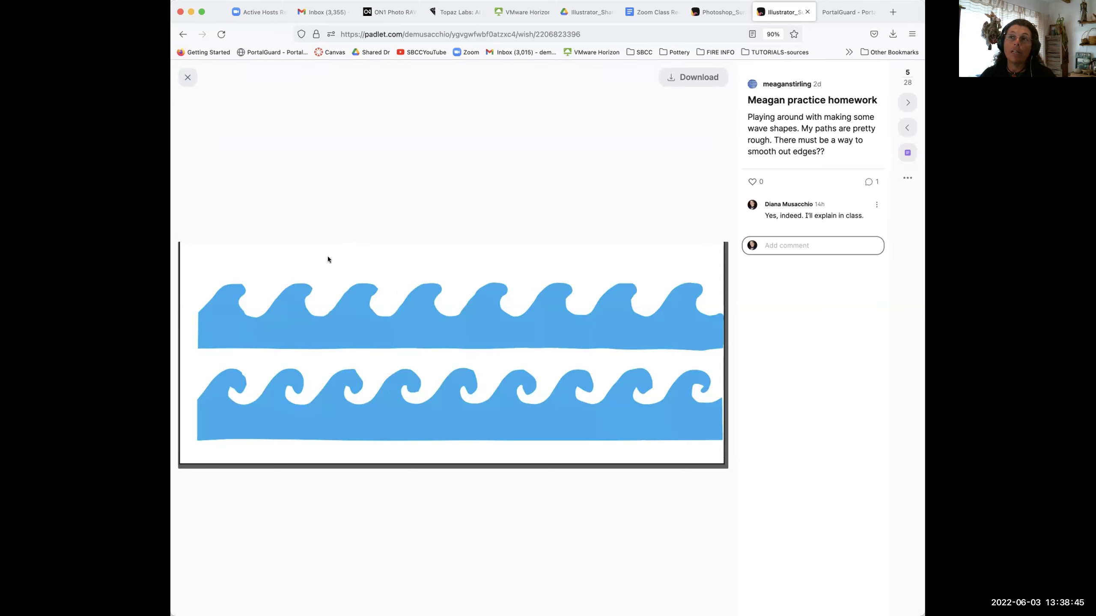
Close the wave-shapes homework post and view the flower post about learning to group in Illustrator
{"action": "key", "text": "Escape"}
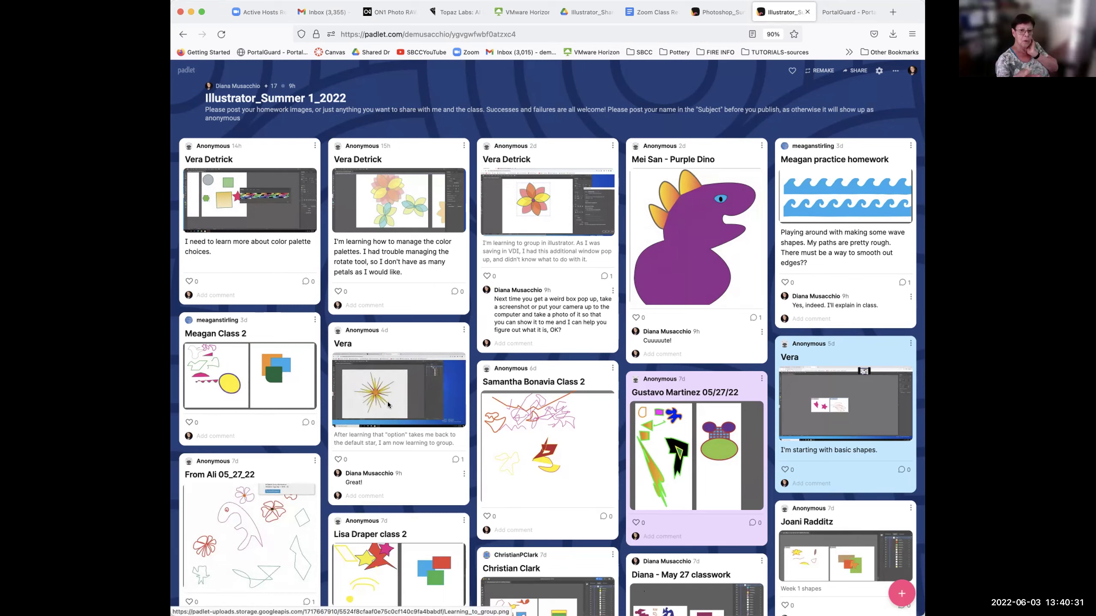
{"action": "left_click", "coordinate": [547, 211]}
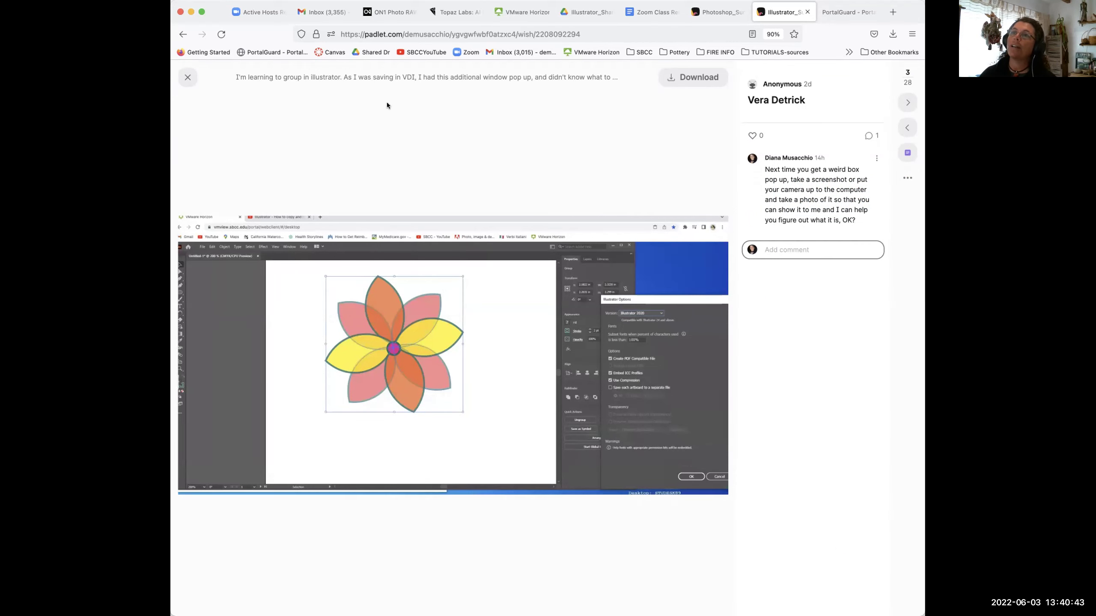
{"action": "left_click", "coordinate": [187, 77]}
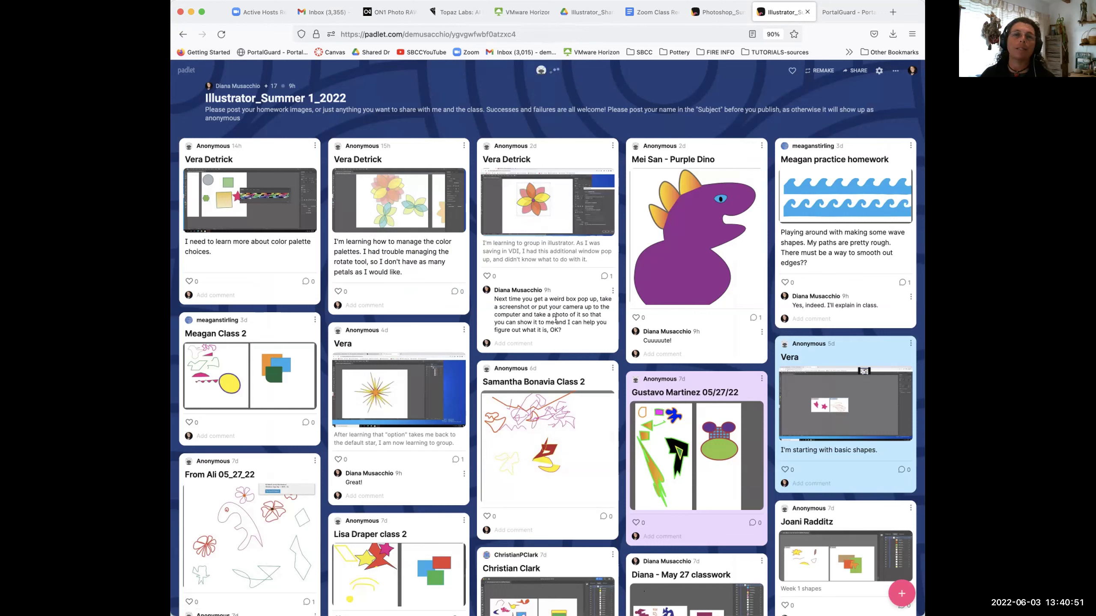
{"action": "left_click", "coordinate": [563, 210]}
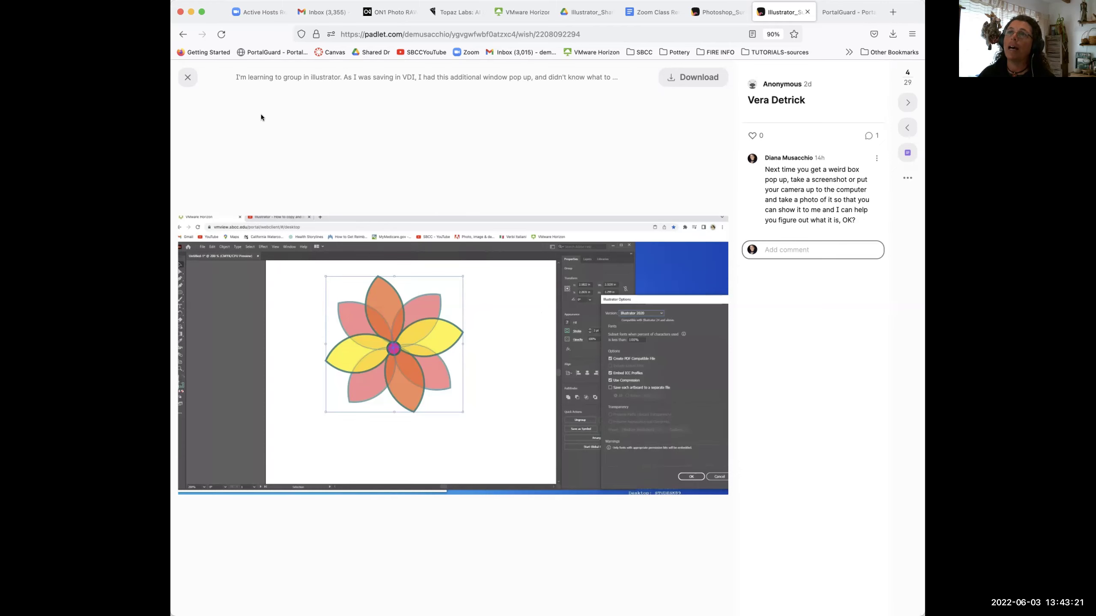
{"action": "left_click", "coordinate": [185, 76]}
Discard the unpublished draft post containing the flower screenshot
{"action": "left_click", "coordinate": [697, 372]}
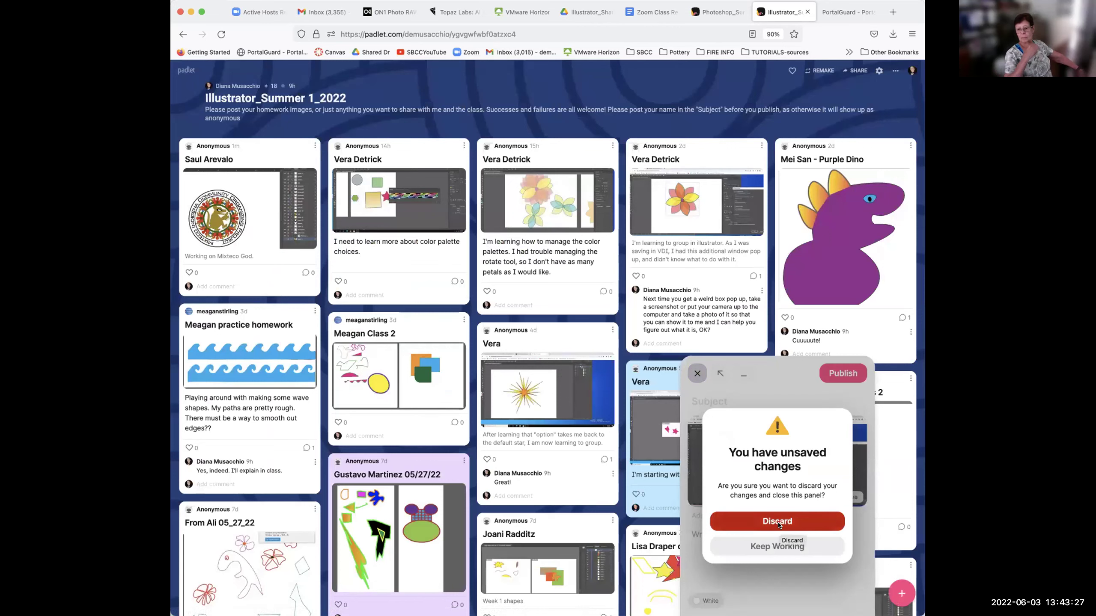
{"action": "left_click", "coordinate": [773, 547]}
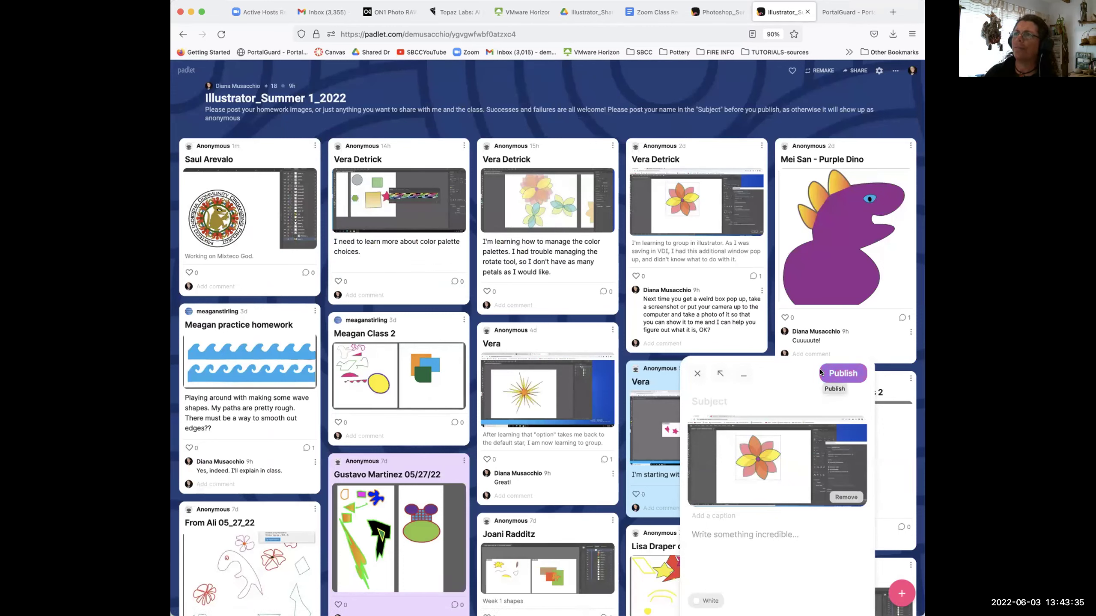
{"action": "left_click", "coordinate": [697, 374]}
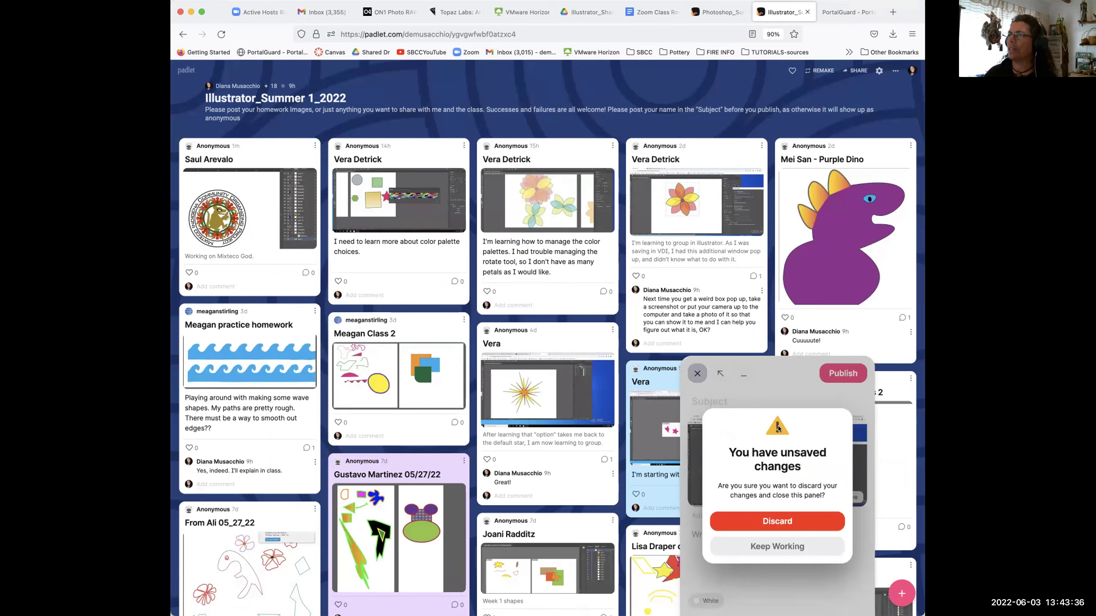
{"action": "left_click", "coordinate": [779, 524]}
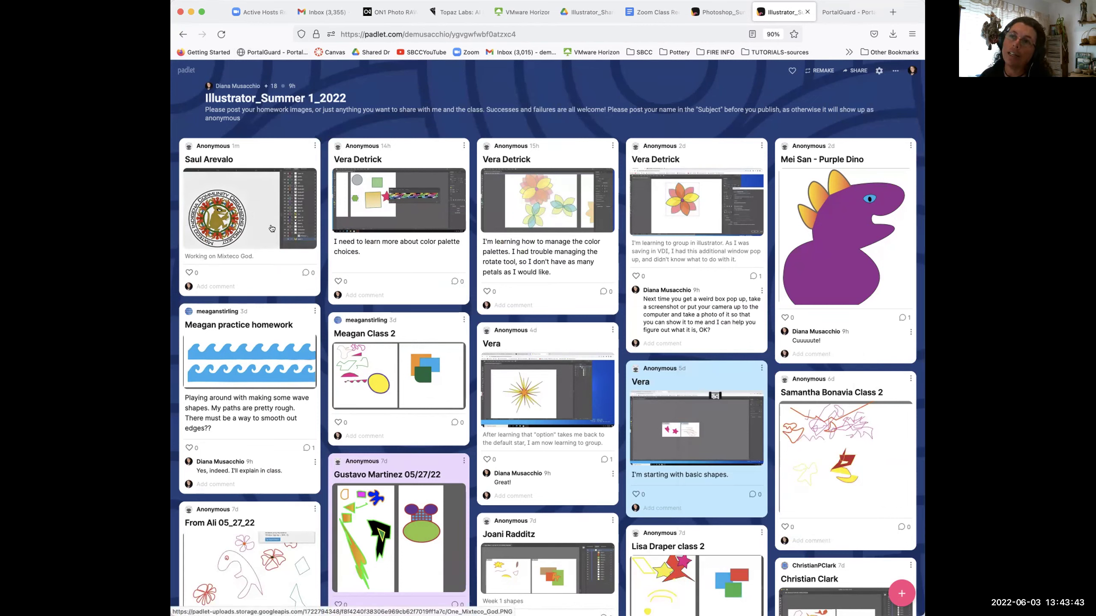
View the homework post captioned "Working on Mixteco God." and return to the class board
{"action": "left_click", "coordinate": [240, 220]}
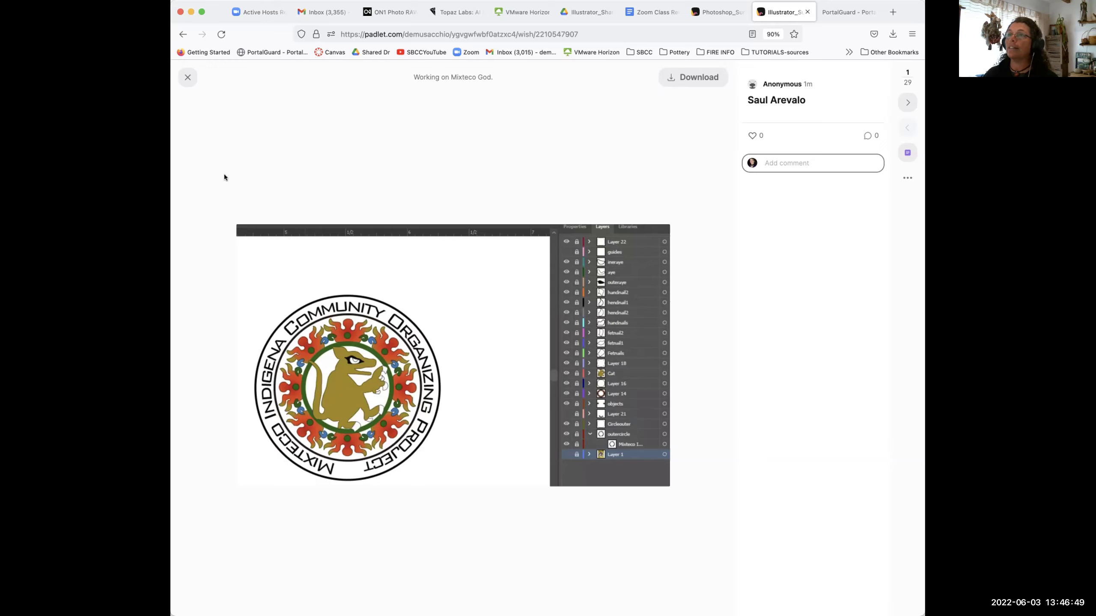
{"action": "left_click", "coordinate": [187, 78]}
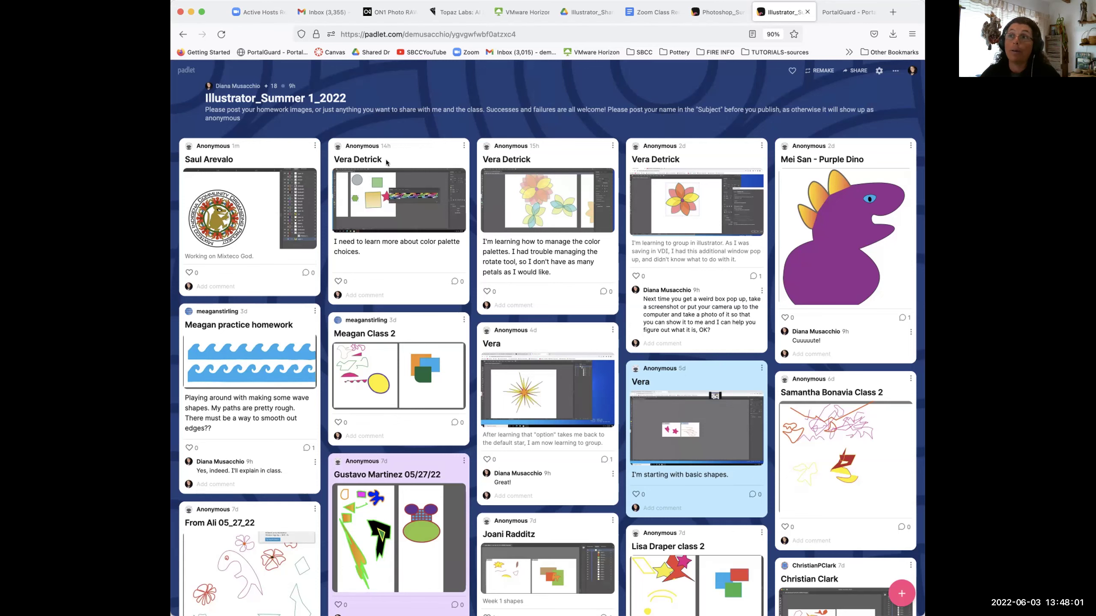
{"action": "scroll", "coordinate": [387, 163], "scroll_direction": "down", "scroll_amount": 1}
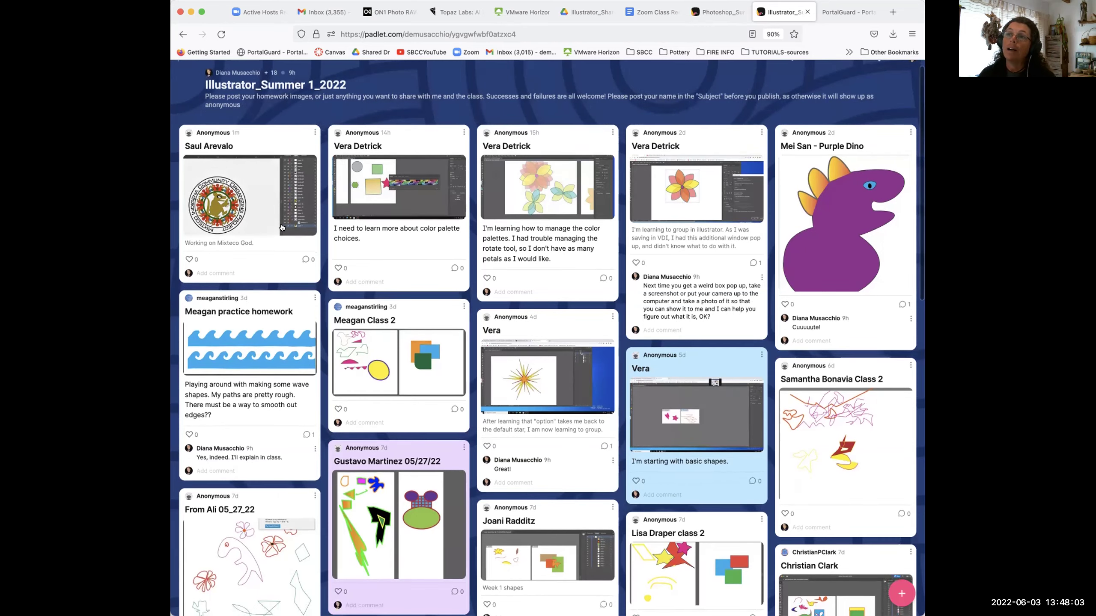
{"action": "scroll", "coordinate": [281, 228], "scroll_direction": "up", "scroll_amount": 1}
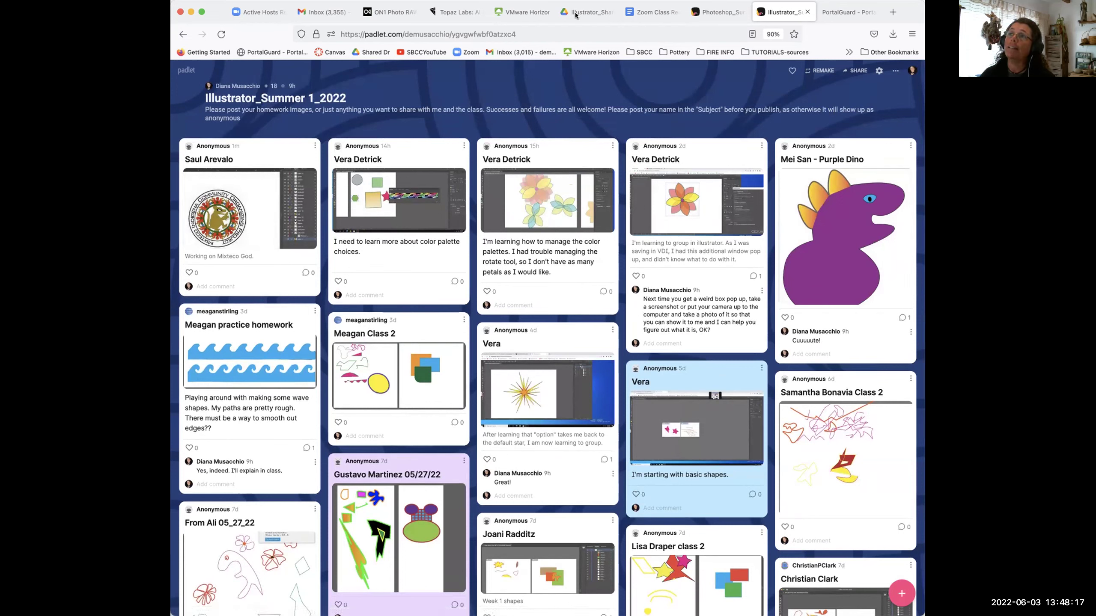
Switch to Illustrator in the VMware Horizon session and look through the recent files on its home screen
{"action": "left_click", "coordinate": [522, 13]}
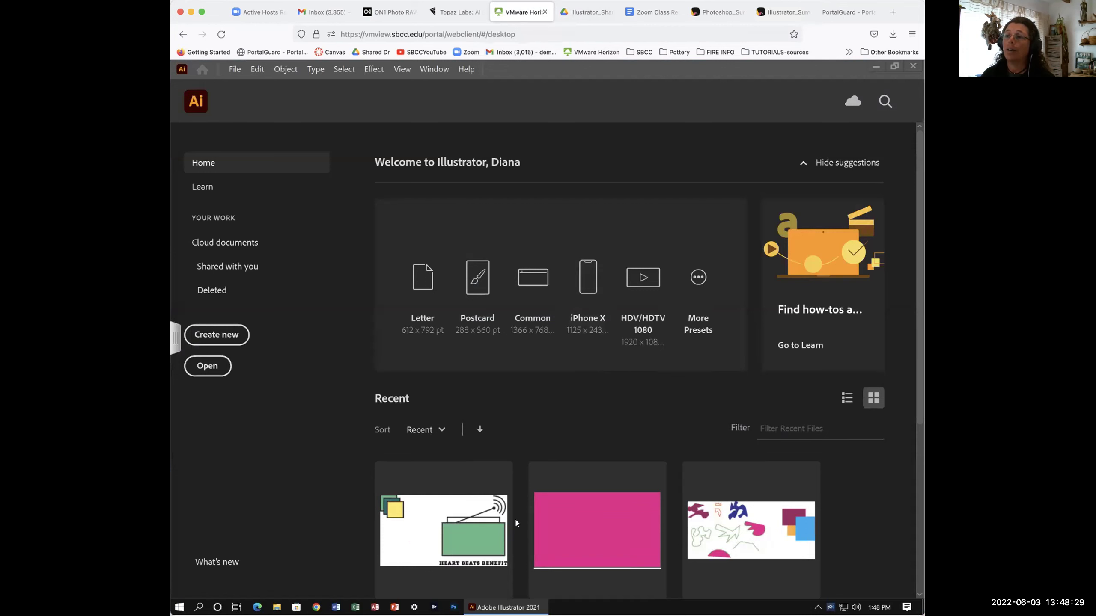
{"action": "scroll", "coordinate": [513, 522], "scroll_direction": "down", "scroll_amount": 5}
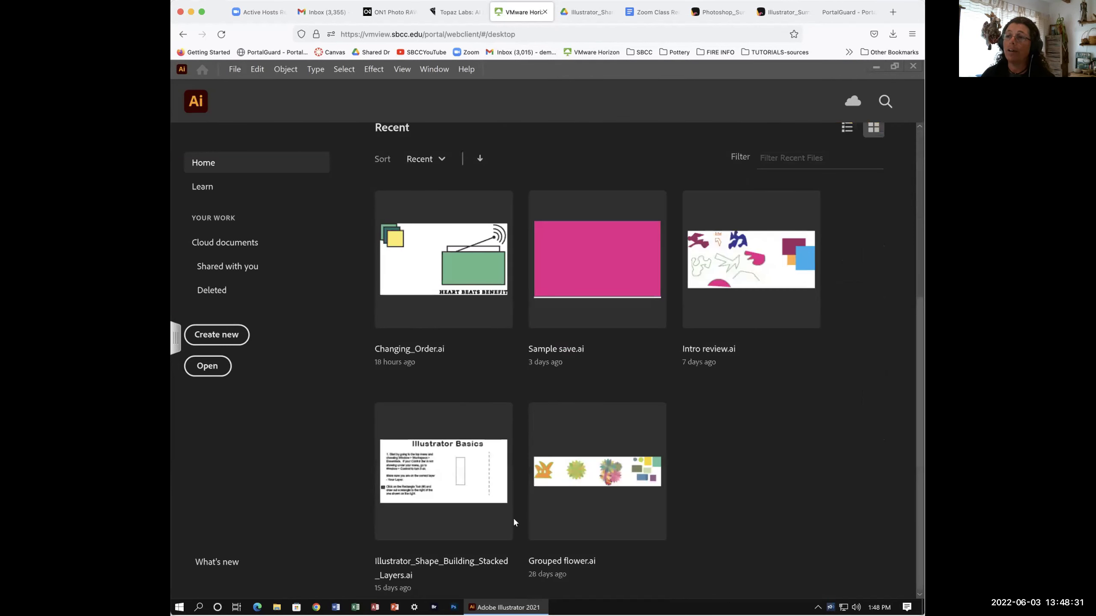
{"action": "scroll", "coordinate": [514, 522], "scroll_direction": "up", "scroll_amount": 5}
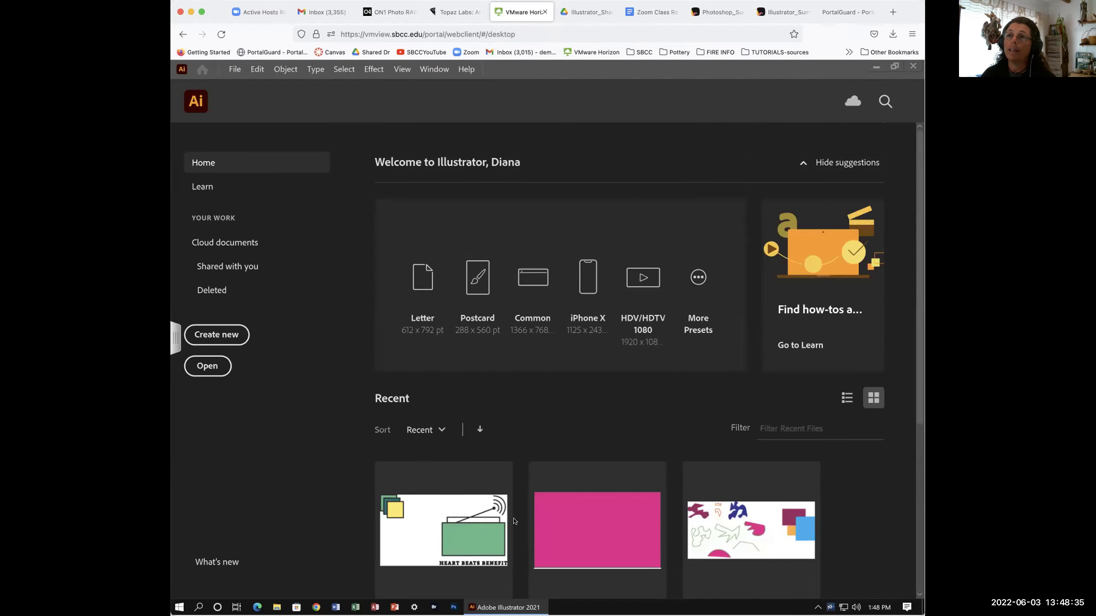
{"action": "scroll", "coordinate": [514, 522], "scroll_direction": "down", "scroll_amount": 3}
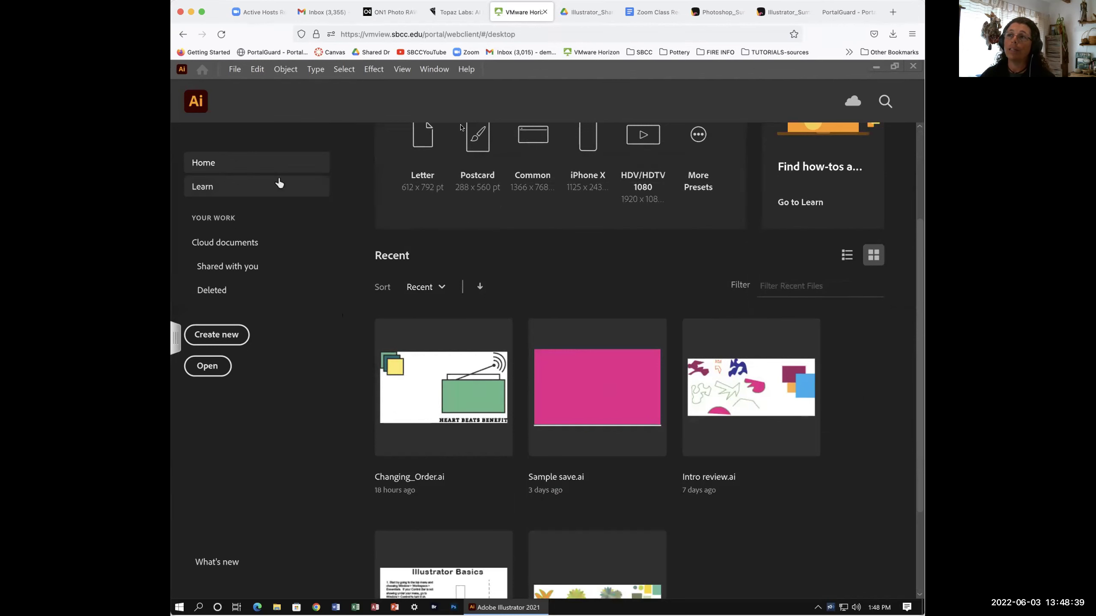
{"action": "scroll", "coordinate": [443, 325], "scroll_direction": "up", "scroll_amount": 3}
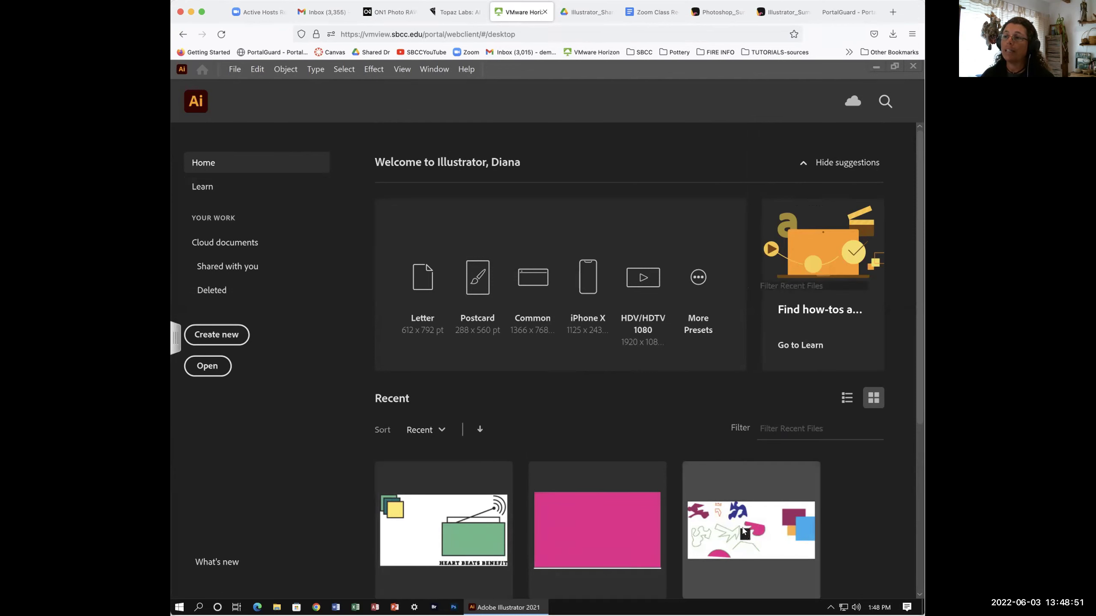
{"action": "scroll", "coordinate": [743, 532], "scroll_direction": "down", "scroll_amount": 3}
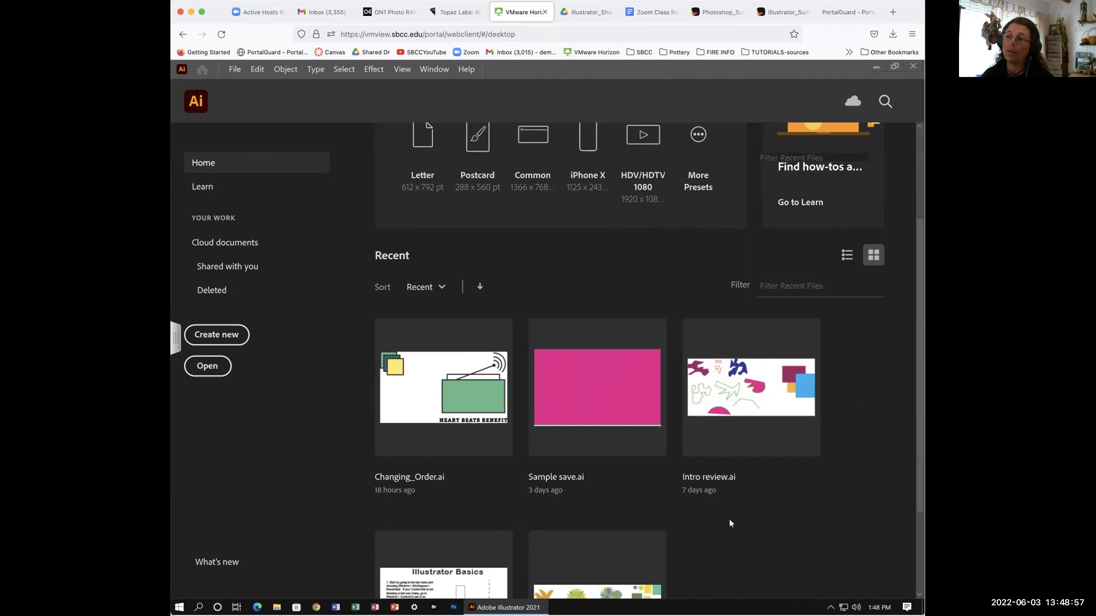
{"action": "scroll", "coordinate": [728, 517], "scroll_direction": "down", "scroll_amount": 3}
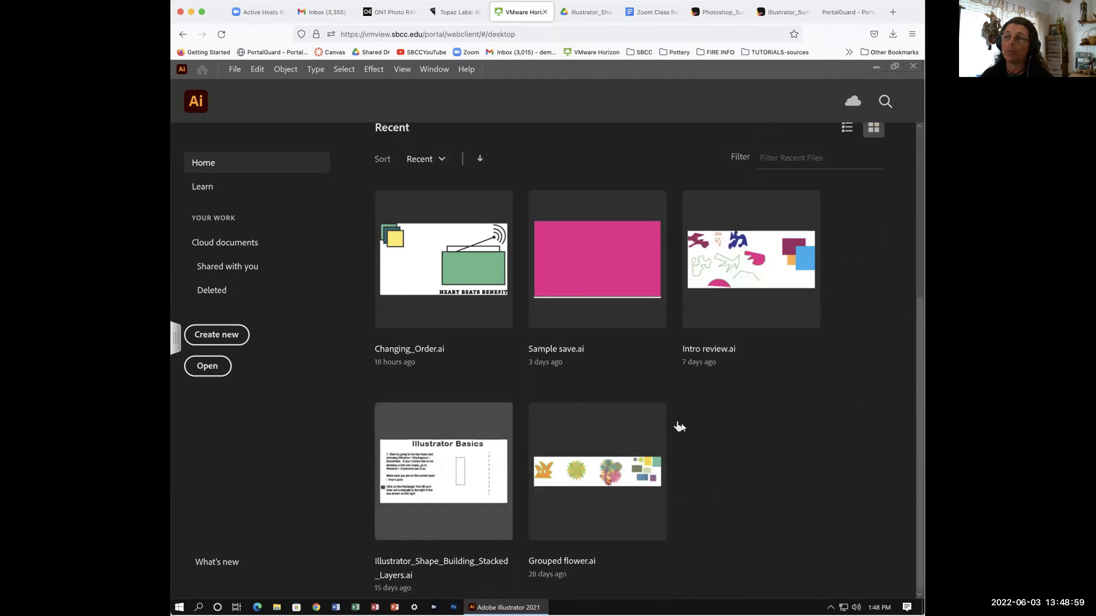
{"action": "scroll", "coordinate": [708, 432], "scroll_direction": "up", "scroll_amount": 6}
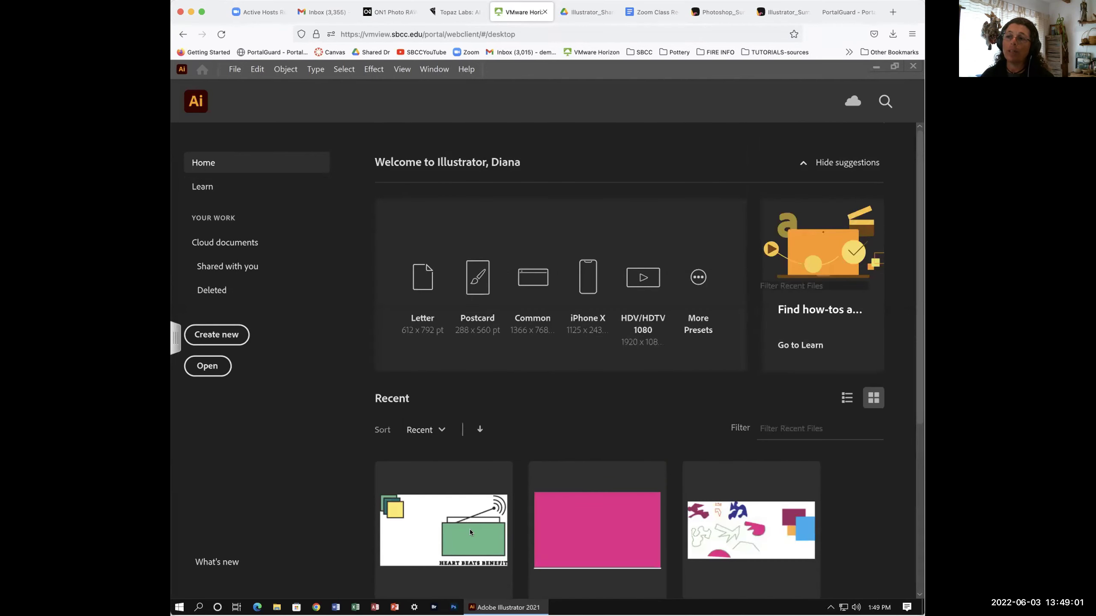
{"action": "scroll", "coordinate": [469, 529], "scroll_direction": "down", "scroll_amount": 3}
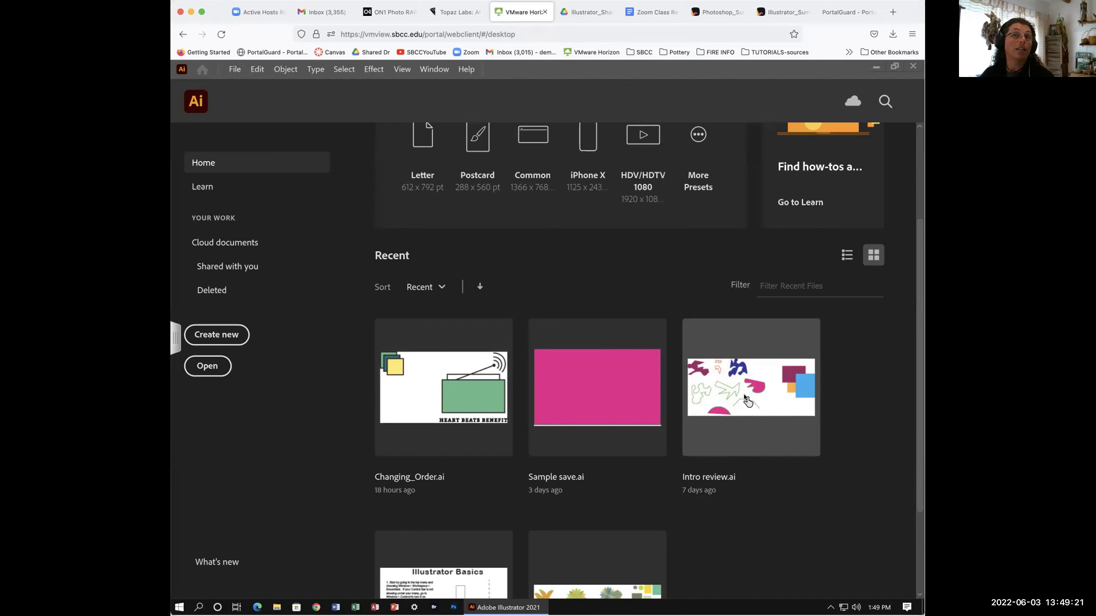
{"action": "scroll", "coordinate": [747, 400], "scroll_direction": "up", "scroll_amount": 3}
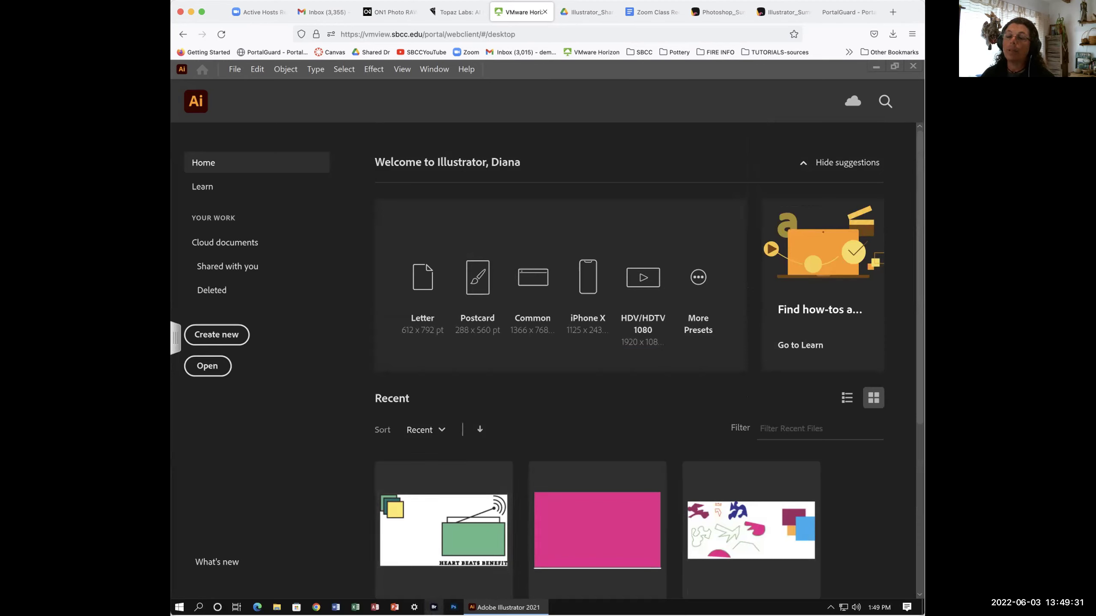
Launch Adobe Bridge 2021 on the remote desktop
{"action": "left_click", "coordinate": [178, 607]}
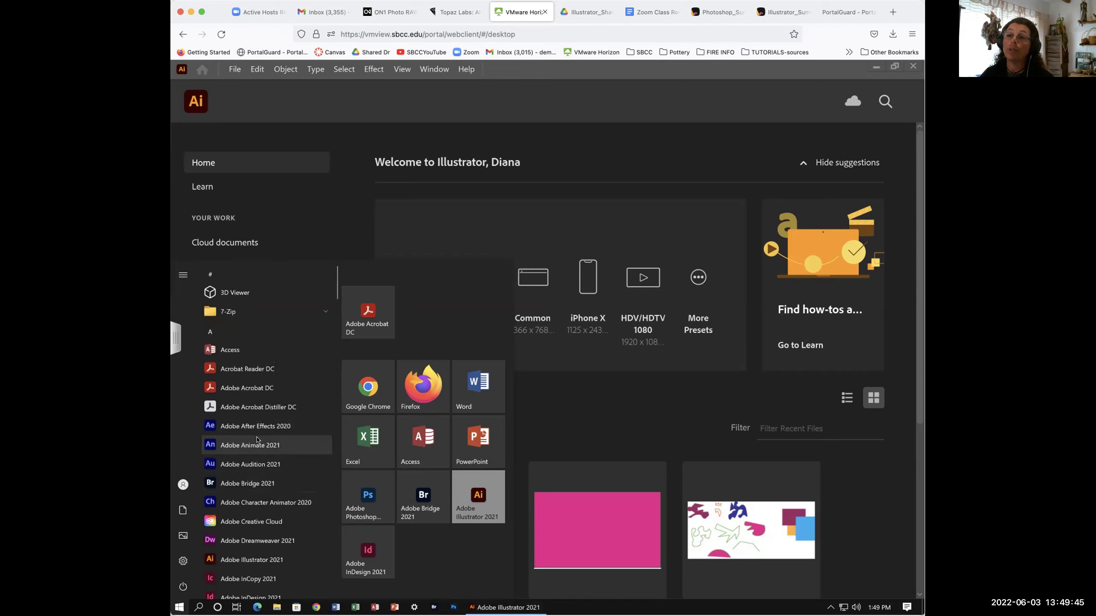
{"action": "left_click", "coordinate": [257, 483]}
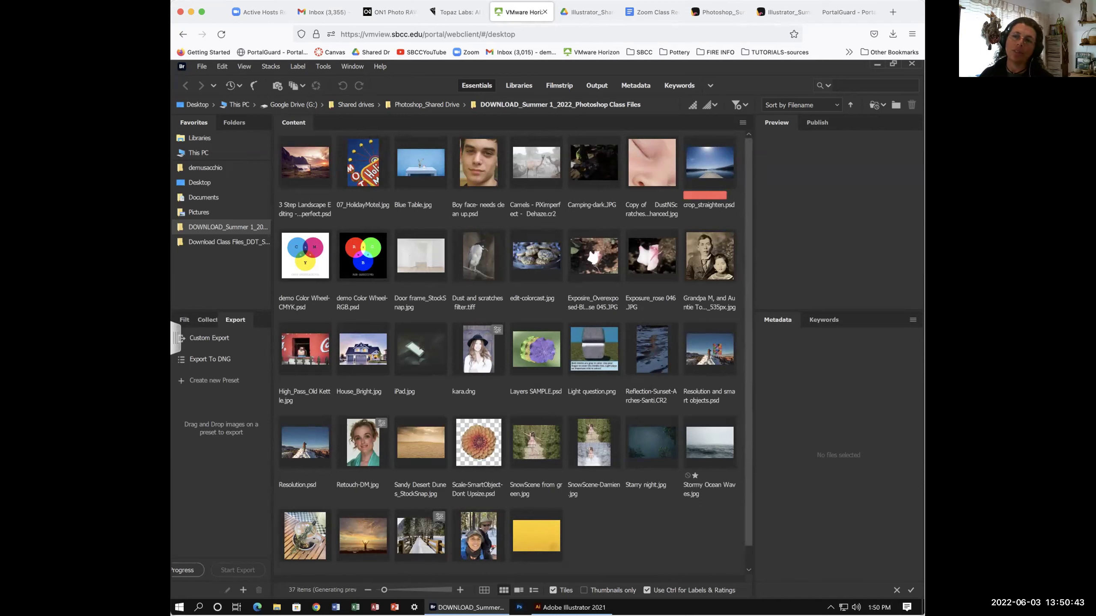
{"action": "left_click", "coordinate": [178, 607]}
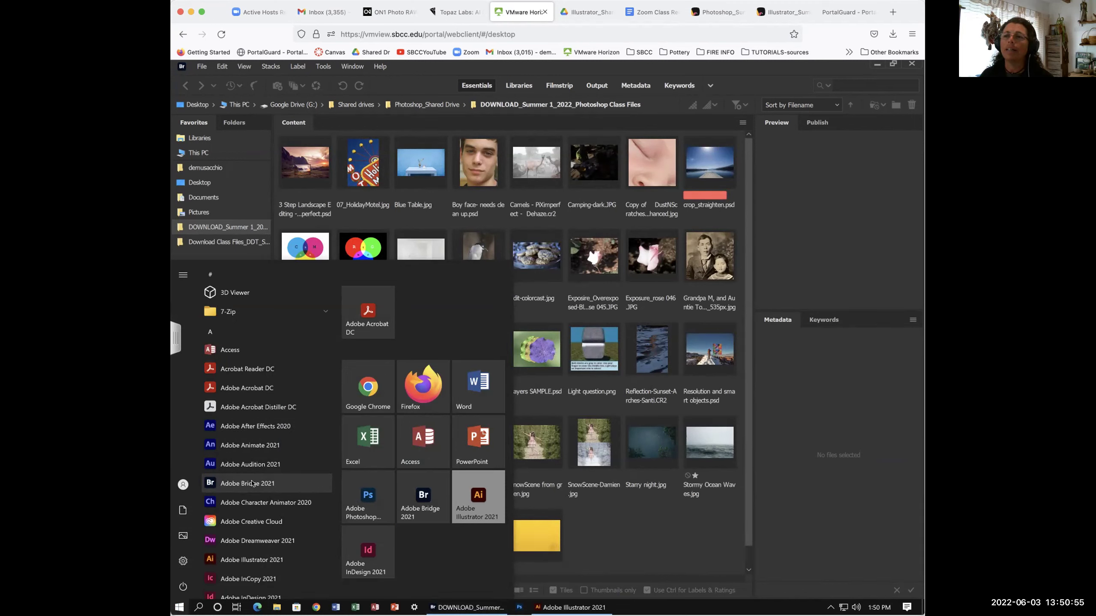
{"action": "left_click", "coordinate": [616, 528]}
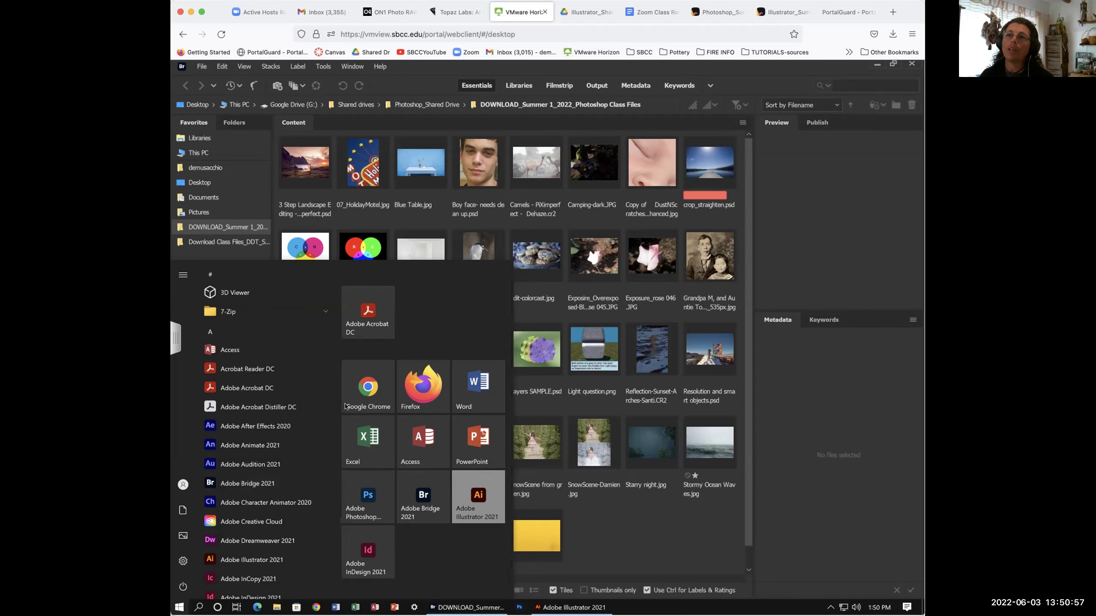
Browse to the account's home folder and compare the Libraries and Filmstrip workspaces with Essentials, ending in Essentials
{"action": "left_click", "coordinate": [196, 152]}
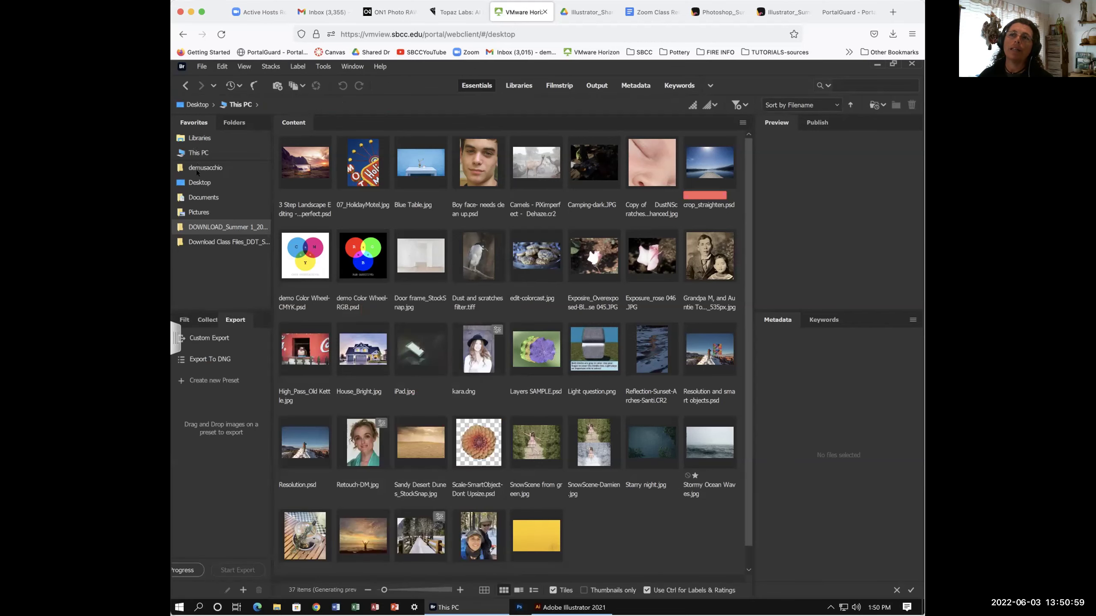
{"action": "left_click", "coordinate": [194, 168]}
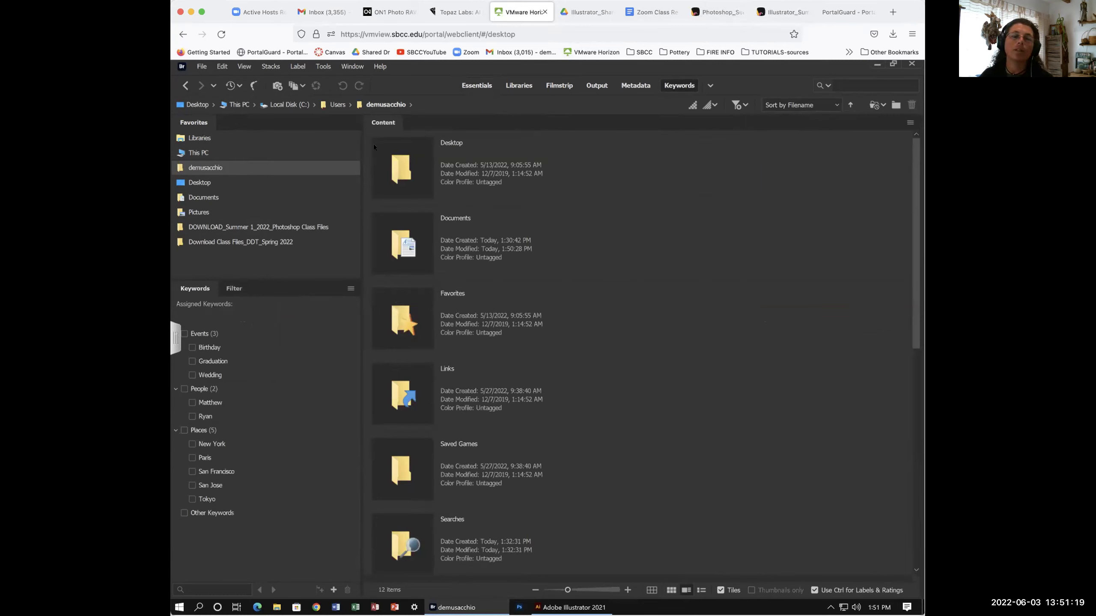
{"action": "left_click", "coordinate": [470, 85]}
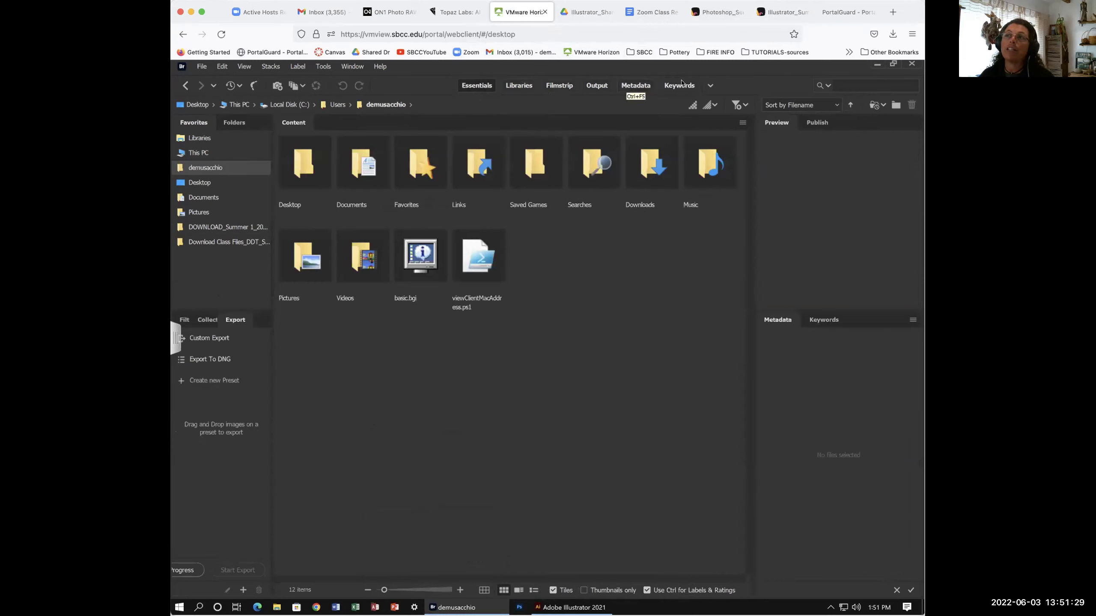
{"action": "left_click", "coordinate": [517, 86]}
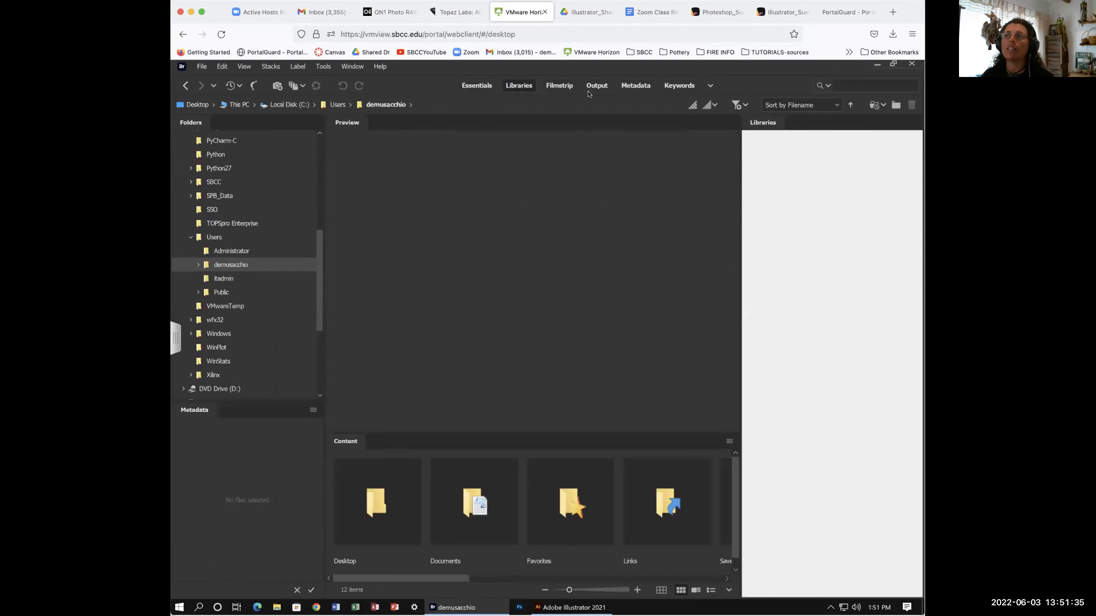
{"action": "left_click", "coordinate": [562, 86]}
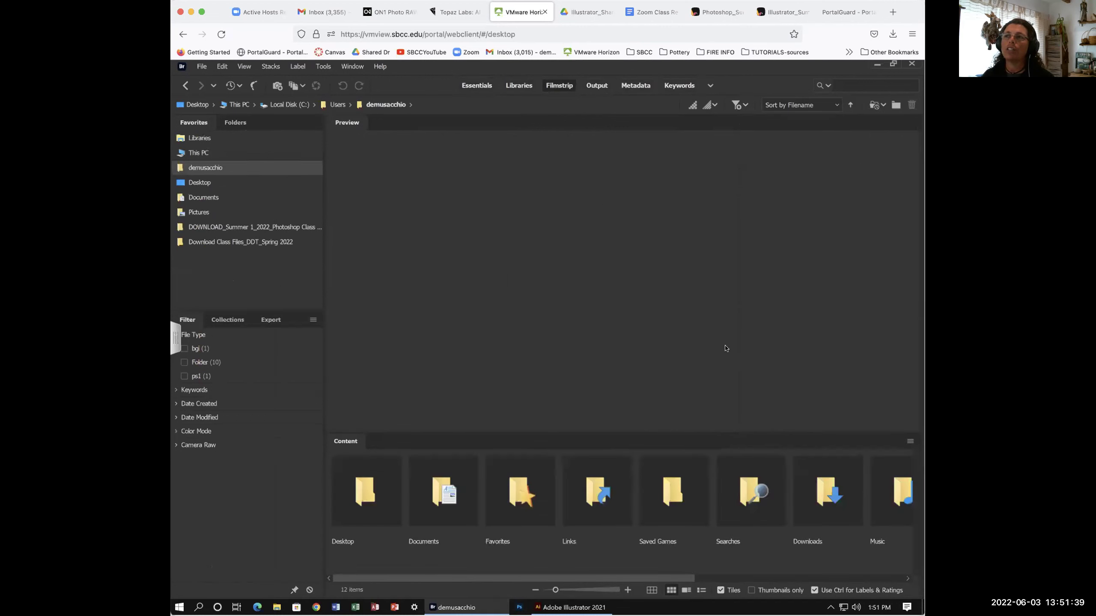
{"action": "left_click", "coordinate": [478, 86]}
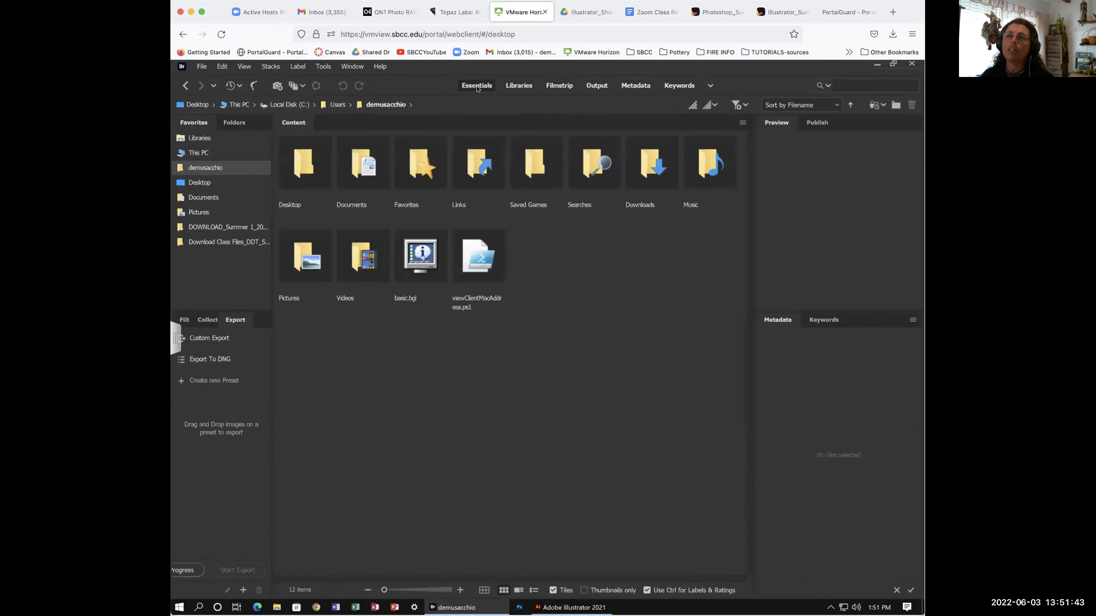
Reset the Essentials workspace and show the contents of This PC
{"action": "left_click", "coordinate": [710, 86]}
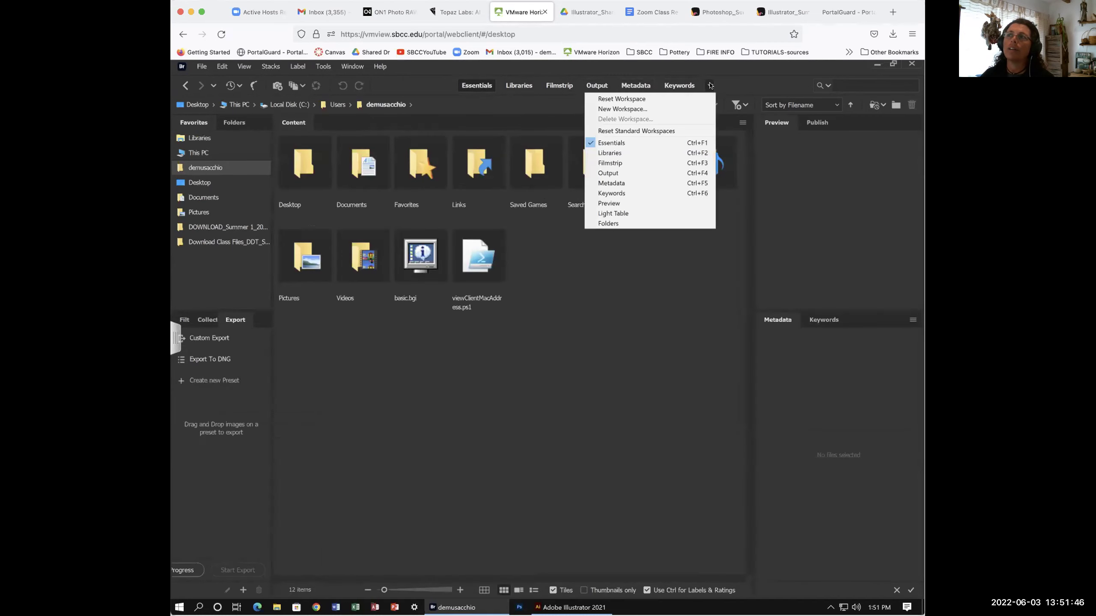
{"action": "left_click", "coordinate": [630, 99]}
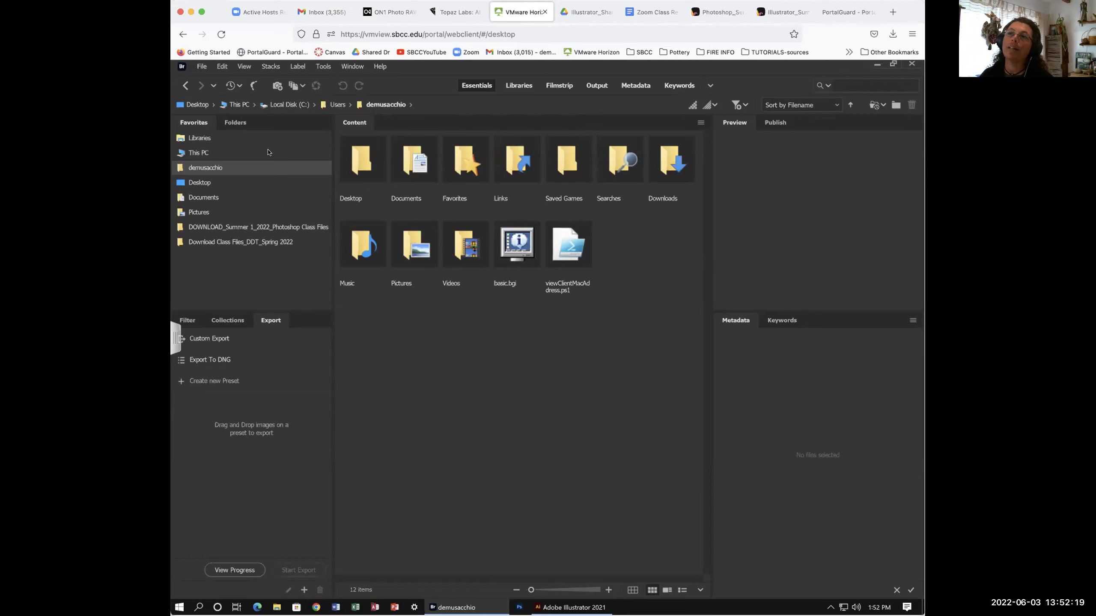
{"action": "left_click", "coordinate": [196, 153]}
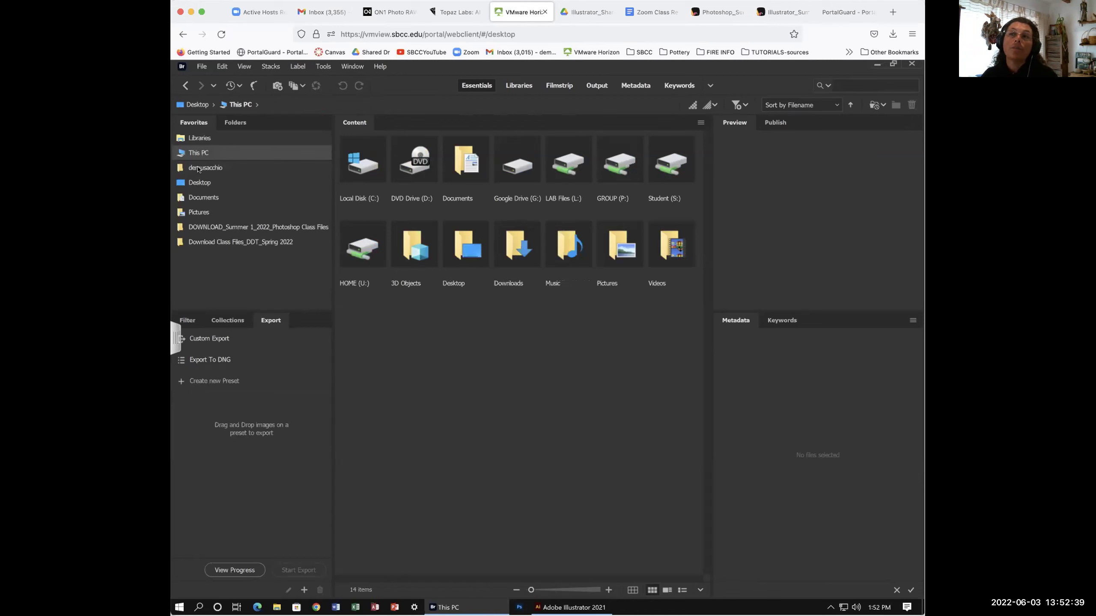
View the Downloads folder by way of both the account's home folder and This PC
{"action": "left_click", "coordinate": [198, 168]}
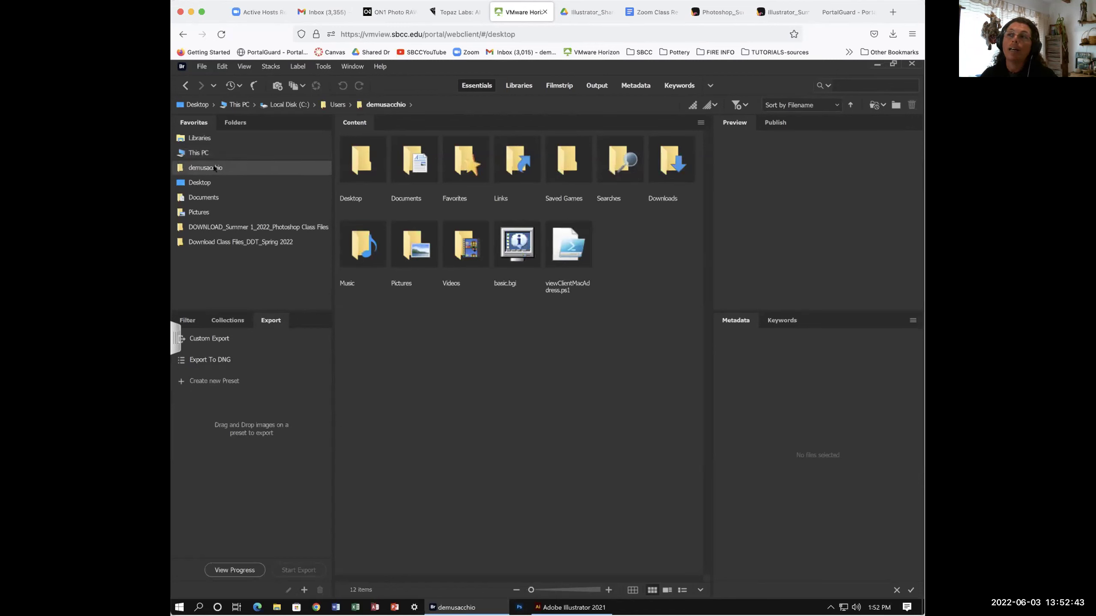
{"action": "double_click", "coordinate": [664, 156]}
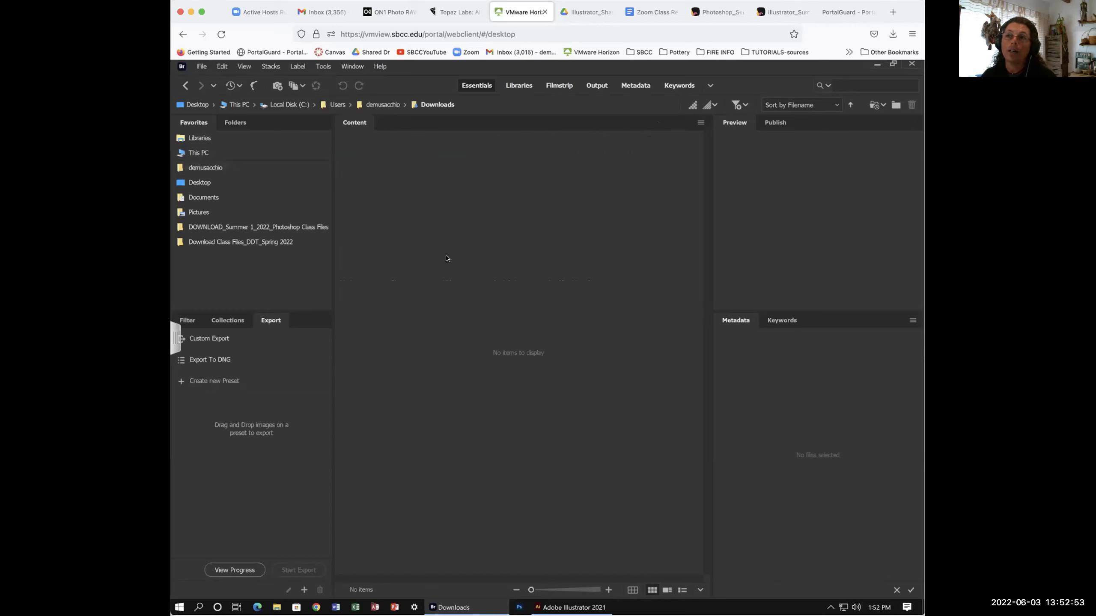
{"action": "left_click", "coordinate": [198, 153]}
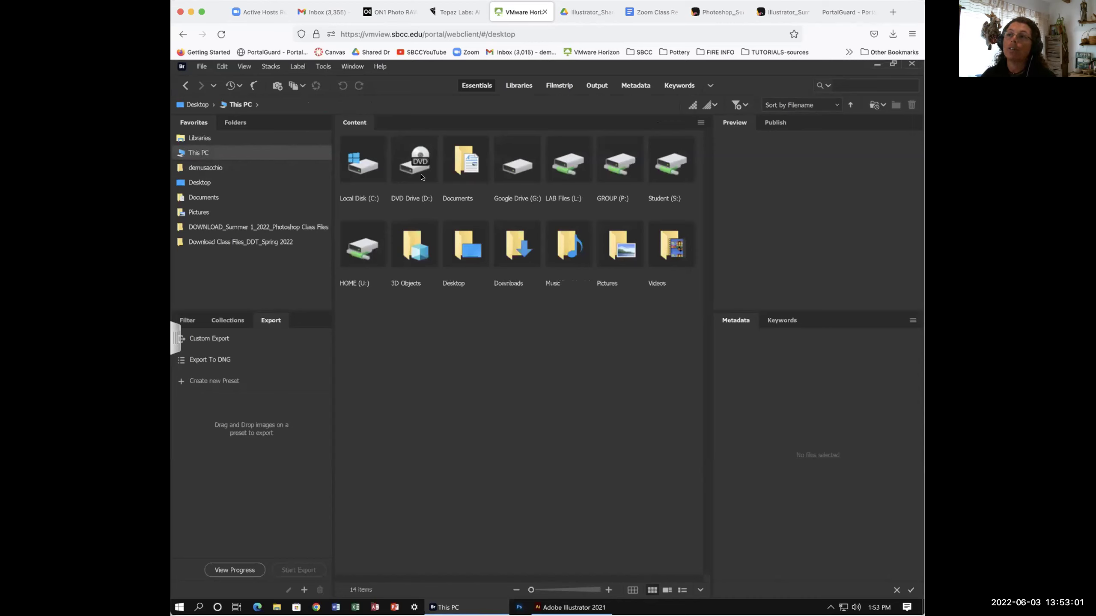
{"action": "left_click", "coordinate": [509, 243]}
{"action": "double_click", "coordinate": [509, 244]}
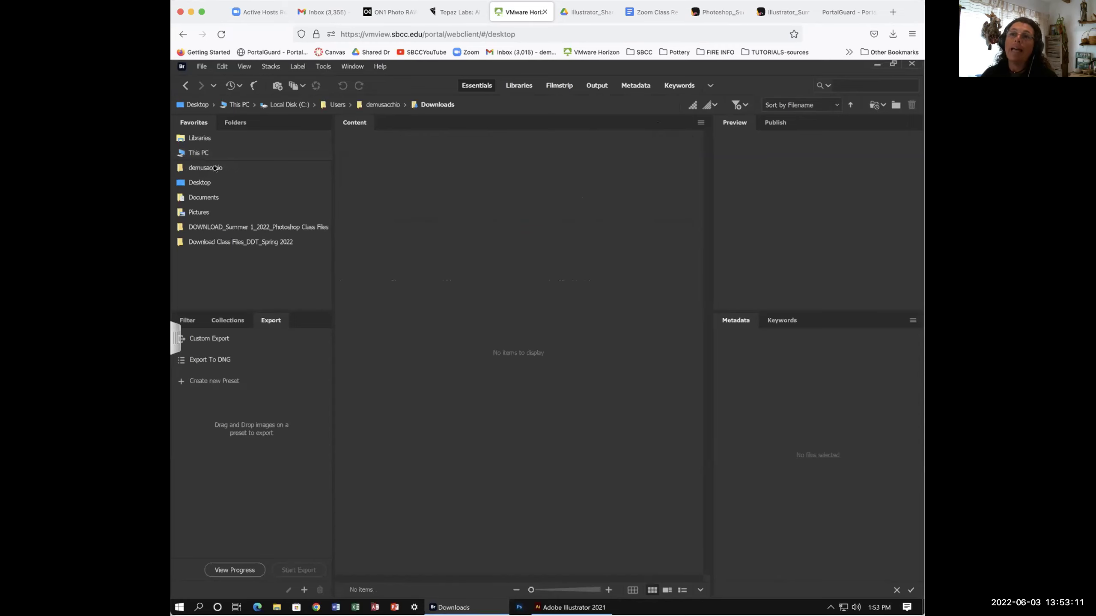
Browse from This PC through Google Drive (G:) and Shared drives to Illustrator_Shared Drive, selecting its Illustrator class files folder
{"action": "left_click", "coordinate": [195, 153]}
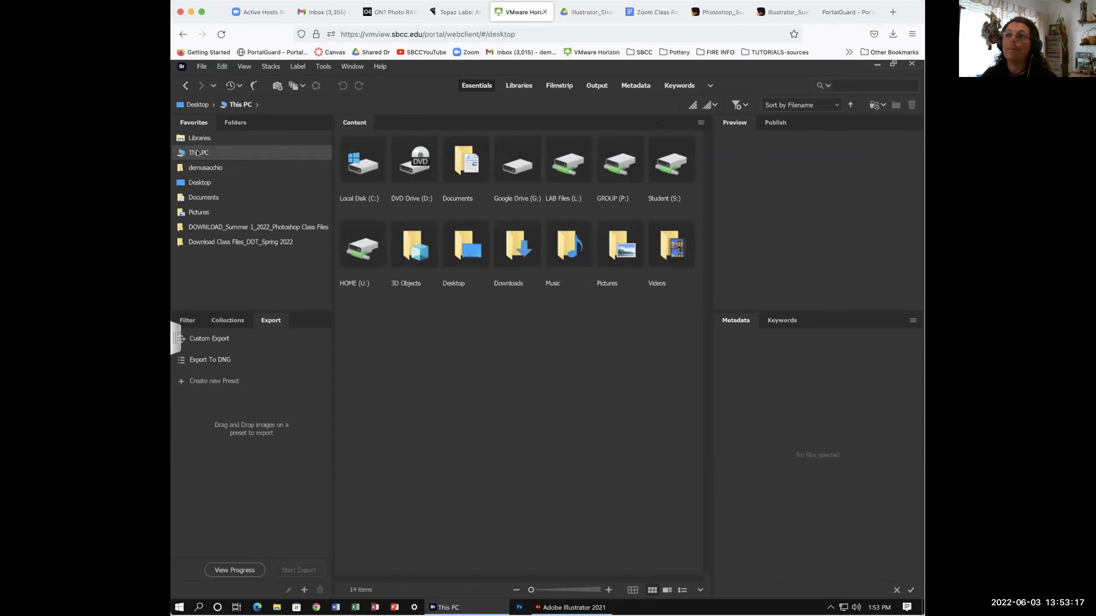
{"action": "double_click", "coordinate": [514, 168]}
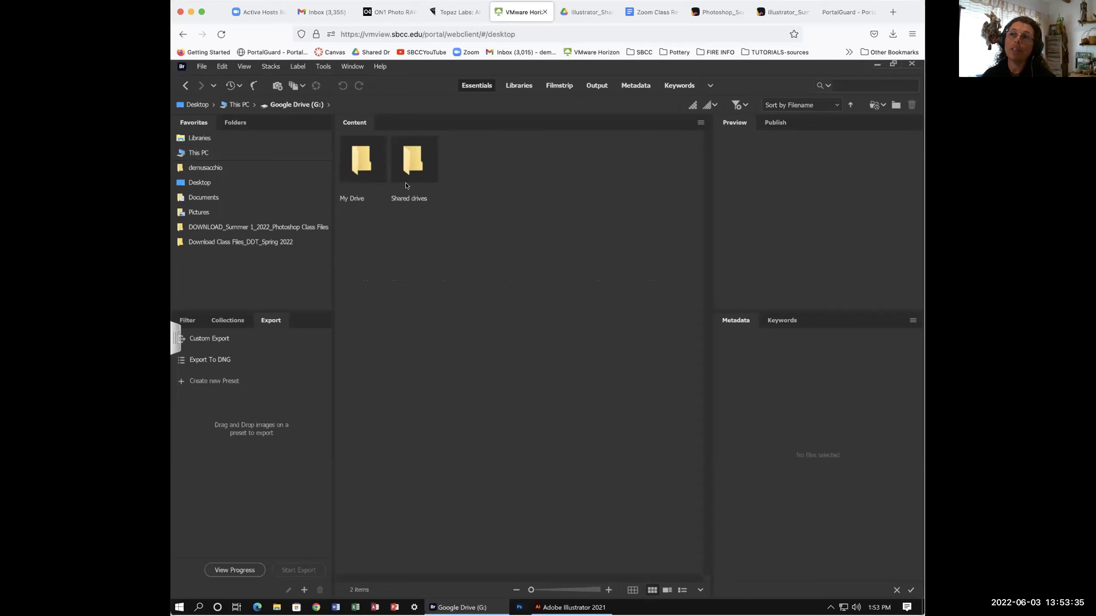
{"action": "double_click", "coordinate": [411, 160]}
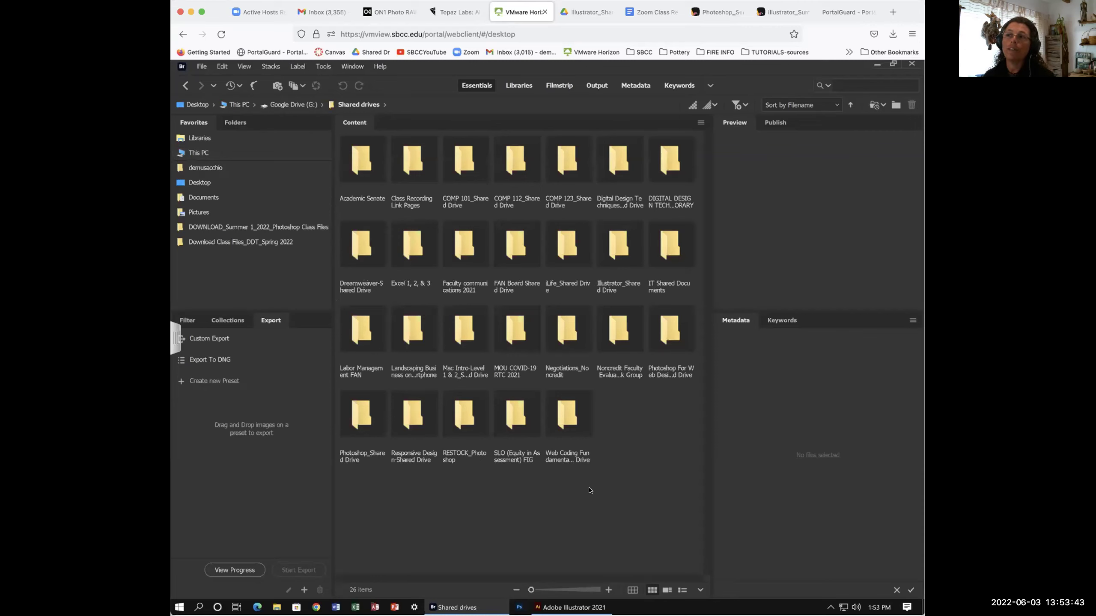
{"action": "left_click", "coordinate": [615, 244]}
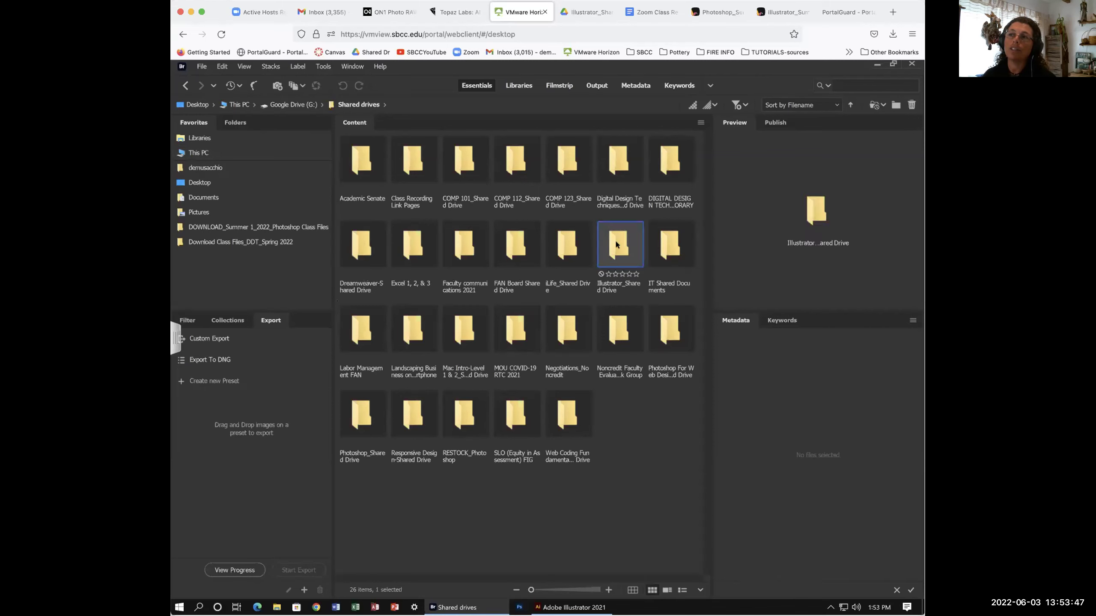
{"action": "double_click", "coordinate": [615, 244]}
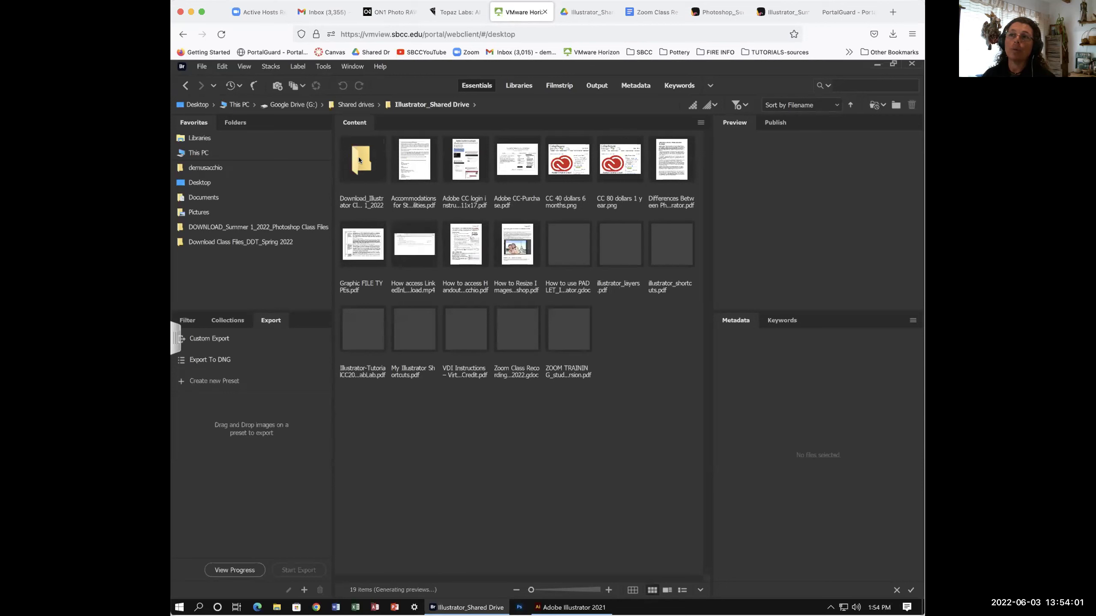
{"action": "left_click", "coordinate": [359, 160]}
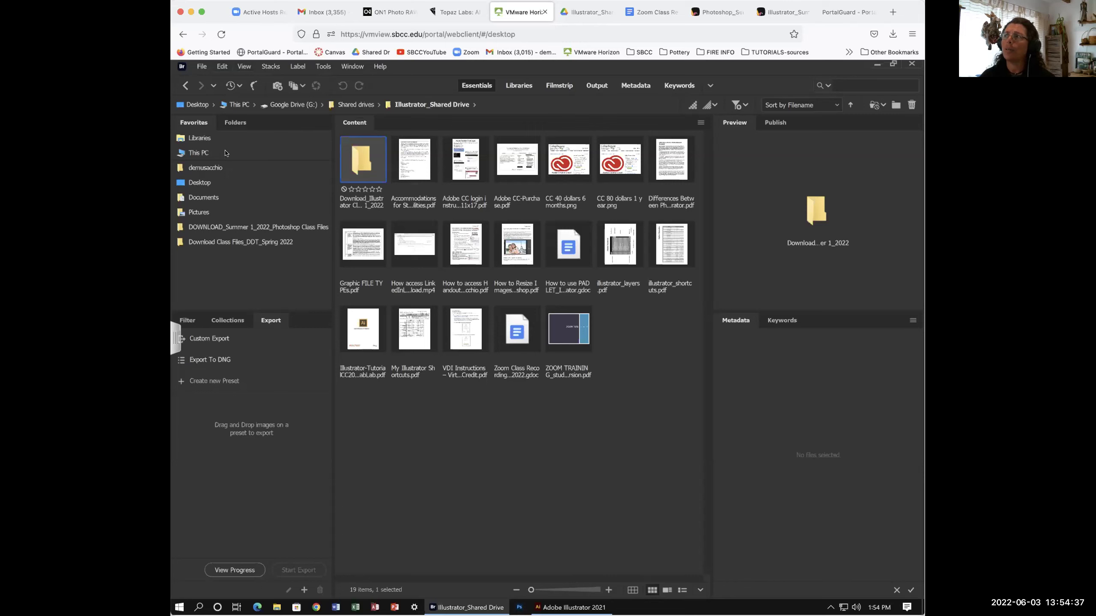
Return to This PC and open the Shared drives folder on Google Drive (G:) again
{"action": "left_click", "coordinate": [201, 153]}
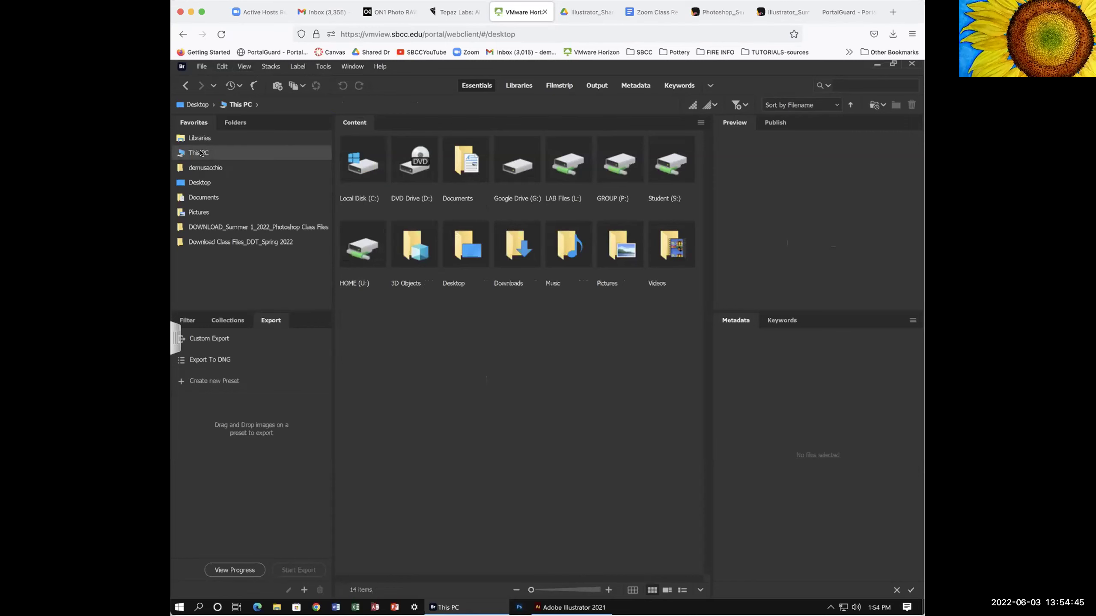
{"action": "double_click", "coordinate": [517, 162]}
{"action": "double_click", "coordinate": [398, 177]}
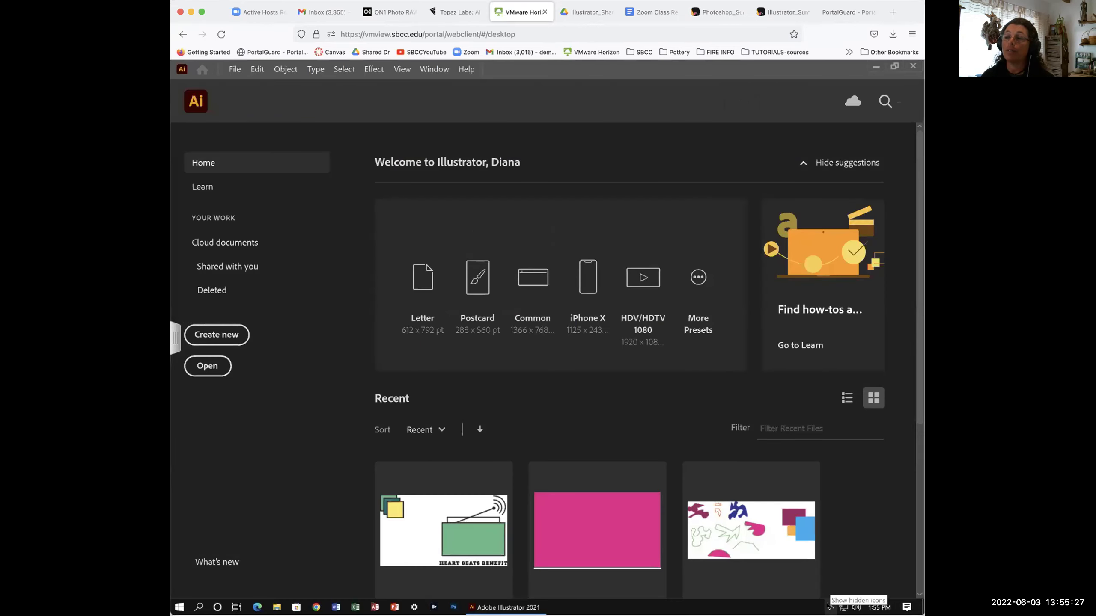
Check the remote desktop's hidden system icons for Google Drive, then close that overflow list
{"action": "left_click", "coordinate": [828, 605]}
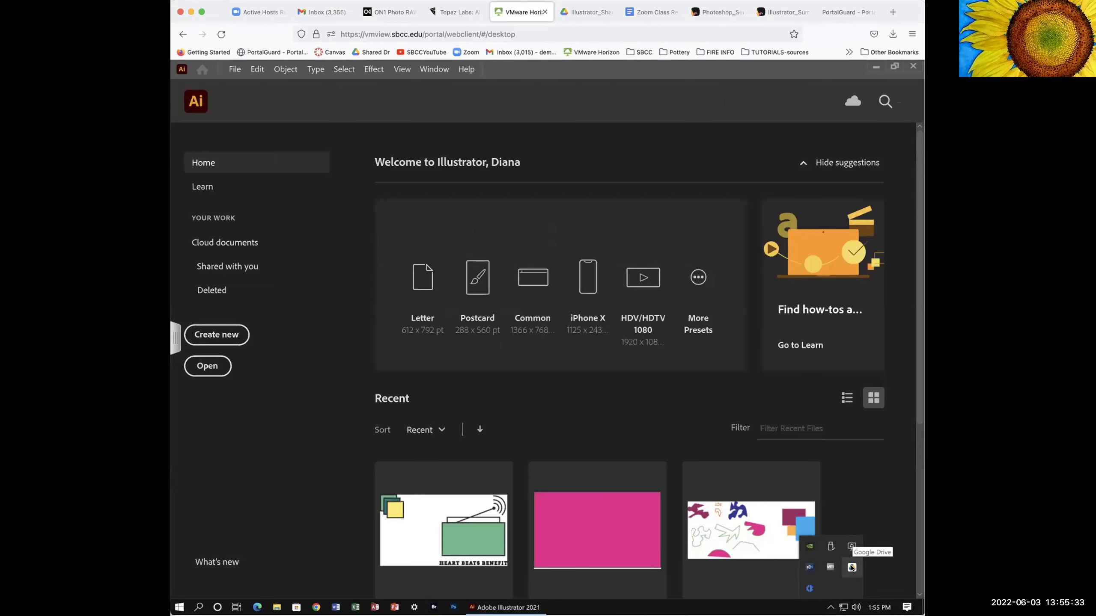
{"action": "left_click", "coordinate": [878, 523]}
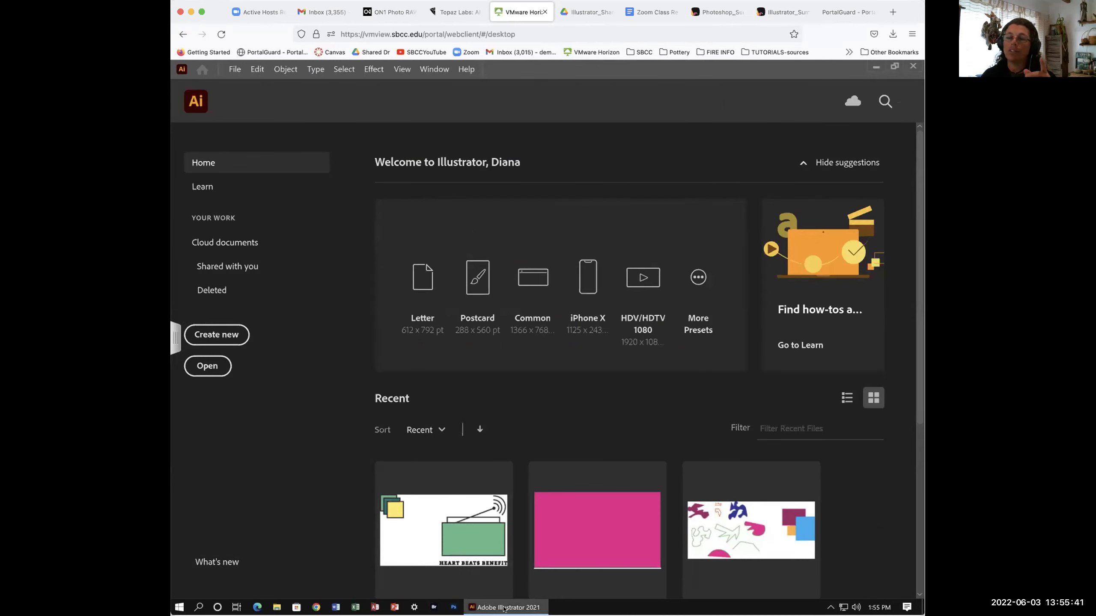
{"action": "mouse_move", "coordinate": [503, 608]}
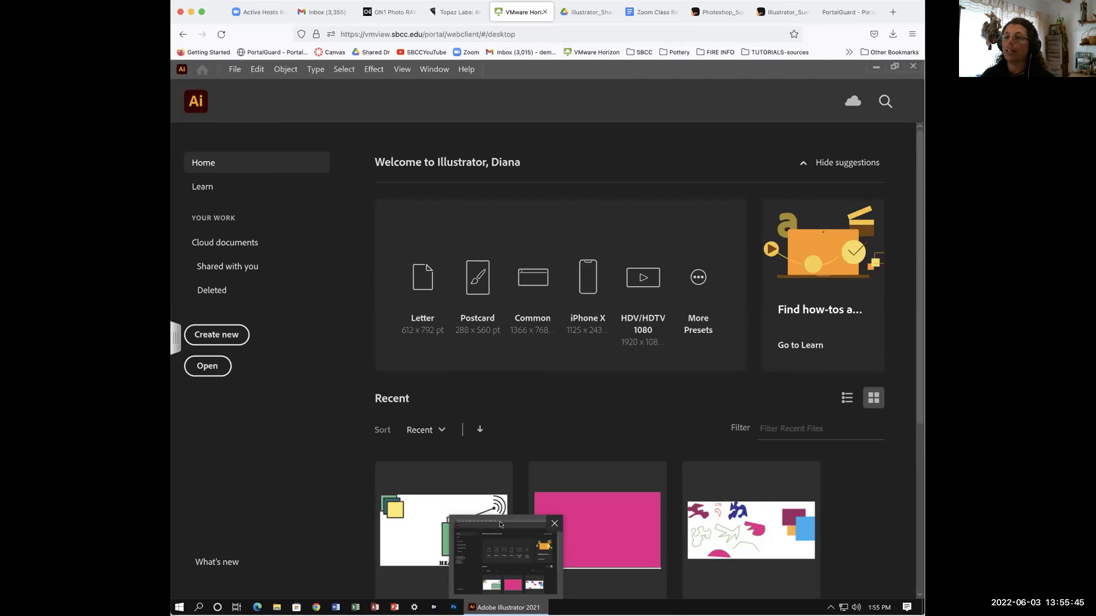
Reopen Adobe Bridge at Illustrator_Shared Drive, and check the Documents folder before returning to that drive
{"action": "left_click", "coordinate": [433, 608]}
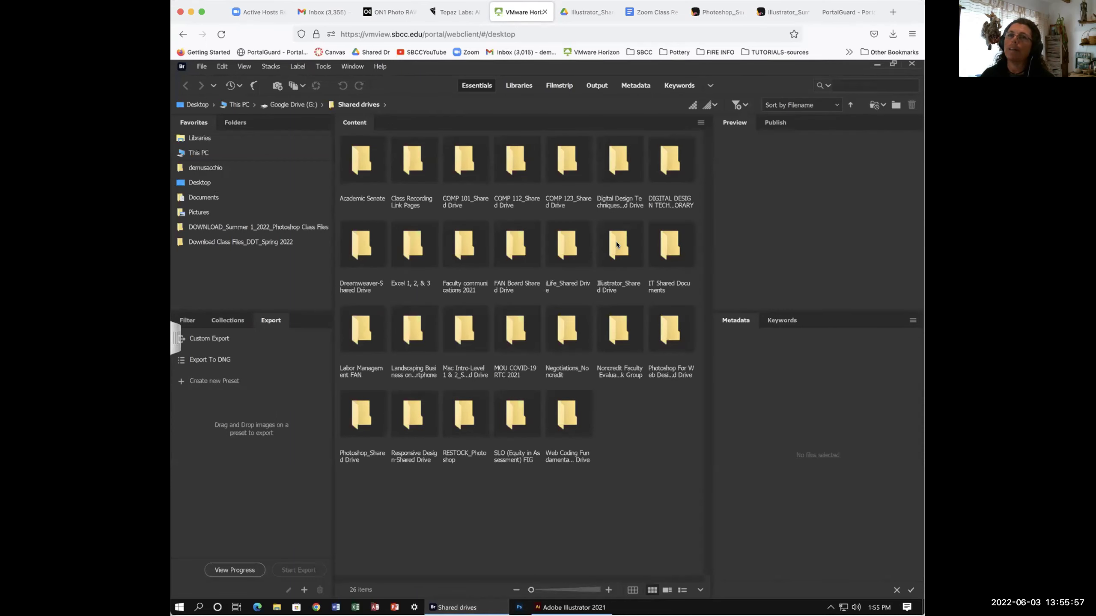
{"action": "double_click", "coordinate": [616, 245]}
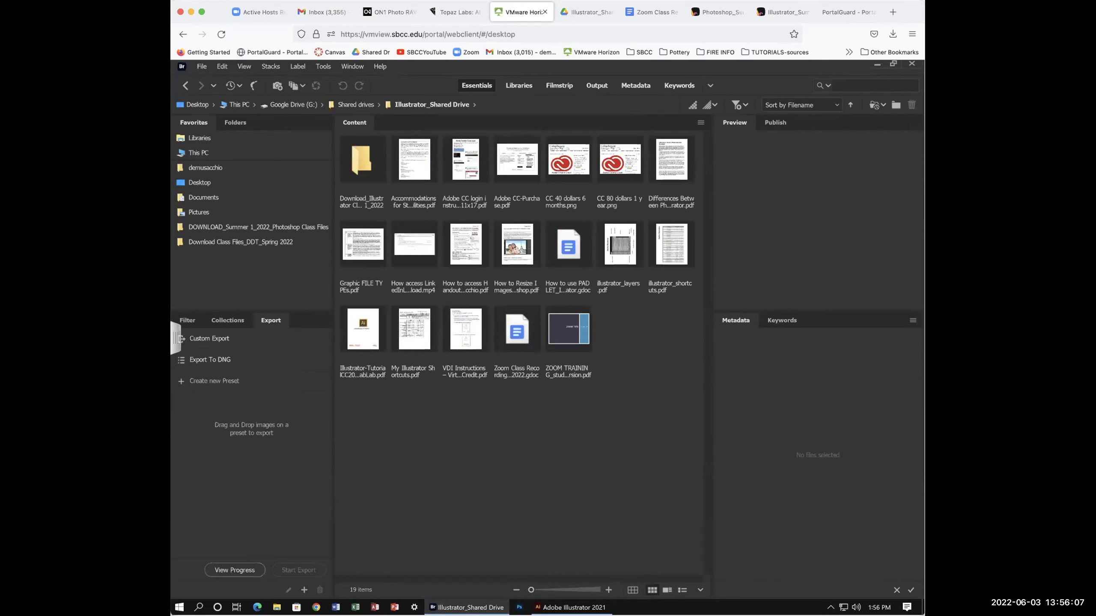
{"action": "left_click", "coordinate": [355, 159]}
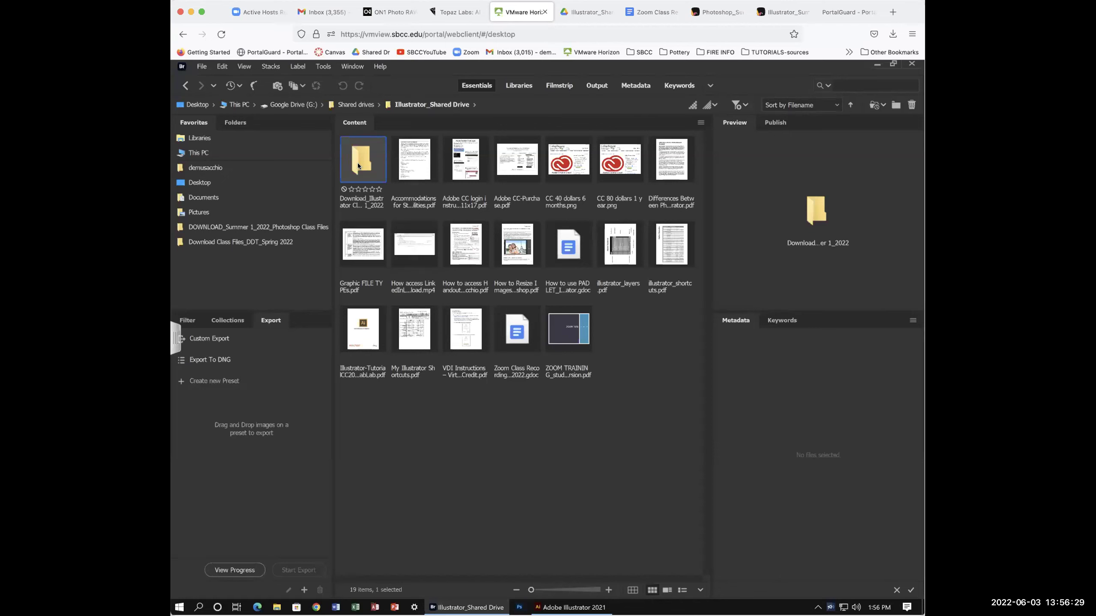
{"action": "left_click", "coordinate": [207, 198]}
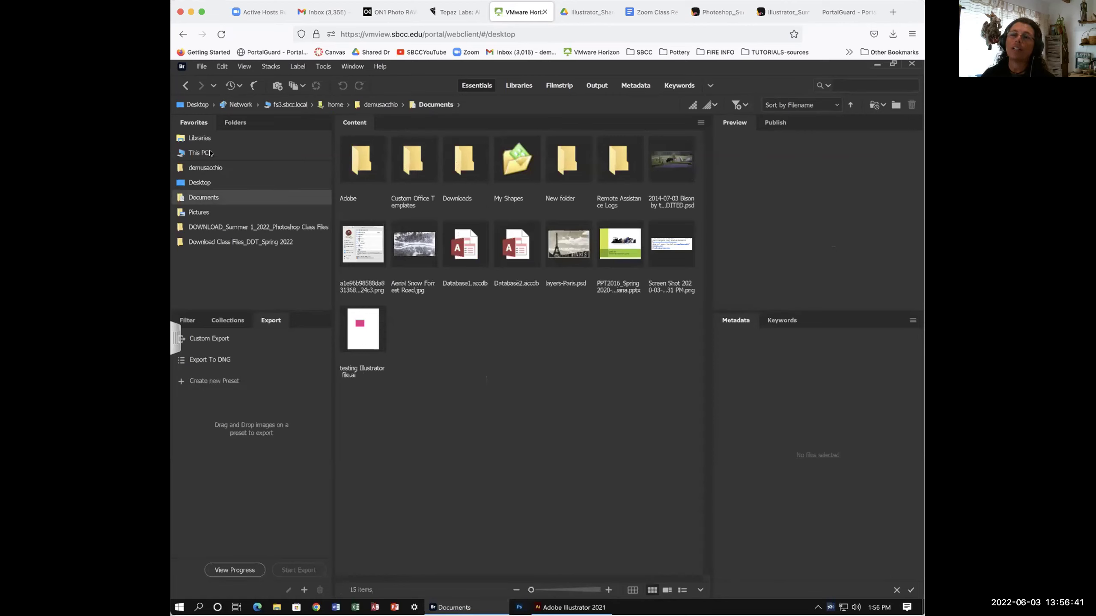
{"action": "left_click", "coordinate": [184, 85]}
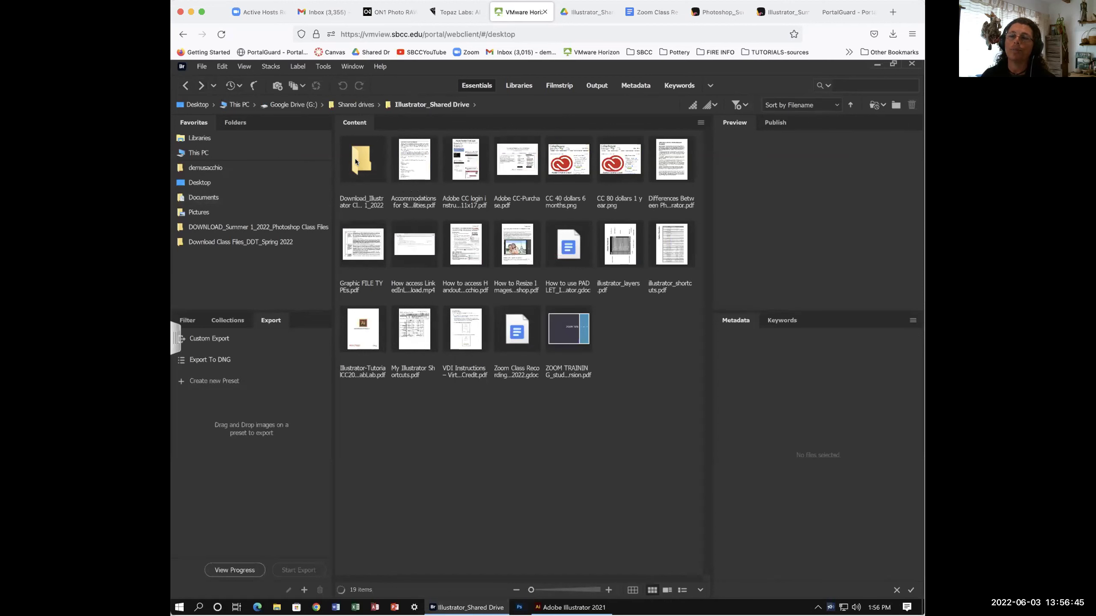
Add the Download_Illustrator Class Files_Summer 1_2022 folder to Favorites and open it from there
{"action": "left_click", "coordinate": [356, 162]}
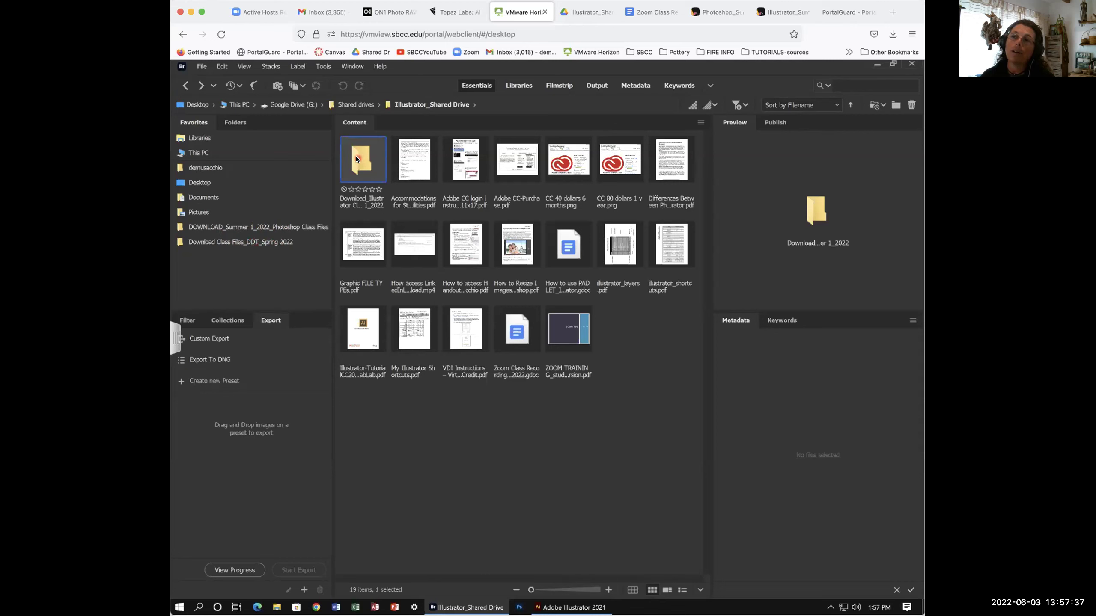
{"action": "left_click_drag", "start_coordinate": [356, 157], "coordinate": [227, 253]}
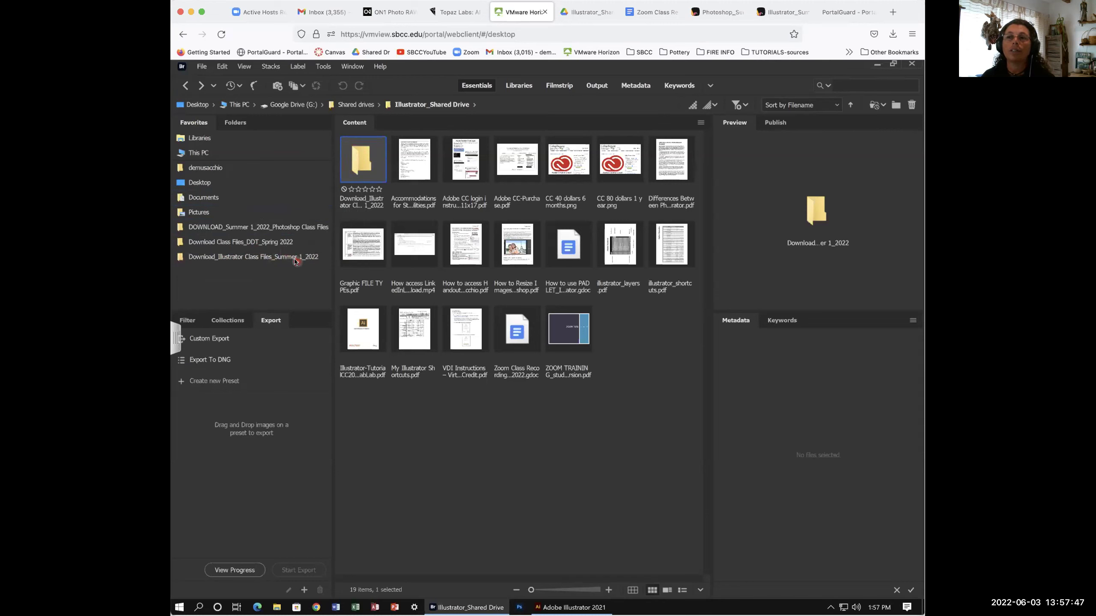
{"action": "left_click", "coordinate": [199, 257]}
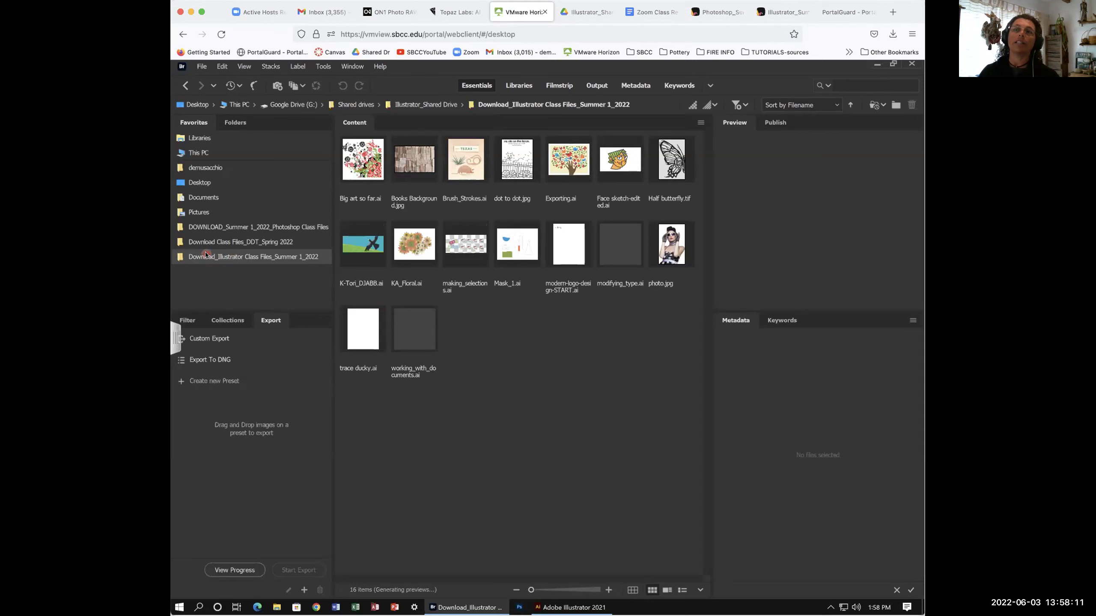
{"action": "left_click", "coordinate": [239, 258]}
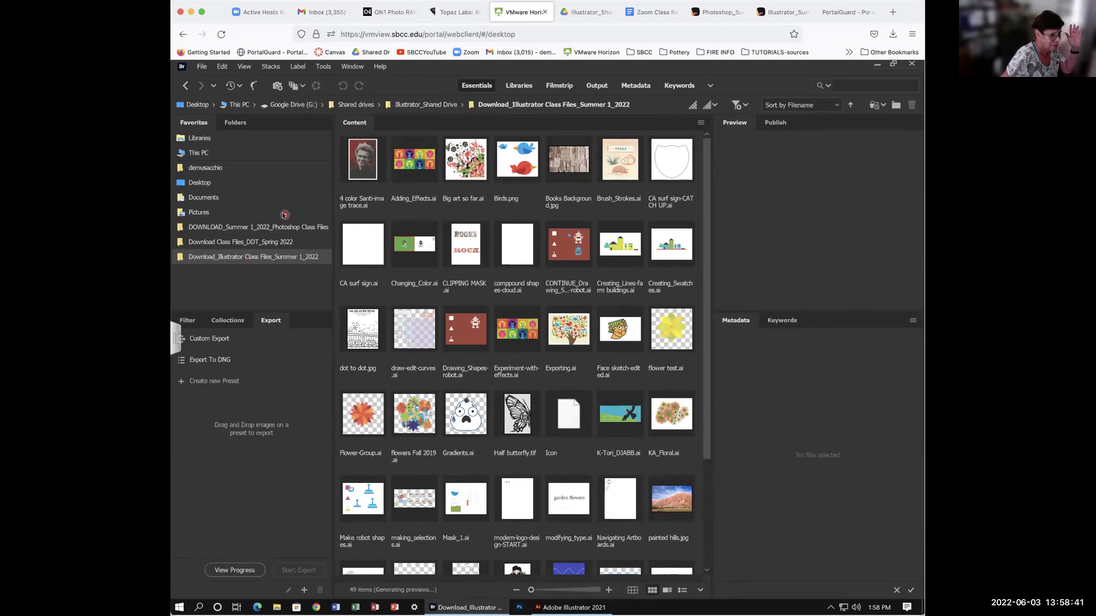
Go back to Illustrator_Shared Drive, open the class files folder directly, and return to the drive through the path
{"action": "left_click", "coordinate": [185, 85]}
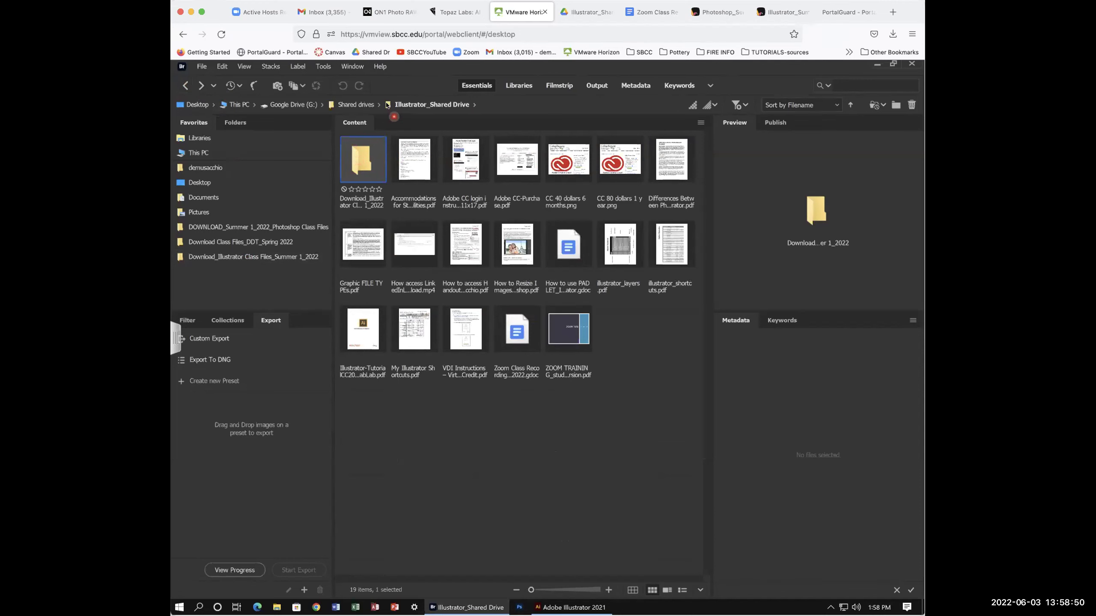
{"action": "double_click", "coordinate": [357, 156]}
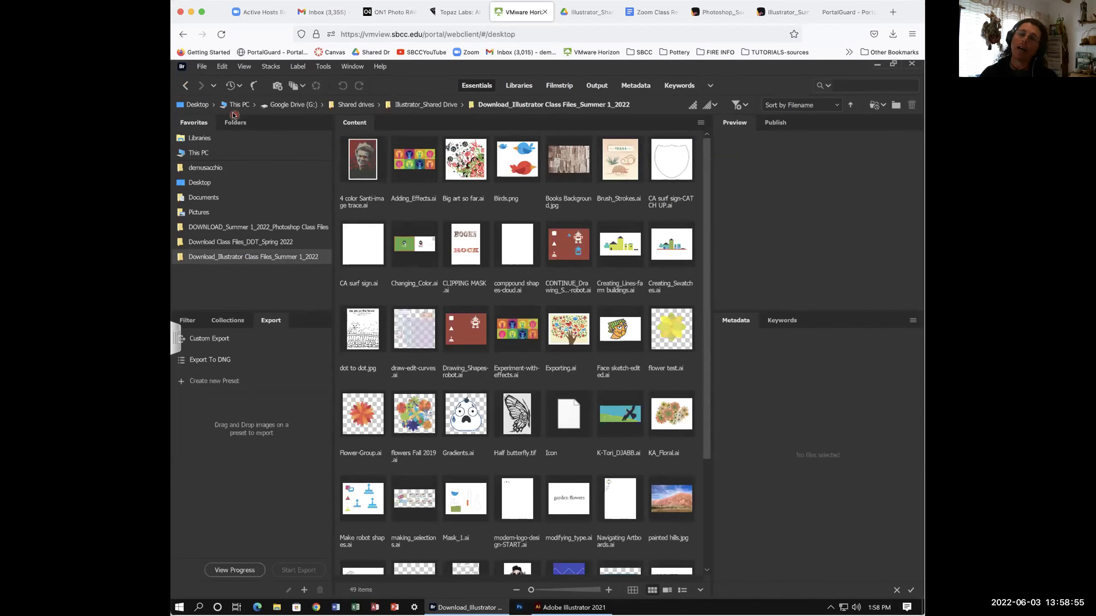
{"action": "left_click", "coordinate": [420, 104]}
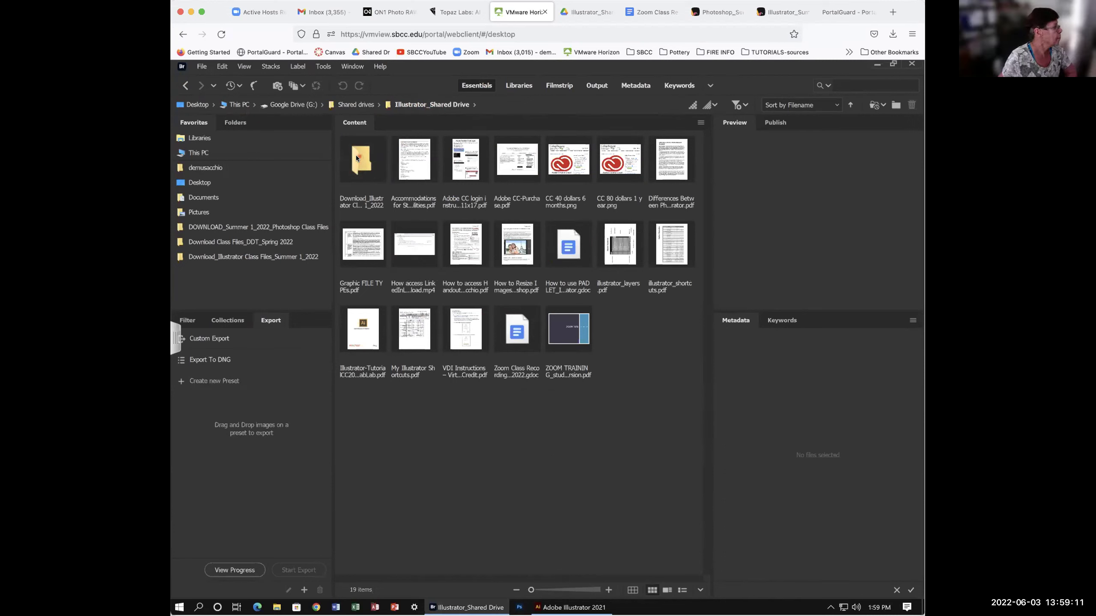
Repeat placing the Illustrator class files folder in Favorites and open its contents from that shortcut
{"action": "left_click", "coordinate": [348, 170]}
{"action": "left_click_drag", "start_coordinate": [348, 170], "coordinate": [247, 252]}
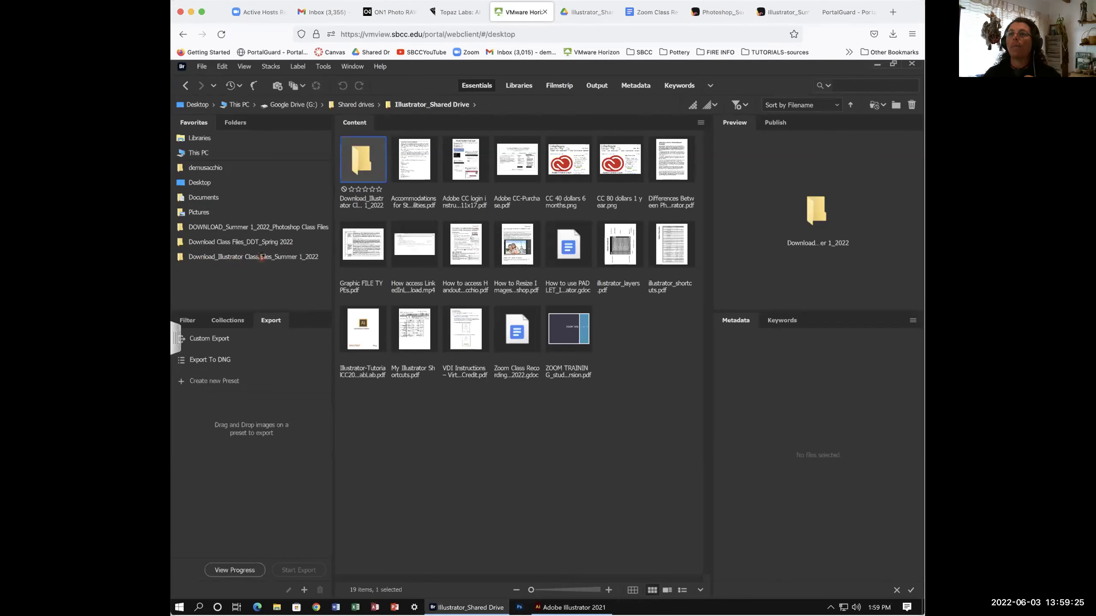
{"action": "left_click", "coordinate": [262, 256]}
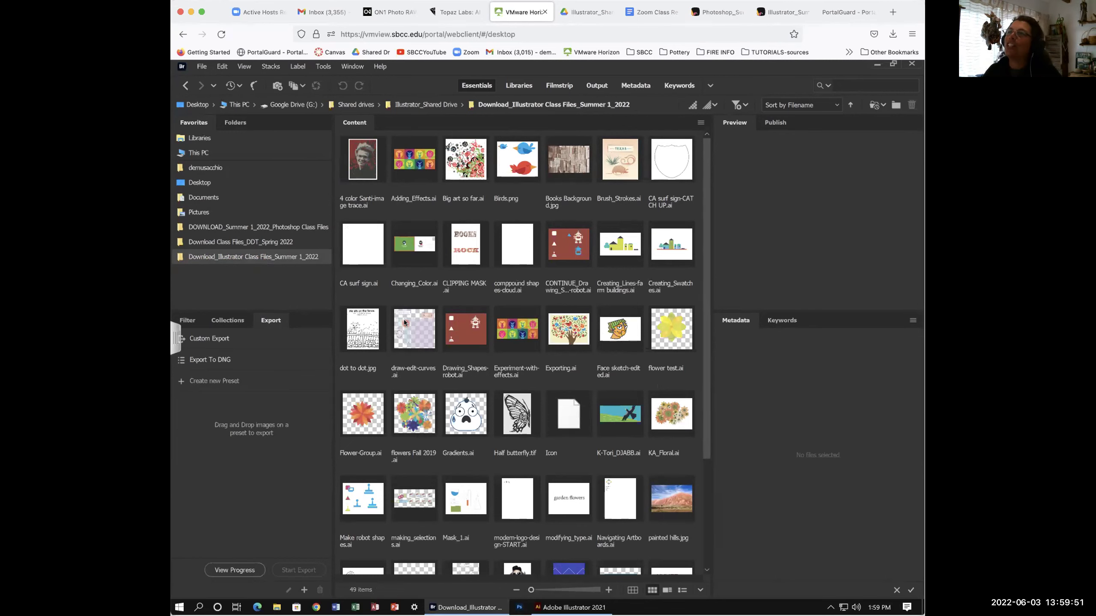
Look through the Illustrator class files, preview Birds.png, and show the available publishing destinations
{"action": "scroll", "coordinate": [517, 354], "scroll_direction": "down", "scroll_amount": 2}
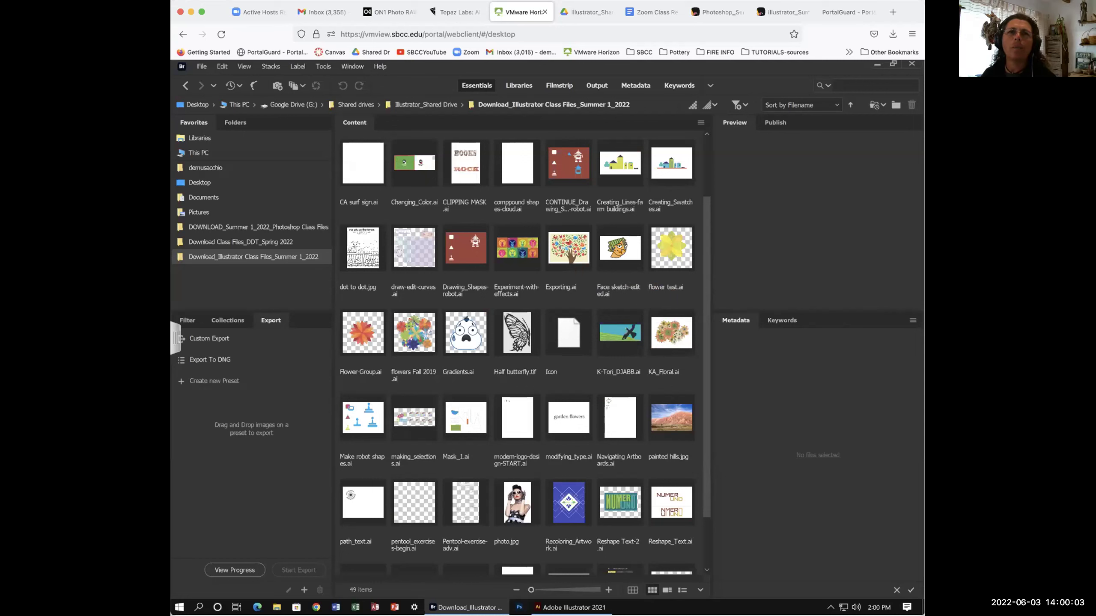
{"action": "left_click", "coordinate": [567, 297]}
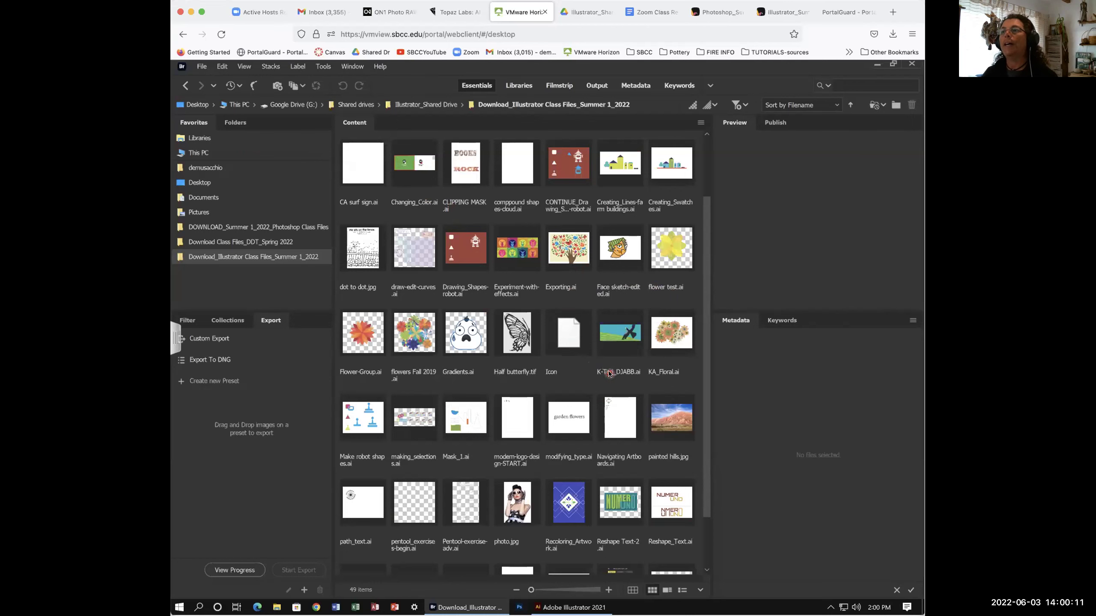
{"action": "scroll", "coordinate": [610, 373], "scroll_direction": "down", "scroll_amount": 2}
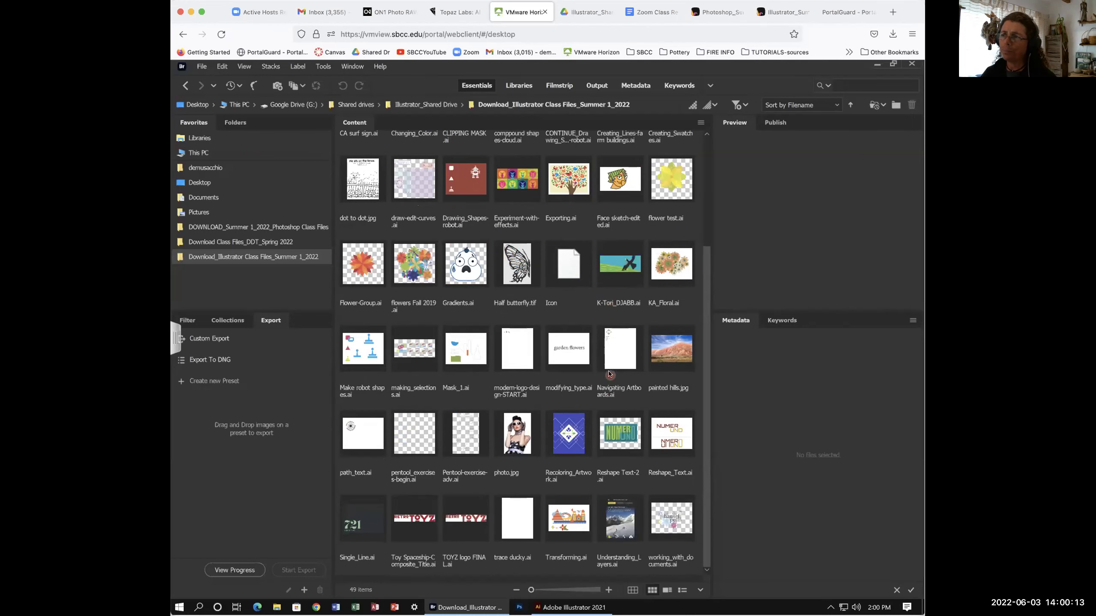
{"action": "scroll", "coordinate": [609, 374], "scroll_direction": "up", "scroll_amount": 4}
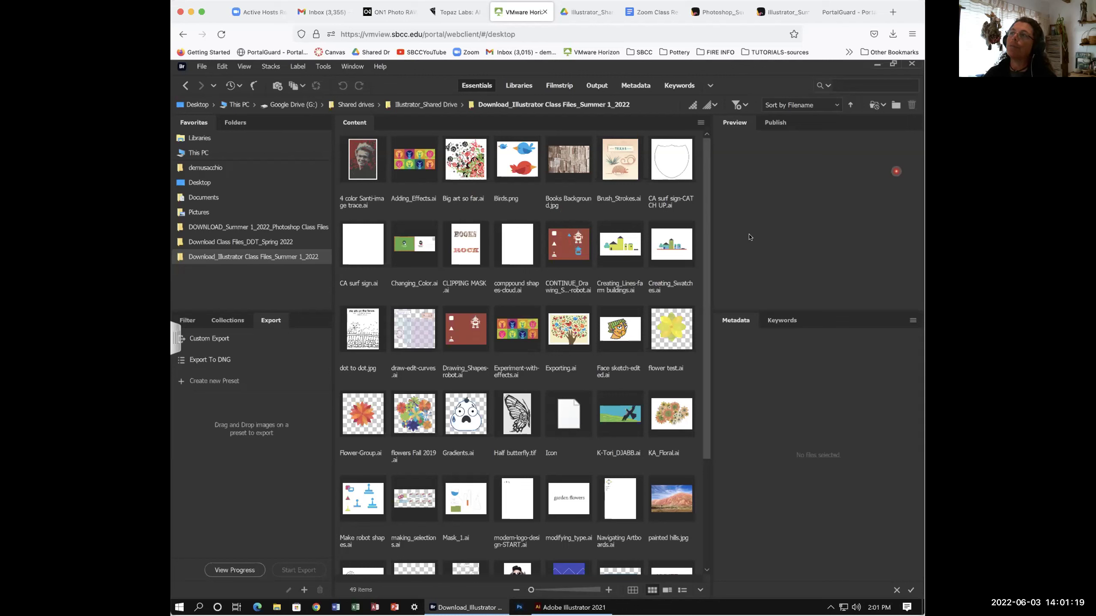
{"action": "left_click", "coordinate": [513, 162]}
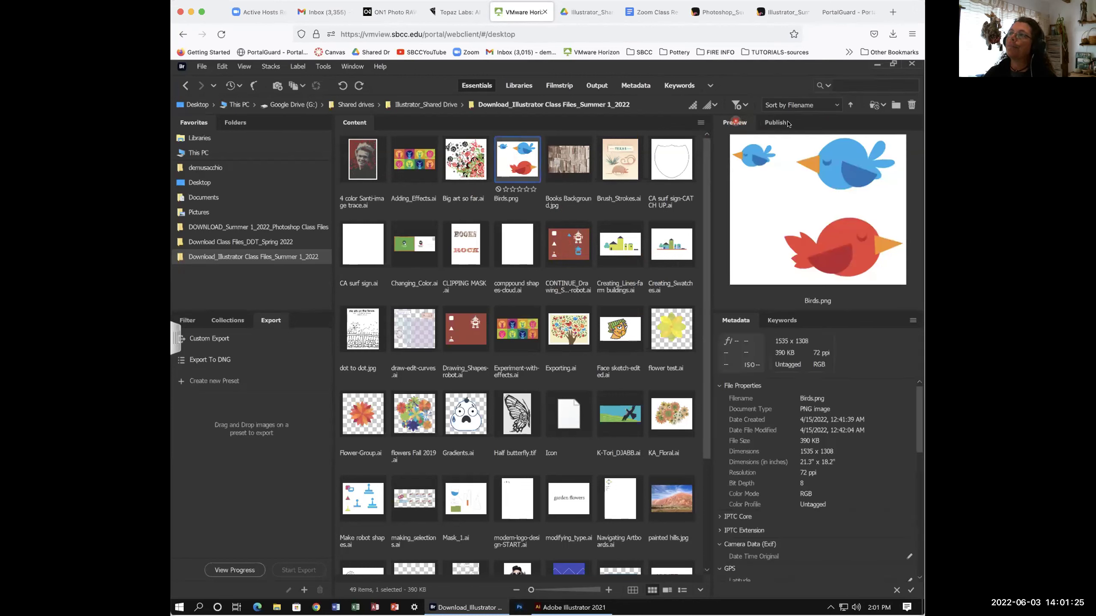
{"action": "left_click", "coordinate": [775, 122]}
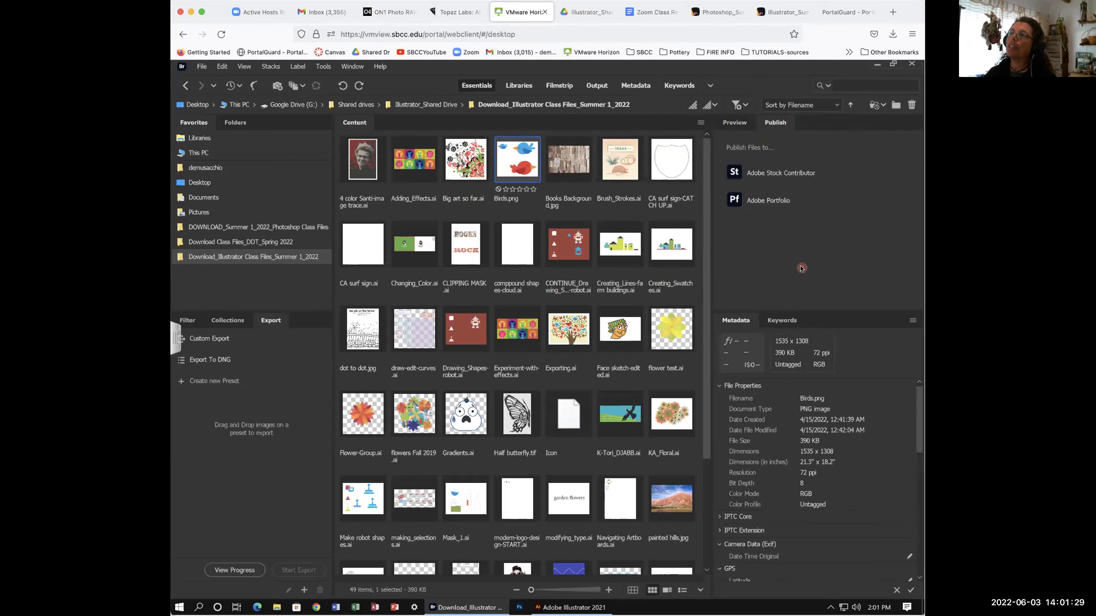
Return to the file preview and compare Creating_Lines-farm buildings.ai, Birds.png, and Drawing_Shapes-robot.ai in it
{"action": "left_click", "coordinate": [729, 122]}
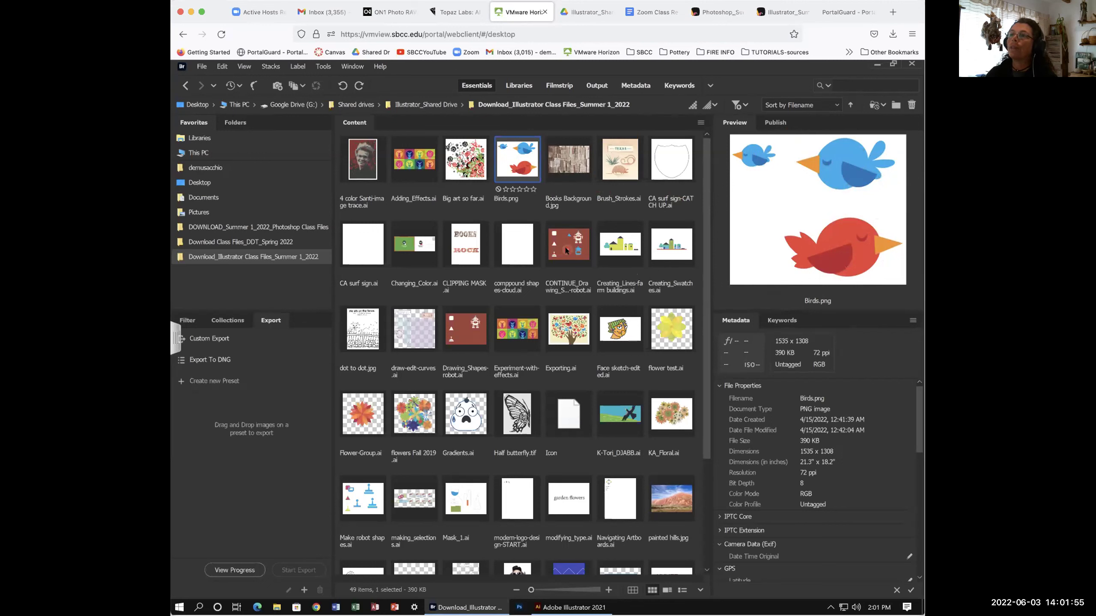
{"action": "left_click", "coordinate": [618, 247]}
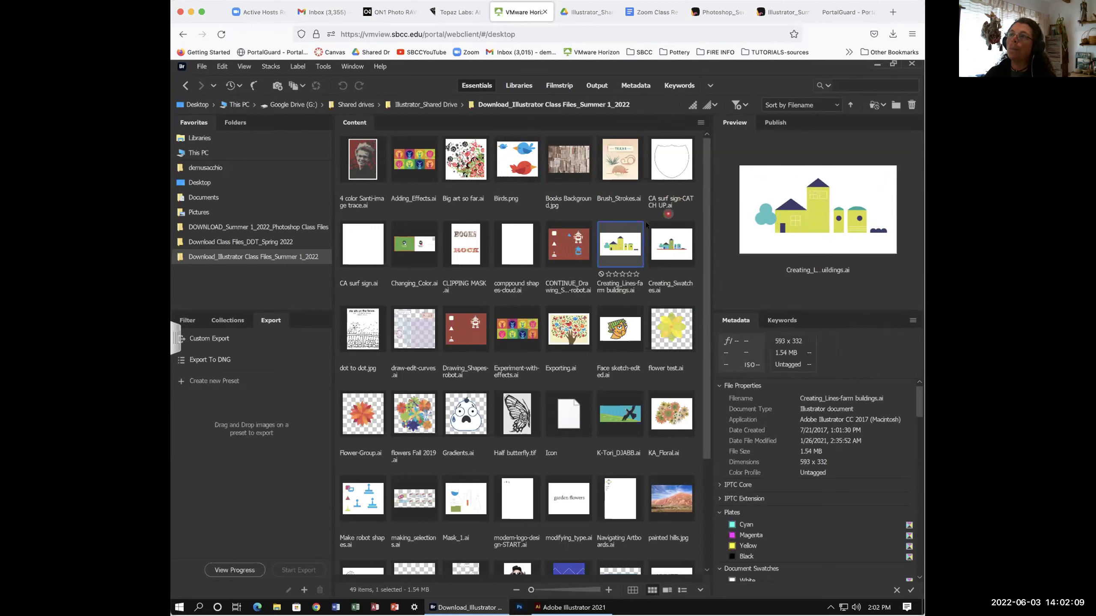
{"action": "left_click", "coordinate": [495, 160]}
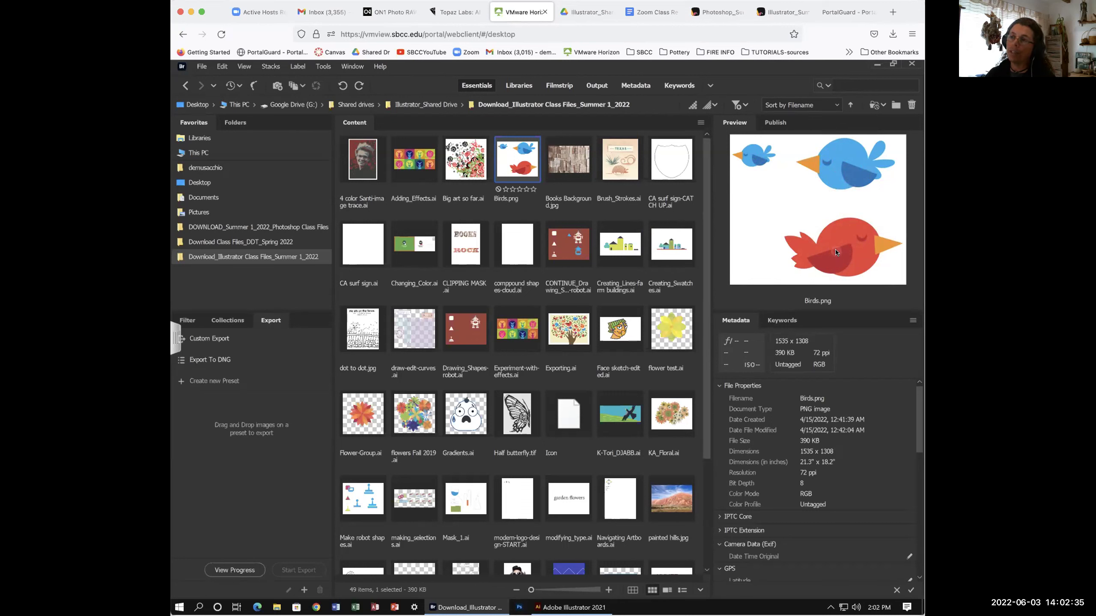
{"action": "left_click", "coordinate": [469, 330]}
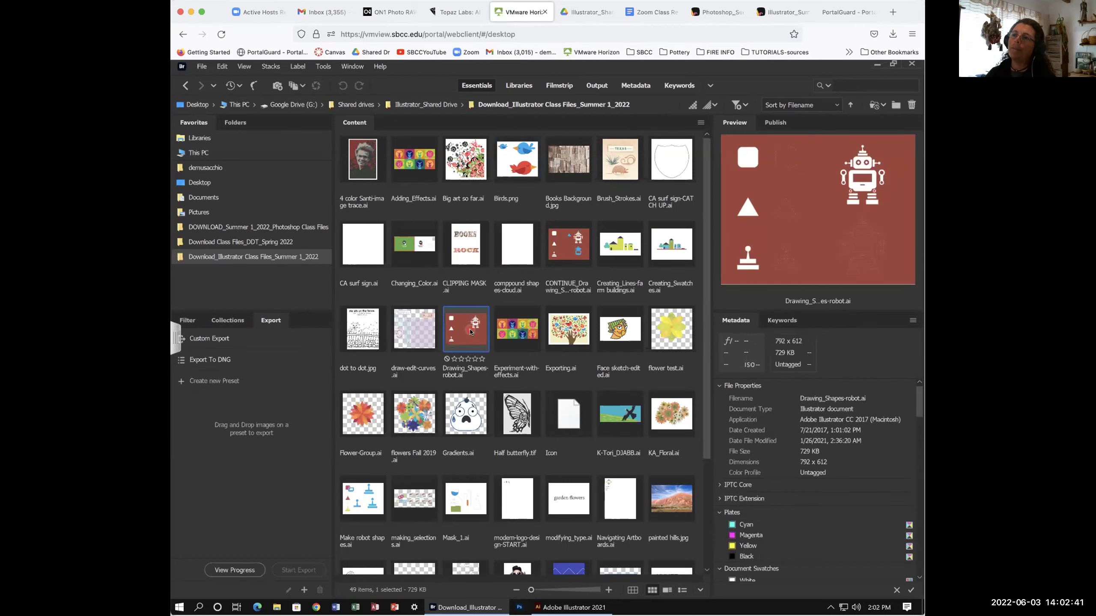
Delete the robot drawing file whose name begins with CONTINUE from the Illustrator class files folder
{"action": "right_click", "coordinate": [571, 247]}
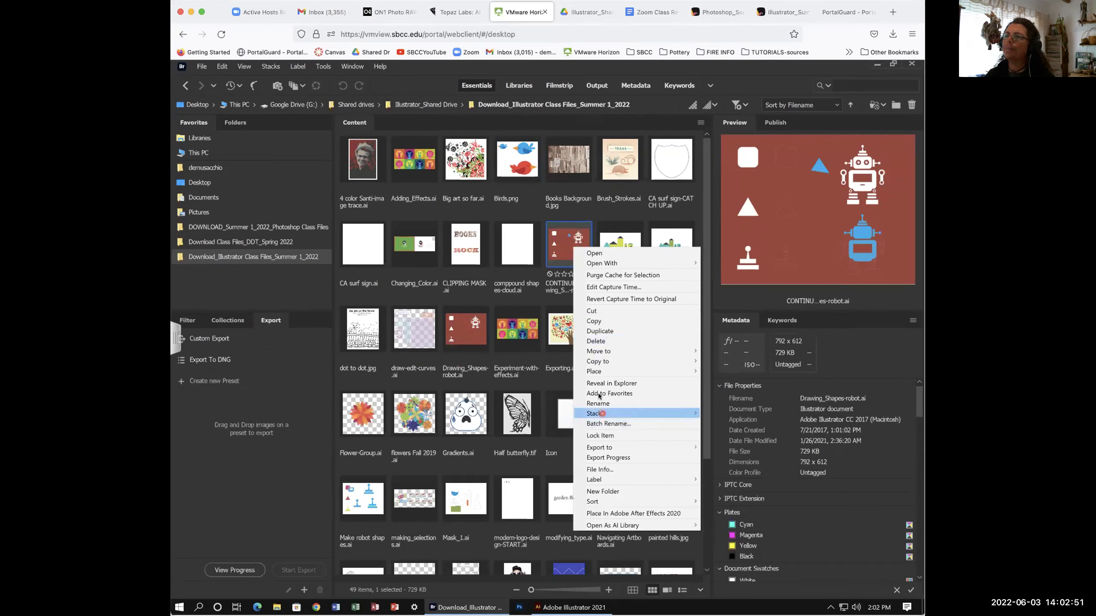
{"action": "left_click", "coordinate": [597, 342]}
{"action": "left_click", "coordinate": [515, 341]}
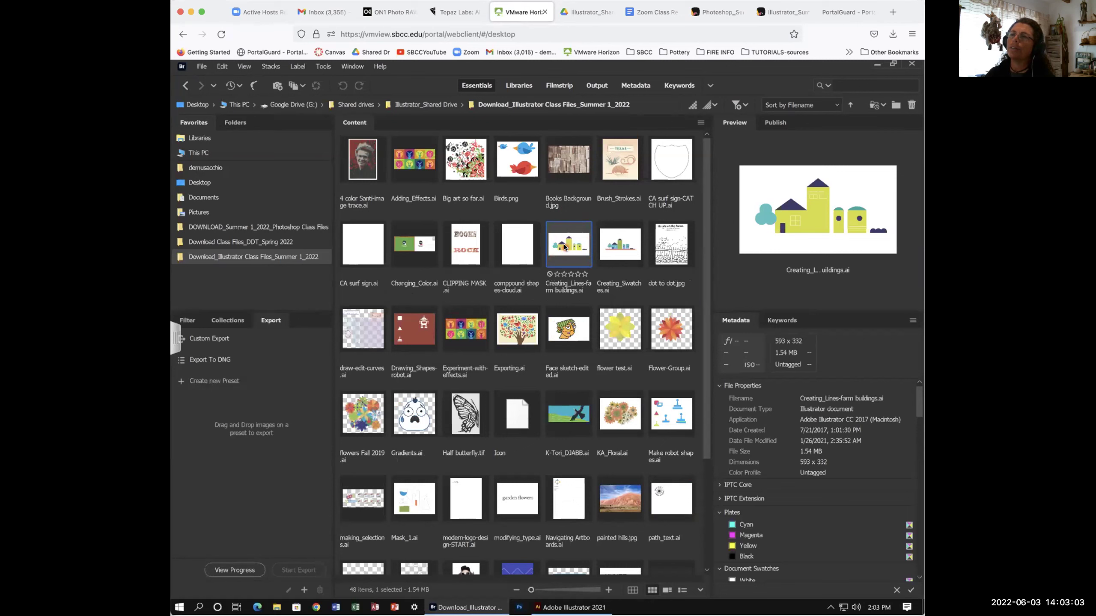
Browse the remaining class files, previewing Drawing_Shapes-robot.ai, Transforming.ai, and Birds.png
{"action": "left_click", "coordinate": [413, 335]}
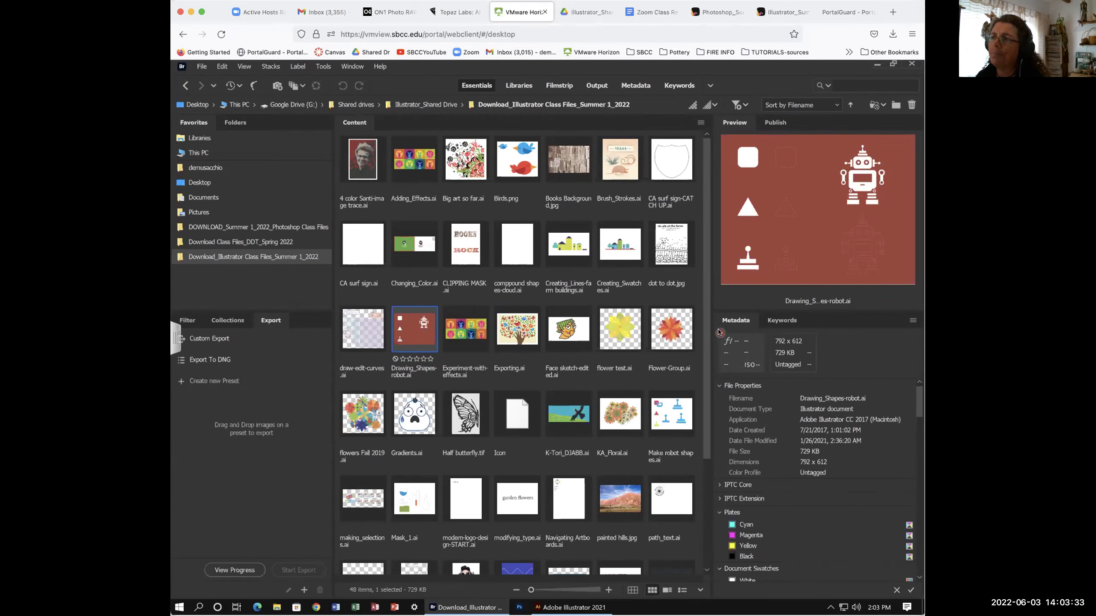
{"action": "scroll", "coordinate": [668, 425], "scroll_direction": "down", "scroll_amount": 2}
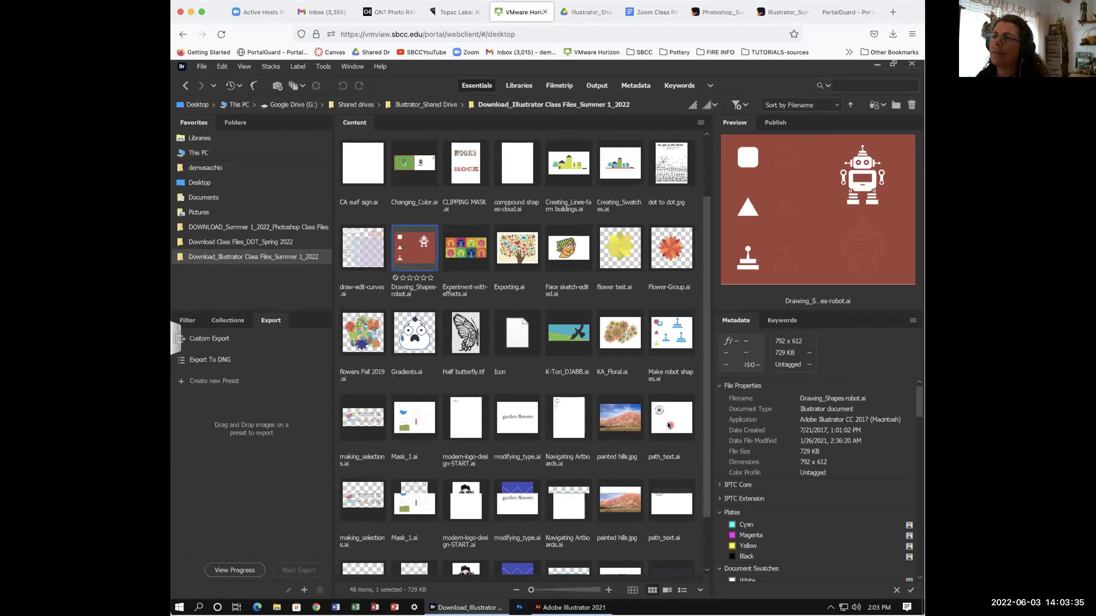
{"action": "scroll", "coordinate": [668, 425], "scroll_direction": "down", "scroll_amount": 2}
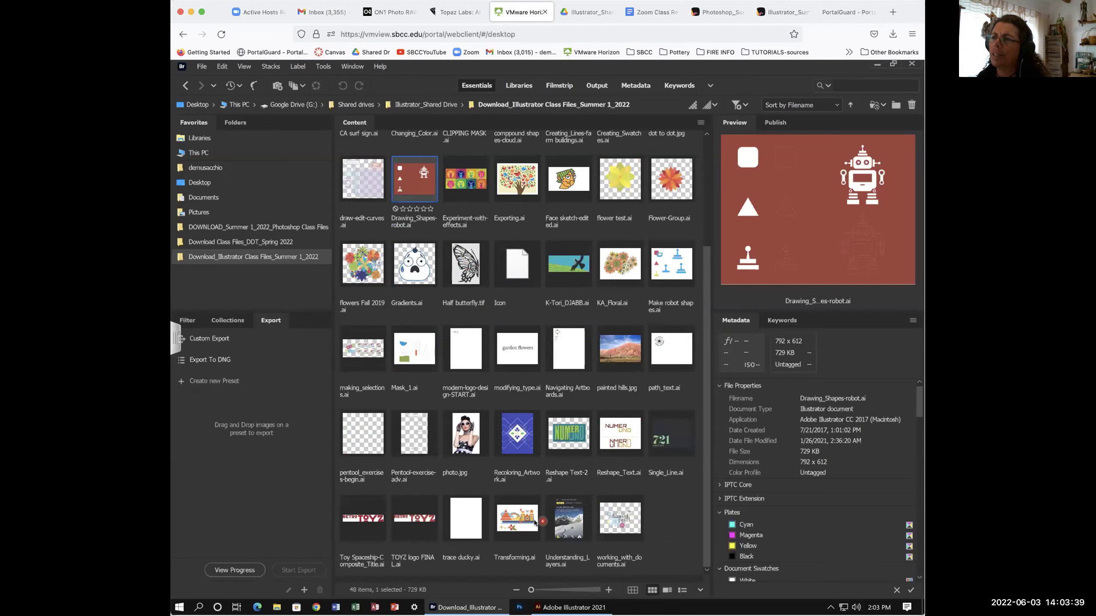
{"action": "left_click", "coordinate": [516, 518]}
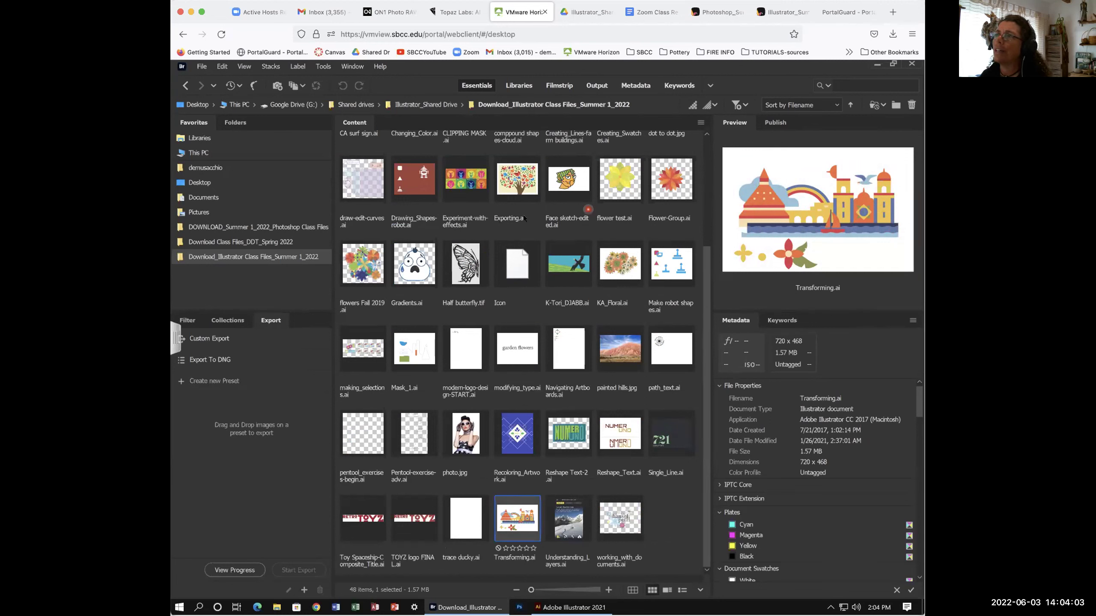
{"action": "scroll", "coordinate": [529, 216], "scroll_direction": "up", "scroll_amount": 3}
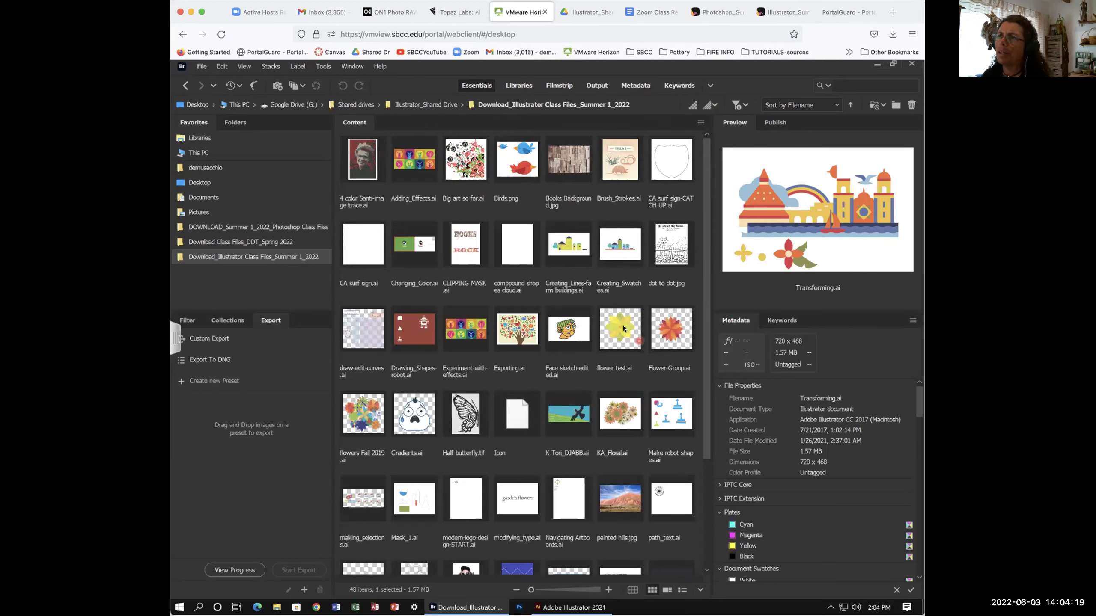
{"action": "left_click", "coordinate": [513, 156]}
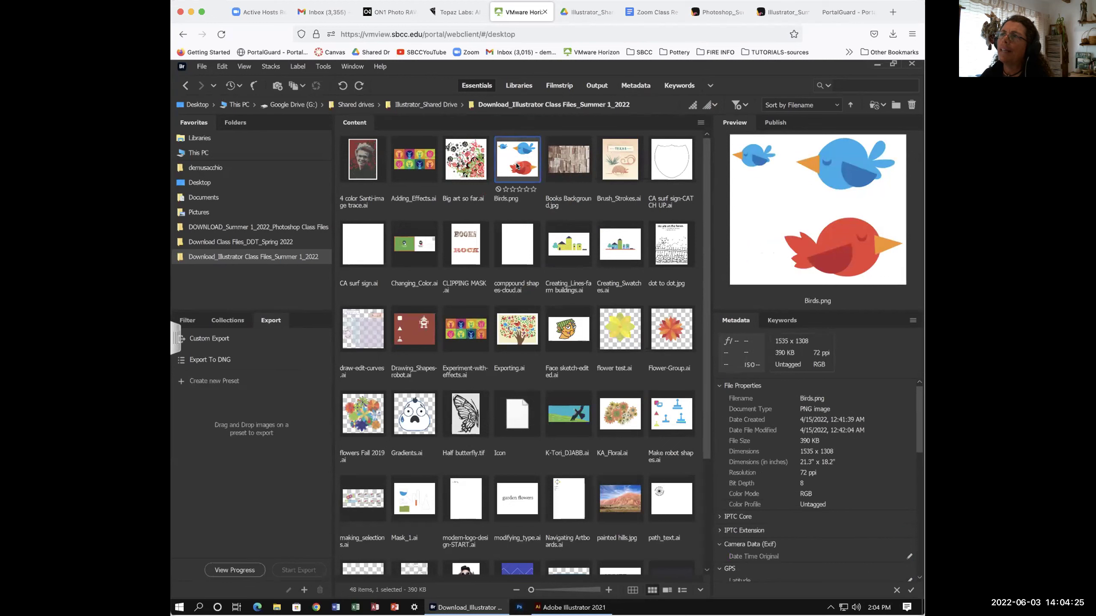
View Exporting.ai in full-screen preview, zoom in to 400% and back out, and return to the folder contents
{"action": "left_click", "coordinate": [515, 328]}
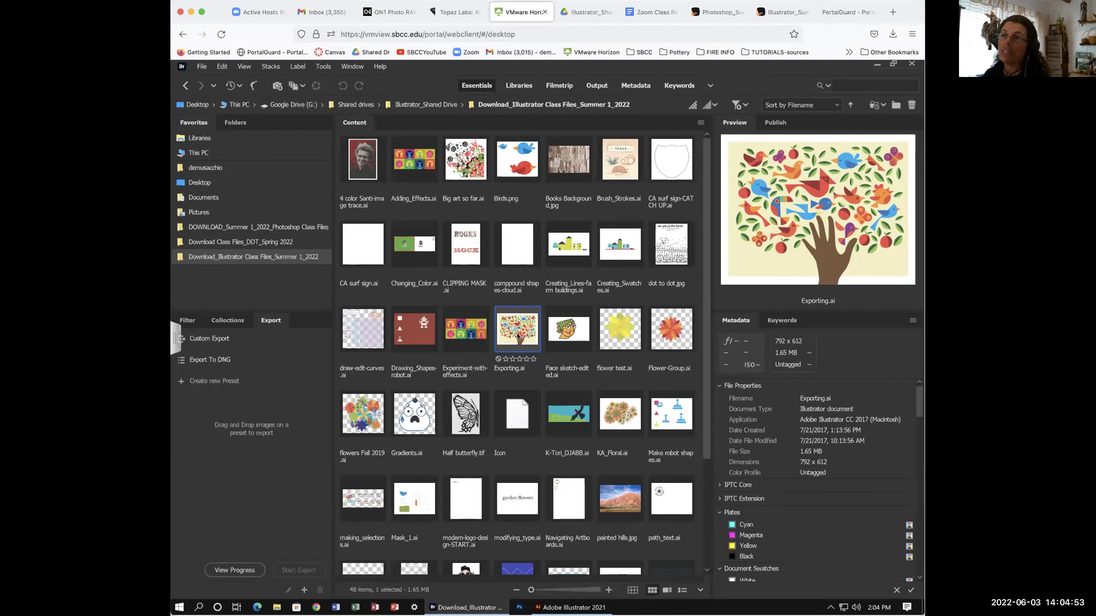
{"action": "key", "text": "space"}
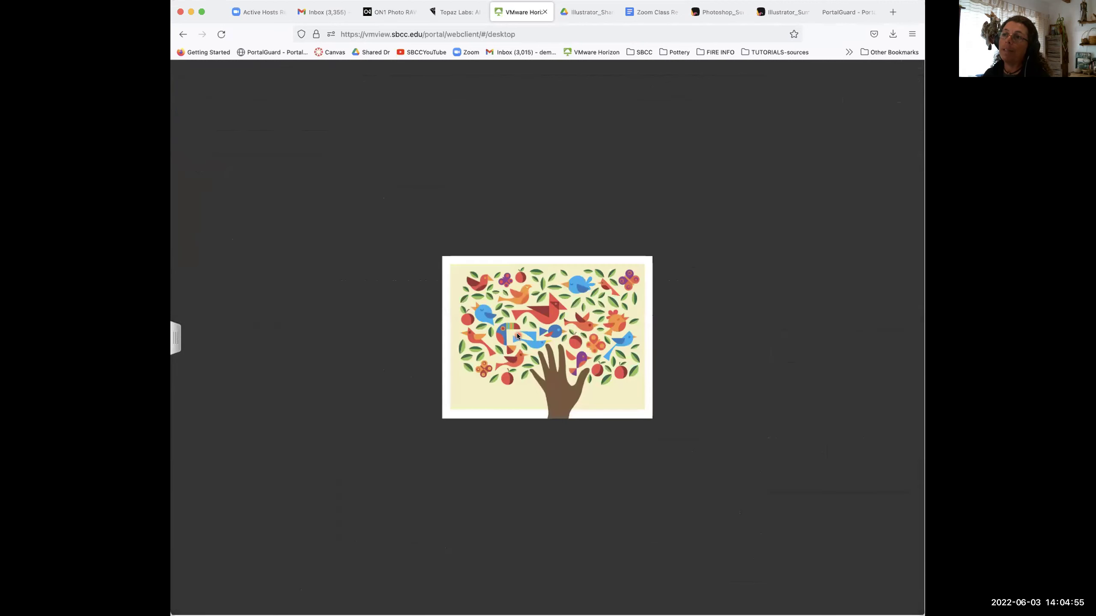
{"action": "scroll", "coordinate": [545, 327], "scroll_direction": "up", "scroll_amount": 5}
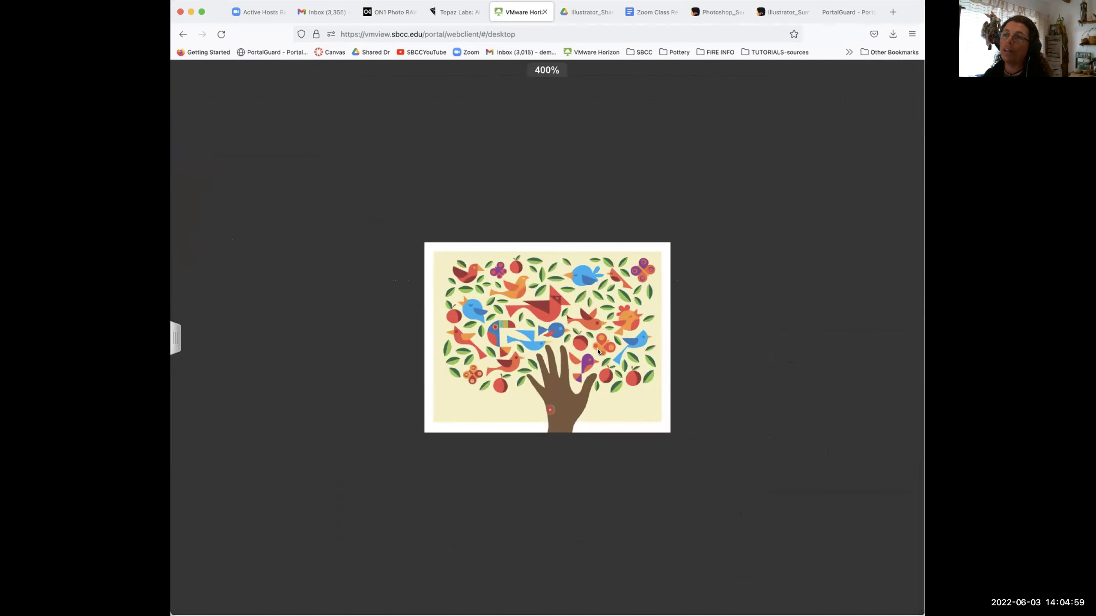
{"action": "scroll", "coordinate": [598, 350], "scroll_direction": "down", "scroll_amount": 5}
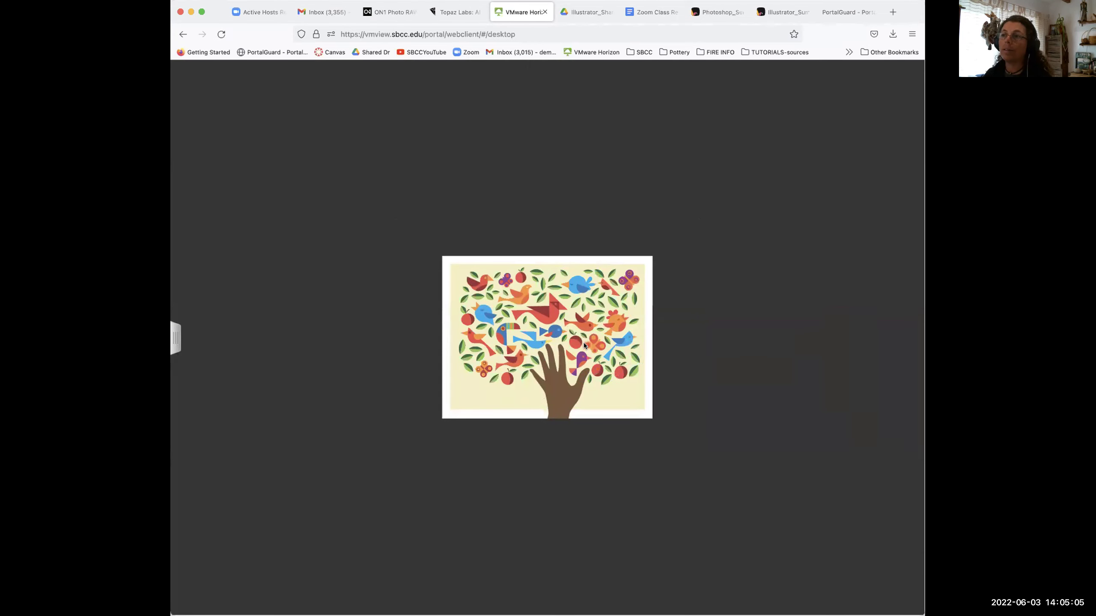
{"action": "key", "text": "space"}
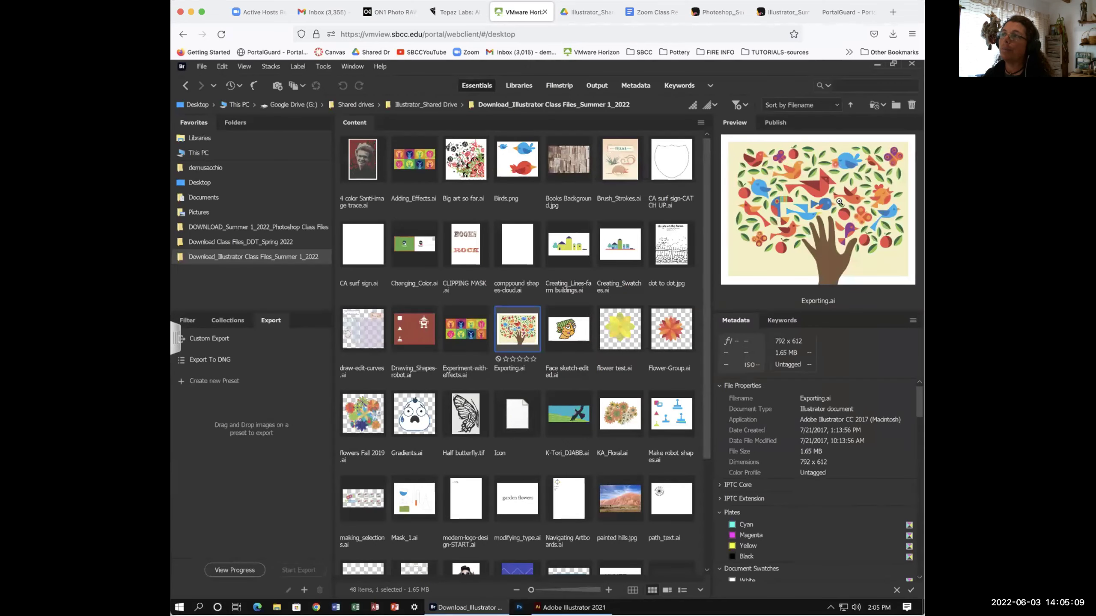
Show Birds.png in full-screen preview and return to the folder contents
{"action": "left_click", "coordinate": [516, 165]}
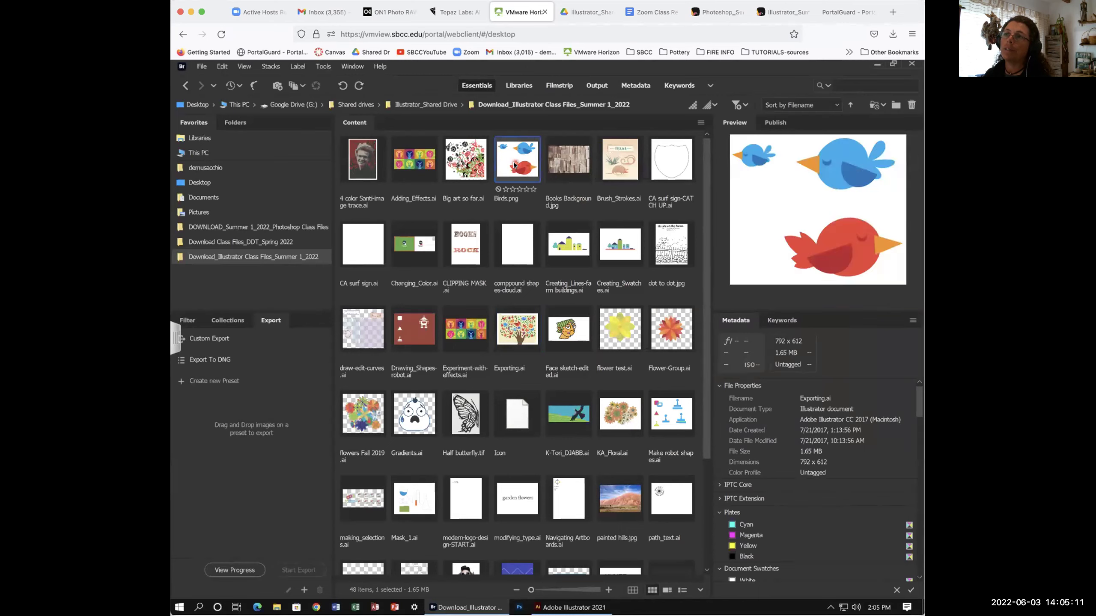
{"action": "key", "text": "space"}
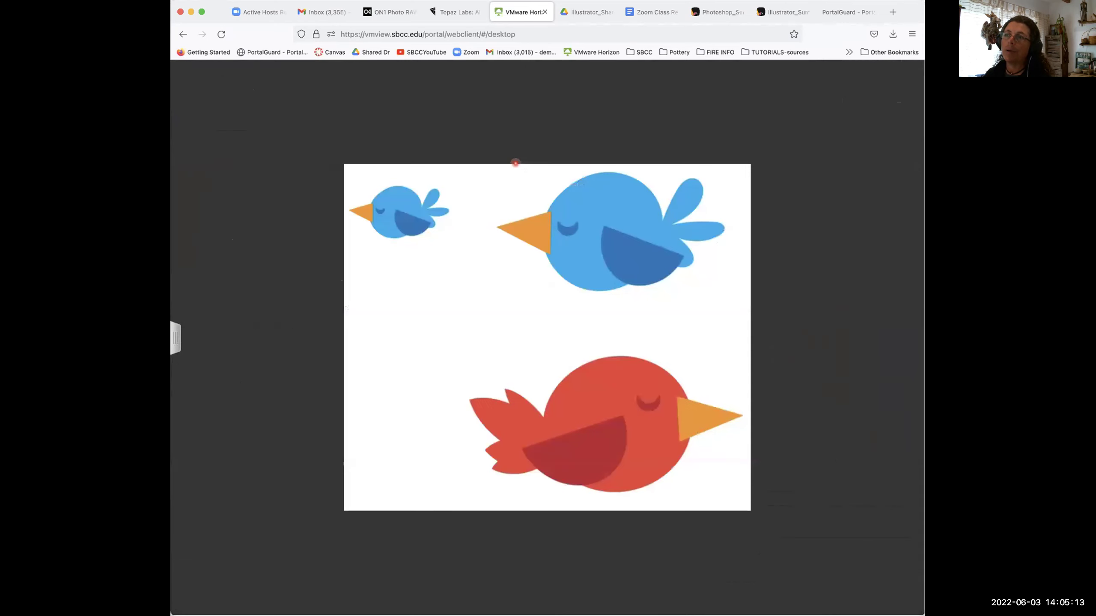
{"action": "key", "text": "space"}
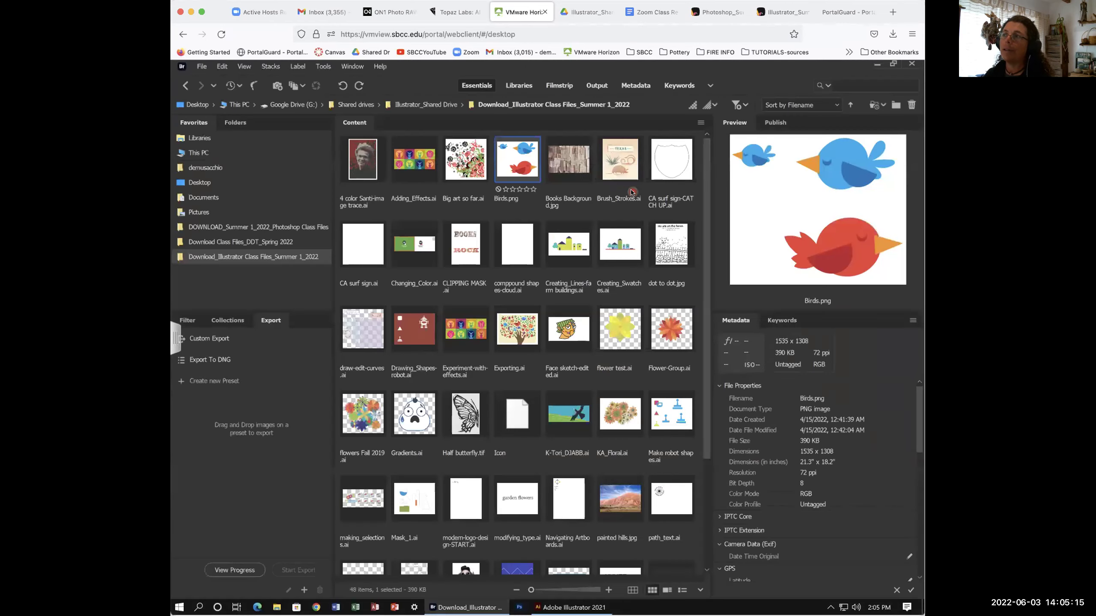
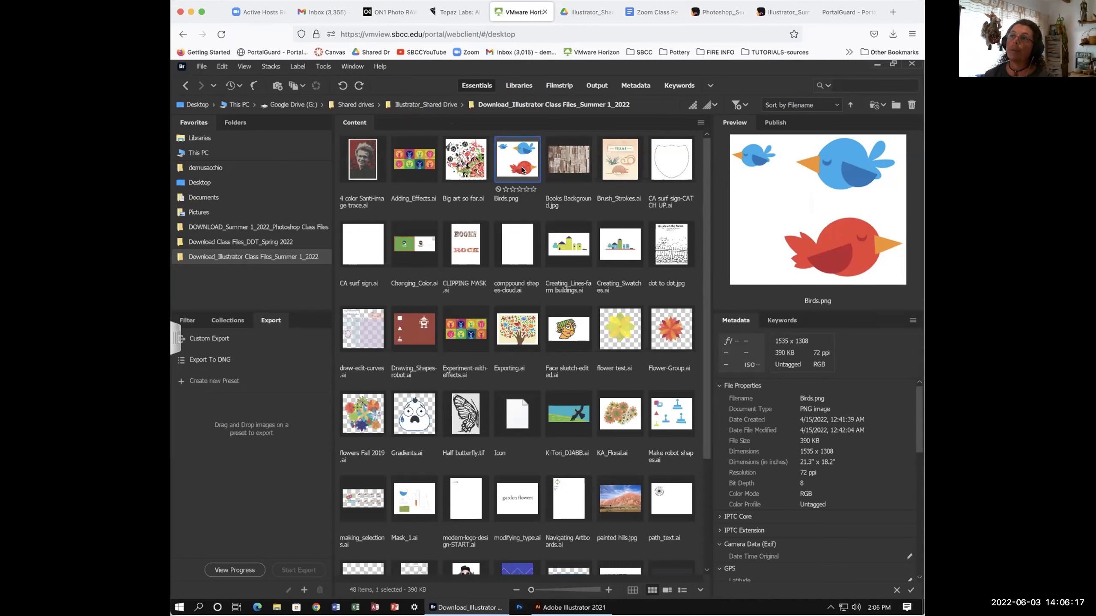
Examine Birds.png in full-screen preview, magnify it up to 800%, and close the preview
{"action": "key", "text": "space"}
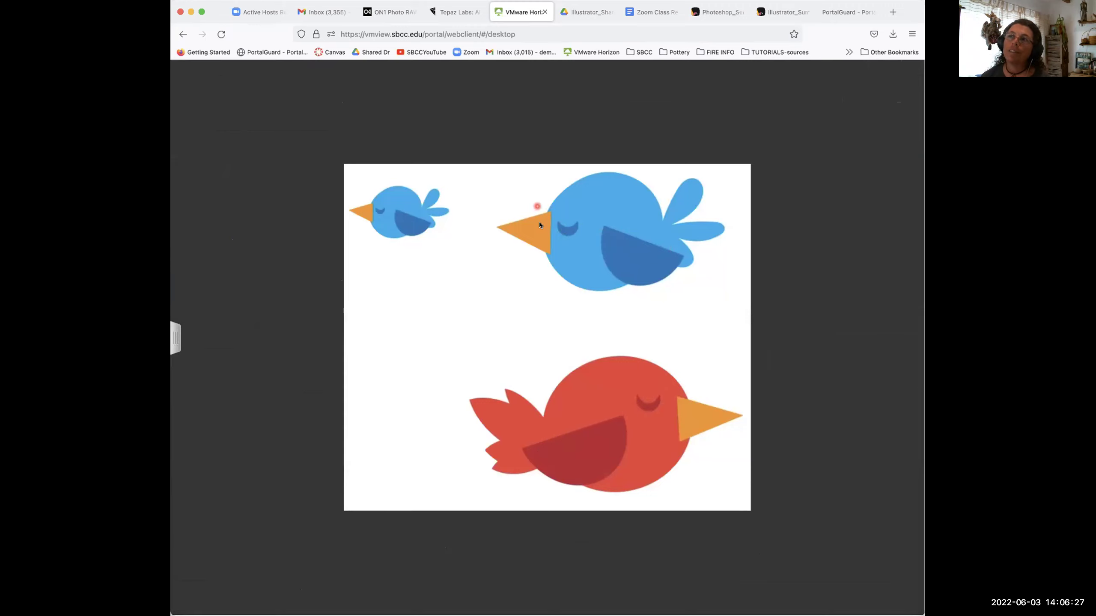
{"action": "left_click", "coordinate": [567, 230]}
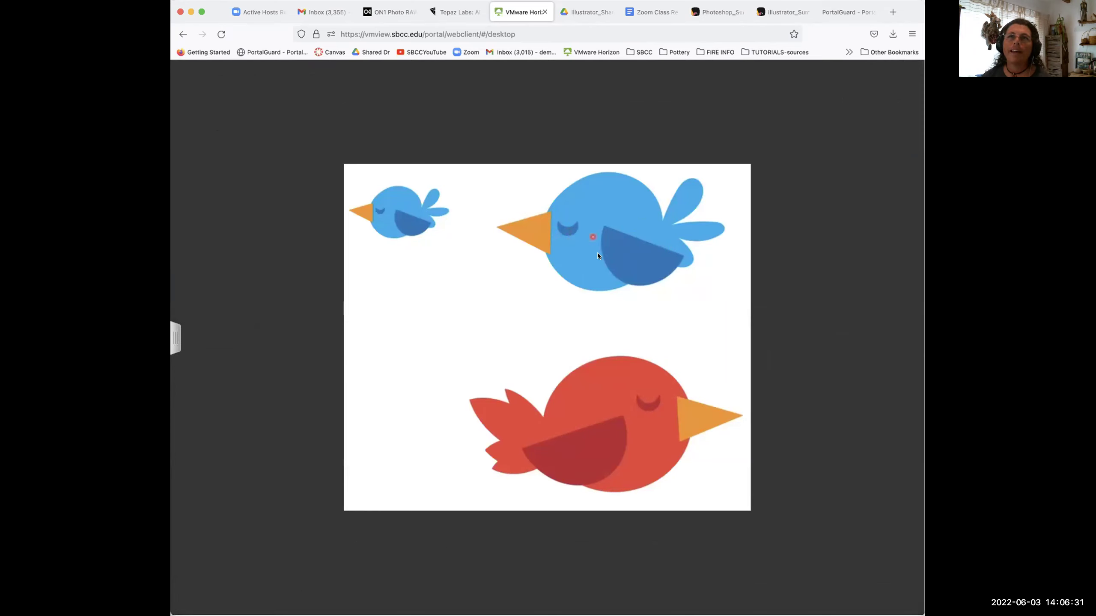
{"action": "left_click", "coordinate": [610, 233]}
{"action": "left_click", "coordinate": [651, 251]}
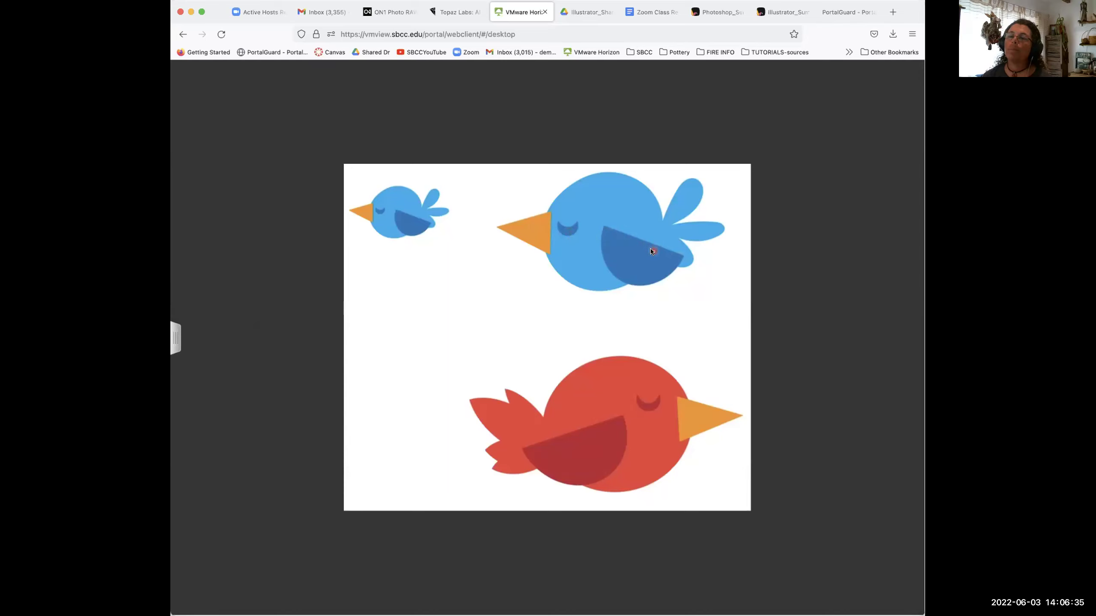
{"action": "scroll", "coordinate": [652, 251], "scroll_direction": "up", "scroll_amount": 5}
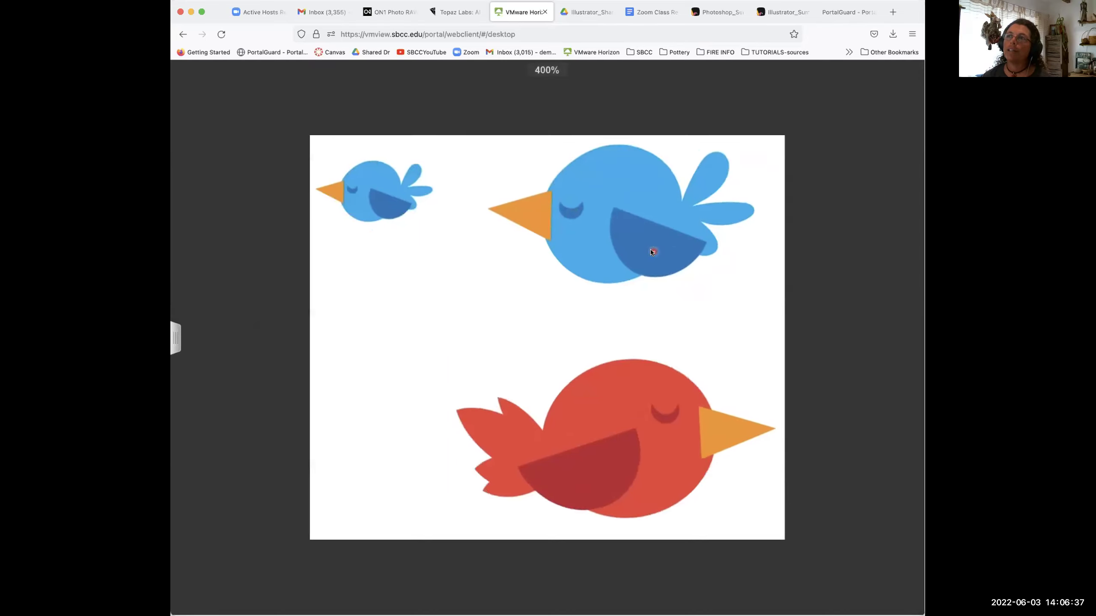
{"action": "left_click", "coordinate": [719, 198]}
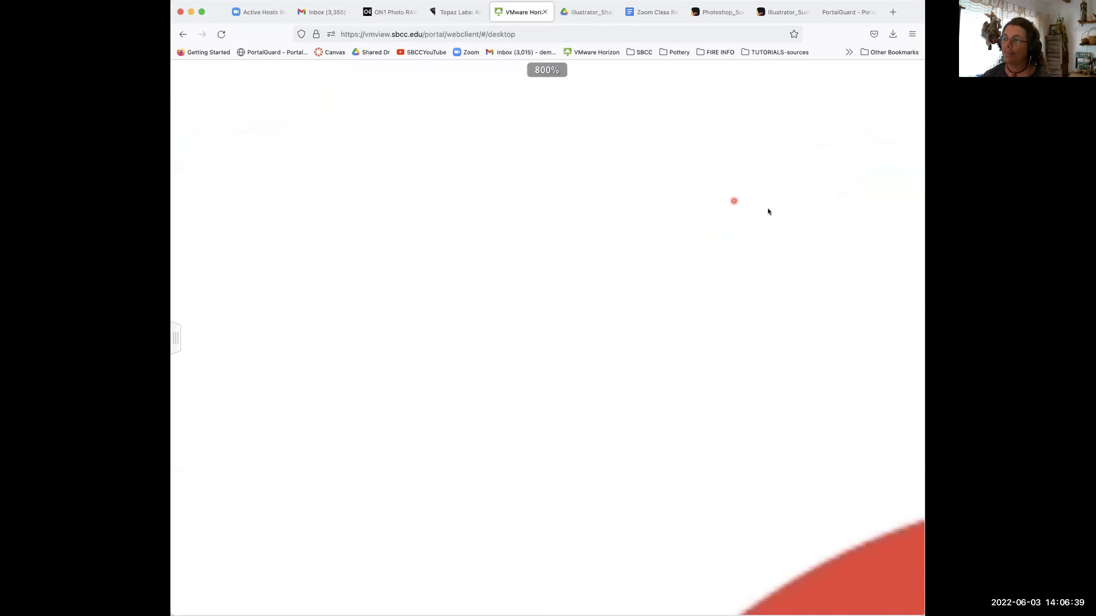
{"action": "key", "text": "space"}
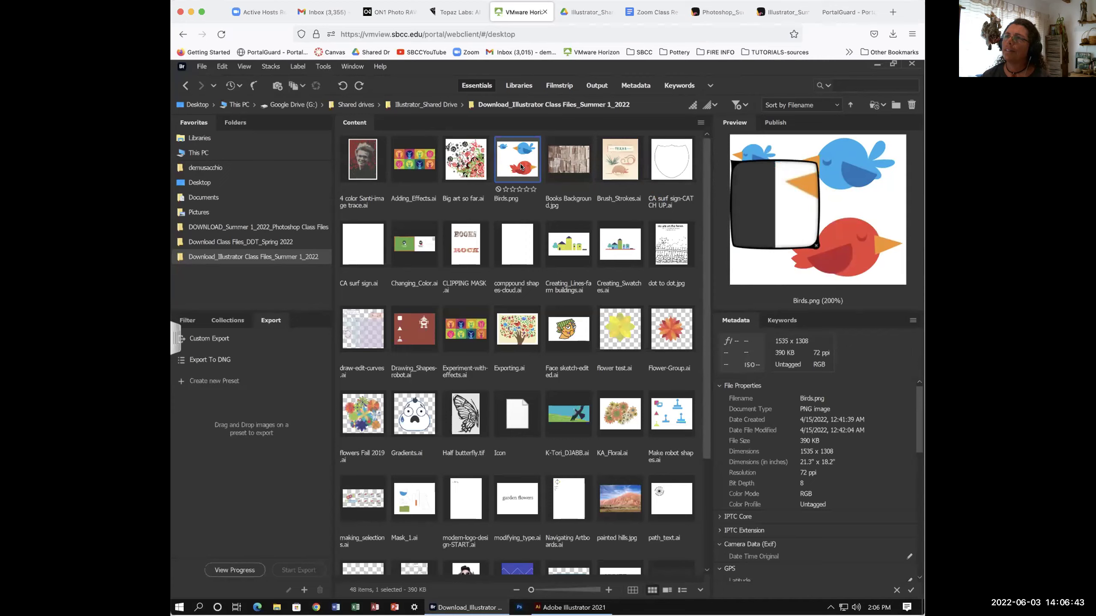
Repeat the full-screen preview of Birds.png with magnification, close it, and briefly show it again without zooming
{"action": "key", "text": "space"}
{"action": "left_click", "coordinate": [642, 329]}
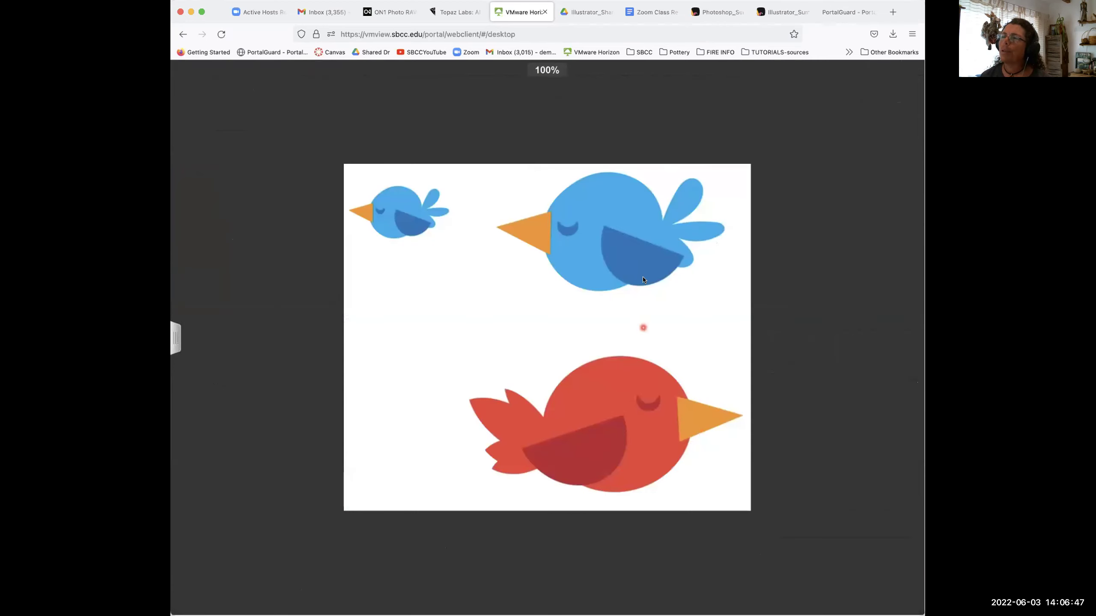
{"action": "scroll", "coordinate": [647, 253], "scroll_direction": "up", "scroll_amount": 3}
{"action": "scroll", "coordinate": [647, 253], "scroll_direction": "up", "scroll_amount": 3}
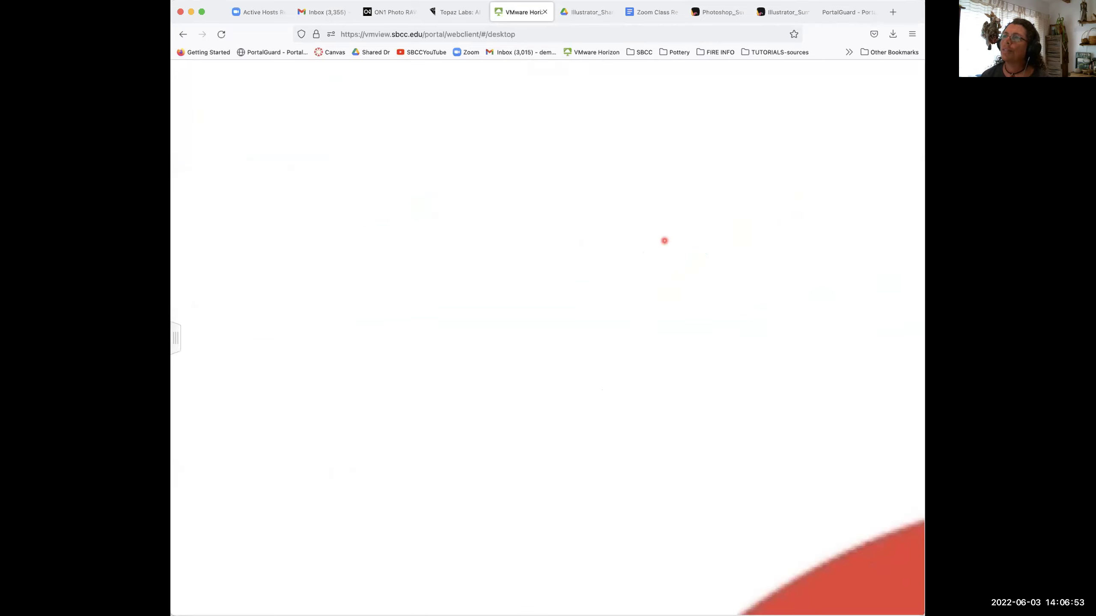
{"action": "key", "text": "Escape"}
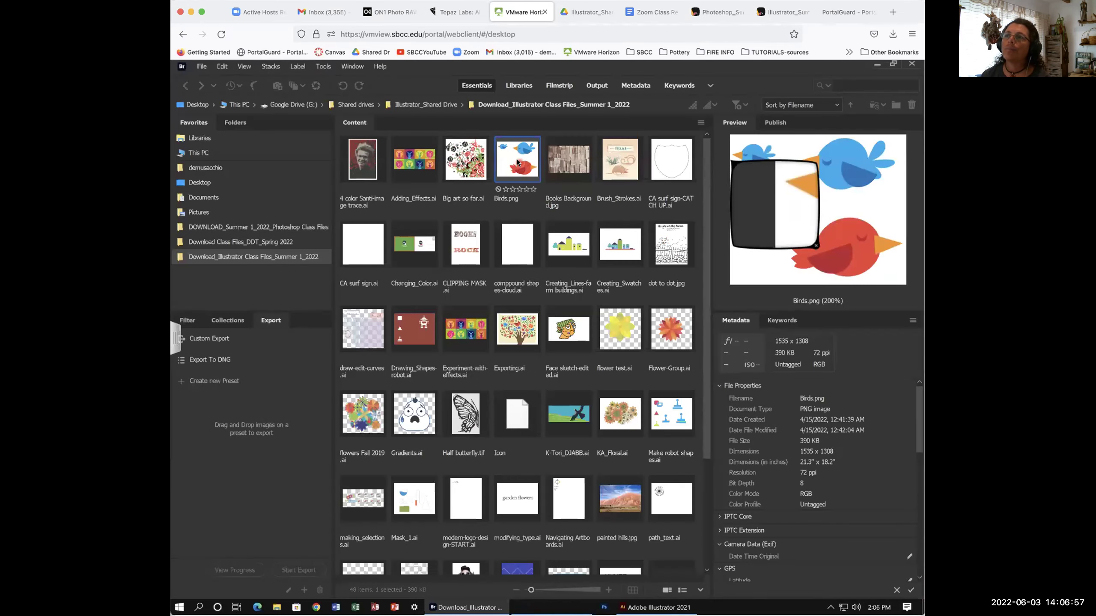
{"action": "key", "text": "space"}
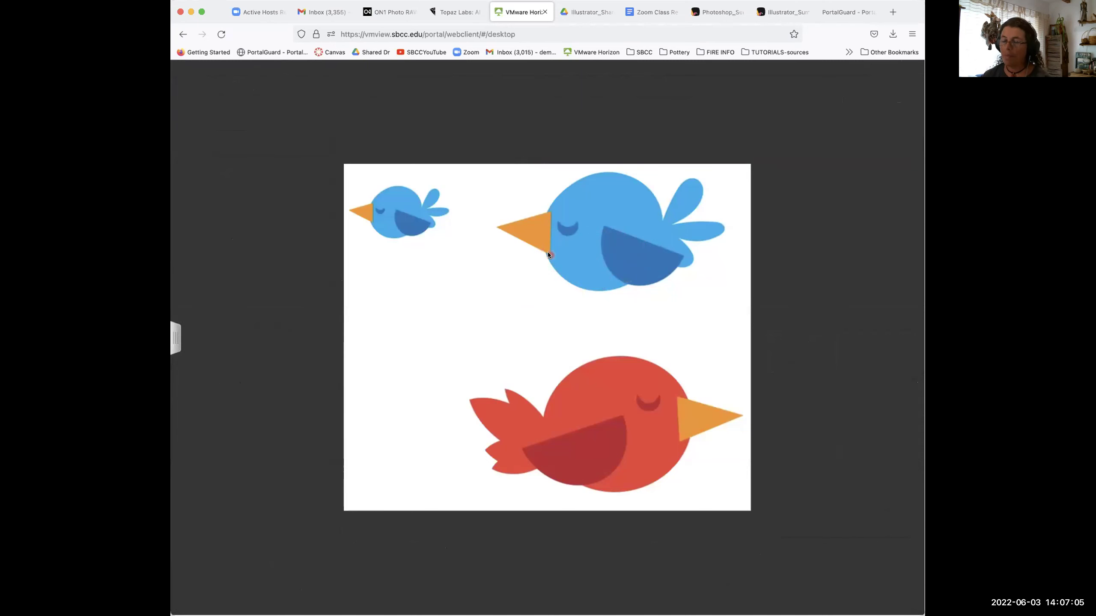
{"action": "key", "text": "space"}
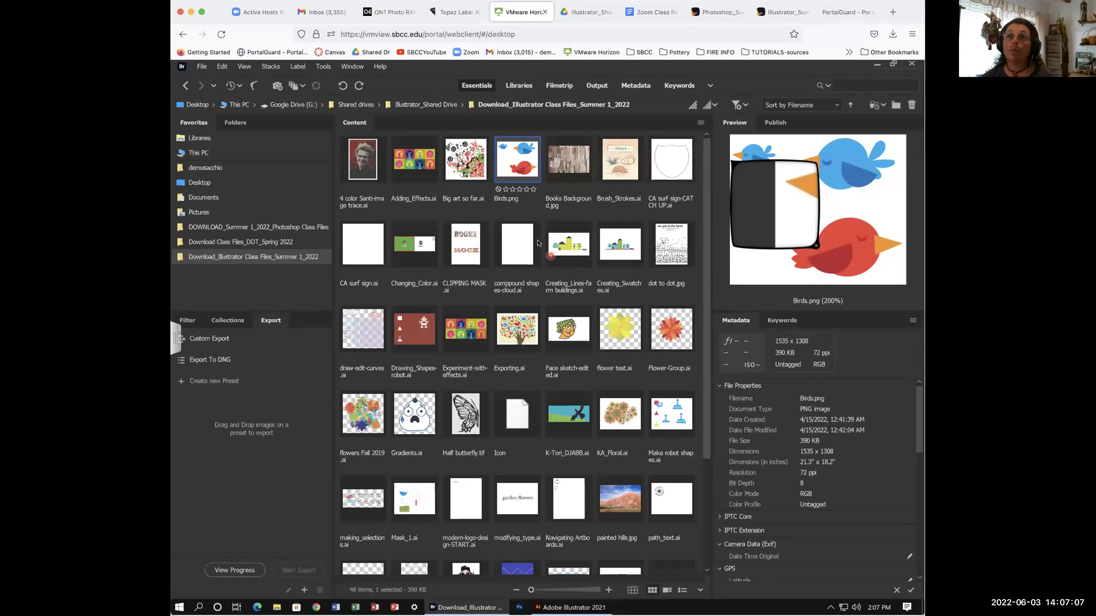
View Exporting.ai in full-screen preview and magnify it to 200%
{"action": "left_click", "coordinate": [515, 330]}
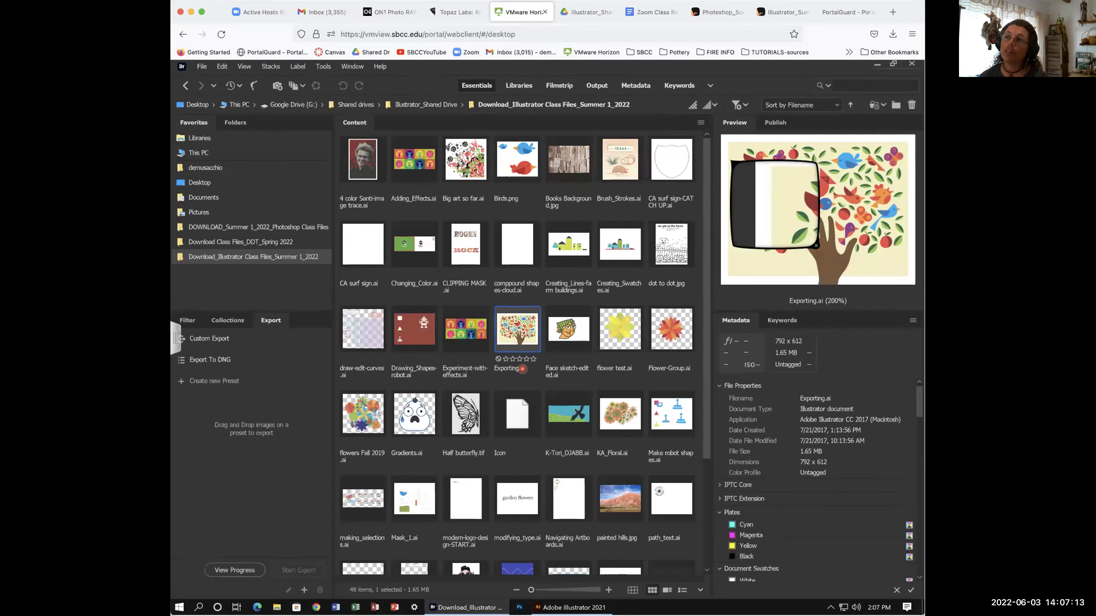
{"action": "key", "text": "space"}
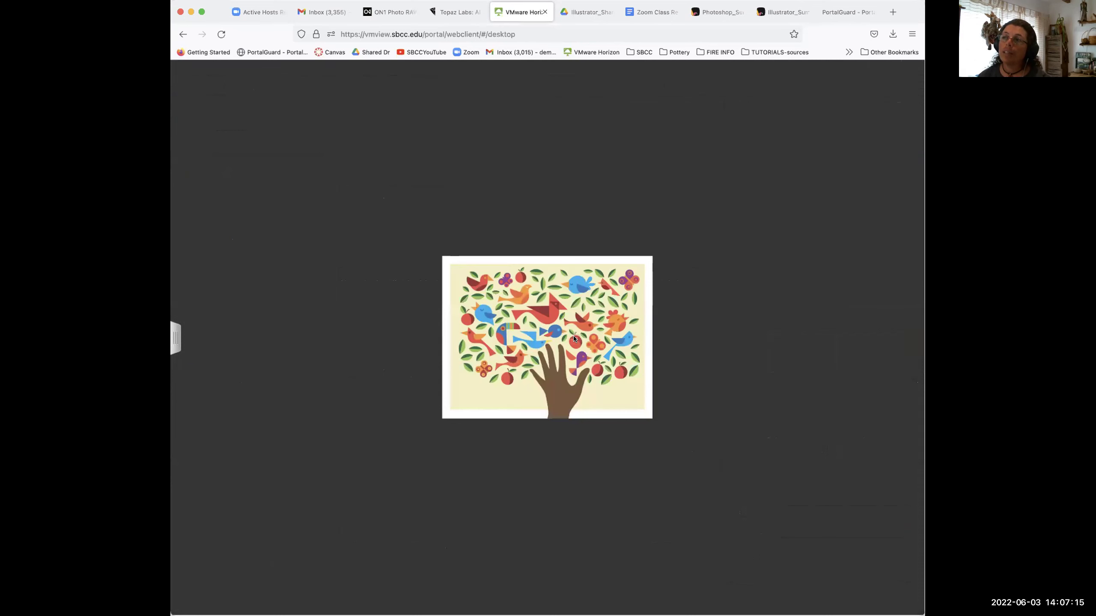
{"action": "scroll", "coordinate": [573, 339], "scroll_direction": "up", "scroll_amount": 2}
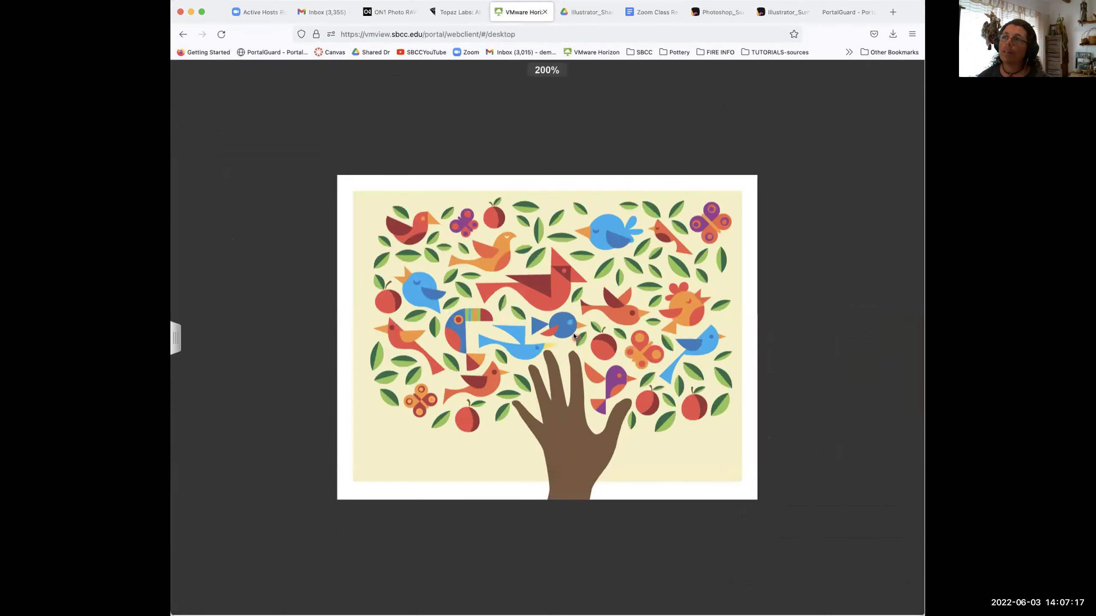
Magnify Exporting.ai further in the full-screen preview, then return to the folder contents and select Birds.png
{"action": "scroll", "coordinate": [626, 226], "scroll_direction": "up", "scroll_amount": 2}
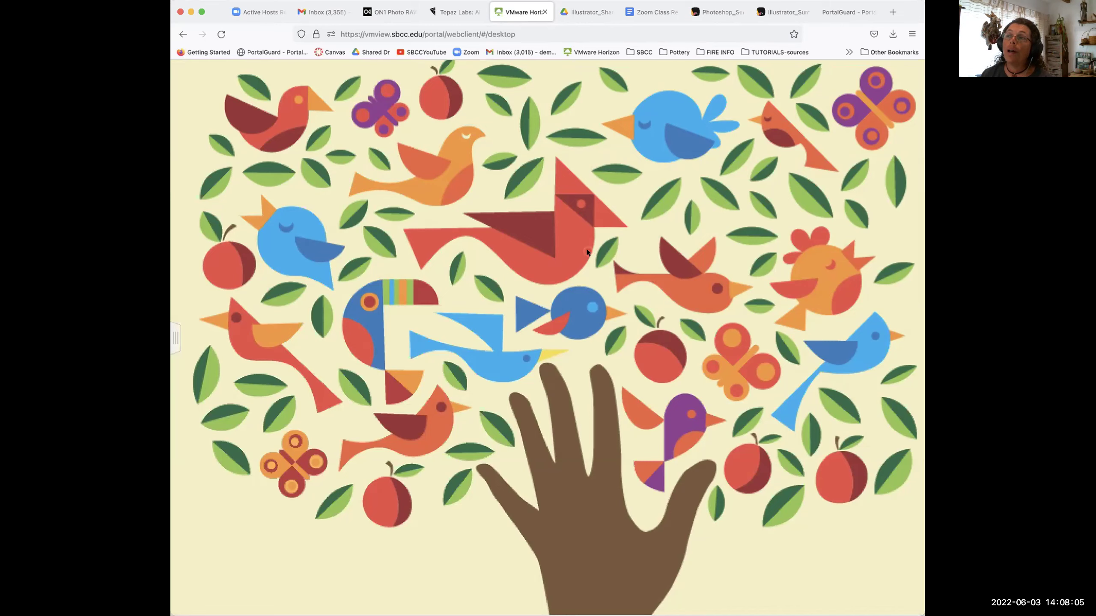
{"action": "key", "text": "space"}
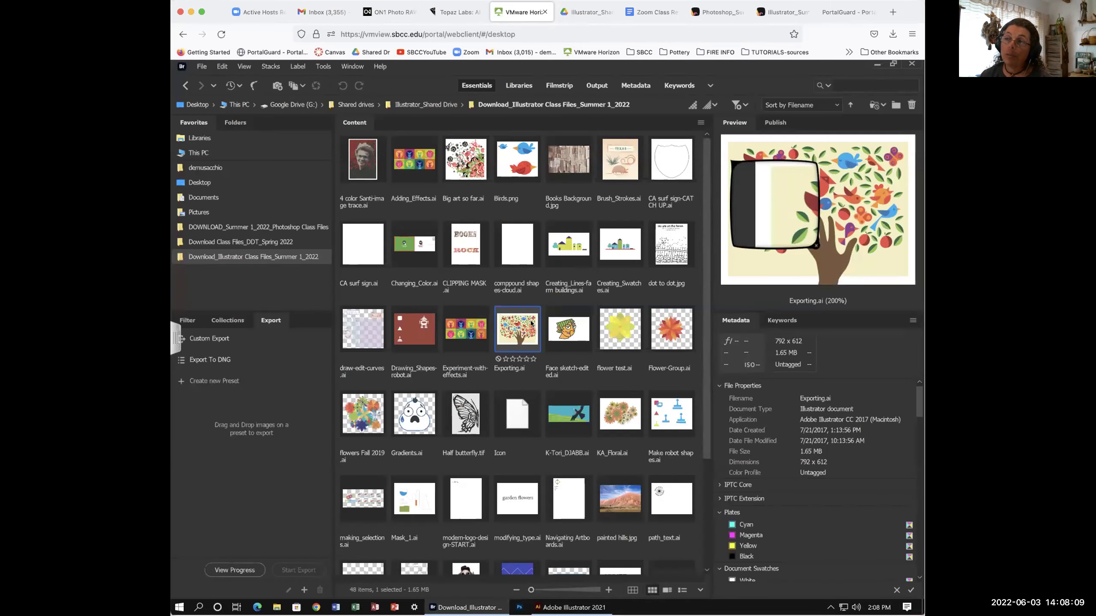
{"action": "left_click", "coordinate": [523, 165]}
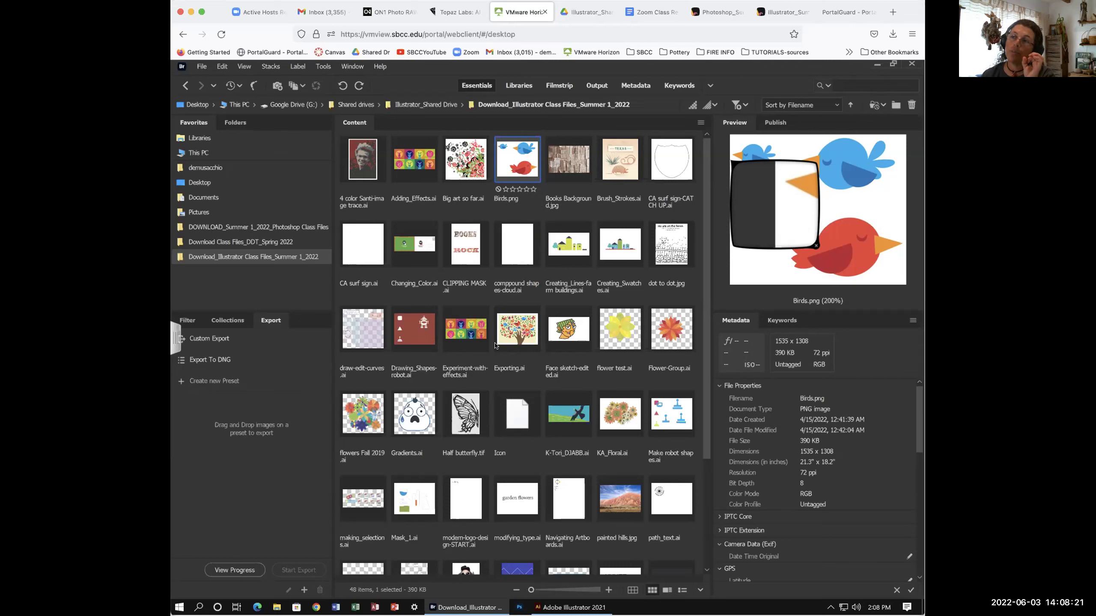
Open Exporting.ai from Bridge in Illustrator and reposition the view so the whole artboard sits lower in the document window
{"action": "left_click", "coordinate": [524, 335]}
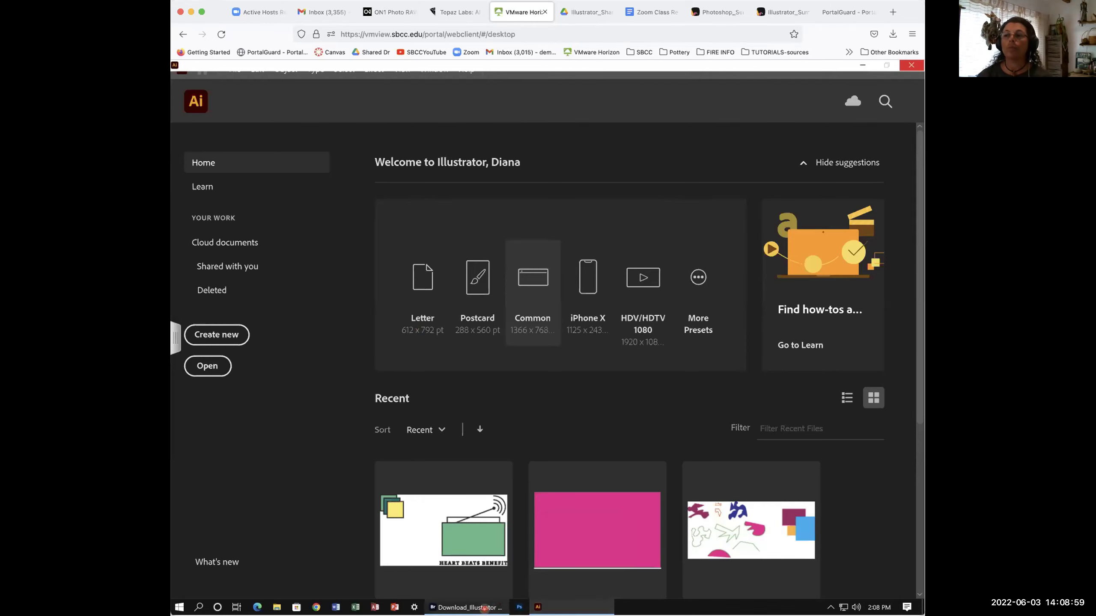
{"action": "left_click", "coordinate": [470, 607]}
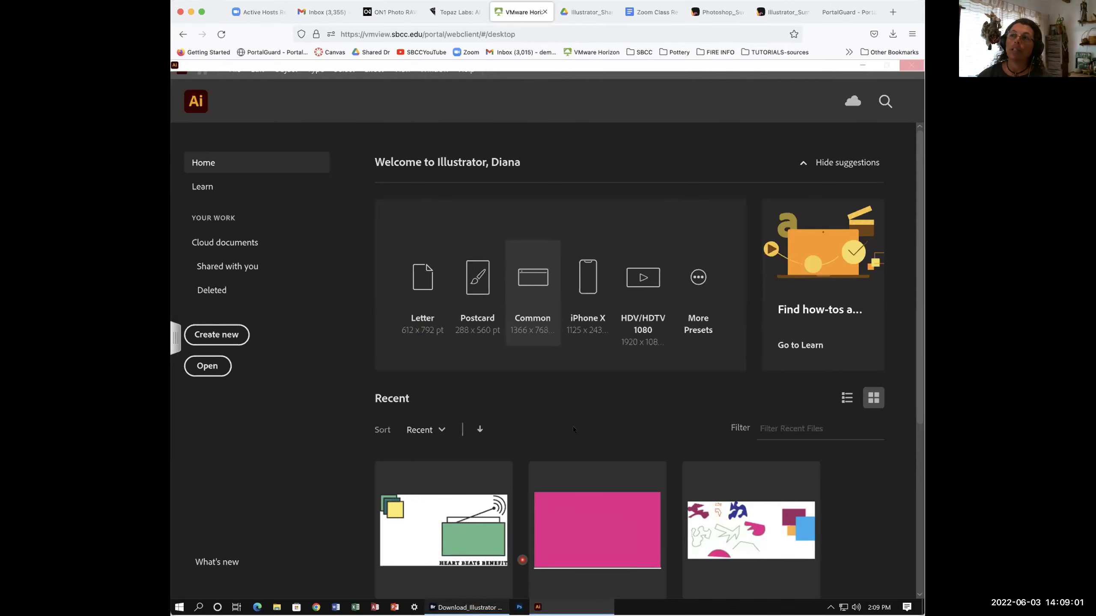
{"action": "double_click", "coordinate": [516, 365]}
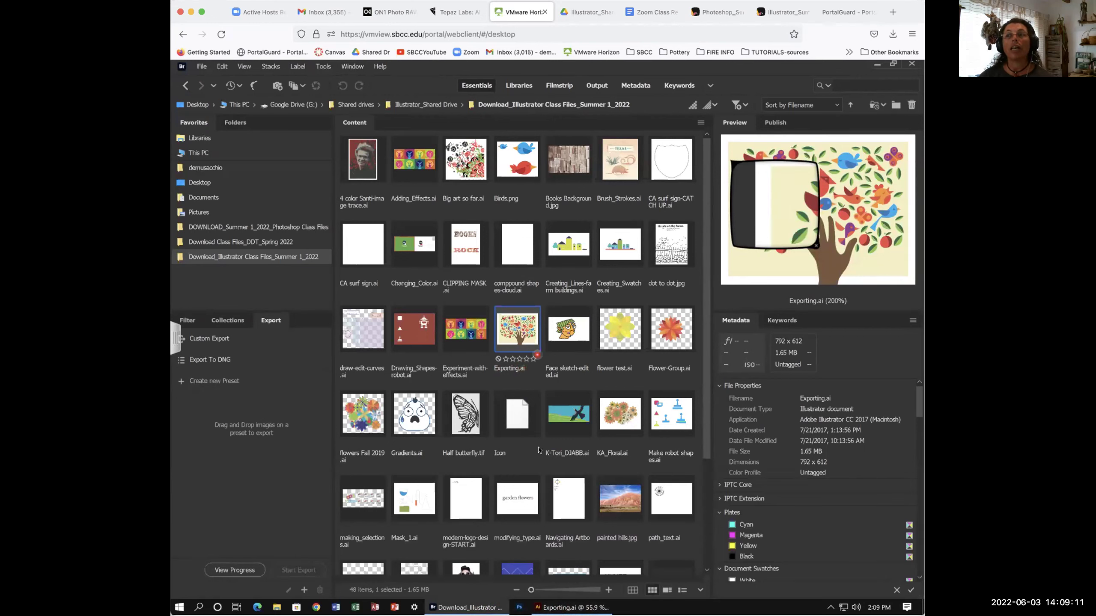
{"action": "left_click", "coordinate": [573, 607]}
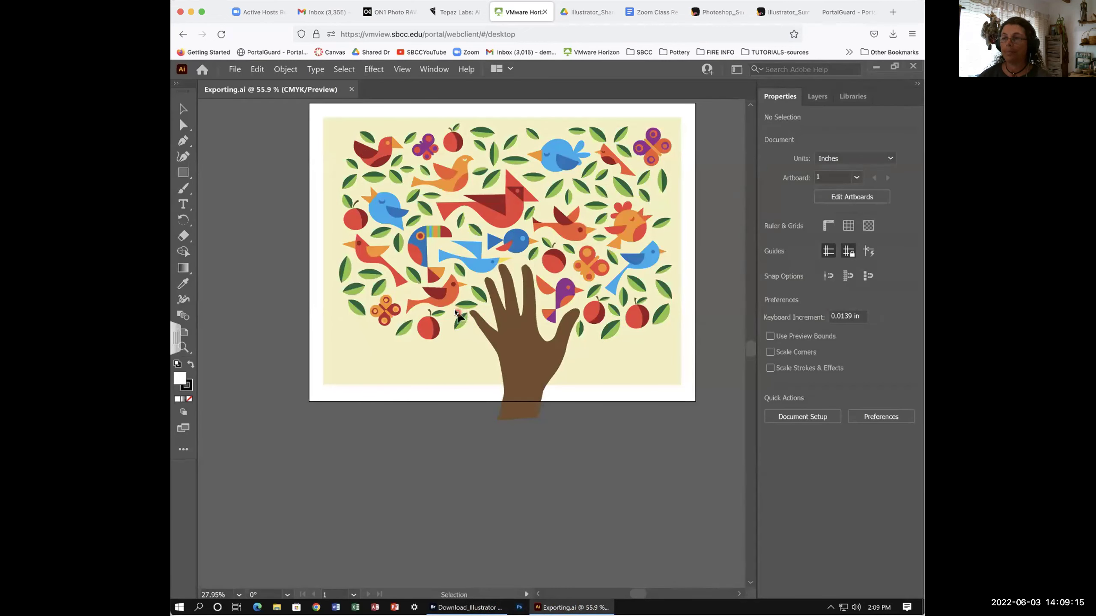
{"action": "key", "text": "space"}
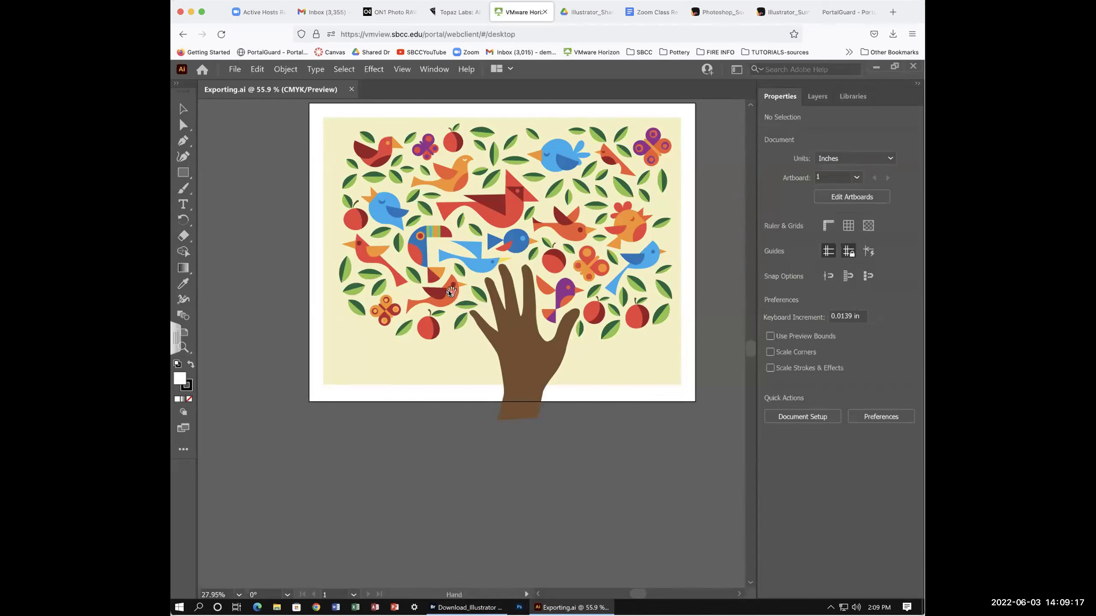
{"action": "left_click_drag", "start_coordinate": [451, 301], "coordinate": [451, 339]}
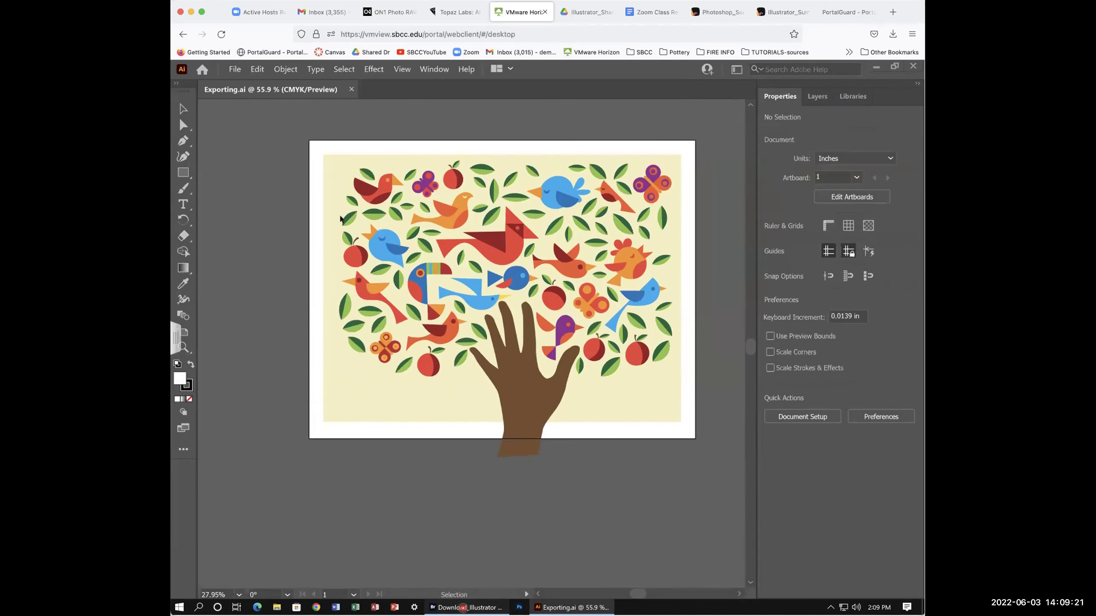
Switch to Bridge to show the Illustrator class files folder and return to Exporting.ai in Illustrator
{"action": "left_click", "coordinate": [466, 608]}
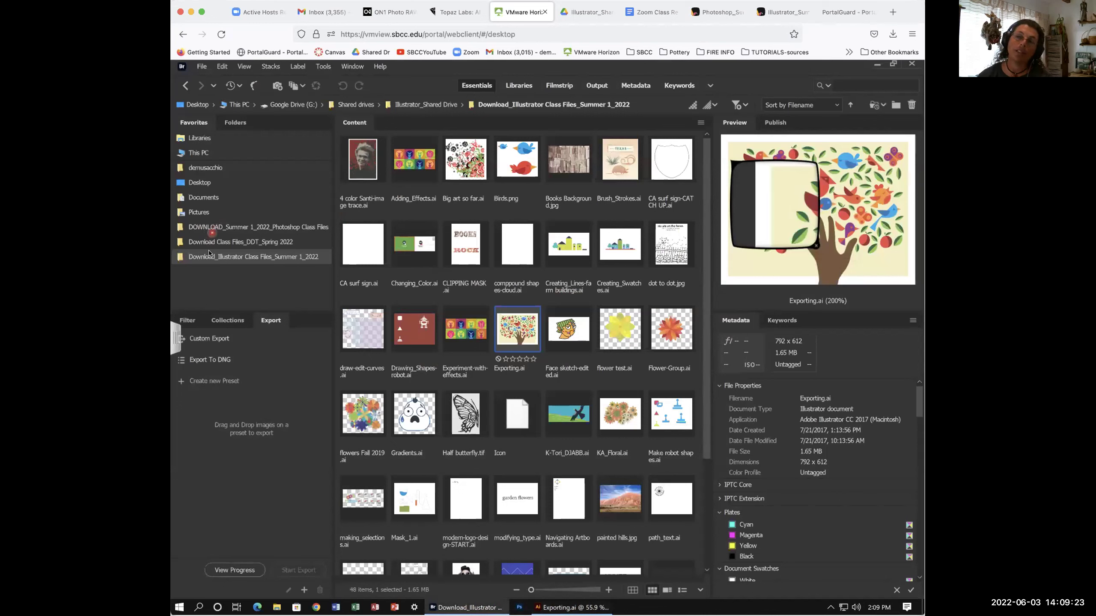
{"action": "left_click", "coordinate": [214, 278]}
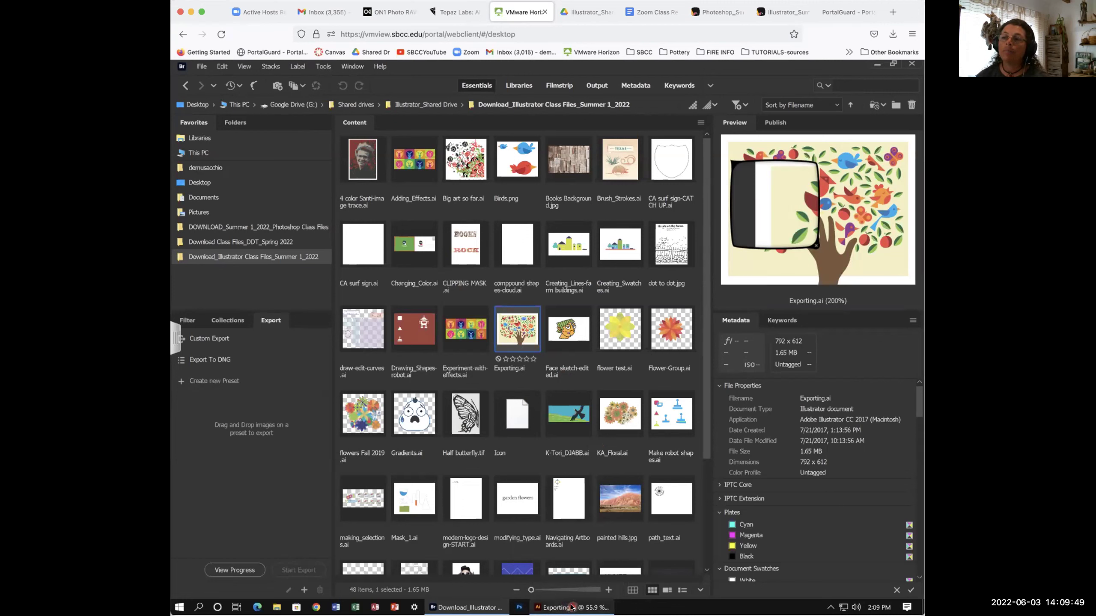
{"action": "mouse_move", "coordinate": [572, 608]}
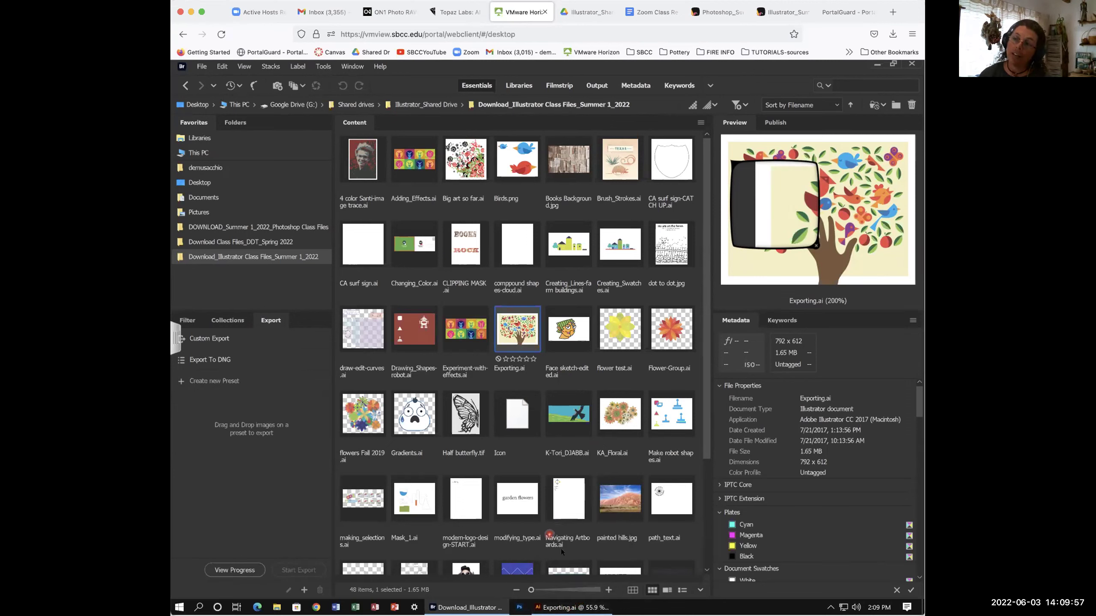
{"action": "left_click", "coordinate": [572, 606]}
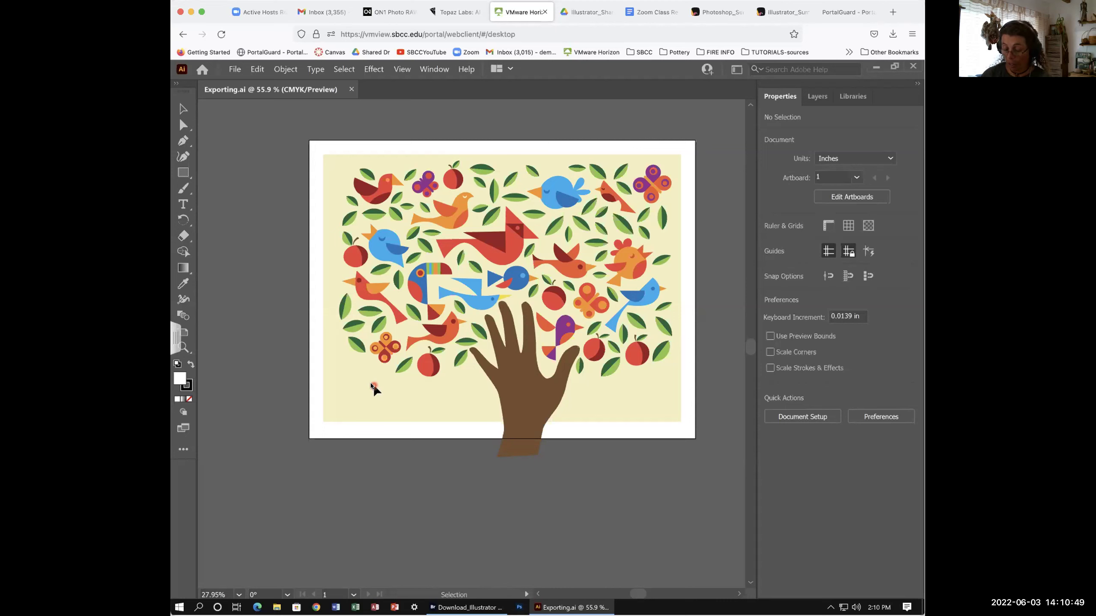
View the Exporting.ai artwork at 100% actual size and magnify it to 300%
{"action": "key", "text": "a"}
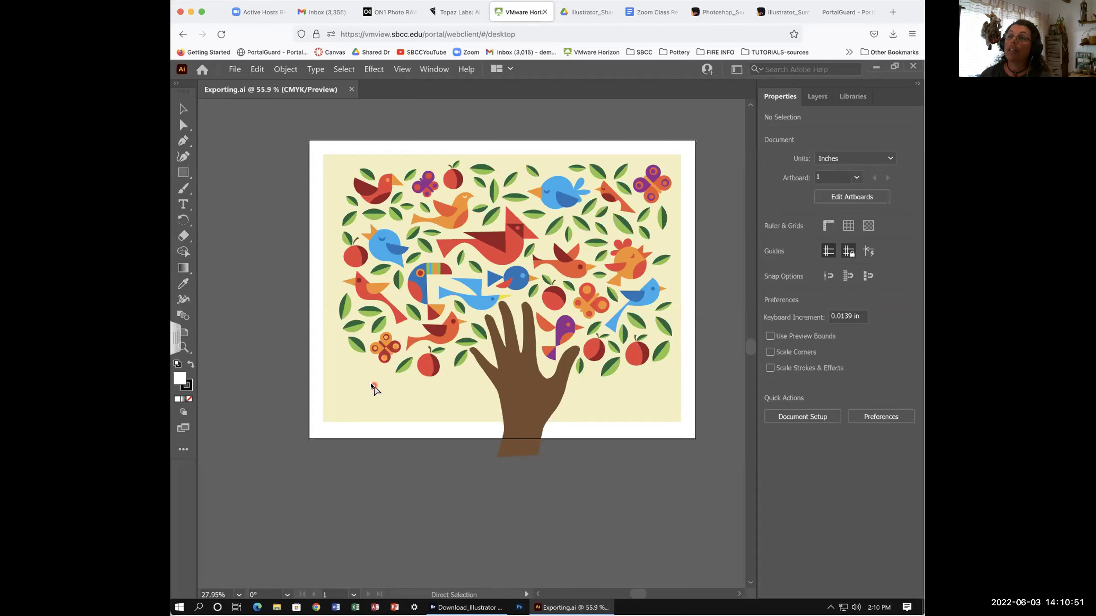
{"action": "scroll", "coordinate": [483, 496], "scroll_direction": "down", "scroll_amount": 1}
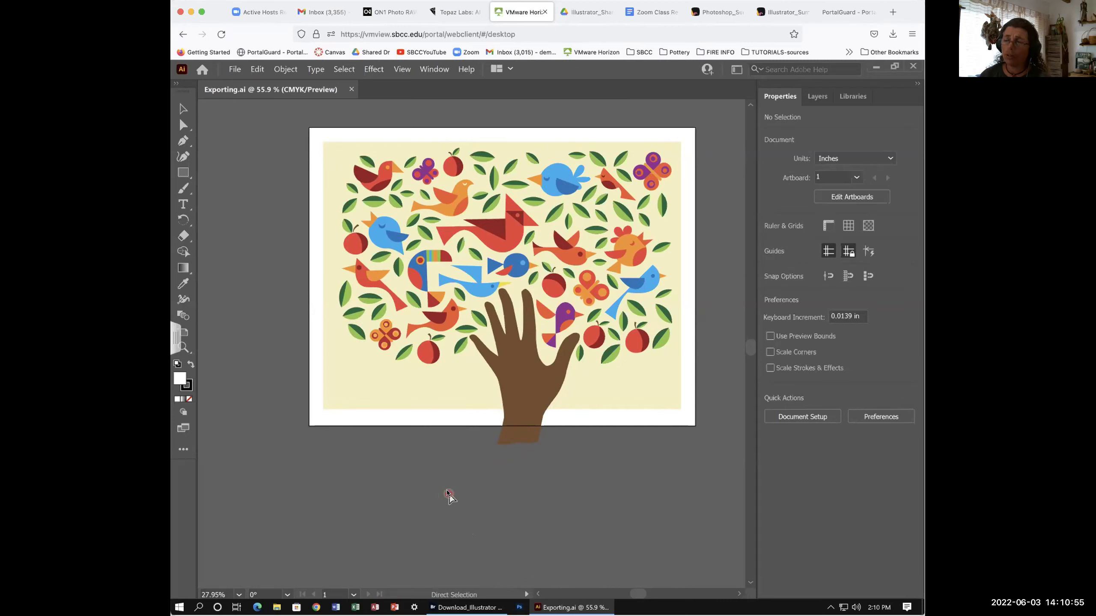
{"action": "key", "text": "ctrl+1"}
{"action": "key", "text": "v"}
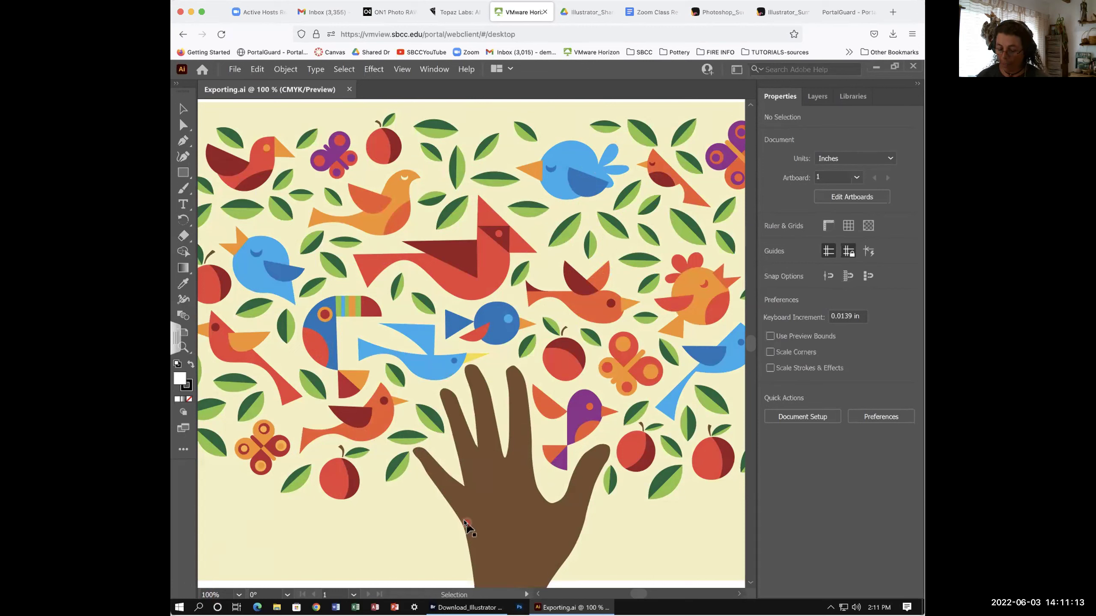
{"action": "key", "text": "a"}
{"action": "key", "text": "ctrl+plus"}
{"action": "key", "text": "ctrl+plus"}
{"action": "key", "text": "ctrl+plus"}
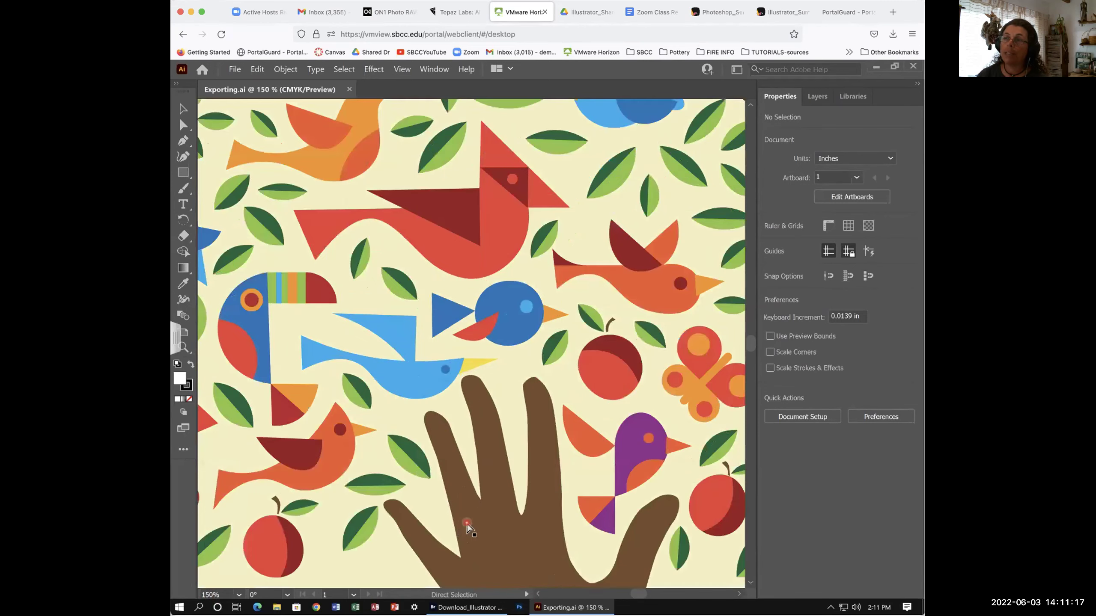
{"action": "key", "text": "v"}
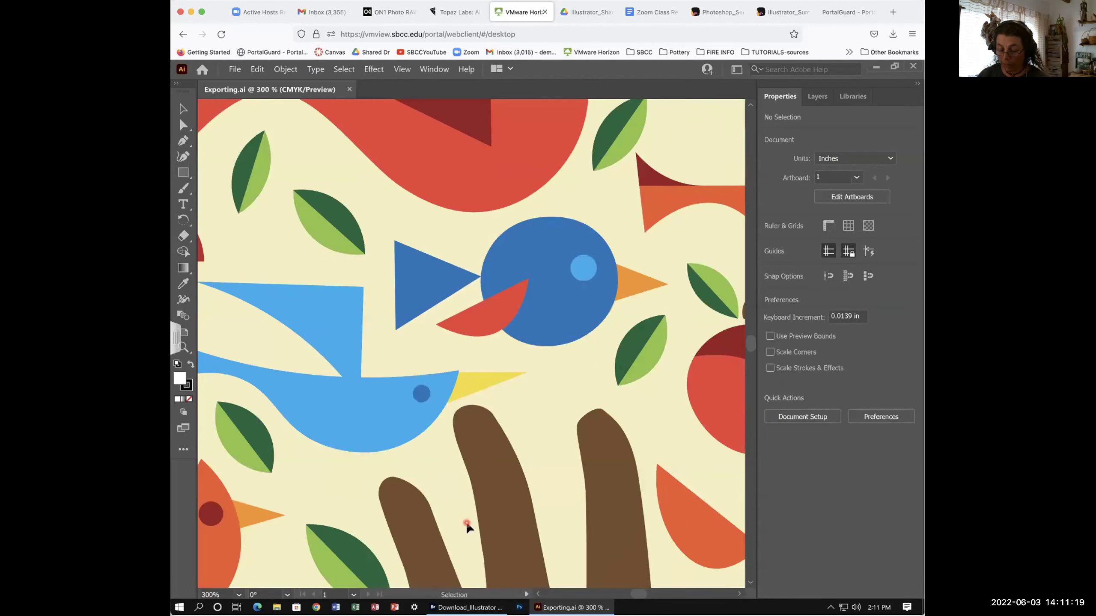
{"action": "key", "text": "a"}
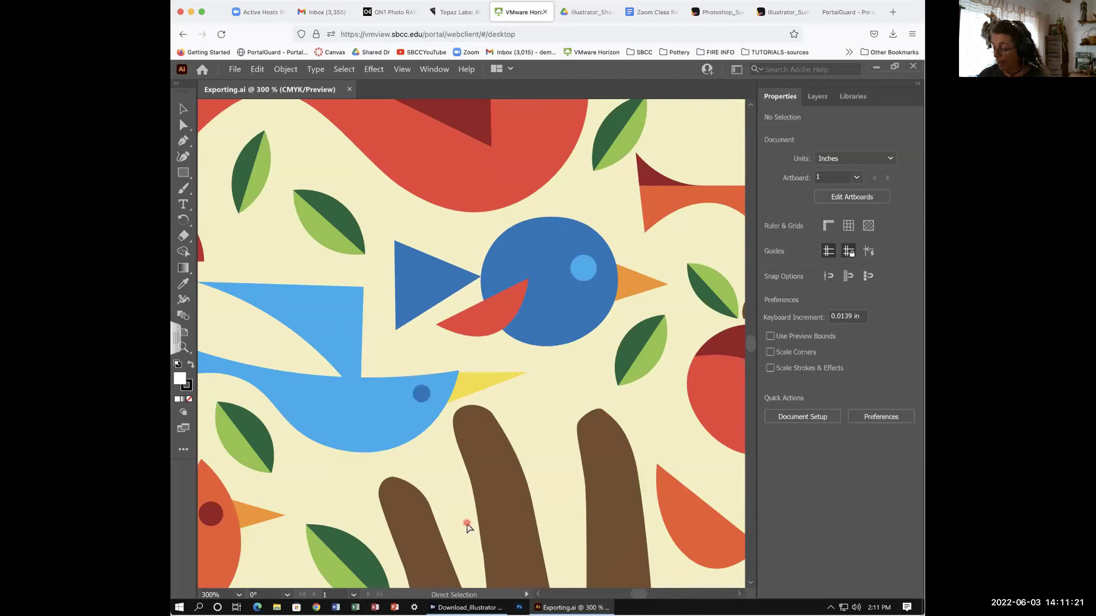
Magnify the artwork to 1600% to examine its edges and fit the artboard back in the window
{"action": "key", "text": "ctrl+plus"}
{"action": "key", "text": "ctrl+plus"}
{"action": "key", "text": "ctrl+plus"}
{"action": "key", "text": "ctrl+plus"}
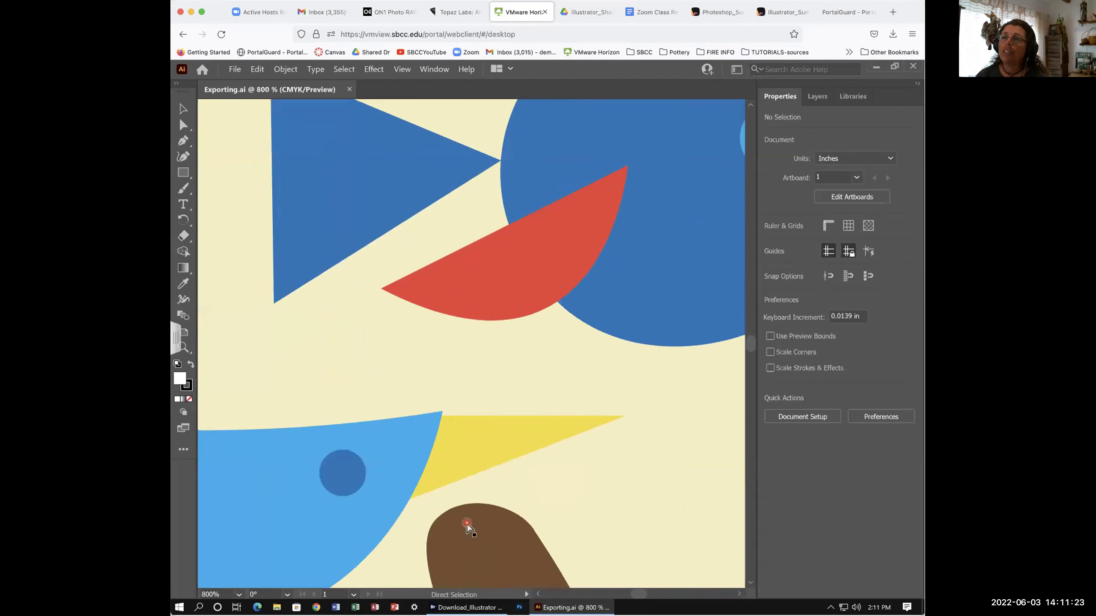
{"action": "key", "text": "ctrl+plus"}
{"action": "key", "text": "v"}
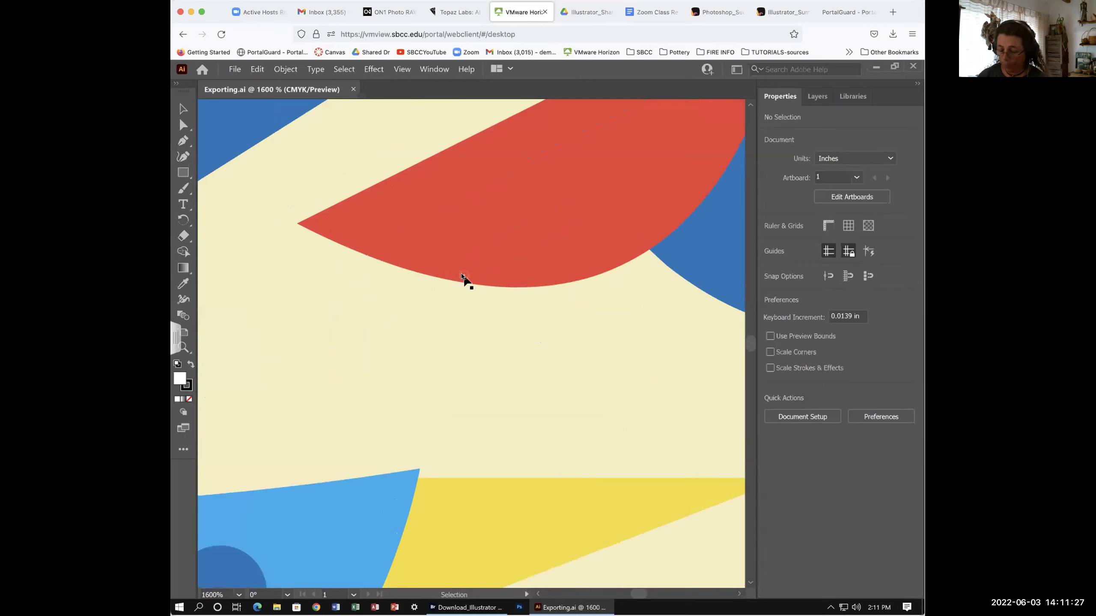
{"action": "key", "text": "a"}
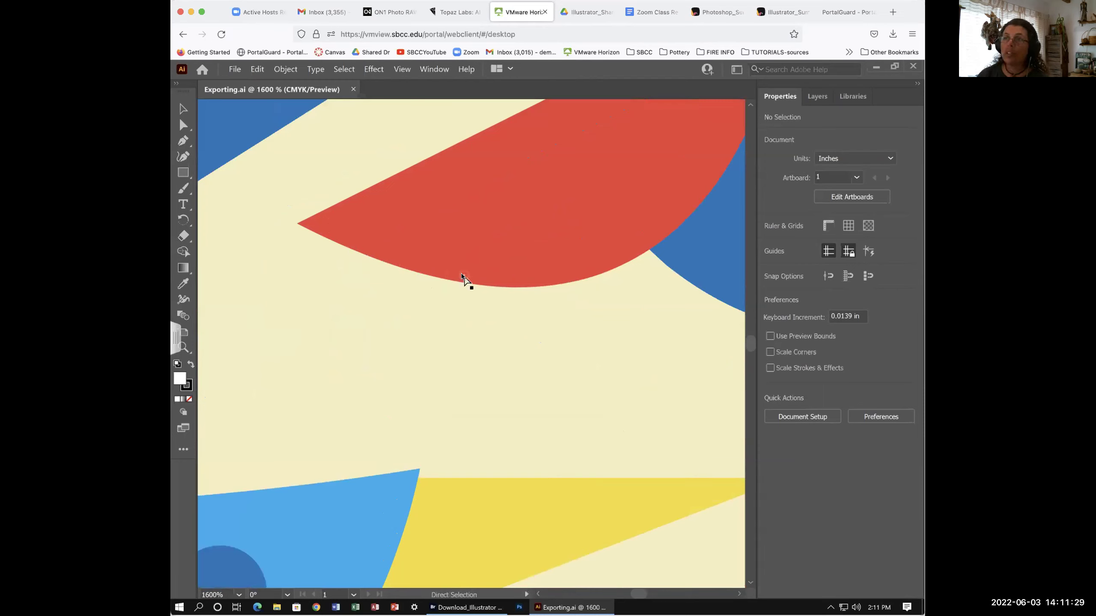
{"action": "key", "text": "ctrl+0"}
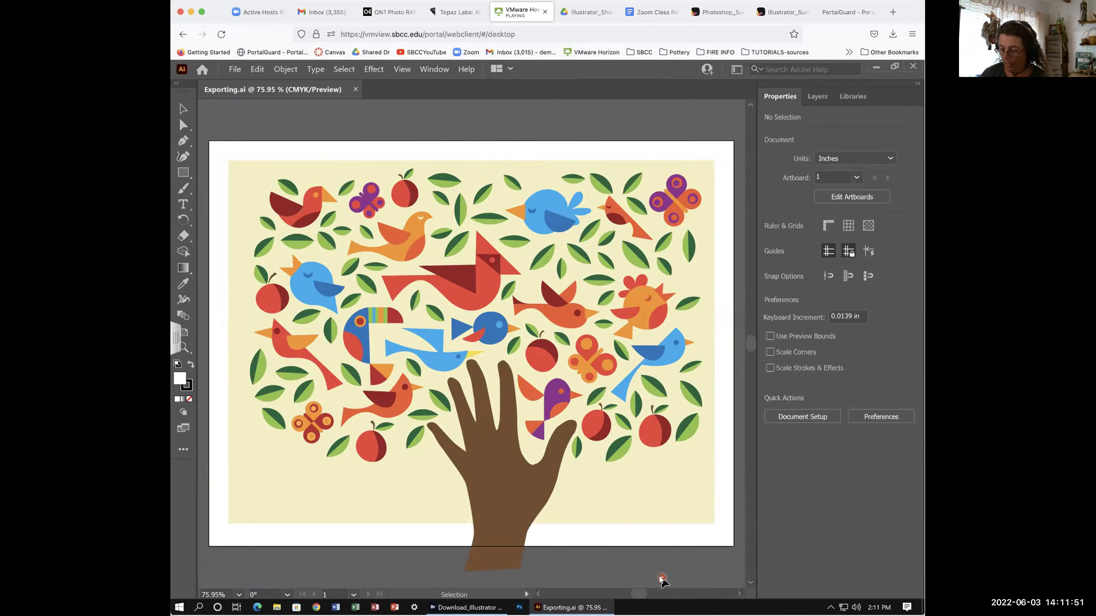
Repeat magnifying the artwork in increments from the fitted view through 150% and beyond, with nothing selected
{"action": "key", "text": "ctrl+plus"}
{"action": "key", "text": "ctrl+plus"}
{"action": "key", "text": "ctrl+plus"}
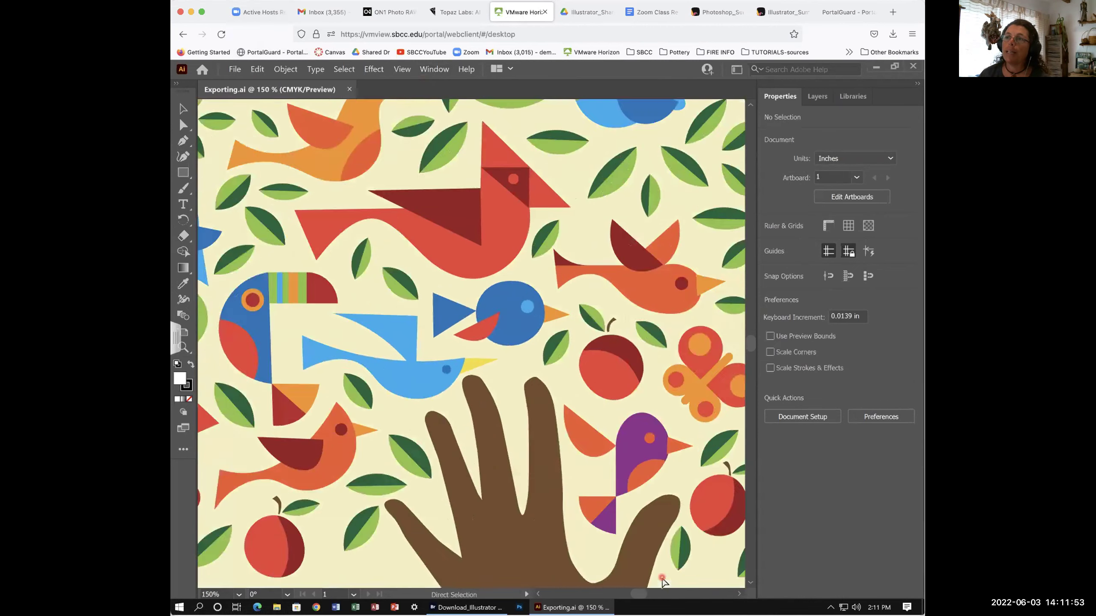
{"action": "key", "text": "ctrl+plus"}
{"action": "key", "text": "ctrl+plus"}
{"action": "key", "text": "ctrl+plus"}
{"action": "key", "text": "ctrl+plus"}
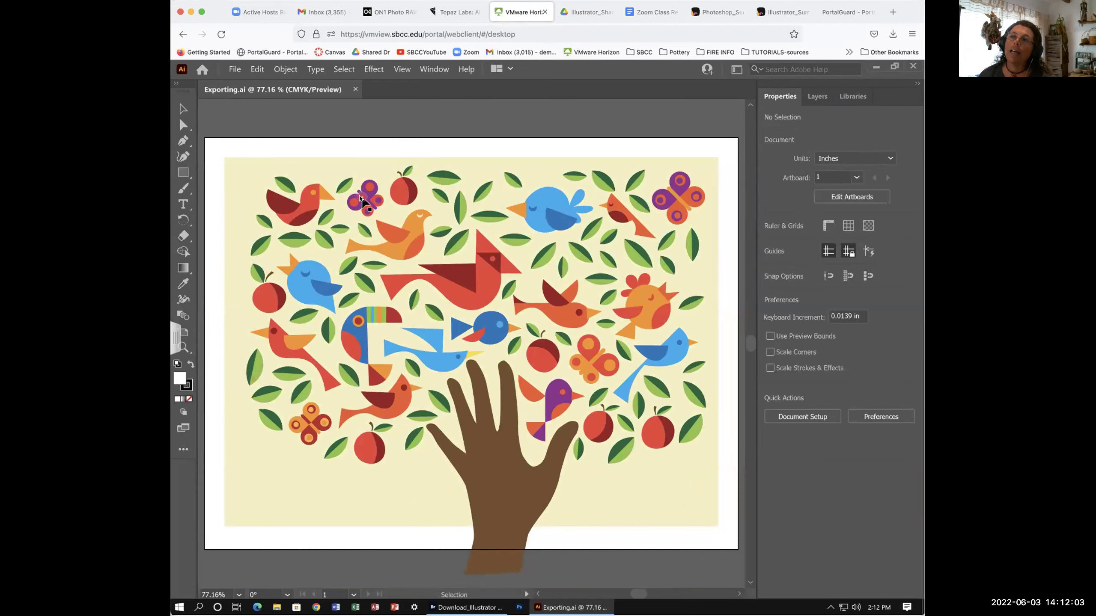
Select the small purple butterfly group beside the apple, examine it at 800%, and fit the artboard back in the window
{"action": "left_click", "coordinate": [409, 204]}
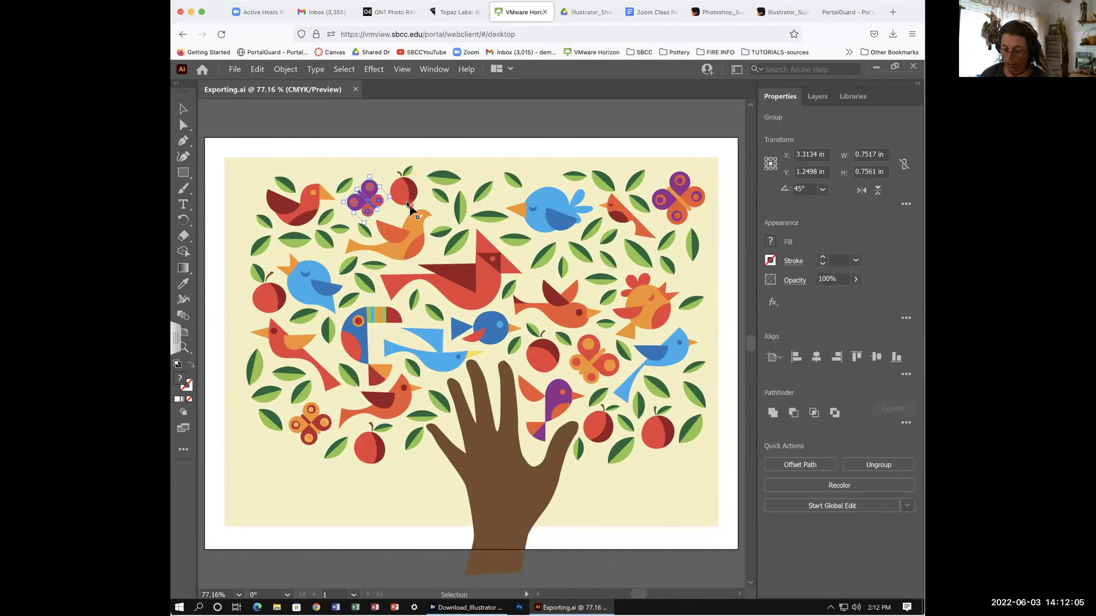
{"action": "key", "text": "a"}
{"action": "key", "text": "ctrl+plus"}
{"action": "key", "text": "ctrl+plus"}
{"action": "key", "text": "ctrl+plus"}
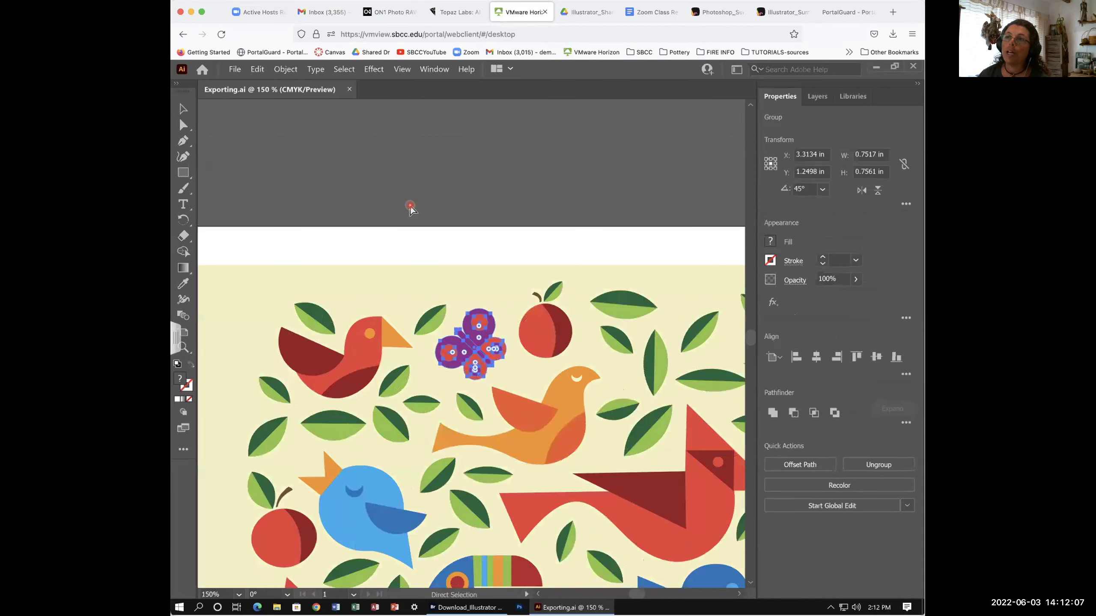
{"action": "key", "text": "ctrl+plus"}
{"action": "key", "text": "ctrl+plus"}
{"action": "key", "text": "ctrl+plus"}
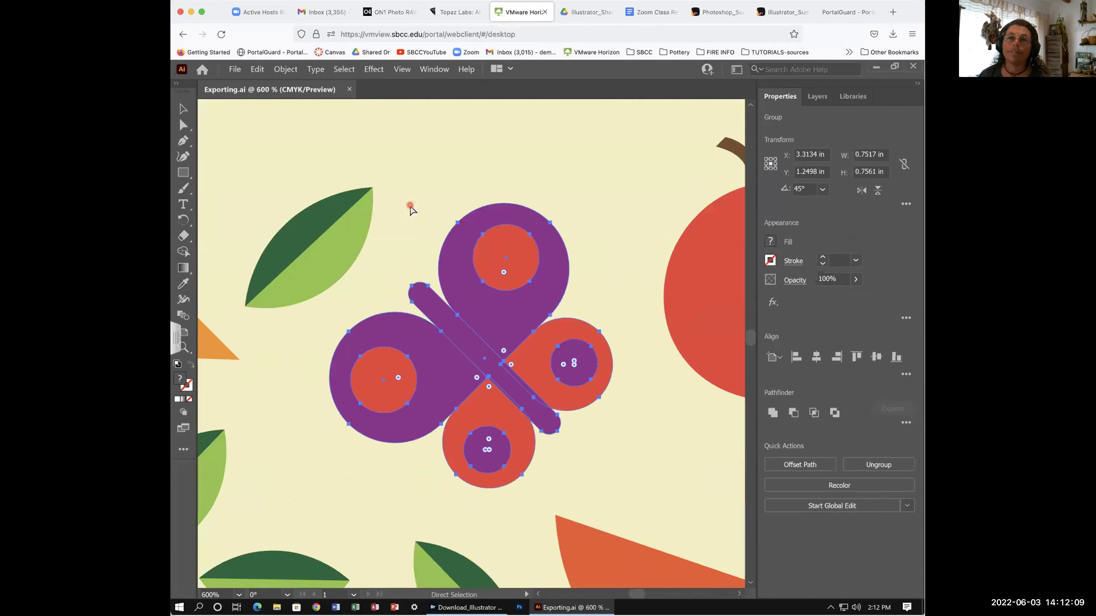
{"action": "key", "text": "ctrl+plus"}
{"action": "key", "text": "v"}
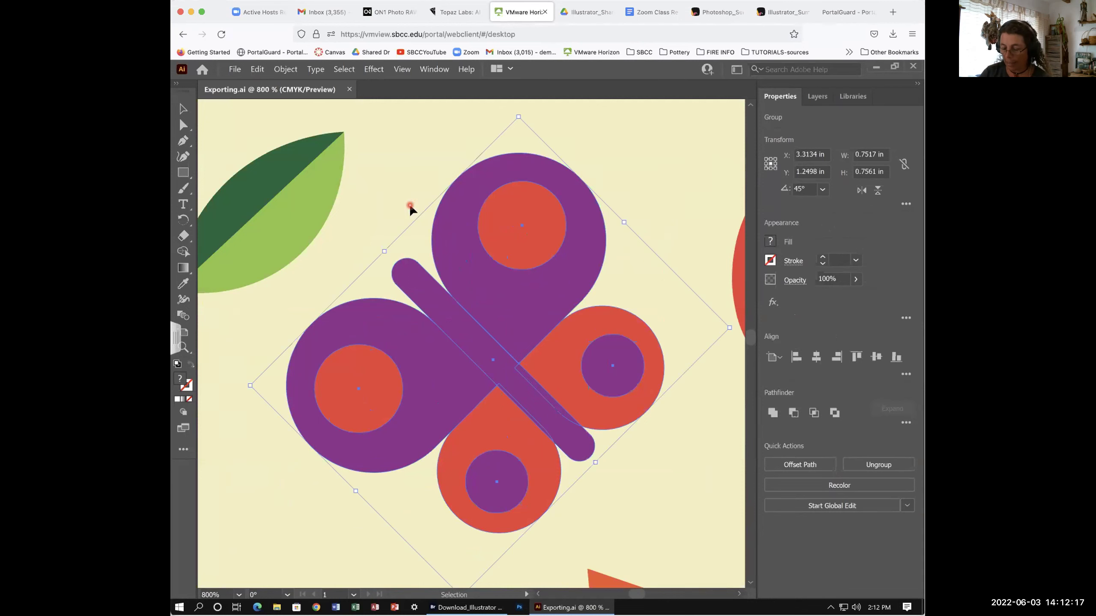
{"action": "key", "text": "a"}
{"action": "key", "text": "ctrl+0"}
Select the blue bird group beside the orange butterfly, examine it at 800%, and fit the artboard in the window
{"action": "key", "text": "v"}
{"action": "left_click", "coordinate": [666, 358]}
{"action": "key", "text": "a"}
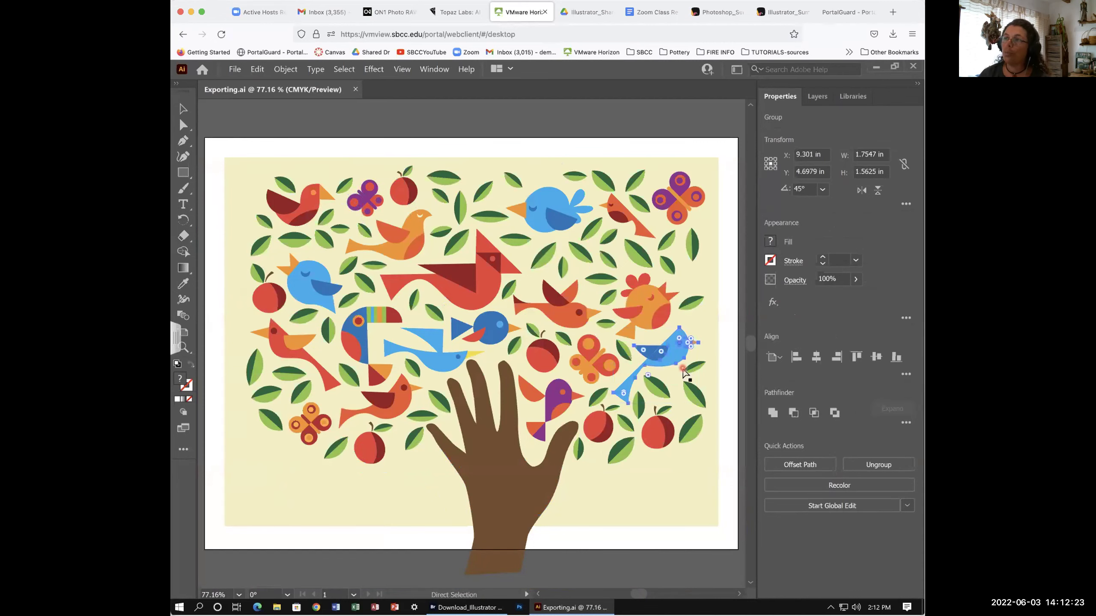
{"action": "scroll", "coordinate": [683, 371], "scroll_direction": "up", "scroll_amount": 8}
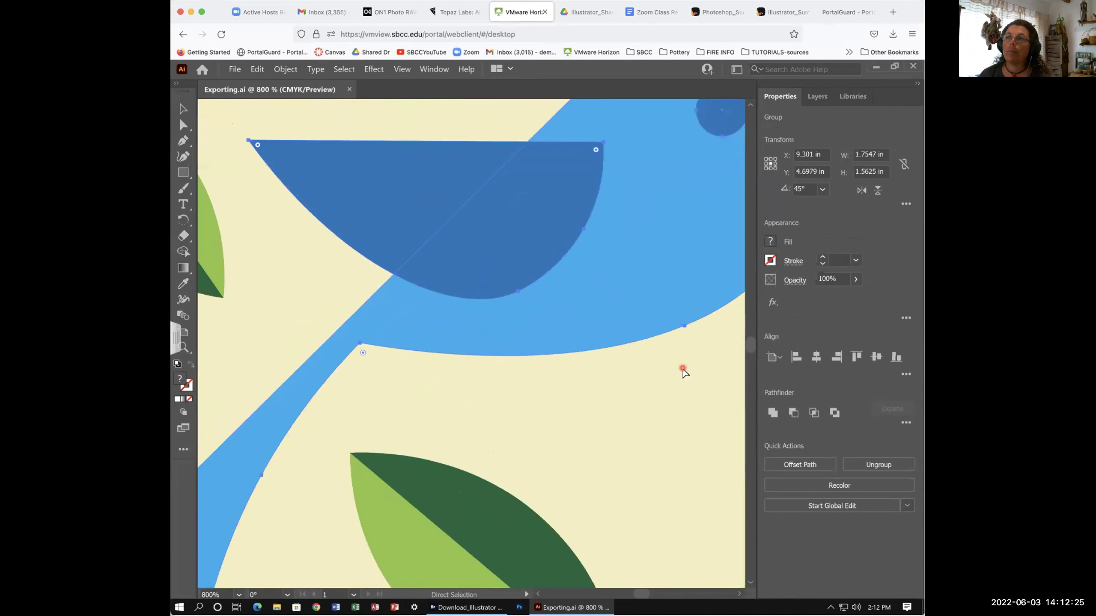
{"action": "key", "text": "v"}
{"action": "key", "text": "a"}
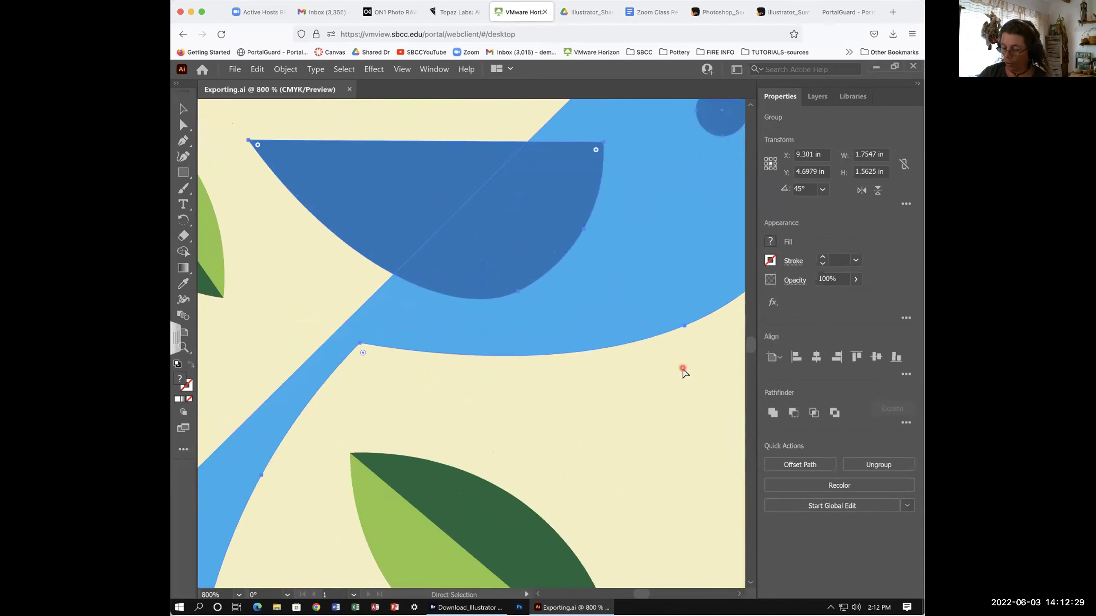
{"action": "key", "text": "ctrl+0"}
{"action": "key", "text": "v"}
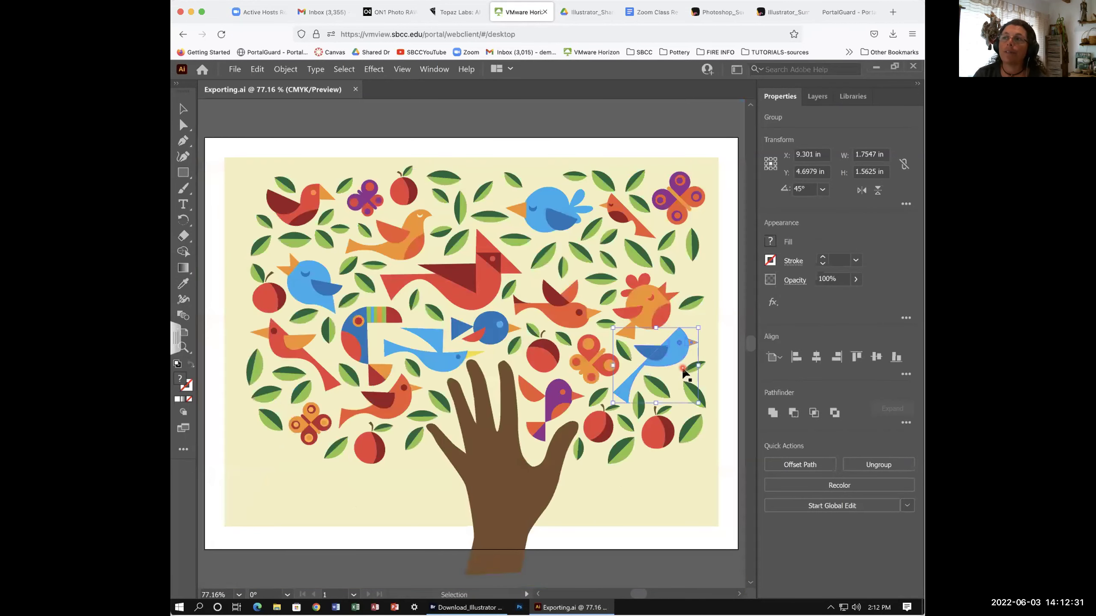
Deselect the blue bird and display the document's layers
{"action": "left_click", "coordinate": [648, 522]}
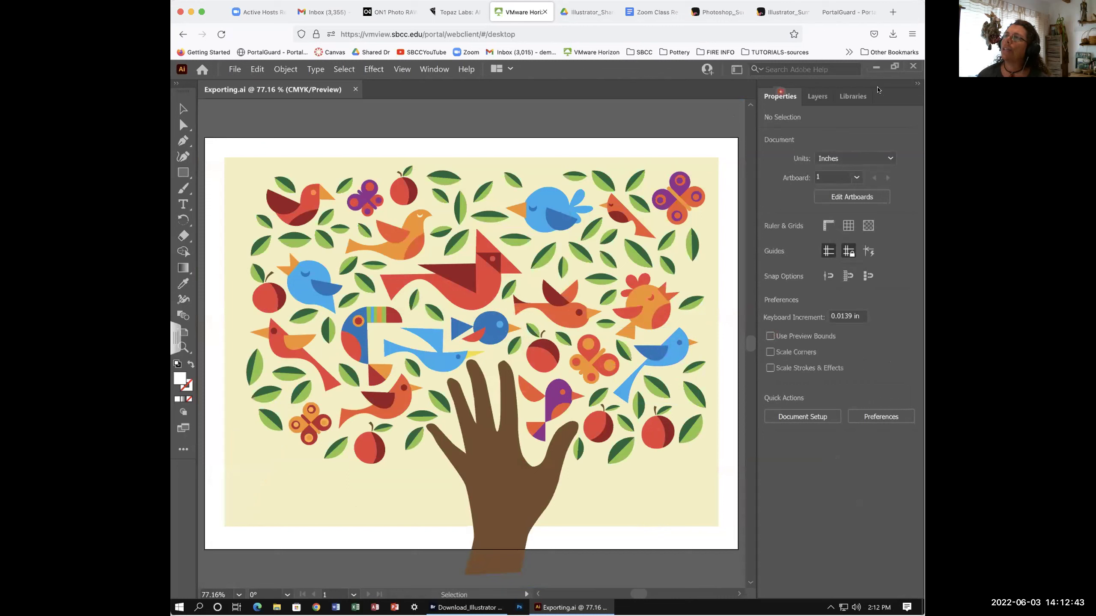
{"action": "left_click", "coordinate": [813, 97]}
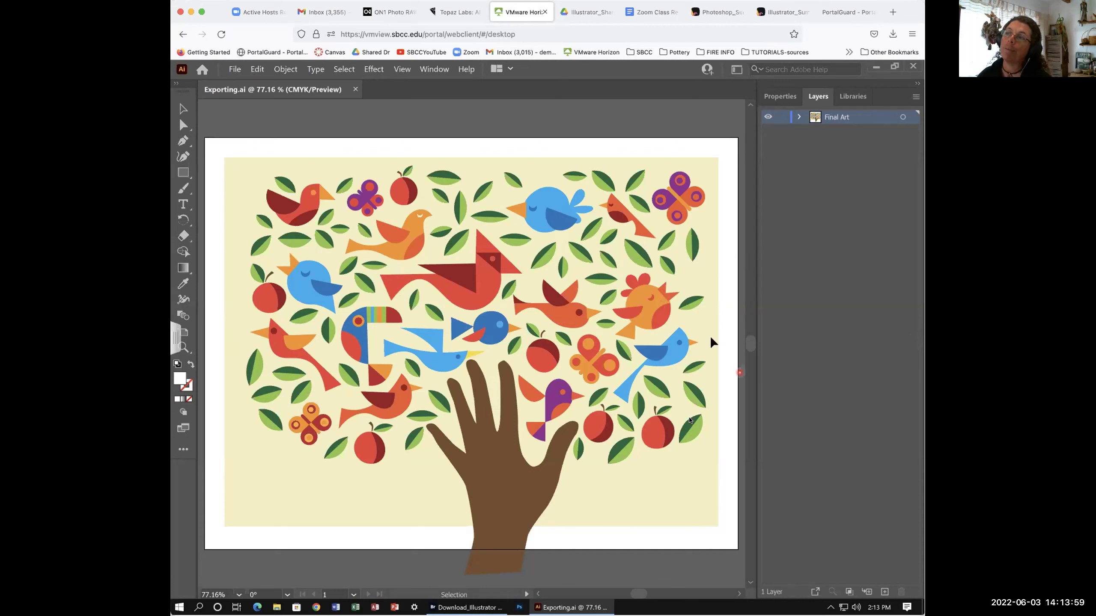
Move the orange bird with the red comb to the empty lower-left area of the background and back to its original place
{"action": "left_click", "coordinate": [648, 303]}
{"action": "left_click_drag", "start_coordinate": [649, 304], "coordinate": [645, 375]}
{"action": "left_click_drag", "start_coordinate": [621, 522], "coordinate": [359, 494]}
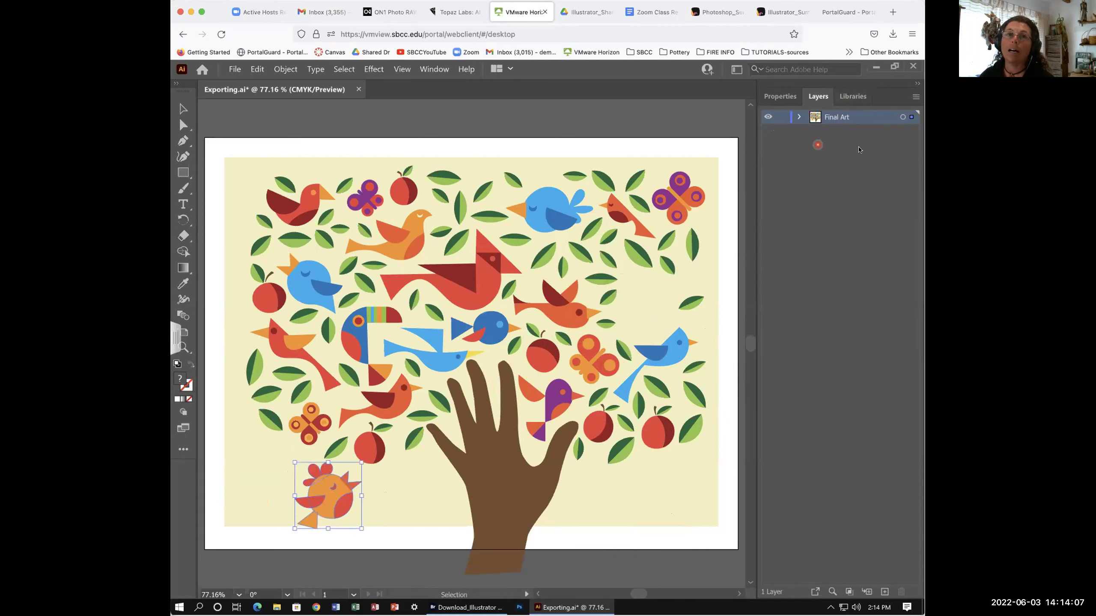
{"action": "left_click_drag", "start_coordinate": [329, 495], "coordinate": [647, 302]}
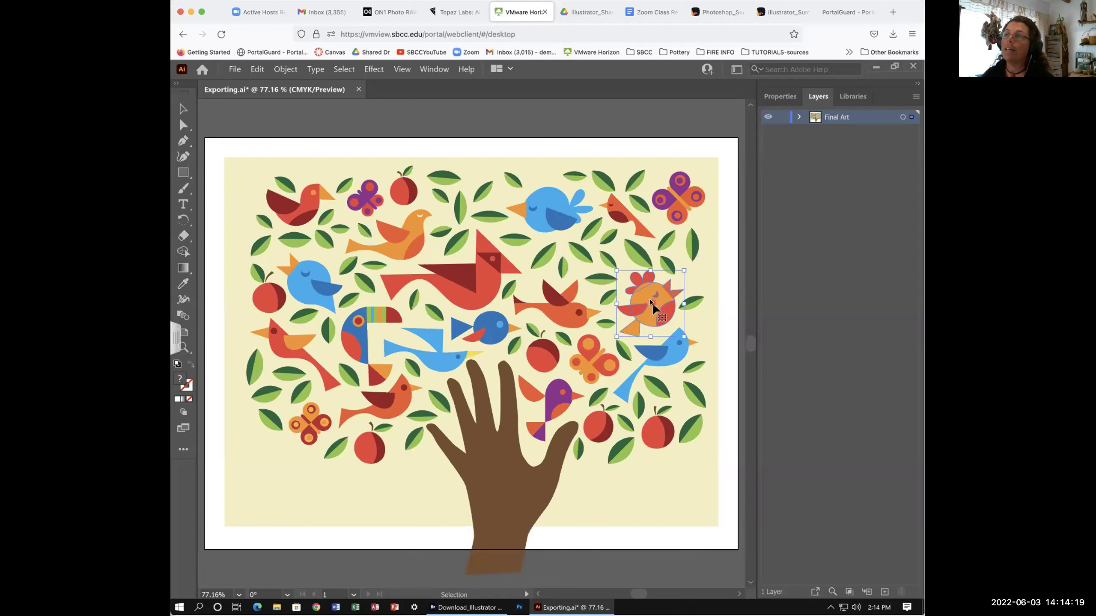
Move the orange crested bird to the empty area right of the wrist and the large red bird to the artwork's lower-left corner
{"action": "left_click_drag", "start_coordinate": [653, 306], "coordinate": [670, 492]}
{"action": "left_click_drag", "start_coordinate": [482, 283], "coordinate": [313, 498]}
{"action": "left_click", "coordinate": [233, 425]}
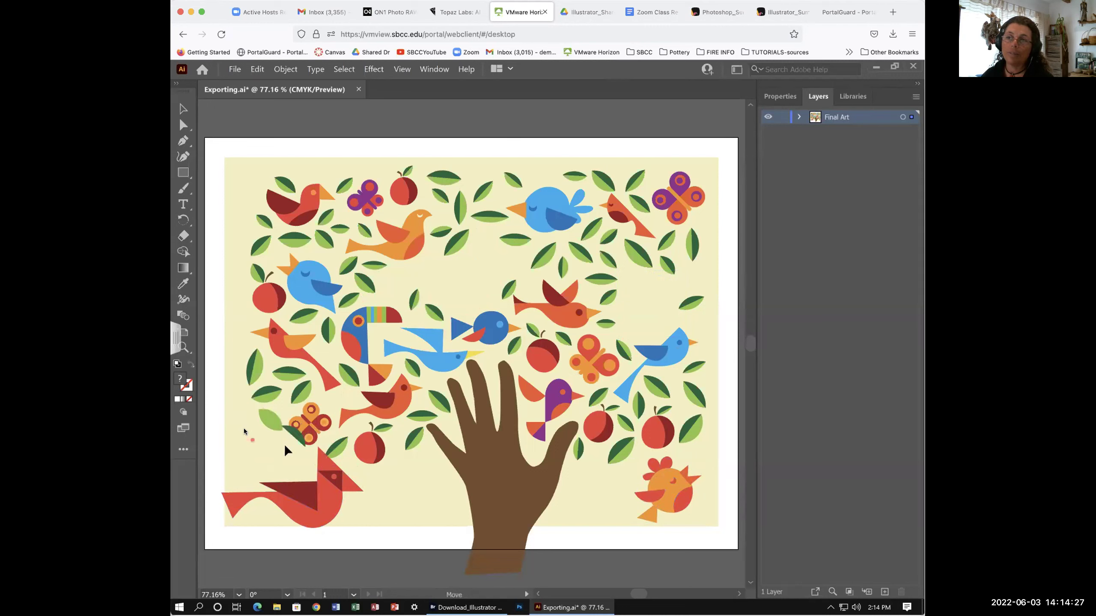
Try moving only the dark half of the leaf beside the lower-left orange butterfly past the background's edge, and undo the move
{"action": "key", "text": "a"}
{"action": "left_click", "coordinate": [258, 417]}
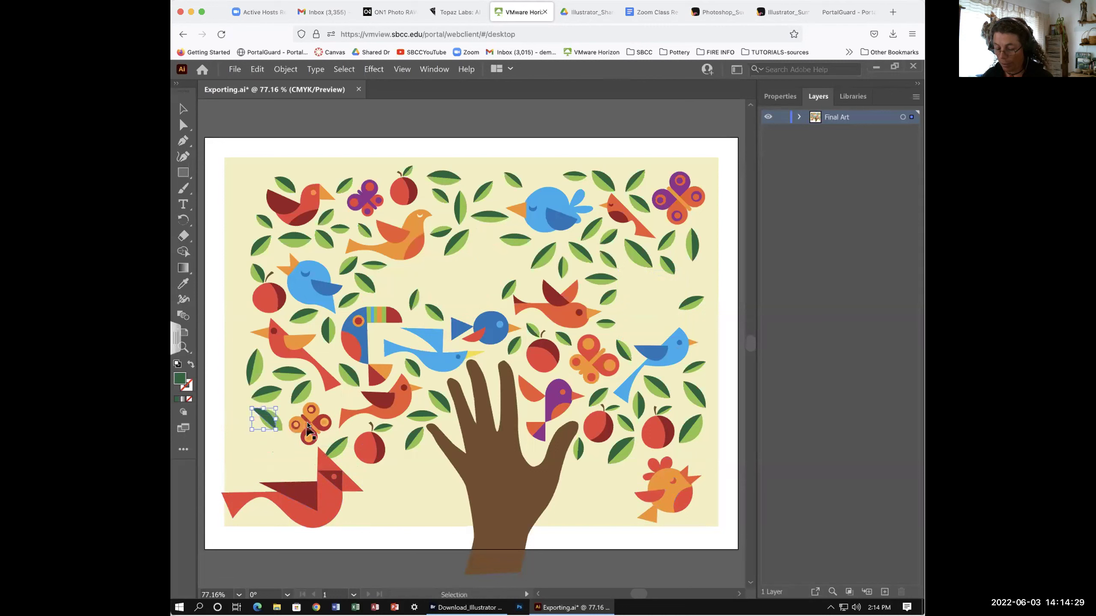
{"action": "key", "text": "v"}
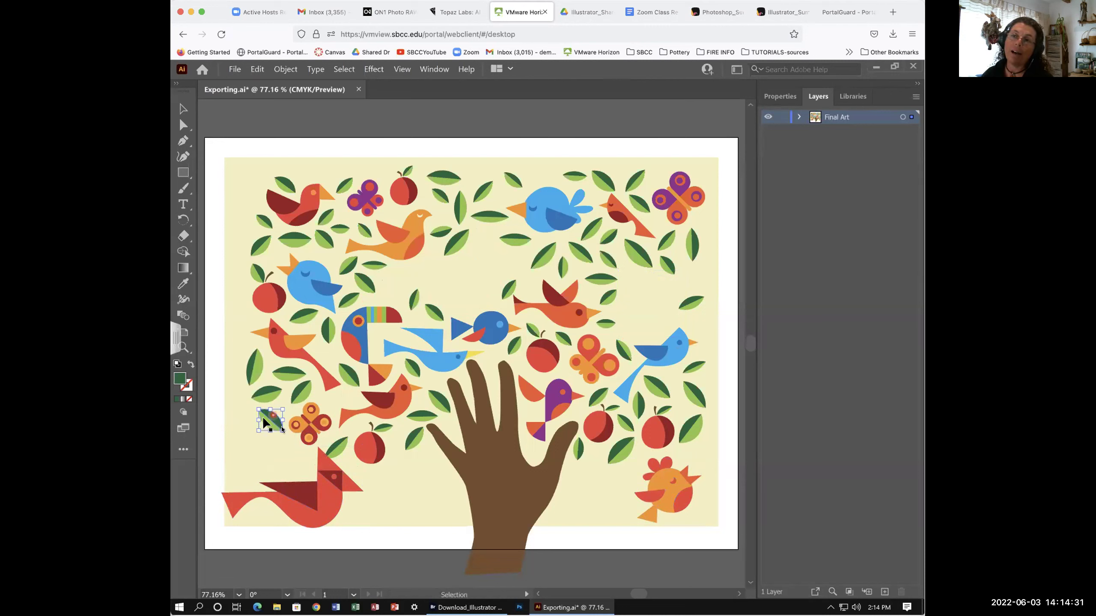
{"action": "left_click_drag", "start_coordinate": [271, 418], "coordinate": [217, 431]}
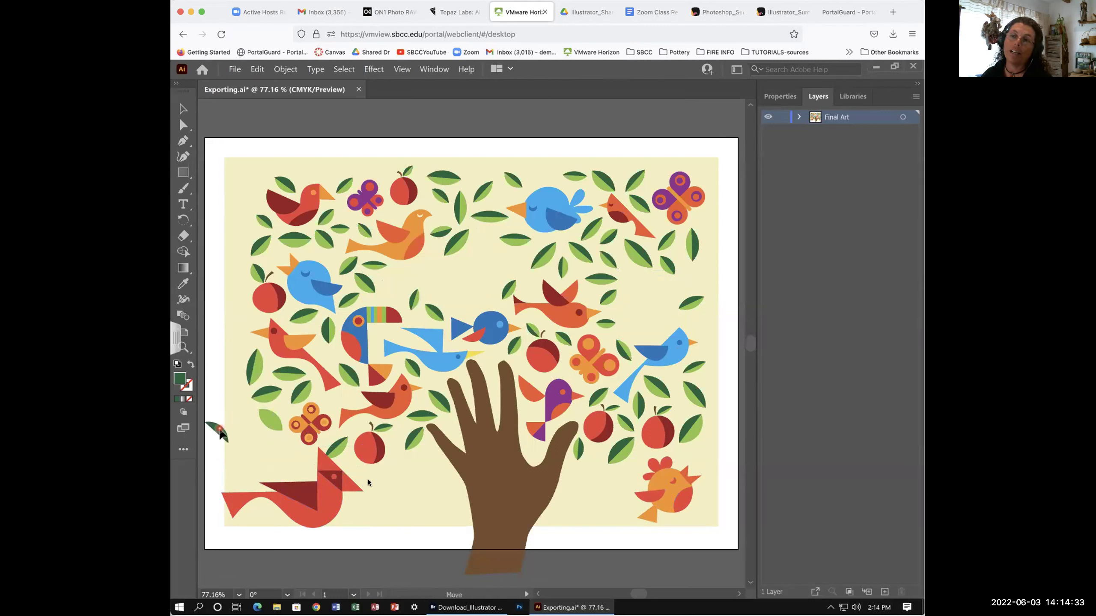
{"action": "key", "text": "ctrl+z"}
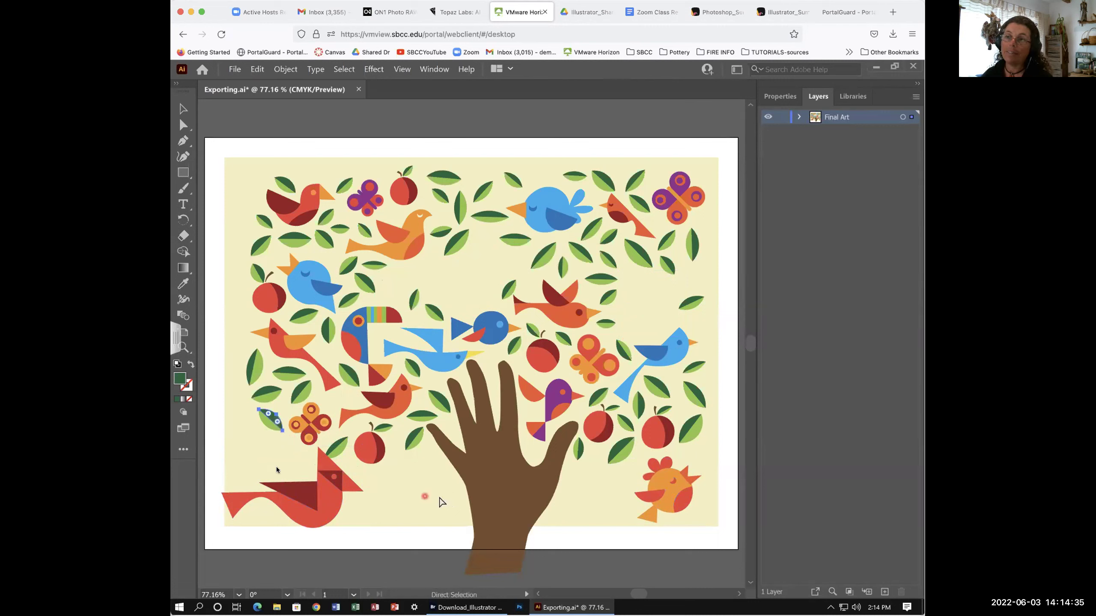
Try moving the upright leaf at the tree's left edge, first one half and then the whole leaf, undoing each move
{"action": "left_click_drag", "start_coordinate": [252, 362], "coordinate": [229, 364]}
{"action": "key", "text": "ctrl+z"}
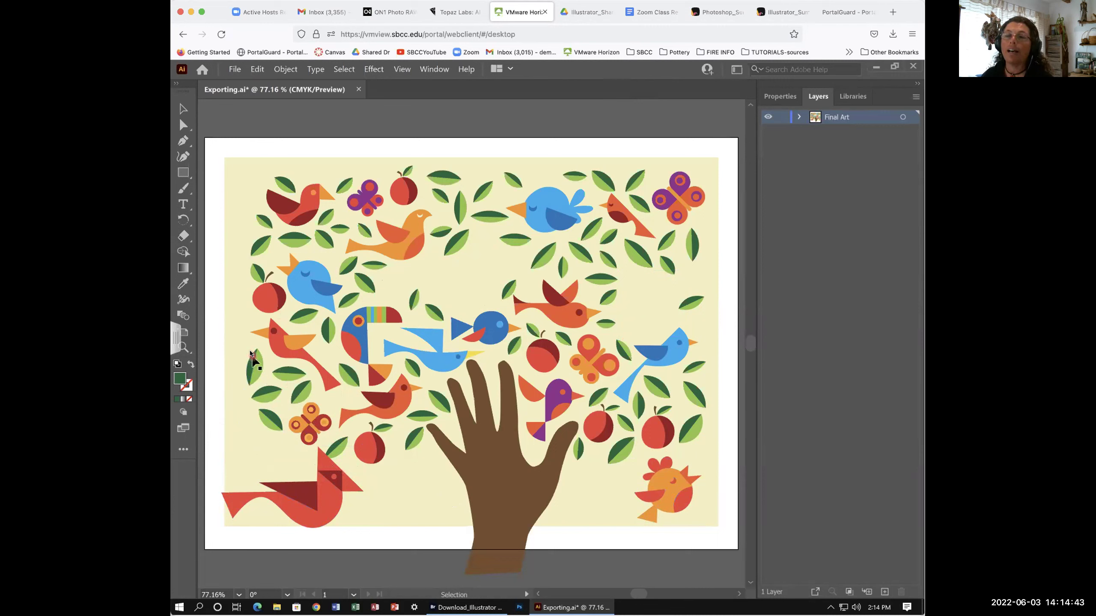
{"action": "left_click", "coordinate": [259, 374]}
{"action": "left_click_drag", "start_coordinate": [260, 375], "coordinate": [238, 372]}
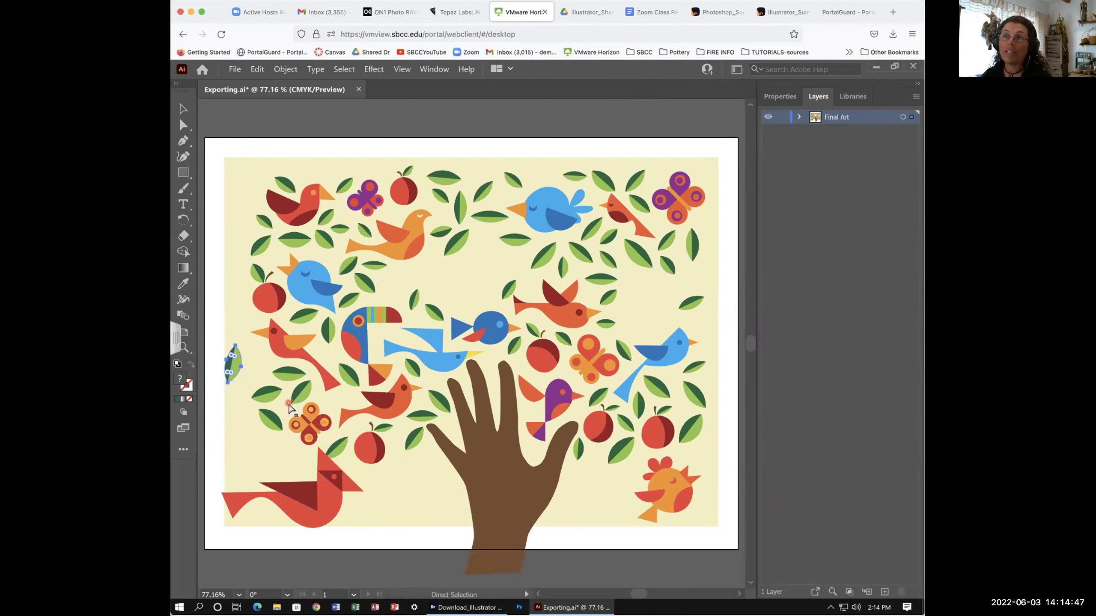
{"action": "key", "text": "ctrl+z"}
Separate the body of the apple at the tree's left edge from its stem and cut it, confirming the local clipboard copy
{"action": "left_click_drag", "start_coordinate": [271, 304], "coordinate": [238, 310]}
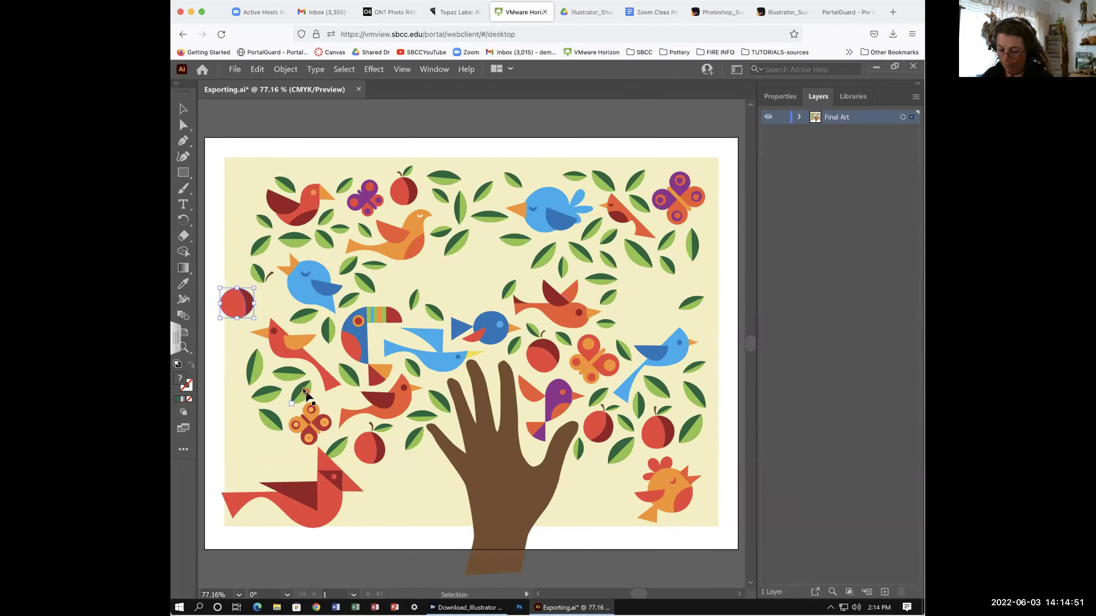
{"action": "key", "text": "a"}
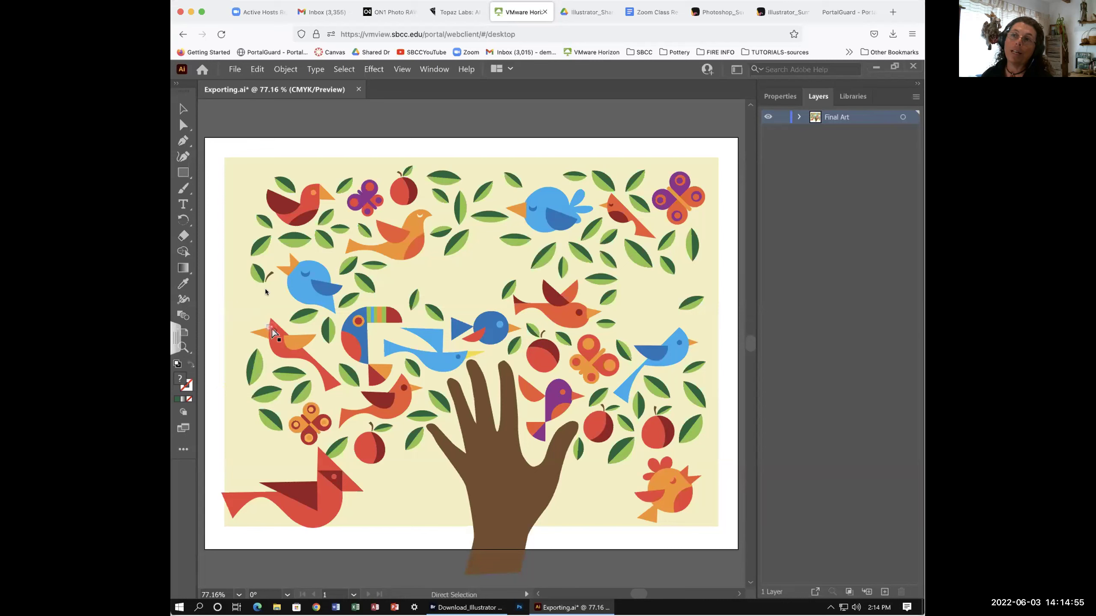
{"action": "key", "text": "ctrl+x"}
{"action": "key", "text": "v"}
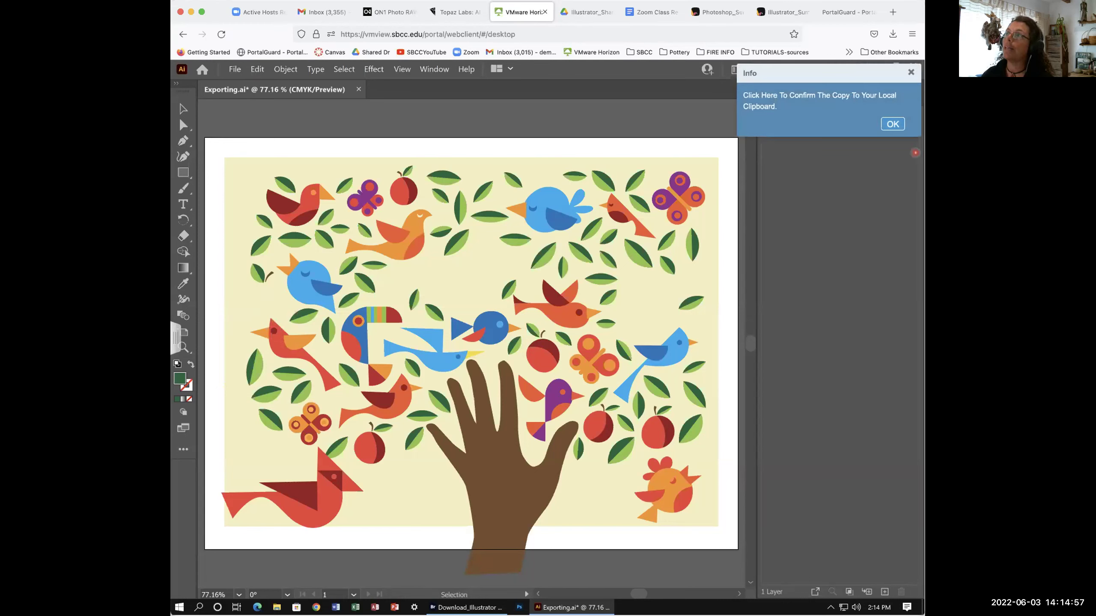
{"action": "left_click", "coordinate": [887, 125]}
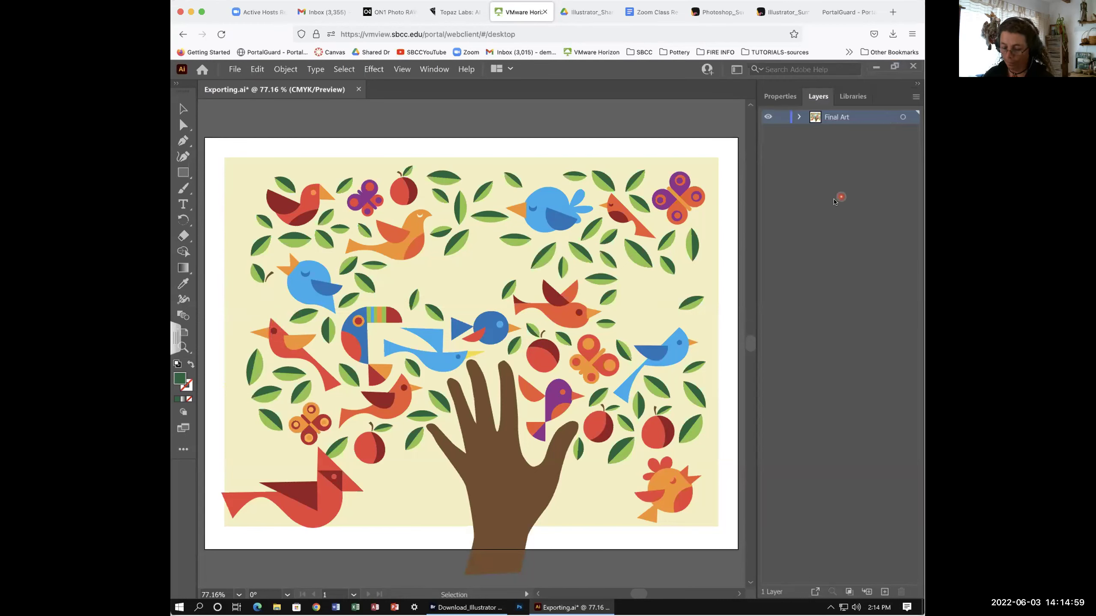
Restore the cut apple body to its original place under the stem beside the crested blue bird
{"action": "key", "text": "a"}
{"action": "key", "text": "ctrl+v"}
{"action": "left_click_drag", "start_coordinate": [237, 302], "coordinate": [269, 298]}
{"action": "key", "text": "v"}
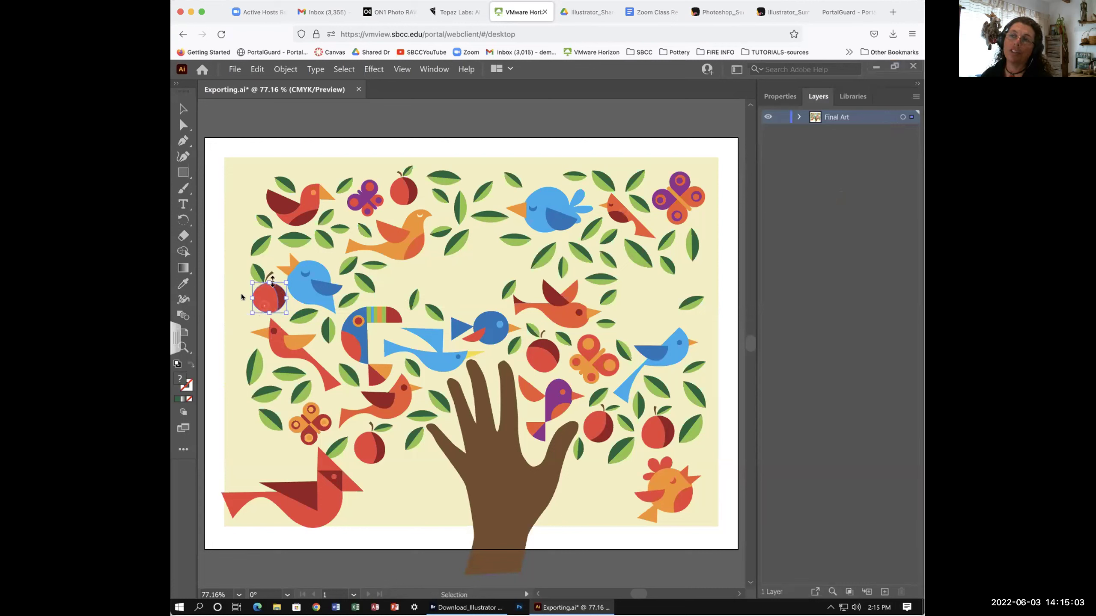
Try moving the stem and leaf halves of the left-edge apple away from its body, and undo those moves
{"action": "left_click", "coordinate": [238, 283]}
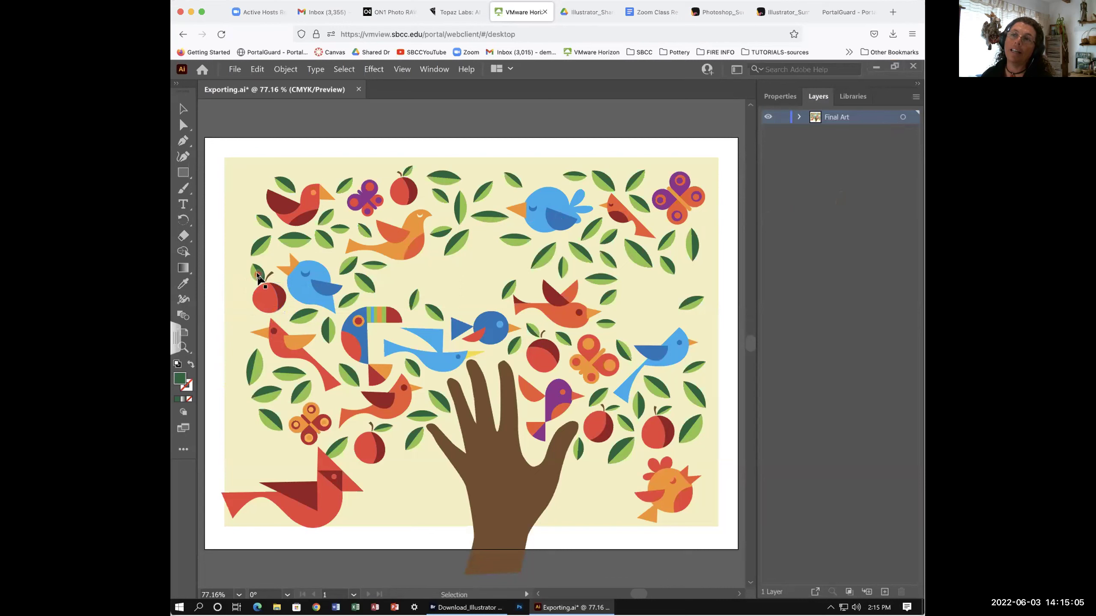
{"action": "left_click", "coordinate": [240, 272]}
{"action": "mouse_move", "coordinate": [258, 275]}
{"action": "left_mouse_down"}
{"action": "mouse_move", "coordinate": [244, 262]}
{"action": "mouse_move", "coordinate": [253, 270]}
{"action": "left_mouse_up"}
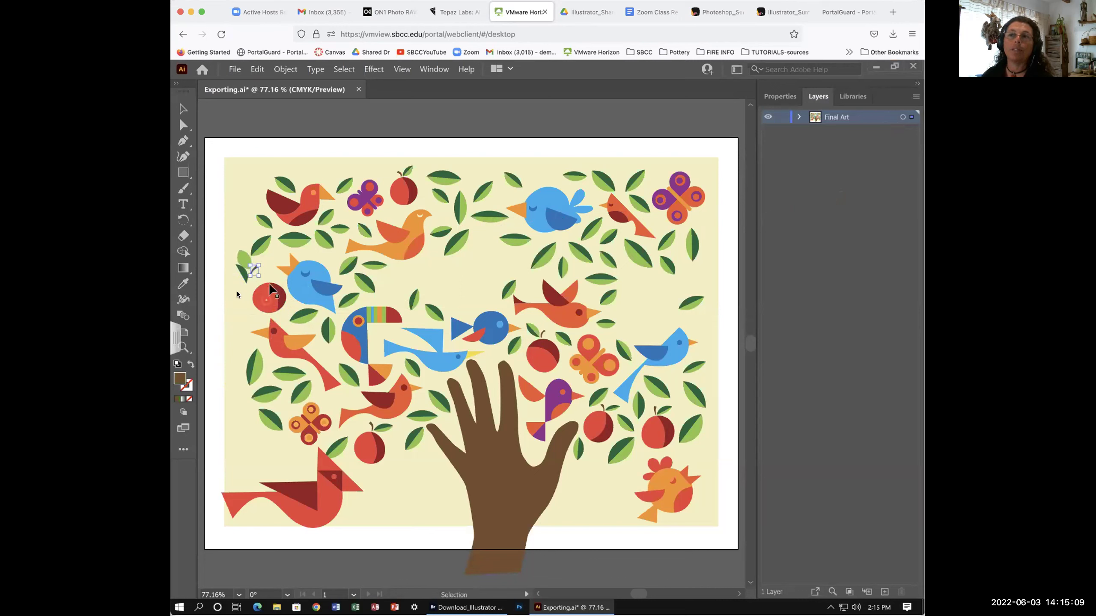
{"action": "key", "text": "ctrl+z"}
{"action": "key", "text": "a"}
{"action": "key", "text": "ctrl+z"}
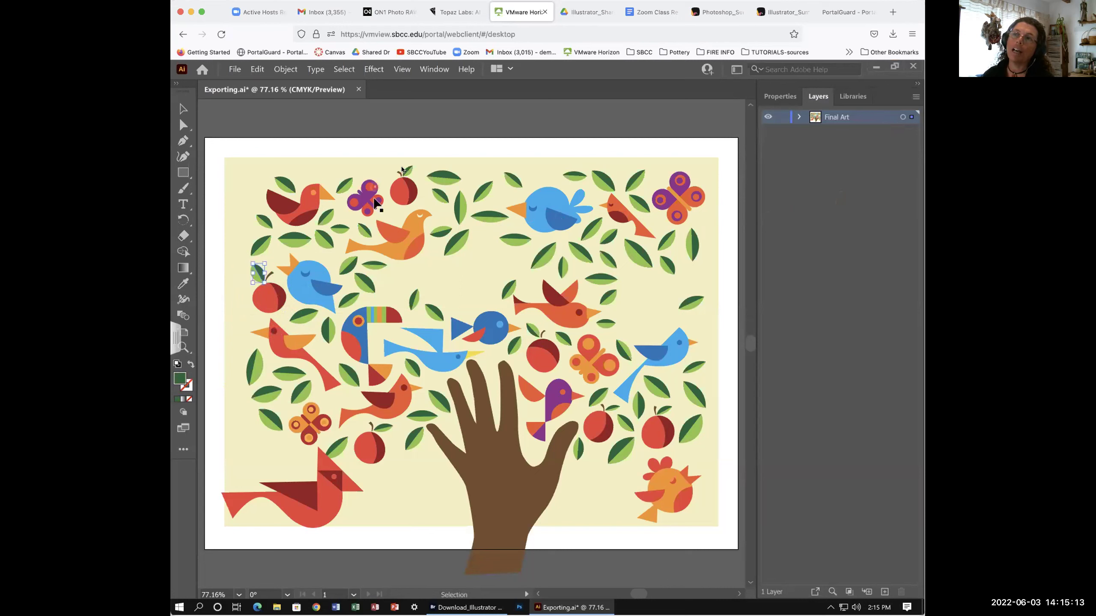
Deselect all artwork and expand the Final Art layer to list its contents
{"action": "key", "text": "v"}
{"action": "key", "text": "ctrl+shift+a"}
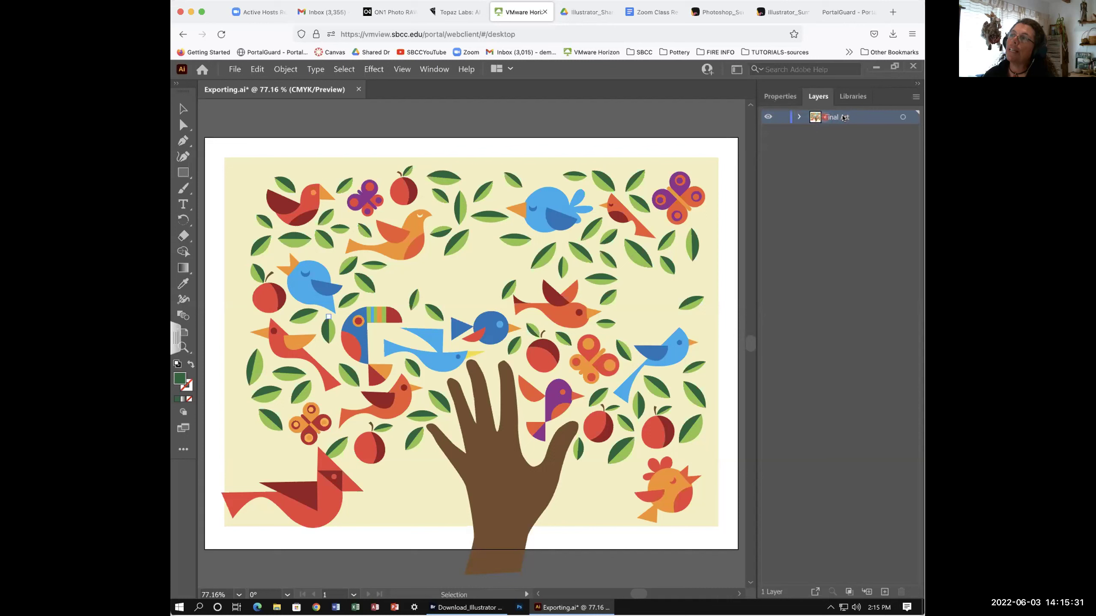
{"action": "left_click", "coordinate": [797, 118]}
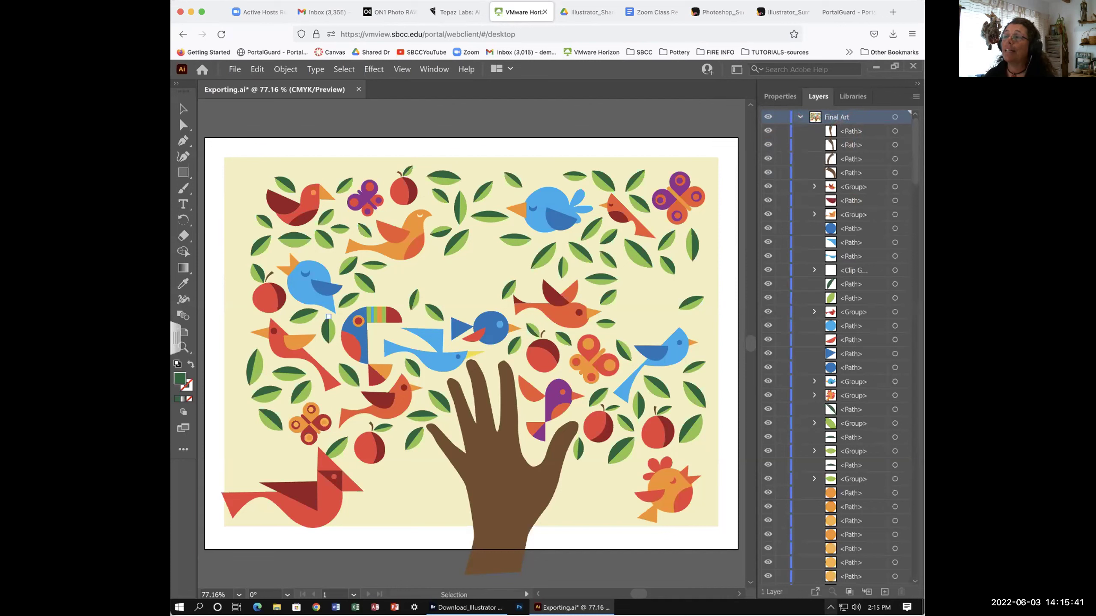
Examine the paths, groups and rectangles listed inside the Final Art layer, from the topmost object down to the locked background rectangle
{"action": "scroll", "coordinate": [857, 492], "scroll_direction": "down", "scroll_amount": 6}
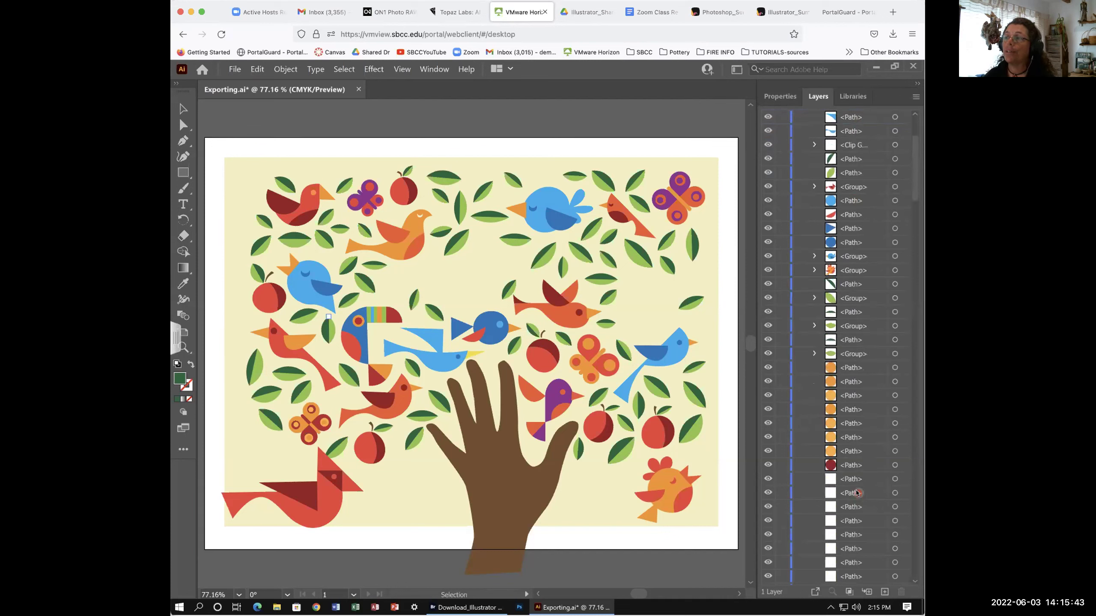
{"action": "scroll", "coordinate": [858, 492], "scroll_direction": "down", "scroll_amount": 8}
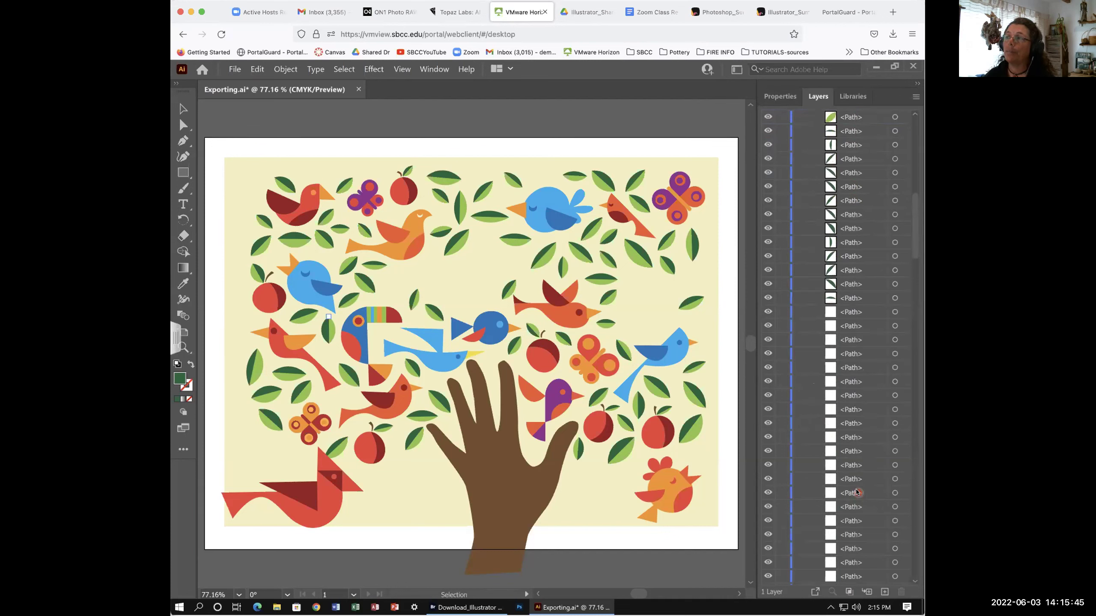
{"action": "scroll", "coordinate": [906, 373], "scroll_direction": "down", "scroll_amount": 3}
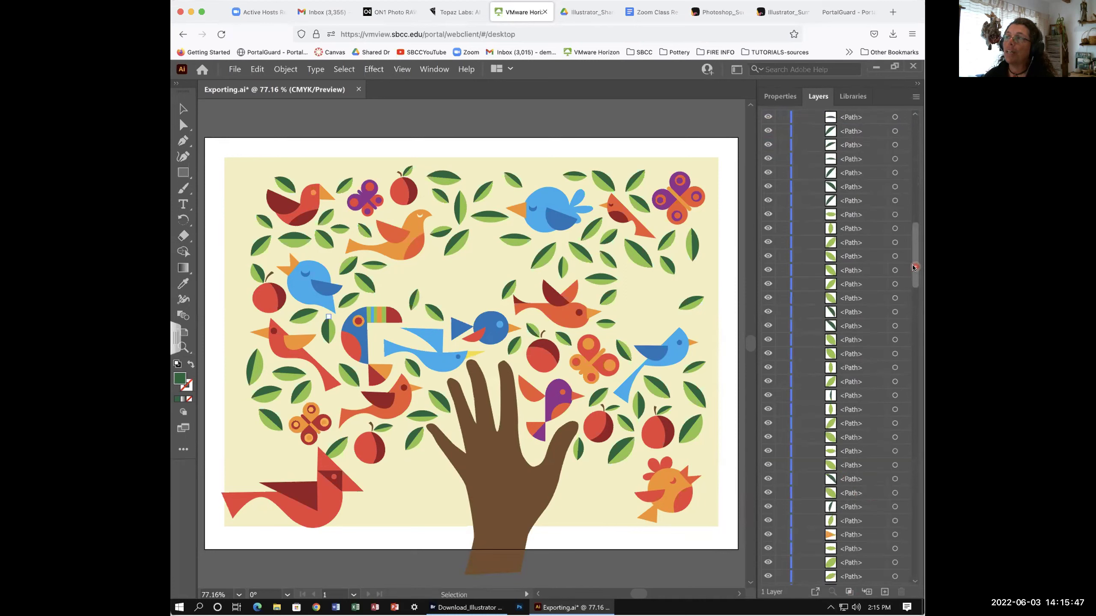
{"action": "scroll", "coordinate": [906, 373], "scroll_direction": "down", "scroll_amount": 15}
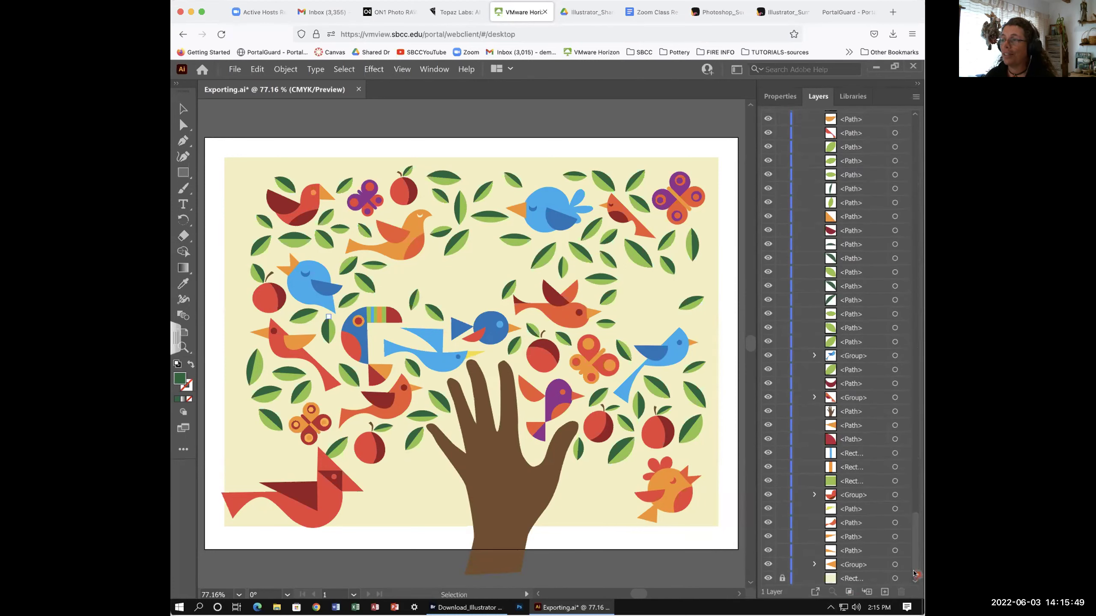
{"action": "left_click_drag", "start_coordinate": [914, 569], "coordinate": [918, 125]}
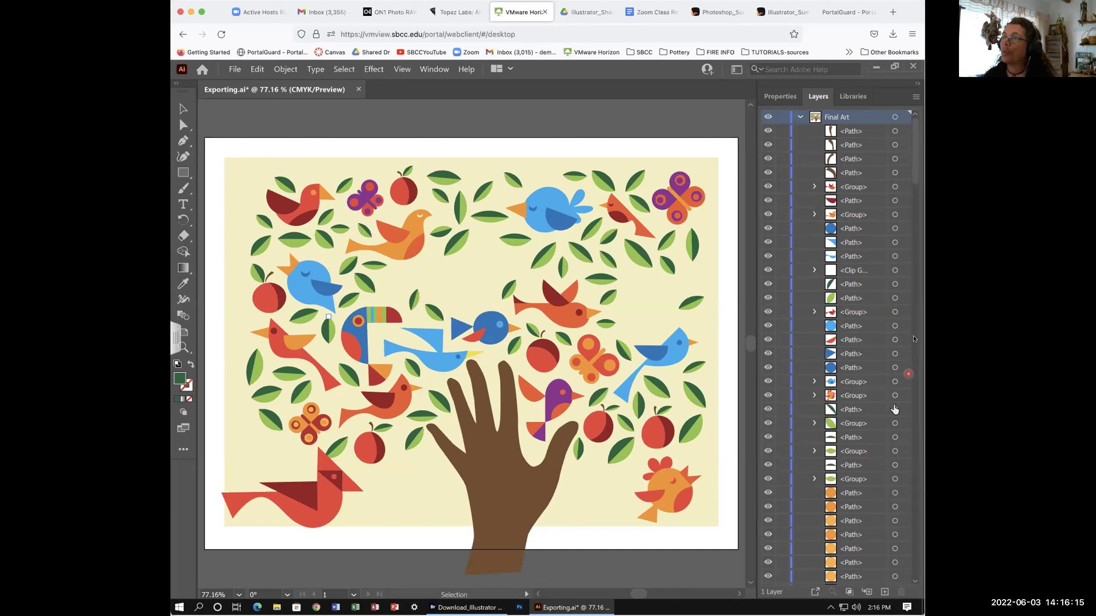
{"action": "scroll", "coordinate": [839, 537], "scroll_direction": "down", "scroll_amount": 3}
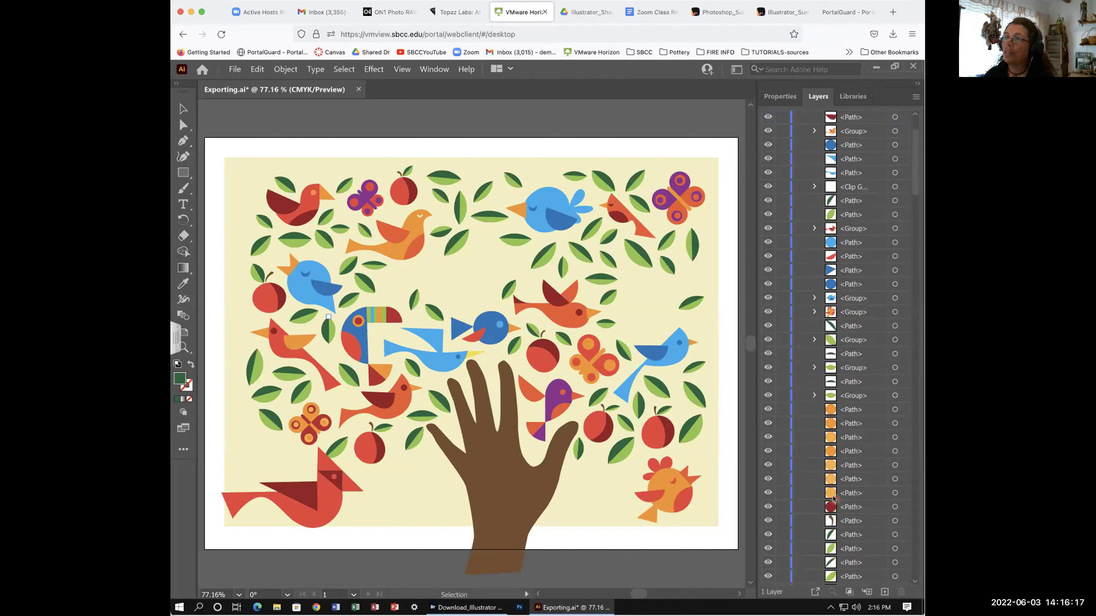
{"action": "scroll", "coordinate": [830, 500], "scroll_direction": "down", "scroll_amount": 2}
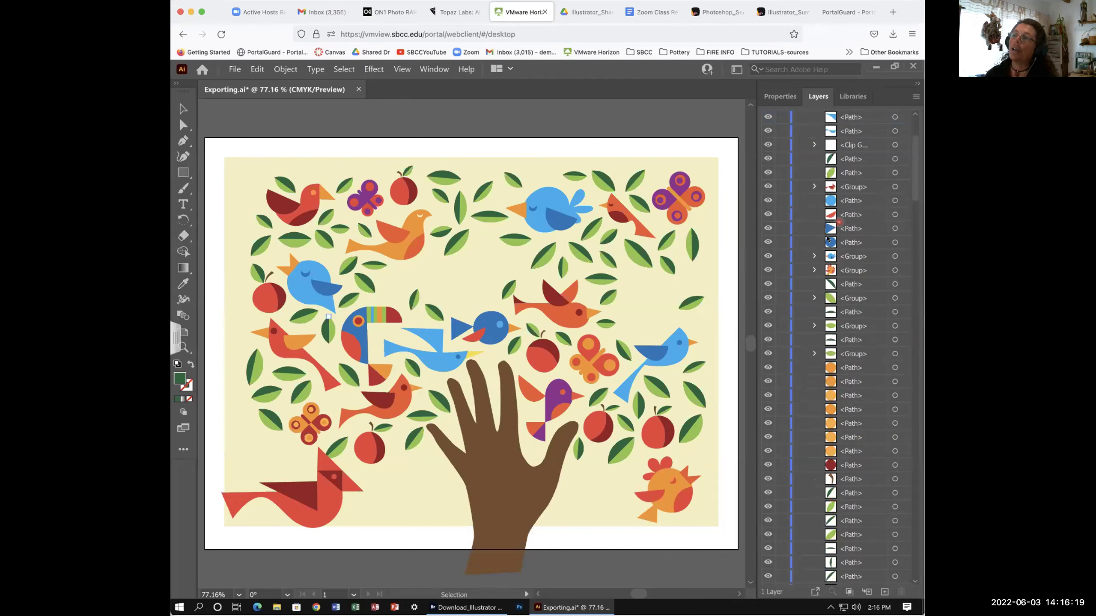
{"action": "scroll", "coordinate": [836, 469], "scroll_direction": "down", "scroll_amount": 5}
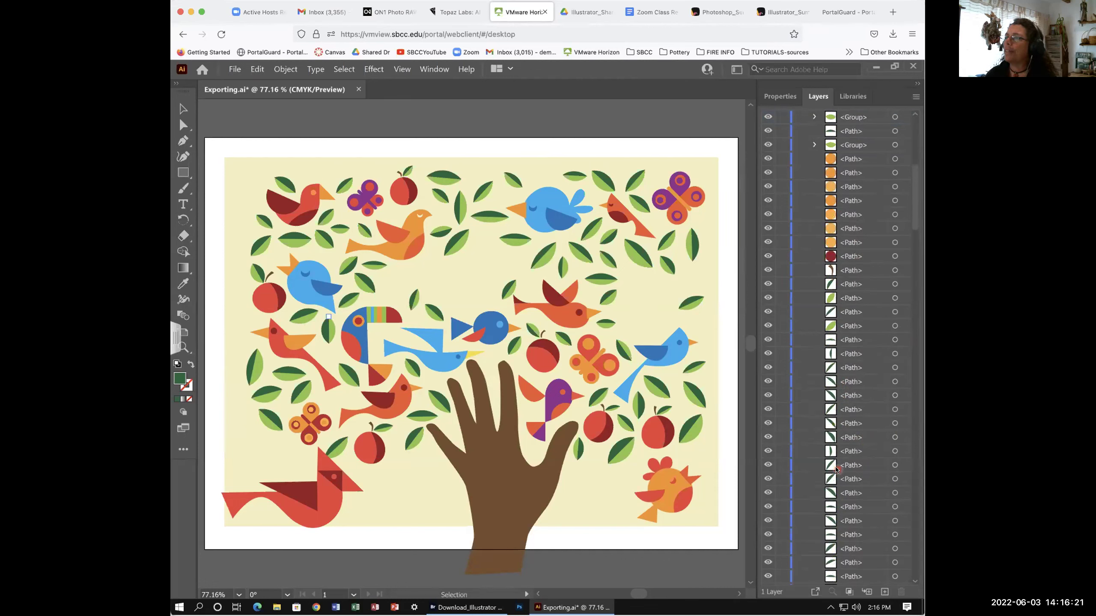
{"action": "scroll", "coordinate": [863, 363], "scroll_direction": "up", "scroll_amount": 10}
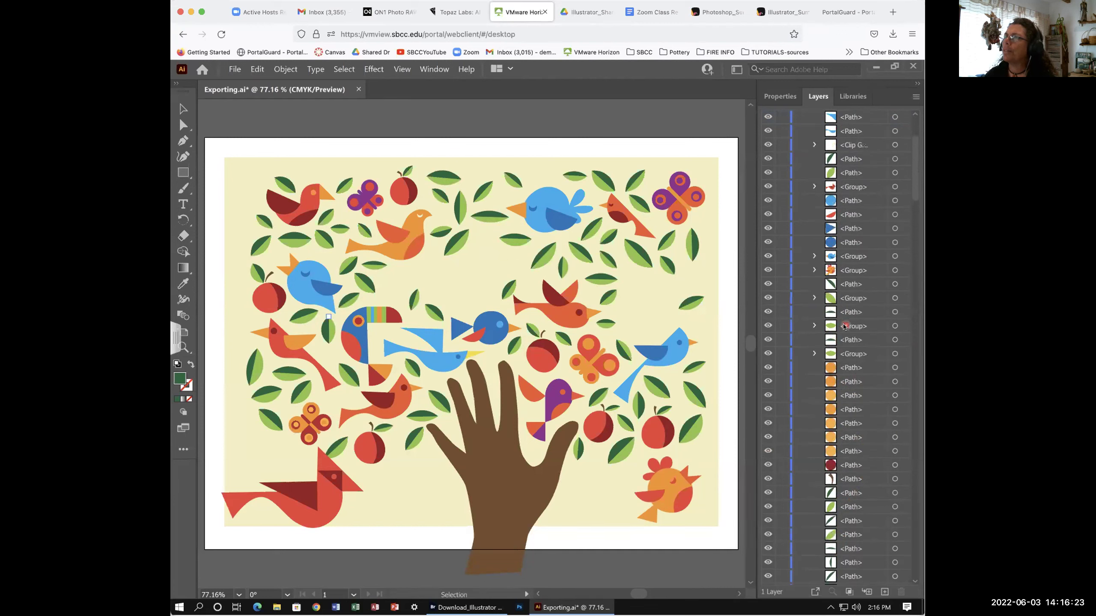
Select the small orange path left in the gap where the crested bird was, and clear the selection
{"action": "left_click", "coordinate": [586, 367]}
{"action": "left_click", "coordinate": [642, 296]}
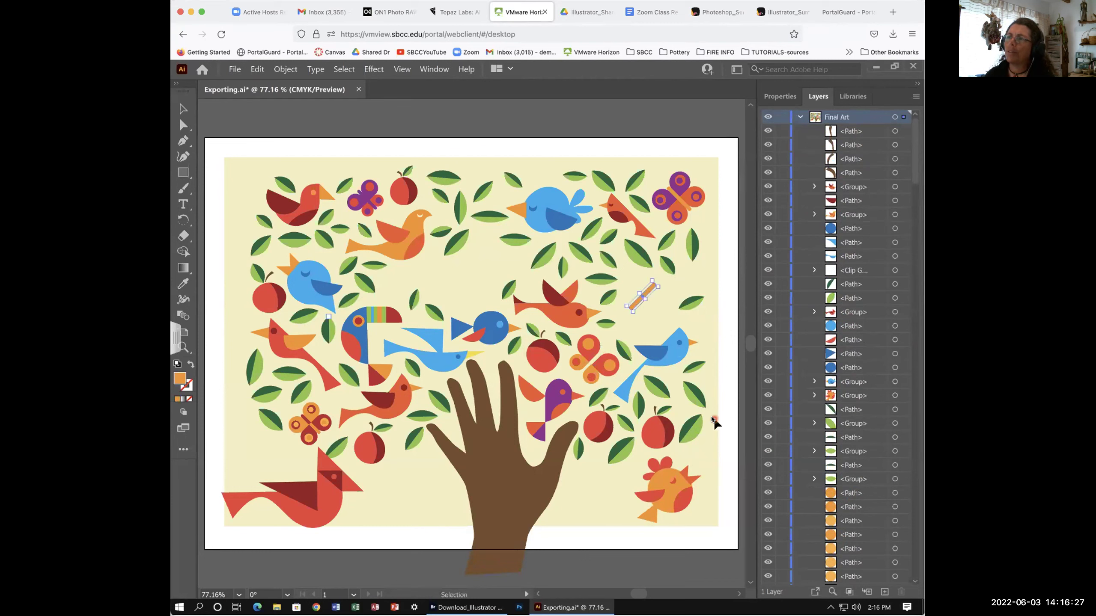
{"action": "left_click", "coordinate": [712, 422]}
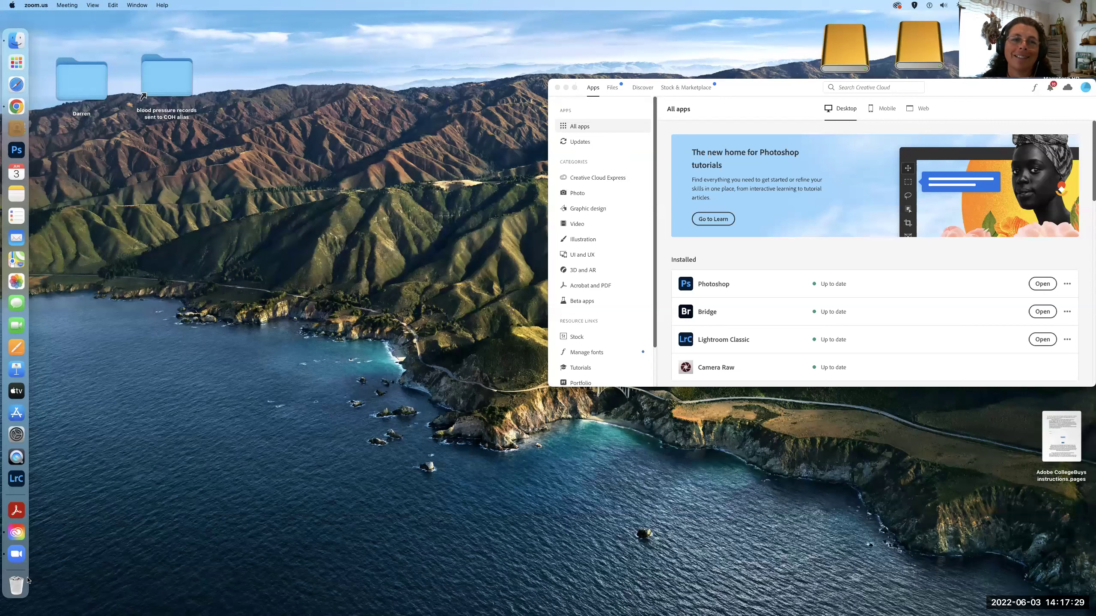
Switch to the VMware Horizon remote desktop in the browser and dismiss Illustrator's warning about opening the illustration
{"action": "left_click", "coordinate": [16, 86]}
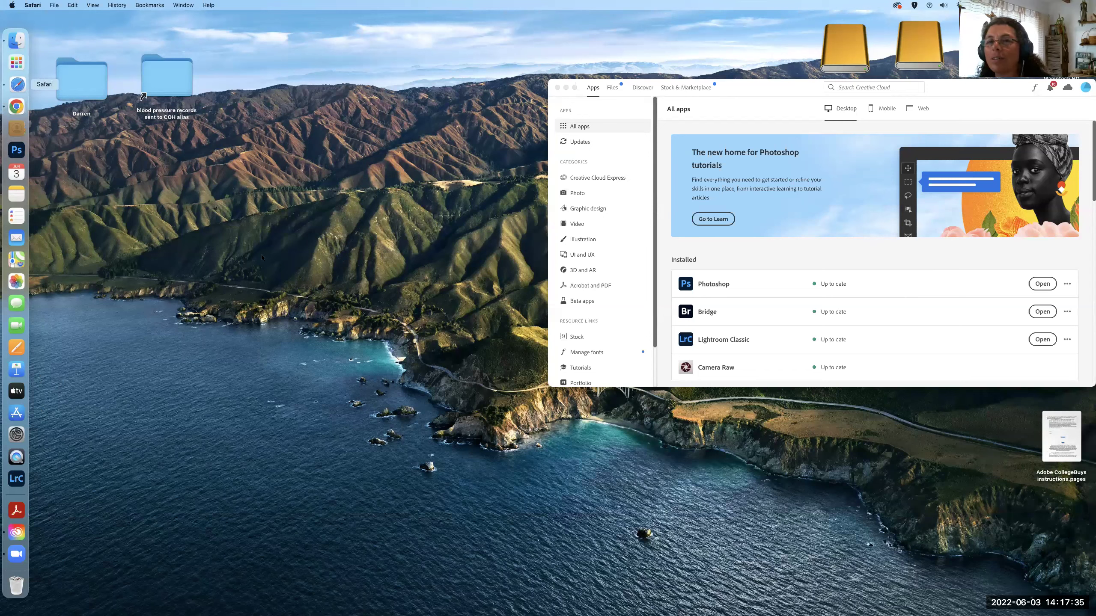
{"action": "key", "text": "ctrl+Right"}
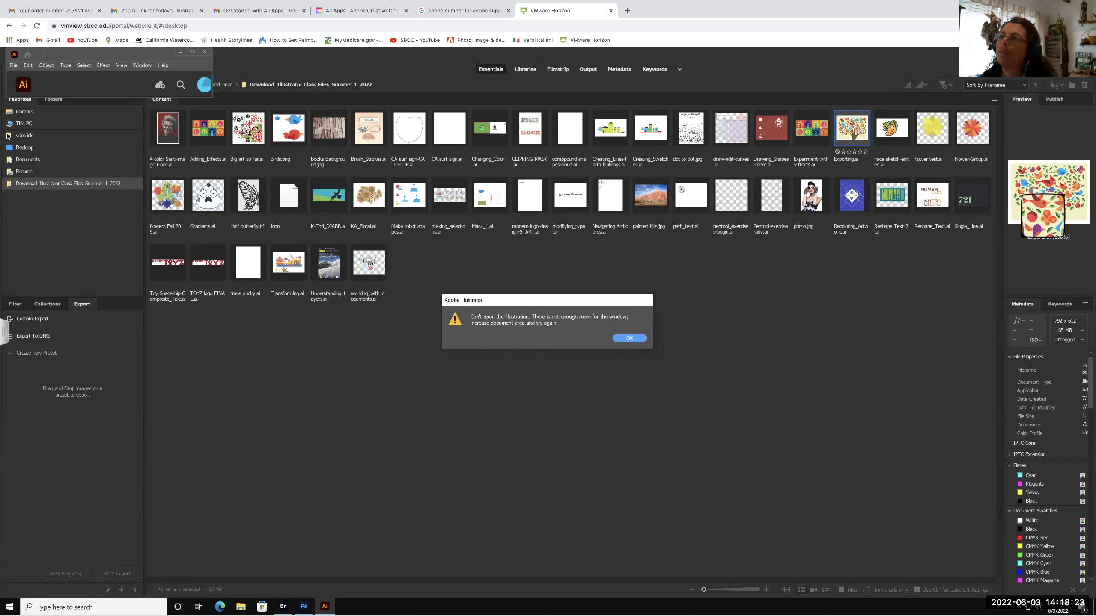
{"action": "left_click", "coordinate": [629, 339]}
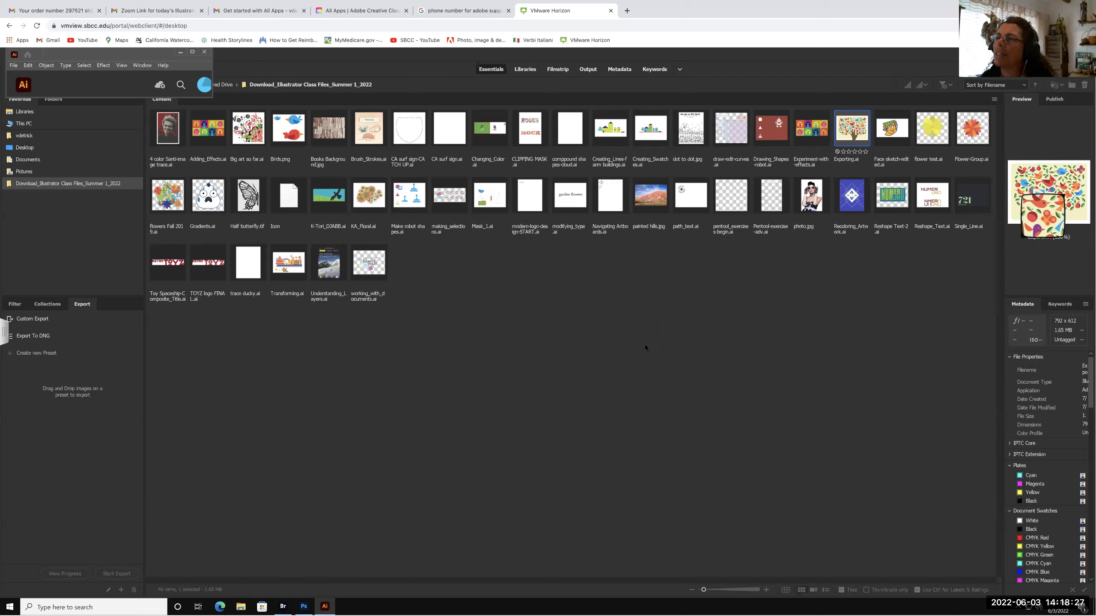
Maximize the Illustrator window and switch to Bridge showing the Download_Illustrator Class Files_Summer 1_2022 folder
{"action": "left_click", "coordinate": [192, 52]}
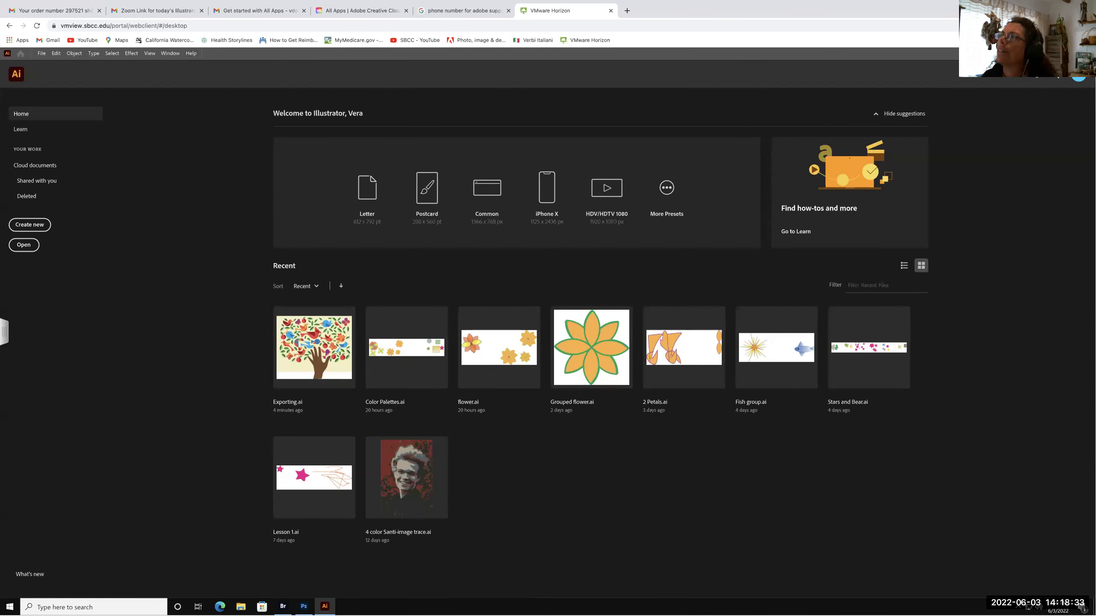
{"action": "left_click", "coordinate": [283, 606]}
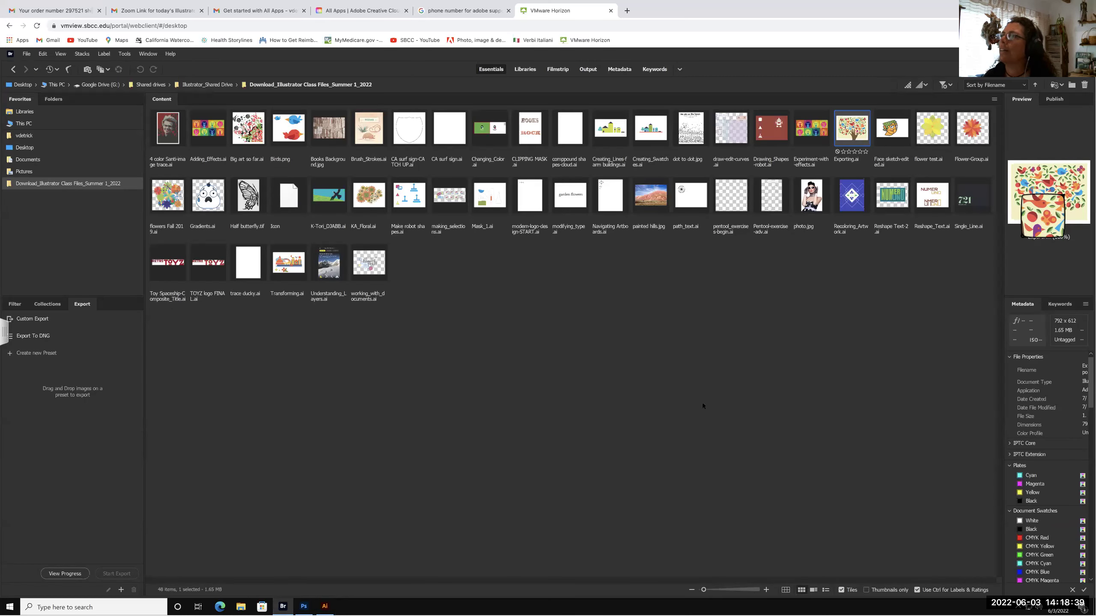
Open Exporting.ai from Bridge in Illustrator, show the Layers panel and expand the Final Art layer
{"action": "left_click", "coordinate": [797, 449]}
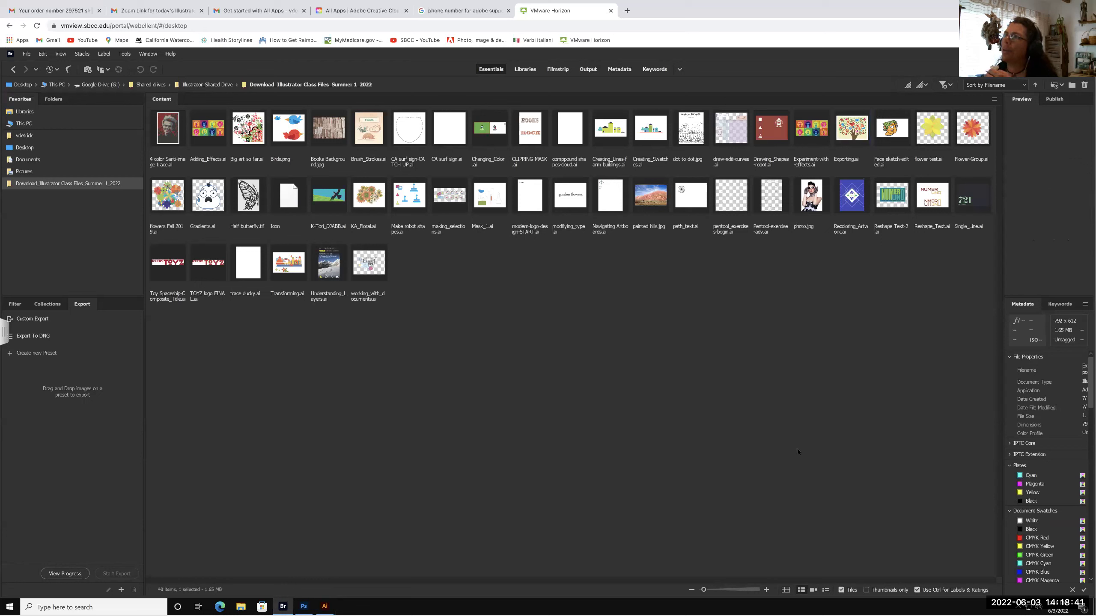
{"action": "left_click", "coordinate": [842, 124]}
{"action": "double_click", "coordinate": [842, 125]}
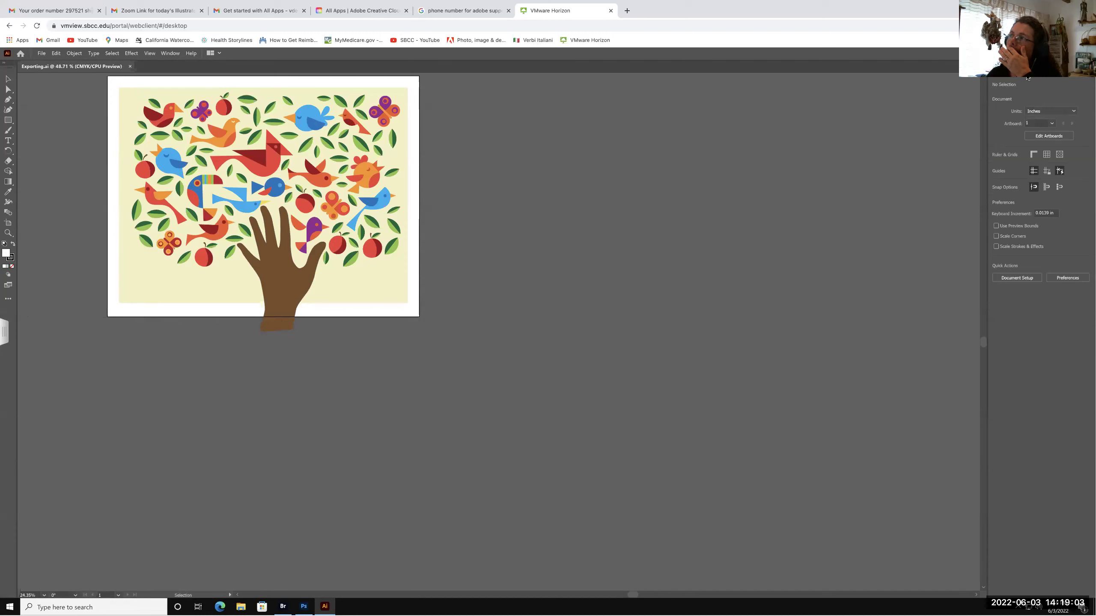
{"action": "key", "text": "F7"}
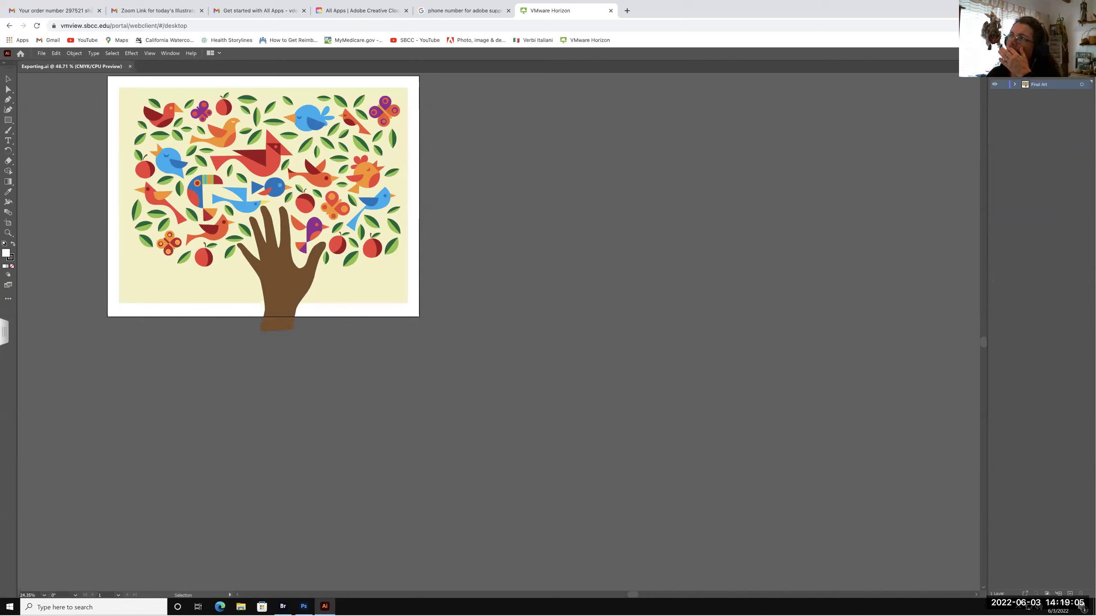
{"action": "left_click", "coordinate": [1014, 84]}
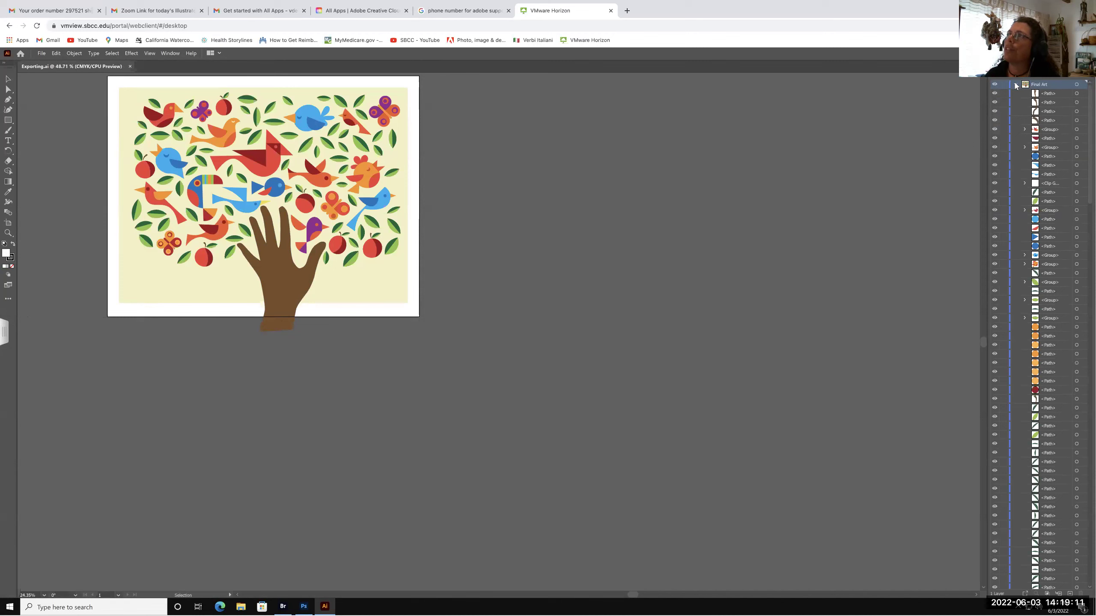
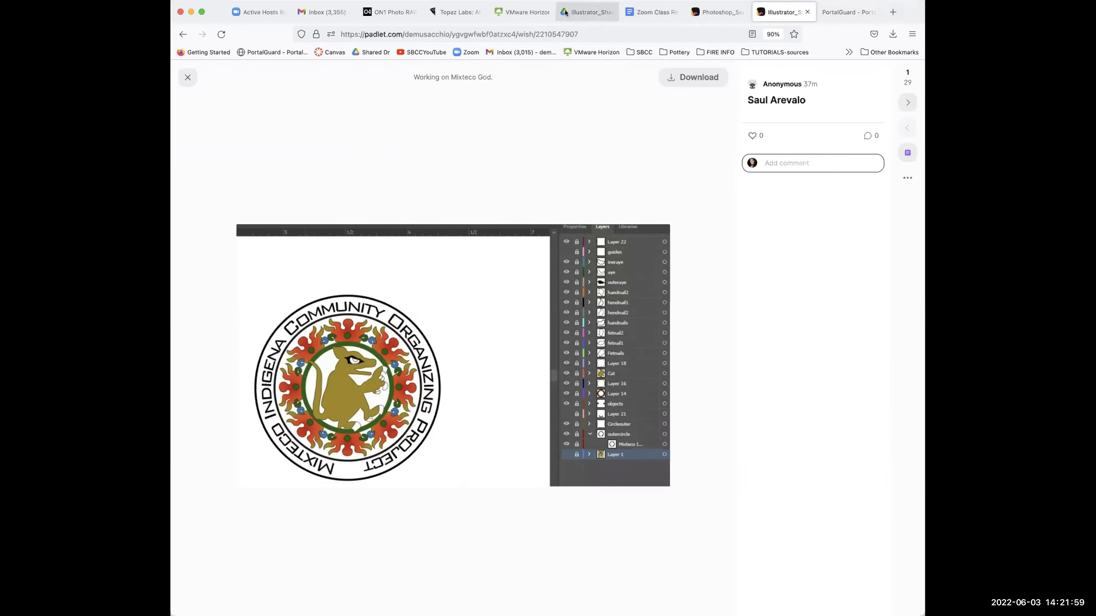
Switch to Exporting.ai in Illustrator on the VMware Horizon desktop and select the upper-left red bird's wing and beak individually
{"action": "left_click", "coordinate": [519, 12]}
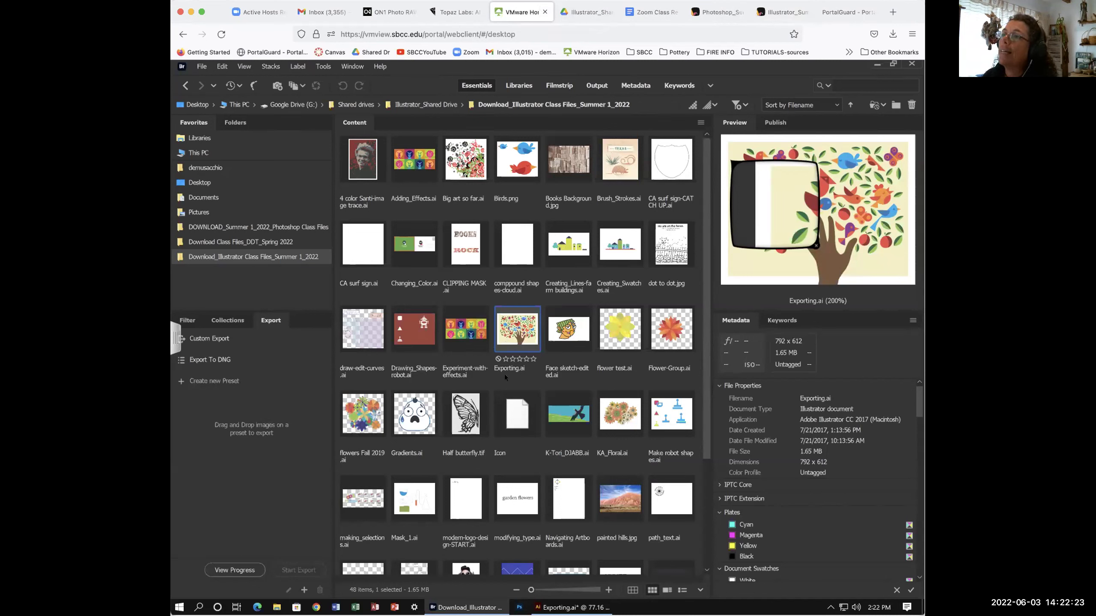
{"action": "left_click", "coordinate": [575, 608]}
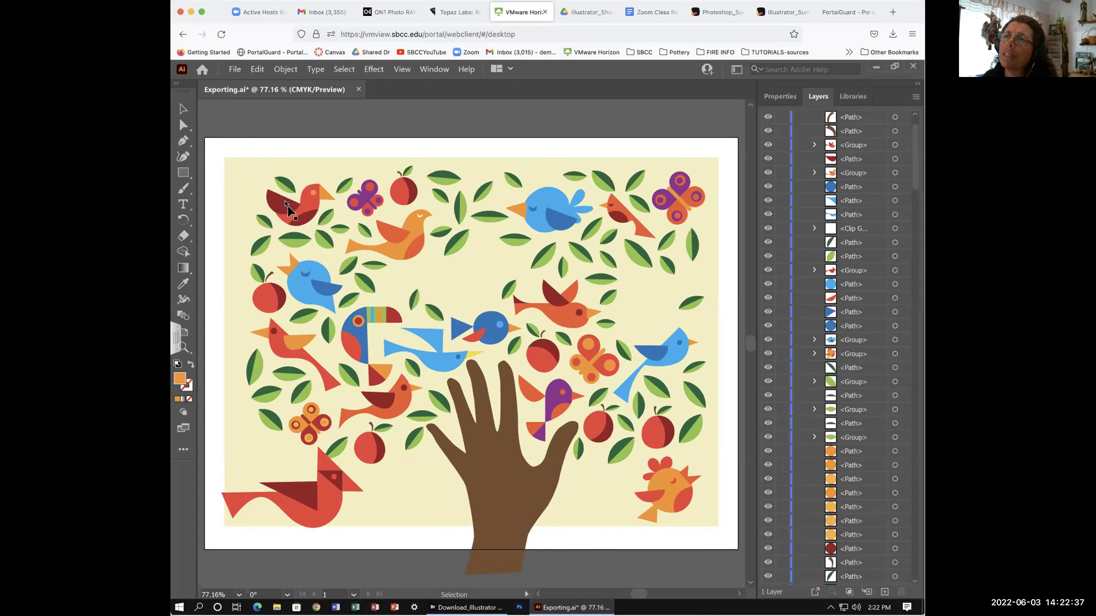
{"action": "left_click", "coordinate": [290, 209]}
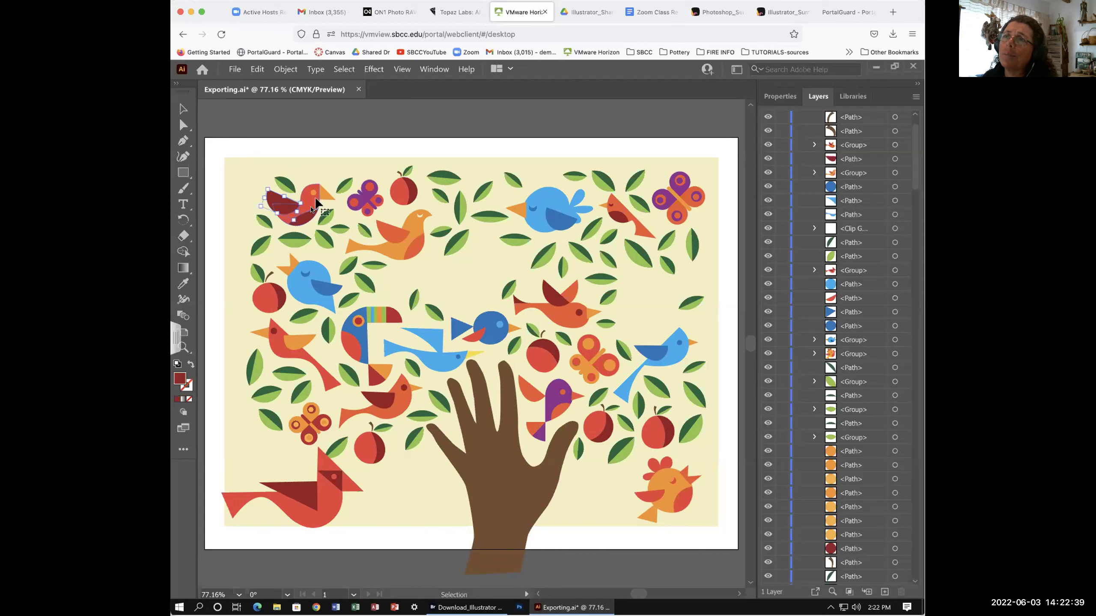
{"action": "left_click", "coordinate": [328, 194]}
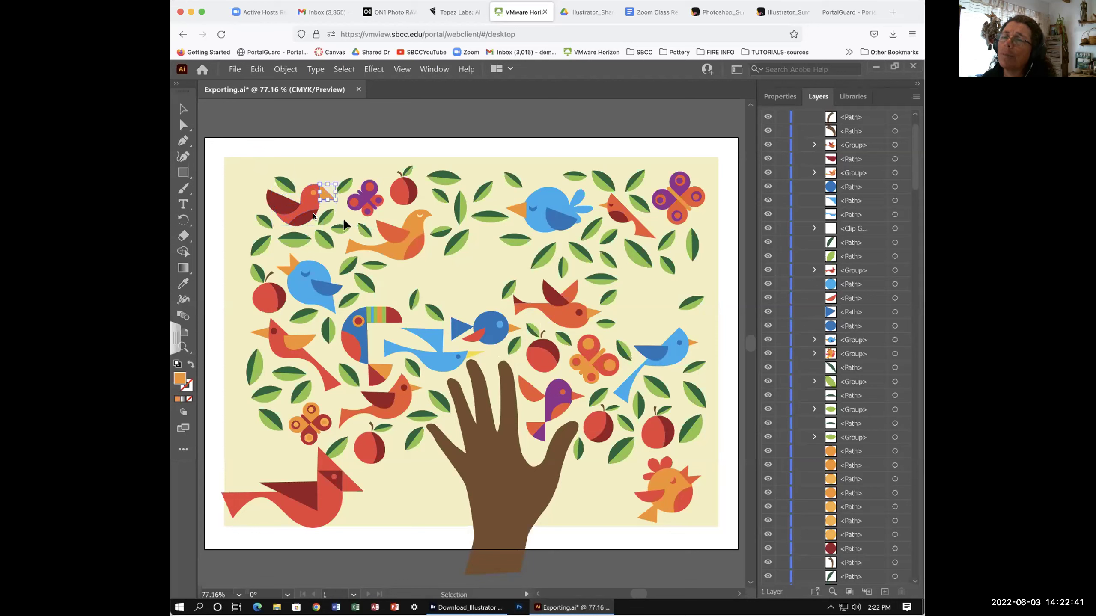
{"action": "left_click", "coordinate": [277, 210]}
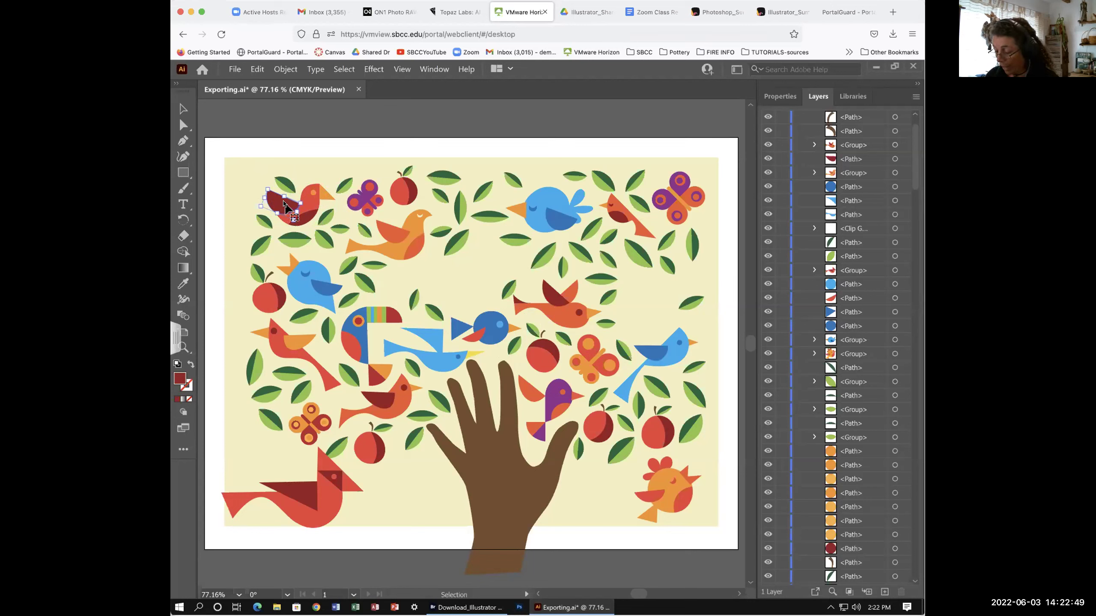
Show the red bird's dark wing with the Direct Selection tool at 300% zoom to examine its anchor points
{"action": "key", "text": "a"}
{"action": "key", "text": "ctrl+equal"}
{"action": "key", "text": "ctrl+equal"}
{"action": "key", "text": "ctrl+equal"}
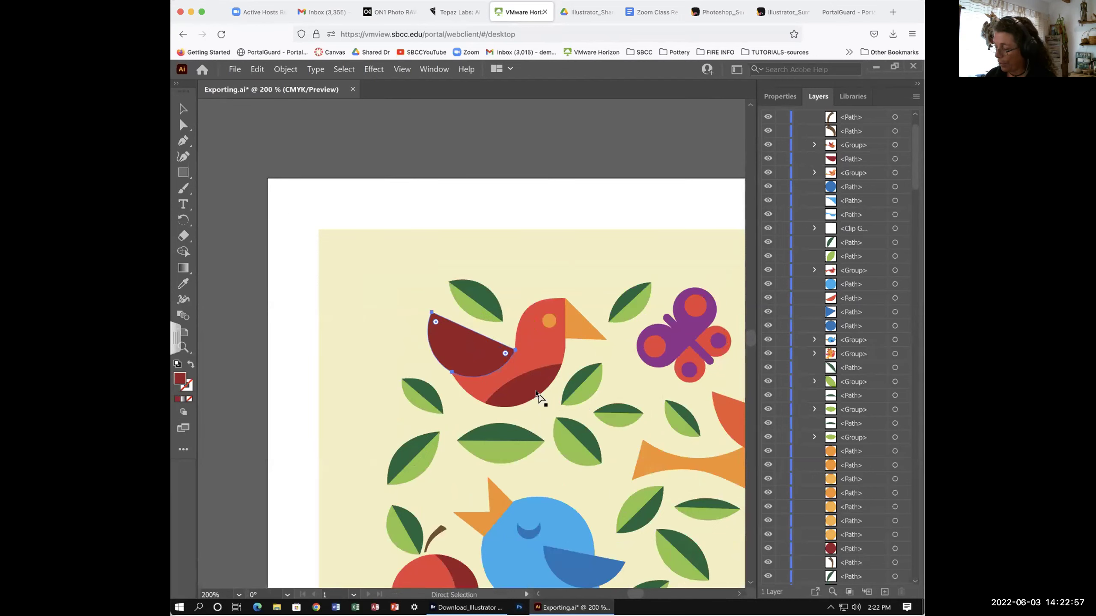
{"action": "key", "text": "ctrl+equal"}
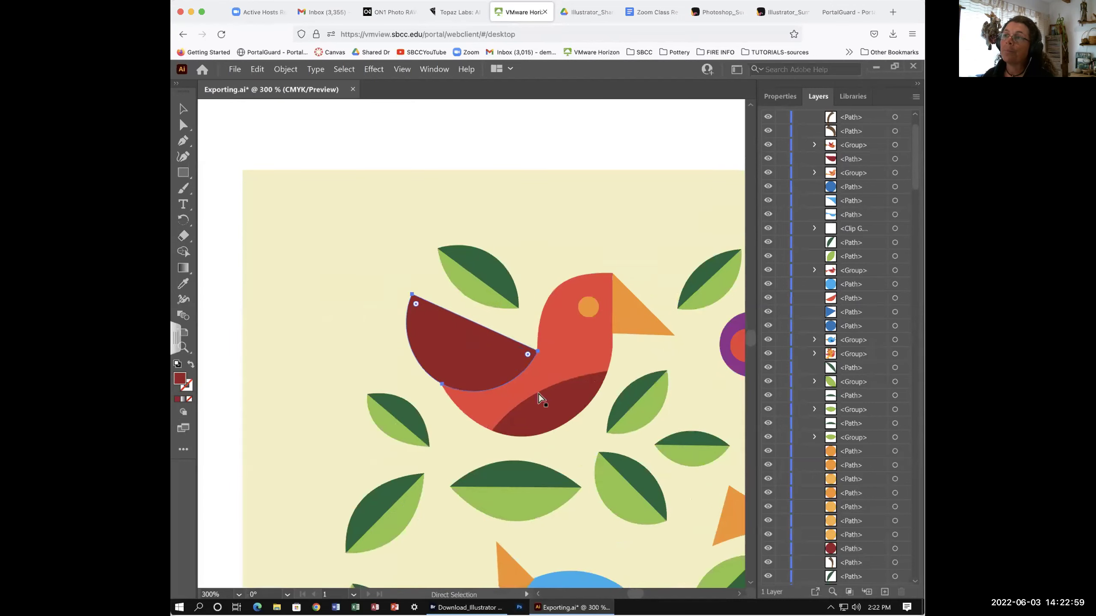
{"action": "left_click_drag", "start_coordinate": [569, 412], "coordinate": [518, 391]}
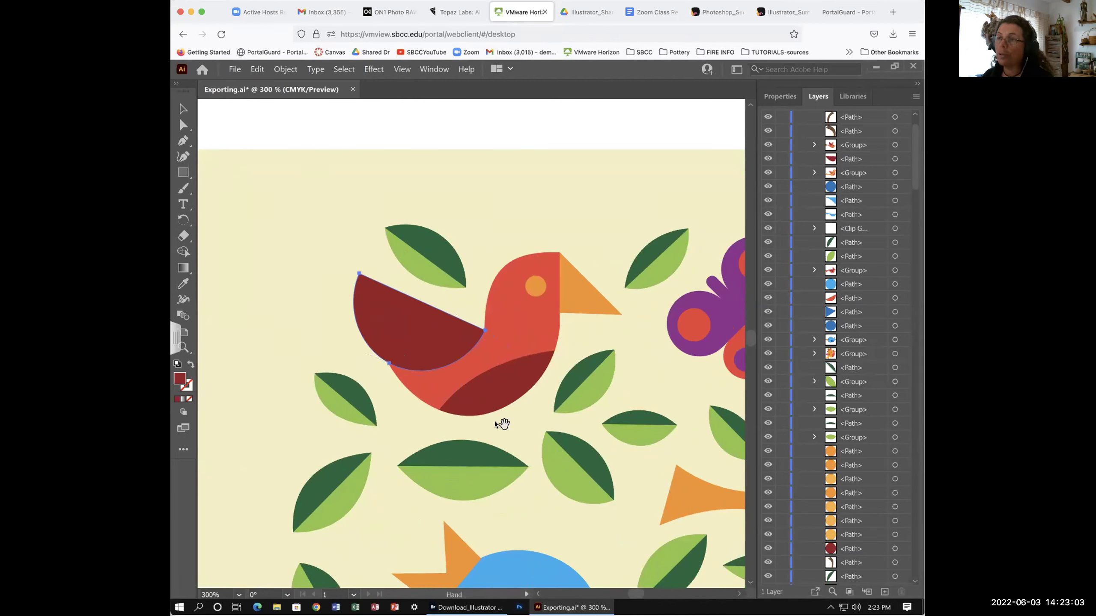
{"action": "left_click_drag", "start_coordinate": [499, 420], "coordinate": [416, 416]}
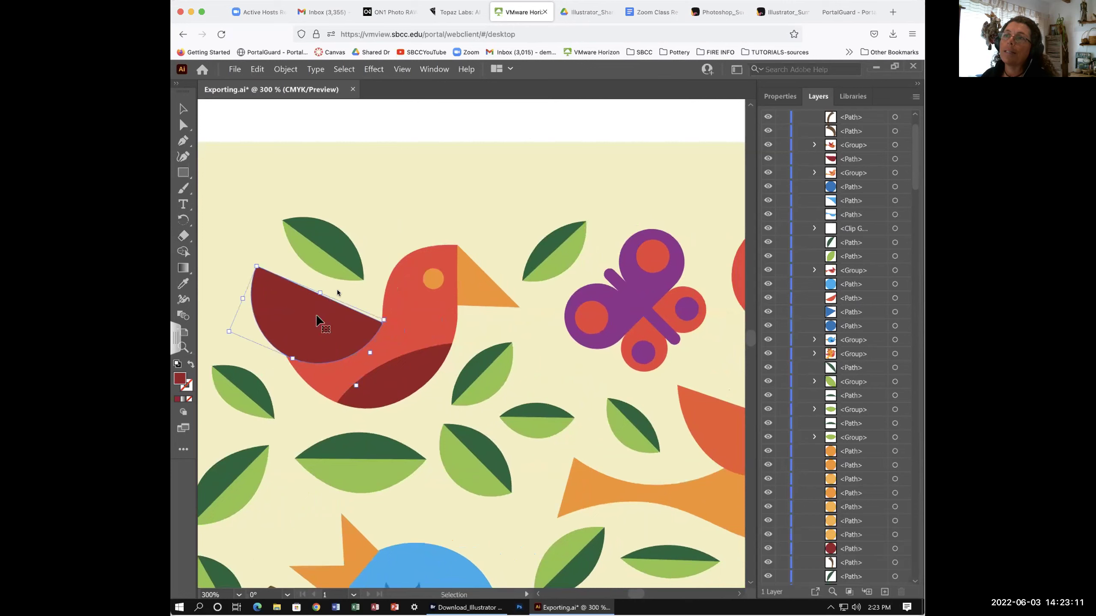
Select the whole purple butterfly group beside the red bird, shift it very slightly toward the bird and clear the selection
{"action": "left_click", "coordinate": [467, 125]}
{"action": "left_click_drag", "start_coordinate": [640, 304], "coordinate": [622, 313]}
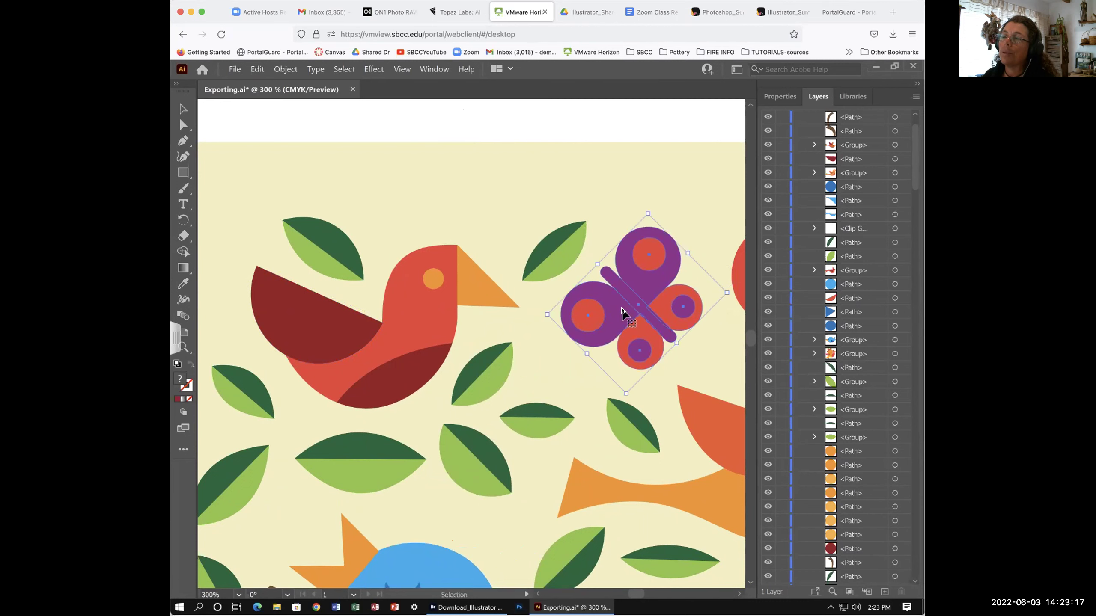
{"action": "left_click", "coordinate": [517, 192]}
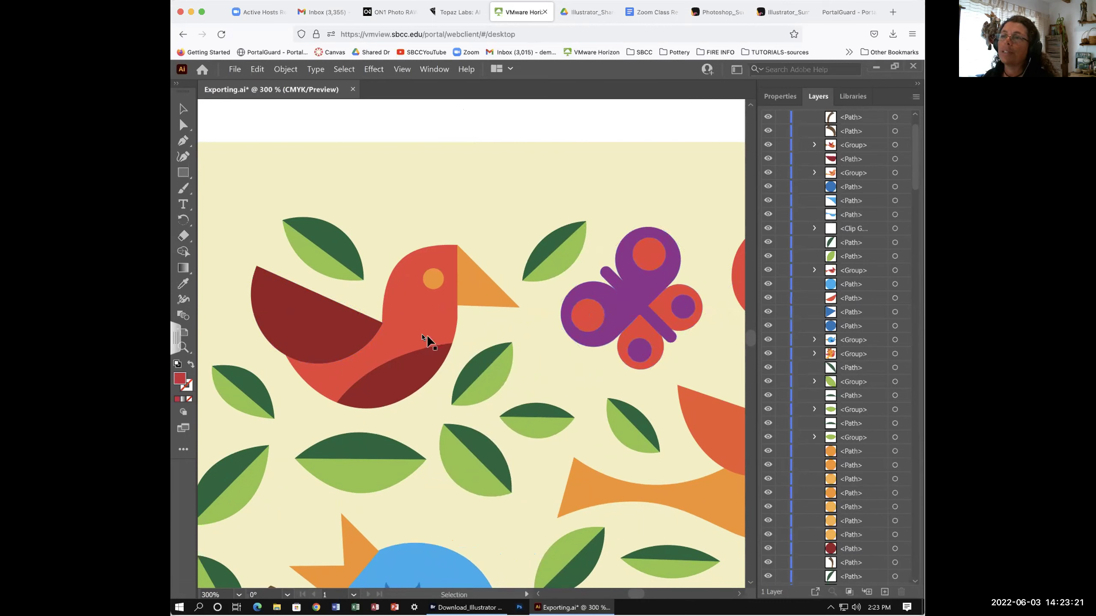
{"action": "left_click_drag", "start_coordinate": [401, 336], "coordinate": [432, 334]}
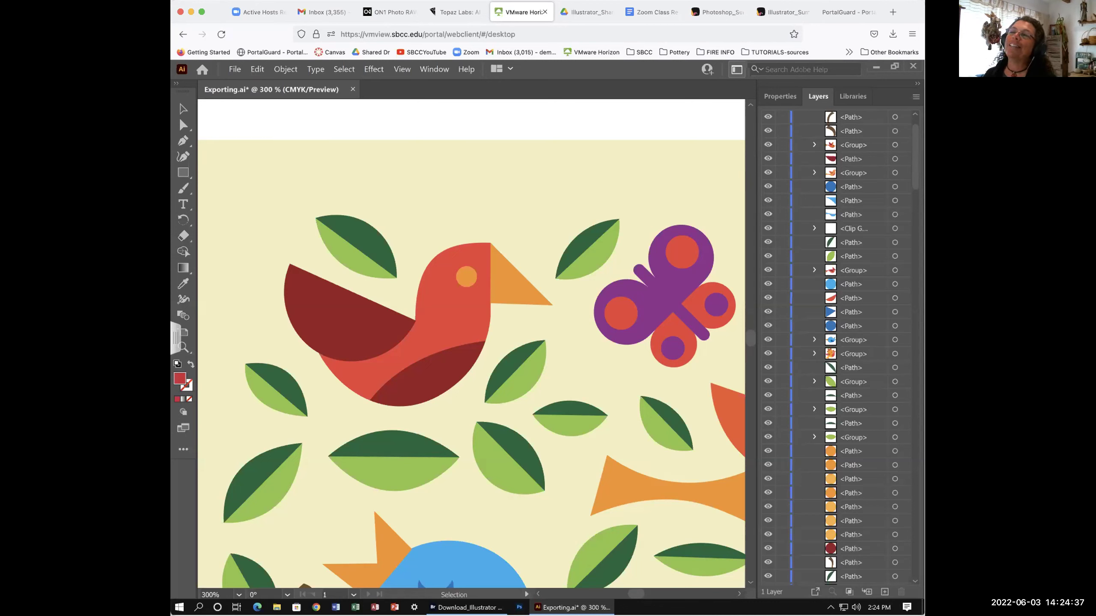
{"action": "scroll", "coordinate": [836, 345], "scroll_direction": "up", "scroll_amount": 3}
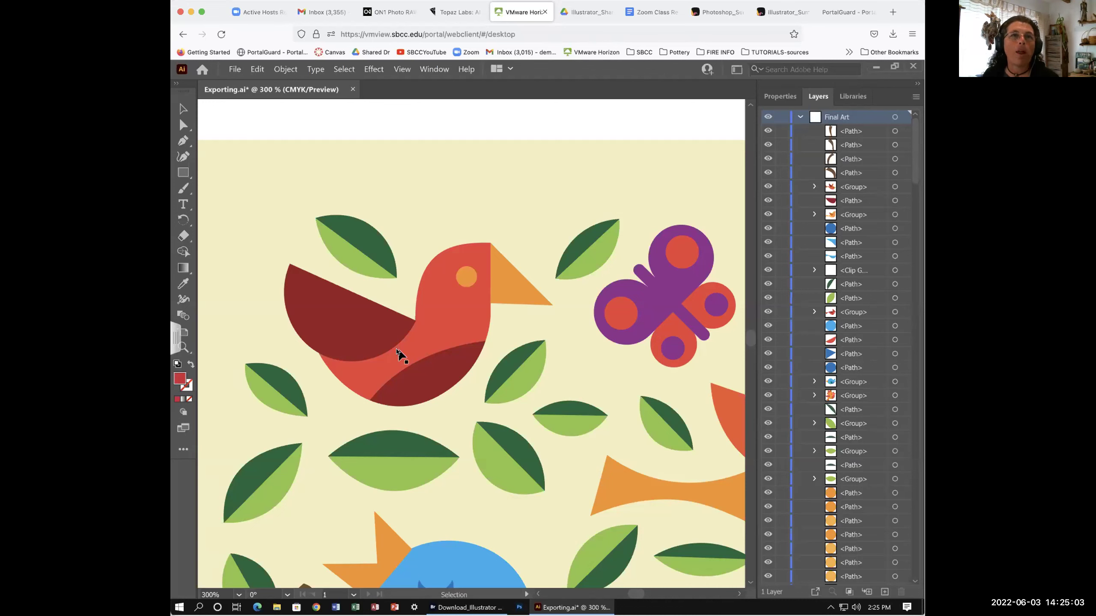
{"action": "scroll", "coordinate": [348, 337], "scroll_direction": "right", "scroll_amount": 1}
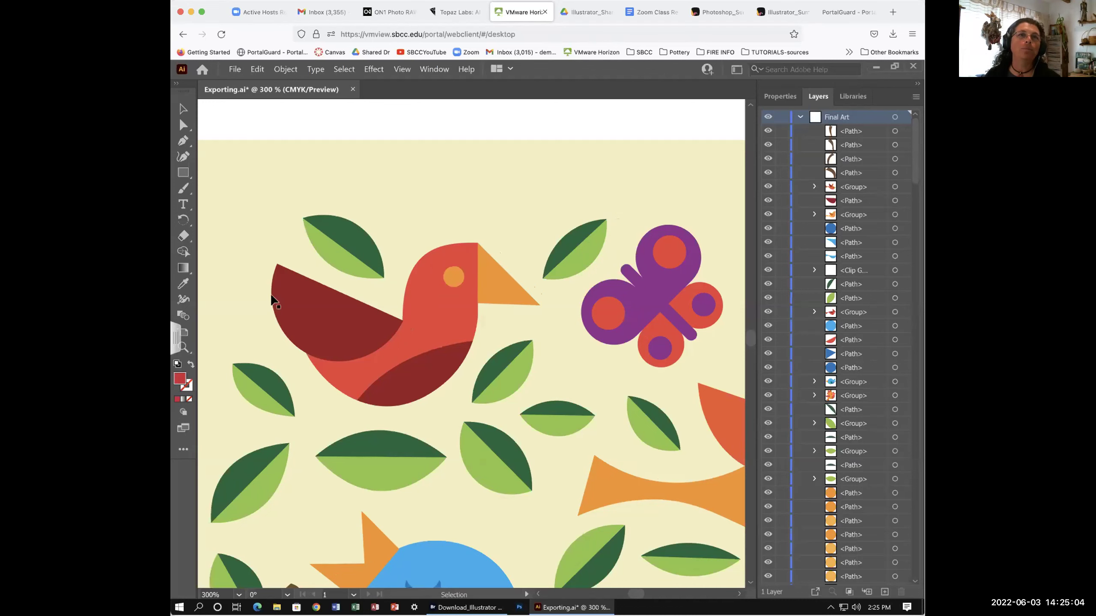
{"action": "left_click", "coordinate": [184, 252]}
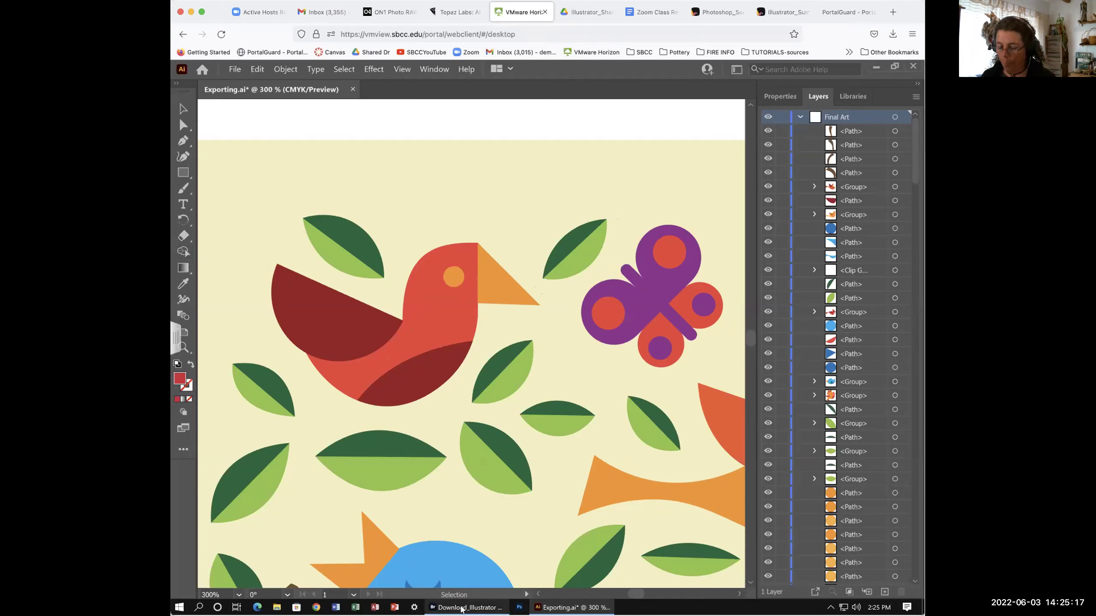
Show the class files folder in Bridge and return to the Exporting.ai illustration in Illustrator
{"action": "mouse_move", "coordinate": [461, 609]}
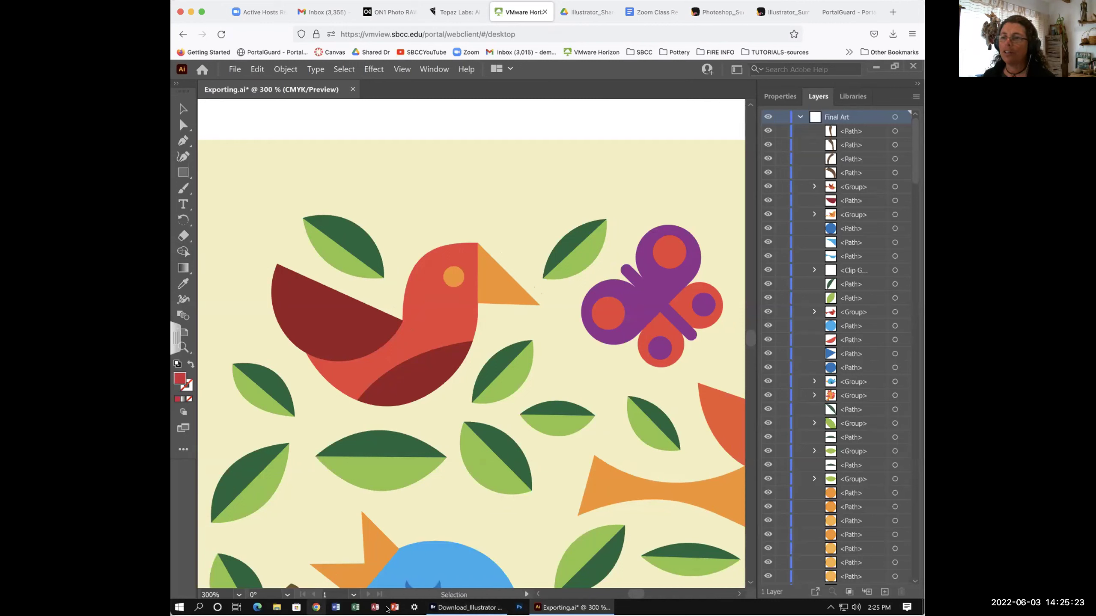
{"action": "left_click", "coordinate": [445, 607]}
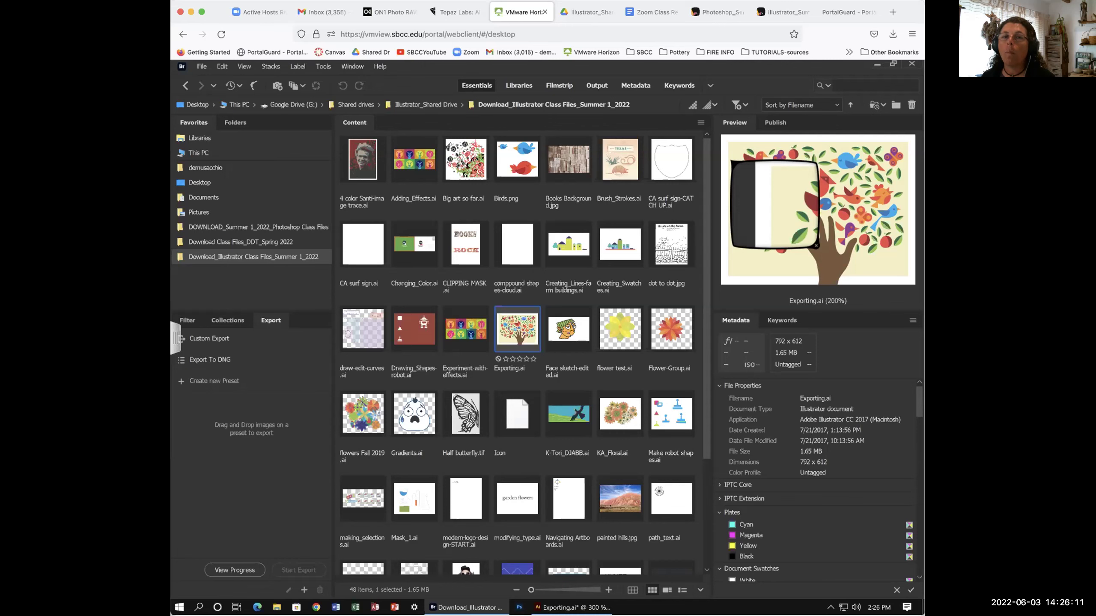
{"action": "left_click", "coordinate": [589, 608]}
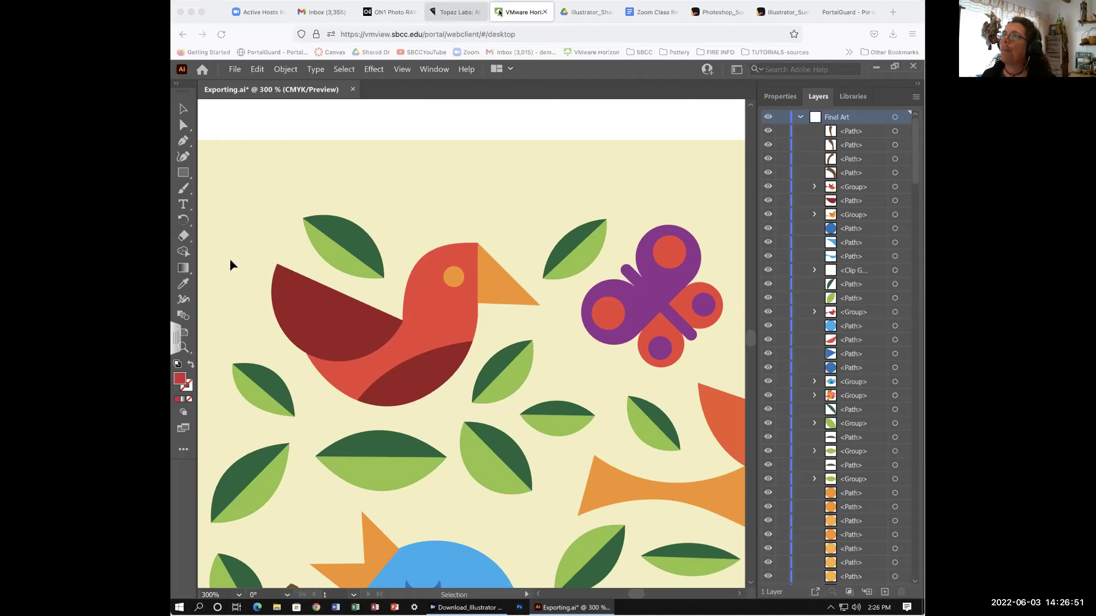
Download Exporting.ai from the Download_Illustrator Class Files_Summer 1_2022 folder of the Illustrator_Shared Drive in Google Drive
{"action": "left_click", "coordinate": [590, 12]}
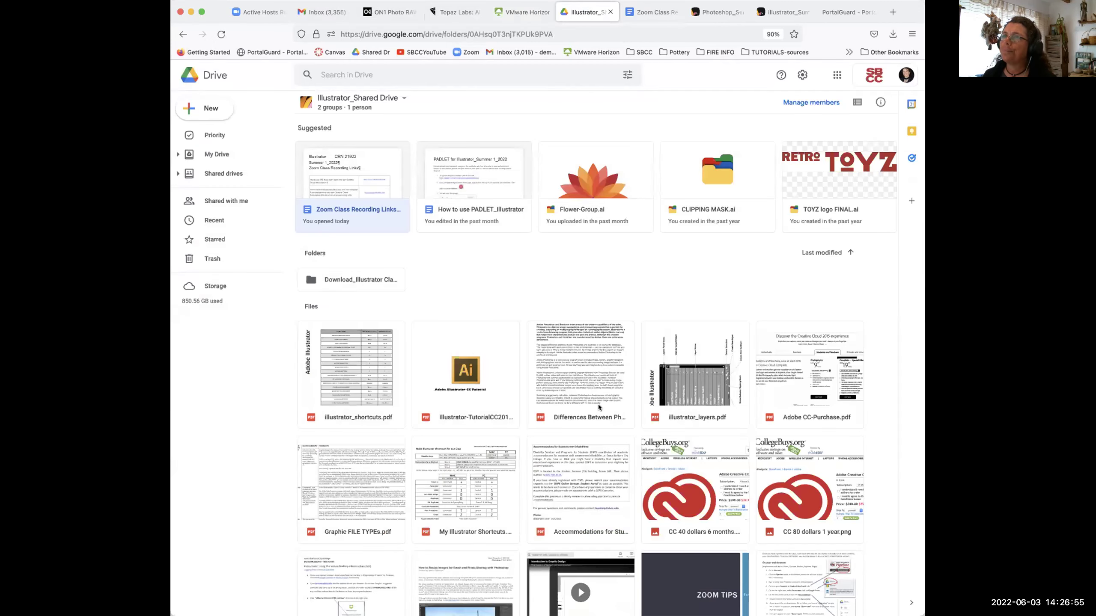
{"action": "scroll", "coordinate": [598, 407], "scroll_direction": "down", "scroll_amount": 2}
{"action": "scroll", "coordinate": [431, 367], "scroll_direction": "up", "scroll_amount": 5}
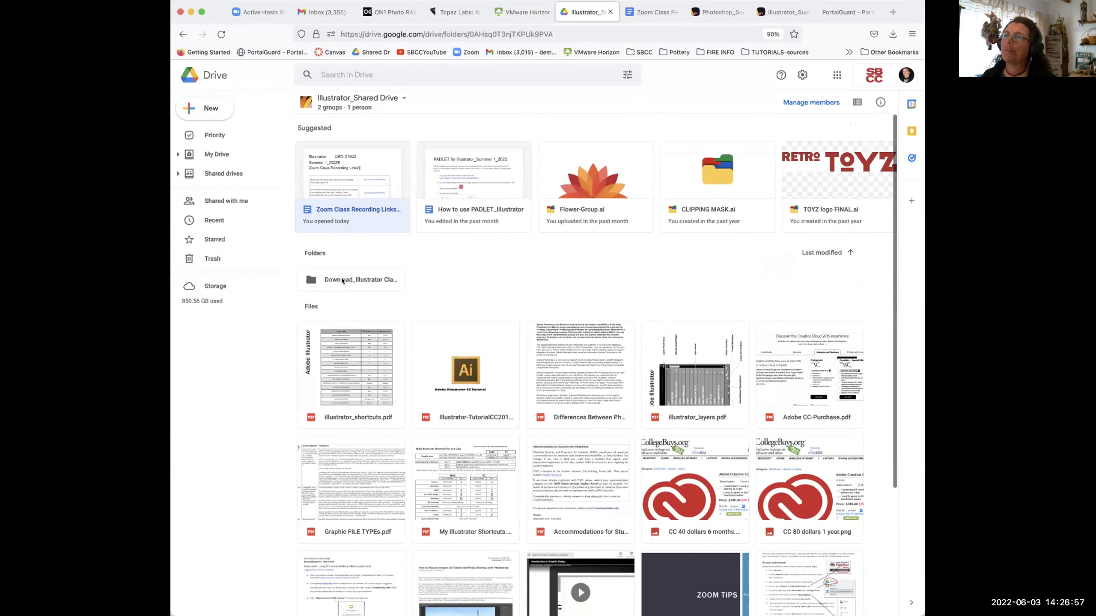
{"action": "double_click", "coordinate": [343, 280]}
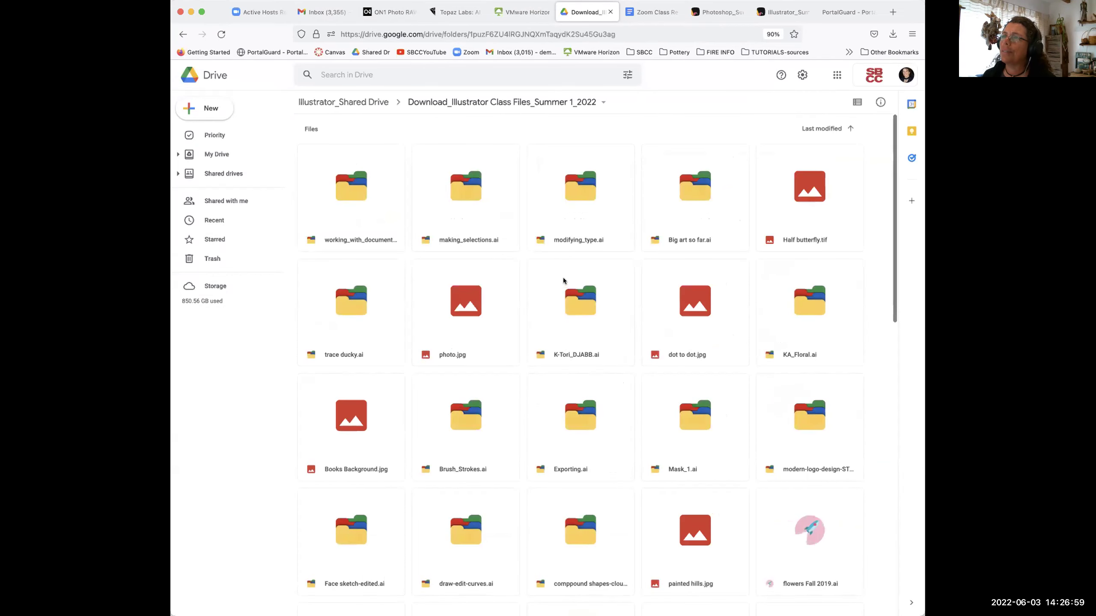
{"action": "right_click", "coordinate": [588, 439]}
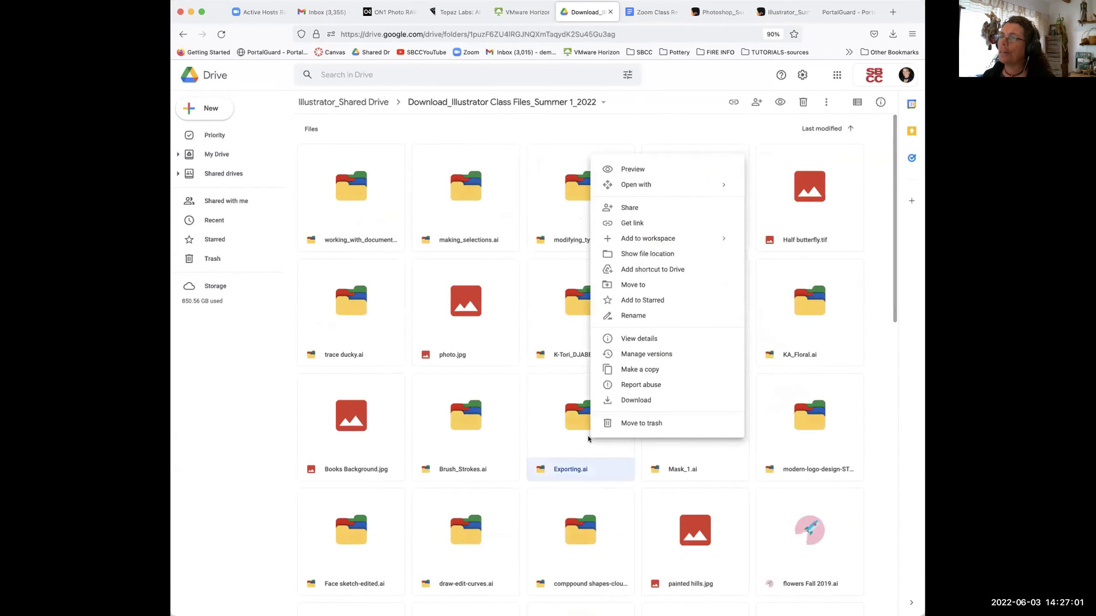
{"action": "left_click", "coordinate": [630, 400]}
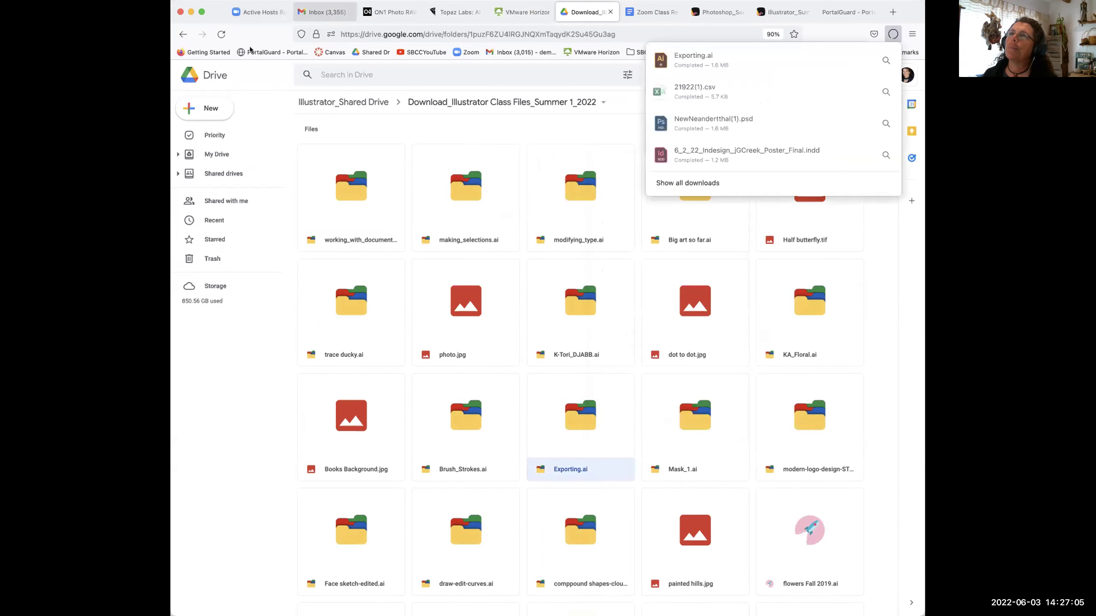
Start a new Gmail message, choose the student's suggested contact as recipient and enter the subject "ai"
{"action": "left_click", "coordinate": [325, 12]}
{"action": "left_click", "coordinate": [187, 110]}
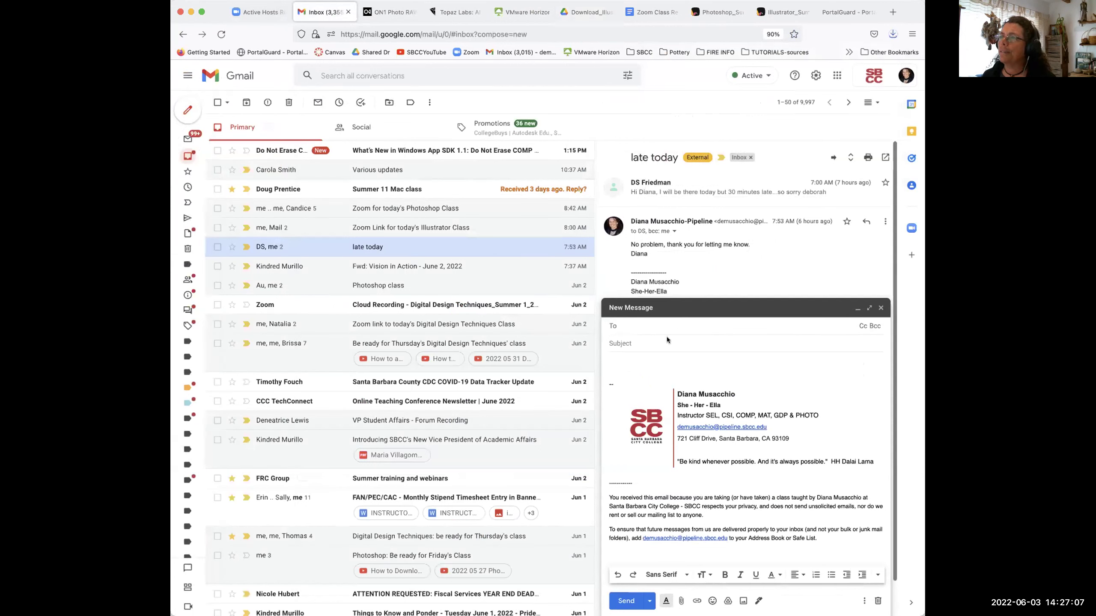
{"action": "type", "text": "lind"}
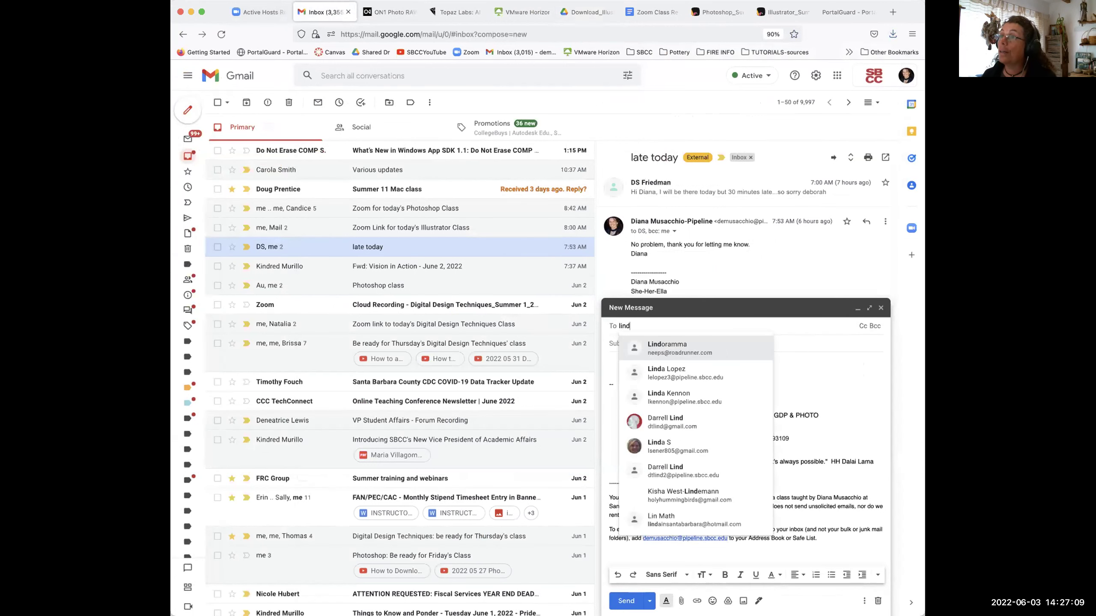
{"action": "type", "text": "a"}
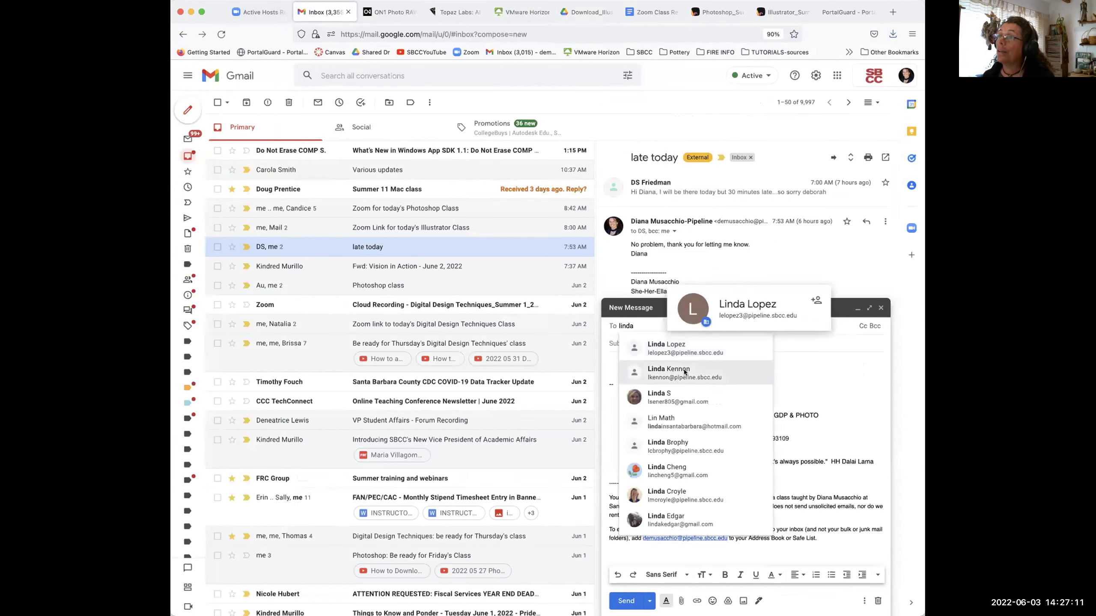
{"action": "left_click", "coordinate": [682, 371]}
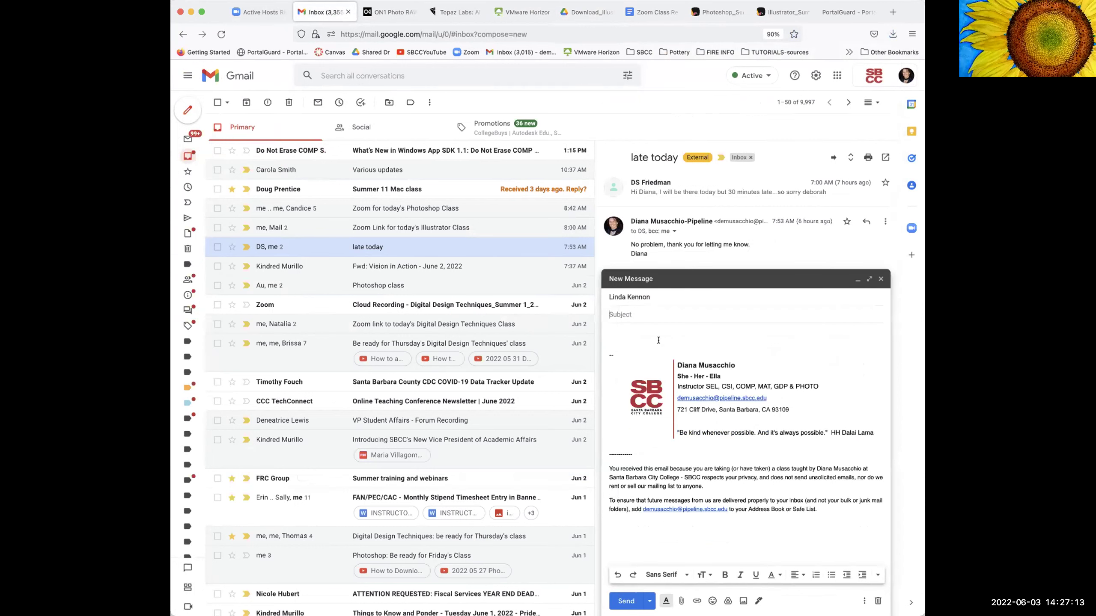
{"action": "type", "text": "ai"}
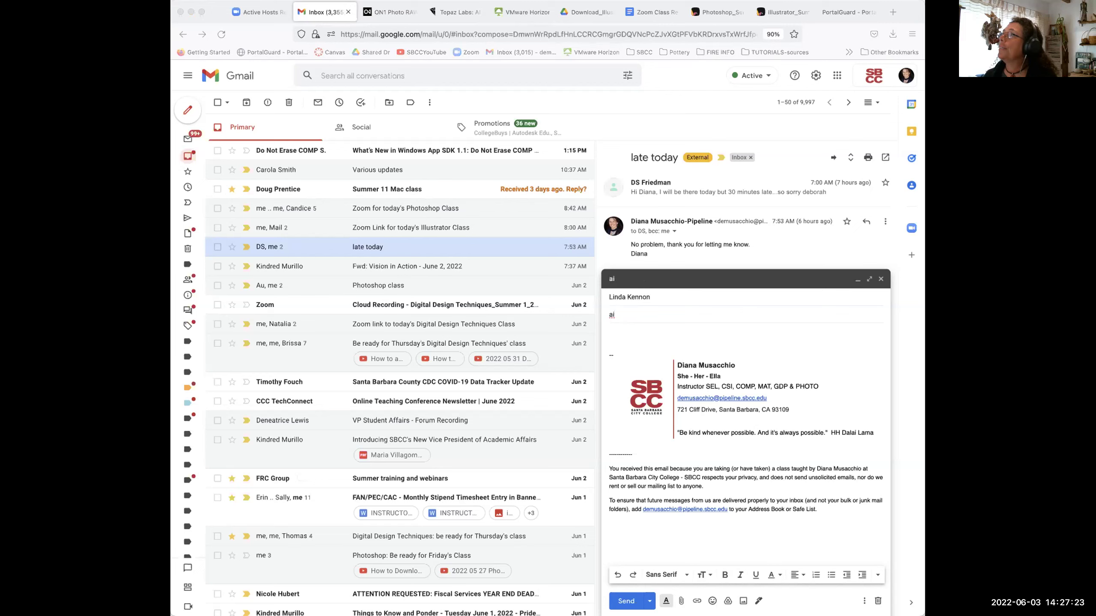
Attach the downloaded Exporting.ai file to the message and send it
{"action": "left_click_drag", "start_coordinate": [842, 293], "coordinate": [690, 344]}
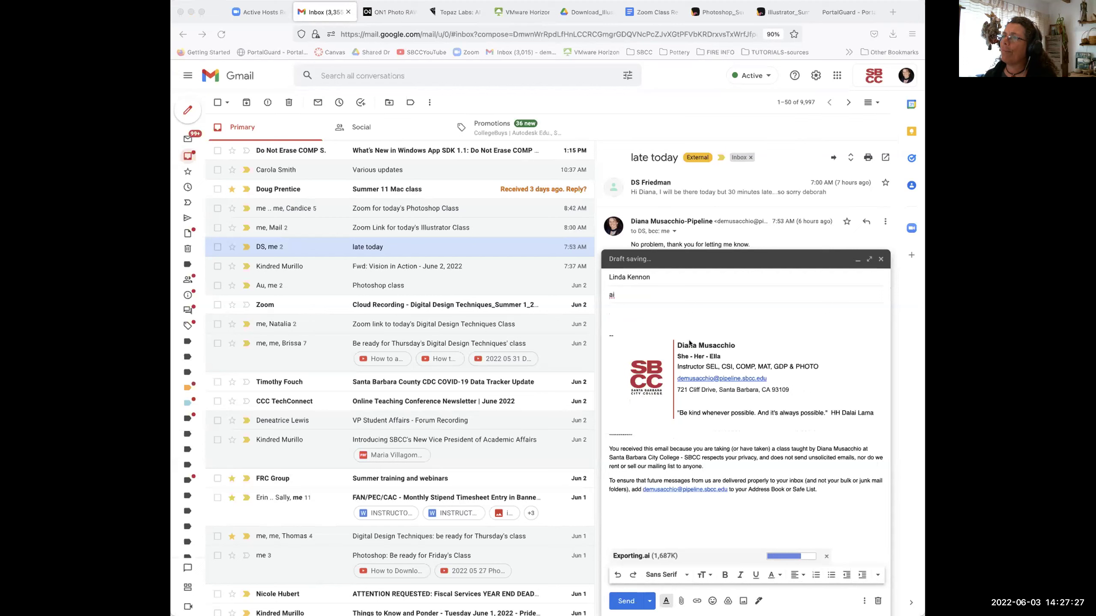
{"action": "left_click", "coordinate": [622, 599]}
{"action": "left_click", "coordinate": [625, 600]}
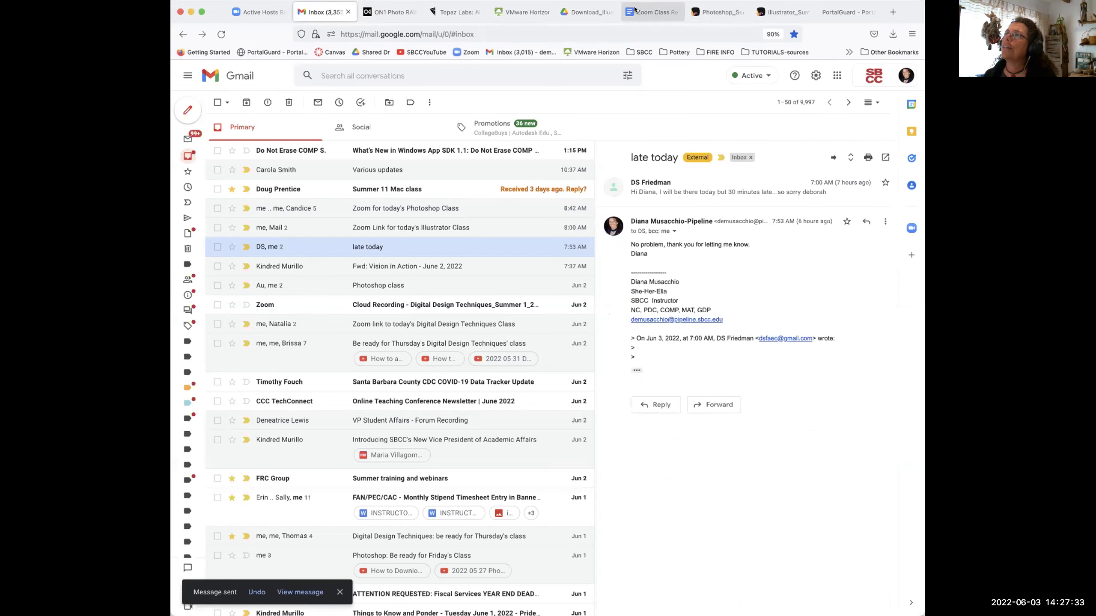
Return to Exporting.ai in the VMware Horizon session and select the bird's dark red wing
{"action": "left_click", "coordinate": [522, 12]}
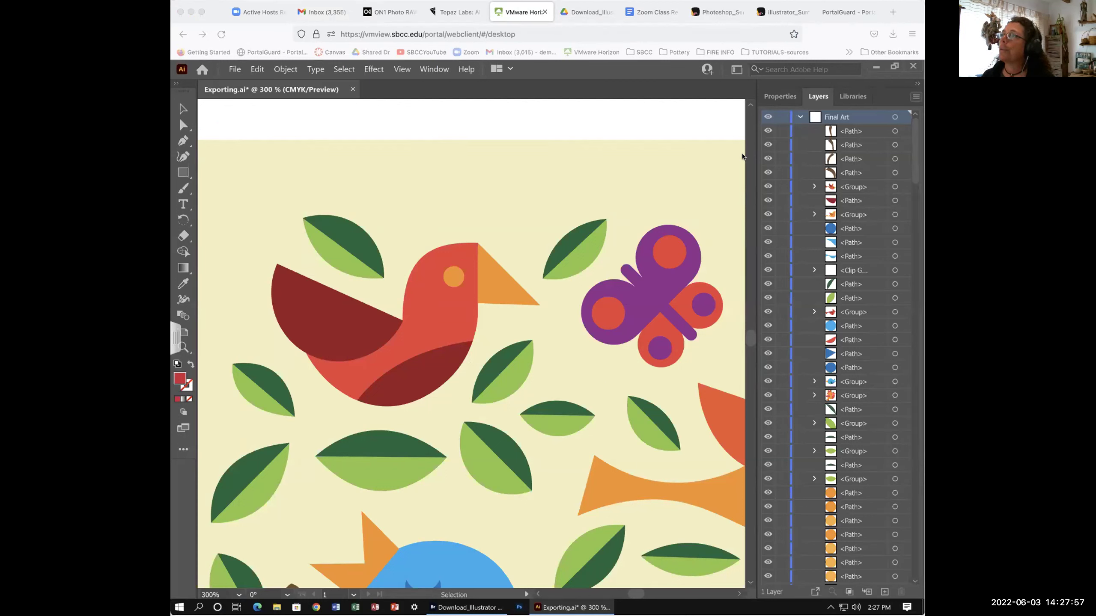
{"action": "left_click", "coordinate": [309, 297]}
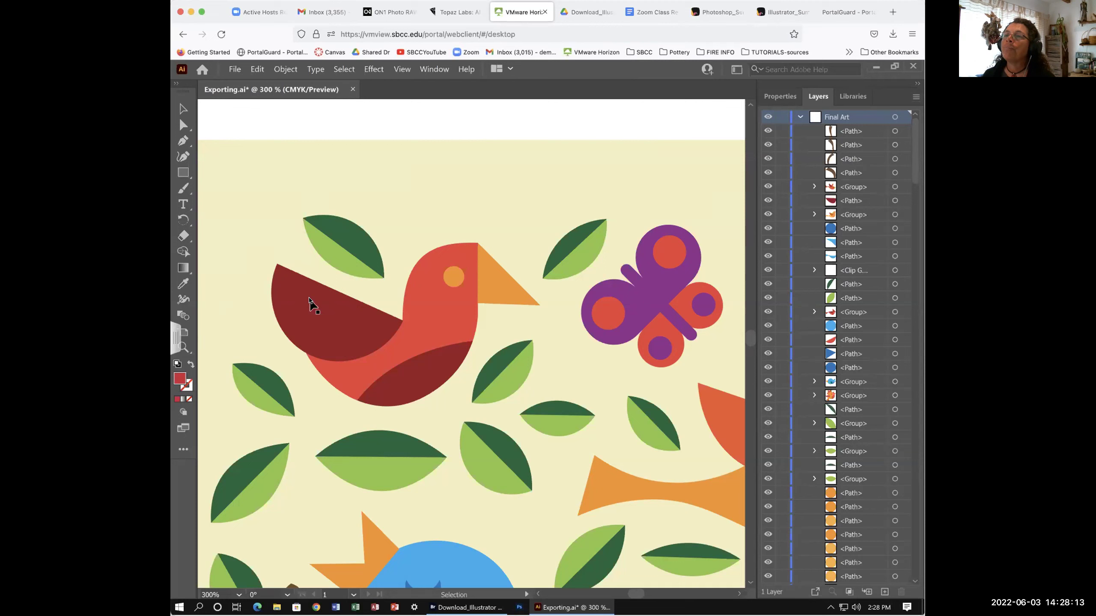
{"action": "left_click", "coordinate": [309, 300]}
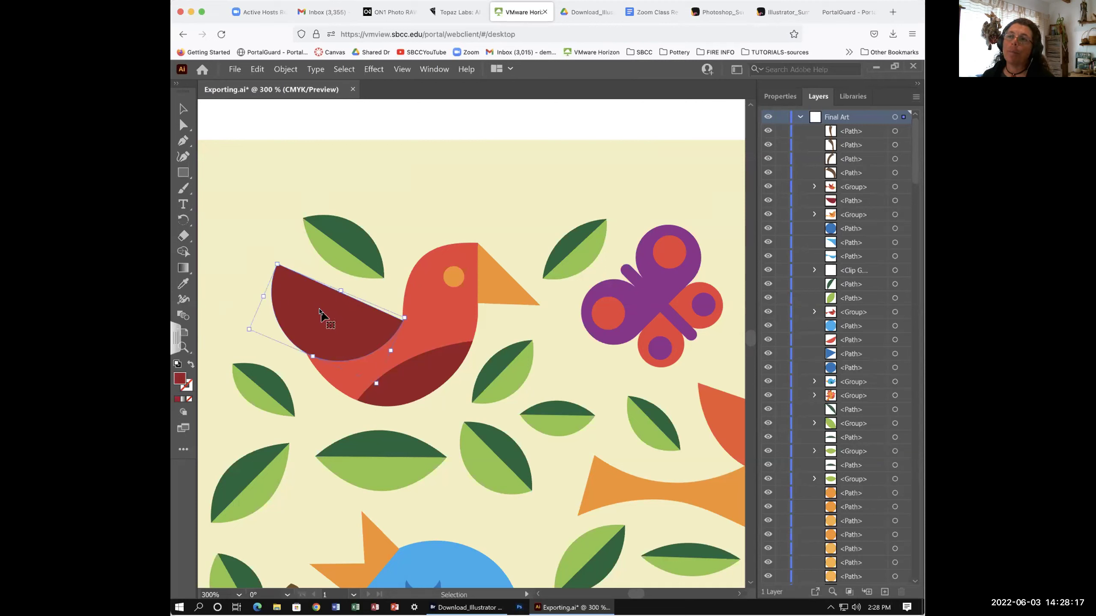
Move the dark red wing up and left off the bird's body with the Selection tool, and undo the move
{"action": "left_click_drag", "start_coordinate": [319, 309], "coordinate": [267, 273]}
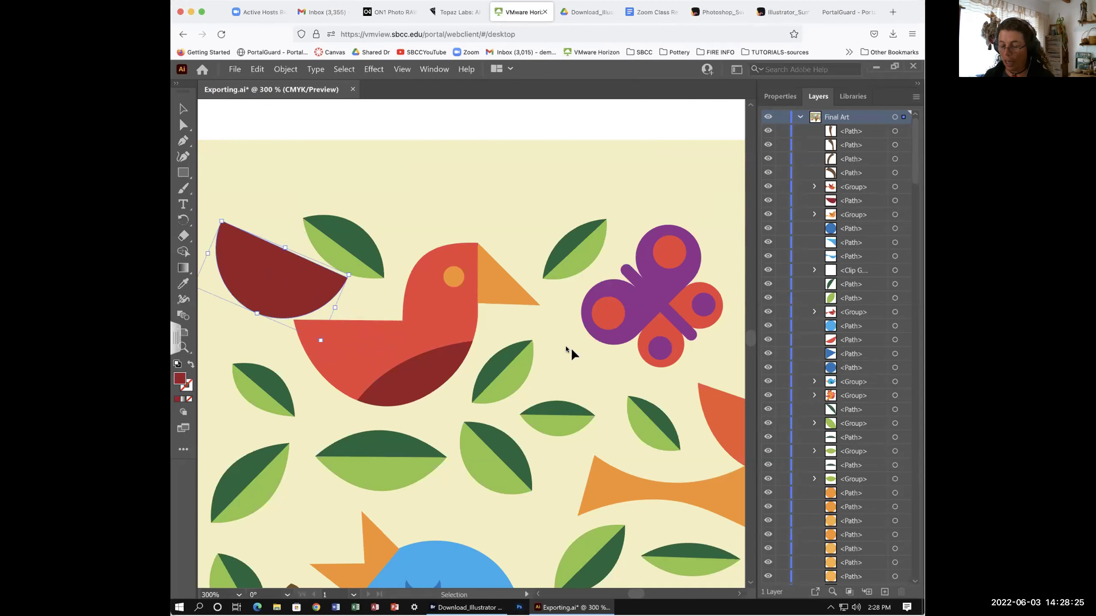
{"action": "scroll", "coordinate": [567, 348], "scroll_direction": "down", "scroll_amount": 1}
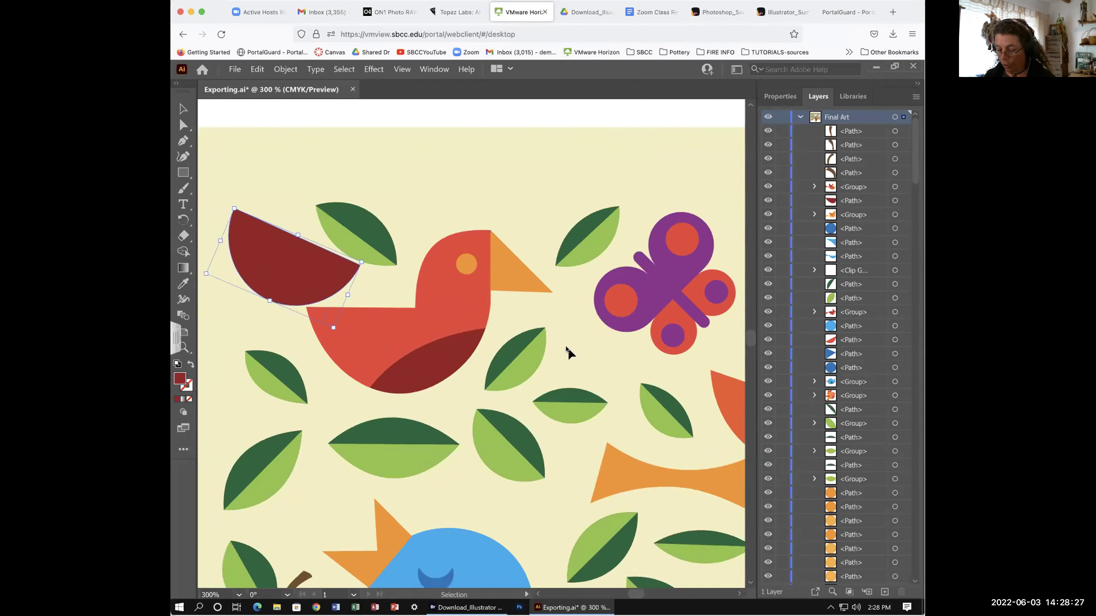
{"action": "key", "text": "a"}
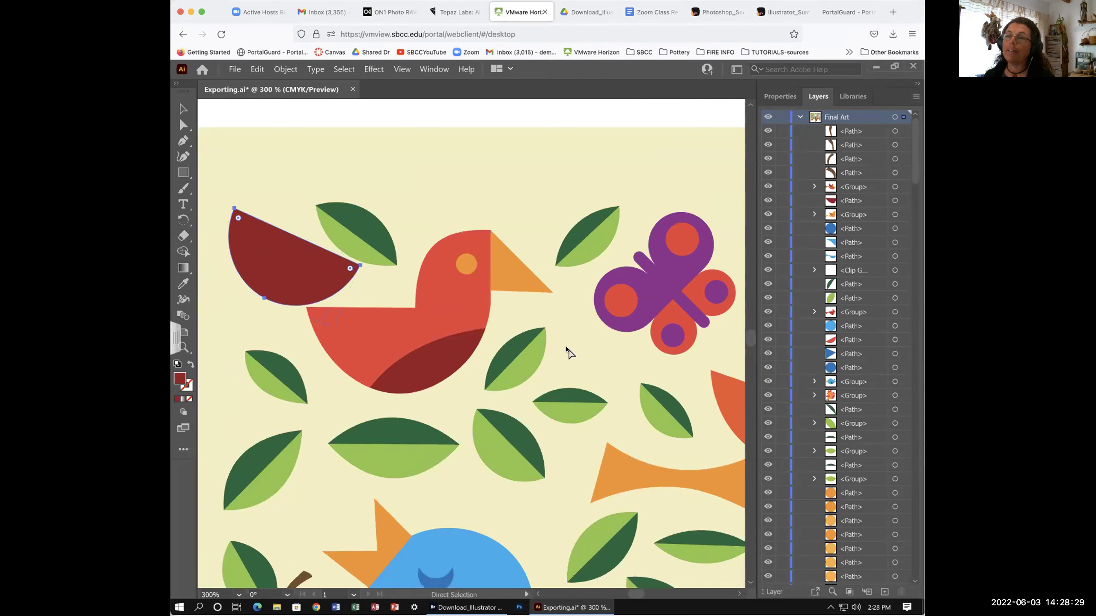
{"action": "key", "text": "ctrl+z"}
{"action": "key", "text": "v"}
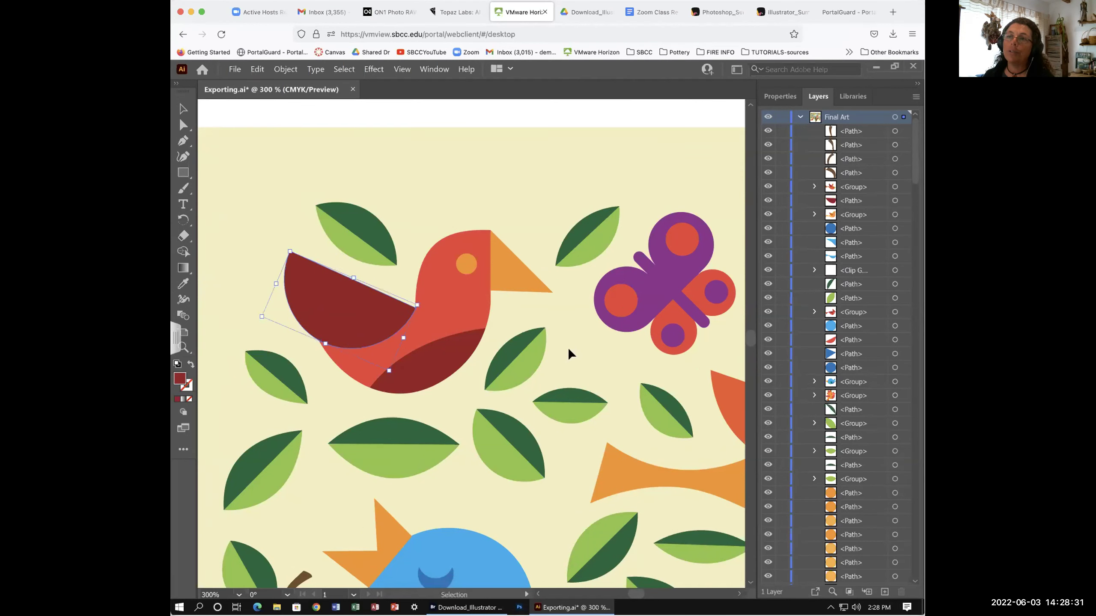
Move the selected wing around the area above the bird and undo the moves, restoring the Selection tool
{"action": "left_click_drag", "start_coordinate": [374, 318], "coordinate": [495, 184]}
{"action": "key", "text": "a"}
{"action": "key", "text": "ctrl+z"}
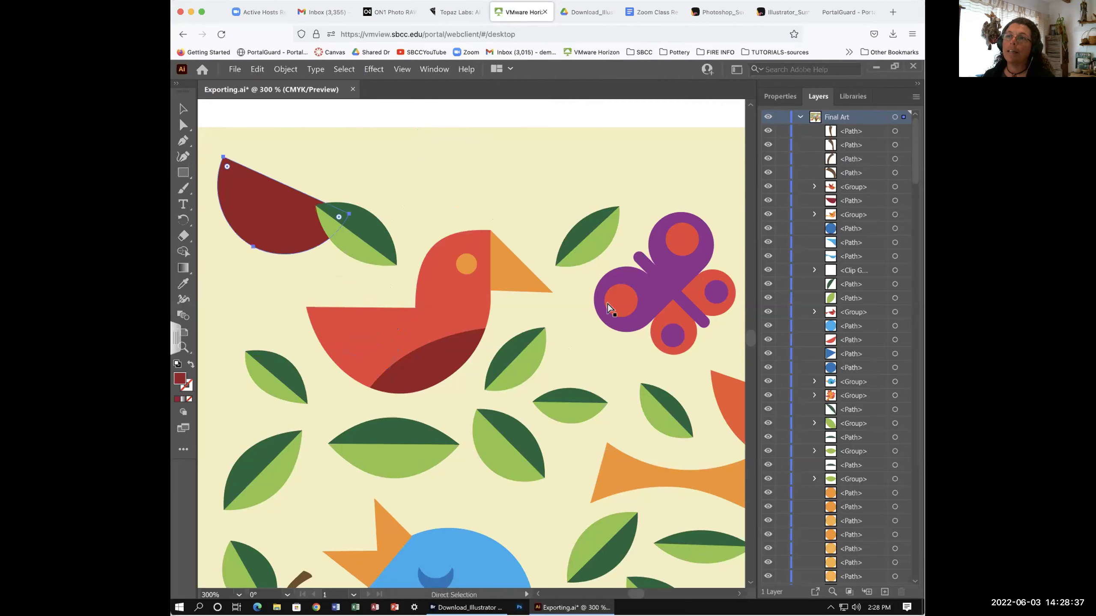
{"action": "key", "text": "ctrl+z"}
{"action": "key", "text": "v"}
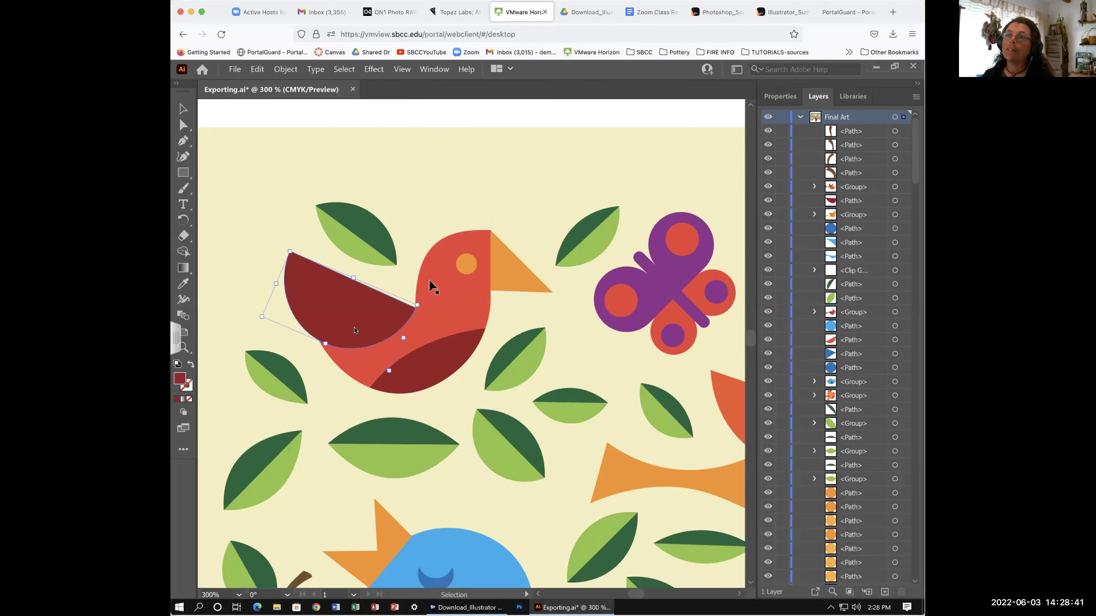
Move the wing over the bird's head and down below the butterfly, and undo these moves until it is back on the body
{"action": "left_click_drag", "start_coordinate": [349, 315], "coordinate": [427, 186]}
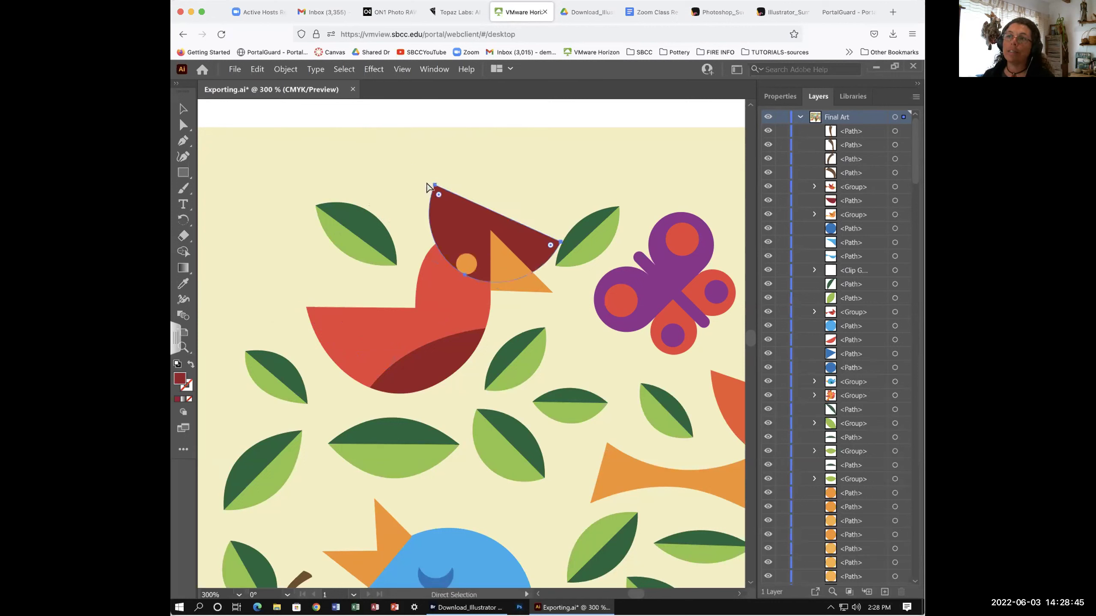
{"action": "key", "text": "ctrl+z"}
{"action": "key", "text": "ctrl+z"}
{"action": "left_click_drag", "start_coordinate": [447, 311], "coordinate": [574, 369]}
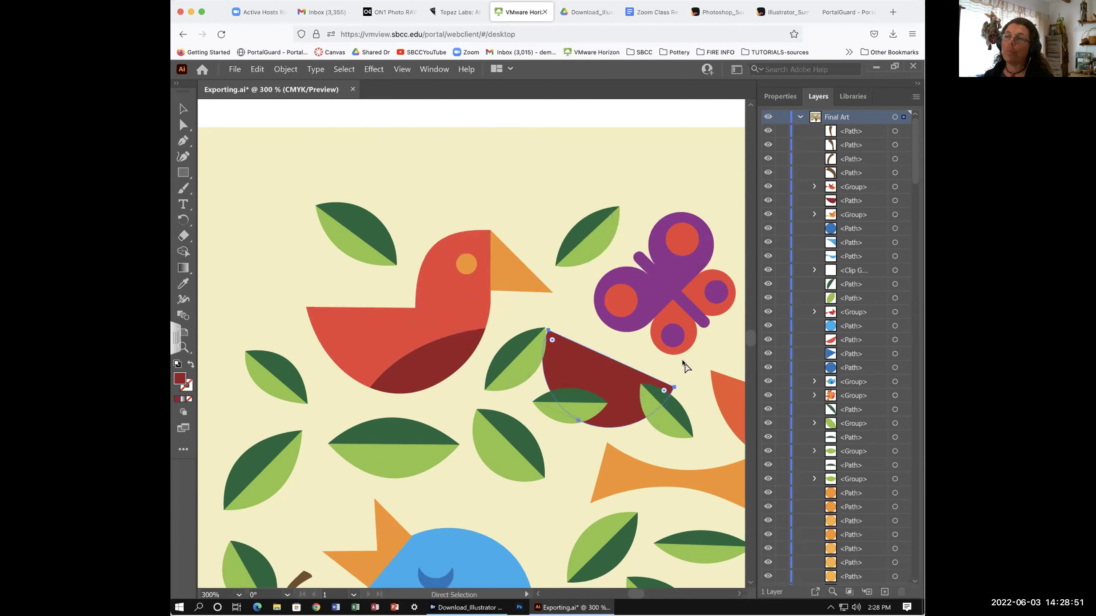
{"action": "key", "text": "ctrl+z"}
{"action": "key", "text": "ctrl+z"}
{"action": "key", "text": "ctrl+z"}
{"action": "key", "text": "ctrl+z"}
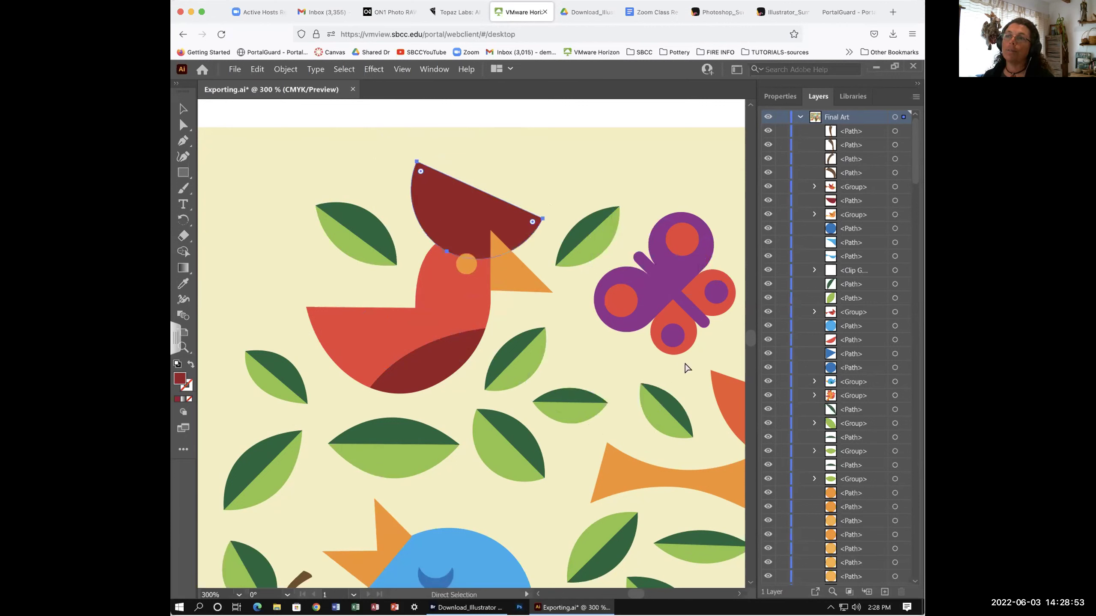
{"action": "key", "text": "v"}
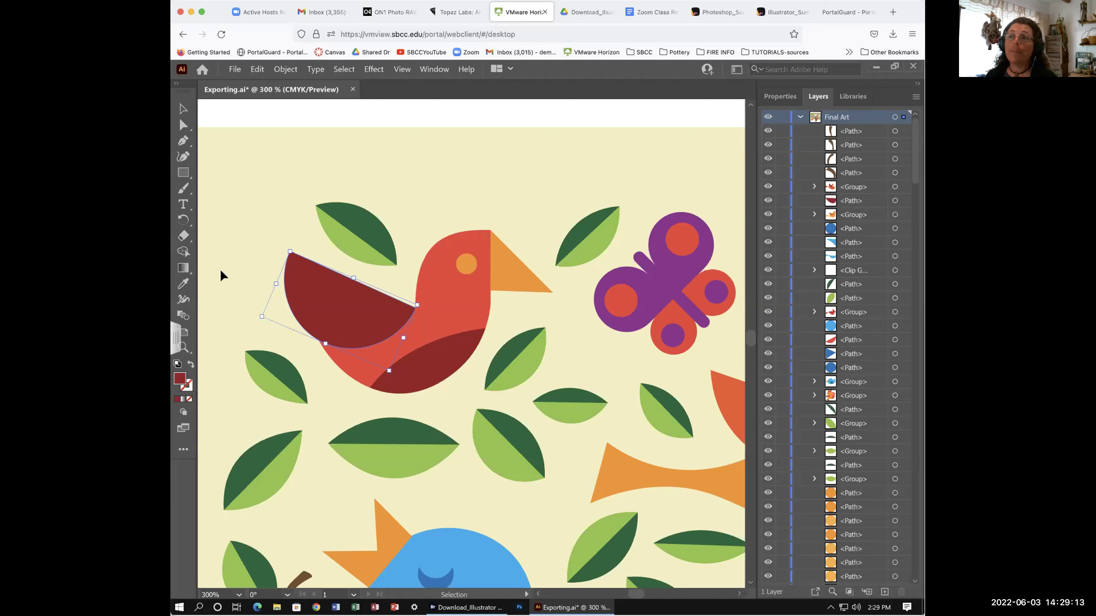
Stretch the wing upward from the middle handle of its straight edge, and undo the distortion
{"action": "left_click_drag", "start_coordinate": [353, 279], "coordinate": [565, 203]}
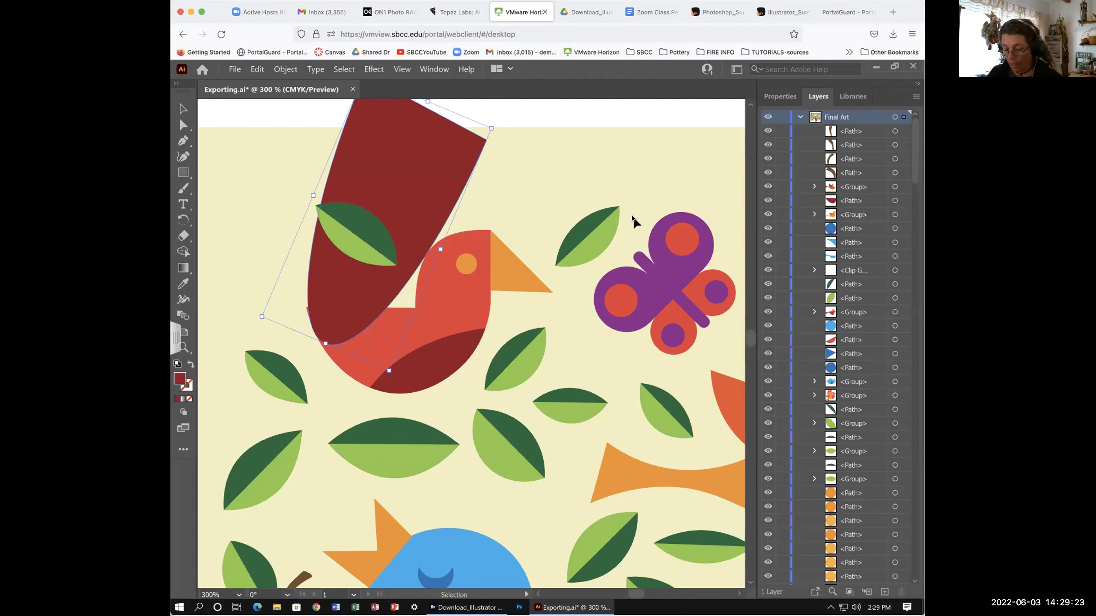
{"action": "key", "text": "ctrl+z"}
{"action": "key", "text": "a"}
{"action": "key", "text": "v"}
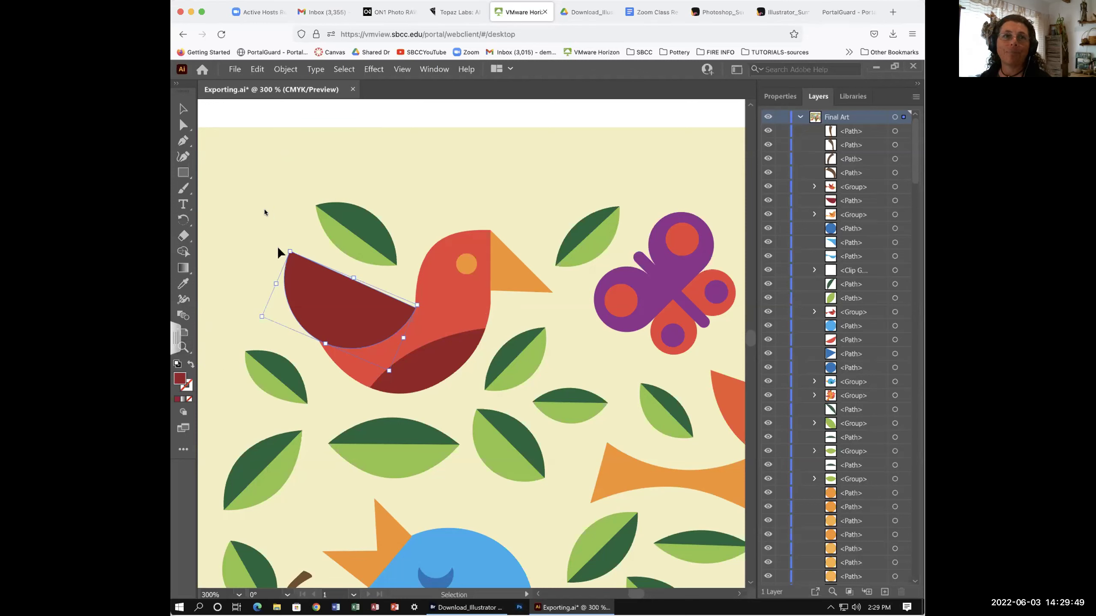
Deselect the wing, move only the light green half of the leaf above it up and left, and undo the move
{"action": "left_click", "coordinate": [248, 253]}
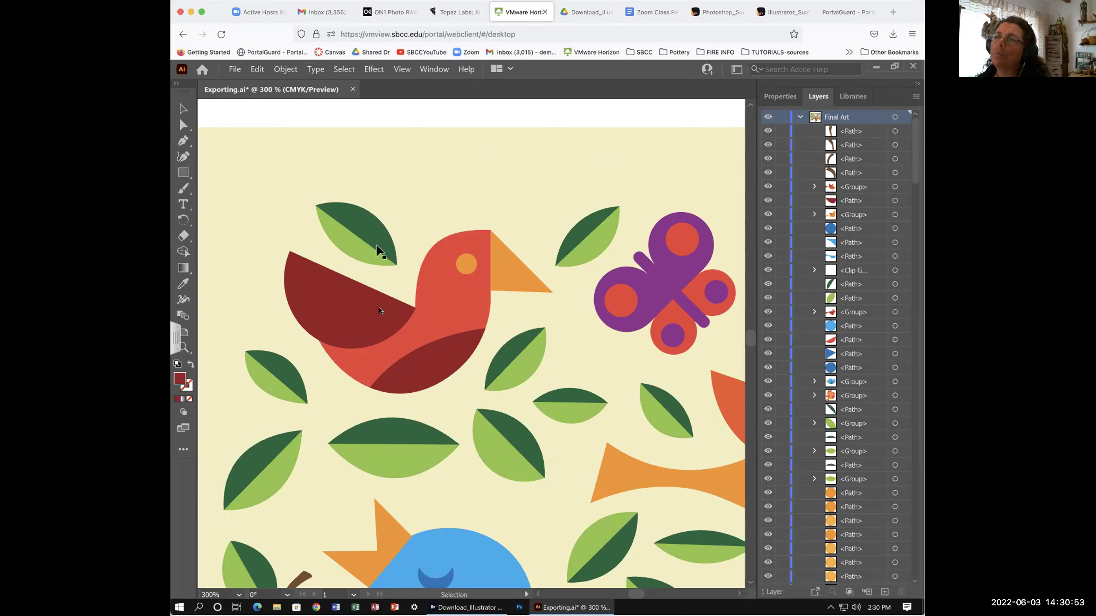
{"action": "left_click", "coordinate": [346, 240]}
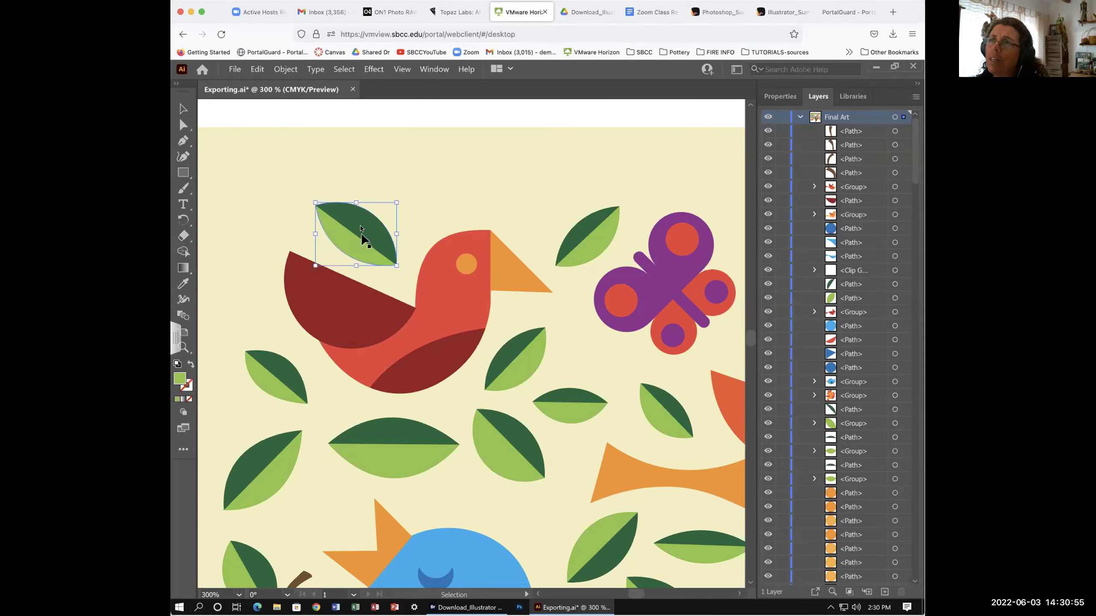
{"action": "left_click_drag", "start_coordinate": [344, 241], "coordinate": [281, 203]}
{"action": "key", "text": "a"}
{"action": "key", "text": "ctrl+z"}
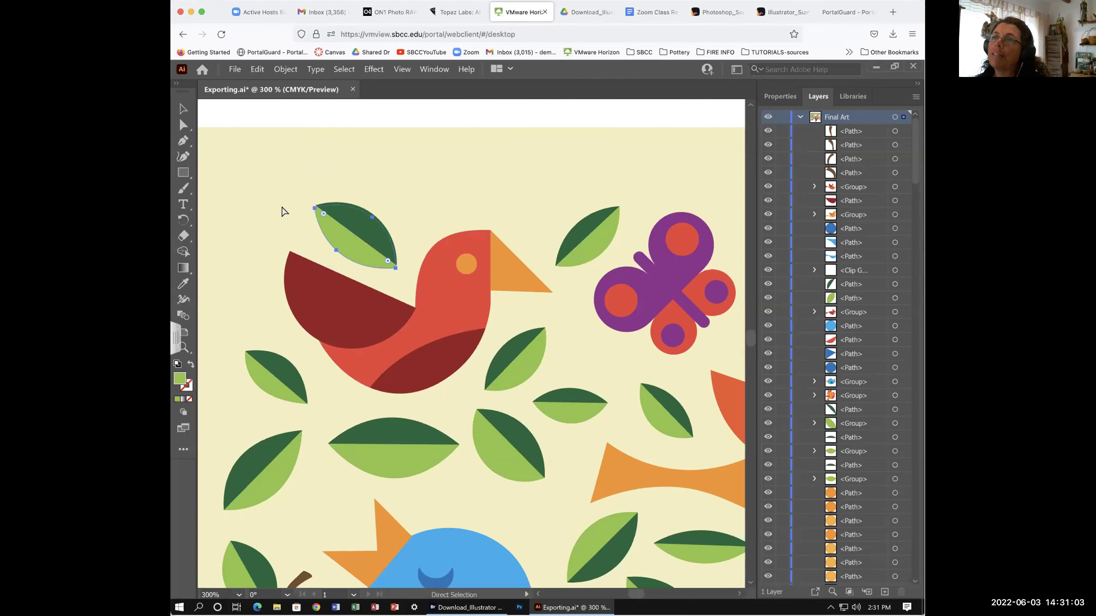
{"action": "key", "text": "v"}
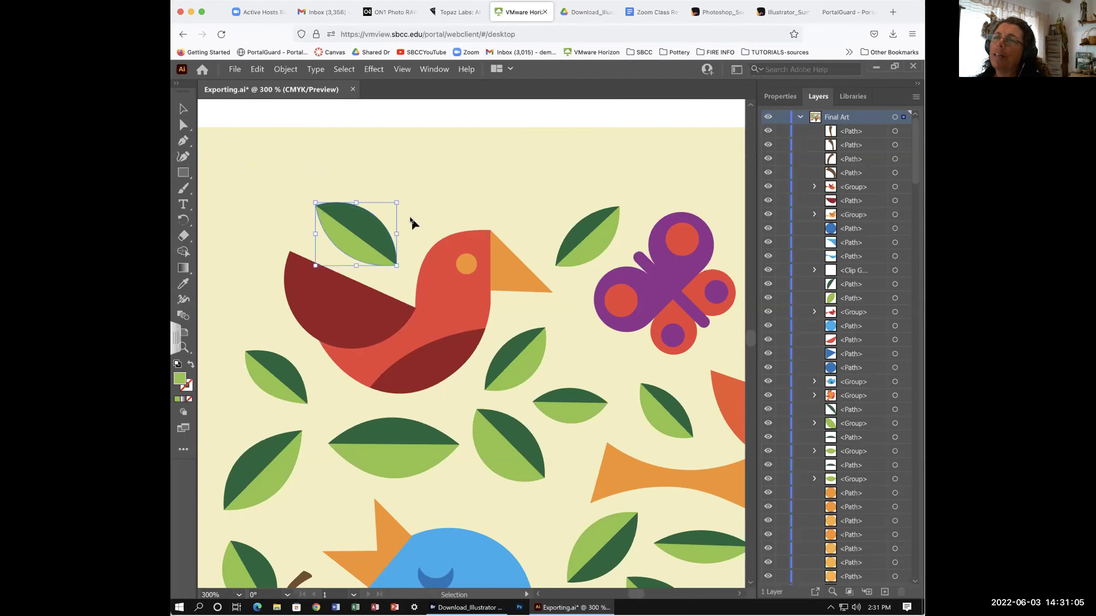
Move only the dark green half of the leaf above the wing to above the bird's head, undo the move and deselect
{"action": "left_click", "coordinate": [410, 219]}
{"action": "left_click", "coordinate": [362, 226]}
{"action": "left_click_drag", "start_coordinate": [366, 227], "coordinate": [432, 190]}
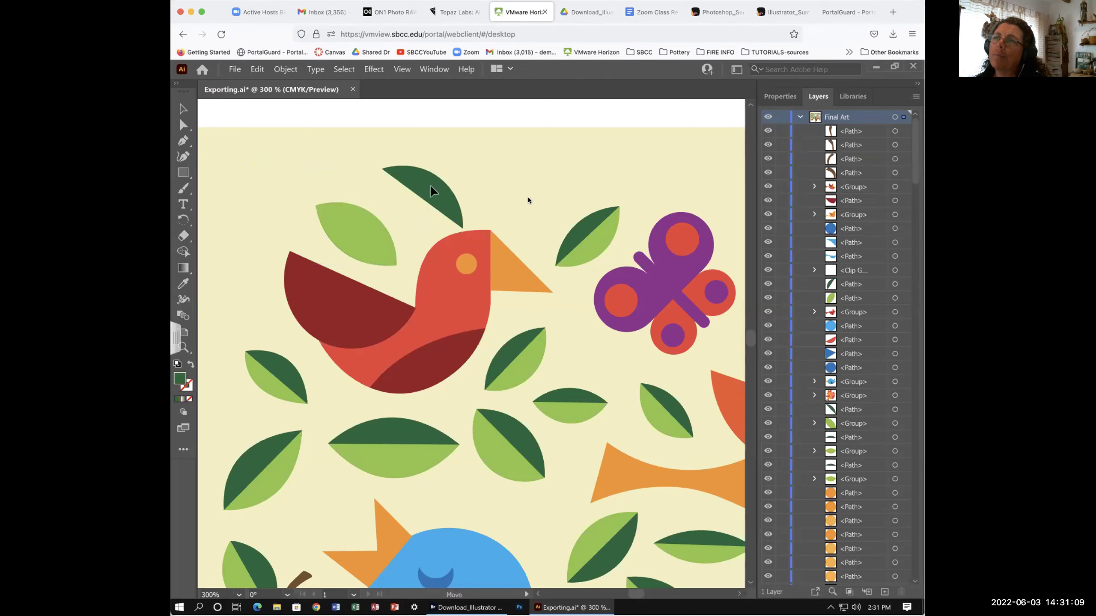
{"action": "key", "text": "a"}
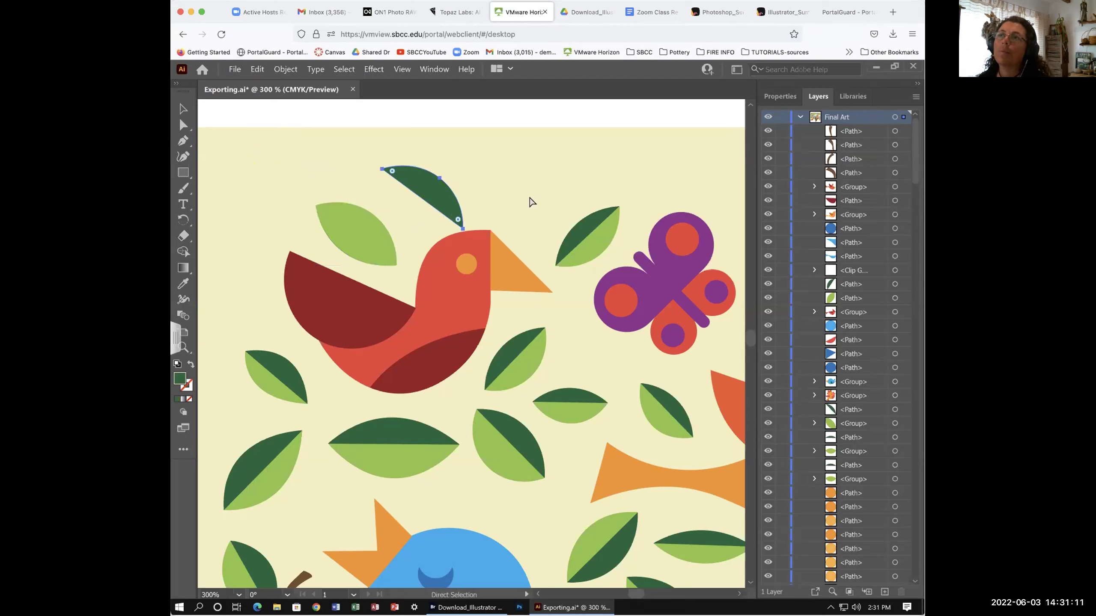
{"action": "key", "text": "ctrl+z"}
{"action": "key", "text": "v"}
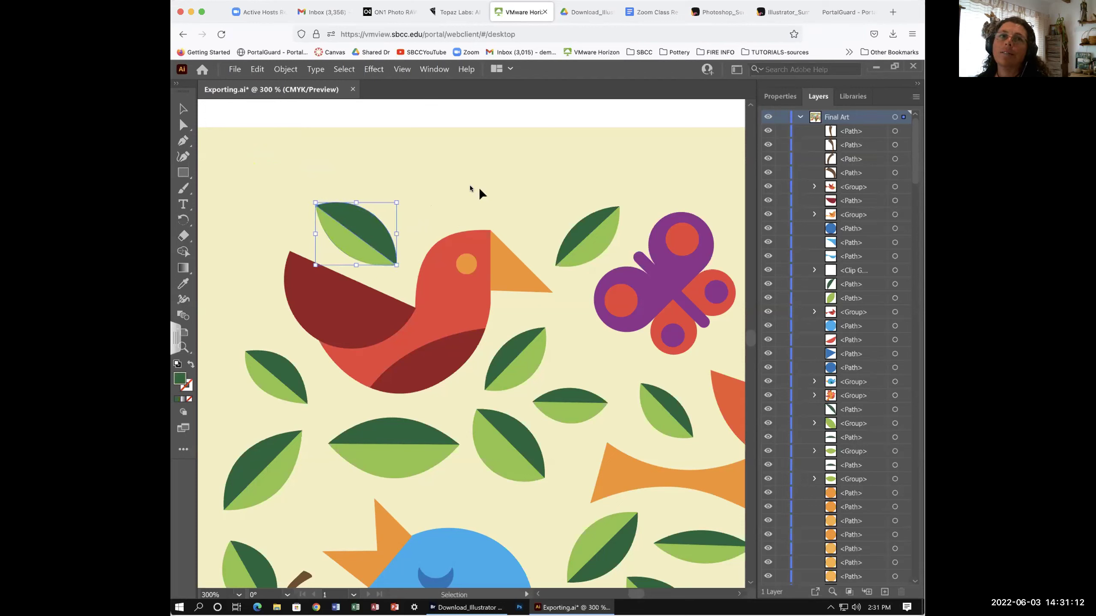
{"action": "left_click", "coordinate": [436, 179]}
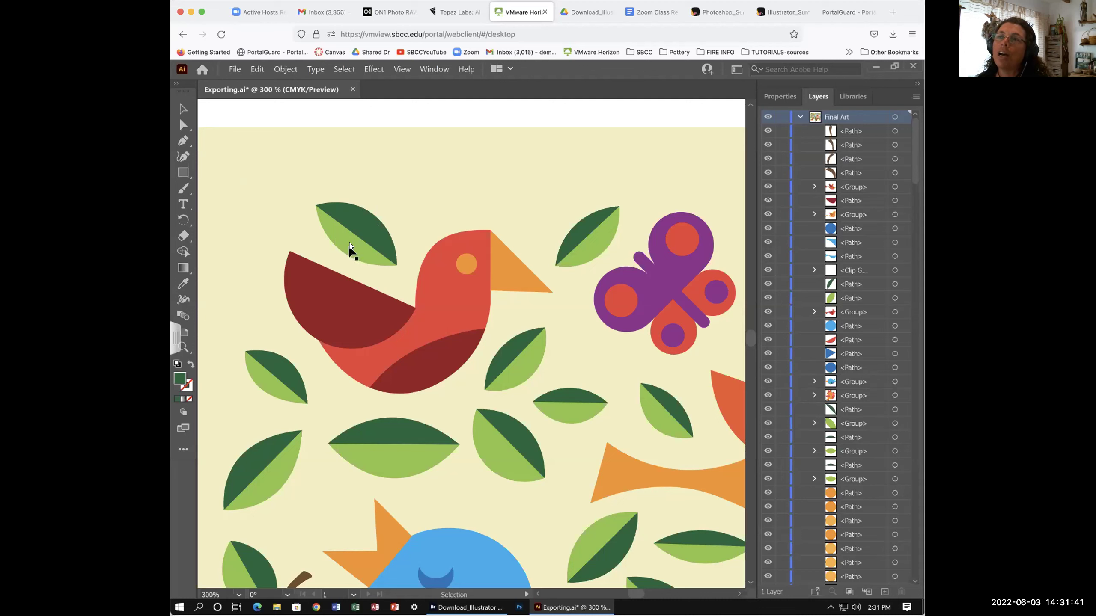
Select the leaf's dark green half, add its light green half to the selection, and clear the selection
{"action": "left_click", "coordinate": [345, 212]}
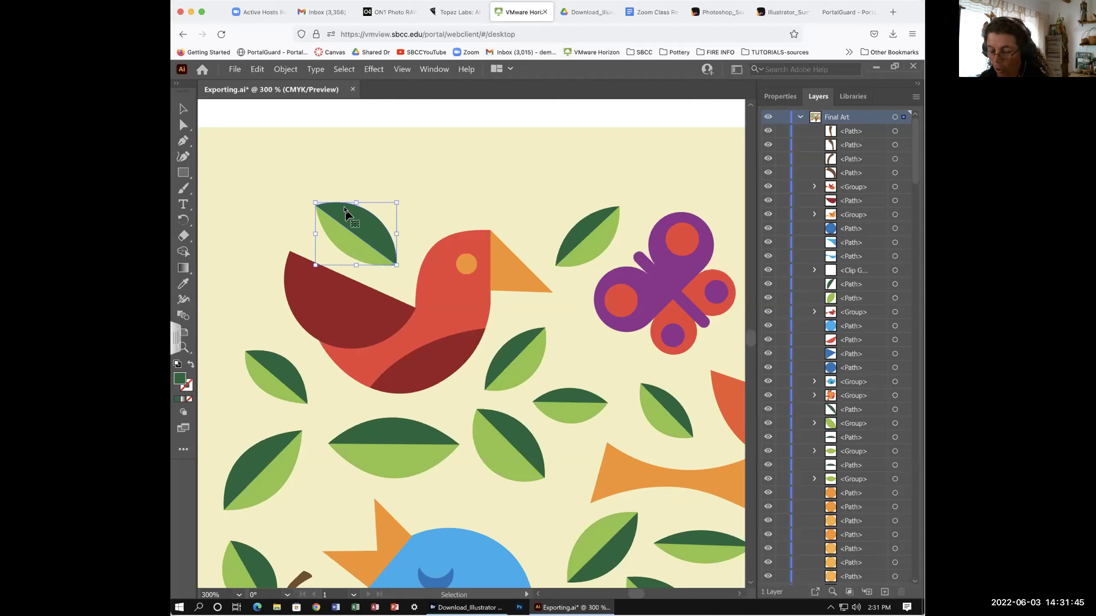
{"action": "left_click", "coordinate": [329, 232], "text": "shift"}
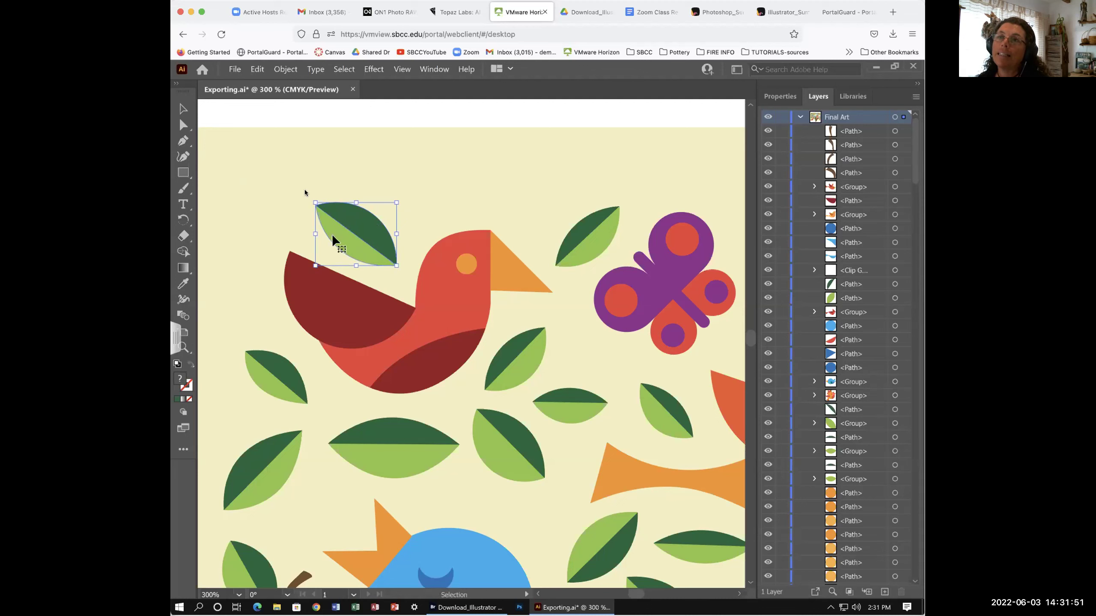
{"action": "left_click", "coordinate": [282, 168]}
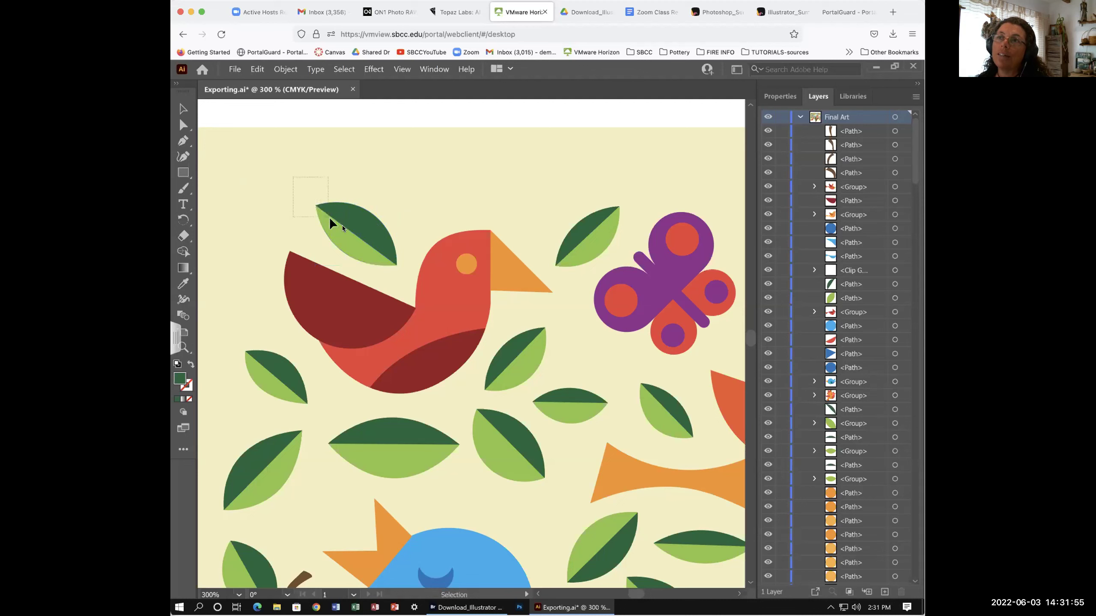
Select both halves of the leaf above the wing with a selection marquee crossing its upper-left tip
{"action": "left_click_drag", "start_coordinate": [355, 233], "coordinate": [357, 231]}
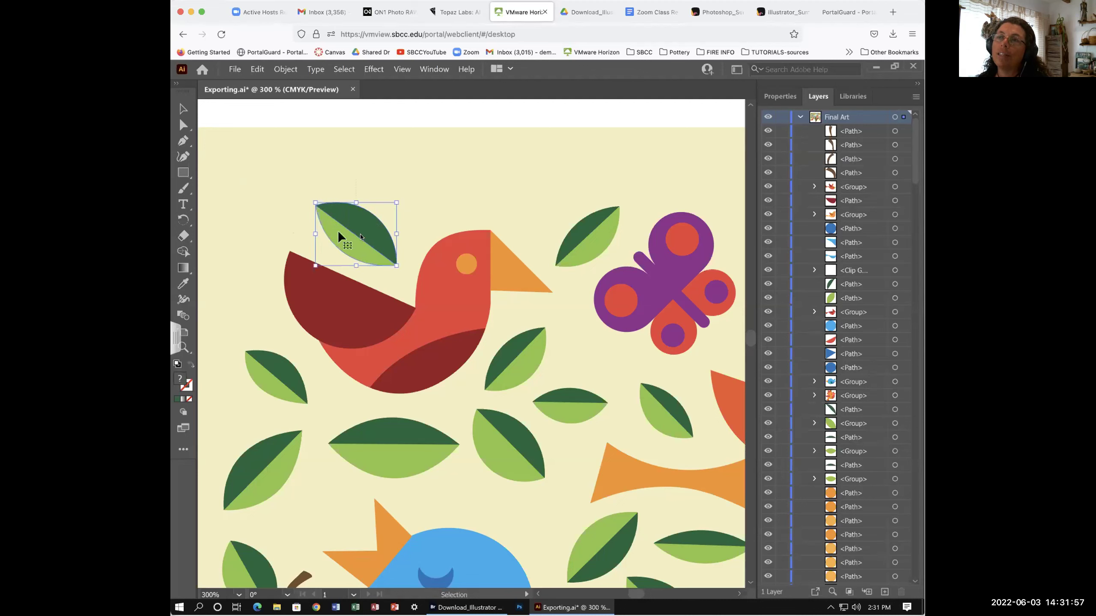
{"action": "left_click", "coordinate": [299, 185]}
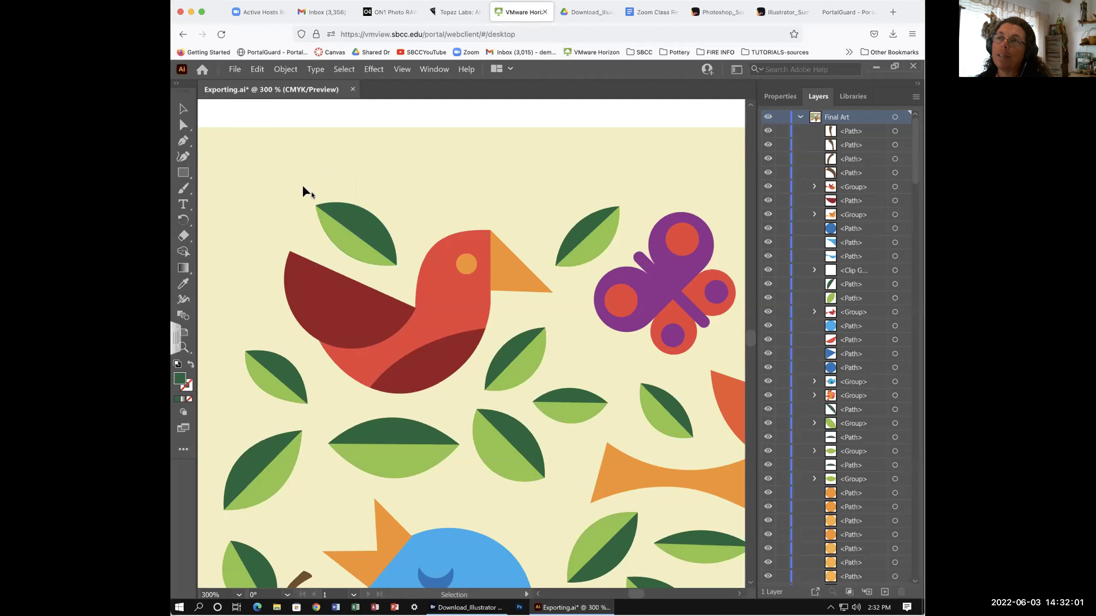
{"action": "left_click_drag", "start_coordinate": [301, 185], "coordinate": [343, 225]}
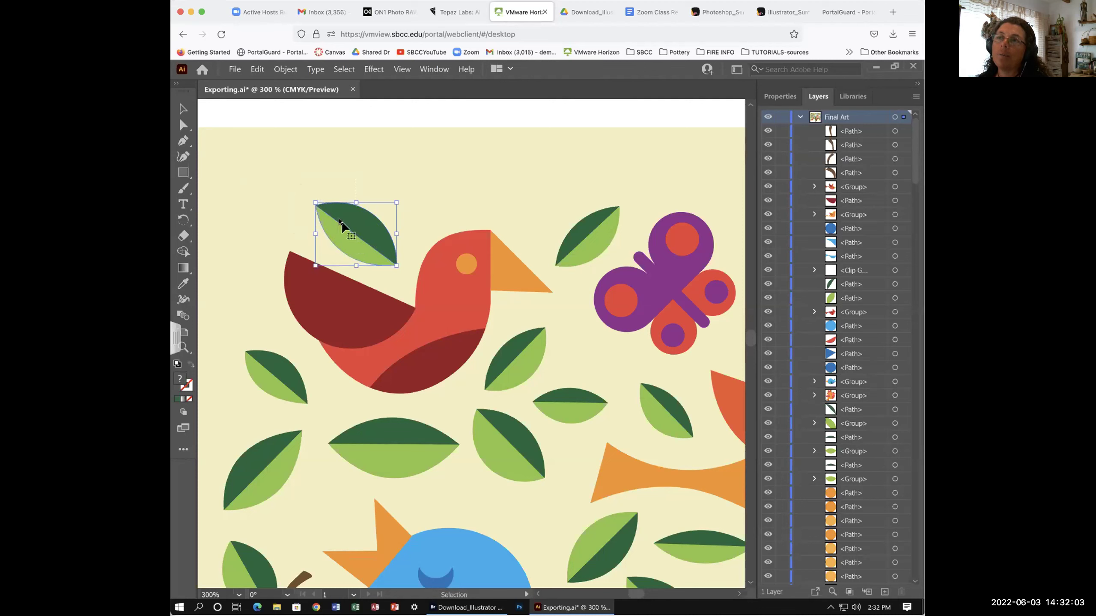
Group the dark and light green halves of the leaf above the wing, and move the grouped leaf slightly up and left
{"action": "left_click", "coordinate": [354, 215]}
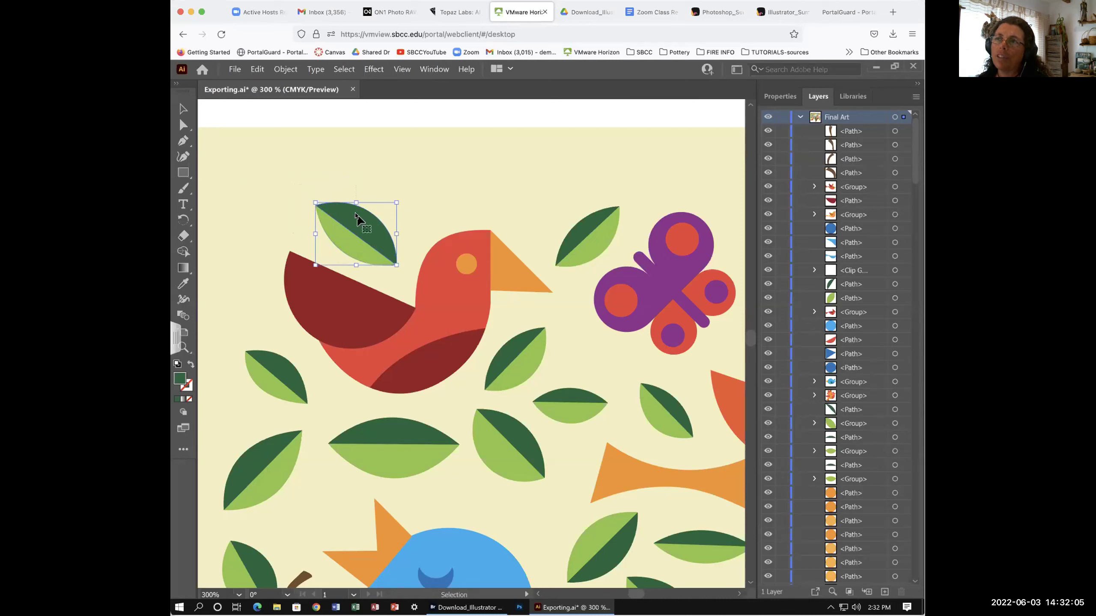
{"action": "left_click", "coordinate": [342, 240], "text": "shift"}
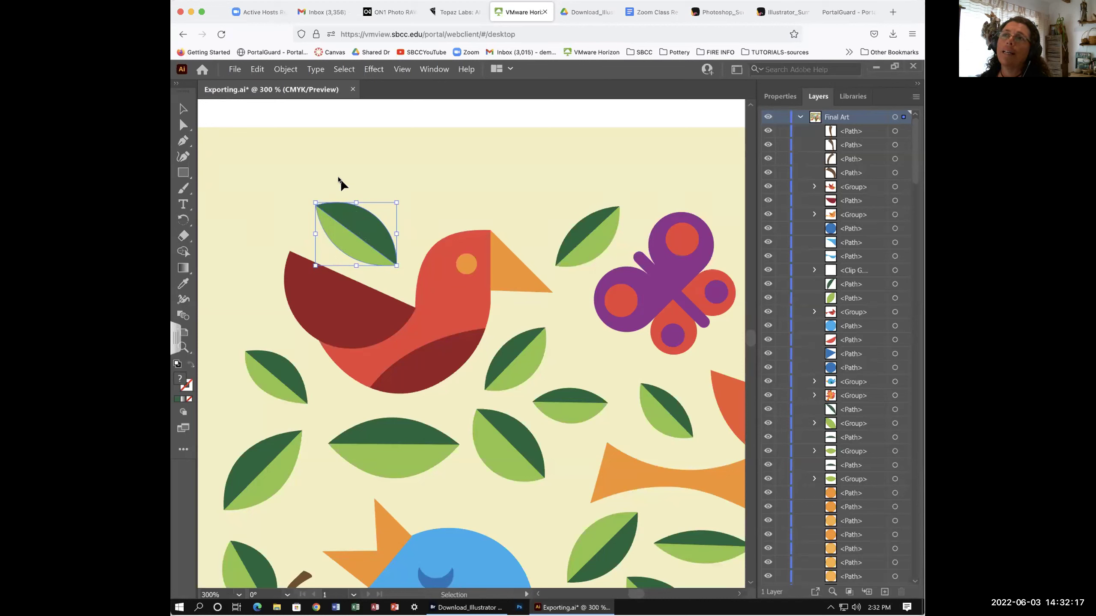
{"action": "left_click", "coordinate": [285, 68]}
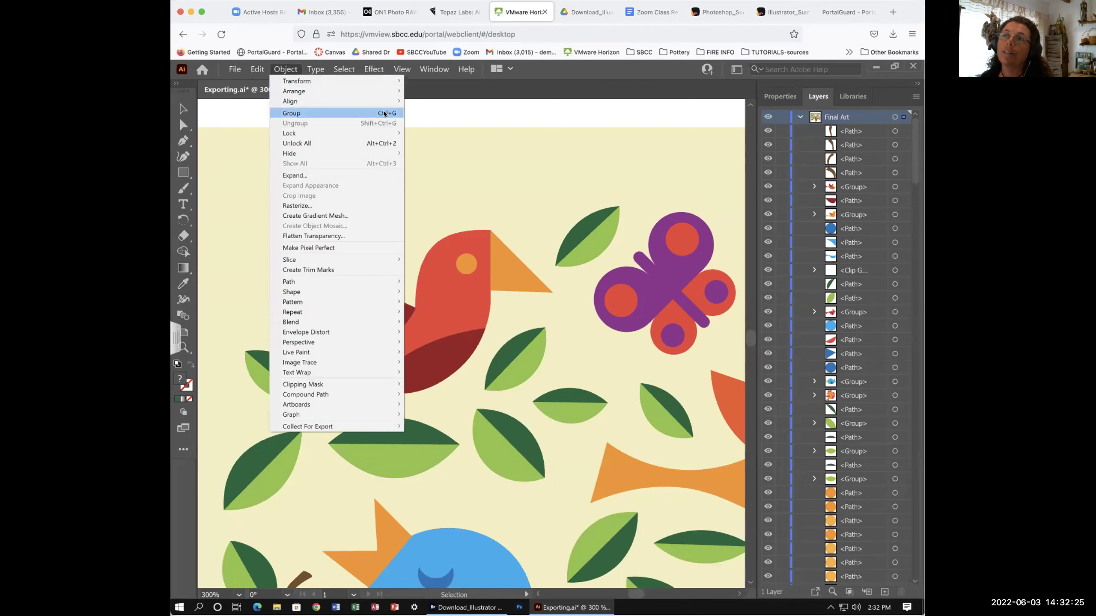
{"action": "left_click", "coordinate": [287, 112]}
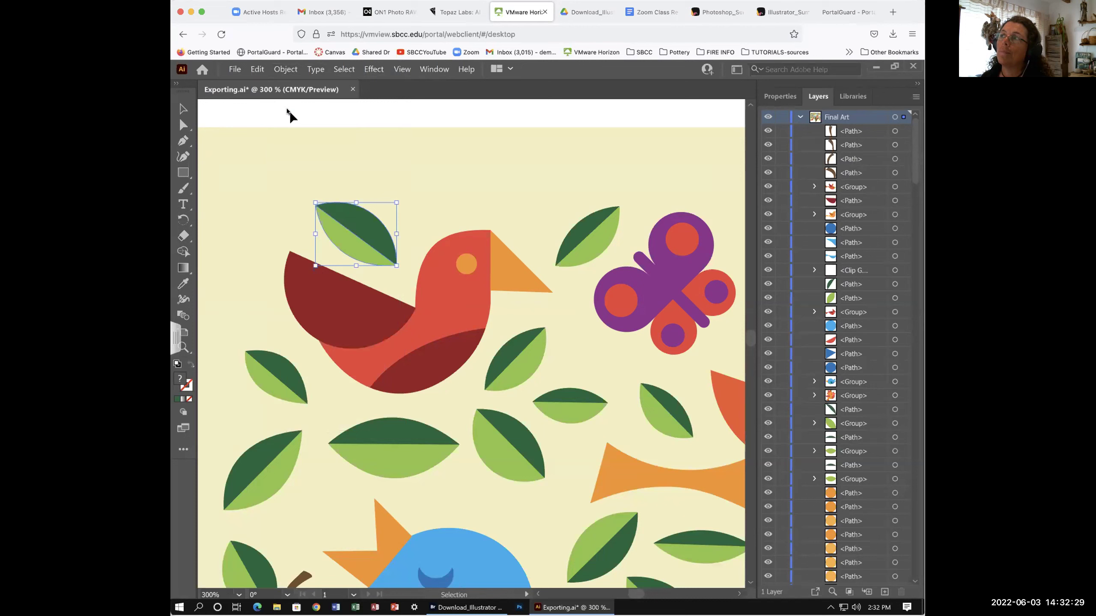
{"action": "left_click", "coordinate": [424, 178]}
{"action": "left_click_drag", "start_coordinate": [362, 221], "coordinate": [331, 210]}
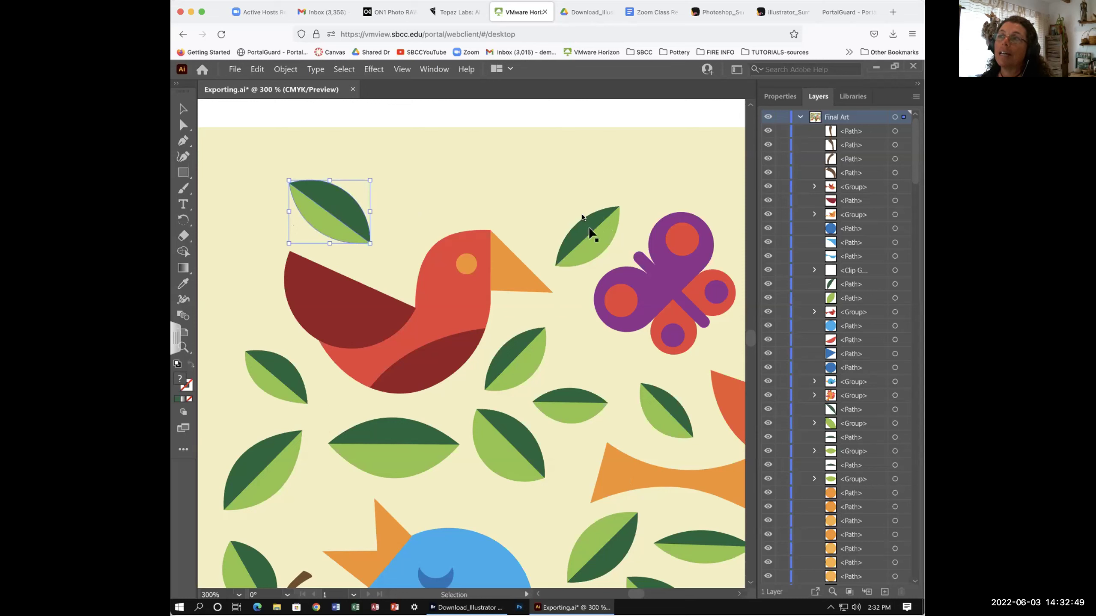
Move the ungrouped dark green and light green halves of the leaf beside the butterfly apart from each other
{"action": "left_click_drag", "start_coordinate": [582, 233], "coordinate": [571, 205]}
{"action": "left_click_drag", "start_coordinate": [581, 248], "coordinate": [602, 237]}
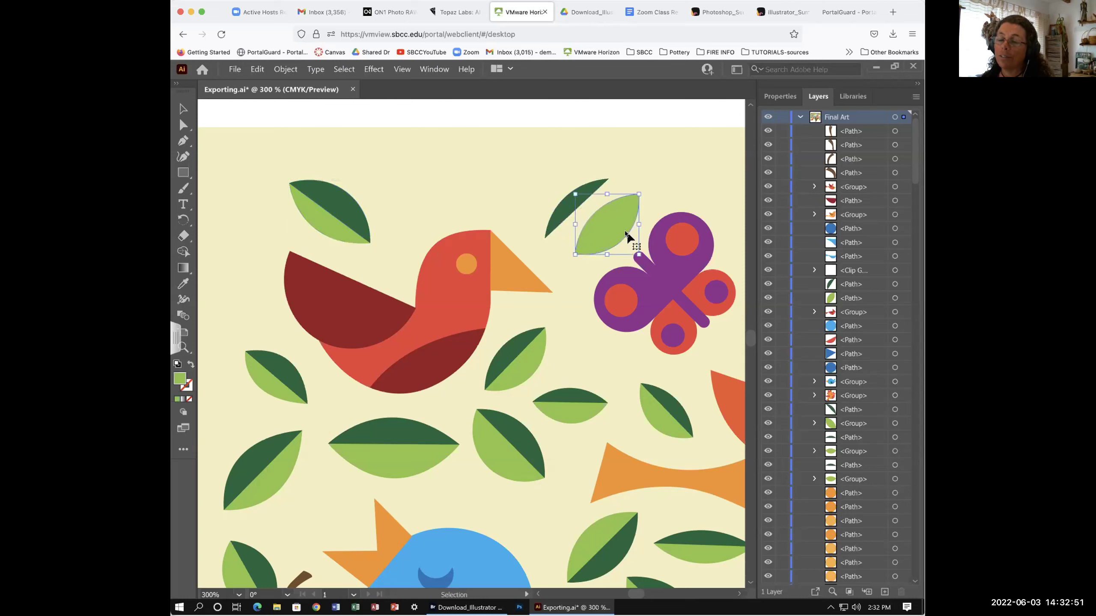
Undo the separation of the leaf halves beside the butterfly, and move the grouped leaf above the wing slightly right and up
{"action": "key", "text": "ctrl+z"}
{"action": "key", "text": "ctrl+z"}
{"action": "key", "text": "v"}
{"action": "left_click", "coordinate": [484, 153]}
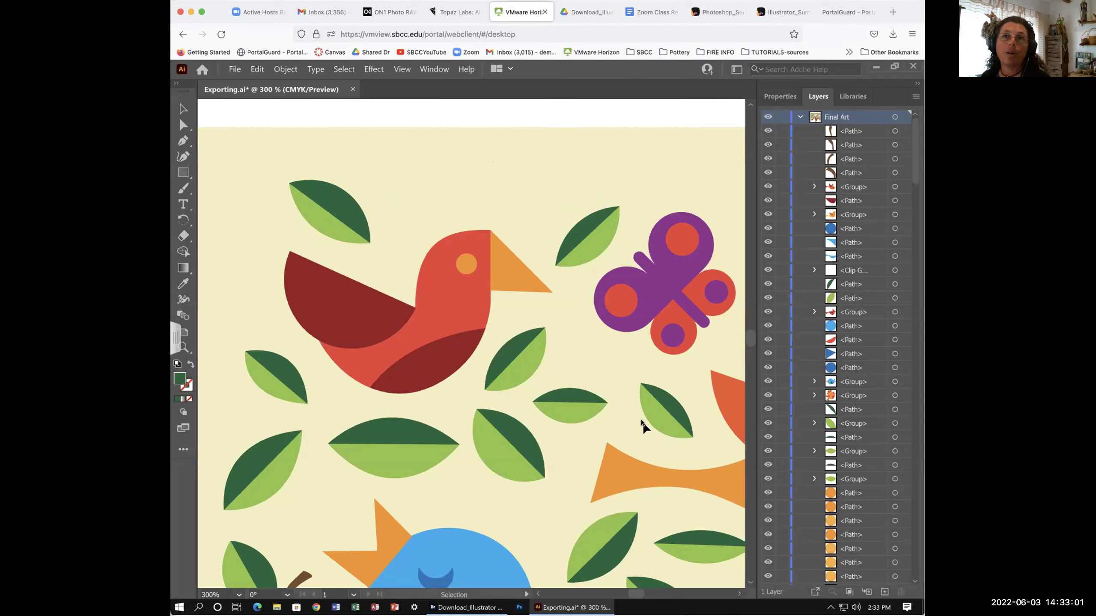
{"action": "mouse_move", "coordinate": [325, 208]}
{"action": "left_mouse_down"}
{"action": "mouse_move", "coordinate": [340, 203]}
{"action": "mouse_move", "coordinate": [322, 203]}
{"action": "left_mouse_up"}
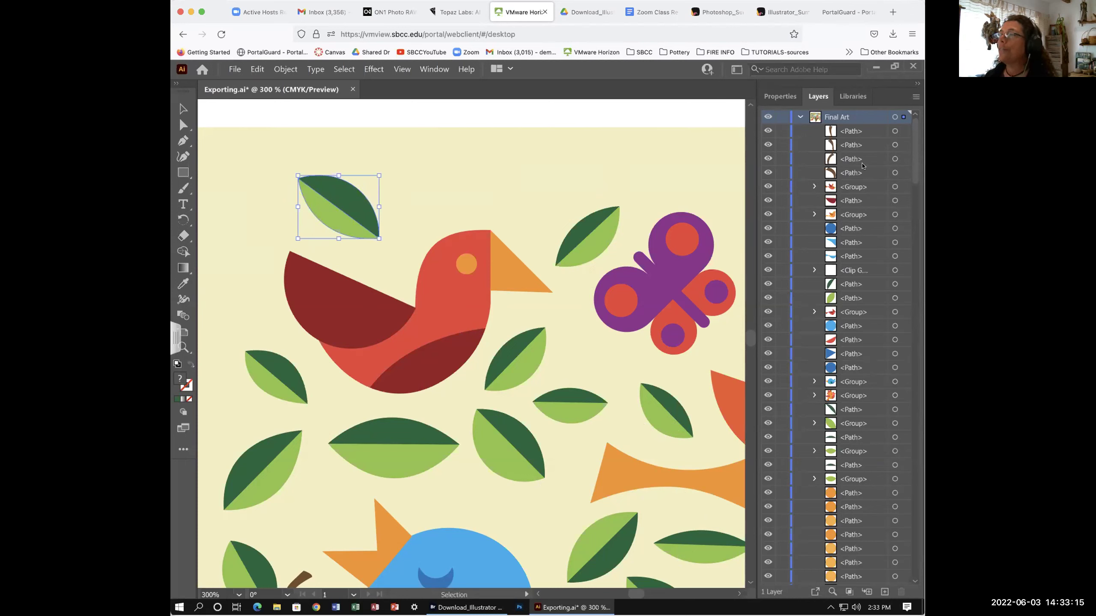
Expand the first group in the Final Art layer to inspect the paths it contains, and collapse it again
{"action": "left_click", "coordinate": [852, 188]}
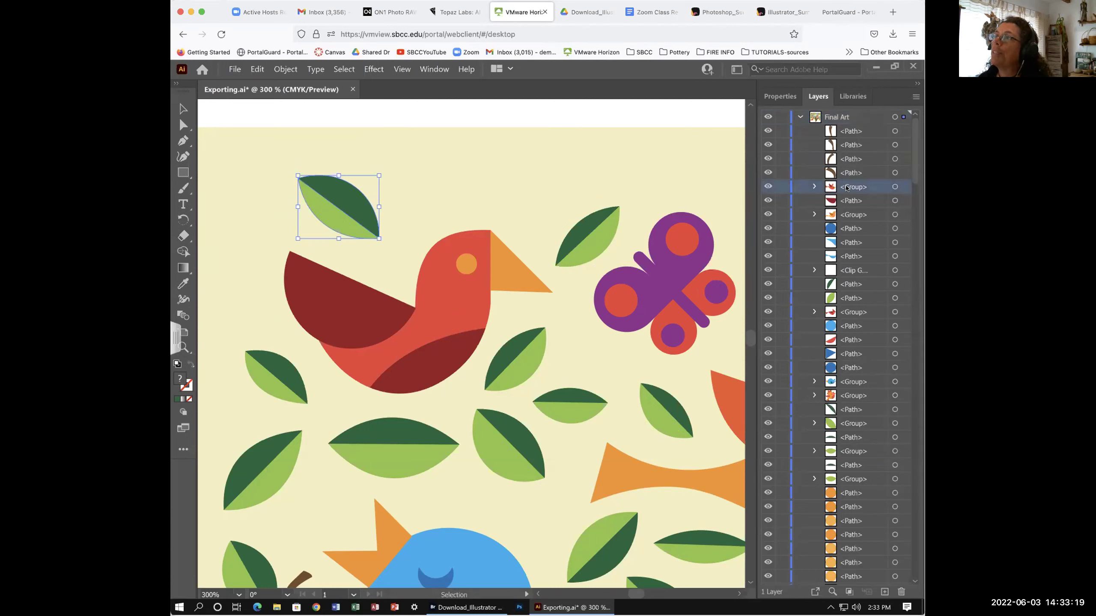
{"action": "left_click", "coordinate": [813, 186]}
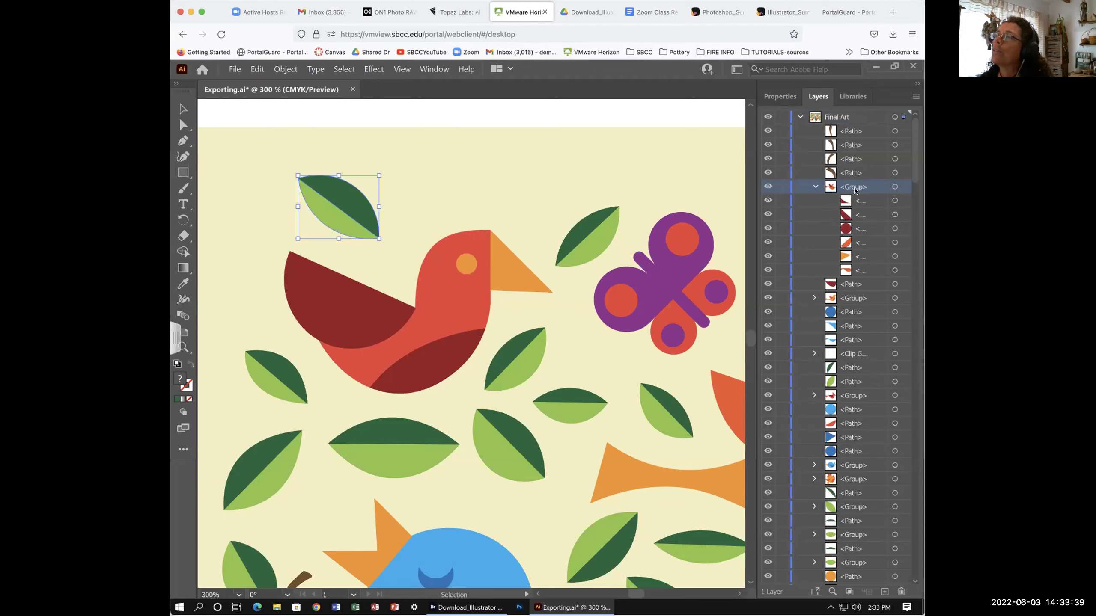
{"action": "left_click", "coordinate": [814, 188]}
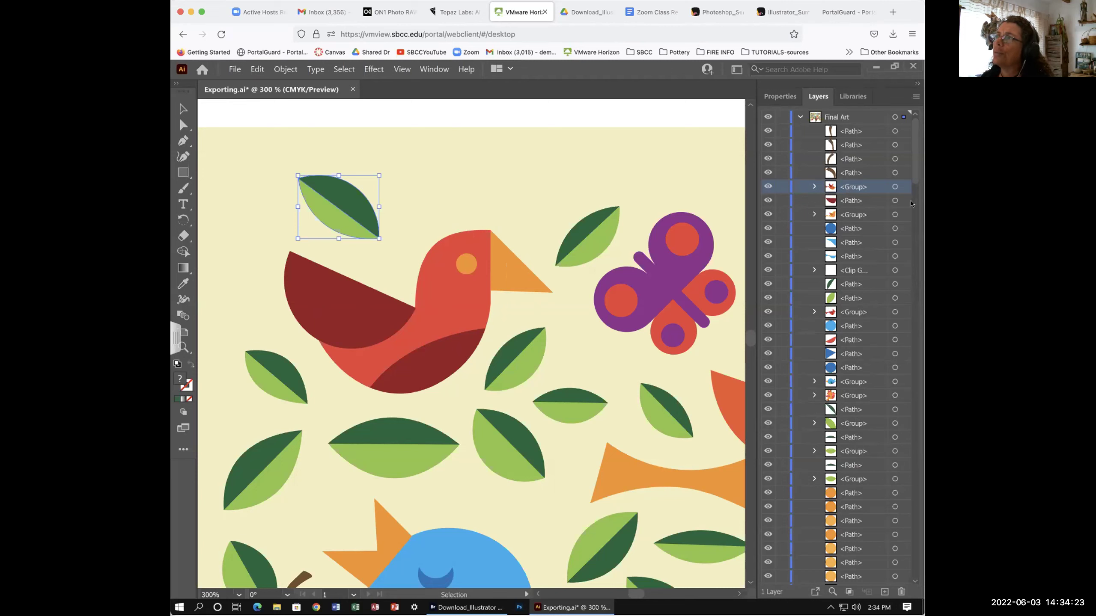
Find the selected leaf's group among the Final Art sublayers, deselect the leaf, reselect it by targeting that group, and review the remaining sublayers
{"action": "scroll", "coordinate": [908, 257], "scroll_direction": "down", "scroll_amount": 1}
{"action": "left_click_drag", "start_coordinate": [912, 173], "coordinate": [917, 337]}
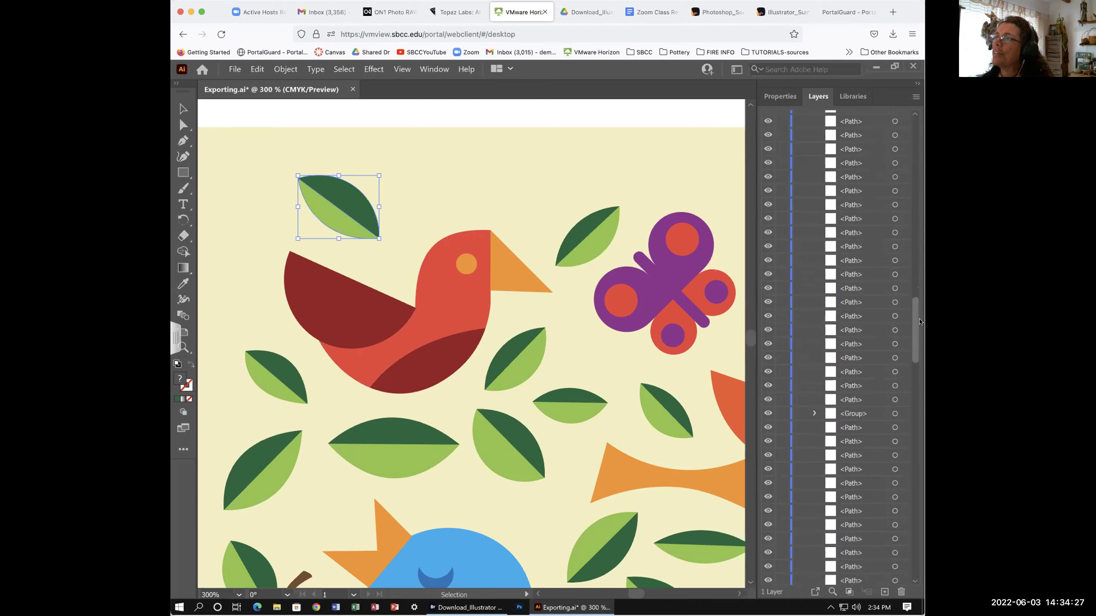
{"action": "left_click_drag", "start_coordinate": [919, 337], "coordinate": [915, 433]}
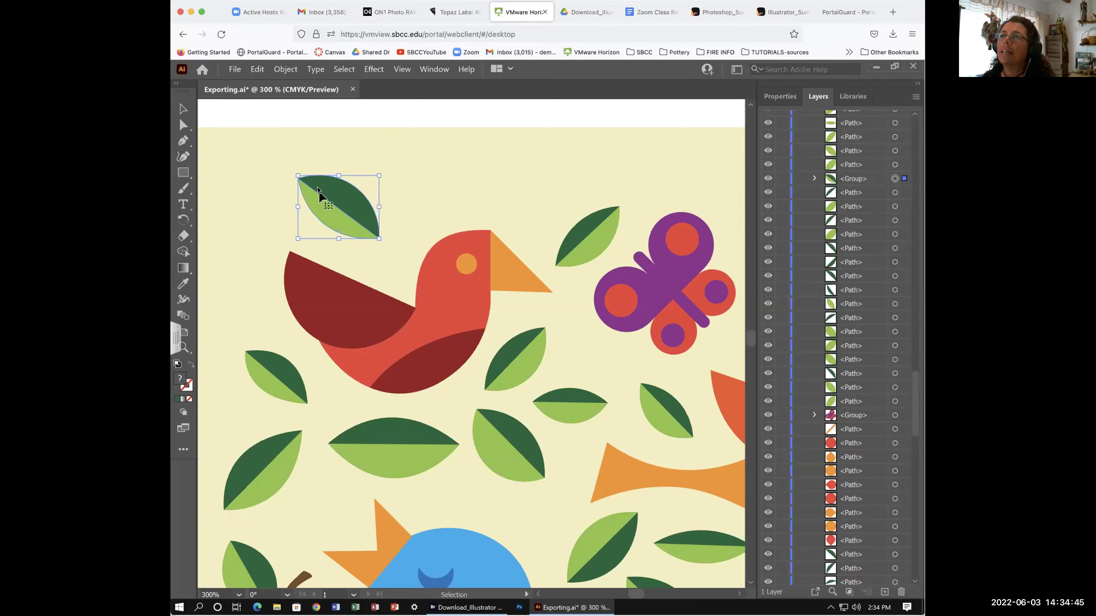
{"action": "left_click", "coordinate": [389, 189]}
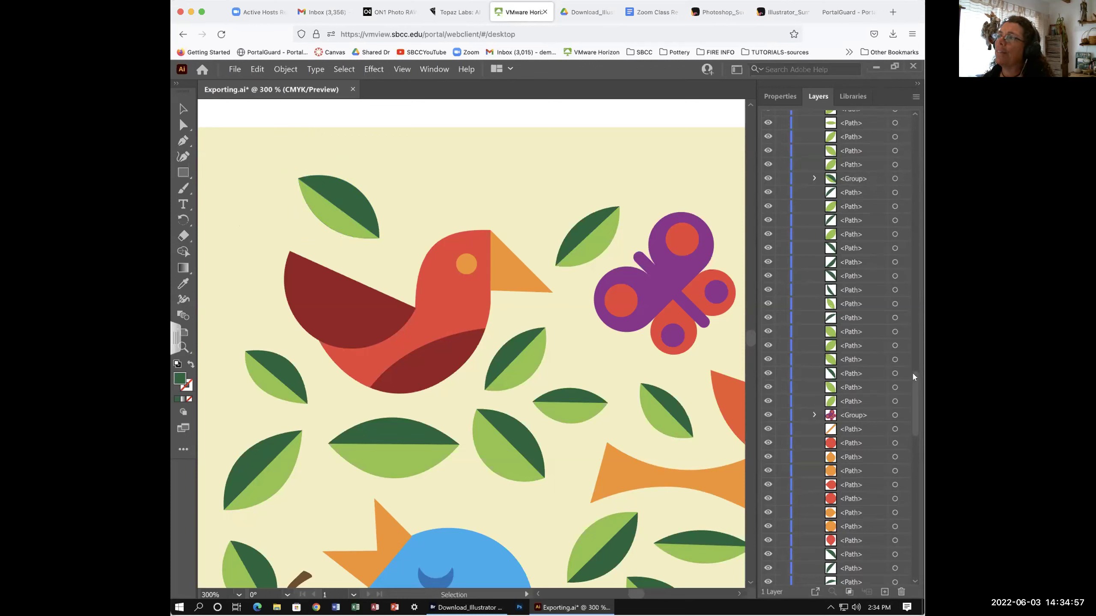
{"action": "scroll", "coordinate": [911, 363], "scroll_direction": "up", "scroll_amount": 1}
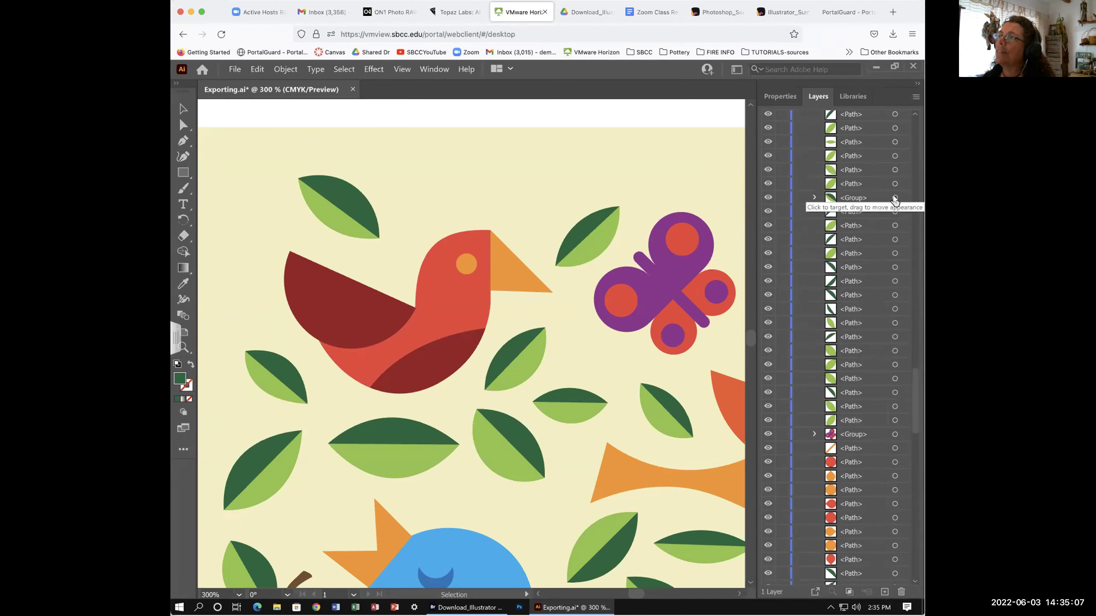
{"action": "left_click", "coordinate": [895, 199]}
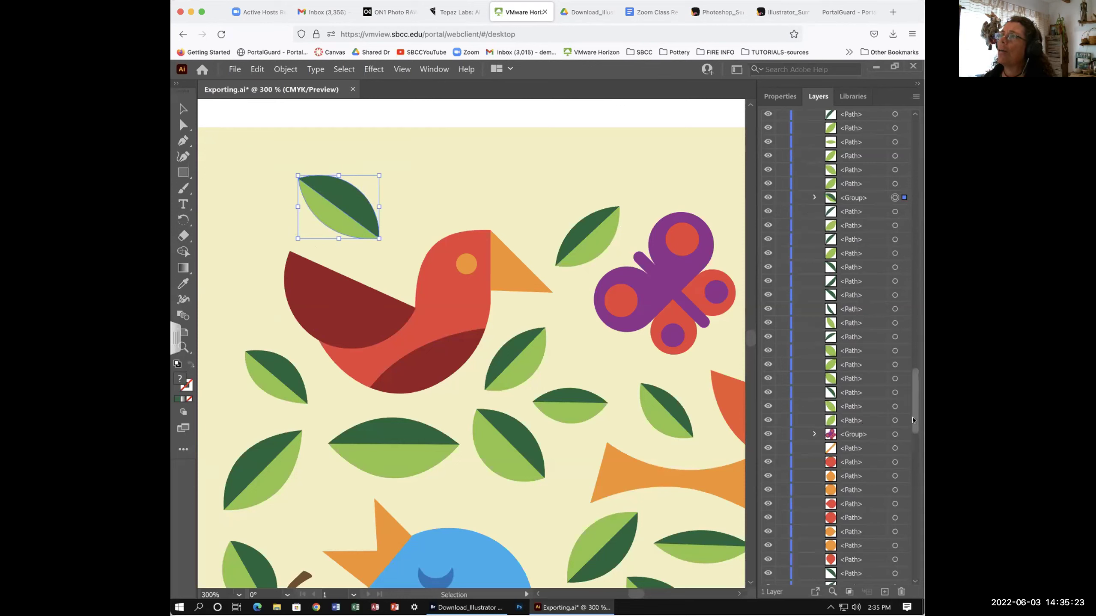
{"action": "scroll", "coordinate": [912, 420], "scroll_direction": "up", "scroll_amount": 3}
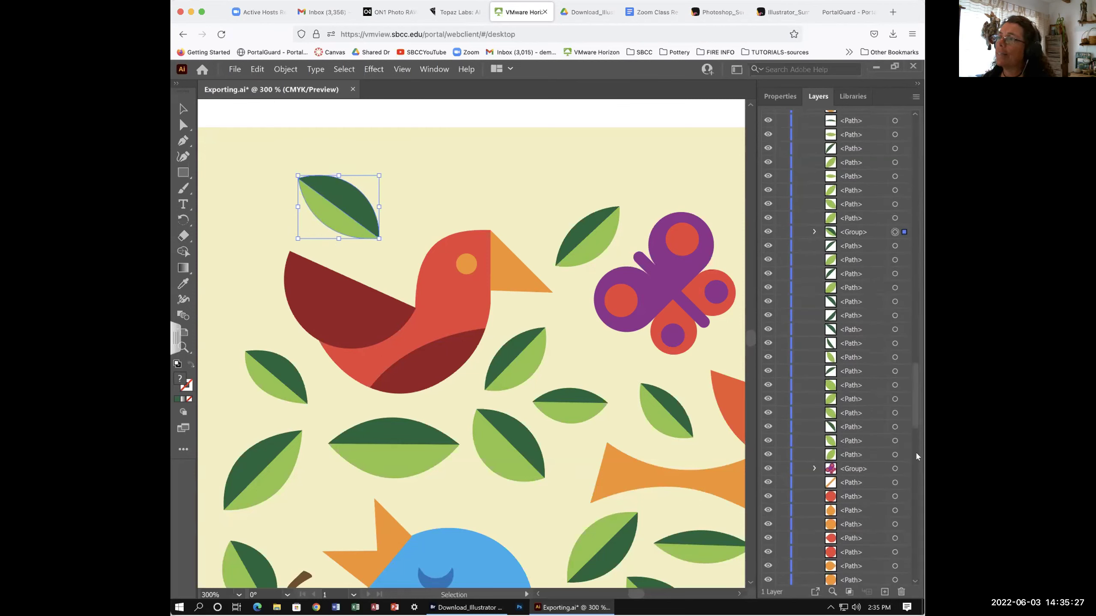
{"action": "left_click_drag", "start_coordinate": [913, 397], "coordinate": [912, 449]}
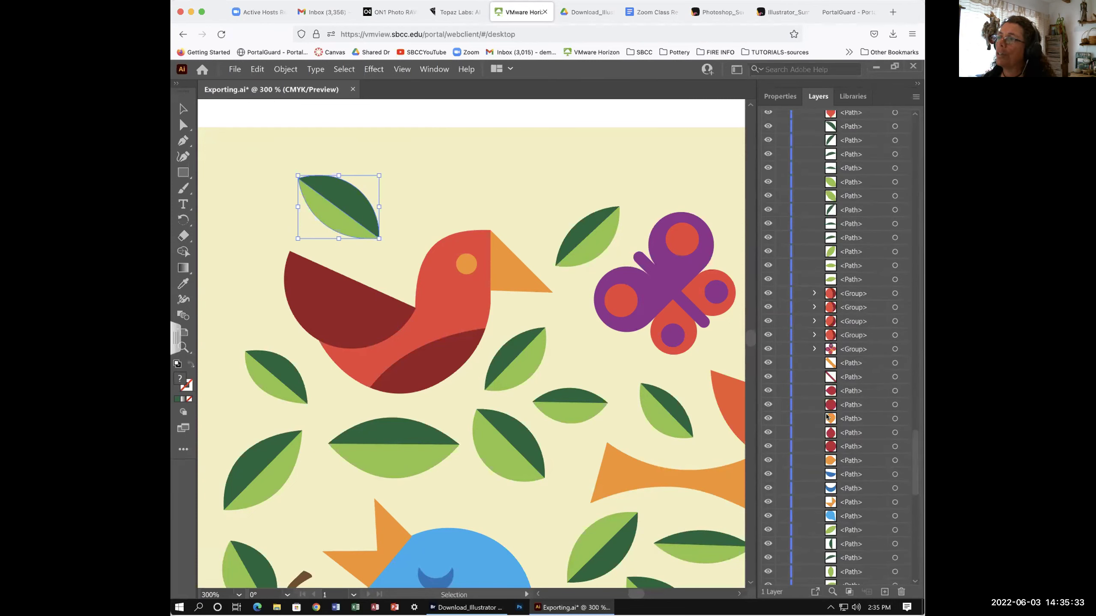
{"action": "left_click_drag", "start_coordinate": [913, 453], "coordinate": [907, 135]}
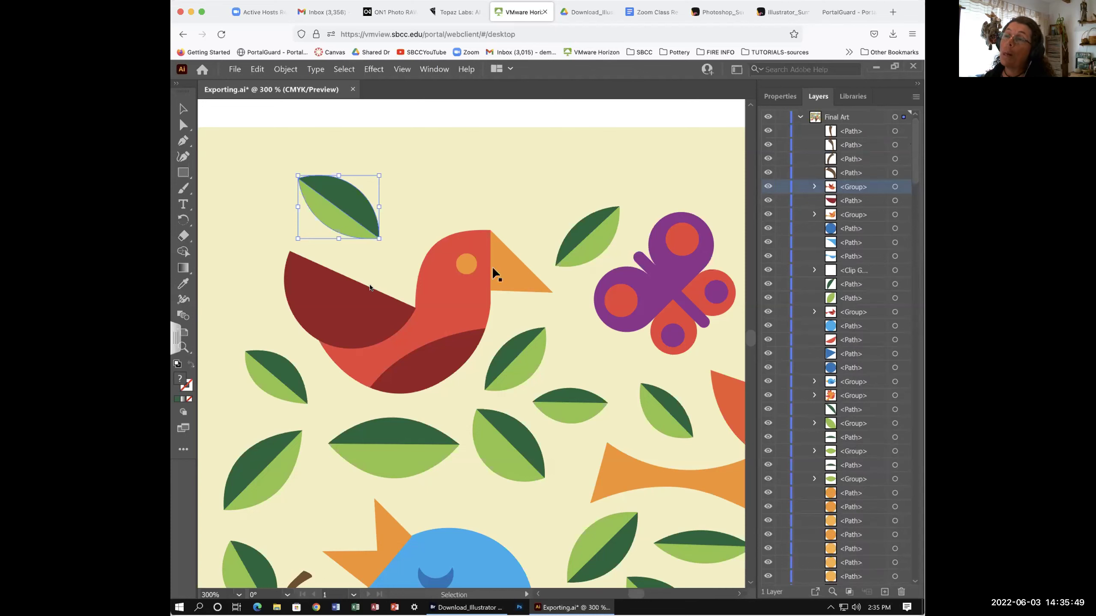
Try to select the whole red bird piece by piece, starting with the eye and adding the beak, belly, wing and body
{"action": "left_click", "coordinate": [467, 268]}
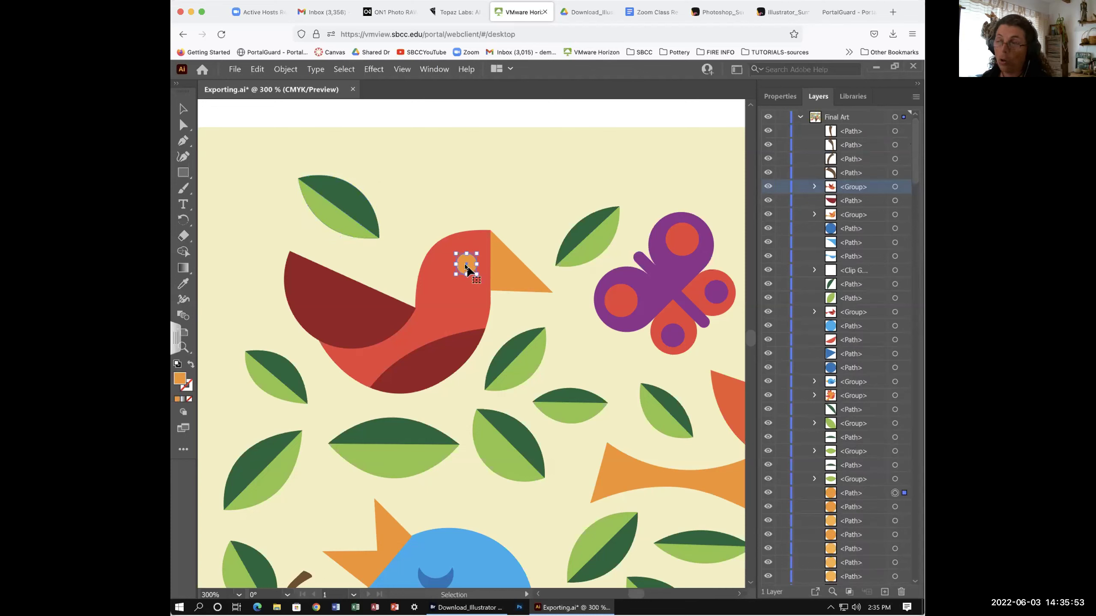
{"action": "left_click", "coordinate": [503, 269], "text": "shift"}
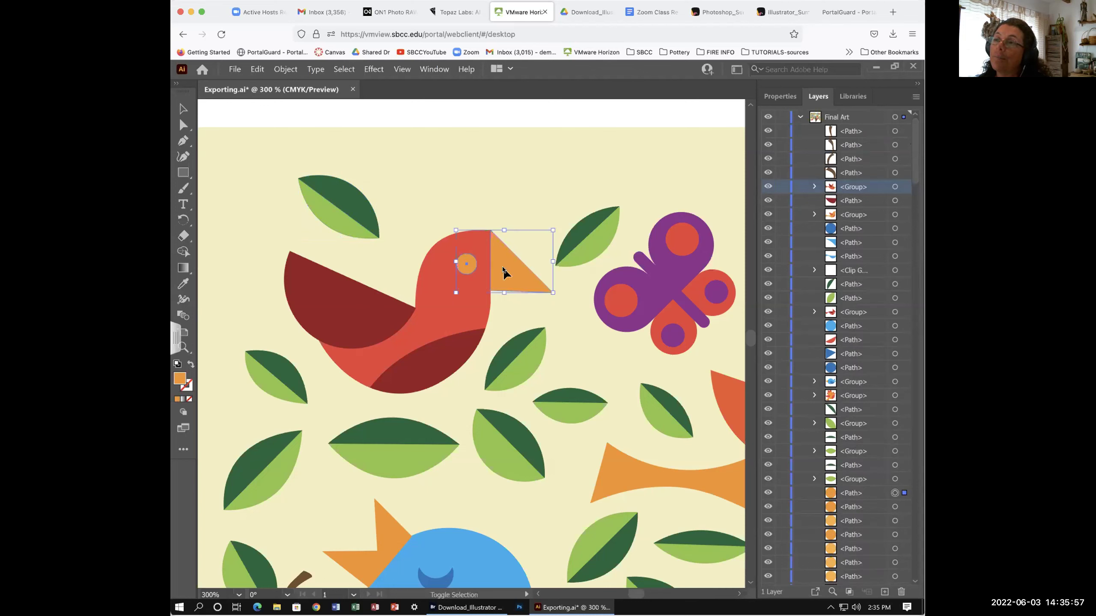
{"action": "left_click", "coordinate": [444, 366], "text": "shift"}
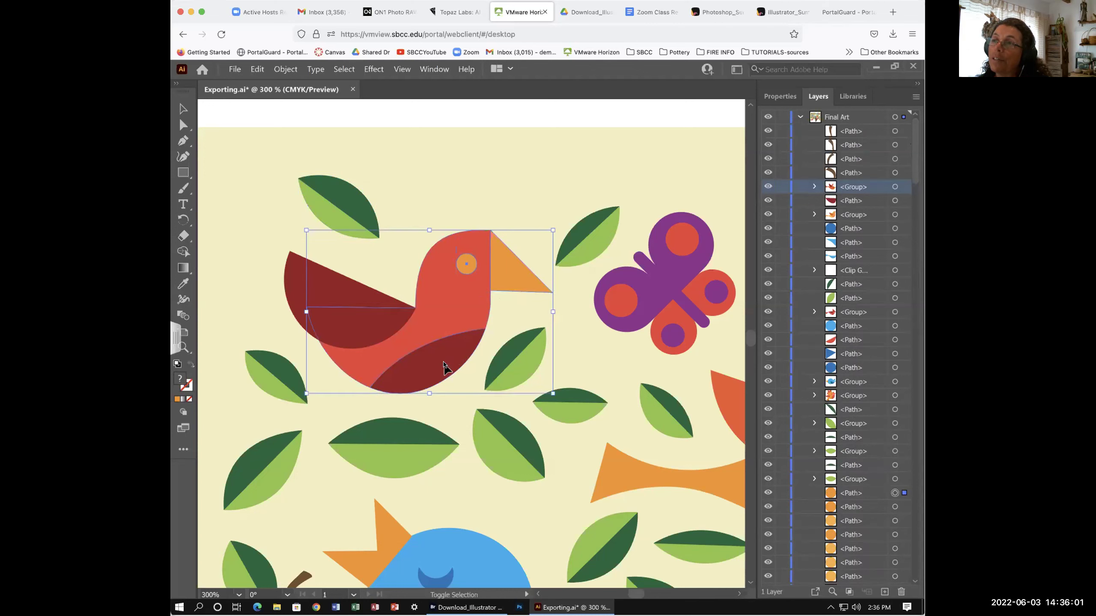
{"action": "left_click", "coordinate": [289, 274], "text": "shift"}
{"action": "left_click", "coordinate": [438, 280], "text": "shift"}
{"action": "left_click", "coordinate": [448, 218]}
Check which bird parts belong together by selecting the body, adding the wing and dark belly, and selecting the body and belly separately
{"action": "left_click", "coordinate": [435, 304]}
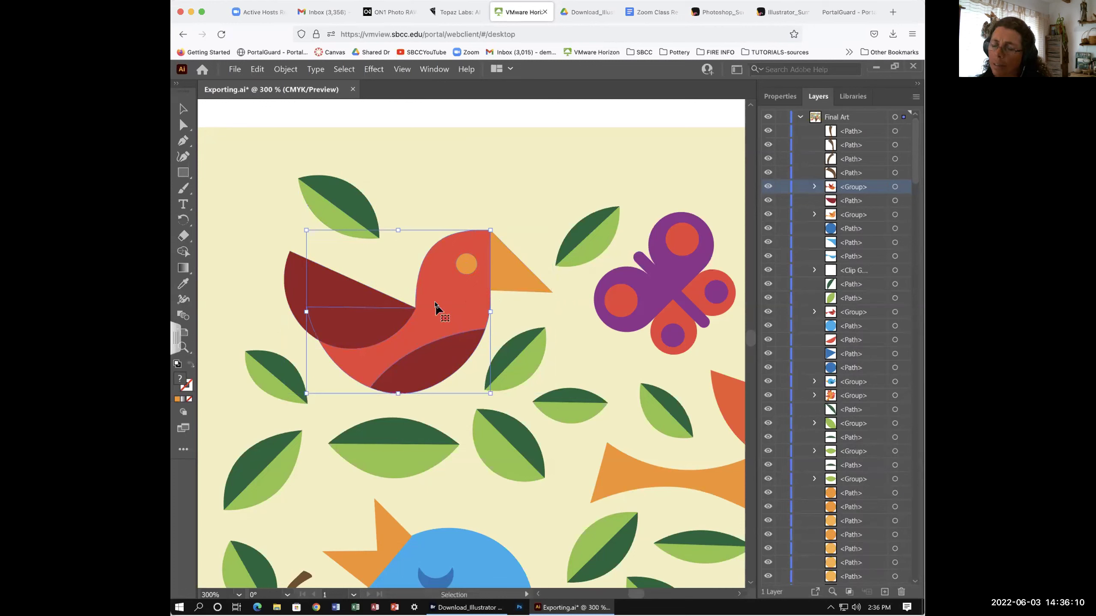
{"action": "left_click", "coordinate": [293, 289], "text": "shift"}
{"action": "left_click", "coordinate": [446, 360], "text": "shift"}
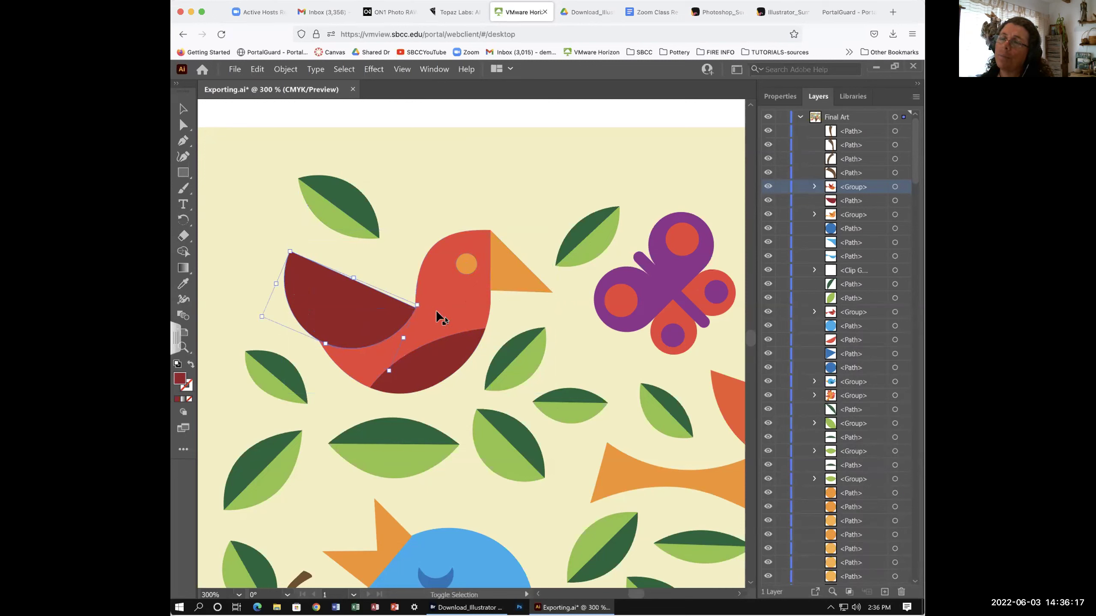
{"action": "left_click", "coordinate": [458, 324]}
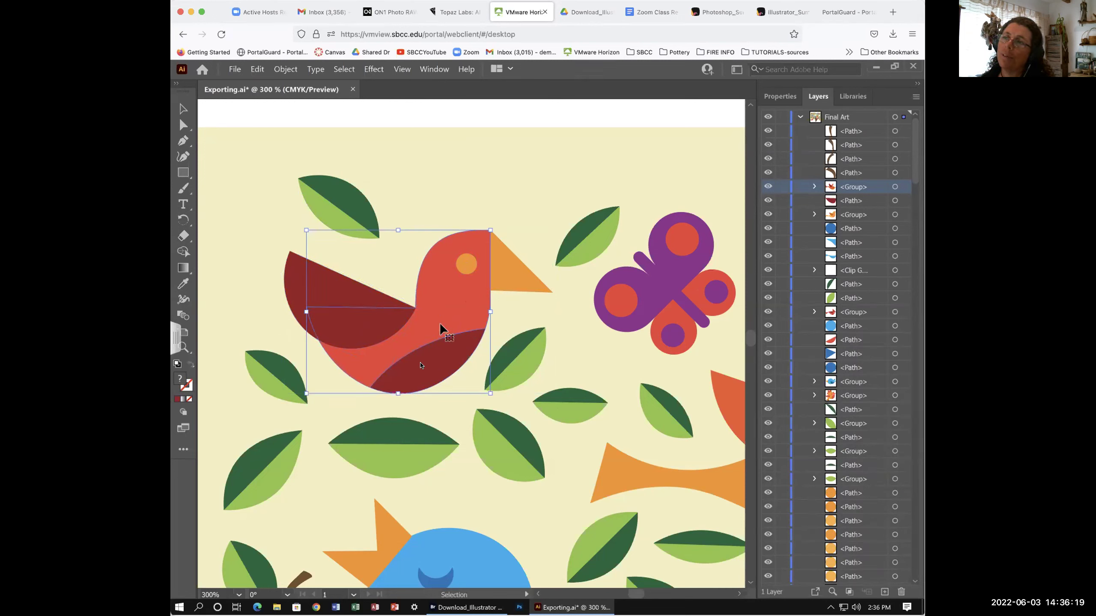
{"action": "left_click", "coordinate": [442, 410]}
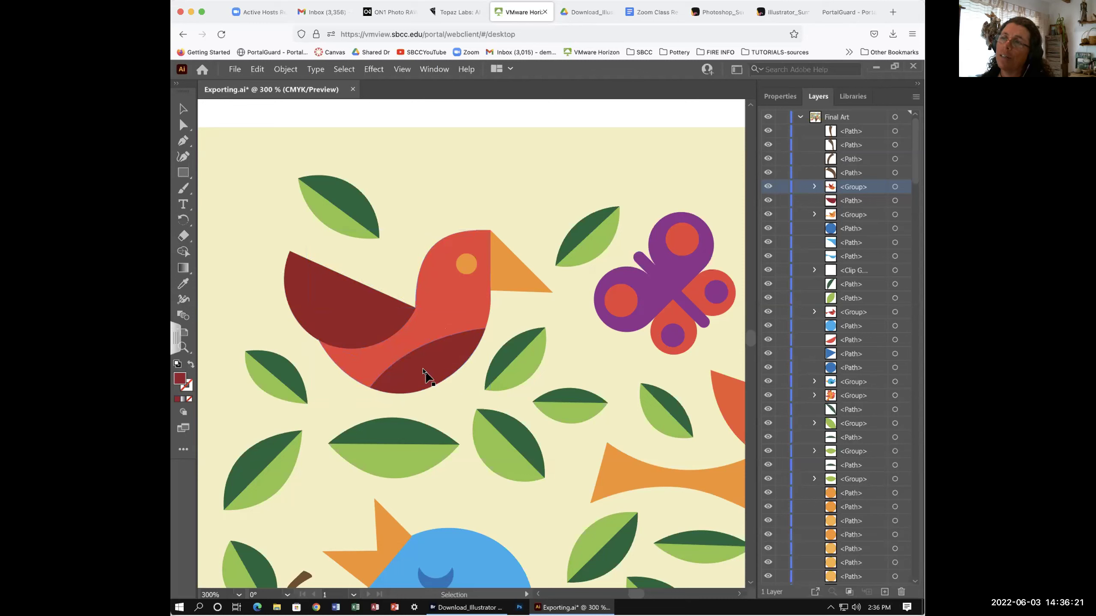
{"action": "left_click", "coordinate": [423, 371]}
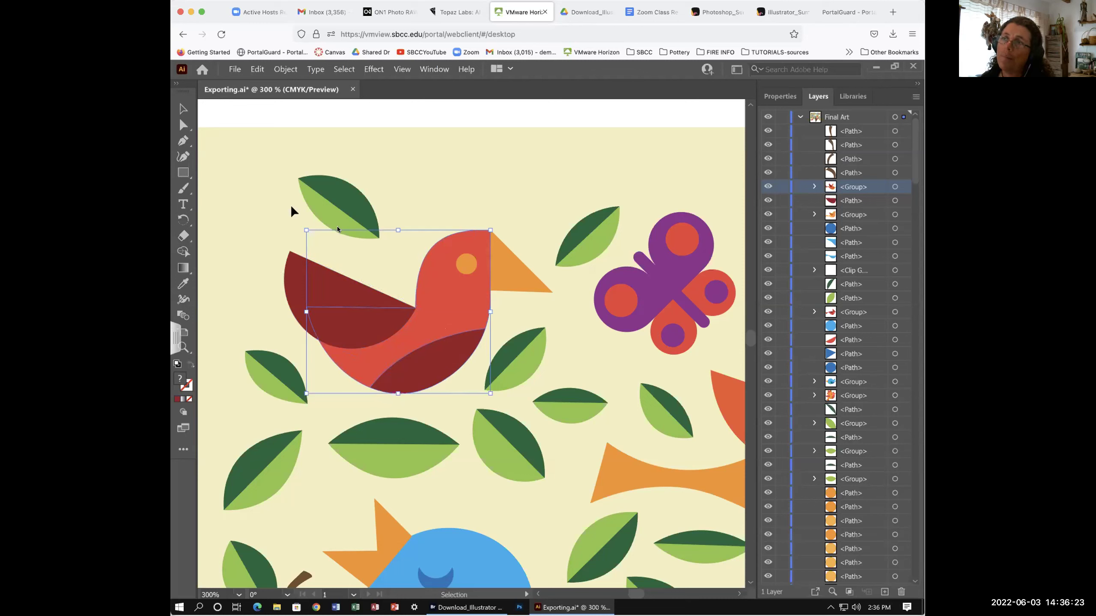
{"action": "left_click", "coordinate": [444, 367]}
Try again to build the bird selection from its eye, beak, dark belly, body and wing, and clear the selection
{"action": "left_click", "coordinate": [464, 261]}
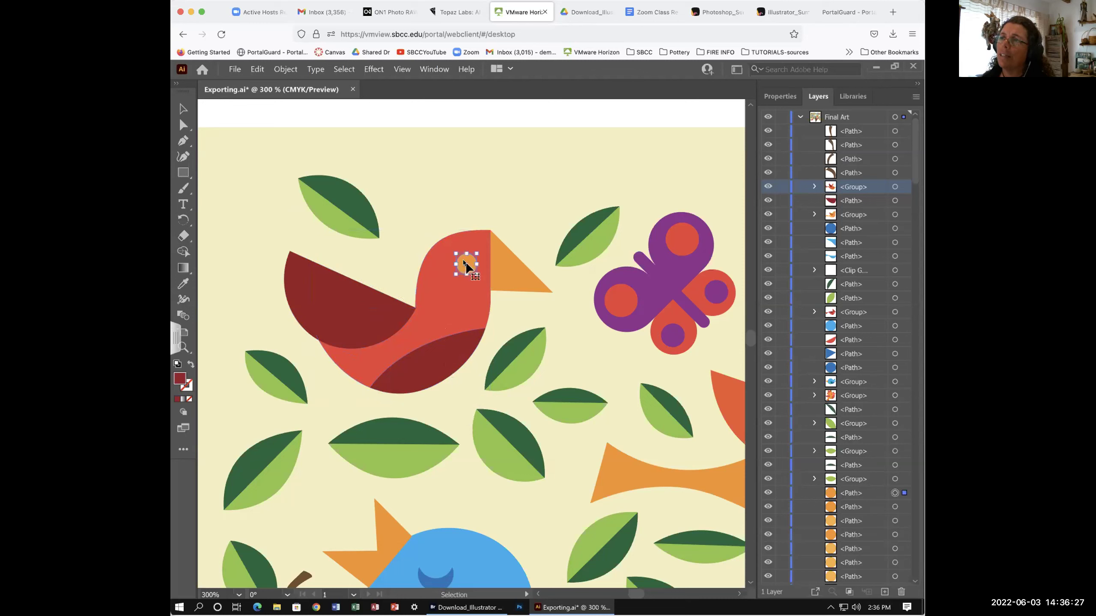
{"action": "left_click", "coordinate": [525, 283], "text": "shift"}
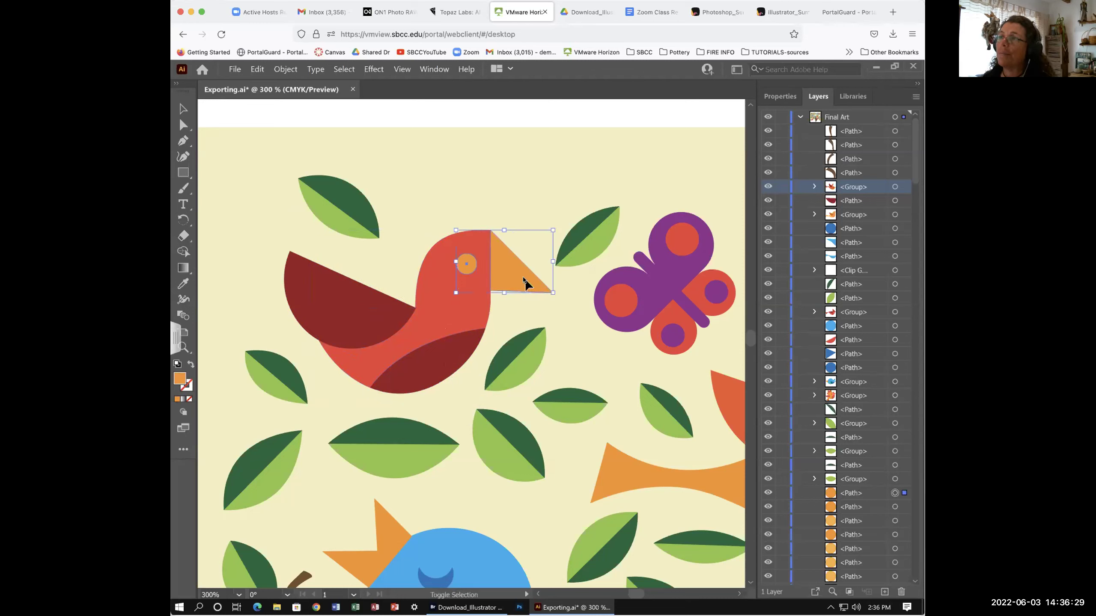
{"action": "left_click", "coordinate": [438, 368], "text": "shift"}
{"action": "left_click", "coordinate": [455, 313], "text": "shift"}
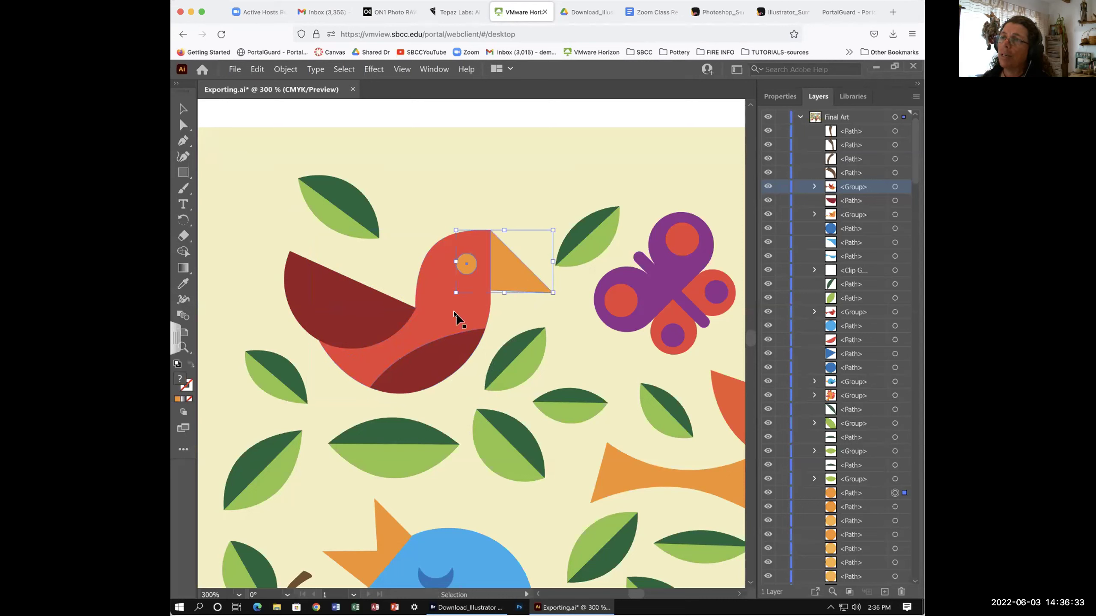
{"action": "left_click", "coordinate": [305, 295], "text": "shift"}
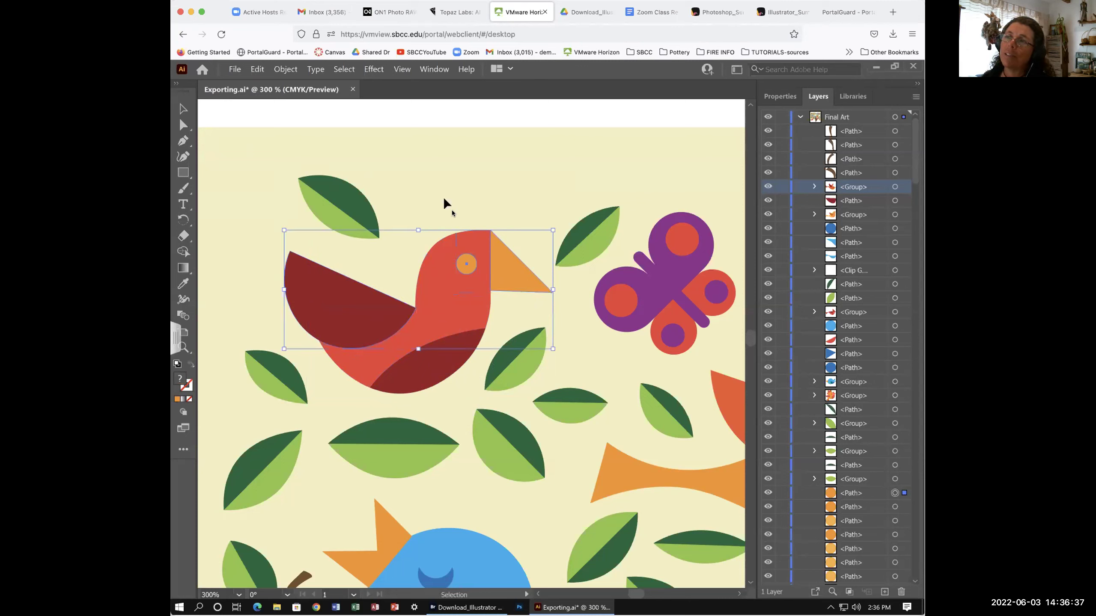
{"action": "left_click", "coordinate": [473, 230]}
Move the grouped leaf from above the bird's wing to above the butterfly, and select all parts of the bird with a selection marquee
{"action": "left_click_drag", "start_coordinate": [342, 209], "coordinate": [634, 161]}
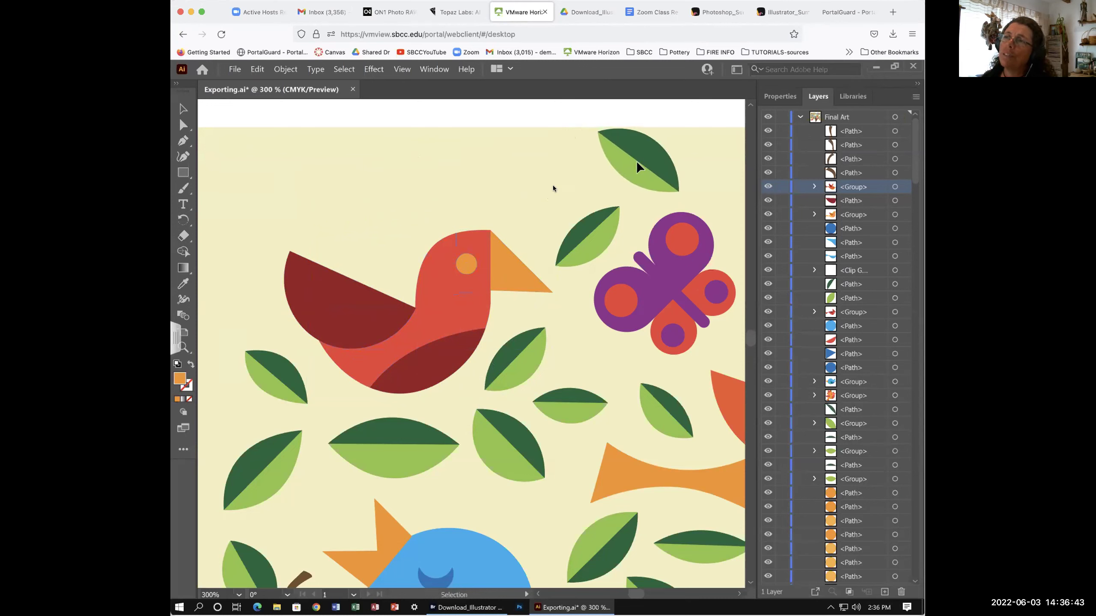
{"action": "left_click_drag", "start_coordinate": [271, 189], "coordinate": [497, 335]}
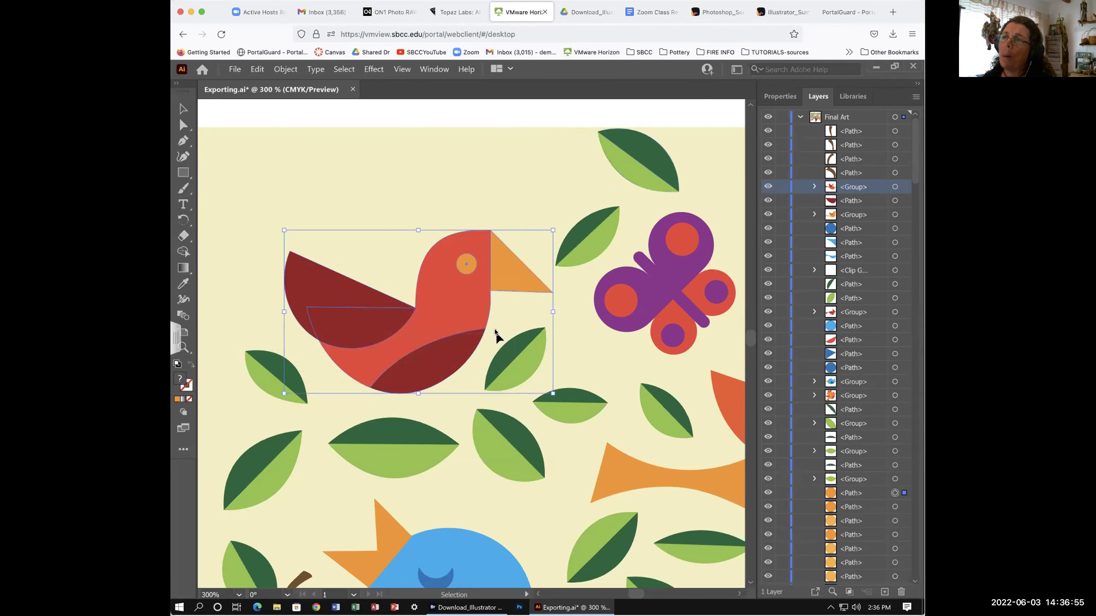
{"action": "left_click_drag", "start_coordinate": [620, 156], "coordinate": [662, 159]}
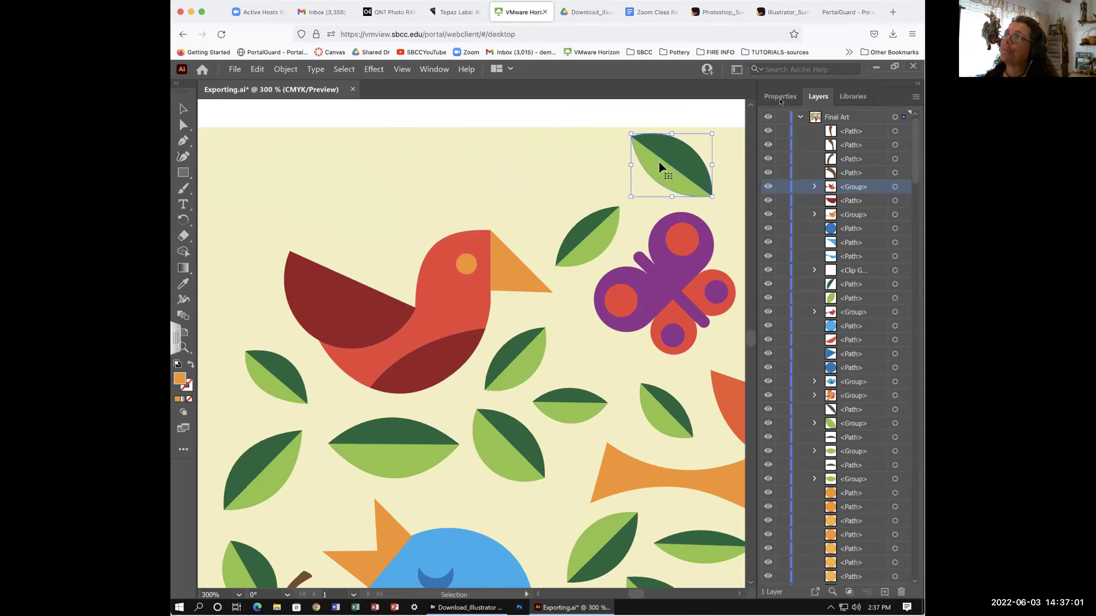
{"action": "left_click_drag", "start_coordinate": [281, 223], "coordinate": [500, 336]}
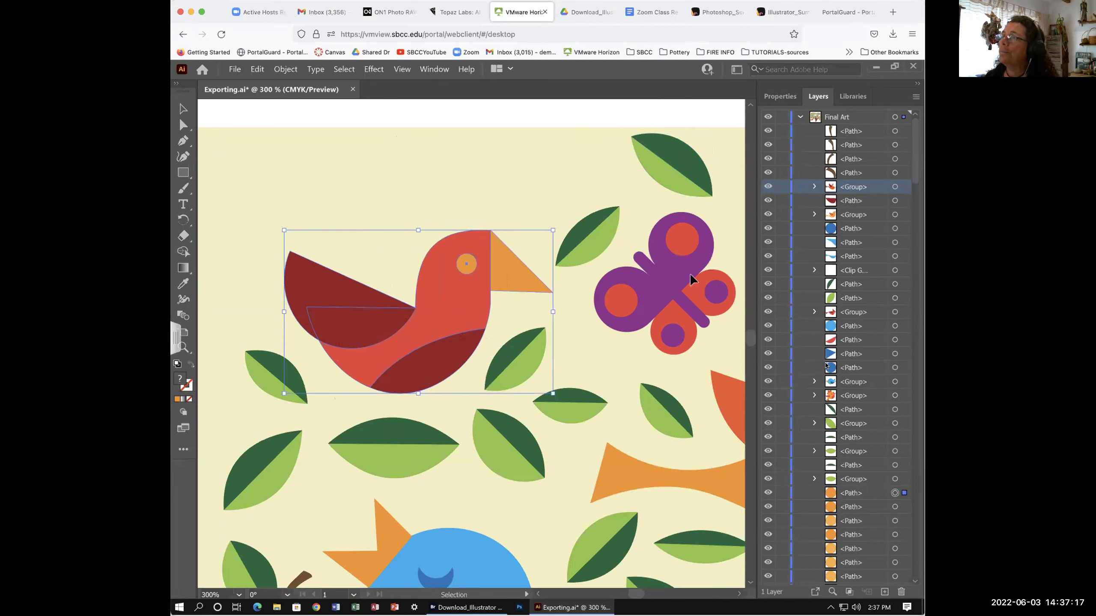
Examine the Final Art sublayers for the paths and group that belong to the selected bird
{"action": "scroll", "coordinate": [867, 406], "scroll_direction": "down", "scroll_amount": 5}
{"action": "scroll", "coordinate": [869, 404], "scroll_direction": "down", "scroll_amount": 5}
{"action": "scroll", "coordinate": [865, 415], "scroll_direction": "down", "scroll_amount": 10}
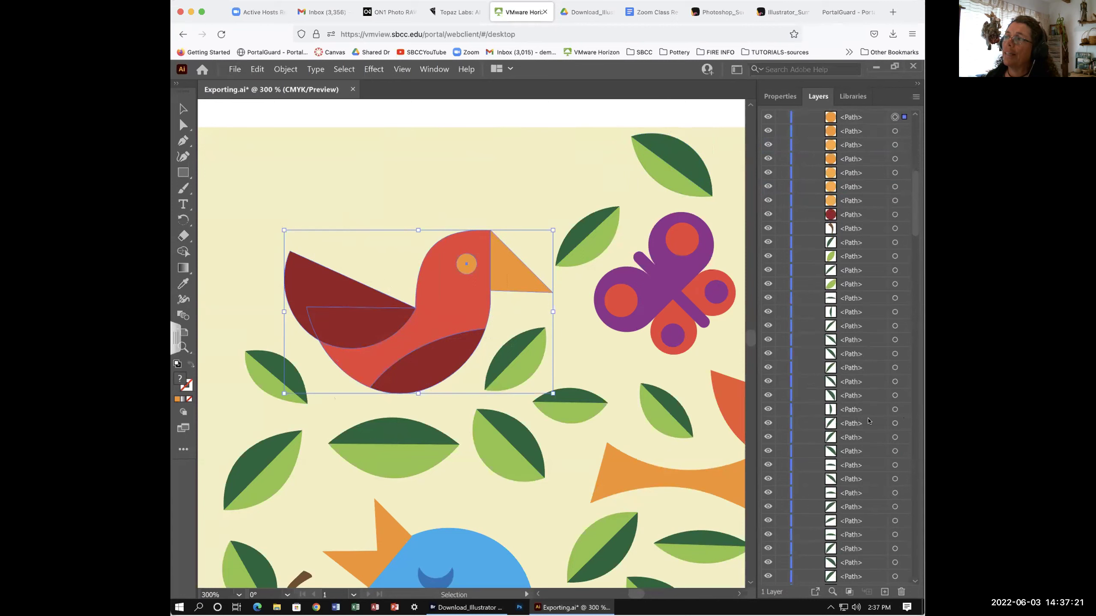
{"action": "scroll", "coordinate": [869, 421], "scroll_direction": "down", "scroll_amount": 15}
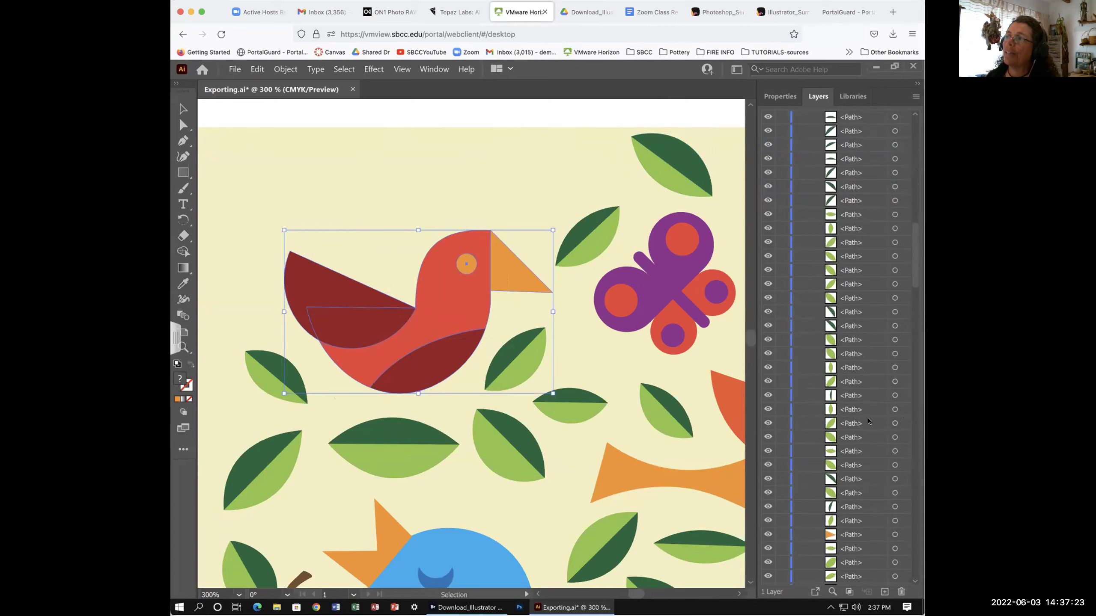
{"action": "scroll", "coordinate": [913, 300], "scroll_direction": "down", "scroll_amount": 15}
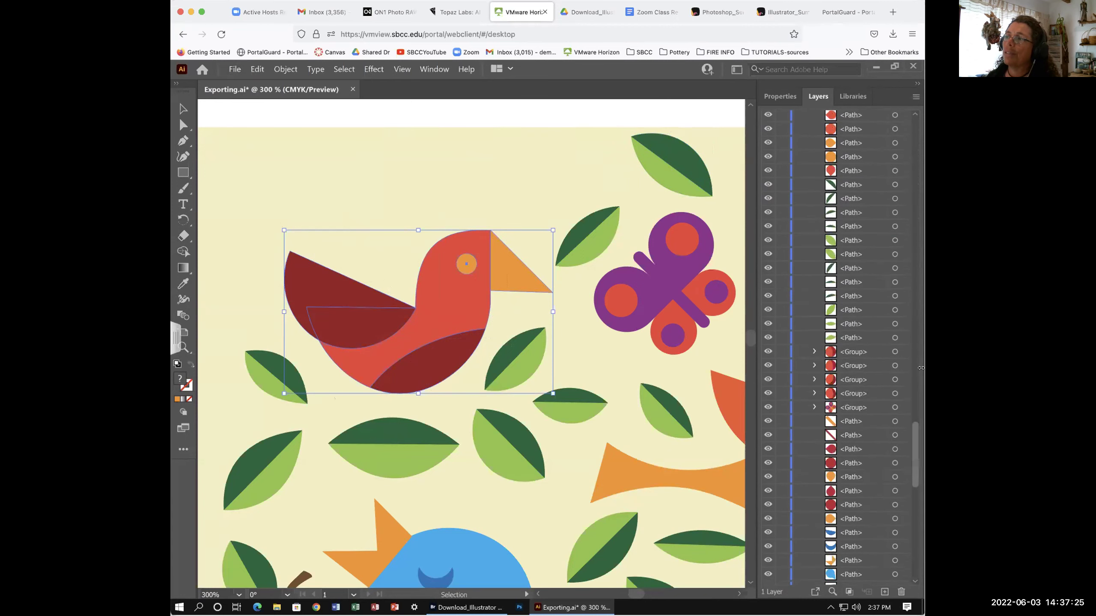
{"action": "scroll", "coordinate": [910, 410], "scroll_direction": "down", "scroll_amount": 3}
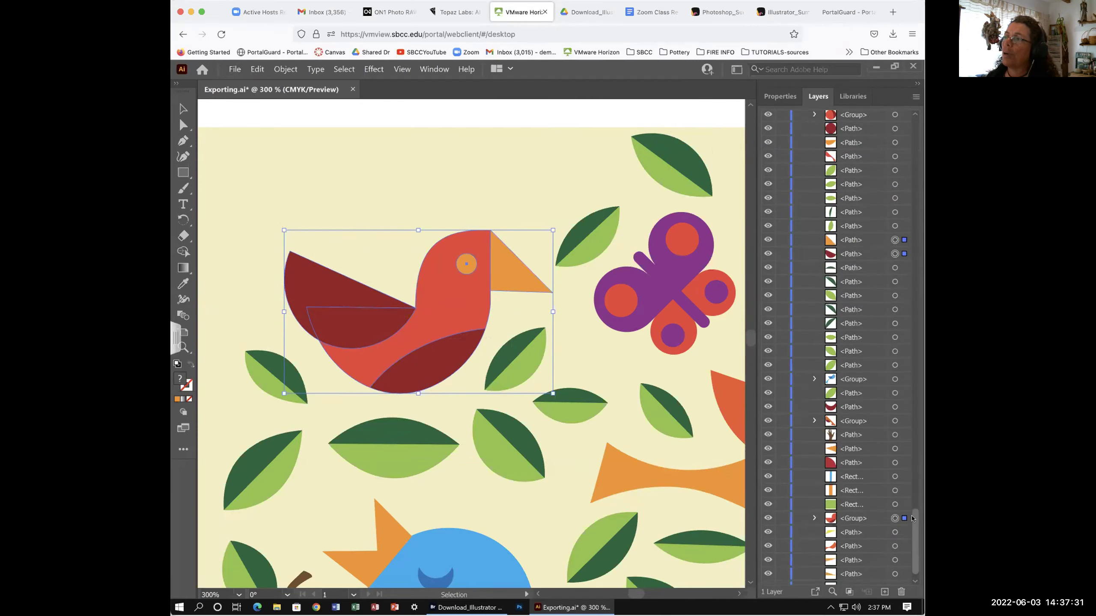
{"action": "scroll", "coordinate": [911, 542], "scroll_direction": "down", "scroll_amount": 2}
{"action": "left_click_drag", "start_coordinate": [912, 557], "coordinate": [916, 335]}
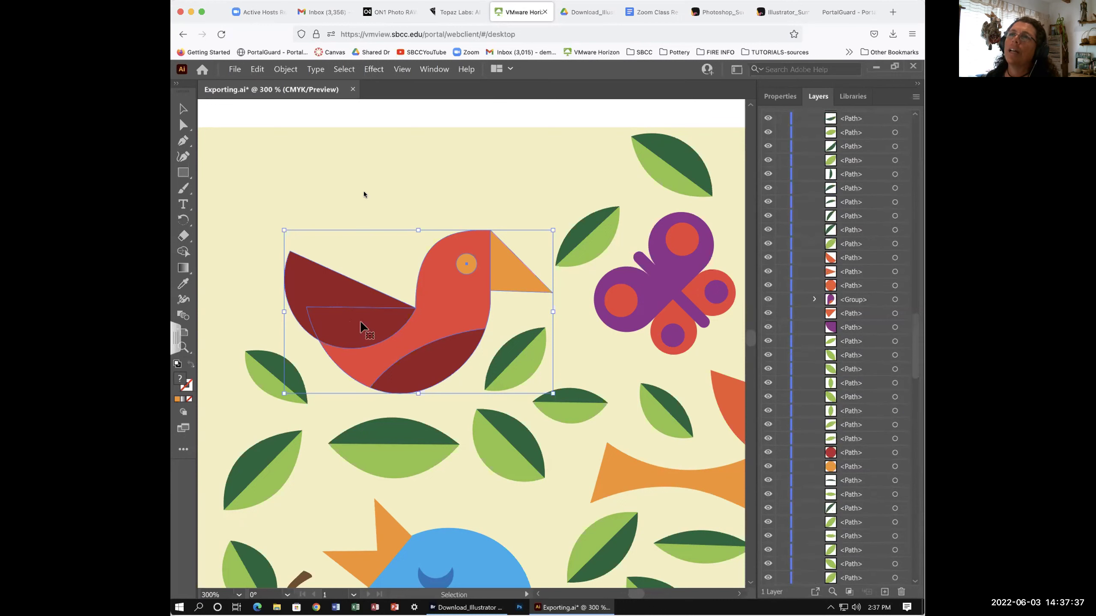
Group the selected bird parts and find their group among the sublayers
{"action": "left_click", "coordinate": [284, 68]}
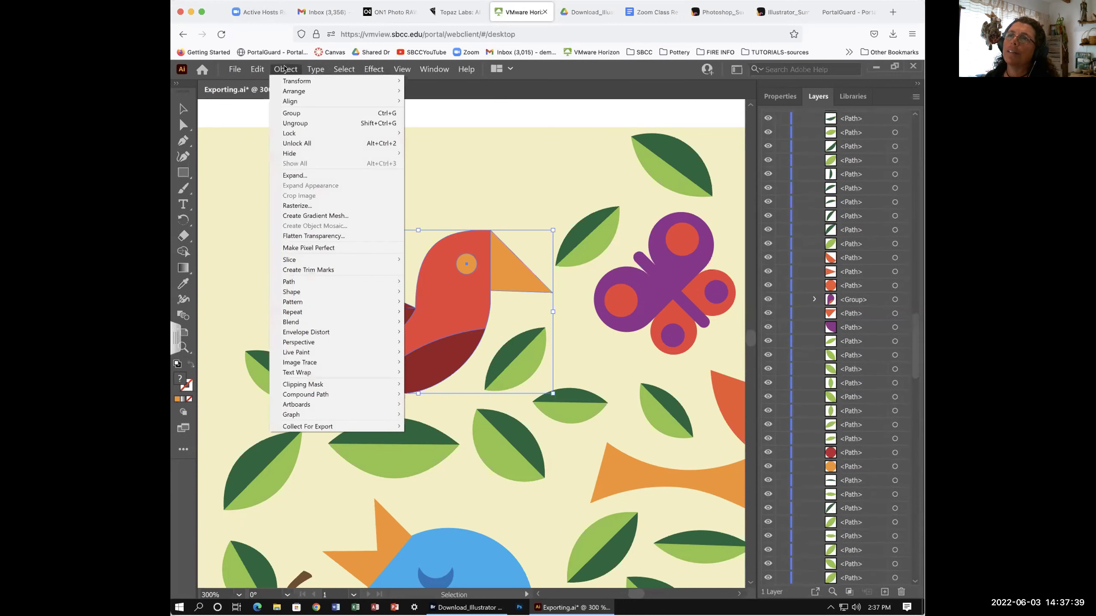
{"action": "left_click", "coordinate": [287, 112]}
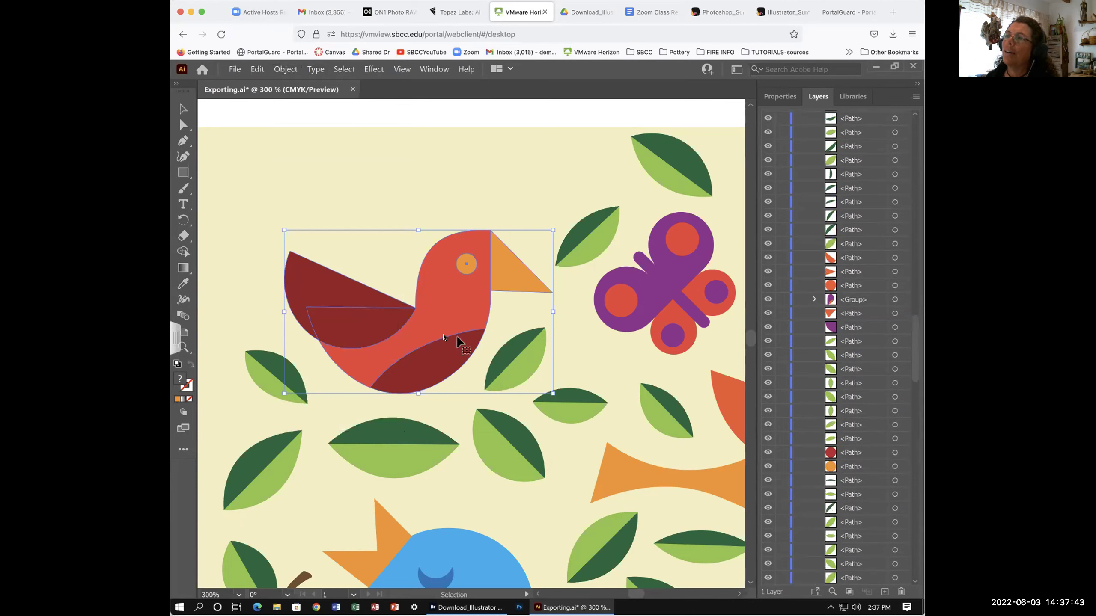
{"action": "scroll", "coordinate": [913, 314], "scroll_direction": "up", "scroll_amount": 2}
{"action": "left_click_drag", "start_coordinate": [913, 314], "coordinate": [912, 285]}
{"action": "scroll", "coordinate": [920, 230], "scroll_direction": "up", "scroll_amount": 15}
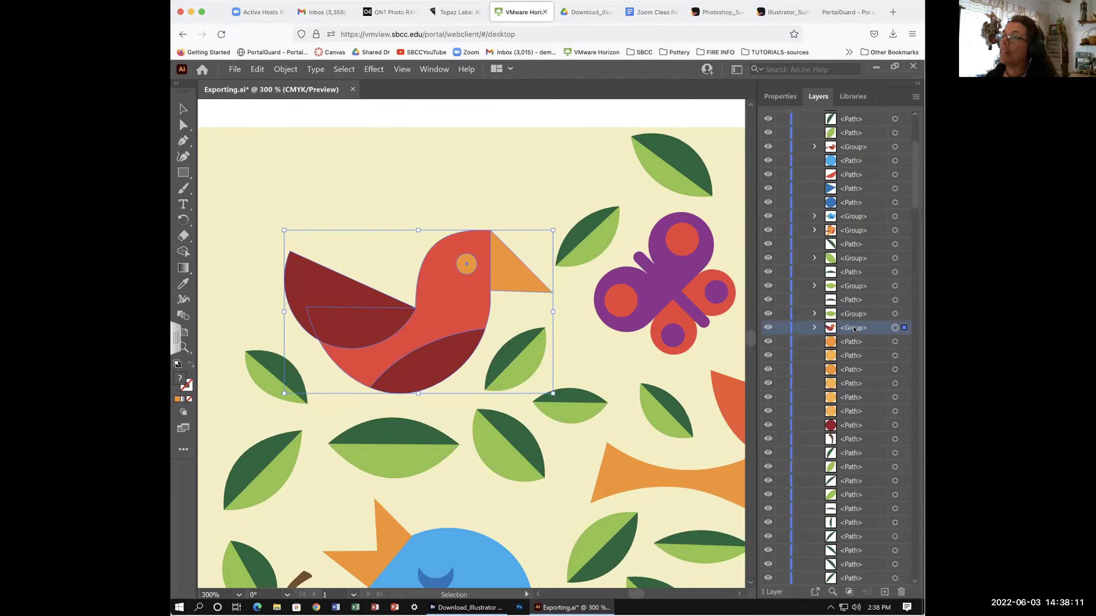
Rename the bird's group as Toucan
{"action": "double_click", "coordinate": [852, 328]}
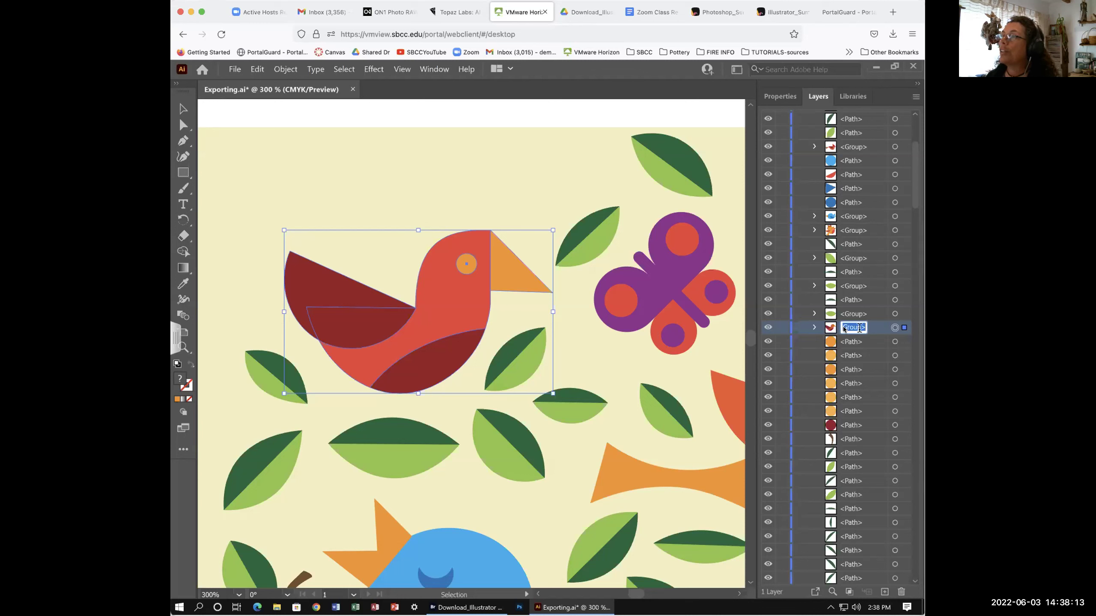
{"action": "type", "text": "Tu"}
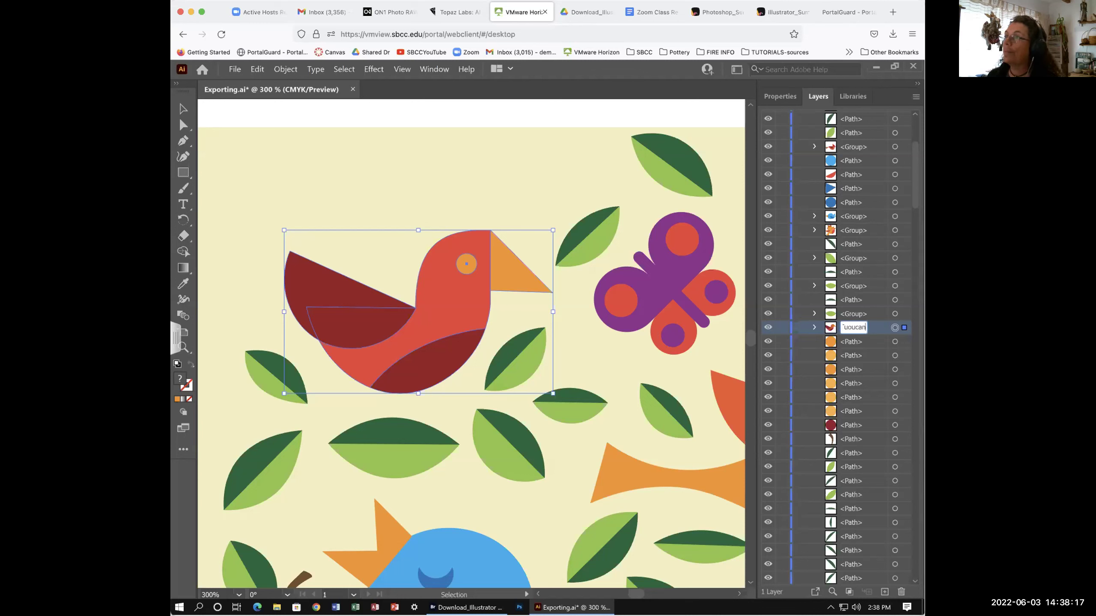
{"action": "type", "text": "oucan"}
{"action": "key", "text": "Return"}
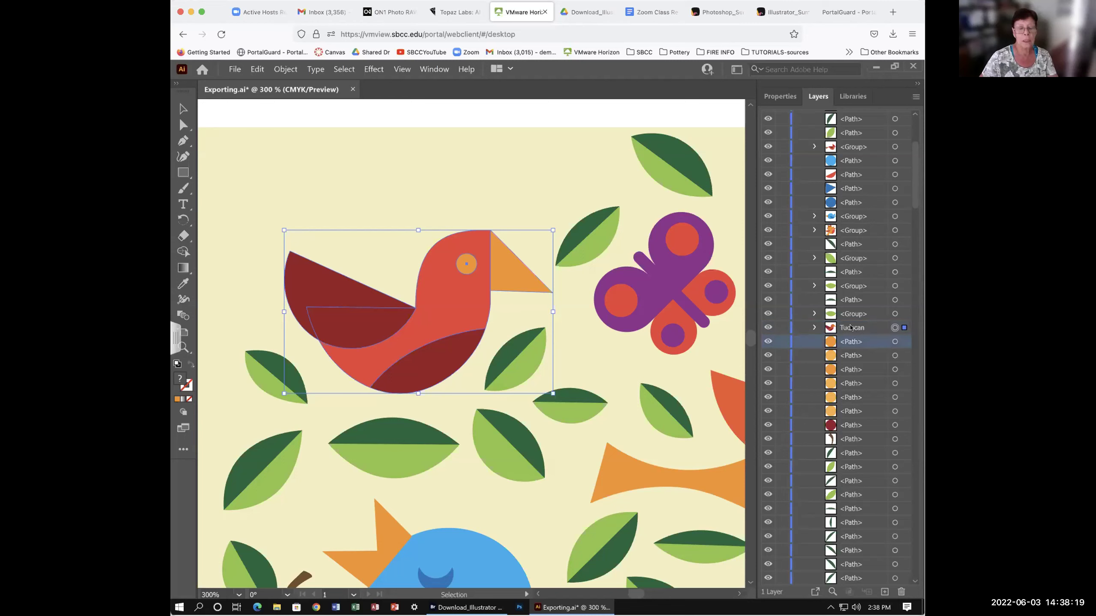
{"action": "double_click", "coordinate": [852, 328]}
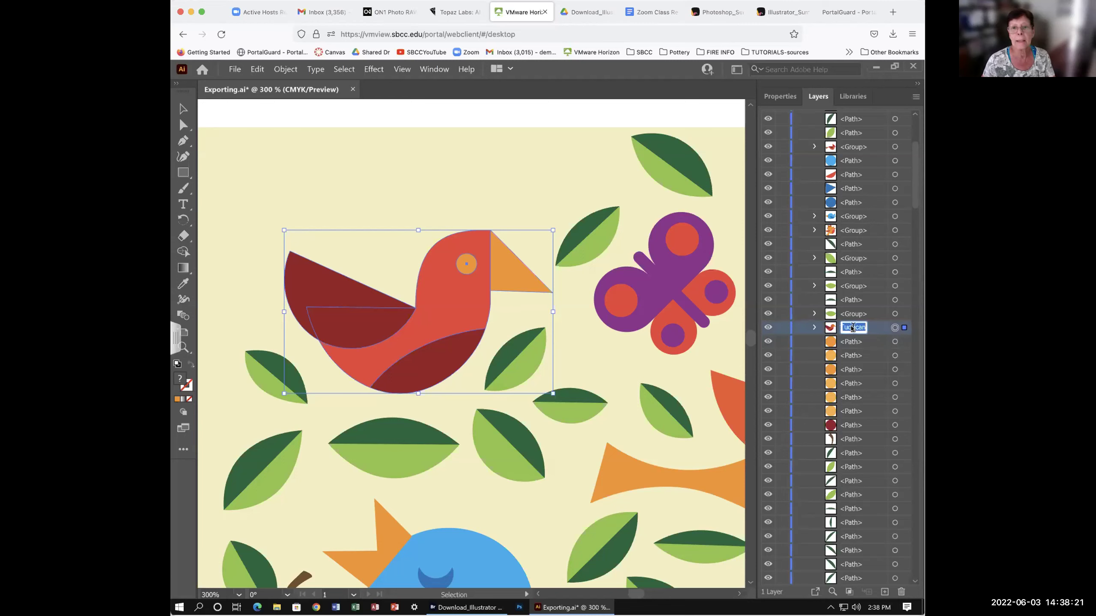
{"action": "left_click", "coordinate": [848, 328]}
{"action": "type", "text": "T"}
{"action": "key", "text": "Return"}
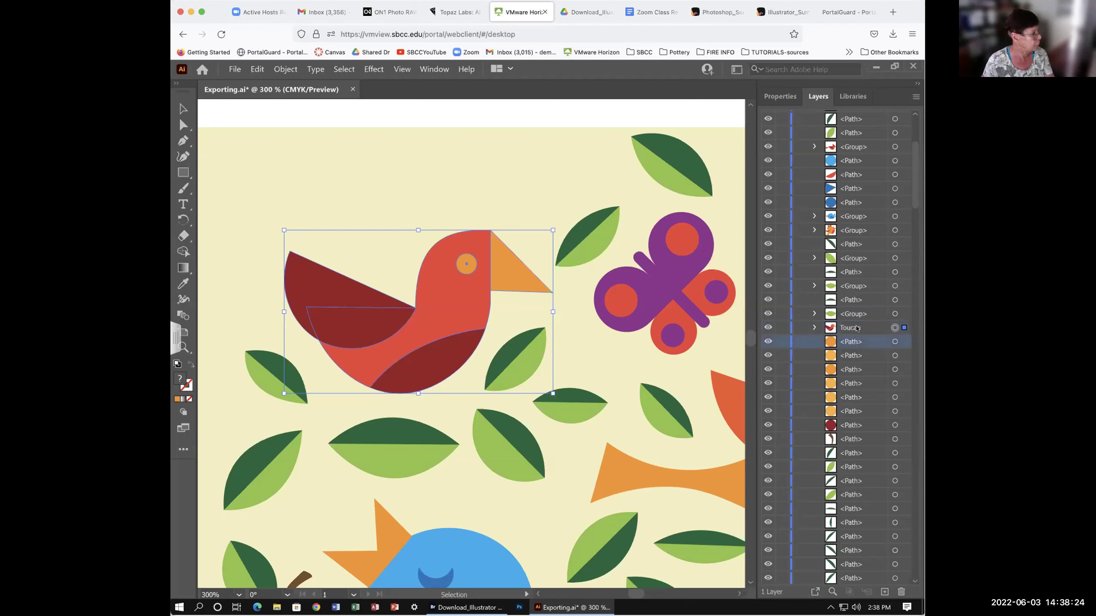
Move the Toucan group up past the artboard's upper edge and back among the leaves, and inspect the contents of the leaf group above it
{"action": "left_click", "coordinate": [664, 159]}
{"action": "mouse_move", "coordinate": [455, 324]}
{"action": "left_mouse_down"}
{"action": "mouse_move", "coordinate": [436, 302]}
{"action": "mouse_move", "coordinate": [471, 254]}
{"action": "mouse_move", "coordinate": [501, 290]}
{"action": "mouse_move", "coordinate": [406, 292]}
{"action": "mouse_move", "coordinate": [444, 311]}
{"action": "left_mouse_up"}
{"action": "left_click", "coordinate": [447, 325]}
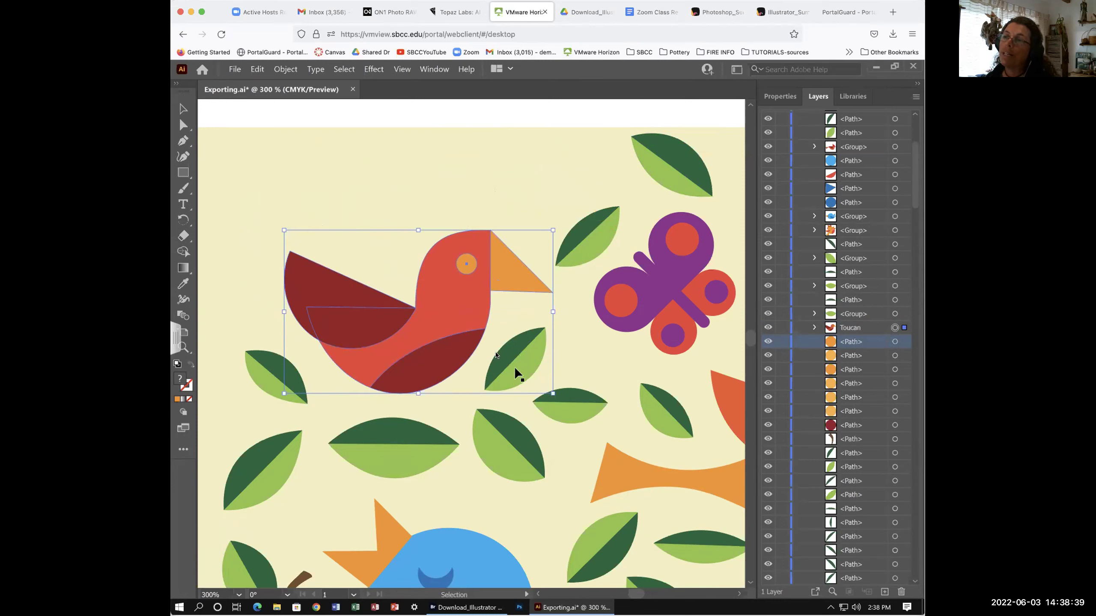
{"action": "left_click_drag", "start_coordinate": [452, 357], "coordinate": [417, 233]}
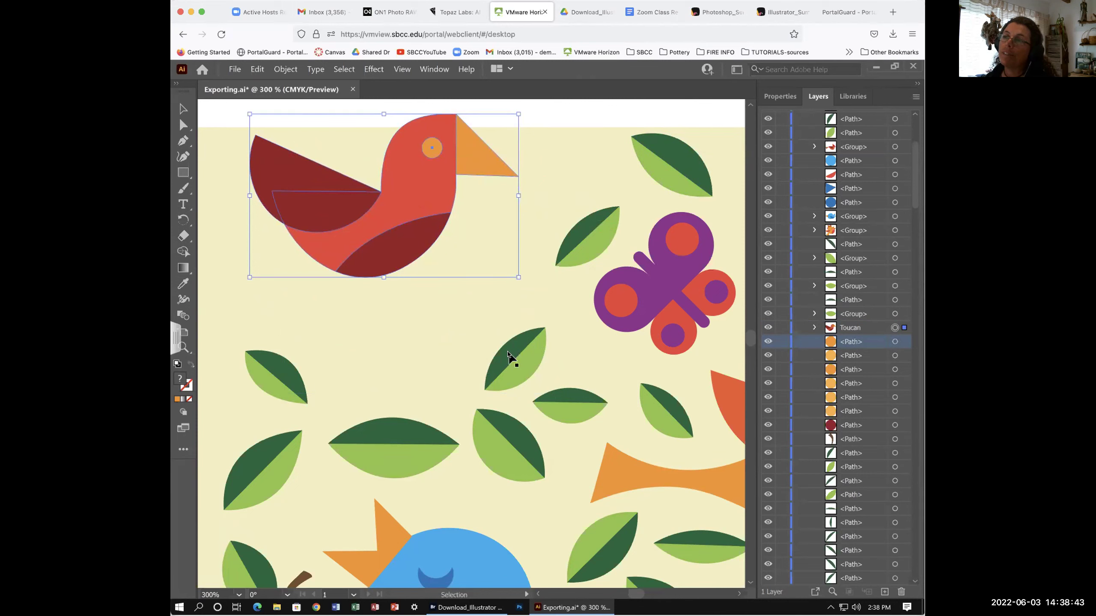
{"action": "left_click_drag", "start_coordinate": [388, 242], "coordinate": [433, 330]}
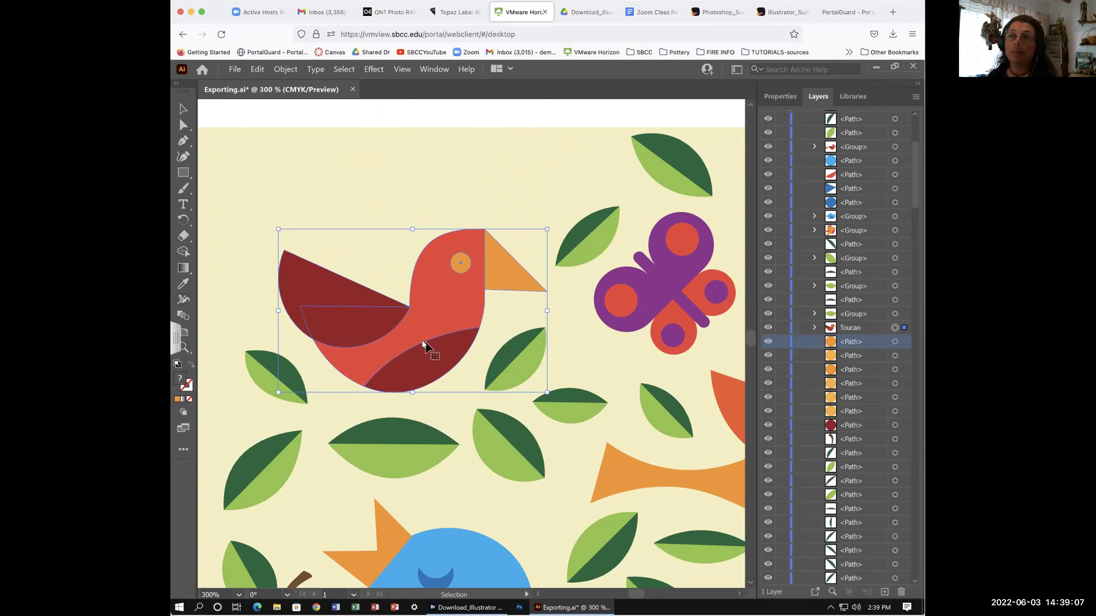
{"action": "left_click_drag", "start_coordinate": [428, 343], "coordinate": [448, 332]}
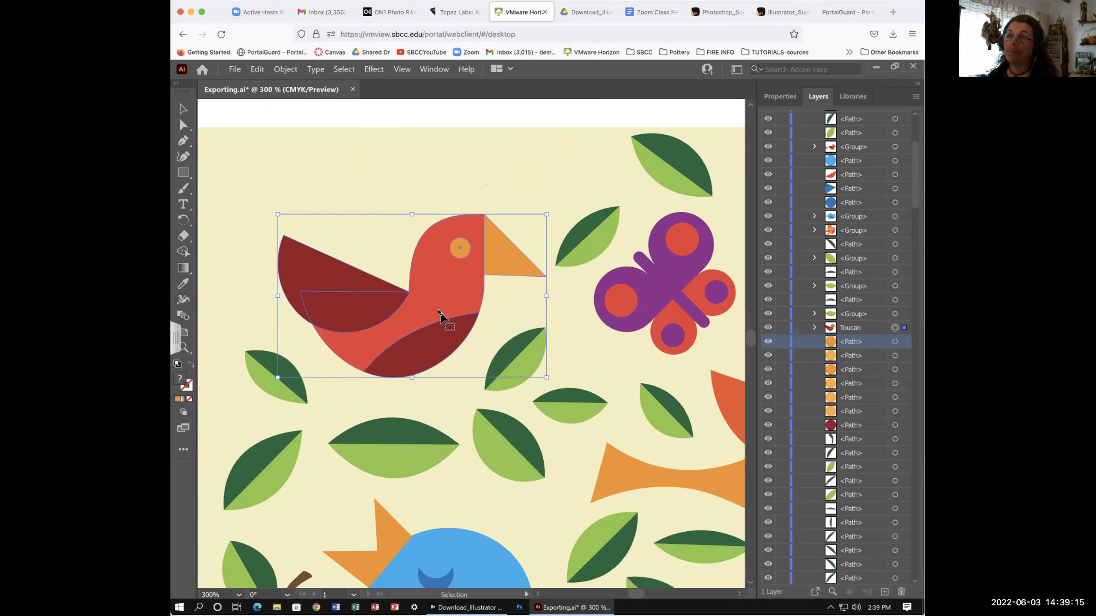
{"action": "left_click_drag", "start_coordinate": [440, 325], "coordinate": [436, 318]}
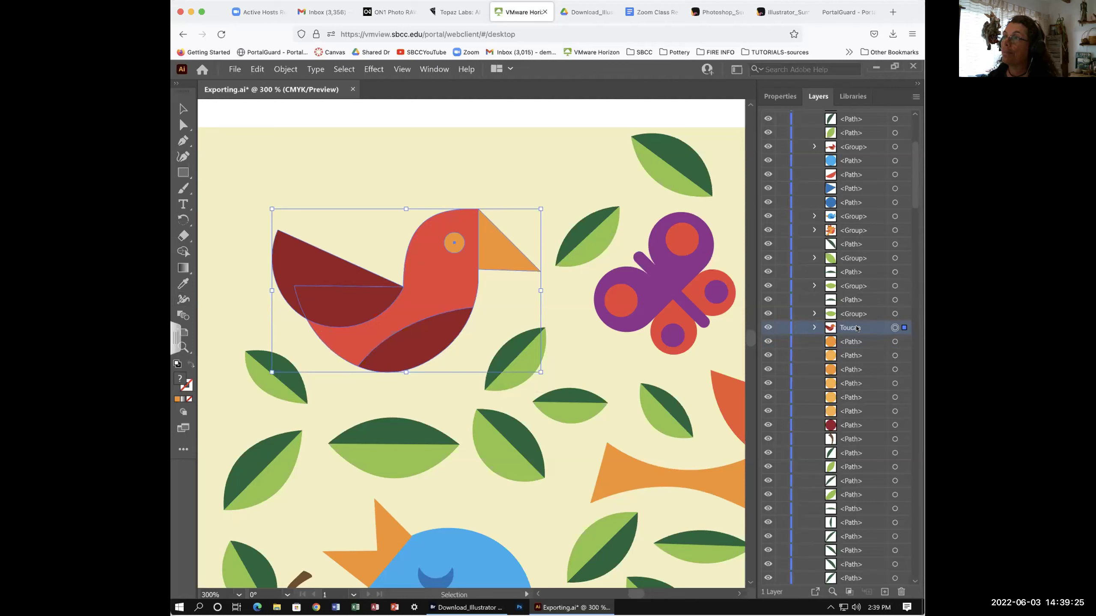
{"action": "left_click", "coordinate": [813, 314]}
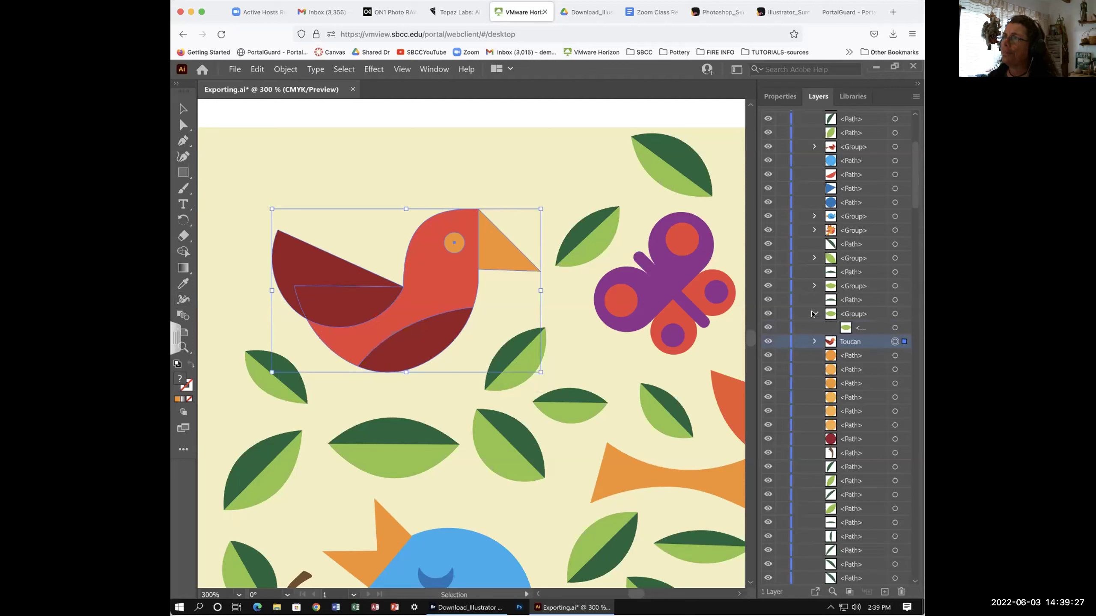
{"action": "left_click", "coordinate": [813, 314]}
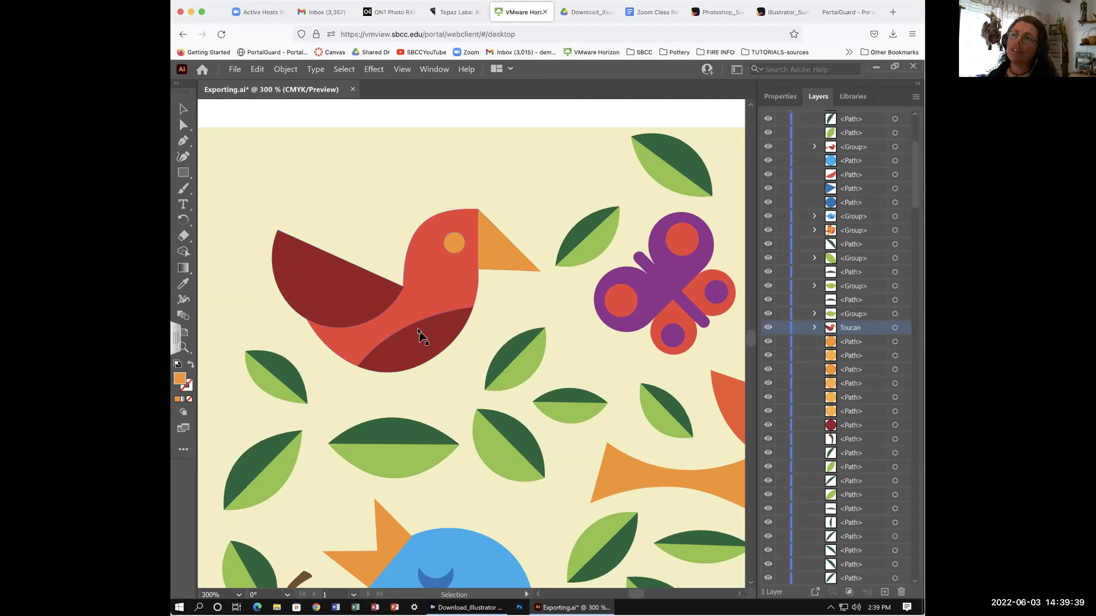
Select all of the toucan's anchor points with Direct Selection, nudge the bird slightly right and down, and clear the selection
{"action": "key", "text": "a"}
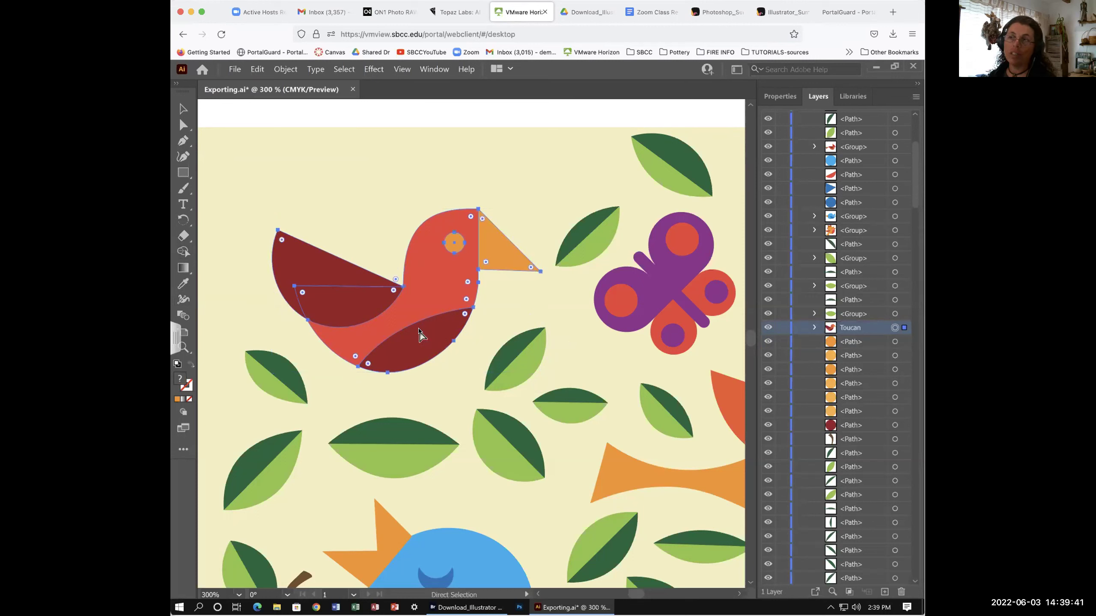
{"action": "left_click_drag", "start_coordinate": [269, 208], "coordinate": [543, 341]}
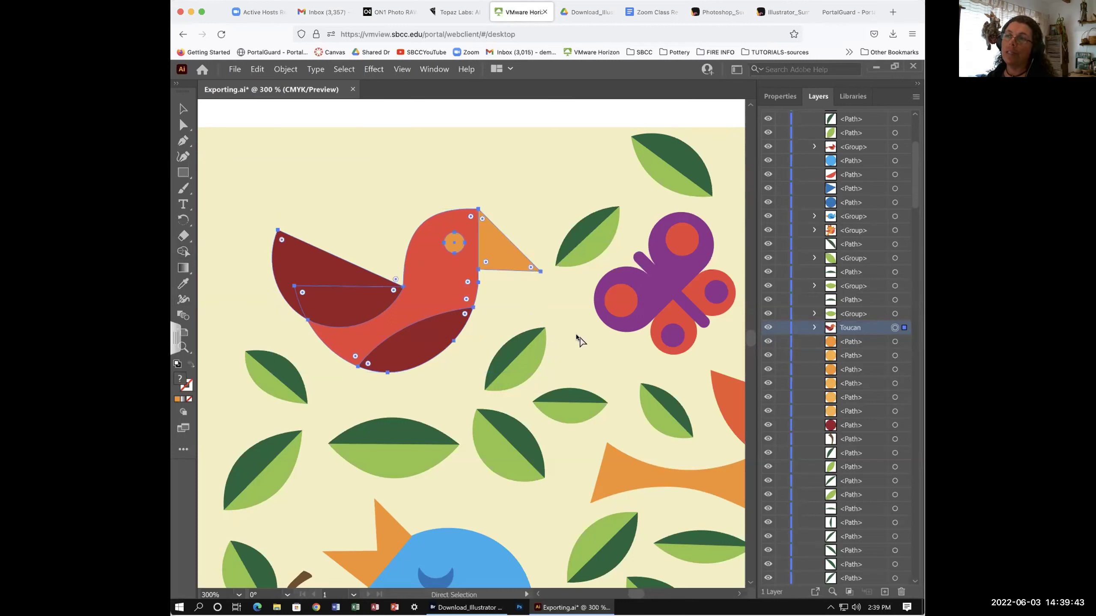
{"action": "key", "text": "Right"}
{"action": "key", "text": "Right"}
{"action": "key", "text": "Right"}
{"action": "key", "text": "Down"}
{"action": "key", "text": "Down"}
{"action": "key", "text": "Down"}
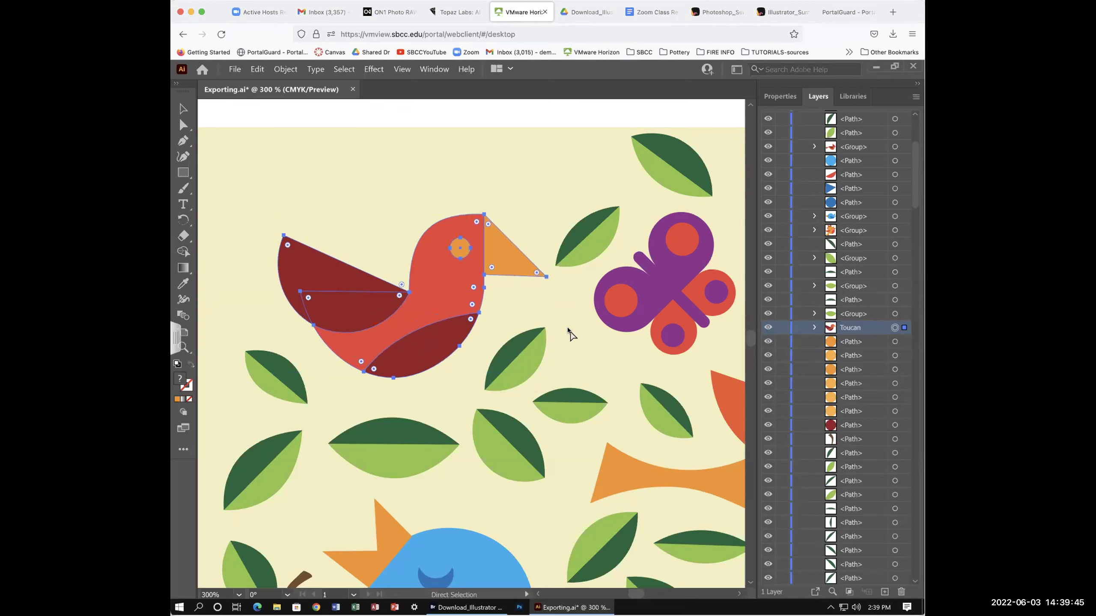
{"action": "key", "text": "v"}
{"action": "left_click", "coordinate": [572, 332]}
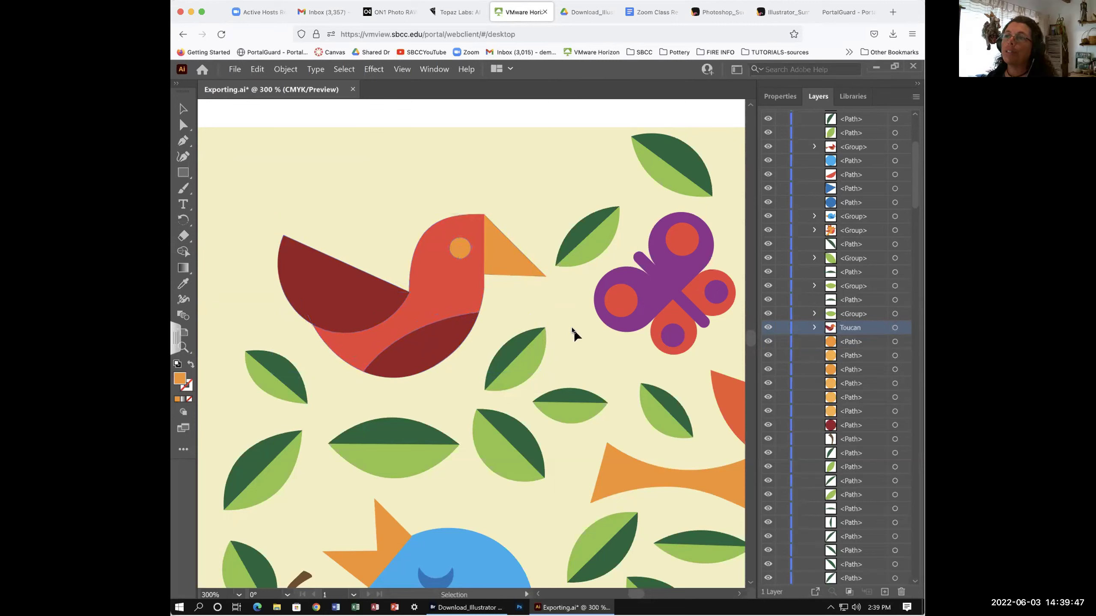
Reselect the Toucan group, nudge it up, down and sideways in small and large steps, and shift it slightly downward
{"action": "left_click", "coordinate": [432, 320]}
{"action": "key", "text": "a"}
{"action": "key", "text": "Down"}
{"action": "key", "text": "Down"}
{"action": "key", "text": "Down"}
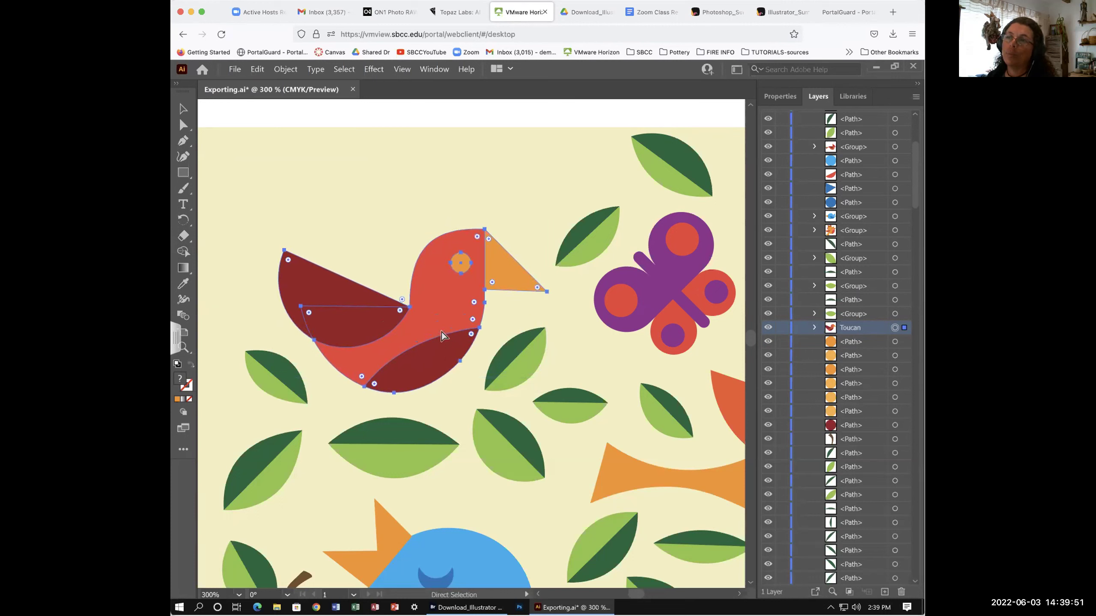
{"action": "key", "text": "shift+Up"}
{"action": "key", "text": "shift+Up"}
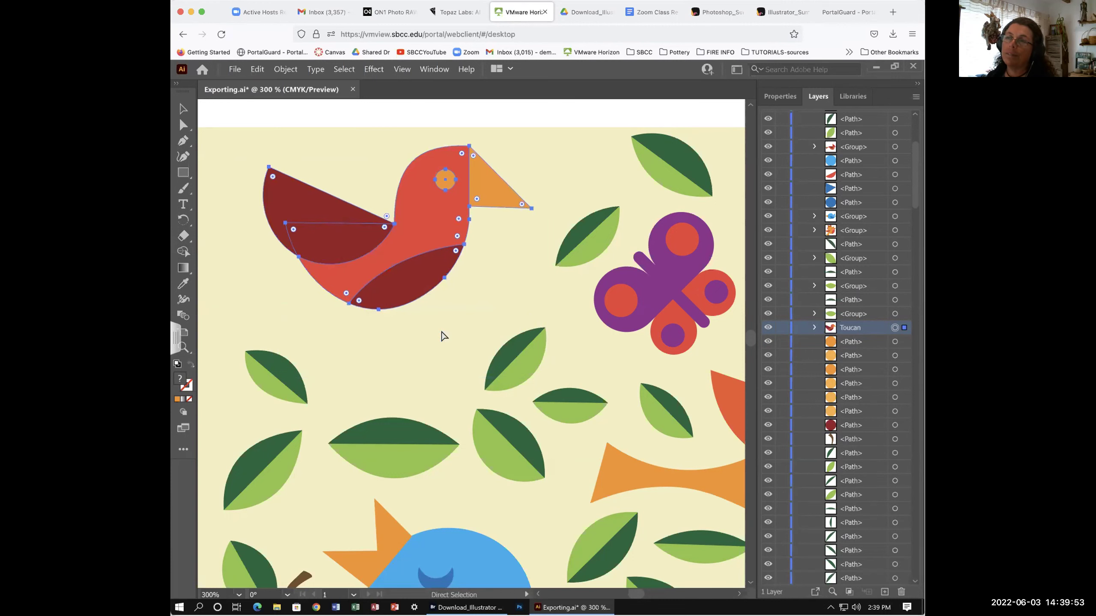
{"action": "key", "text": "shift+Up"}
{"action": "key", "text": "shift+Right"}
{"action": "key", "text": "shift+Down"}
{"action": "key", "text": "shift+Down"}
{"action": "key", "text": "shift+Left"}
{"action": "key", "text": "v"}
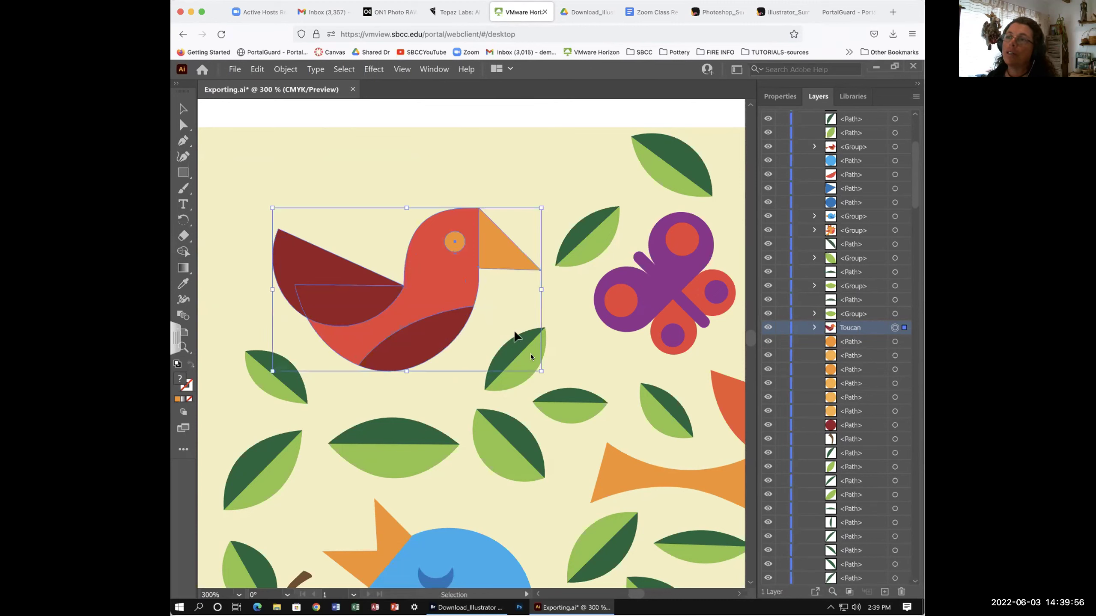
{"action": "left_click", "coordinate": [560, 363]}
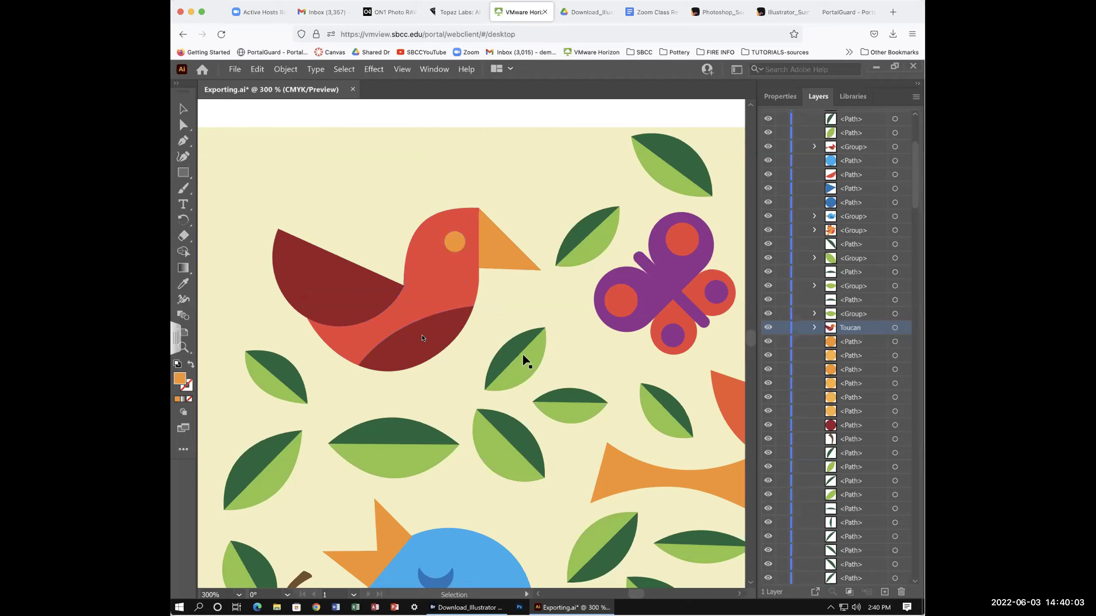
{"action": "left_click_drag", "start_coordinate": [422, 338], "coordinate": [422, 350]}
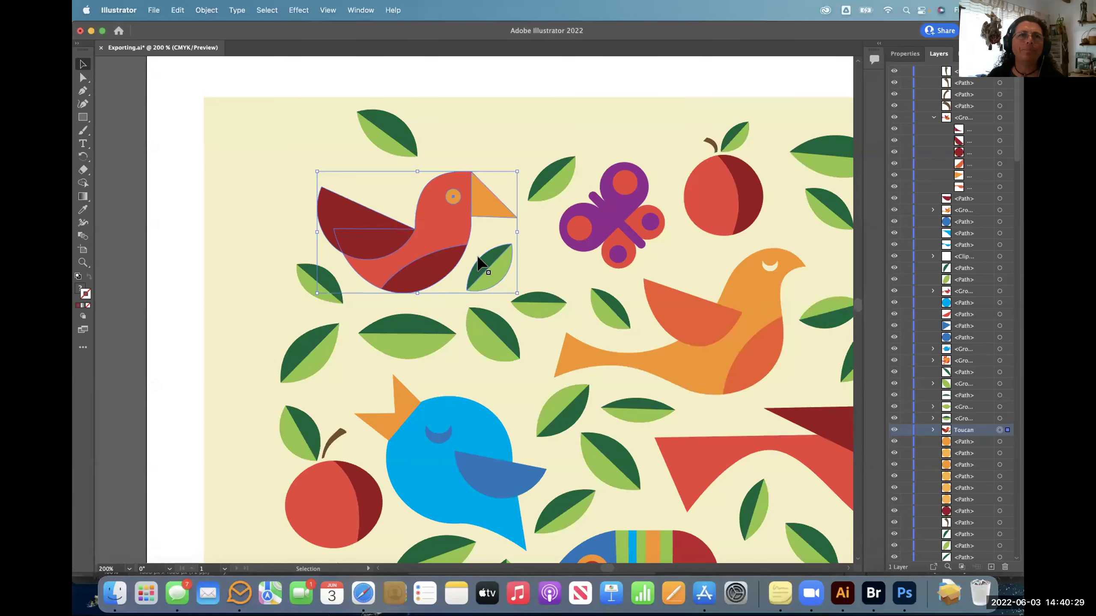
Shift the Toucan group that includes the leaf slightly, and undo its last few moves
{"action": "mouse_move", "coordinate": [478, 257]}
{"action": "left_mouse_down"}
{"action": "mouse_move", "coordinate": [454, 262]}
{"action": "mouse_move", "coordinate": [494, 258]}
{"action": "mouse_move", "coordinate": [454, 267]}
{"action": "mouse_move", "coordinate": [475, 264]}
{"action": "left_mouse_up"}
{"action": "mouse_move", "coordinate": [411, 227]}
{"action": "left_mouse_down"}
{"action": "mouse_move", "coordinate": [456, 236]}
{"action": "mouse_move", "coordinate": [409, 220]}
{"action": "left_mouse_up"}
{"action": "key", "text": "super+z"}
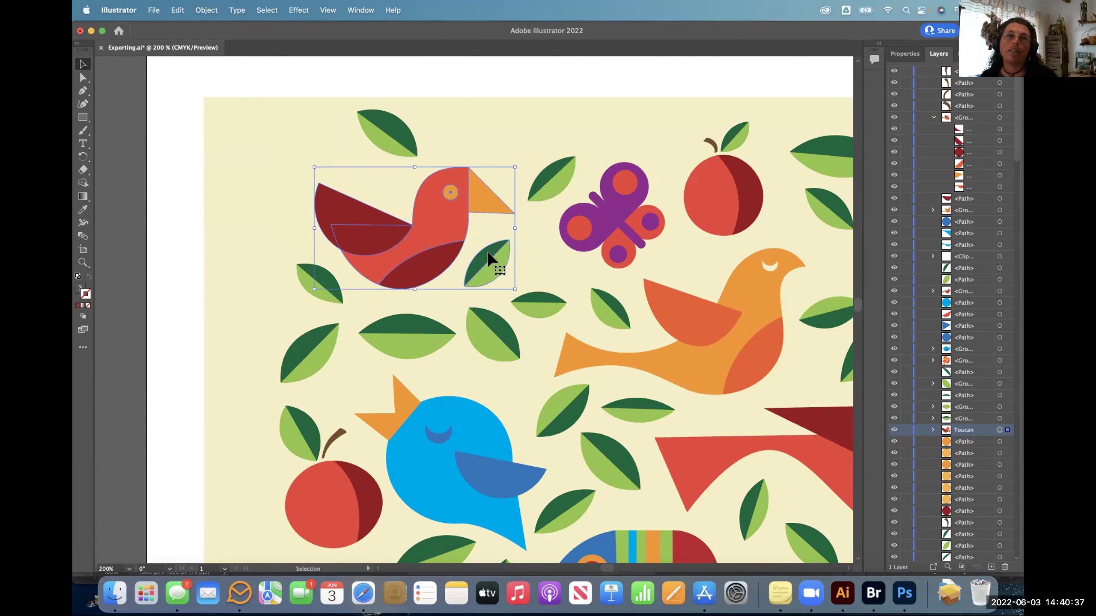
{"action": "key", "text": "super+z"}
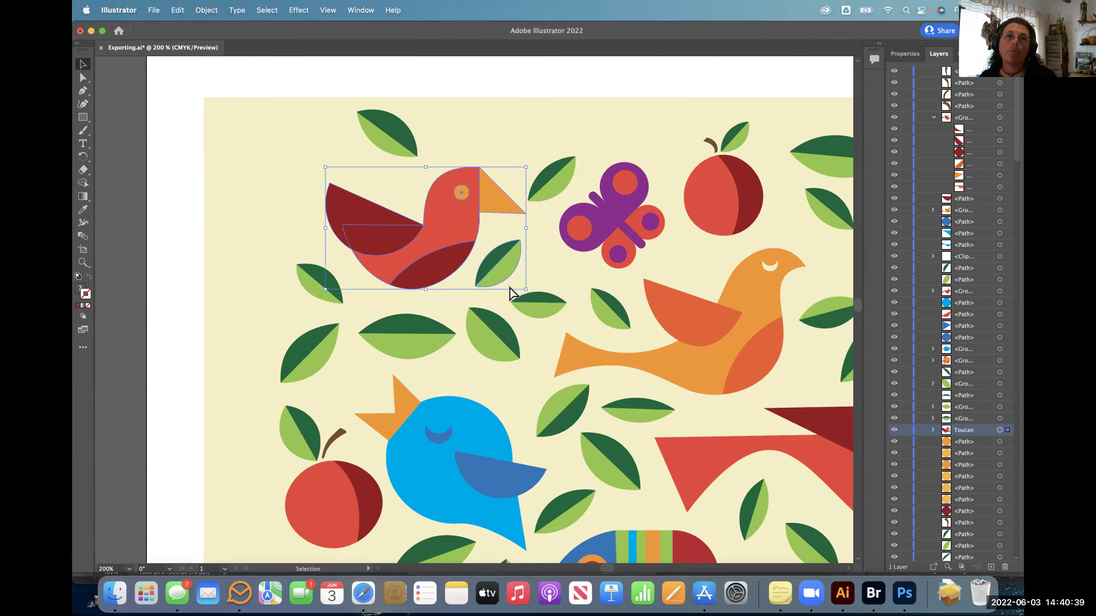
{"action": "key", "text": "super+z"}
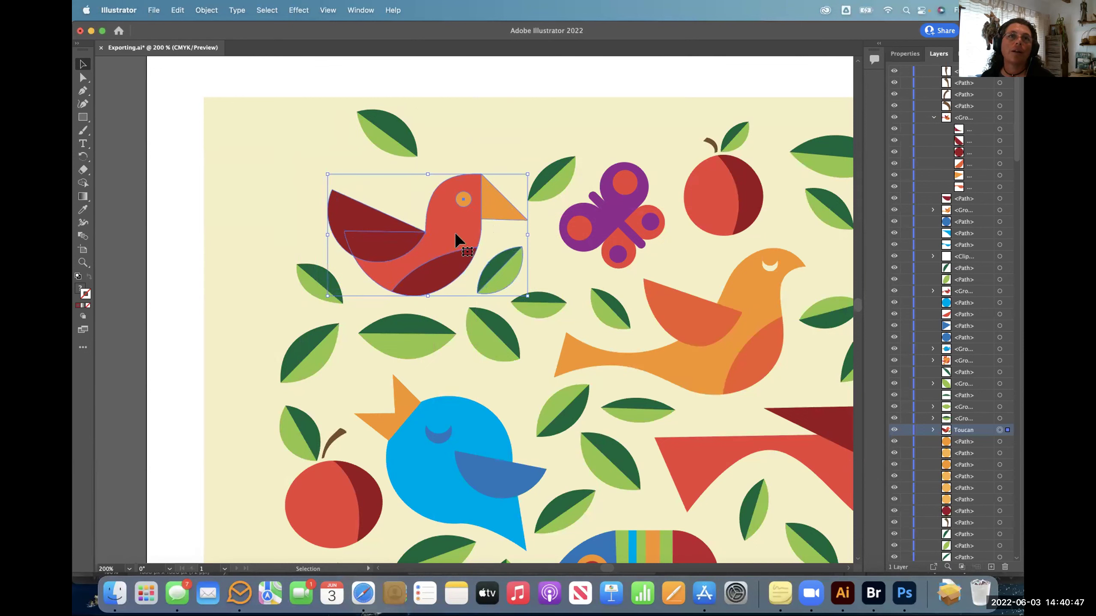
Ungroup the Toucan group, and select the bird's body and the nearby leaf's dark half separately
{"action": "left_click", "coordinate": [202, 10]}
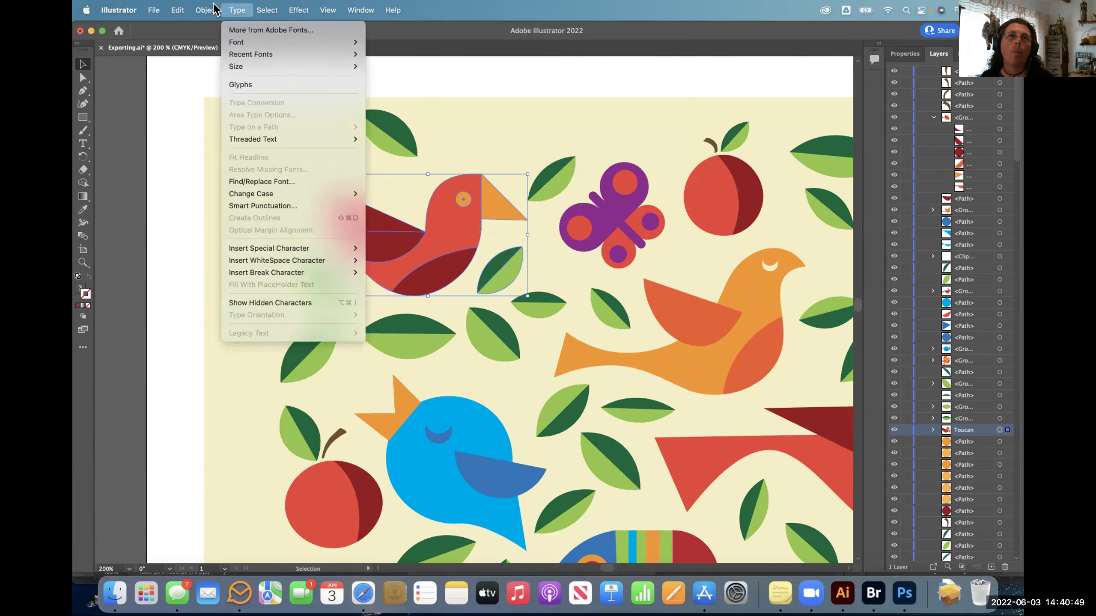
{"action": "left_click", "coordinate": [203, 84]}
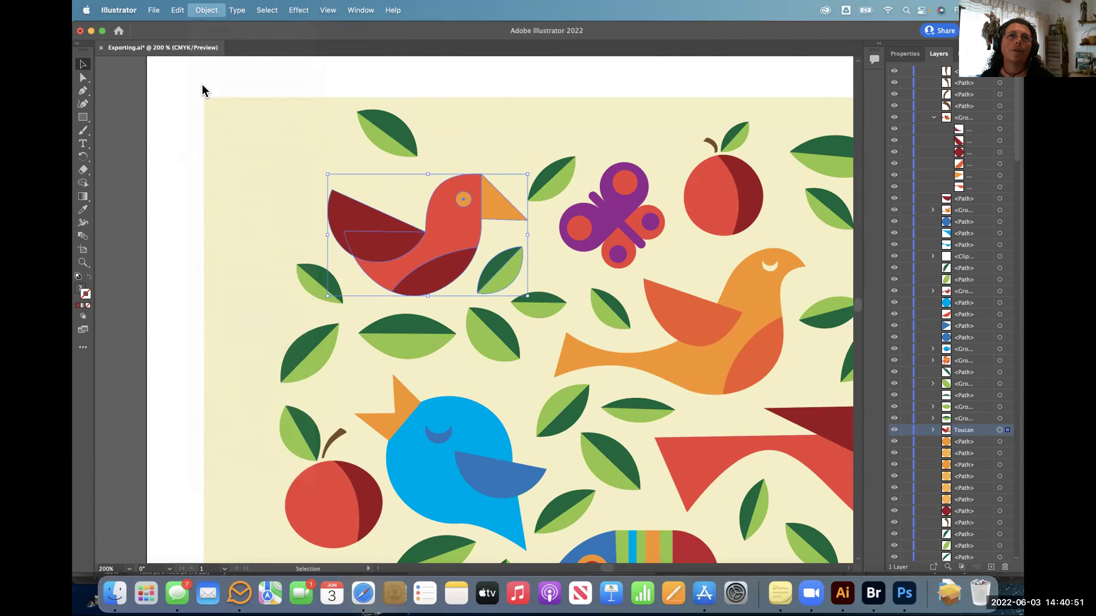
{"action": "left_click", "coordinate": [448, 318]}
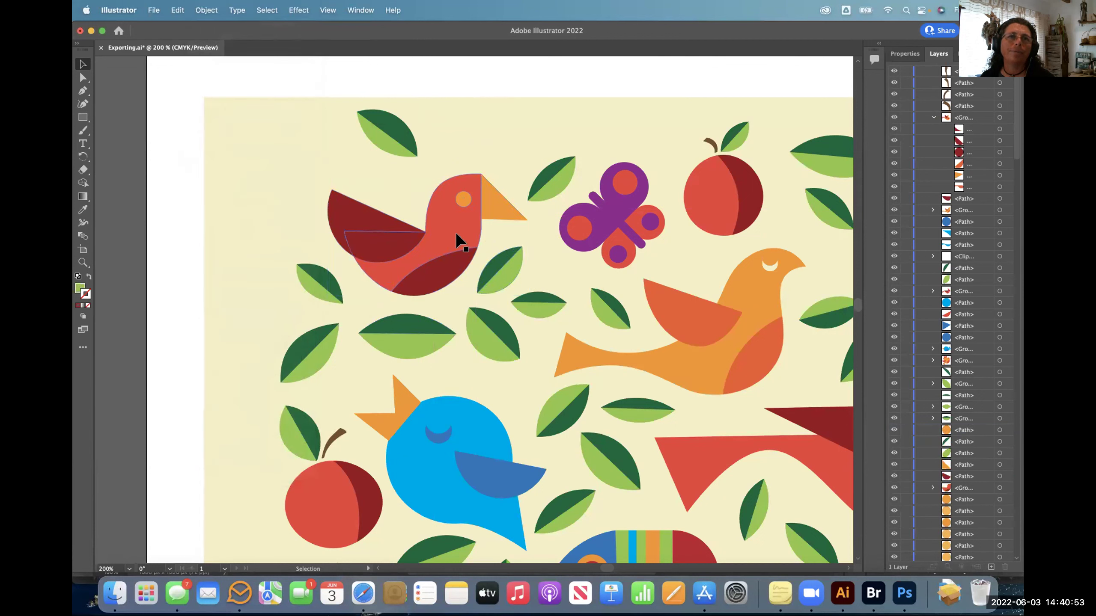
{"action": "left_click", "coordinate": [455, 233]}
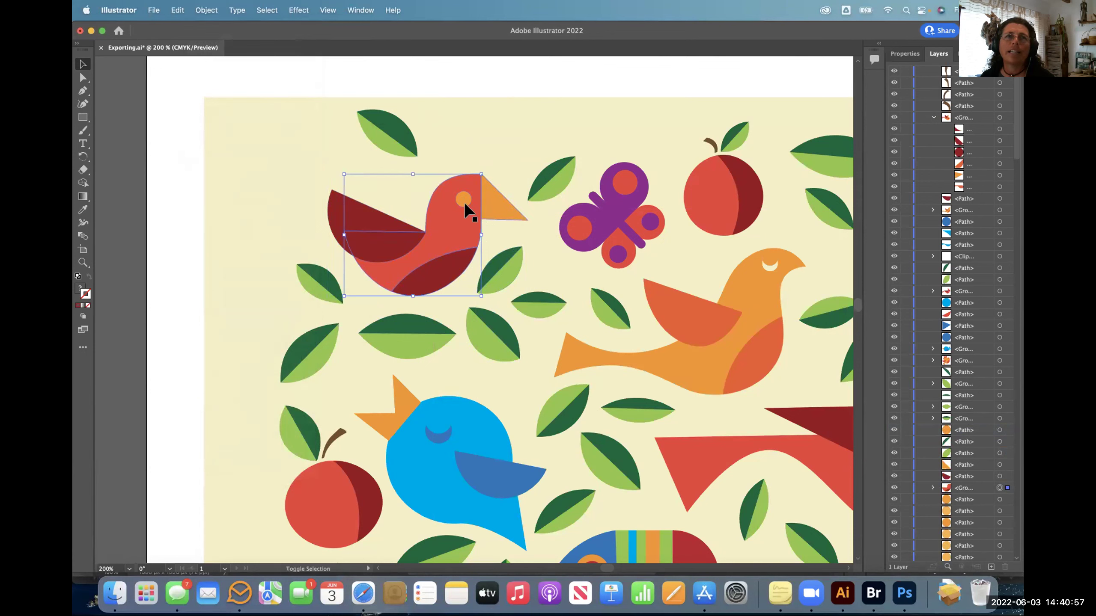
{"action": "left_click_drag", "start_coordinate": [495, 265], "coordinate": [497, 260]}
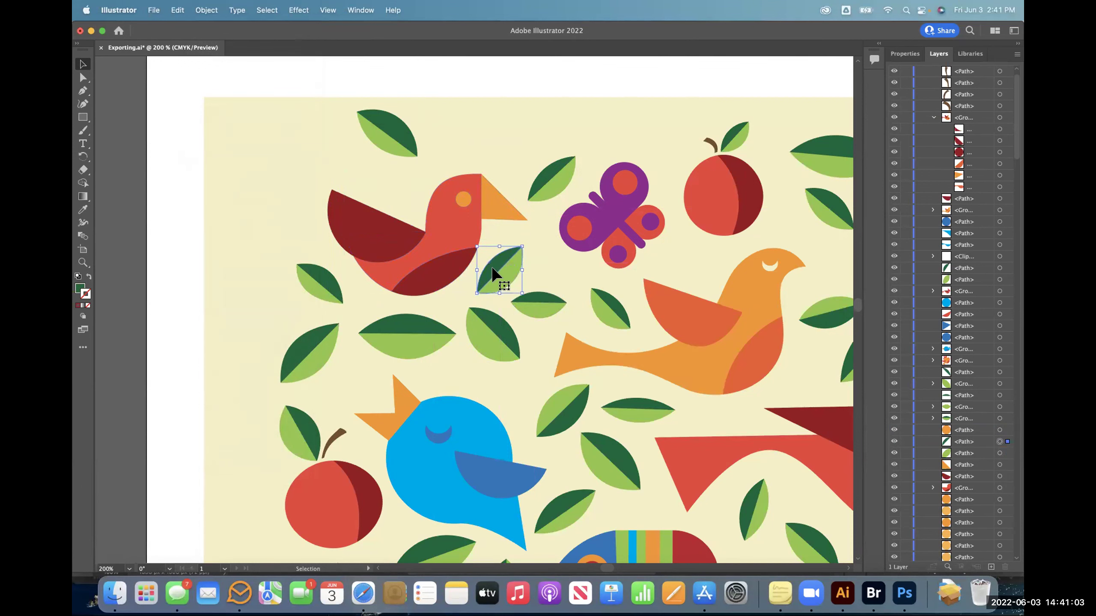
Group the dark and light halves of the leaf beside the toucan's belly each on its own, and shift the dark half slightly
{"action": "scroll", "coordinate": [492, 274], "scroll_direction": "right", "scroll_amount": 3}
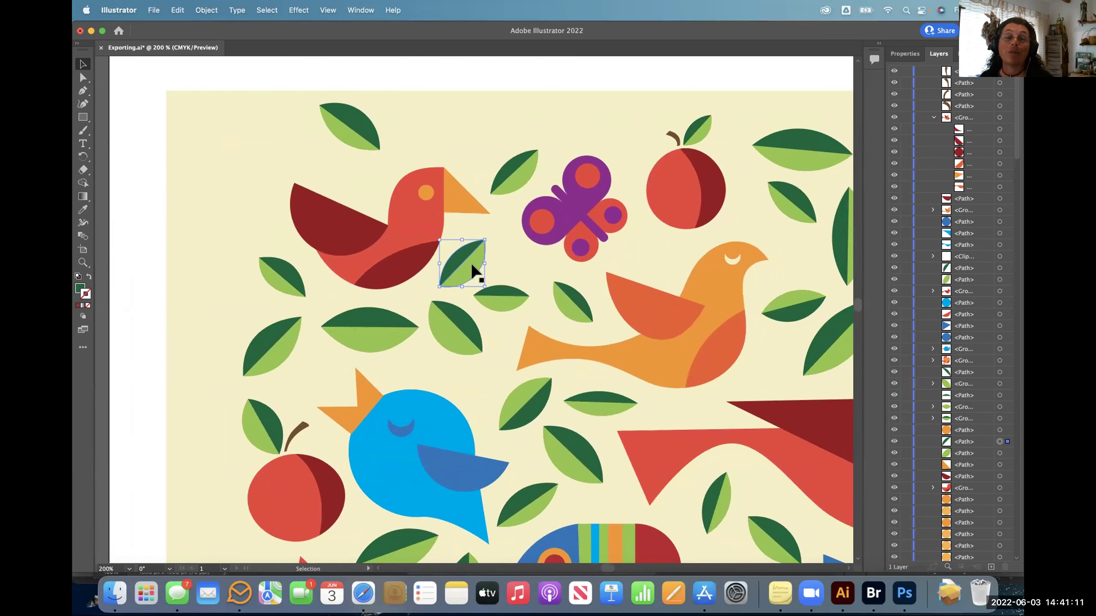
{"action": "key", "text": "super+g"}
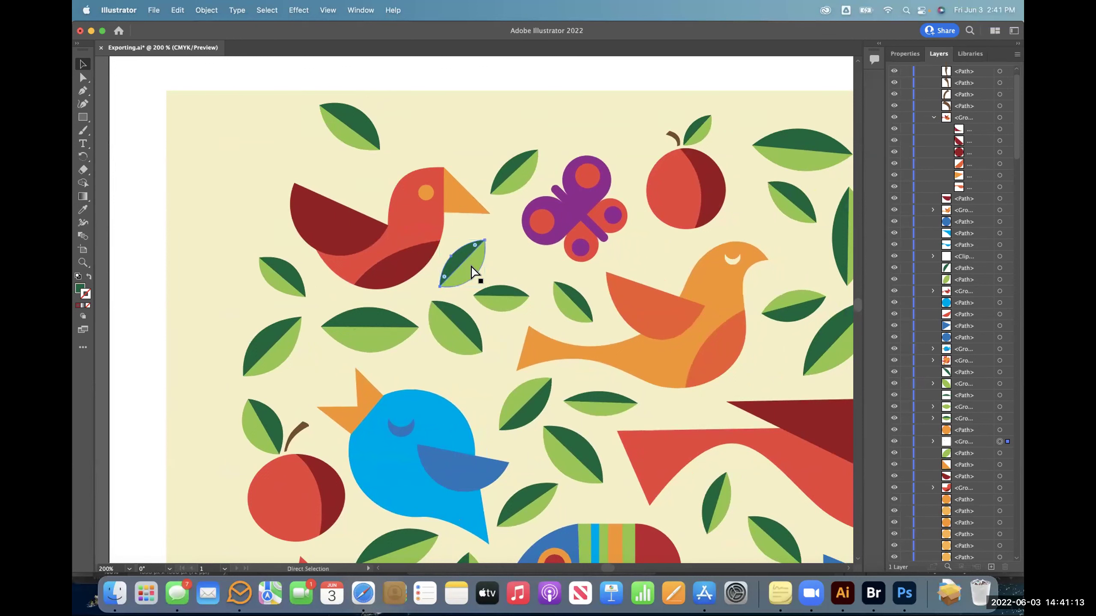
{"action": "mouse_move", "coordinate": [465, 261]}
{"action": "left_mouse_down"}
{"action": "mouse_move", "coordinate": [487, 260]}
{"action": "mouse_move", "coordinate": [465, 260]}
{"action": "left_mouse_up"}
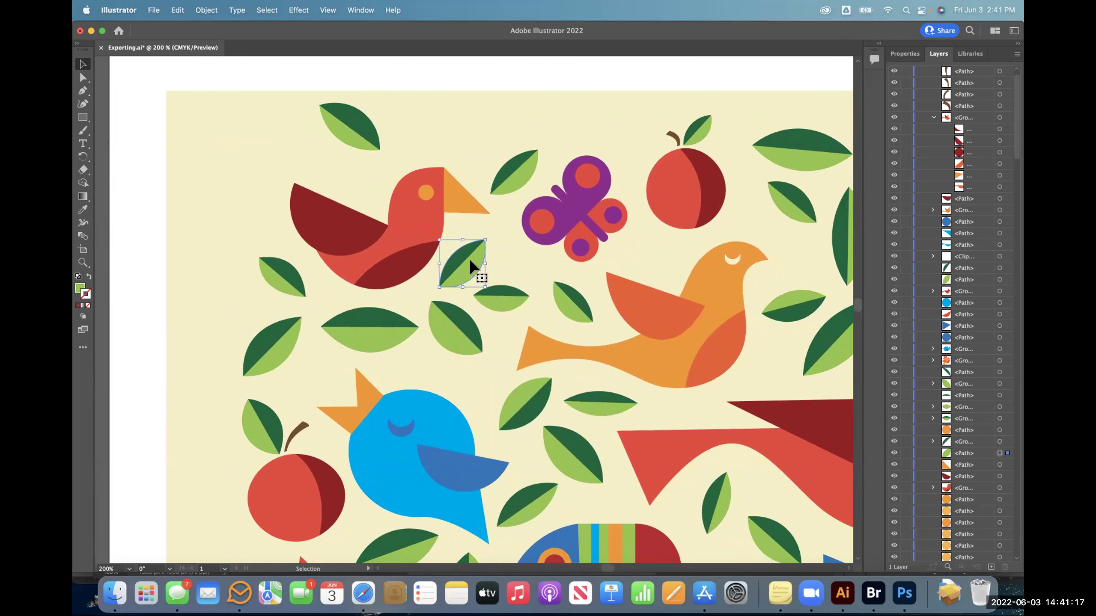
{"action": "key", "text": "a"}
{"action": "key", "text": "v"}
{"action": "mouse_move", "coordinate": [469, 259]}
{"action": "left_mouse_down"}
{"action": "mouse_move", "coordinate": [483, 260]}
{"action": "mouse_move", "coordinate": [455, 257]}
{"action": "mouse_move", "coordinate": [463, 259]}
{"action": "left_mouse_up"}
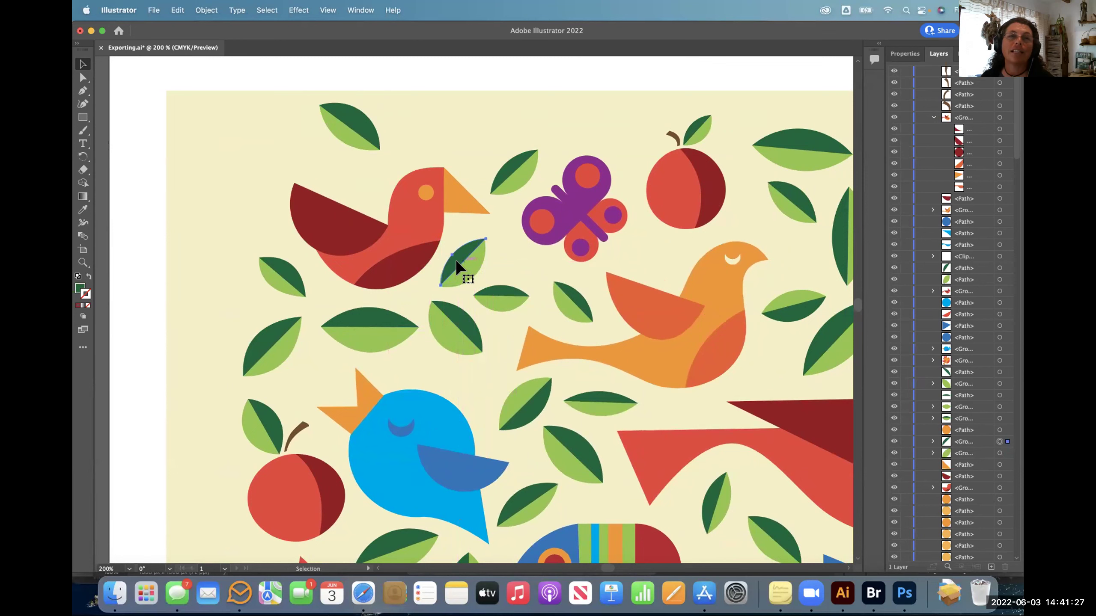
Nudge the dark green half of the leaf below the red bird's beak slightly left and down against its light half
{"action": "key", "text": "v"}
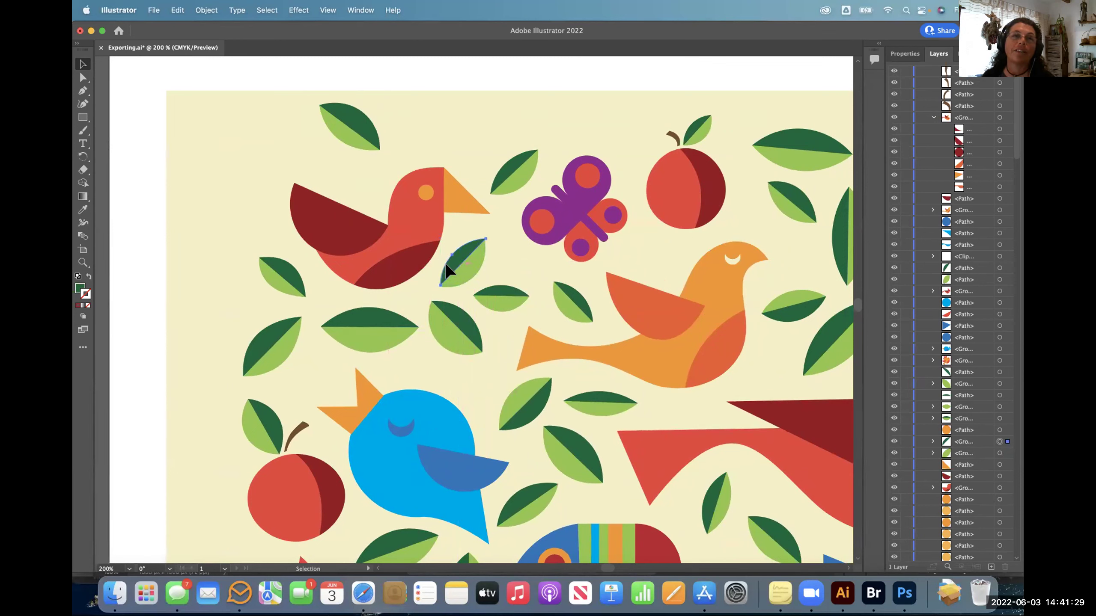
{"action": "key", "text": "Left"}
{"action": "key", "text": "Down"}
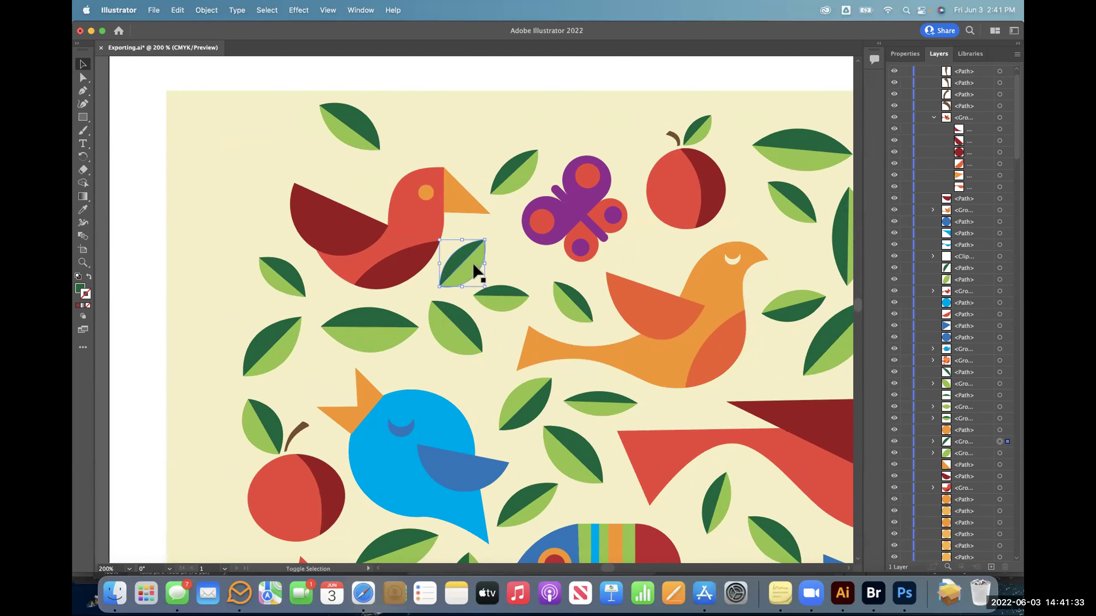
Add and remove the halves of the leaf below the red bird's beak from the selection, finishing with nothing selected
{"action": "left_click", "coordinate": [473, 266], "text": "shift"}
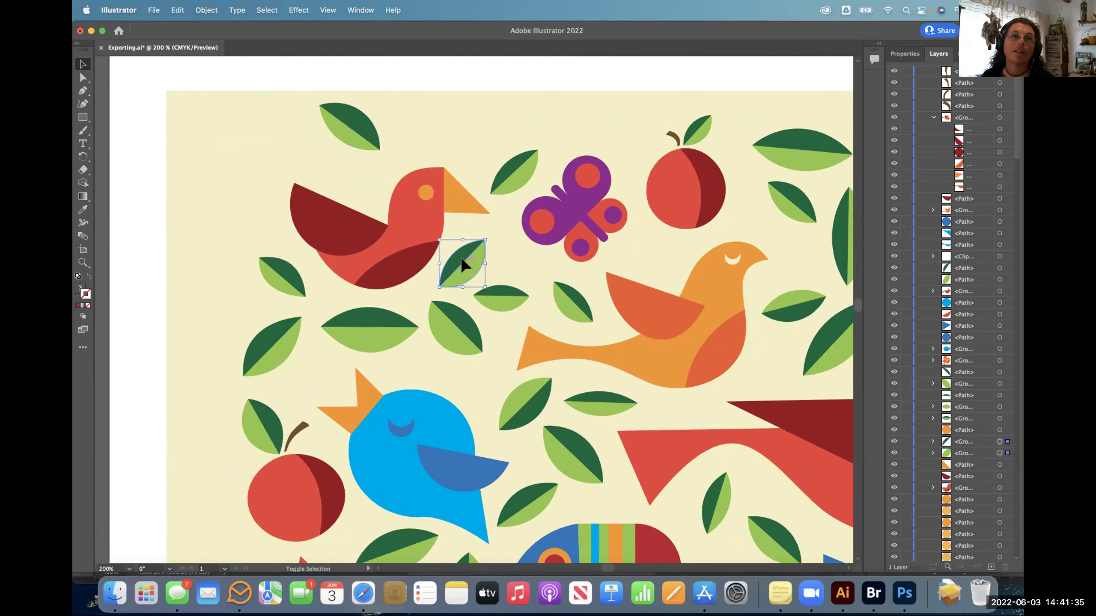
{"action": "left_click", "coordinate": [464, 265], "text": "shift"}
{"action": "left_click", "coordinate": [467, 262], "text": "shift"}
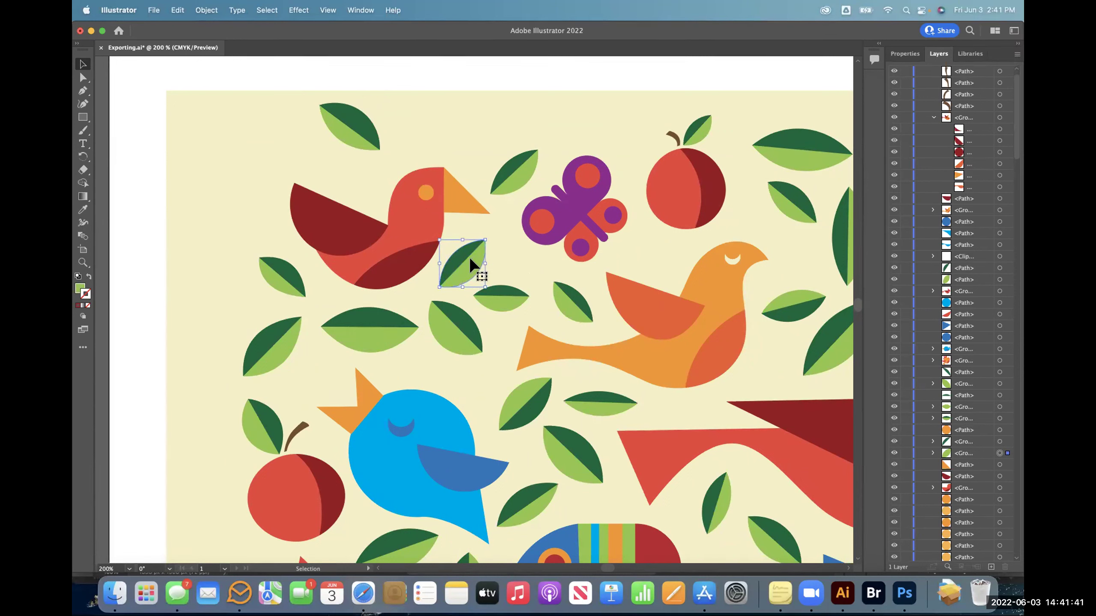
{"action": "left_click", "coordinate": [491, 254]}
Group the two halves of the leaf below the beak and move the leaf to the right, away from the red bird
{"action": "left_click", "coordinate": [461, 260]}
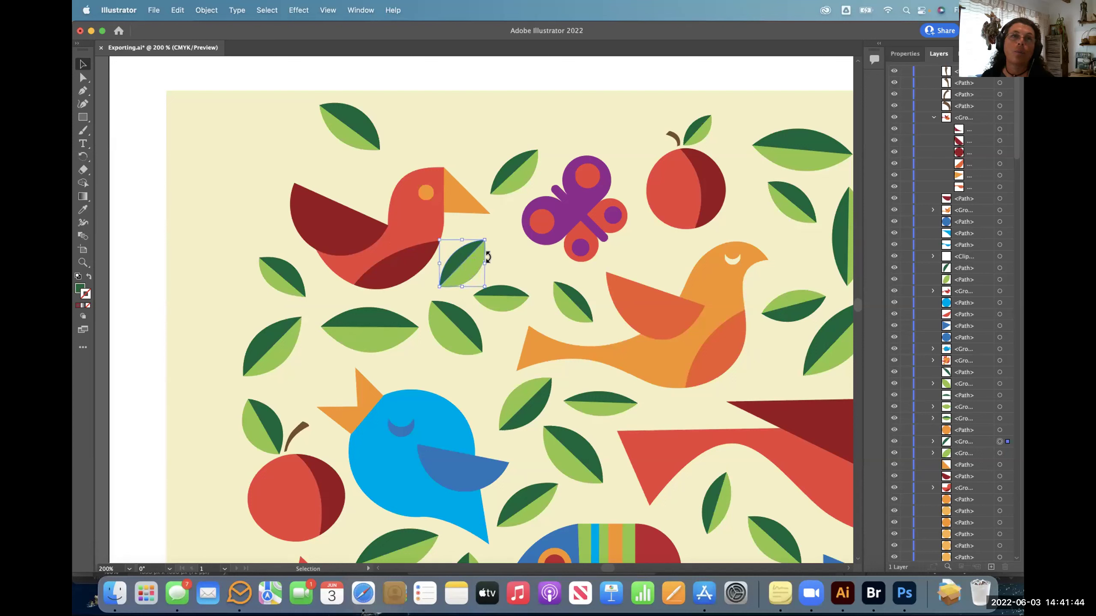
{"action": "left_click", "coordinate": [470, 274], "text": "shift"}
{"action": "key", "text": "super+g"}
{"action": "left_click_drag", "start_coordinate": [471, 268], "coordinate": [493, 254]}
Add the red bird's wing to the leaf selection, ungroup twice to separate the leaf halves fully, and deselect everything
{"action": "left_click", "coordinate": [319, 212], "text": "shift"}
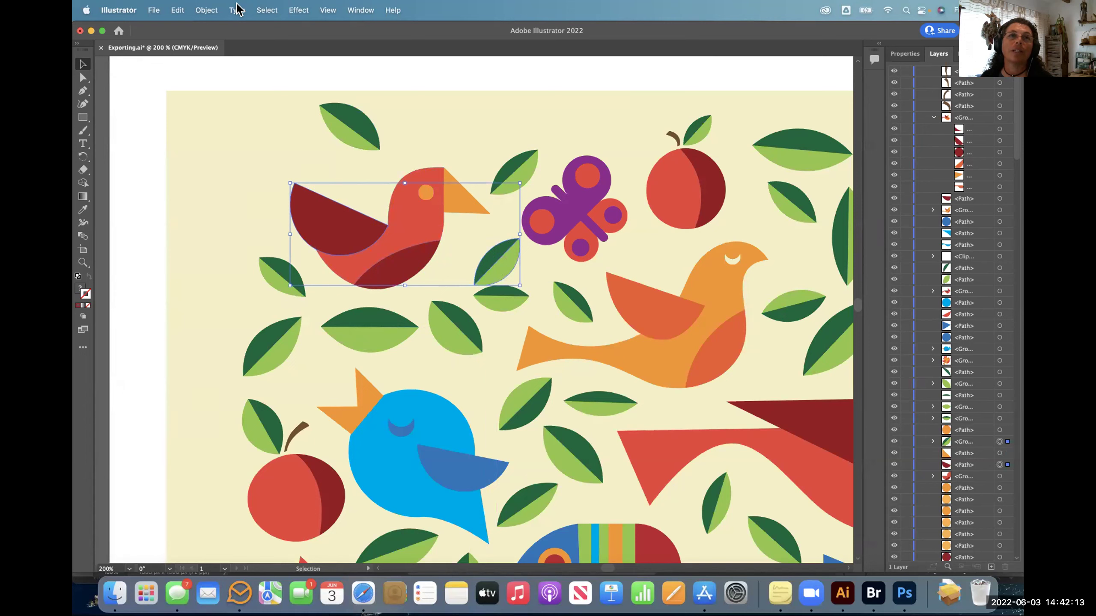
{"action": "left_click", "coordinate": [198, 10]}
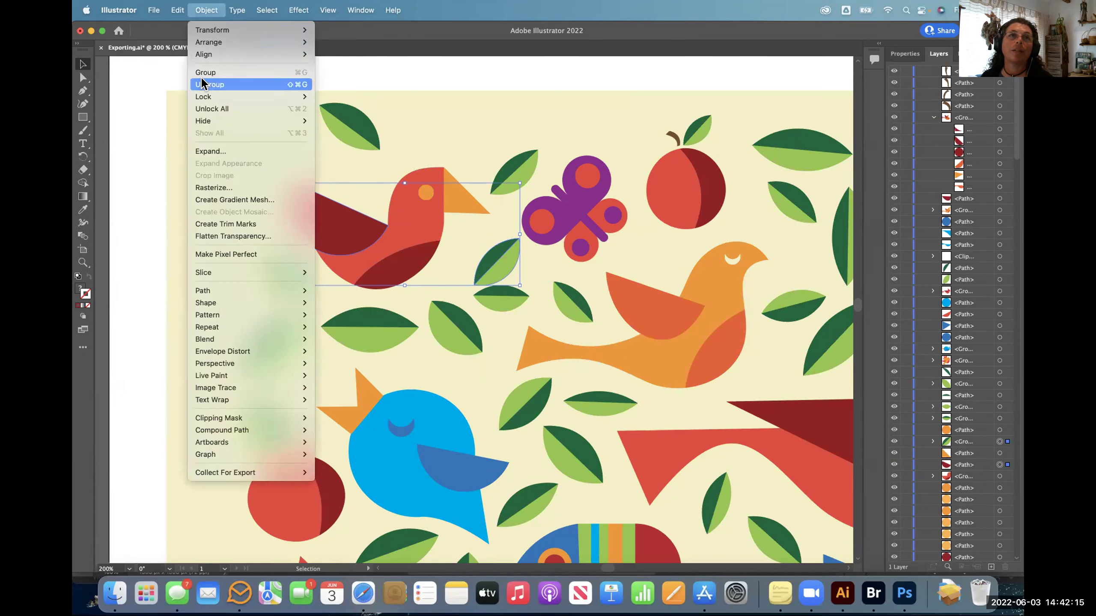
{"action": "left_click", "coordinate": [202, 84]}
{"action": "left_click", "coordinate": [196, 12]}
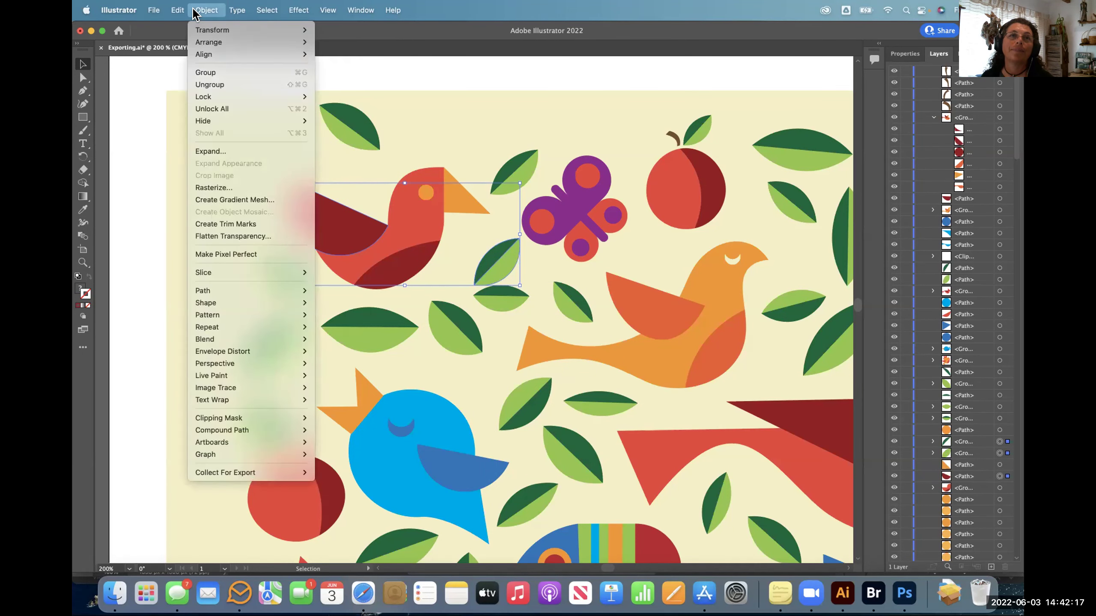
{"action": "left_click", "coordinate": [217, 84]}
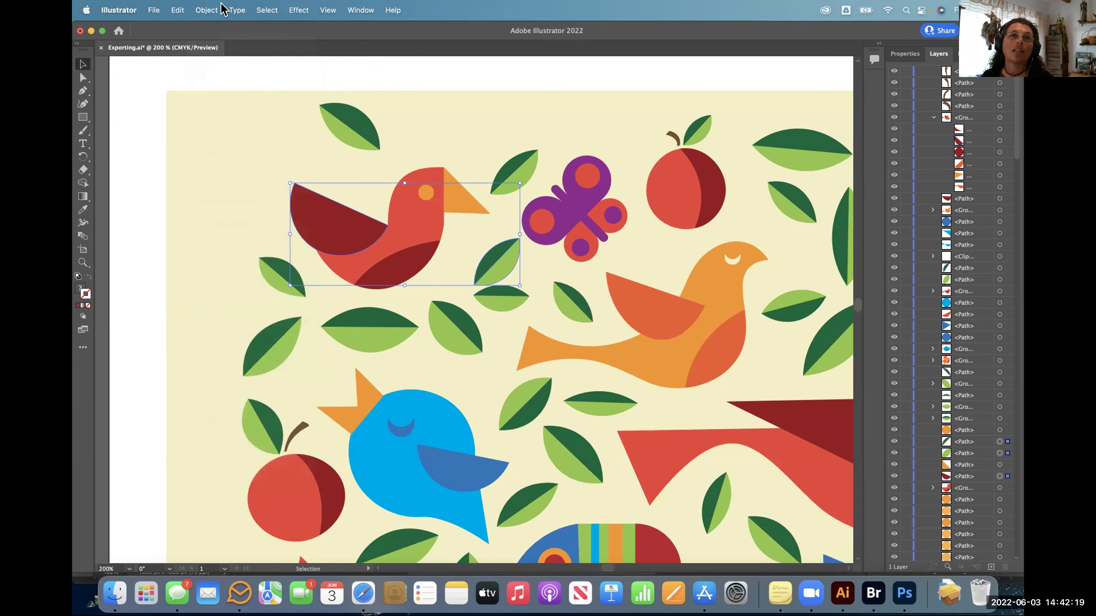
{"action": "left_click", "coordinate": [198, 7]}
{"action": "left_click", "coordinate": [200, 9]}
{"action": "left_click", "coordinate": [402, 292]}
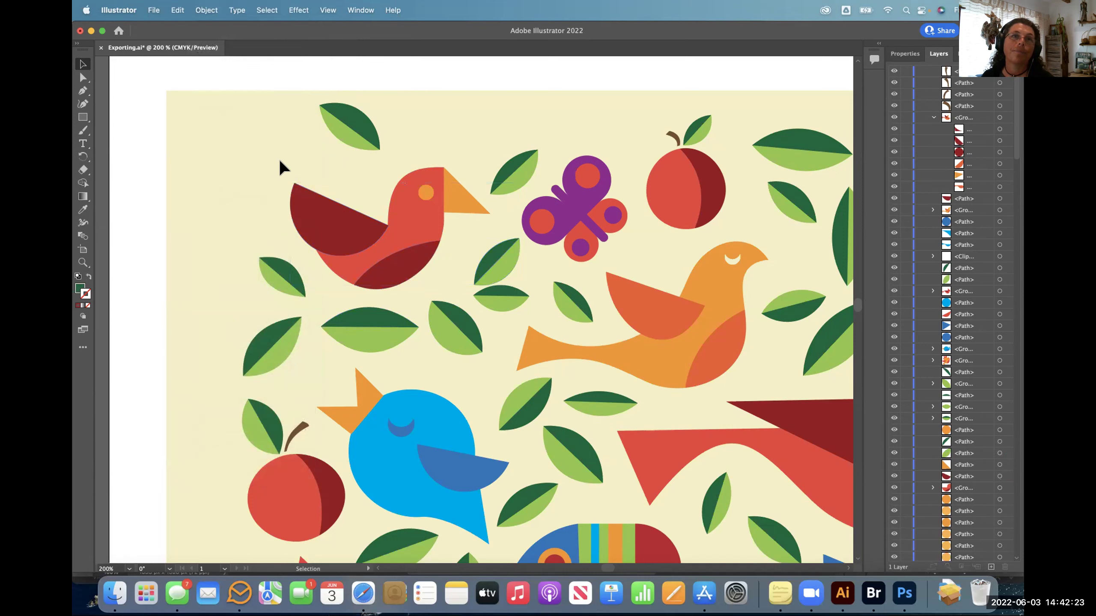
Try to move the red bird's wing and body together without the beak and eye, undo the move, and deselect
{"action": "left_click", "coordinate": [328, 221]}
{"action": "left_click", "coordinate": [395, 235], "text": "shift"}
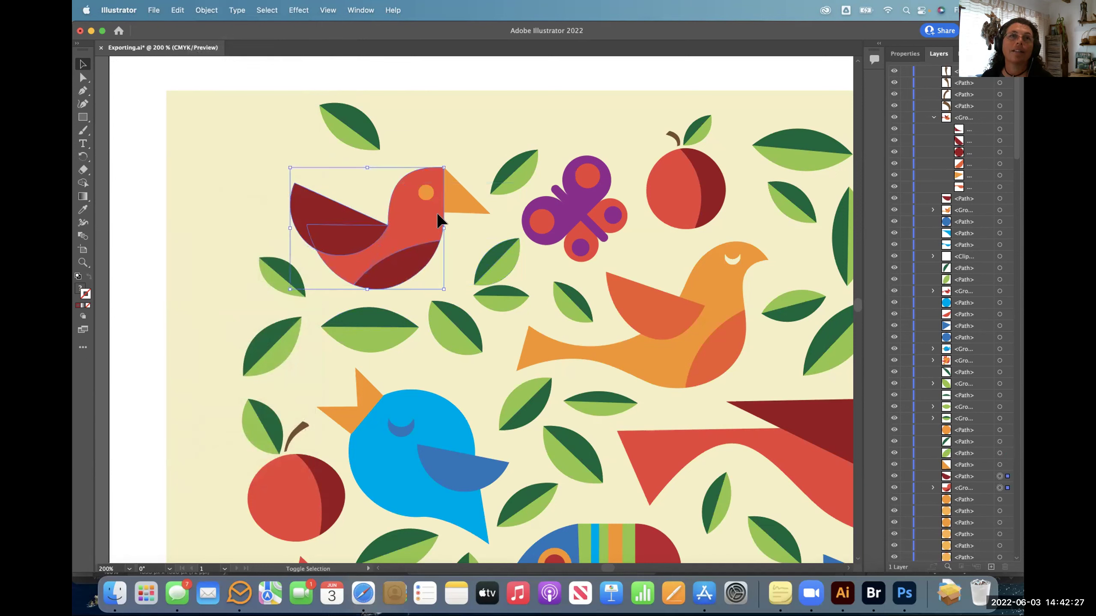
{"action": "left_click_drag", "start_coordinate": [444, 226], "coordinate": [449, 224]}
{"action": "key", "text": "super+z"}
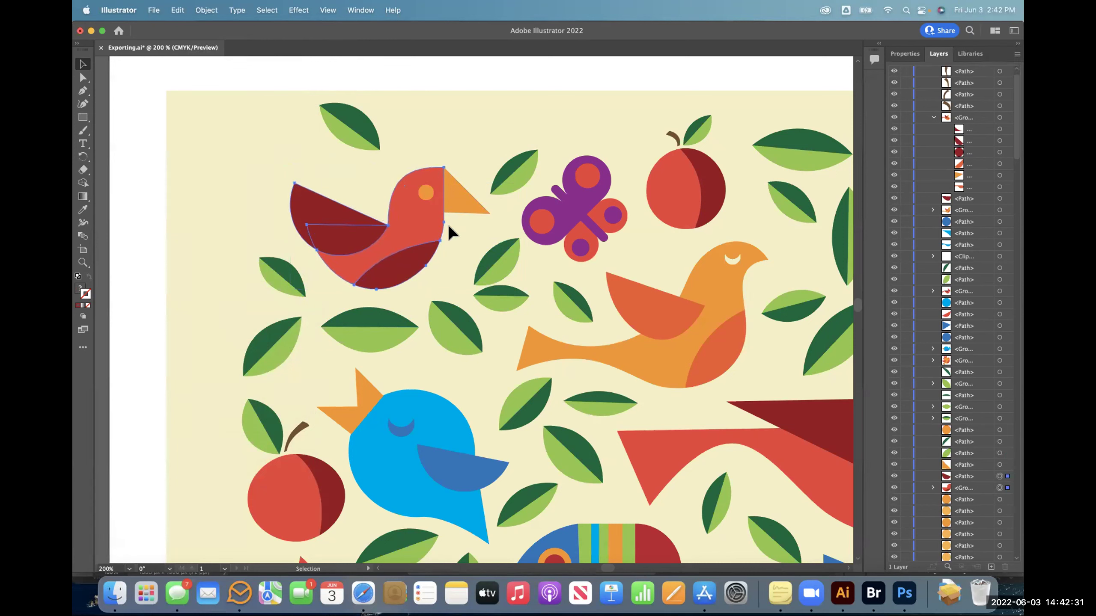
{"action": "left_click", "coordinate": [391, 149]}
Select all parts of the red bird, group them, and move the grouped bird slightly upward
{"action": "left_click_drag", "start_coordinate": [268, 184], "coordinate": [454, 249]}
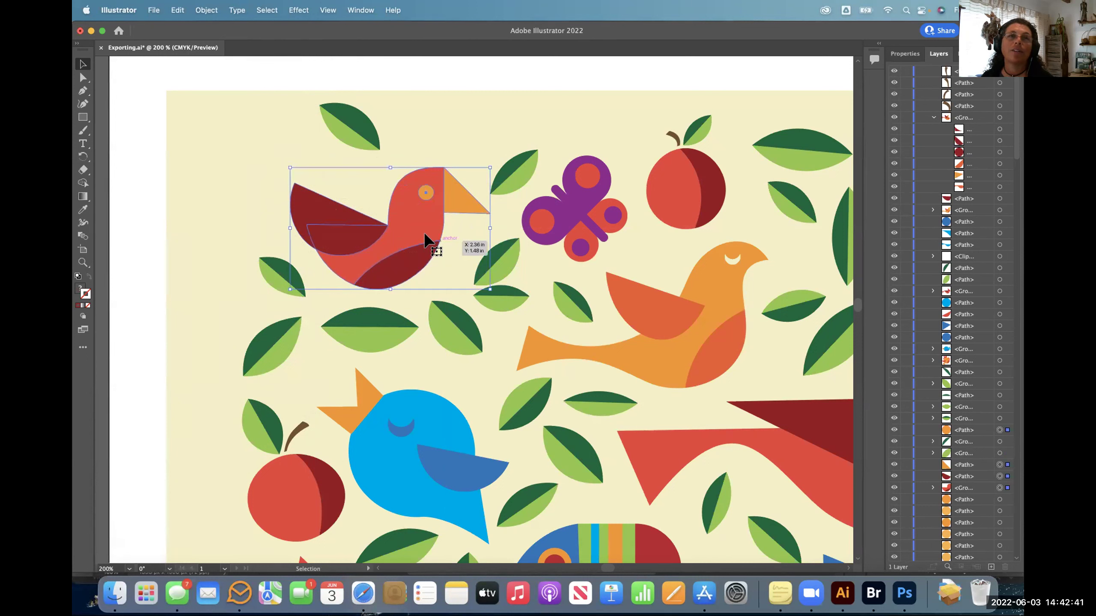
{"action": "key", "text": "super+g"}
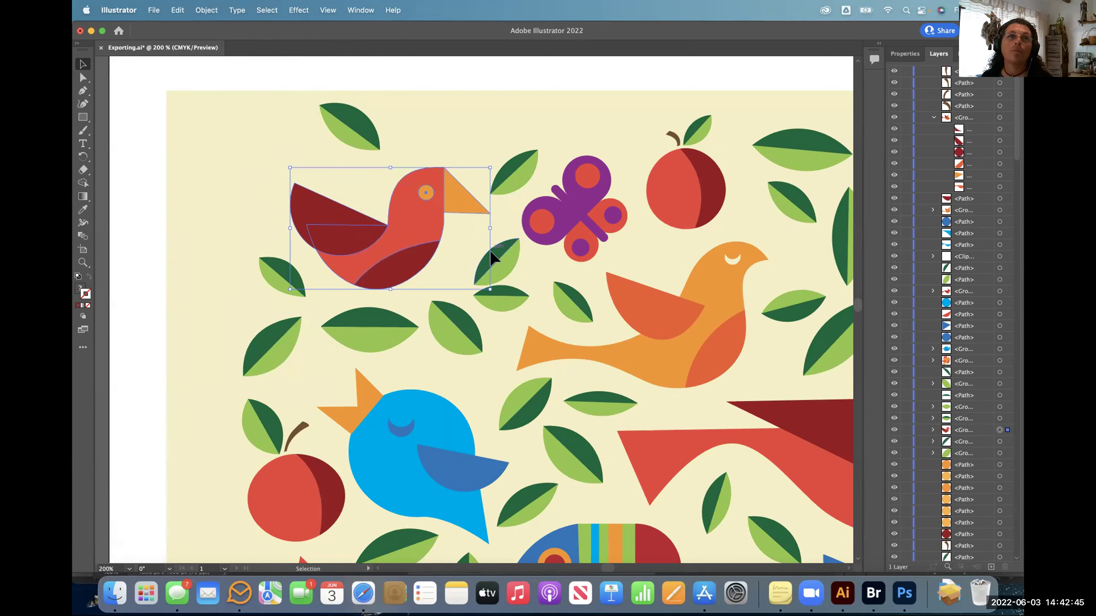
{"action": "mouse_move", "coordinate": [421, 224]}
{"action": "left_mouse_down"}
{"action": "mouse_move", "coordinate": [394, 216]}
{"action": "mouse_move", "coordinate": [415, 203]}
{"action": "mouse_move", "coordinate": [419, 218]}
{"action": "left_mouse_up"}
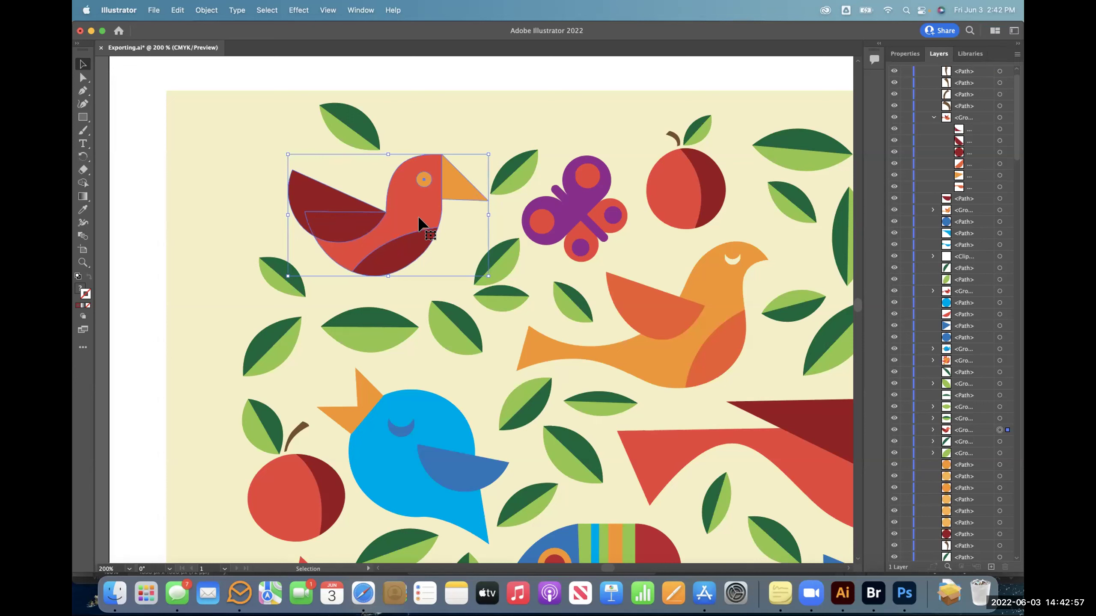
Ungroup the red bird into its separate parts and clear the selection
{"action": "left_click", "coordinate": [212, 10]}
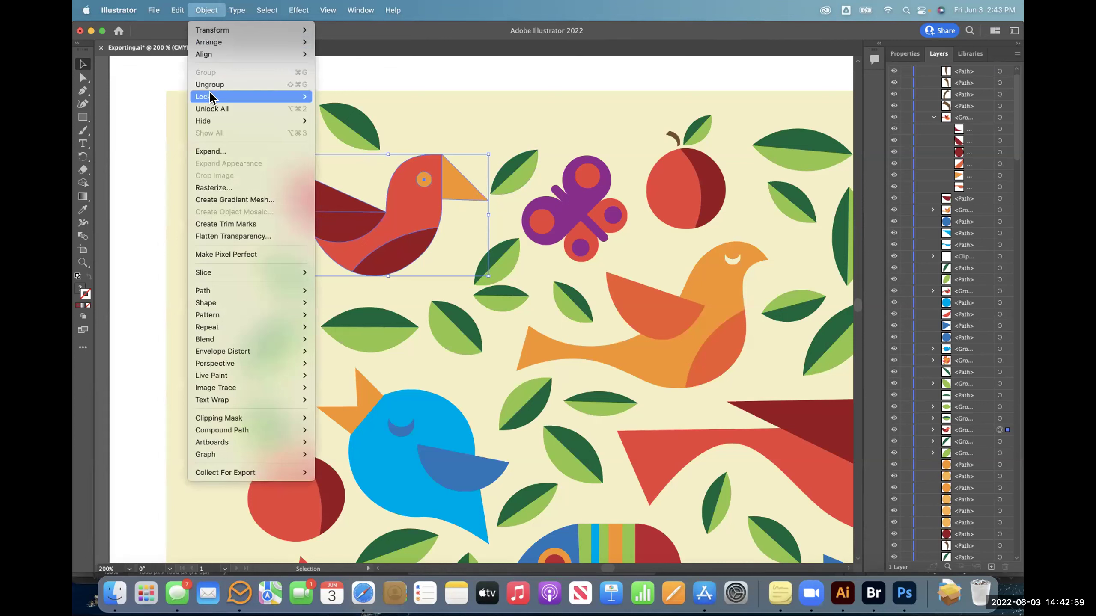
{"action": "left_click", "coordinate": [211, 83]}
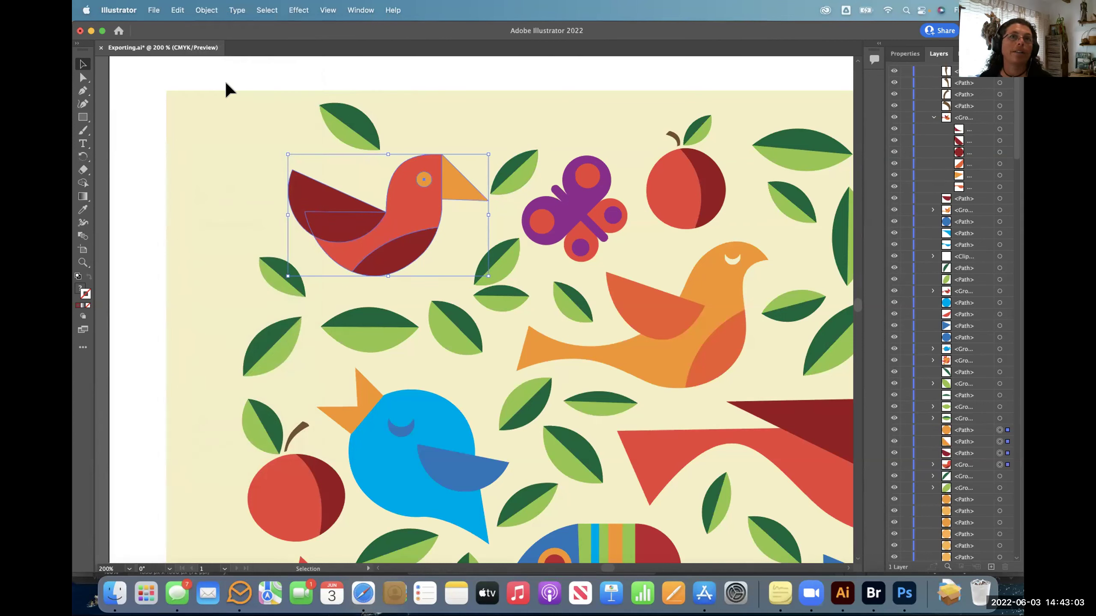
{"action": "left_click", "coordinate": [258, 188]}
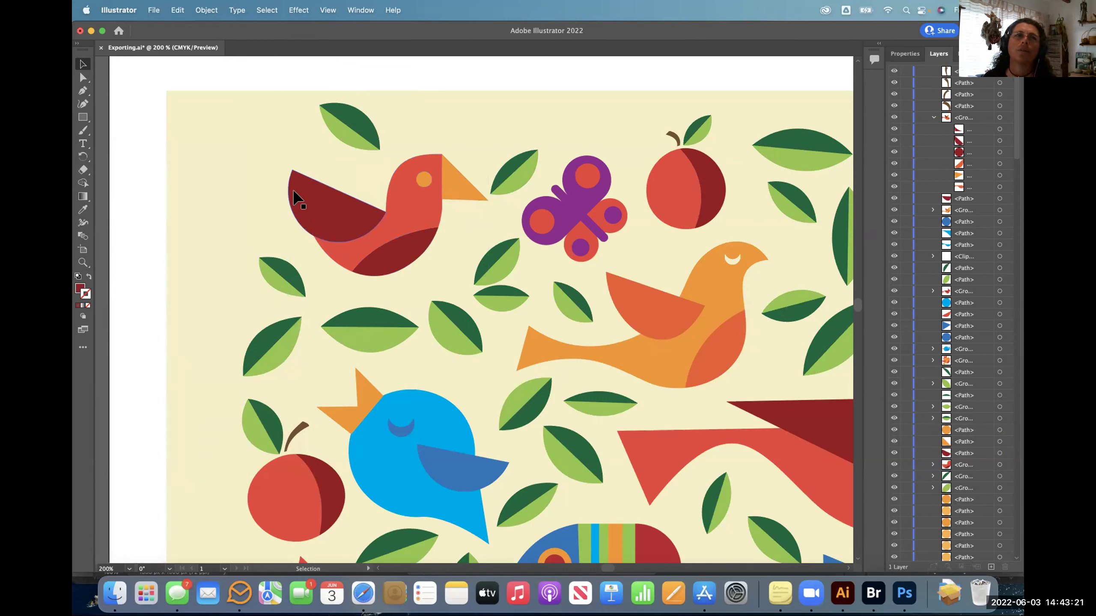
Select all parts of the red bird with a freehand Lasso outline and group them
{"action": "left_click", "coordinate": [83, 78]}
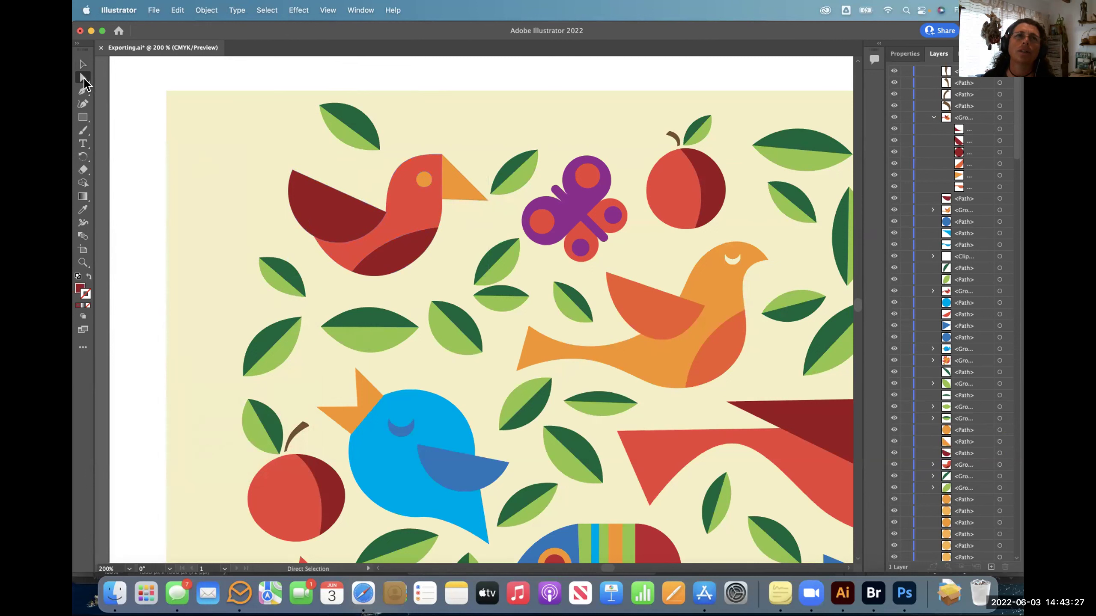
{"action": "left_click", "coordinate": [85, 79]}
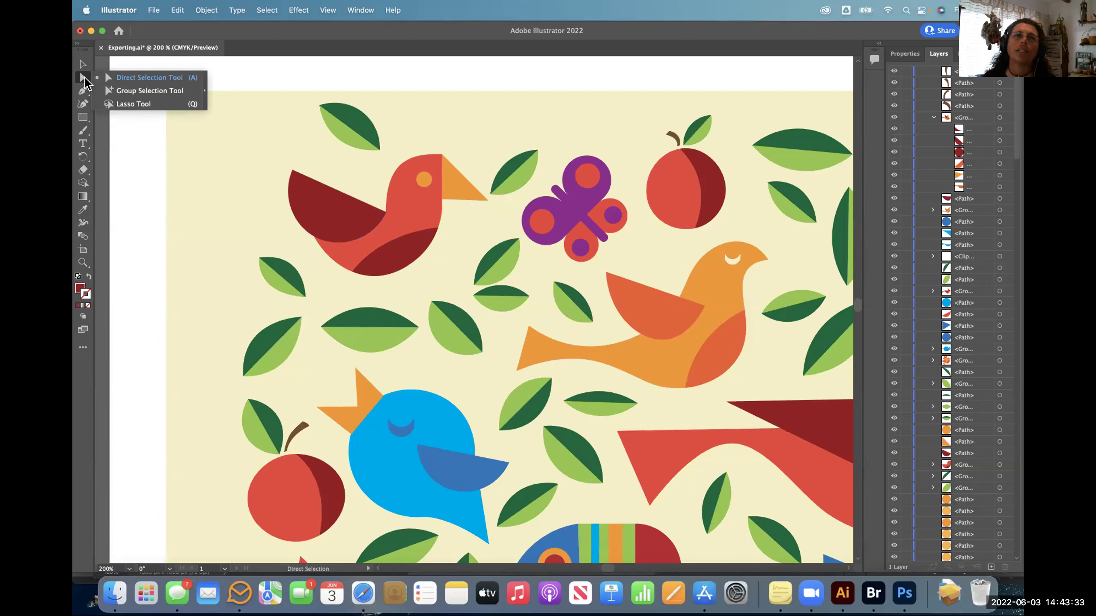
{"action": "left_click", "coordinate": [119, 104]}
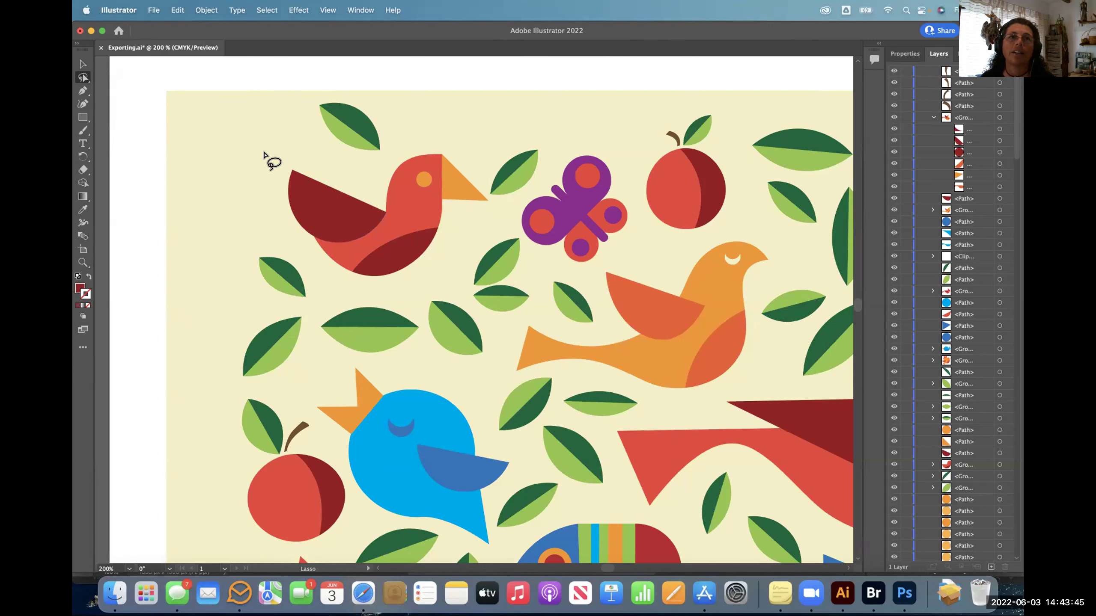
{"action": "mouse_move", "coordinate": [265, 152]}
{"action": "left_mouse_down"}
{"action": "mouse_move", "coordinate": [349, 196]}
{"action": "mouse_move", "coordinate": [399, 173]}
{"action": "left_mouse_up"}
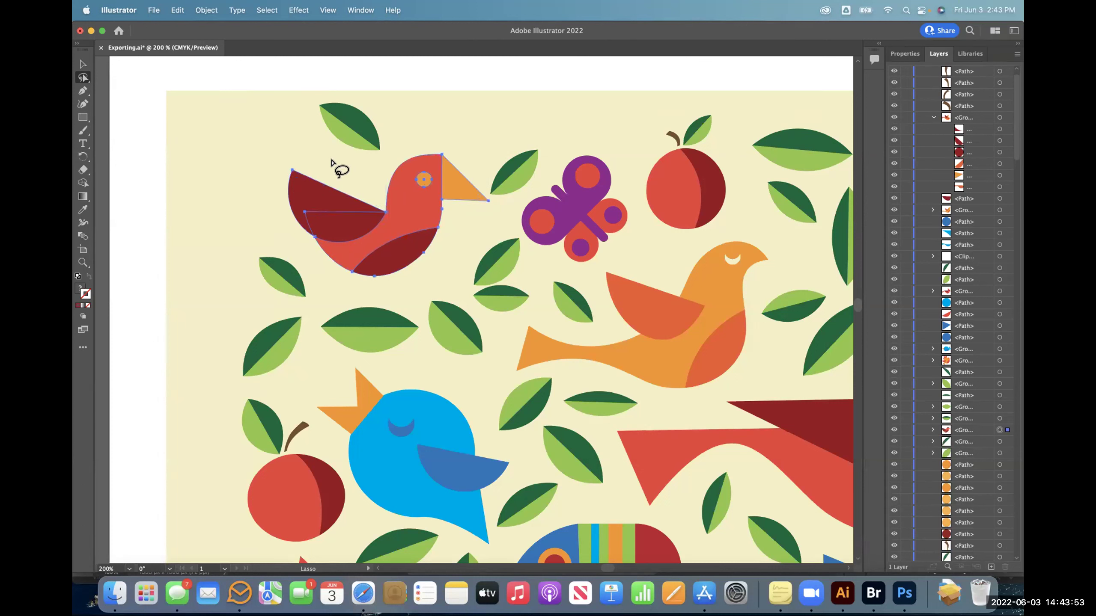
Practise Lasso selections around the red bird, once including the leaf above it, clearing the selection between attempts
{"action": "mouse_move", "coordinate": [272, 158]}
{"action": "left_mouse_down"}
{"action": "mouse_move", "coordinate": [347, 173]}
{"action": "mouse_move", "coordinate": [379, 156]}
{"action": "mouse_move", "coordinate": [460, 153]}
{"action": "mouse_move", "coordinate": [491, 186]}
{"action": "mouse_move", "coordinate": [490, 214]}
{"action": "mouse_move", "coordinate": [435, 245]}
{"action": "mouse_move", "coordinate": [402, 283]}
{"action": "mouse_move", "coordinate": [348, 278]}
{"action": "mouse_move", "coordinate": [298, 234]}
{"action": "mouse_move", "coordinate": [275, 157]}
{"action": "left_mouse_up"}
{"action": "left_click", "coordinate": [267, 162]}
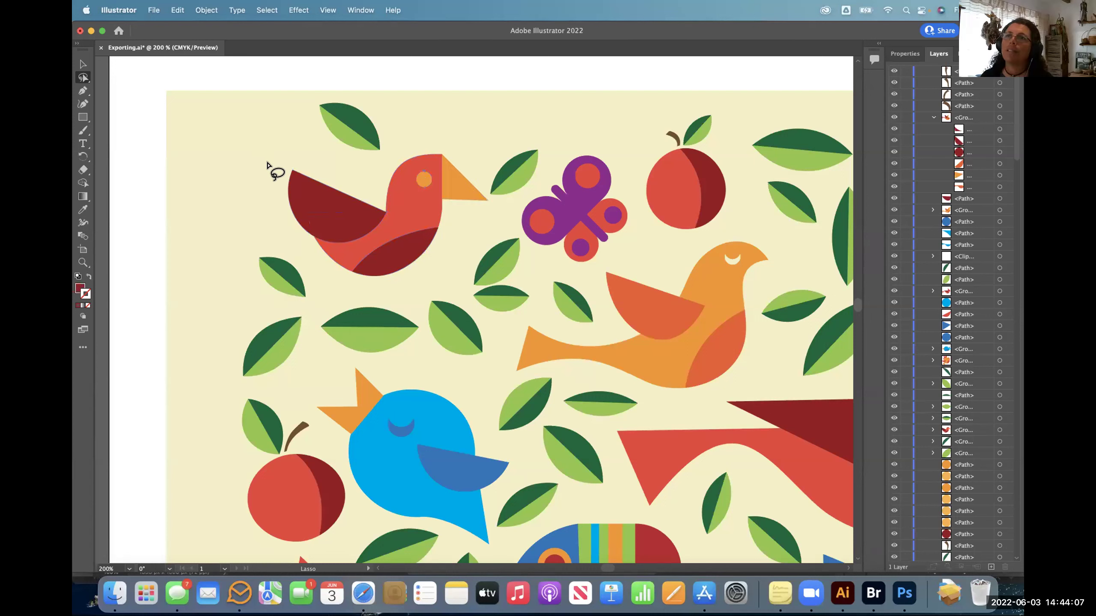
{"action": "mouse_move", "coordinate": [275, 159]}
{"action": "left_mouse_down"}
{"action": "mouse_move", "coordinate": [304, 169]}
{"action": "mouse_move", "coordinate": [351, 149]}
{"action": "mouse_move", "coordinate": [433, 155]}
{"action": "mouse_move", "coordinate": [471, 166]}
{"action": "mouse_move", "coordinate": [487, 214]}
{"action": "mouse_move", "coordinate": [434, 264]}
{"action": "mouse_move", "coordinate": [399, 281]}
{"action": "mouse_move", "coordinate": [357, 278]}
{"action": "mouse_move", "coordinate": [300, 245]}
{"action": "mouse_move", "coordinate": [266, 181]}
{"action": "mouse_move", "coordinate": [271, 159]}
{"action": "left_mouse_up"}
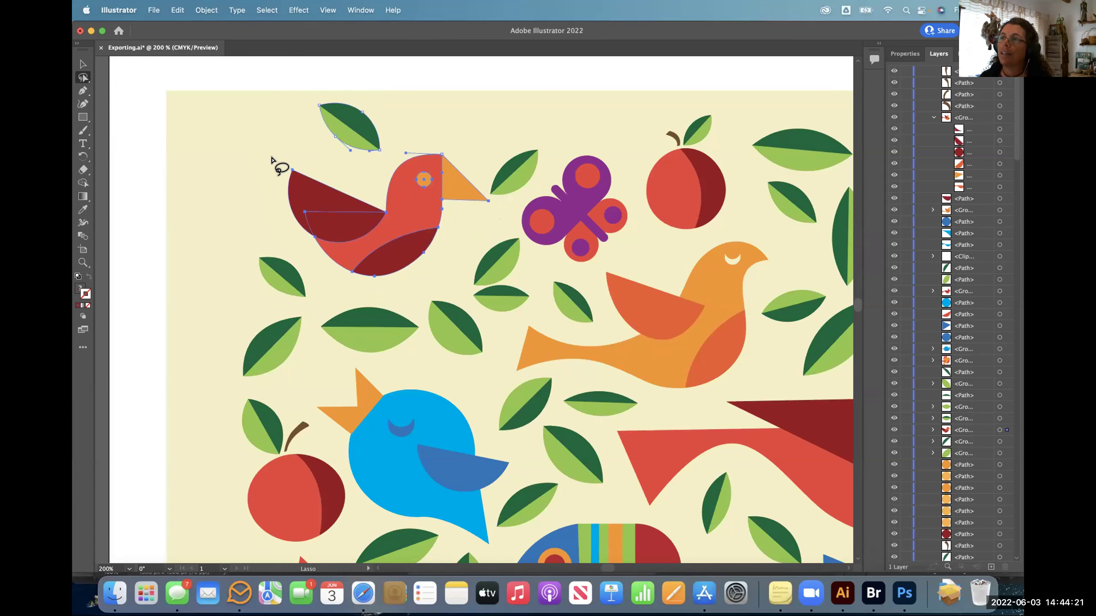
{"action": "left_click", "coordinate": [270, 160]}
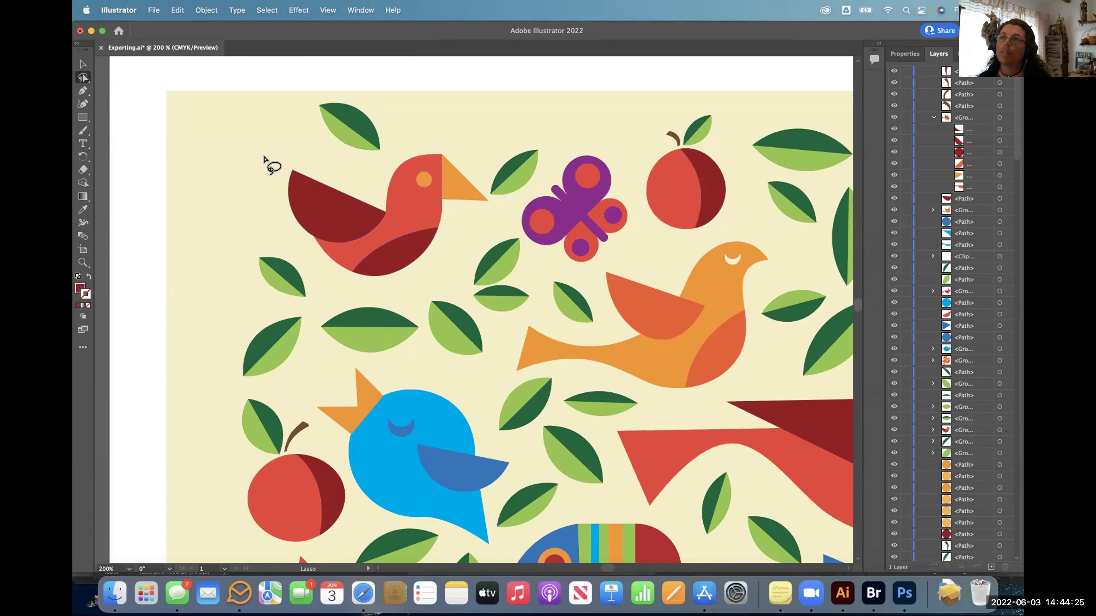
{"action": "mouse_move", "coordinate": [268, 159]}
{"action": "left_mouse_down"}
{"action": "mouse_move", "coordinate": [443, 146]}
{"action": "mouse_move", "coordinate": [489, 196]}
{"action": "mouse_move", "coordinate": [487, 216]}
{"action": "mouse_move", "coordinate": [444, 261]}
{"action": "mouse_move", "coordinate": [364, 280]}
{"action": "mouse_move", "coordinate": [312, 258]}
{"action": "mouse_move", "coordinate": [267, 158]}
{"action": "left_mouse_up"}
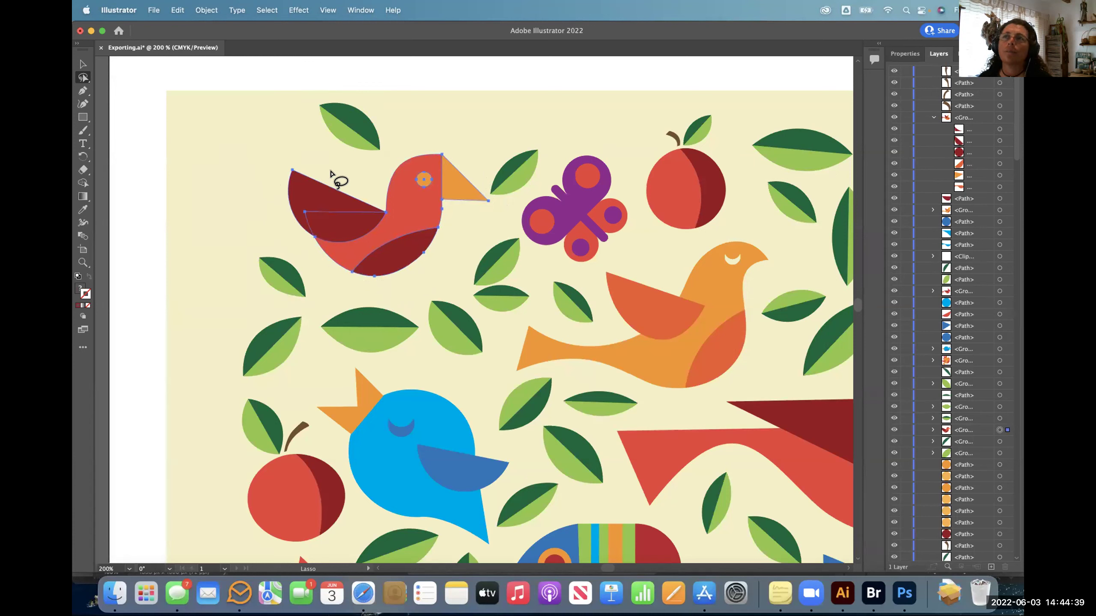
Alternate between the Direct Selection and Lasso tools, select all the artwork once, and clear the selection
{"action": "key", "text": "a"}
{"action": "key", "text": "q"}
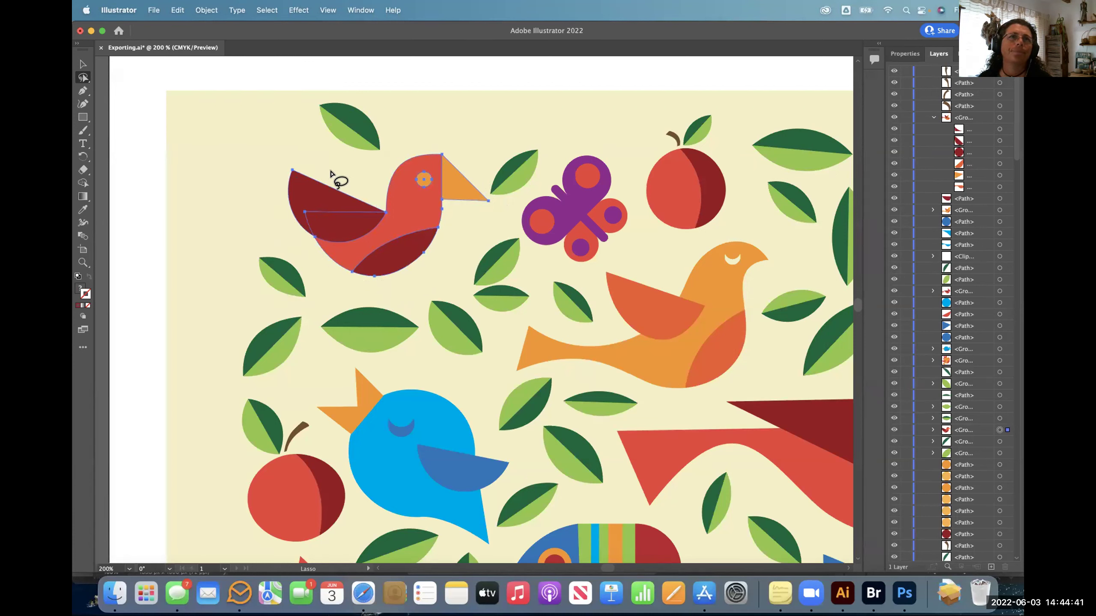
{"action": "mouse_move", "coordinate": [330, 173]}
{"action": "left_mouse_down"}
{"action": "mouse_move", "coordinate": [399, 190]}
{"action": "mouse_move", "coordinate": [408, 211]}
{"action": "mouse_move", "coordinate": [328, 216]}
{"action": "mouse_move", "coordinate": [339, 194]}
{"action": "left_mouse_up"}
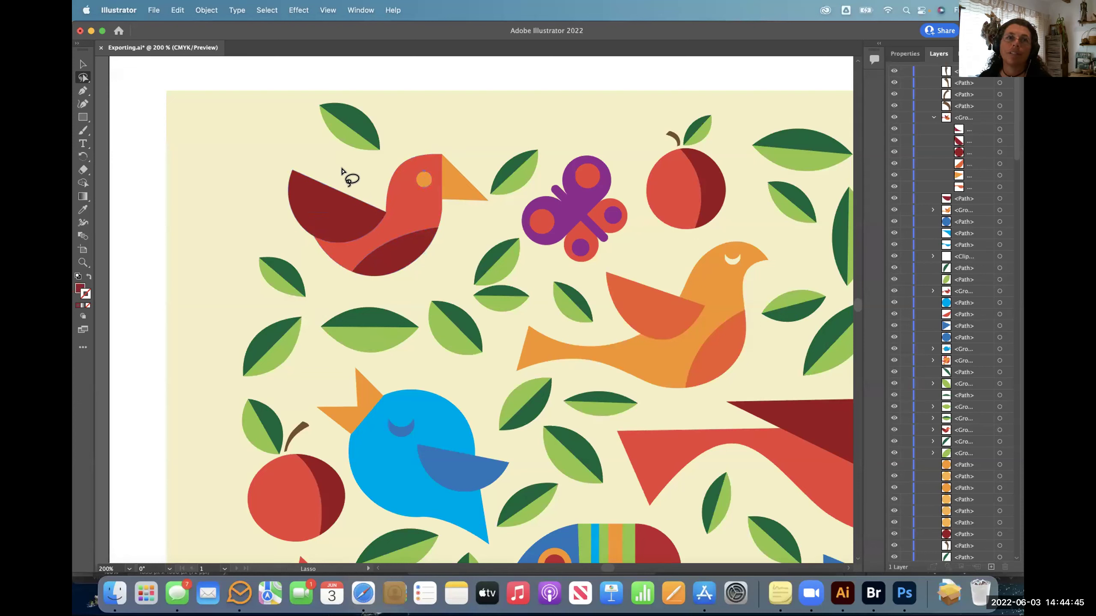
{"action": "key", "text": "a"}
{"action": "key", "text": "super+a"}
{"action": "key", "text": "q"}
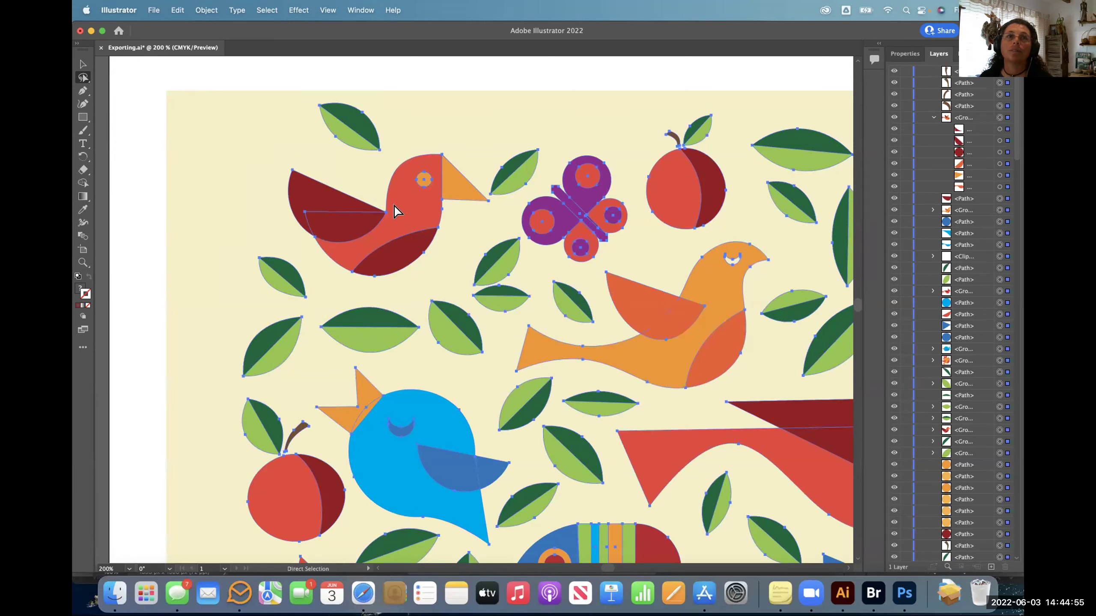
{"action": "left_click_drag", "start_coordinate": [394, 204], "coordinate": [339, 177]}
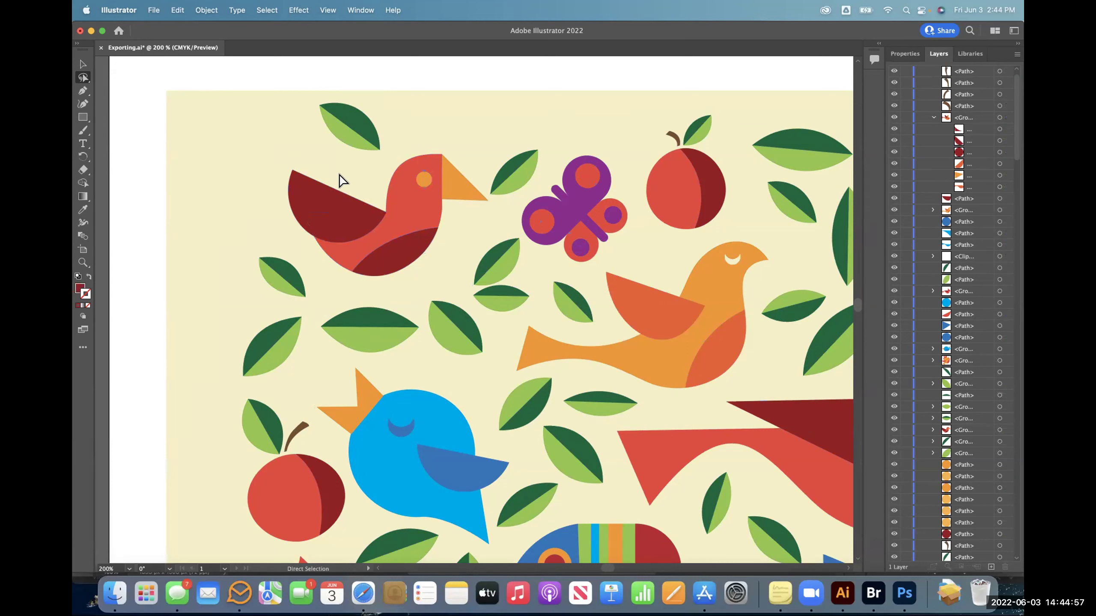
{"action": "left_click", "coordinate": [333, 174]}
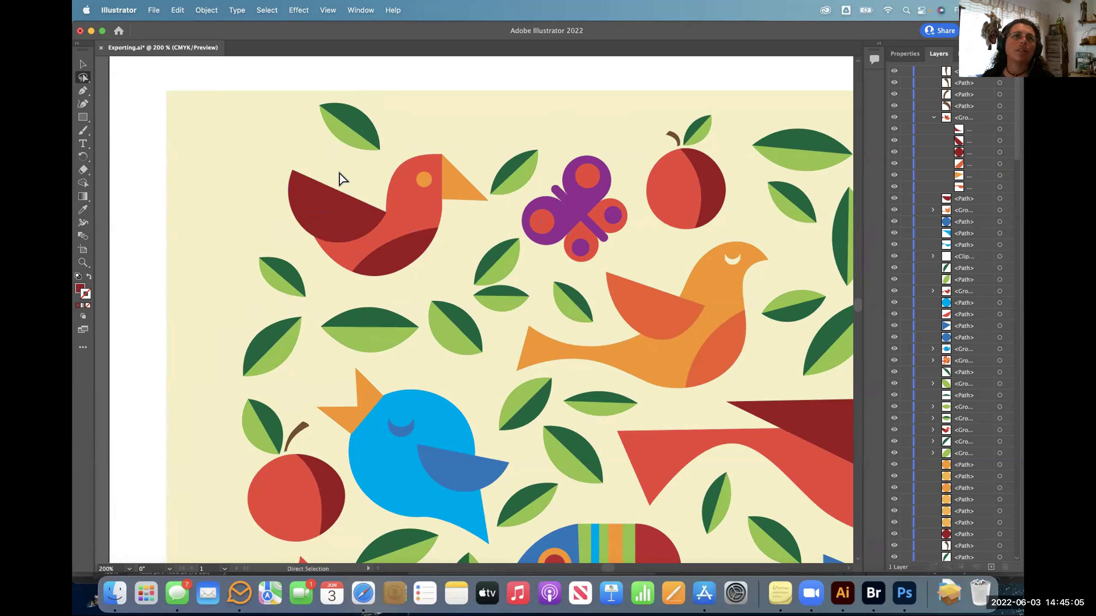
Move the whole red bird group slightly to the left with the Selection tool
{"action": "left_click", "coordinate": [83, 65]}
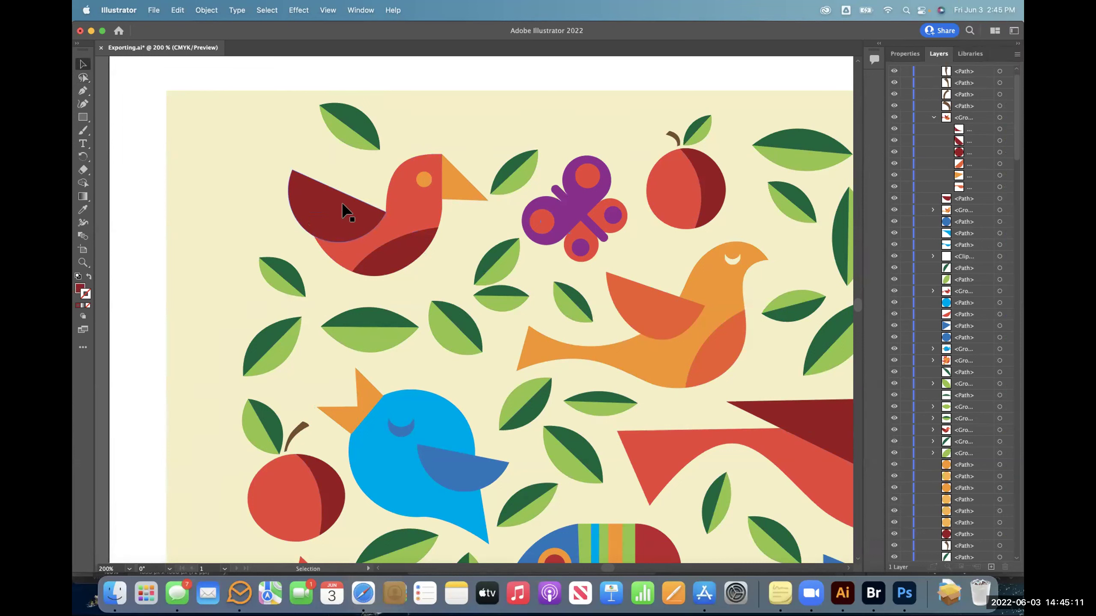
{"action": "mouse_move", "coordinate": [394, 214]}
{"action": "left_mouse_down"}
{"action": "mouse_move", "coordinate": [350, 197]}
{"action": "mouse_move", "coordinate": [383, 219]}
{"action": "left_mouse_up"}
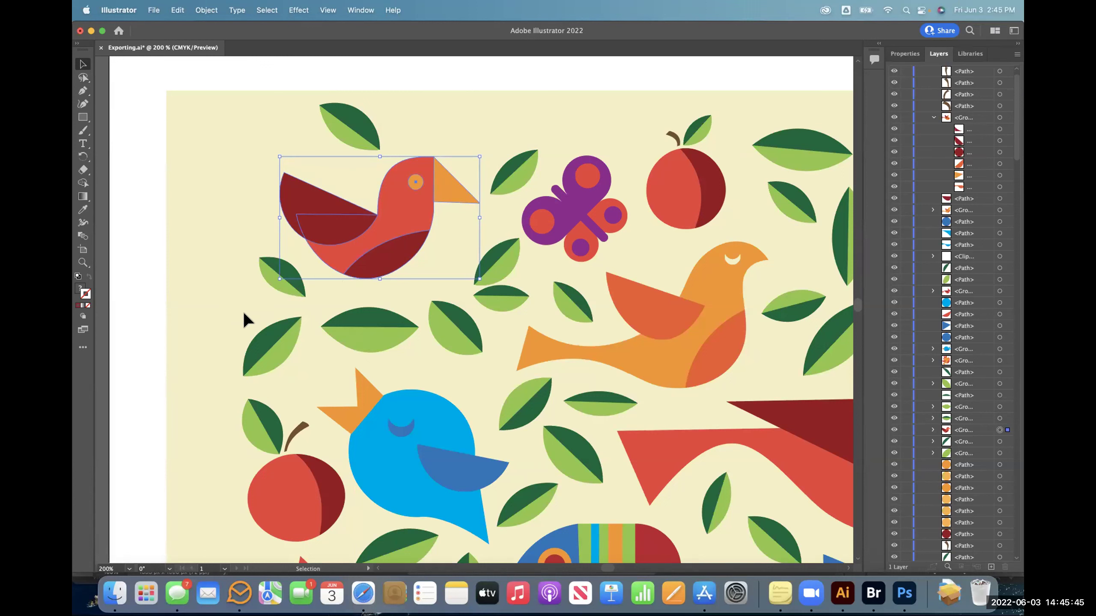
Practise freehand Lasso selections across two leaves and the blue bird's beak, and around the slanted leaf alone, clearing the selection between attempts
{"action": "left_click", "coordinate": [82, 78]}
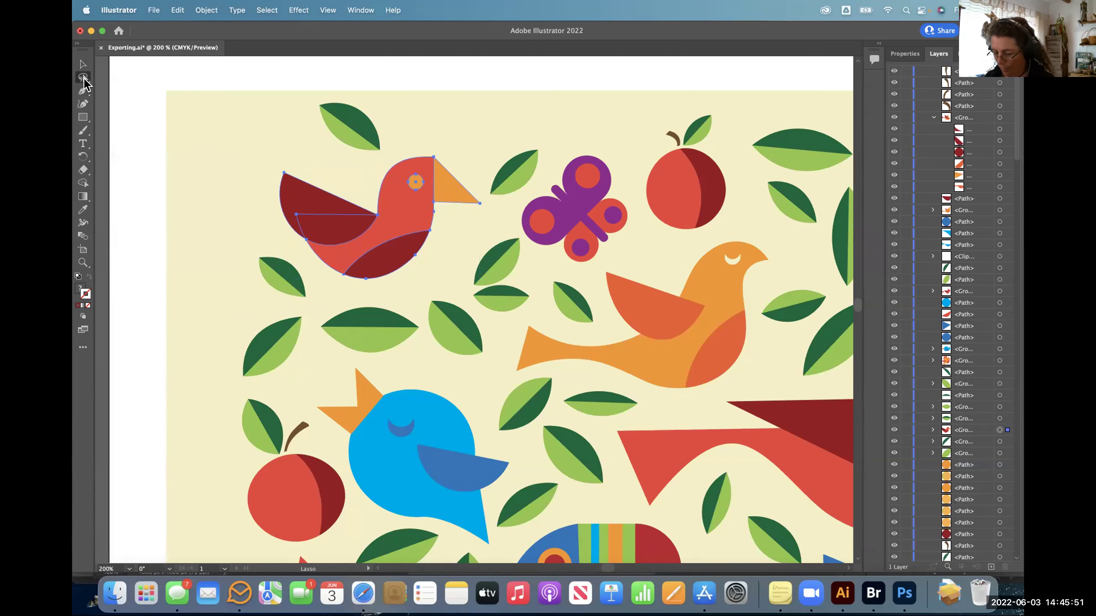
{"action": "left_click", "coordinate": [84, 78]}
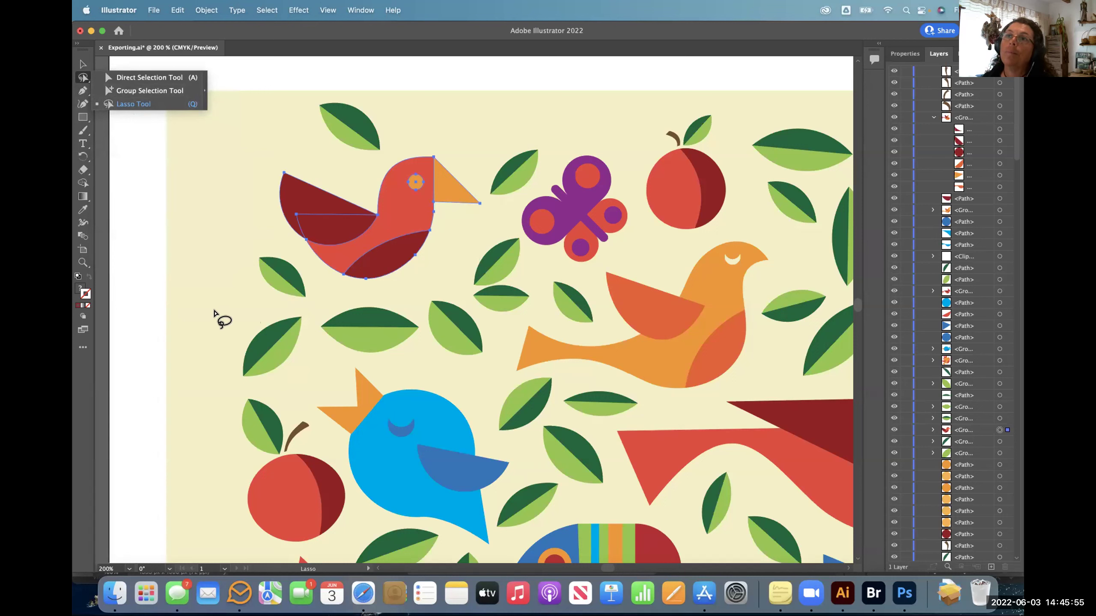
{"action": "mouse_move", "coordinate": [220, 315]}
{"action": "left_mouse_down"}
{"action": "mouse_move", "coordinate": [394, 298]}
{"action": "mouse_move", "coordinate": [417, 314]}
{"action": "mouse_move", "coordinate": [417, 338]}
{"action": "mouse_move", "coordinate": [396, 367]}
{"action": "mouse_move", "coordinate": [315, 355]}
{"action": "mouse_move", "coordinate": [244, 382]}
{"action": "mouse_move", "coordinate": [218, 372]}
{"action": "mouse_move", "coordinate": [218, 315]}
{"action": "left_mouse_up"}
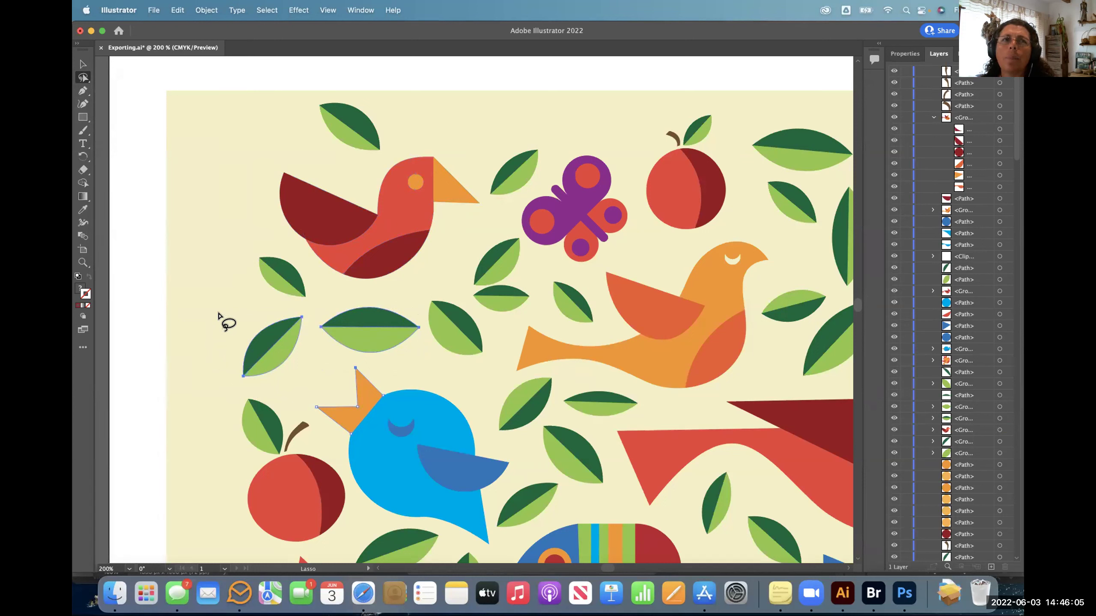
{"action": "left_click", "coordinate": [211, 311]}
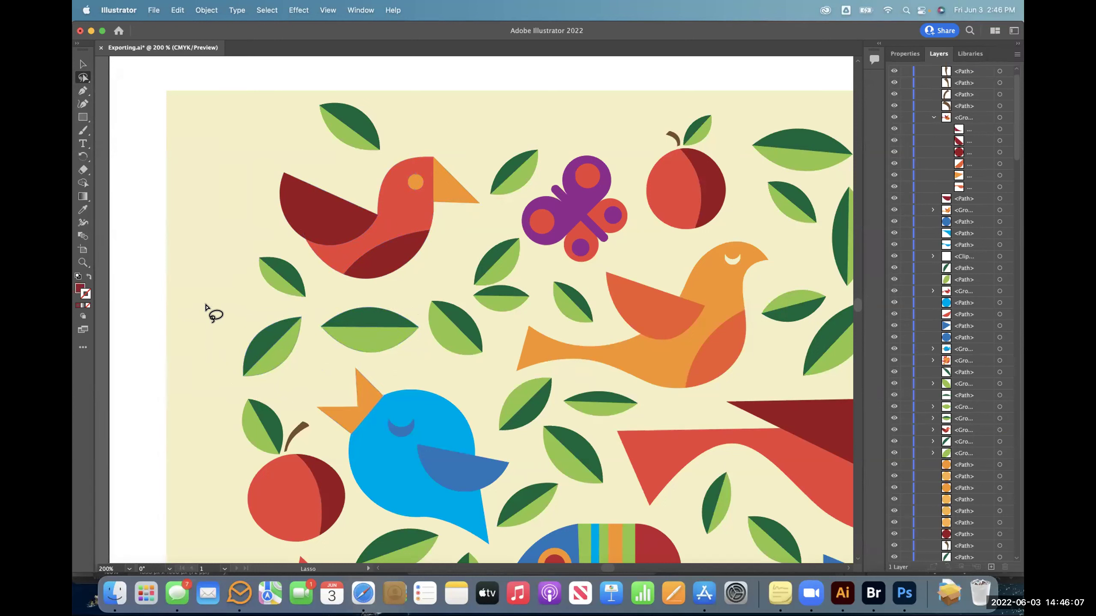
{"action": "mouse_move", "coordinate": [234, 315]}
{"action": "left_mouse_down"}
{"action": "mouse_move", "coordinate": [307, 310]}
{"action": "mouse_move", "coordinate": [298, 357]}
{"action": "mouse_move", "coordinate": [259, 378]}
{"action": "mouse_move", "coordinate": [227, 373]}
{"action": "mouse_move", "coordinate": [237, 319]}
{"action": "left_mouse_up"}
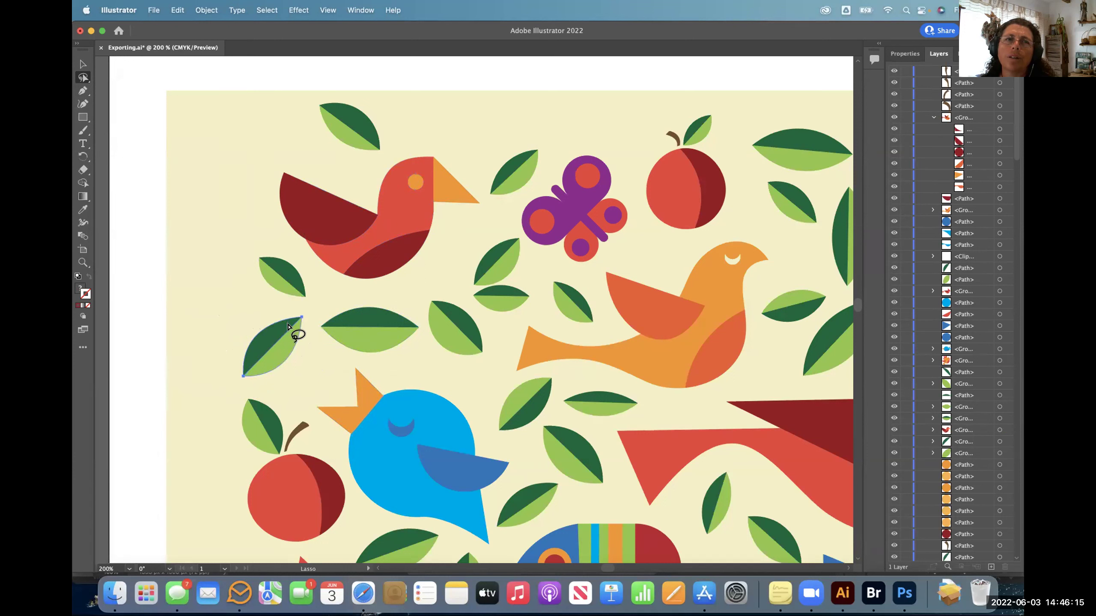
{"action": "left_click", "coordinate": [271, 302]}
{"action": "mouse_move", "coordinate": [245, 374]}
{"action": "left_mouse_down"}
{"action": "mouse_move", "coordinate": [267, 324]}
{"action": "mouse_move", "coordinate": [296, 314]}
{"action": "mouse_move", "coordinate": [298, 340]}
{"action": "mouse_move", "coordinate": [250, 380]}
{"action": "left_mouse_up"}
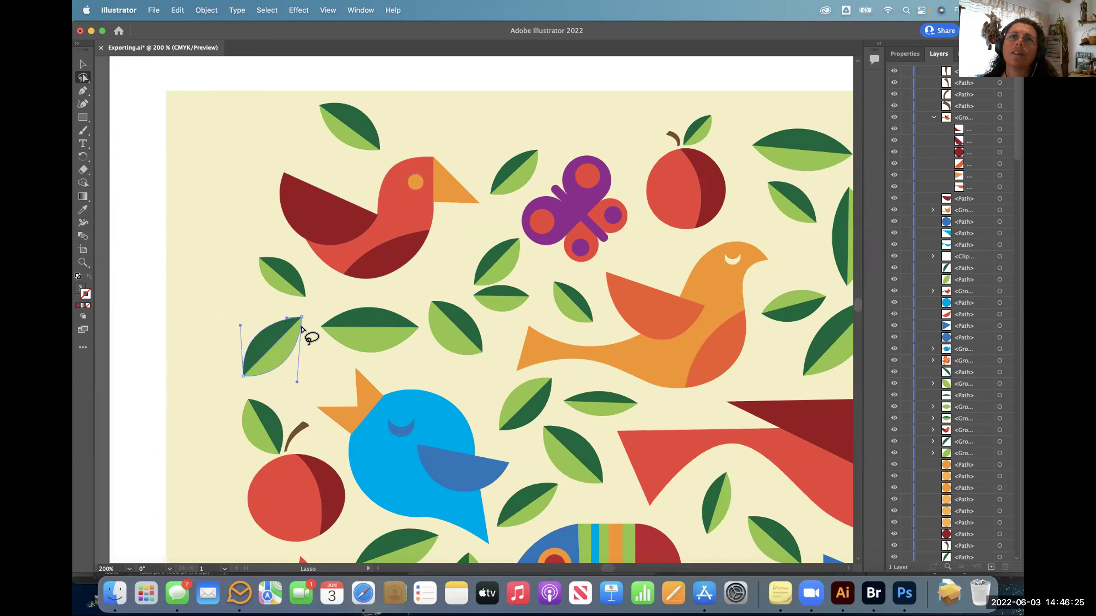
{"action": "left_click", "coordinate": [314, 325]}
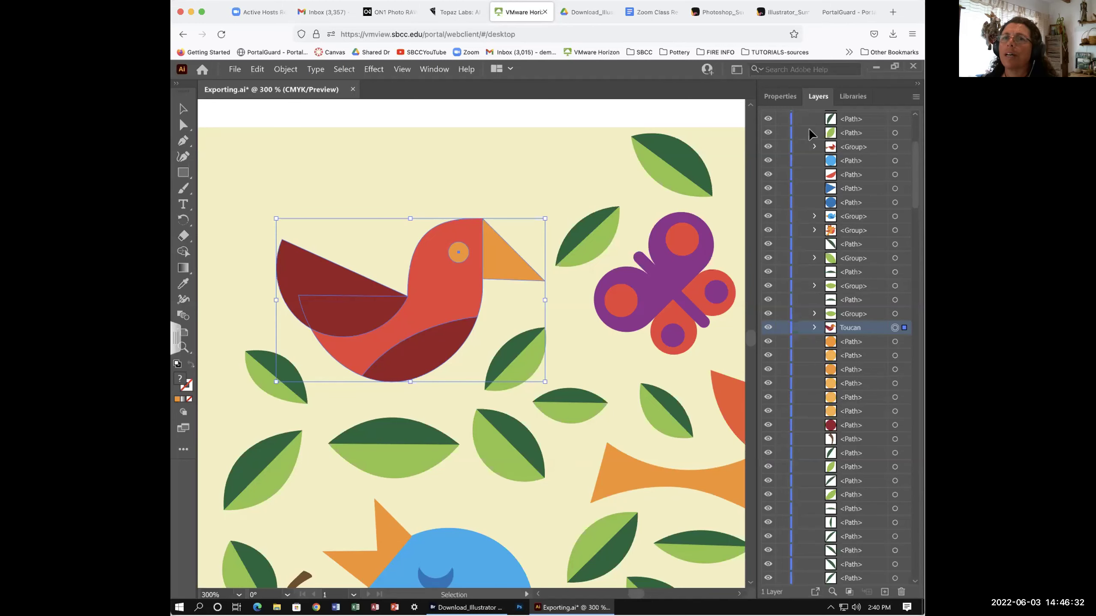
In the VMware Horizon copy of the illustration, move the wide leaf's dark and light halves apart separately, and undo both moves
{"action": "left_click", "coordinate": [255, 368]}
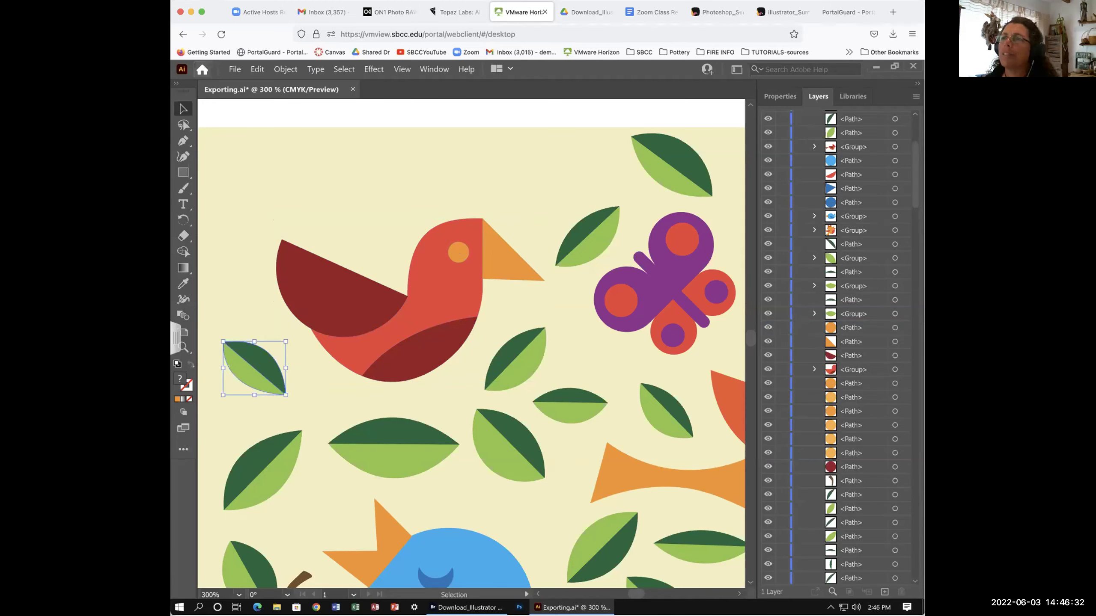
{"action": "left_click", "coordinate": [307, 397]}
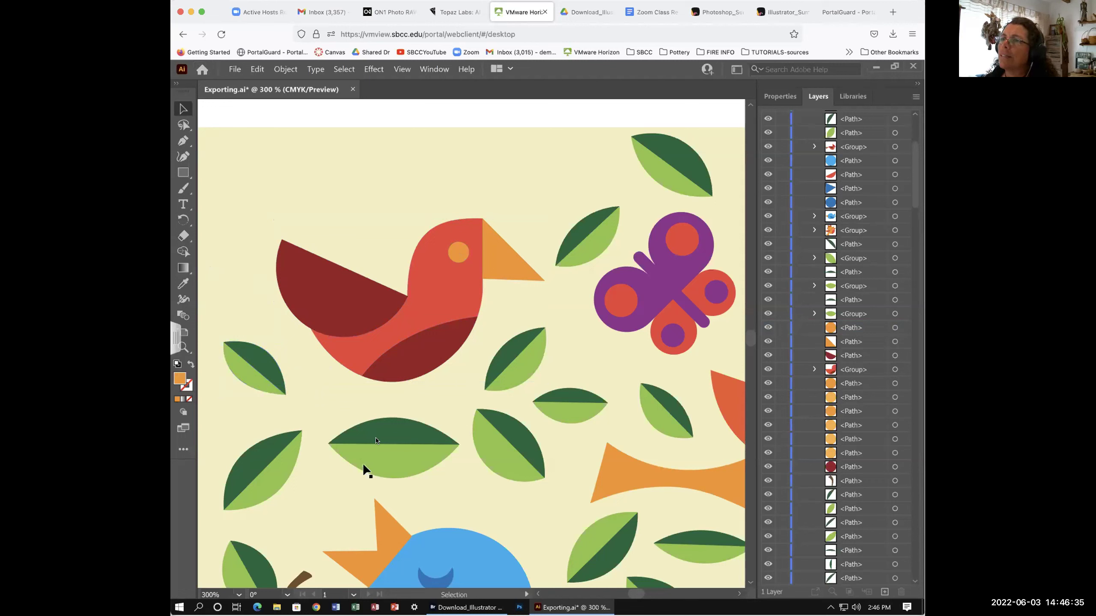
{"action": "left_click_drag", "start_coordinate": [379, 432], "coordinate": [372, 418]}
{"action": "left_click_drag", "start_coordinate": [383, 467], "coordinate": [384, 480]}
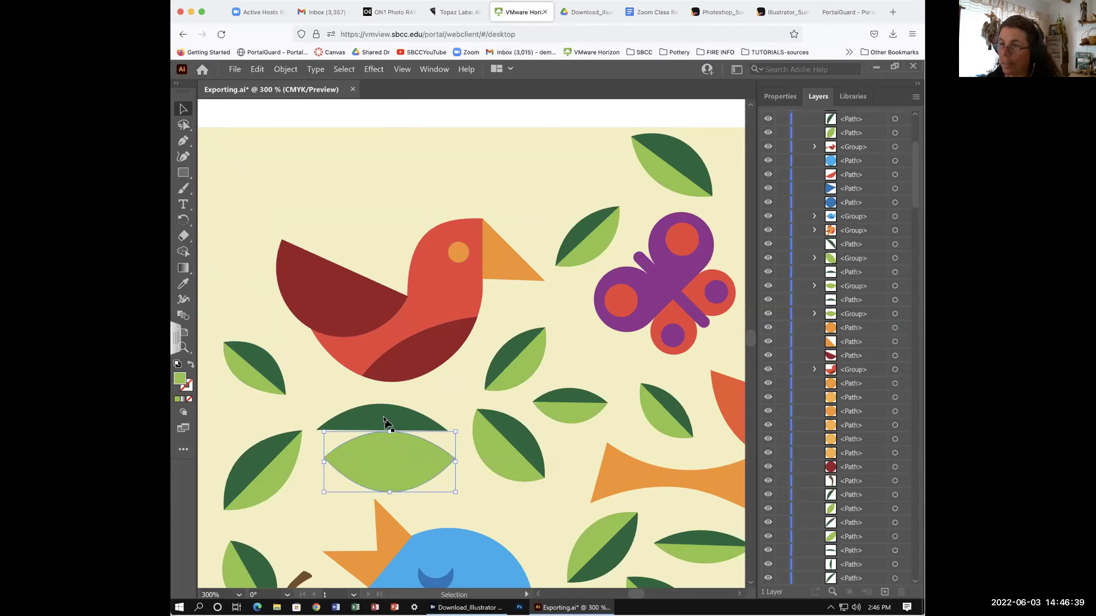
{"action": "key", "text": "ctrl+z"}
{"action": "key", "text": "ctrl+z"}
Outline the wide leaf below the red bird with the Lasso, group its two halves, and move the group slightly down
{"action": "key", "text": "v"}
{"action": "left_click", "coordinate": [228, 163]}
{"action": "scroll", "coordinate": [228, 163], "scroll_direction": "up", "scroll_amount": 1}
{"action": "left_click", "coordinate": [184, 124]}
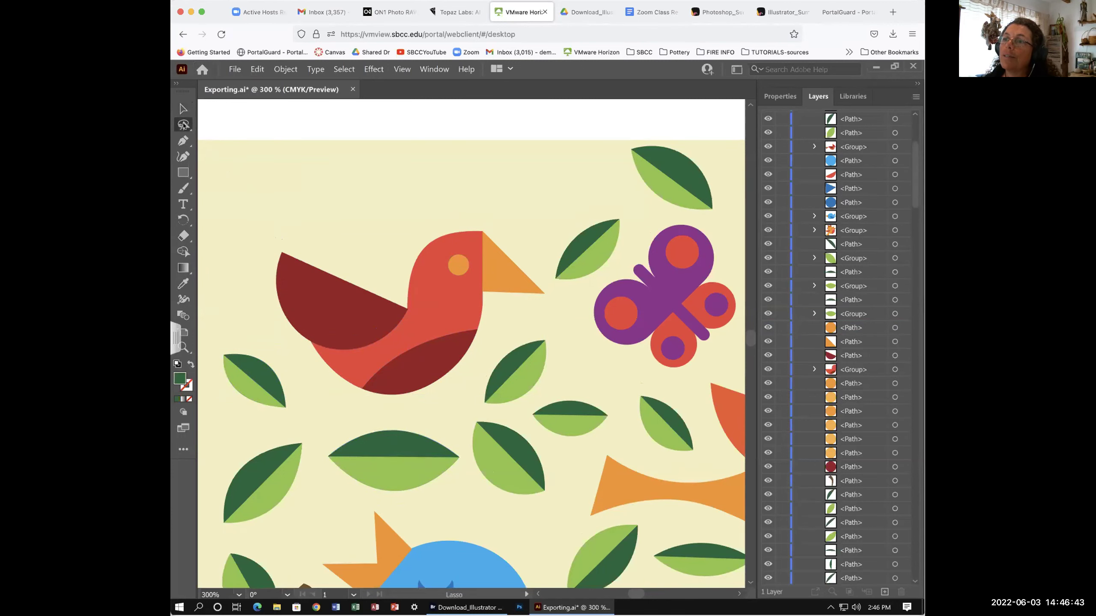
{"action": "mouse_move", "coordinate": [330, 447]}
{"action": "left_mouse_down"}
{"action": "mouse_move", "coordinate": [323, 458]}
{"action": "mouse_move", "coordinate": [348, 464]}
{"action": "mouse_move", "coordinate": [344, 446]}
{"action": "mouse_move", "coordinate": [324, 447]}
{"action": "left_mouse_up"}
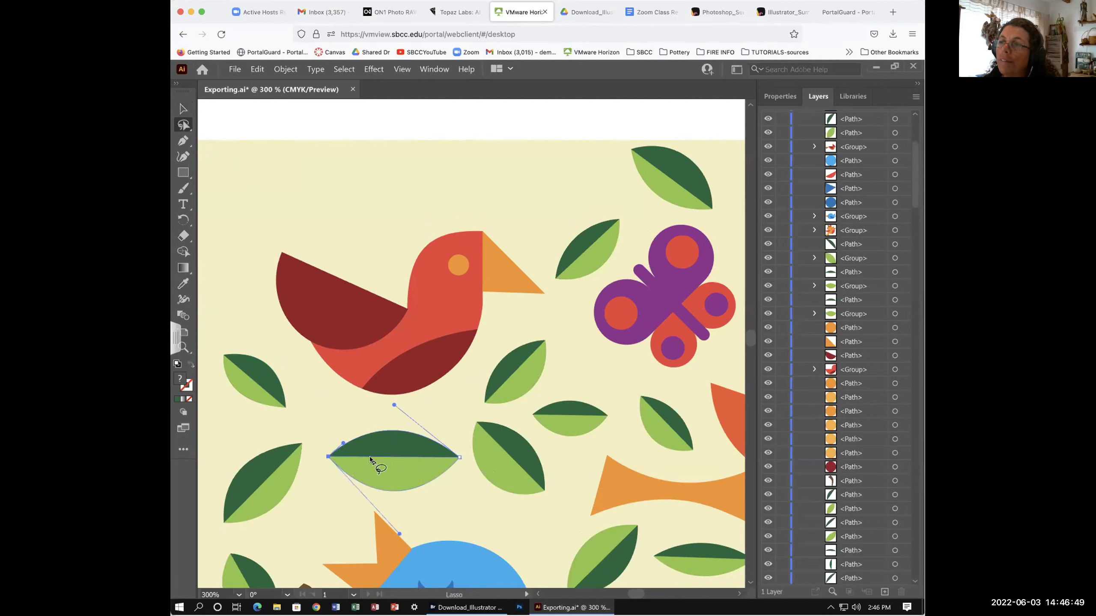
{"action": "left_click", "coordinate": [288, 69]}
{"action": "left_click", "coordinate": [301, 114]}
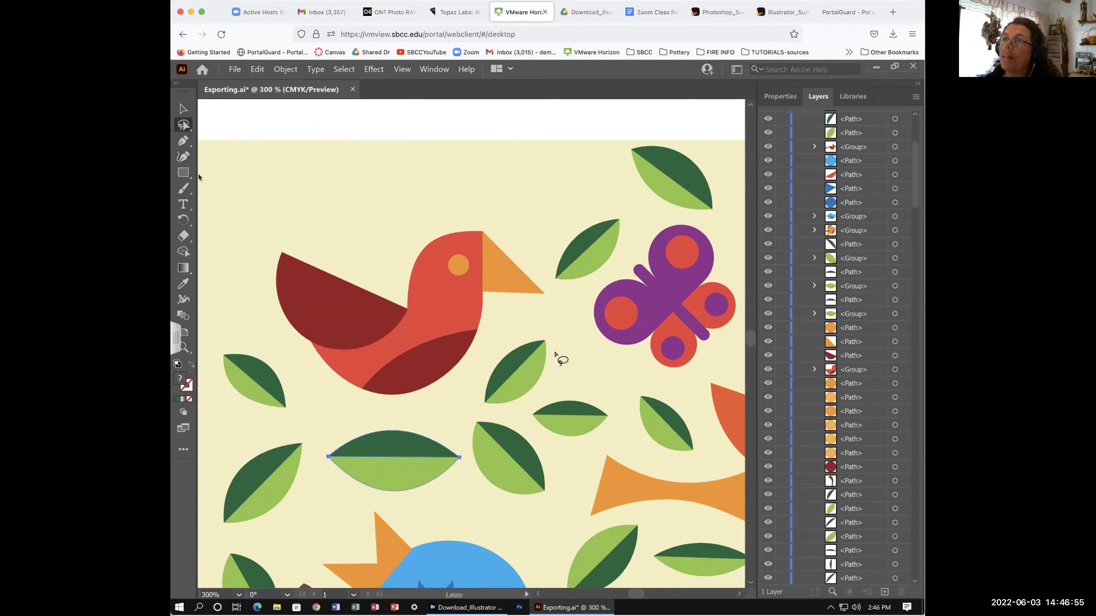
{"action": "left_click", "coordinate": [183, 109]}
{"action": "left_click_drag", "start_coordinate": [423, 454], "coordinate": [395, 459]}
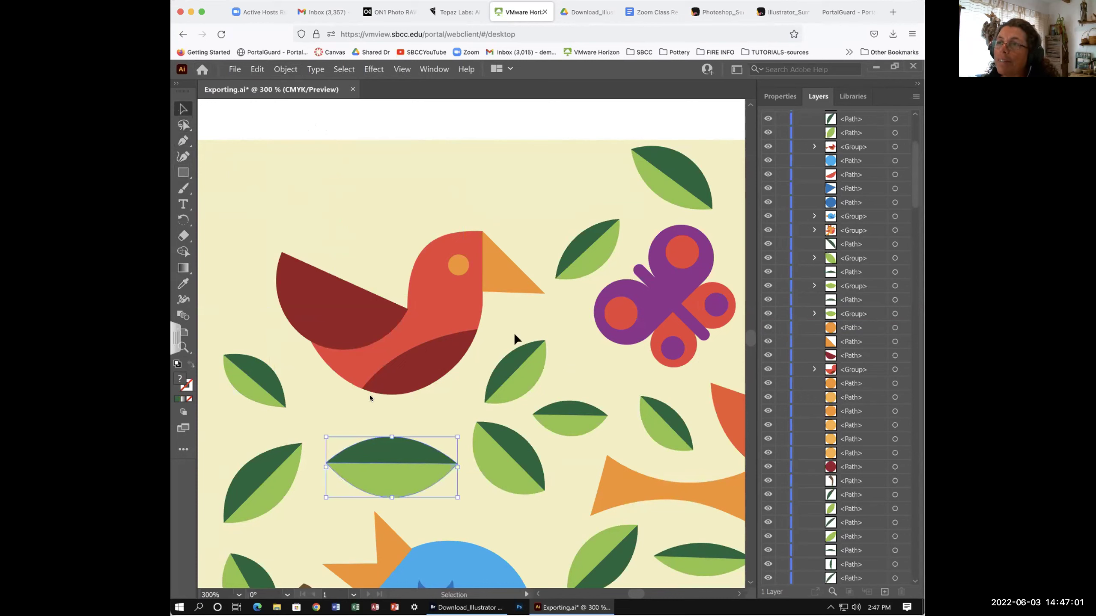
Select both halves of the leaf between the red bird's beak and the butterfly with the Lasso and group them
{"action": "key", "text": "q"}
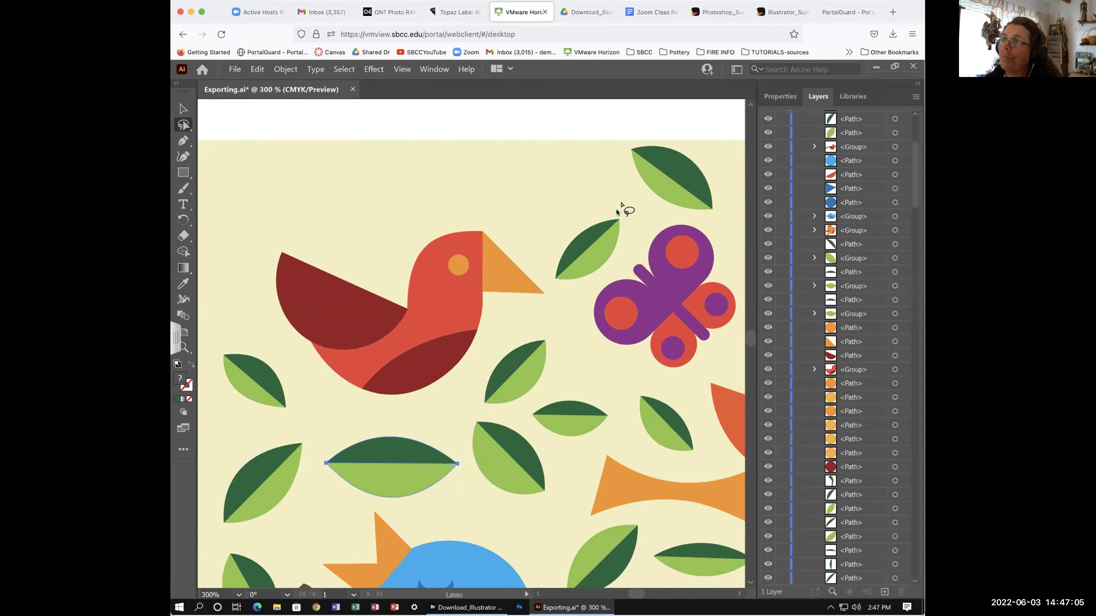
{"action": "left_click_drag", "start_coordinate": [608, 220], "coordinate": [622, 221]}
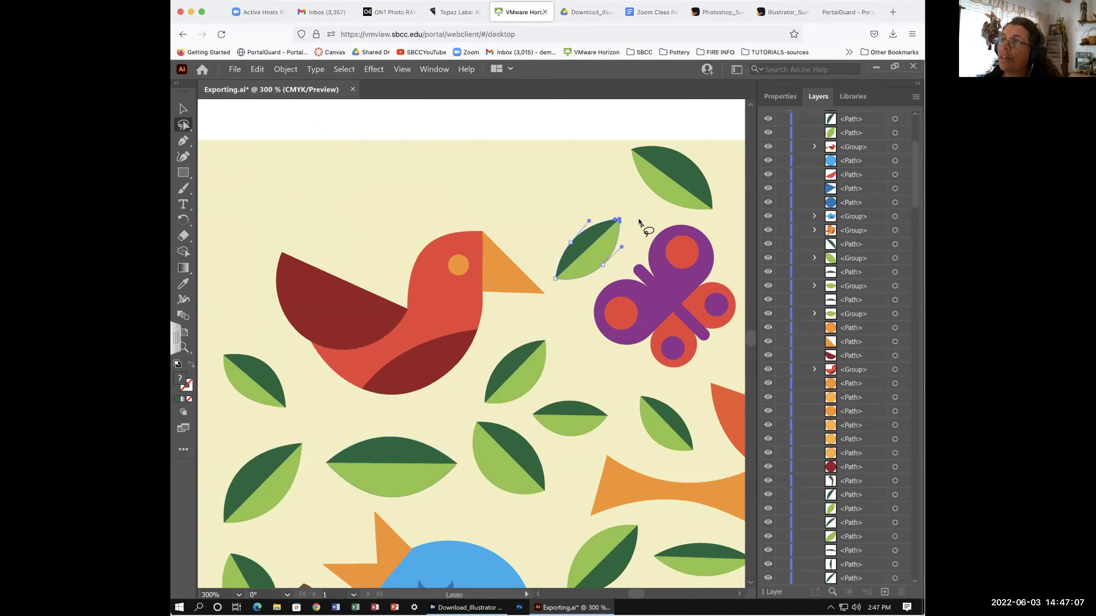
{"action": "left_click", "coordinate": [285, 69]}
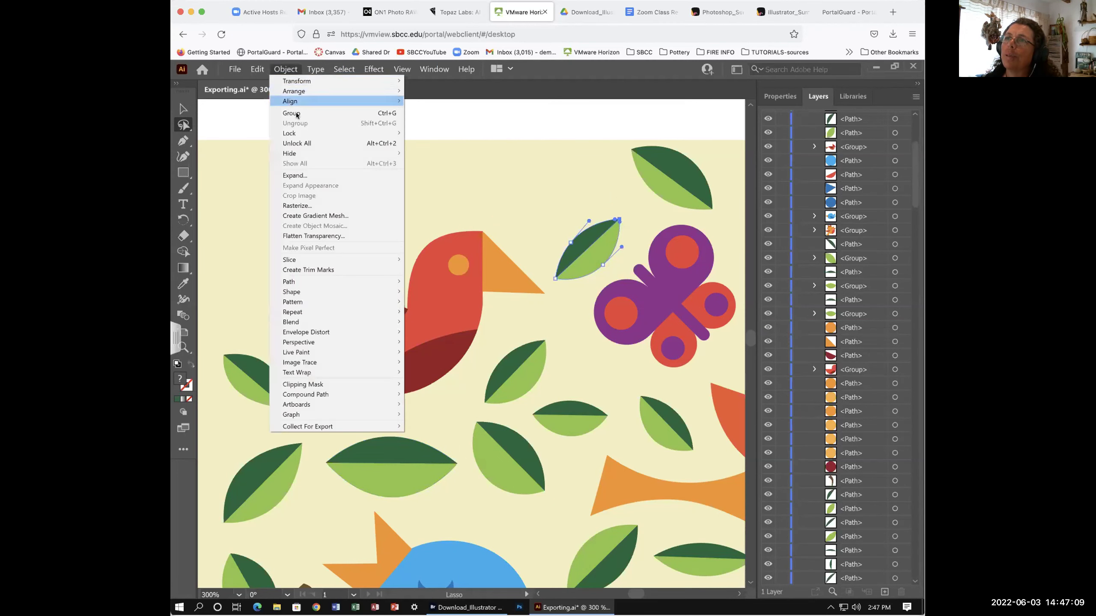
{"action": "left_click", "coordinate": [296, 113]}
{"action": "key", "text": "v"}
{"action": "left_click_drag", "start_coordinate": [642, 406], "coordinate": [621, 304]}
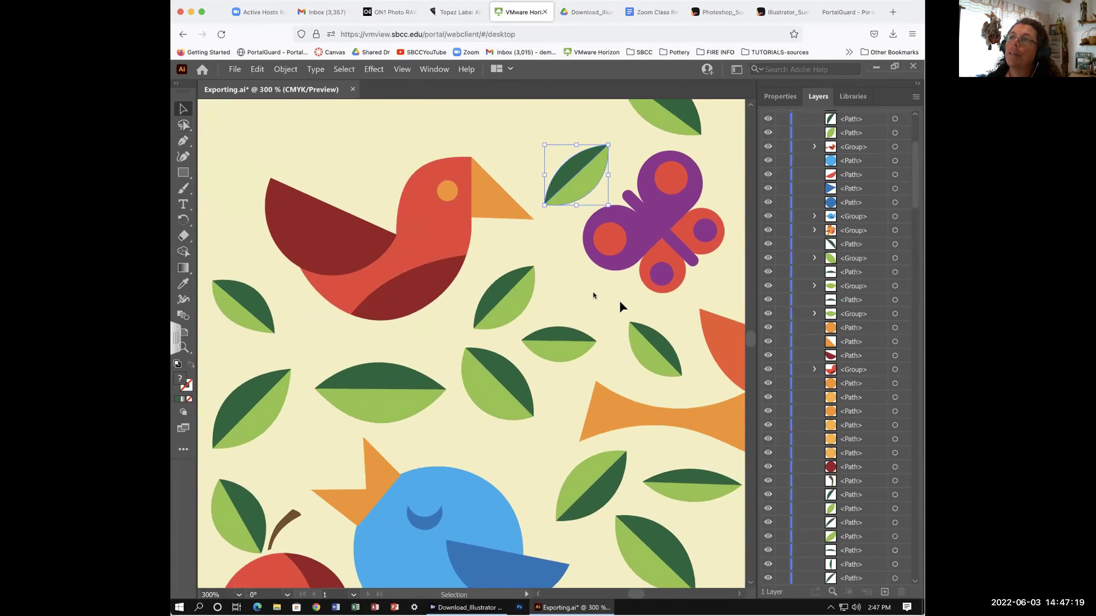
Ungroup the red bird's body parts and try moving the dark red wing away on its own
{"action": "left_click", "coordinate": [423, 277]}
{"action": "left_click", "coordinate": [285, 69]}
{"action": "scroll", "coordinate": [285, 86], "scroll_direction": "down", "scroll_amount": 1}
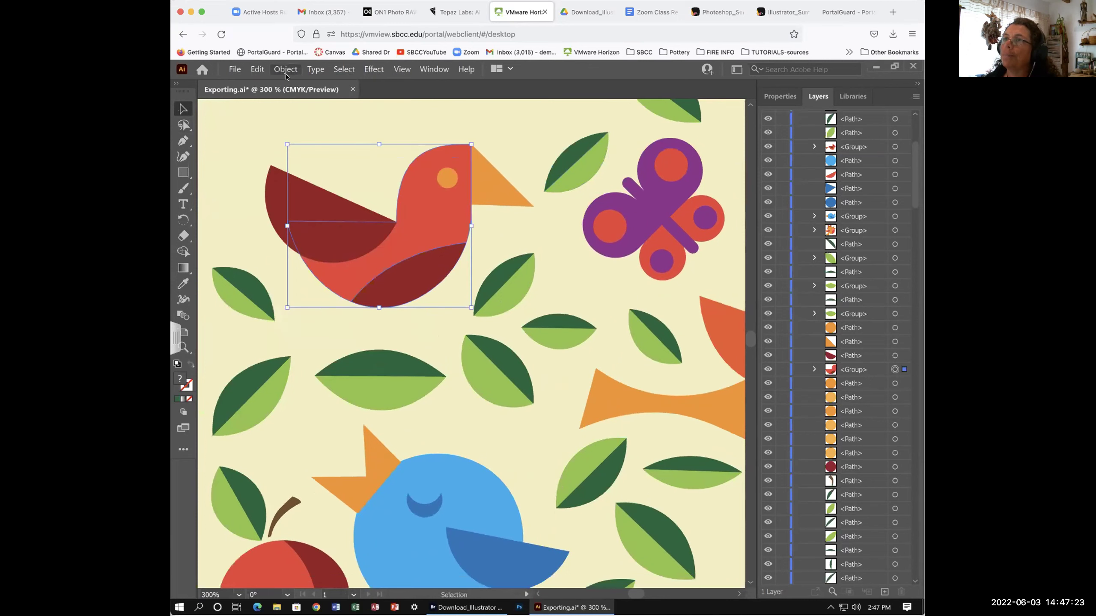
{"action": "left_click", "coordinate": [285, 68]}
{"action": "left_click", "coordinate": [295, 123]}
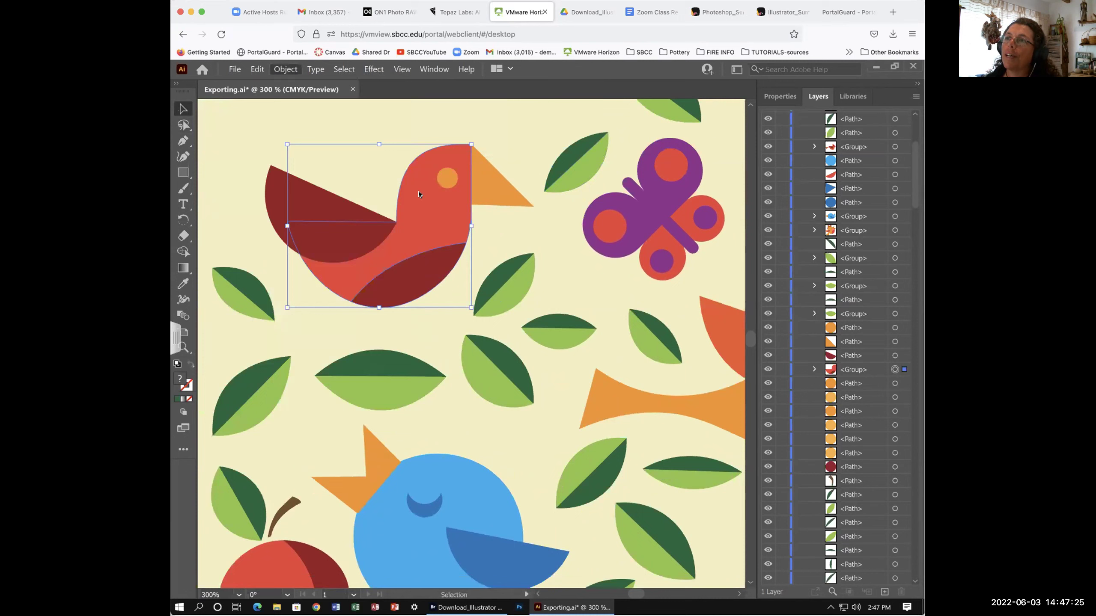
{"action": "left_click", "coordinate": [318, 138]}
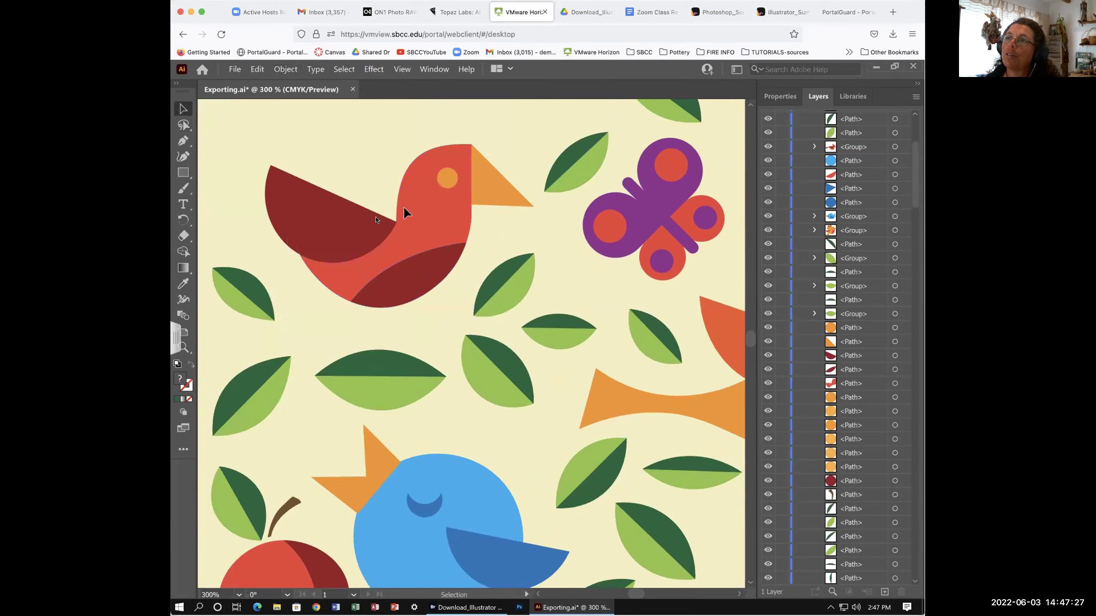
{"action": "left_click_drag", "start_coordinate": [345, 169], "coordinate": [223, 135]}
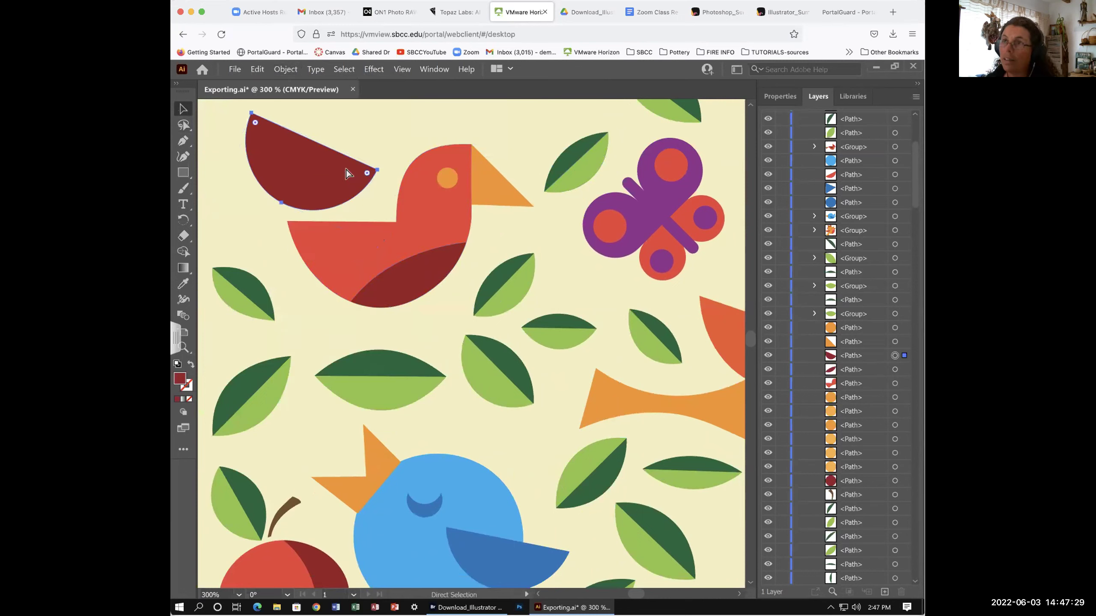
Select all parts of the red bird with a Lasso outline, group them, and move the group slightly up and to the left
{"action": "left_click", "coordinate": [183, 125]}
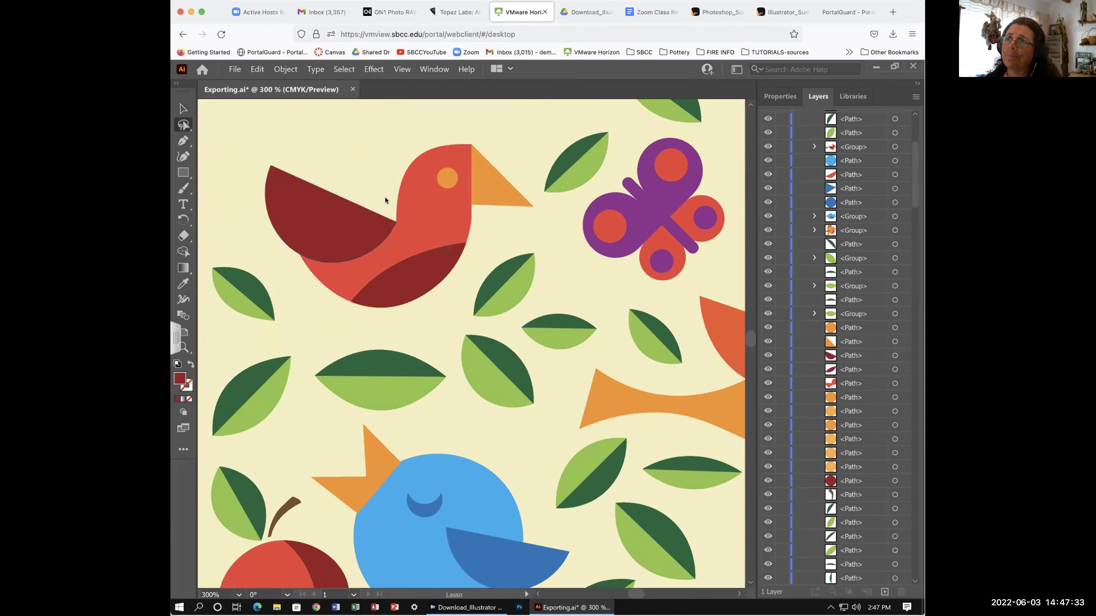
{"action": "mouse_move", "coordinate": [389, 172]}
{"action": "left_mouse_down"}
{"action": "mouse_move", "coordinate": [413, 166]}
{"action": "mouse_move", "coordinate": [474, 182]}
{"action": "mouse_move", "coordinate": [484, 200]}
{"action": "mouse_move", "coordinate": [476, 237]}
{"action": "mouse_move", "coordinate": [448, 252]}
{"action": "mouse_move", "coordinate": [406, 240]}
{"action": "mouse_move", "coordinate": [389, 227]}
{"action": "mouse_move", "coordinate": [391, 169]}
{"action": "left_mouse_up"}
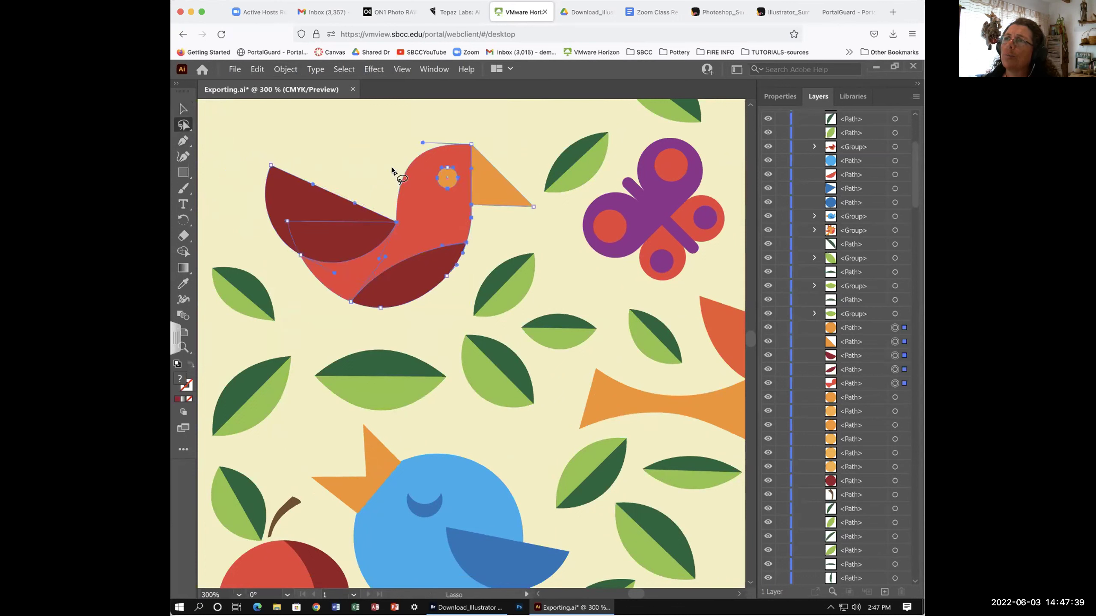
{"action": "key", "text": "v"}
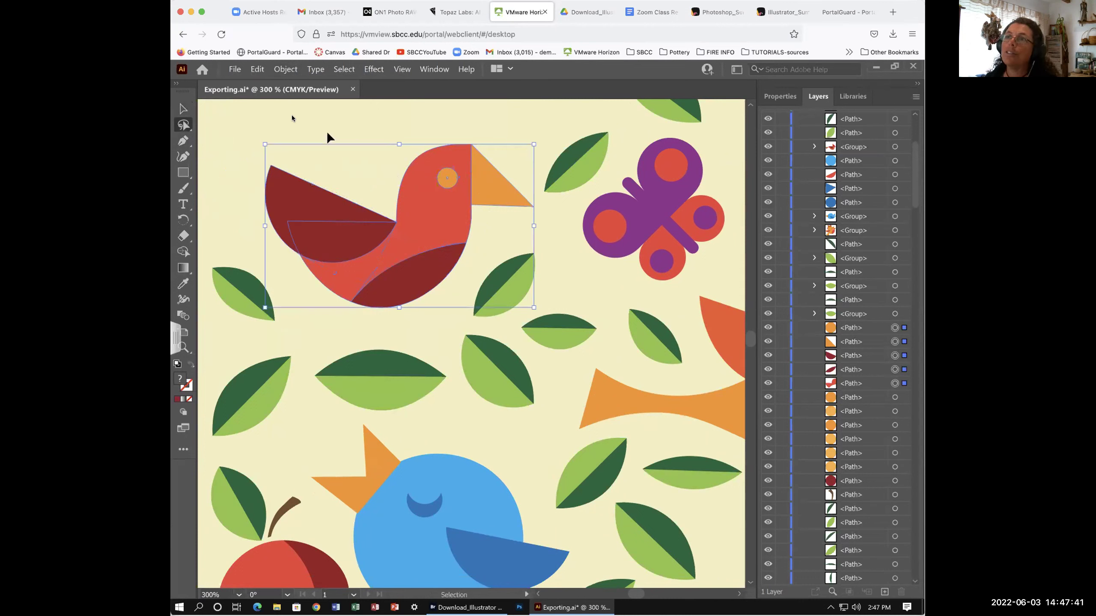
{"action": "key", "text": "ctrl+g"}
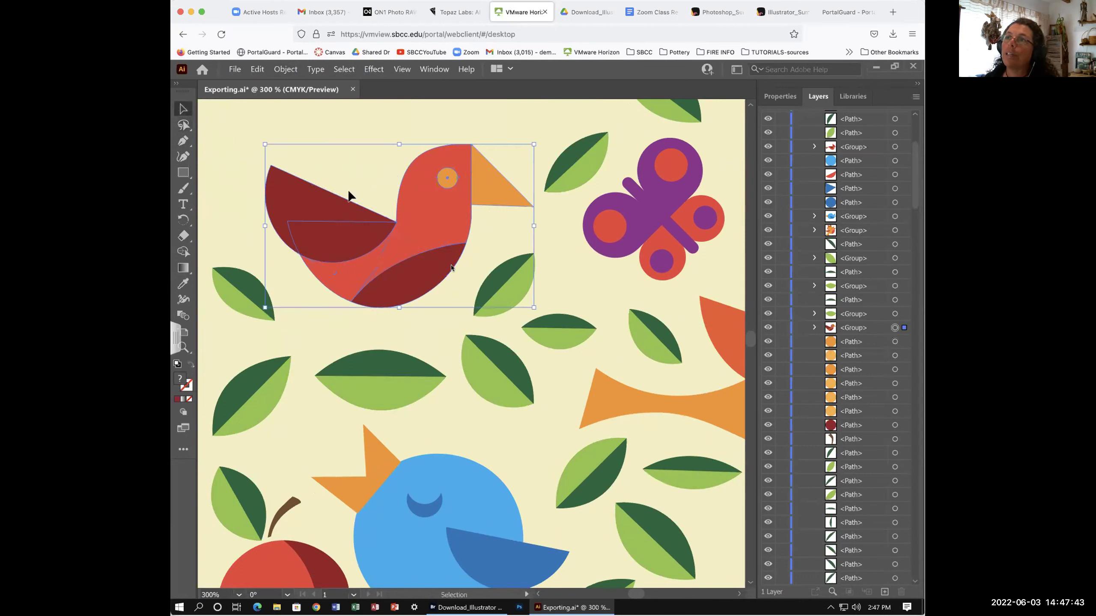
{"action": "left_click_drag", "start_coordinate": [460, 261], "coordinate": [405, 238]}
{"action": "left_click", "coordinate": [404, 239]}
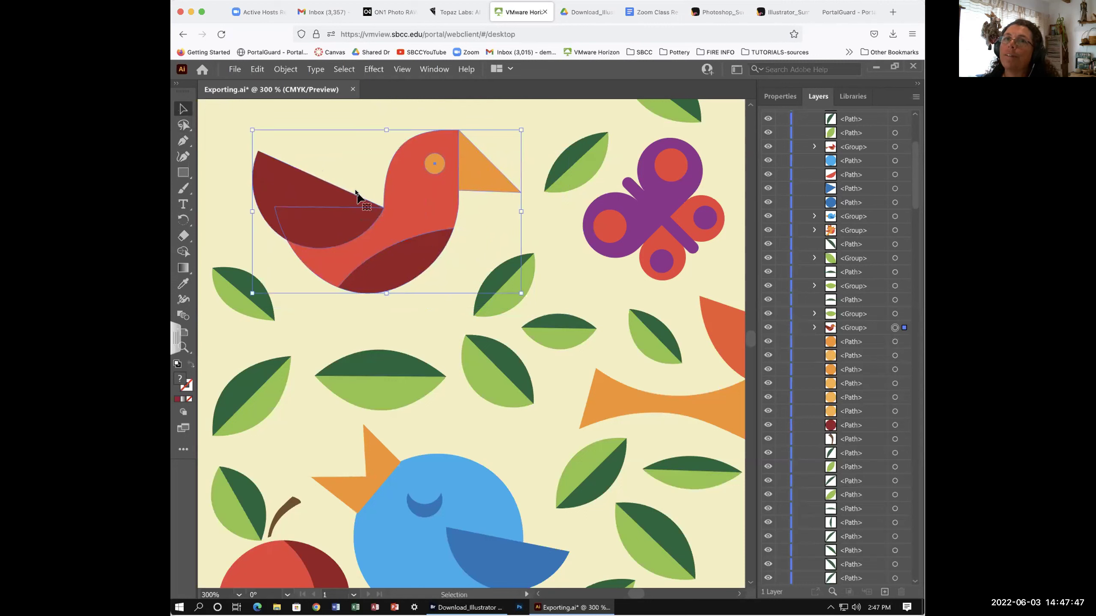
Rename the red bird's group as Toucan in the layer list and clear the selection
{"action": "left_click", "coordinate": [853, 328]}
{"action": "double_click", "coordinate": [852, 328]}
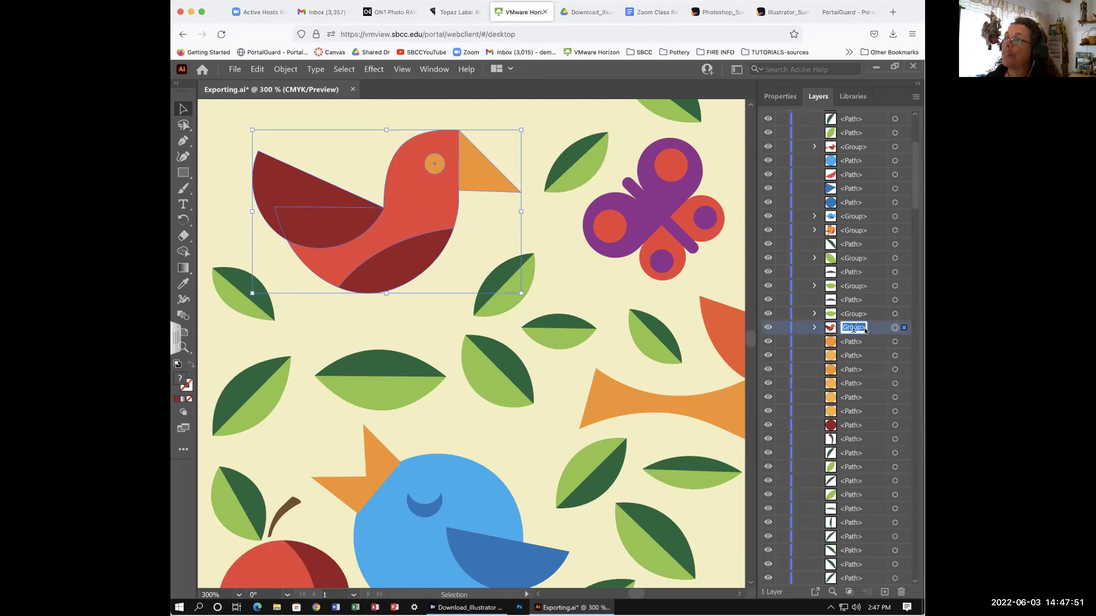
{"action": "type", "text": "Toucan"}
{"action": "key", "text": "Return"}
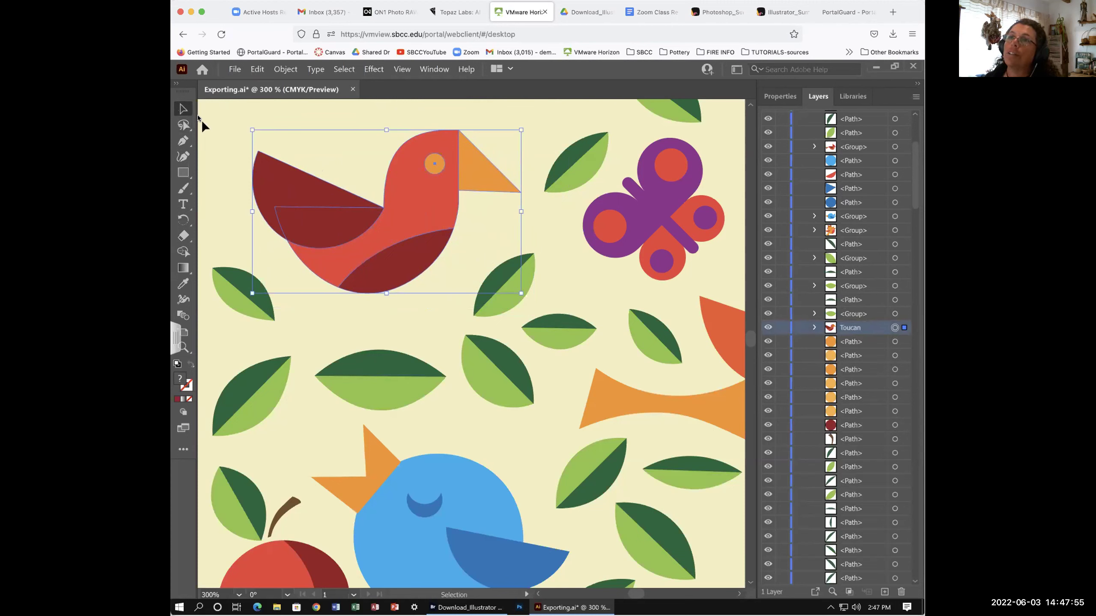
{"action": "left_click", "coordinate": [225, 140]}
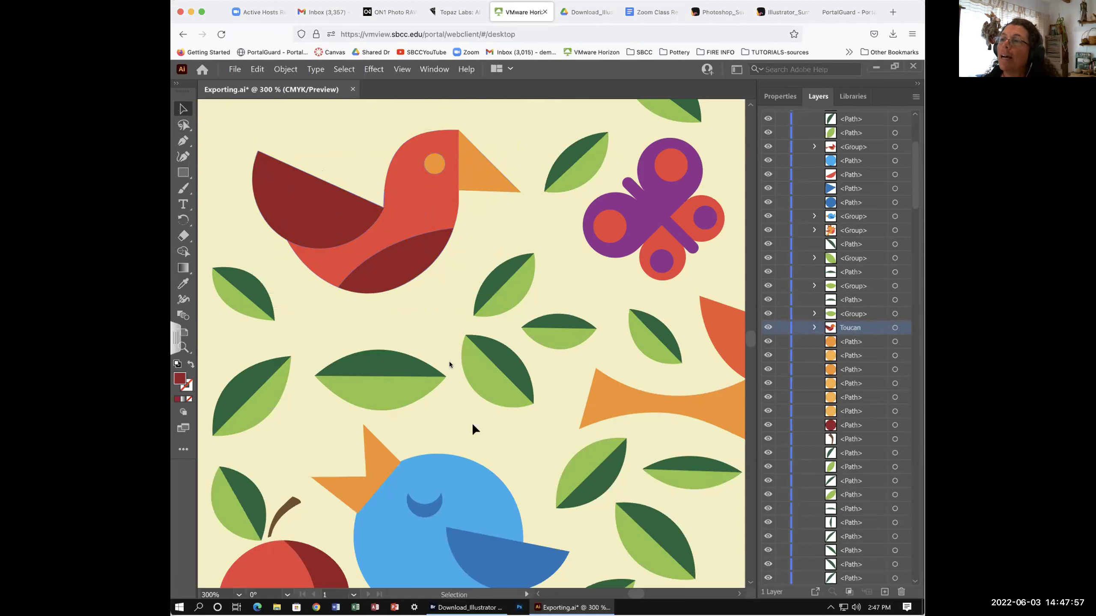
Zoom out and pan across the illustration to examine its overall arrangement of birds, leaves and fruit
{"action": "left_click_drag", "start_coordinate": [542, 456], "coordinate": [541, 331]}
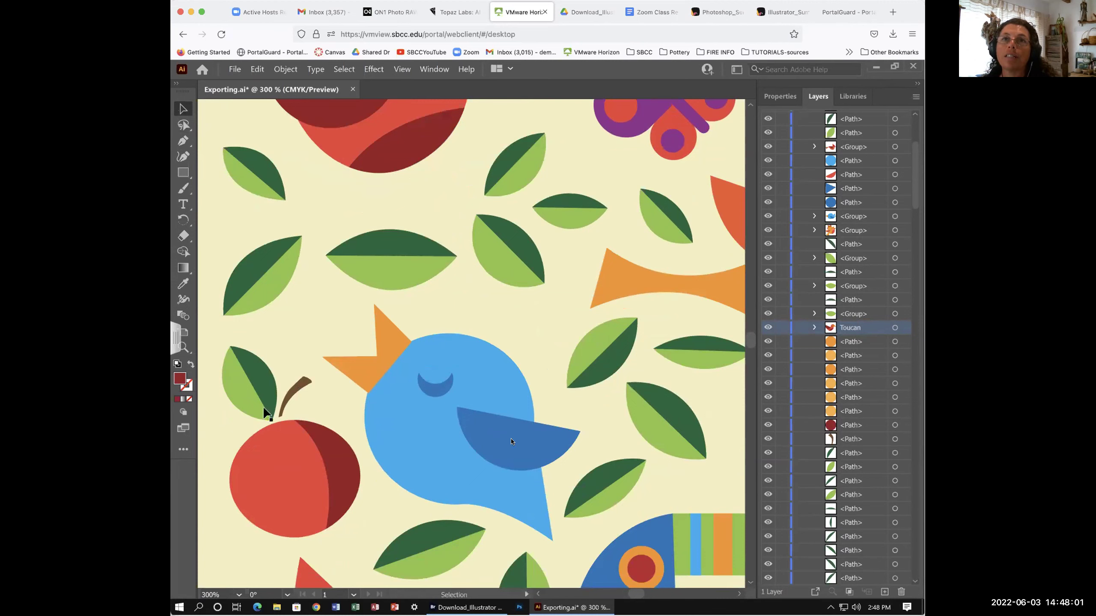
{"action": "key", "text": "ctrl+minus"}
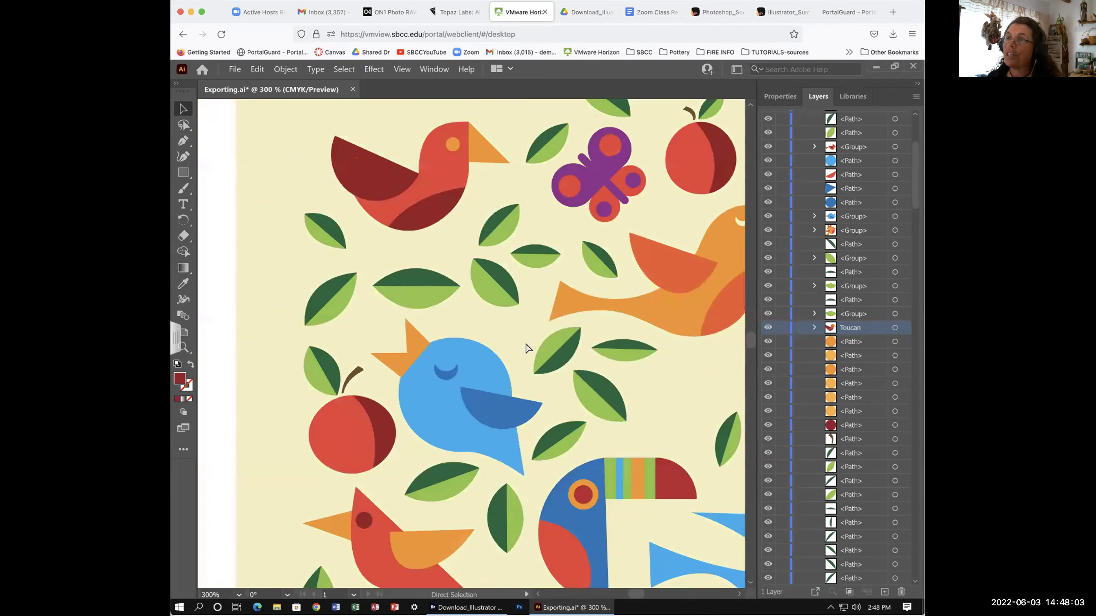
{"action": "key", "text": "ctrl+minus"}
{"action": "scroll", "coordinate": [525, 342], "scroll_direction": "down", "scroll_amount": 1}
{"action": "scroll", "coordinate": [517, 363], "scroll_direction": "right", "scroll_amount": 4}
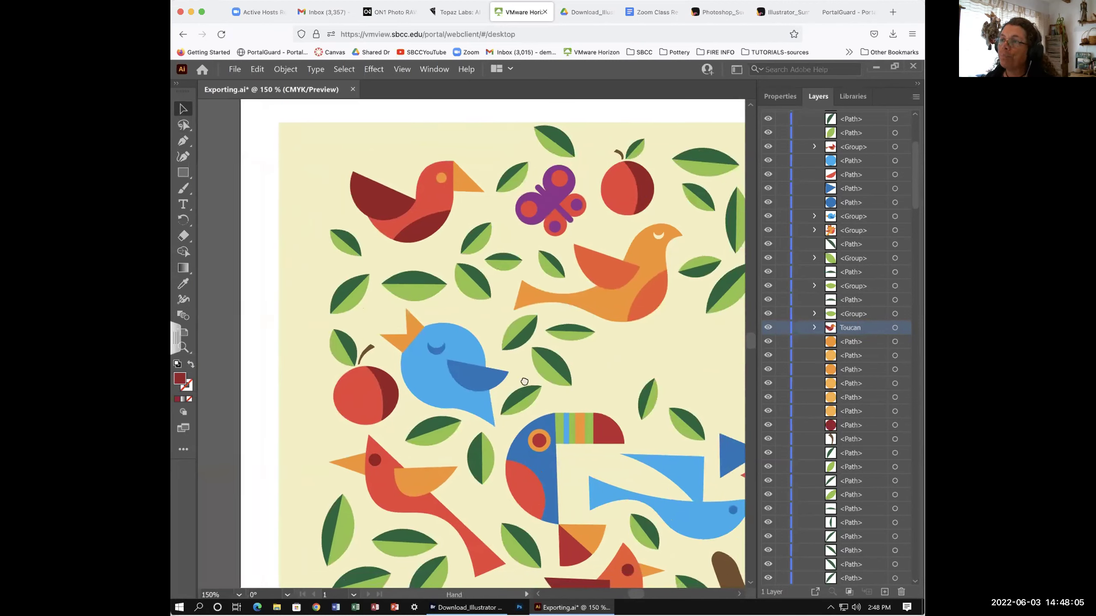
{"action": "key", "text": "ctrl"}
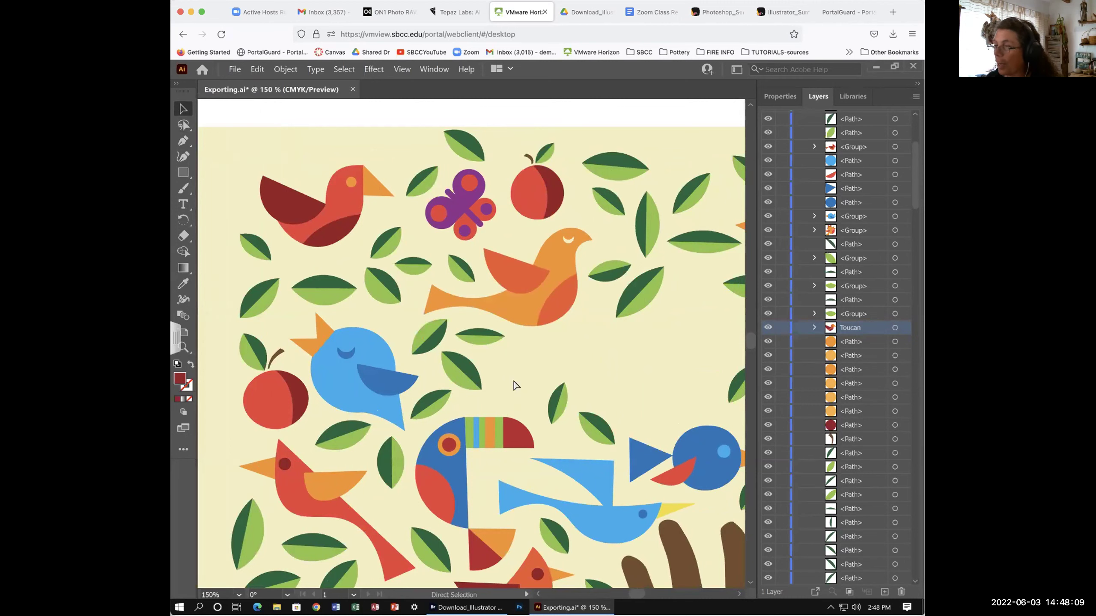
{"action": "key", "text": "ctrl+minus"}
{"action": "key", "text": "ctrl+minus"}
{"action": "left_click_drag", "start_coordinate": [502, 392], "coordinate": [493, 379]}
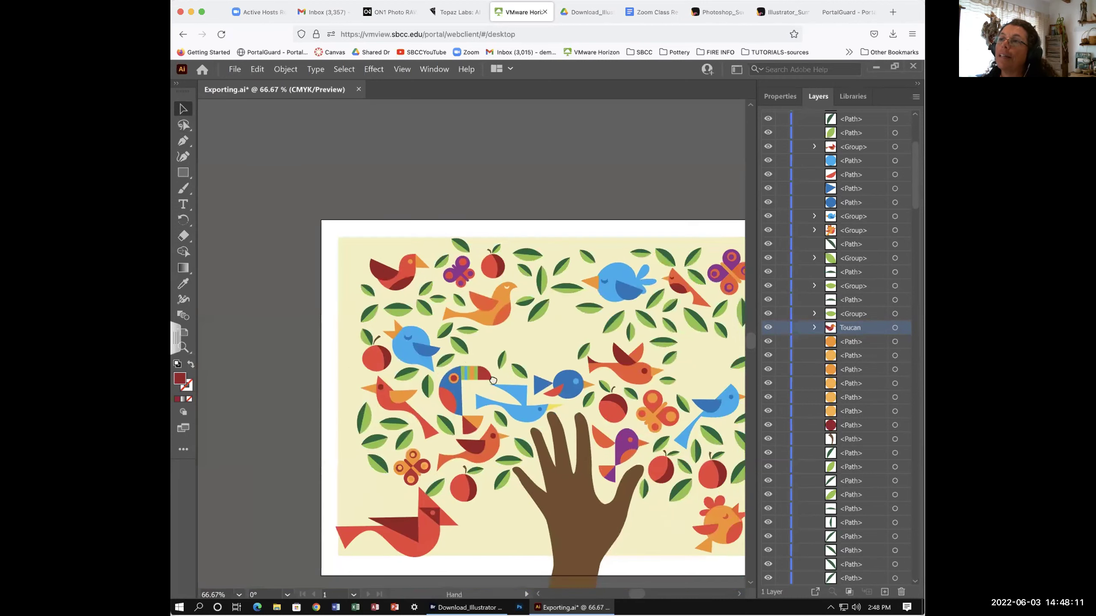
{"action": "scroll", "coordinate": [493, 379], "scroll_direction": "down", "scroll_amount": 3}
{"action": "scroll", "coordinate": [493, 379], "scroll_direction": "right", "scroll_amount": 3}
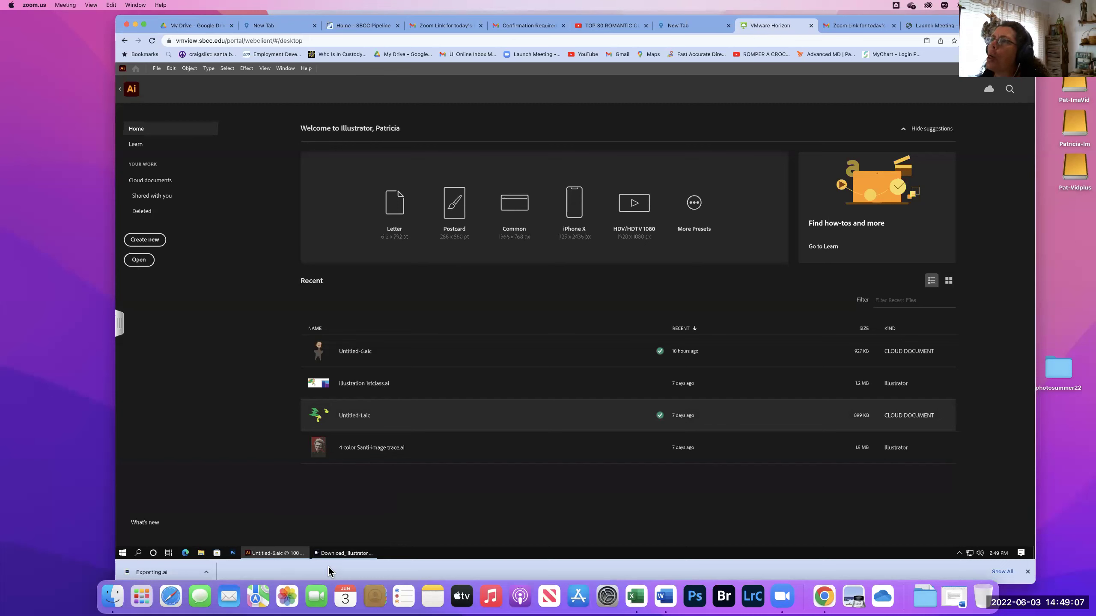
Switch to Bridge and try to open Exporting.ai from the Download_Illustrator Class Files_Summer 1_2022 folder
{"action": "left_click", "coordinate": [344, 553]}
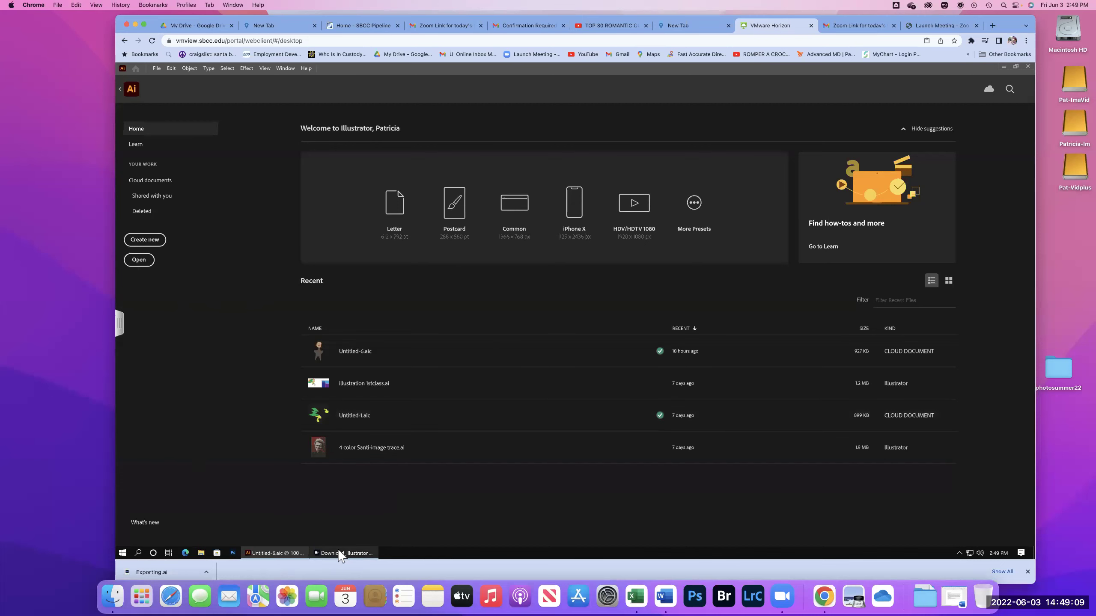
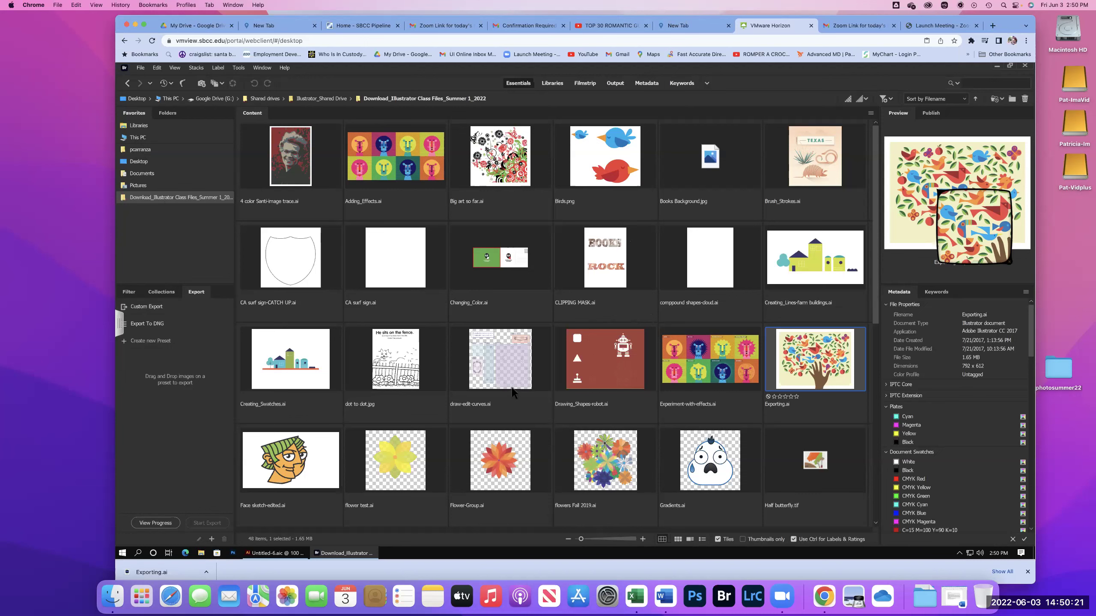
{"action": "scroll", "coordinate": [513, 392], "scroll_direction": "down", "scroll_amount": 6}
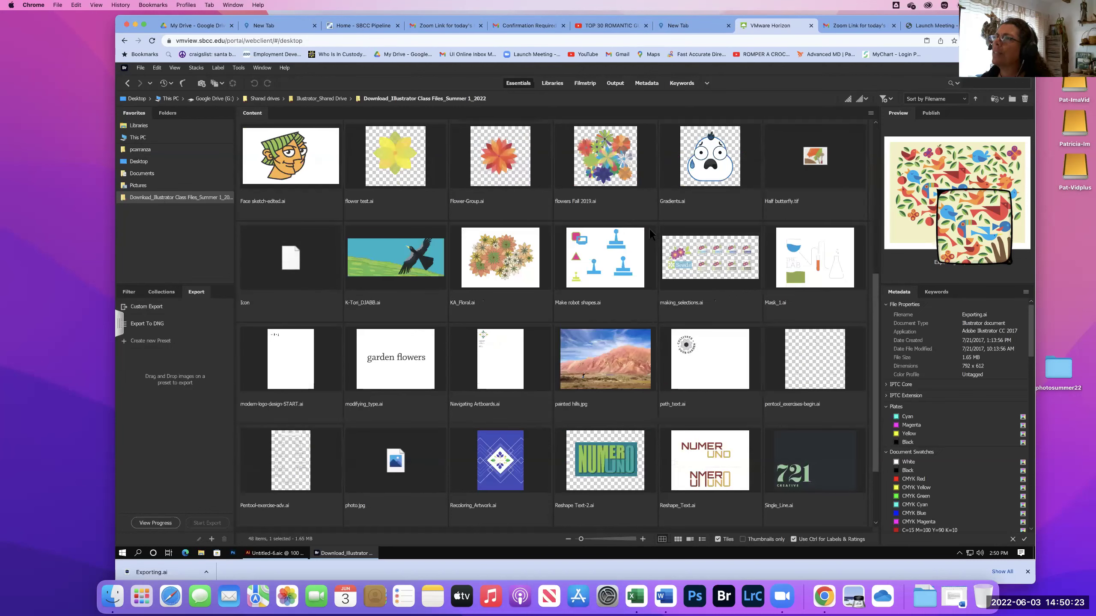
{"action": "scroll", "coordinate": [649, 228], "scroll_direction": "up", "scroll_amount": 2}
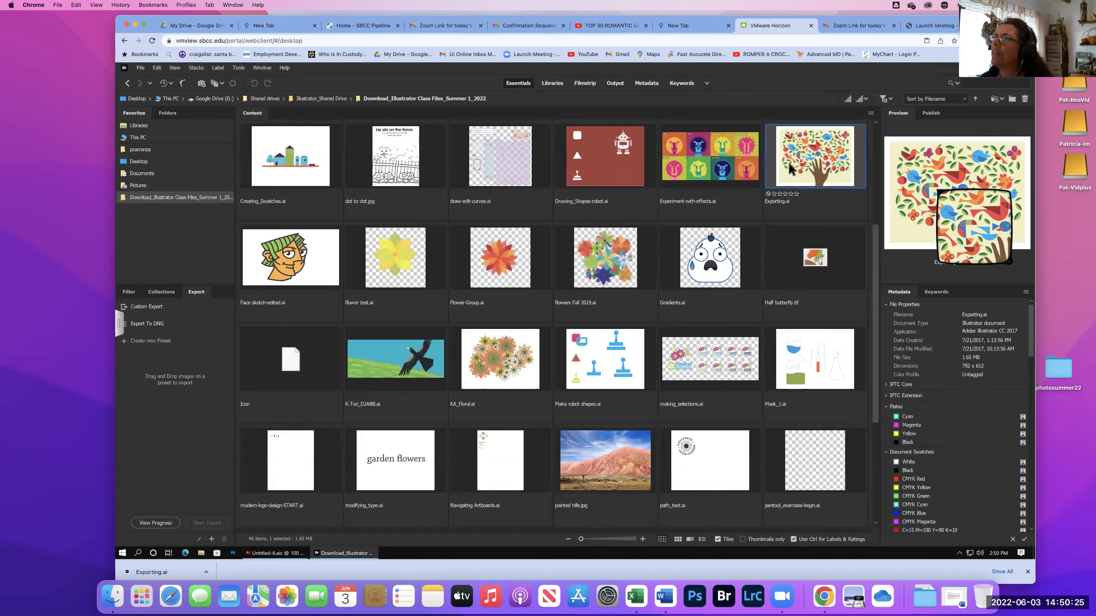
{"action": "double_click", "coordinate": [796, 170]}
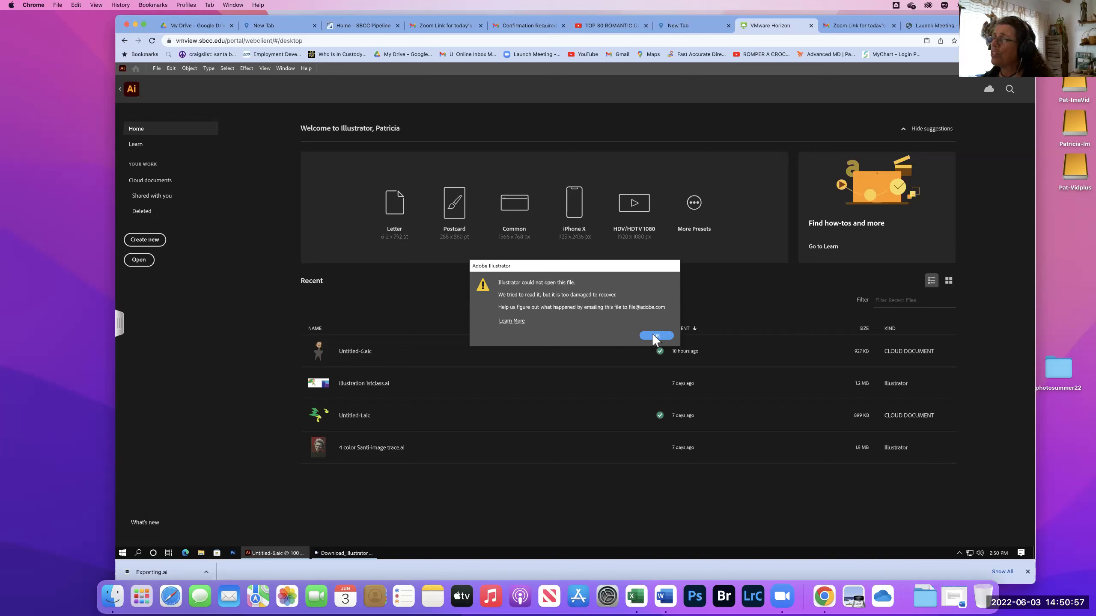
{"action": "left_click", "coordinate": [653, 335]}
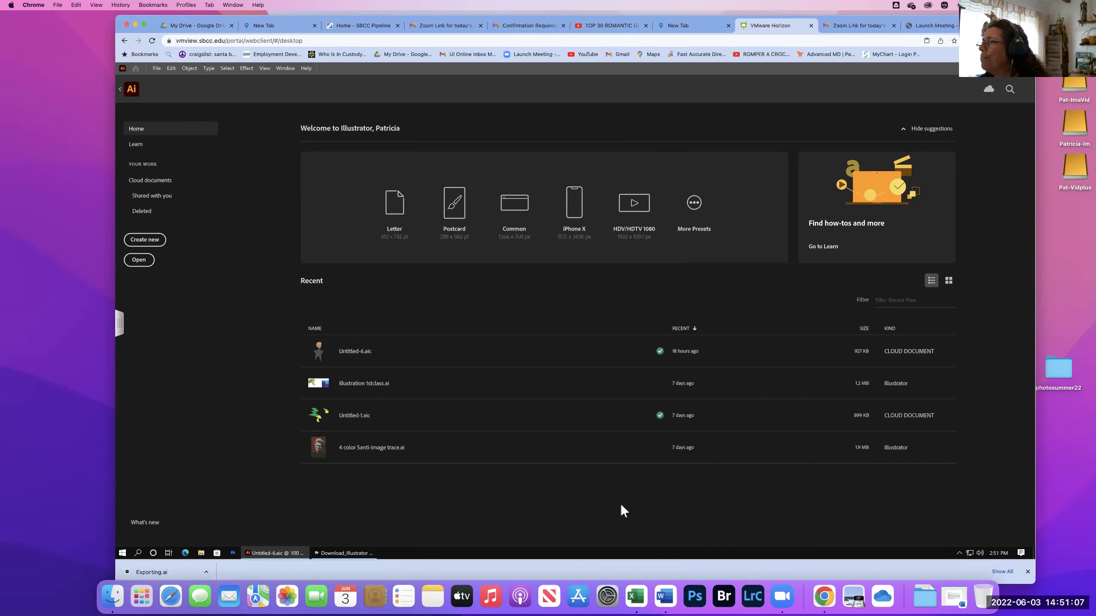
Disconnect the account in the Google Drive desktop client's preferences
{"action": "left_click", "coordinate": [960, 554]}
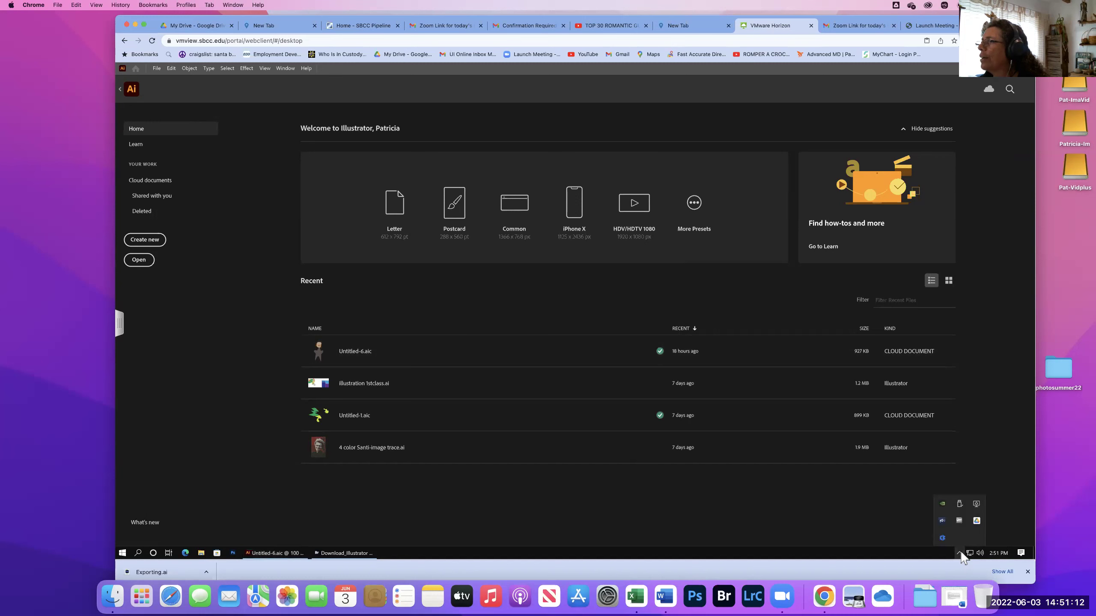
{"action": "left_click", "coordinate": [975, 522]}
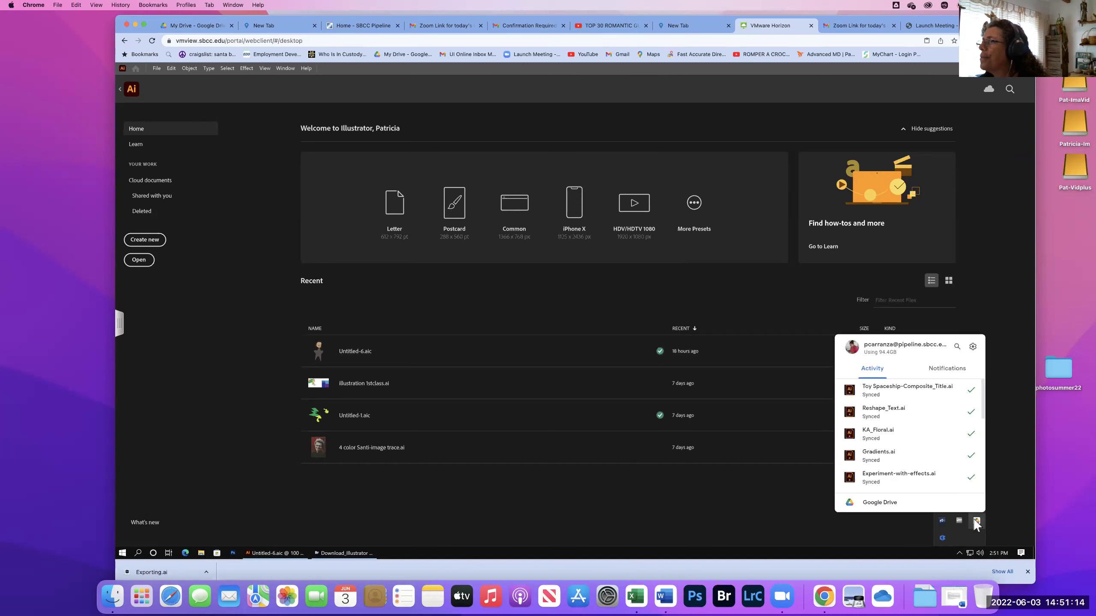
{"action": "left_click", "coordinate": [973, 348]}
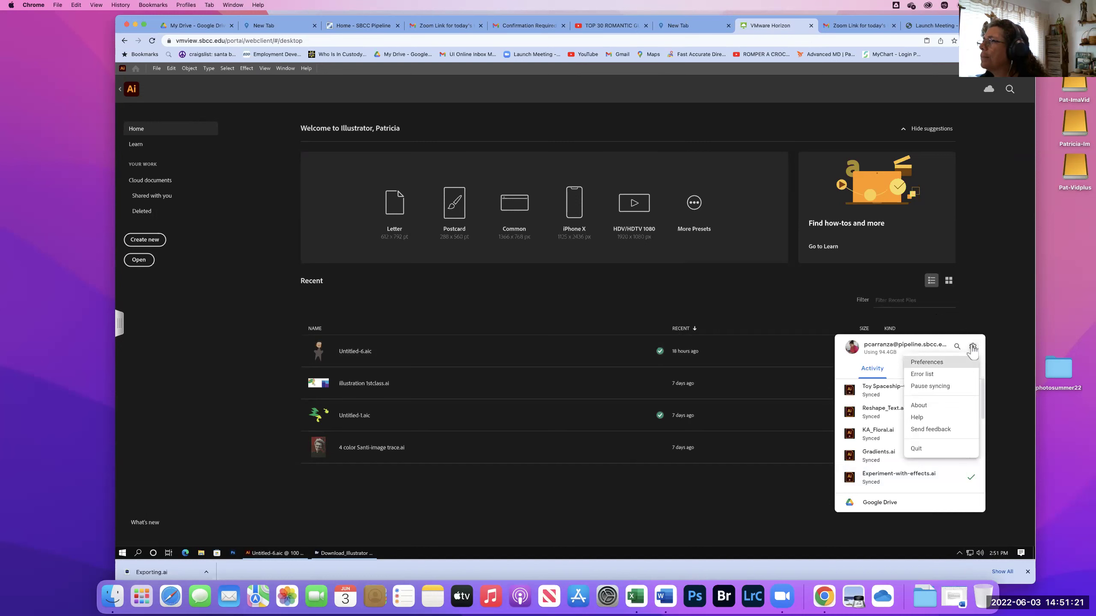
{"action": "left_click", "coordinate": [932, 360]}
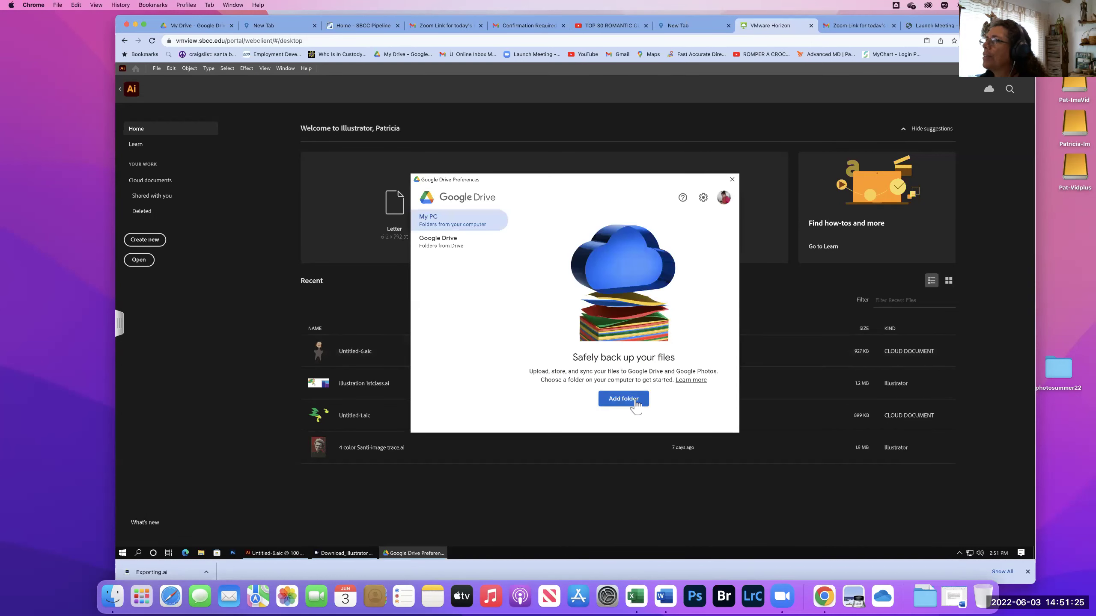
{"action": "left_click", "coordinate": [703, 198]}
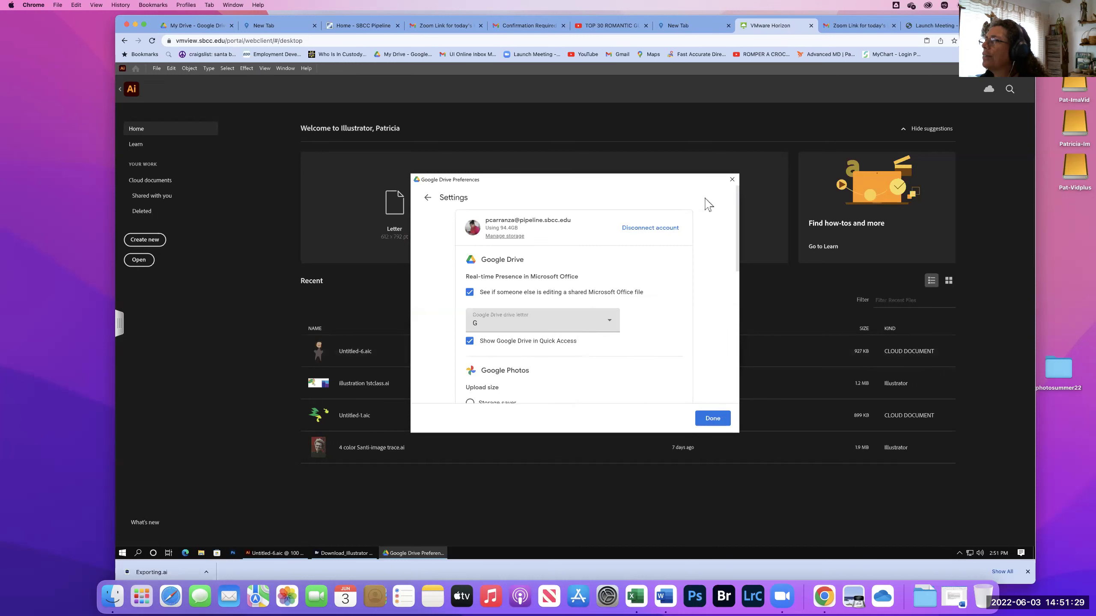
{"action": "left_click", "coordinate": [661, 230]}
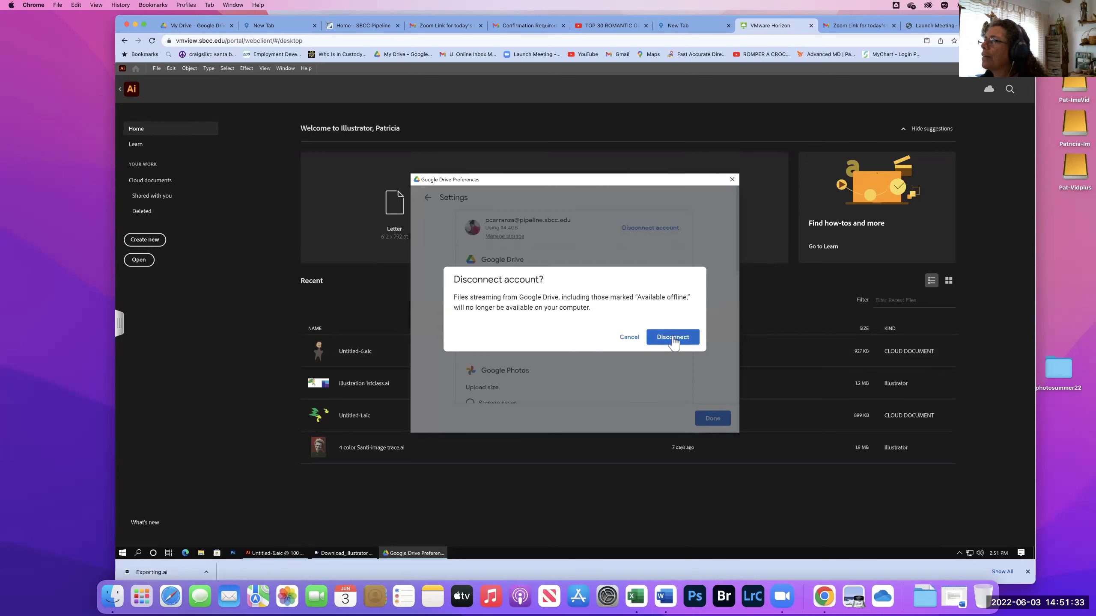
{"action": "left_click", "coordinate": [674, 339]}
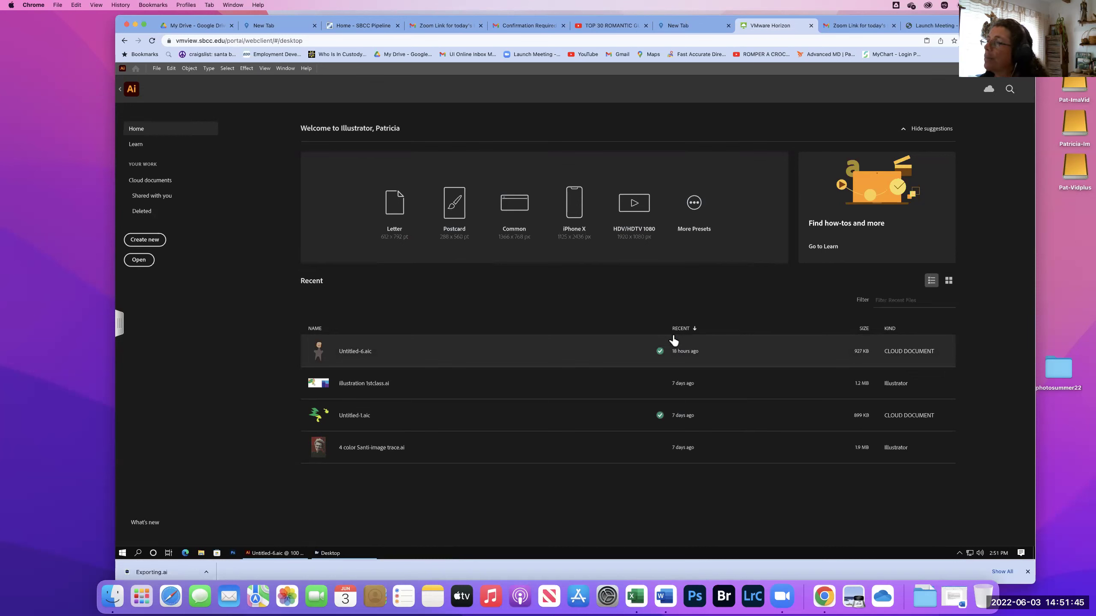
Reopen the Google Drive preferences, show the My Drive syncing options, and disconnect the account again
{"action": "left_click", "coordinate": [960, 554]}
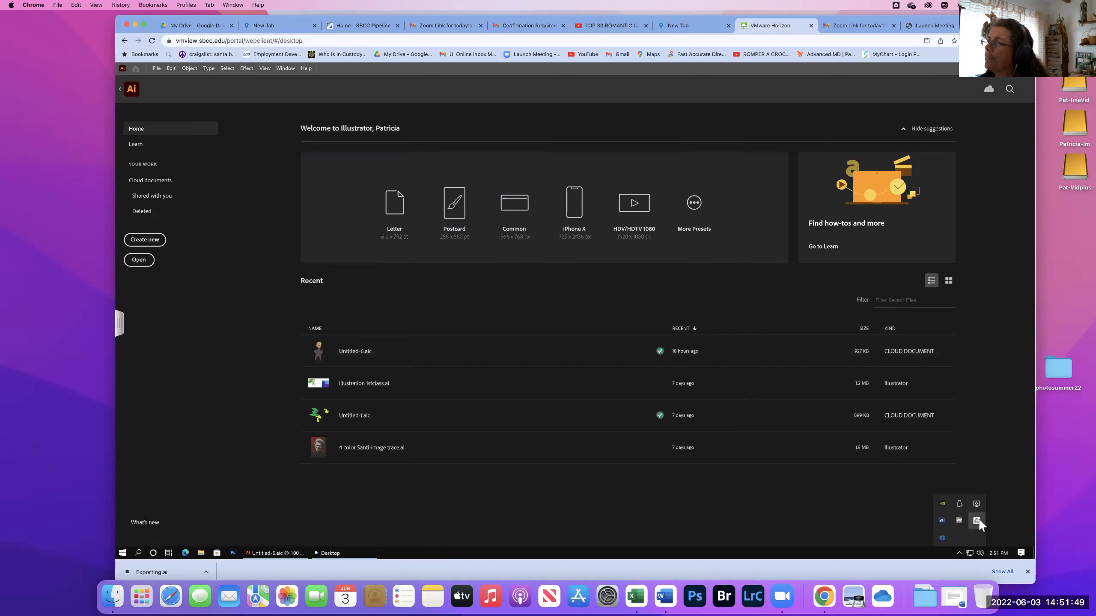
{"action": "left_click", "coordinate": [977, 520]}
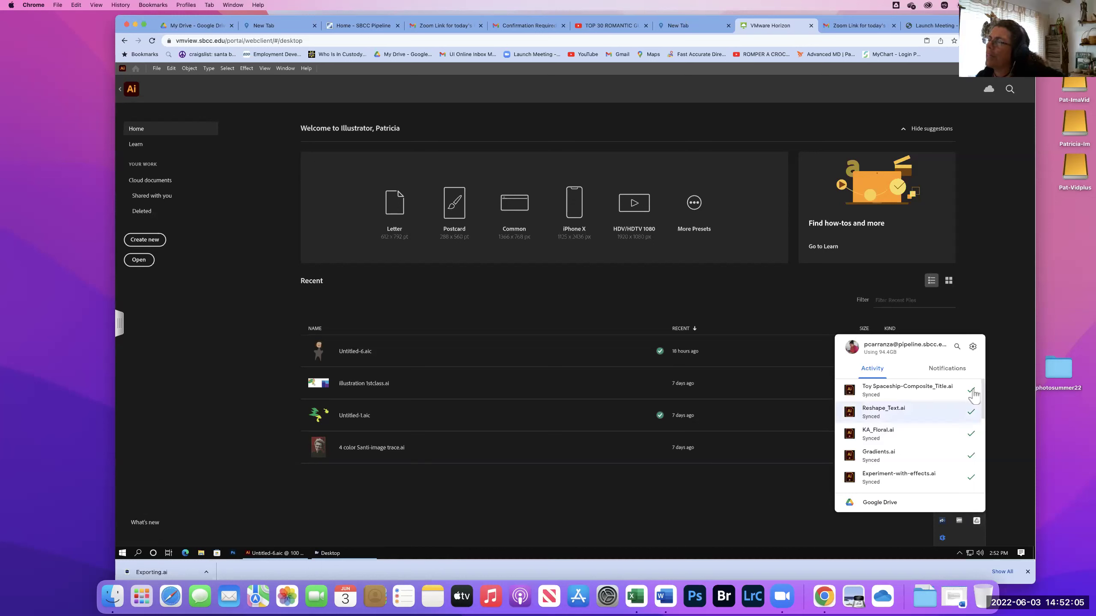
{"action": "left_click", "coordinate": [973, 347]}
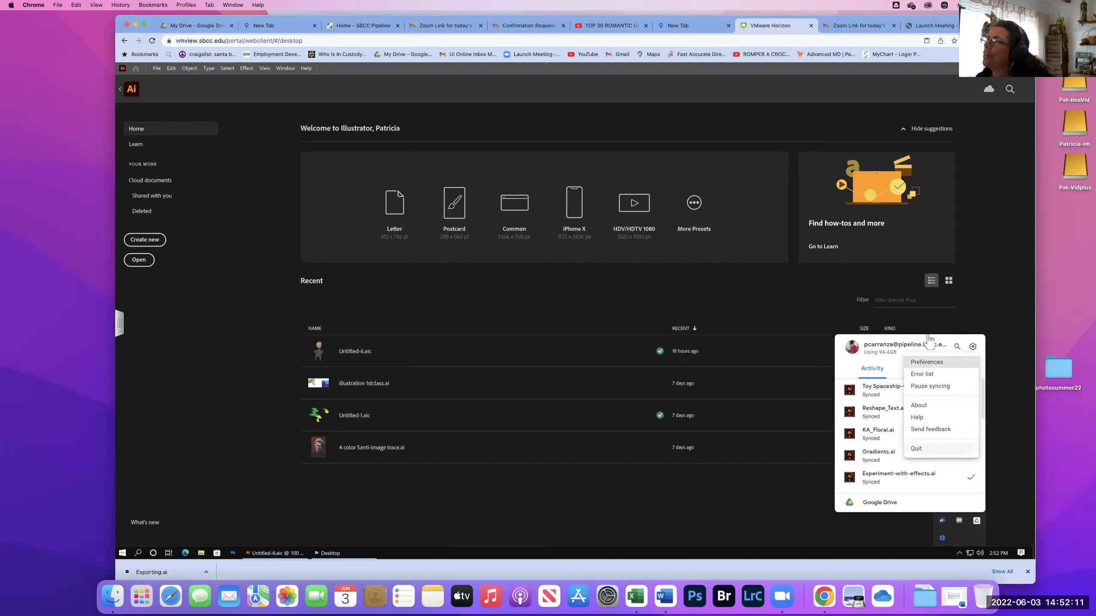
{"action": "left_click", "coordinate": [927, 363]}
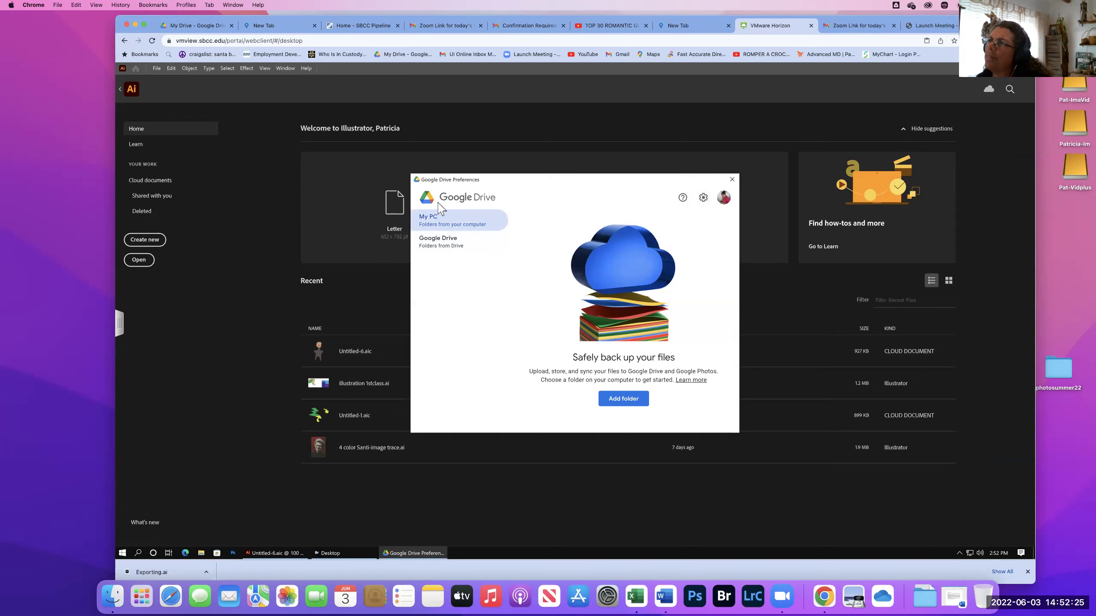
{"action": "double_click", "coordinate": [444, 241]}
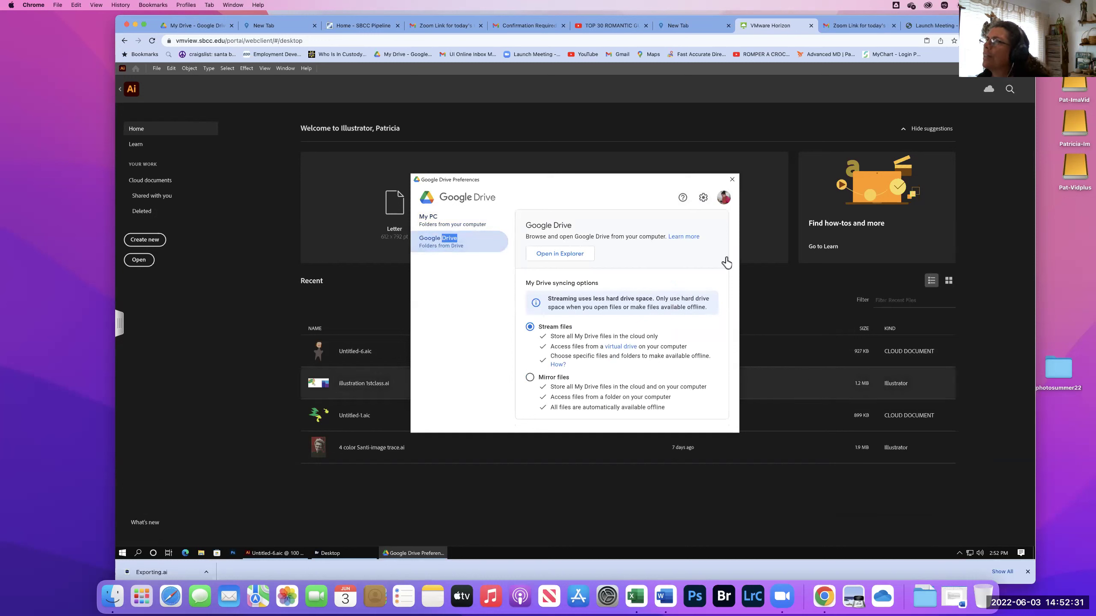
{"action": "left_click", "coordinate": [704, 199]}
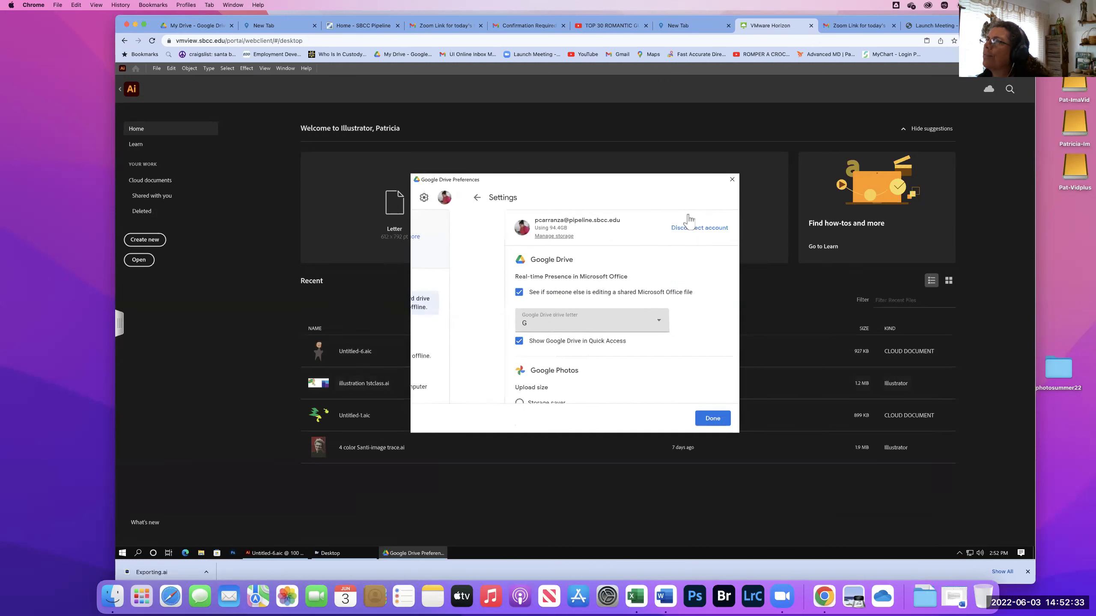
{"action": "left_click", "coordinate": [656, 234]}
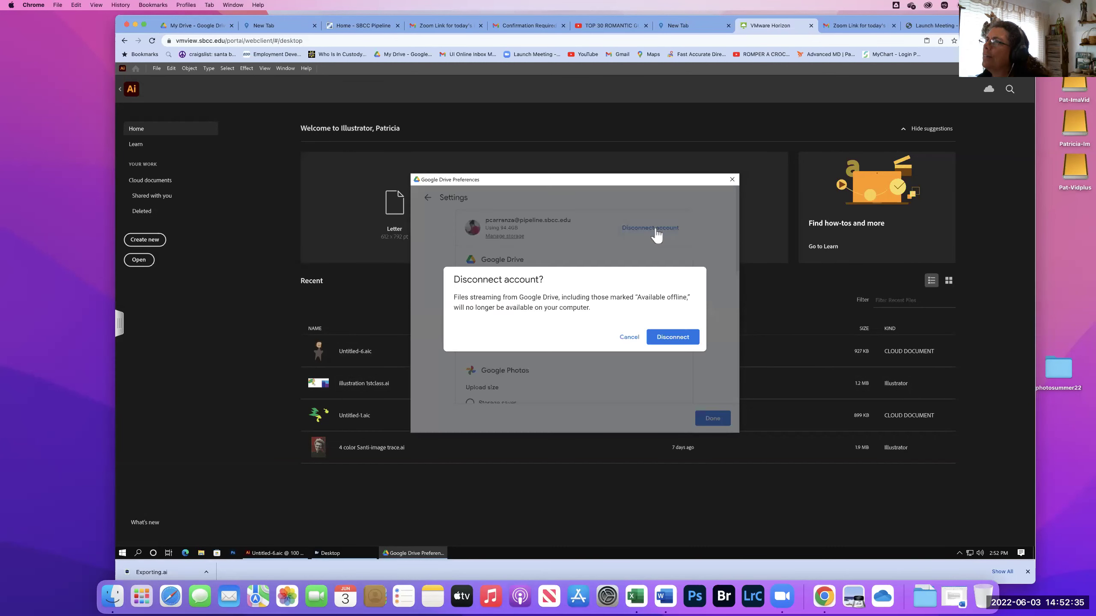
{"action": "left_click", "coordinate": [675, 339]}
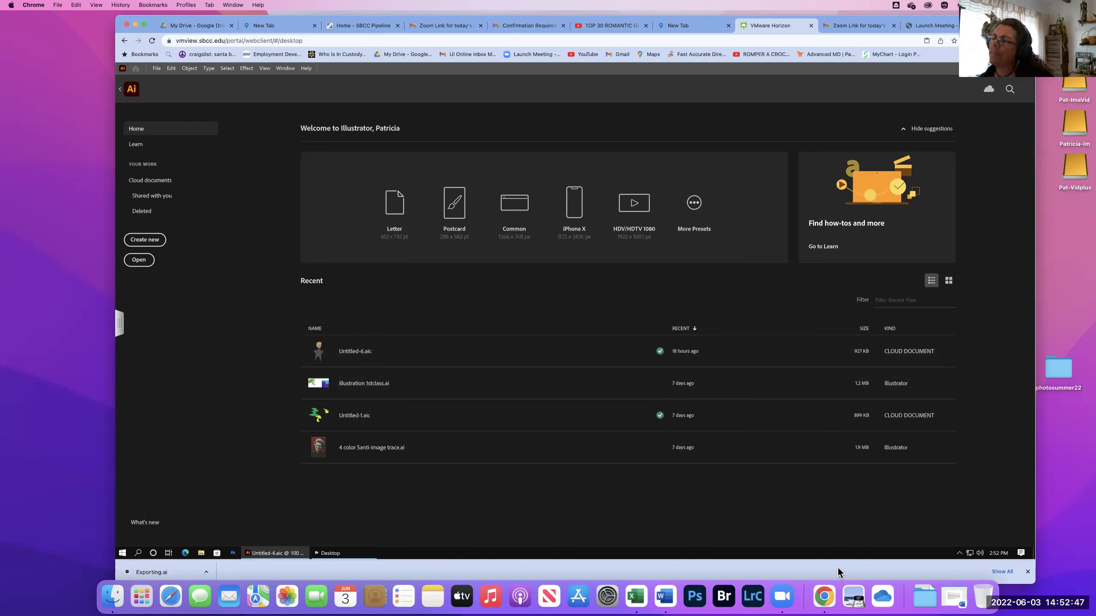
Check the sync activity list of the Google Drive client
{"action": "left_click", "coordinate": [960, 554]}
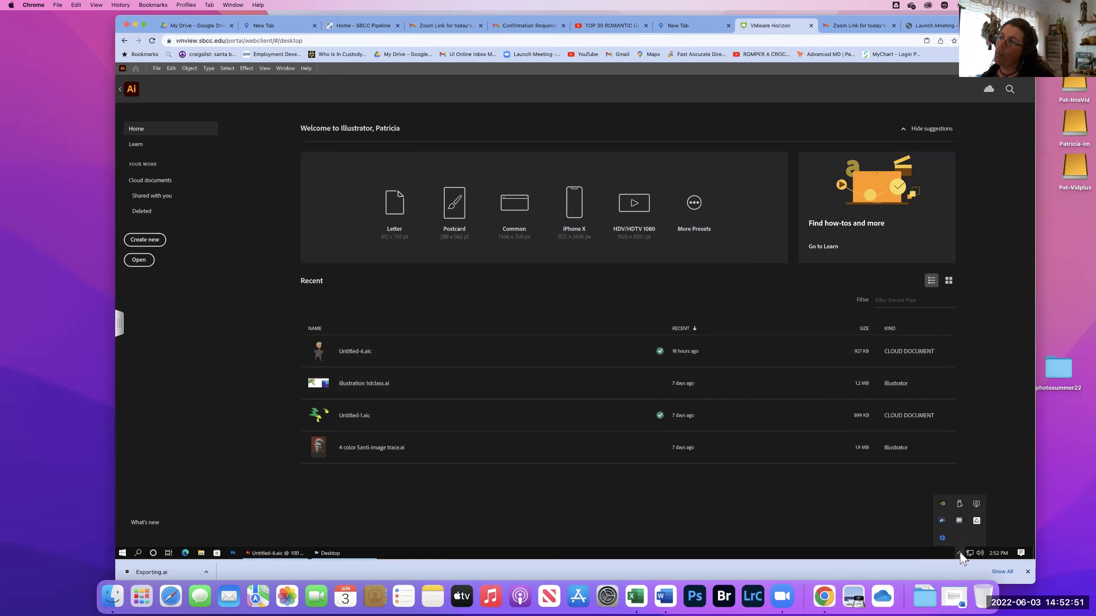
{"action": "left_click", "coordinate": [976, 520]}
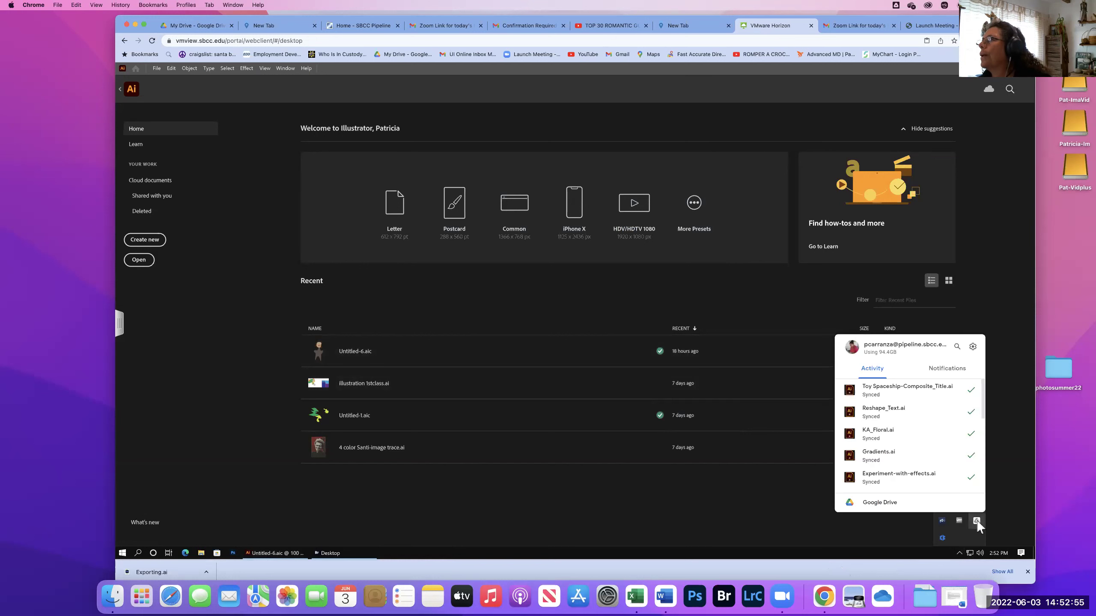
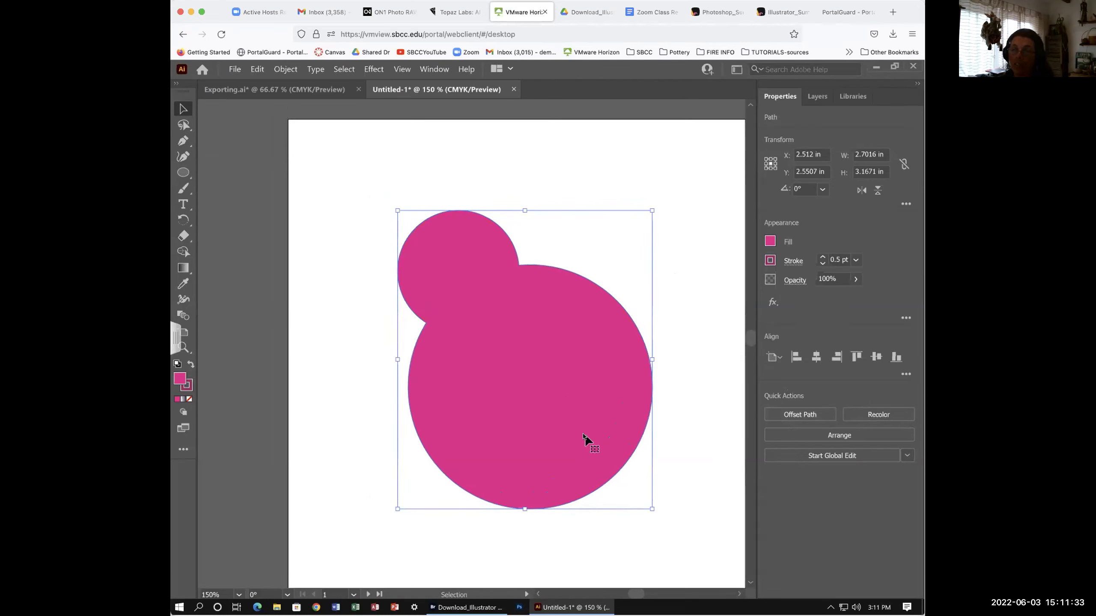
Undo the merging of the pink and orange circles and clear the selection
{"action": "key", "text": "ctrl+z"}
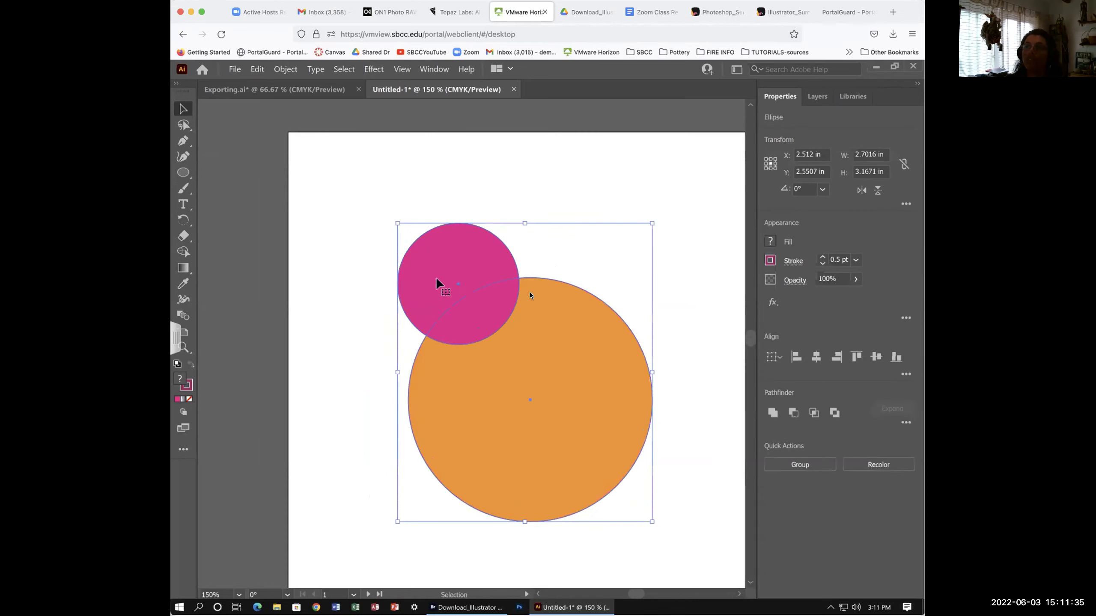
{"action": "left_click", "coordinate": [691, 283]}
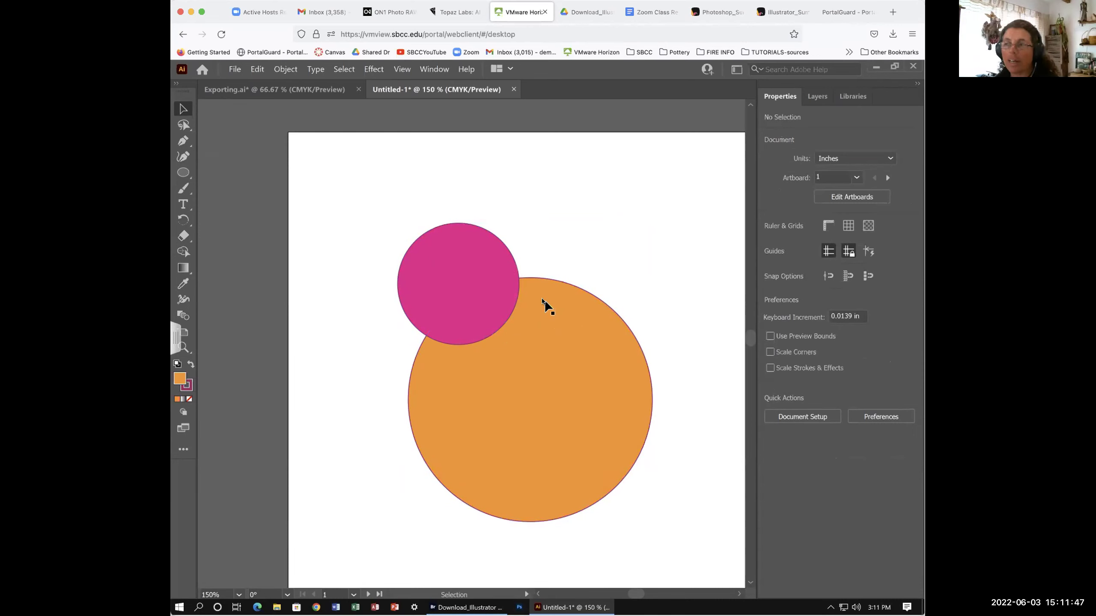
Select both overlapping circles, merge them into one shape with Pathfinder Unite, and undo the merge
{"action": "scroll", "coordinate": [544, 300], "scroll_direction": "down", "scroll_amount": 1}
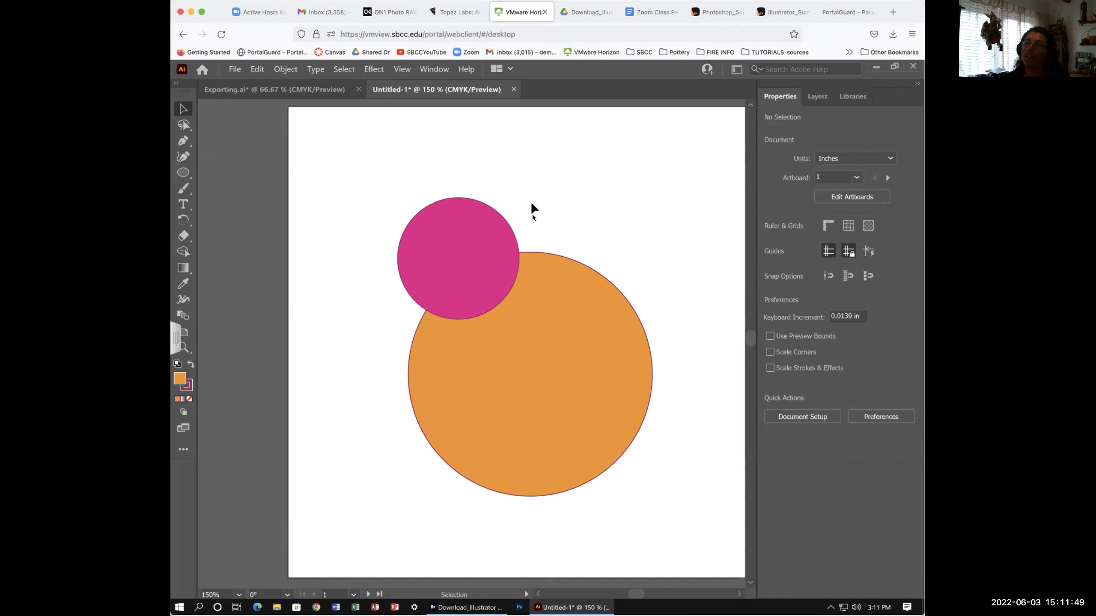
{"action": "left_click_drag", "start_coordinate": [491, 289], "coordinate": [494, 291]}
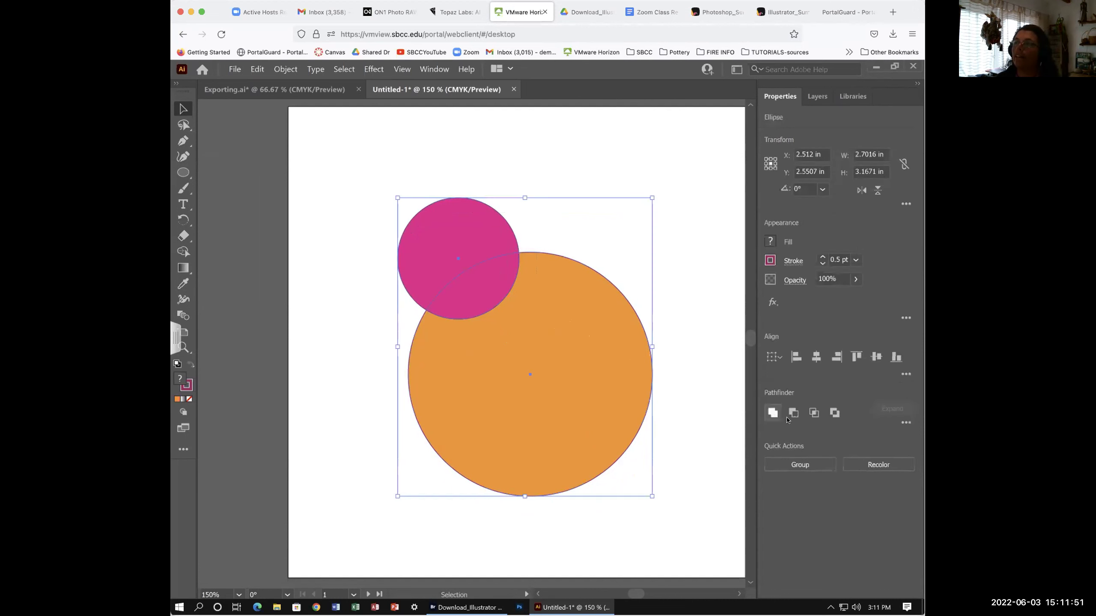
{"action": "left_click", "coordinate": [773, 412]}
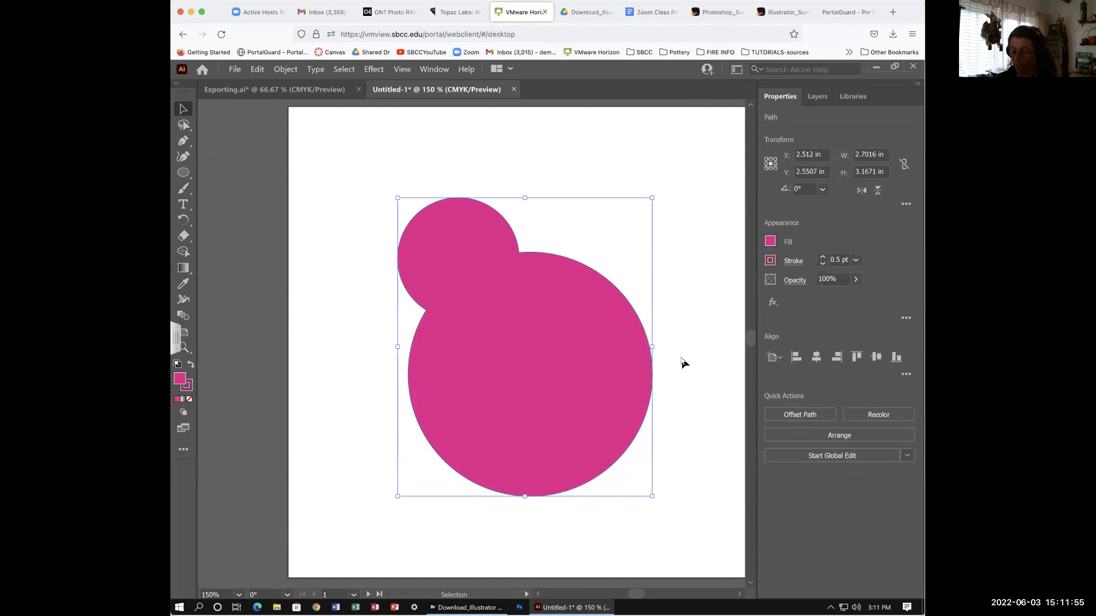
{"action": "key", "text": "ctrl+z"}
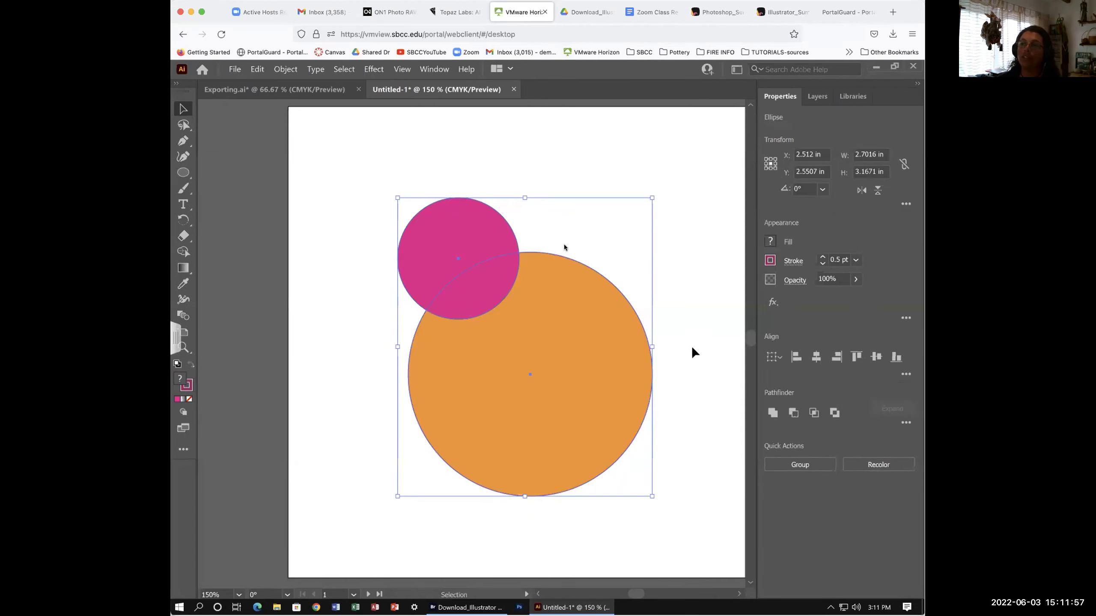
Cut the pink circle out of the orange circle with Pathfinder Minus Front and undo the cut
{"action": "scroll", "coordinate": [469, 266], "scroll_direction": "down", "scroll_amount": 1}
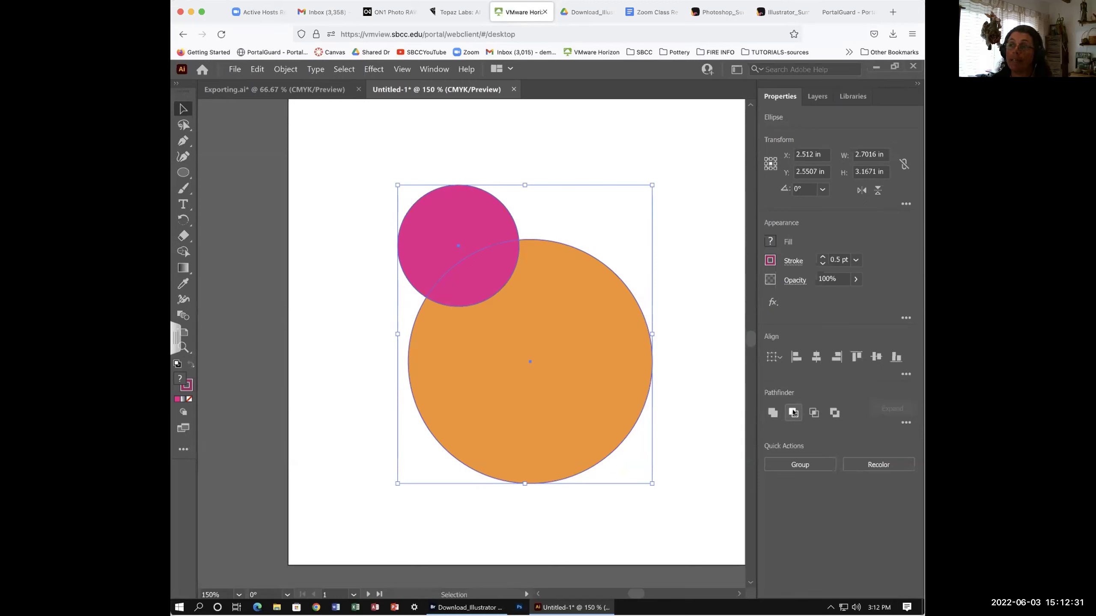
{"action": "left_click", "coordinate": [792, 412]}
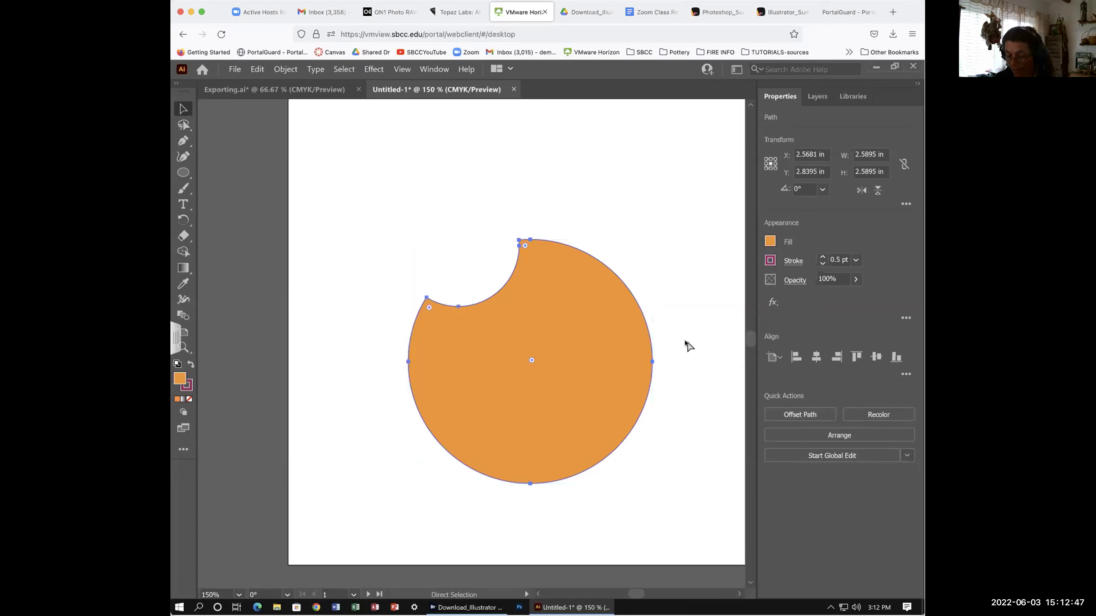
{"action": "key", "text": "ctrl+z"}
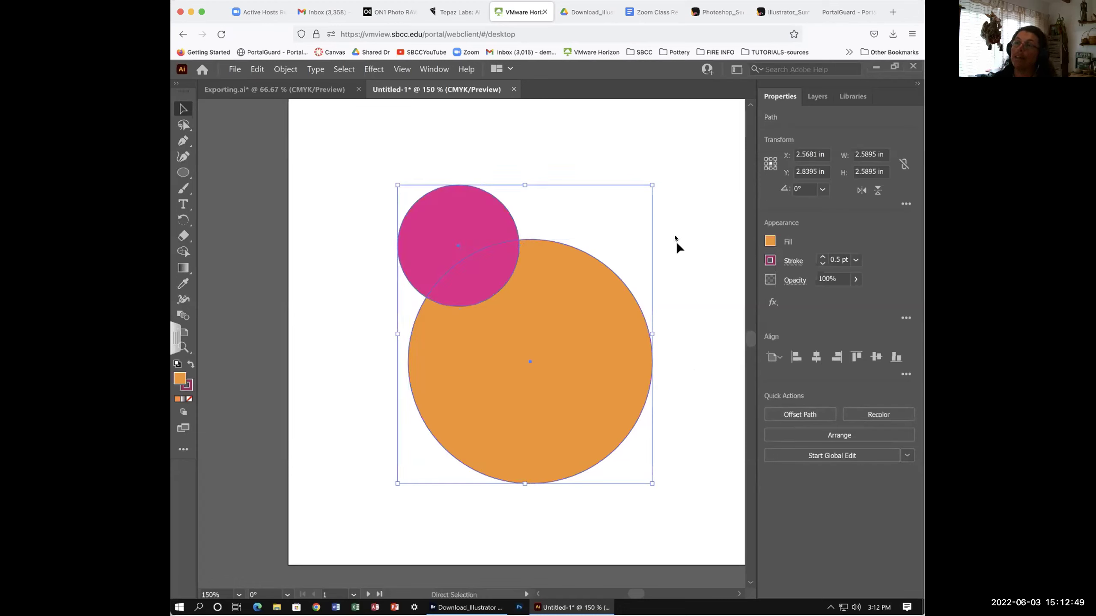
Move the small pink circle so it overlaps the right edge of the orange circle
{"action": "left_click", "coordinate": [469, 214]}
{"action": "left_click_drag", "start_coordinate": [469, 214], "coordinate": [610, 329]}
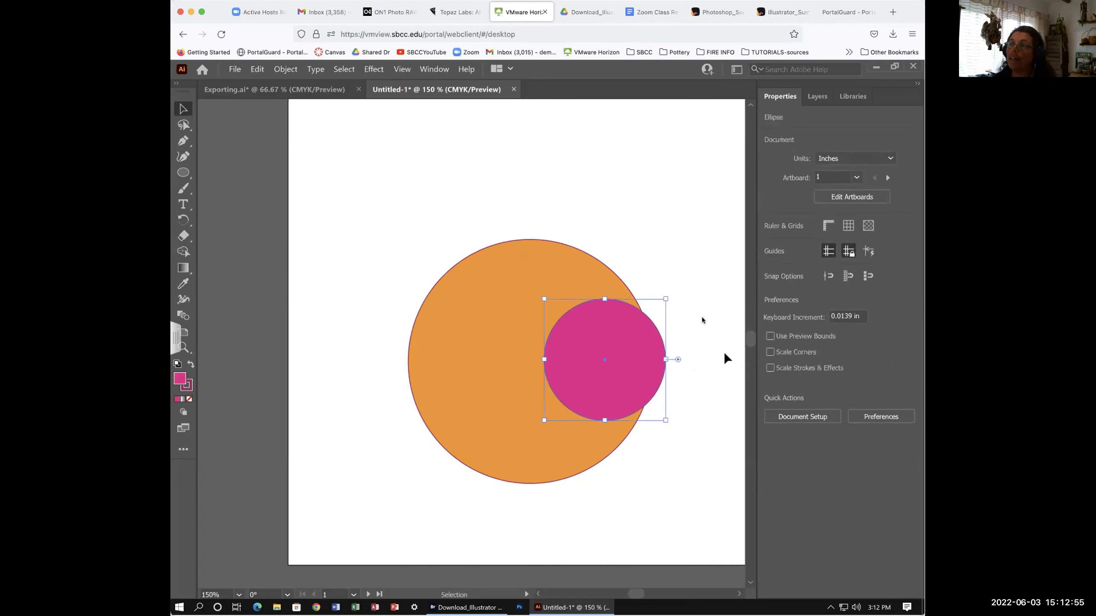
Select both overlapping circles, cut the pink one out of the orange one's right edge with Pathfinder Minus Front, and undo the cut
{"action": "key", "text": "ctrl+a"}
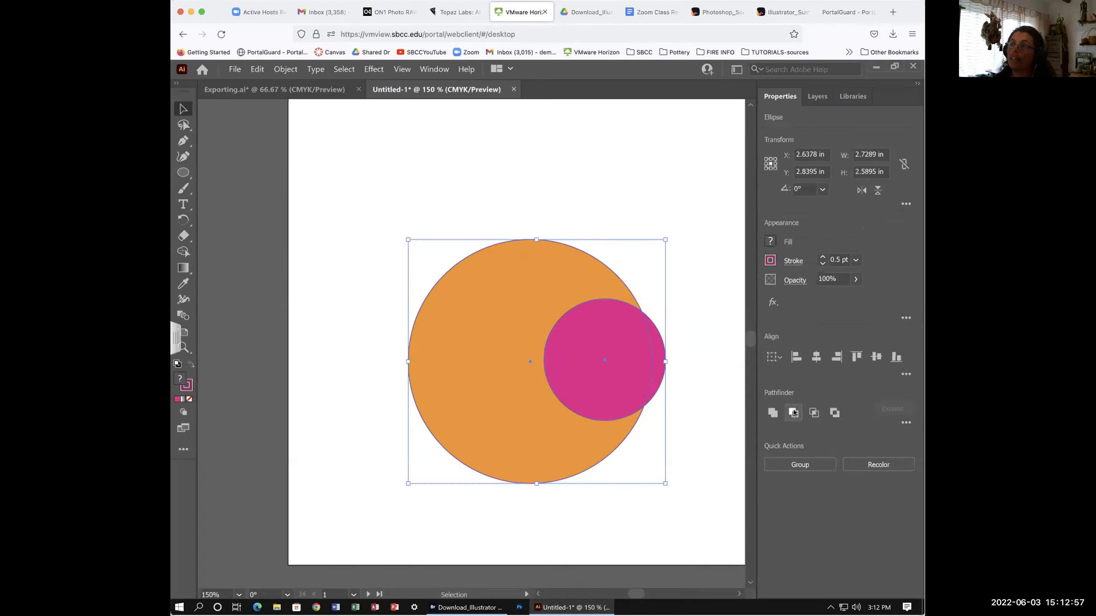
{"action": "left_click", "coordinate": [792, 412]}
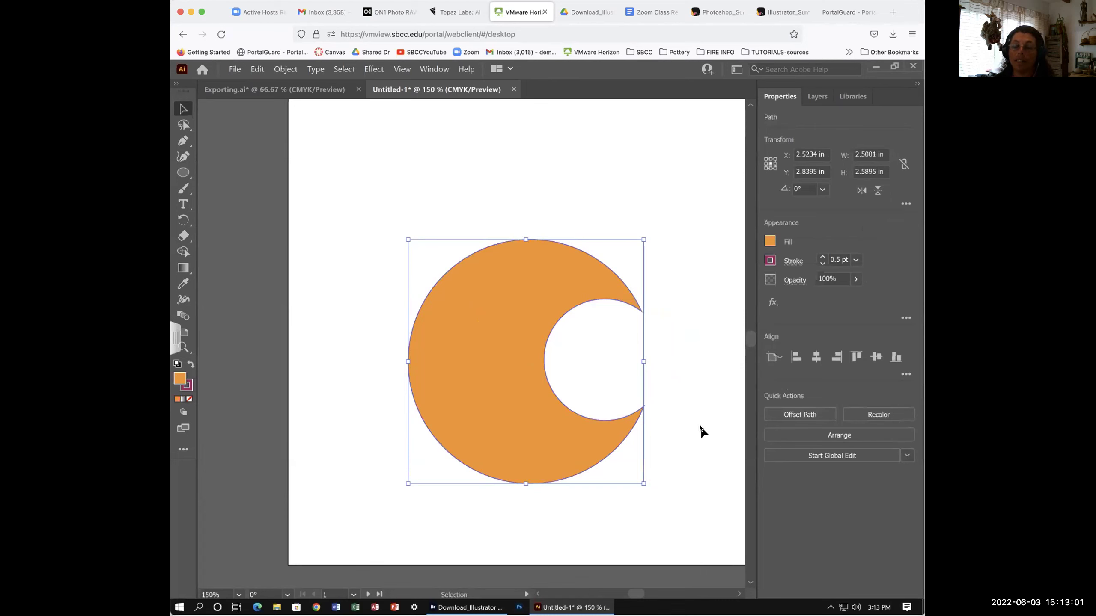
{"action": "key", "text": "ctrl+z"}
Move the two selected circles together slightly up and left on the artboard and clear the selection
{"action": "key", "text": "v"}
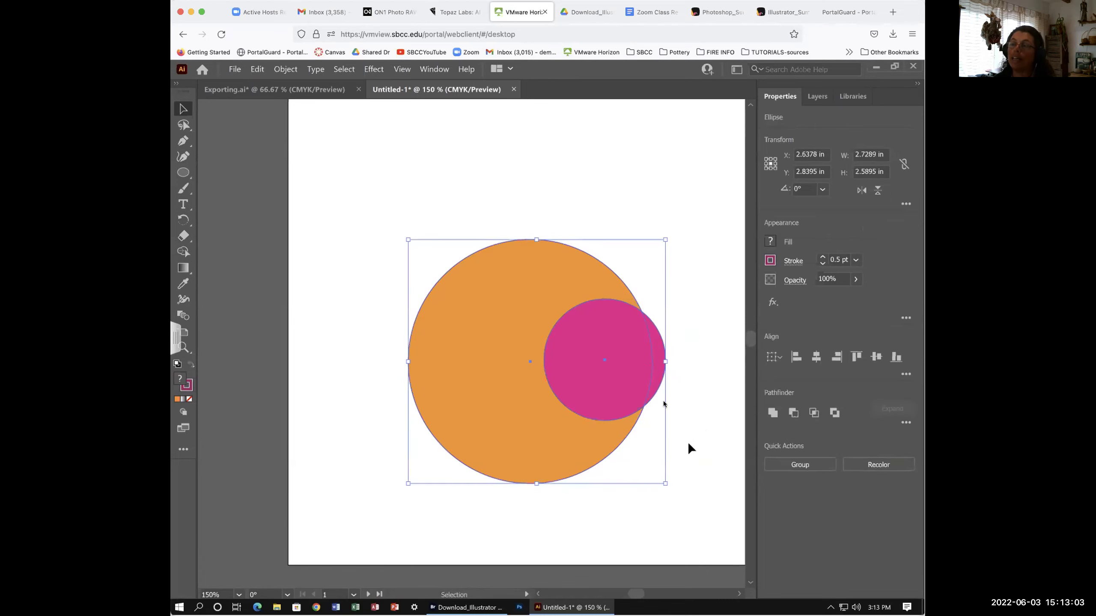
{"action": "left_click_drag", "start_coordinate": [609, 338], "coordinate": [589, 311]}
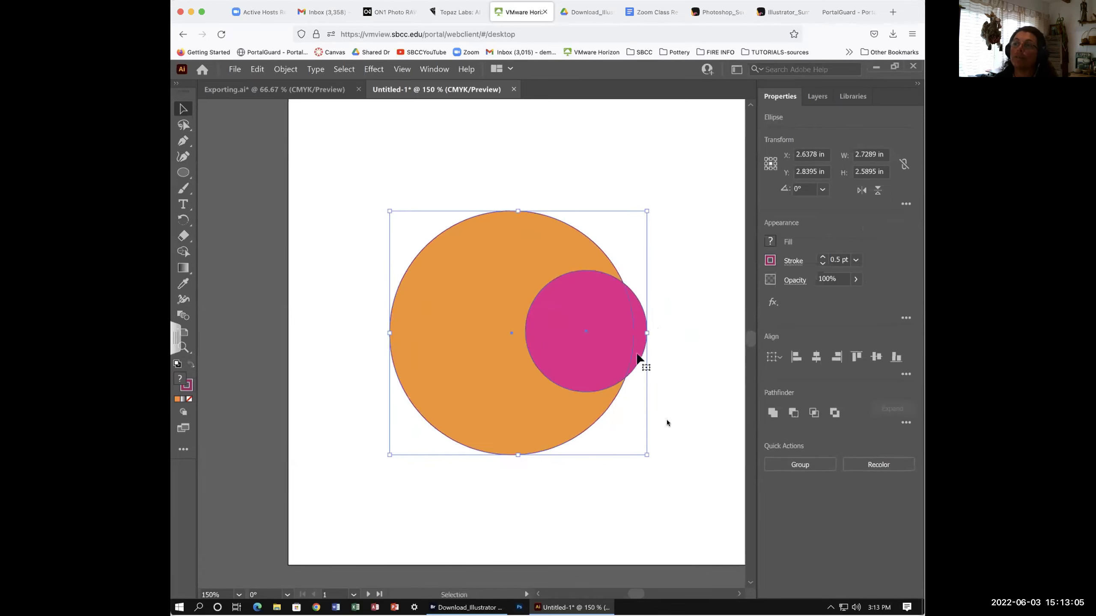
{"action": "left_click", "coordinate": [681, 440]}
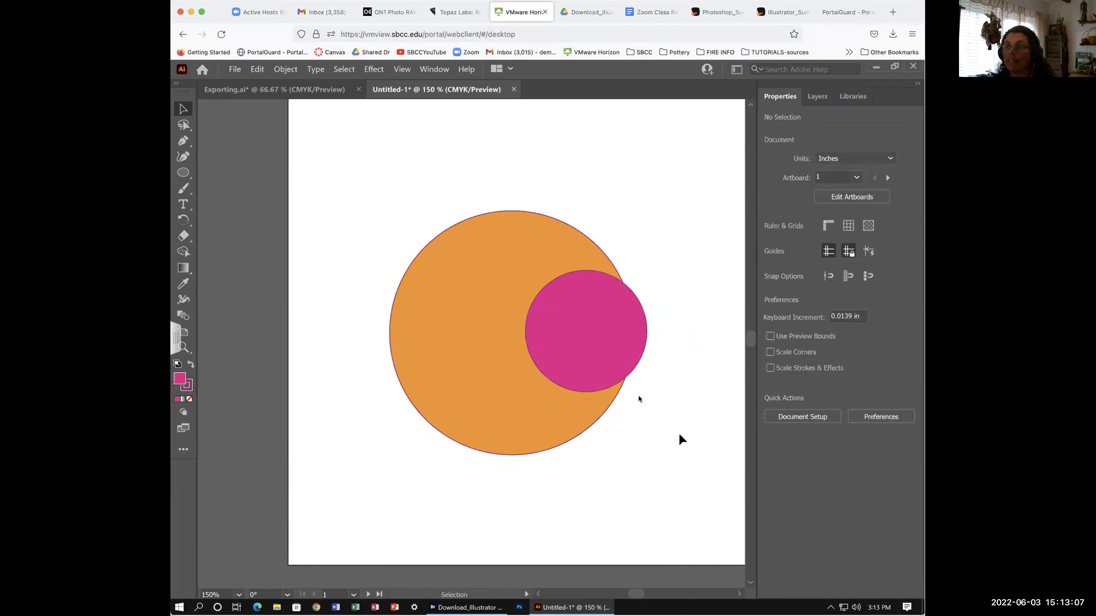
Move the pink circle to the middle of the orange circle, punch it out with Pathfinder Minus Front, and undo the cut
{"action": "left_click_drag", "start_coordinate": [585, 319], "coordinate": [514, 331]}
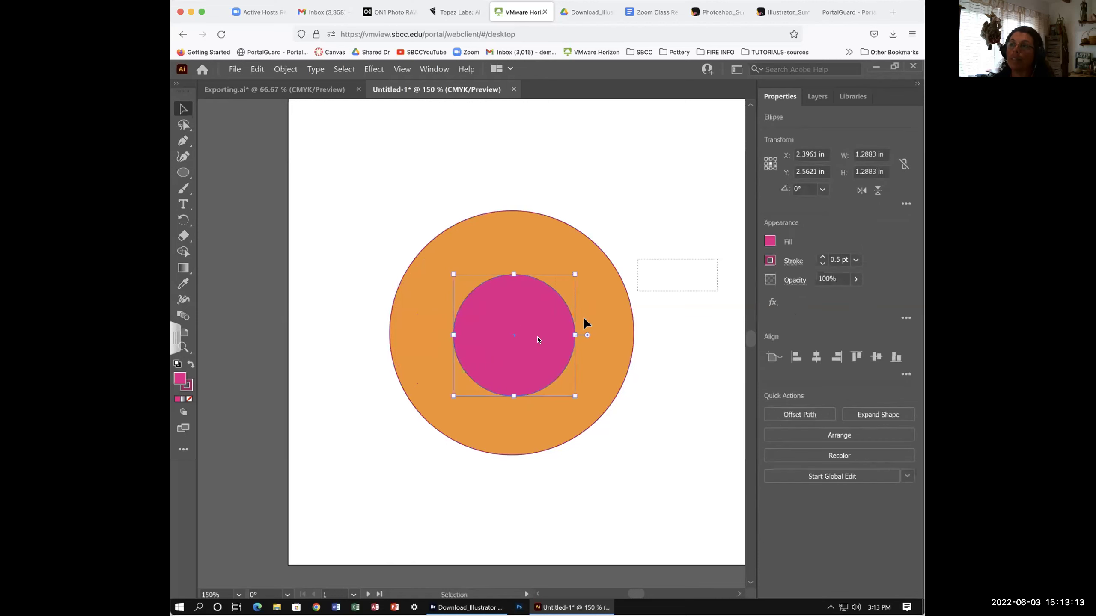
{"action": "key", "text": "ctrl+a"}
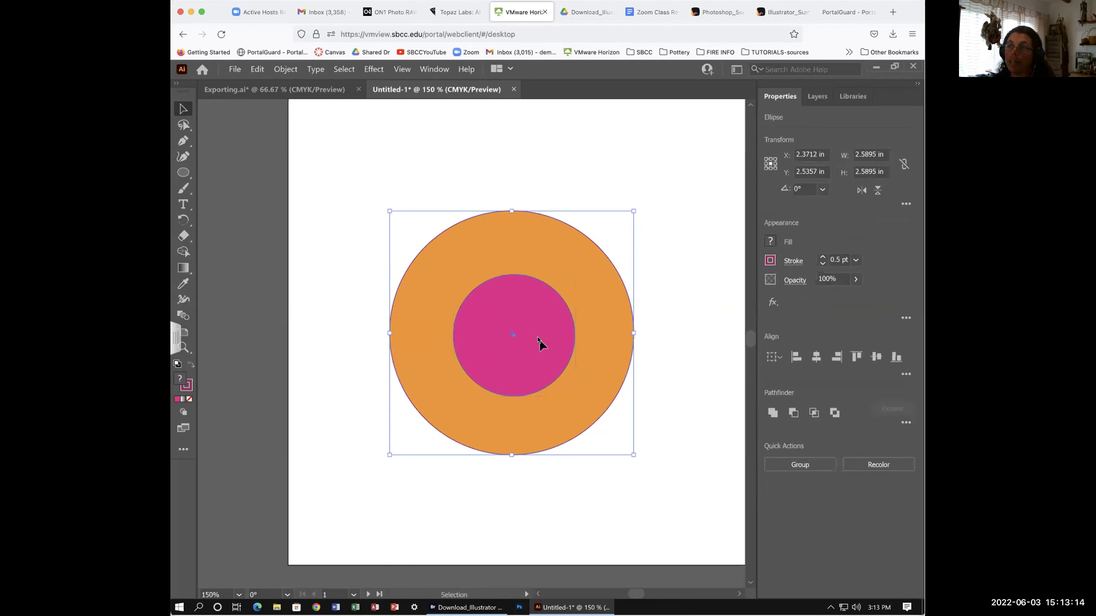
{"action": "left_click", "coordinate": [792, 413]}
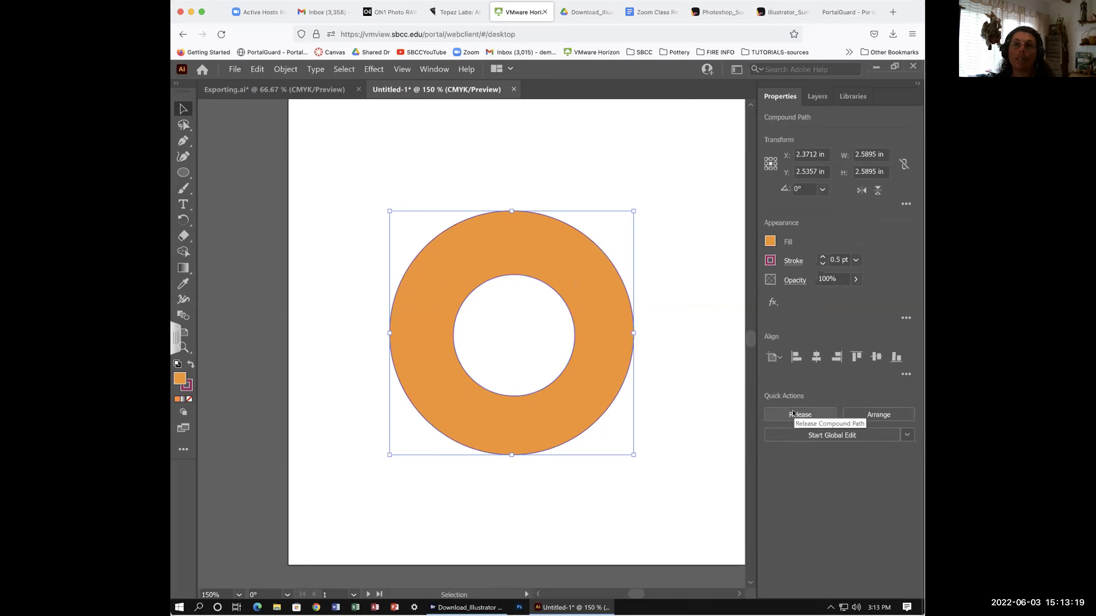
{"action": "left_click", "coordinate": [793, 412]}
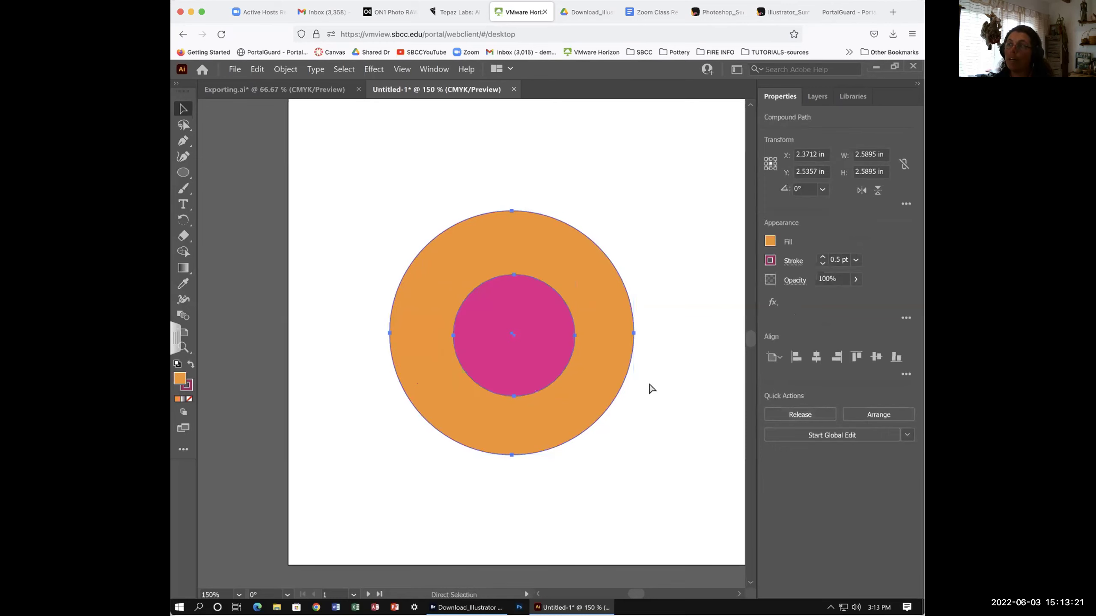
{"action": "key", "text": "v"}
{"action": "left_click", "coordinate": [677, 384]}
Move the pink circle just inside the orange circle's top edge and subtract it with Pathfinder Minus Front
{"action": "mouse_move", "coordinate": [496, 303]}
{"action": "left_mouse_down"}
{"action": "mouse_move", "coordinate": [422, 333]}
{"action": "mouse_move", "coordinate": [464, 398]}
{"action": "mouse_move", "coordinate": [490, 401]}
{"action": "mouse_move", "coordinate": [431, 357]}
{"action": "mouse_move", "coordinate": [440, 384]}
{"action": "mouse_move", "coordinate": [452, 365]}
{"action": "mouse_move", "coordinate": [423, 328]}
{"action": "mouse_move", "coordinate": [496, 237]}
{"action": "mouse_move", "coordinate": [506, 247]}
{"action": "mouse_move", "coordinate": [493, 243]}
{"action": "left_mouse_up"}
{"action": "left_click_drag", "start_coordinate": [599, 173], "coordinate": [506, 272]}
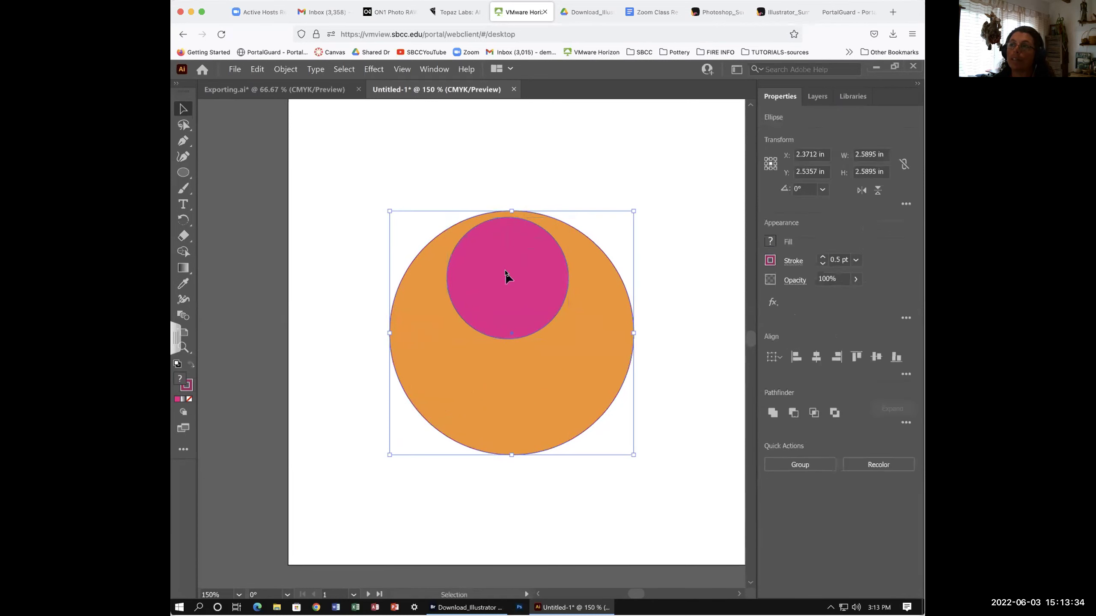
{"action": "left_click", "coordinate": [793, 413]}
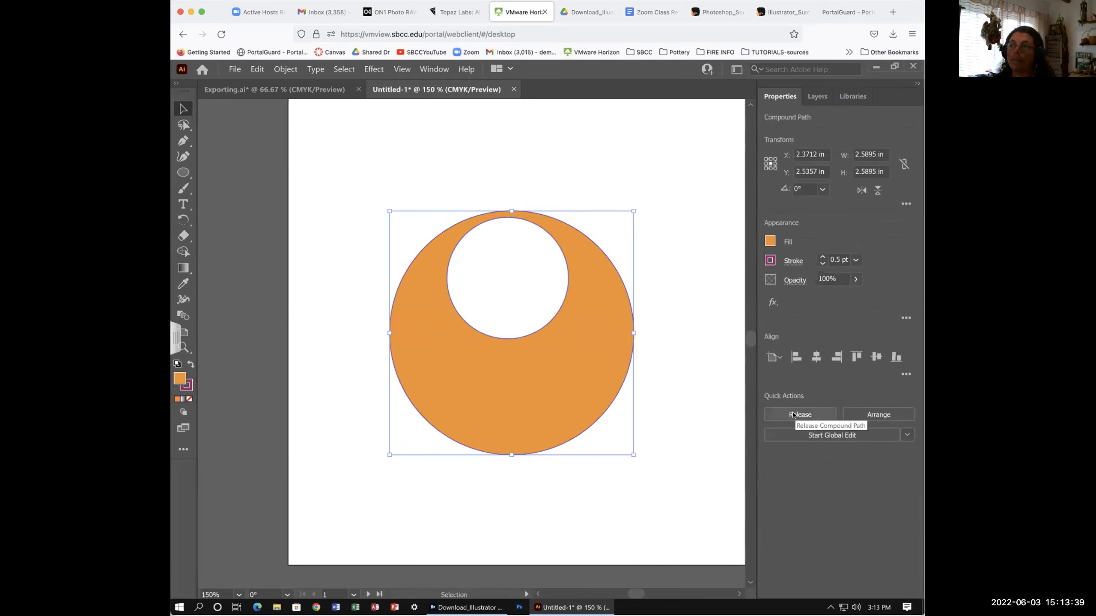
Release the compound path into separate shapes, and undo back to the original pink and orange circles
{"action": "left_click", "coordinate": [832, 415]}
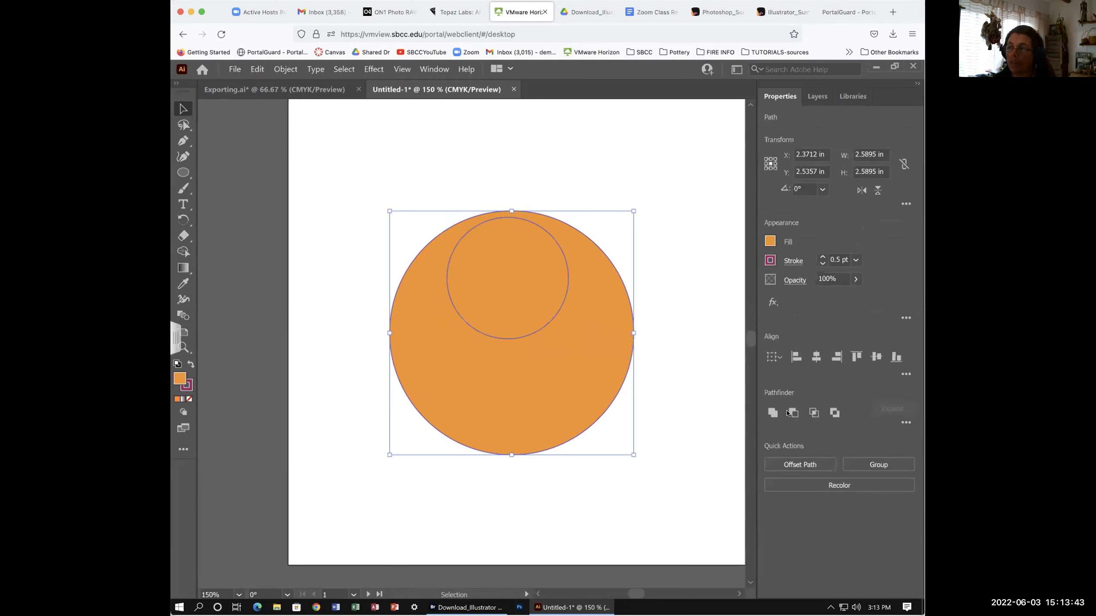
{"action": "left_click", "coordinate": [789, 413]}
{"action": "key", "text": "ctrl+z"}
{"action": "key", "text": "ctrl+z"}
{"action": "key", "text": "ctrl+z"}
Move only the pink circle so it overlaps the upper-left edge of the orange circle, and clear the selection
{"action": "key", "text": "v"}
{"action": "left_click", "coordinate": [676, 345]}
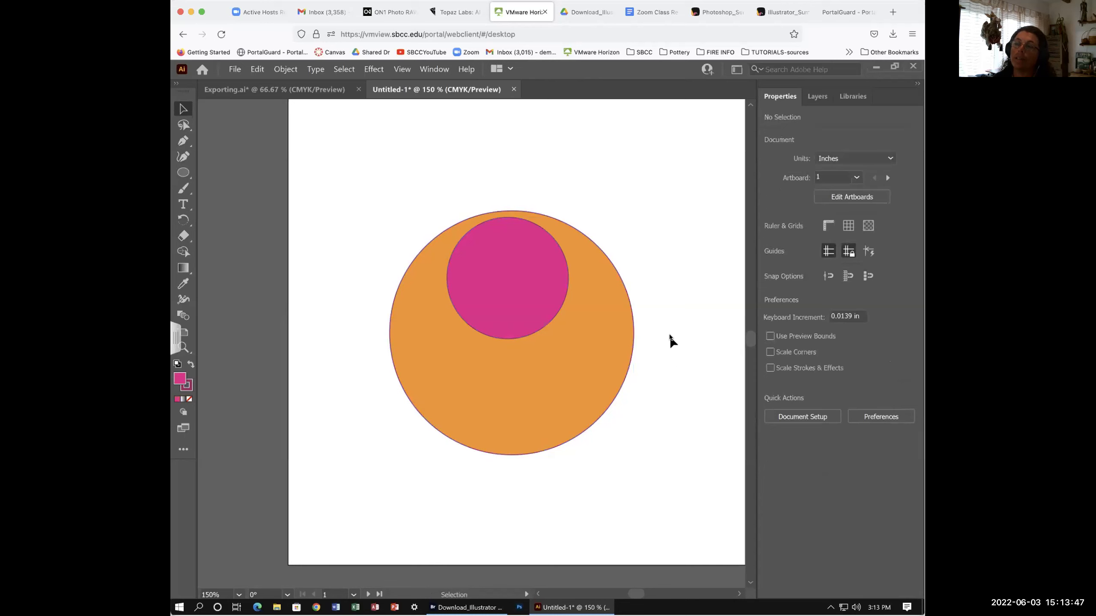
{"action": "left_click_drag", "start_coordinate": [515, 256], "coordinate": [449, 207]}
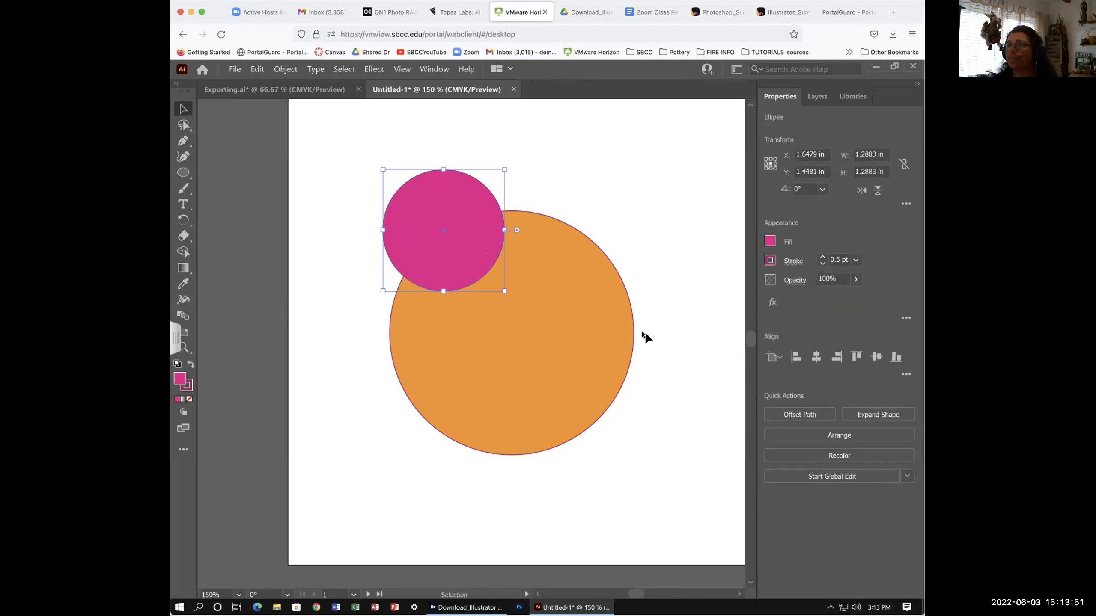
{"action": "left_click", "coordinate": [678, 325]}
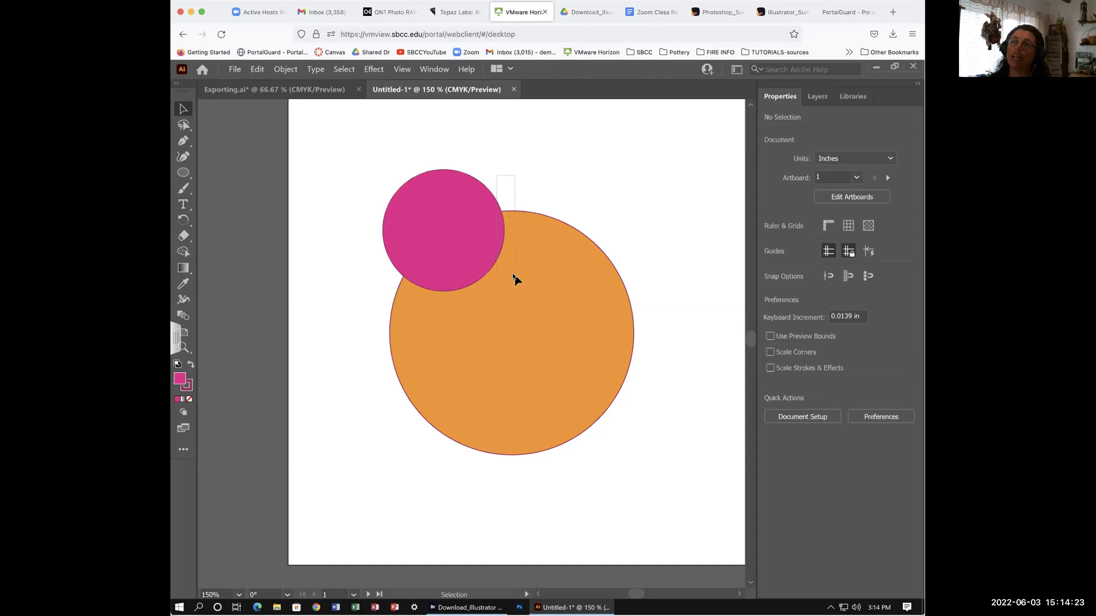
Select both circles, merge them with Pathfinder Unite, undo the merge, and clear the selection
{"action": "key", "text": "ctrl+a"}
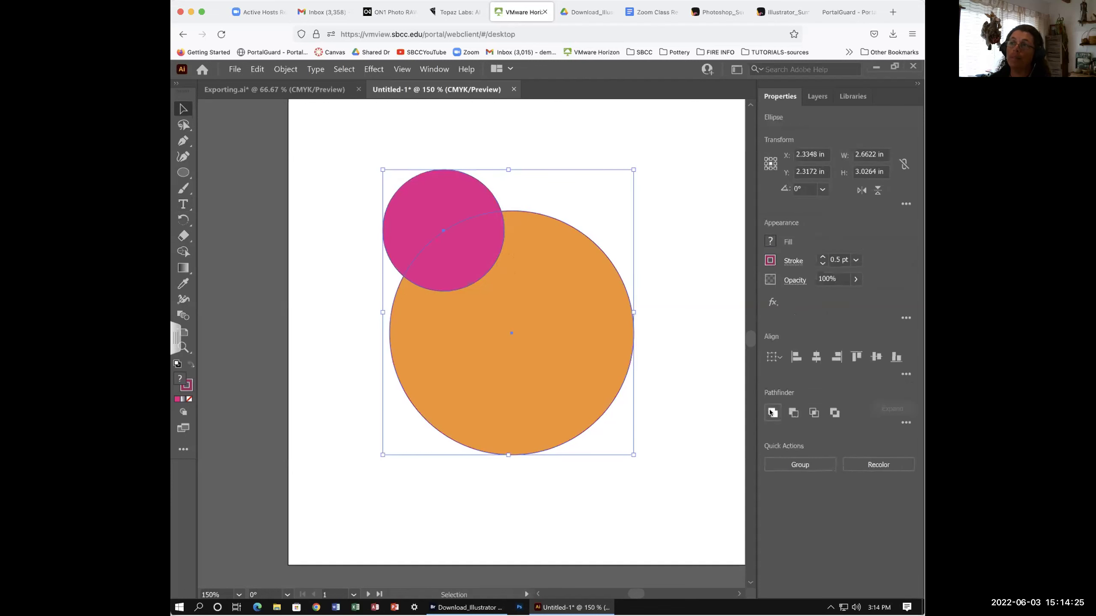
{"action": "left_click", "coordinate": [771, 413]}
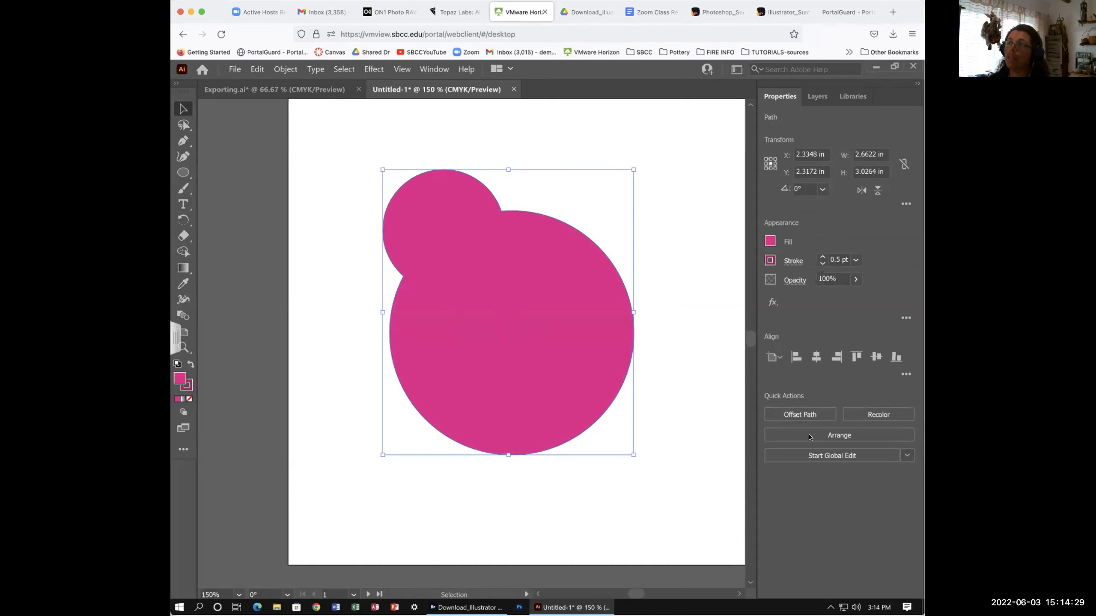
{"action": "key", "text": "a"}
{"action": "key", "text": "ctrl+z"}
{"action": "key", "text": "v"}
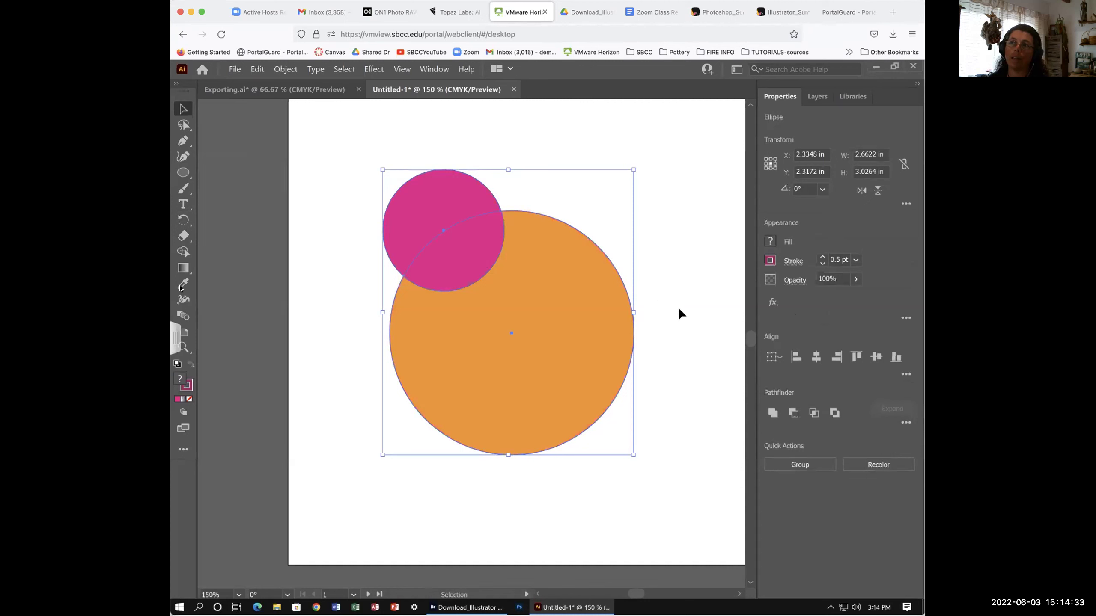
{"action": "left_click", "coordinate": [680, 313]}
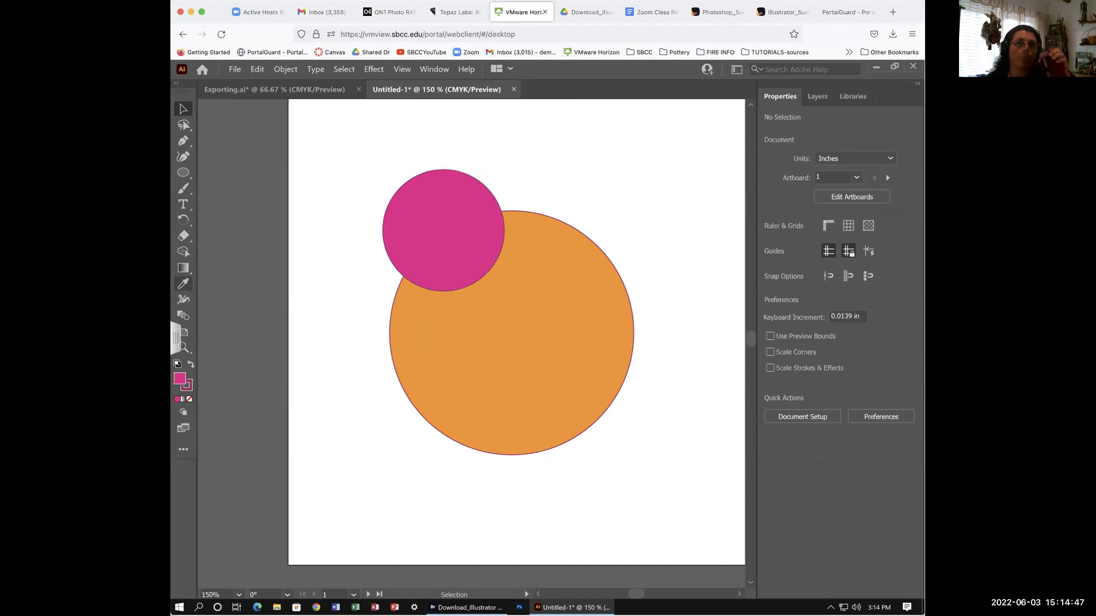
Demonstrate selecting the pink circle alone and both circles together, ending with only the pink circle selected
{"action": "left_click", "coordinate": [453, 215]}
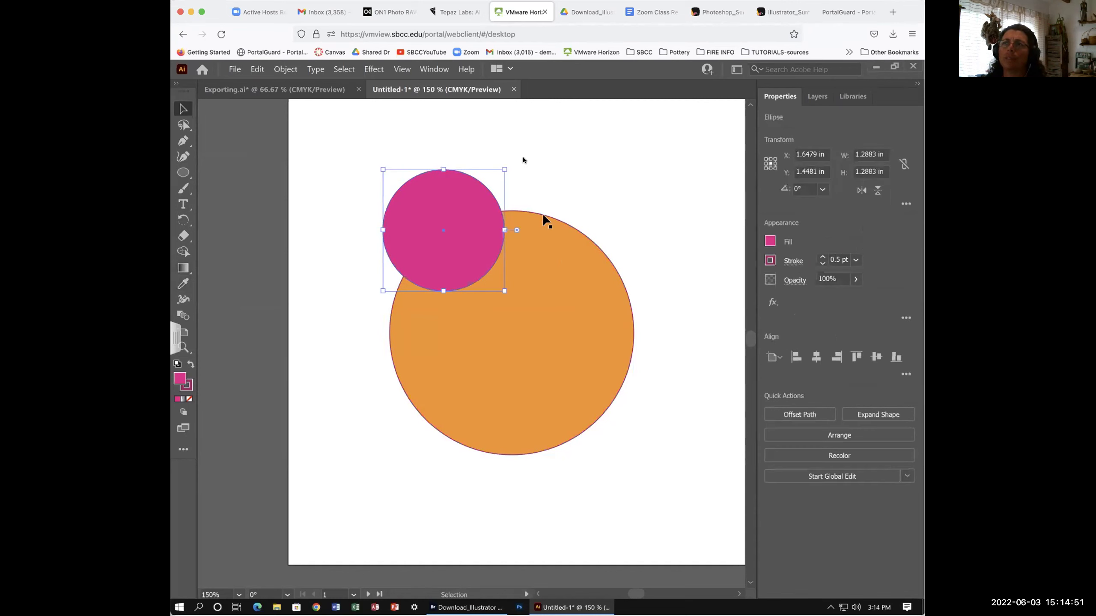
{"action": "left_click", "coordinate": [534, 185]}
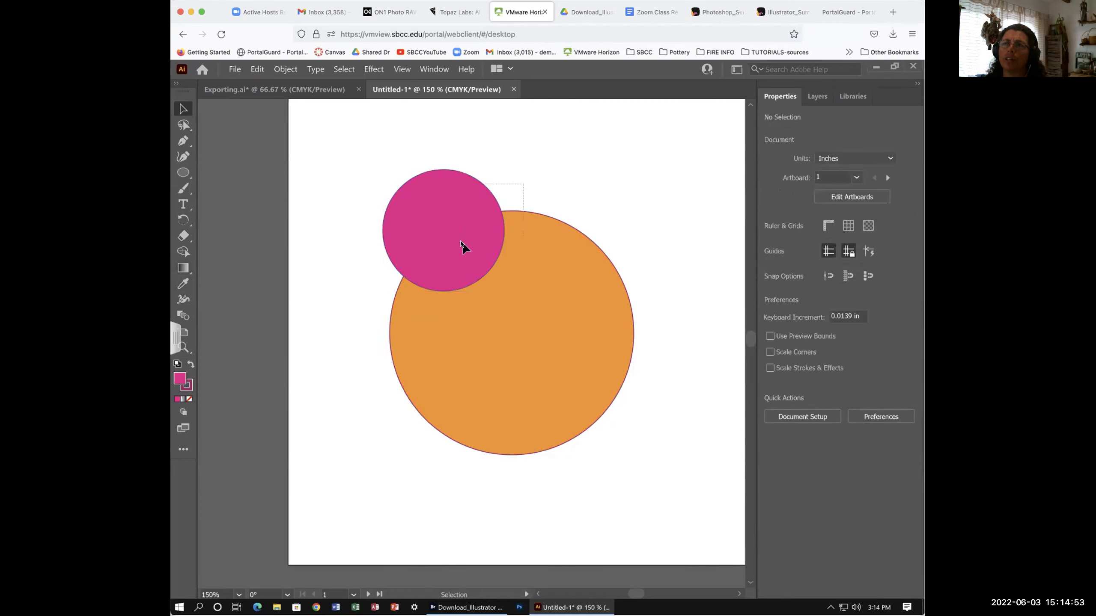
{"action": "key", "text": "ctrl+a"}
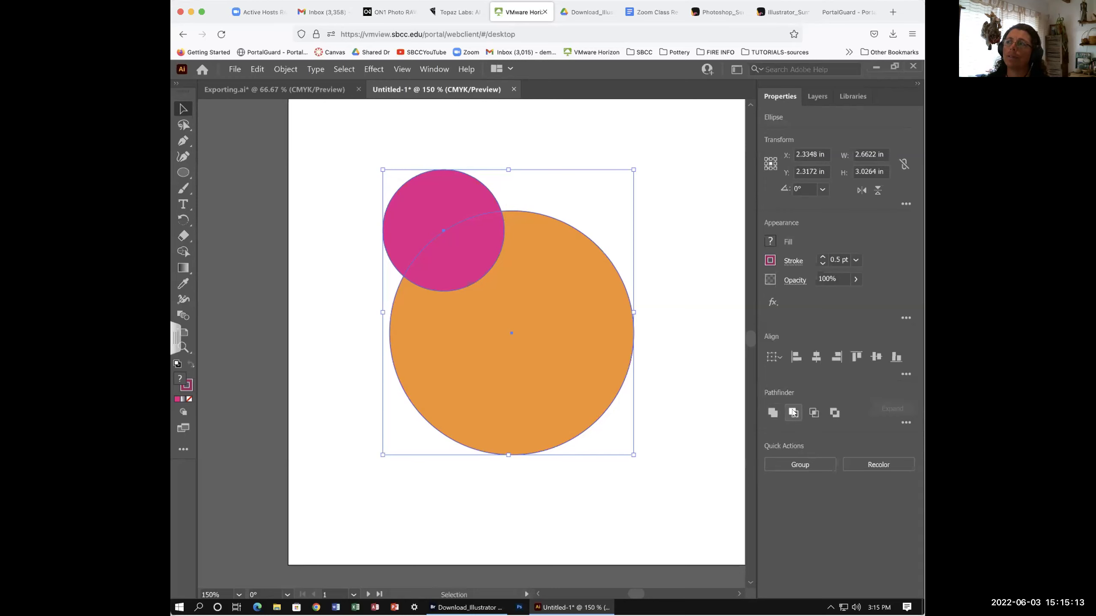
{"action": "left_click", "coordinate": [681, 297]}
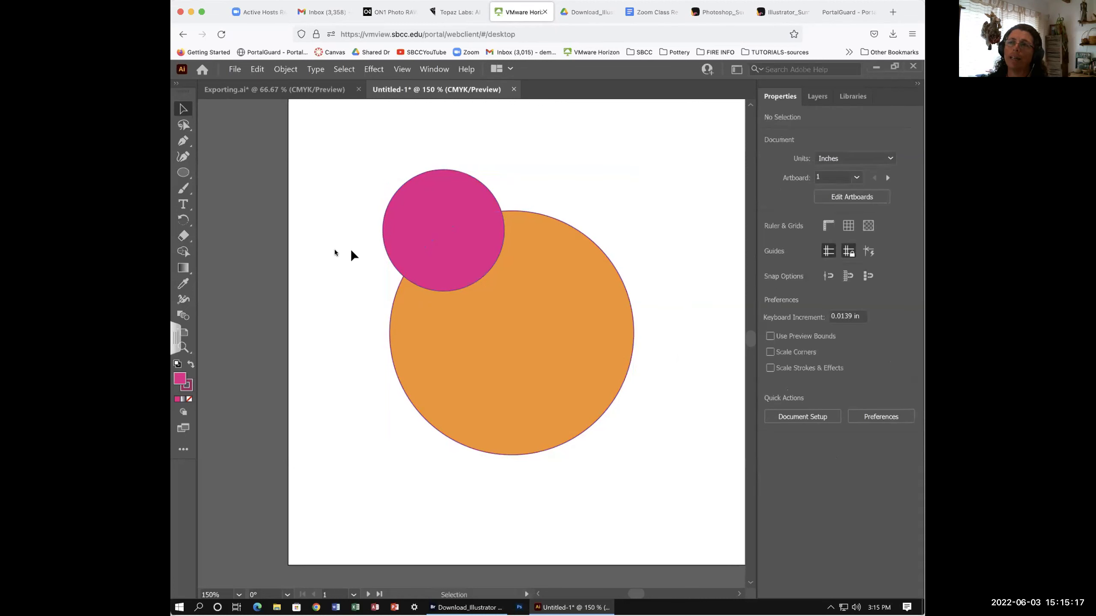
{"action": "left_click_drag", "start_coordinate": [341, 256], "coordinate": [431, 304]}
{"action": "left_click", "coordinate": [412, 194]}
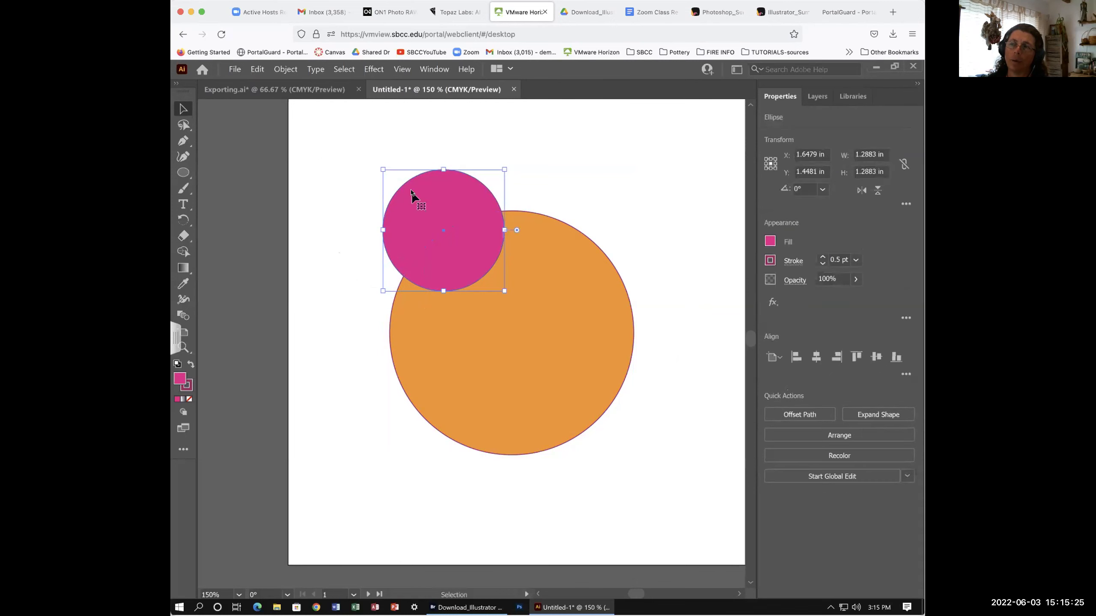
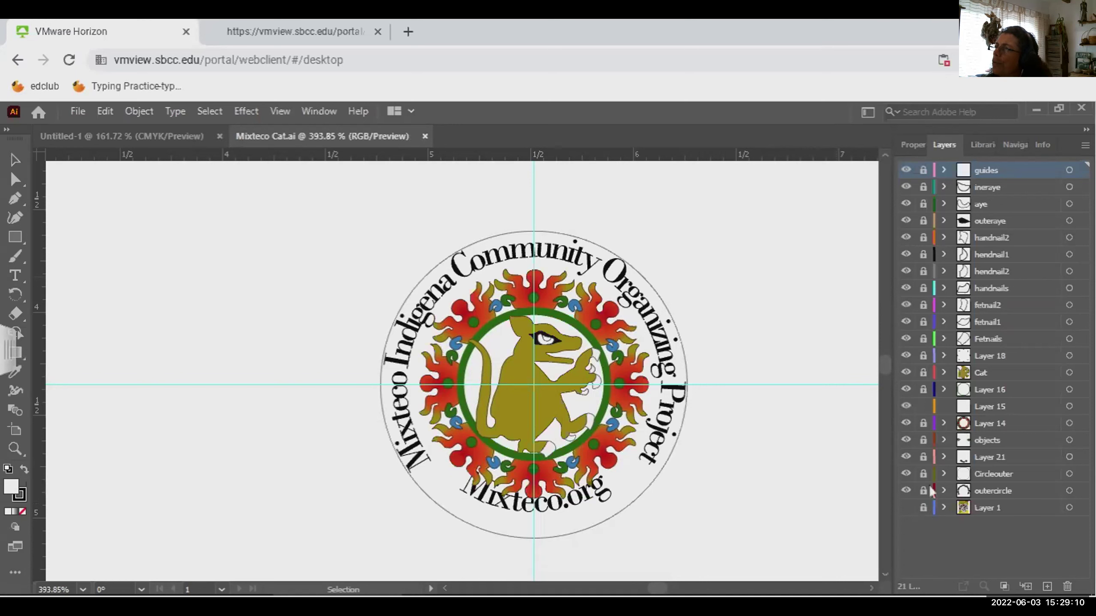
Unlock Layer 21 in Mixteco Cat.ai, select its curved Mixteco.org text to check its path, and clear the selection
{"action": "left_click", "coordinate": [923, 457]}
{"action": "left_click", "coordinate": [923, 491]}
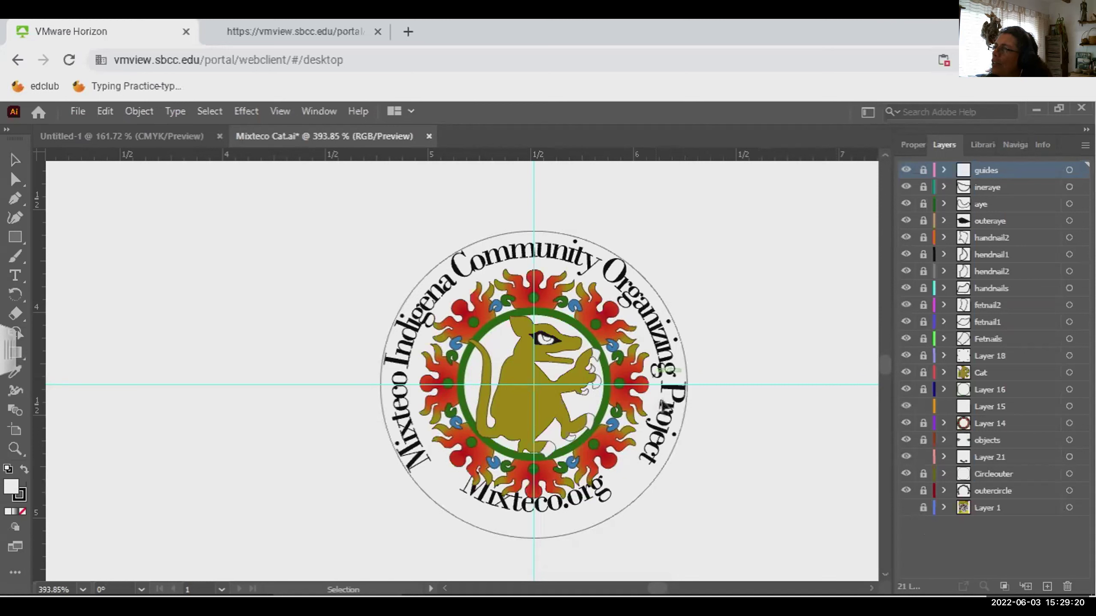
{"action": "left_click", "coordinate": [664, 367]}
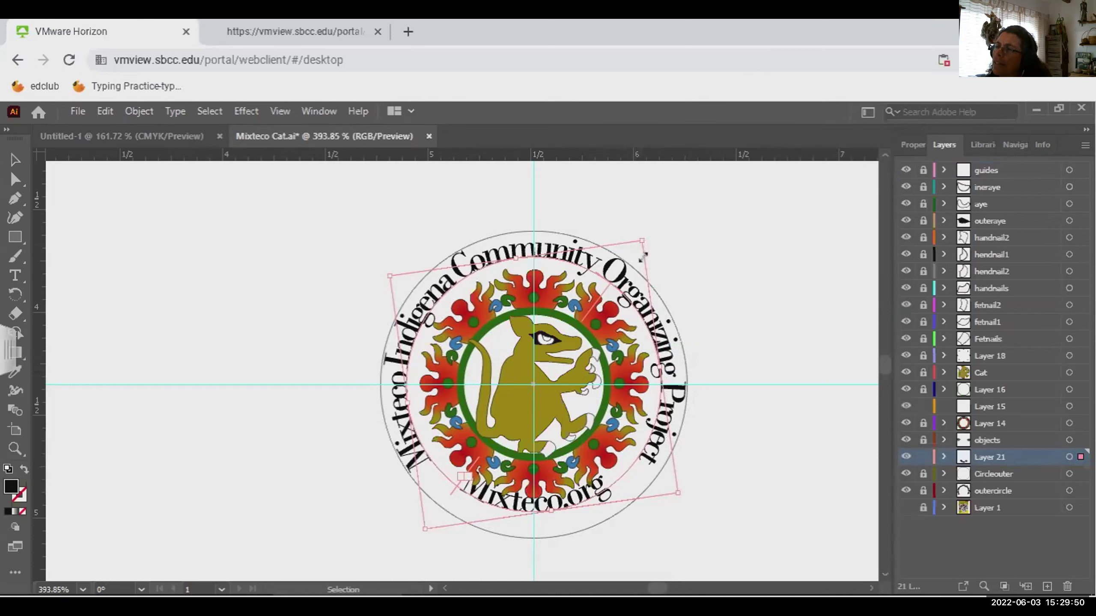
{"action": "left_click", "coordinate": [648, 352]}
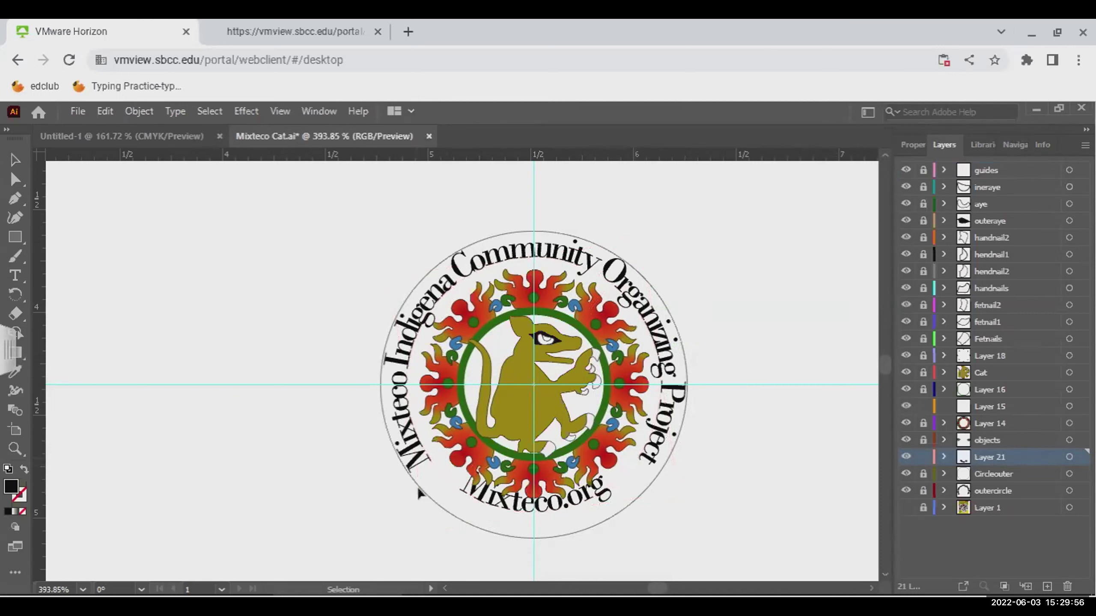
{"action": "left_click", "coordinate": [415, 465]}
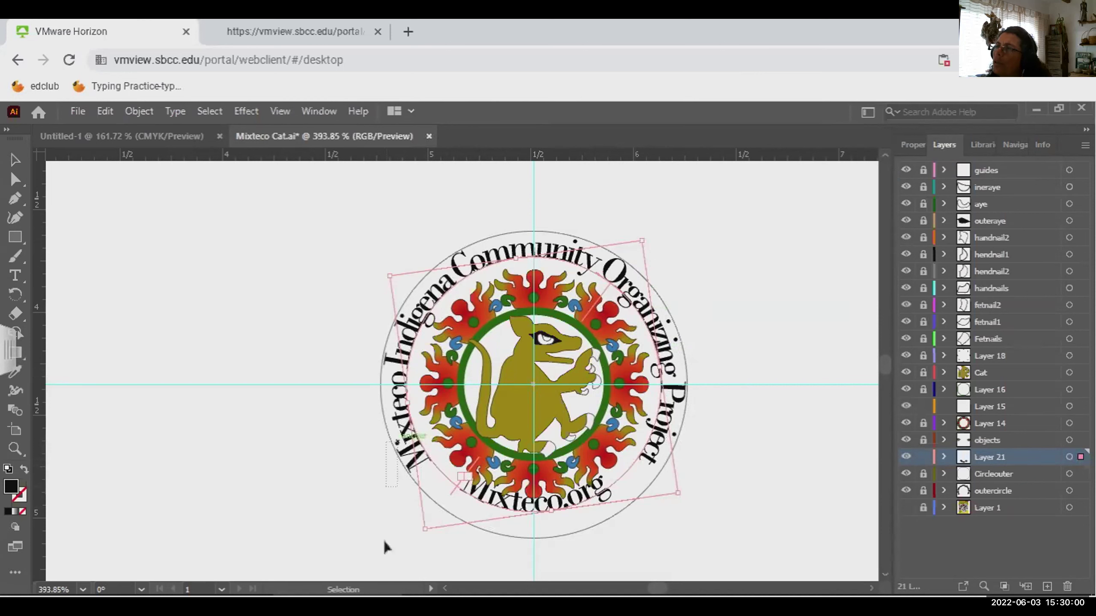
{"action": "left_click", "coordinate": [383, 552]}
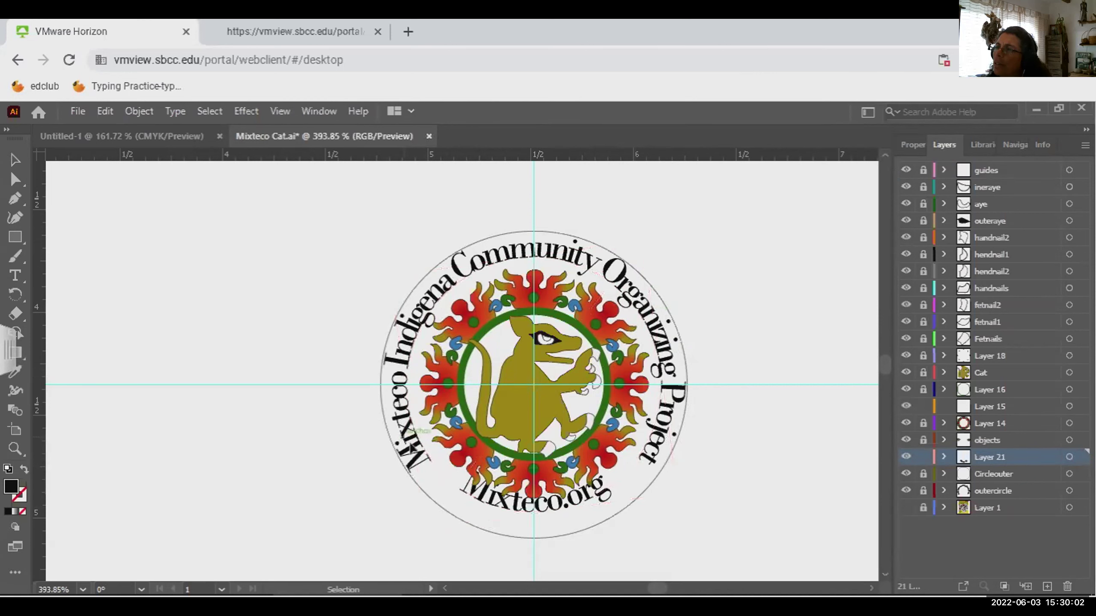
Move the curved Mixteco.org text out of the logo and back to its lower edge, and delete the text
{"action": "left_click", "coordinate": [518, 529]}
{"action": "left_click_drag", "start_coordinate": [521, 568], "coordinate": [761, 490]}
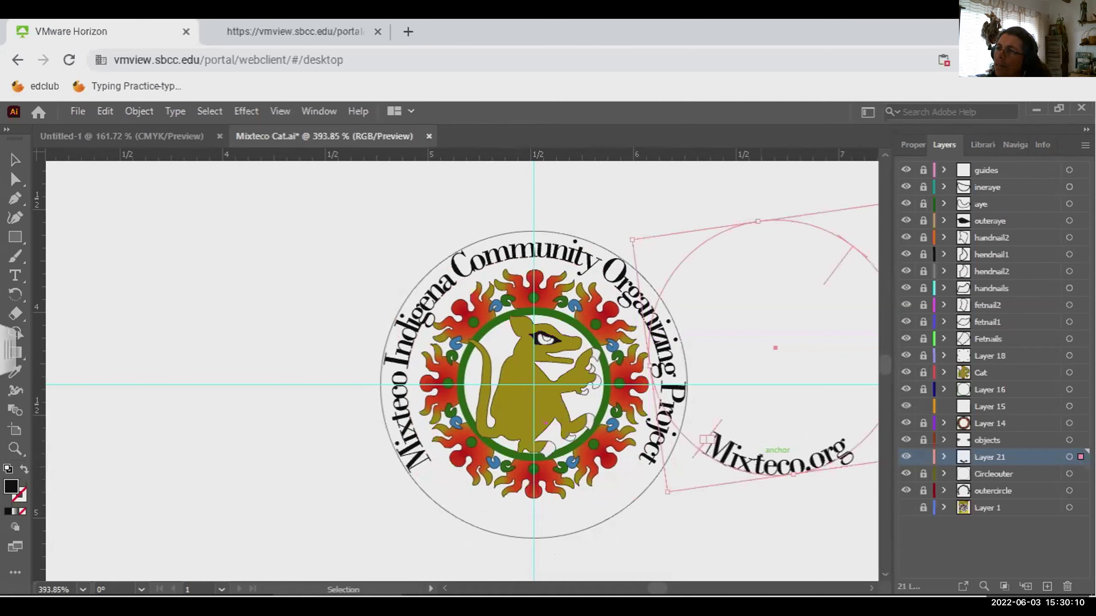
{"action": "left_click_drag", "start_coordinate": [760, 485], "coordinate": [514, 547]}
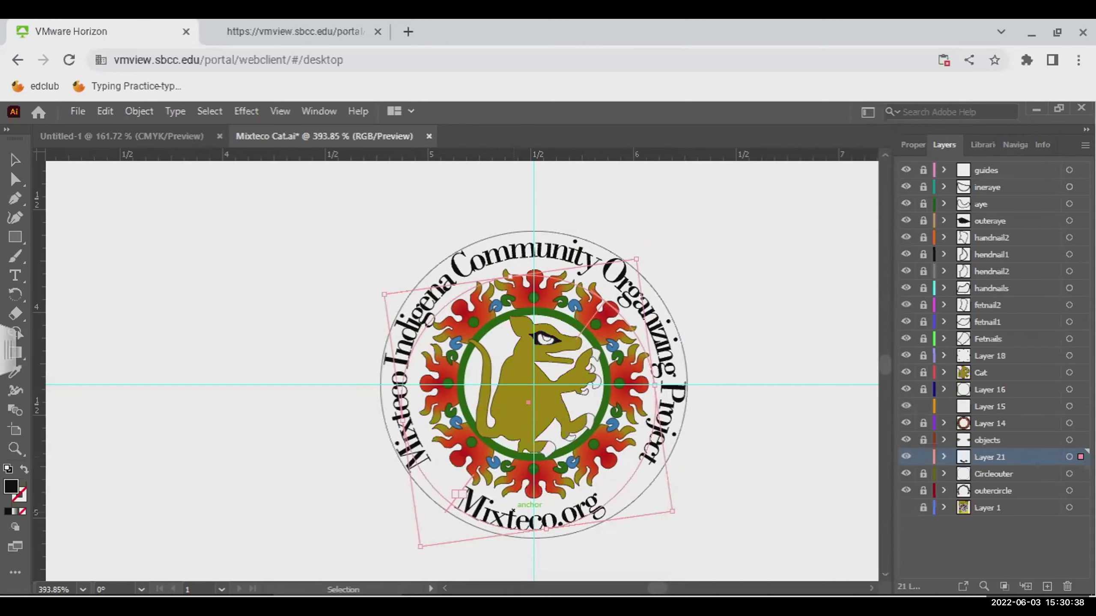
{"action": "key", "text": "Delete"}
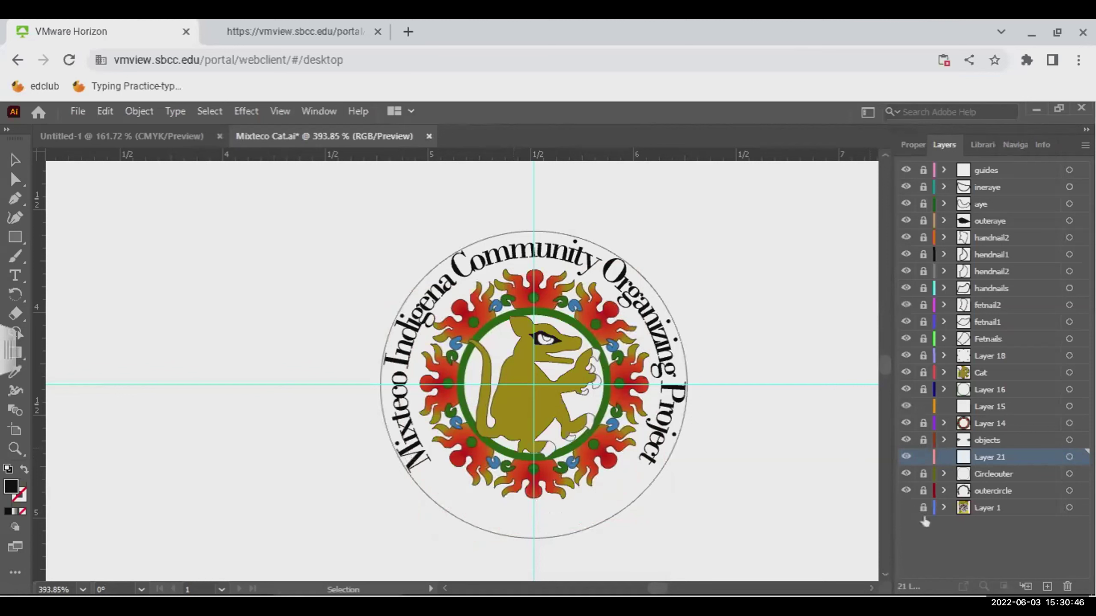
Unlock the outercircle layer and select the curved "Mixteco Indigena Community Organizing Project" text along with its circular path
{"action": "left_click", "coordinate": [923, 491]}
{"action": "left_click", "coordinate": [980, 491]}
{"action": "left_click", "coordinate": [668, 479]}
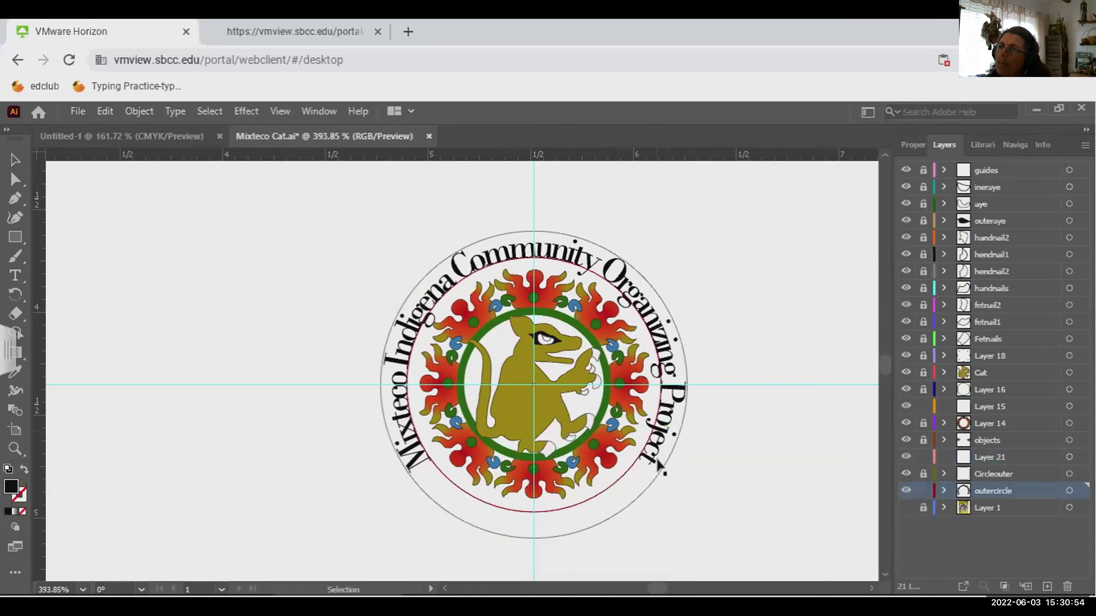
{"action": "left_click", "coordinate": [658, 465]}
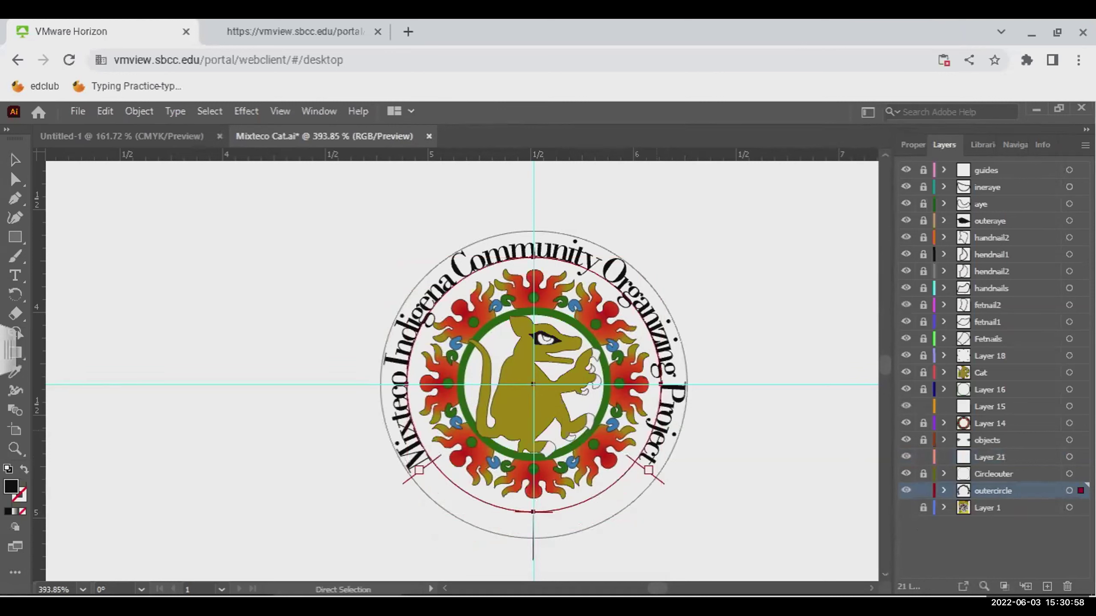
Copy the curved "Mixteco Indigena Community Organizing Project" text with its circular path and paste the duplicate in place
{"action": "key", "text": "ctrl+c"}
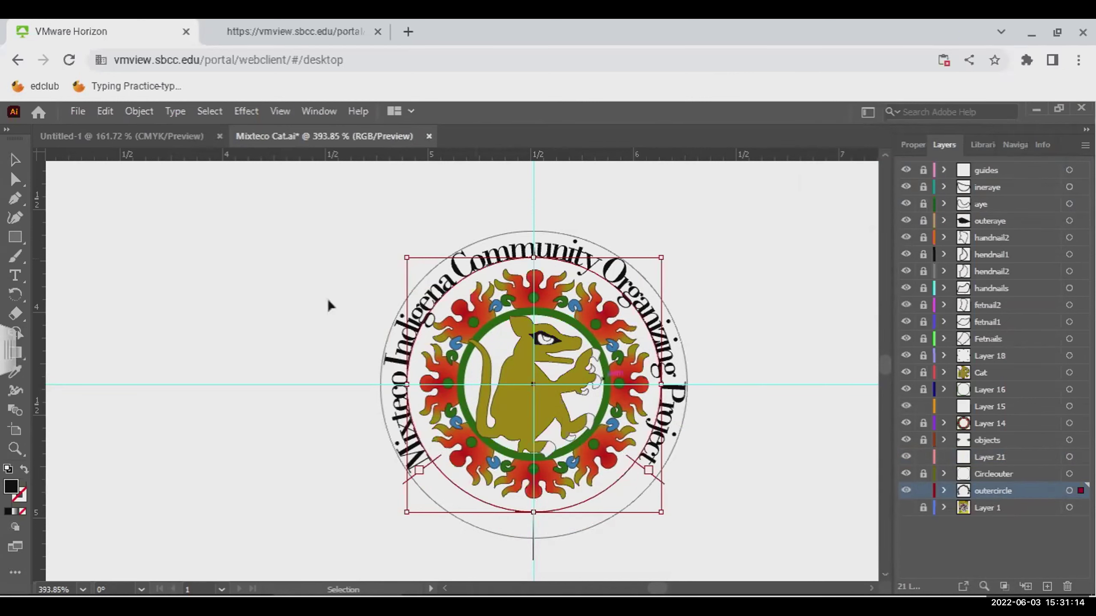
{"action": "left_click", "coordinate": [111, 113]}
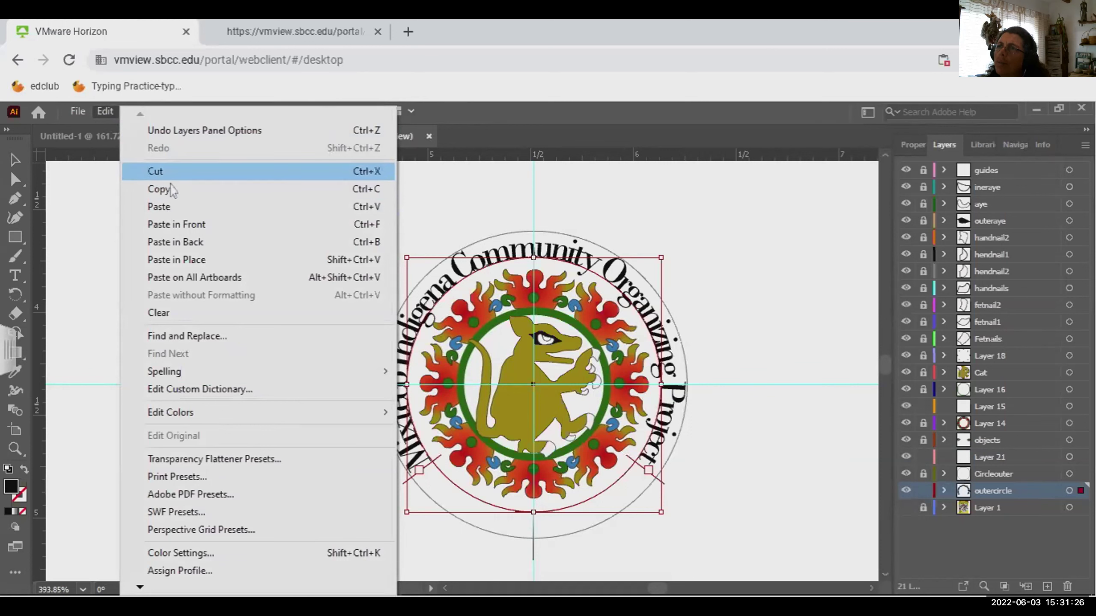
{"action": "left_click", "coordinate": [172, 208]}
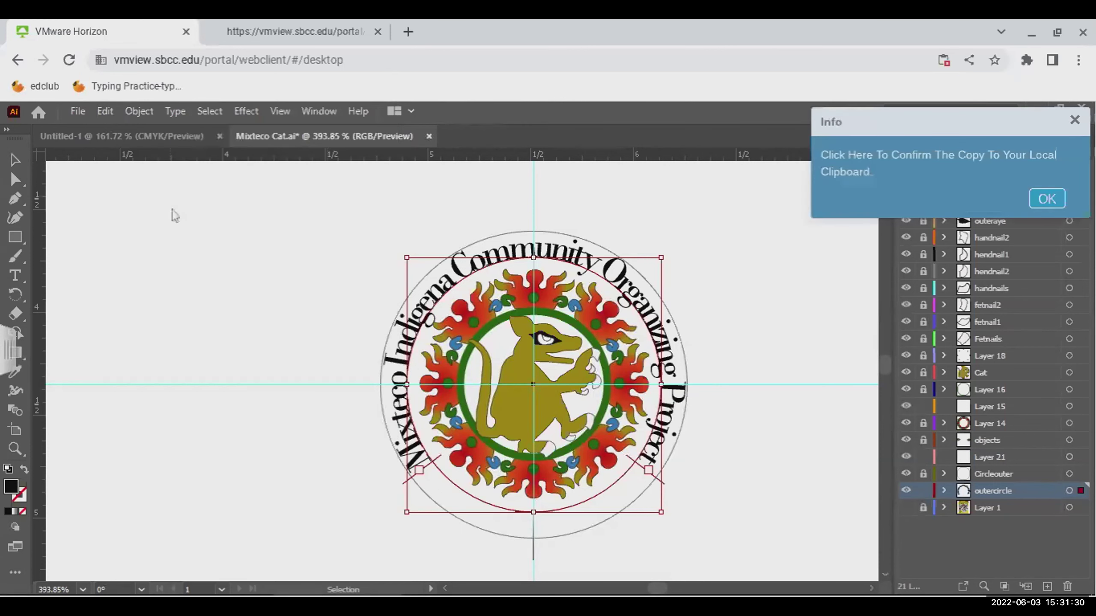
{"action": "left_click", "coordinate": [1051, 216]}
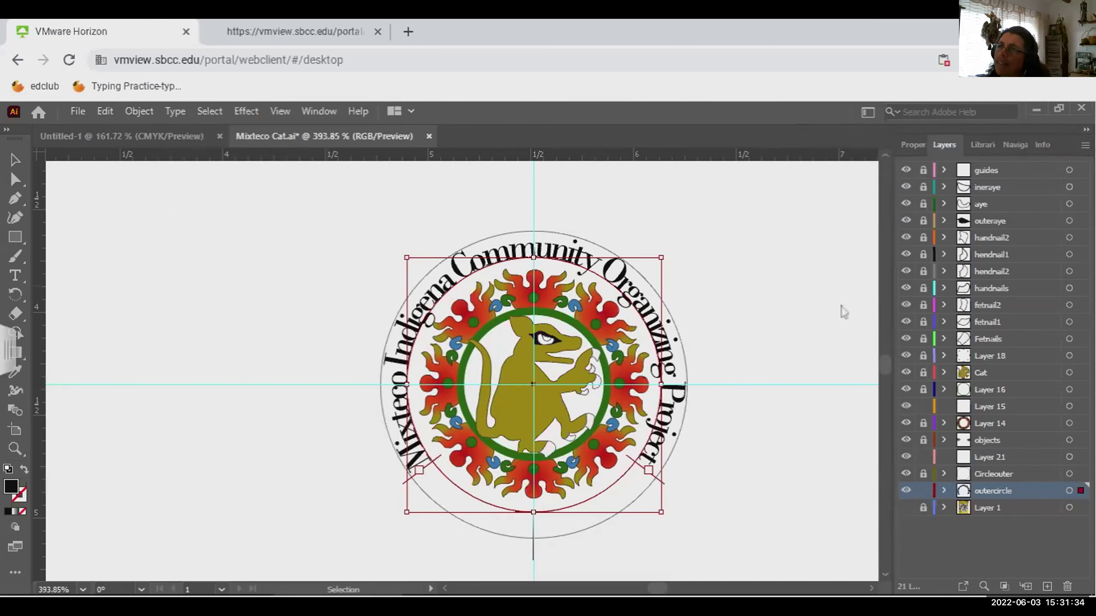
{"action": "left_click", "coordinate": [107, 115]}
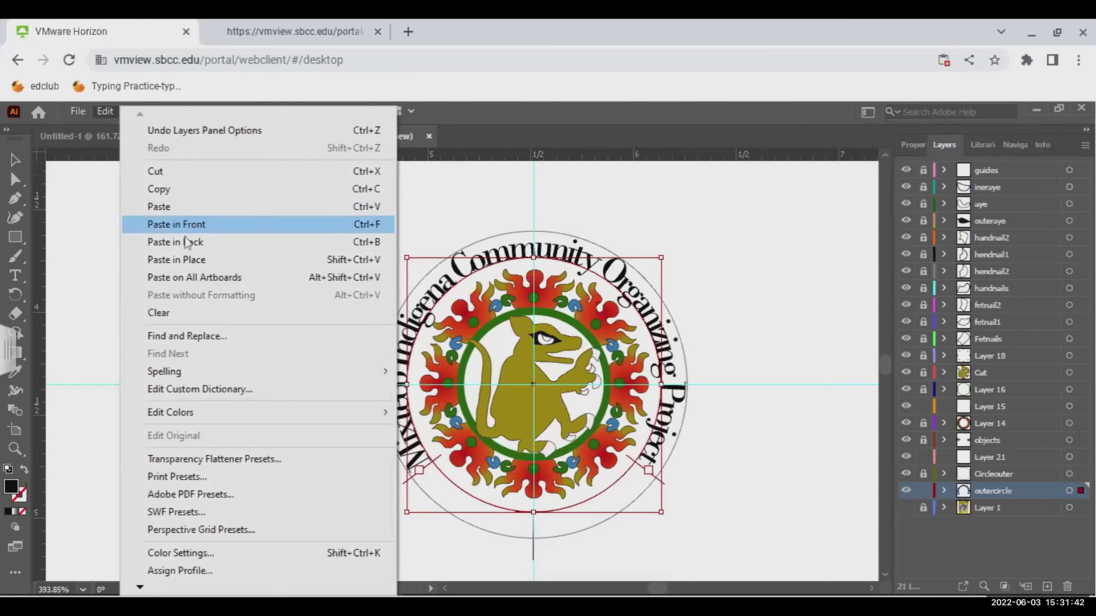
{"action": "left_click", "coordinate": [193, 279]}
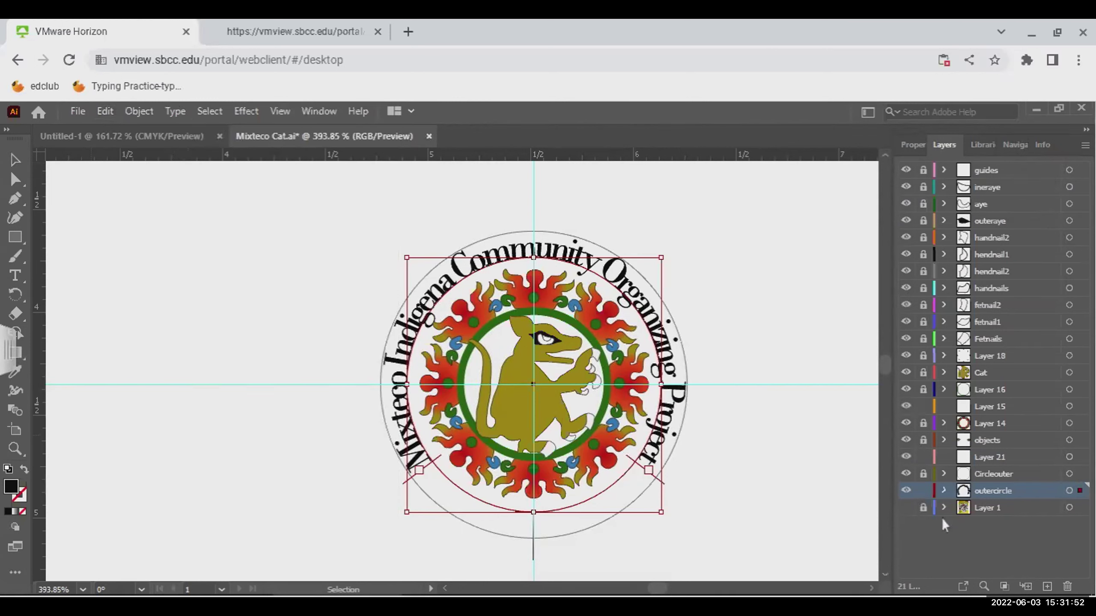
Expand the outercircle layer and lock the upper of the two identical curved text objects
{"action": "left_click", "coordinate": [944, 491]}
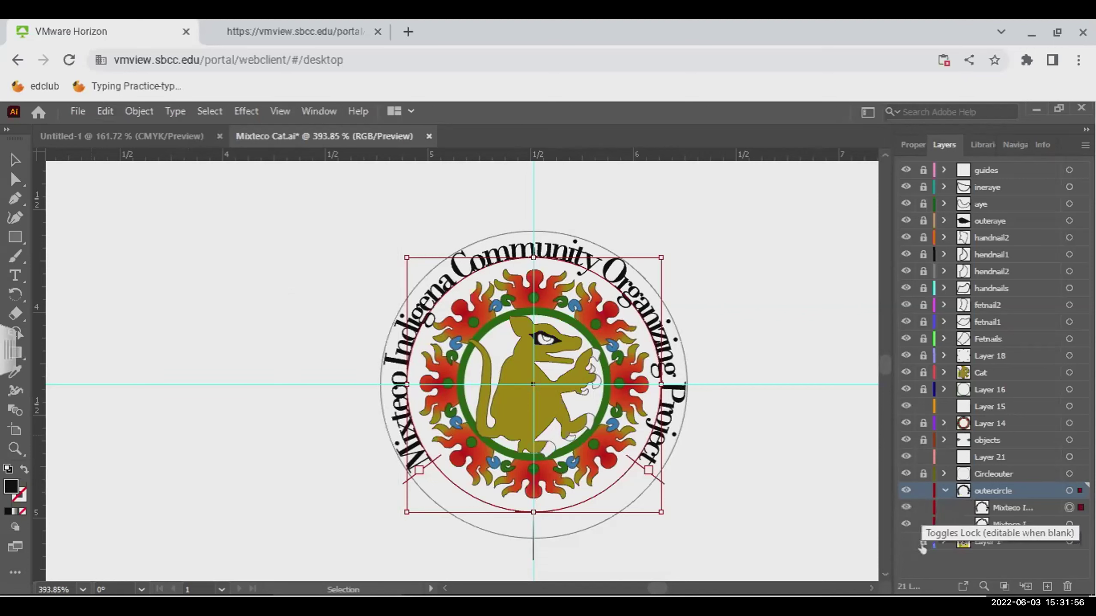
{"action": "key", "text": "ctrl+2"}
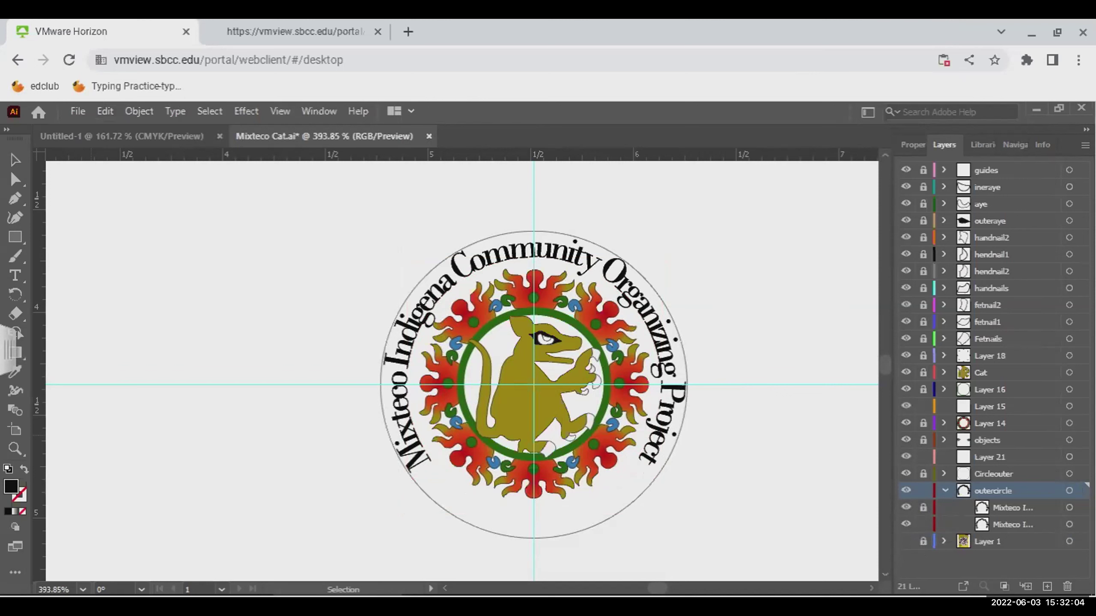
{"action": "left_click", "coordinate": [923, 508]}
{"action": "left_click", "coordinate": [923, 507]}
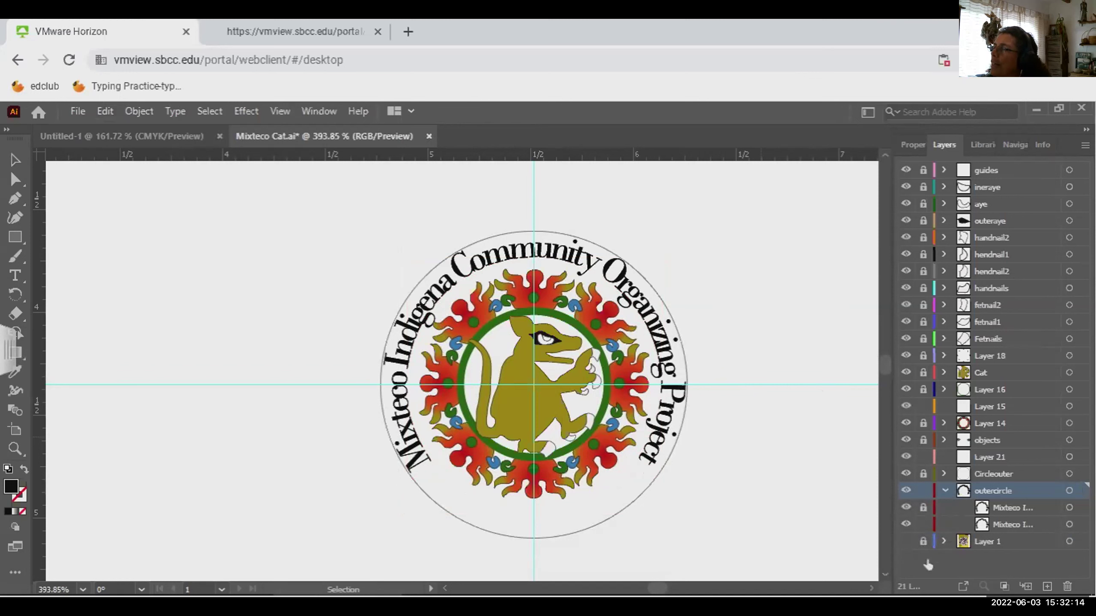
Replace the entire wording of the unlocked curved text copy with "Mixteco.org"
{"action": "left_click", "coordinate": [654, 341]}
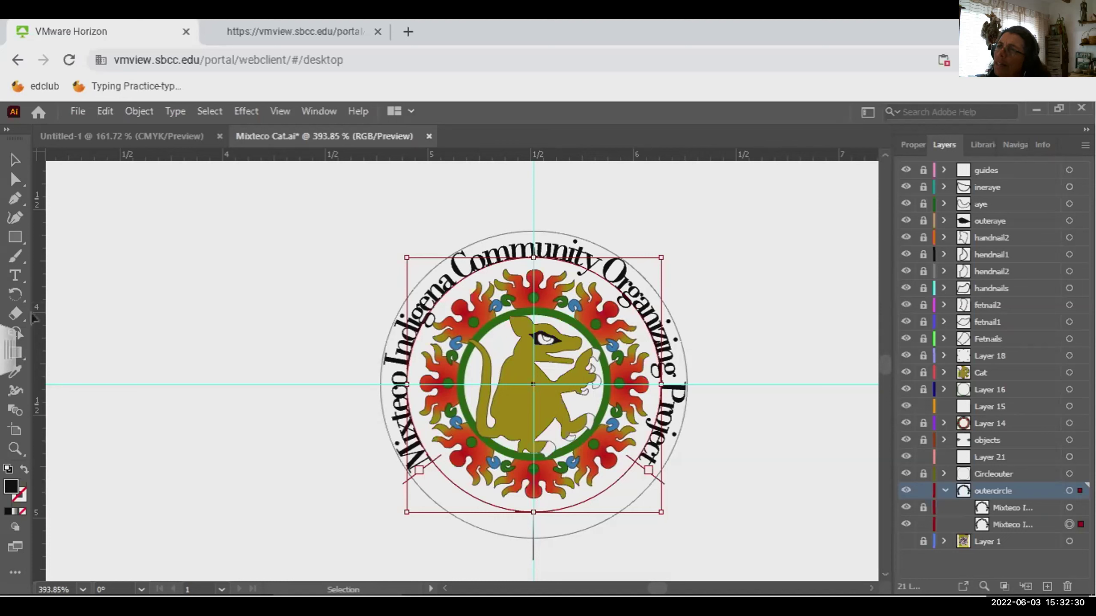
{"action": "left_click", "coordinate": [15, 275]}
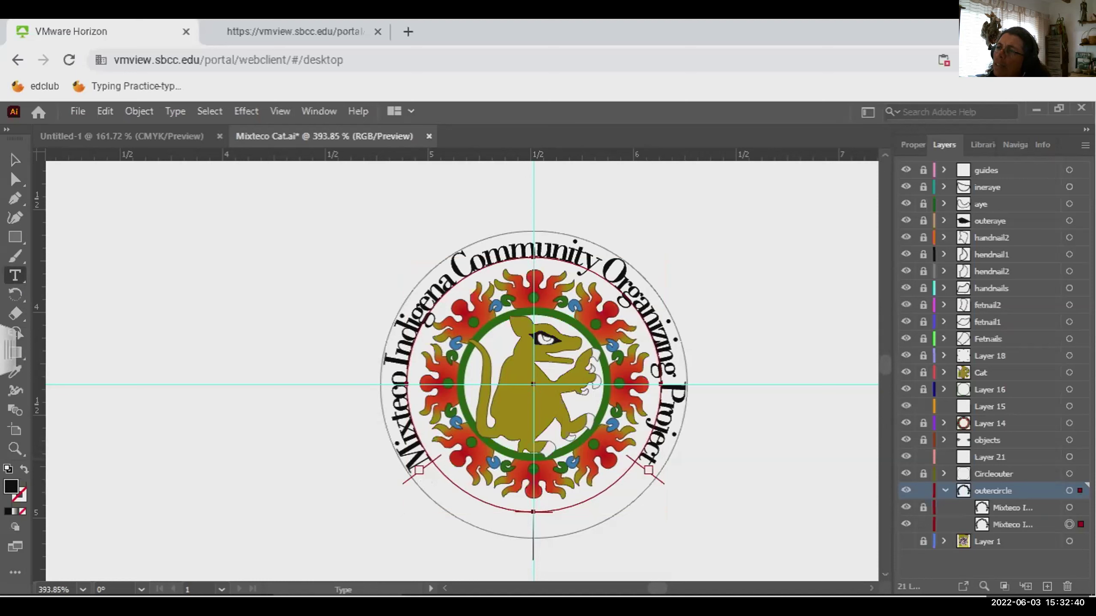
{"action": "left_click", "coordinate": [428, 487]}
{"action": "double_click", "coordinate": [427, 486]}
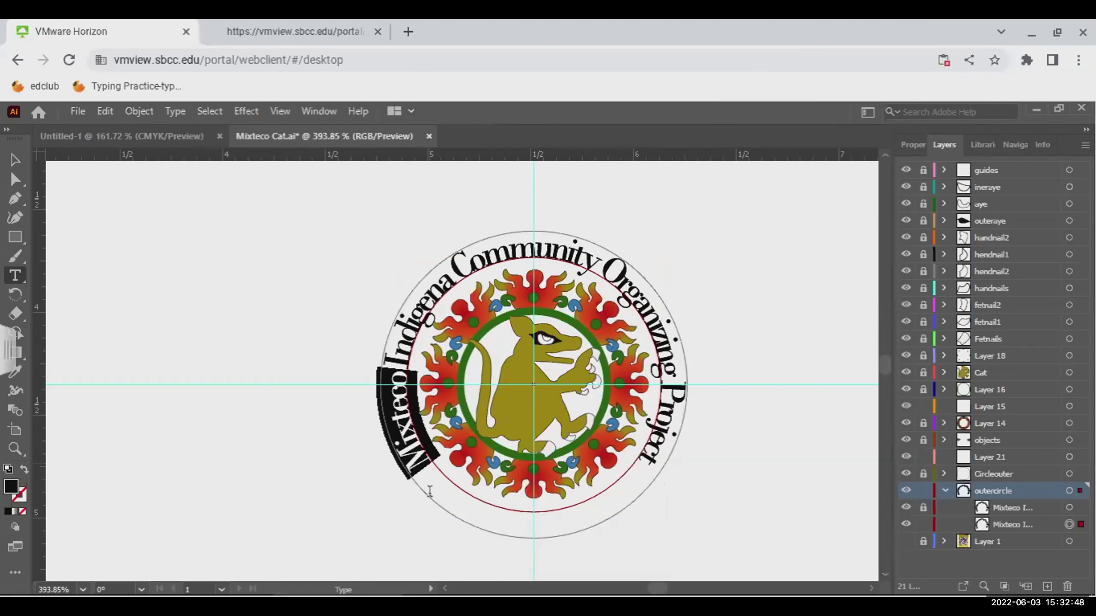
{"action": "key", "text": "ctrl+a"}
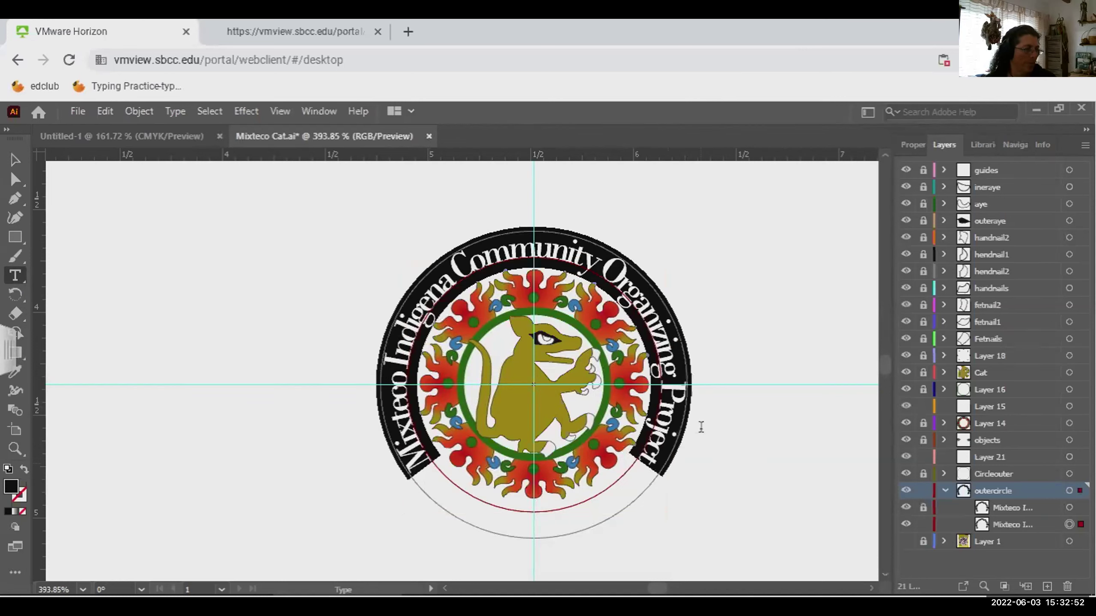
{"action": "type", "text": "M"}
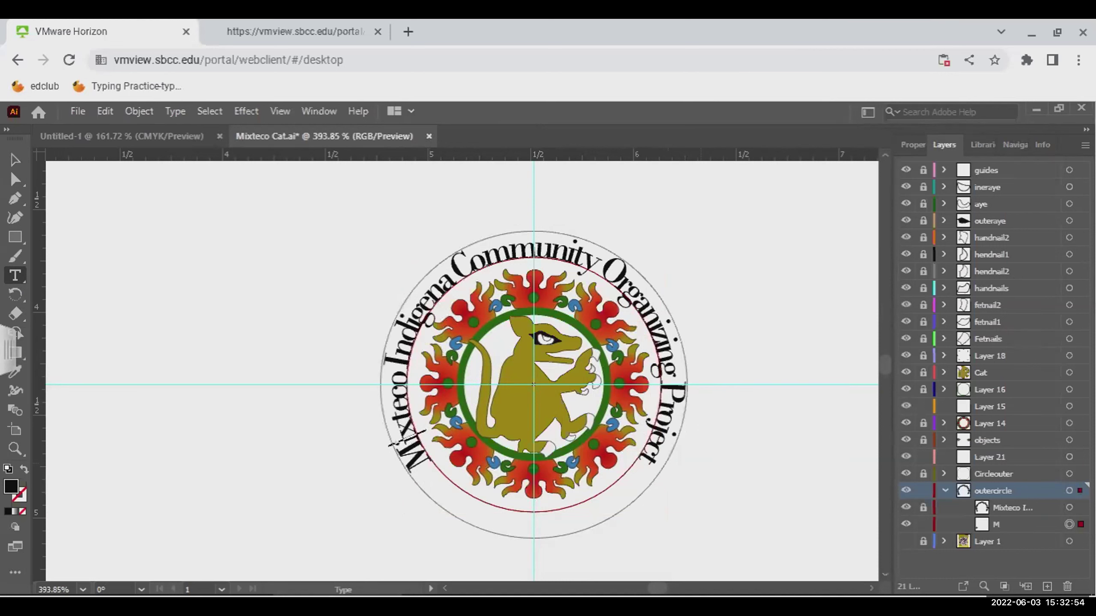
{"action": "type", "text": "ixteco.org"}
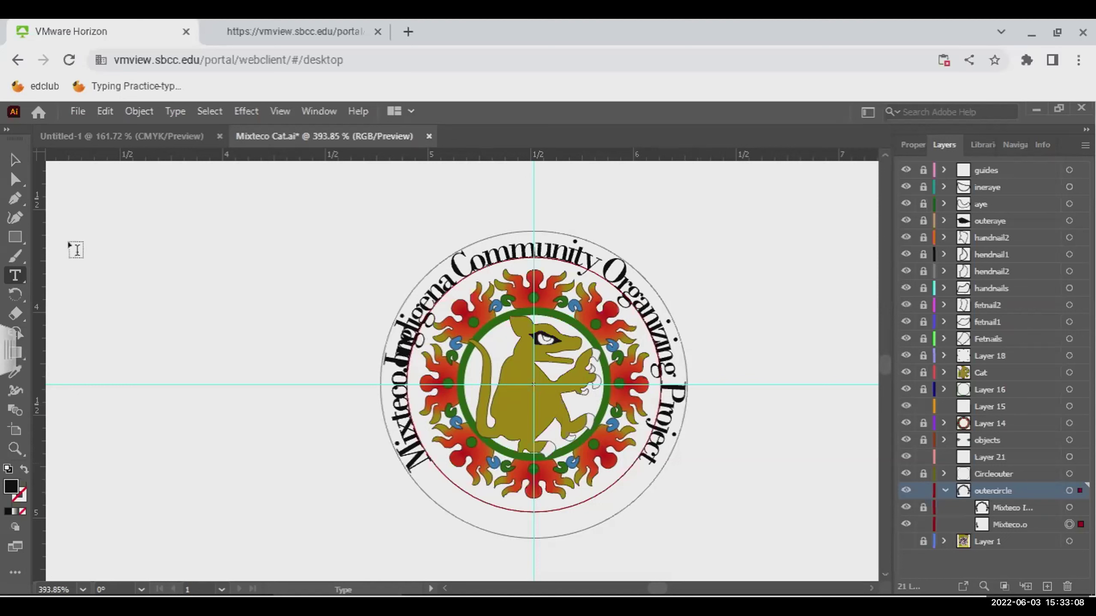
{"action": "left_click", "coordinate": [15, 159]}
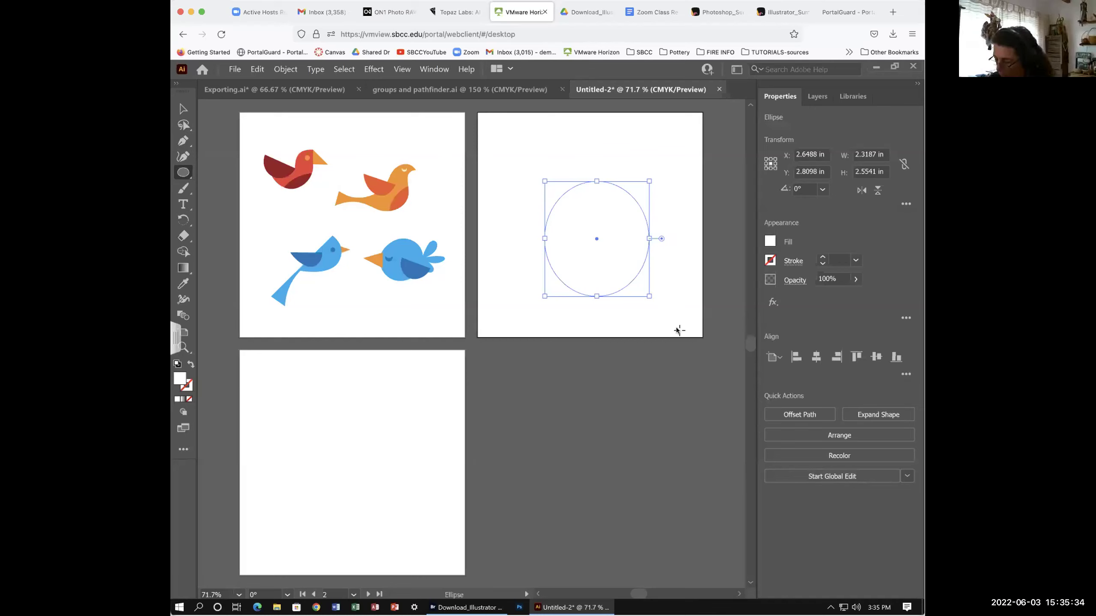
Convert the ellipse in Untitled-2 to a type path starting at its lower-left curve and enter "Mizxteco.org" along it
{"action": "key", "text": "plus"}
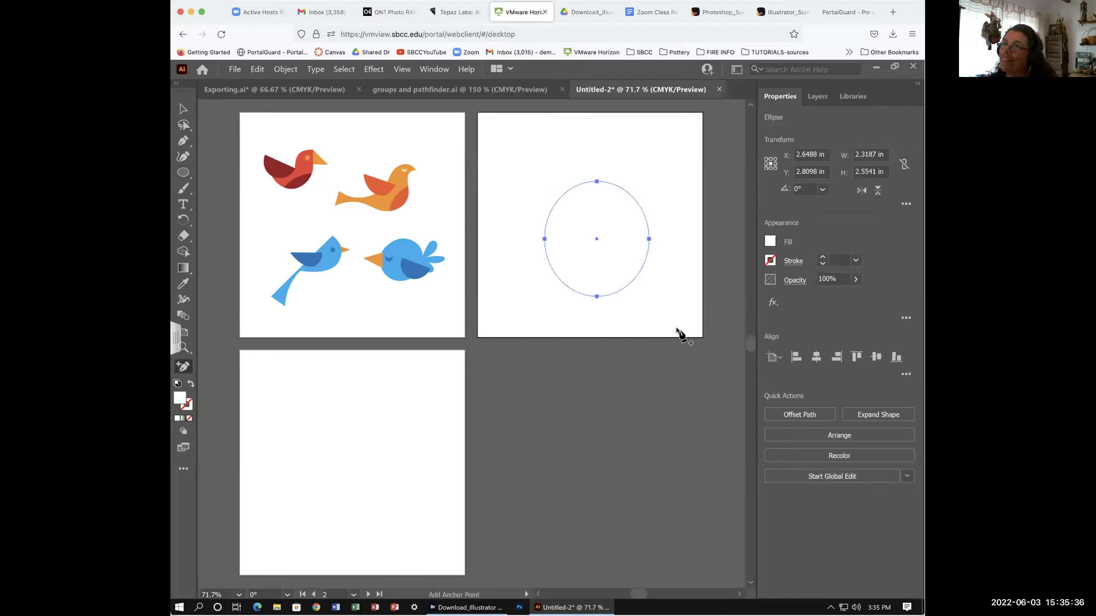
{"action": "left_click", "coordinate": [182, 108]}
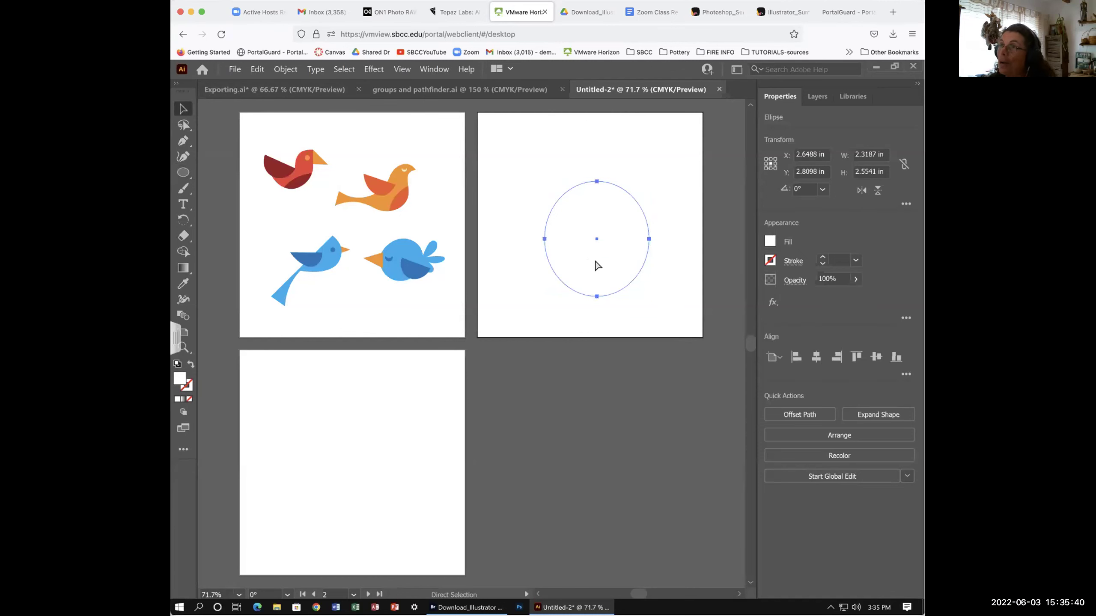
{"action": "key", "text": "ctrl+equal"}
{"action": "key", "text": "ctrl+equal"}
{"action": "key", "text": "ctrl+equal"}
{"action": "left_click", "coordinate": [183, 203]}
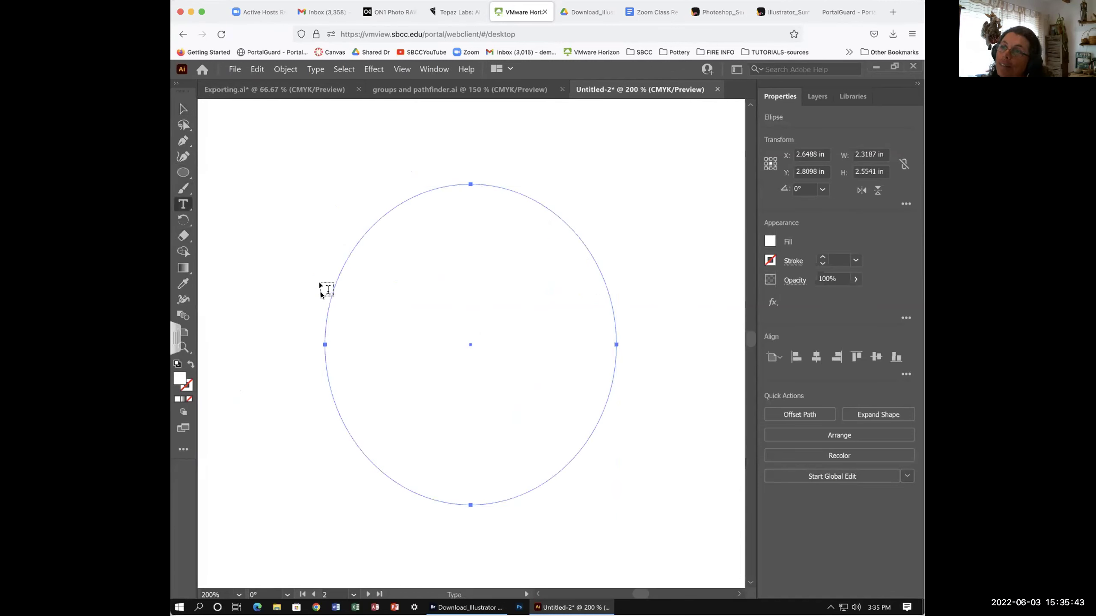
{"action": "left_click", "coordinate": [325, 331]}
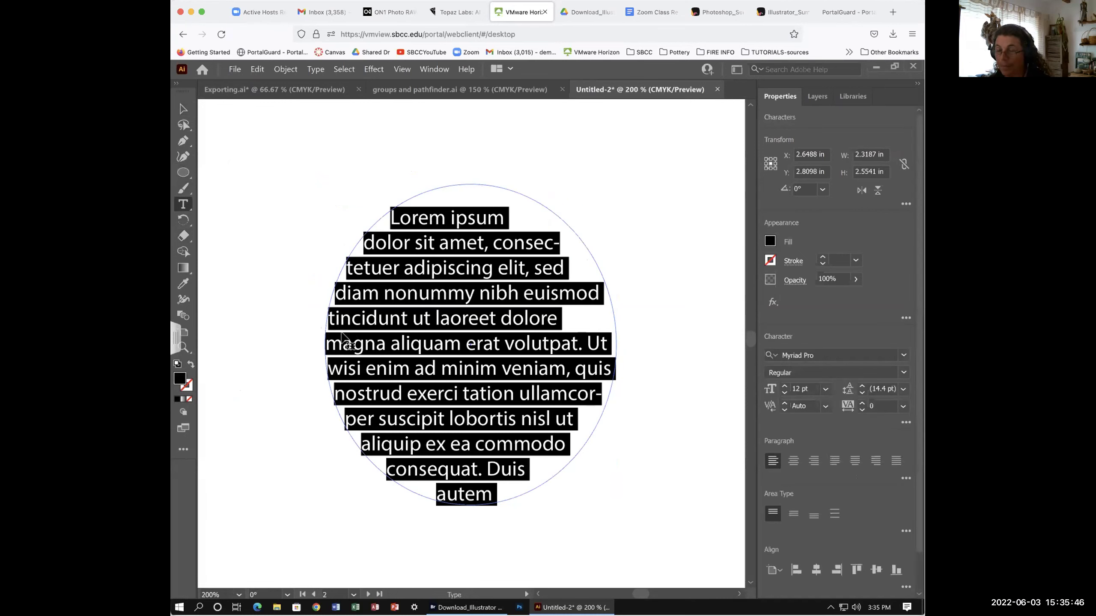
{"action": "key", "text": "ctrl+z"}
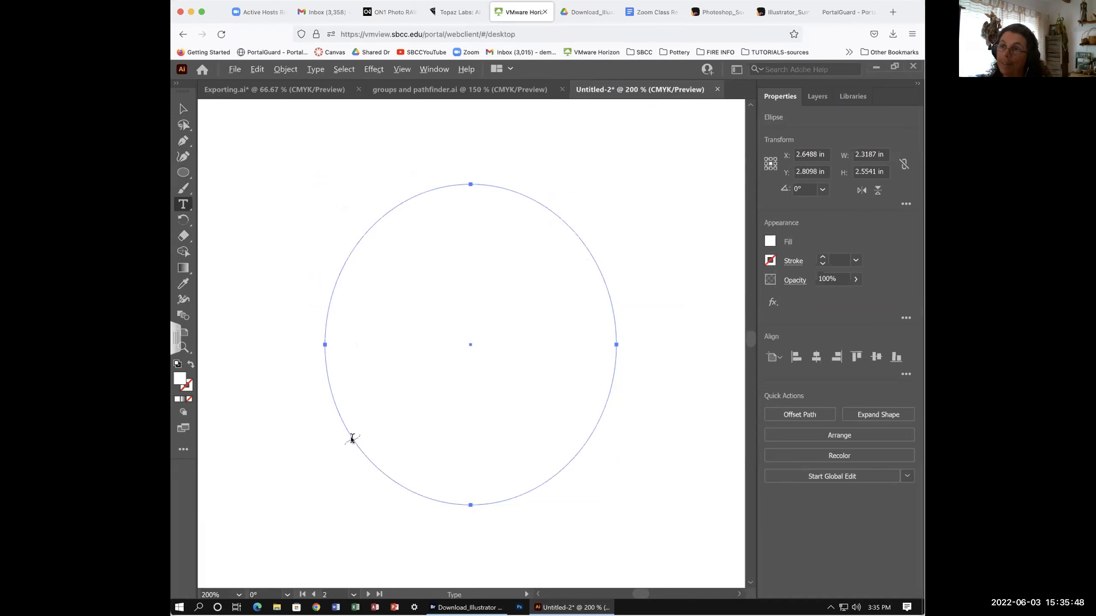
{"action": "left_click", "coordinate": [352, 439]}
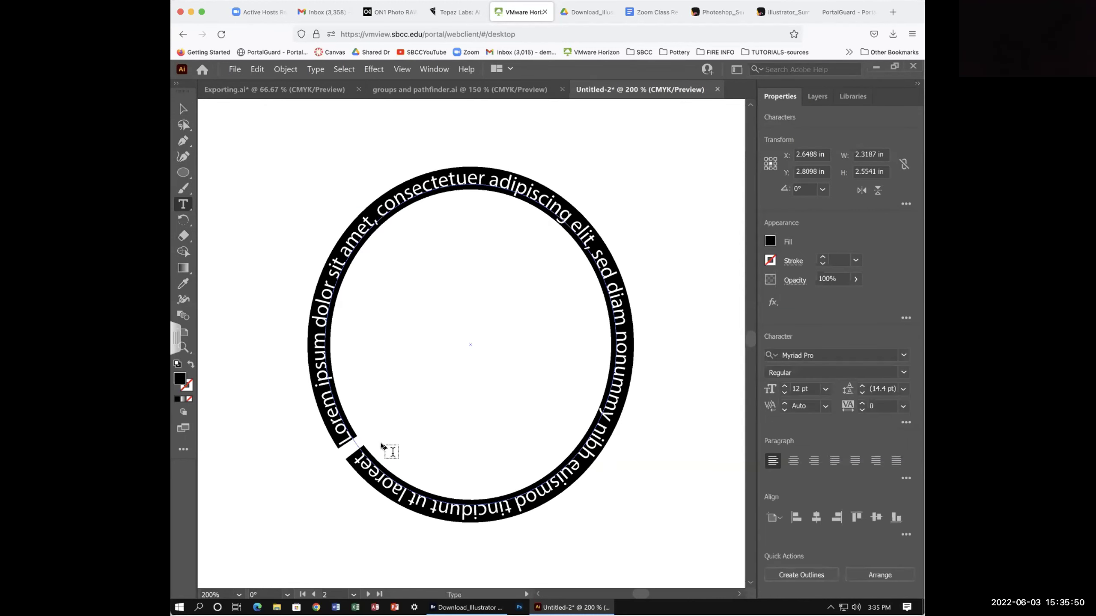
{"action": "type", "text": "Wizareco.org"}
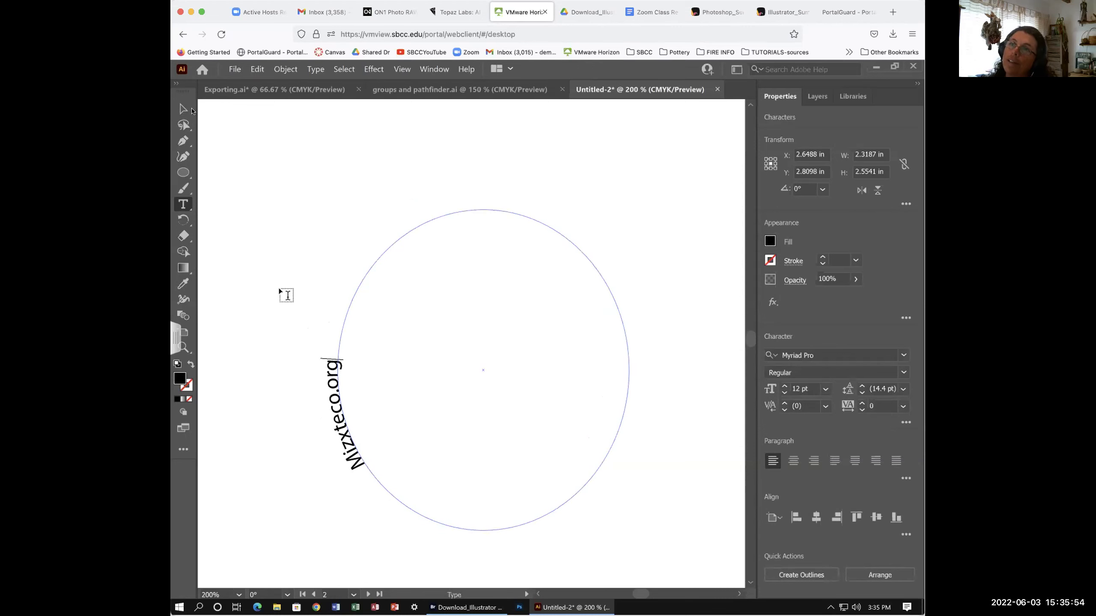
{"action": "key", "text": "Escape"}
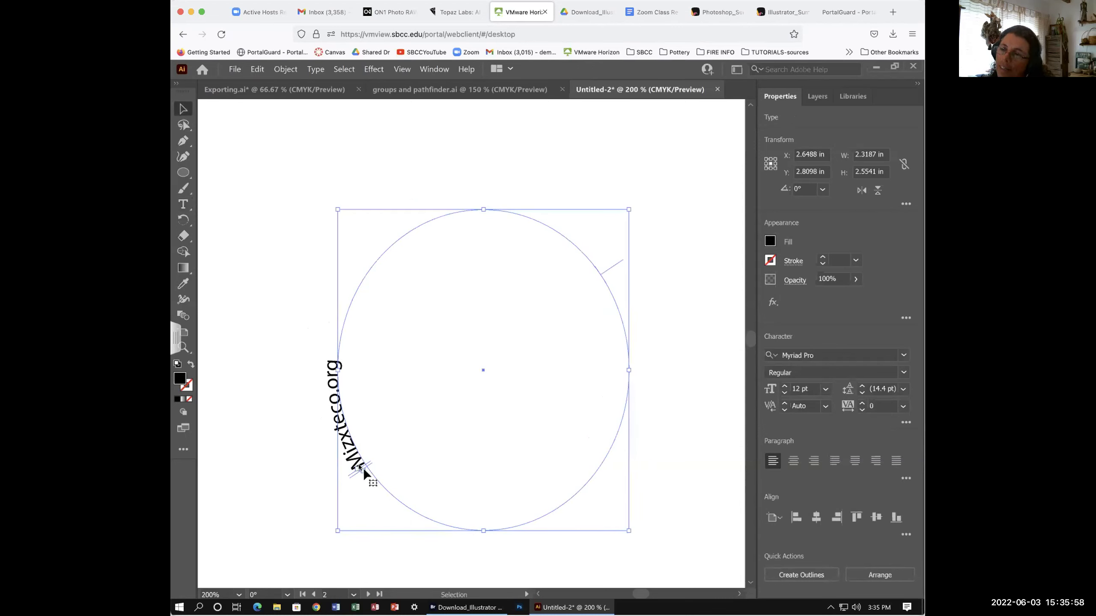
Move the path text's end bracket to the ellipse's lower-right curve and shift its start bracket slightly down the lower-left curve
{"action": "key", "text": "ctrl+plus"}
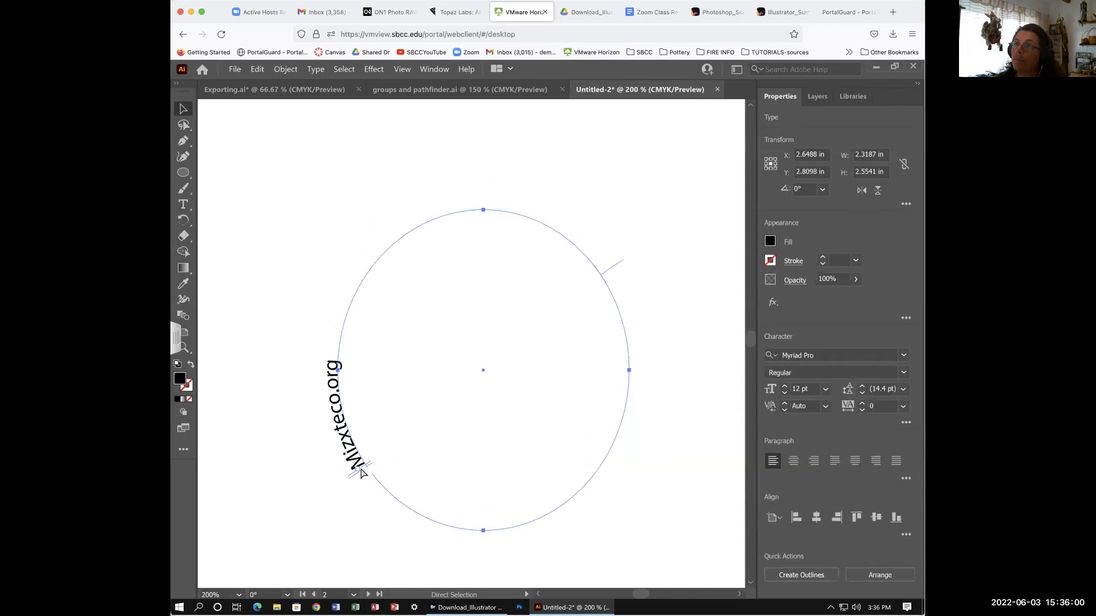
{"action": "scroll", "coordinate": [347, 467], "scroll_direction": "left", "scroll_amount": 3}
{"action": "scroll", "coordinate": [347, 468], "scroll_direction": "down", "scroll_amount": 2}
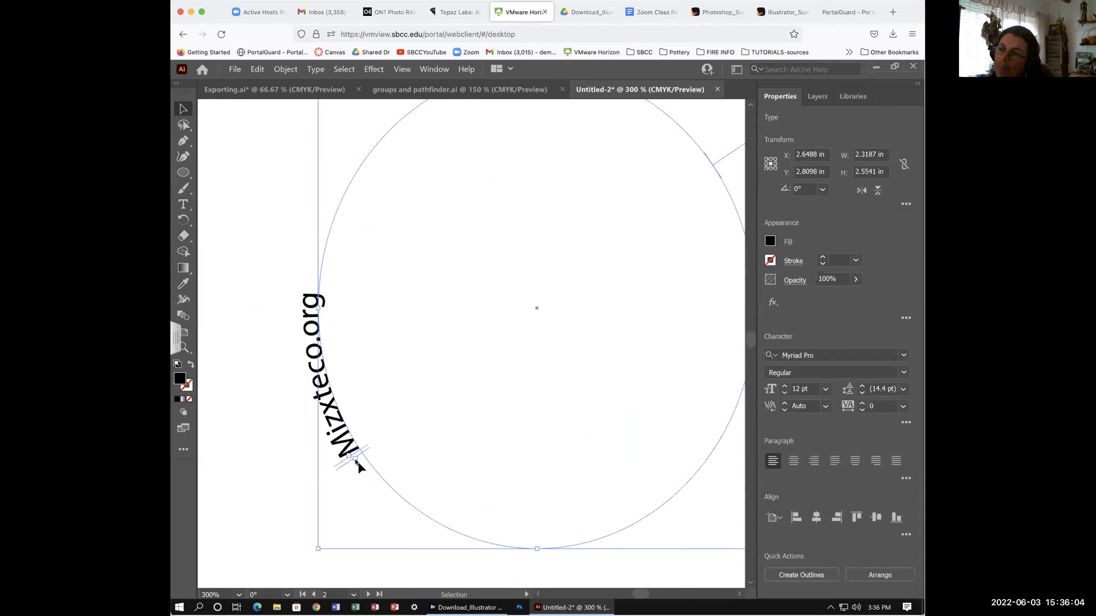
{"action": "key", "text": "t"}
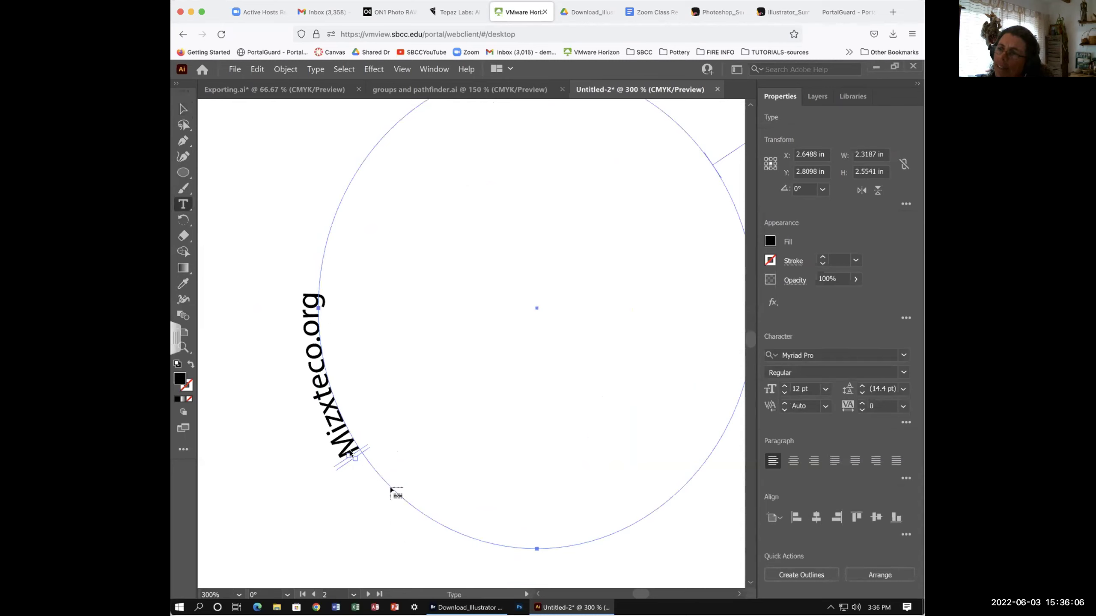
{"action": "key", "text": "v"}
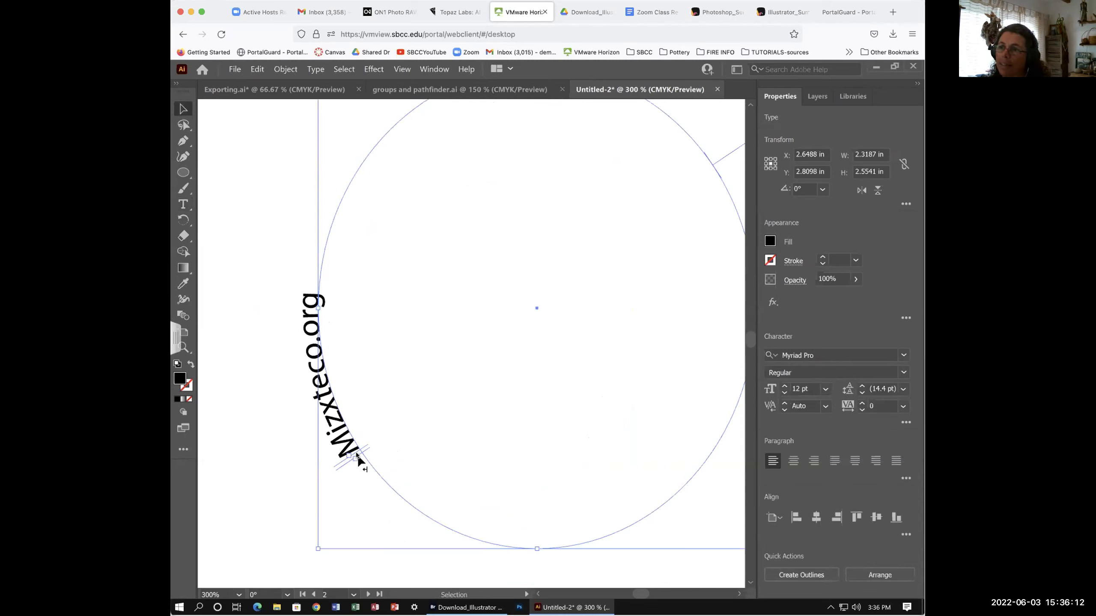
{"action": "left_click_drag", "start_coordinate": [360, 455], "coordinate": [686, 492]}
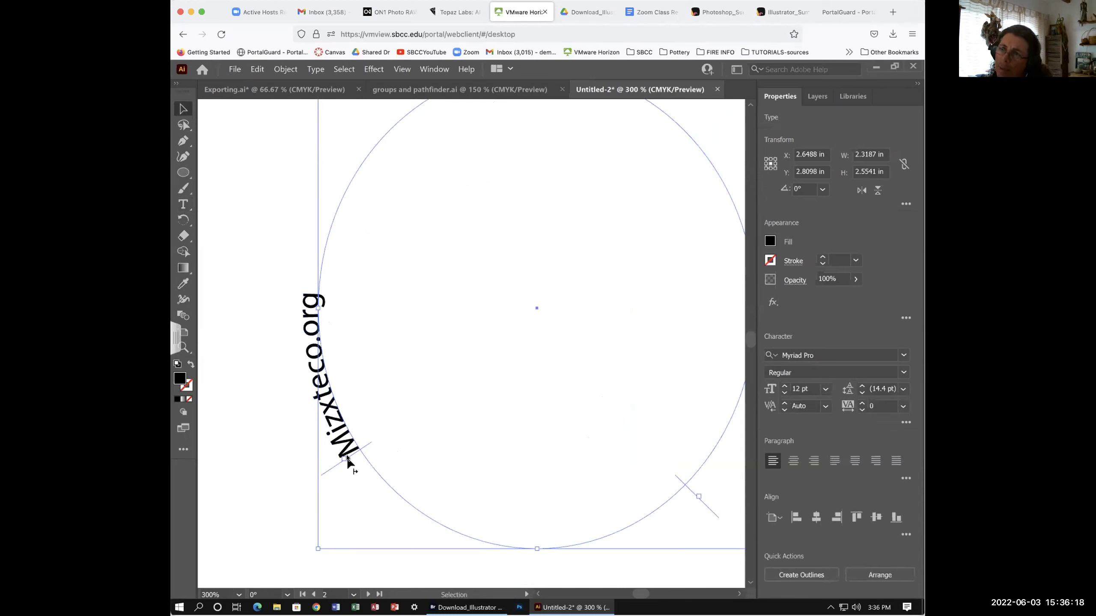
{"action": "left_click_drag", "start_coordinate": [342, 434], "coordinate": [339, 491]}
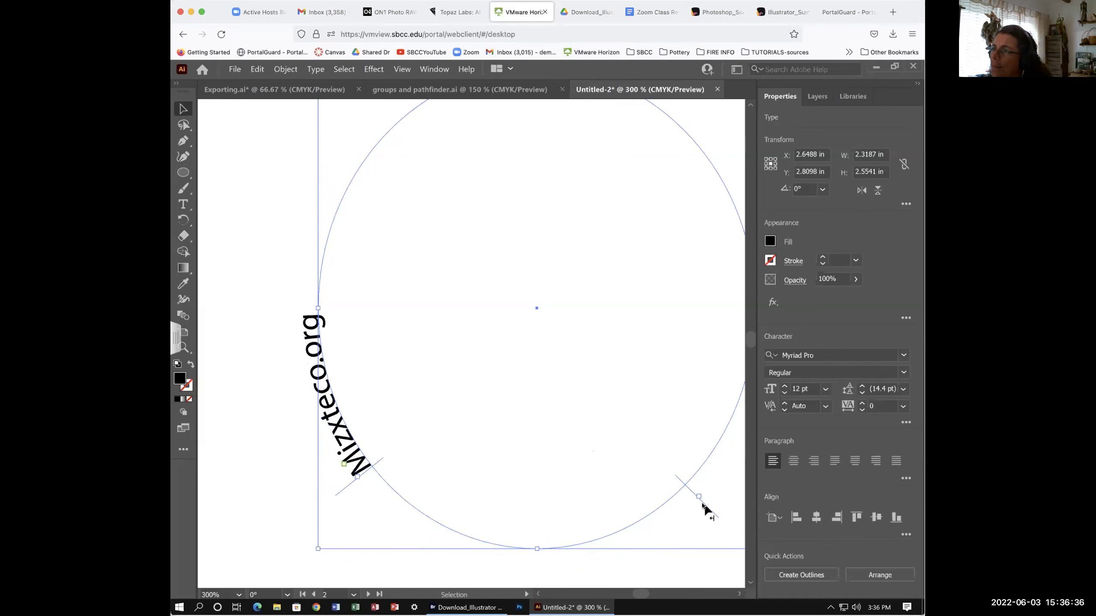
Reposition the path text's start and end brackets so "Mizxteco.org" runs along the bottom centre of the ellipse
{"action": "left_click_drag", "start_coordinate": [701, 506], "coordinate": [497, 544]}
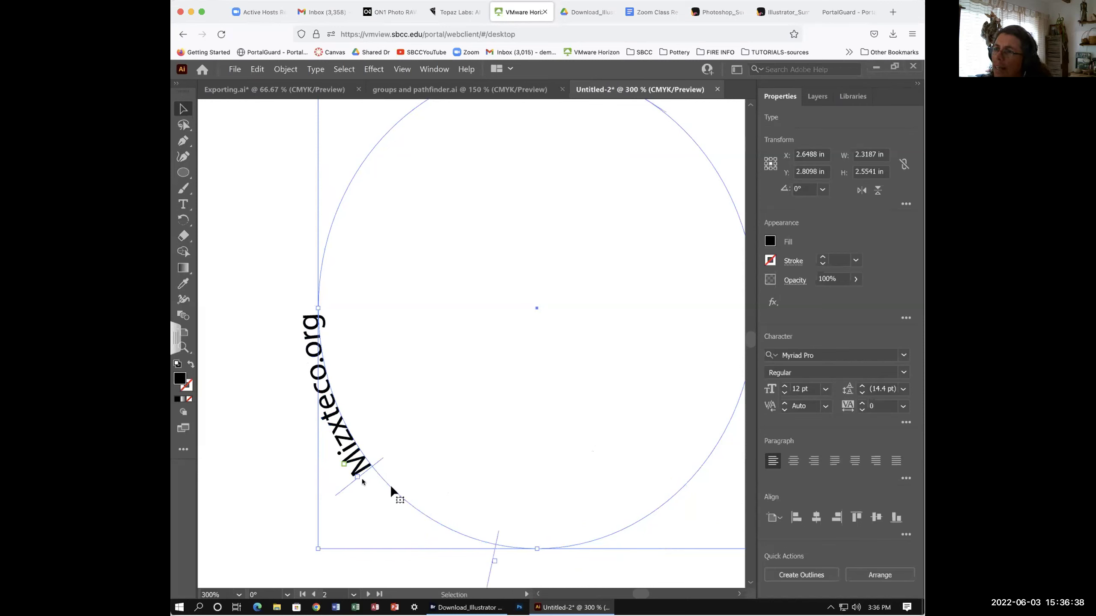
{"action": "left_click_drag", "start_coordinate": [372, 471], "coordinate": [701, 460]}
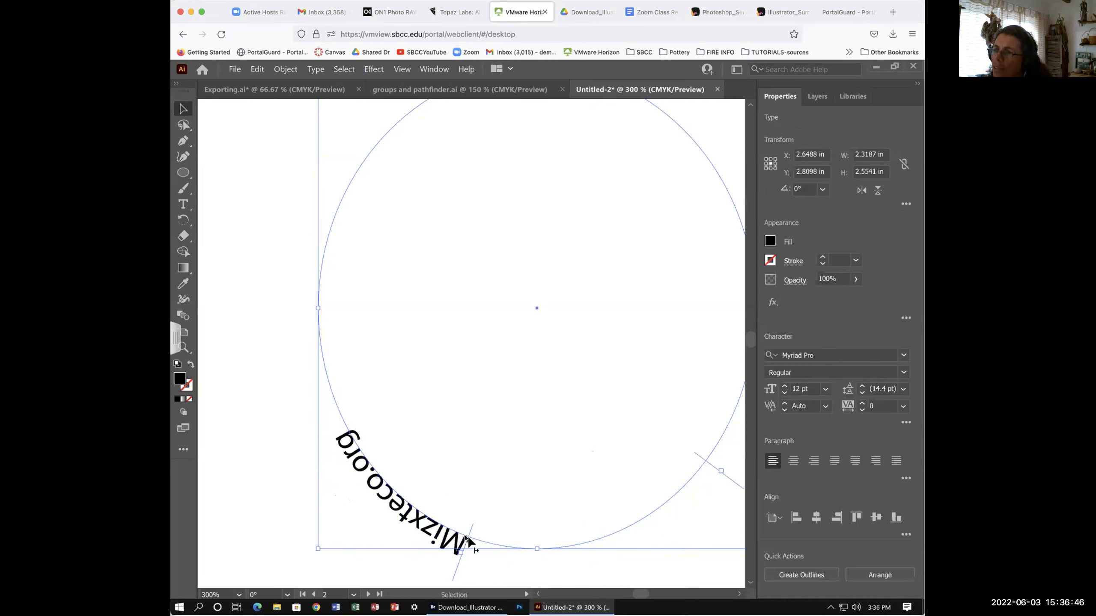
{"action": "left_click_drag", "start_coordinate": [488, 541], "coordinate": [623, 525]}
{"action": "scroll", "coordinate": [557, 401], "scroll_direction": "up", "scroll_amount": 1}
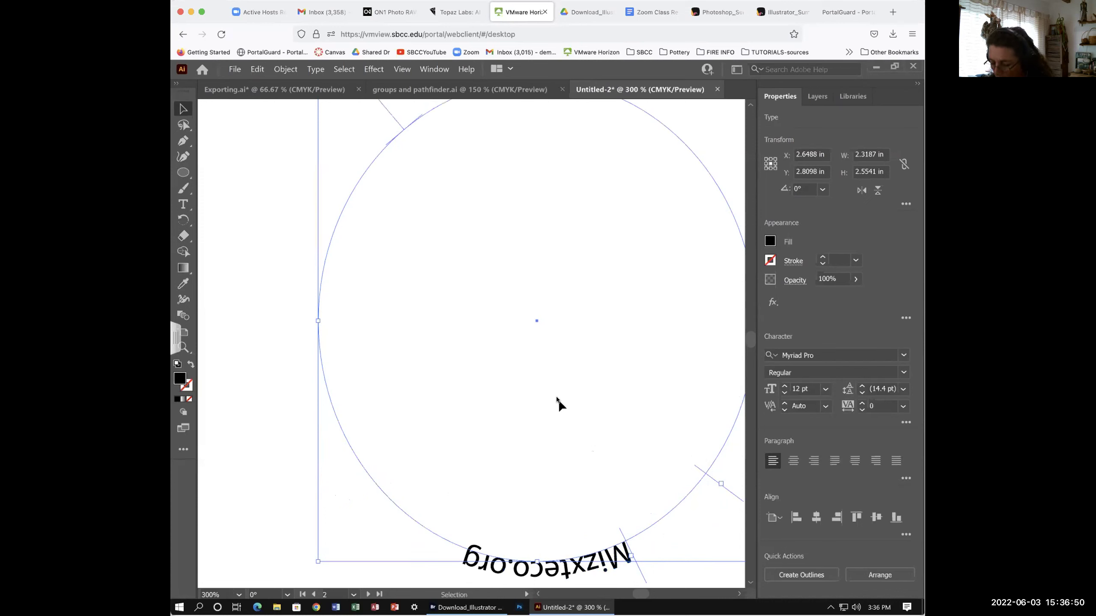
{"action": "key", "text": "ctrl+minus"}
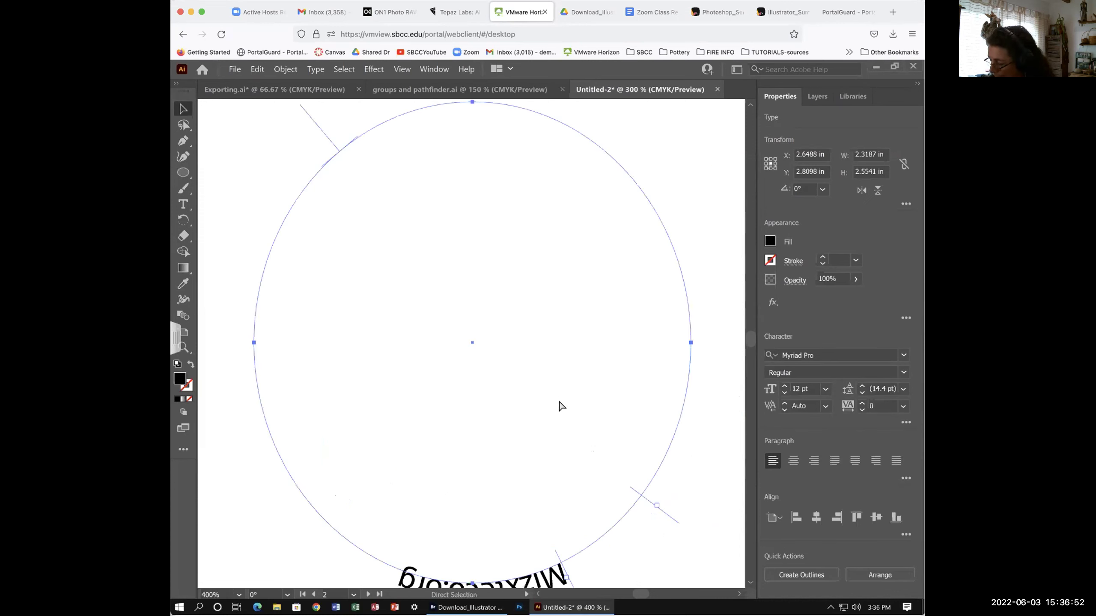
{"action": "key", "text": "v"}
{"action": "scroll", "coordinate": [429, 404], "scroll_direction": "down", "scroll_amount": 1}
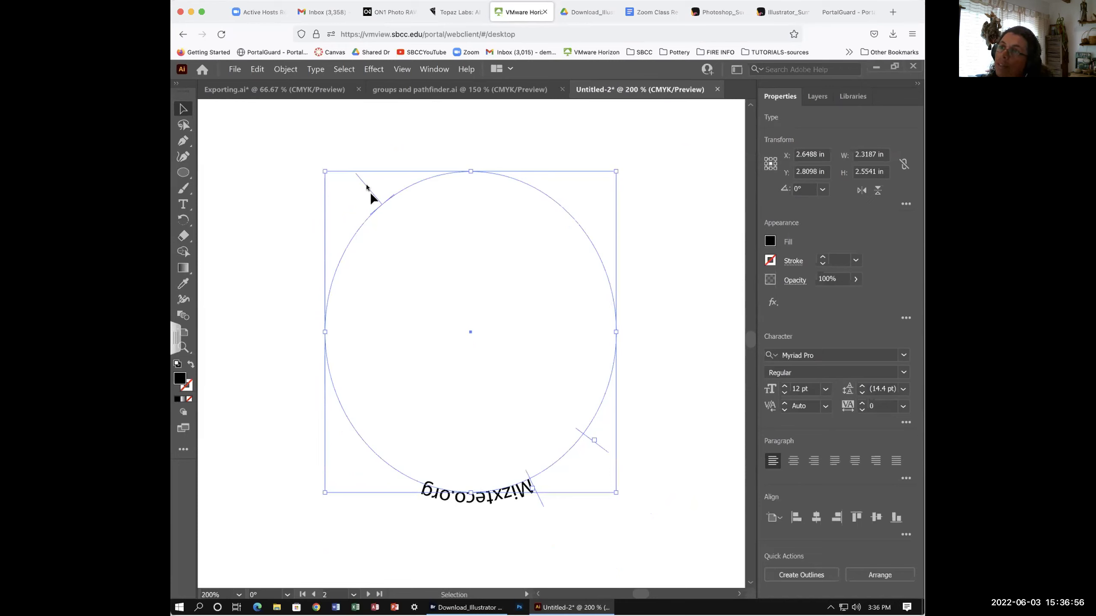
Flip "Mizxteco.org" to the inside of the ellipse so it reads upright along the bottom centre
{"action": "left_click_drag", "start_coordinate": [356, 174], "coordinate": [447, 380]}
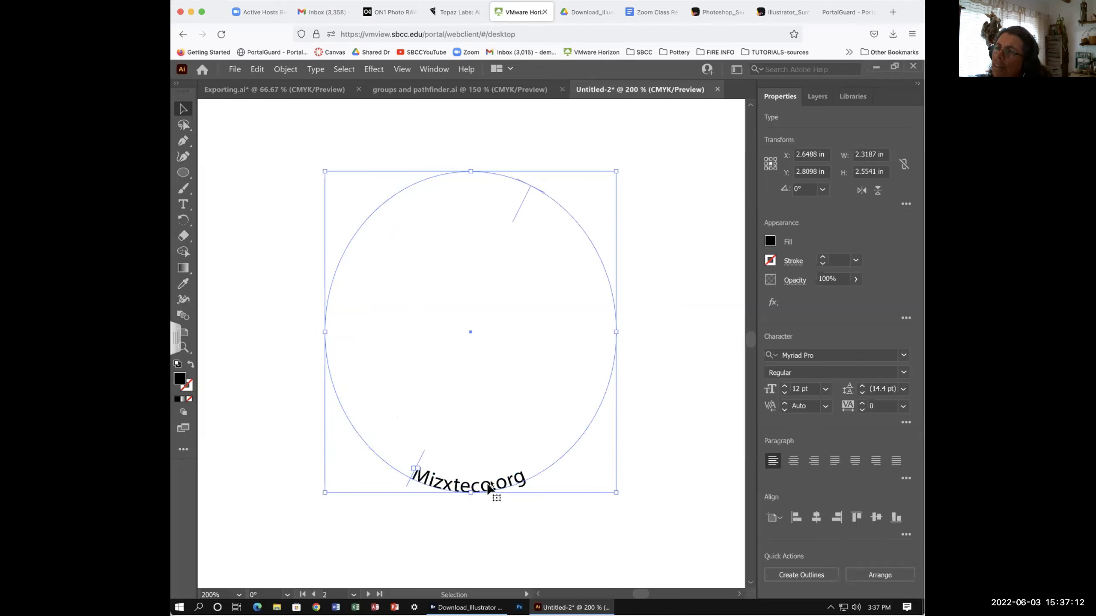
{"action": "left_click", "coordinate": [625, 433]}
{"action": "left_click", "coordinate": [479, 492]}
{"action": "left_click", "coordinate": [662, 393]}
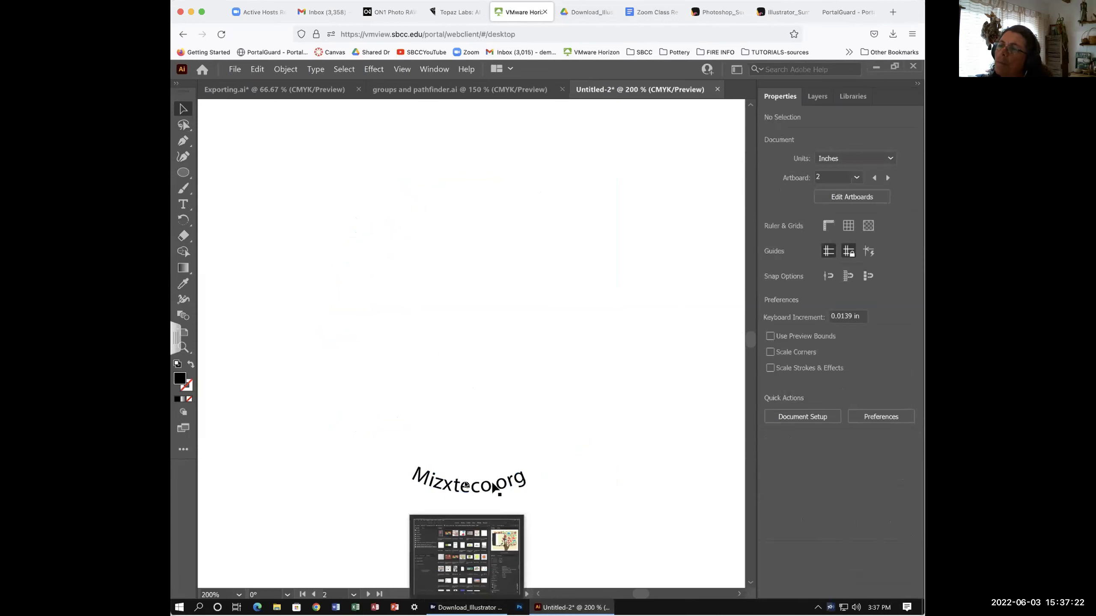
{"action": "left_click", "coordinate": [474, 495]}
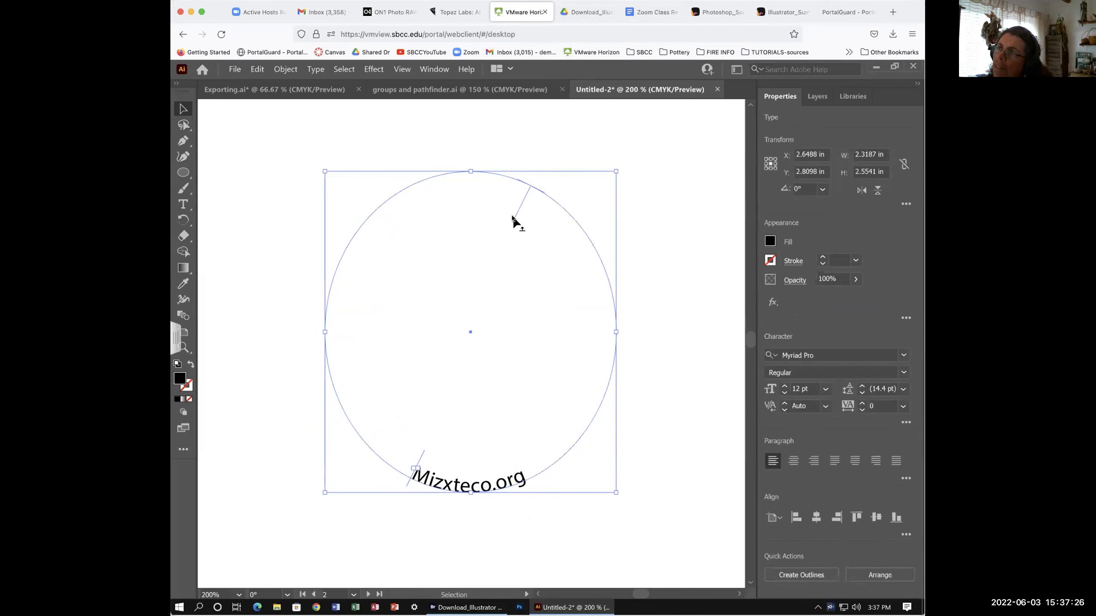
Try flipping "Mizxteco.org" back to the outside of the ellipse at its upper-right curve, and undo the flip
{"action": "left_click_drag", "start_coordinate": [516, 217], "coordinate": [512, 244]}
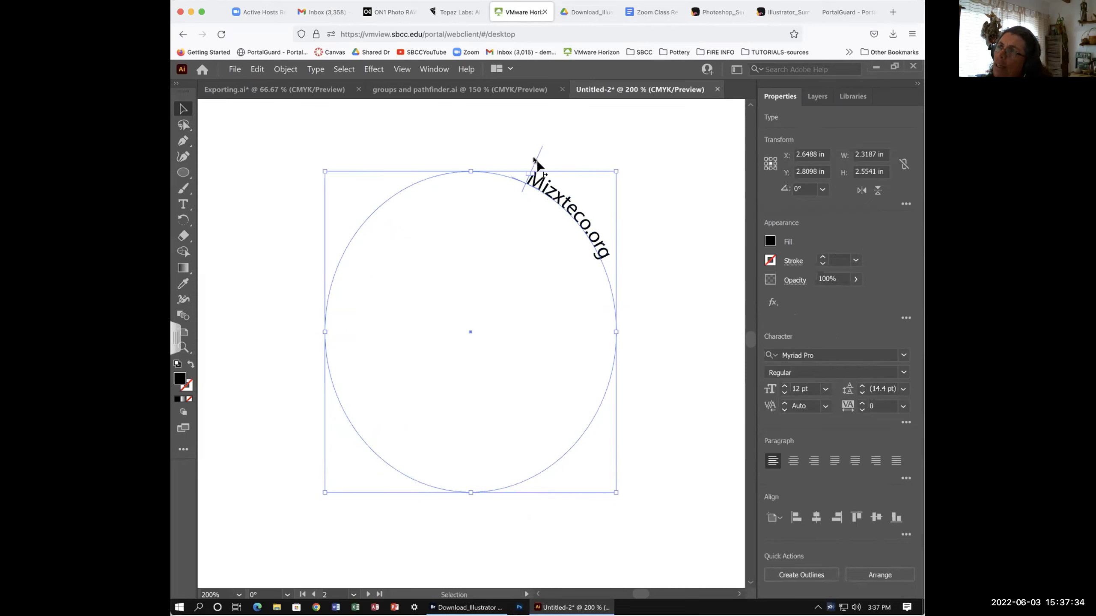
{"action": "key", "text": "a"}
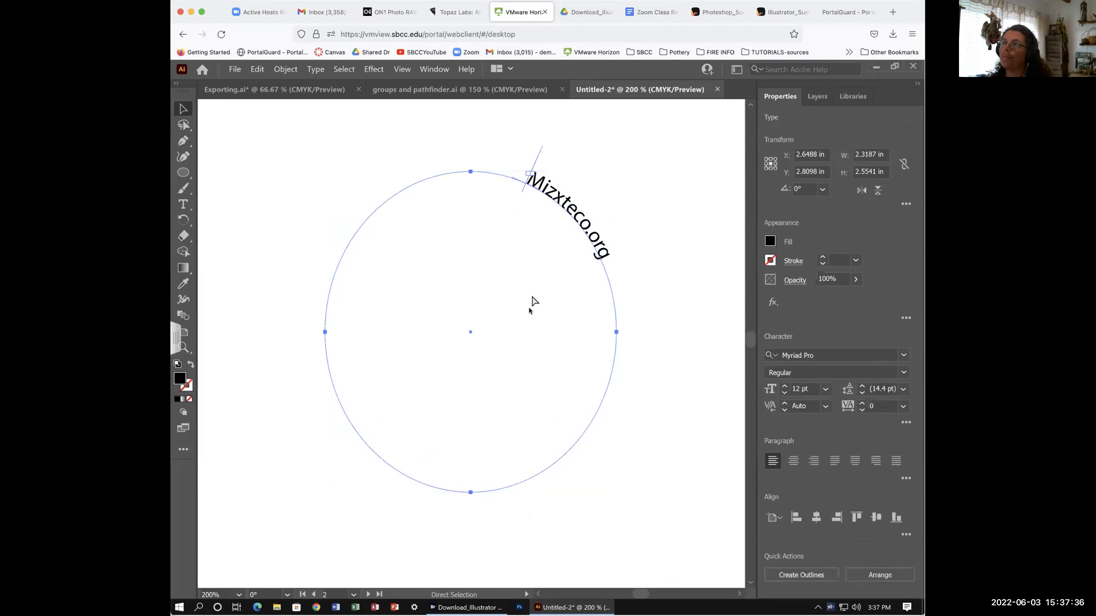
{"action": "key", "text": "ctrl+z"}
{"action": "key", "text": "v"}
{"action": "left_click", "coordinate": [672, 257]}
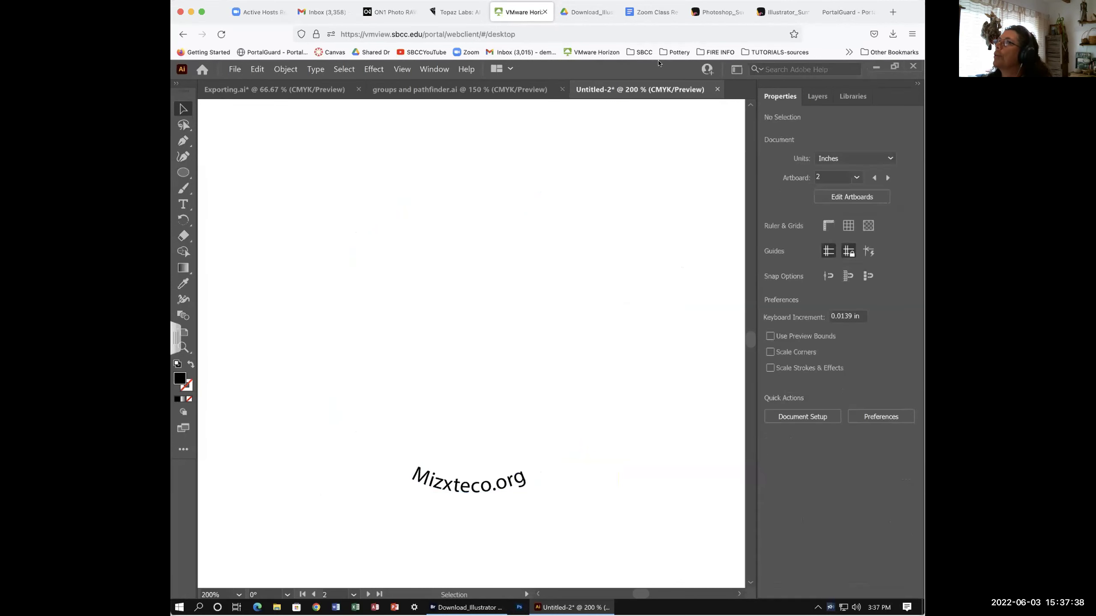
In Mixteco Cat.ai, slide the "Mixteco.org" path text by its brackets from the circle's left side to its bottom centre
{"action": "mouse_move", "coordinate": [466, 607]}
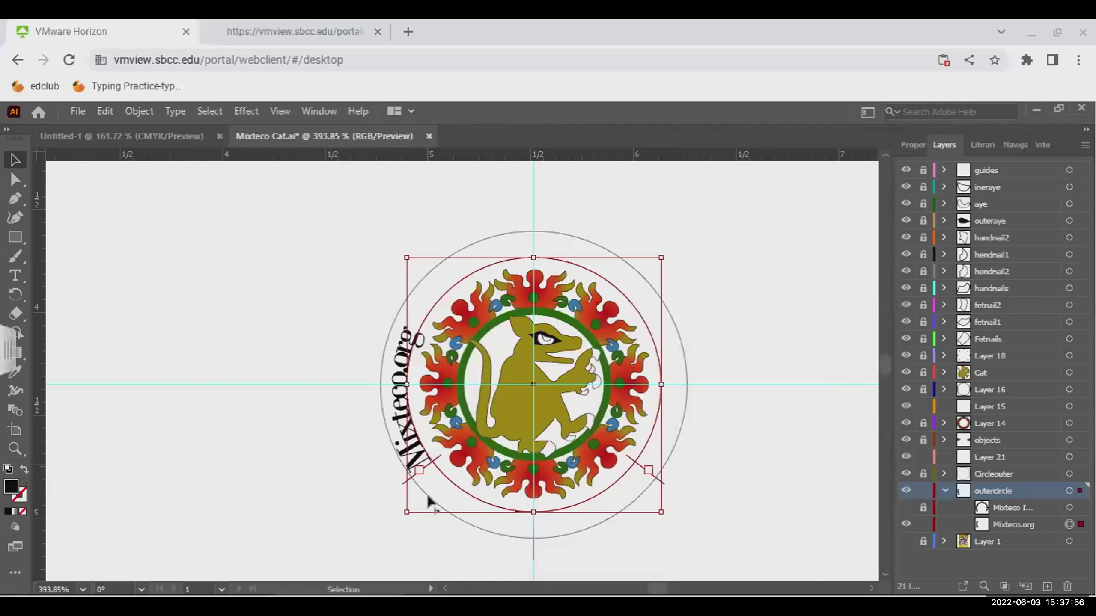
{"action": "left_click_drag", "start_coordinate": [429, 501], "coordinate": [450, 298]}
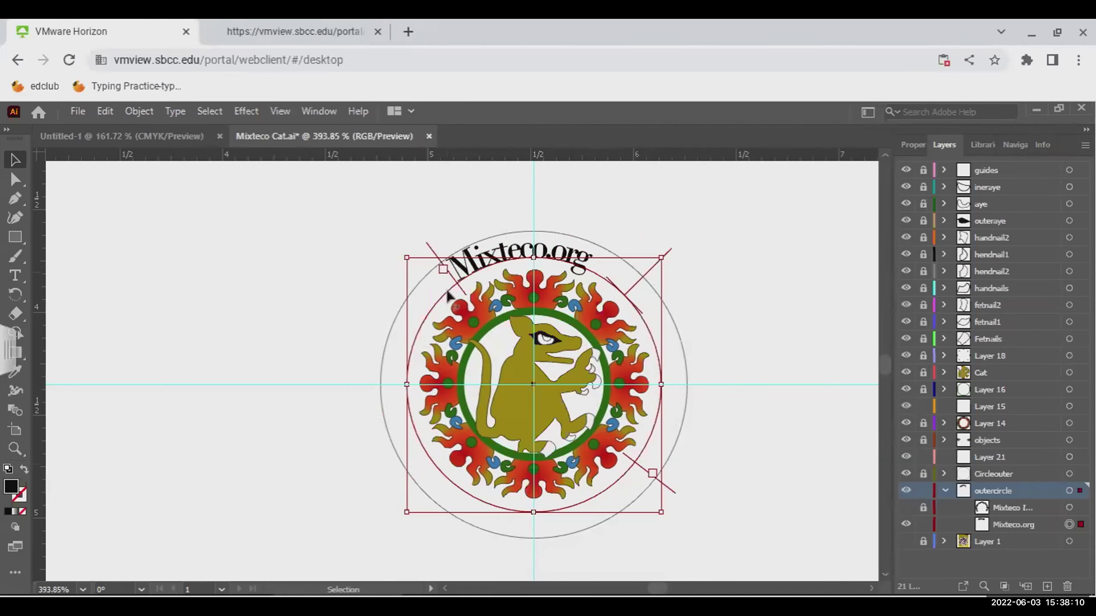
{"action": "left_click_drag", "start_coordinate": [454, 297], "coordinate": [593, 494]}
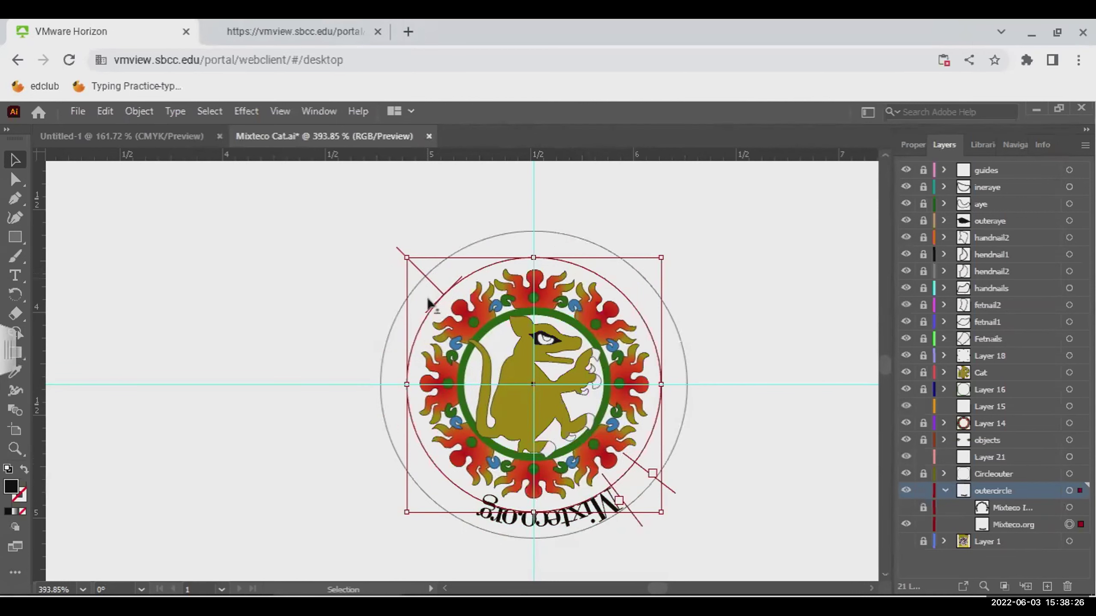
{"action": "left_click_drag", "start_coordinate": [619, 501], "coordinate": [653, 473]}
{"action": "left_click_drag", "start_coordinate": [427, 285], "coordinate": [406, 257]}
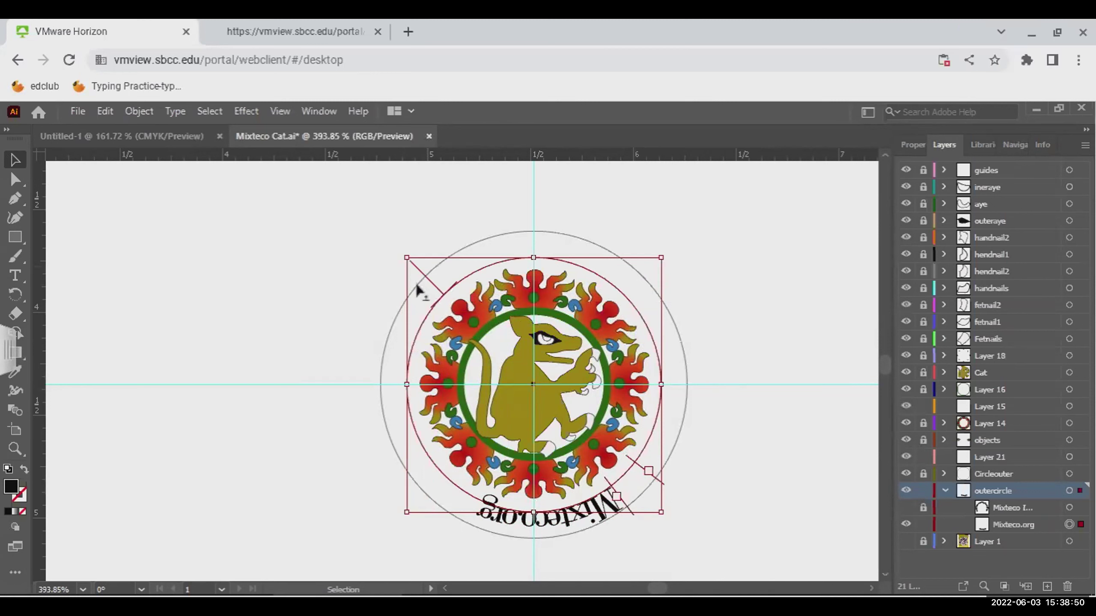
{"action": "left_click_drag", "start_coordinate": [416, 289], "coordinate": [443, 268]}
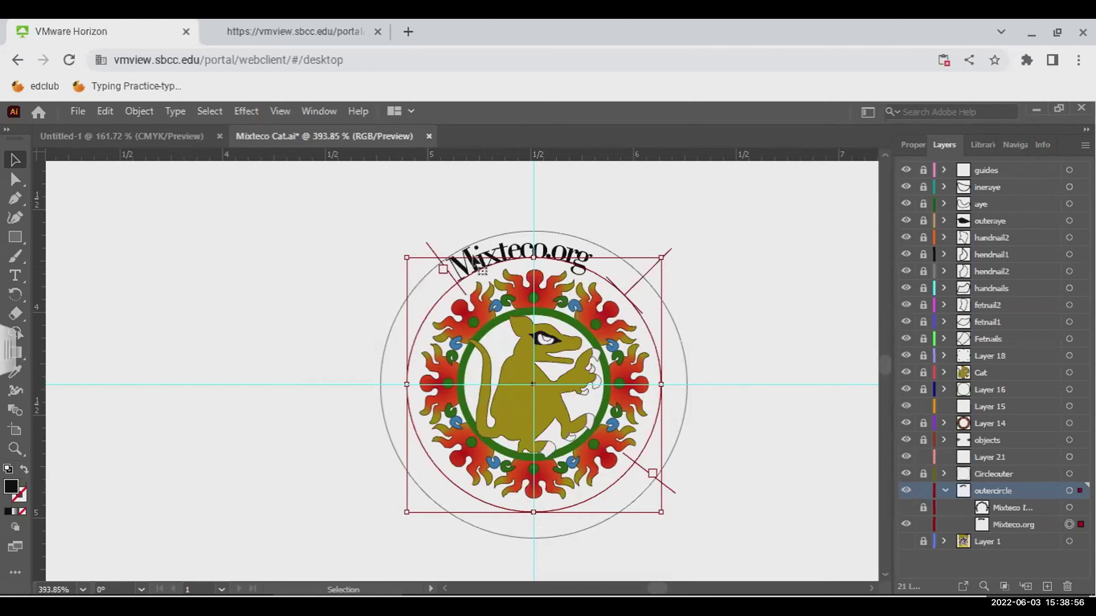
{"action": "left_click_drag", "start_coordinate": [453, 300], "coordinate": [625, 560]}
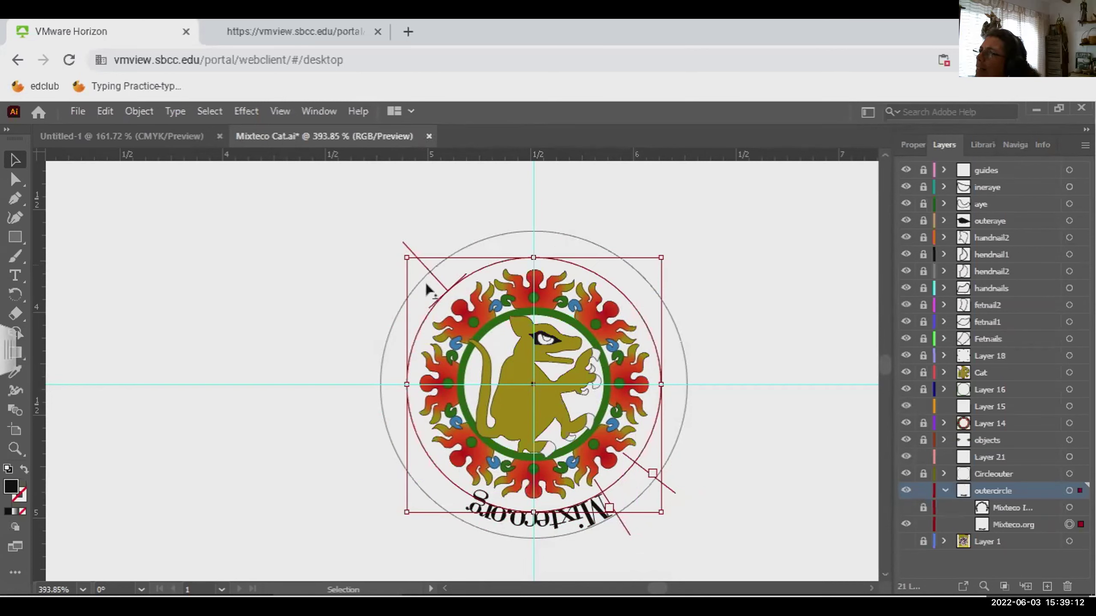
Flip "Mixteco.org" to the inside of the circle and rotate the type object so the text sits at the circle's upper right
{"action": "left_click_drag", "start_coordinate": [427, 288], "coordinate": [463, 318]}
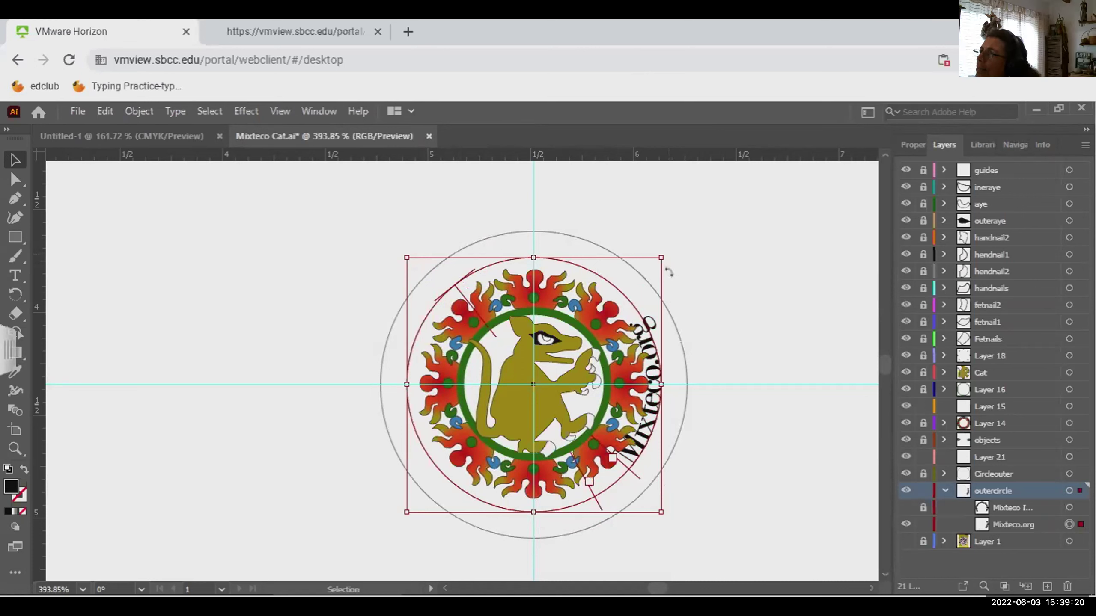
{"action": "left_click_drag", "start_coordinate": [685, 289], "coordinate": [686, 374]}
{"action": "left_click_drag", "start_coordinate": [365, 424], "coordinate": [513, 237]}
{"action": "scroll", "coordinate": [460, 325], "scroll_direction": "up", "scroll_amount": 5}
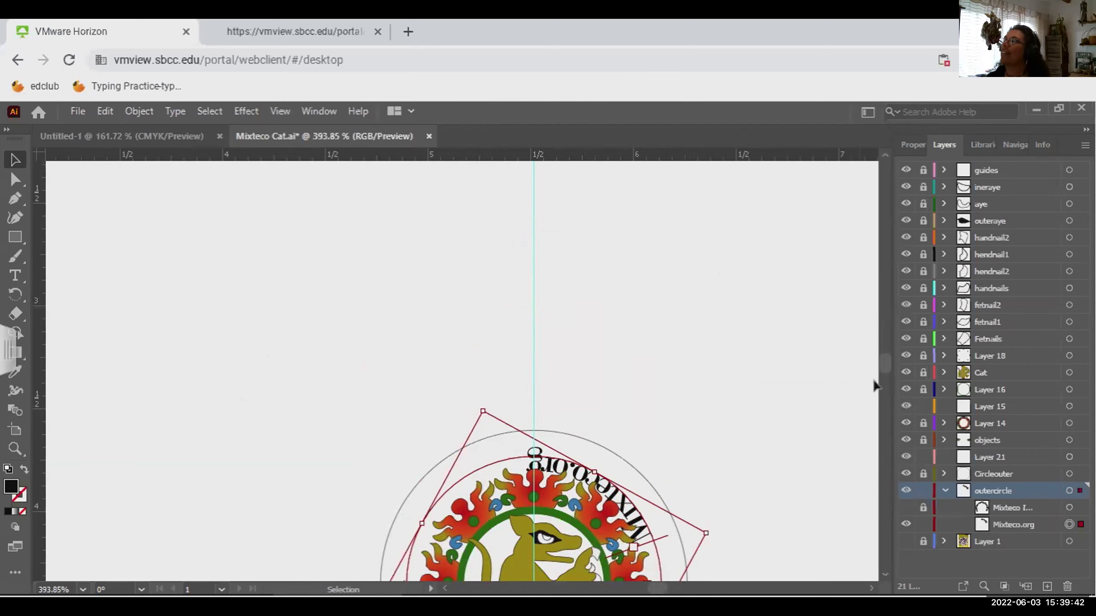
{"action": "left_click", "coordinate": [885, 408]}
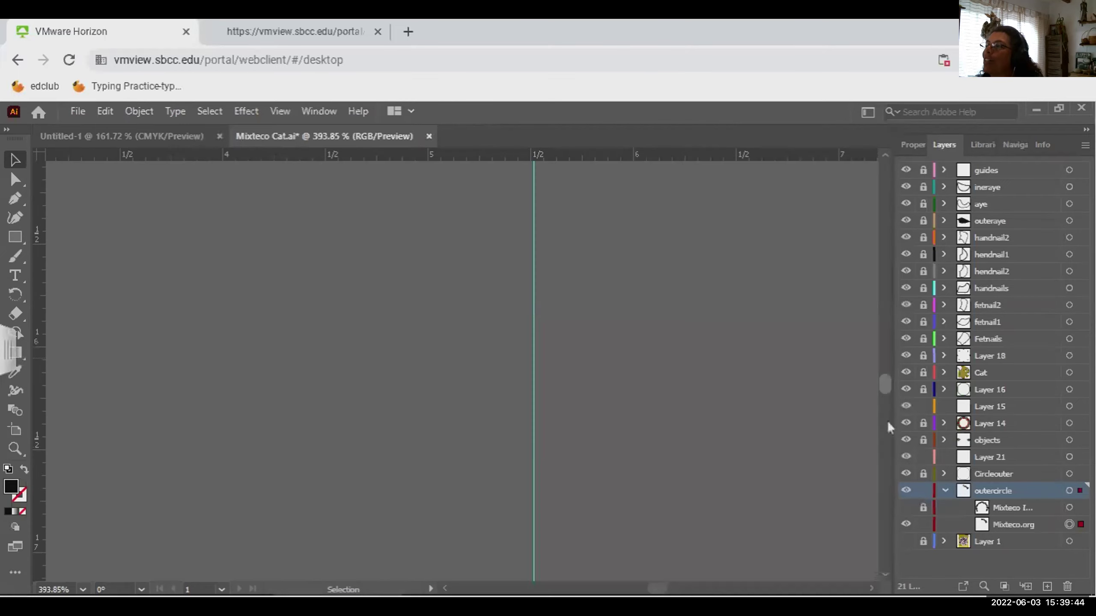
{"action": "scroll", "coordinate": [885, 394], "scroll_direction": "up", "scroll_amount": 10}
{"action": "scroll", "coordinate": [888, 401], "scroll_direction": "up", "scroll_amount": 10}
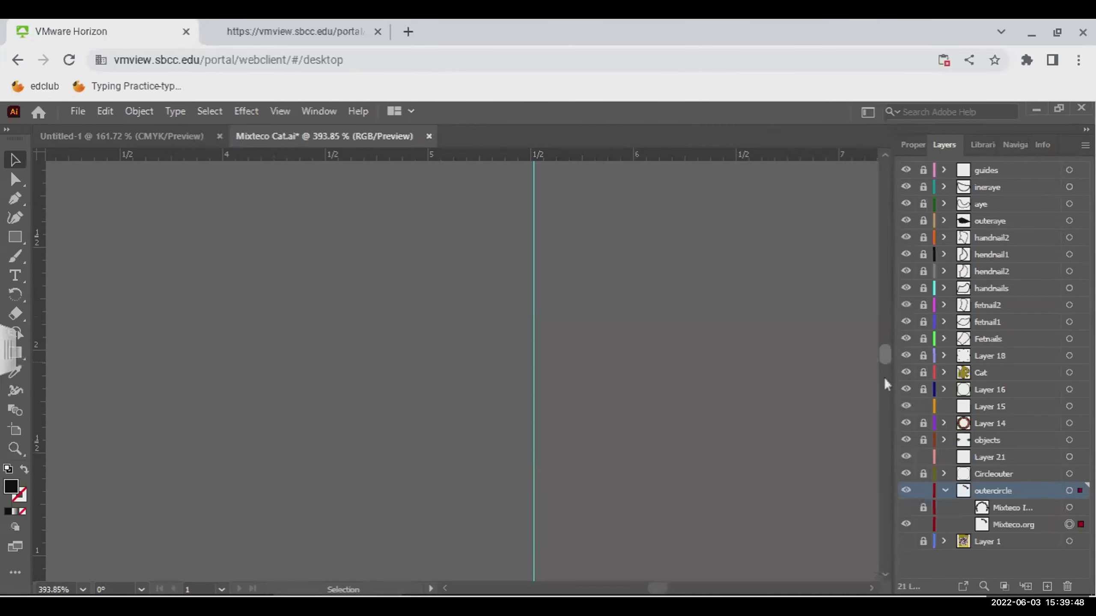
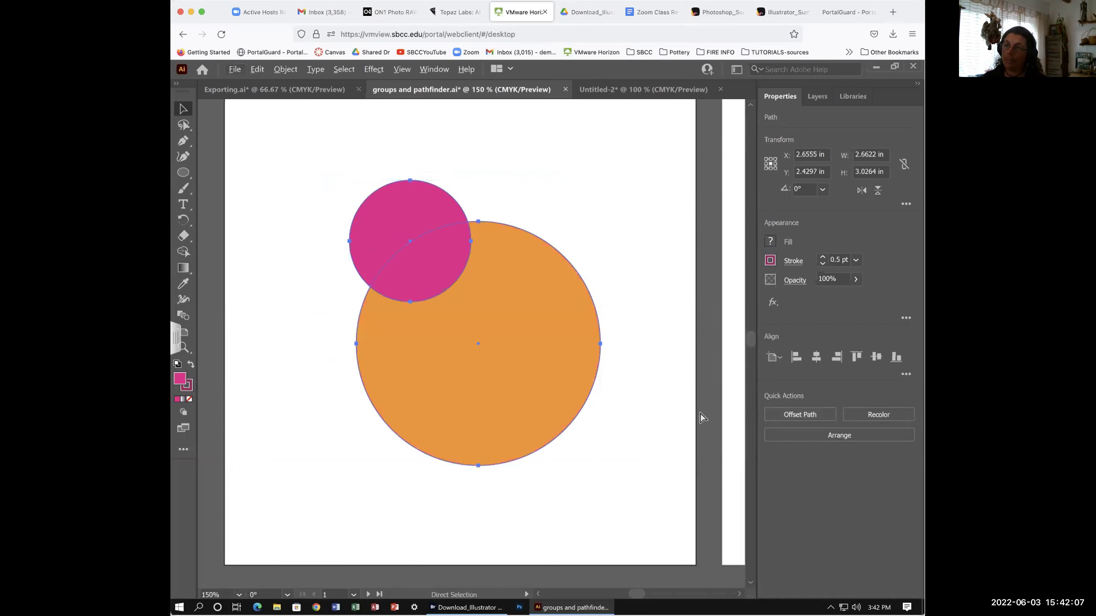
Unite the overlapping pink and orange circles in groups and pathfinder.ai as an editable compound shape and leave it selected
{"action": "key", "text": "v"}
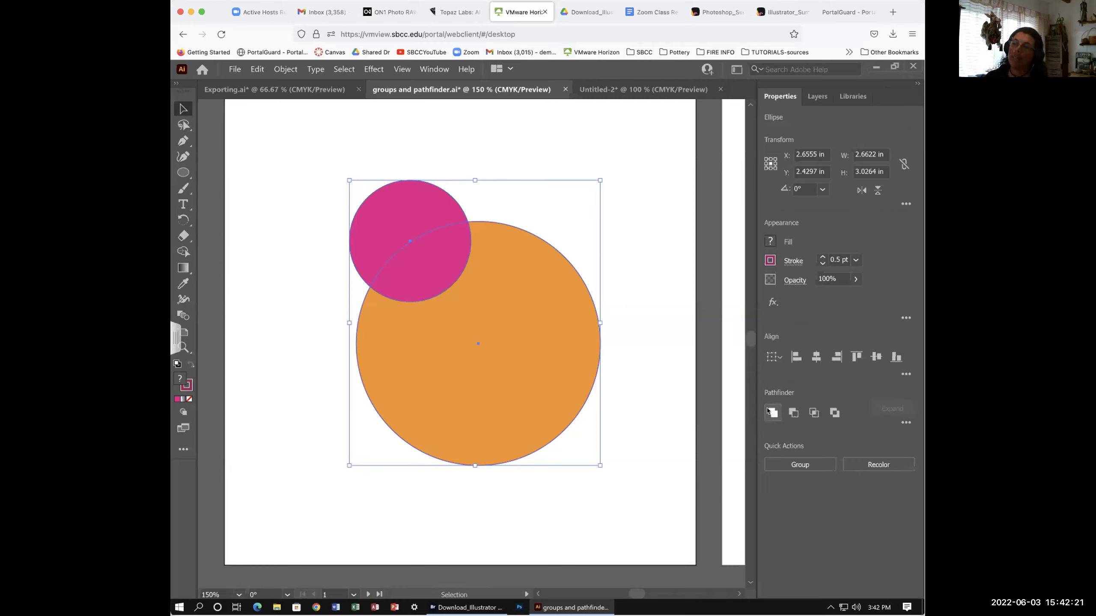
{"action": "scroll", "coordinate": [695, 401], "scroll_direction": "down", "scroll_amount": 1}
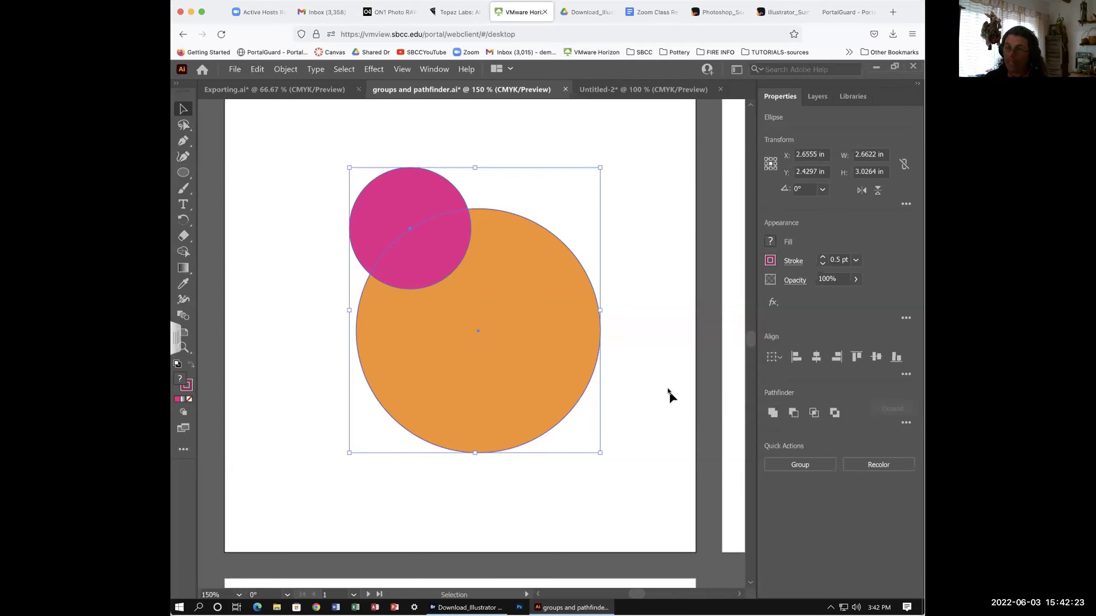
{"action": "scroll", "coordinate": [669, 392], "scroll_direction": "up", "scroll_amount": 1}
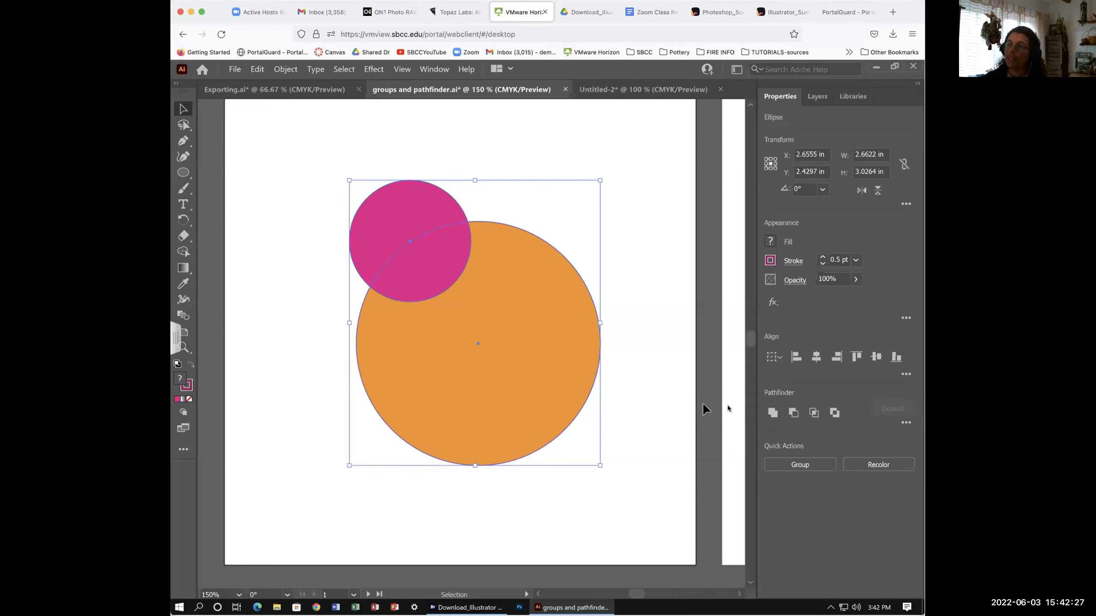
{"action": "left_click", "coordinate": [771, 413], "text": "alt"}
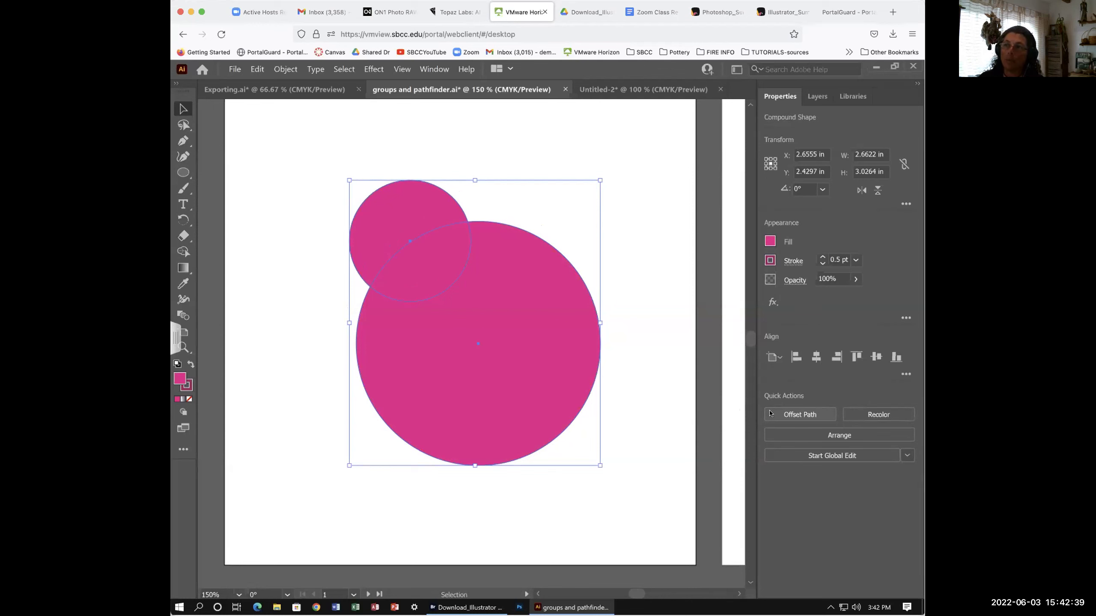
{"action": "left_click", "coordinate": [643, 268]}
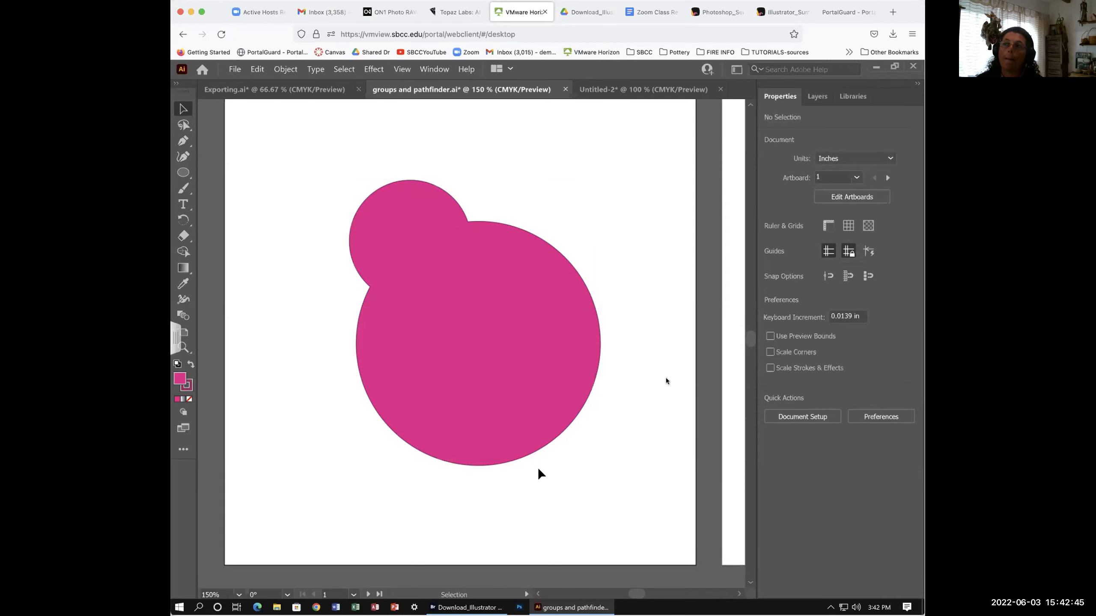
{"action": "left_click", "coordinate": [552, 301]}
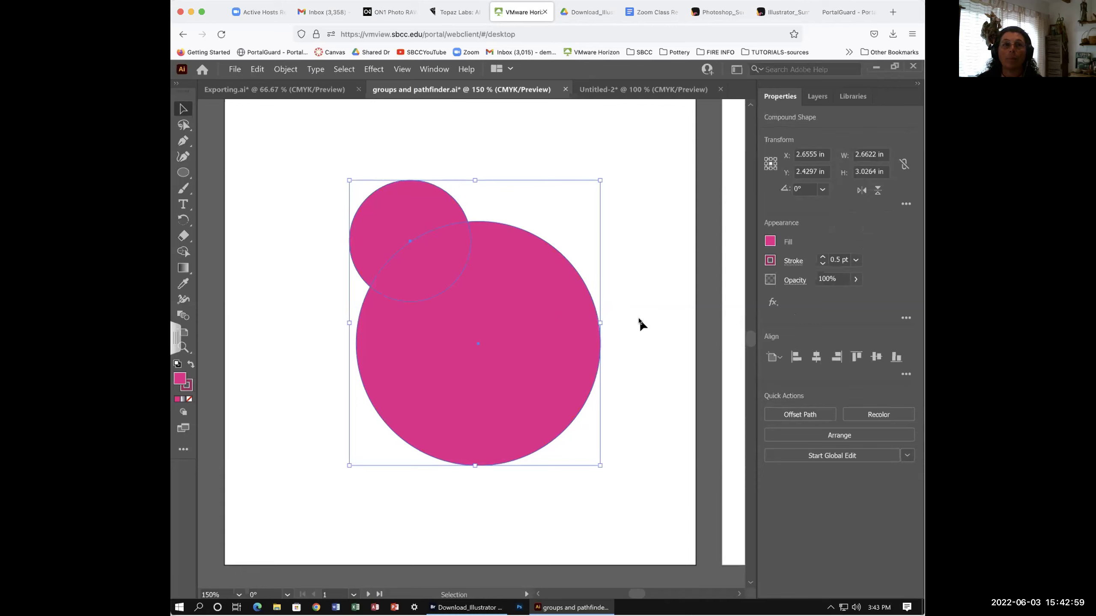
{"action": "left_click", "coordinate": [656, 324]}
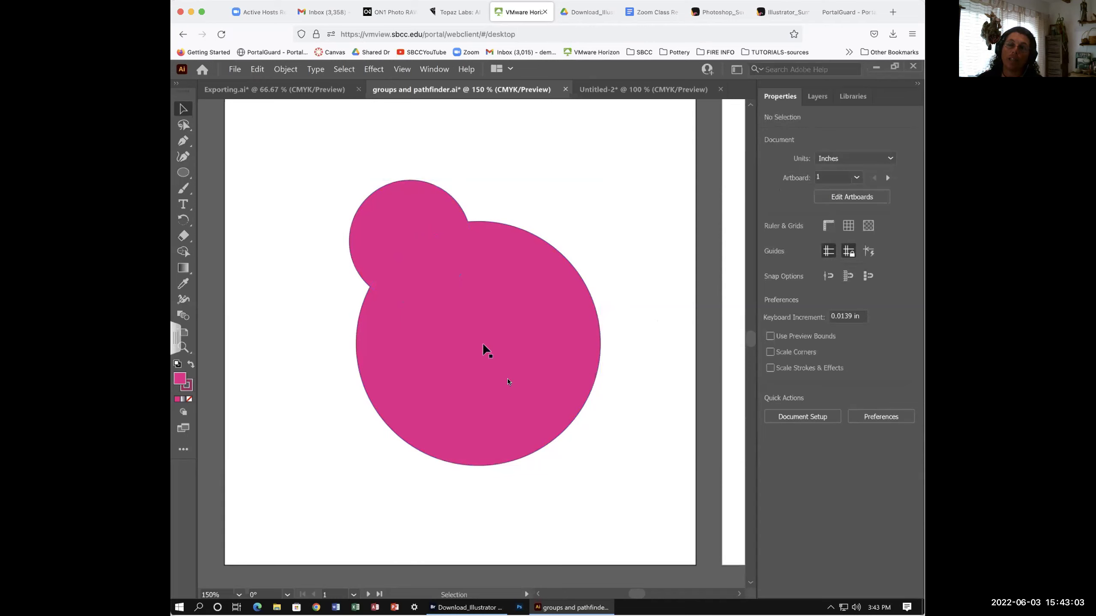
{"action": "left_click", "coordinate": [507, 346]}
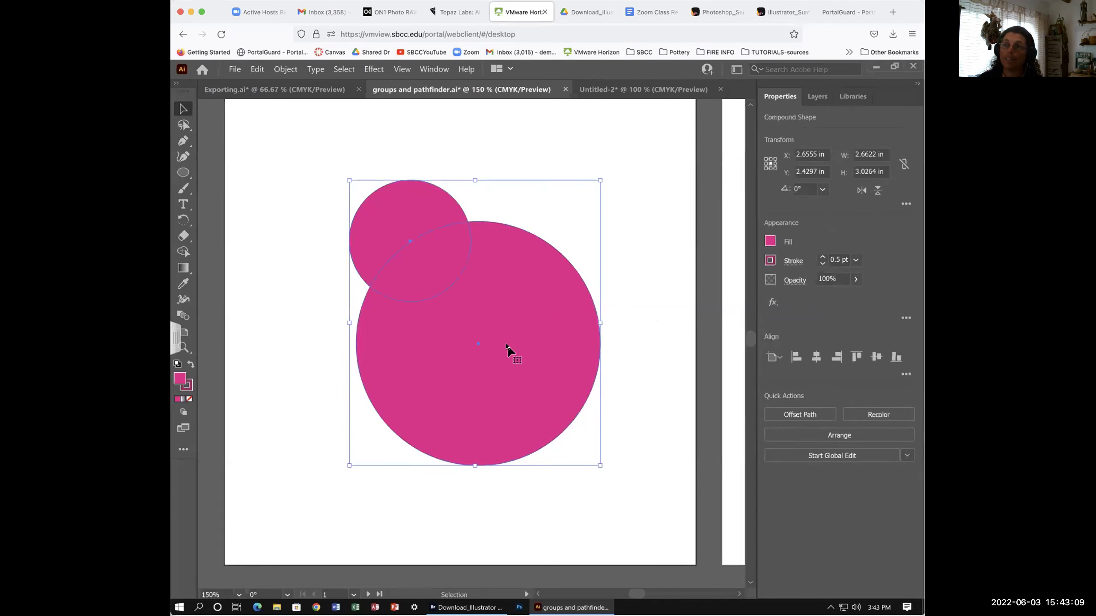
{"action": "left_click", "coordinate": [641, 236]}
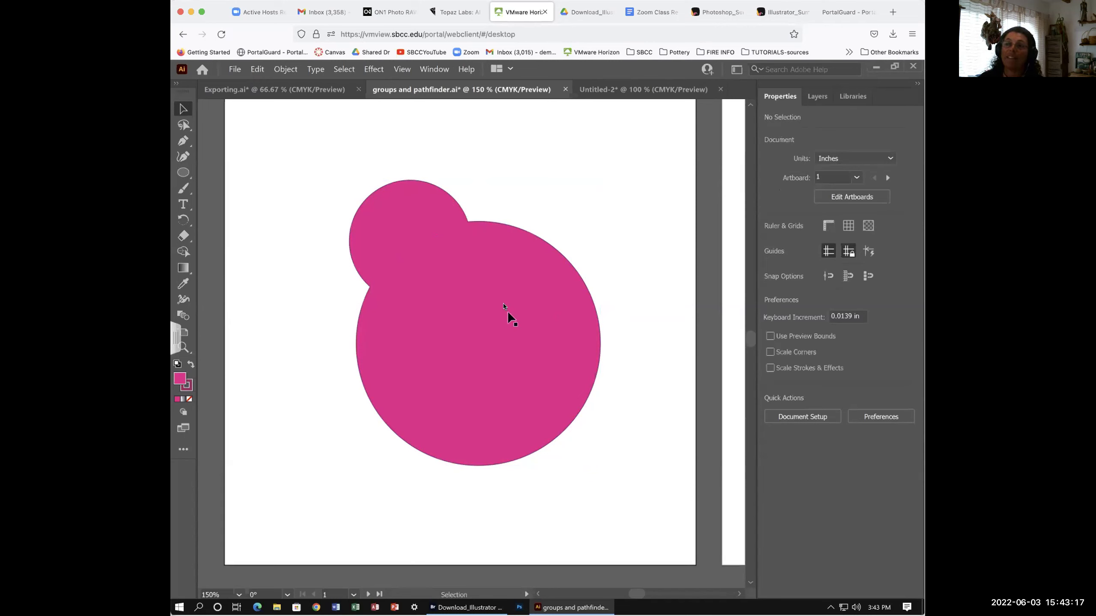
{"action": "left_click", "coordinate": [479, 250]}
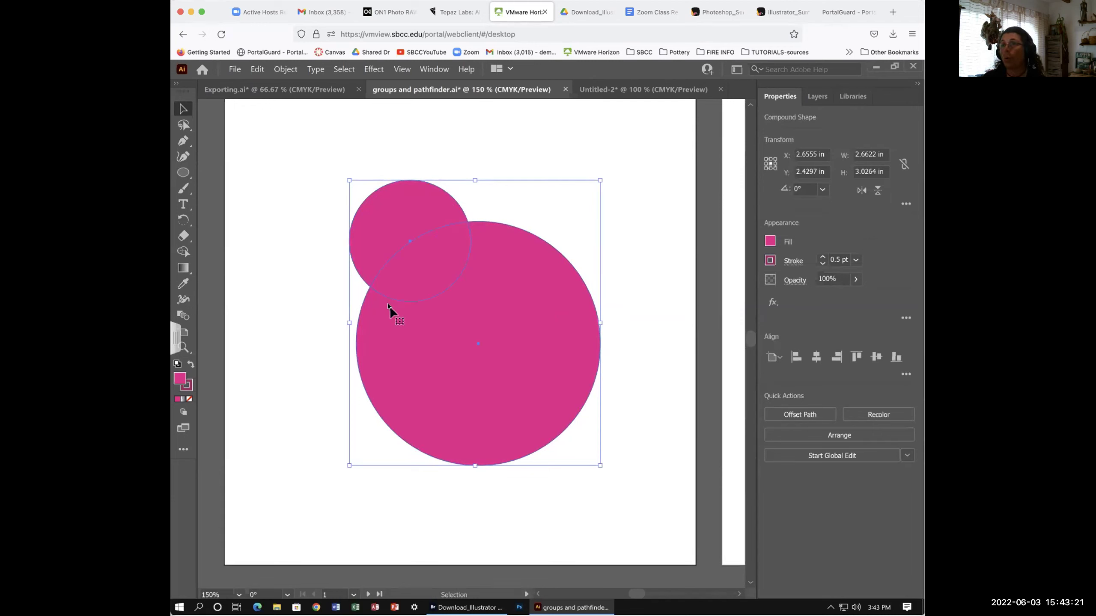
Using Direct Selection, move the small circle's bottom anchor point up inside the circle to form a hooked underside in the compound shape
{"action": "left_click", "coordinate": [183, 125]}
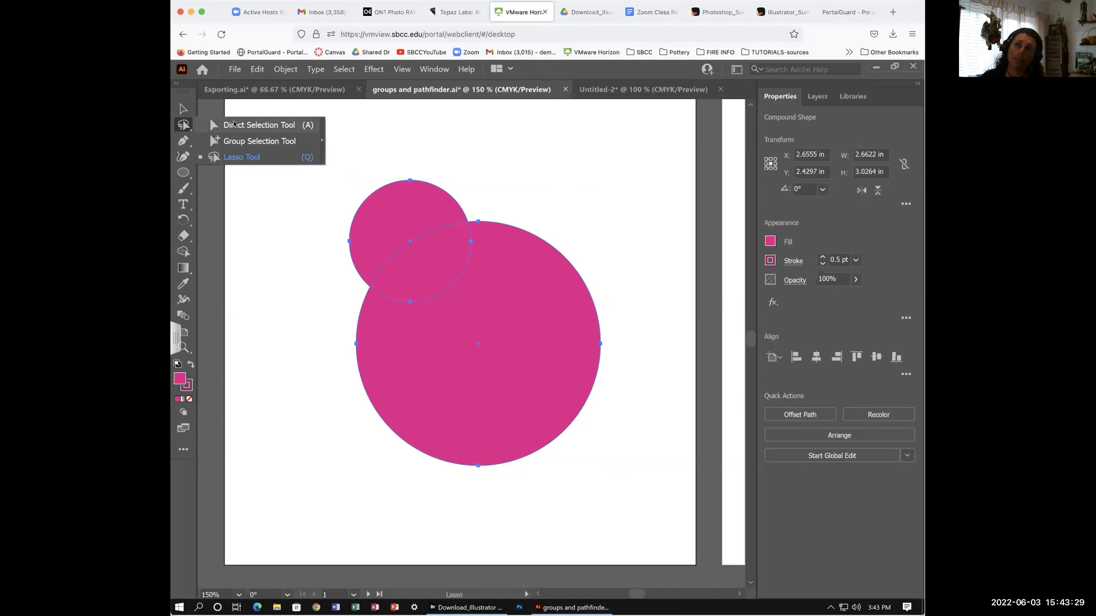
{"action": "left_click", "coordinate": [243, 124]}
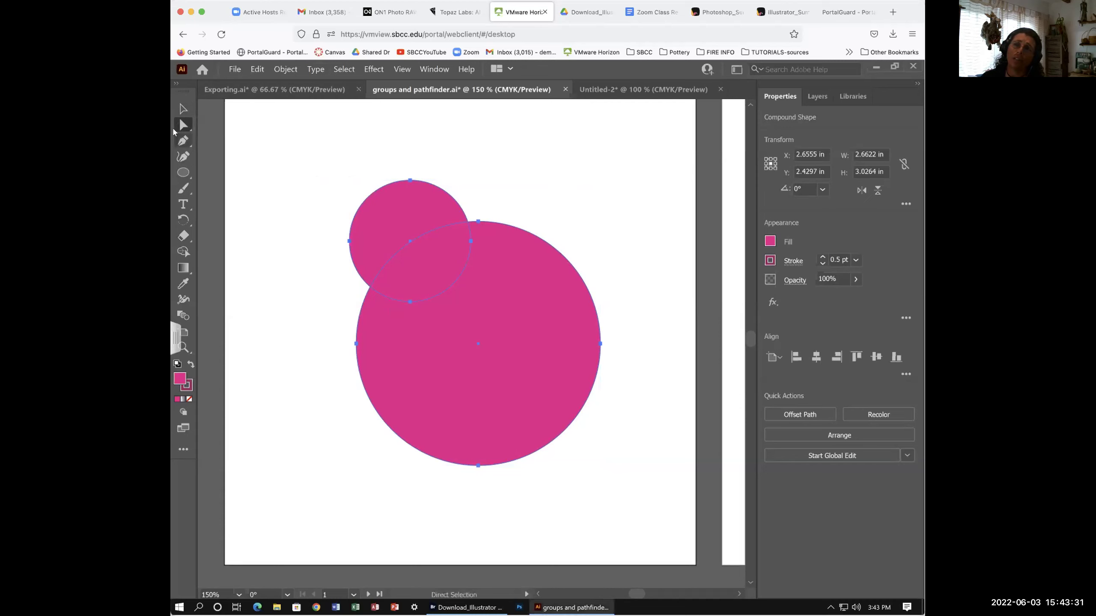
{"action": "left_click", "coordinate": [410, 303]}
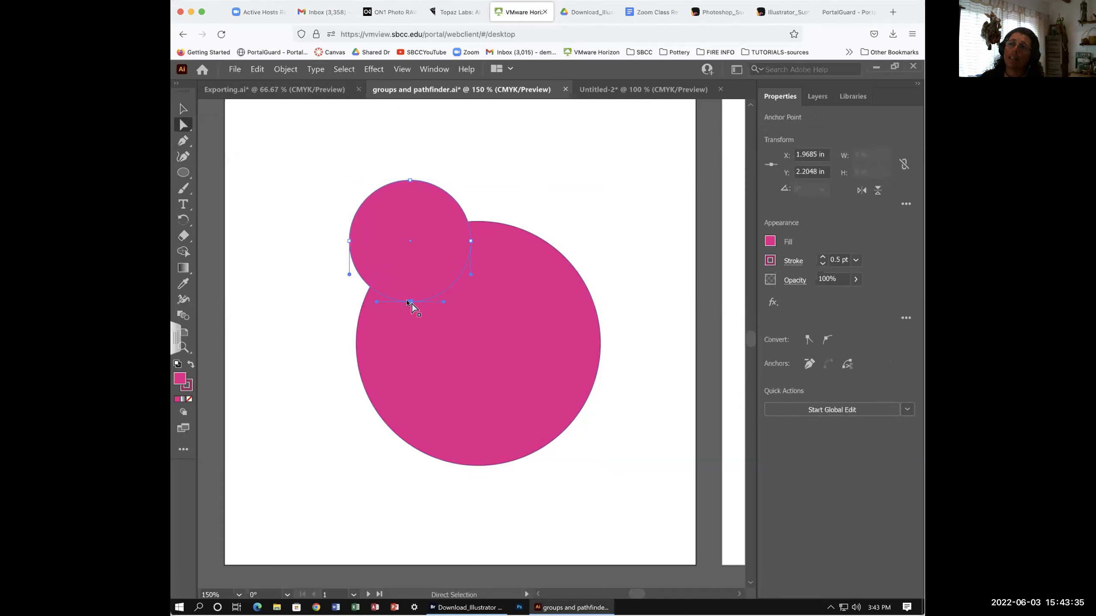
{"action": "left_click_drag", "start_coordinate": [409, 302], "coordinate": [407, 296]}
{"action": "left_click_drag", "start_coordinate": [417, 243], "coordinate": [488, 301]}
{"action": "left_click_drag", "start_coordinate": [485, 303], "coordinate": [431, 278]}
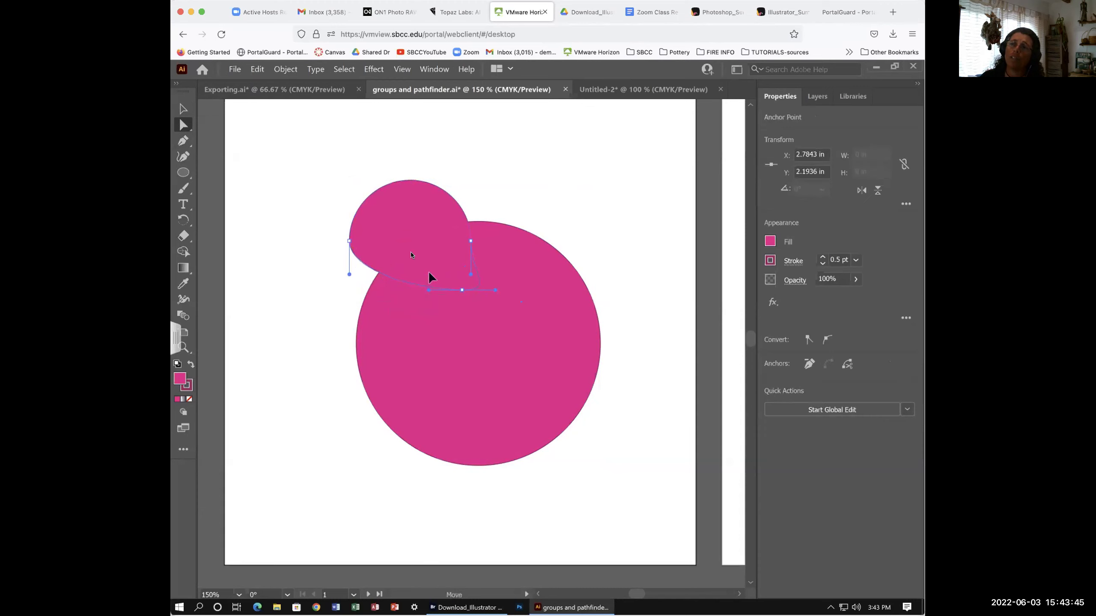
{"action": "left_click_drag", "start_coordinate": [392, 239], "coordinate": [393, 236]}
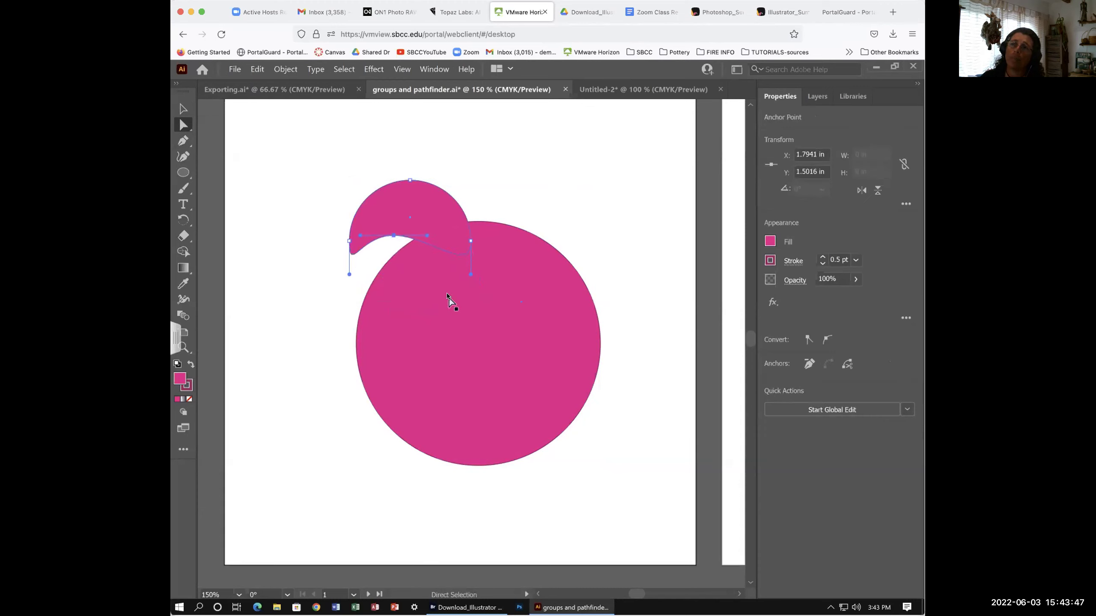
{"action": "left_click", "coordinate": [659, 286]}
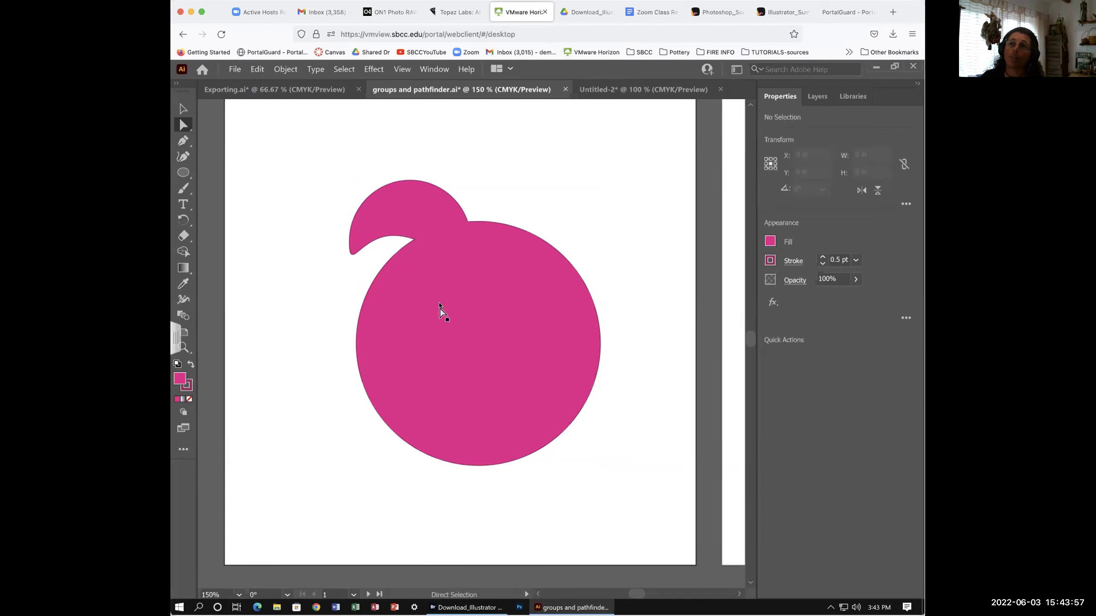
Stretch the small circle's right anchor point out to the large circle's upper-right edge within the compound shape
{"action": "left_click", "coordinate": [431, 236]}
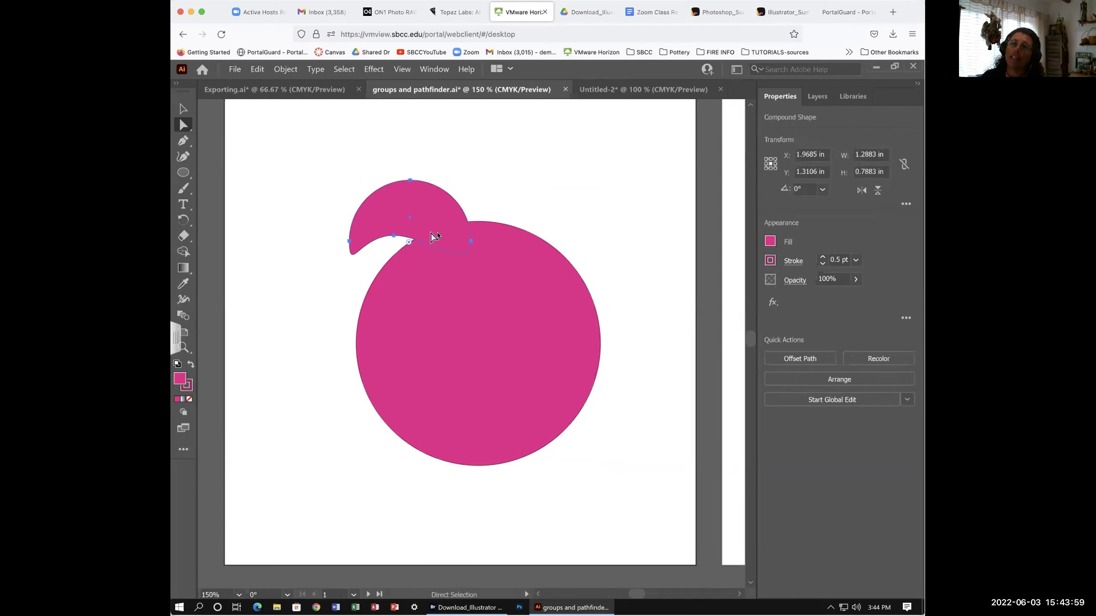
{"action": "left_click", "coordinate": [470, 241]}
{"action": "left_click_drag", "start_coordinate": [471, 241], "coordinate": [573, 271]}
{"action": "left_click", "coordinate": [621, 372]}
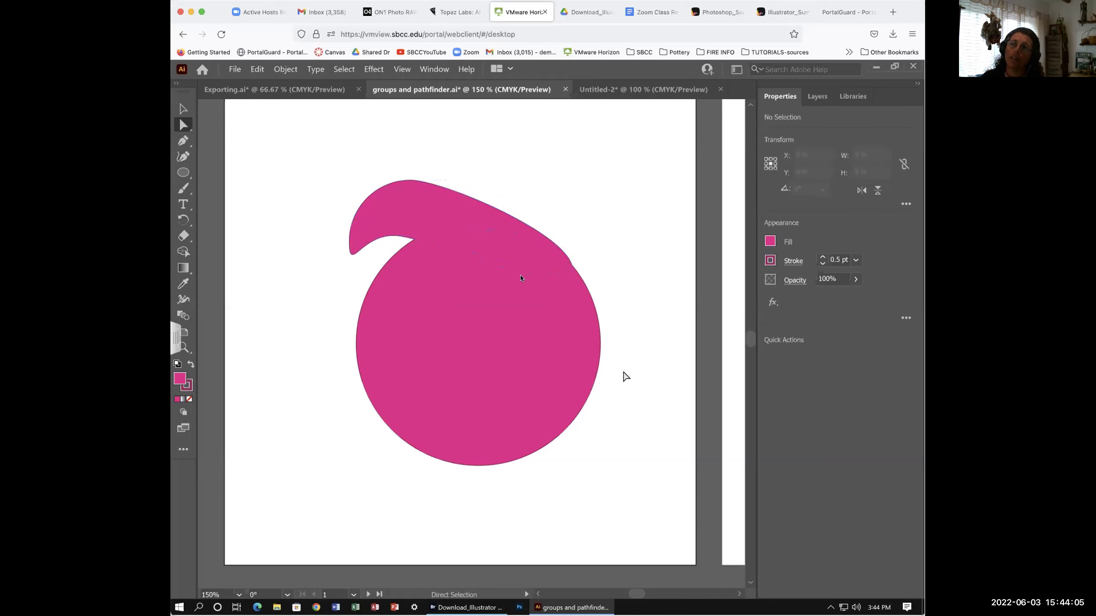
Using Direct Selection, shift the hooked component of the compound shape slightly up and right over the large circle
{"action": "left_click", "coordinate": [572, 267]}
{"action": "left_click_drag", "start_coordinate": [575, 270], "coordinate": [576, 258]}
{"action": "left_click", "coordinate": [655, 319]}
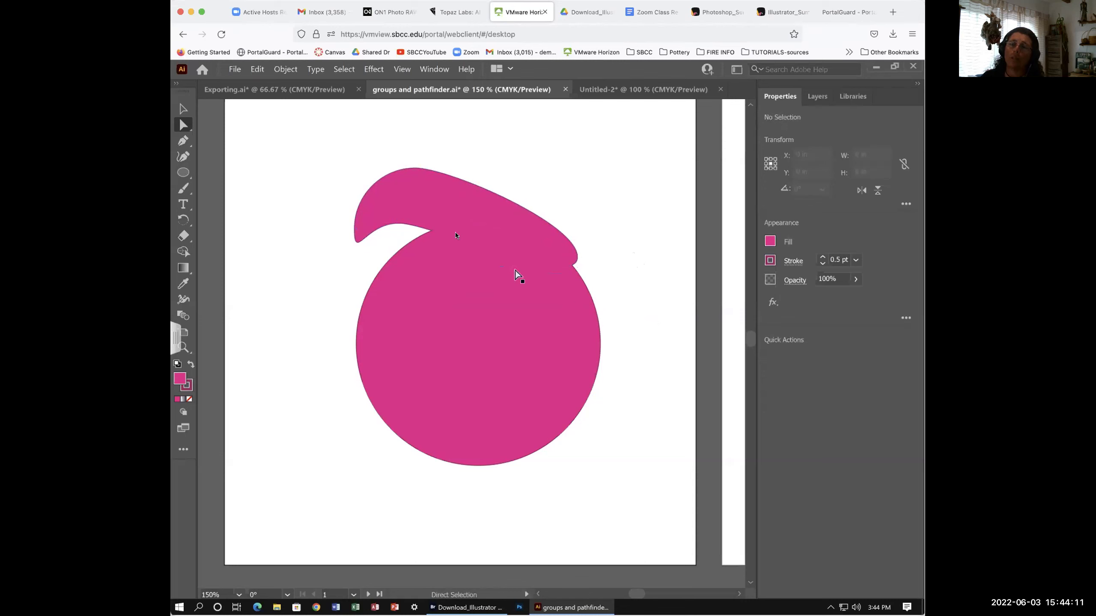
Move the whole compound shape left on the artboard with the Selection tool and leave it selected
{"action": "left_click", "coordinate": [182, 109]}
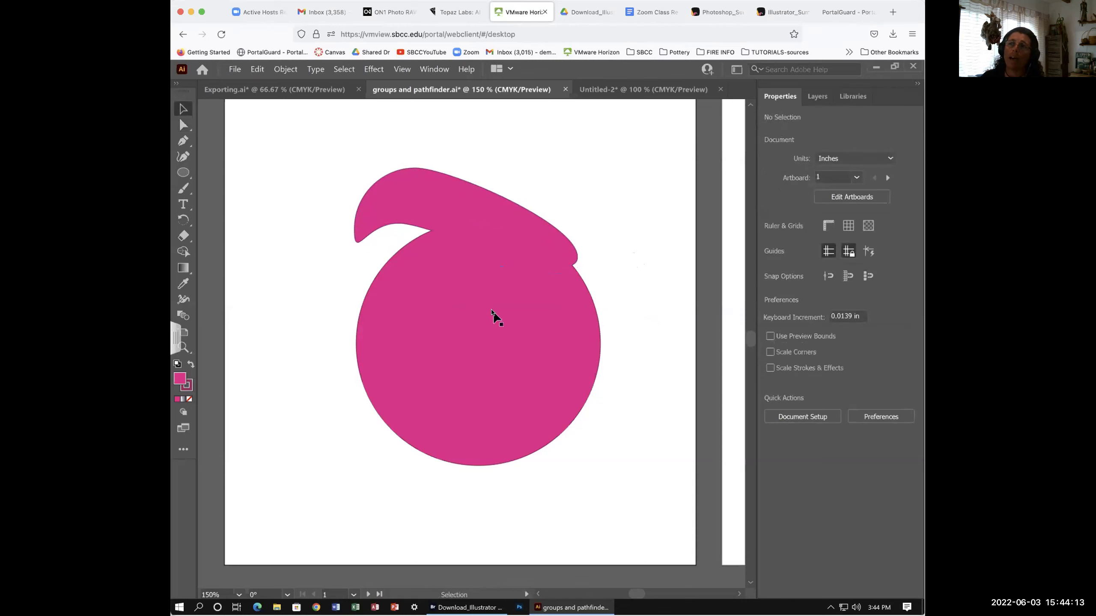
{"action": "left_click_drag", "start_coordinate": [494, 317], "coordinate": [458, 312]}
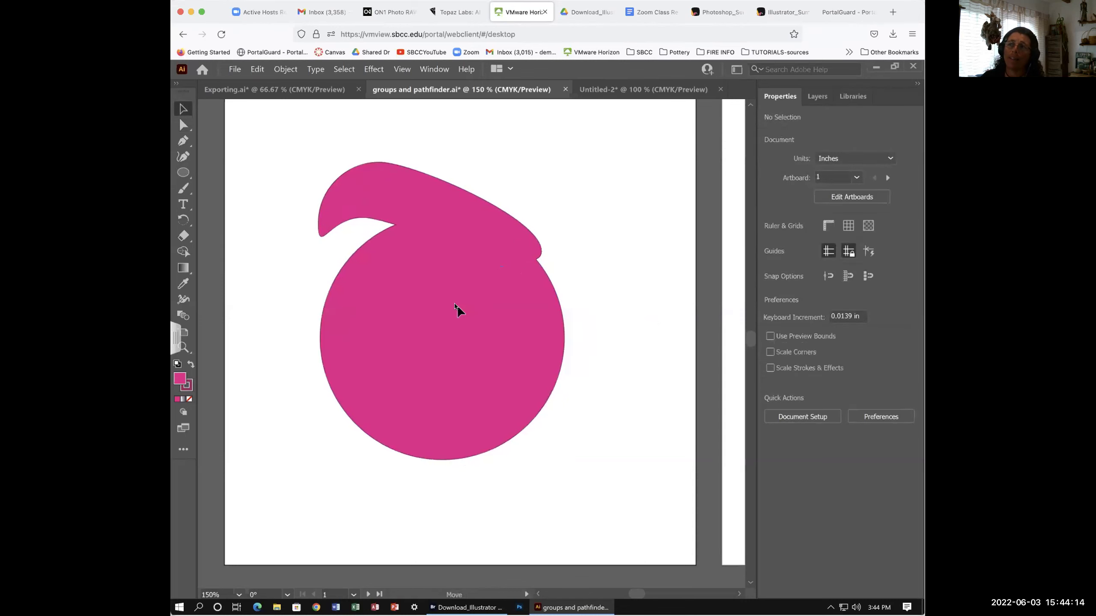
{"action": "left_click", "coordinate": [629, 308]}
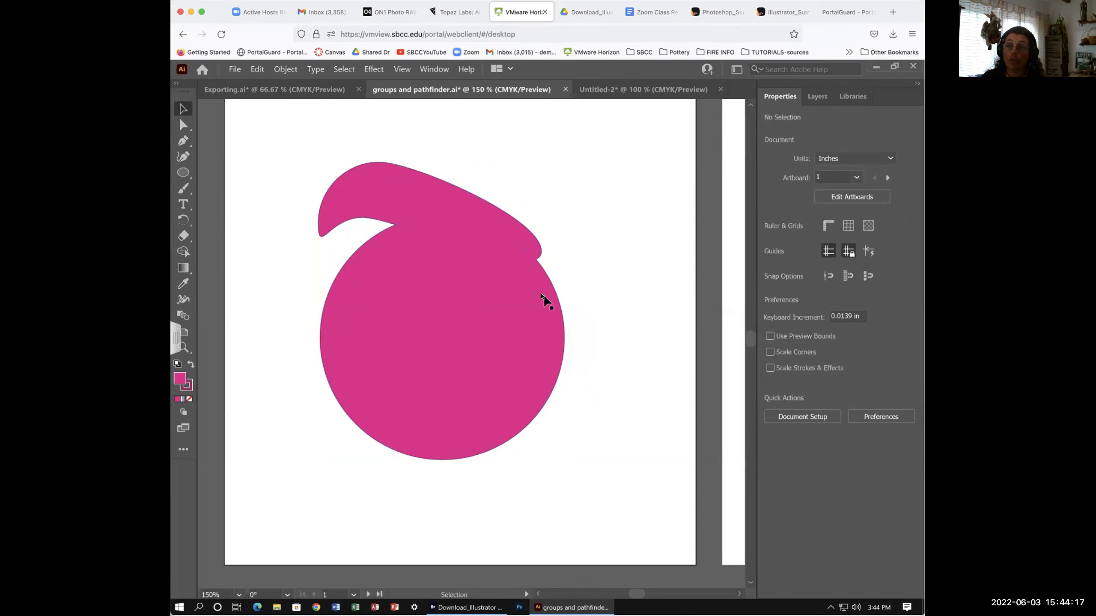
{"action": "left_click", "coordinate": [479, 268]}
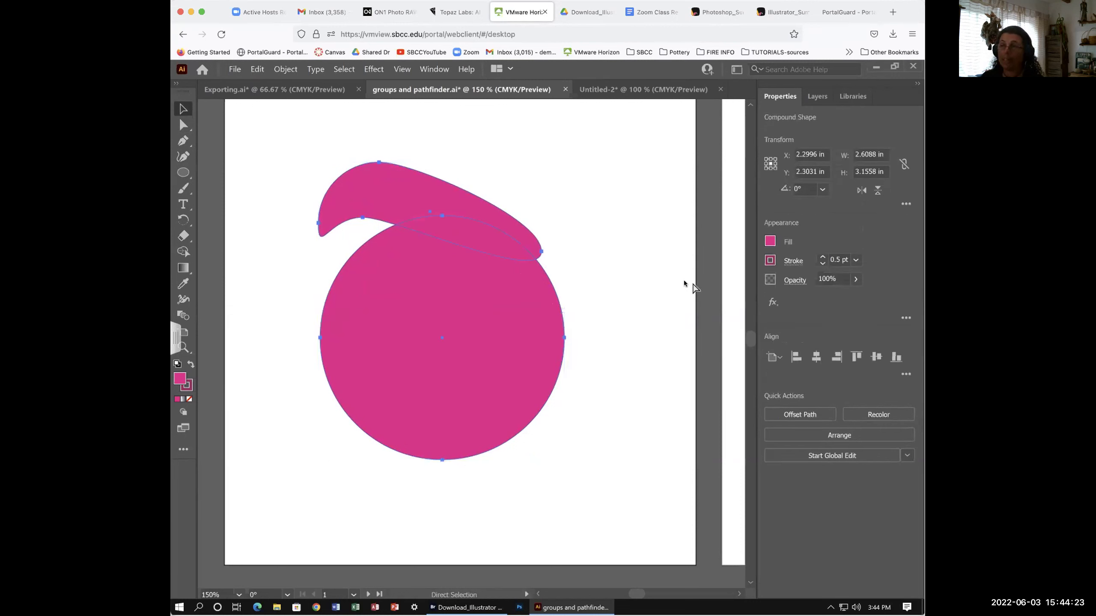
Undo the anchor point edits and the Unite back to the separate pink and orange circles
{"action": "key", "text": "ctrl+z"}
{"action": "key", "text": "ctrl+z"}
{"action": "key", "text": "ctrl+z"}
{"action": "key", "text": "ctrl+shift+z"}
{"action": "key", "text": "ctrl+z"}
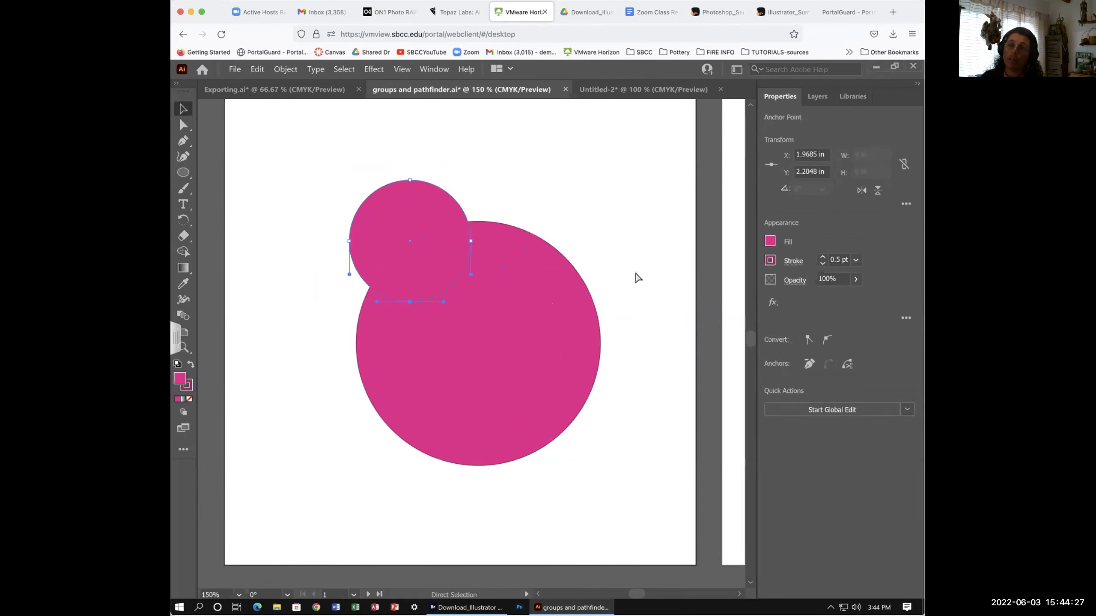
{"action": "key", "text": "ctrl+z"}
{"action": "key", "text": "ctrl+z"}
Reposition the circles so the pink one overlaps the orange one's upper-left edge, and unite both as an editable compound shape
{"action": "left_click", "coordinate": [643, 274]}
{"action": "left_click_drag", "start_coordinate": [496, 313], "coordinate": [406, 212]}
{"action": "left_click_drag", "start_coordinate": [280, 184], "coordinate": [557, 443]}
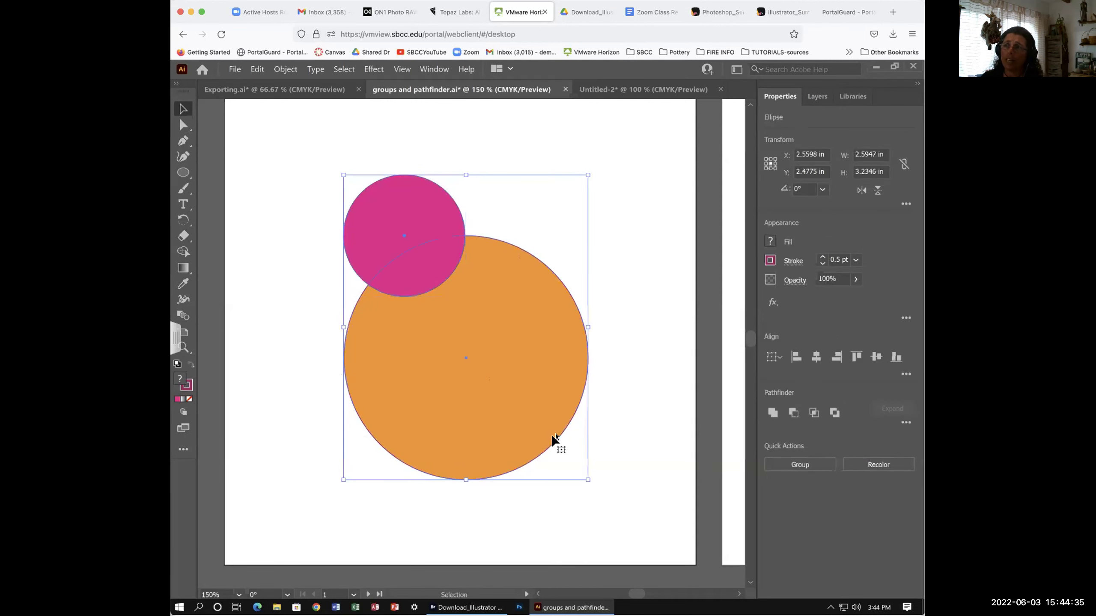
{"action": "left_click", "coordinate": [772, 411], "text": "alt"}
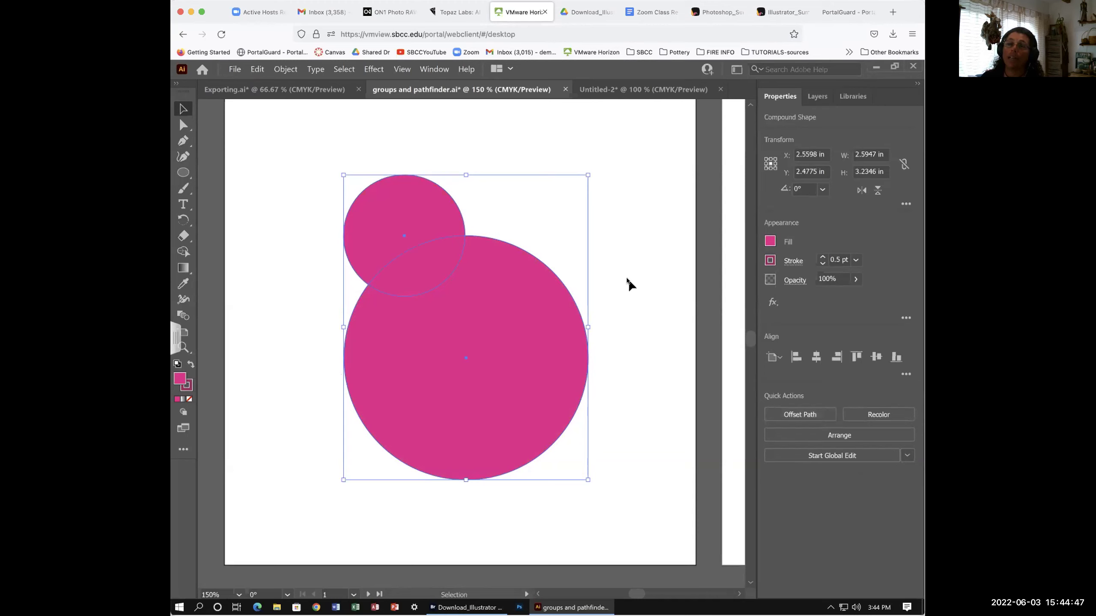
{"action": "left_click", "coordinate": [638, 257]}
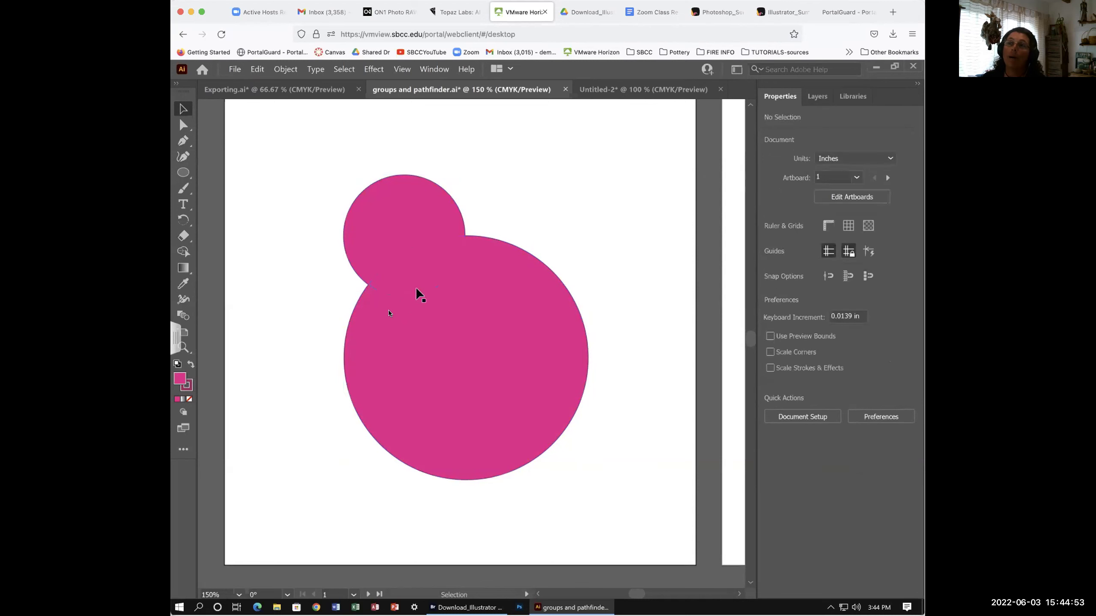
Select and deselect the compound shape to examine its component outlines, and check the available object commands
{"action": "left_click", "coordinate": [485, 278]}
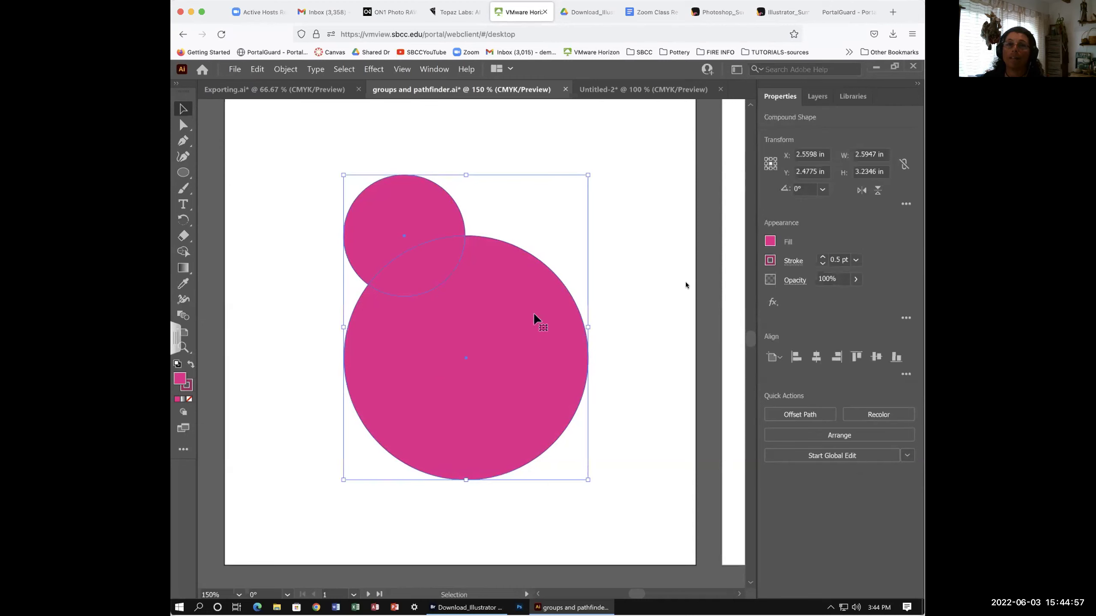
{"action": "left_click", "coordinate": [632, 293]}
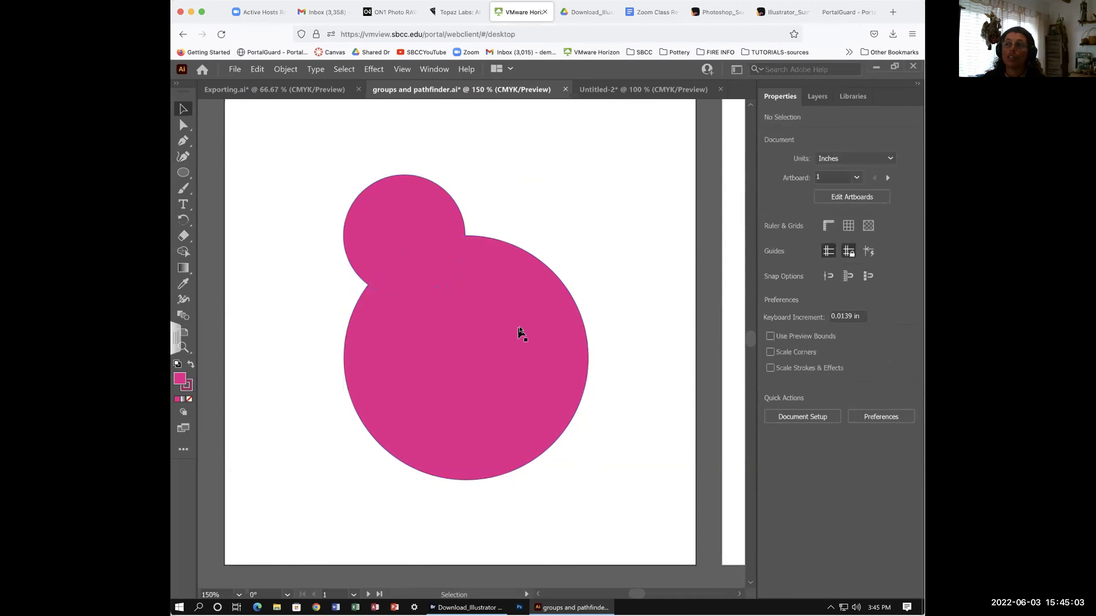
{"action": "left_click", "coordinate": [520, 335]}
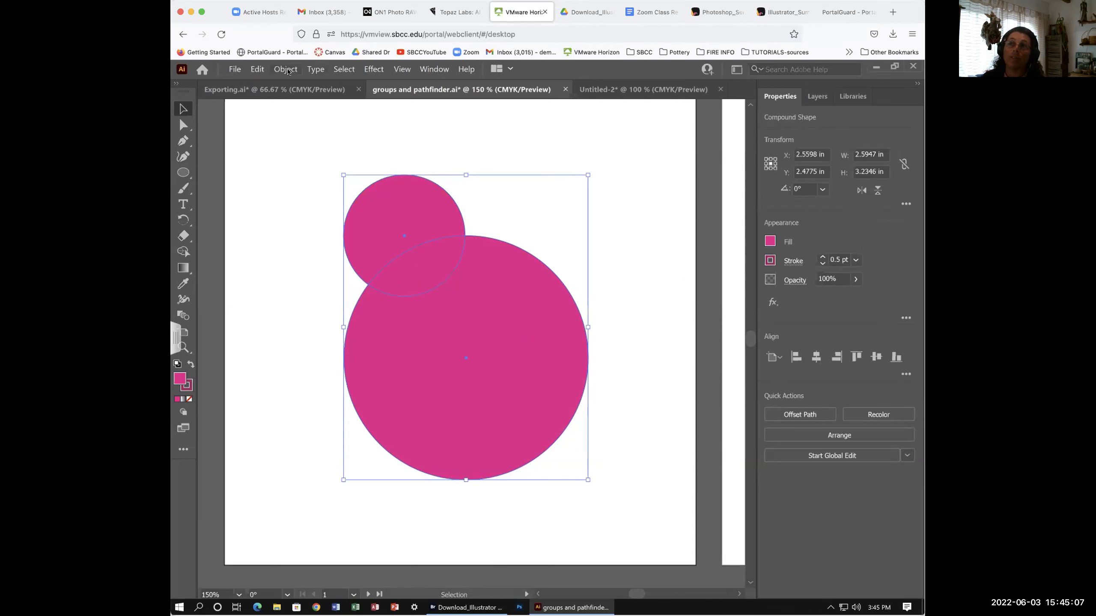
{"action": "left_click", "coordinate": [286, 70]}
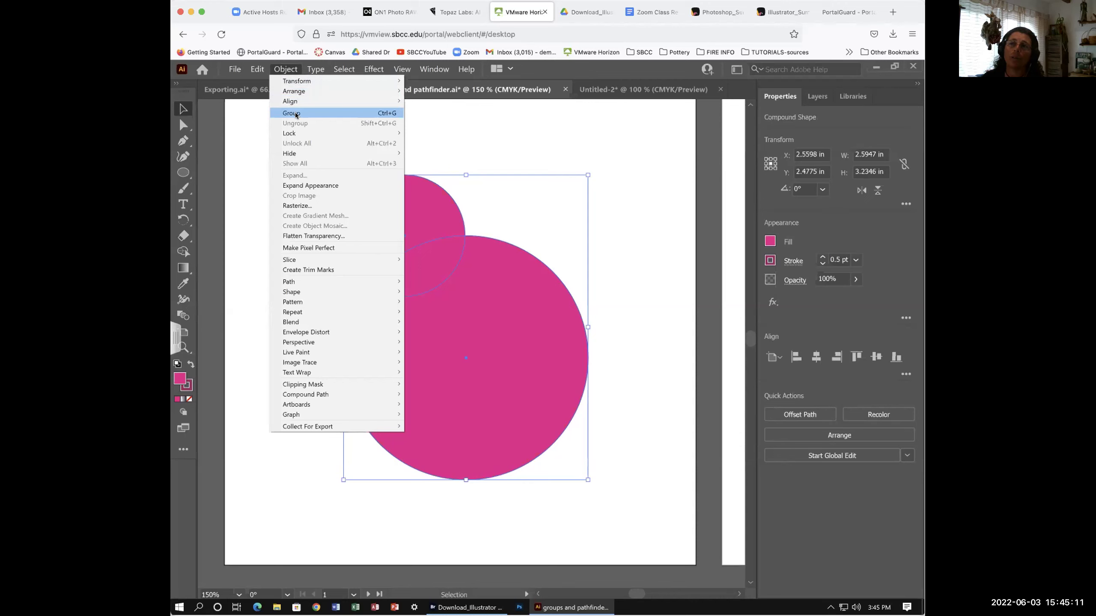
{"action": "left_click", "coordinate": [635, 168]}
{"action": "left_click", "coordinate": [638, 173]}
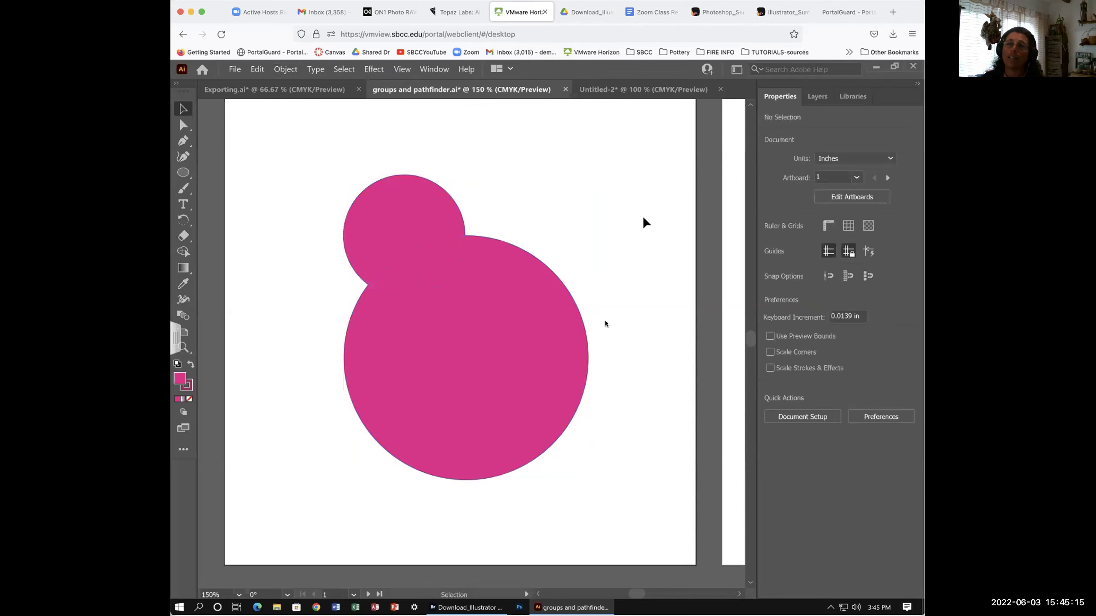
Move the united compound shape as one object to about X 2.256 in, Y 2.629 in on the artboard
{"action": "left_click_drag", "start_coordinate": [582, 337], "coordinate": [480, 362]}
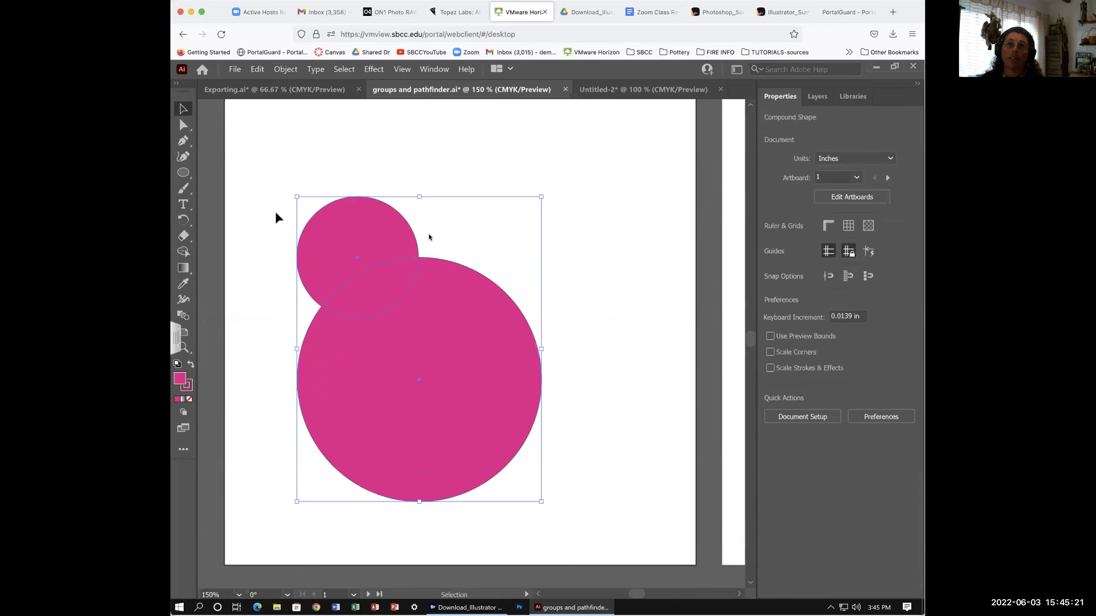
{"action": "left_click", "coordinate": [635, 252]}
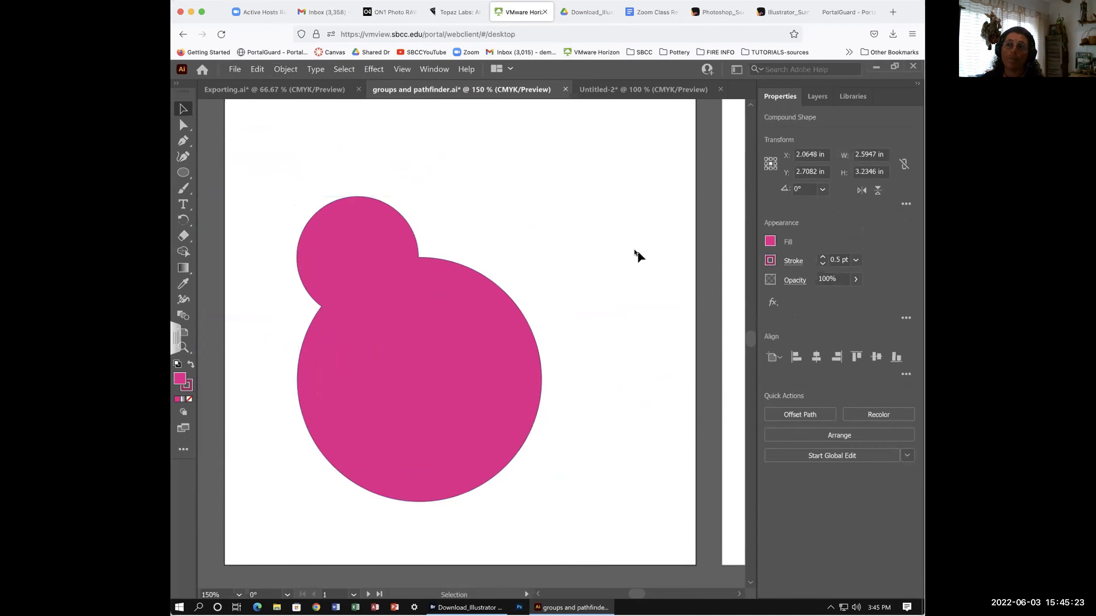
{"action": "left_click", "coordinate": [389, 246]}
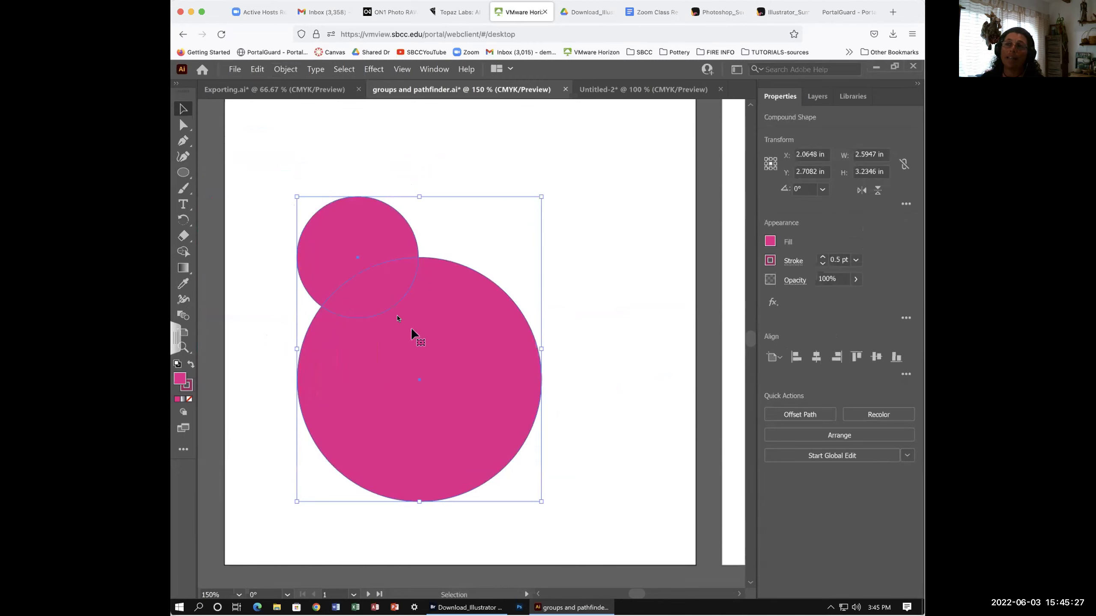
{"action": "left_click_drag", "start_coordinate": [392, 324], "coordinate": [411, 318]}
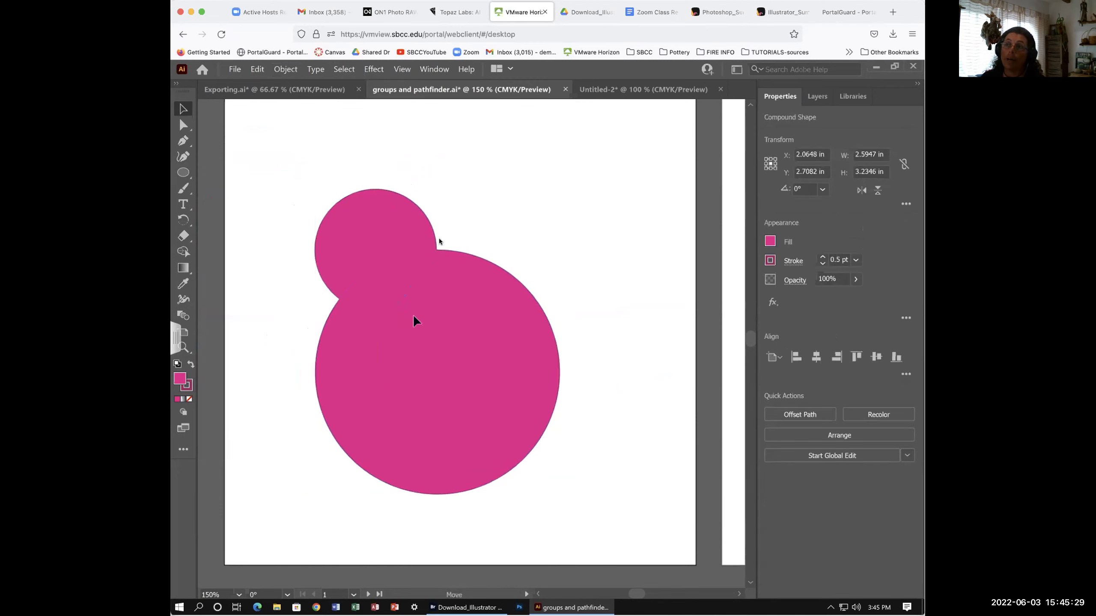
{"action": "mouse_move", "coordinate": [438, 191]}
{"action": "left_mouse_down"}
{"action": "mouse_move", "coordinate": [437, 293]}
{"action": "mouse_move", "coordinate": [438, 189]}
{"action": "left_mouse_up"}
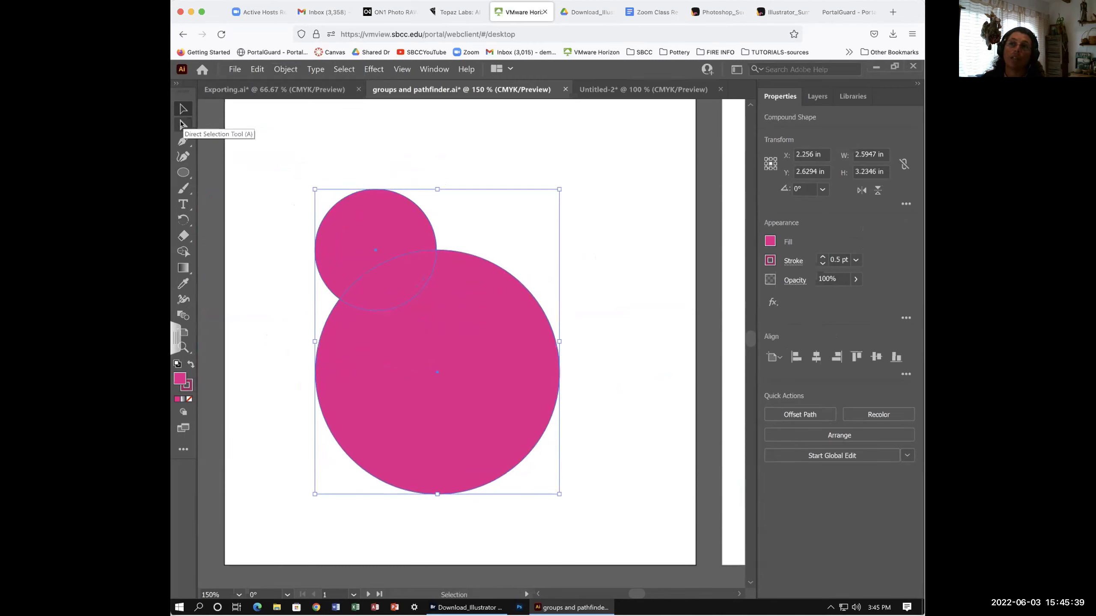
Using Direct Selection, pull the small circle's bottom anchor point down inside the large circle to about Y 2.88 in
{"action": "left_click", "coordinate": [181, 124]}
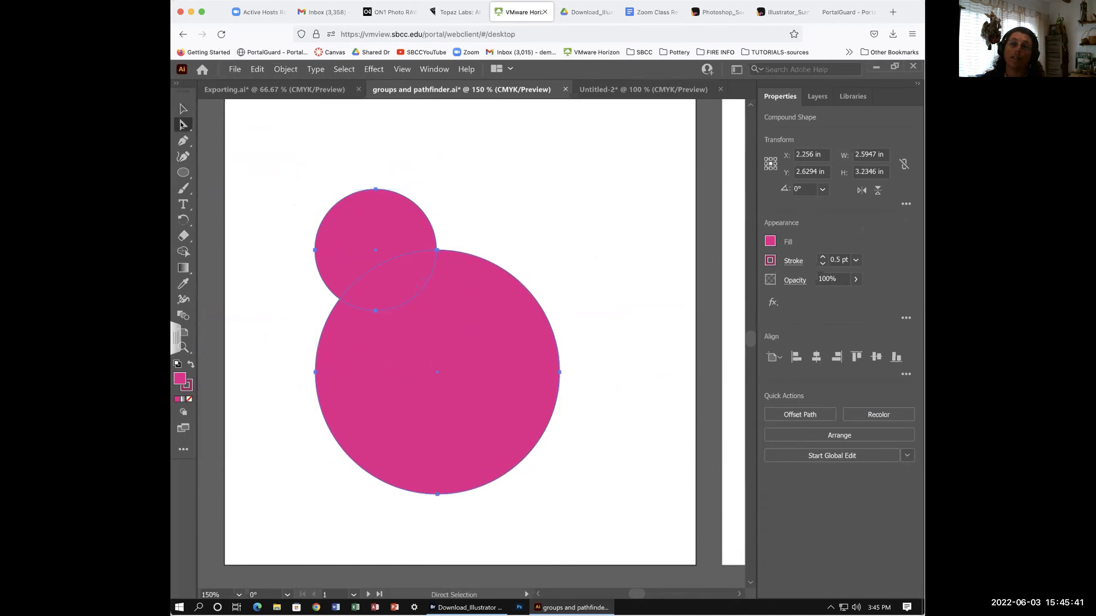
{"action": "mouse_move", "coordinate": [181, 124]}
{"action": "left_mouse_down"}
{"action": "mouse_move", "coordinate": [210, 118]}
{"action": "mouse_move", "coordinate": [236, 156]}
{"action": "left_mouse_up"}
{"action": "mouse_move", "coordinate": [183, 125]}
{"action": "left_mouse_down"}
{"action": "mouse_move", "coordinate": [239, 124]}
{"action": "mouse_move", "coordinate": [229, 123]}
{"action": "left_mouse_up"}
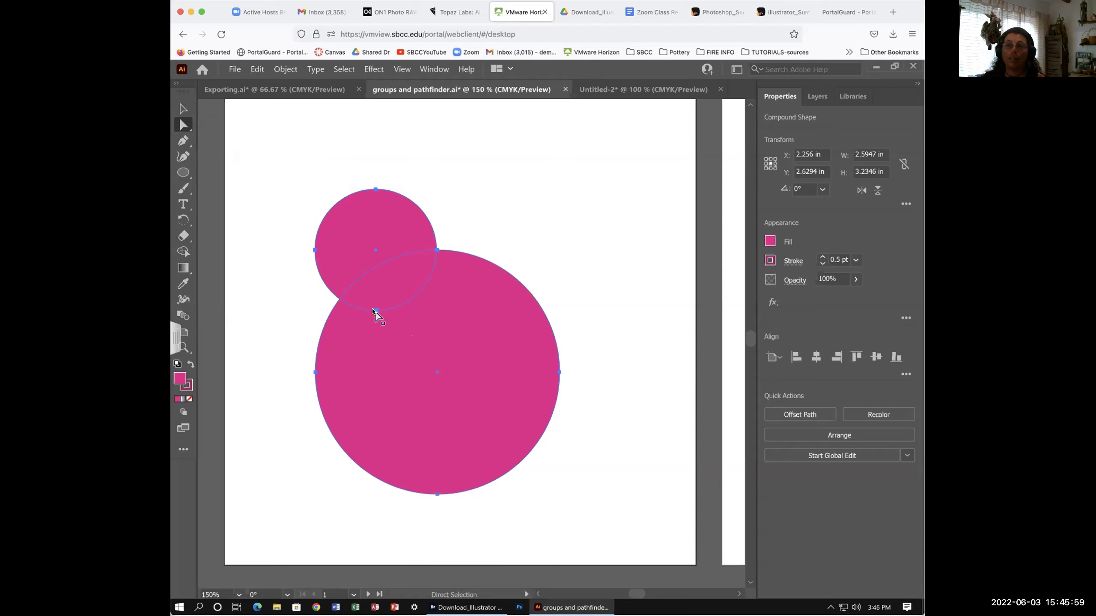
{"action": "left_click", "coordinate": [375, 311]}
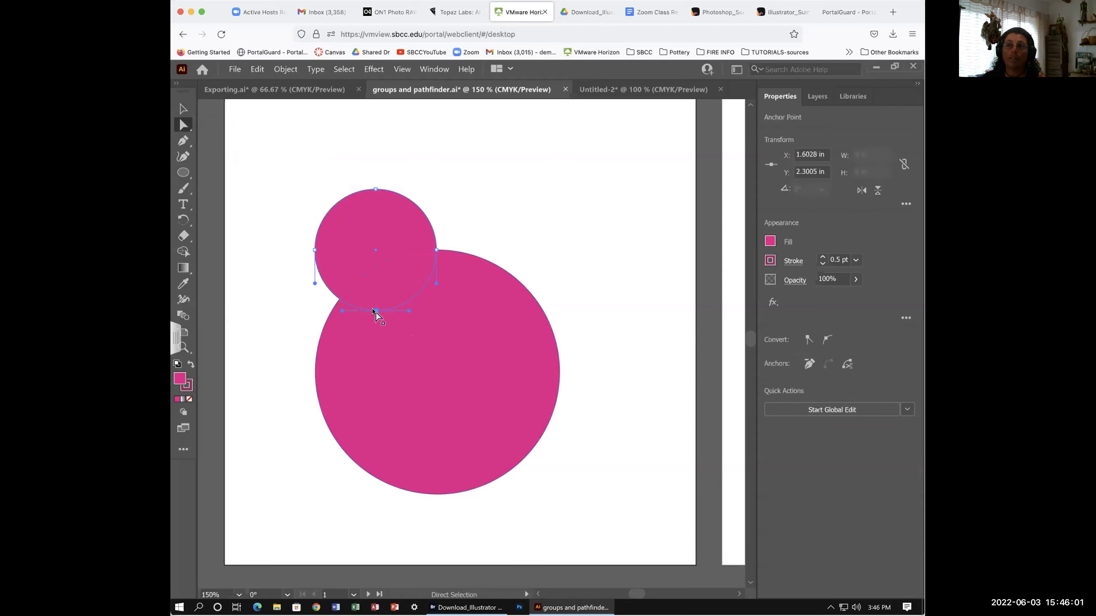
{"action": "left_click_drag", "start_coordinate": [377, 318], "coordinate": [375, 363]}
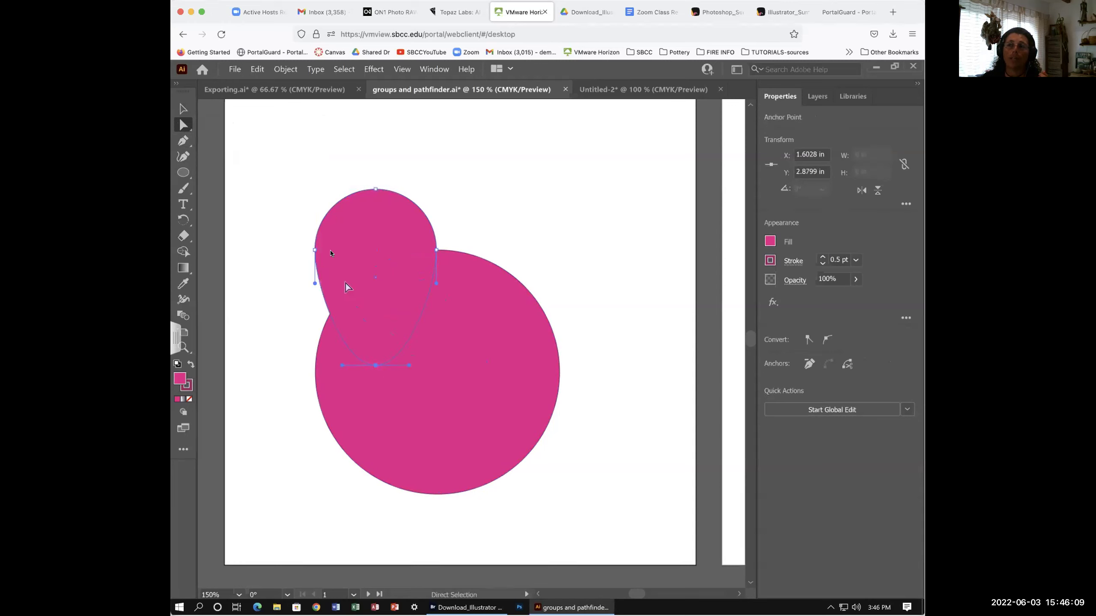
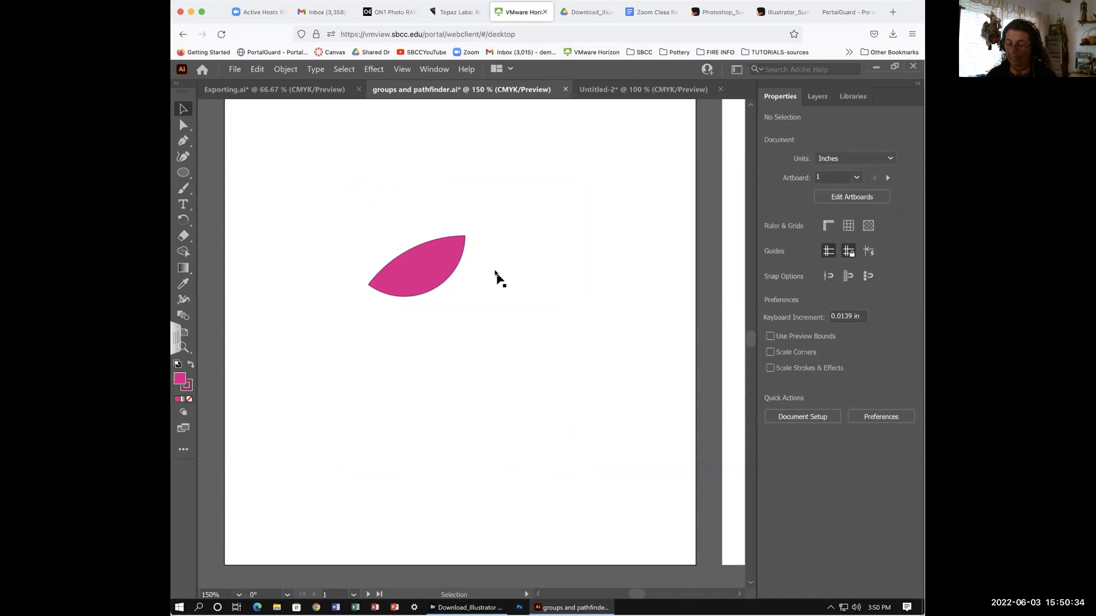
Repeat the plain Intersect on the pink and orange circles and undo back to the two separate circles
{"action": "key", "text": "ctrl+z"}
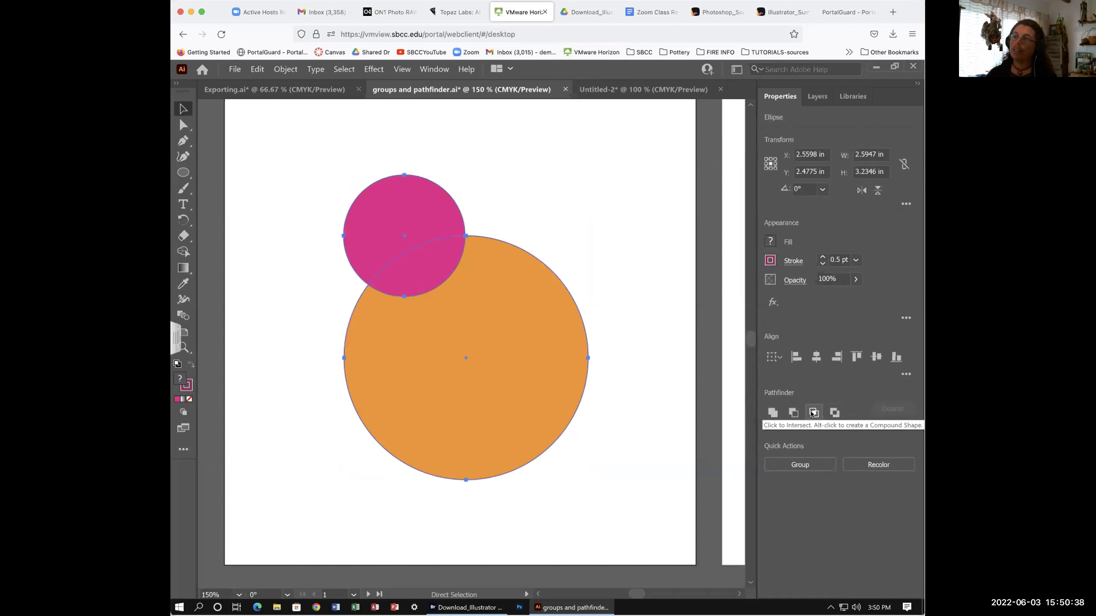
{"action": "left_click", "coordinate": [813, 413]}
{"action": "key", "text": "v"}
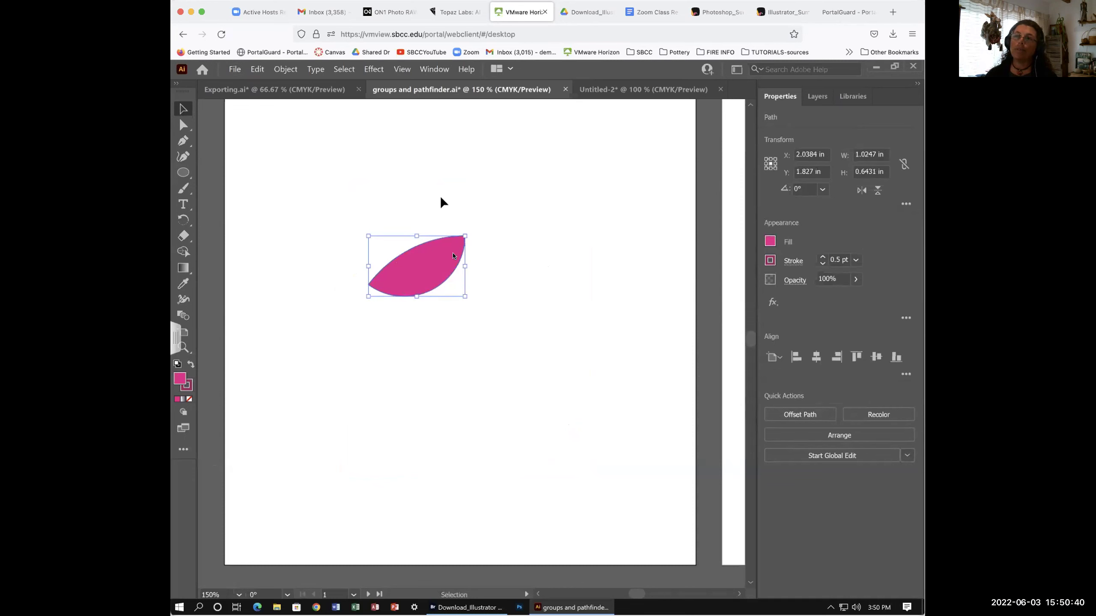
{"action": "key", "text": "a"}
{"action": "key", "text": "ctrl+z"}
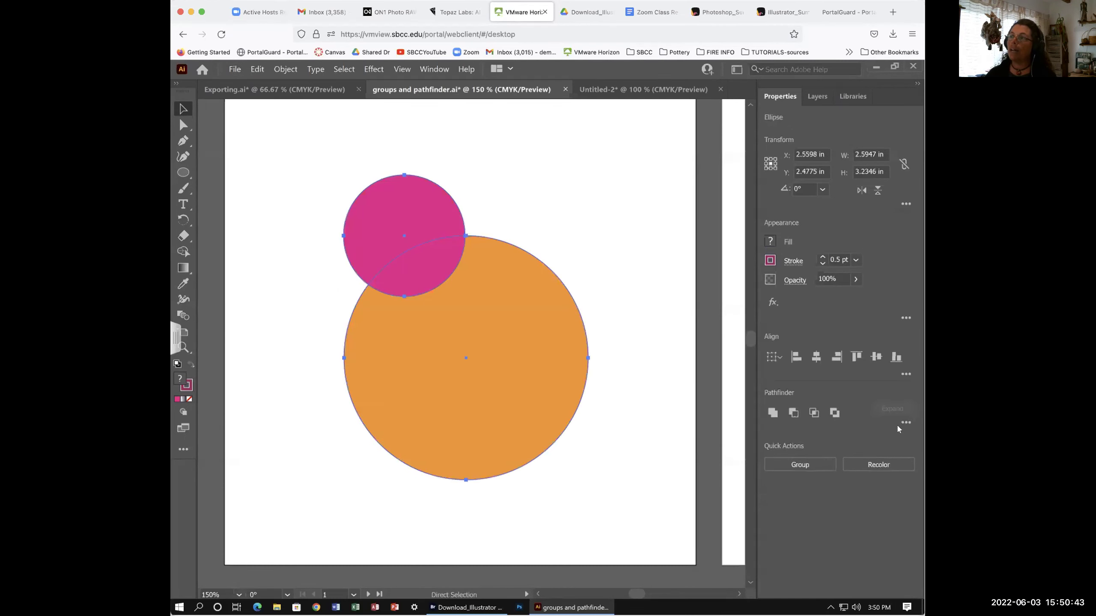
Intersect the pink and orange circles as an editable compound shape and deselect it
{"action": "left_click", "coordinate": [813, 412], "text": "alt"}
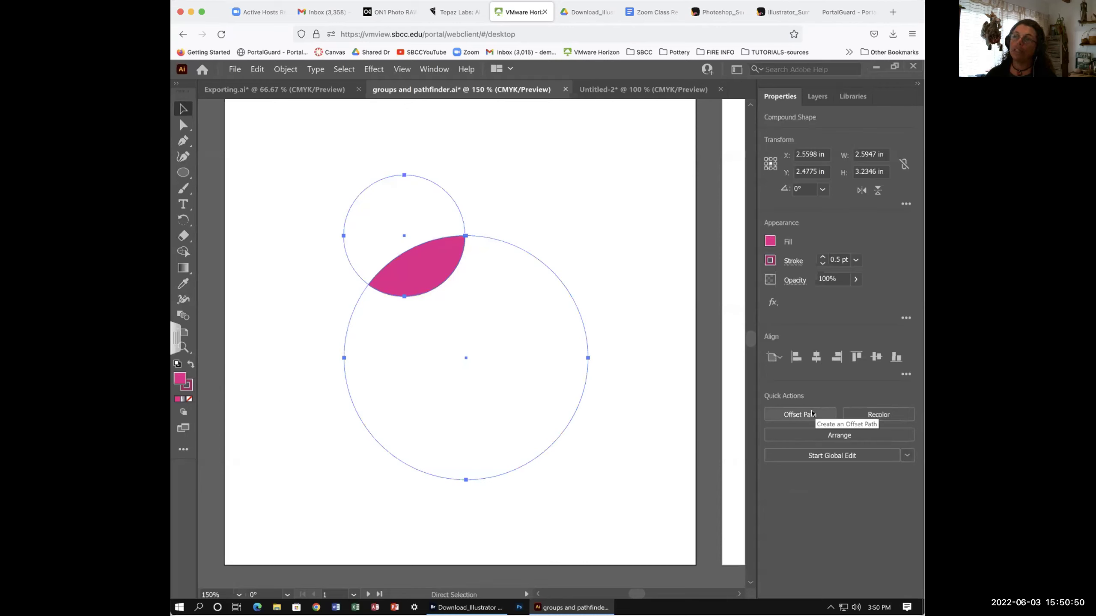
{"action": "key", "text": "v"}
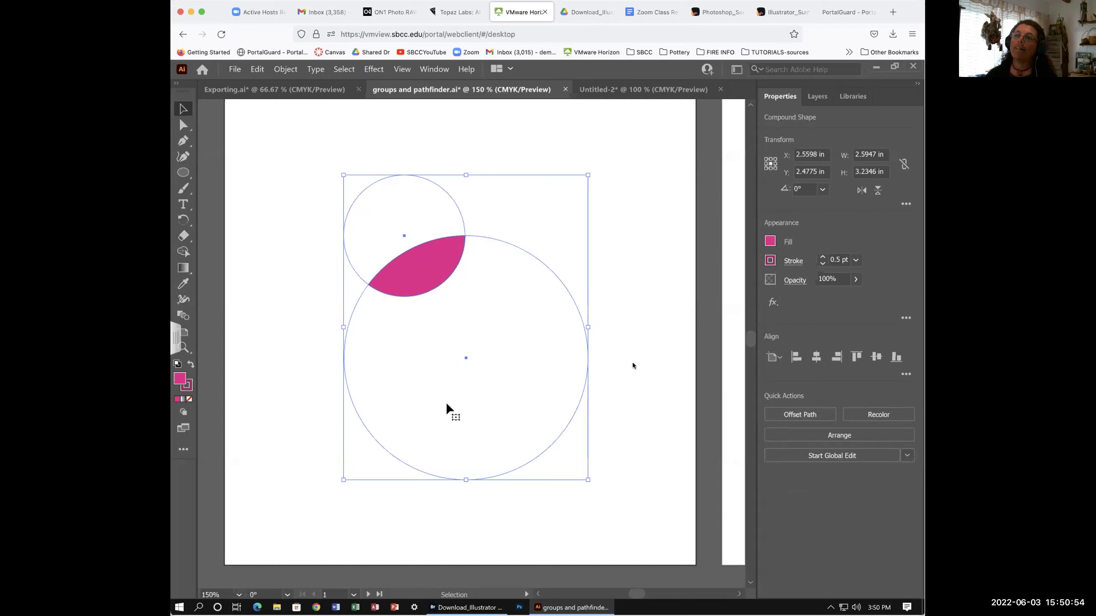
{"action": "left_click", "coordinate": [643, 326]}
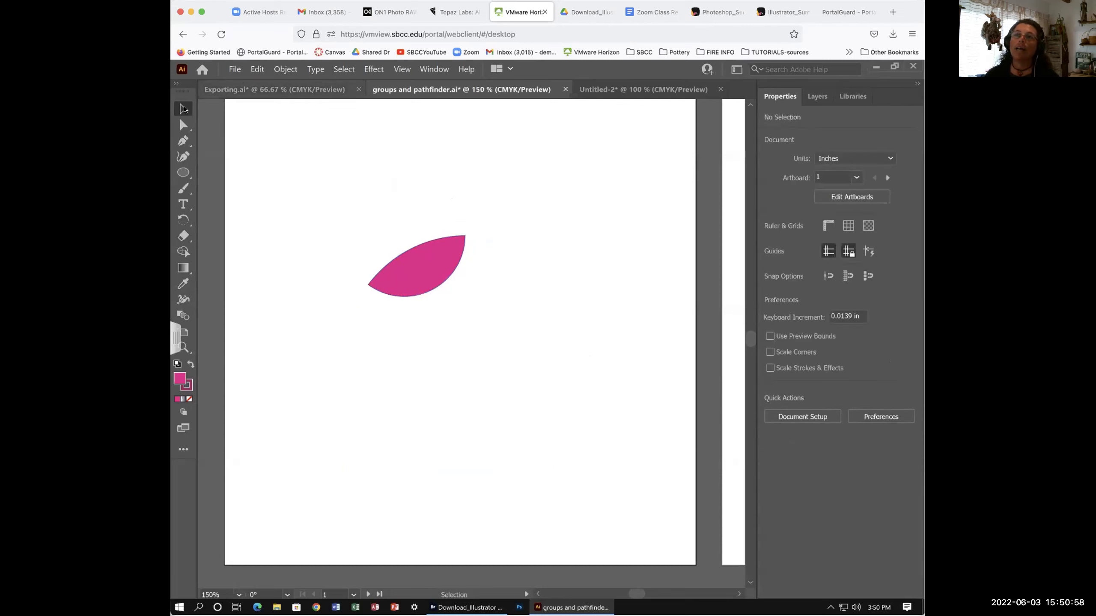
Move the intersected compound shape to about X 2.51 in, Y 2.61 in and leave it selected with both circle outlines showing
{"action": "mouse_move", "coordinate": [418, 274]}
{"action": "left_mouse_down"}
{"action": "mouse_move", "coordinate": [499, 238]}
{"action": "mouse_move", "coordinate": [417, 296]}
{"action": "mouse_move", "coordinate": [391, 220]}
{"action": "mouse_move", "coordinate": [350, 232]}
{"action": "mouse_move", "coordinate": [462, 298]}
{"action": "mouse_move", "coordinate": [457, 284]}
{"action": "mouse_move", "coordinate": [426, 284]}
{"action": "left_mouse_up"}
{"action": "left_click", "coordinate": [511, 279]}
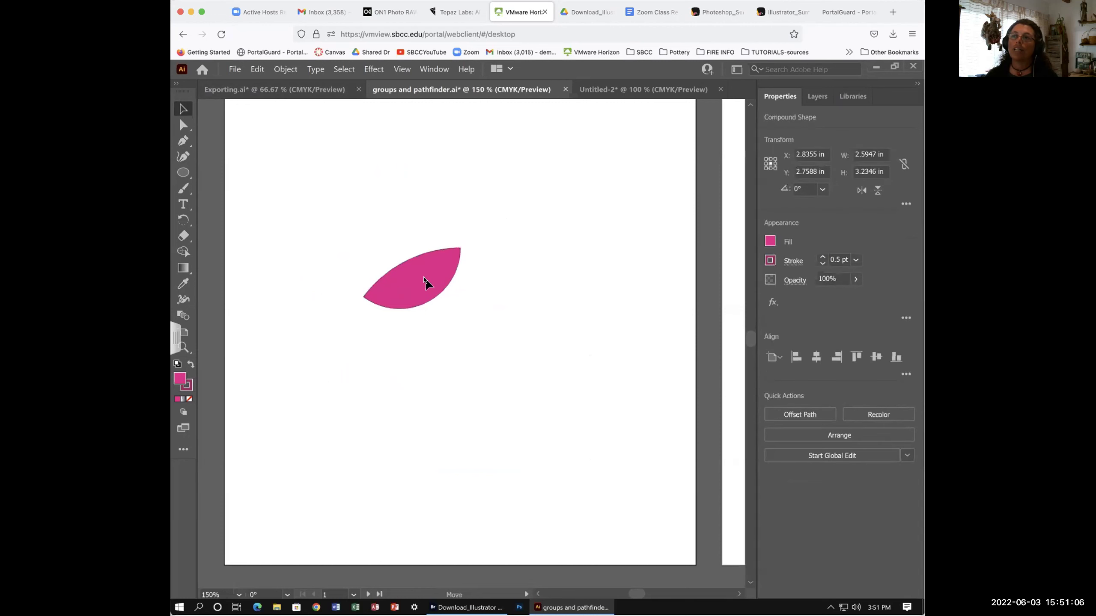
{"action": "left_click", "coordinate": [623, 298]}
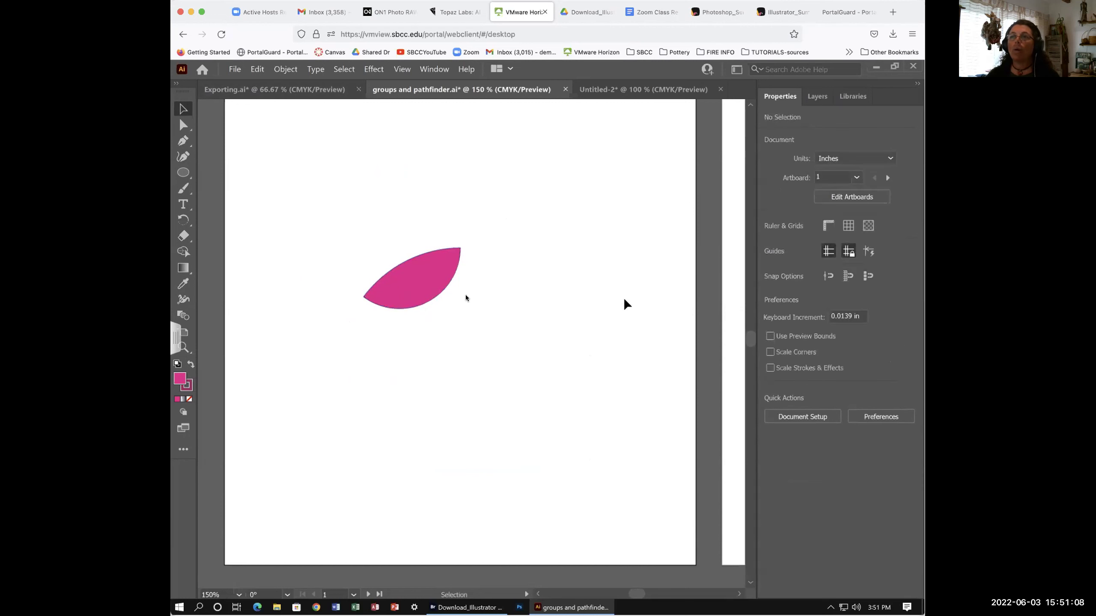
{"action": "left_click", "coordinate": [431, 285]}
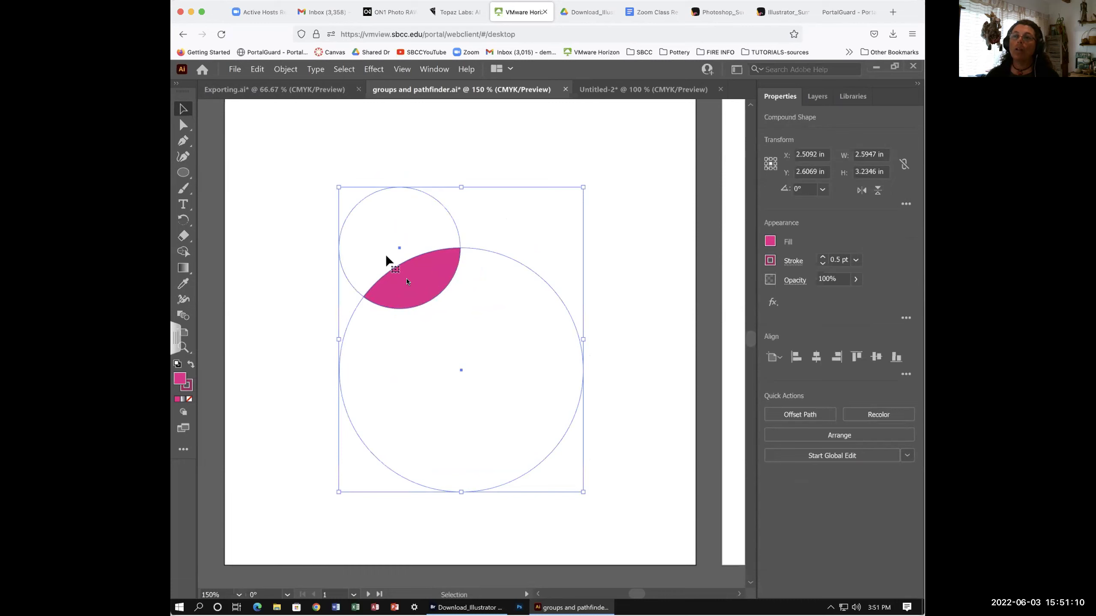
{"action": "left_click", "coordinate": [622, 271]}
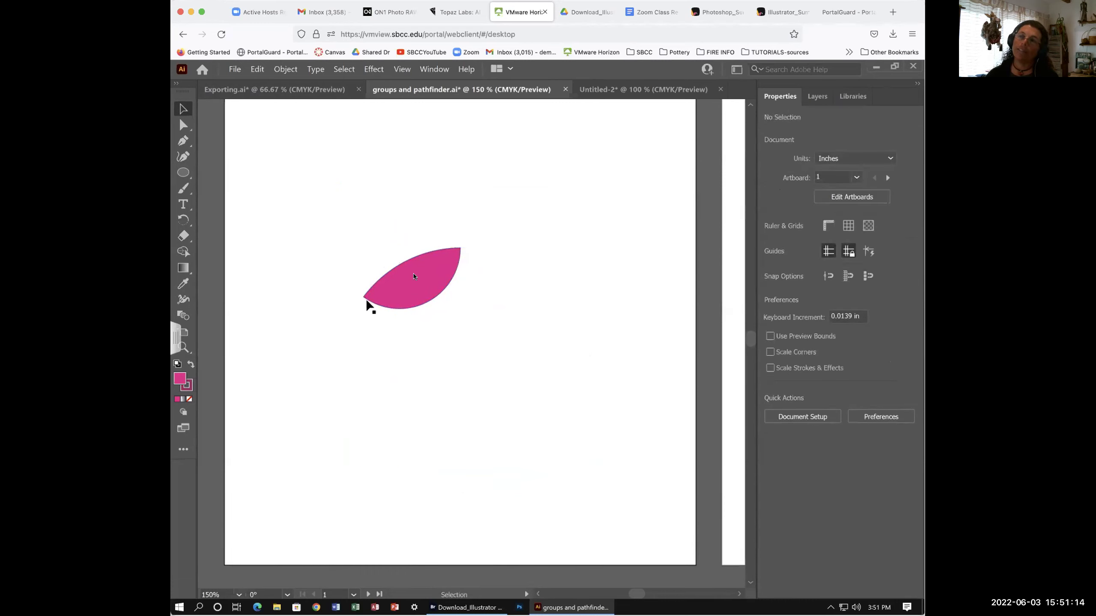
{"action": "left_click", "coordinate": [421, 281]}
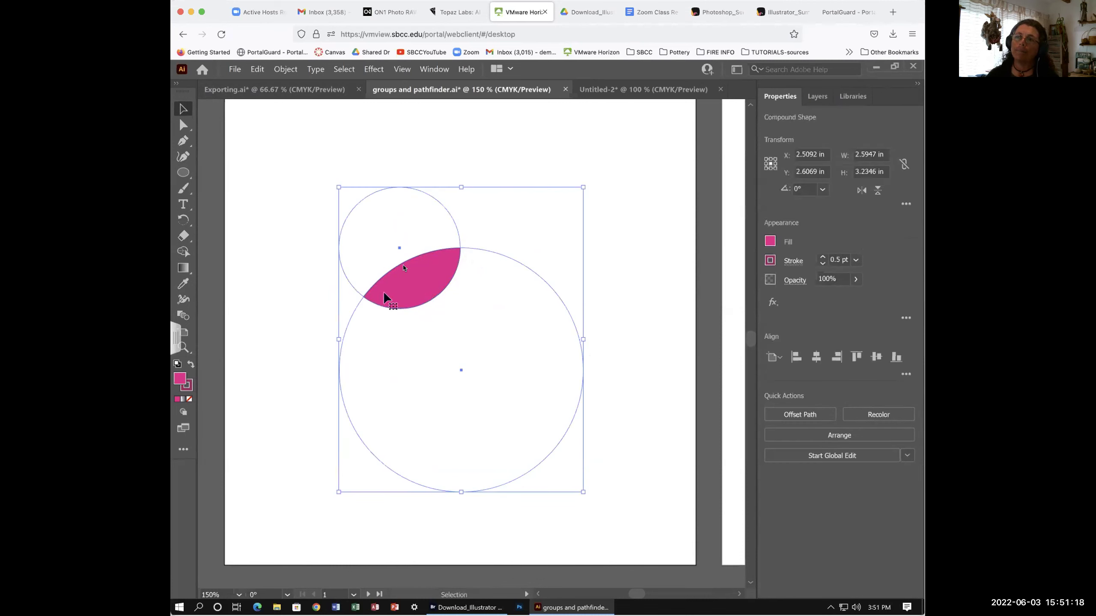
Using Direct Selection, pull the small circle's bottom anchor slightly upward and its left anchor inward to about X 1.82 in, Y 1.40 in
{"action": "left_click", "coordinate": [182, 125]}
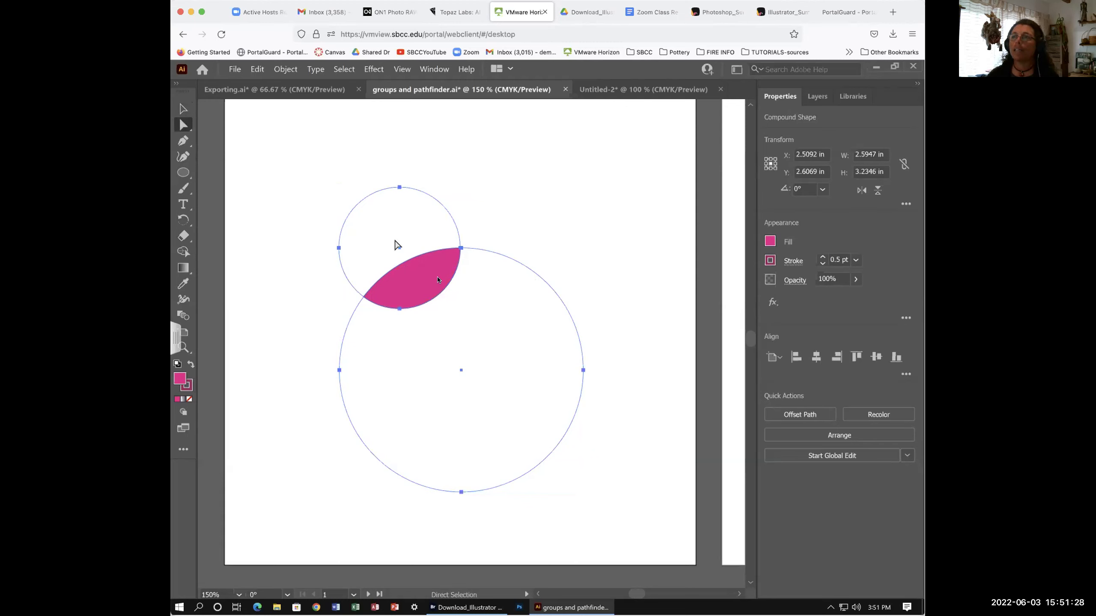
{"action": "left_click", "coordinate": [397, 308]}
{"action": "left_click_drag", "start_coordinate": [397, 308], "coordinate": [409, 289]}
{"action": "left_click_drag", "start_coordinate": [337, 245], "coordinate": [396, 226]}
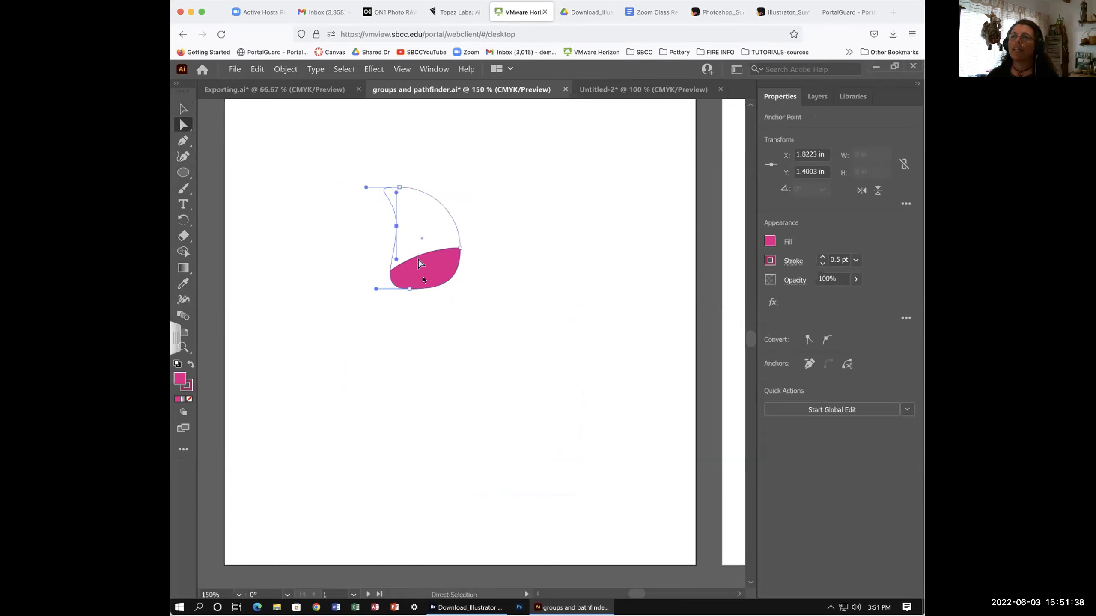
Move the small shape's top anchor to about X 2.31, Y 1.11 in, bottom to X 1.57, Y 2.42 in, left to X 2.11, Y 1.68 in
{"action": "left_click_drag", "start_coordinate": [399, 187], "coordinate": [441, 198]}
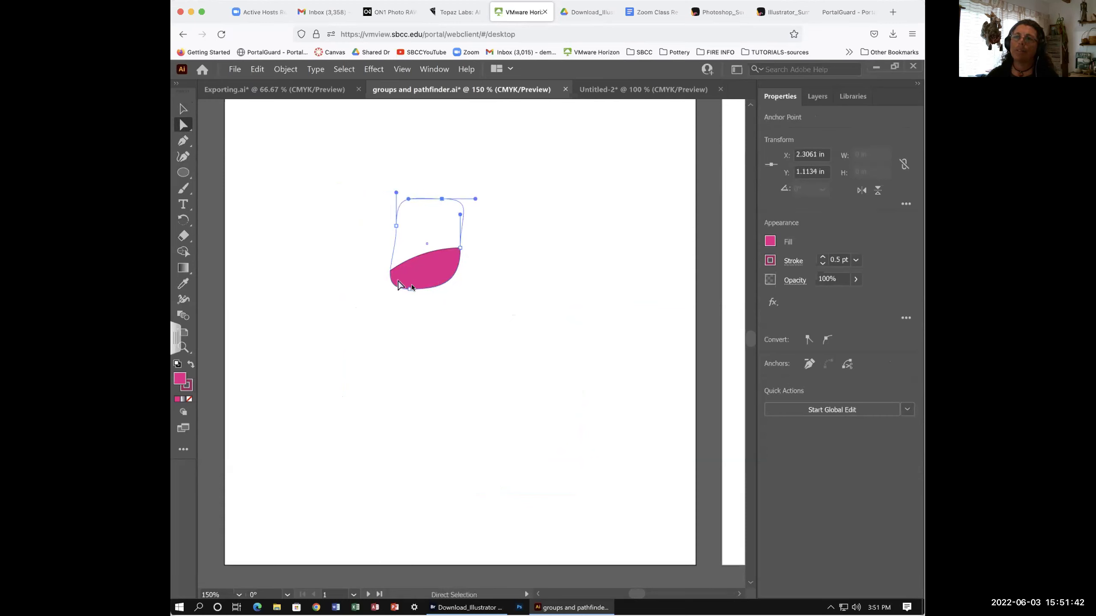
{"action": "left_click_drag", "start_coordinate": [409, 289], "coordinate": [373, 322]}
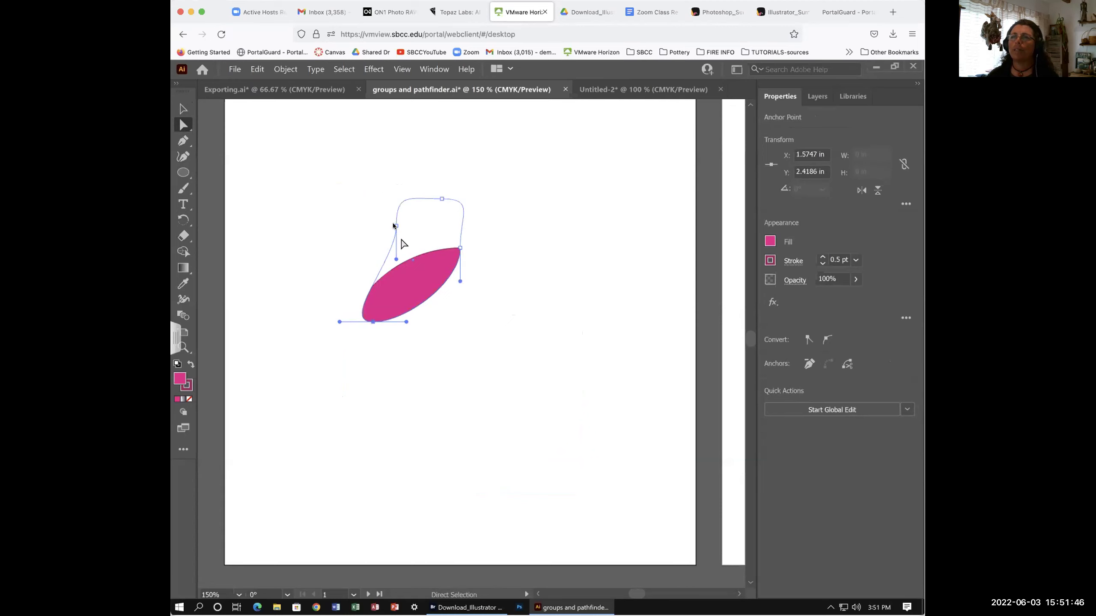
{"action": "left_click_drag", "start_coordinate": [396, 227], "coordinate": [424, 252]}
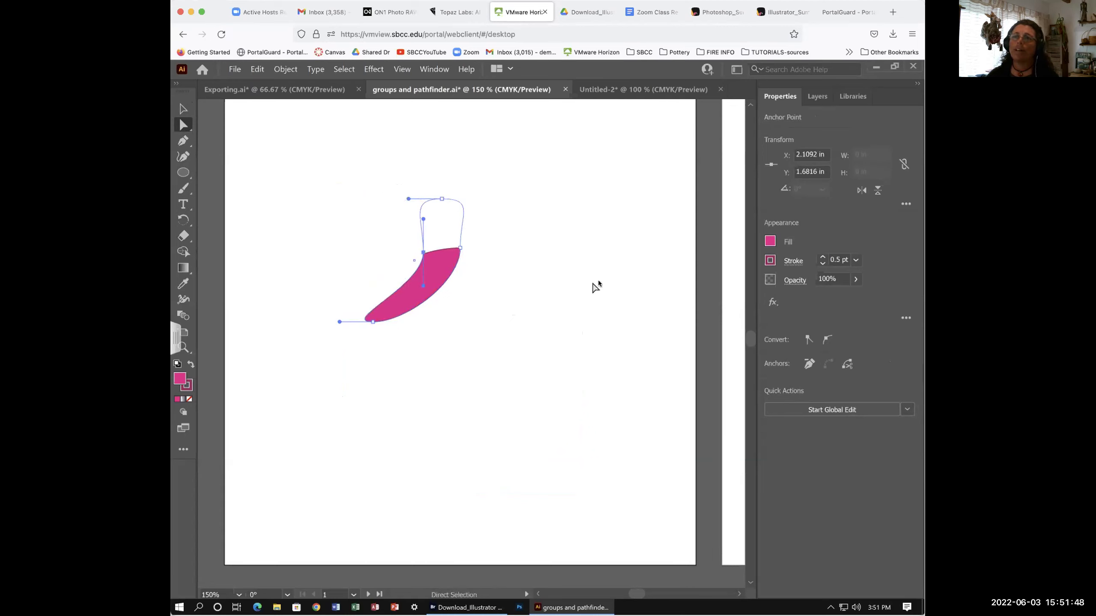
{"action": "left_click", "coordinate": [599, 288]}
Select the reshaped compound shape as a whole and examine the outlines and anchor points of both source paths
{"action": "left_click", "coordinate": [183, 110]}
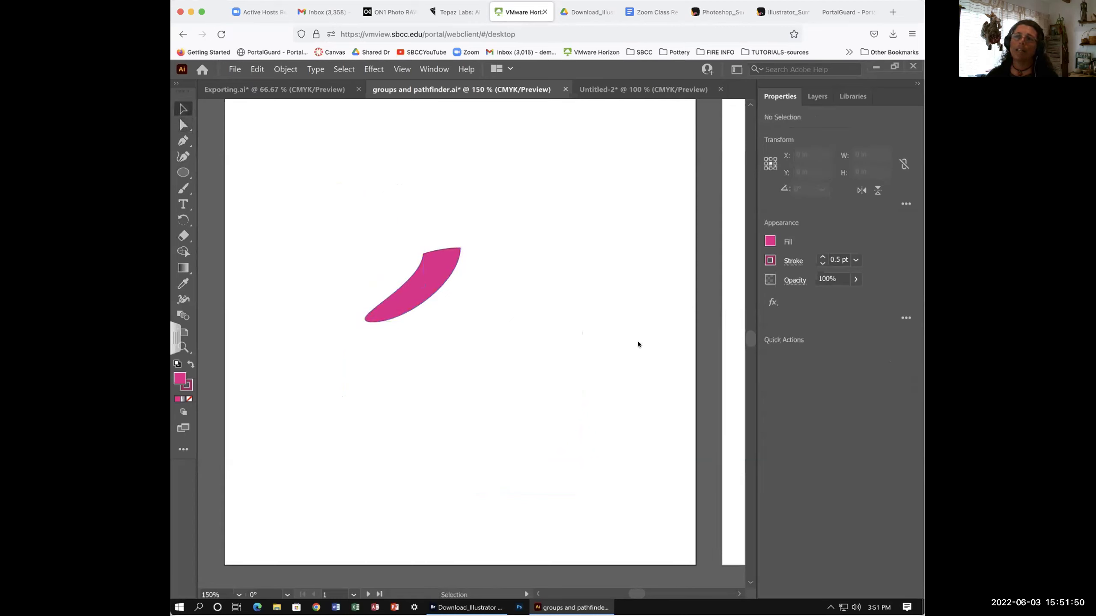
{"action": "left_click", "coordinate": [423, 290]}
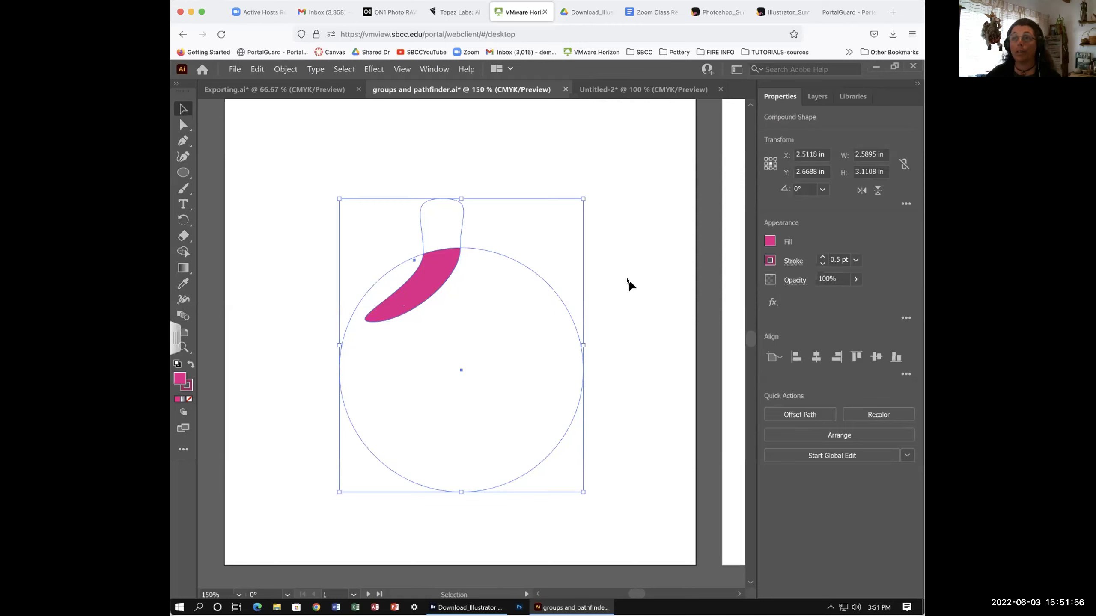
{"action": "scroll", "coordinate": [627, 279], "scroll_direction": "right", "scroll_amount": 1}
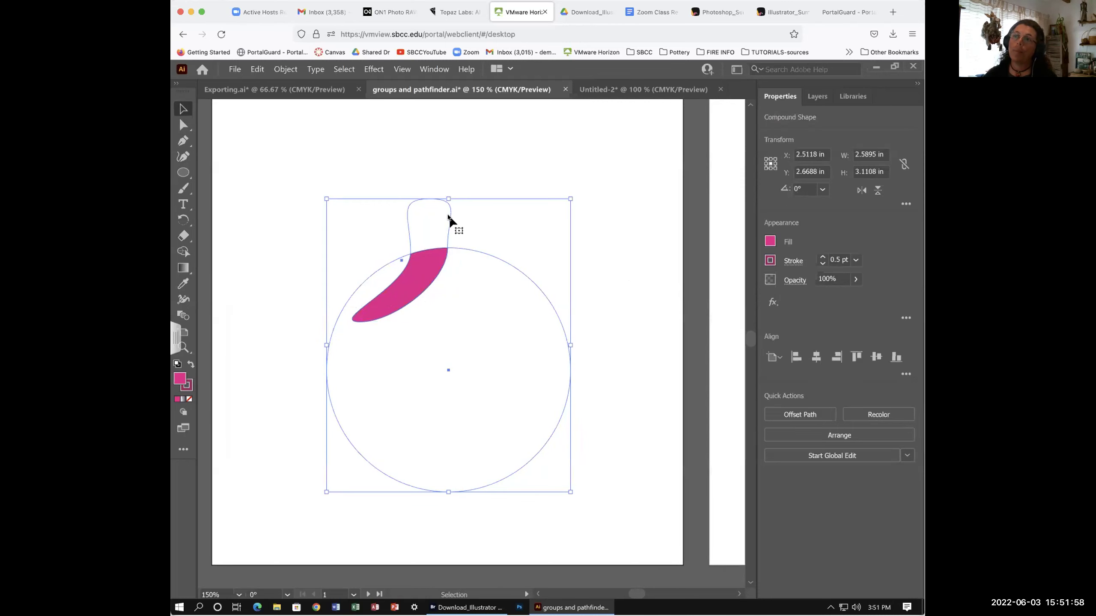
{"action": "left_click", "coordinate": [183, 124]}
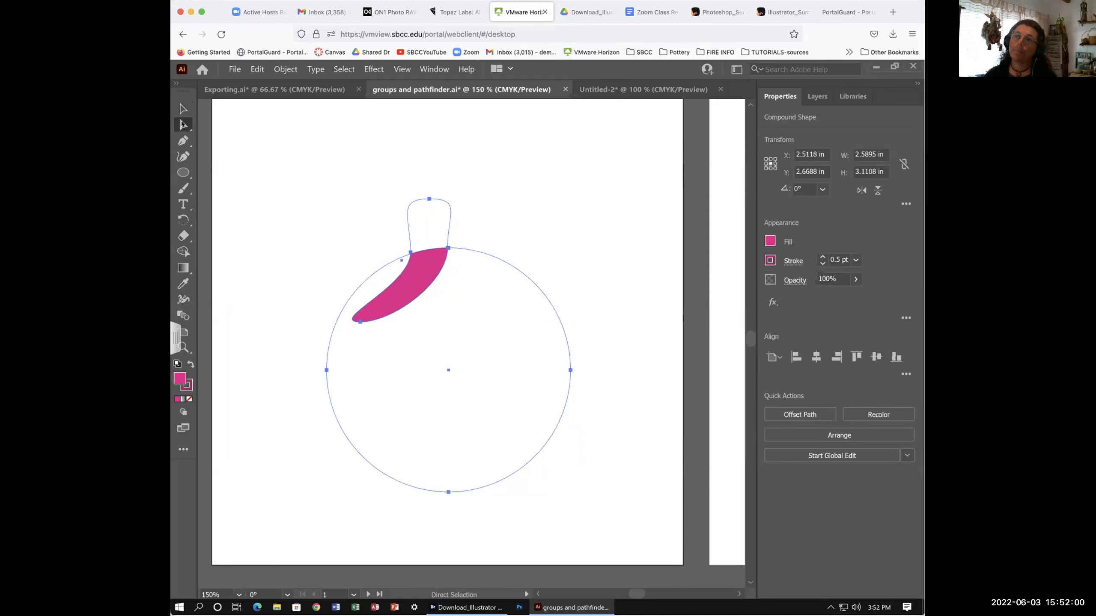
{"action": "key", "text": "v"}
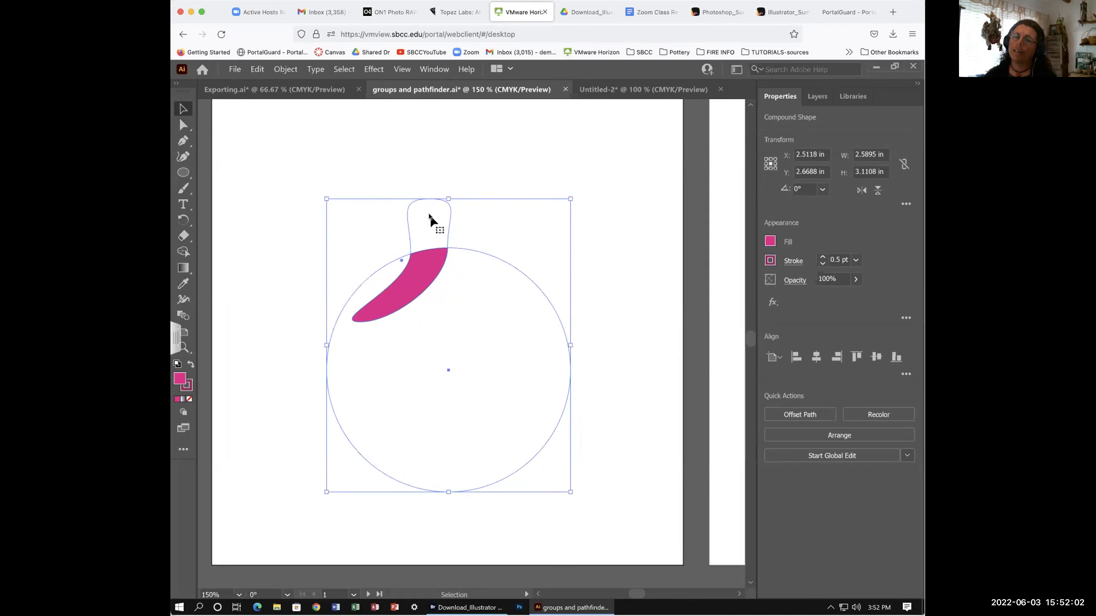
Isolate the compound shape, move the small bent shape further into the large circle, exit isolation and reselect the compound shape
{"action": "double_click", "coordinate": [449, 221]}
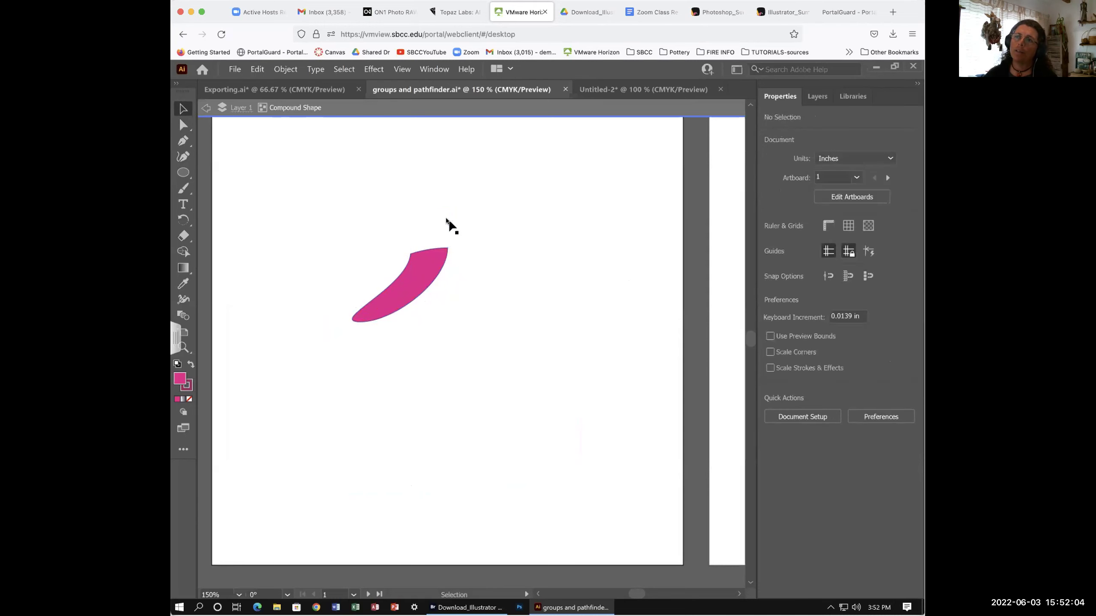
{"action": "left_click", "coordinate": [415, 276]}
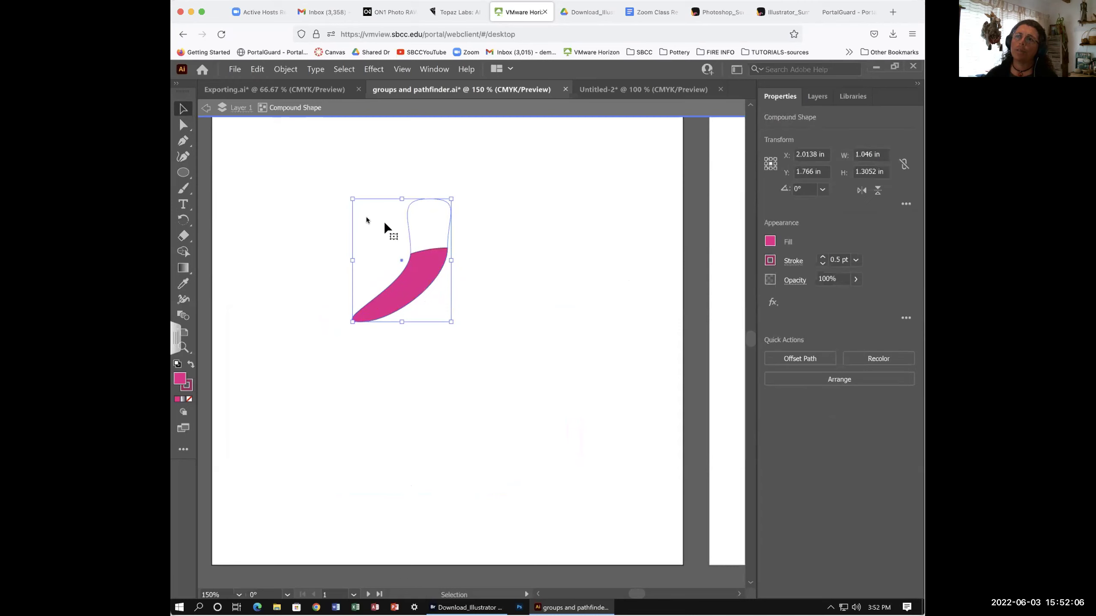
{"action": "left_click_drag", "start_coordinate": [384, 224], "coordinate": [344, 219]}
{"action": "left_click_drag", "start_coordinate": [405, 246], "coordinate": [480, 273]}
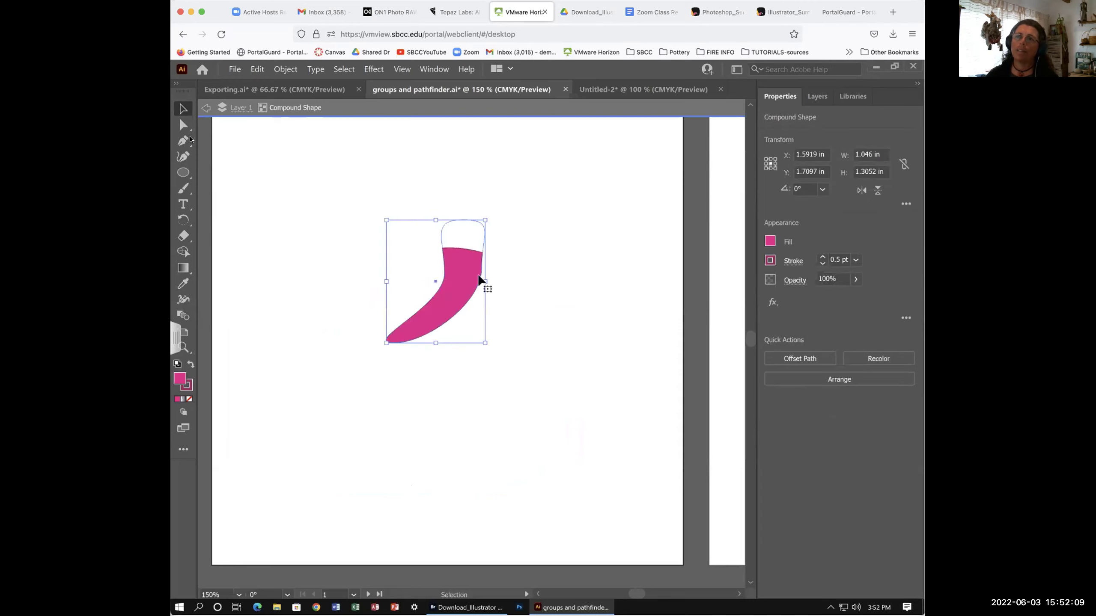
{"action": "left_click", "coordinate": [576, 201]}
{"action": "left_click", "coordinate": [206, 110]}
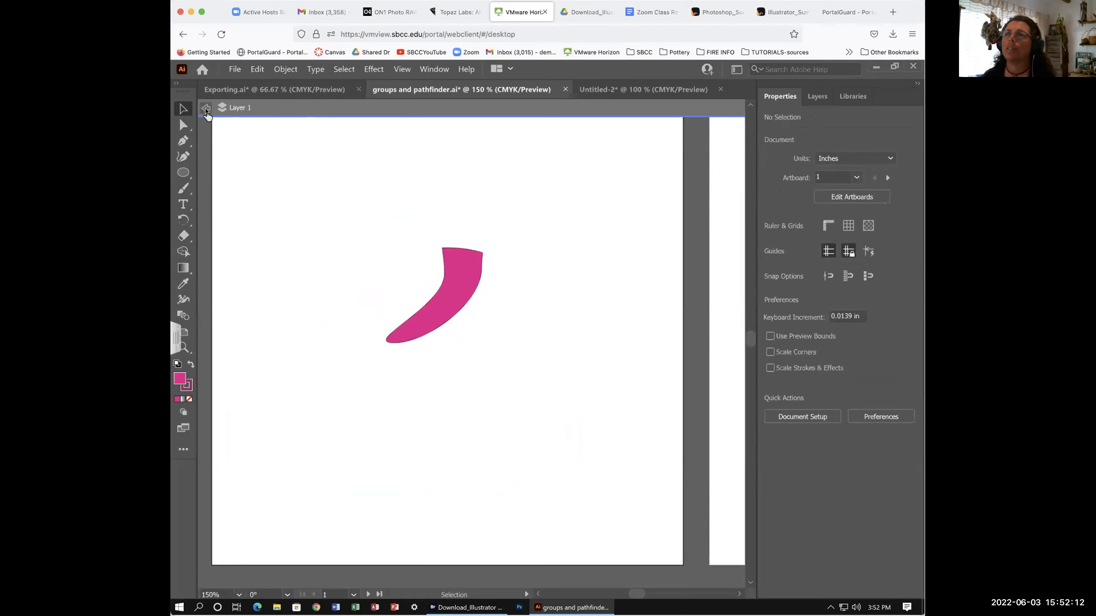
{"action": "left_click", "coordinate": [206, 109]}
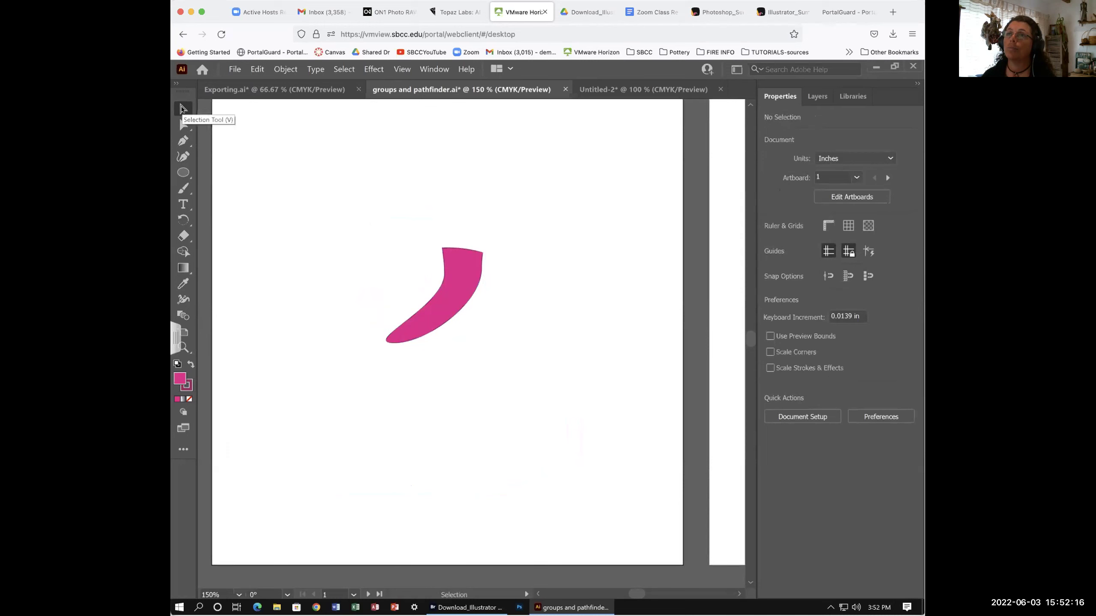
{"action": "left_click", "coordinate": [183, 125]}
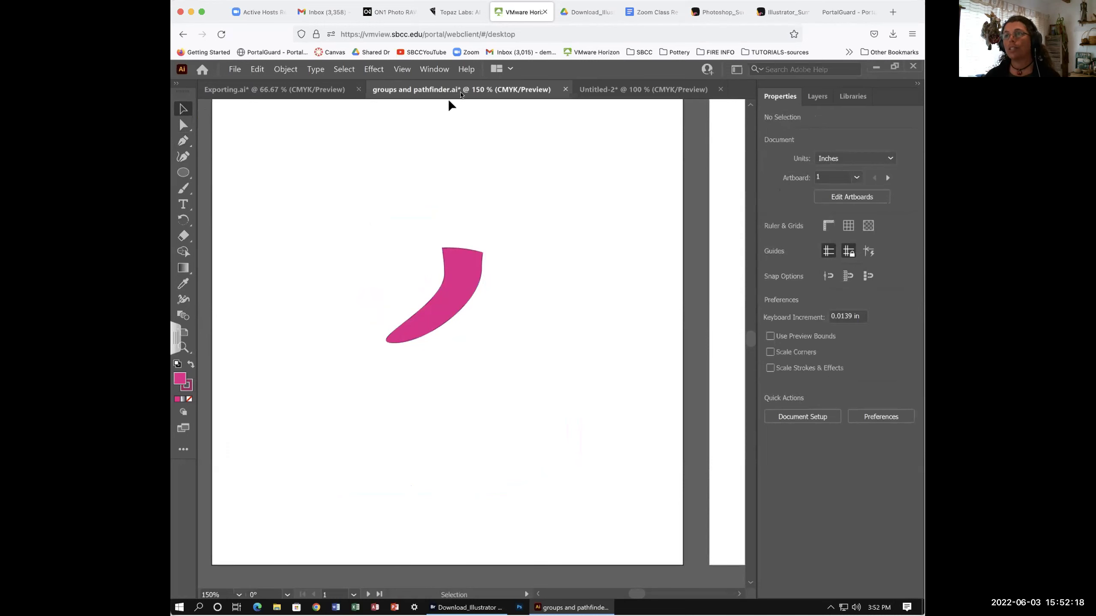
{"action": "left_click", "coordinate": [459, 283]}
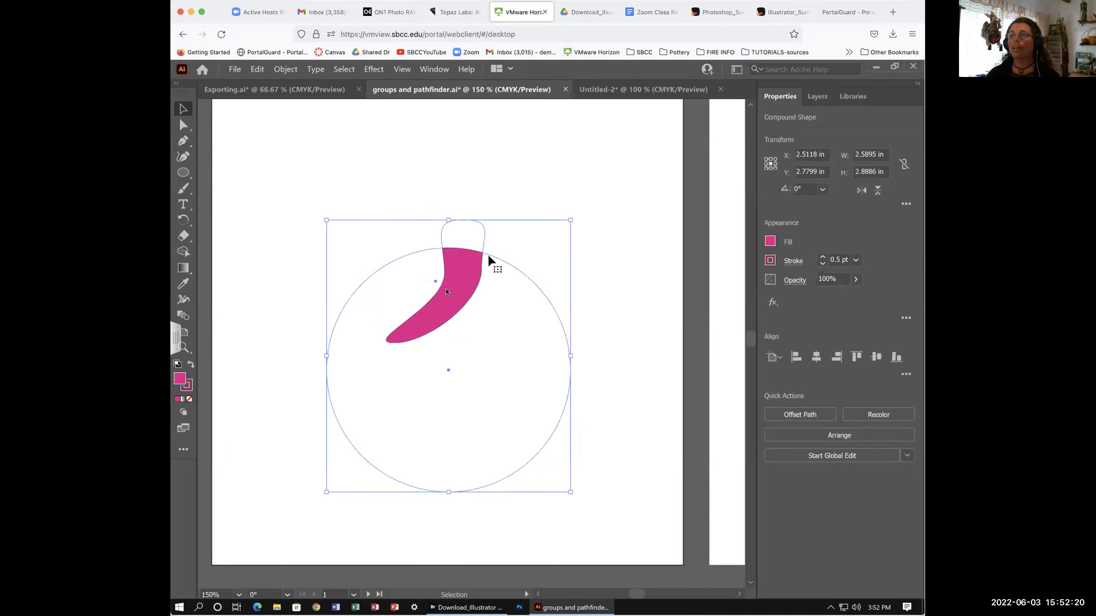
Undo the isolated move, the anchor edits and the compound intersection back to the separate pink and orange circles
{"action": "key", "text": "ctrl+z"}
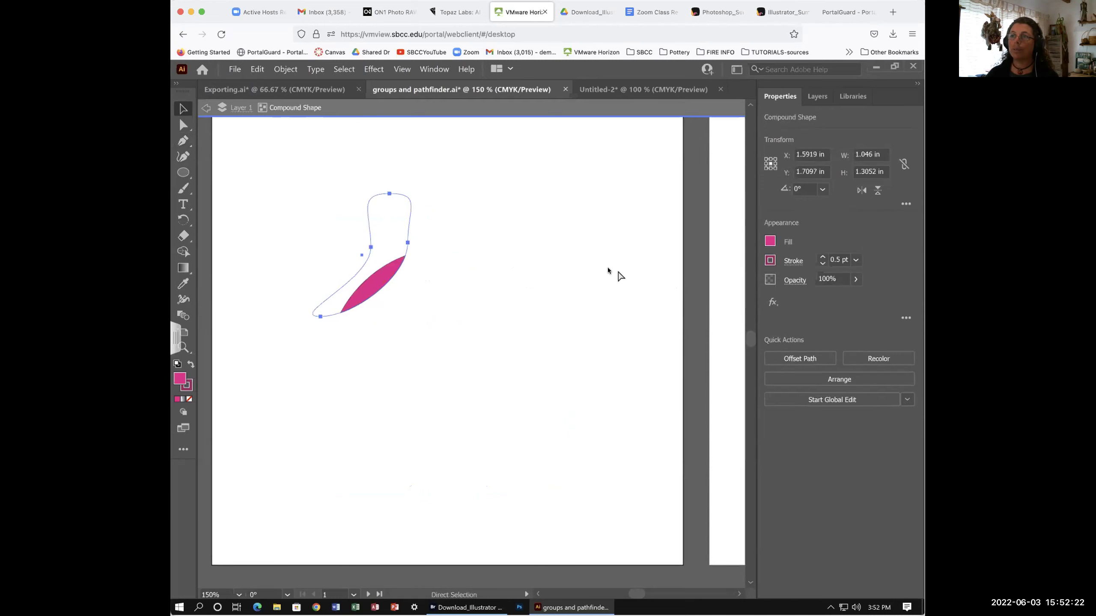
{"action": "key", "text": "ctrl+z"}
{"action": "key", "text": "ctrl+z"}
{"action": "key", "text": "ctrl+z"}
{"action": "key", "text": "ctrl+z"}
{"action": "key", "text": "ctrl+z"}
{"action": "key", "text": "ctrl+z"}
{"action": "key", "text": "ctrl+z"}
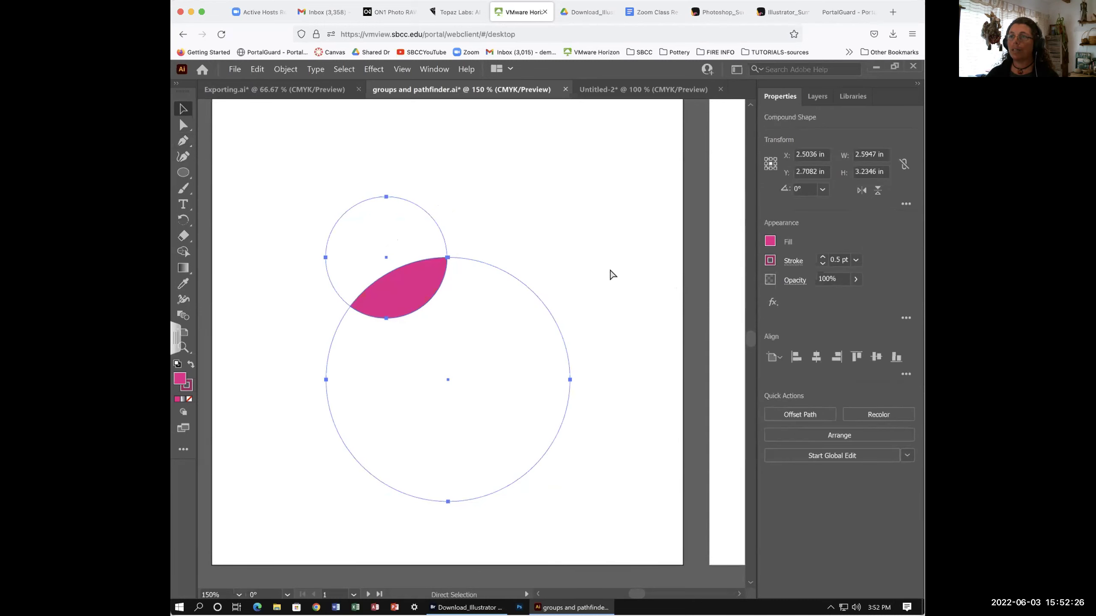
{"action": "key", "text": "ctrl+z"}
{"action": "key", "text": "ctrl+z"}
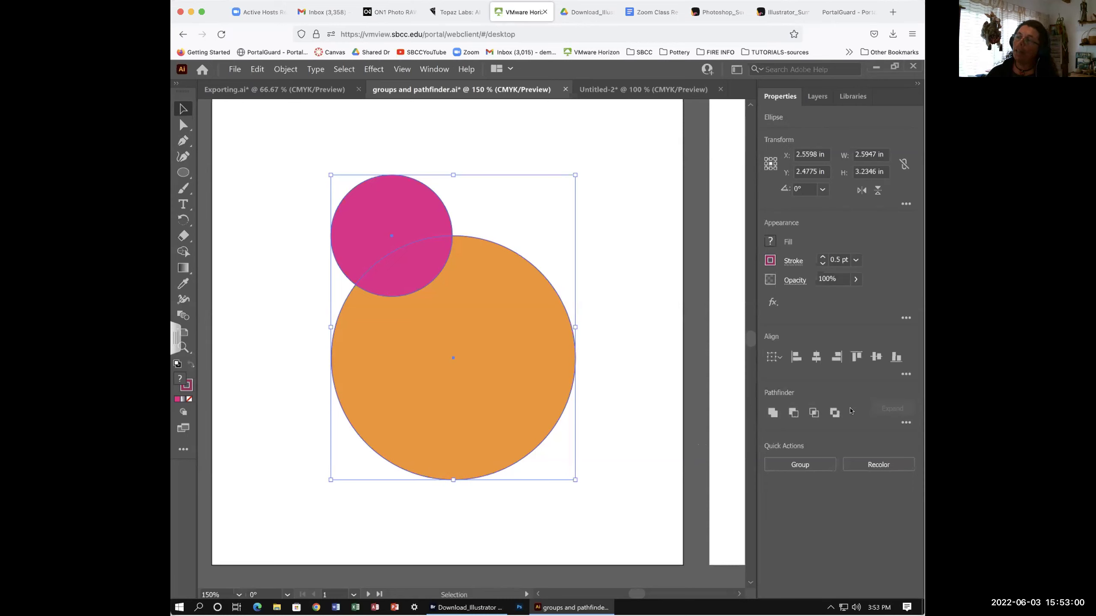
Examine the additional Pathfinder, Align and Appearance options for the two selected circles and close them again
{"action": "left_click", "coordinate": [905, 423]}
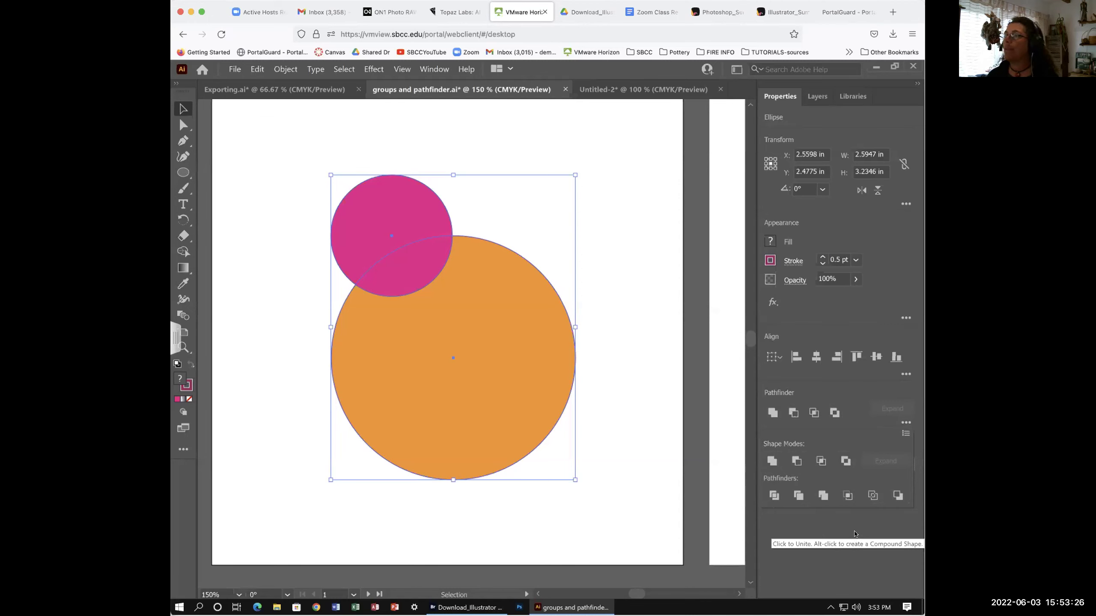
{"action": "left_click", "coordinate": [905, 422]}
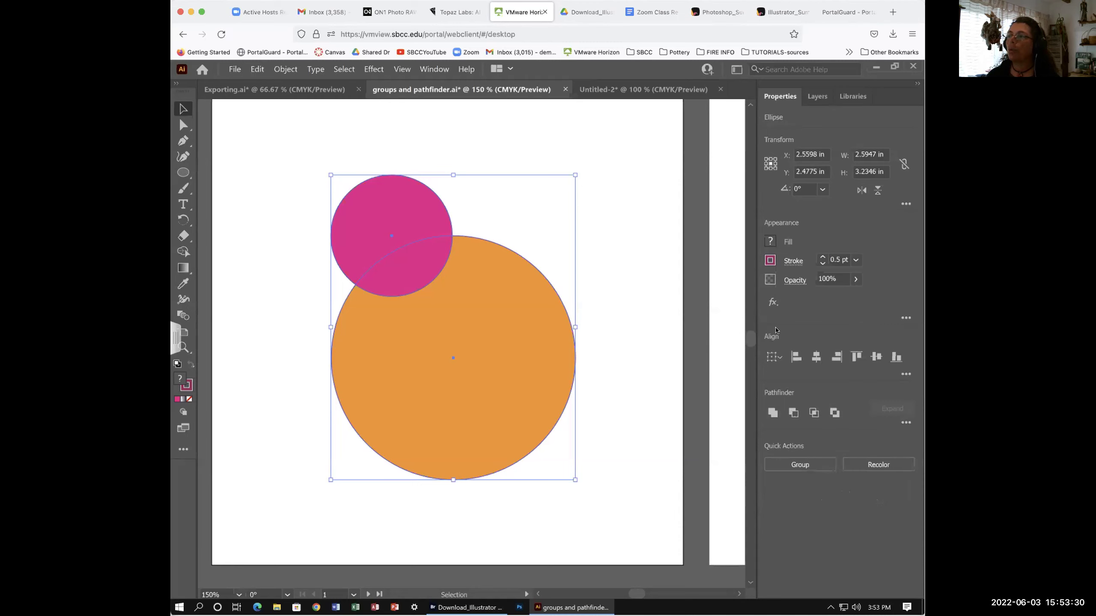
{"action": "left_click", "coordinate": [904, 373]}
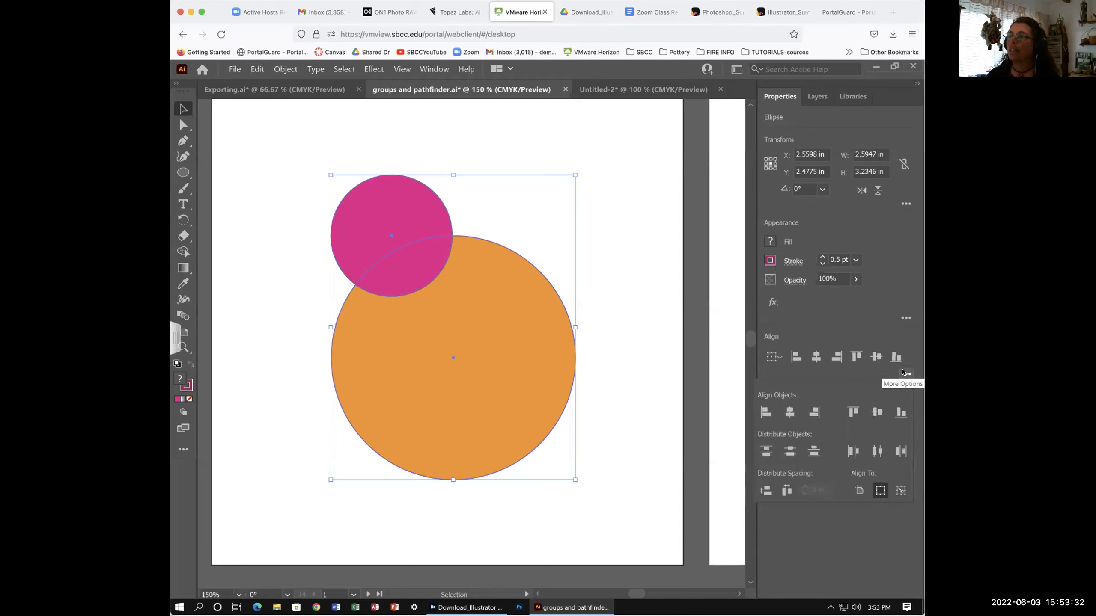
{"action": "left_click", "coordinate": [903, 373]}
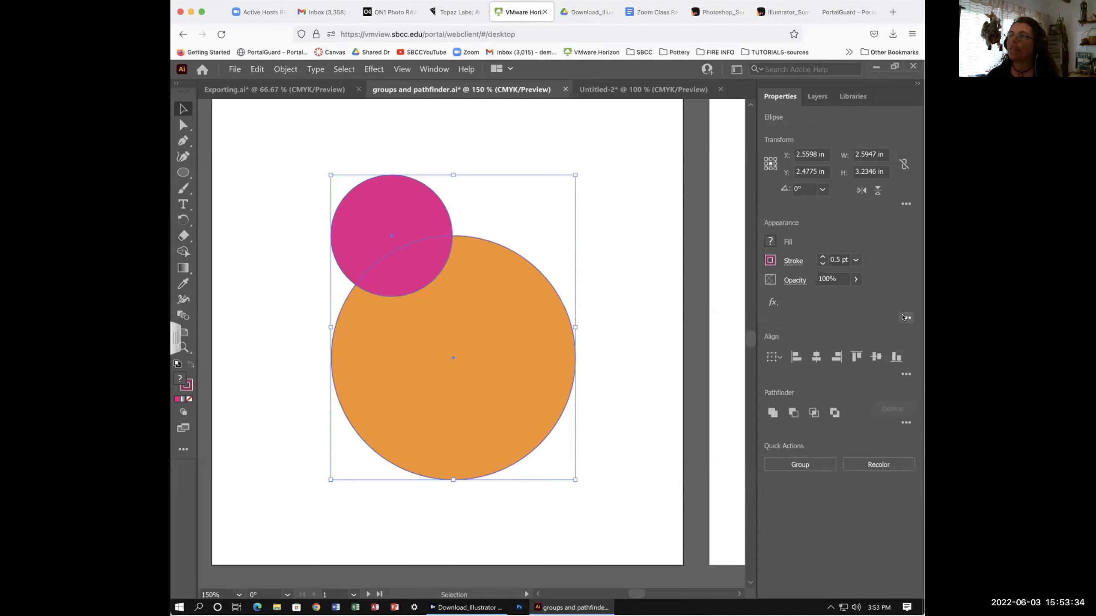
{"action": "left_click", "coordinate": [906, 318]}
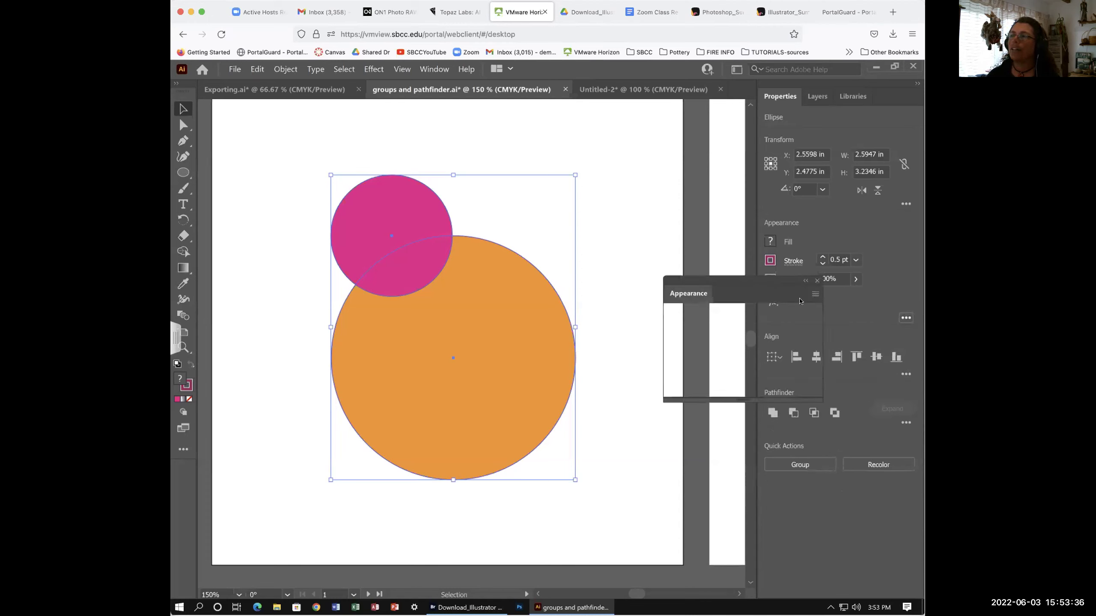
{"action": "left_click", "coordinate": [815, 279]}
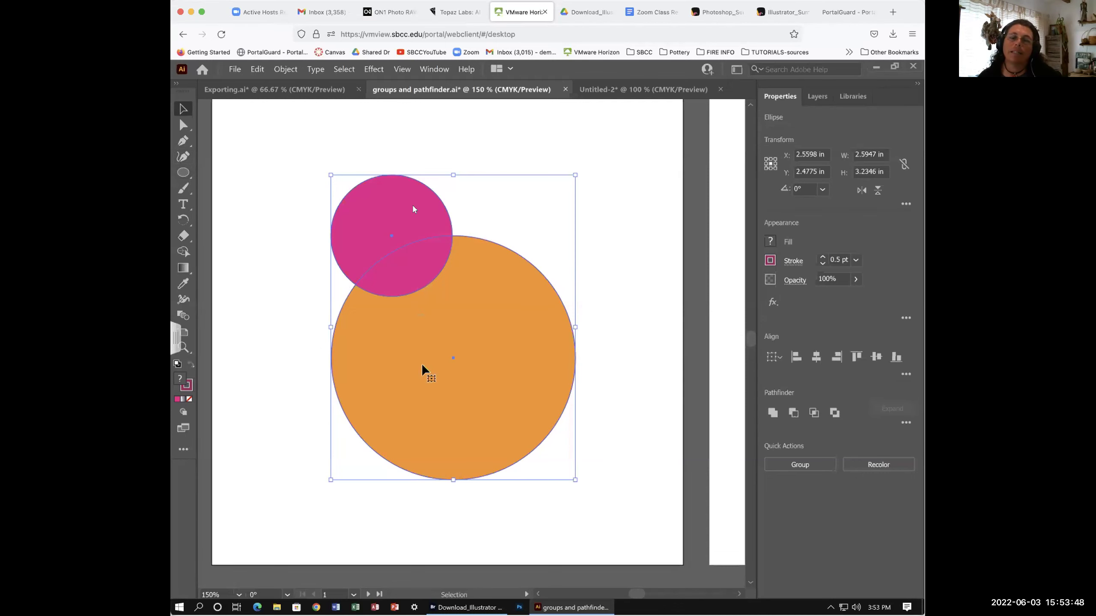
Try copying the pink and orange circle pair onto the two empty artboards, and undo both copies
{"action": "key", "text": "a"}
{"action": "key", "text": "ctrl+minus"}
{"action": "key", "text": "ctrl+minus"}
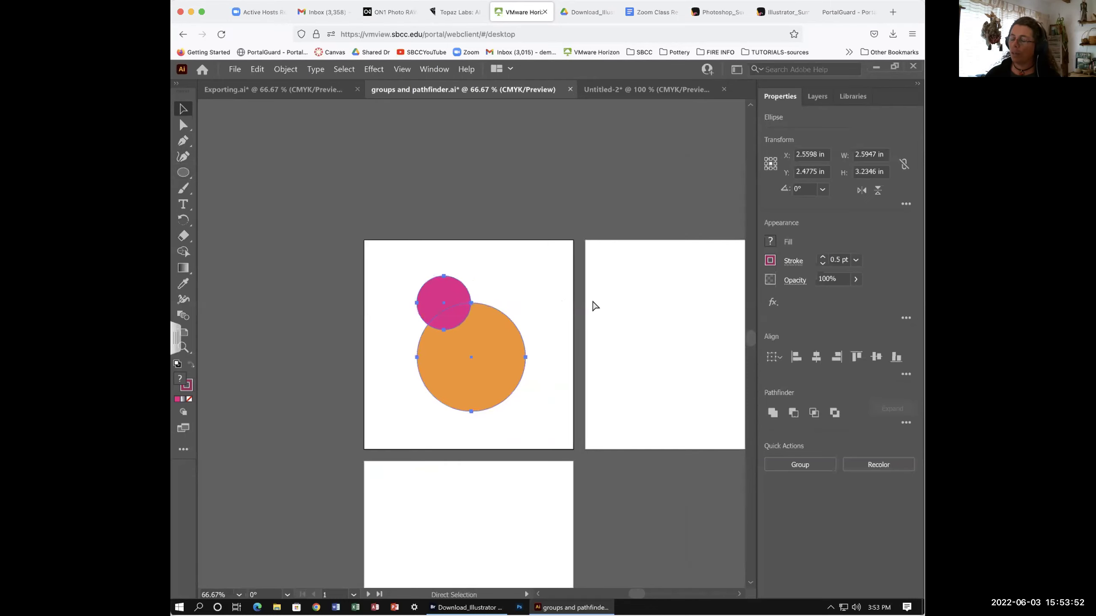
{"action": "key", "text": "v"}
{"action": "scroll", "coordinate": [593, 306], "scroll_direction": "right", "scroll_amount": 1}
{"action": "left_click_drag", "start_coordinate": [511, 431], "coordinate": [456, 340]}
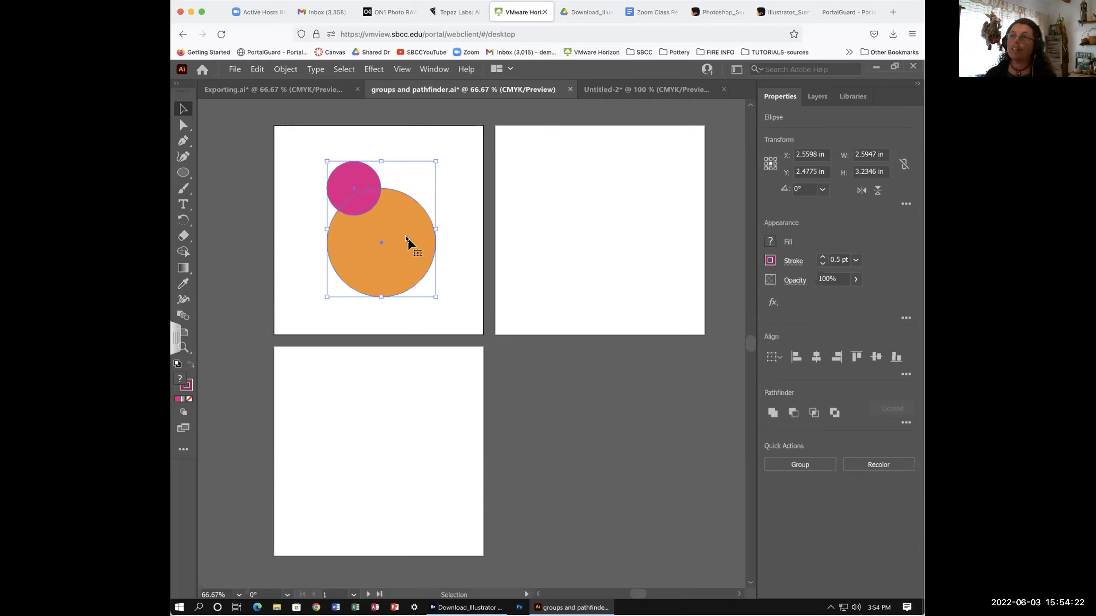
{"action": "left_click", "coordinate": [299, 190]}
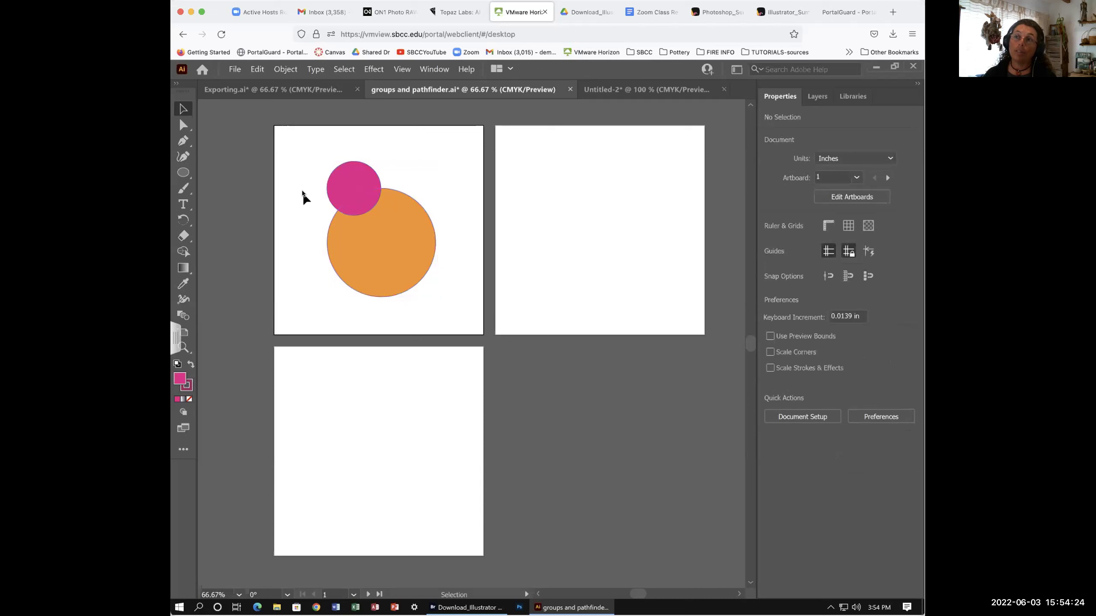
{"action": "left_click", "coordinate": [366, 231]}
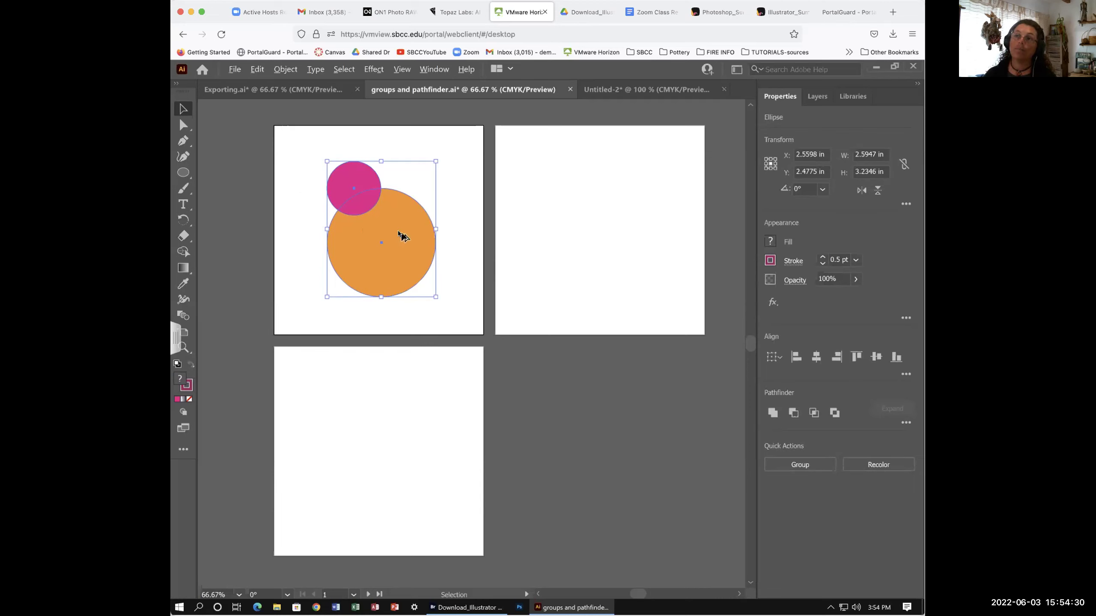
{"action": "left_click_drag", "start_coordinate": [394, 229], "coordinate": [350, 477]}
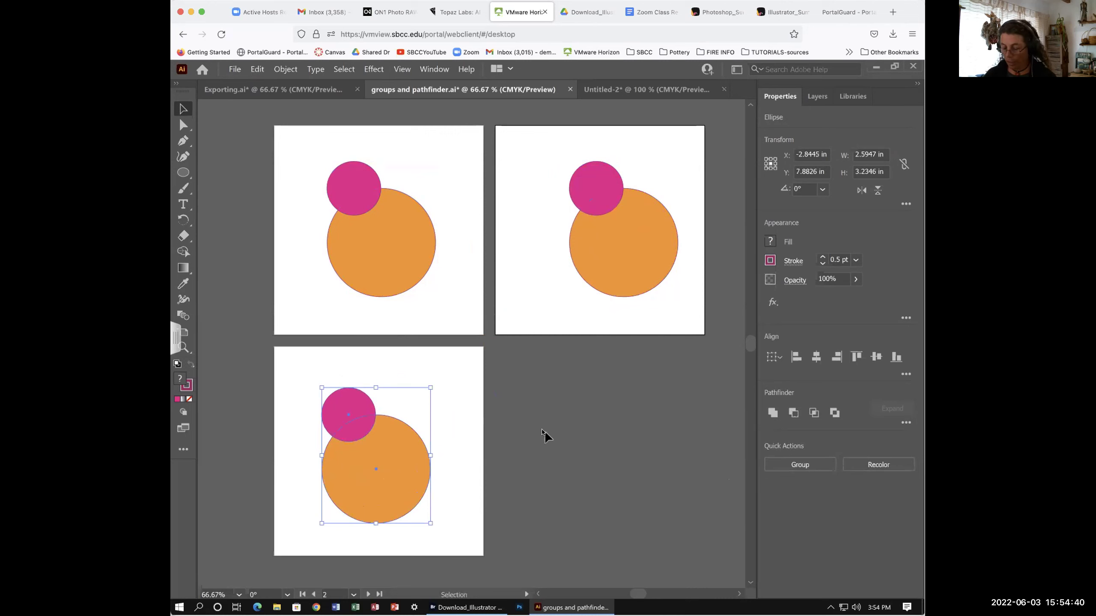
{"action": "key", "text": "ctrl+z"}
{"action": "key", "text": "ctrl+z"}
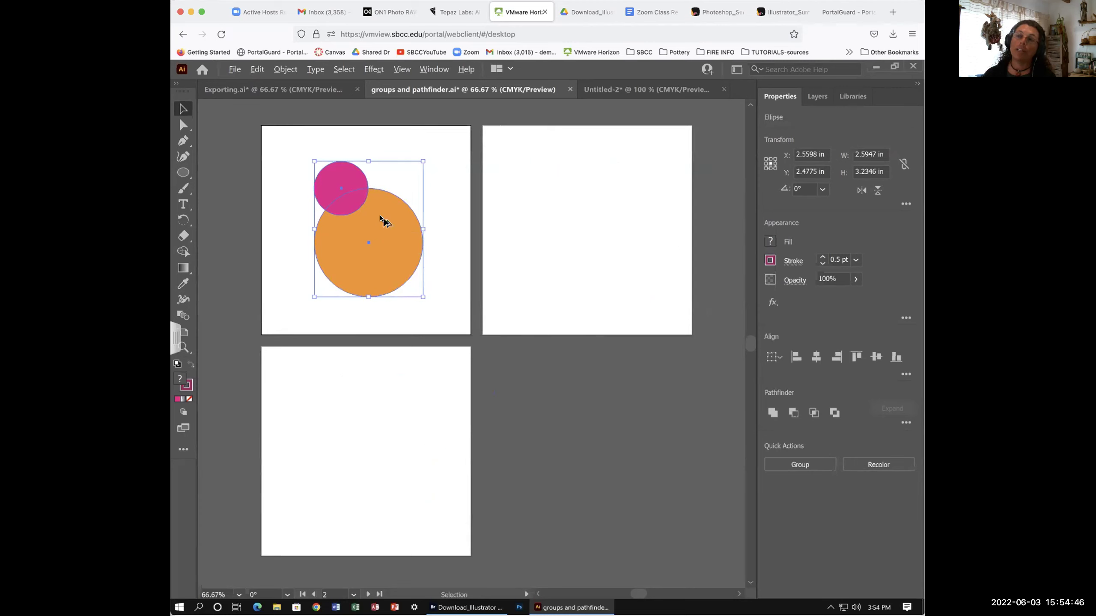
Duplicate the circle pair onto the second artboard and onto the lower artboard at about X -2.58 in, Y 7.76 in
{"action": "left_click_drag", "start_coordinate": [382, 220], "coordinate": [407, 398]}
{"action": "scroll", "coordinate": [563, 232], "scroll_direction": "down", "scroll_amount": 1}
{"action": "key", "text": "a"}
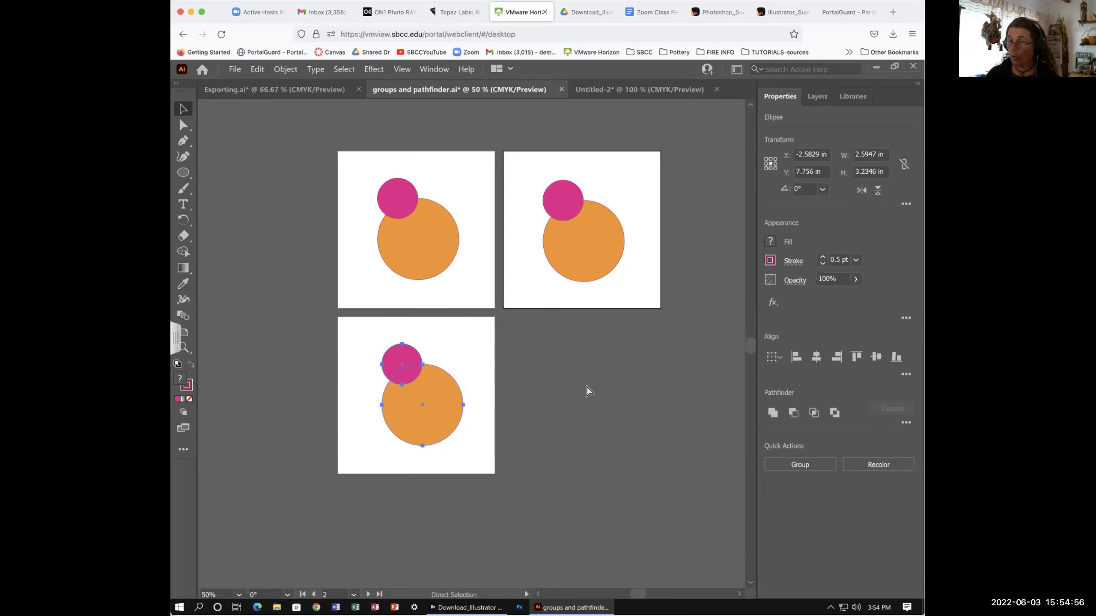
{"action": "key", "text": "ctrl+equal"}
{"action": "key", "text": "ctrl+equal"}
{"action": "key", "text": "space"}
{"action": "left_click_drag", "start_coordinate": [553, 267], "coordinate": [384, 378]}
{"action": "key", "text": "v"}
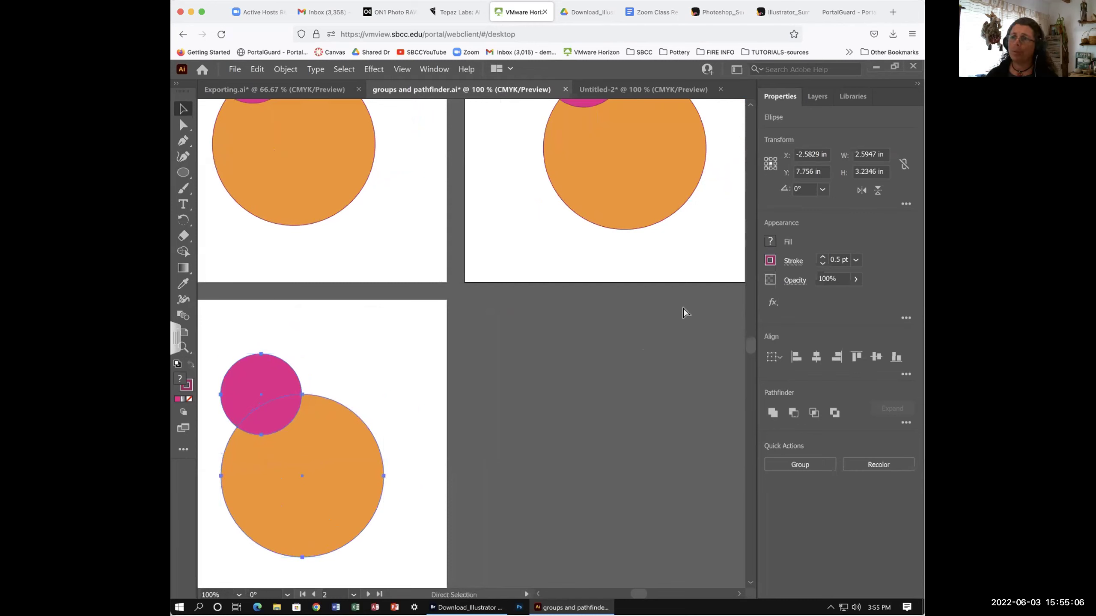
{"action": "key", "text": "ctrl+minus"}
{"action": "key", "text": "ctrl+minus"}
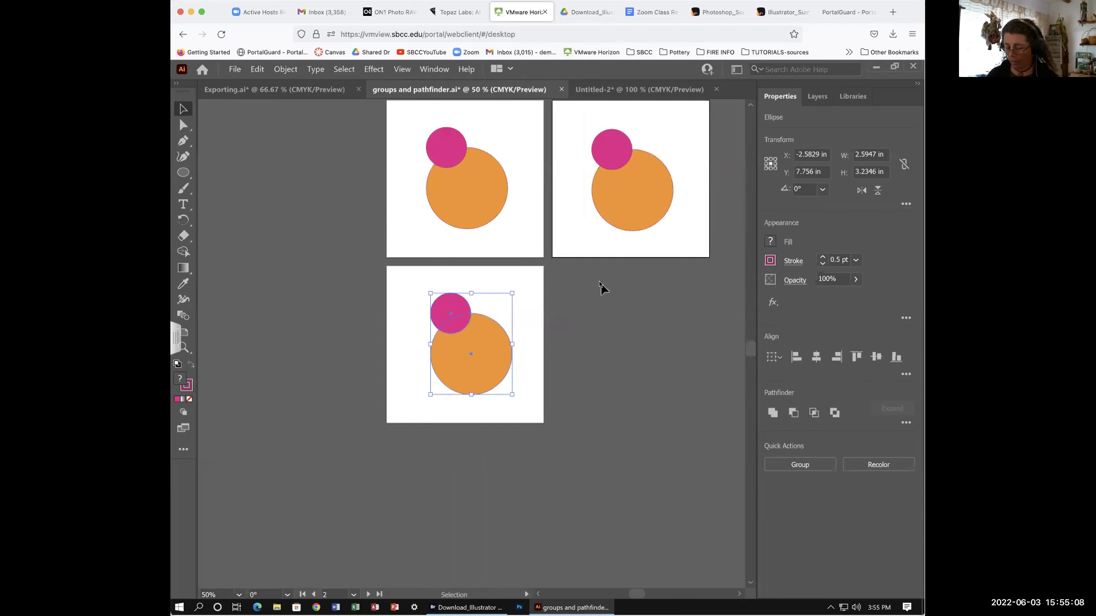
Exclude the overlap of the pink and orange circles on the first artboard with Pathfinder, and deselect the result
{"action": "key", "text": "space"}
{"action": "left_click_drag", "start_coordinate": [587, 307], "coordinate": [493, 402]}
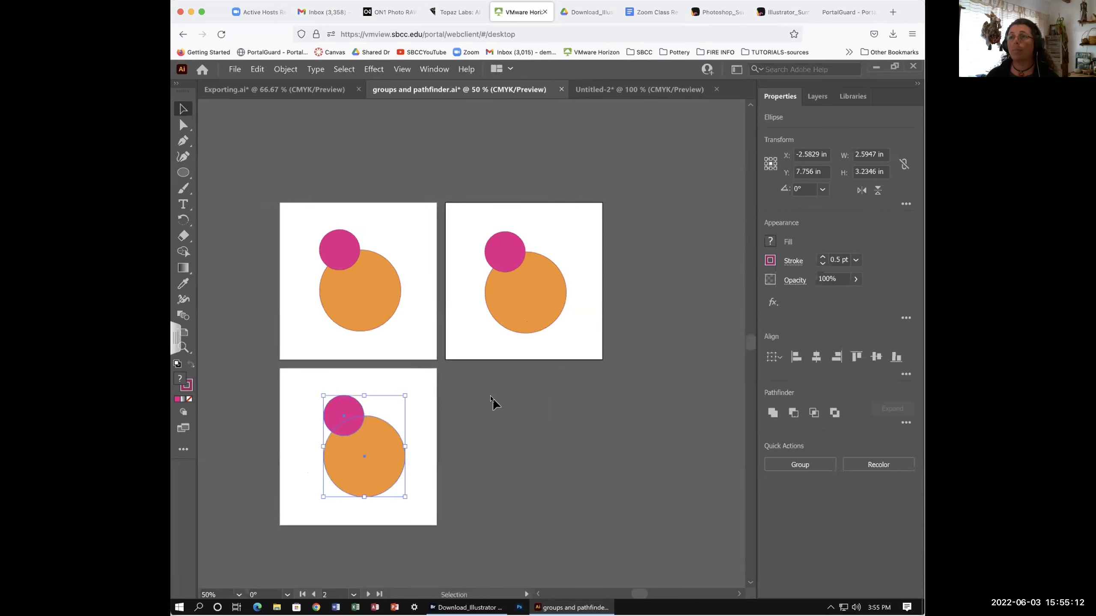
{"action": "left_click", "coordinate": [491, 398]}
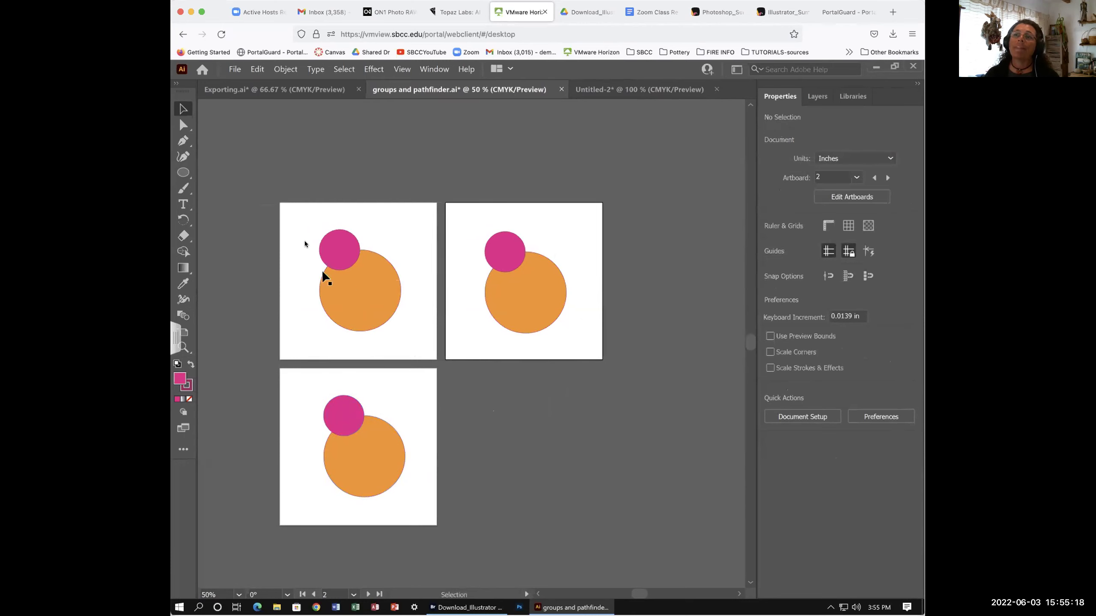
{"action": "left_click_drag", "start_coordinate": [310, 243], "coordinate": [399, 315]}
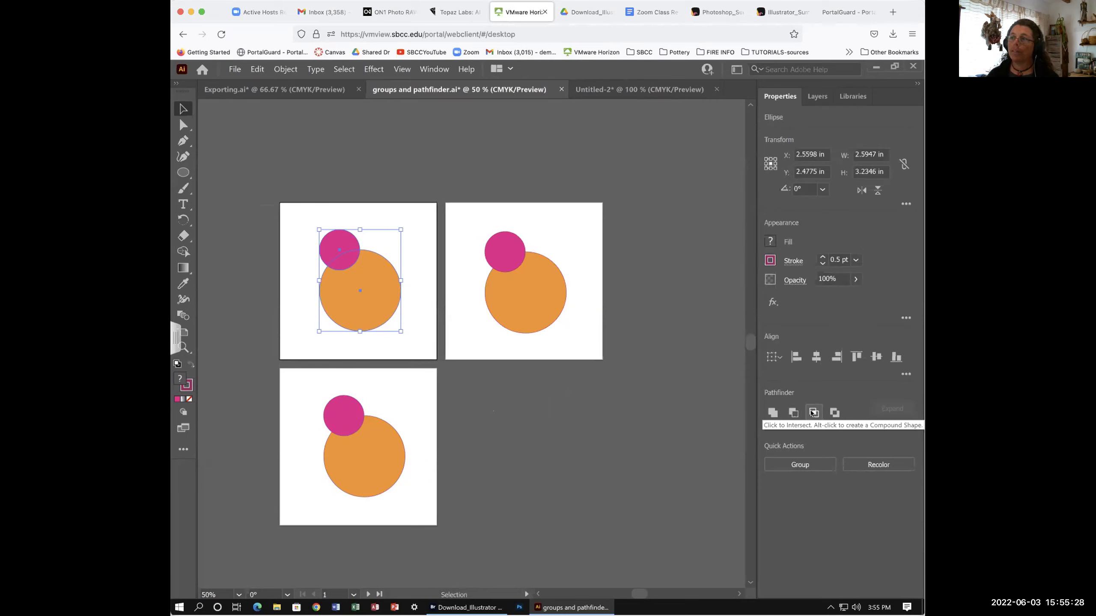
{"action": "left_click", "coordinate": [833, 413]}
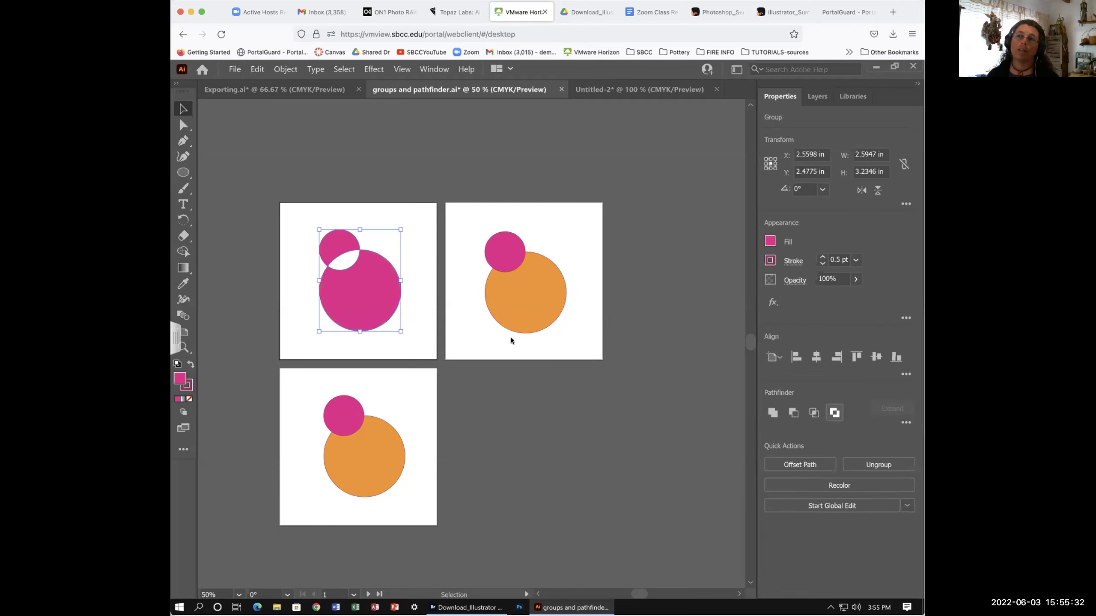
{"action": "left_click", "coordinate": [427, 287]}
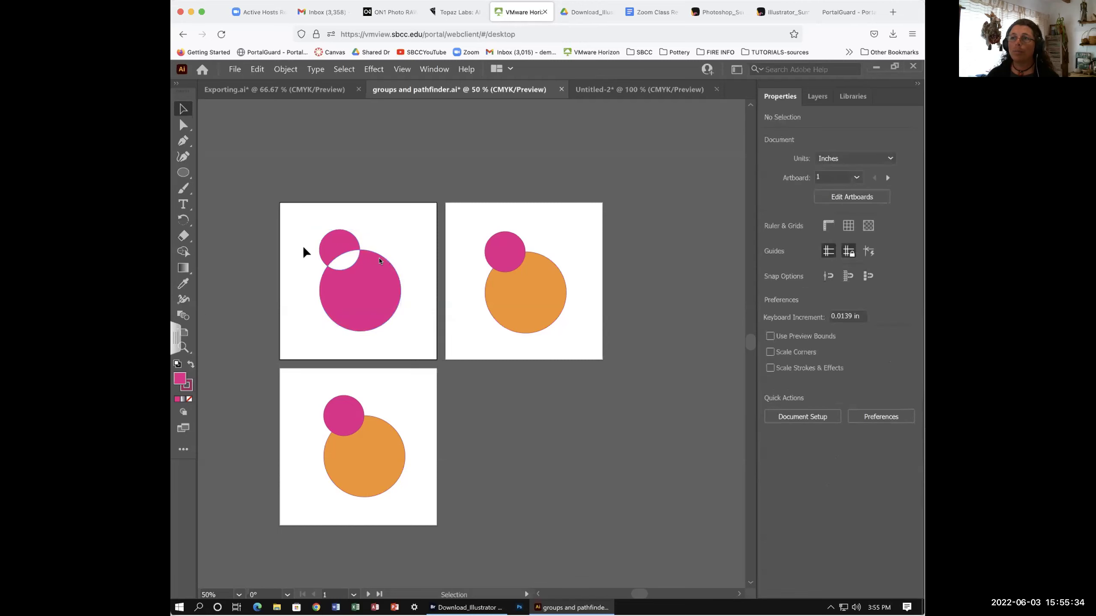
Select both circles on the second artboard and move them to about X 2.18 in, Y 2.29 in
{"action": "left_click", "coordinate": [509, 271]}
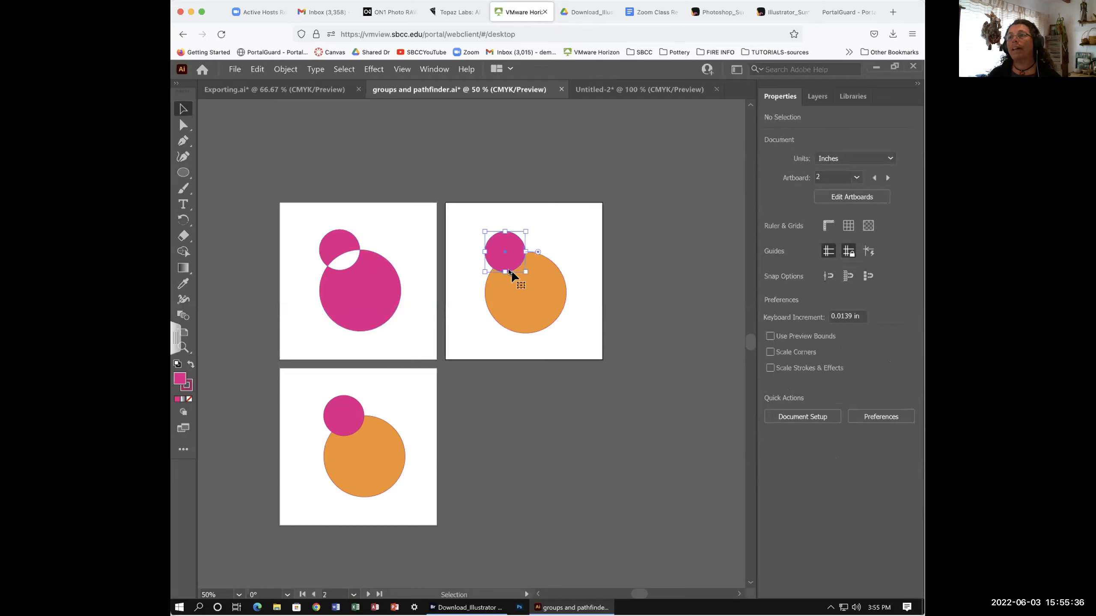
{"action": "left_click", "coordinate": [464, 249]}
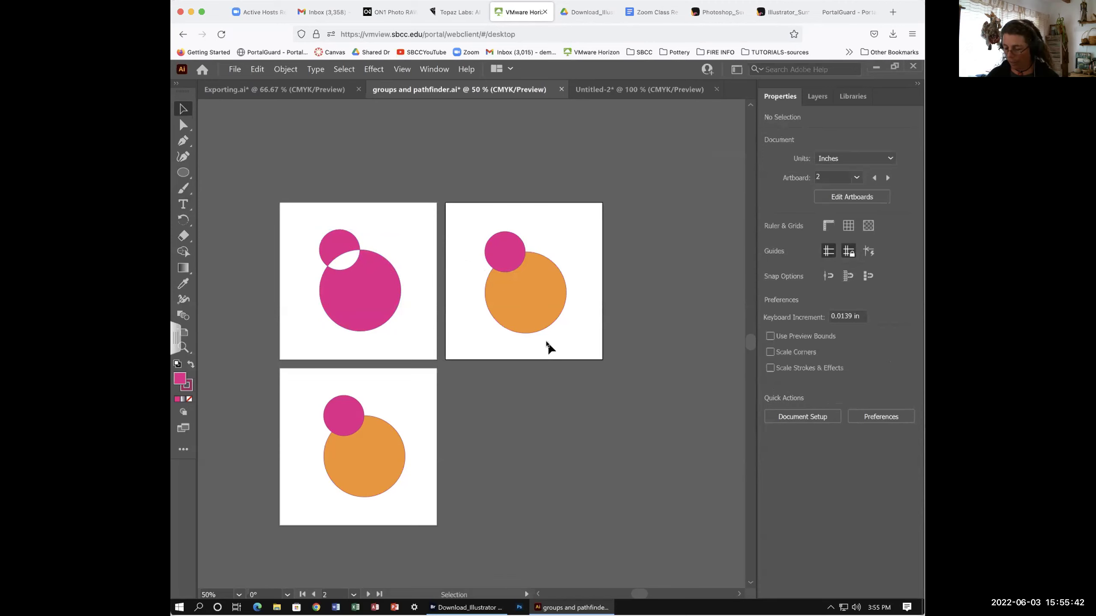
{"action": "left_click", "coordinate": [512, 259]}
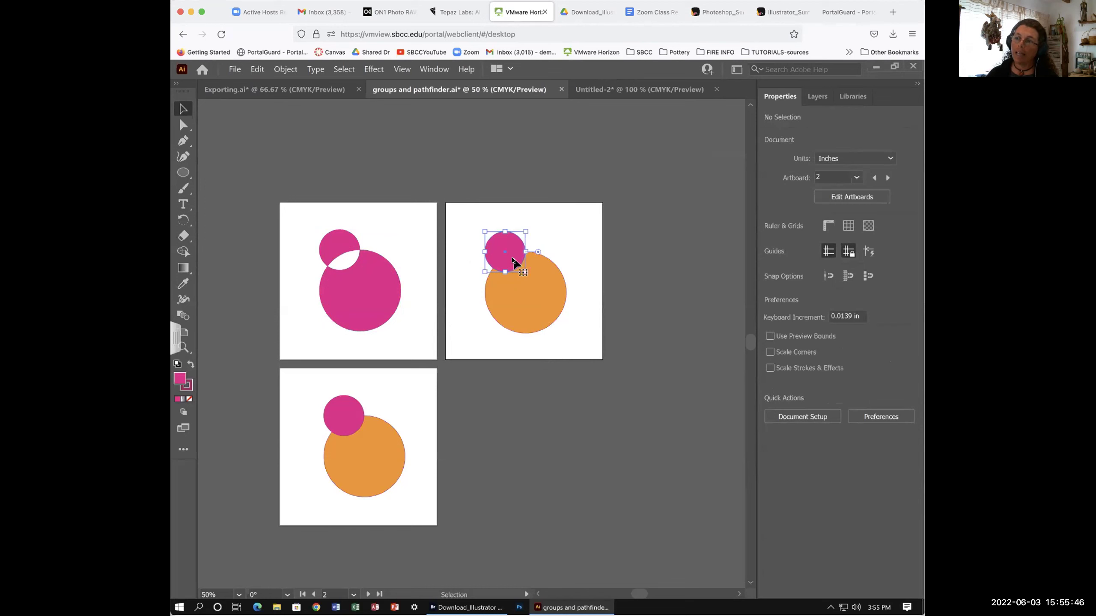
{"action": "key", "text": "ctrl+equal"}
{"action": "key", "text": "ctrl+equal"}
{"action": "key", "text": "ctrl+equal"}
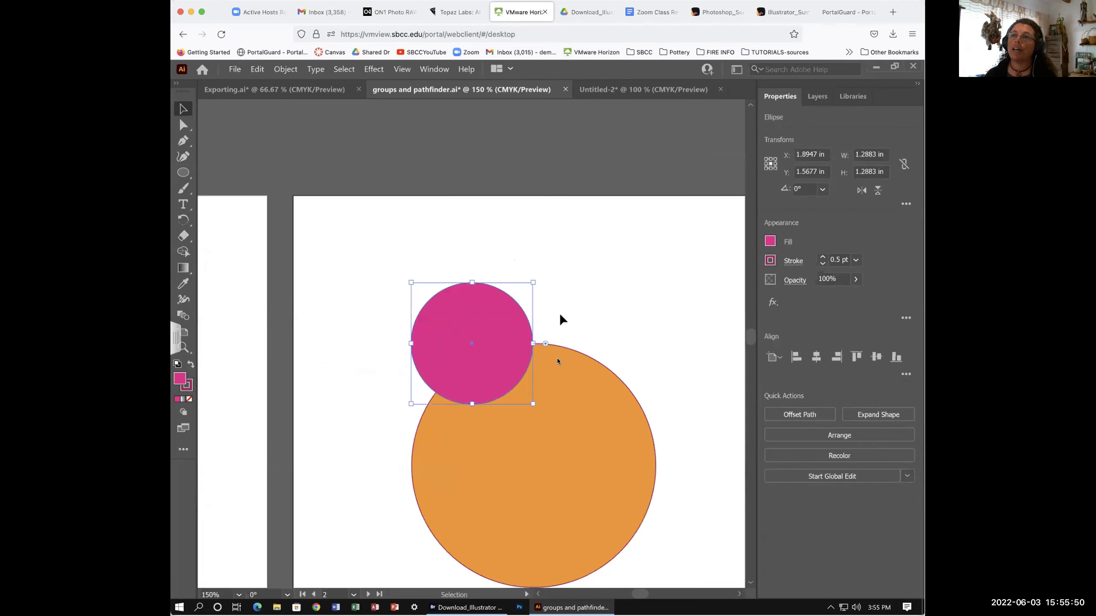
{"action": "left_click_drag", "start_coordinate": [549, 358], "coordinate": [517, 284]}
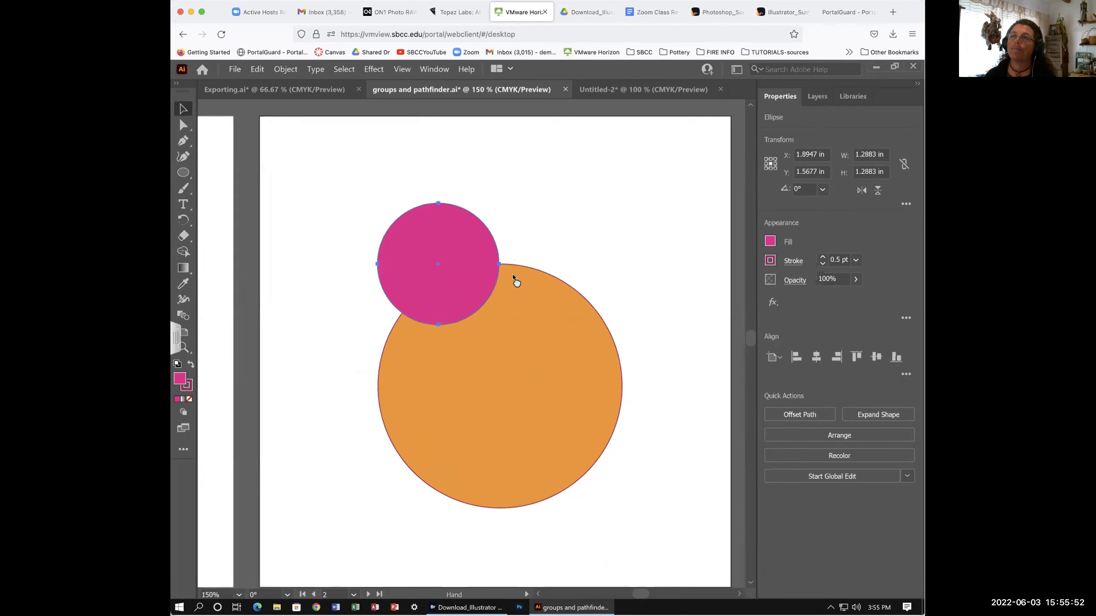
{"action": "key", "text": "v"}
{"action": "left_click", "coordinate": [610, 281]}
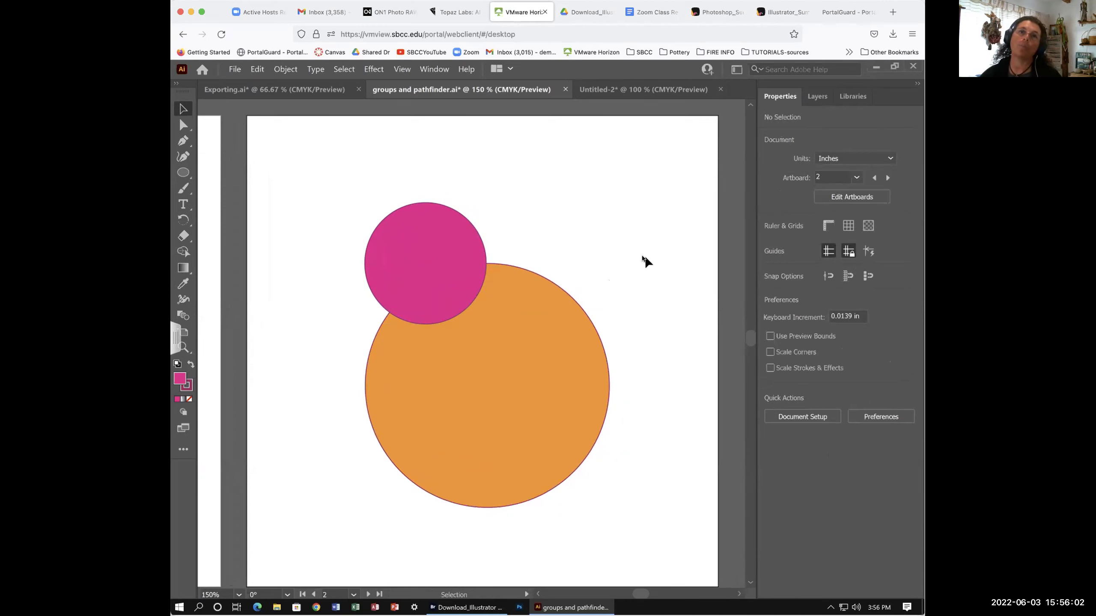
{"action": "scroll", "coordinate": [644, 255], "scroll_direction": "left", "scroll_amount": 1}
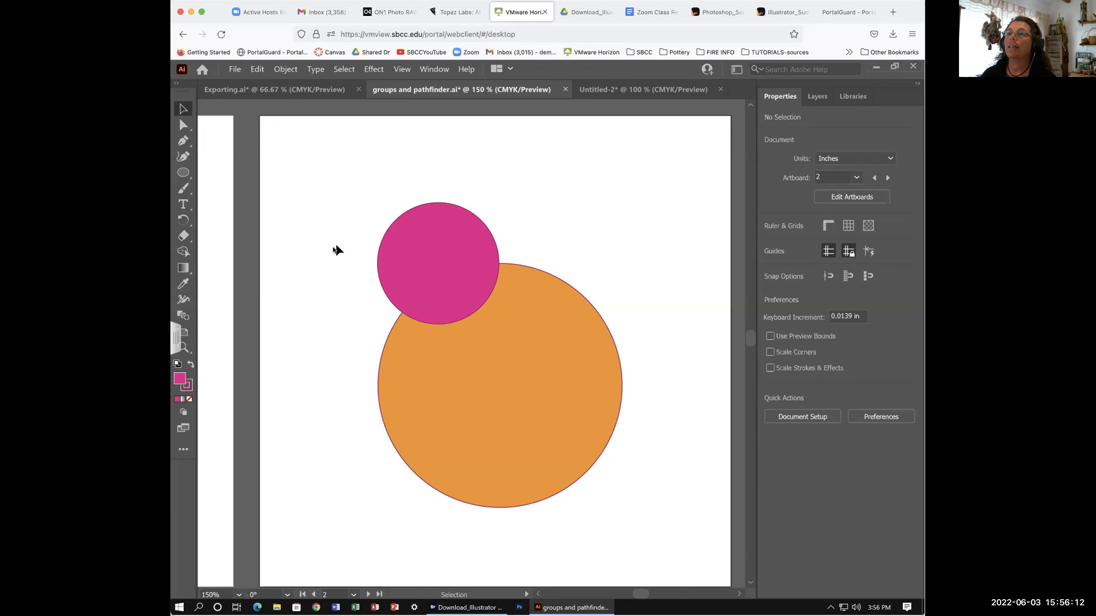
{"action": "left_click_drag", "start_coordinate": [333, 250], "coordinate": [485, 383]}
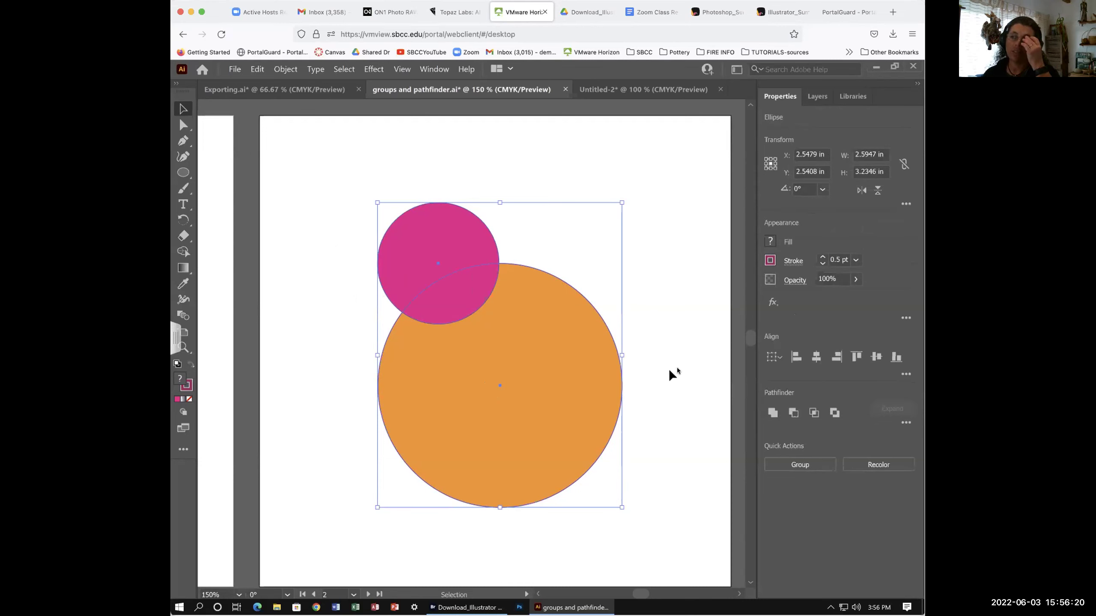
{"action": "left_click_drag", "start_coordinate": [560, 375], "coordinate": [526, 352]}
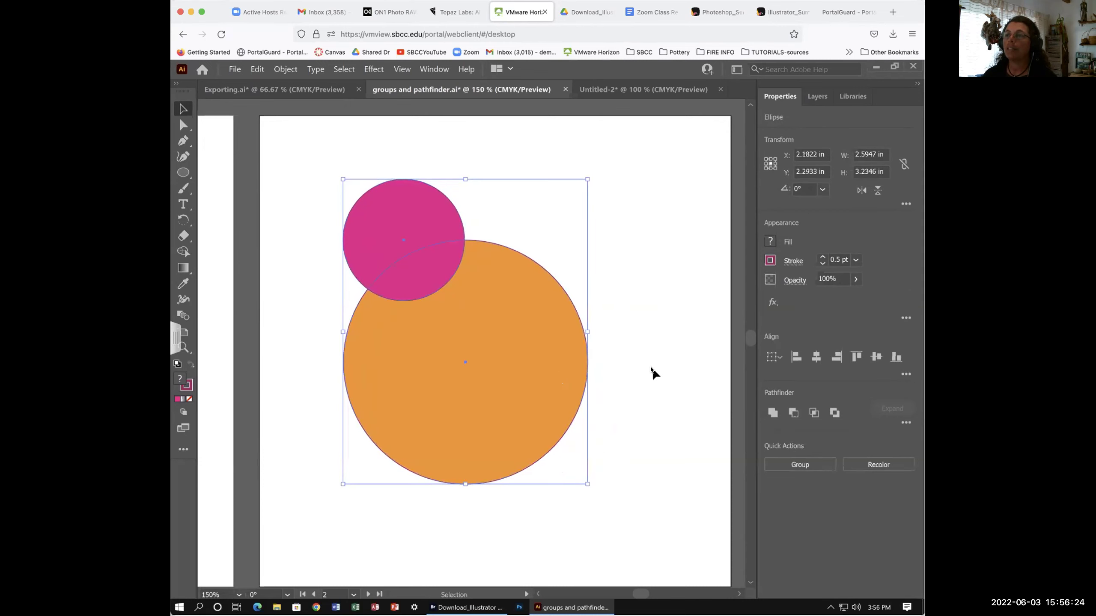
{"action": "left_click", "coordinate": [652, 373]}
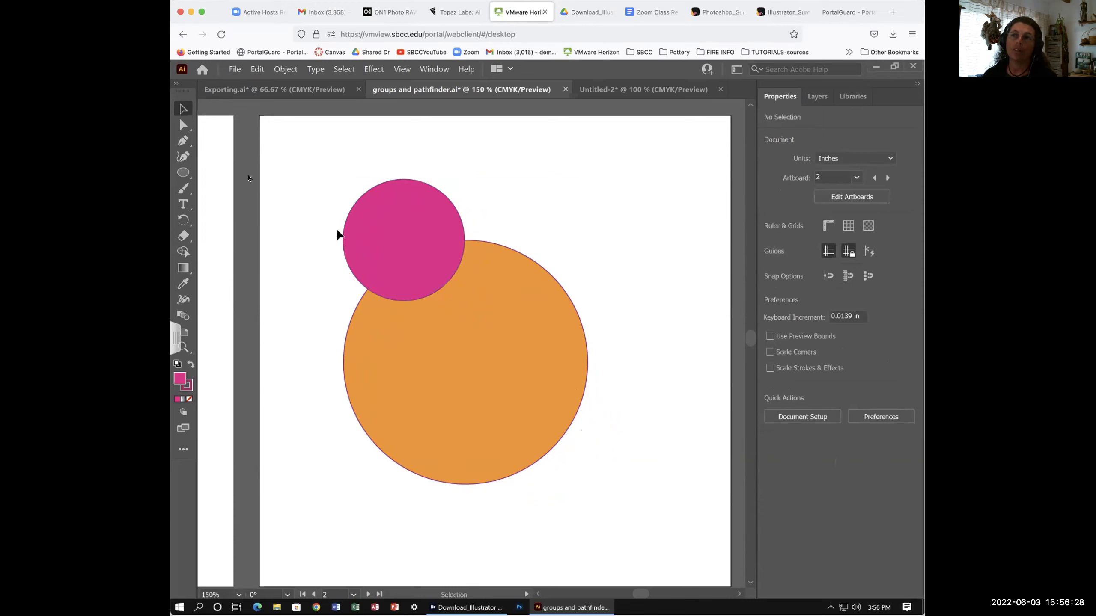
Draw a light green rectangle overlapping the lower-right edge of the orange circle on the second artboard
{"action": "left_click", "coordinate": [183, 172]}
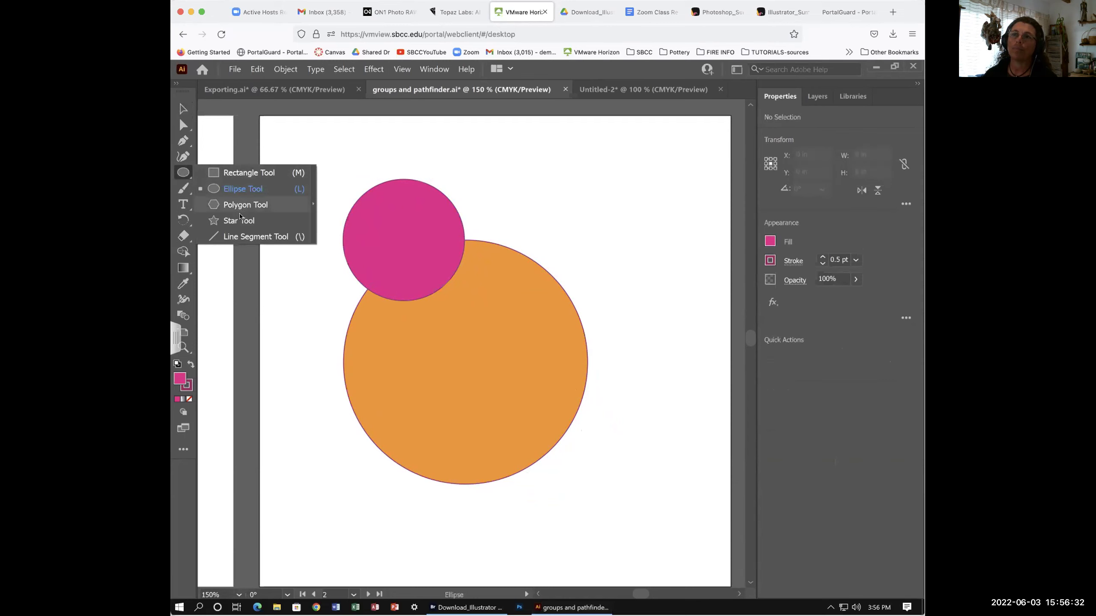
{"action": "left_click", "coordinate": [237, 174]}
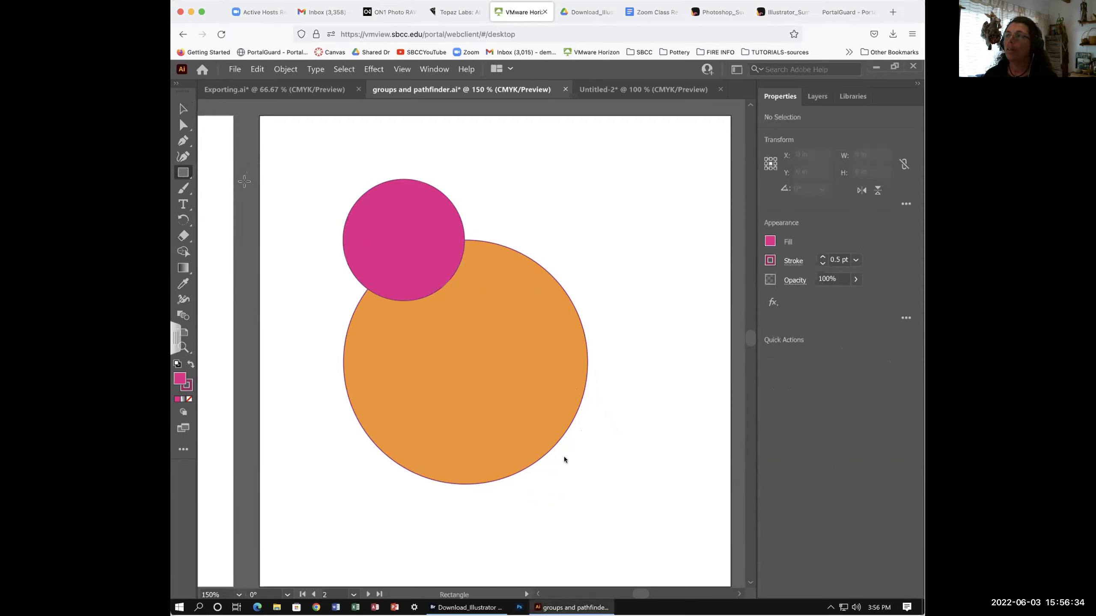
{"action": "left_click", "coordinate": [769, 242]}
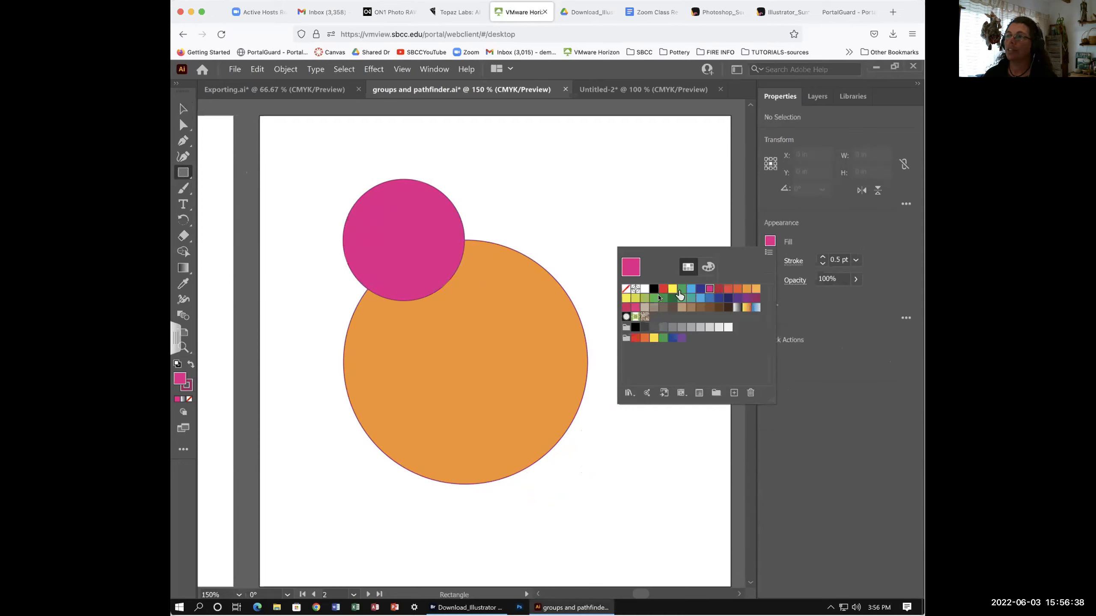
{"action": "left_click", "coordinate": [644, 298]}
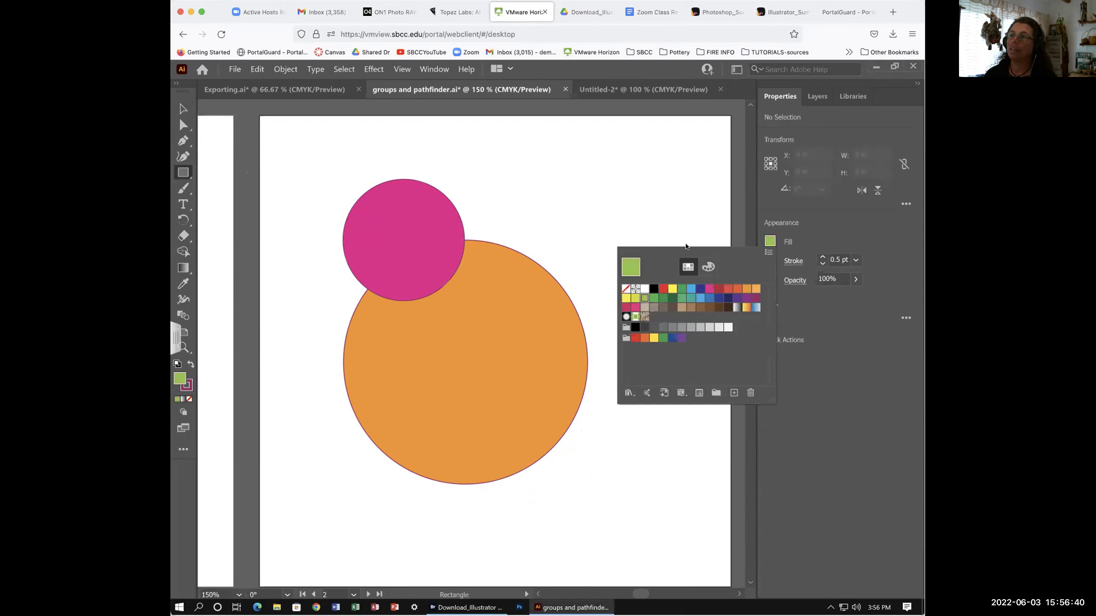
{"action": "left_click", "coordinate": [606, 459]}
{"action": "mouse_move", "coordinate": [524, 414]}
{"action": "left_mouse_down"}
{"action": "mouse_move", "coordinate": [466, 369]}
{"action": "mouse_move", "coordinate": [472, 355]}
{"action": "mouse_move", "coordinate": [467, 414]}
{"action": "mouse_move", "coordinate": [474, 391]}
{"action": "mouse_move", "coordinate": [457, 374]}
{"action": "mouse_move", "coordinate": [481, 381]}
{"action": "left_mouse_up"}
{"action": "key", "text": "v"}
{"action": "left_click_drag", "start_coordinate": [603, 437], "coordinate": [631, 400]}
{"action": "left_click", "coordinate": [642, 513]}
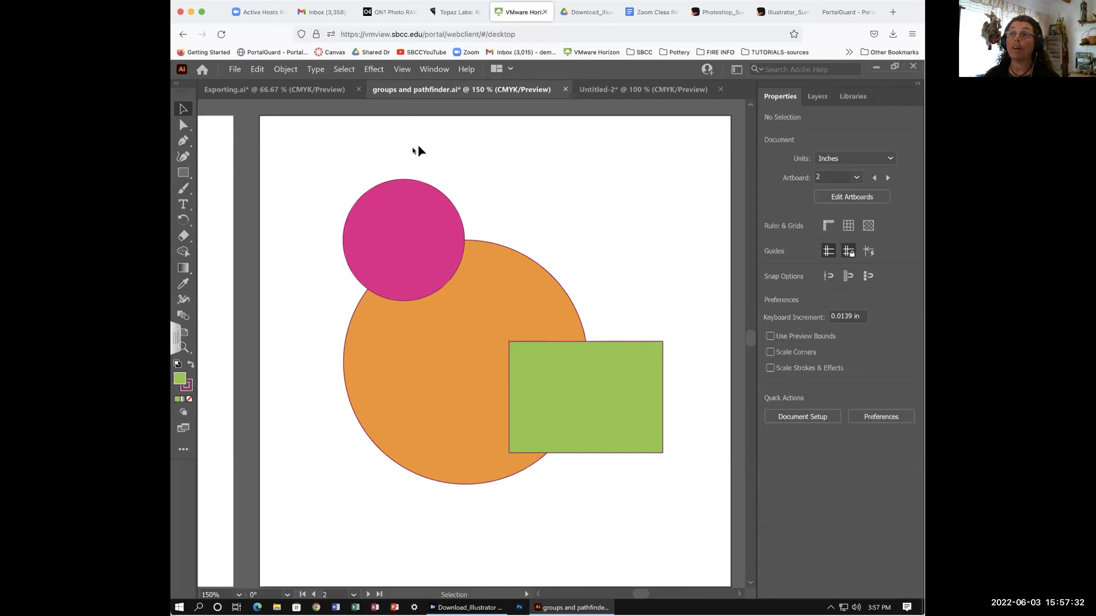
Try uniting both circles and the green rectangle on the second artboard with Pathfinder, and undo the union
{"action": "left_click_drag", "start_coordinate": [416, 151], "coordinate": [639, 496]}
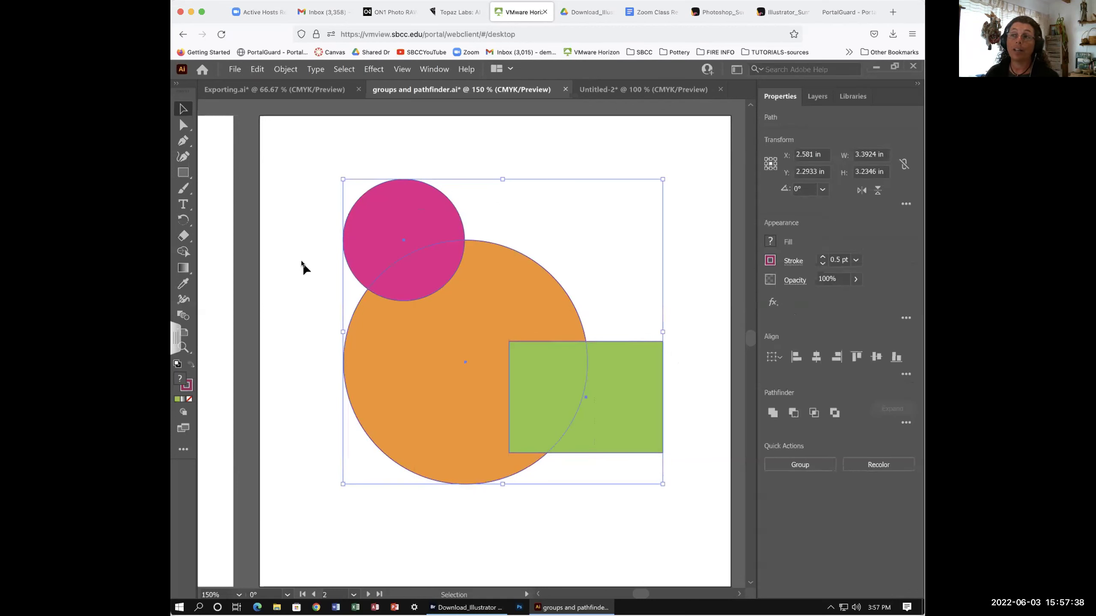
{"action": "scroll", "coordinate": [304, 262], "scroll_direction": "right", "scroll_amount": 1}
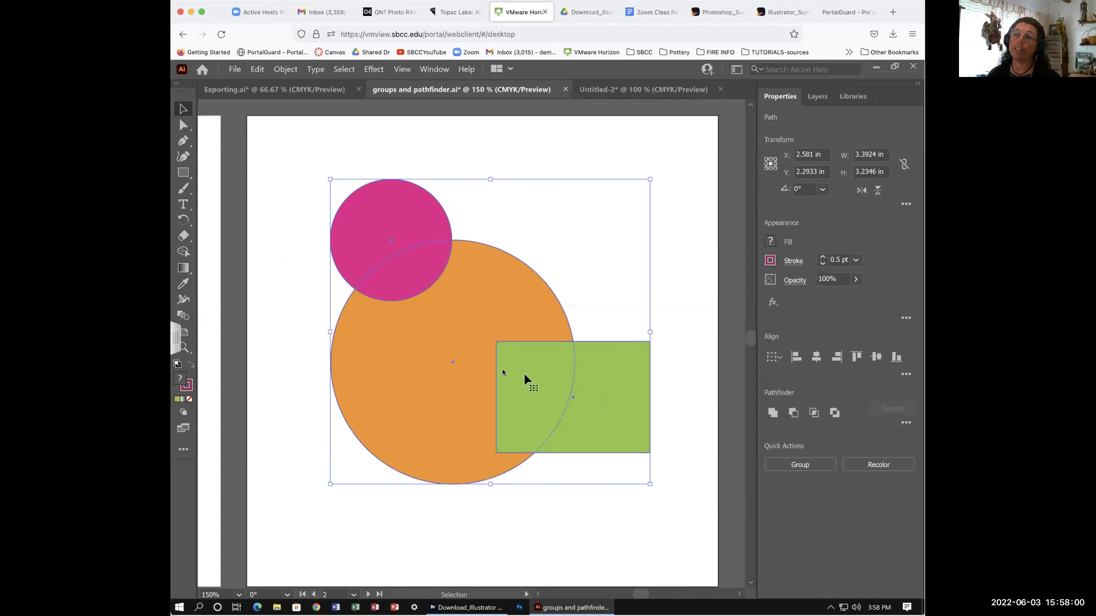
{"action": "left_click", "coordinate": [772, 412]}
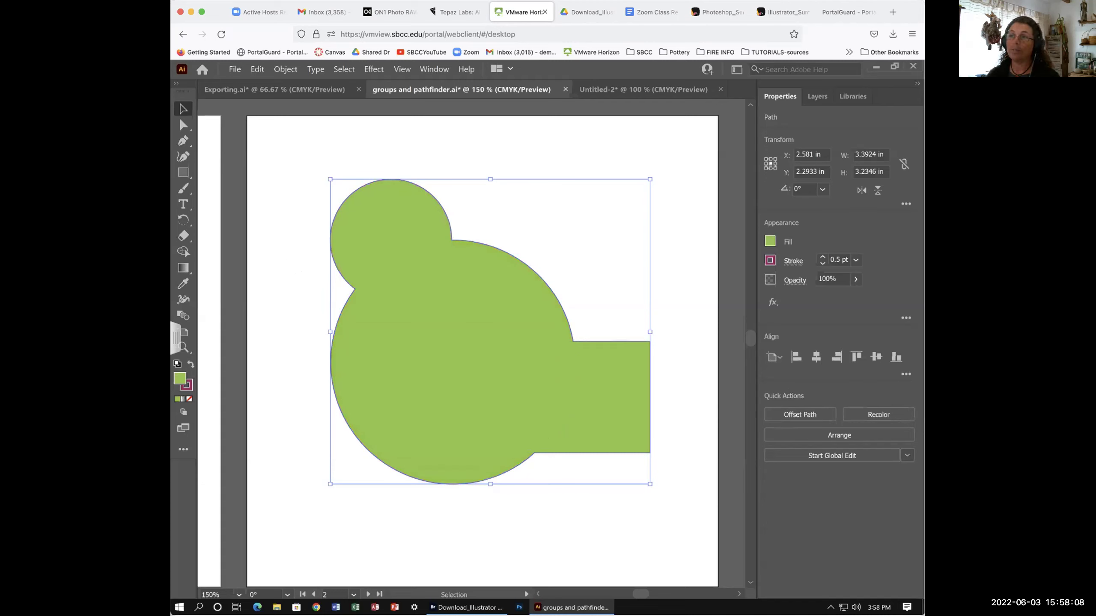
{"action": "key", "text": "ctrl+z"}
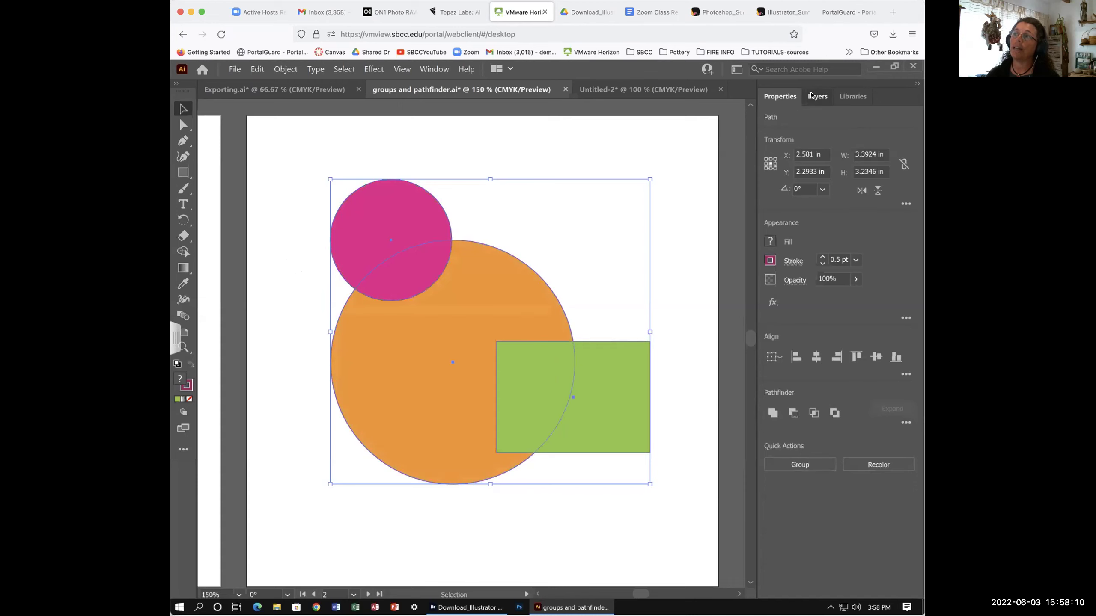
Examine how Layer 1 lists the separate shapes and the excluded group on the first artboard, and return to the object properties
{"action": "left_click", "coordinate": [811, 99]}
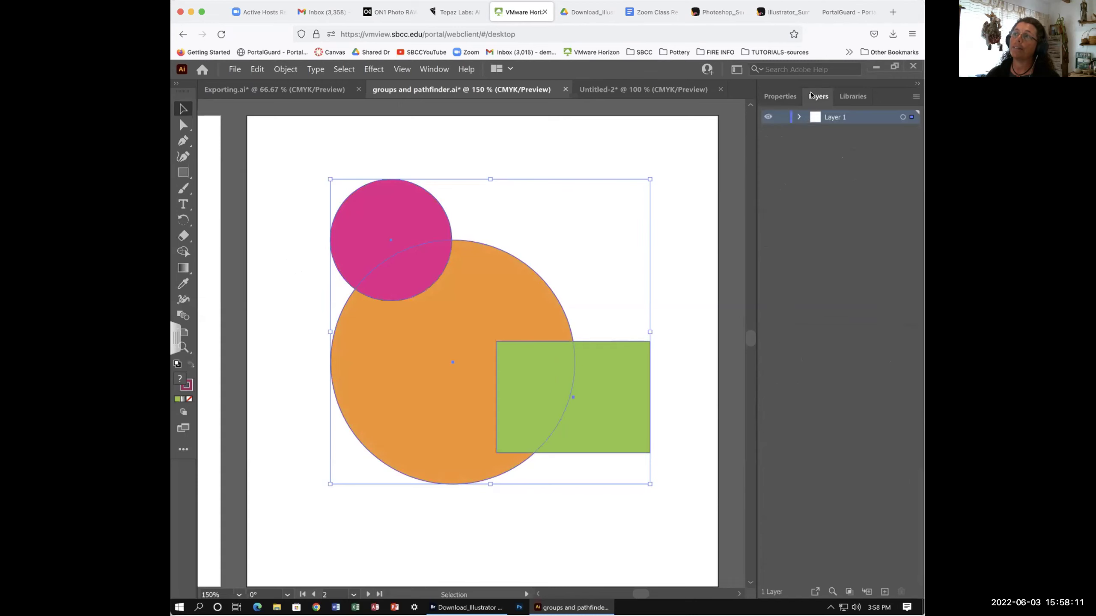
{"action": "left_click", "coordinate": [798, 117]}
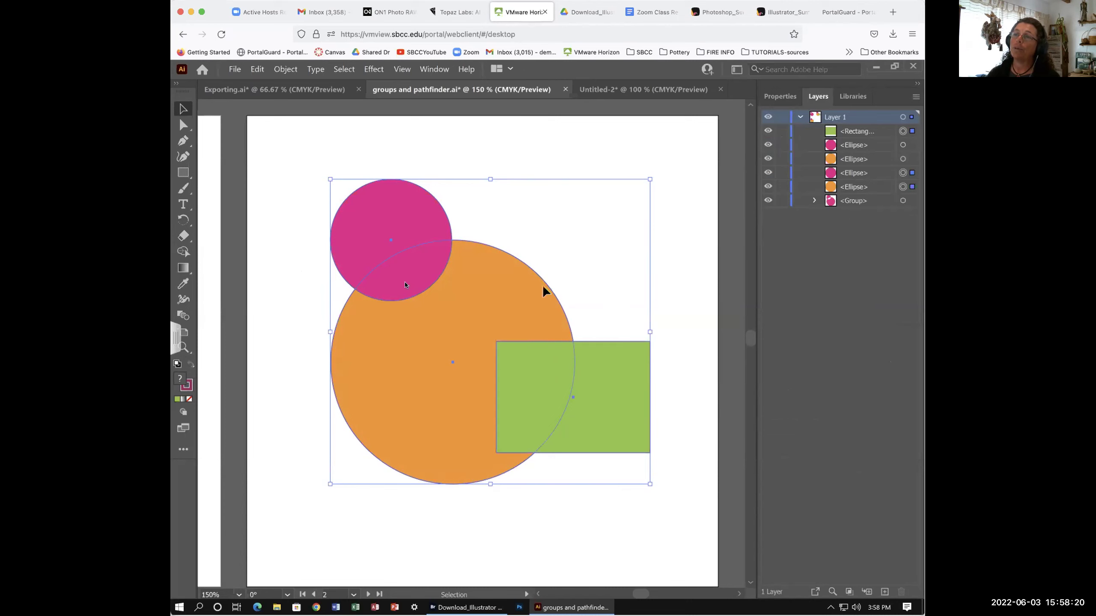
{"action": "left_click_drag", "start_coordinate": [262, 274], "coordinate": [539, 286]}
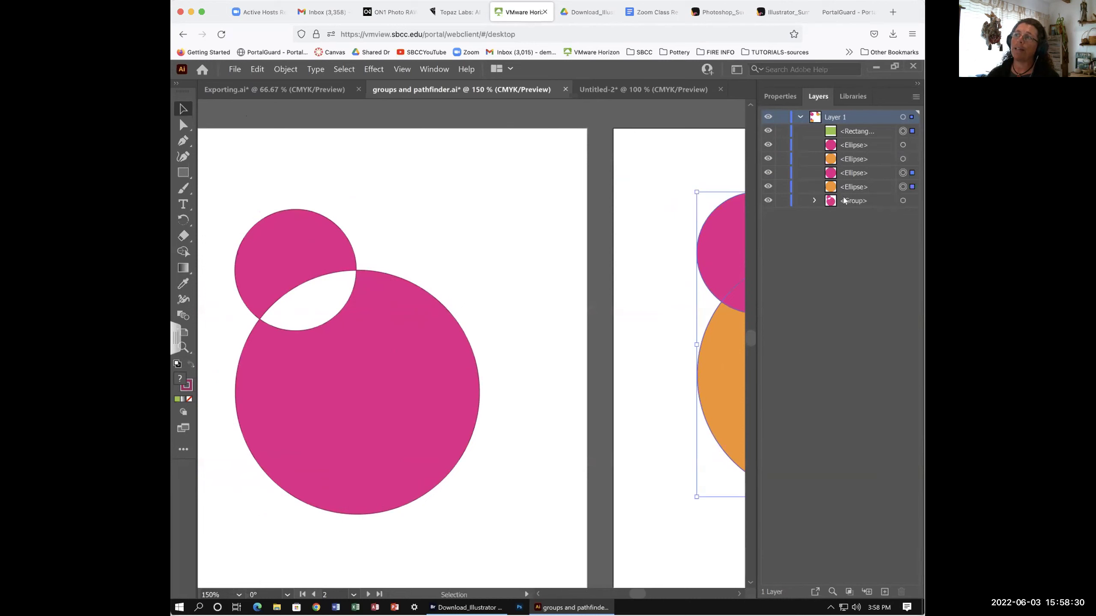
{"action": "left_click", "coordinate": [813, 201]}
{"action": "left_click", "coordinate": [813, 201]}
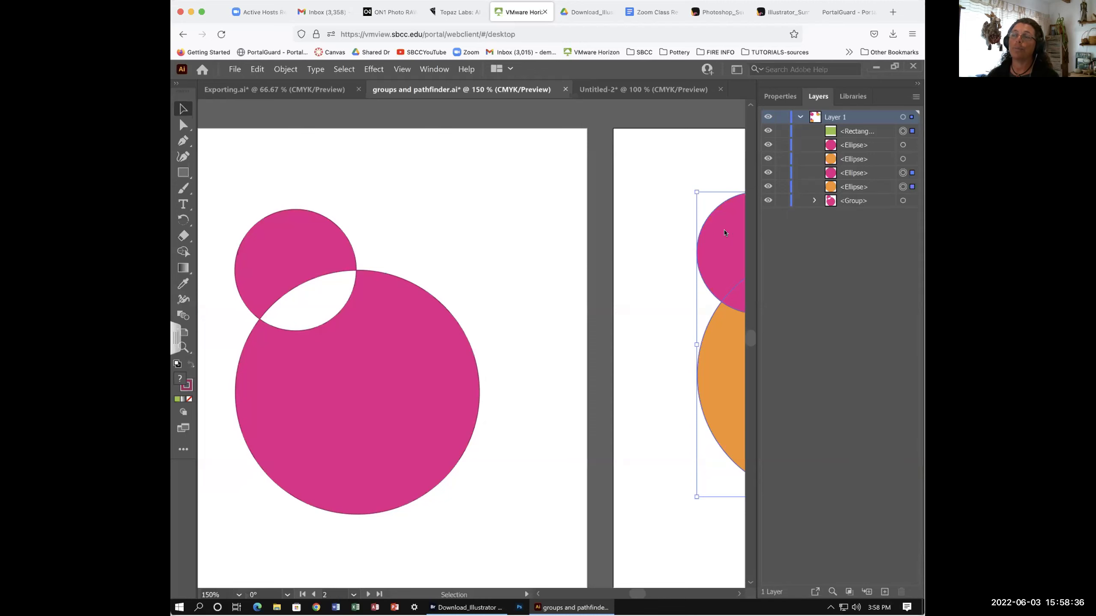
{"action": "key", "text": "space"}
{"action": "left_click_drag", "start_coordinate": [705, 225], "coordinate": [494, 223]}
{"action": "left_click_drag", "start_coordinate": [650, 233], "coordinate": [496, 223]}
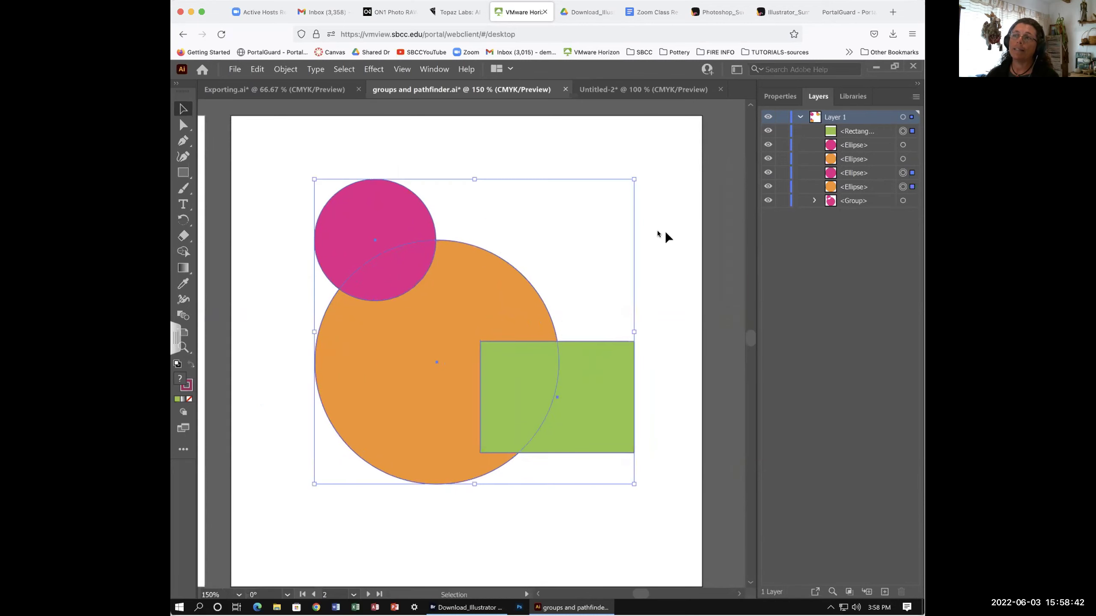
{"action": "left_click", "coordinate": [782, 95]}
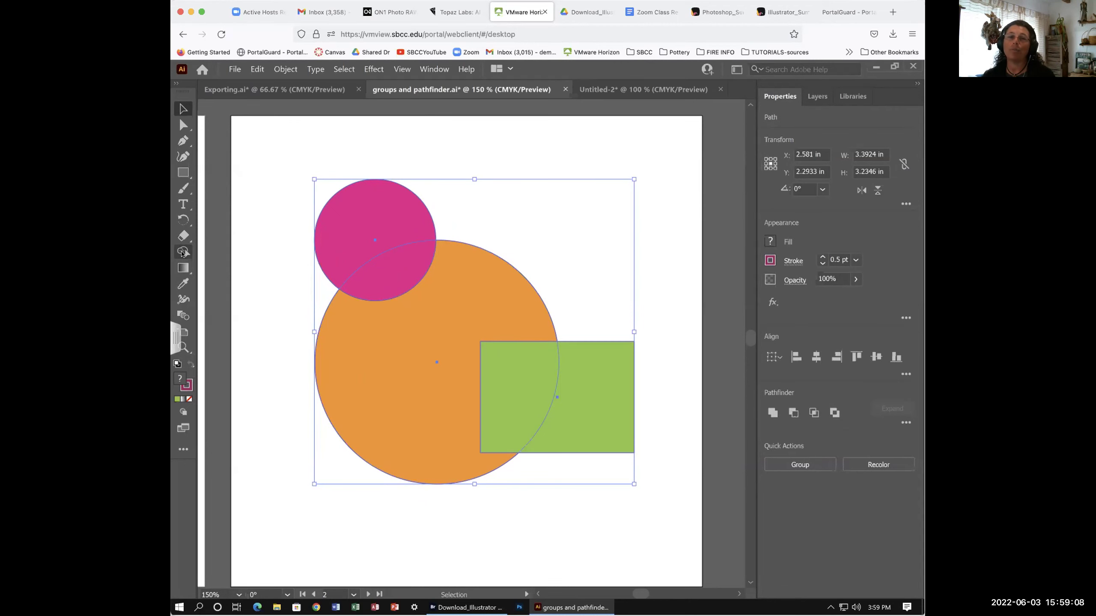
{"action": "scroll", "coordinate": [237, 245], "scroll_direction": "down", "scroll_amount": 2}
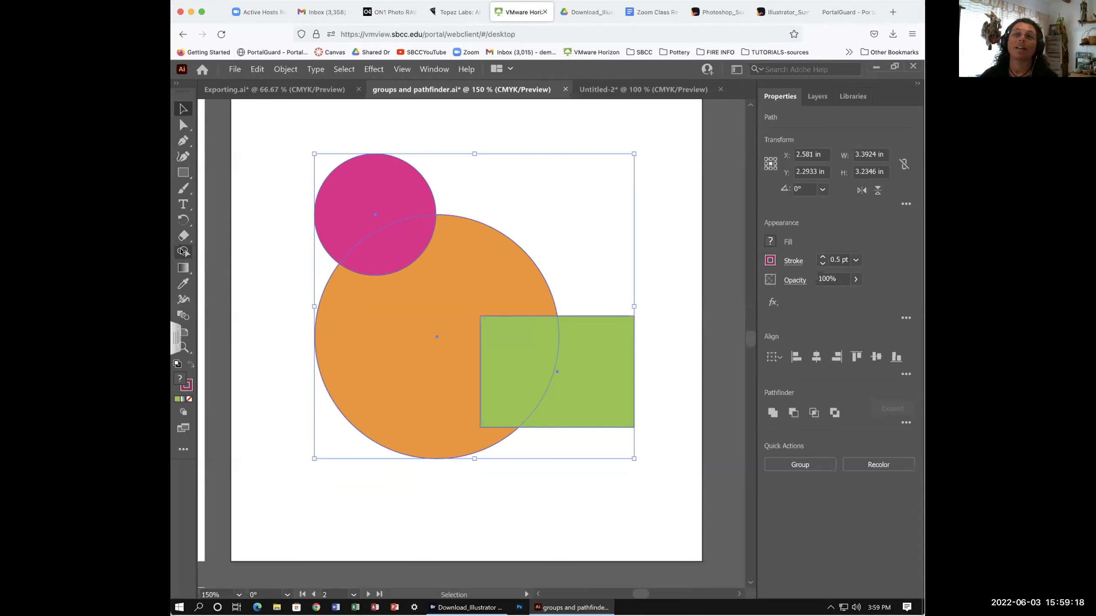
{"action": "left_click", "coordinate": [181, 251]}
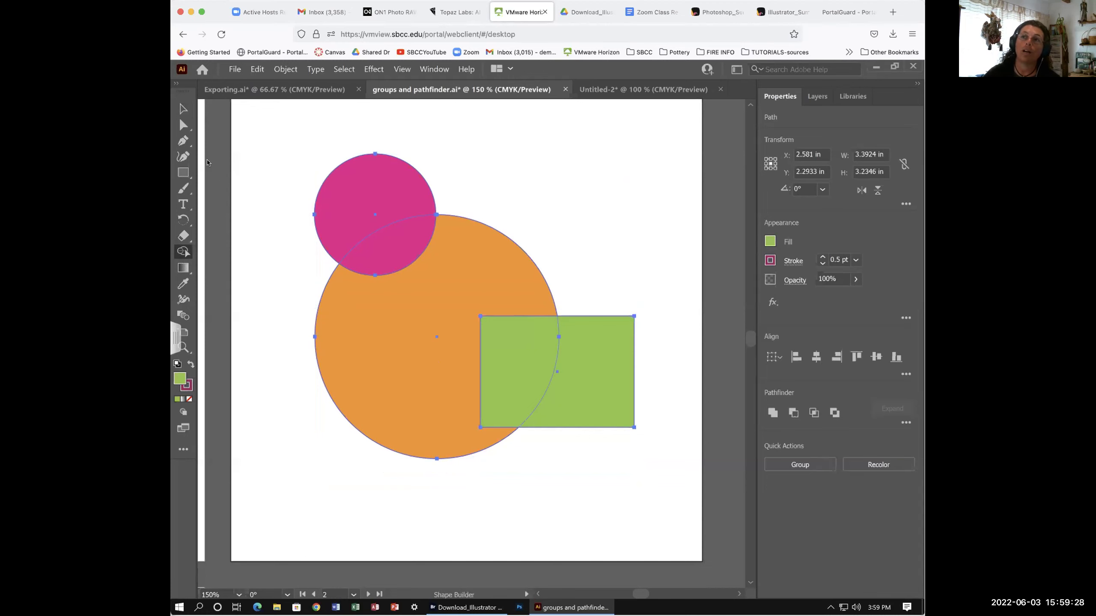
{"action": "scroll", "coordinate": [201, 142], "scroll_direction": "down", "scroll_amount": 1}
{"action": "left_click", "coordinate": [182, 108]}
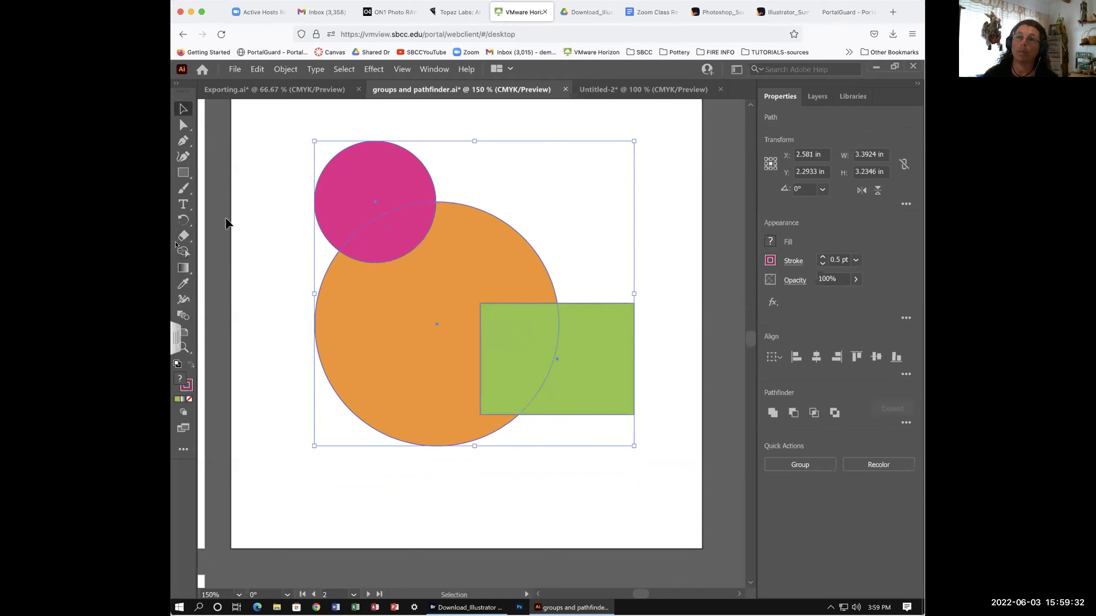
{"action": "left_click", "coordinate": [277, 203]}
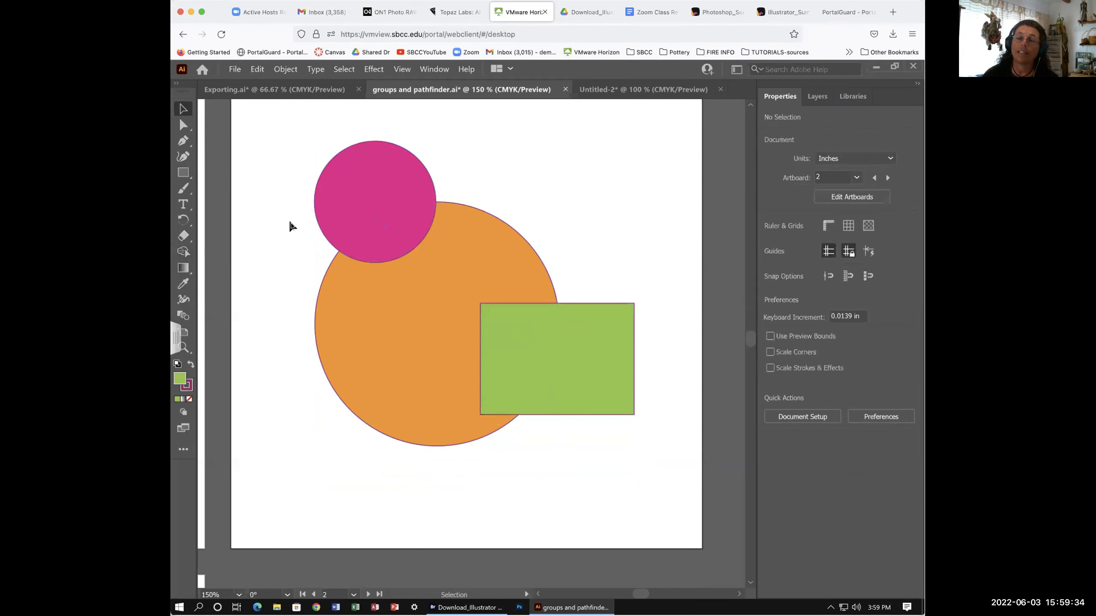
{"action": "left_click", "coordinate": [183, 252]}
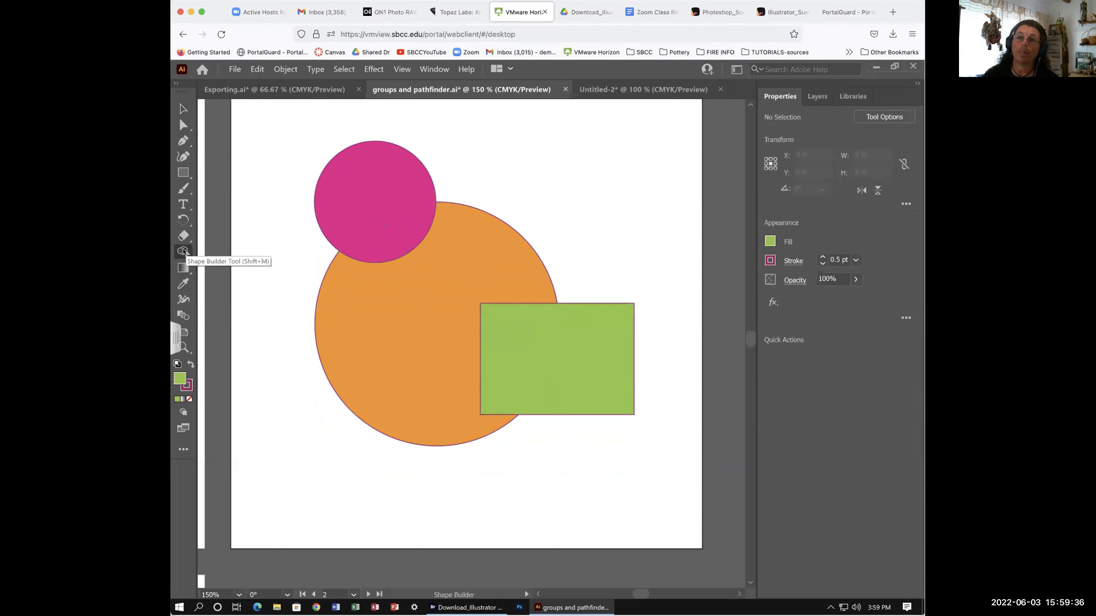
{"action": "left_click", "coordinate": [182, 109]}
Select both circles and the green rectangle on the second artboard and activate the Shape Builder tool for them
{"action": "left_click_drag", "start_coordinate": [266, 212], "coordinate": [542, 430]}
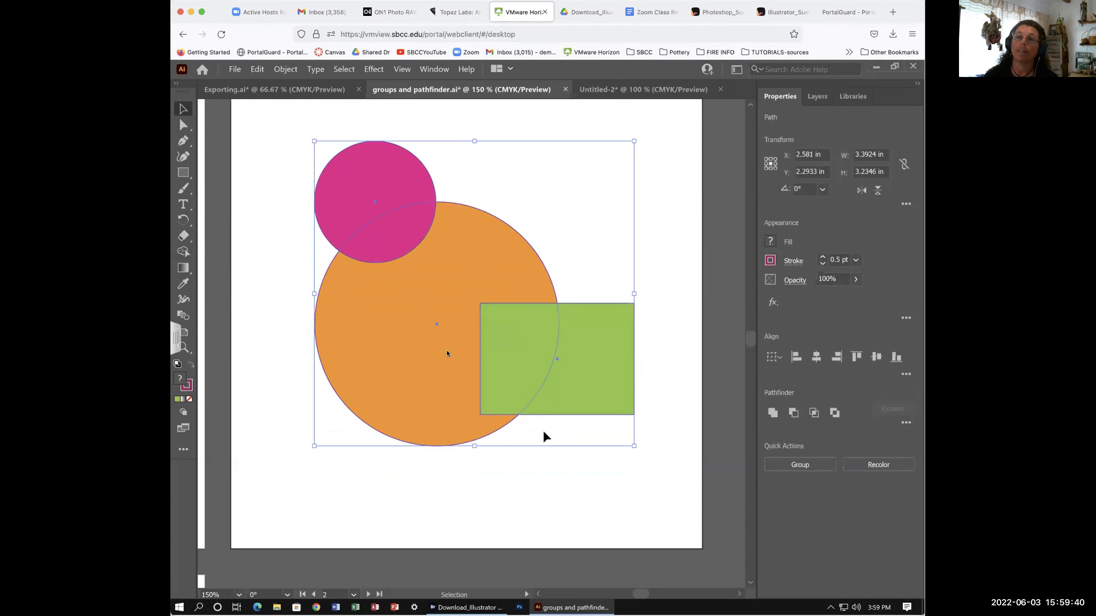
{"action": "left_click", "coordinate": [182, 252]}
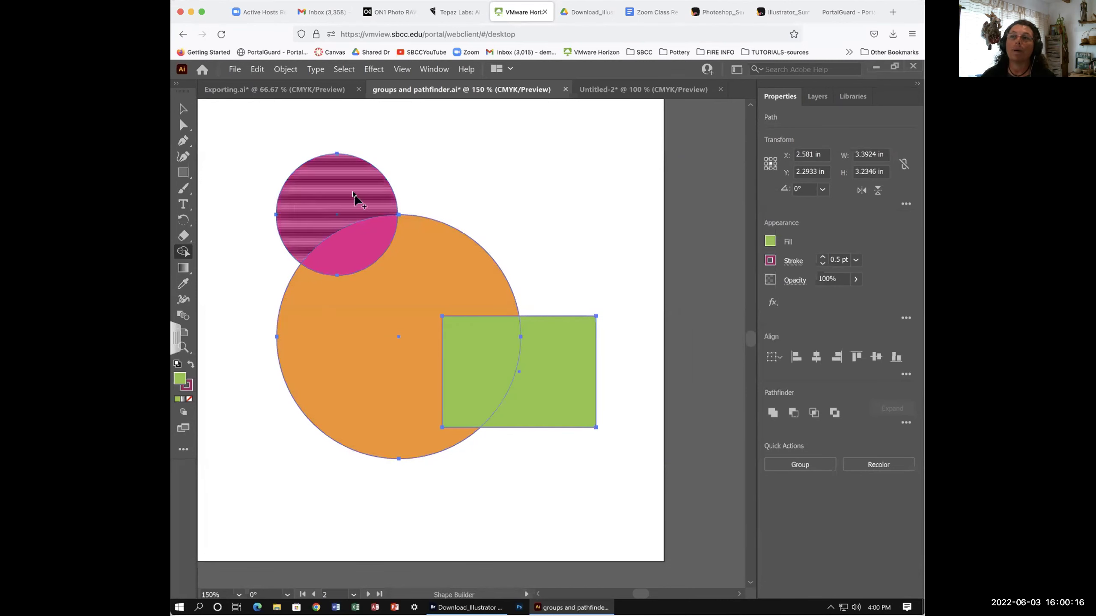
Try merging the two circles and the green rectangle into one shape with the Shape Builder tool, and undo each merge
{"action": "mouse_move", "coordinate": [354, 194]}
{"action": "left_mouse_down"}
{"action": "mouse_move", "coordinate": [351, 293]}
{"action": "mouse_move", "coordinate": [370, 341]}
{"action": "mouse_move", "coordinate": [400, 363]}
{"action": "mouse_move", "coordinate": [453, 373]}
{"action": "mouse_move", "coordinate": [543, 356]}
{"action": "left_mouse_up"}
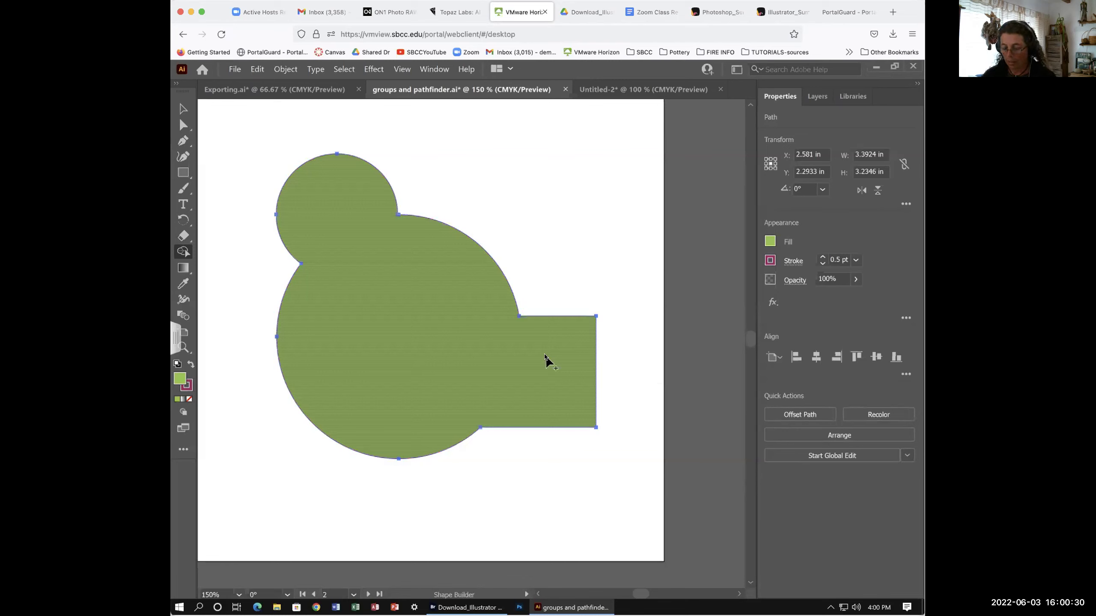
{"action": "key", "text": "ctrl"}
{"action": "key", "text": "ctrl+z"}
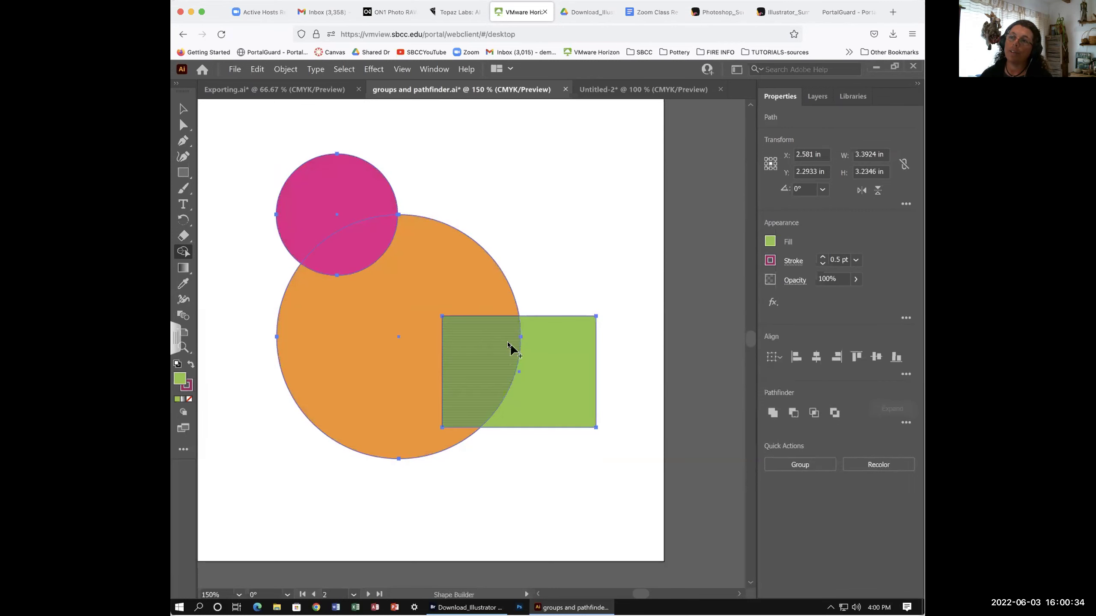
{"action": "mouse_move", "coordinate": [560, 352]}
{"action": "left_mouse_down"}
{"action": "mouse_move", "coordinate": [487, 354]}
{"action": "mouse_move", "coordinate": [409, 313]}
{"action": "mouse_move", "coordinate": [372, 259]}
{"action": "mouse_move", "coordinate": [357, 196]}
{"action": "left_mouse_up"}
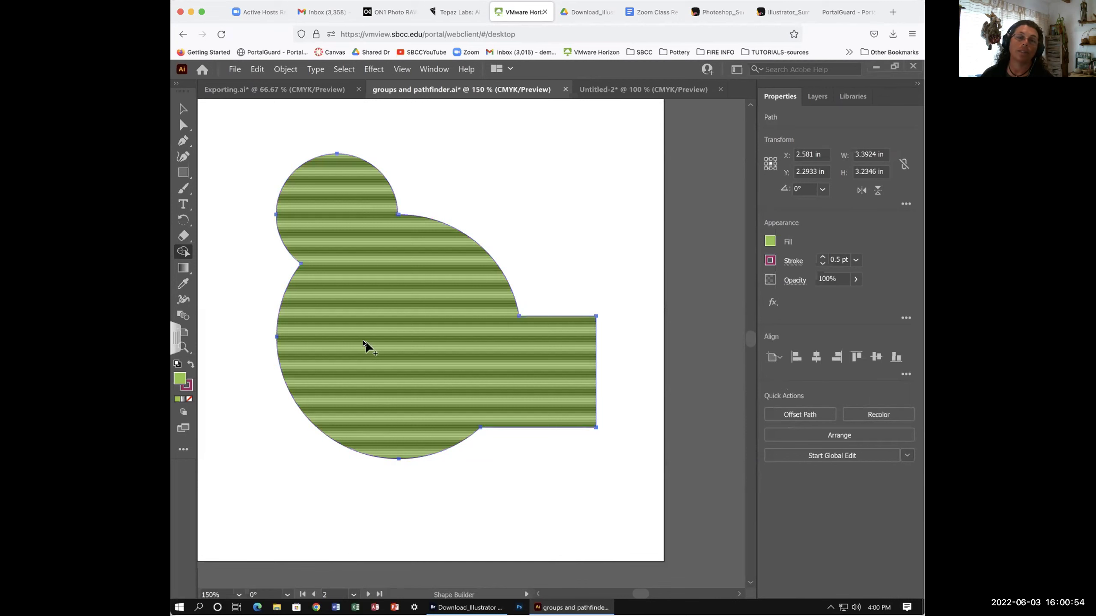
{"action": "key", "text": "ctrl+z"}
With Shape Builder, merge the rectangle with its overlap on the orange circle, and the small pink circle with its overlap
{"action": "key", "text": "shift+m"}
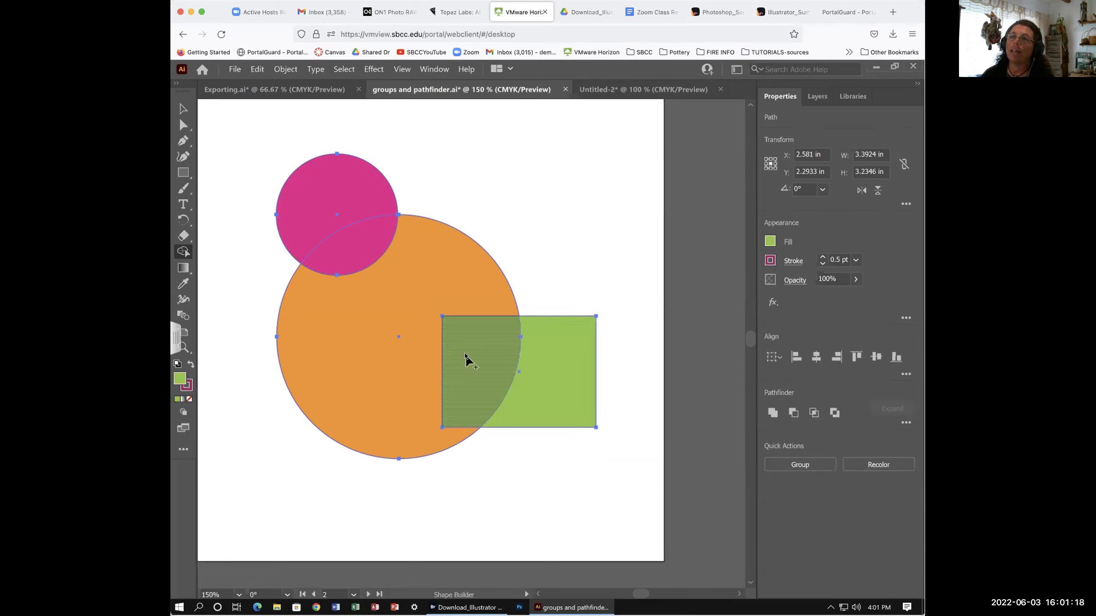
{"action": "left_click_drag", "start_coordinate": [478, 358], "coordinate": [558, 356]}
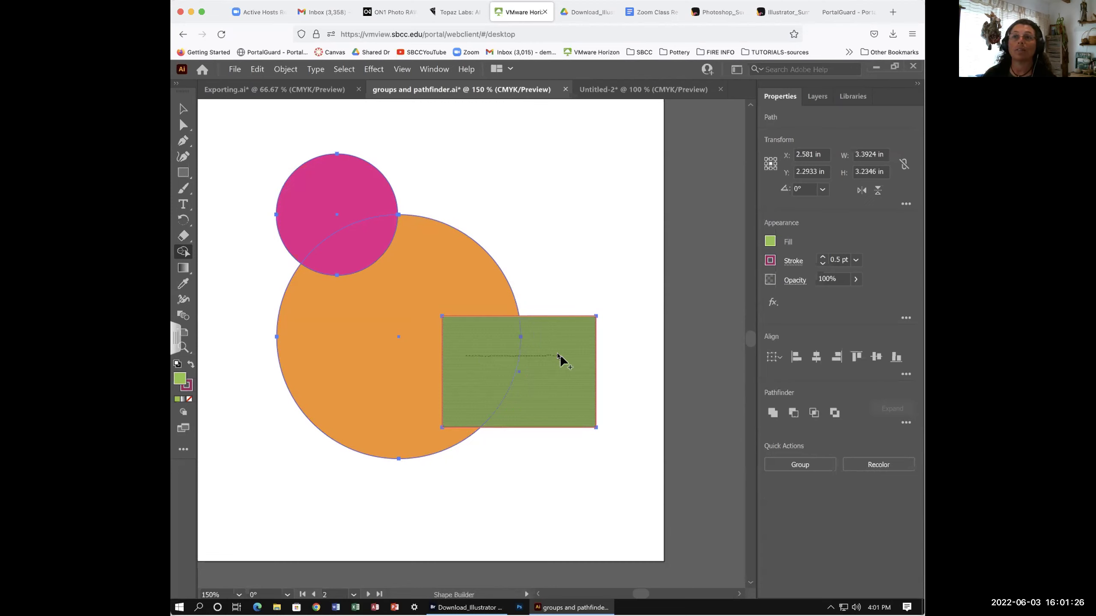
{"action": "left_click_drag", "start_coordinate": [558, 356], "coordinate": [558, 355]}
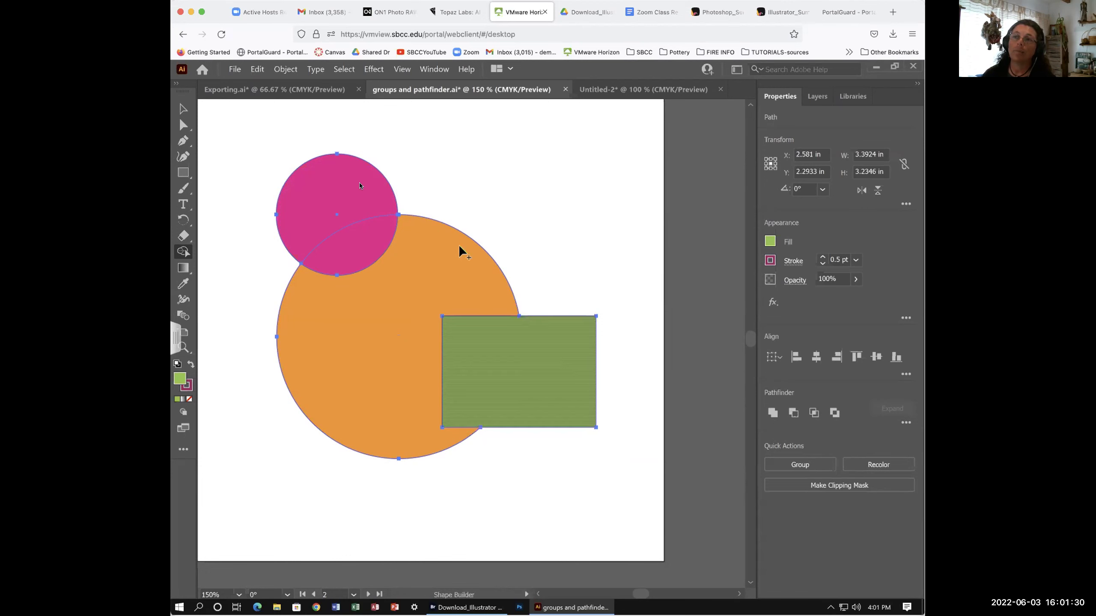
{"action": "left_click_drag", "start_coordinate": [350, 193], "coordinate": [352, 253]}
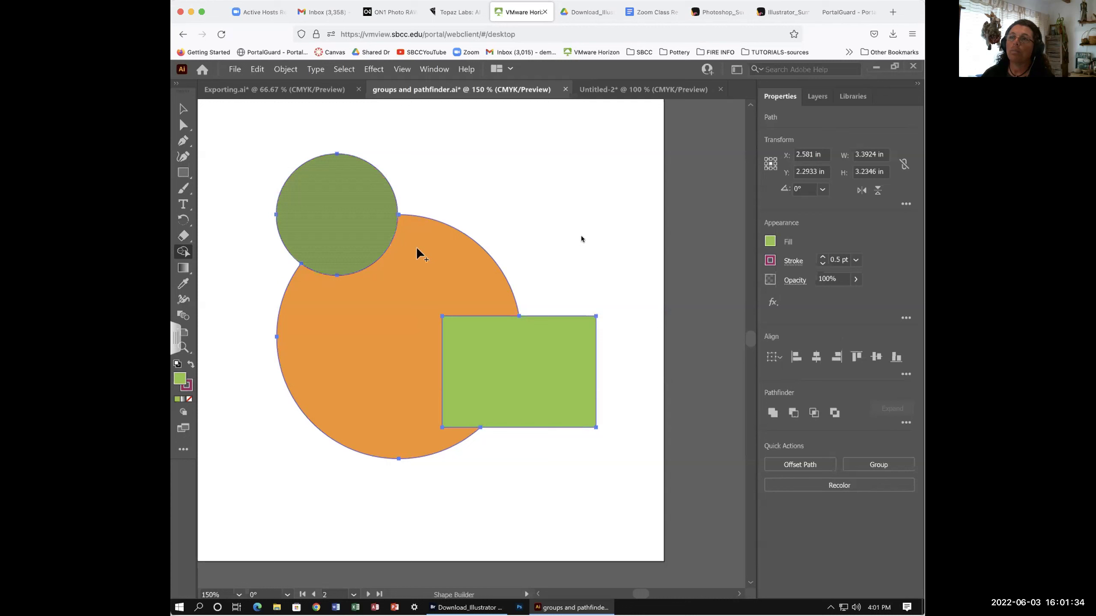
Move the small green circle and the green rectangle away from the orange circle to expose the two cutouts
{"action": "left_click", "coordinate": [183, 108]}
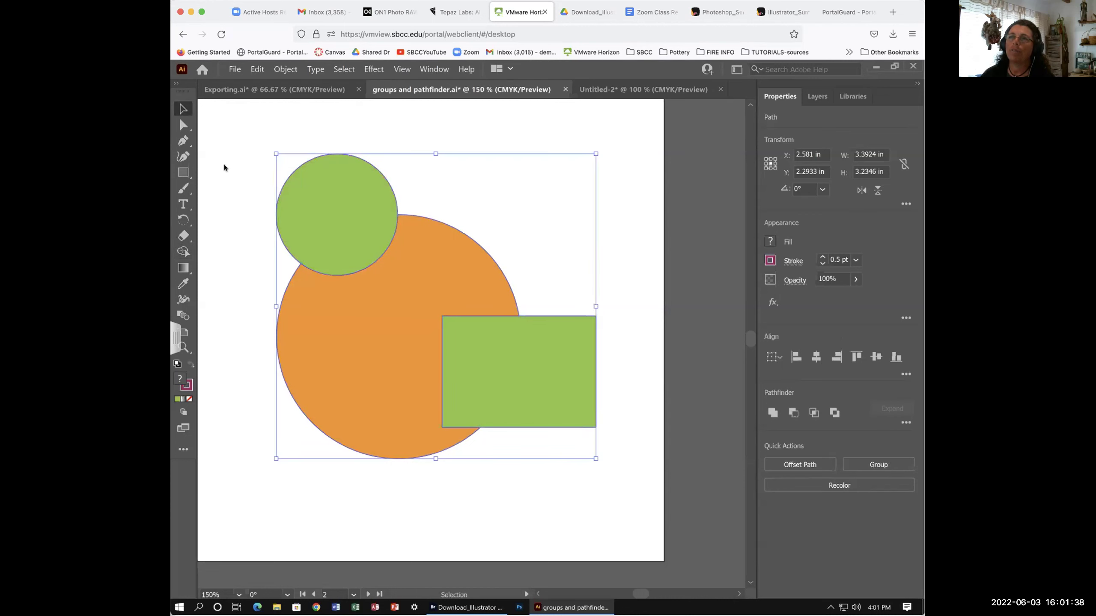
{"action": "left_click", "coordinate": [226, 219]}
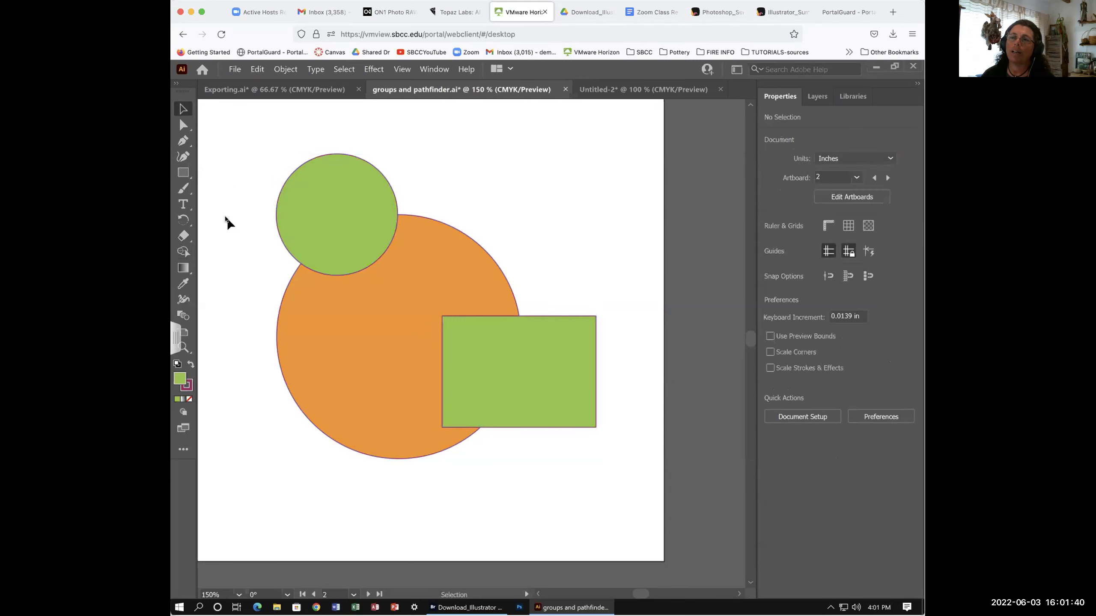
{"action": "left_click_drag", "start_coordinate": [354, 229], "coordinate": [317, 177]}
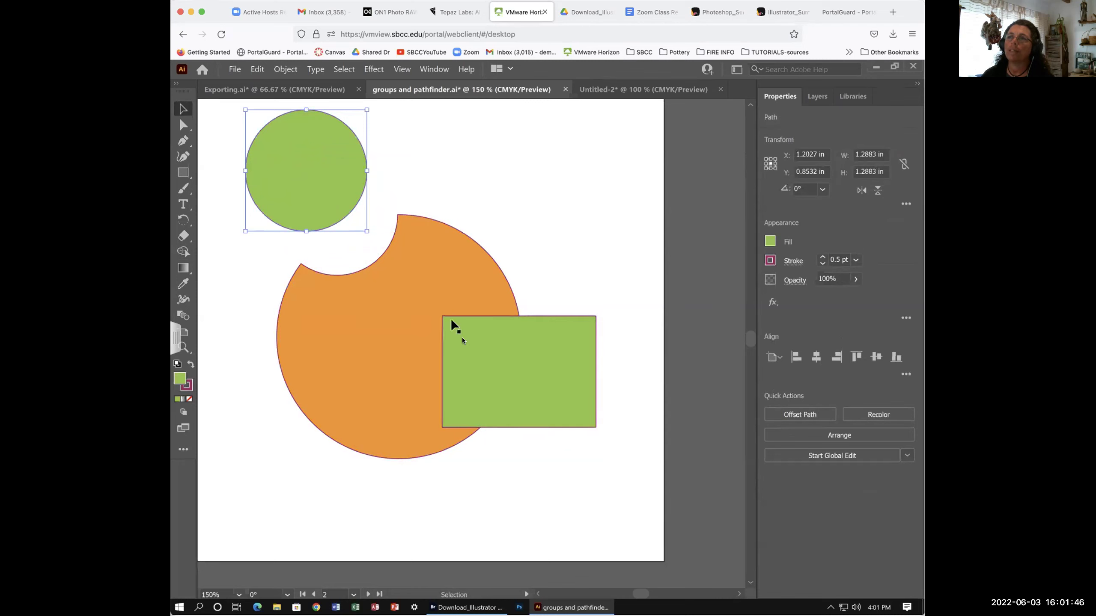
{"action": "left_click_drag", "start_coordinate": [473, 375], "coordinate": [554, 377]}
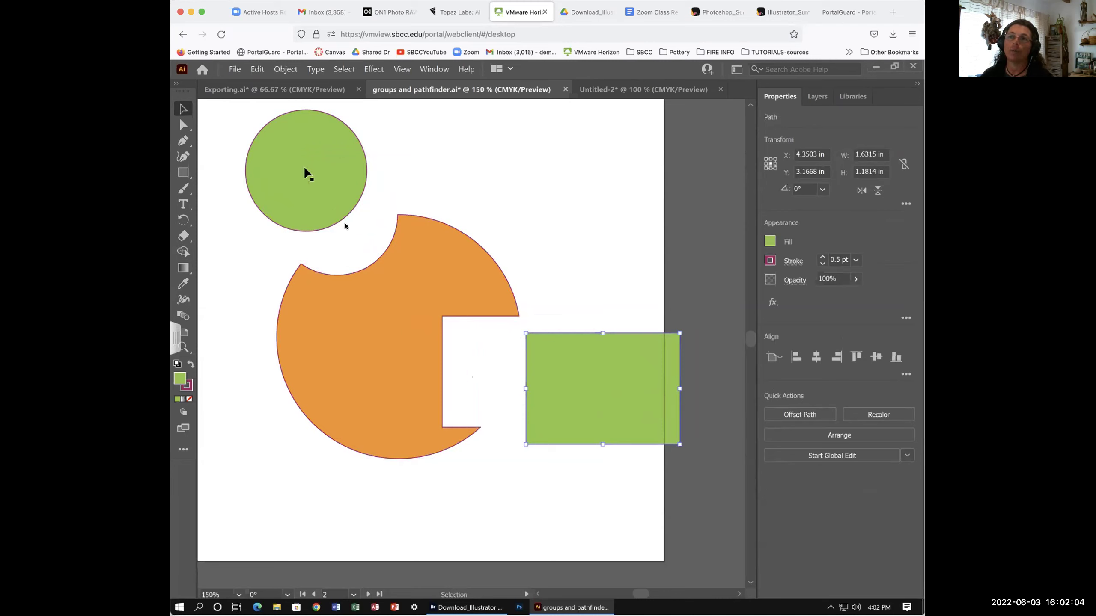
{"action": "mouse_move", "coordinate": [556, 385]}
{"action": "left_mouse_down"}
{"action": "mouse_move", "coordinate": [569, 363]}
{"action": "mouse_move", "coordinate": [550, 403]}
{"action": "left_mouse_up"}
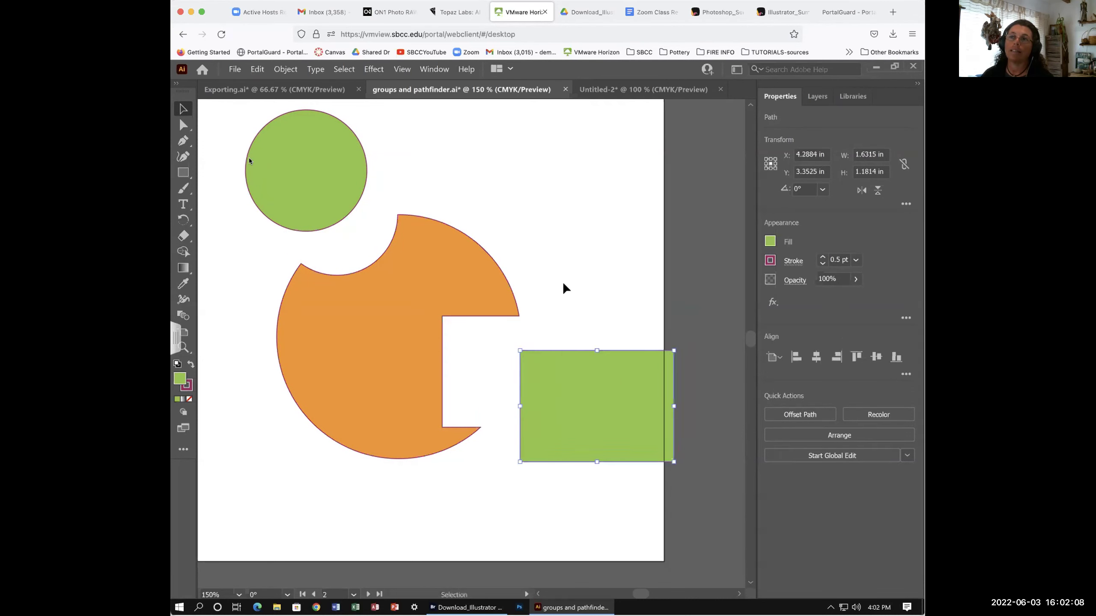
{"action": "left_click", "coordinate": [565, 288]}
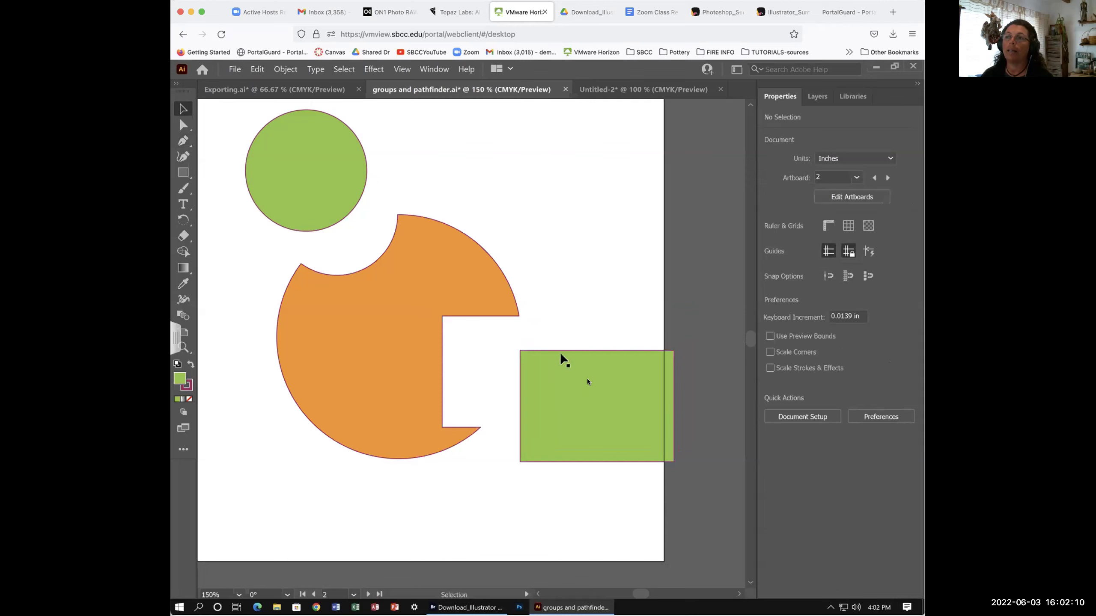
{"action": "left_click_drag", "start_coordinate": [570, 423], "coordinate": [541, 405]}
{"action": "left_click_drag", "start_coordinate": [327, 210], "coordinate": [330, 222]}
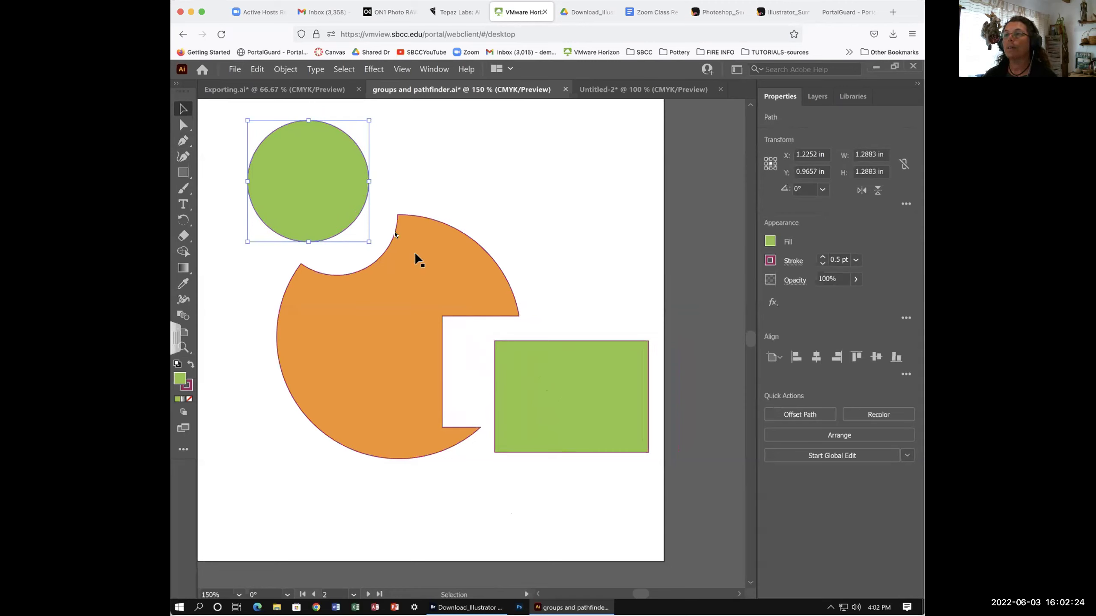
Look at the additional Pathfinder options with all three shapes selected, and deselect the shapes
{"action": "left_click_drag", "start_coordinate": [235, 212], "coordinate": [543, 518]}
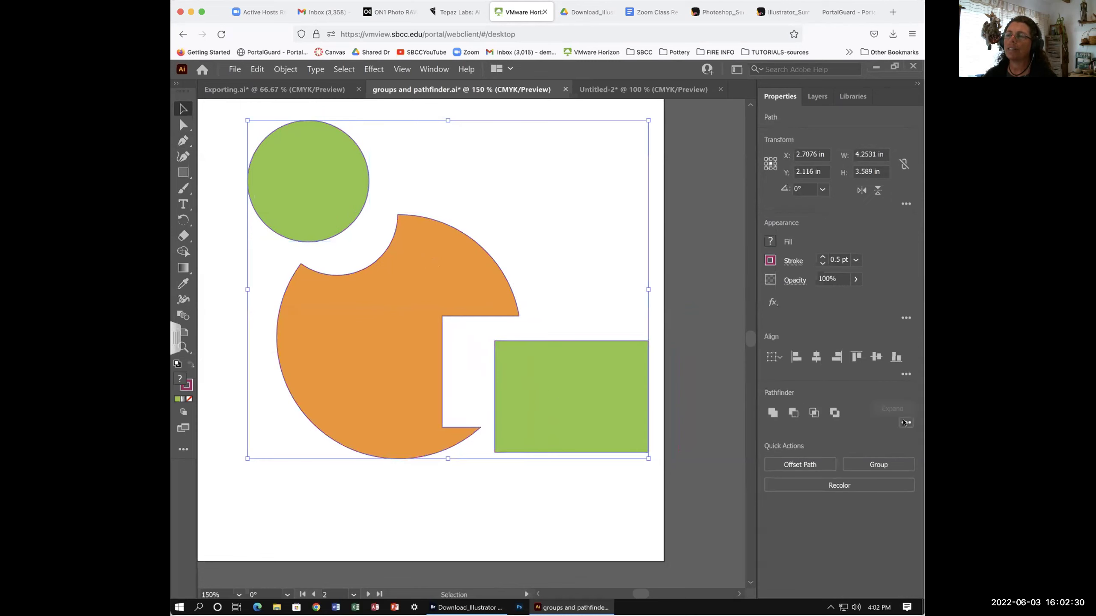
{"action": "left_click", "coordinate": [904, 423]}
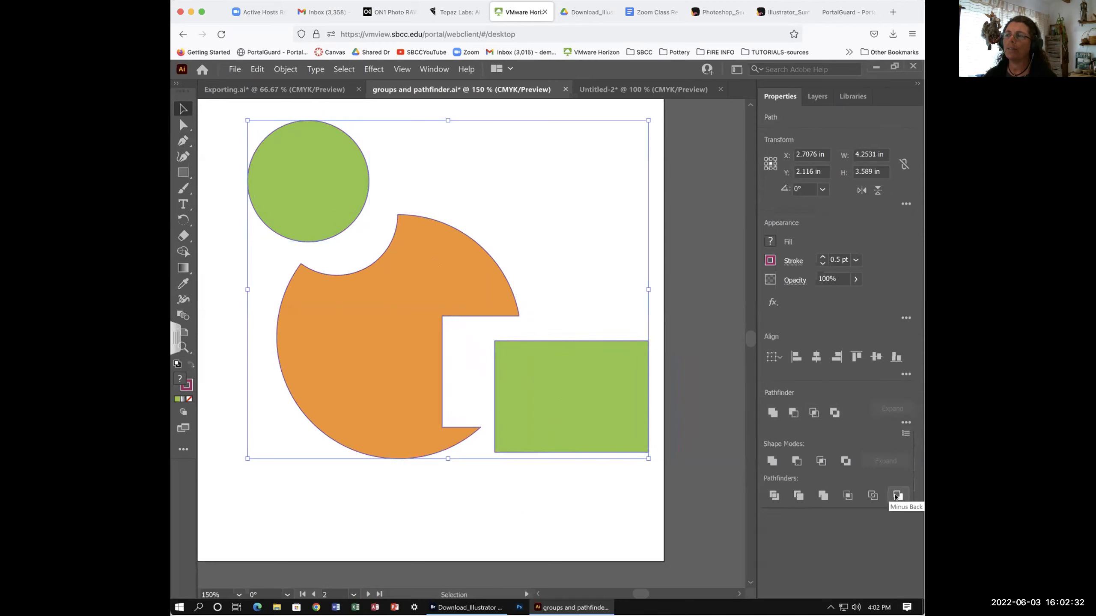
{"action": "left_click", "coordinate": [904, 423]}
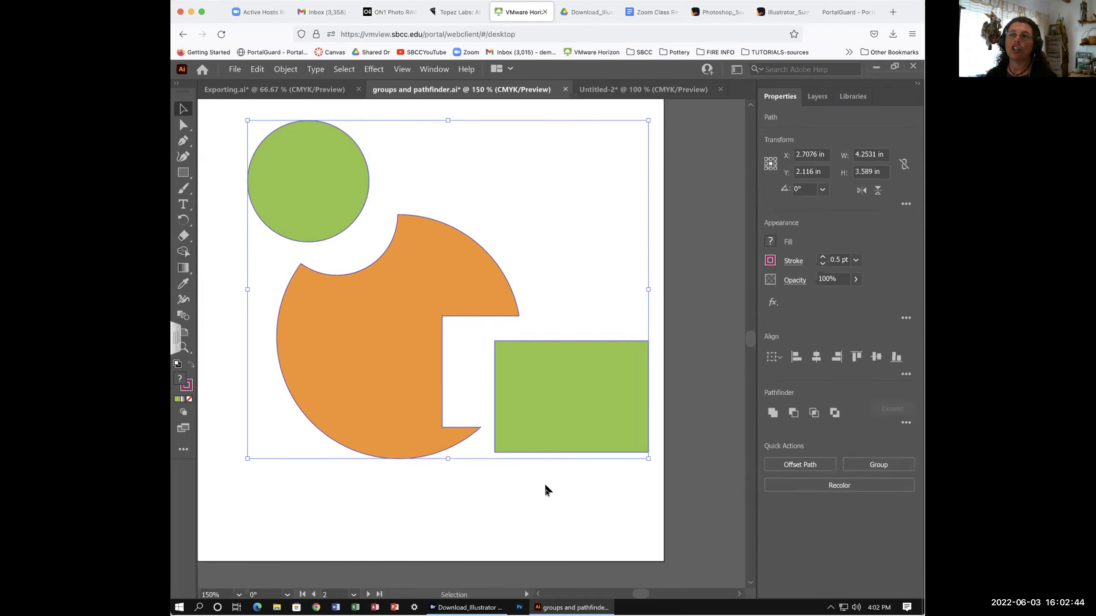
{"action": "left_click", "coordinate": [546, 498]}
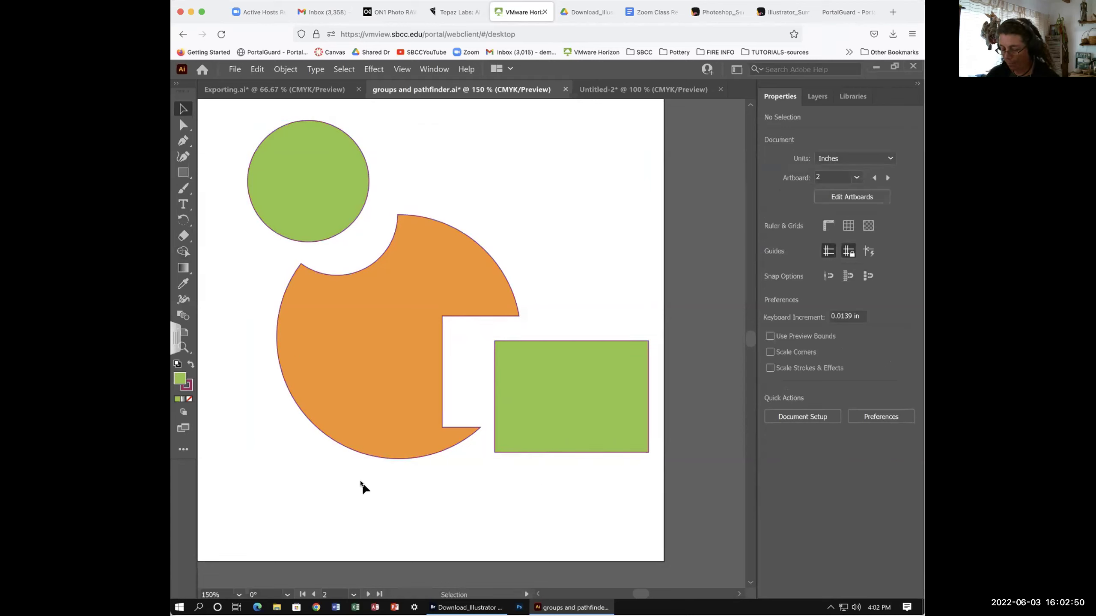
On the third artboard, draw a green rectangle about 1.31 by 1.29 in across the orange circle's lower edge, and select all three shapes for Shape Builder
{"action": "scroll", "coordinate": [345, 487], "scroll_direction": "down", "scroll_amount": 5}
{"action": "scroll", "coordinate": [345, 487], "scroll_direction": "left", "scroll_amount": 5}
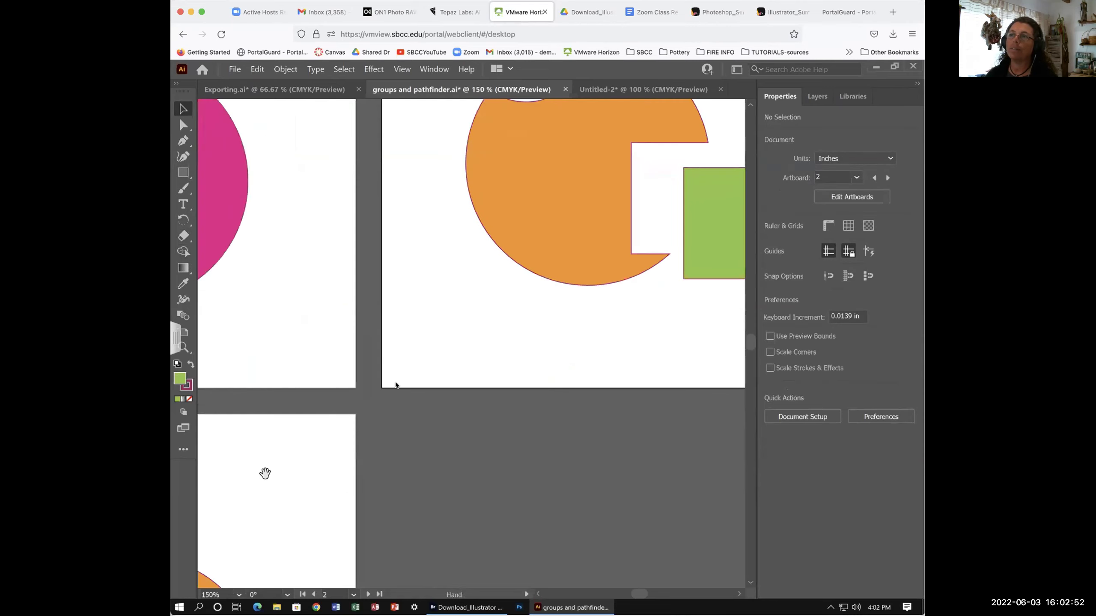
{"action": "scroll", "coordinate": [265, 473], "scroll_direction": "down", "scroll_amount": 8}
{"action": "scroll", "coordinate": [265, 473], "scroll_direction": "left", "scroll_amount": 6}
{"action": "scroll", "coordinate": [429, 342], "scroll_direction": "down", "scroll_amount": 2}
{"action": "scroll", "coordinate": [429, 342], "scroll_direction": "right", "scroll_amount": 4}
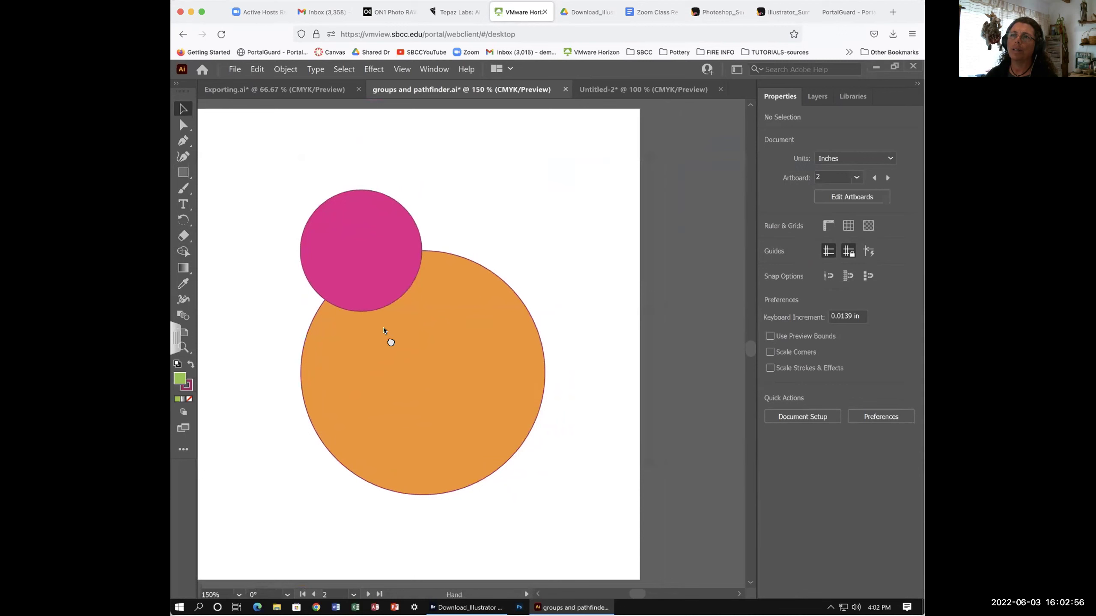
{"action": "scroll", "coordinate": [391, 342], "scroll_direction": "down", "scroll_amount": 1}
{"action": "scroll", "coordinate": [391, 342], "scroll_direction": "right", "scroll_amount": 1}
{"action": "key", "text": "m"}
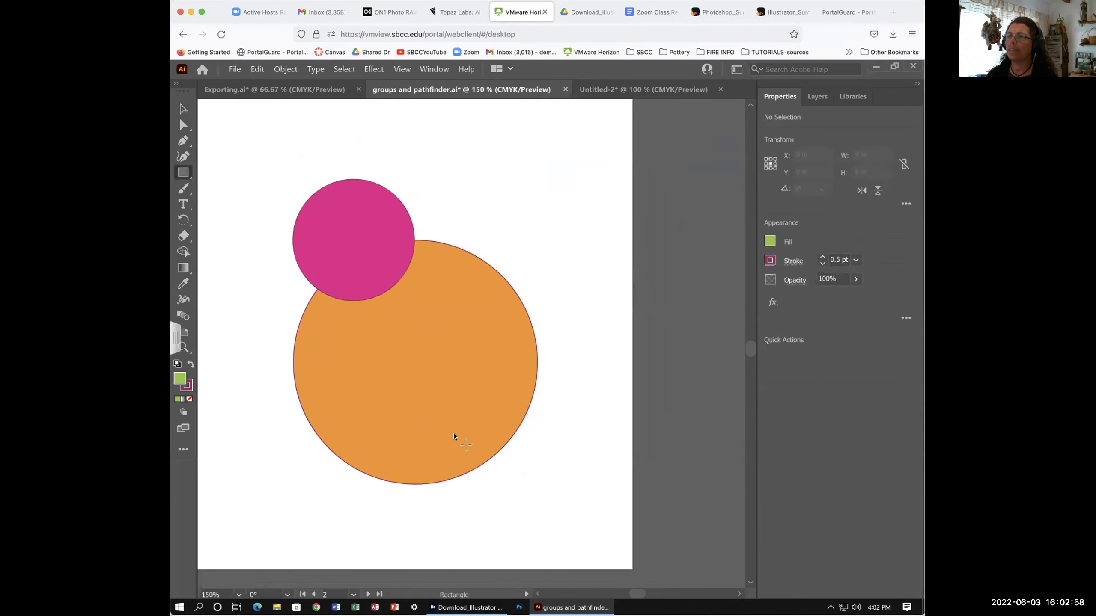
{"action": "mouse_move", "coordinate": [449, 402]}
{"action": "left_mouse_down"}
{"action": "mouse_move", "coordinate": [506, 514]}
{"action": "mouse_move", "coordinate": [574, 523]}
{"action": "left_mouse_up"}
{"action": "left_click", "coordinate": [183, 108]}
{"action": "left_click_drag", "start_coordinate": [525, 422], "coordinate": [453, 419]}
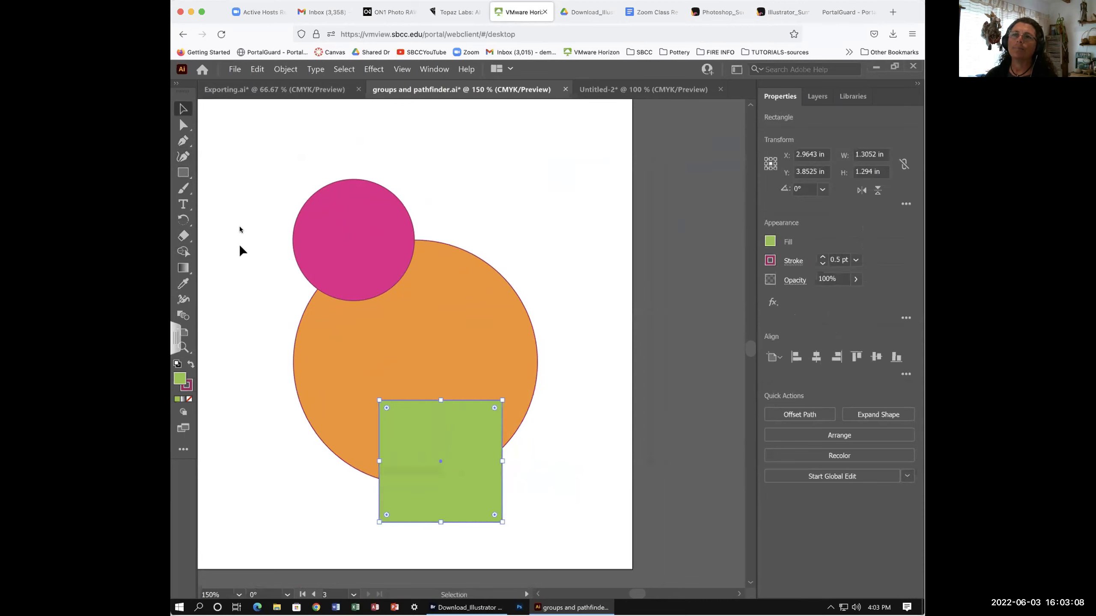
{"action": "left_click_drag", "start_coordinate": [283, 289], "coordinate": [566, 479]}
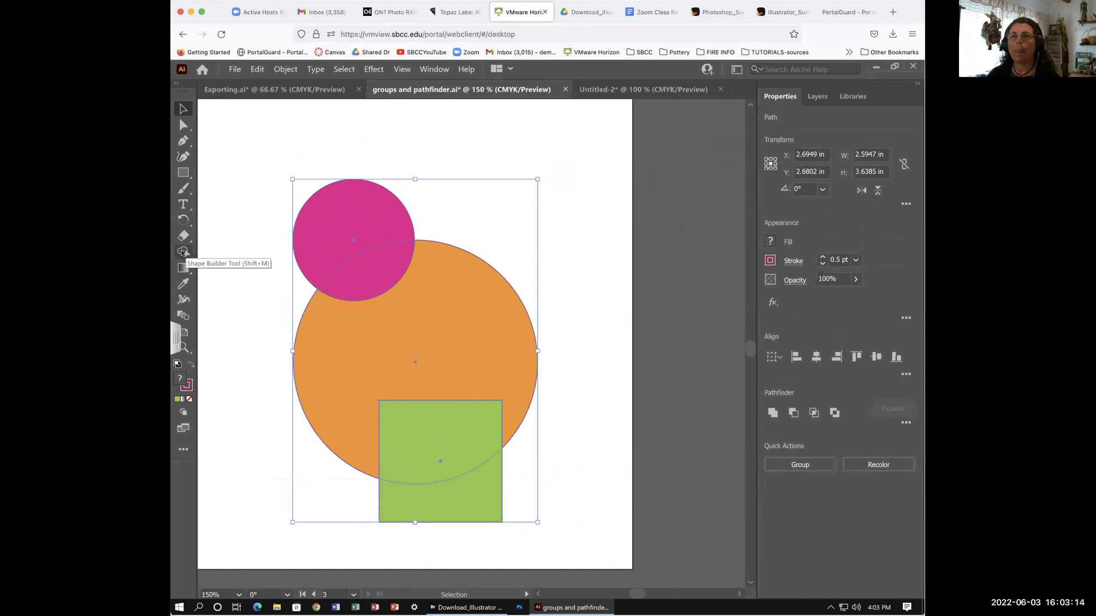
{"action": "left_click", "coordinate": [182, 251]}
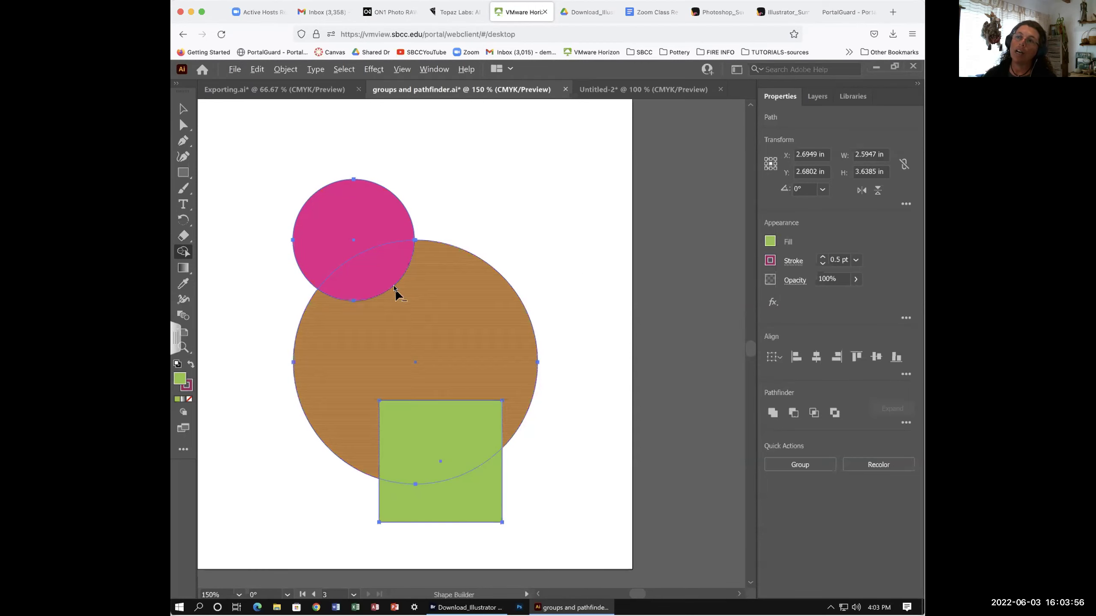
Try deleting both overlap areas and the rest of the pink circle with Shape Builder, and undo the deletions
{"action": "left_click", "coordinate": [370, 280], "text": "alt"}
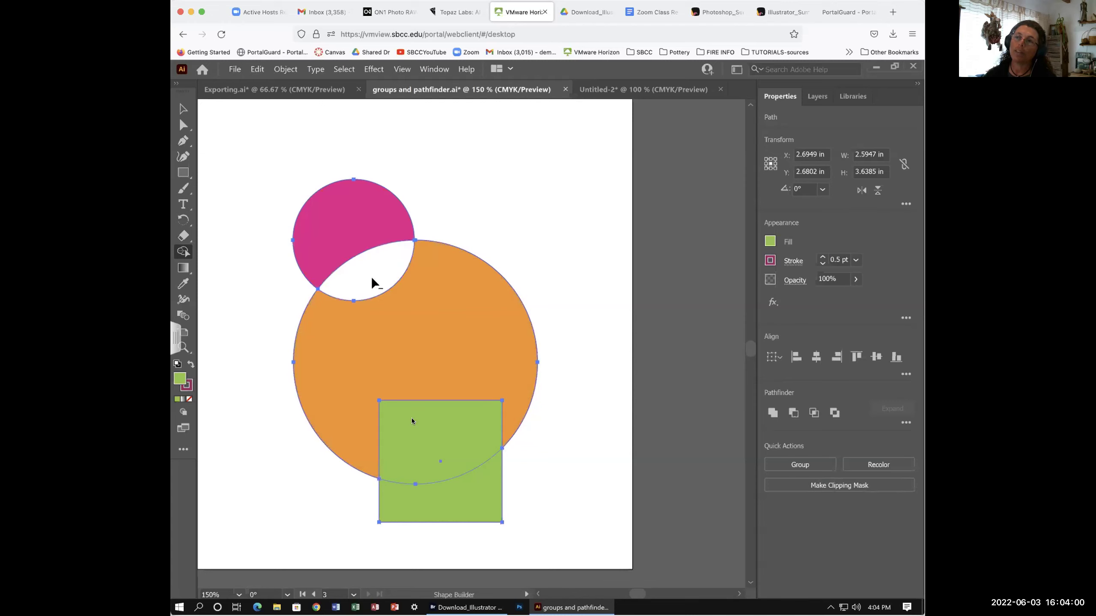
{"action": "left_click", "coordinate": [430, 447], "text": "alt"}
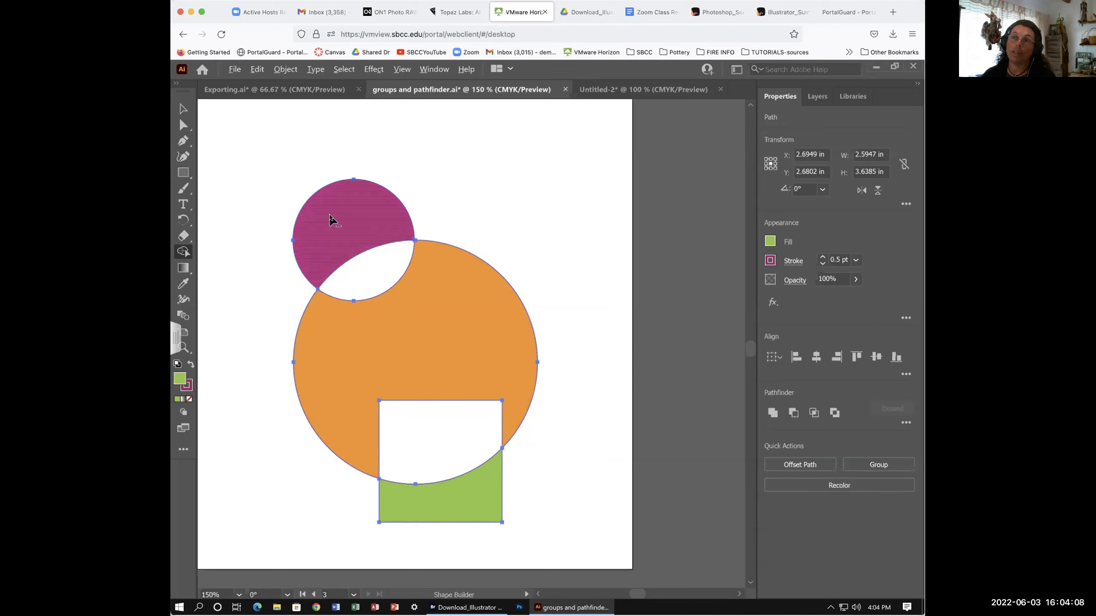
{"action": "left_click", "coordinate": [347, 233], "text": "alt"}
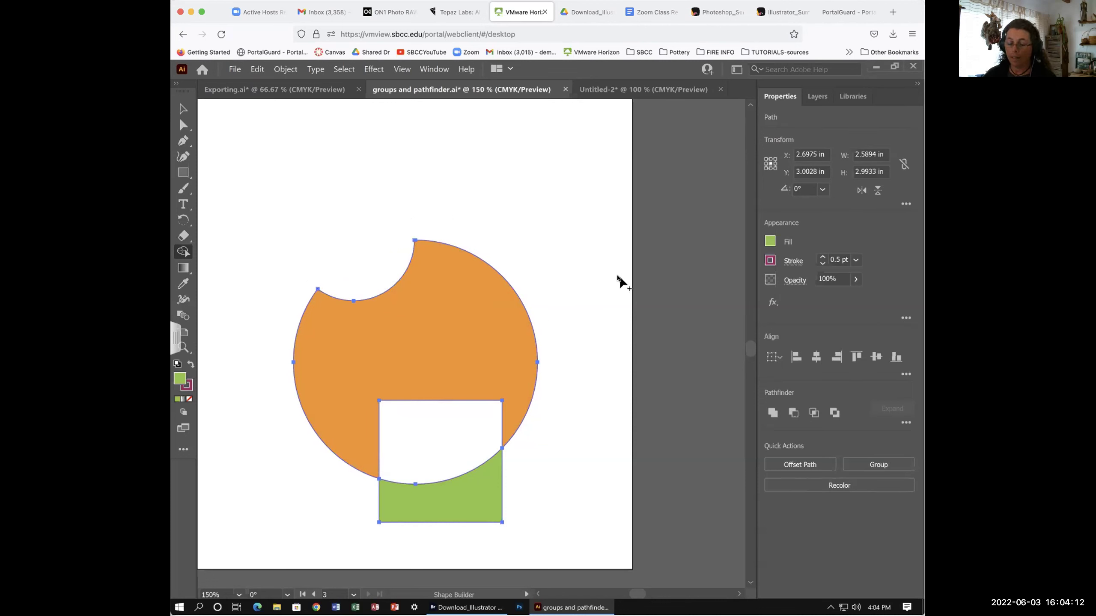
{"action": "key", "text": "z"}
{"action": "key", "text": "ctrl+z"}
{"action": "key", "text": "ctrl+z"}
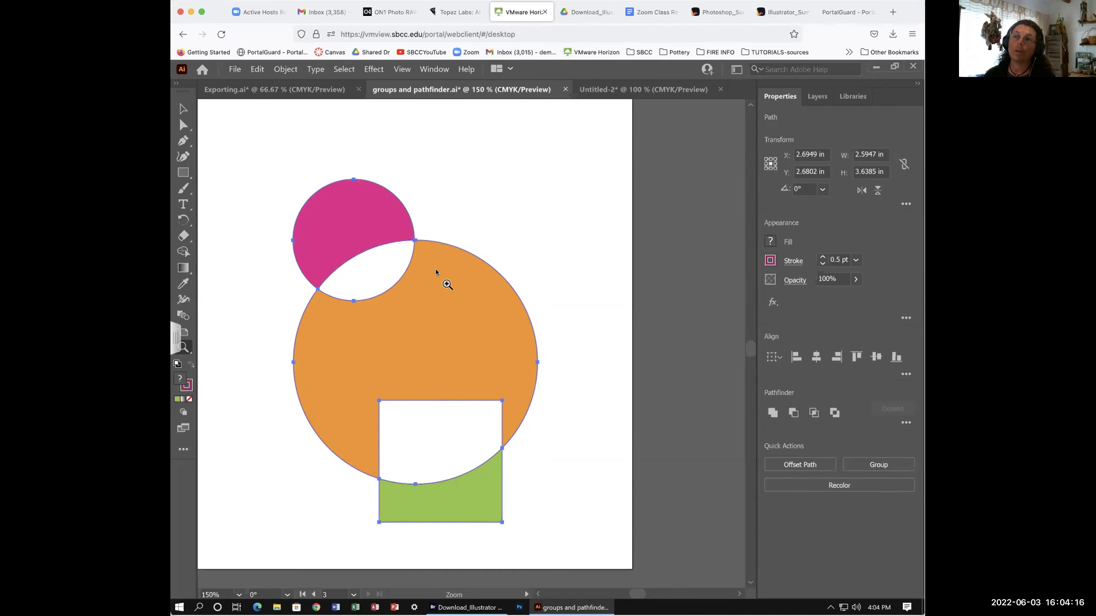
{"action": "key", "text": "ctrl+z"}
{"action": "key", "text": "ctrl+z"}
{"action": "key", "text": "ctrl+z"}
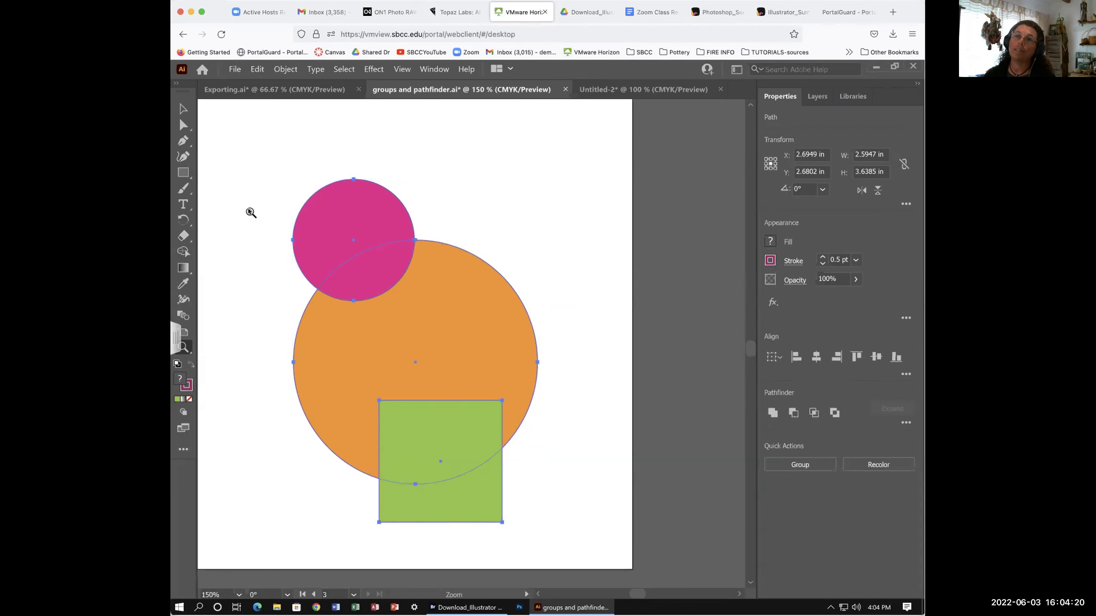
Delete the parts of the green rectangle and pink circle that extend outside the orange circle with Shape Builder, and deselect the artwork
{"action": "scroll", "coordinate": [251, 212], "scroll_direction": "down", "scroll_amount": 2}
{"action": "left_click", "coordinate": [183, 252]}
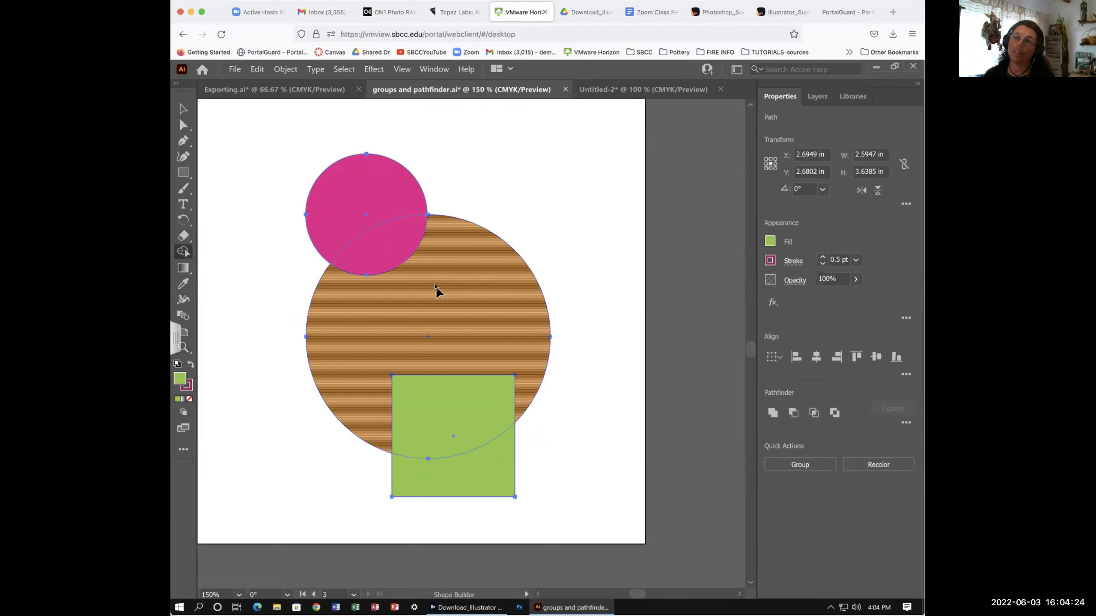
{"action": "left_click", "coordinate": [399, 296], "text": "alt"}
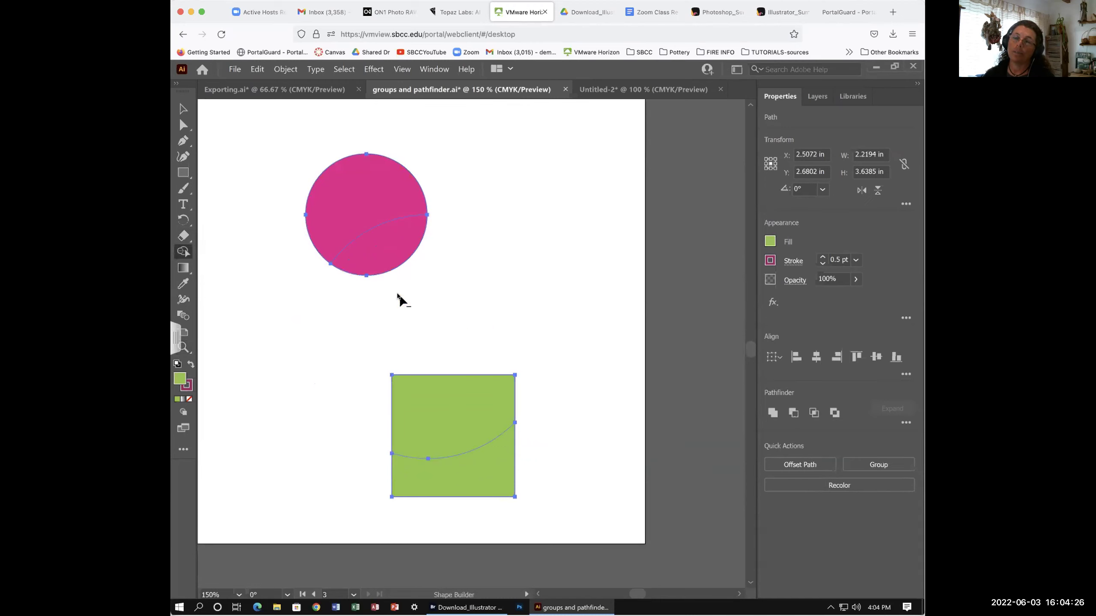
{"action": "key", "text": "ctrl+z"}
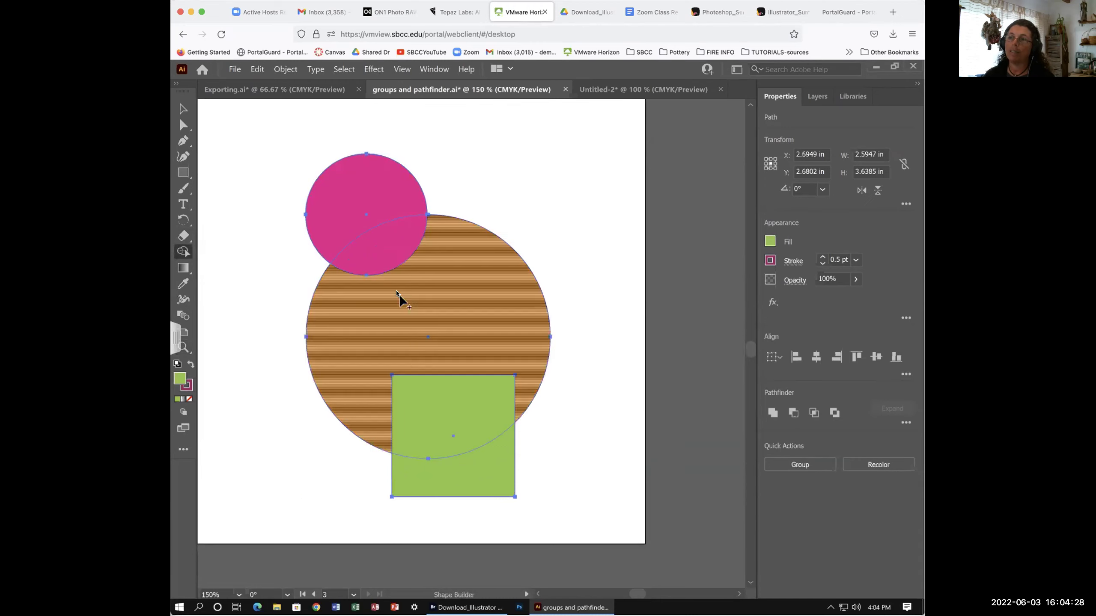
{"action": "left_click", "coordinate": [464, 473], "text": "alt"}
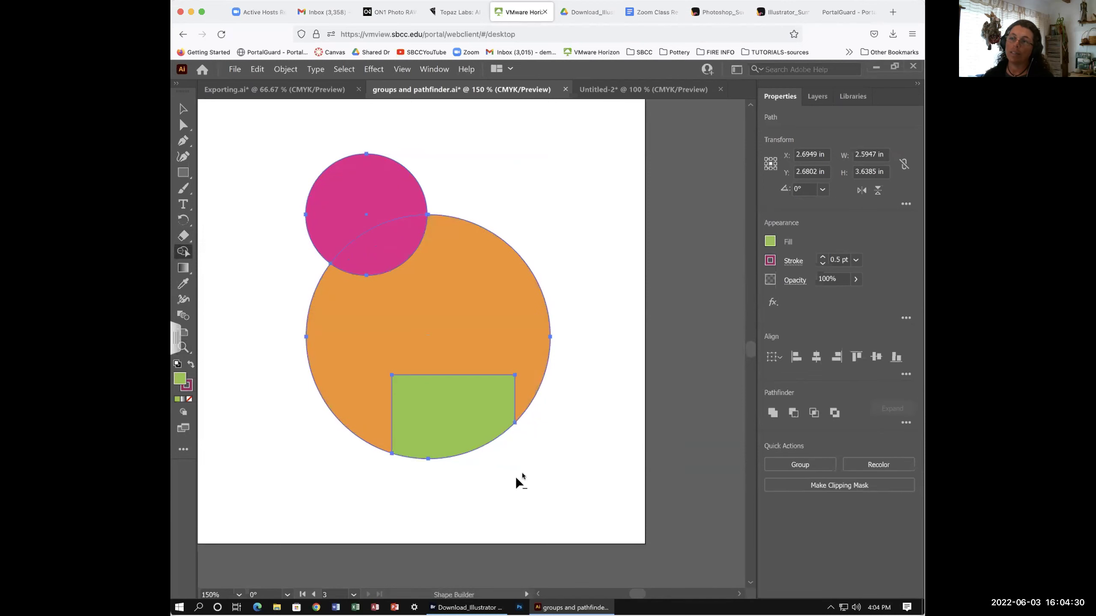
{"action": "left_click", "coordinate": [349, 203], "text": "alt"}
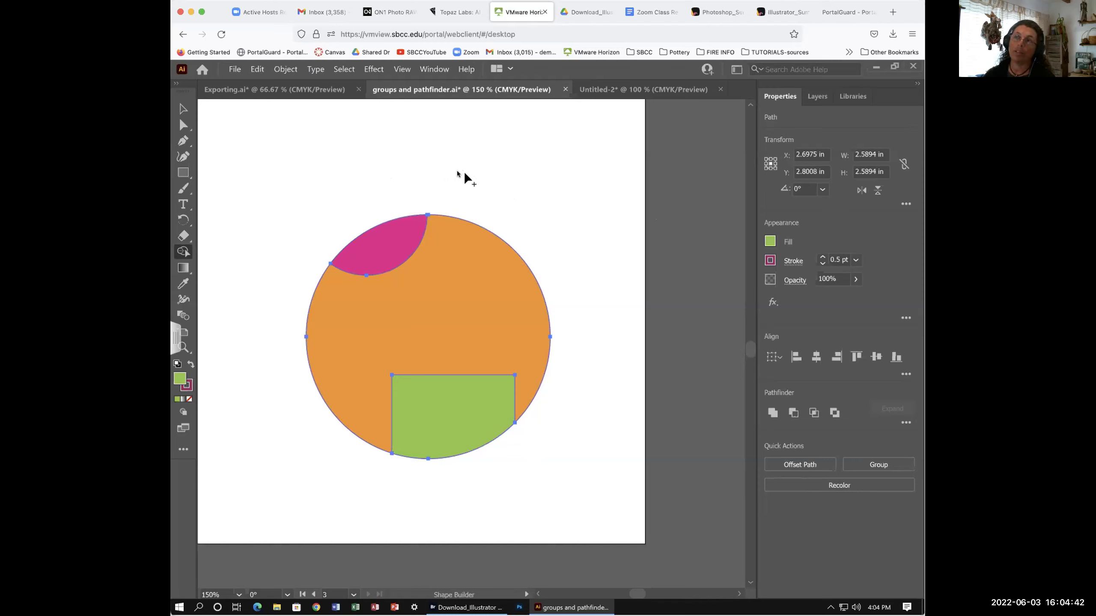
{"action": "key", "text": "v"}
{"action": "left_click", "coordinate": [304, 140]}
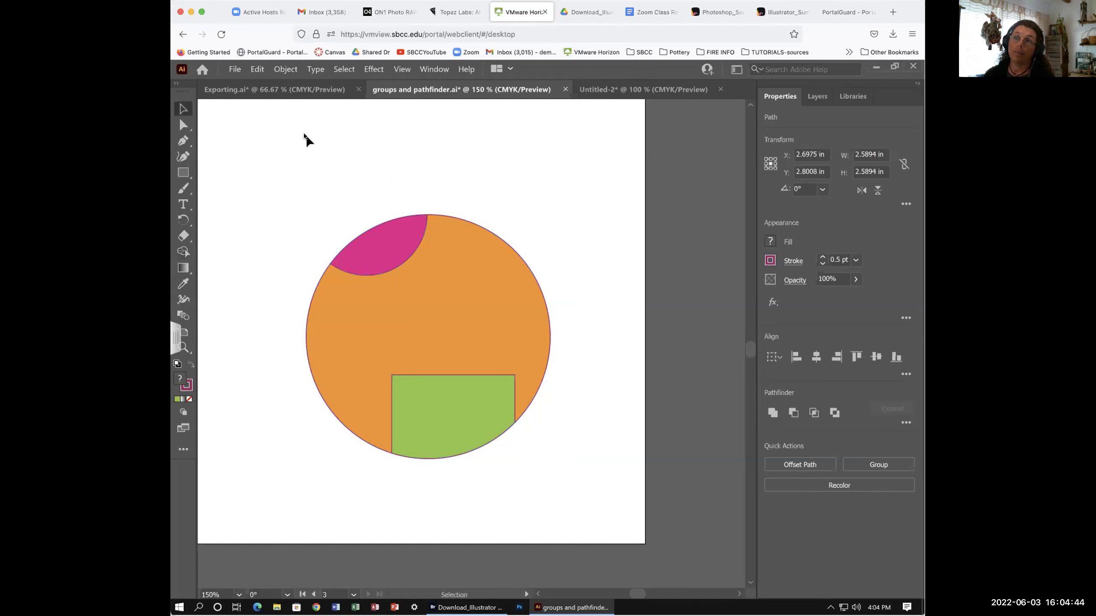
Move the trimmed pink piece above the orange circle and the trimmed green piece down past the circle's lower edge
{"action": "left_click", "coordinate": [382, 251]}
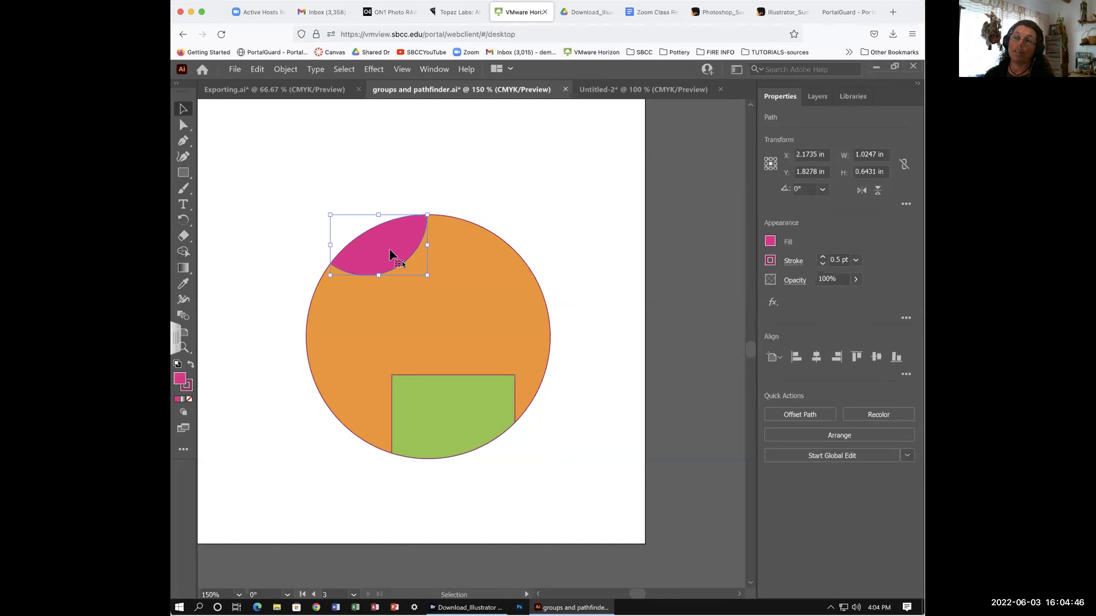
{"action": "left_click", "coordinate": [429, 403]}
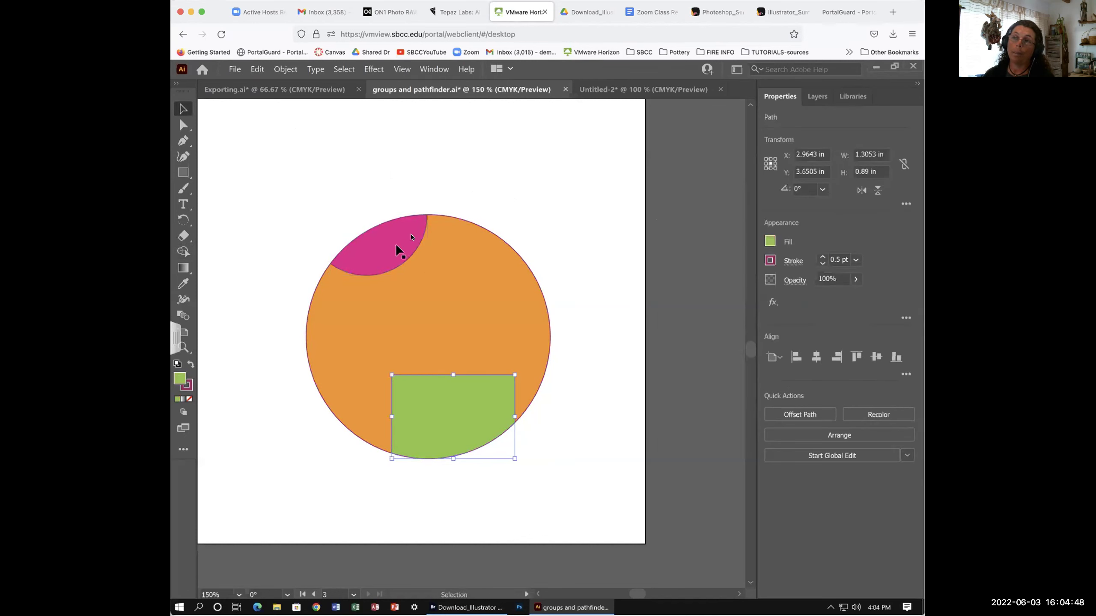
{"action": "left_click_drag", "start_coordinate": [384, 246], "coordinate": [362, 199]}
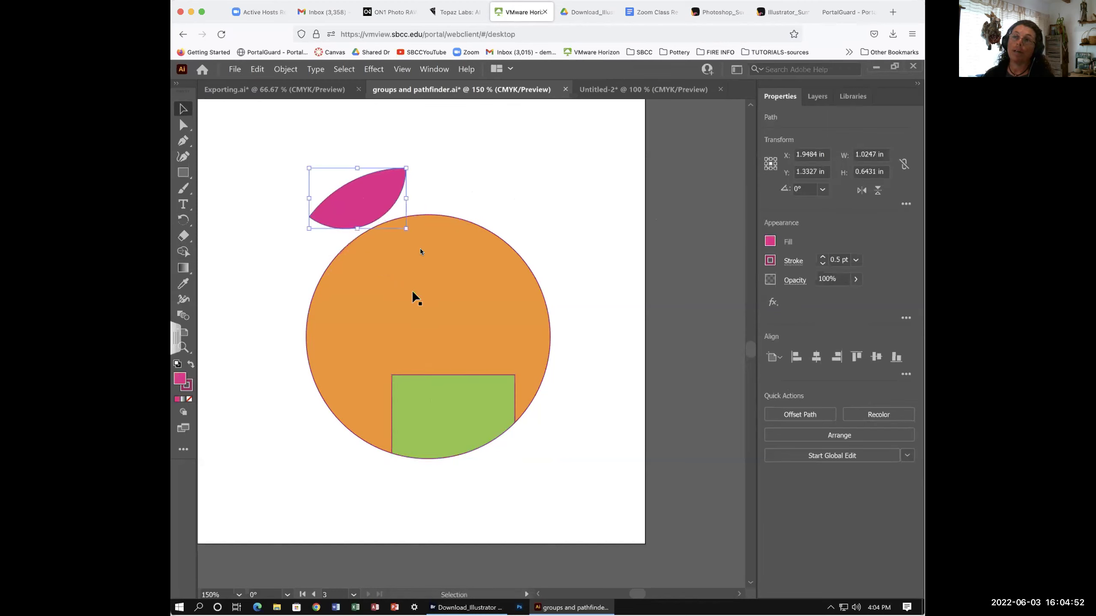
{"action": "left_click_drag", "start_coordinate": [463, 402], "coordinate": [522, 465]}
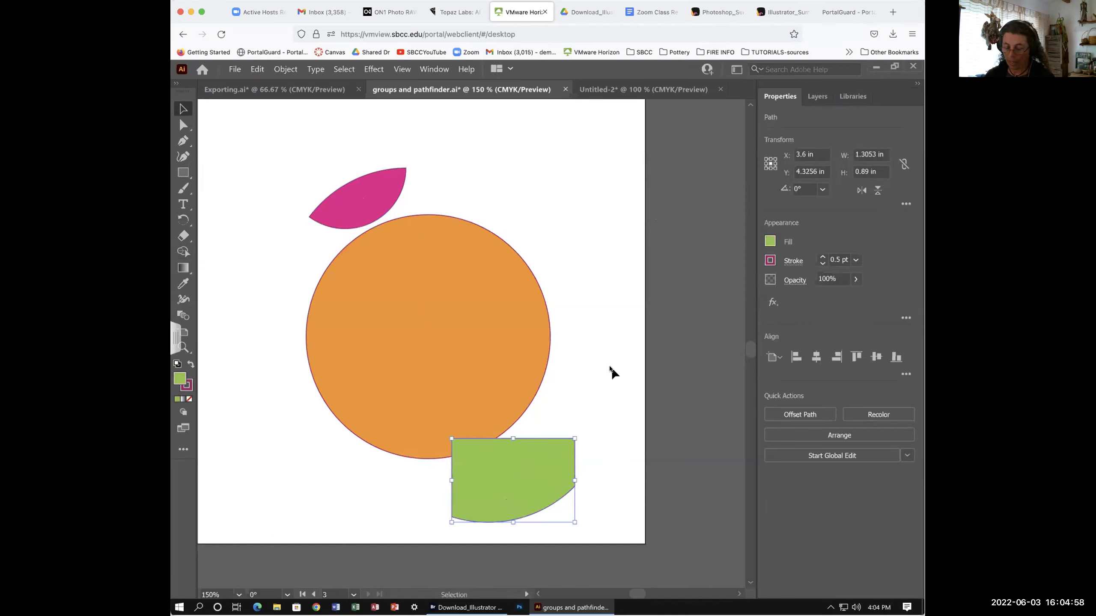
Undo the moves of both pieces, the Shape Builder trims and the last move of the green rectangle
{"action": "key", "text": "ctrl+z"}
{"action": "key", "text": "ctrl+z"}
{"action": "key", "text": "ctrl+z"}
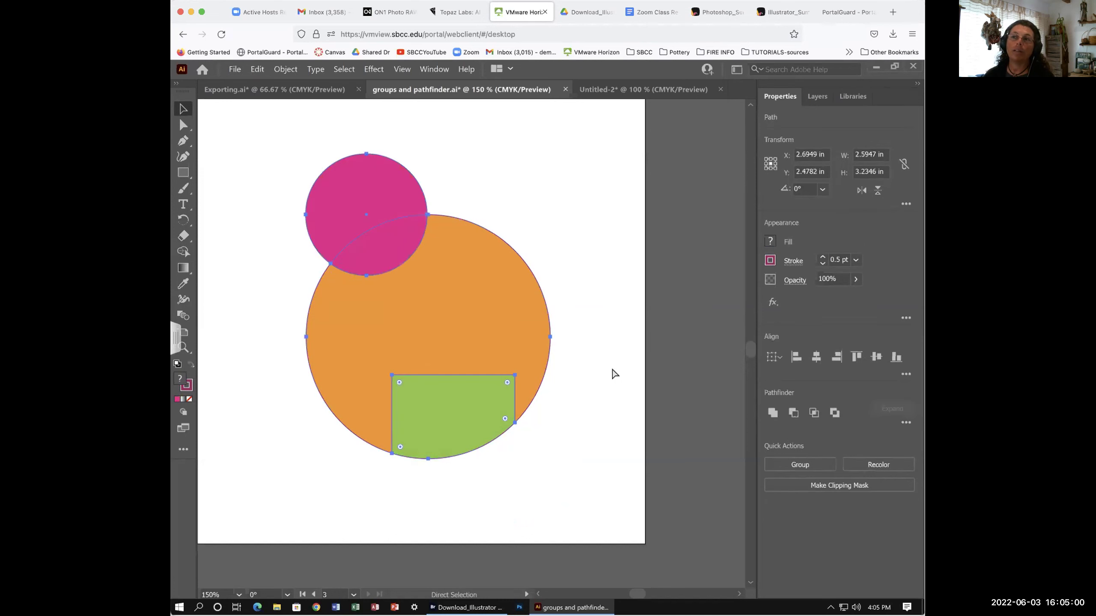
{"action": "key", "text": "ctrl+z"}
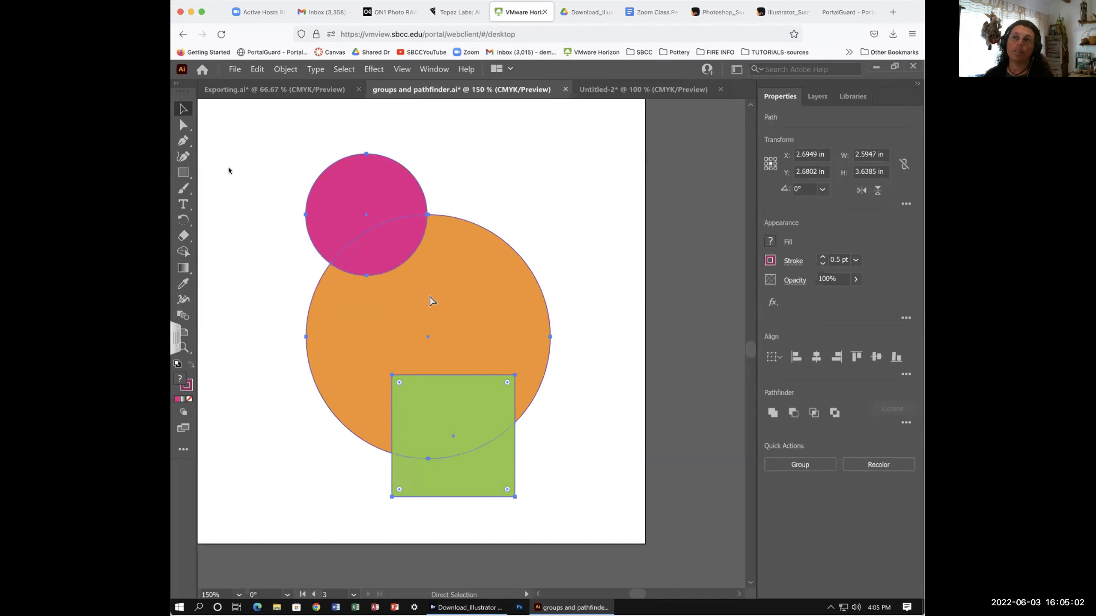
{"action": "key", "text": "ctrl+z"}
Move the green rectangle to the artboard's upper-right corner, center the pink circle inside the orange circle, and select both circles
{"action": "left_click", "coordinate": [182, 109]}
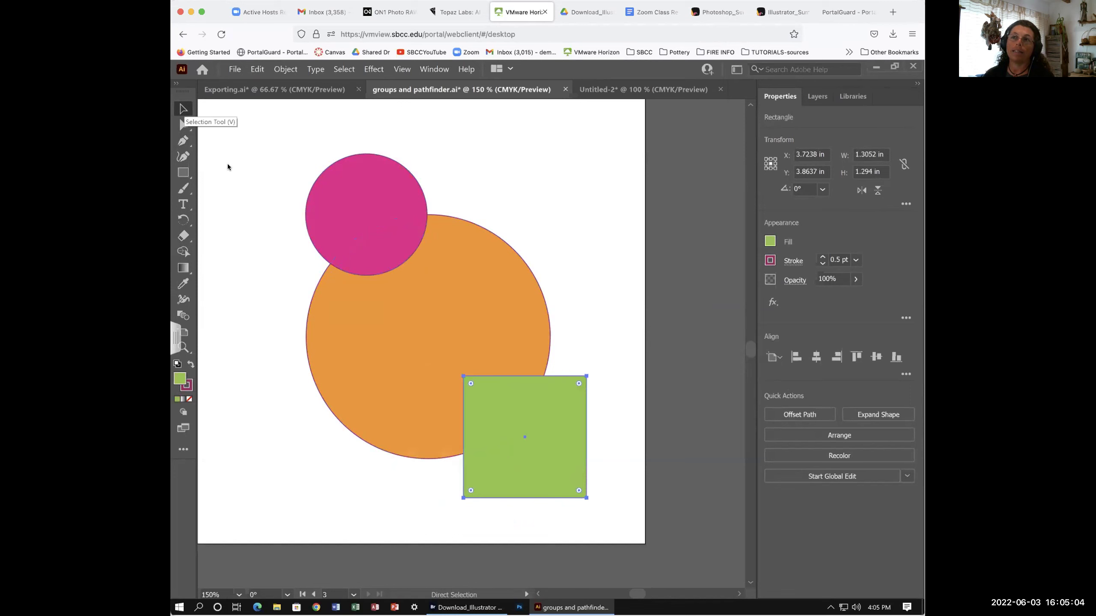
{"action": "left_click_drag", "start_coordinate": [539, 426], "coordinate": [589, 145]}
{"action": "left_click_drag", "start_coordinate": [366, 225], "coordinate": [419, 316]}
{"action": "left_click_drag", "start_coordinate": [303, 219], "coordinate": [424, 354]}
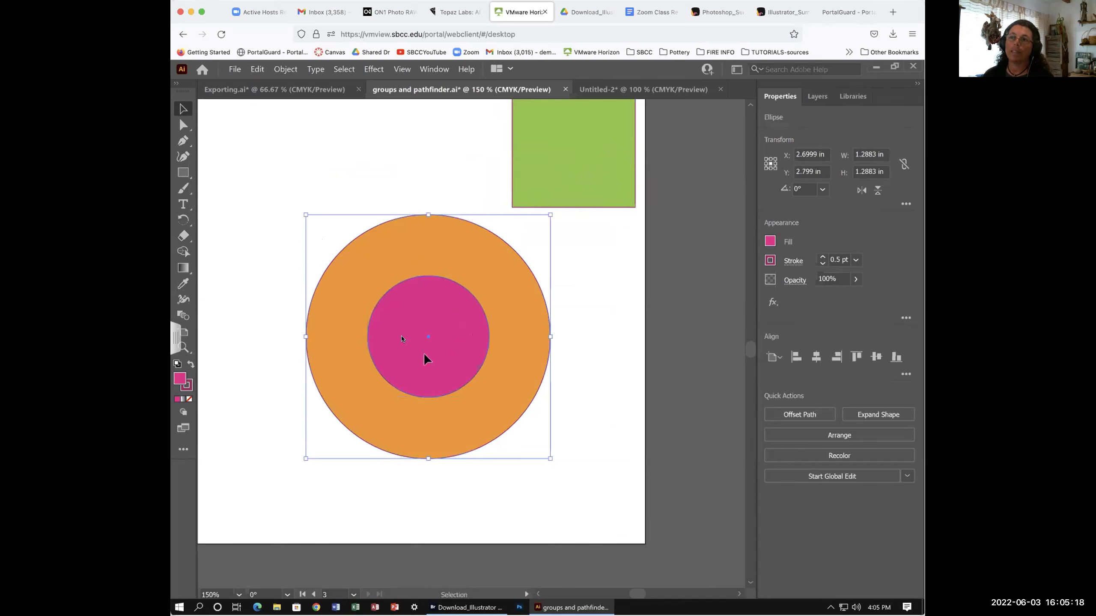
Delete the pink circle's area from the orange circle with Shape Builder, and deselect the ring
{"action": "left_click", "coordinate": [183, 252]}
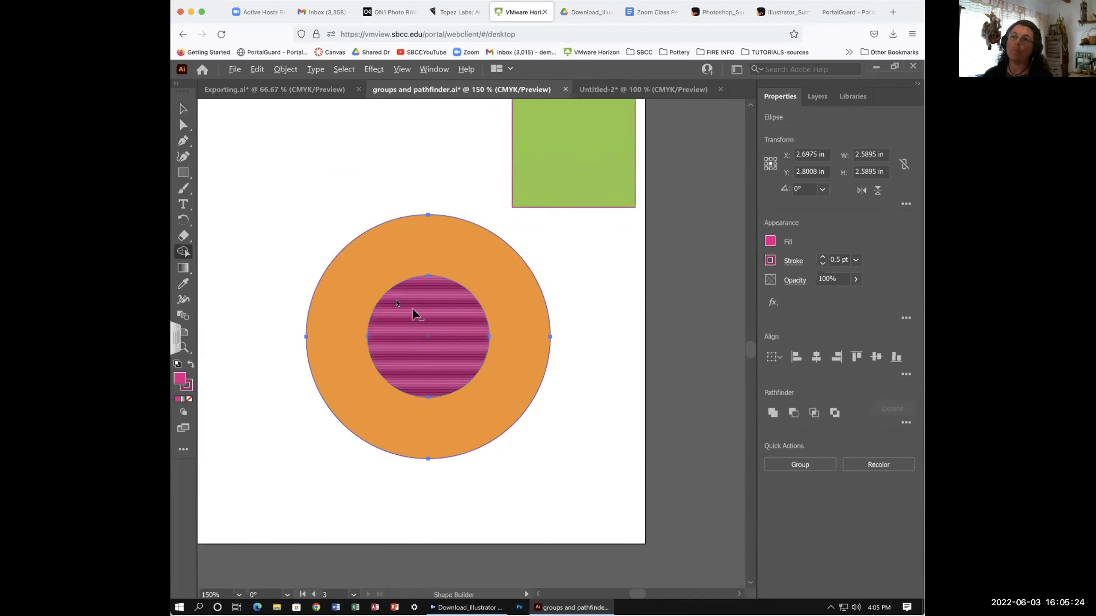
{"action": "left_click", "coordinate": [423, 321], "text": "alt"}
{"action": "left_click", "coordinate": [186, 111]}
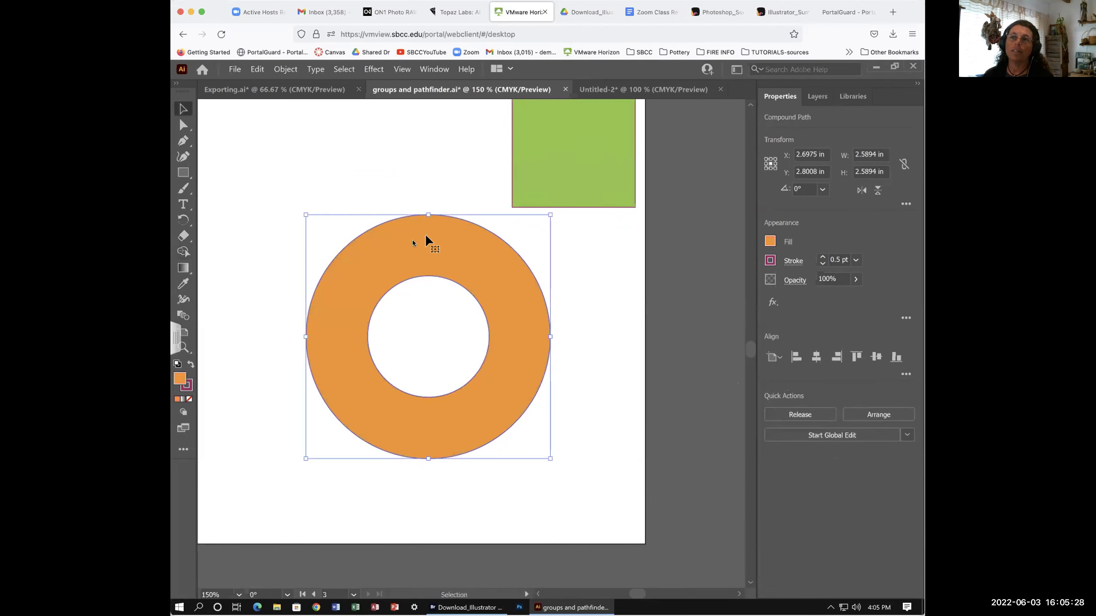
{"action": "left_click", "coordinate": [583, 332]}
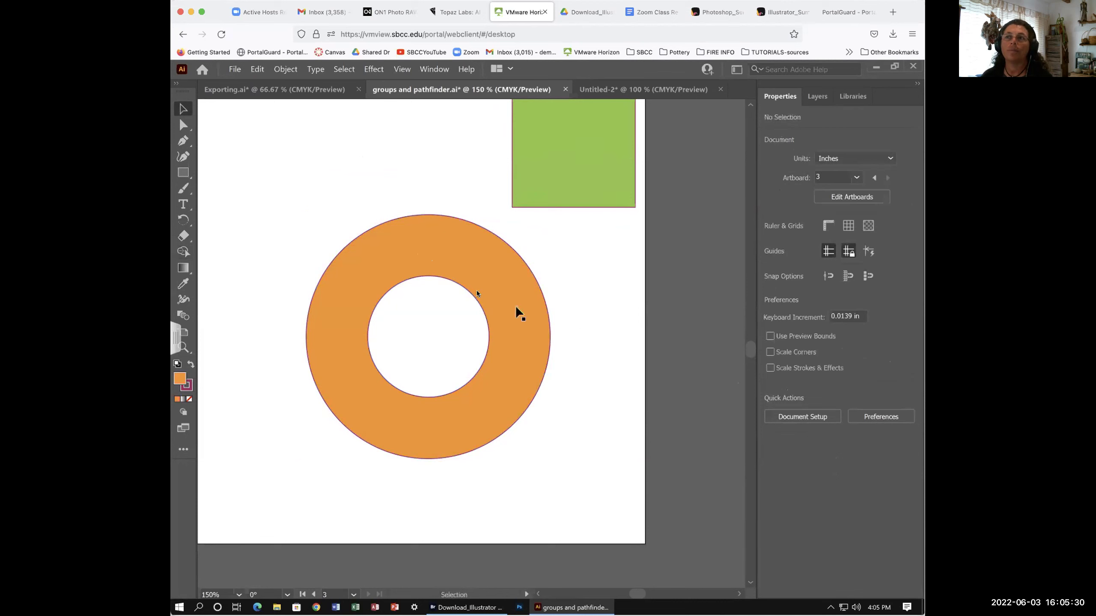
Move the orange ring around the artboard and the green rectangle slightly down to check the hole in the ring
{"action": "left_click_drag", "start_coordinate": [427, 264], "coordinate": [358, 308]}
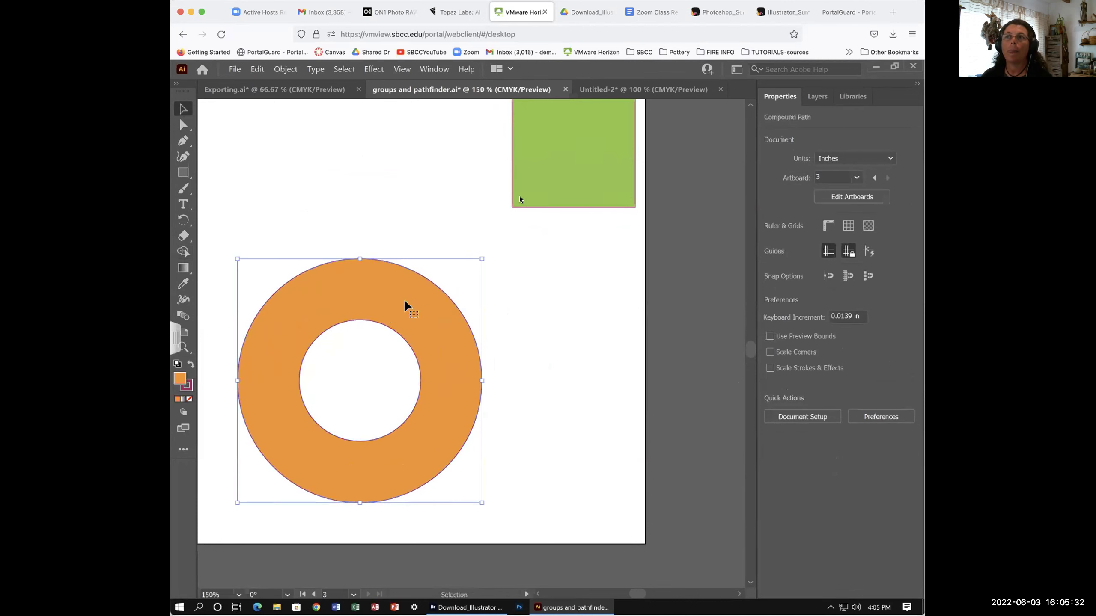
{"action": "left_click_drag", "start_coordinate": [552, 169], "coordinate": [545, 205]}
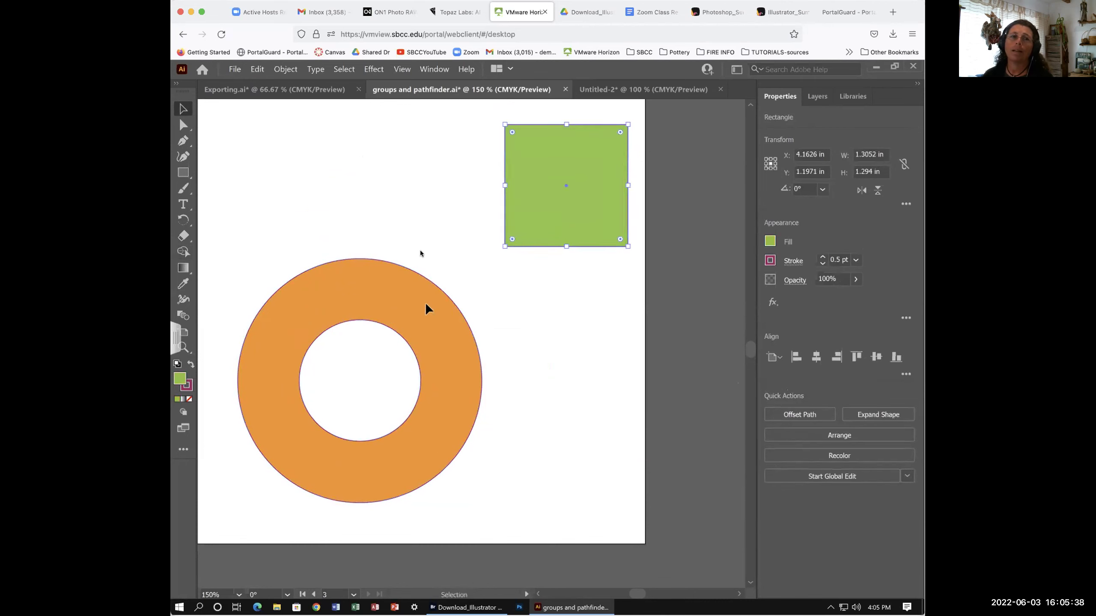
{"action": "left_click_drag", "start_coordinate": [424, 303], "coordinate": [433, 202]}
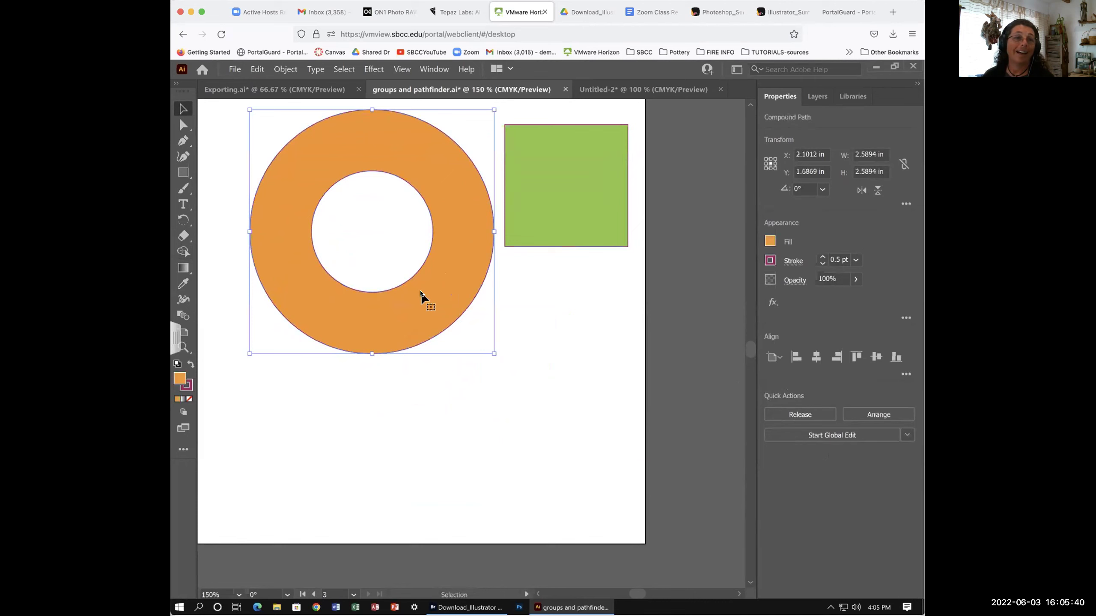
{"action": "left_click_drag", "start_coordinate": [416, 290], "coordinate": [441, 393]}
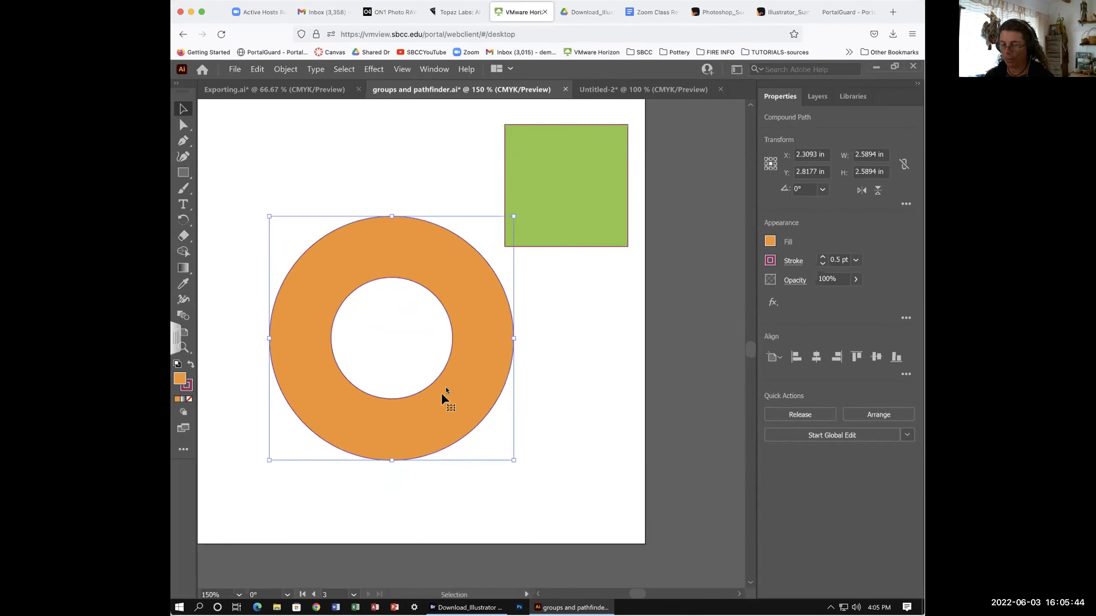
Undo the moves of the ring and the green rectangle, and the Shape Builder cut of the pink circle
{"action": "key", "text": "ctrl+z"}
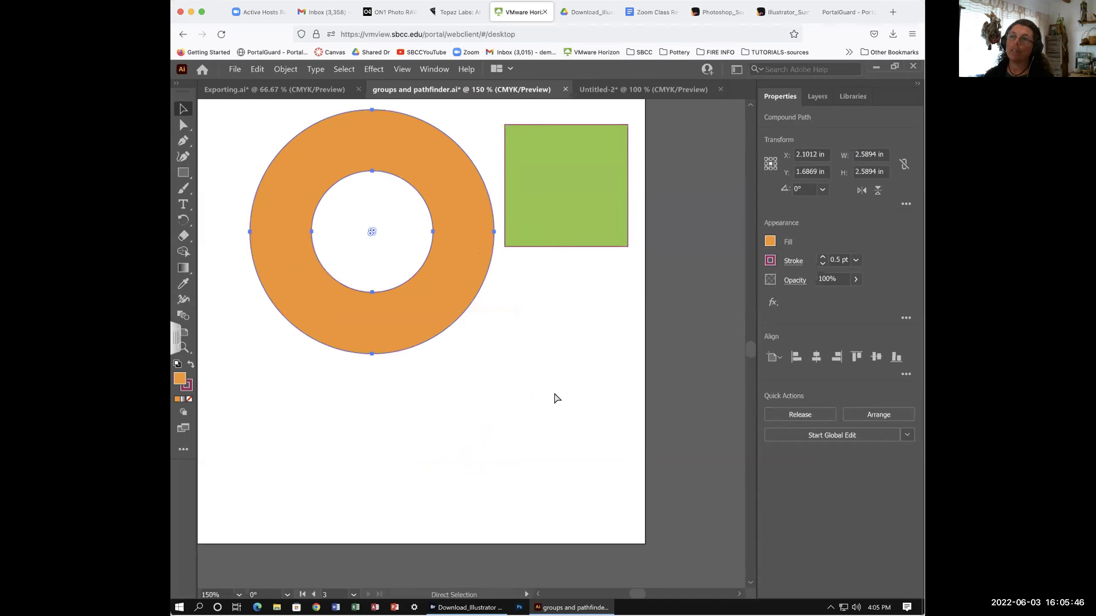
{"action": "key", "text": "ctrl+z"}
{"action": "key", "text": "ctrl+z"}
{"action": "key", "text": "ctrl+z"}
{"action": "key", "text": "ctrl+z"}
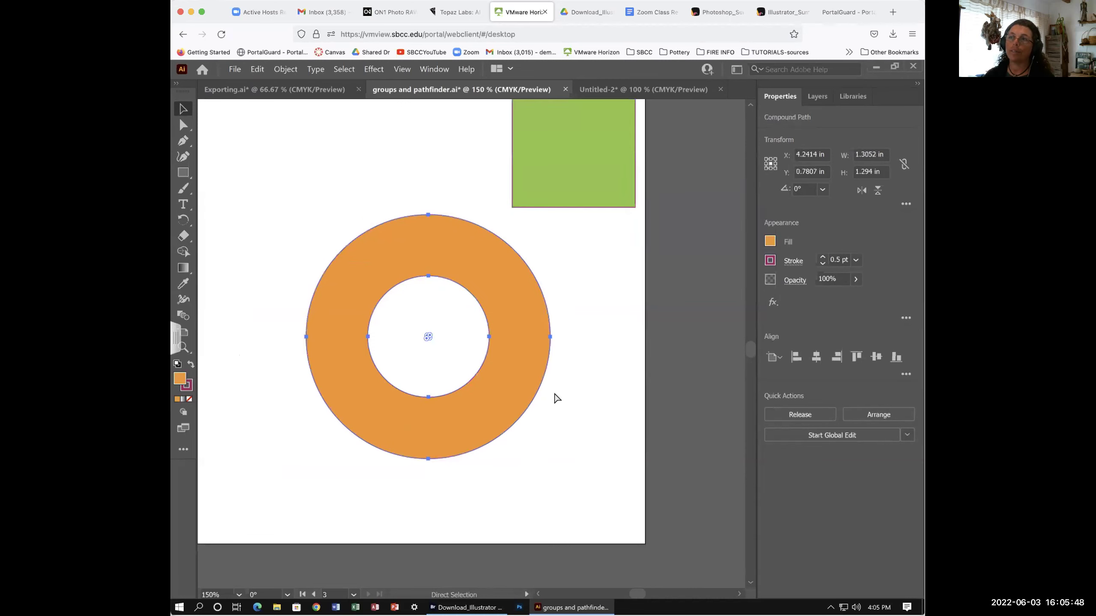
{"action": "key", "text": "space"}
{"action": "key", "text": "v"}
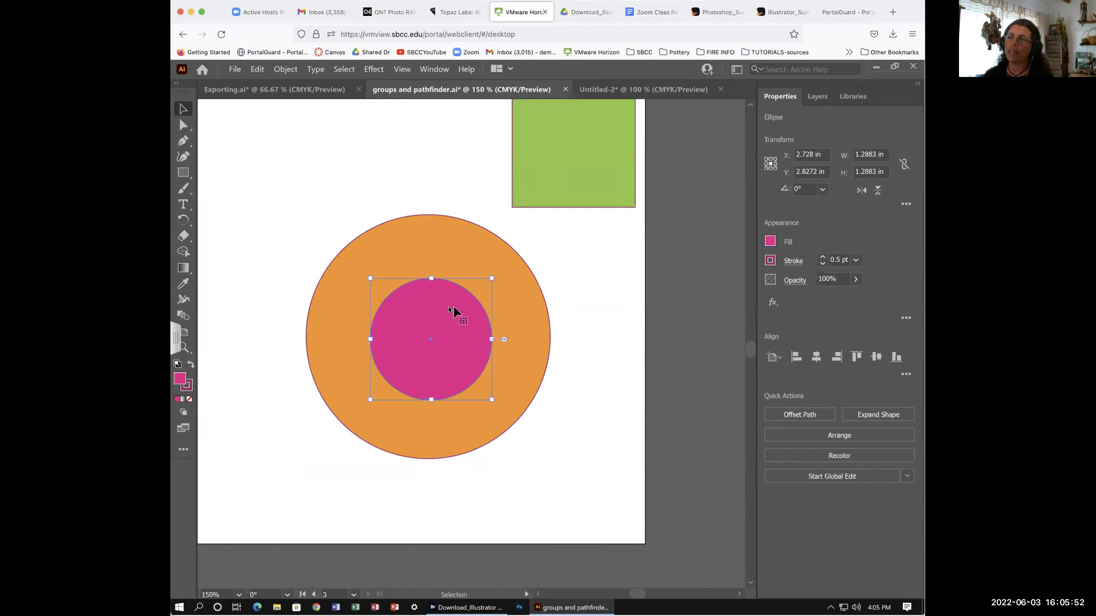
Delete the pink circle and the green rectangle, keeping only the orange circle on the artboard
{"action": "key", "text": "Delete"}
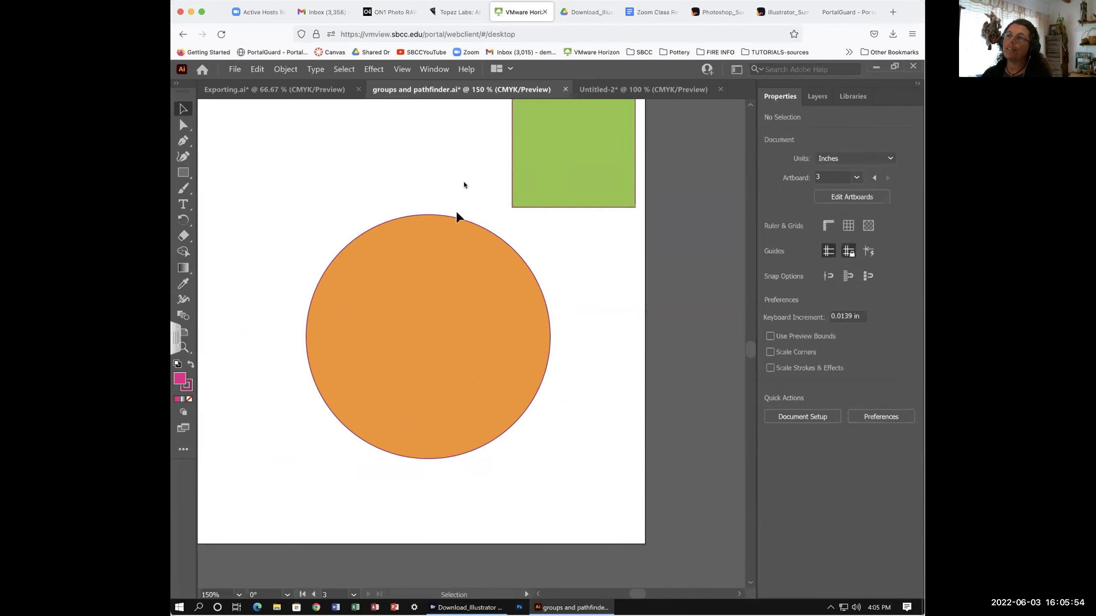
{"action": "left_click_drag", "start_coordinate": [531, 187], "coordinate": [511, 228]}
{"action": "key", "text": "Delete"}
Draw a green five-pointed star about 2.11 by 2.03 in from the orange circle's center, and select both shapes
{"action": "left_click", "coordinate": [183, 173]}
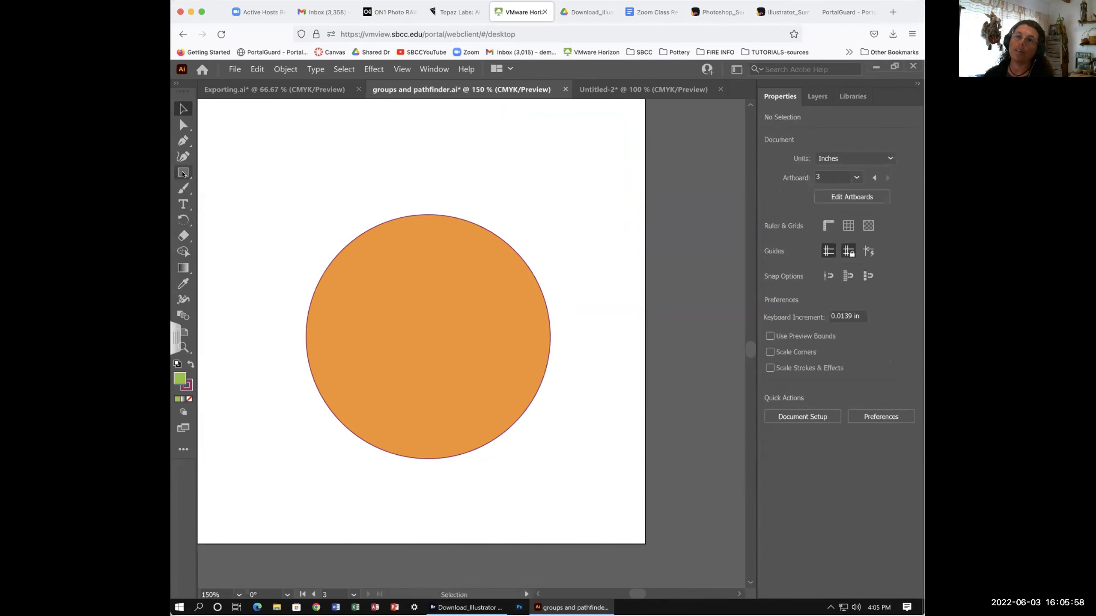
{"action": "left_click", "coordinate": [238, 221]}
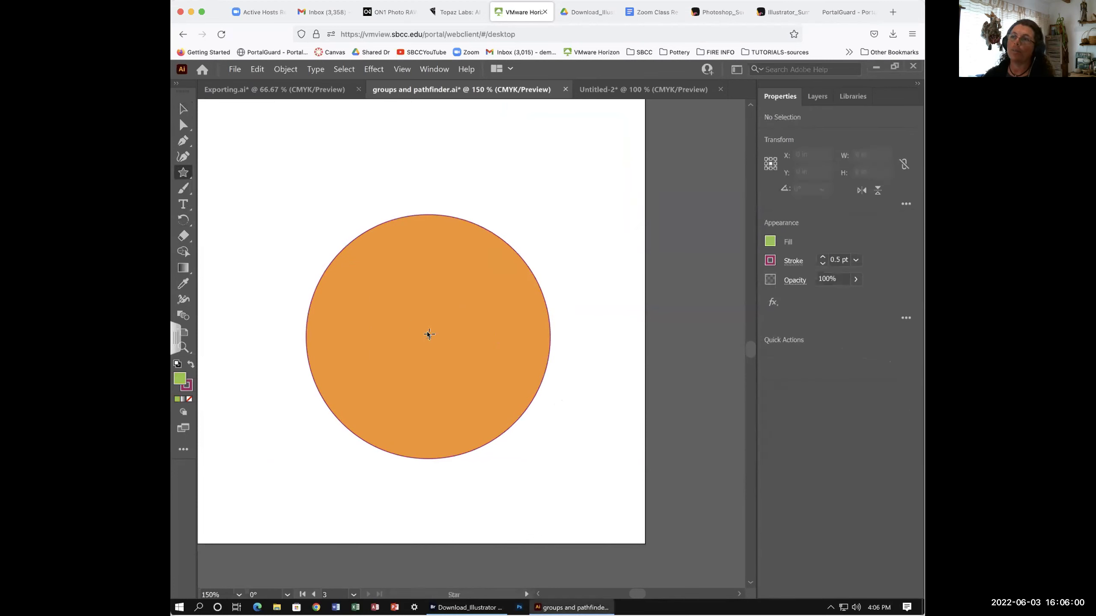
{"action": "left_click_drag", "start_coordinate": [425, 333], "coordinate": [361, 253]}
{"action": "left_click", "coordinate": [183, 108]}
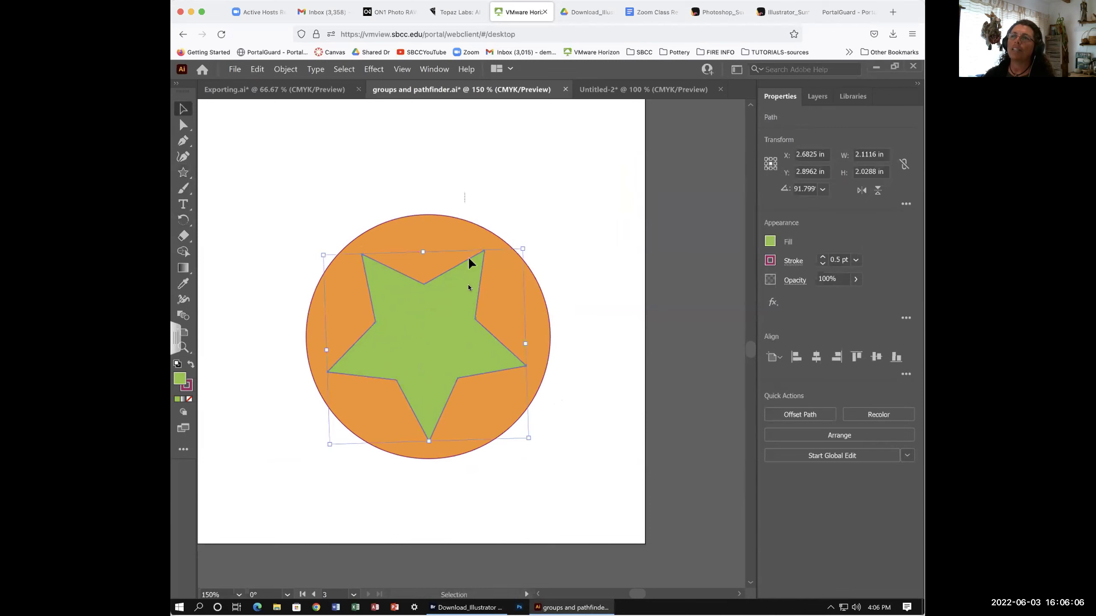
{"action": "left_click", "coordinate": [479, 309], "text": "shift"}
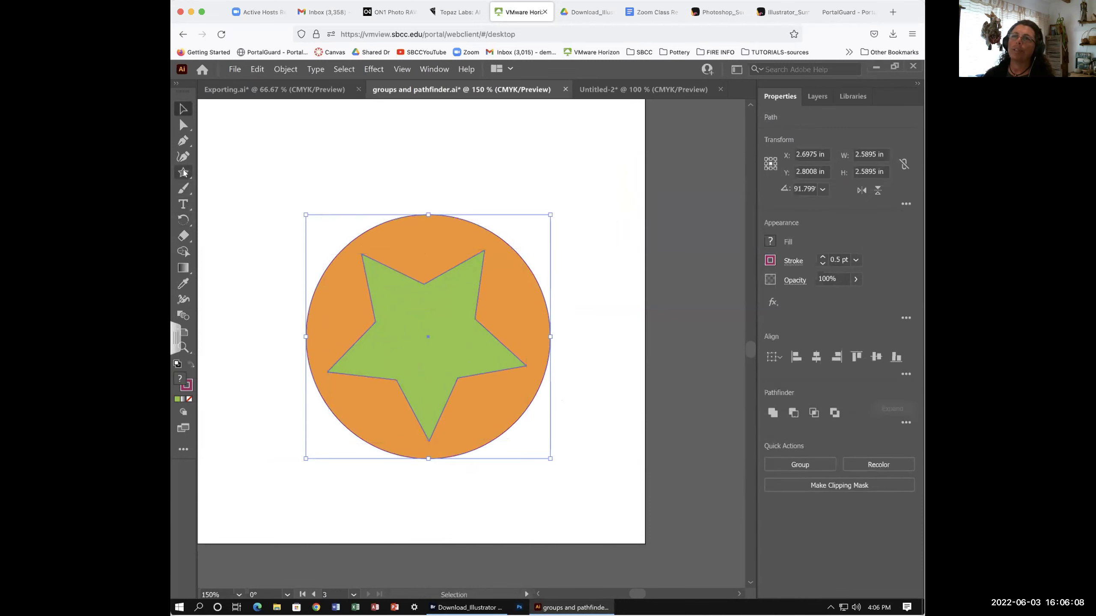
Cut the star out of the orange circle with Shape Builder, then undo the cut and deselect the shapes
{"action": "left_click", "coordinate": [183, 251]}
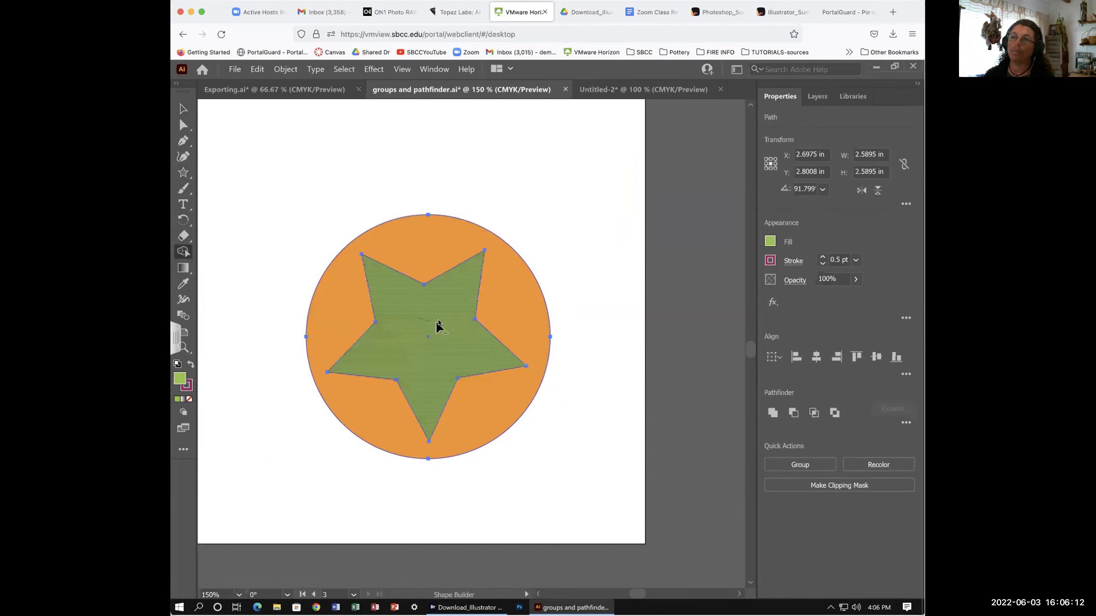
{"action": "left_click", "coordinate": [505, 353], "text": "alt"}
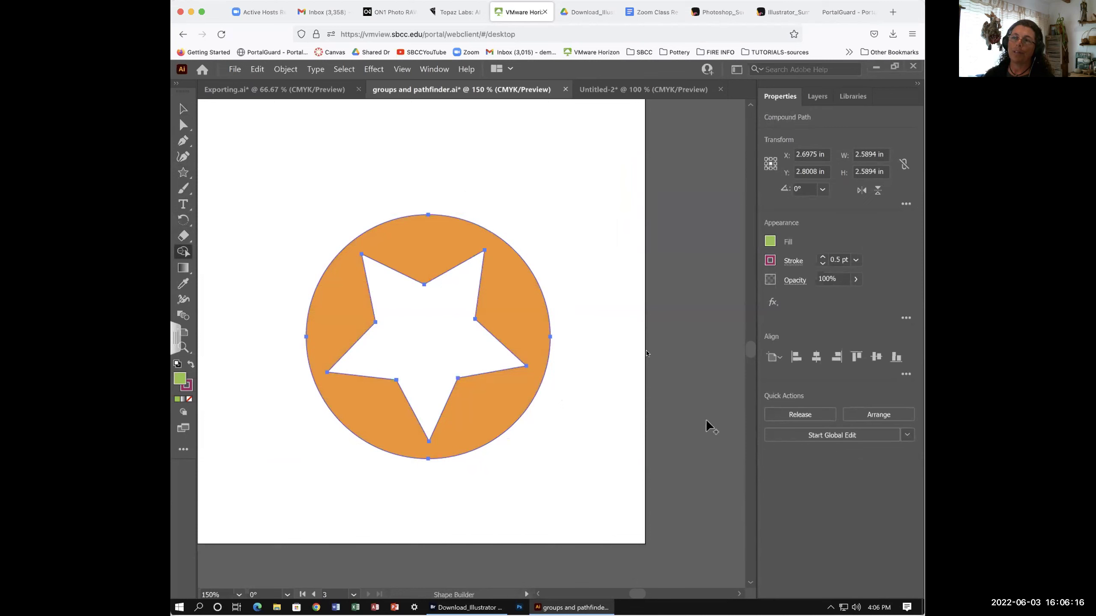
{"action": "key", "text": "v"}
{"action": "left_click", "coordinate": [415, 183]}
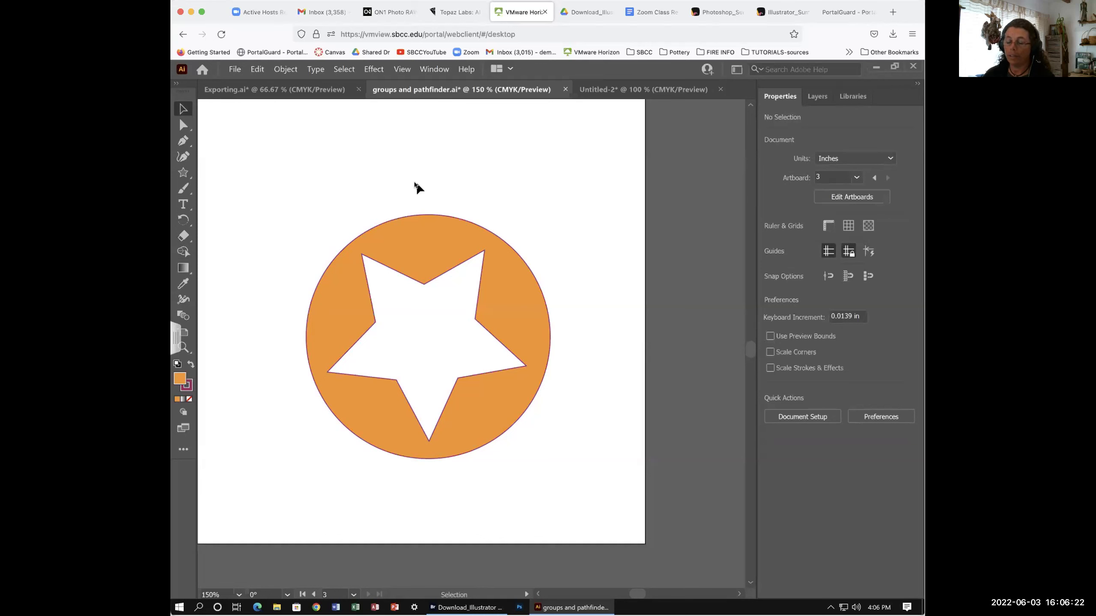
{"action": "key", "text": "a"}
{"action": "key", "text": "ctrl+a"}
{"action": "key", "text": "v"}
{"action": "key", "text": "ctrl+shift+a"}
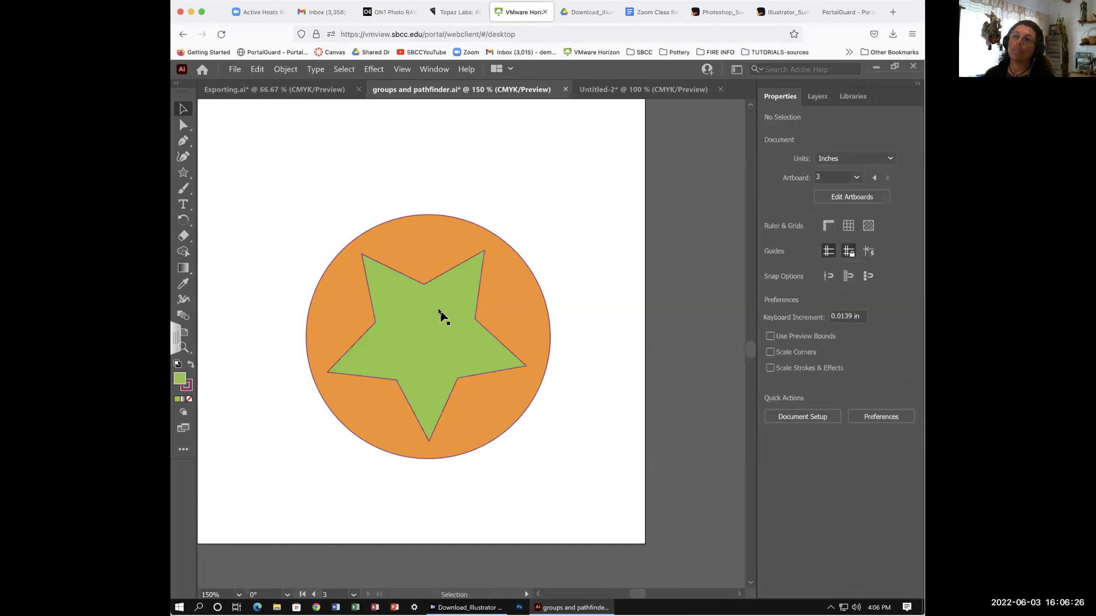
Move the green star across the orange circle's upper-left edge, and select both shapes for Shape Builder
{"action": "left_click_drag", "start_coordinate": [439, 311], "coordinate": [390, 234]}
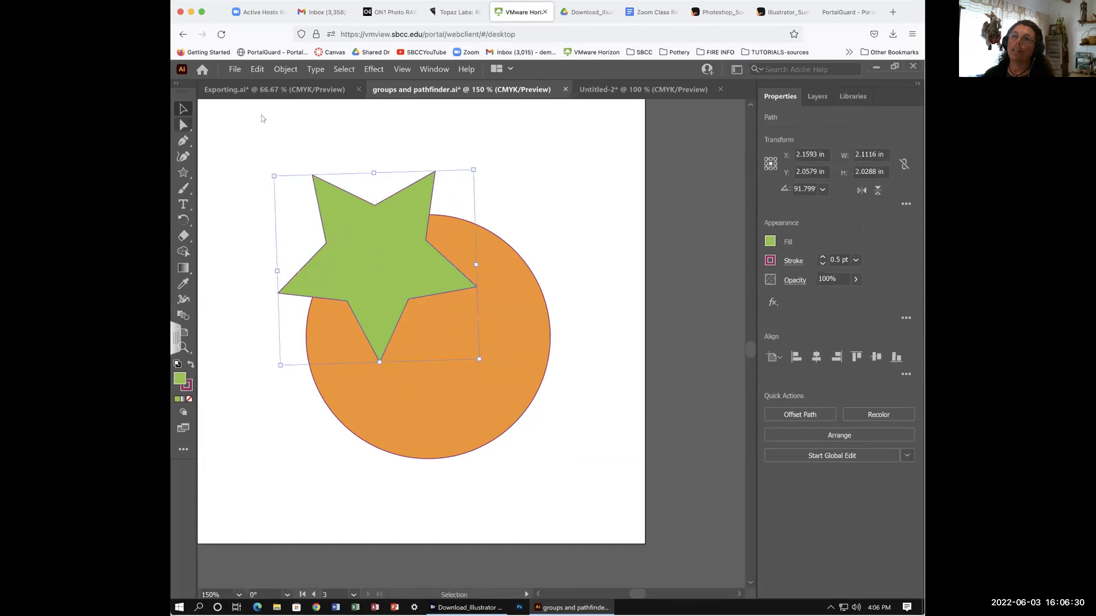
{"action": "left_click_drag", "start_coordinate": [518, 240], "coordinate": [324, 232]}
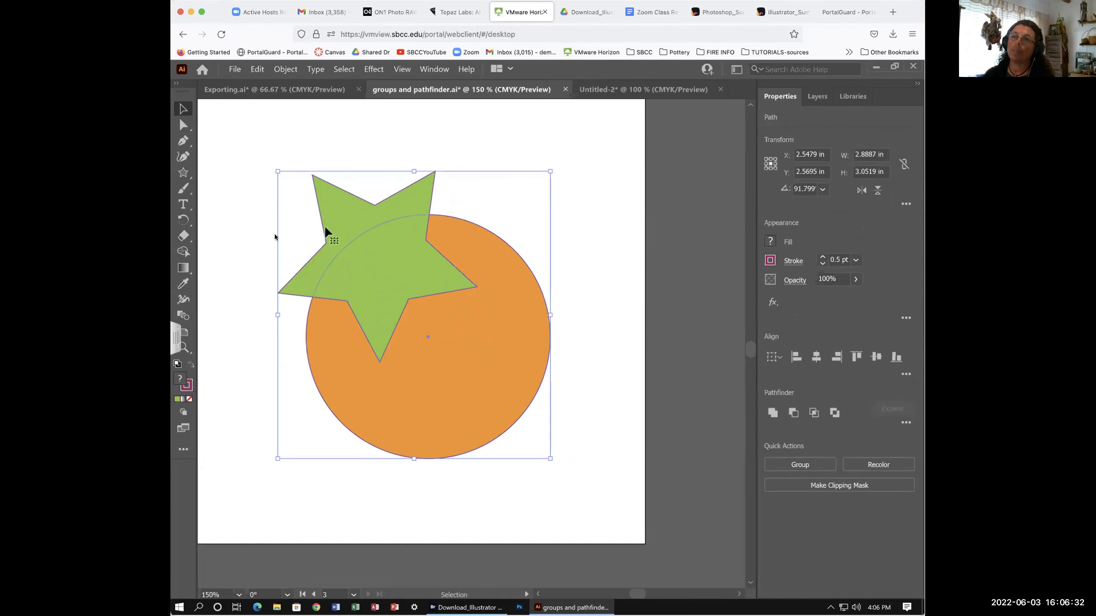
{"action": "left_click", "coordinate": [183, 251]}
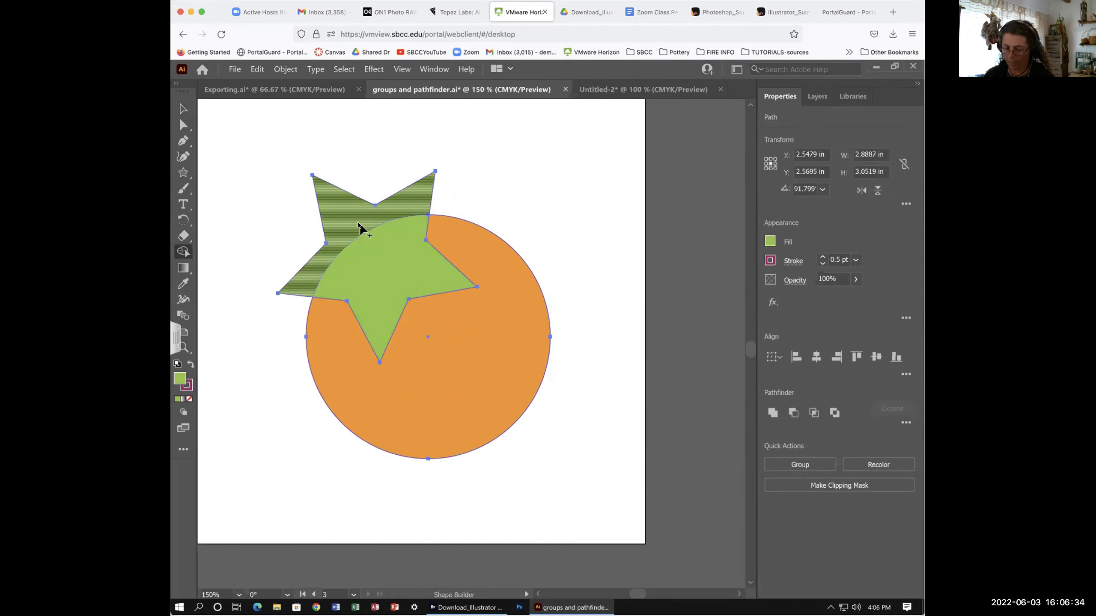
Try deleting both the outer and overlapping areas of the star with Shape Builder, and undo the deletion
{"action": "mouse_move", "coordinate": [345, 219]}
{"action": "left_mouse_down"}
{"action": "mouse_move", "coordinate": [386, 274]}
{"action": "mouse_move", "coordinate": [610, 261]}
{"action": "left_mouse_up"}
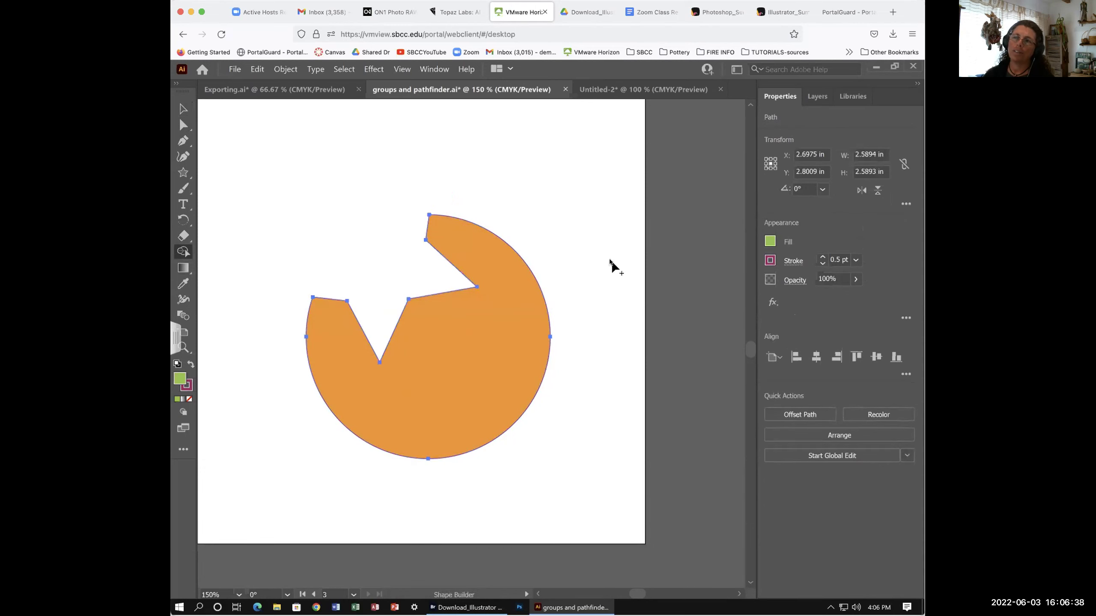
{"action": "key", "text": "ctrl+z"}
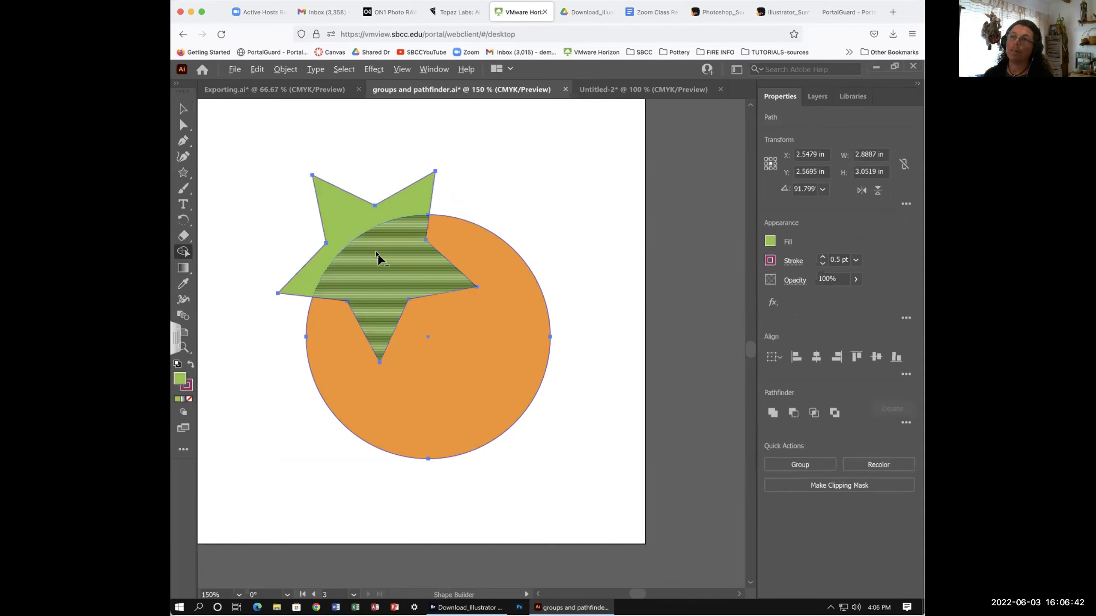
Delete only the area where the star overlaps the orange circle with Shape Builder, and deselect the artwork
{"action": "left_click", "coordinate": [403, 279], "text": "alt"}
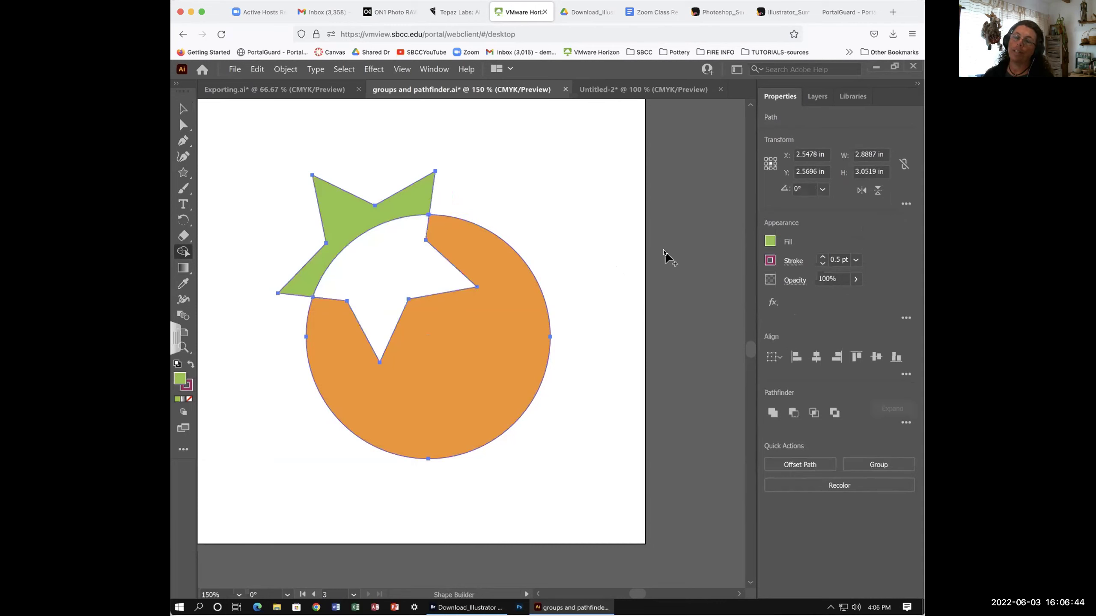
{"action": "left_click", "coordinate": [184, 108]}
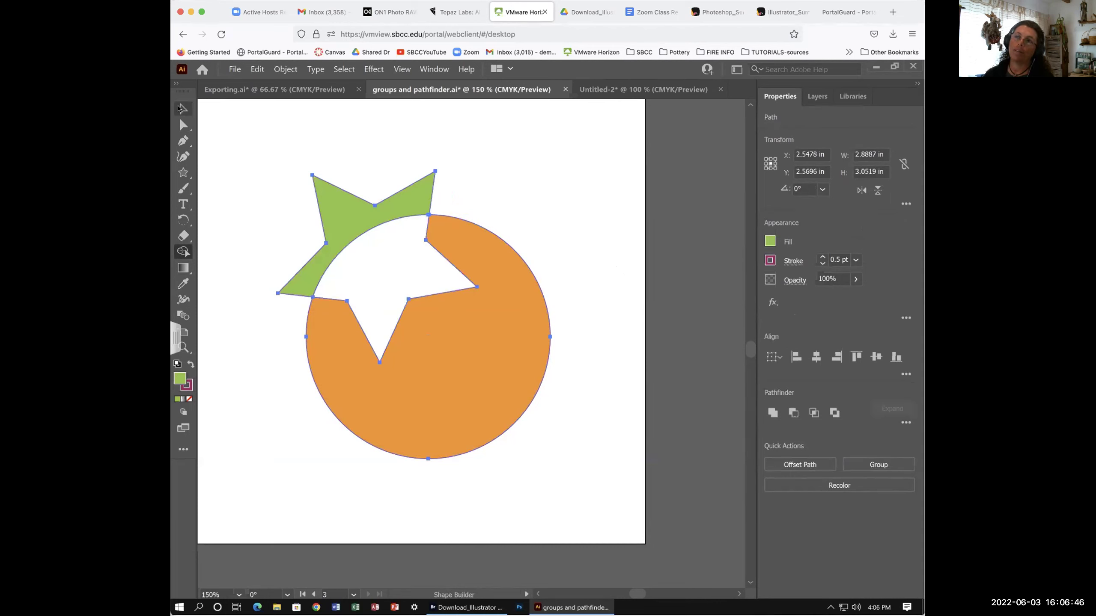
{"action": "left_click", "coordinate": [618, 182]}
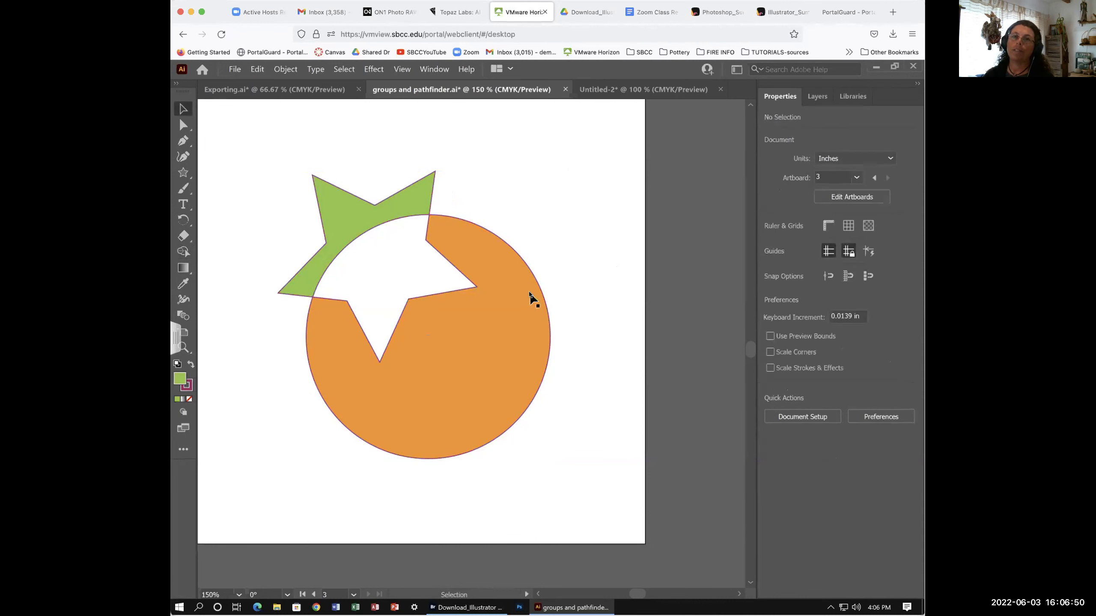
Undo the Shape Builder deletion and star placement, and move the restored green star across the orange circle's upper-right edge
{"action": "key", "text": "a"}
{"action": "key", "text": "ctrl+a"}
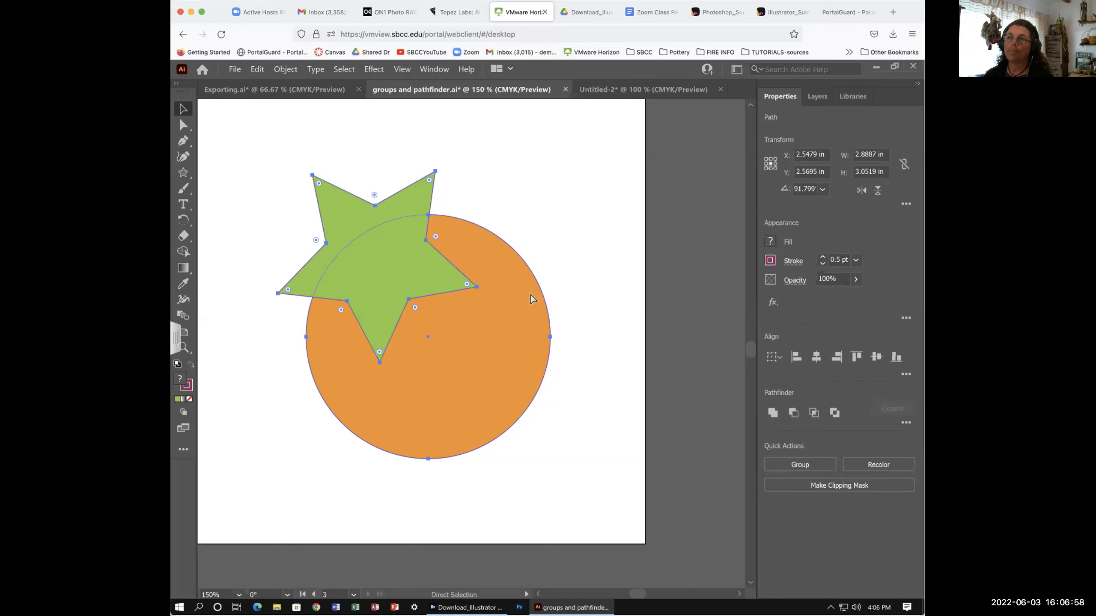
{"action": "key", "text": "ctrl+z"}
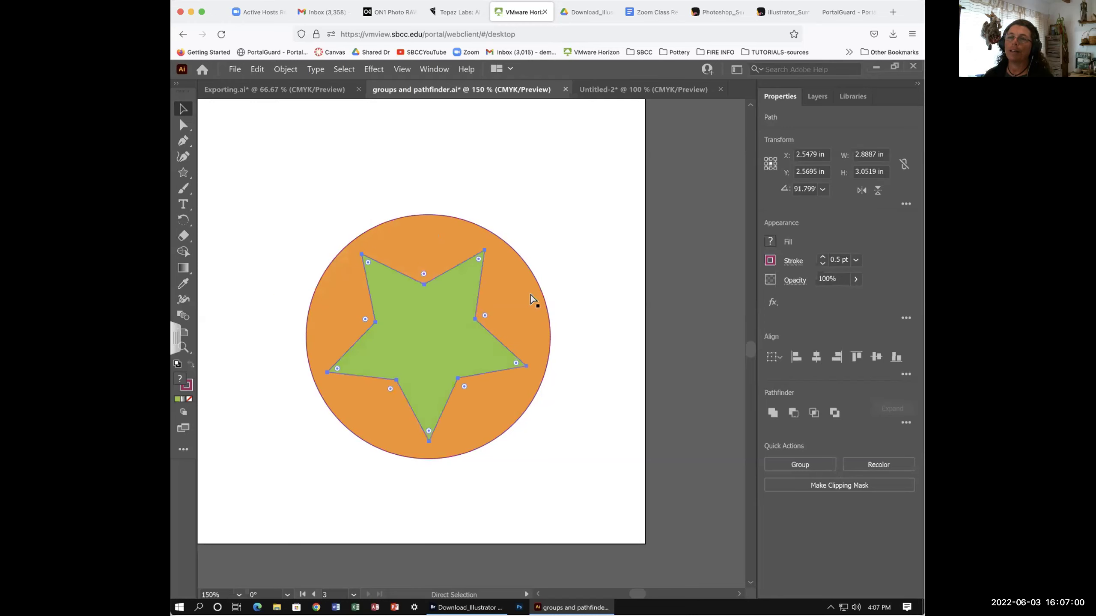
{"action": "key", "text": "v"}
{"action": "left_click", "coordinate": [575, 278]}
{"action": "left_click_drag", "start_coordinate": [406, 338], "coordinate": [503, 216]}
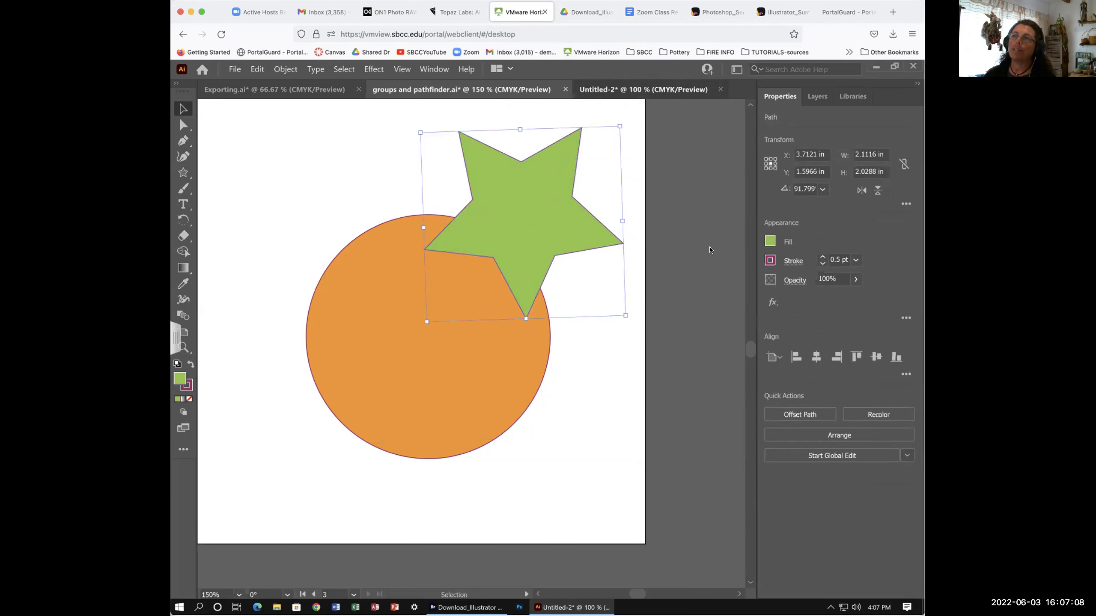
Switch to the Untitled-2 document and examine how the orange bird's wing is shaped
{"action": "left_click", "coordinate": [606, 92]}
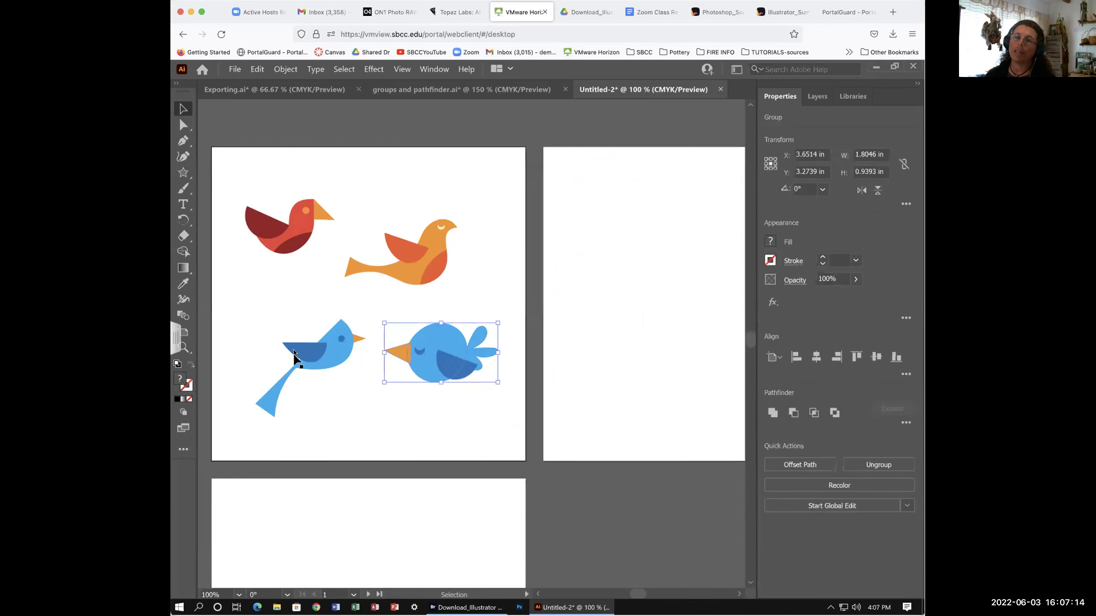
{"action": "left_click", "coordinate": [402, 249]}
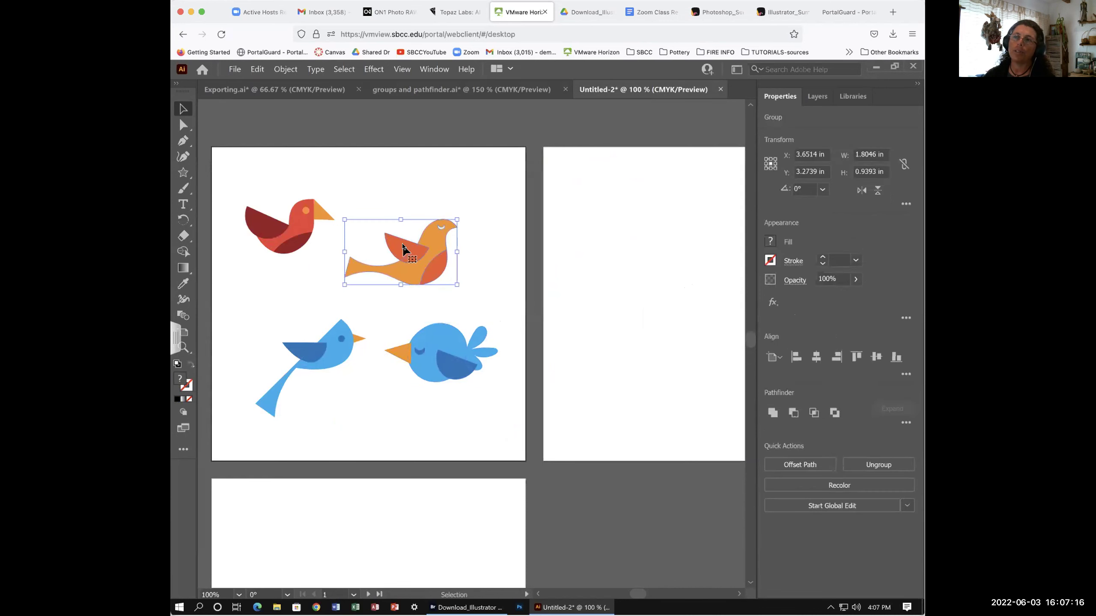
{"action": "left_click", "coordinate": [383, 315]}
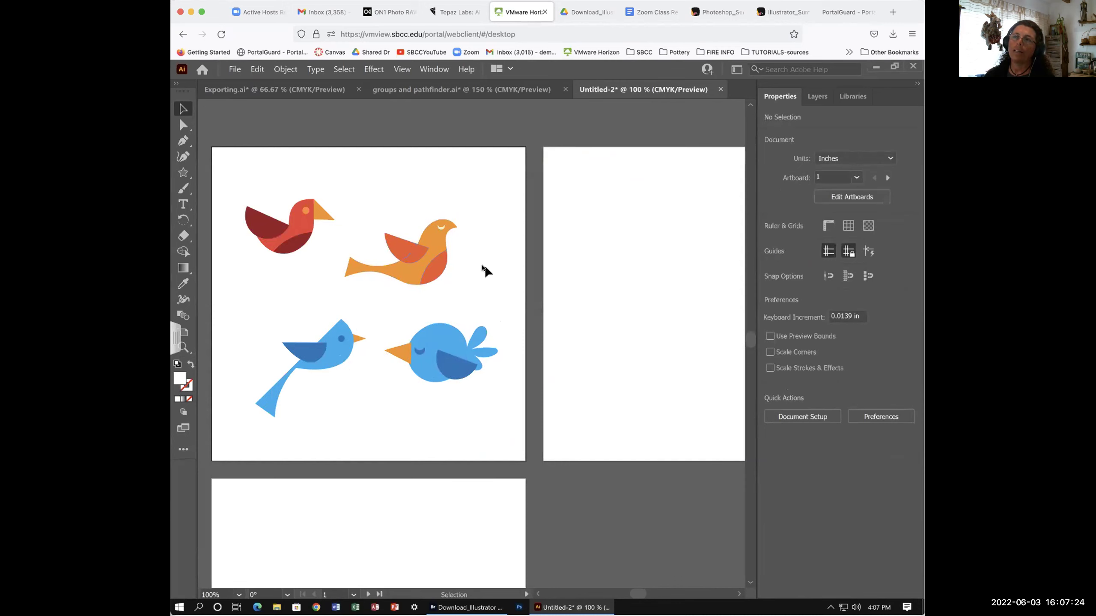
{"action": "scroll", "coordinate": [485, 265], "scroll_direction": "up", "scroll_amount": 1}
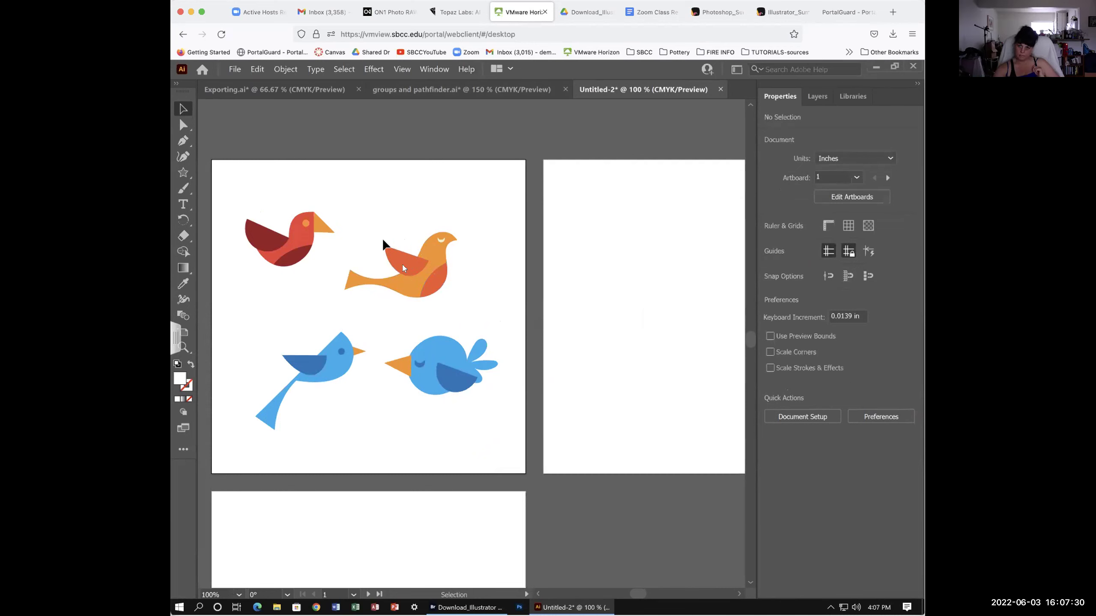
Return to the groups and pathfinder.ai document and delete the green star, keeping the orange circle
{"action": "left_click", "coordinate": [461, 90]}
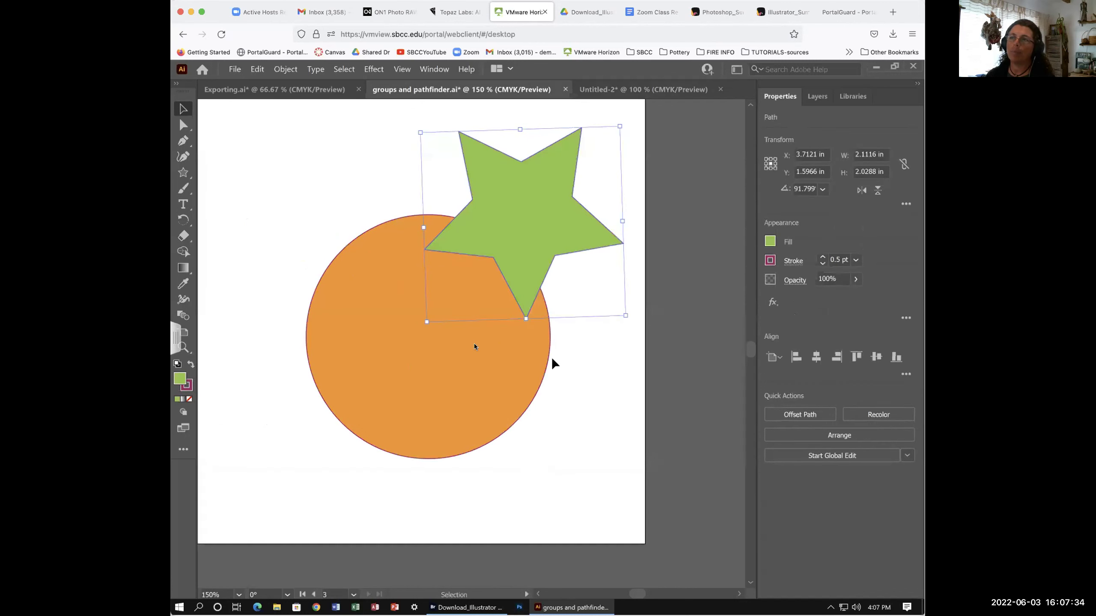
{"action": "left_click", "coordinate": [374, 344]}
{"action": "left_click", "coordinate": [525, 202]}
{"action": "key", "text": "Delete"}
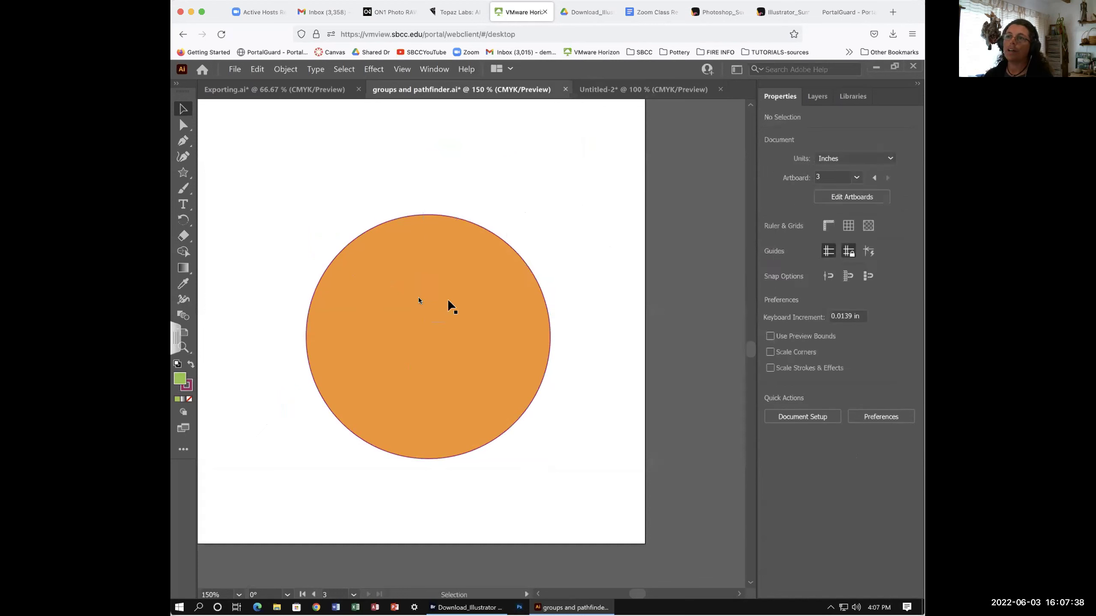
Move the orange circle toward the artboard's left side and stretch it into an ellipse about 3.87 by 2.87 in
{"action": "left_click_drag", "start_coordinate": [410, 298], "coordinate": [333, 303]}
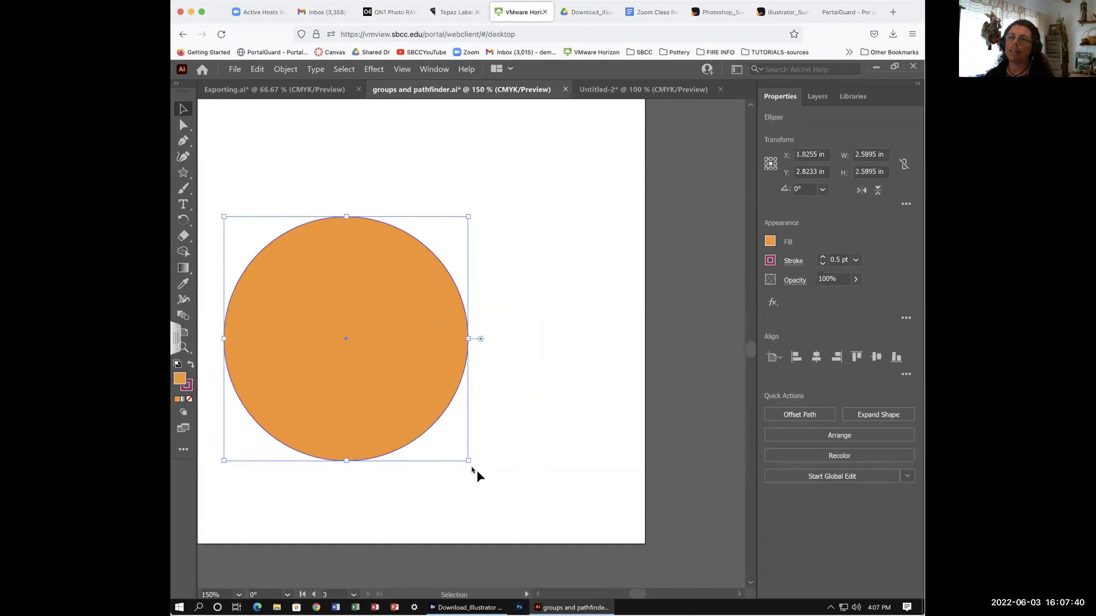
{"action": "left_click_drag", "start_coordinate": [469, 461], "coordinate": [590, 486]}
{"action": "mouse_move", "coordinate": [345, 276]}
{"action": "left_mouse_down"}
{"action": "mouse_move", "coordinate": [347, 258]}
{"action": "mouse_move", "coordinate": [338, 262]}
{"action": "left_mouse_up"}
{"action": "left_click", "coordinate": [302, 185]}
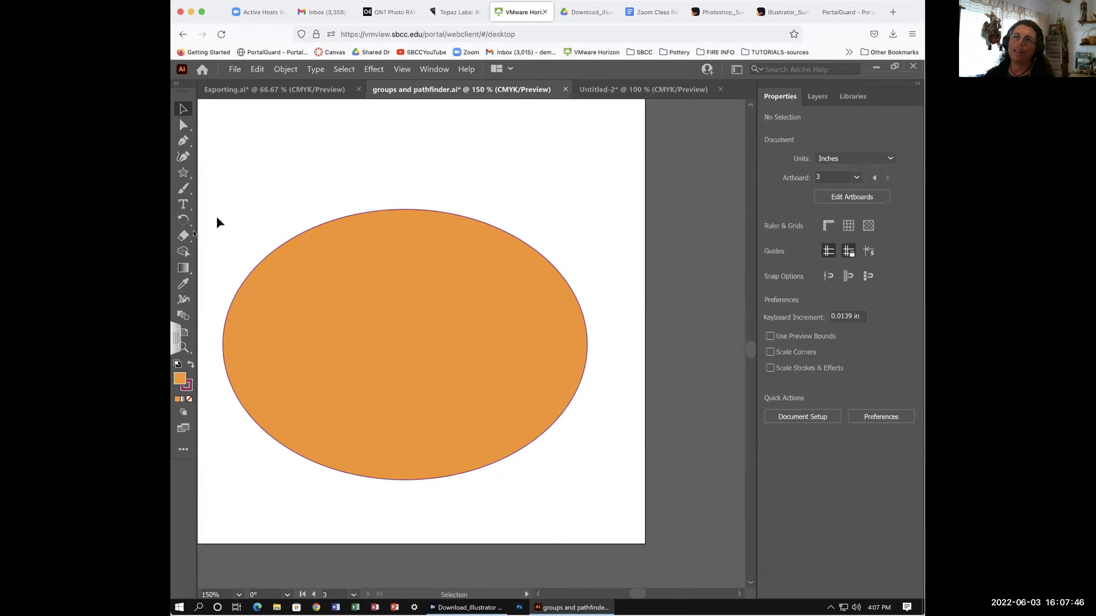
Draw a rectangle about 4.18 by 1.70 in over the ellipse's upper half and fill it with magenta
{"action": "key", "text": "g"}
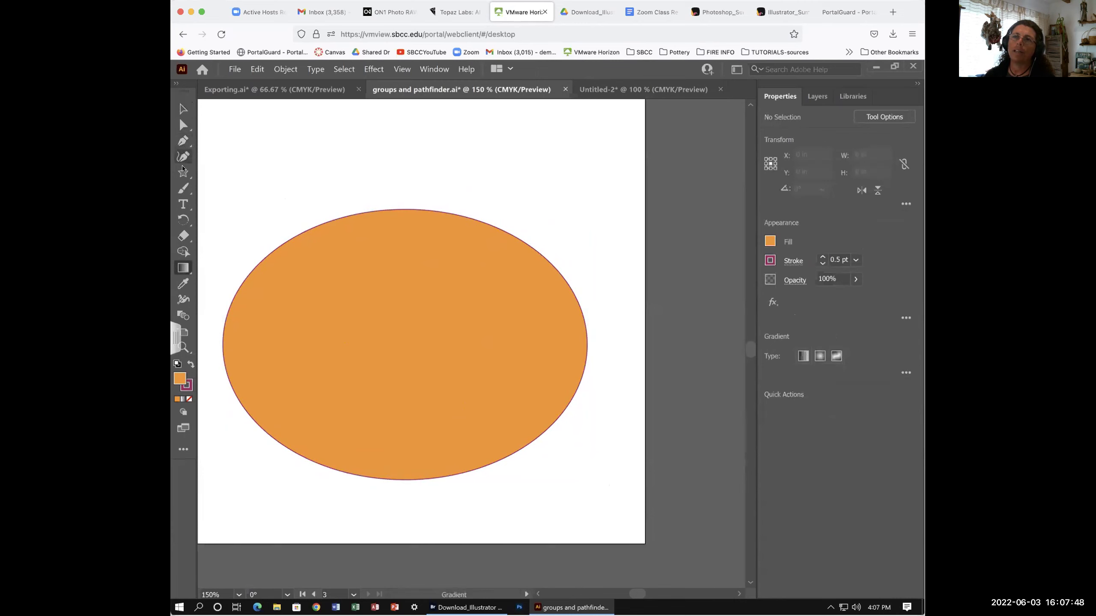
{"action": "left_click_drag", "start_coordinate": [183, 172], "coordinate": [266, 182]}
{"action": "left_click_drag", "start_coordinate": [468, 294], "coordinate": [619, 313]}
{"action": "left_click", "coordinate": [770, 241]}
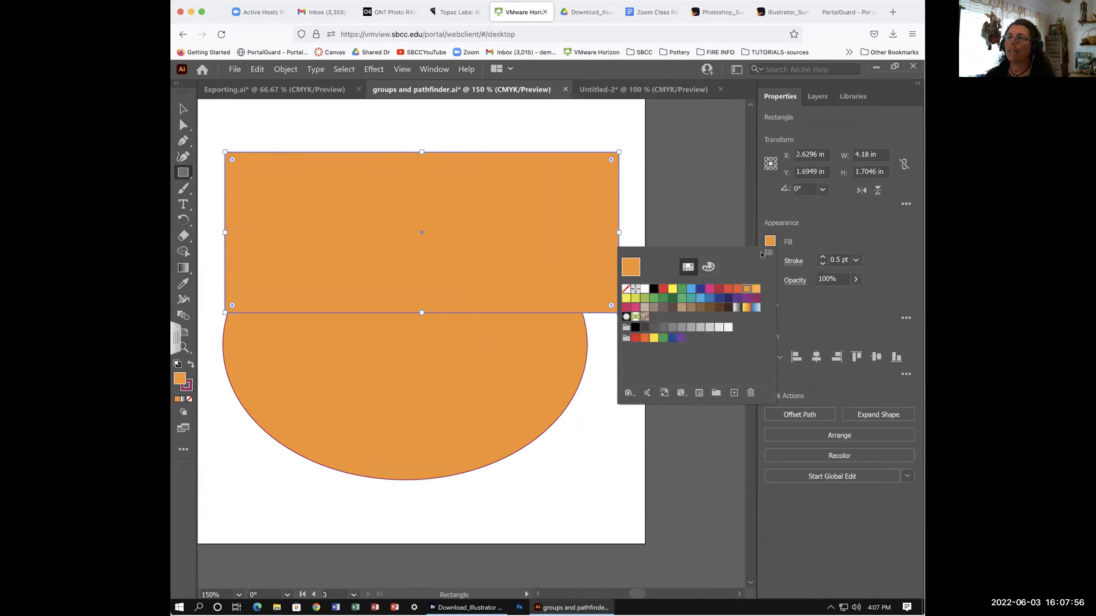
{"action": "left_click", "coordinate": [709, 290]}
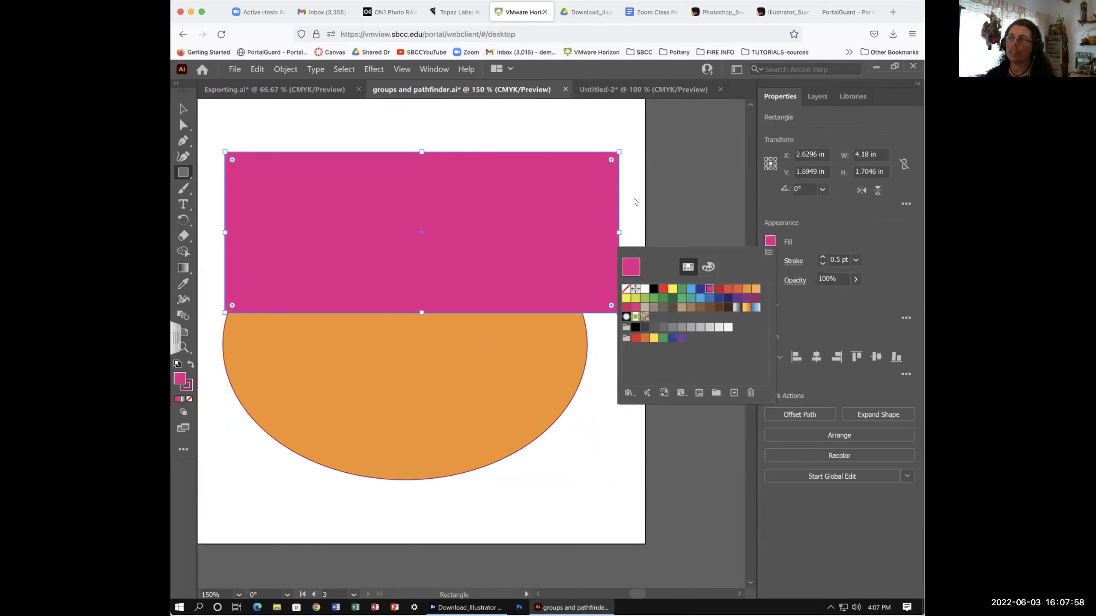
Rotate the magenta rectangle clockwise to about 346.69° and move it slightly down over the ellipse
{"action": "left_click_drag", "start_coordinate": [626, 143], "coordinate": [642, 206]}
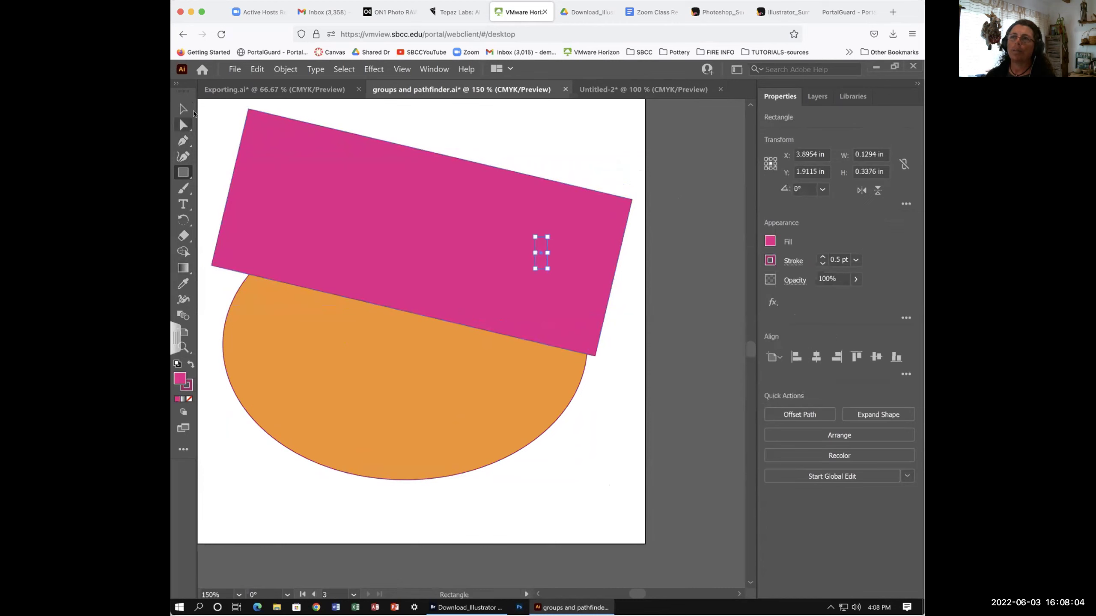
{"action": "left_click", "coordinate": [182, 109]}
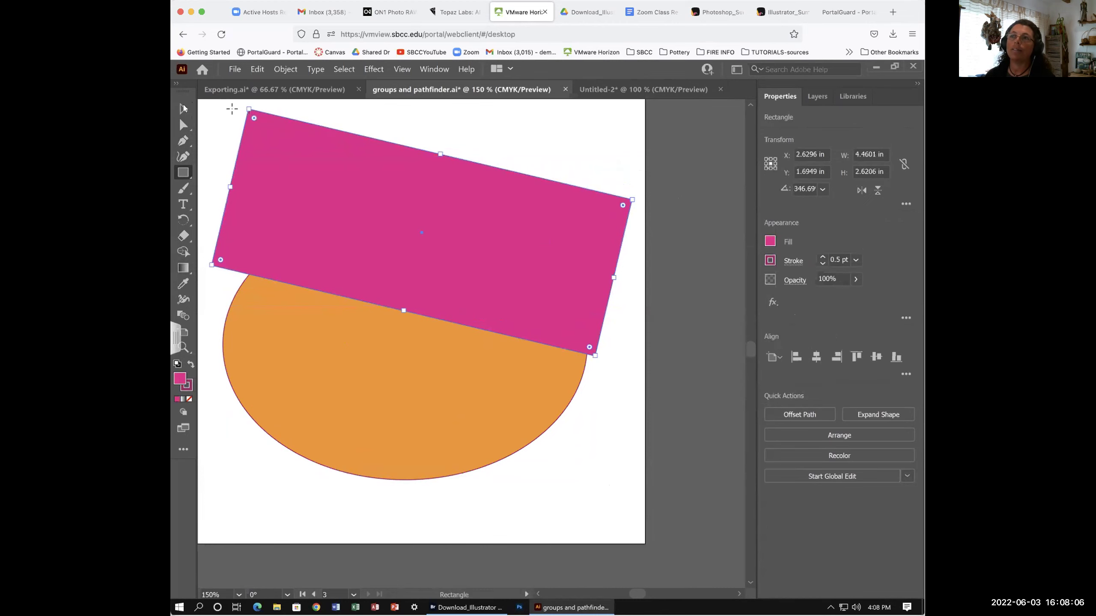
{"action": "left_click_drag", "start_coordinate": [342, 190], "coordinate": [343, 206]}
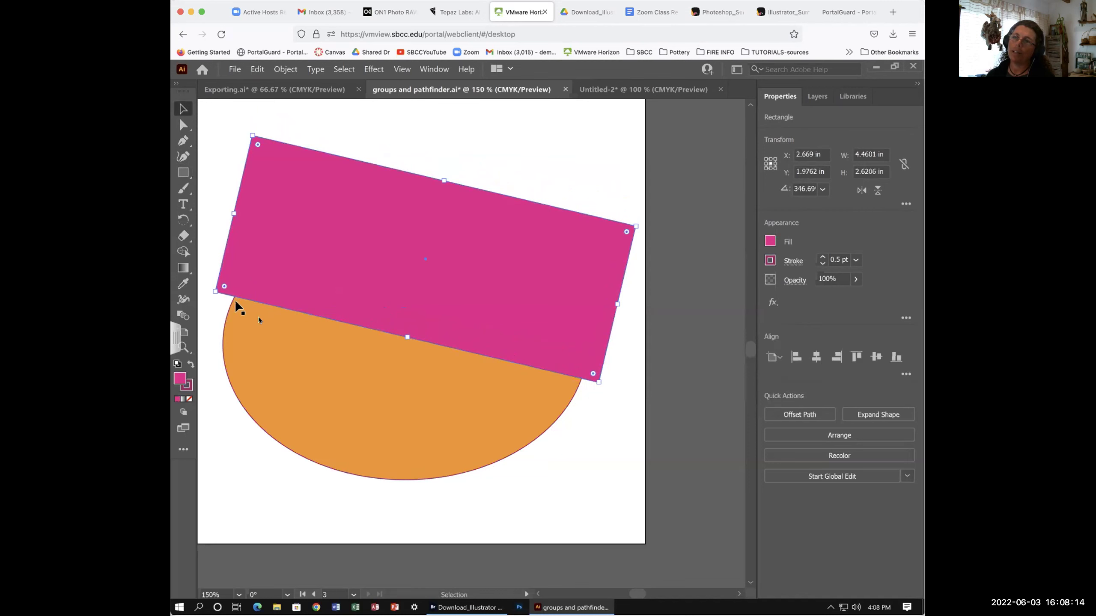
Compare the overlapping shapes with the curved wing and body of the orange bird in Untitled-2
{"action": "left_click", "coordinate": [639, 90]}
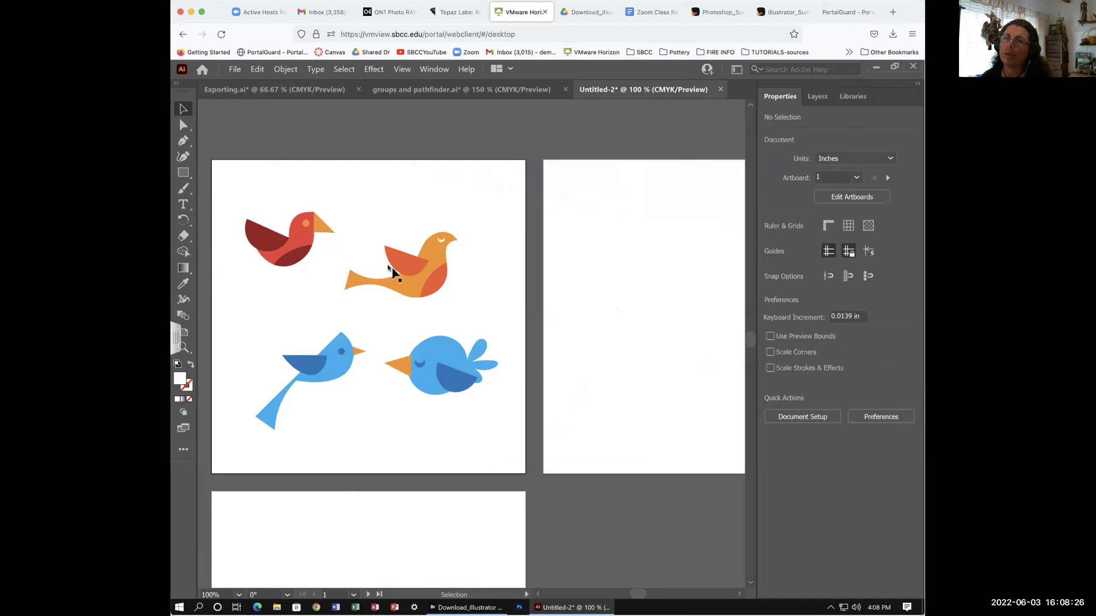
{"action": "left_click", "coordinate": [436, 278]}
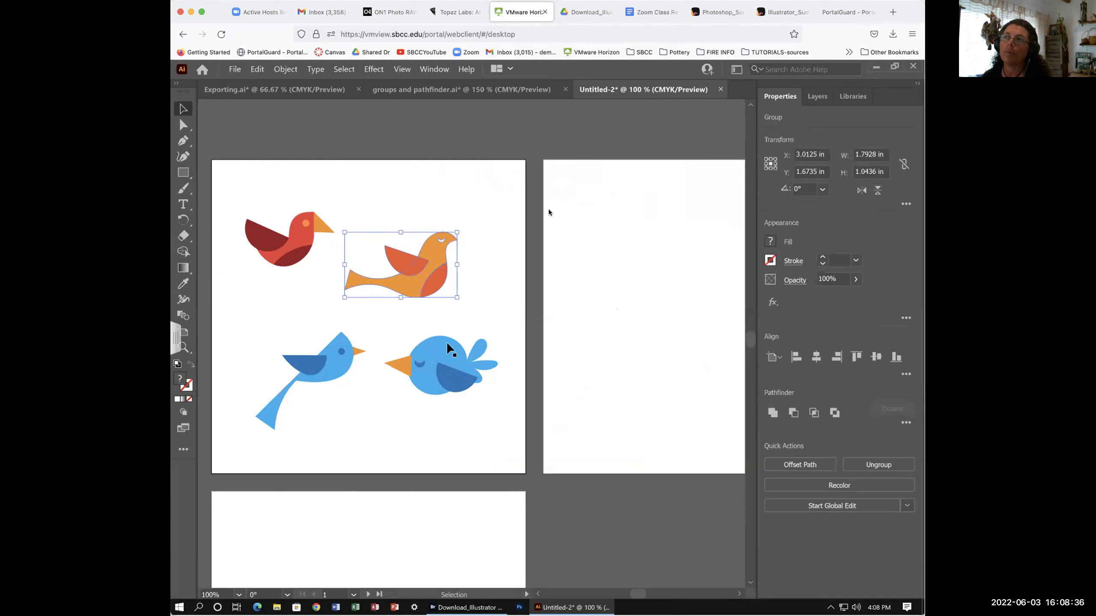
{"action": "left_click", "coordinate": [457, 89]}
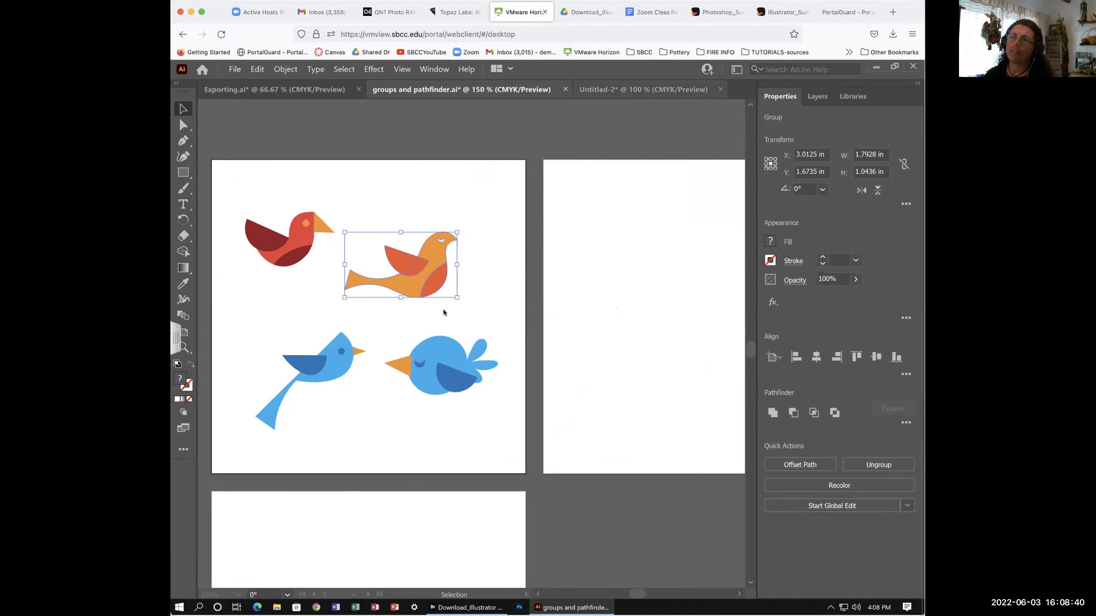
{"action": "left_click", "coordinate": [630, 82]}
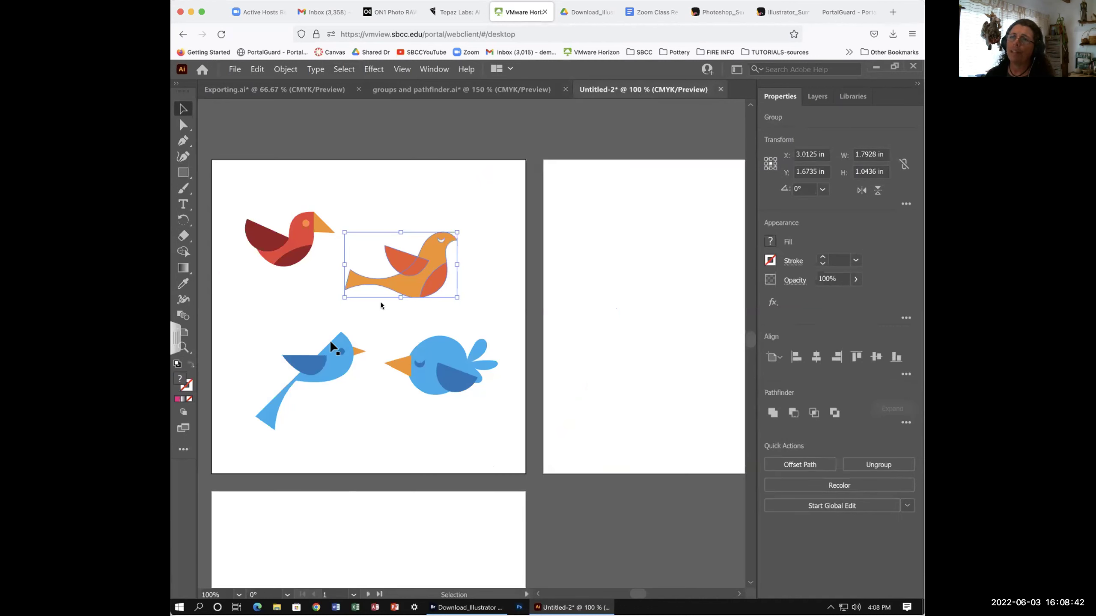
Reshape the orange ellipse in groups and pathfinder.ai by moving its bottom anchor point to the right and its left anchor point up
{"action": "left_click", "coordinate": [457, 90]}
{"action": "left_click", "coordinate": [353, 371]}
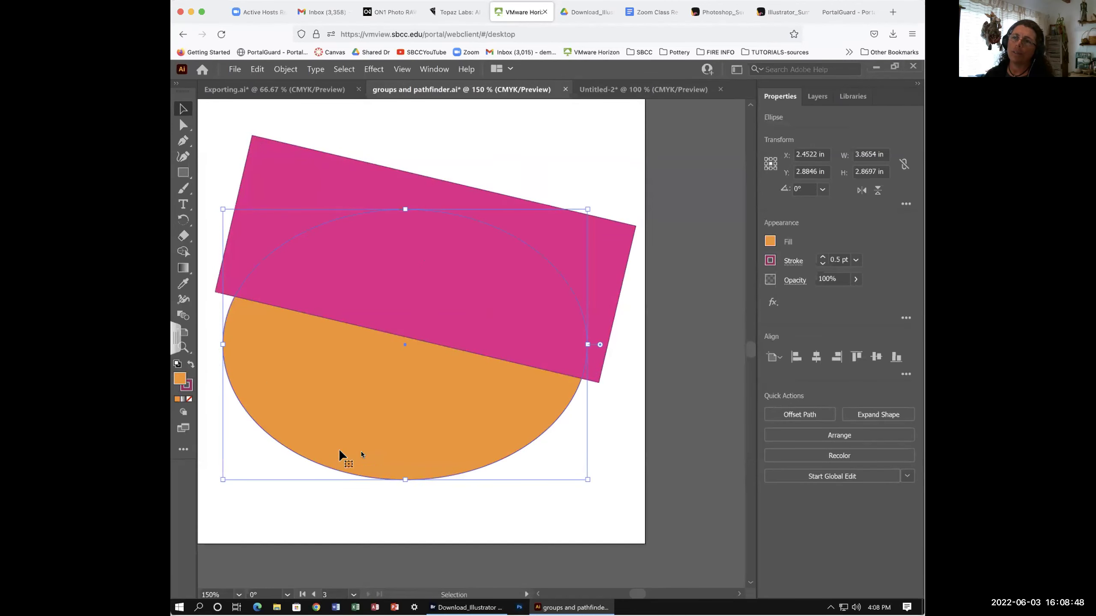
{"action": "left_click", "coordinate": [183, 125]}
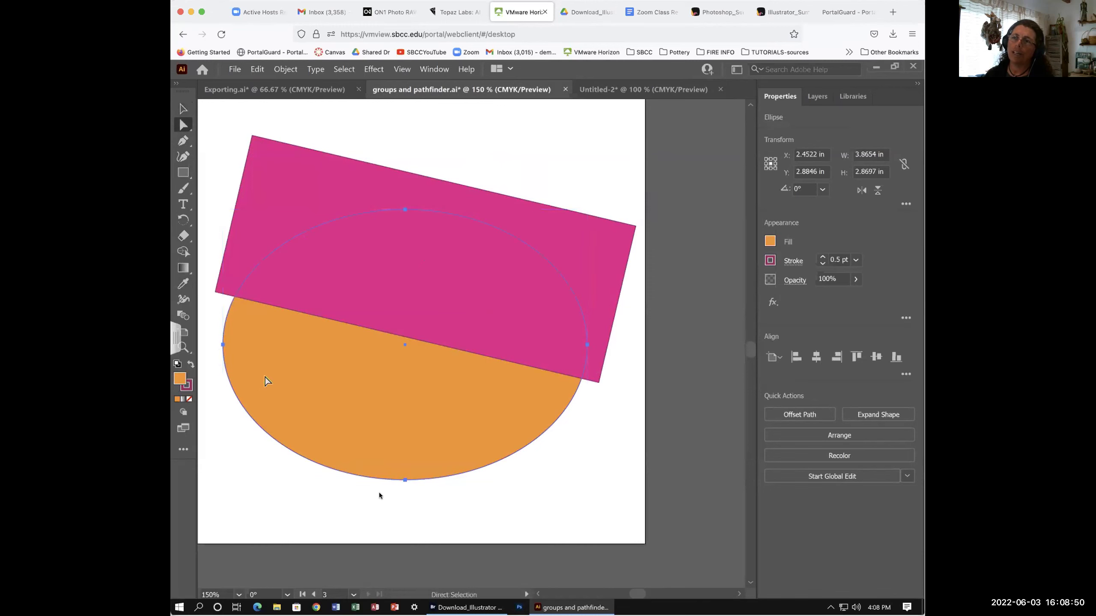
{"action": "left_click", "coordinate": [405, 480]}
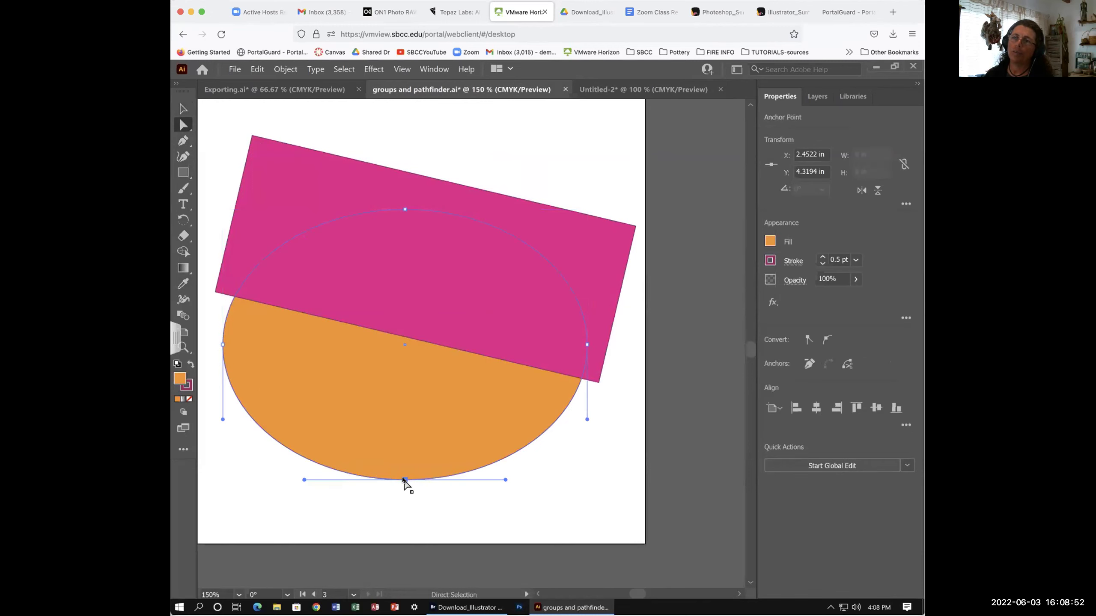
{"action": "left_click_drag", "start_coordinate": [405, 480], "coordinate": [367, 449]}
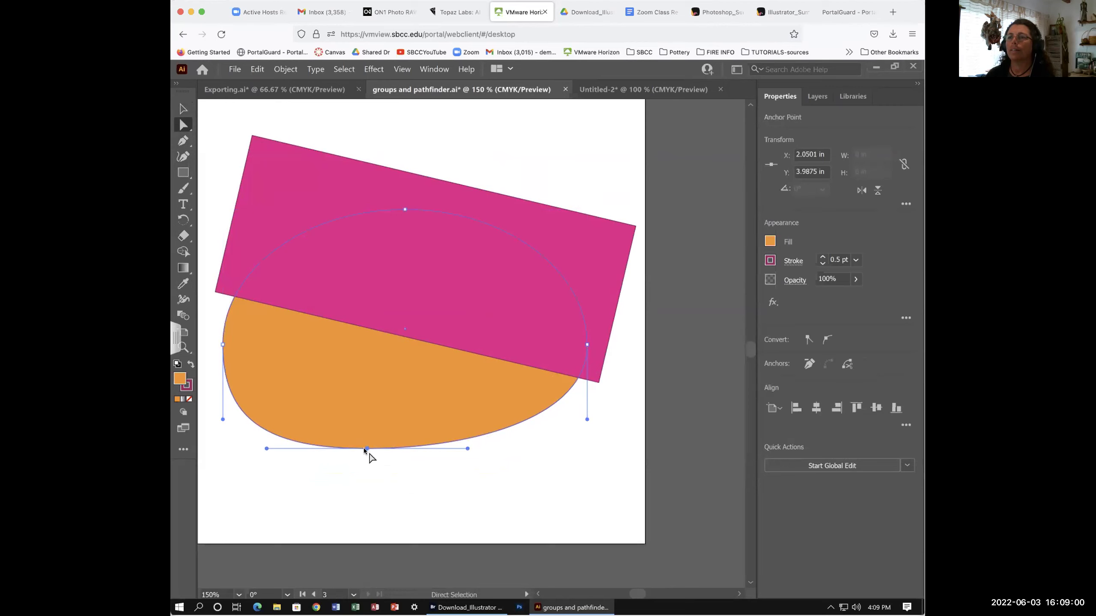
{"action": "left_click_drag", "start_coordinate": [367, 449], "coordinate": [435, 479]}
{"action": "left_click_drag", "start_coordinate": [224, 345], "coordinate": [230, 305]}
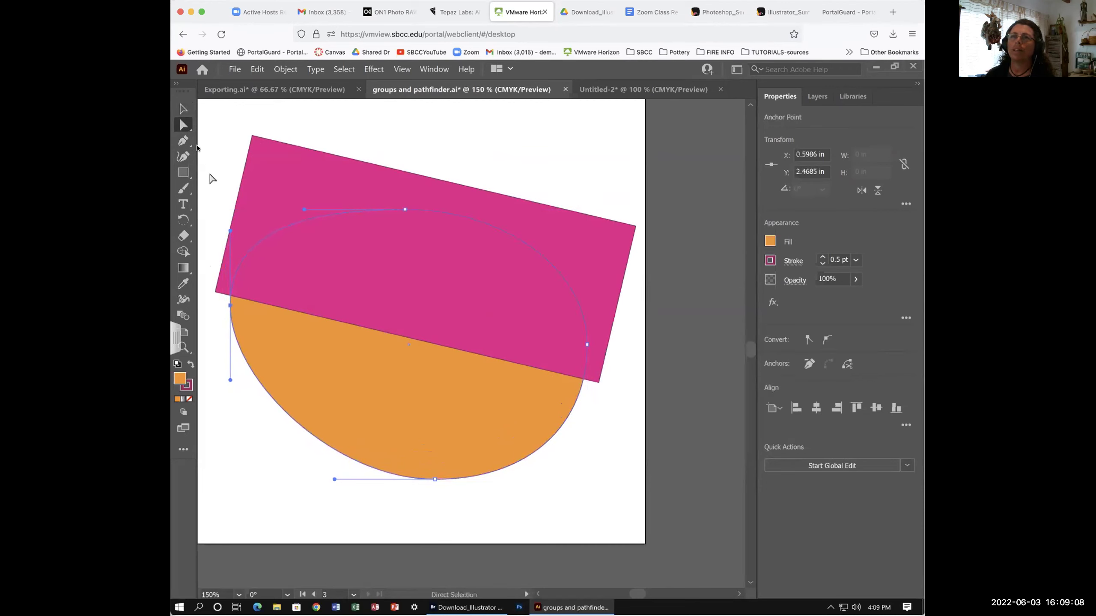
Select both shapes and subtract the whole magenta rectangle and its overlap with Shape Builder, leaving the orange wing shape
{"action": "left_click", "coordinate": [181, 108]}
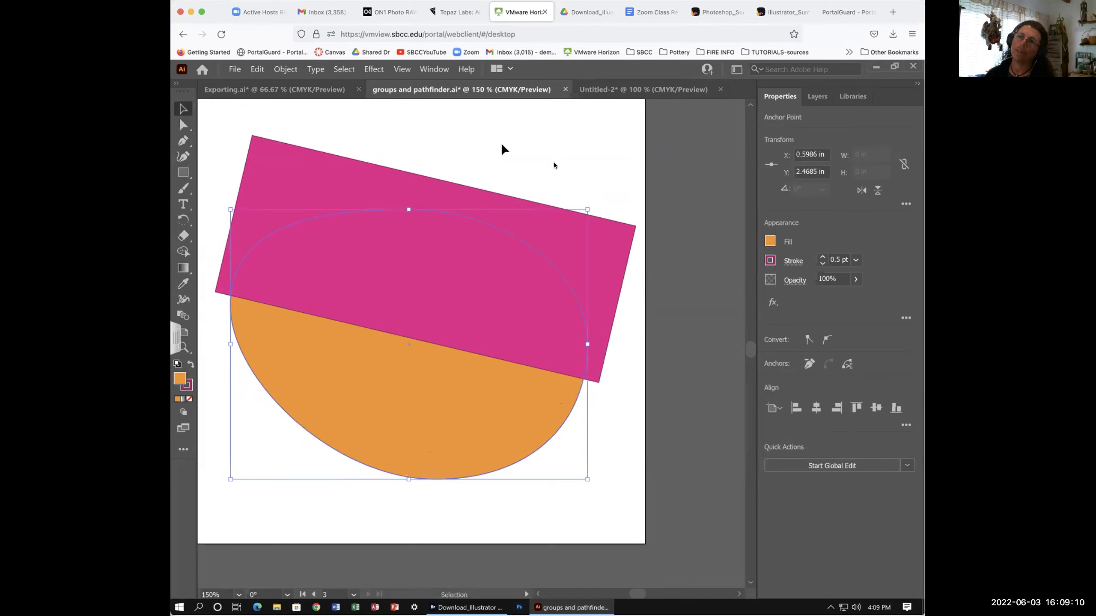
{"action": "left_click", "coordinate": [580, 176]}
{"action": "left_click_drag", "start_coordinate": [228, 392], "coordinate": [367, 270]}
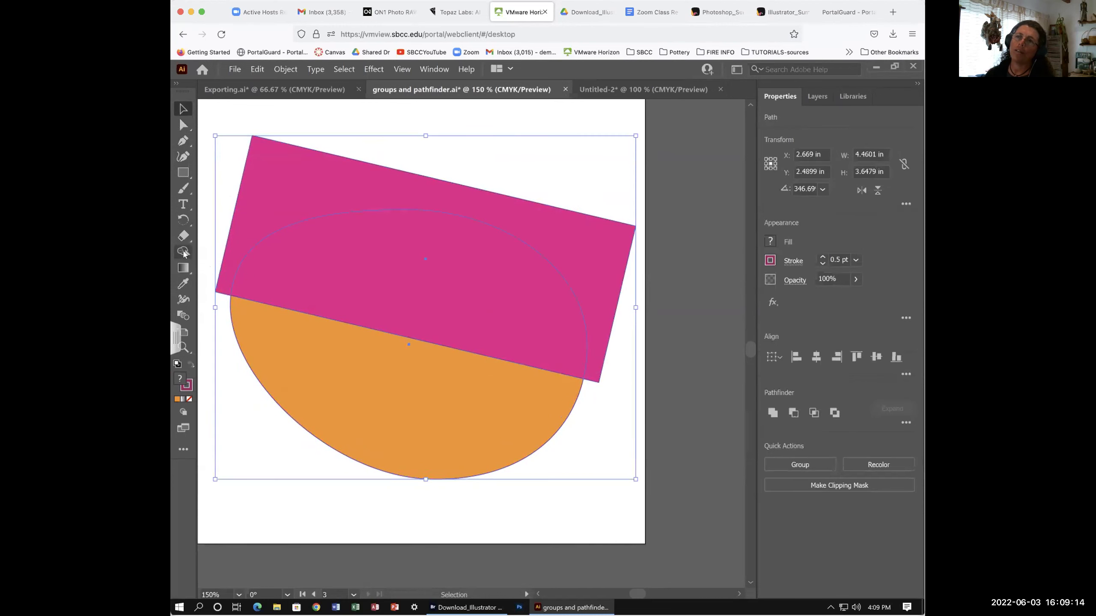
{"action": "left_click", "coordinate": [183, 252]}
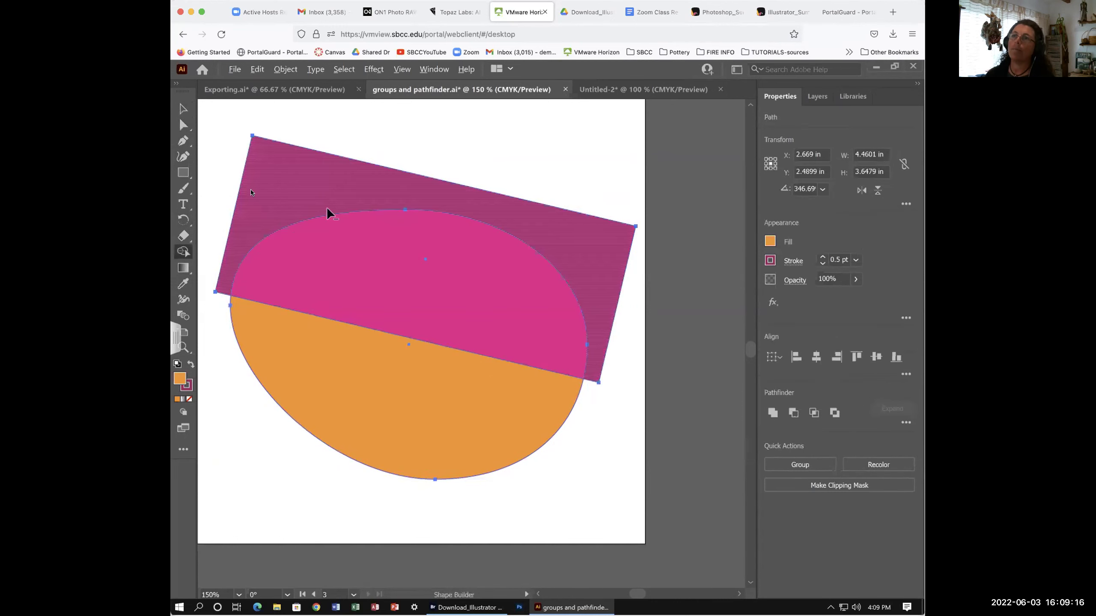
{"action": "left_click_drag", "start_coordinate": [256, 193], "coordinate": [549, 303]}
{"action": "left_click_drag", "start_coordinate": [624, 321], "coordinate": [625, 321]}
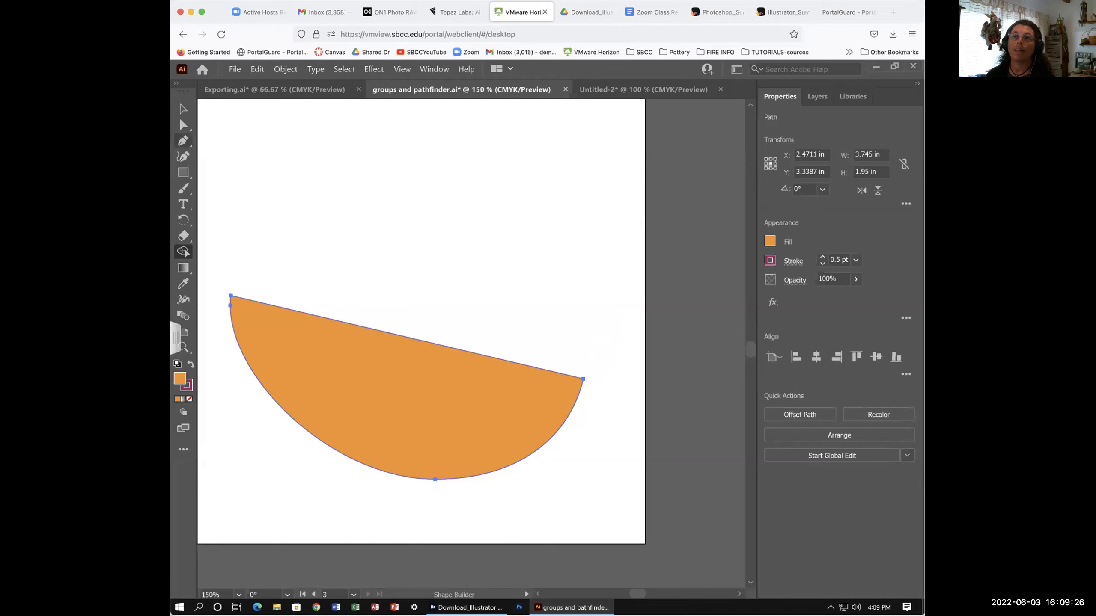
Copy the orange wing shape and paste it into the Untitled-2 document with the birds
{"action": "key", "text": "v"}
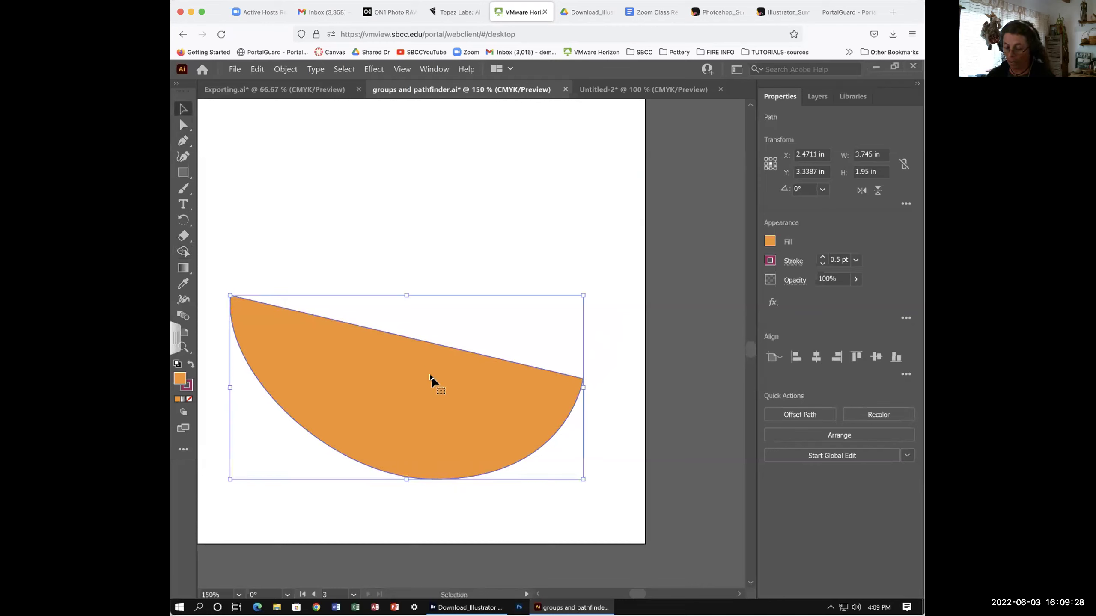
{"action": "key", "text": "ctrl+c"}
{"action": "left_click", "coordinate": [621, 90]}
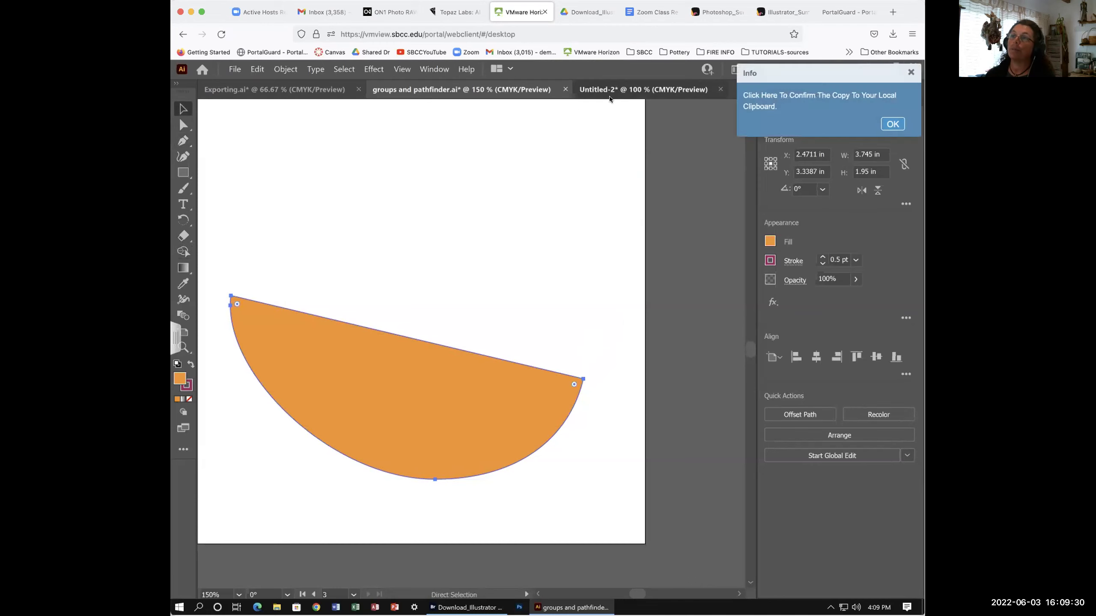
{"action": "left_click", "coordinate": [505, 243]}
{"action": "key", "text": "ctrl+v"}
Scale the pasted wing shape down to about 1.65 by 0.86 in and place it above the orange bird
{"action": "left_click_drag", "start_coordinate": [460, 346], "coordinate": [411, 199]}
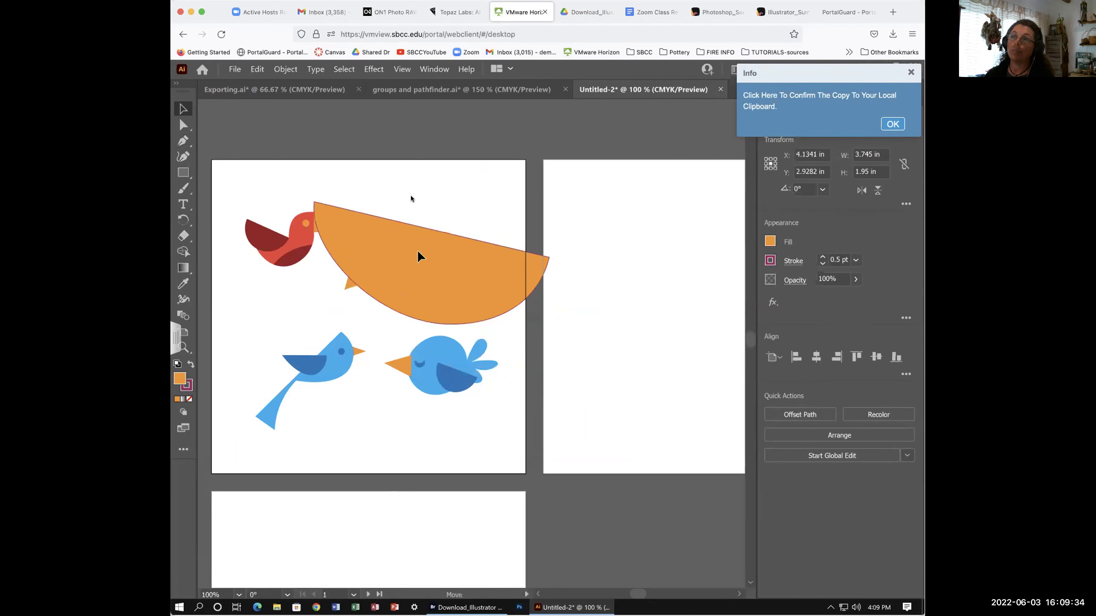
{"action": "left_click_drag", "start_coordinate": [418, 255], "coordinate": [410, 201]}
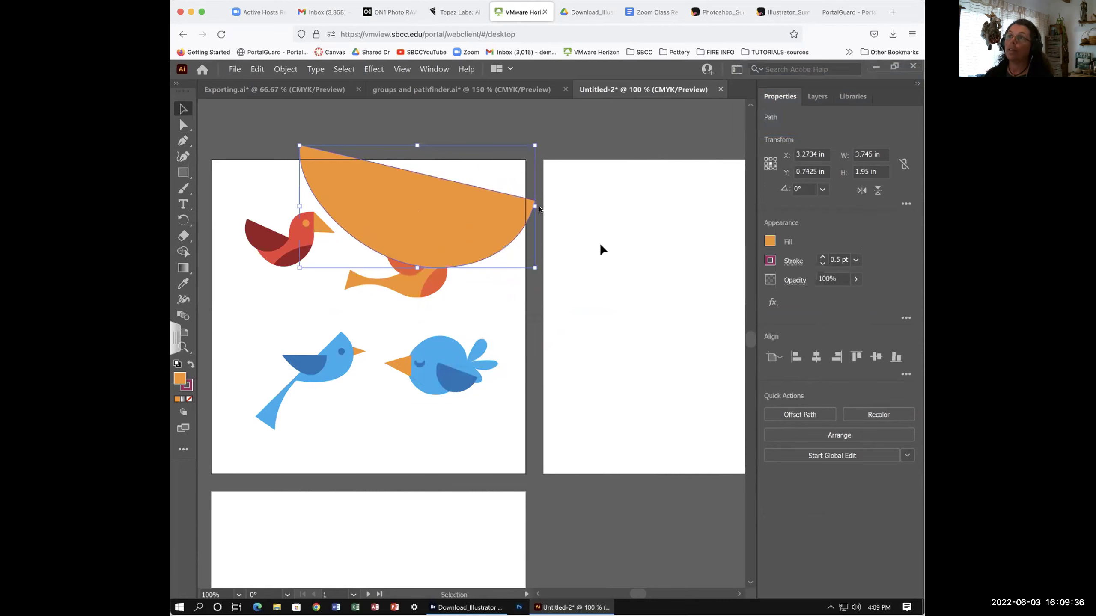
{"action": "left_click_drag", "start_coordinate": [535, 145], "coordinate": [403, 214]}
{"action": "left_click_drag", "start_coordinate": [359, 247], "coordinate": [386, 205]}
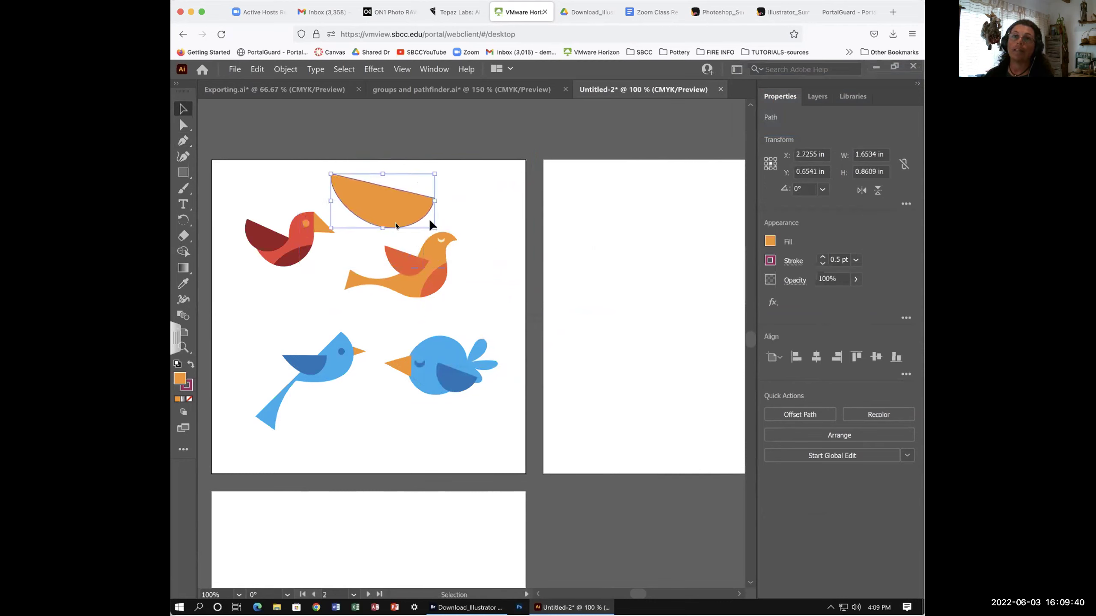
Move the orange wing shape off the bird artboard onto the empty artboard beside it
{"action": "left_click", "coordinate": [488, 202]}
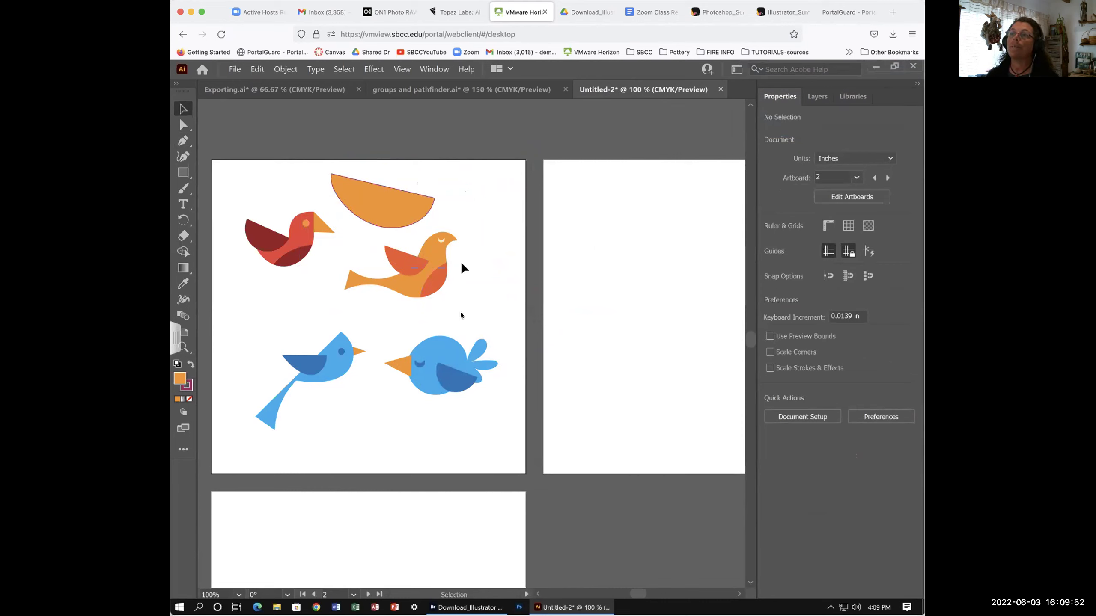
{"action": "left_click_drag", "start_coordinate": [392, 206], "coordinate": [642, 245]}
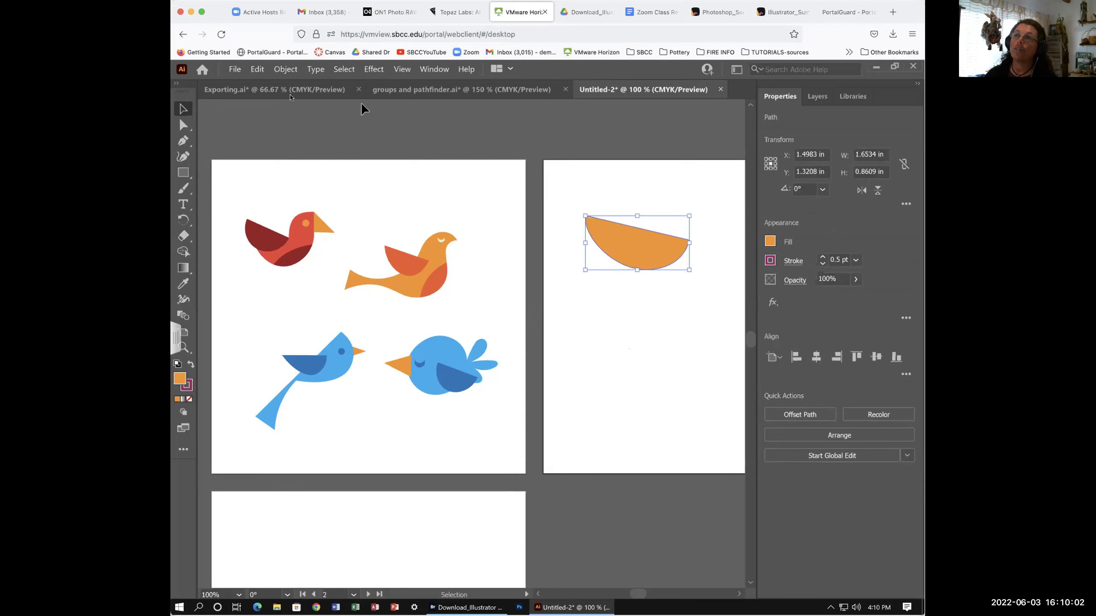
Add two more 5 by 5 in artboards in a row beside Artboard 3 in groups and pathfinder.ai
{"action": "left_click", "coordinate": [453, 90]}
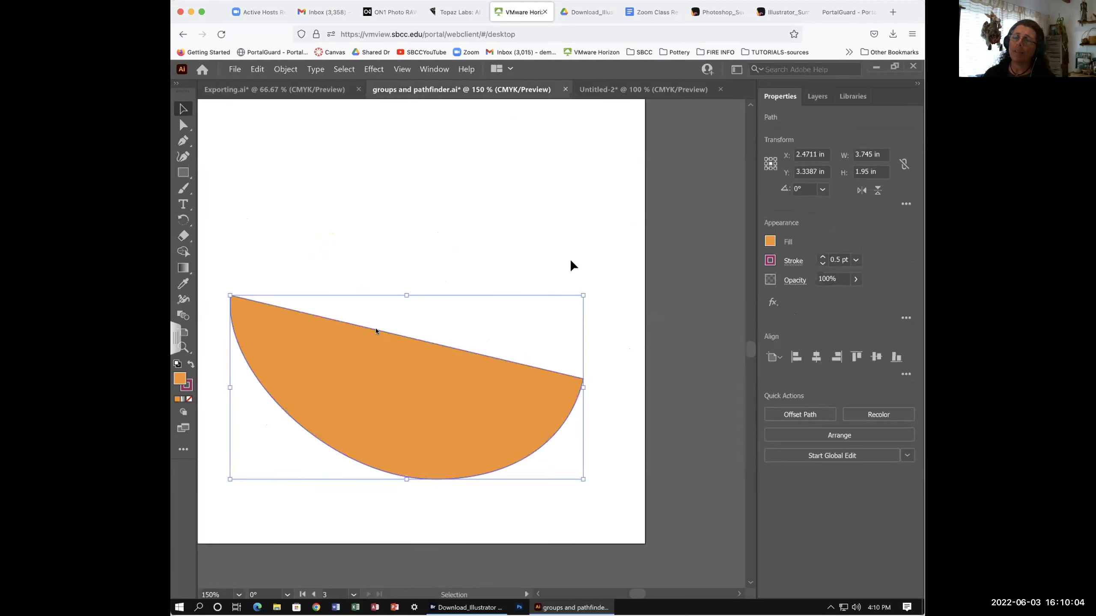
{"action": "key", "text": "ctrl+0"}
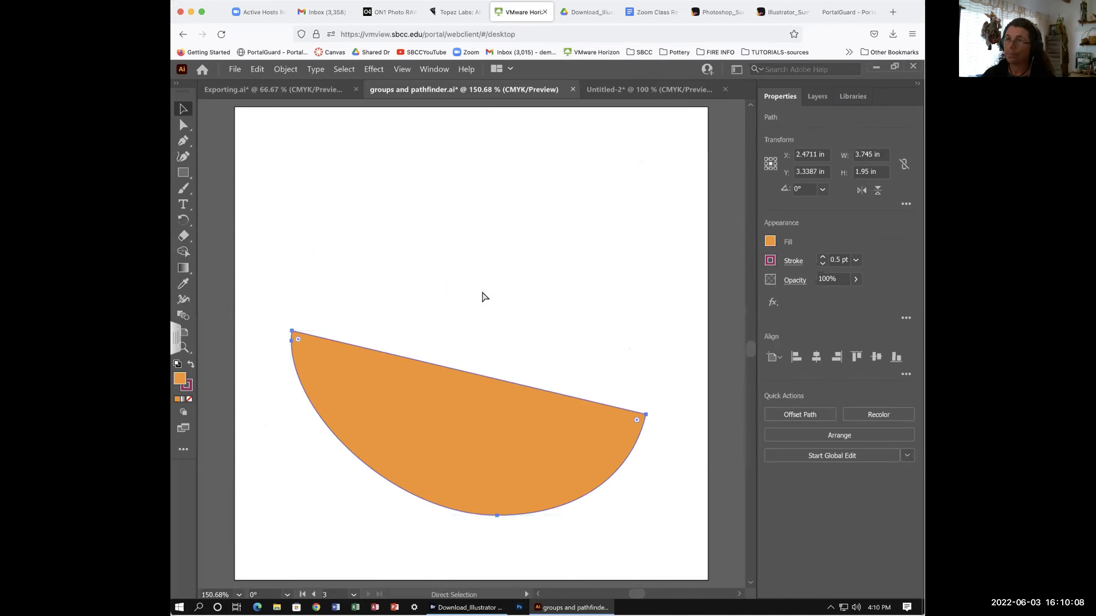
{"action": "key", "text": "ctrl+minus"}
{"action": "key", "text": "ctrl+minus"}
{"action": "key", "text": "ctrl+minus"}
{"action": "left_click_drag", "start_coordinate": [534, 251], "coordinate": [421, 345]}
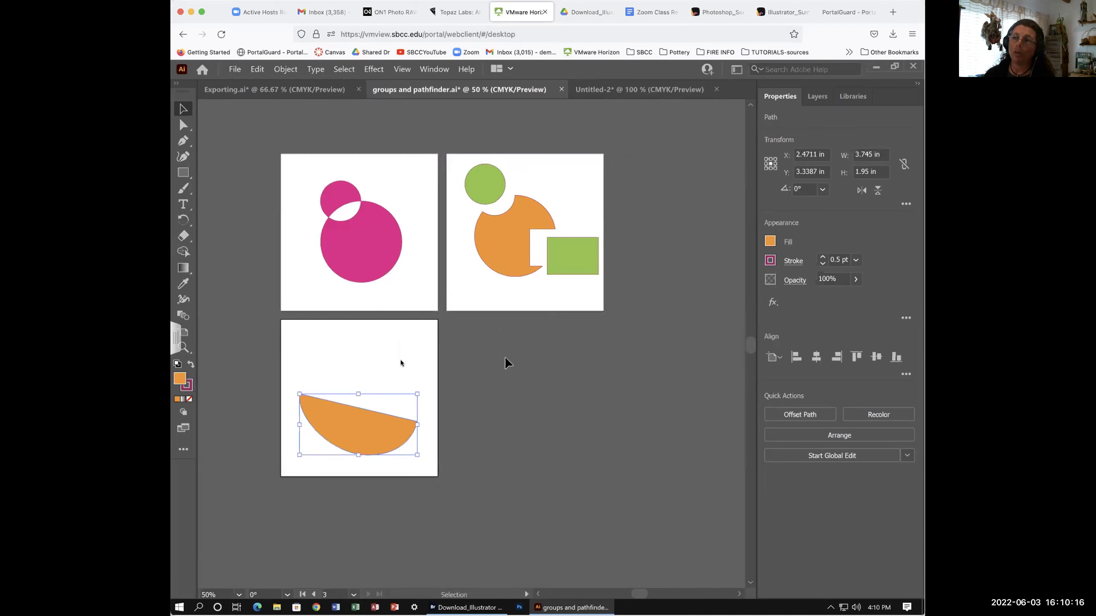
{"action": "left_click", "coordinate": [495, 360]}
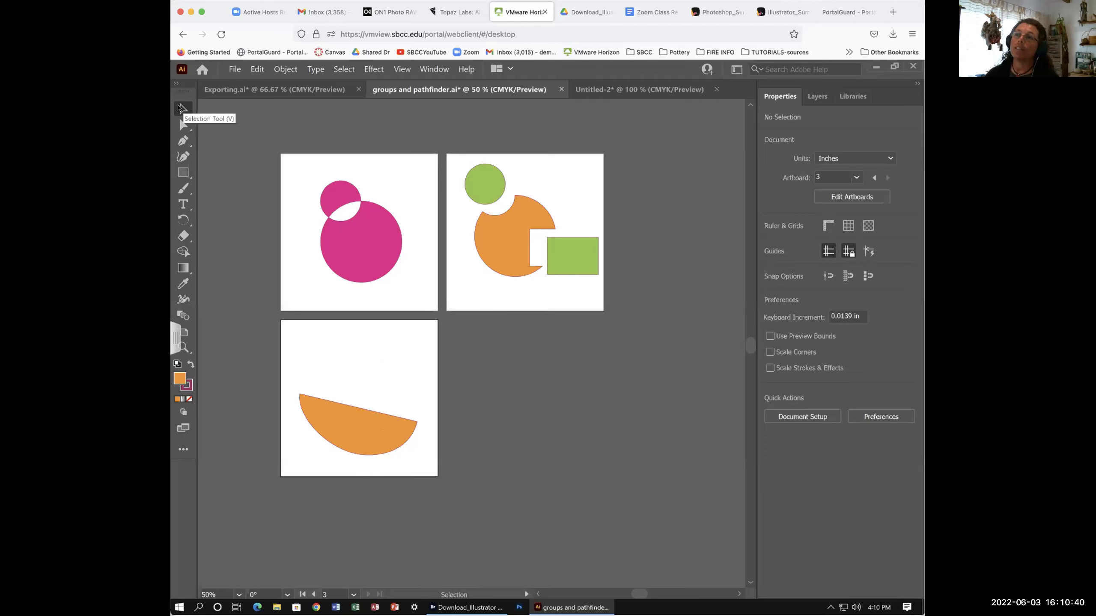
{"action": "left_click", "coordinate": [512, 242]}
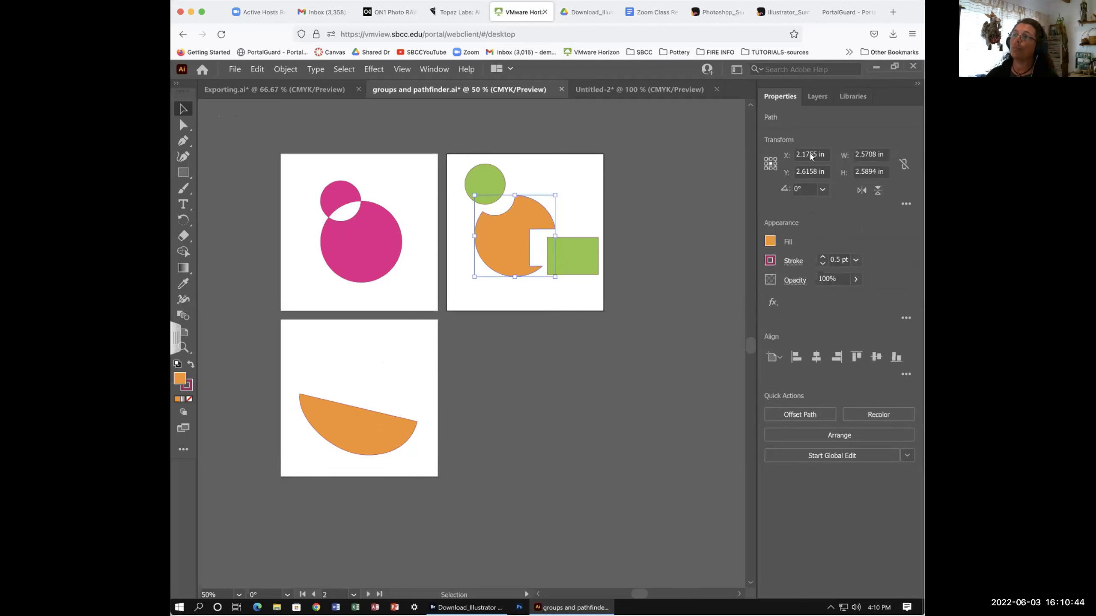
{"action": "left_click", "coordinate": [475, 295]}
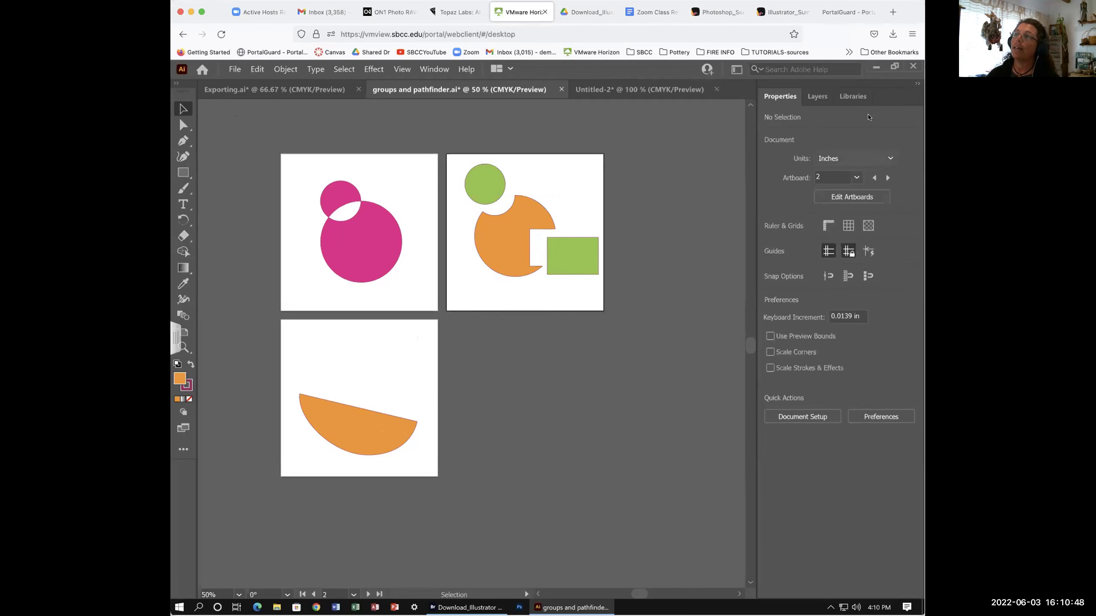
{"action": "left_click", "coordinate": [852, 197]}
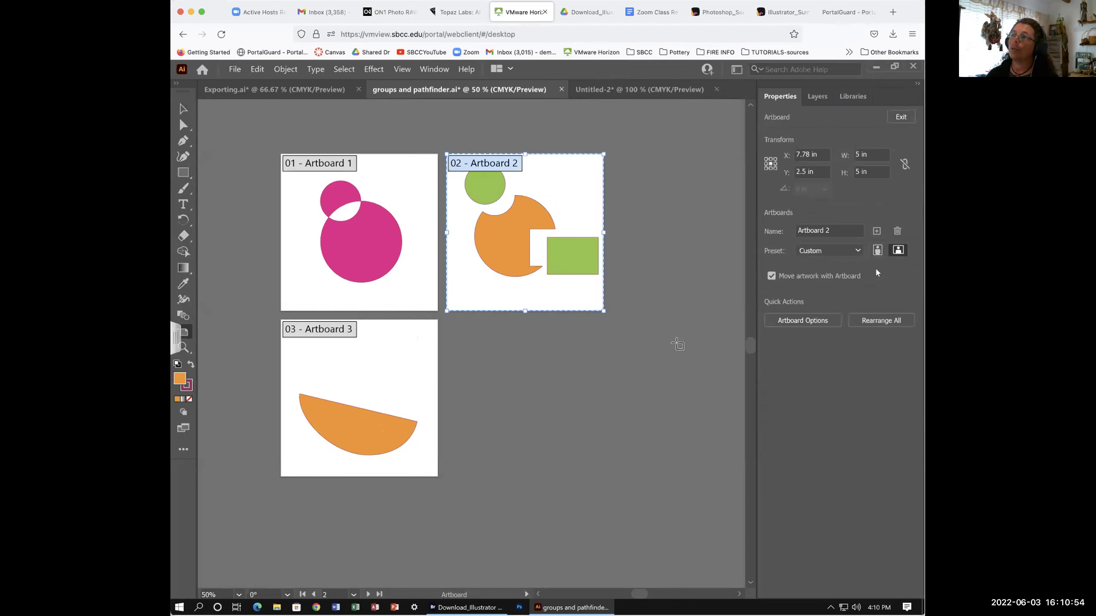
{"action": "left_click", "coordinate": [418, 370]}
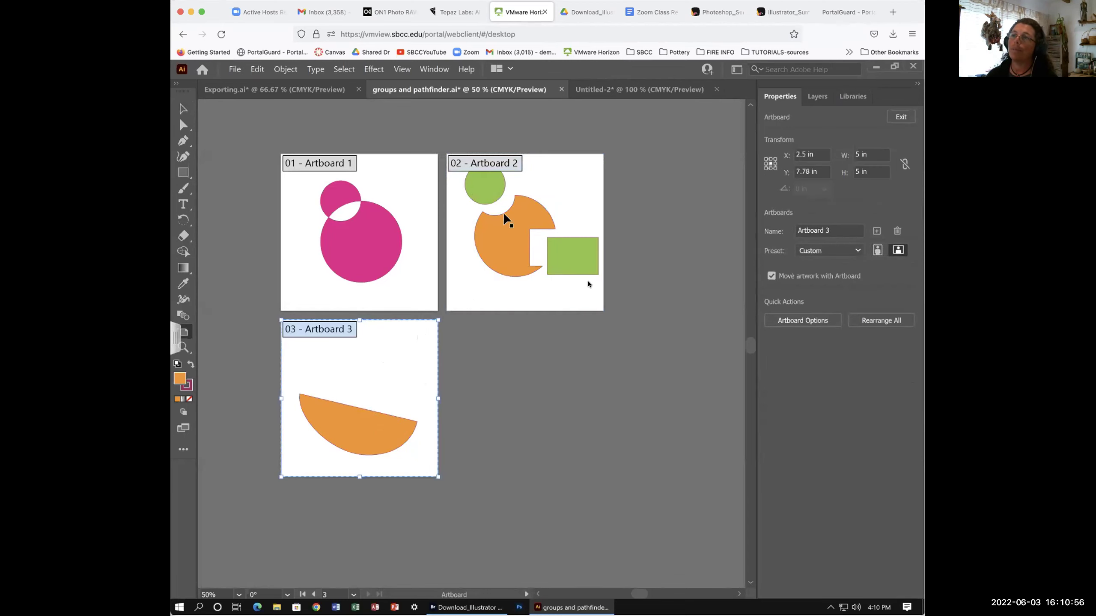
{"action": "left_click", "coordinate": [876, 230]}
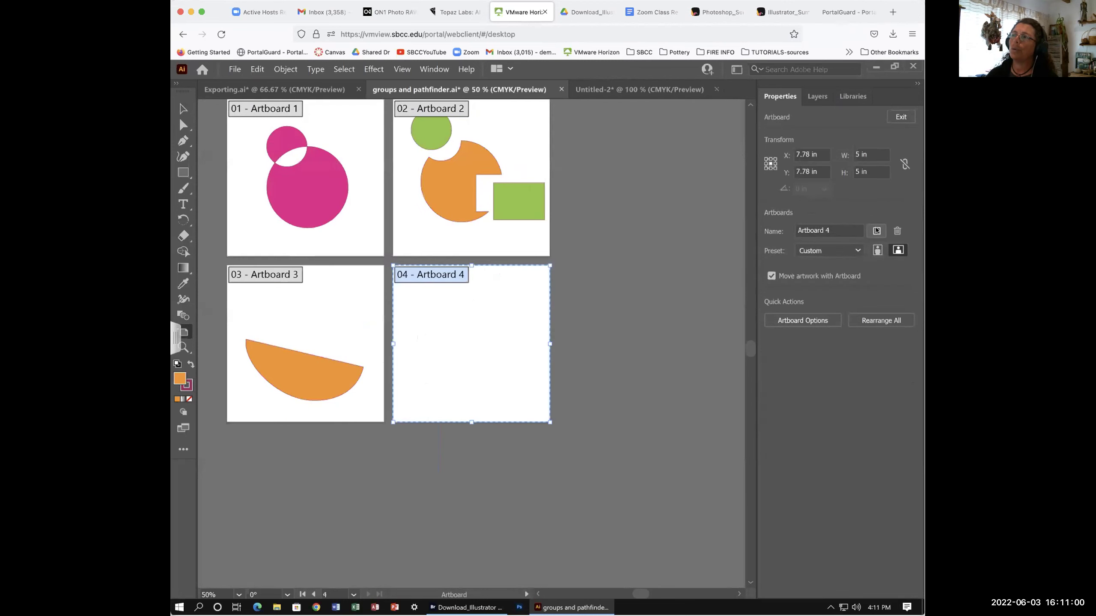
{"action": "left_click", "coordinate": [875, 230]}
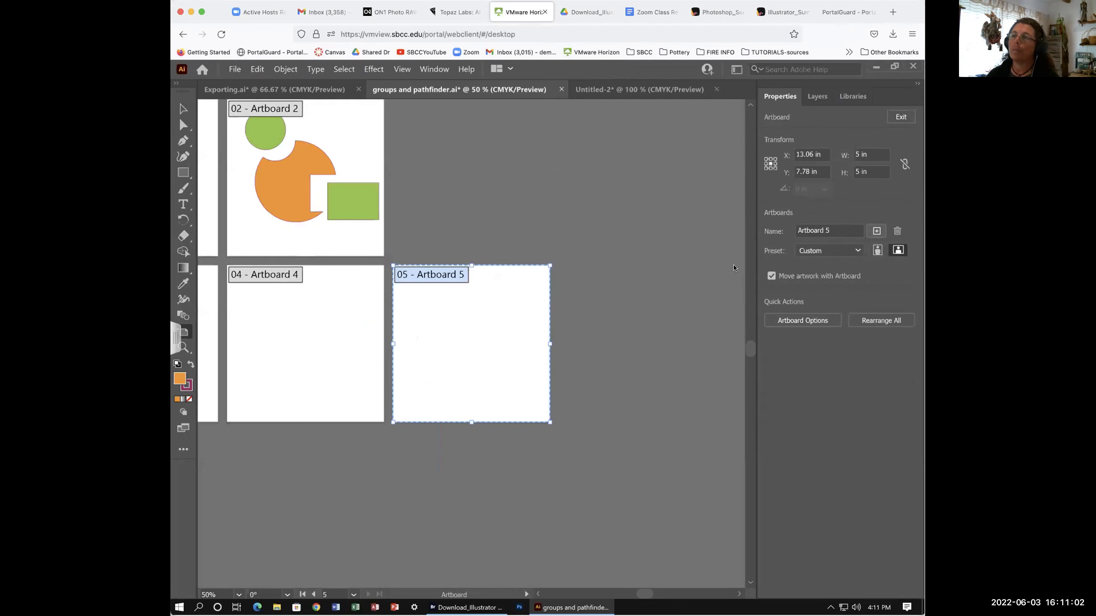
{"action": "left_click_drag", "start_coordinate": [500, 340], "coordinate": [629, 364]}
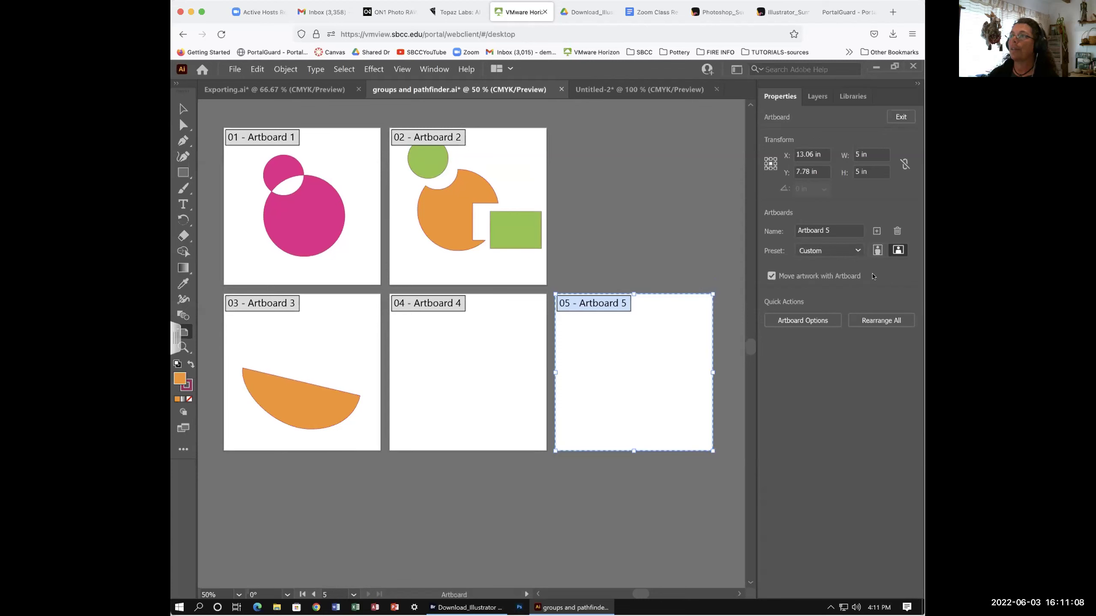
{"action": "left_click", "coordinate": [901, 117]}
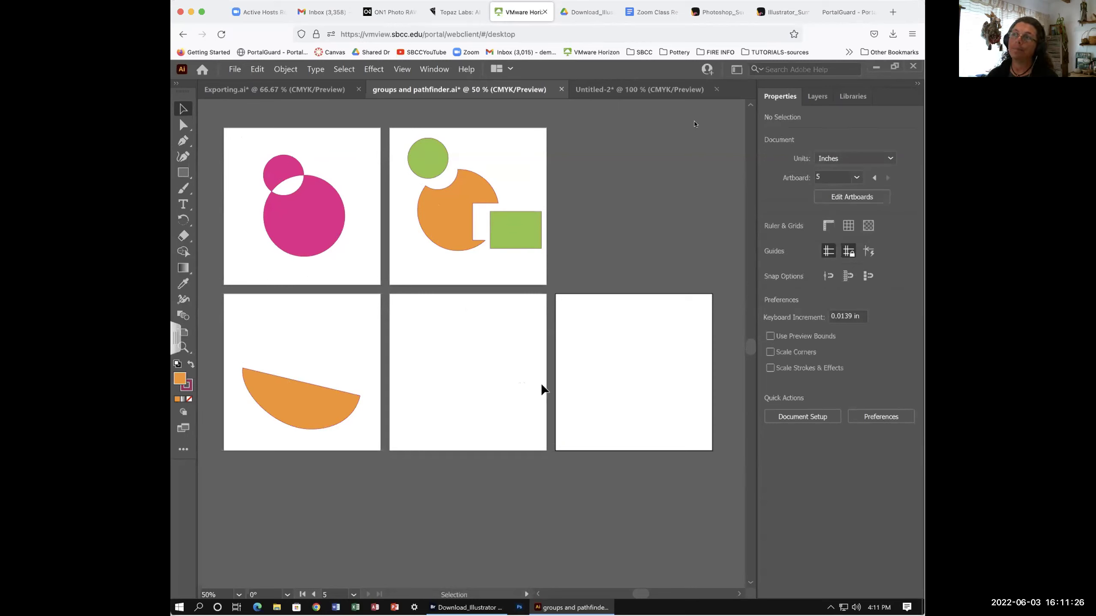
Copy the round orange bird with the red crest below the apples in the Exporting.ai illustration
{"action": "left_click", "coordinate": [642, 91]}
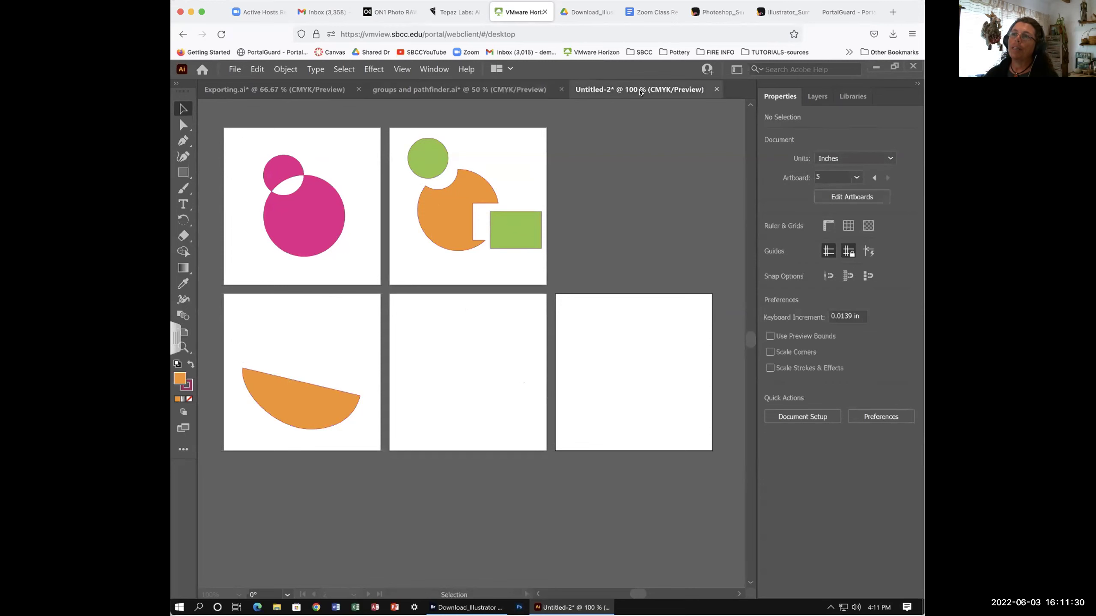
{"action": "left_click", "coordinate": [264, 90]}
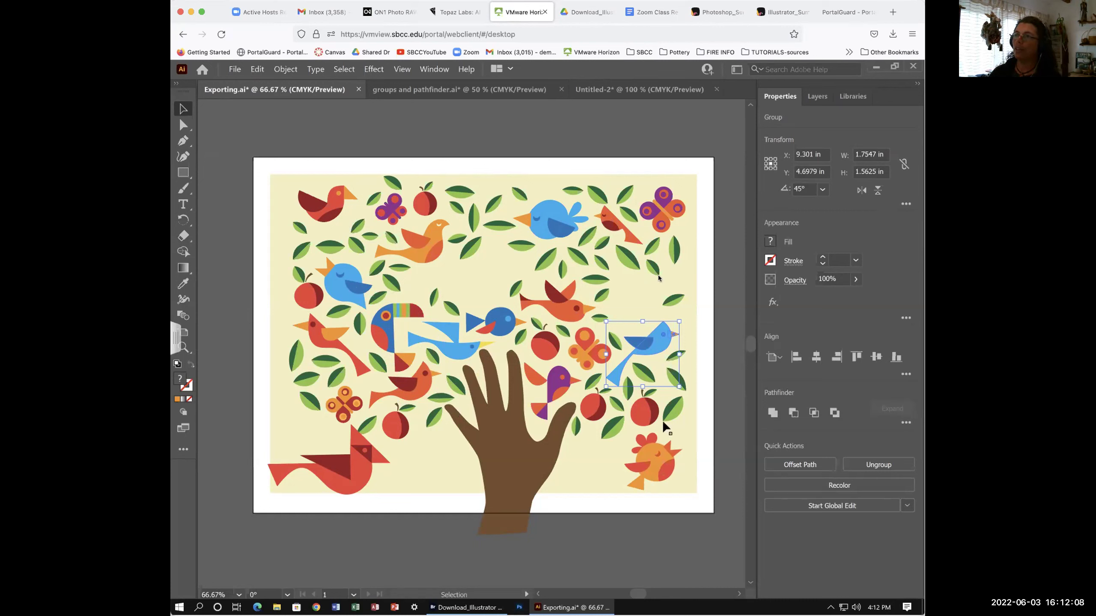
{"action": "left_click", "coordinate": [655, 465]}
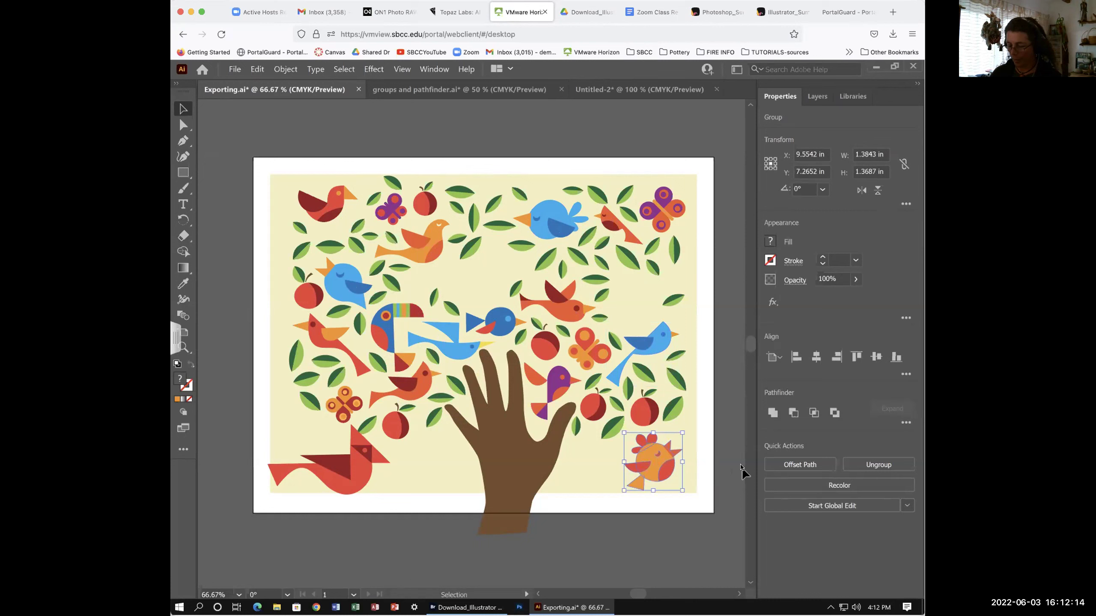
{"action": "key", "text": "a"}
{"action": "key", "text": "ctrl+c"}
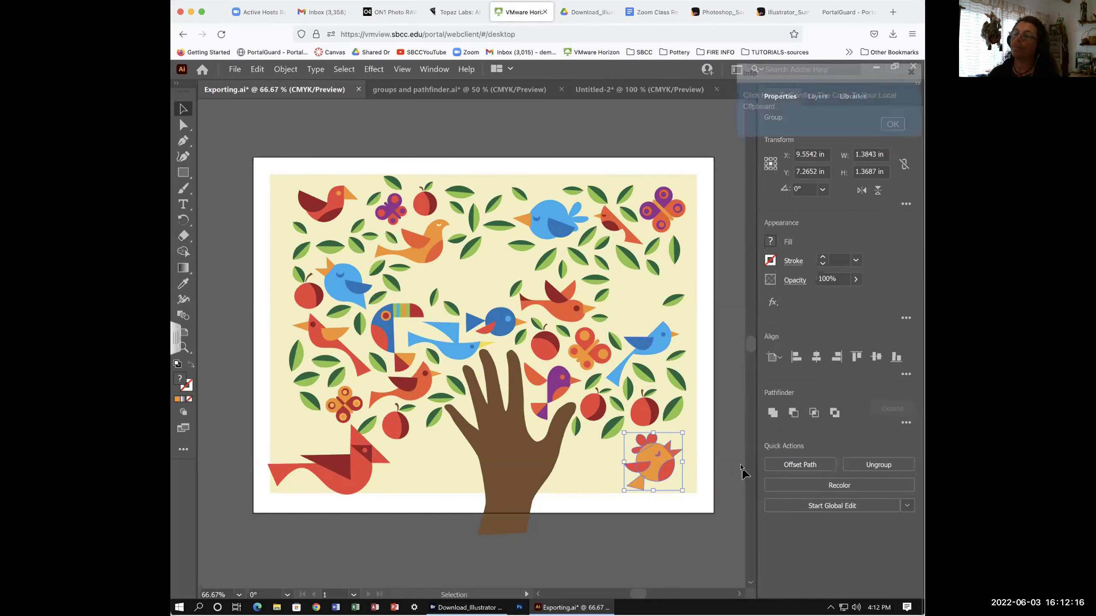
{"action": "left_click", "coordinate": [888, 124]}
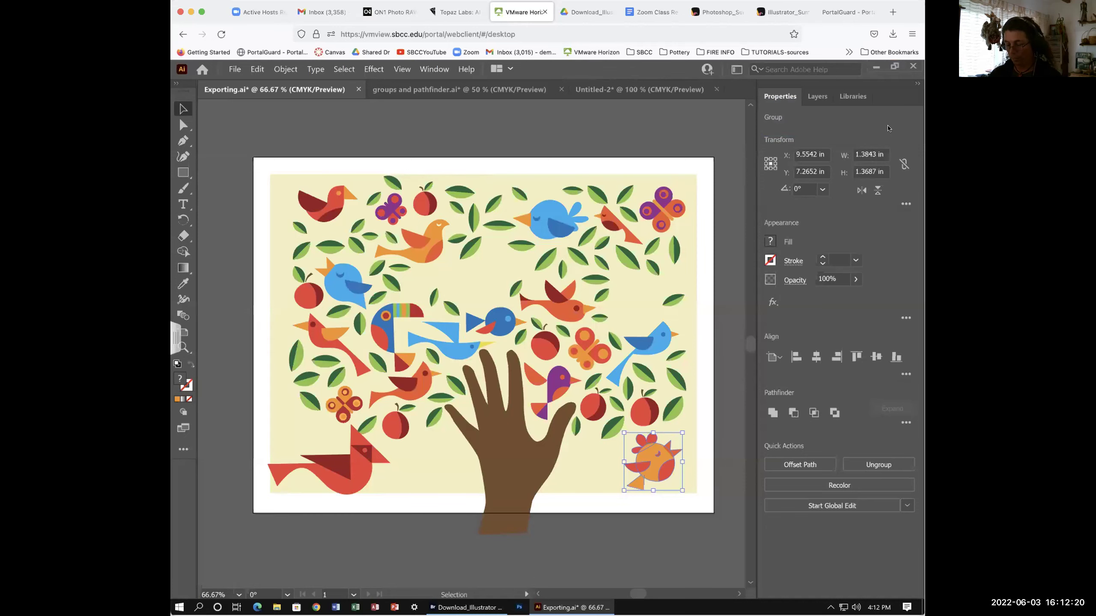
{"action": "key", "text": "ctrl+c"}
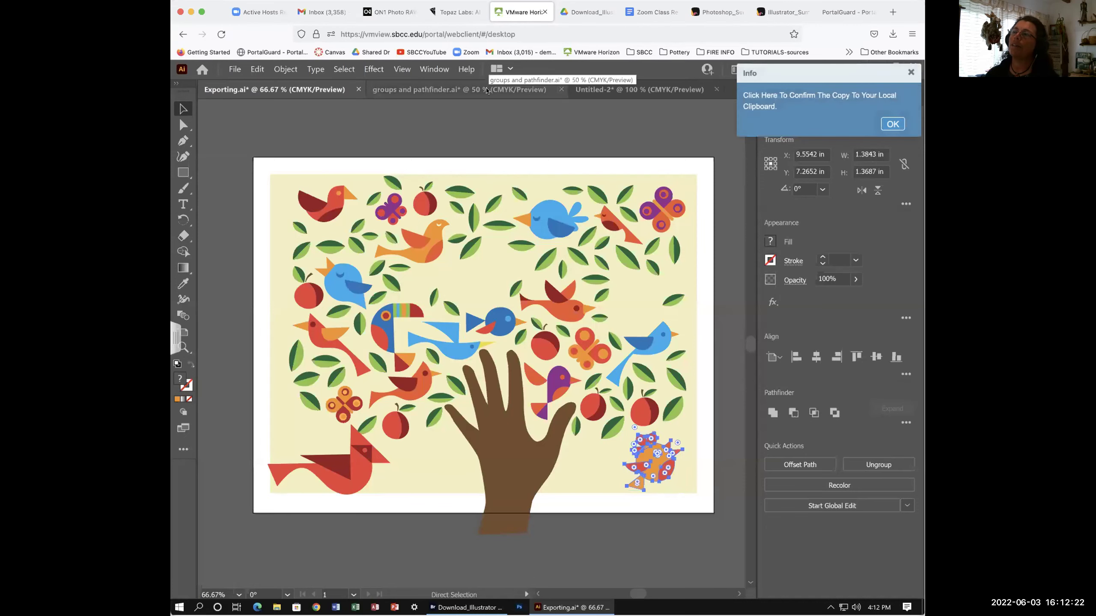
Paste the crested bird into groups and pathfinder.ai and place it in the upper-left corner of the fourth artboard
{"action": "left_click", "coordinate": [486, 90]}
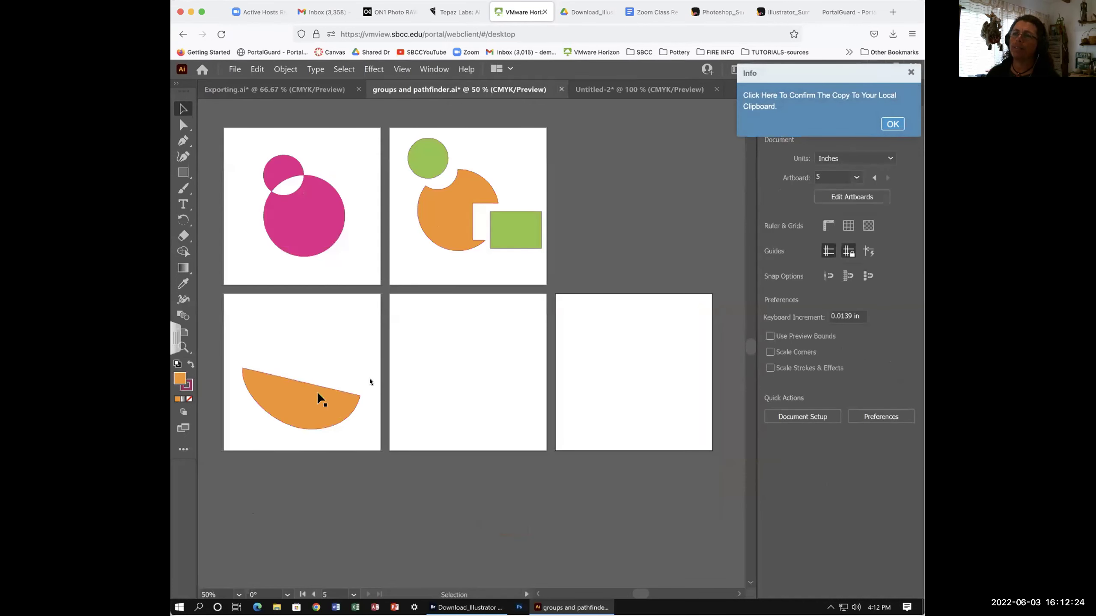
{"action": "key", "text": "a"}
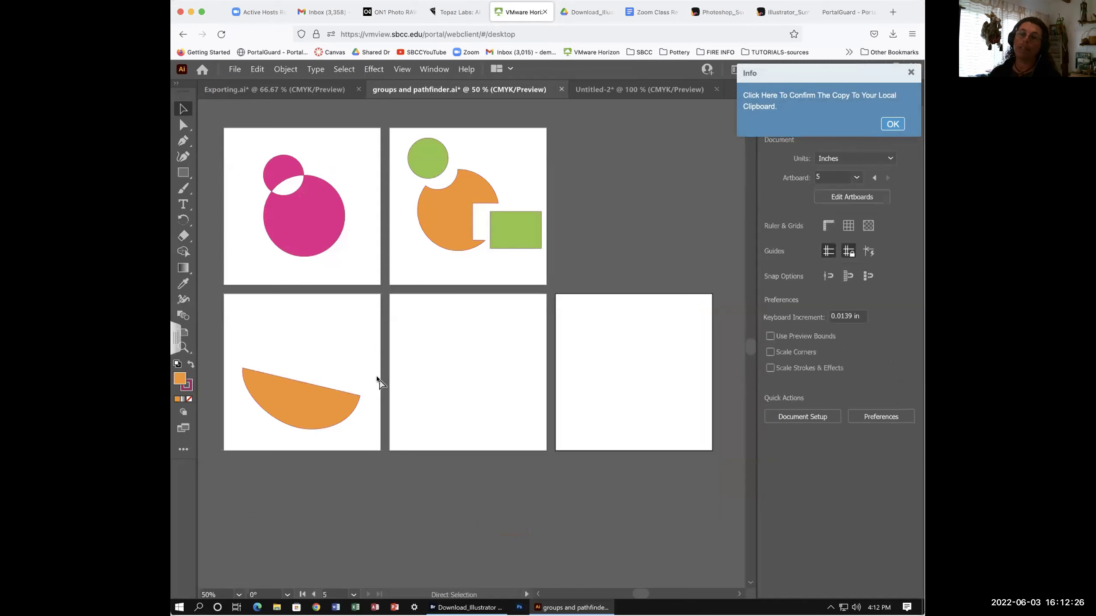
{"action": "key", "text": "ctrl+v"}
{"action": "key", "text": "v"}
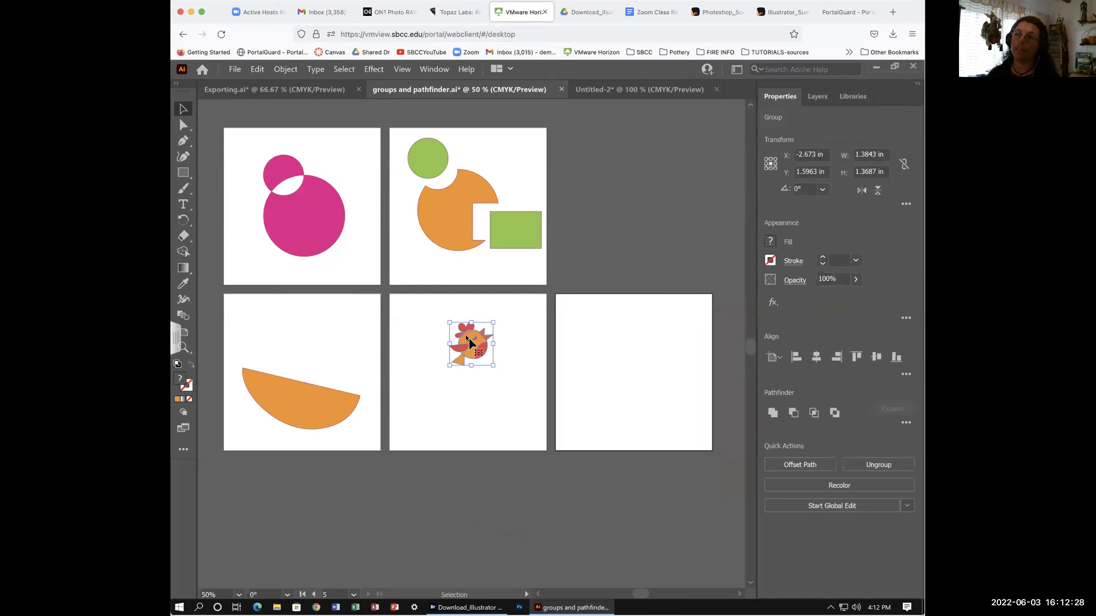
{"action": "left_click_drag", "start_coordinate": [470, 337], "coordinate": [414, 316]}
{"action": "left_click", "coordinate": [476, 337]}
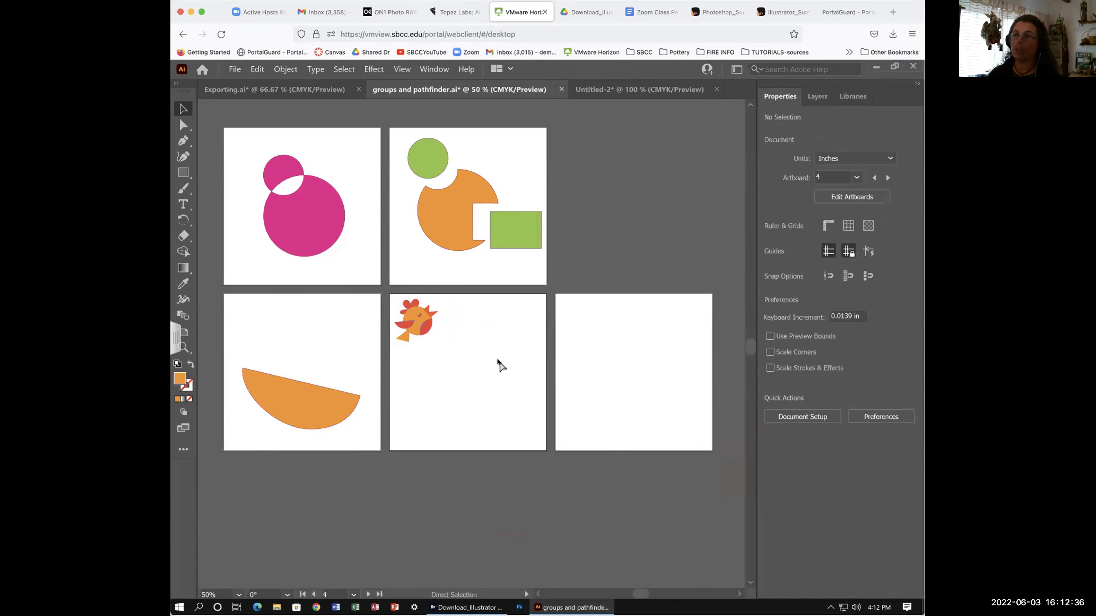
Move the large orange wing shape from the third artboard onto the fourth artboard, below the crested bird, and deselect it
{"action": "key", "text": "ctrl+equal"}
{"action": "scroll", "coordinate": [457, 403], "scroll_direction": "left", "scroll_amount": 5}
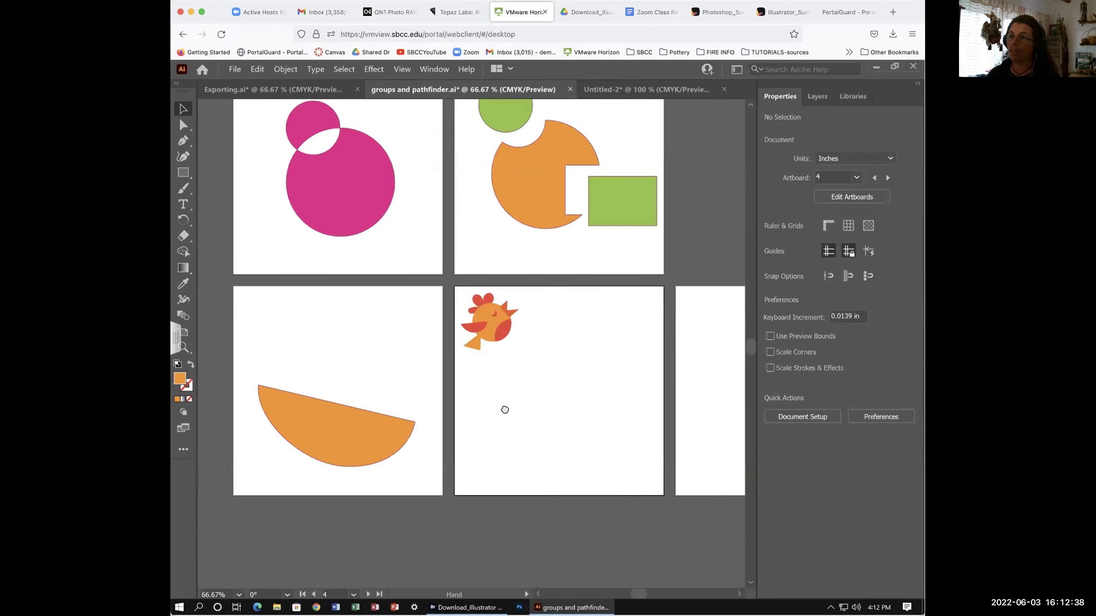
{"action": "key", "text": "ctrl+equal"}
{"action": "key", "text": "ctrl+equal"}
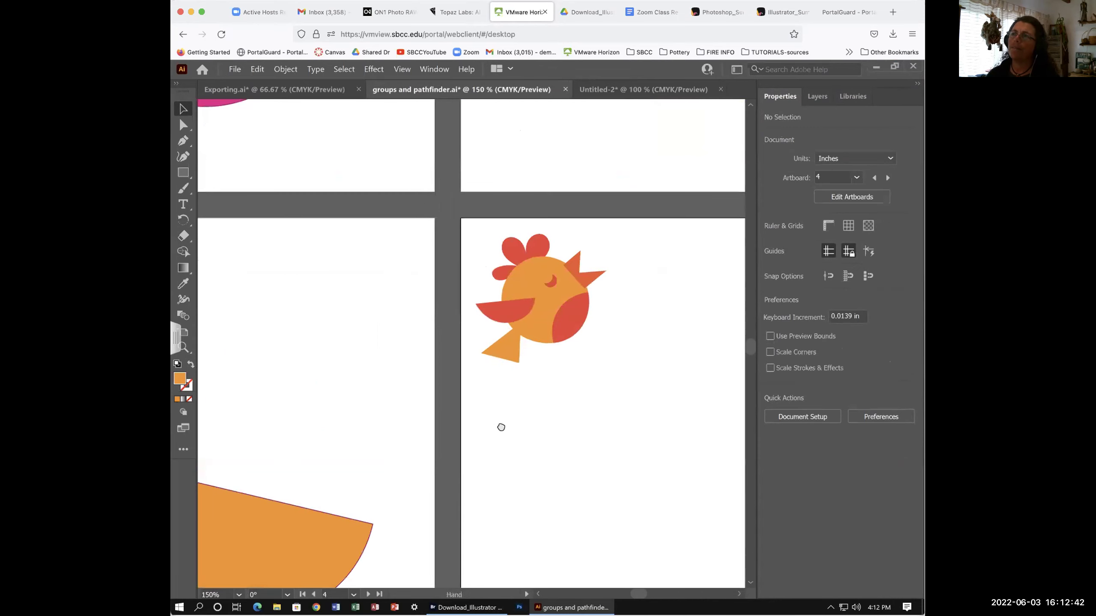
{"action": "left_click_drag", "start_coordinate": [499, 427], "coordinate": [555, 396]}
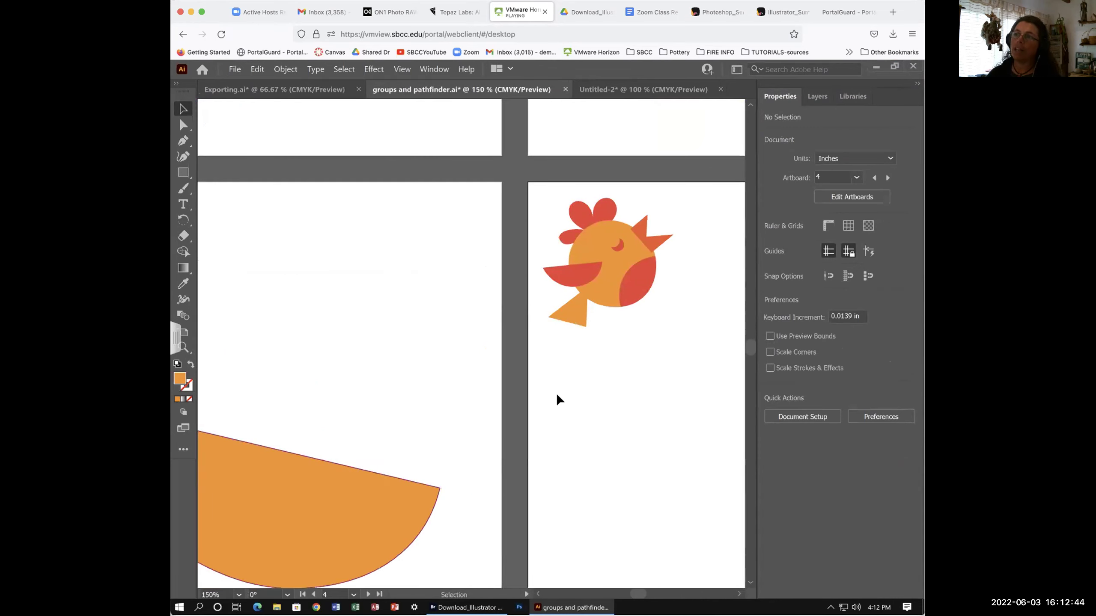
{"action": "key", "text": "ctrl+minus"}
{"action": "left_click_drag", "start_coordinate": [558, 399], "coordinate": [448, 390]}
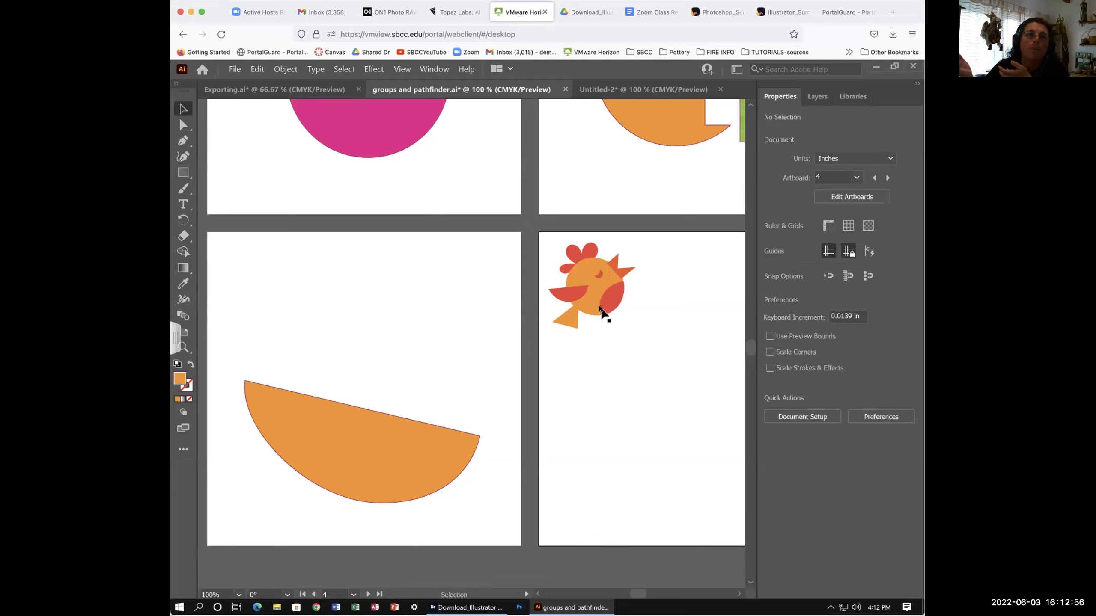
{"action": "left_click", "coordinate": [369, 439]}
{"action": "left_click_drag", "start_coordinate": [347, 439], "coordinate": [326, 425]}
{"action": "key", "text": "a"}
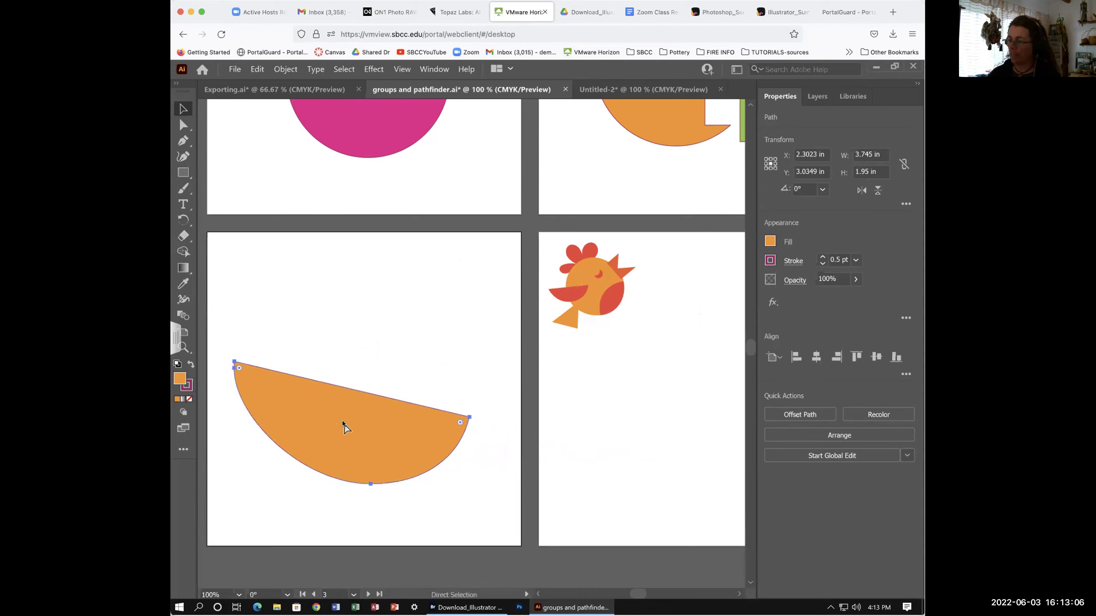
{"action": "key", "text": "v"}
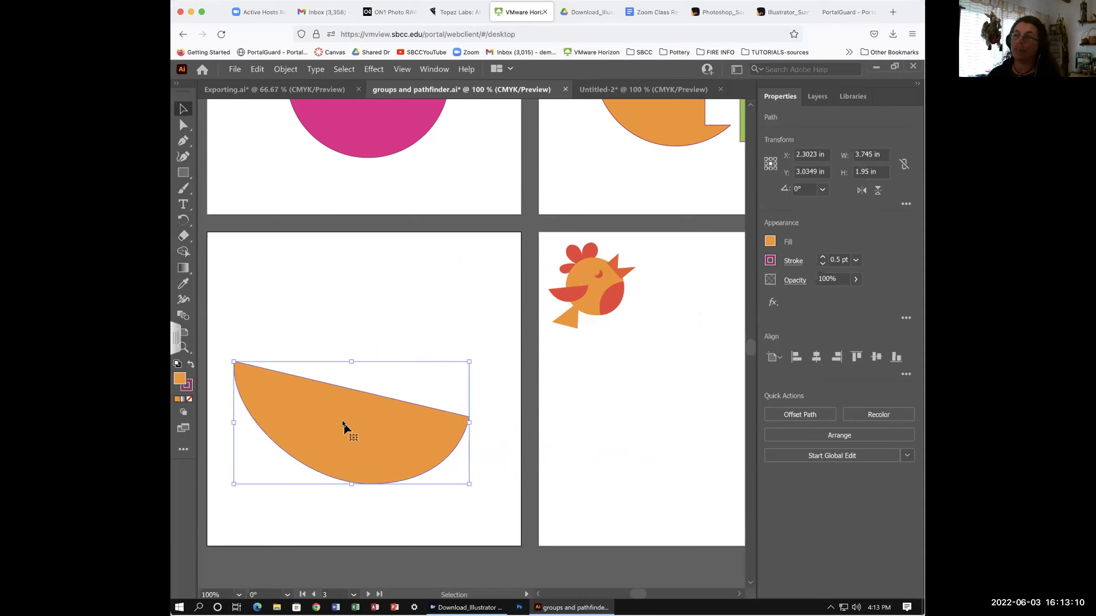
{"action": "left_click_drag", "start_coordinate": [321, 427], "coordinate": [639, 457]}
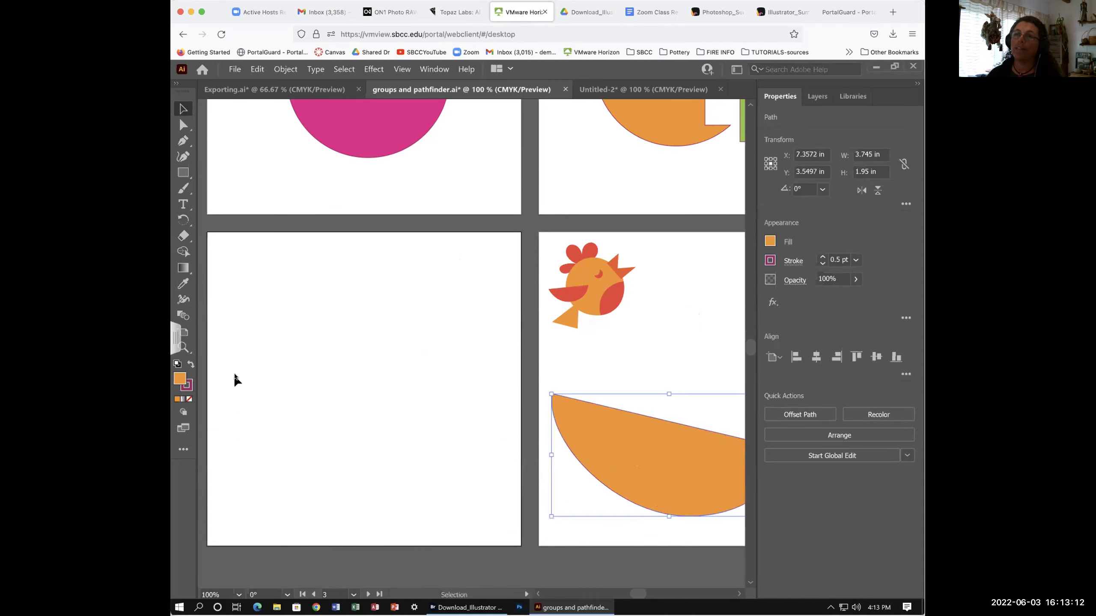
{"action": "left_click", "coordinate": [252, 337]}
Draw an orange circle about 2.89 in across on the emptied third artboard and move it slightly up
{"action": "left_click", "coordinate": [183, 173]}
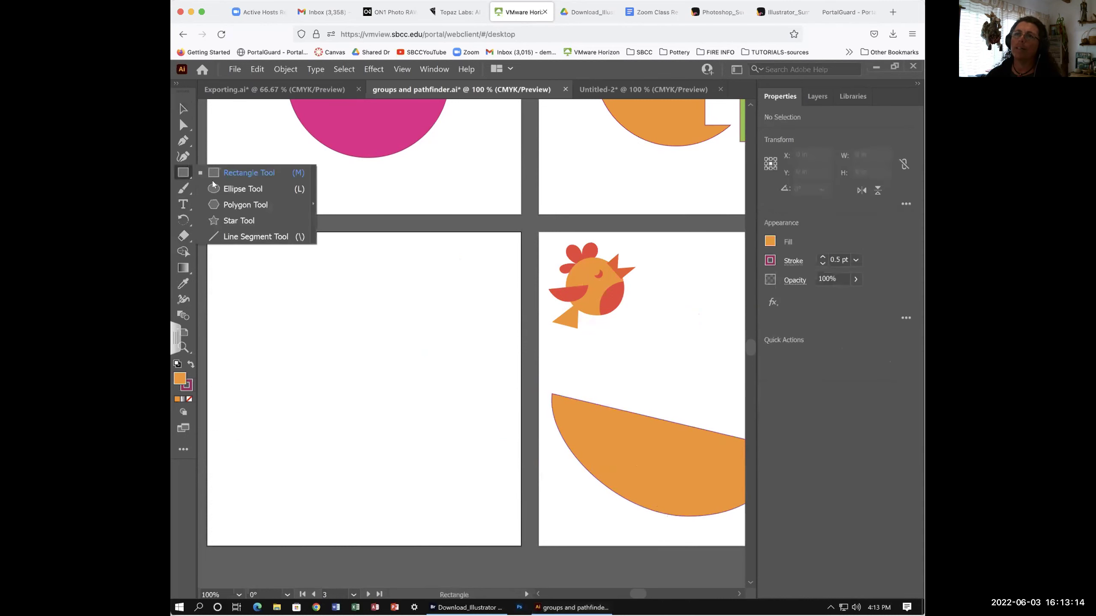
{"action": "left_click", "coordinate": [224, 189]}
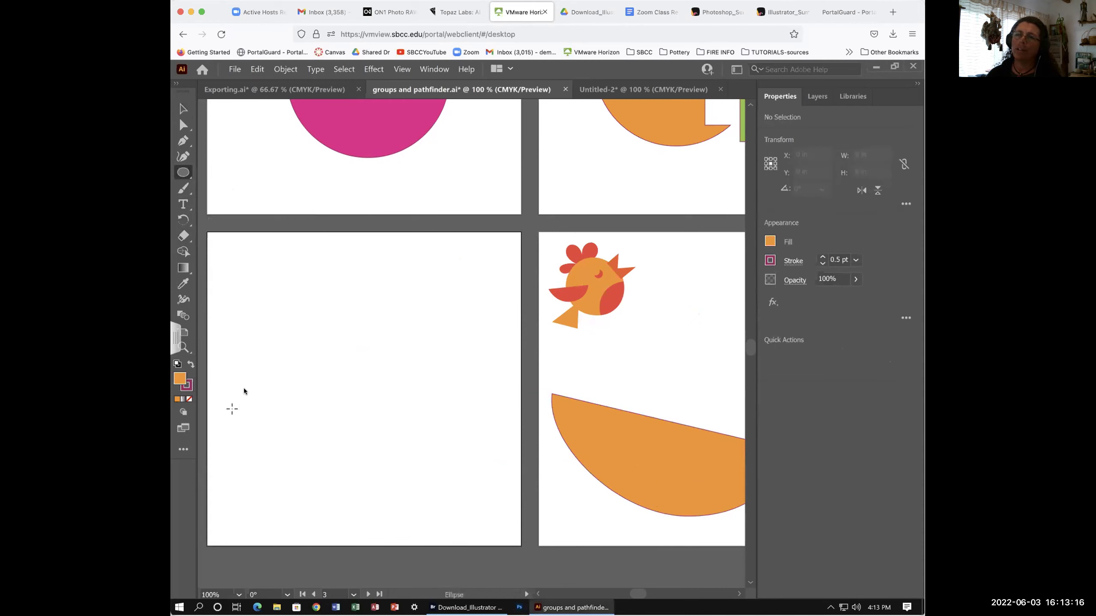
{"action": "left_click_drag", "start_coordinate": [239, 367], "coordinate": [420, 470]}
{"action": "key", "text": "v"}
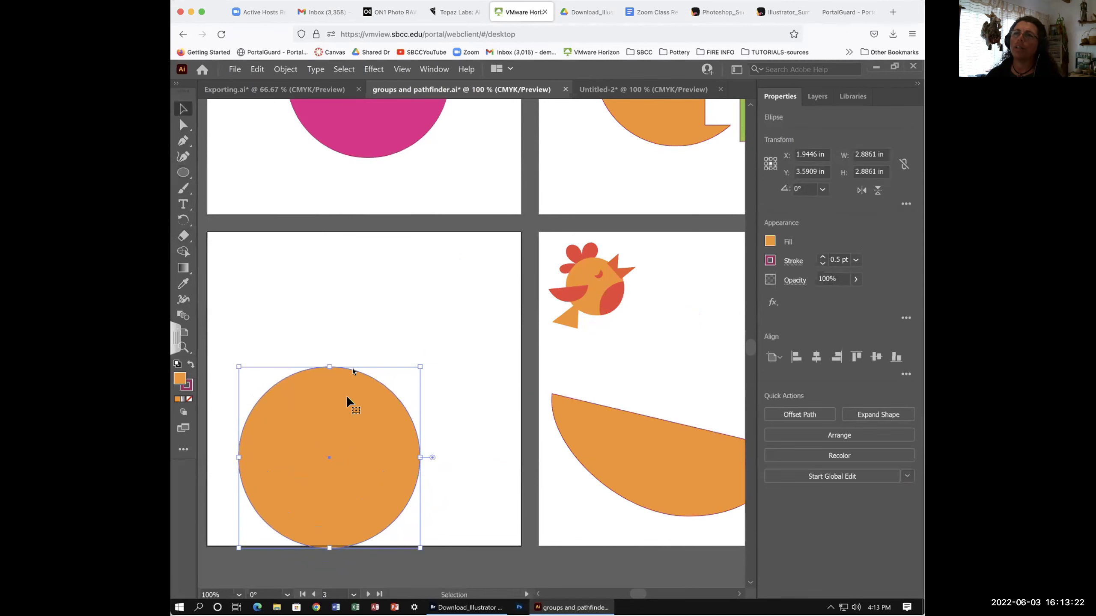
{"action": "left_click_drag", "start_coordinate": [346, 396], "coordinate": [355, 364]}
Move the large red bird in the Exporting.ai illustration slightly closer to the lower-left corner, and return to groups and pathfinder.ai
{"action": "left_click", "coordinate": [273, 89]}
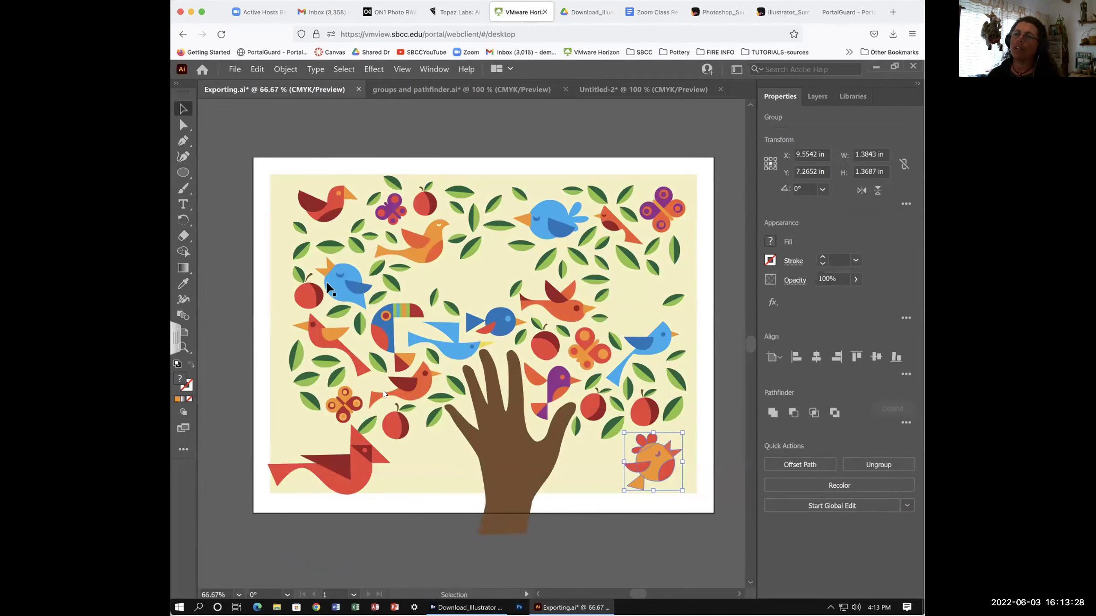
{"action": "mouse_move", "coordinate": [338, 464]}
{"action": "left_mouse_down"}
{"action": "mouse_move", "coordinate": [302, 474]}
{"action": "mouse_move", "coordinate": [335, 477]}
{"action": "left_mouse_up"}
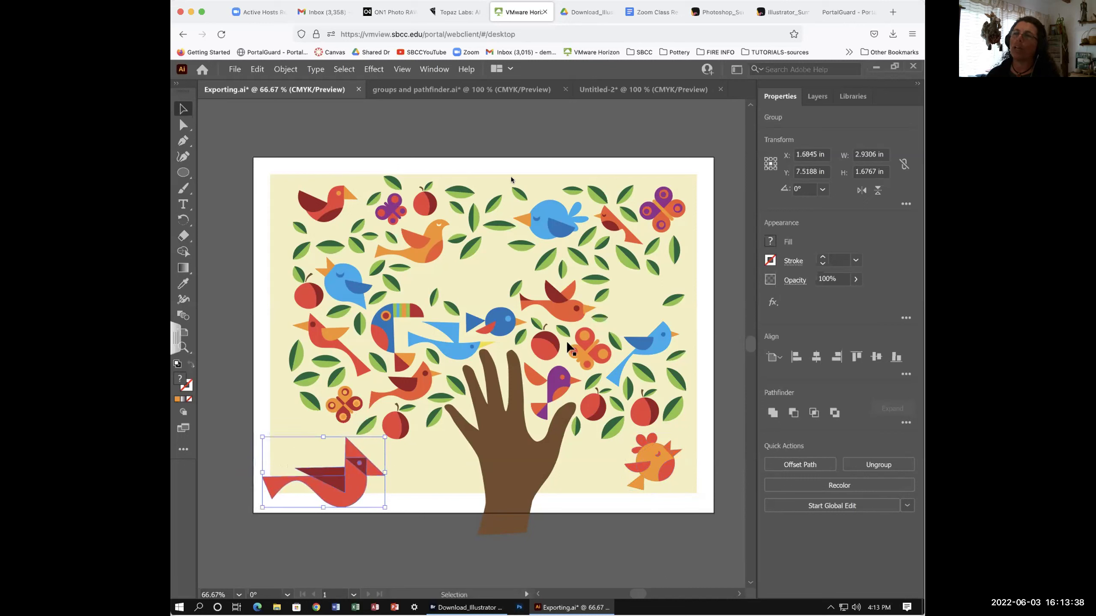
{"action": "left_click", "coordinate": [465, 92]}
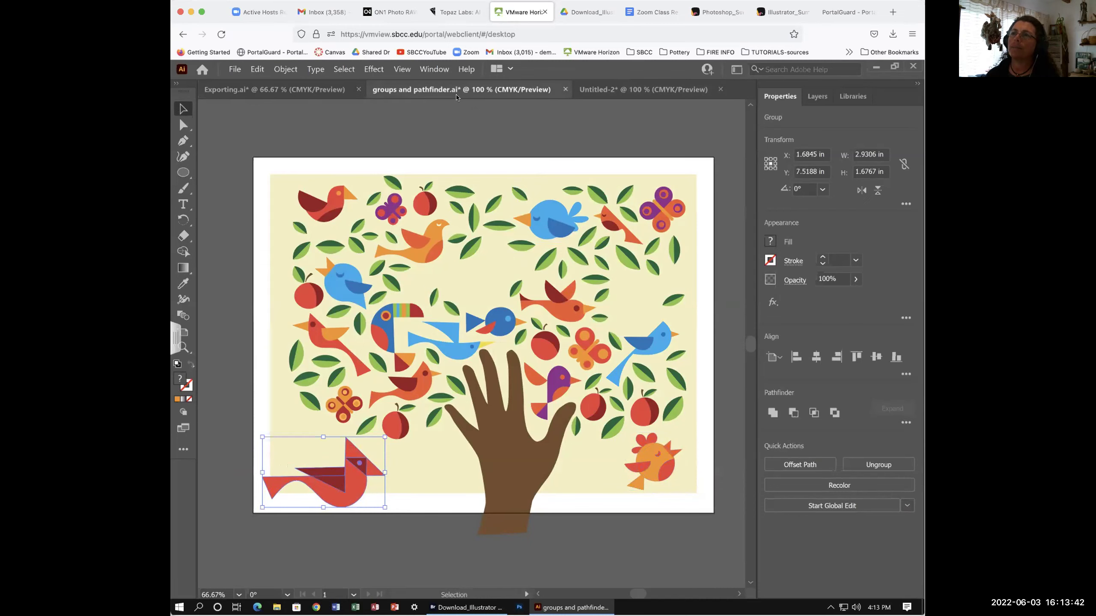
Center the orange circle on the third artboard and draw a magenta-filled rectangle about 4.34 by 1.27 in across its upper part
{"action": "mouse_move", "coordinate": [351, 368]}
{"action": "left_mouse_down"}
{"action": "mouse_move", "coordinate": [353, 386]}
{"action": "mouse_move", "coordinate": [361, 380]}
{"action": "left_mouse_up"}
{"action": "left_click", "coordinate": [183, 172]}
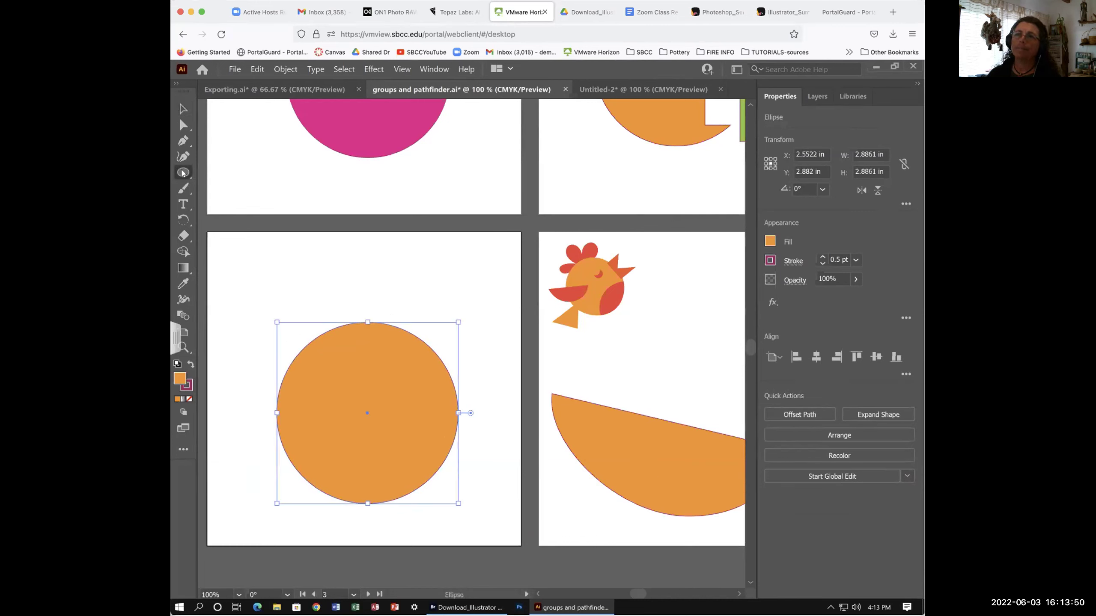
{"action": "left_click", "coordinate": [183, 172]}
{"action": "left_click", "coordinate": [223, 174]}
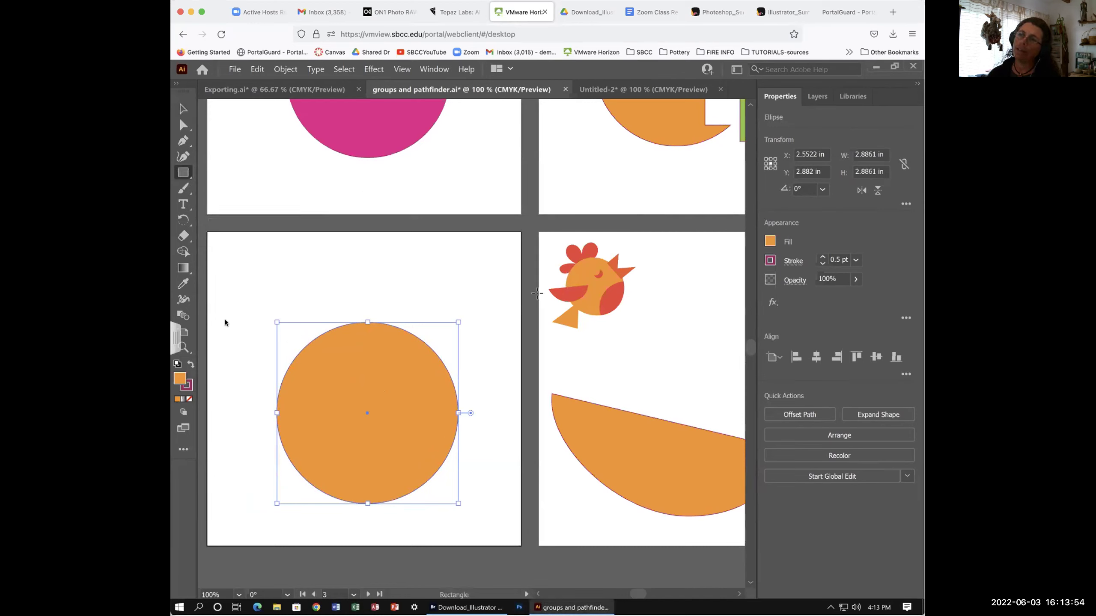
{"action": "left_click_drag", "start_coordinate": [261, 320], "coordinate": [495, 388]}
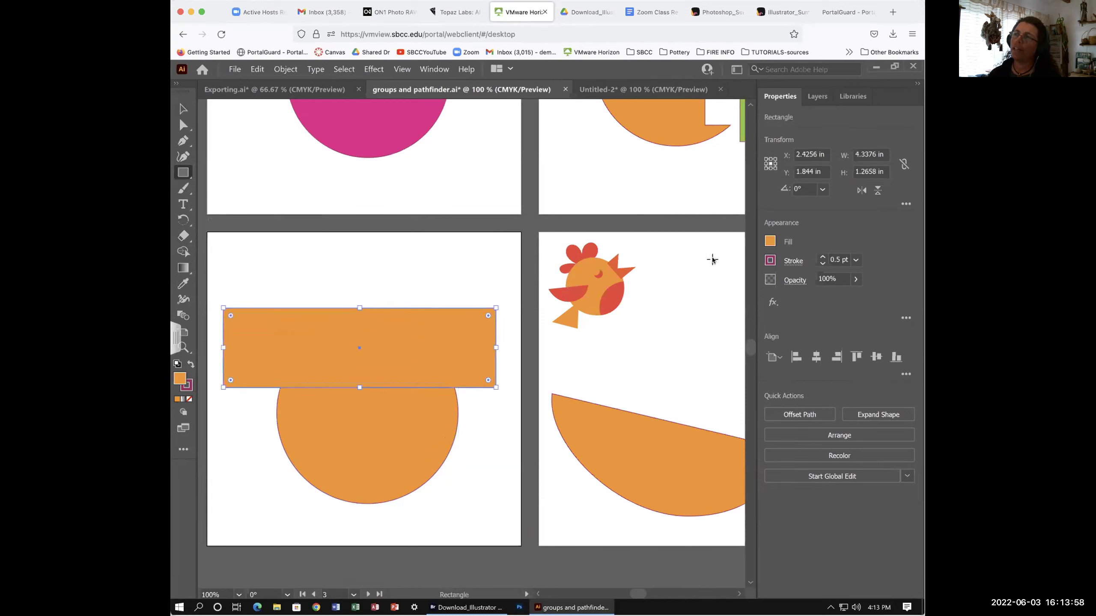
{"action": "left_click", "coordinate": [770, 241]}
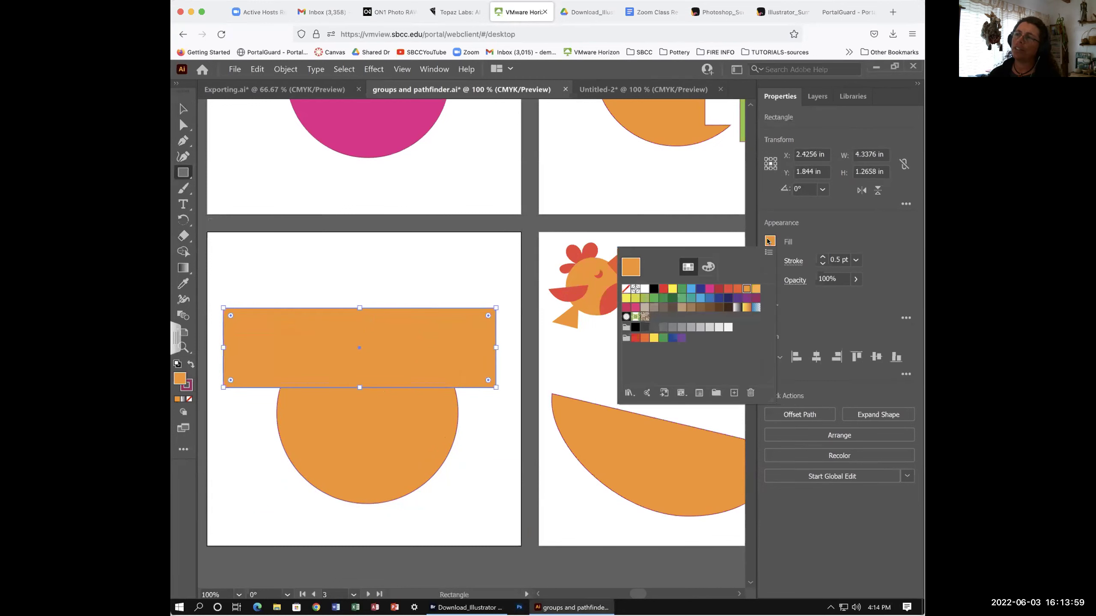
{"action": "left_click", "coordinate": [709, 292]}
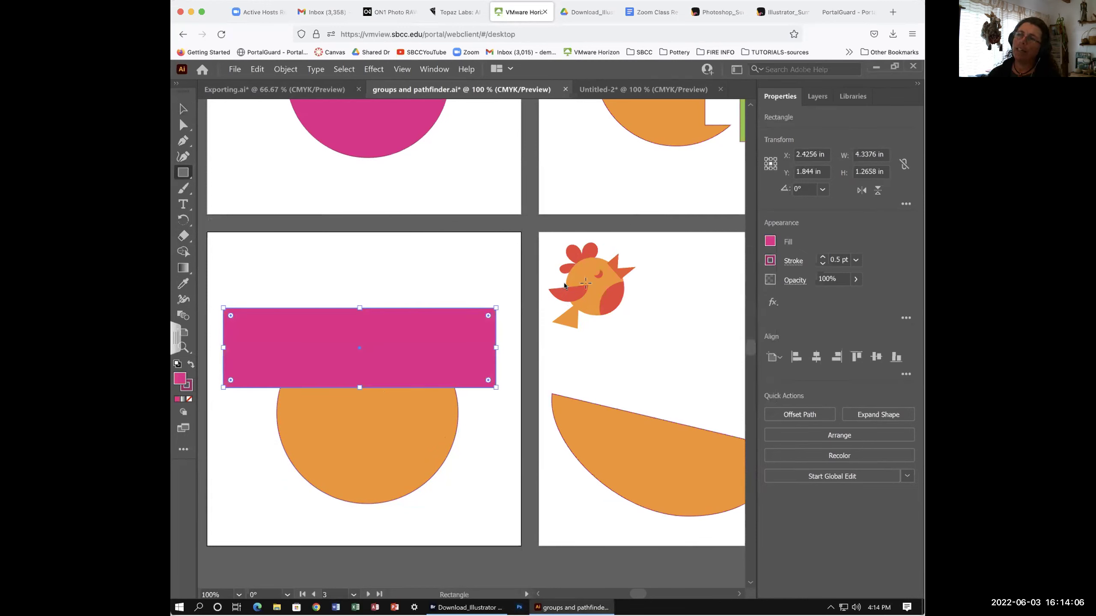
Tilt the magenta rectangle to about 6.27° and make it taller so it covers most of the orange circle
{"action": "left_click", "coordinate": [180, 107]}
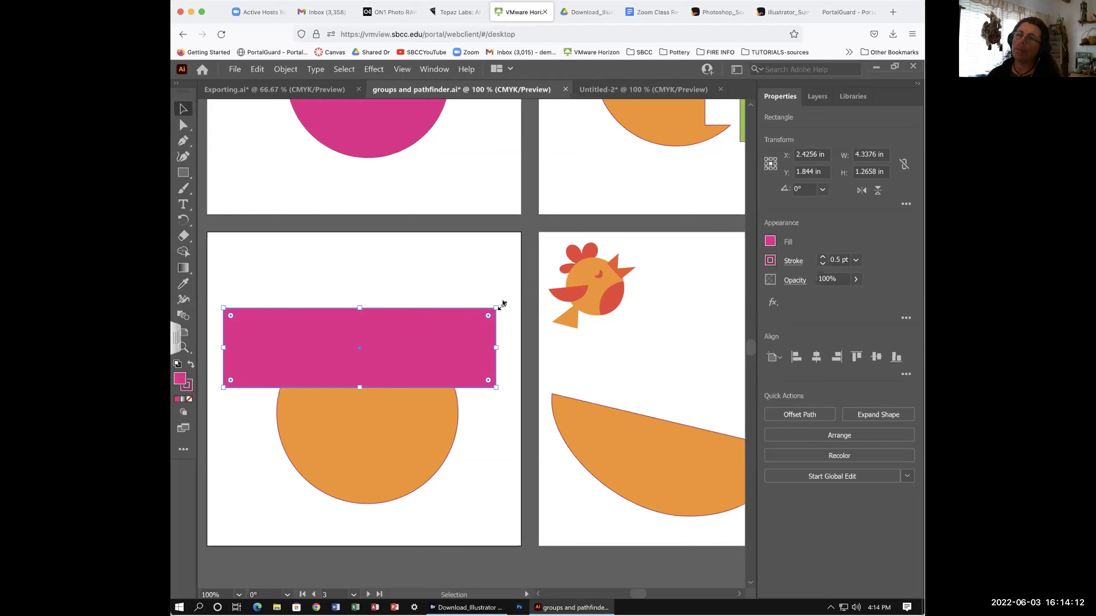
{"action": "left_click_drag", "start_coordinate": [503, 303], "coordinate": [501, 291]}
{"action": "left_click_drag", "start_coordinate": [423, 362], "coordinate": [425, 399]}
{"action": "left_click_drag", "start_coordinate": [355, 343], "coordinate": [353, 293]}
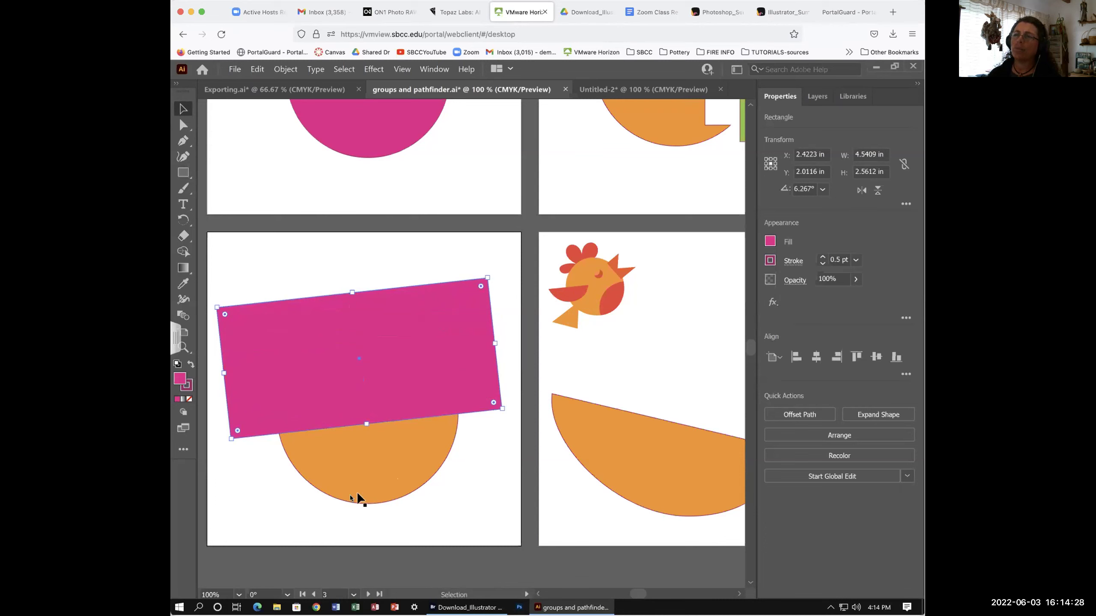
Move the orange circle up behind the magenta rectangle and reduce the rectangle's tilt to about 3.2°
{"action": "left_click_drag", "start_coordinate": [375, 493], "coordinate": [367, 464]}
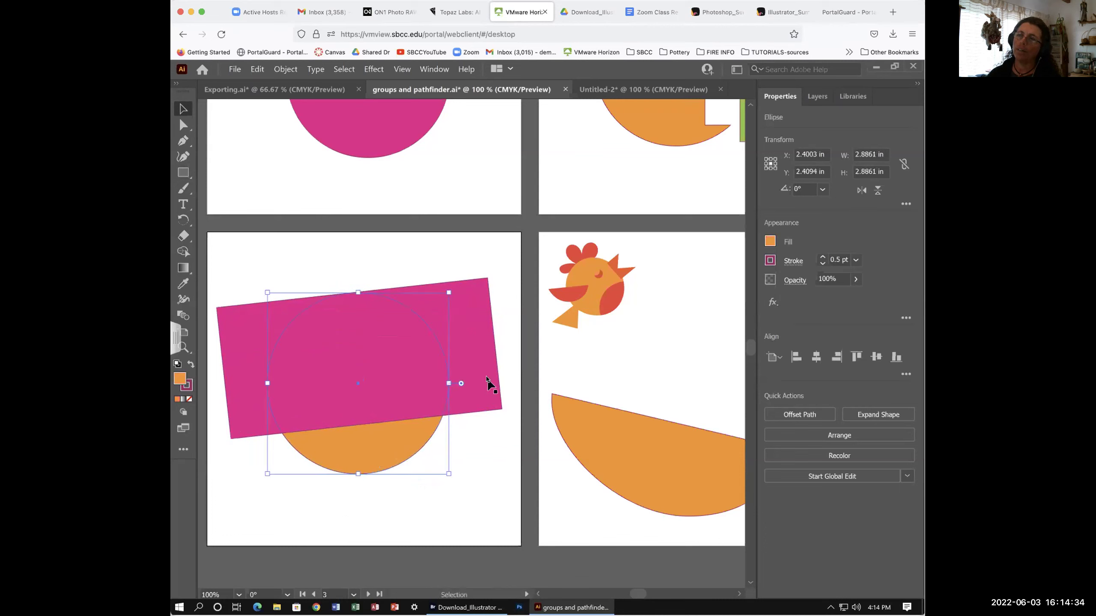
{"action": "left_click", "coordinate": [493, 383]}
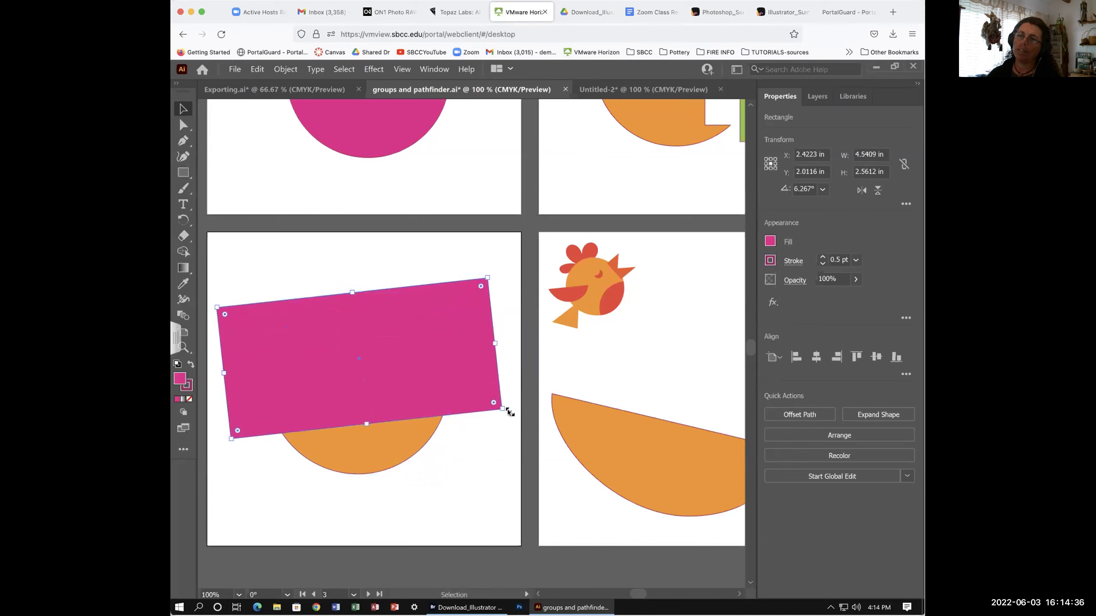
{"action": "left_click_drag", "start_coordinate": [508, 411], "coordinate": [508, 420]}
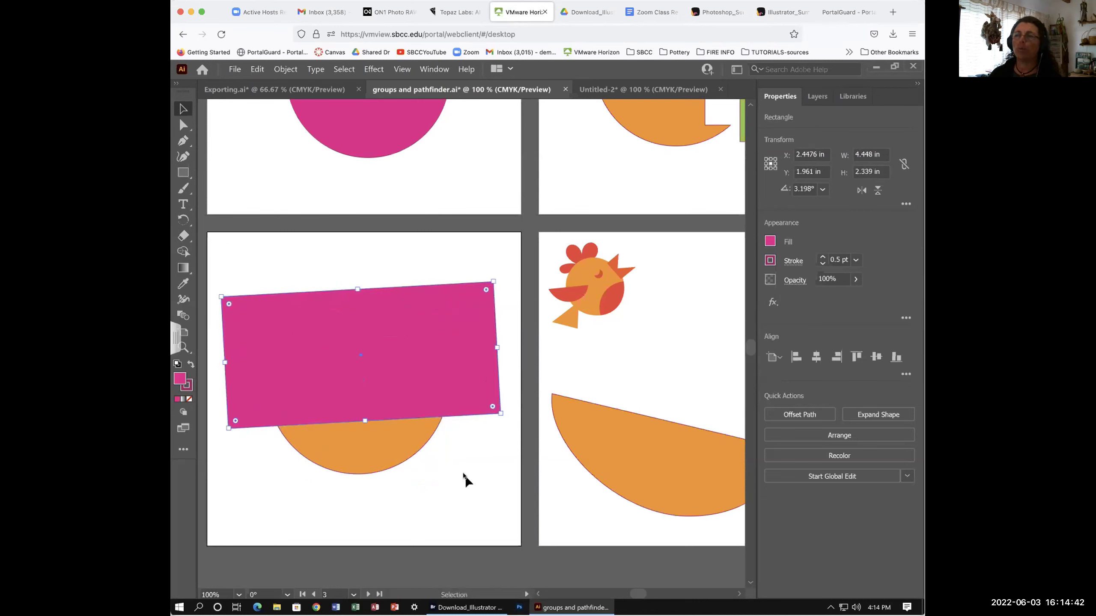
Widen the orange circle into an ellipse about 3.28 in wide, and tilt the magenta rectangle to about 4.6°
{"action": "left_click", "coordinate": [391, 438]}
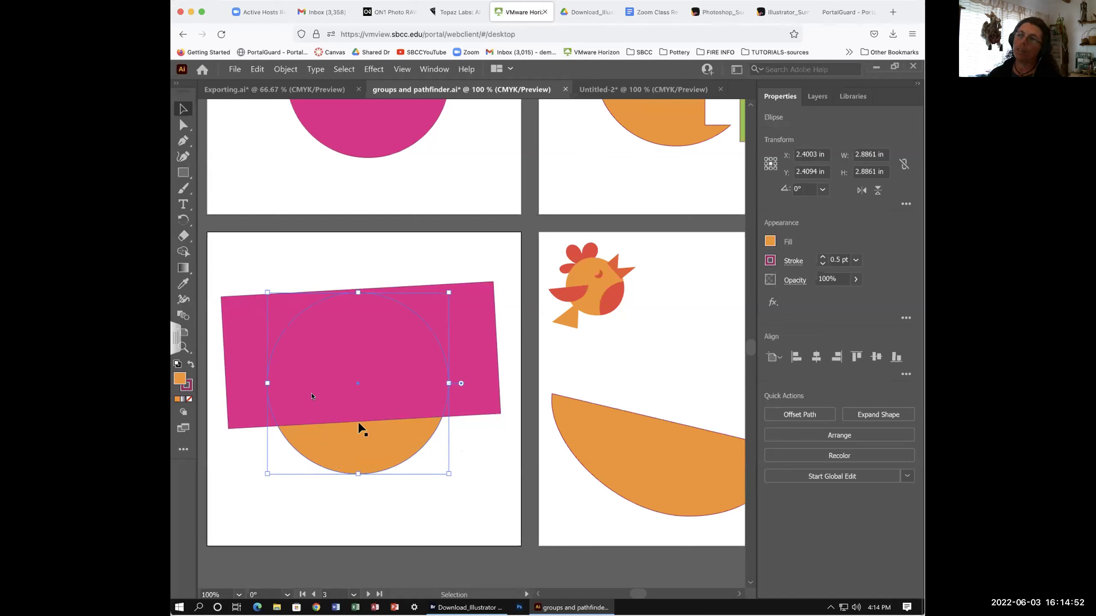
{"action": "left_click_drag", "start_coordinate": [264, 382], "coordinate": [242, 383]}
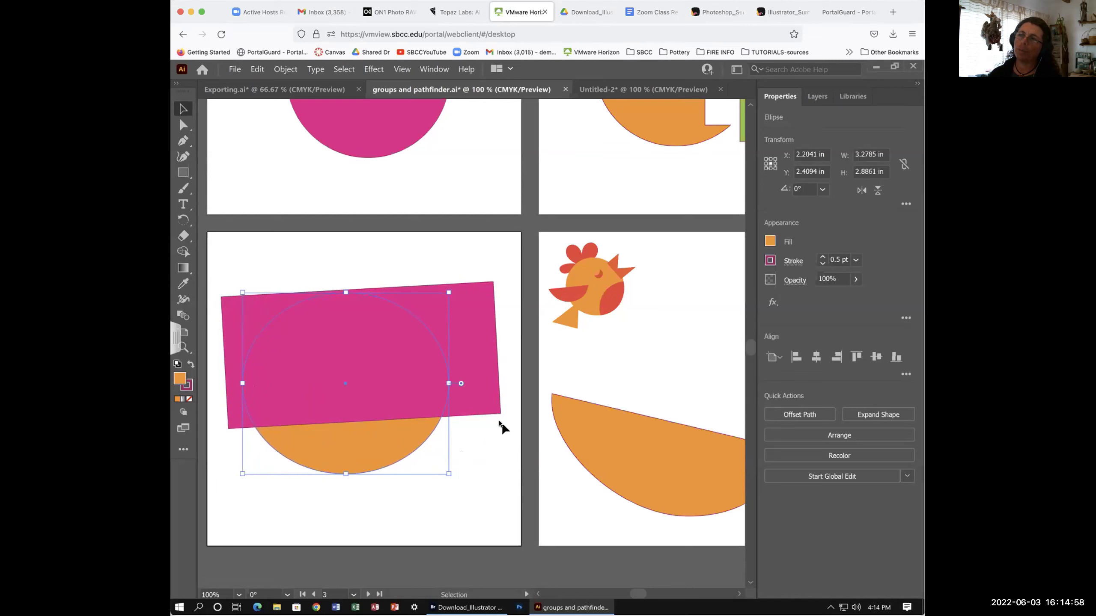
{"action": "left_click", "coordinate": [483, 401]}
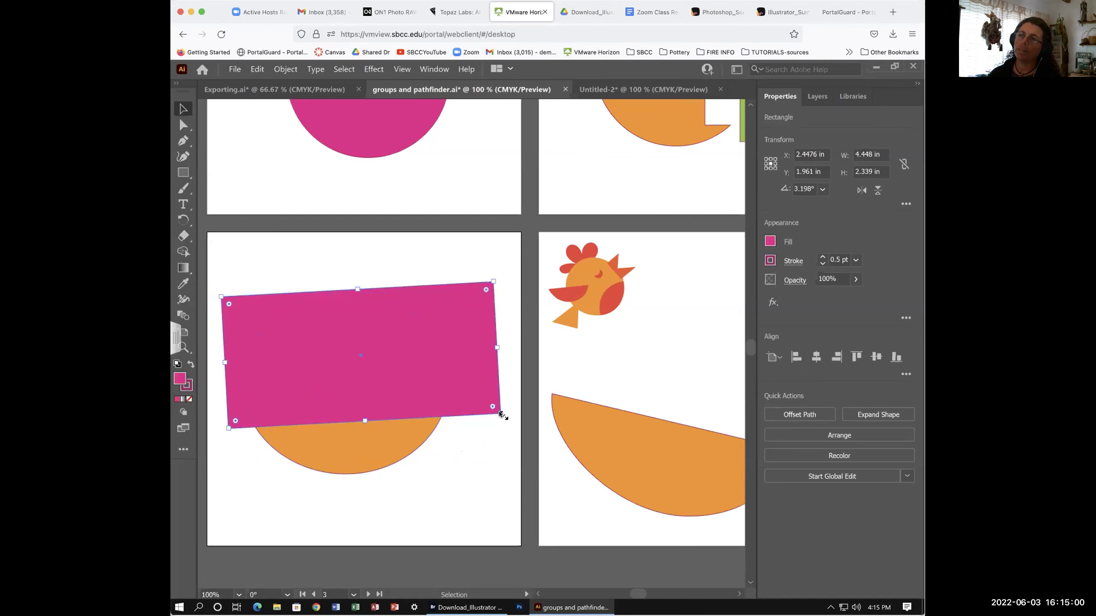
{"action": "left_click_drag", "start_coordinate": [509, 418], "coordinate": [506, 413]}
{"action": "left_click", "coordinate": [460, 453]}
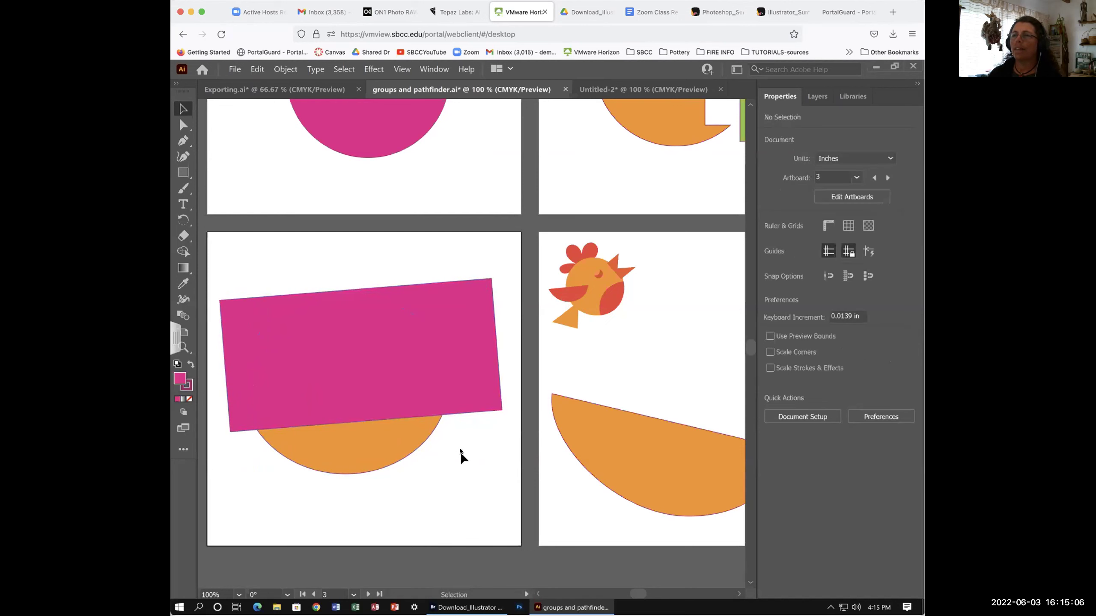
Select the ellipse and rectangle, try subtracting the rectangle with Minus Front, and undo the subtraction
{"action": "left_click", "coordinate": [381, 443]}
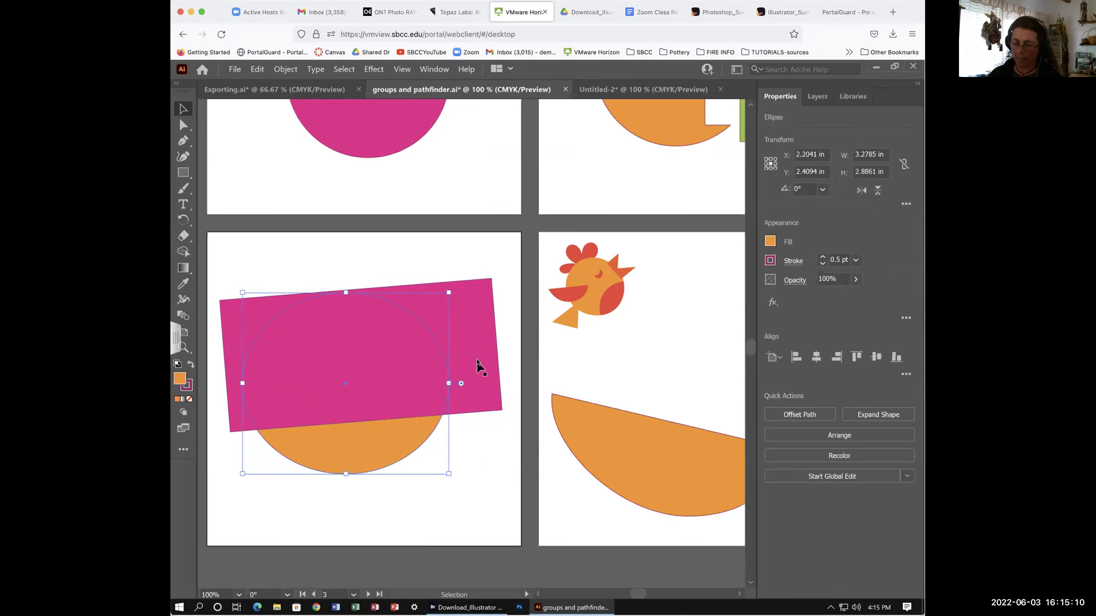
{"action": "left_click", "coordinate": [475, 364], "text": "shift"}
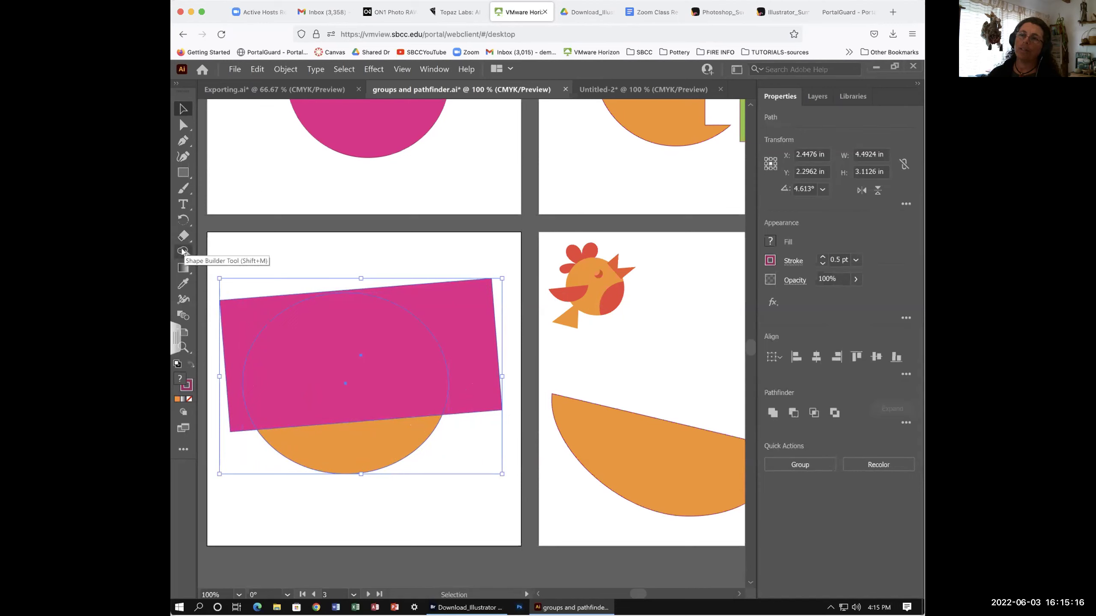
{"action": "left_click", "coordinate": [792, 413]}
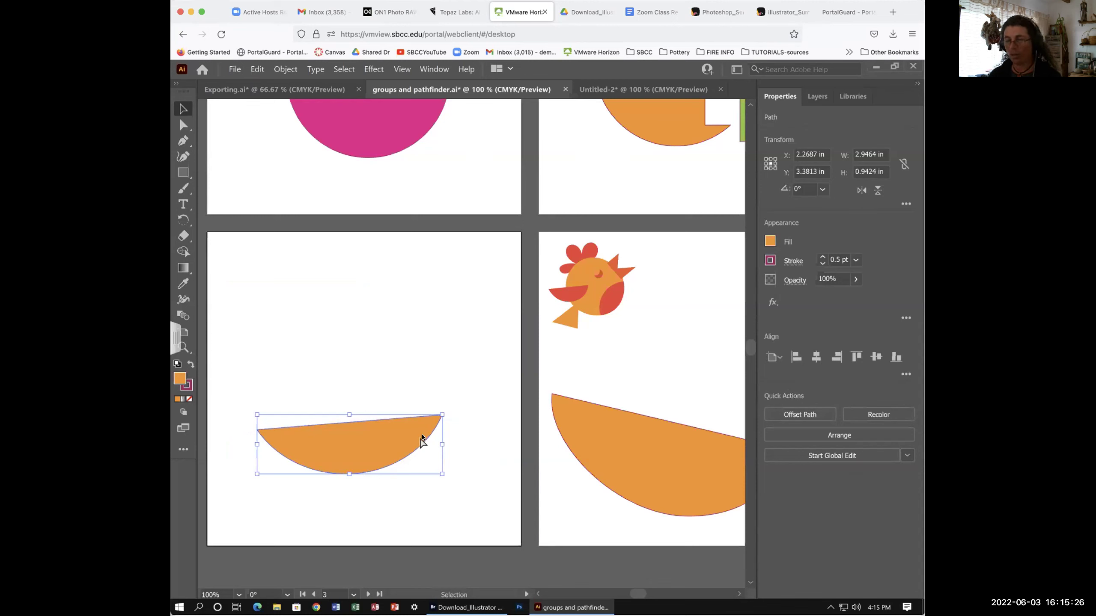
{"action": "key", "text": "ctrl+z"}
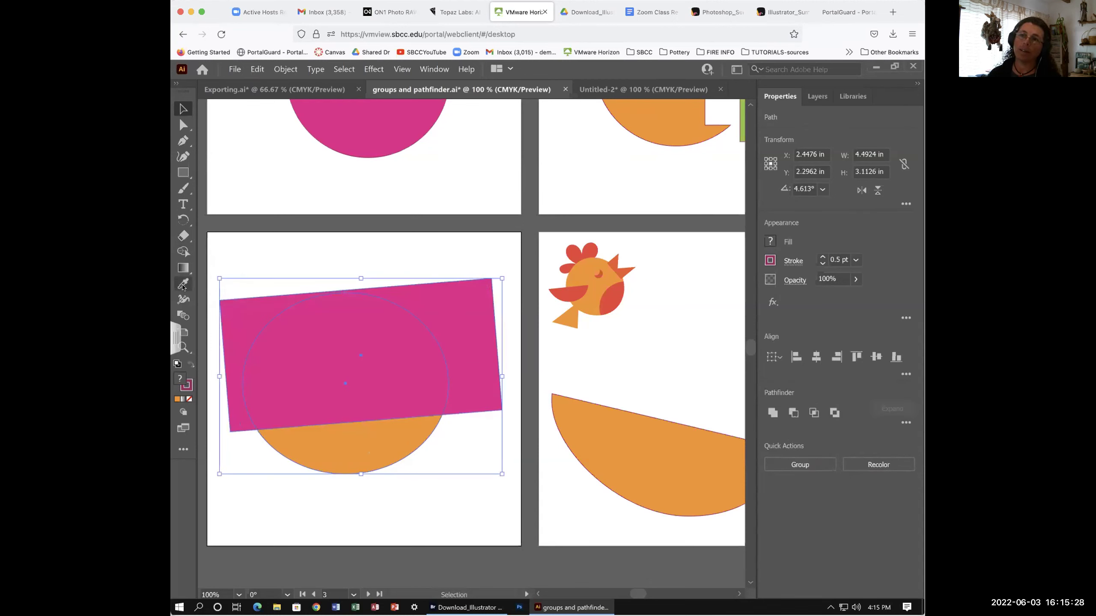
Use Shape Builder to remove the magenta rectangle and its overlap with the ellipse, keeping only the orange lower segment
{"action": "left_click", "coordinate": [181, 251]}
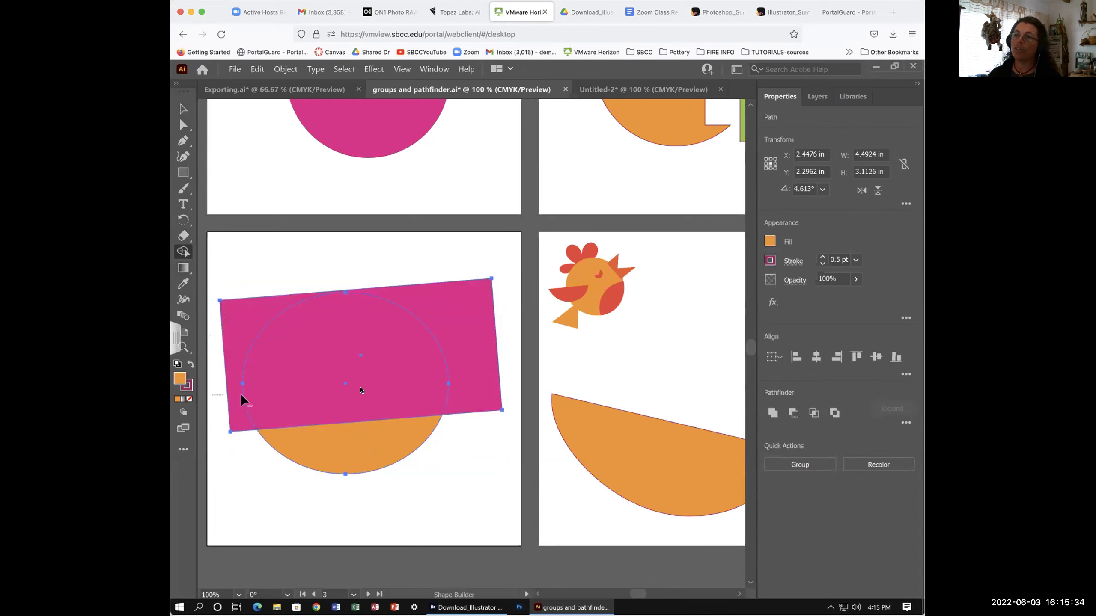
{"action": "left_click_drag", "start_coordinate": [241, 395], "coordinate": [442, 384]}
{"action": "left_click_drag", "start_coordinate": [509, 368], "coordinate": [508, 368]}
Delete the large orange wing shape from the fourth artboard and move the new orange segment there, below the crested bird
{"action": "left_click", "coordinate": [183, 108]}
{"action": "left_click_drag", "start_coordinate": [599, 445], "coordinate": [535, 529]}
{"action": "key", "text": "Delete"}
{"action": "left_click_drag", "start_coordinate": [362, 454], "coordinate": [641, 409]}
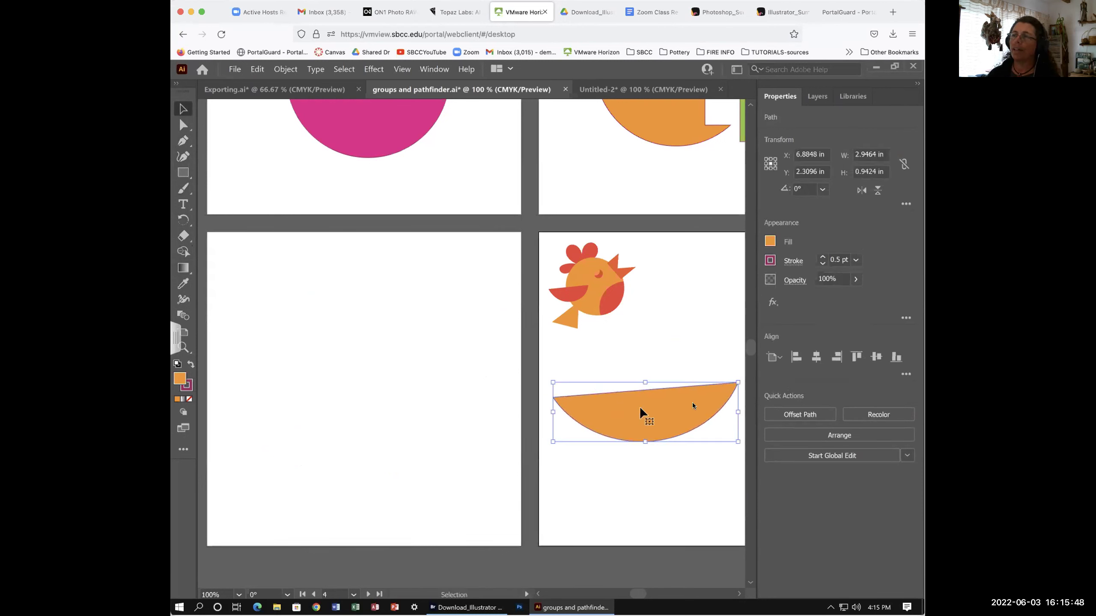
Fill the wing segment on the fourth artboard with green and move it below and to the right of the crested bird
{"action": "left_click", "coordinate": [770, 241]}
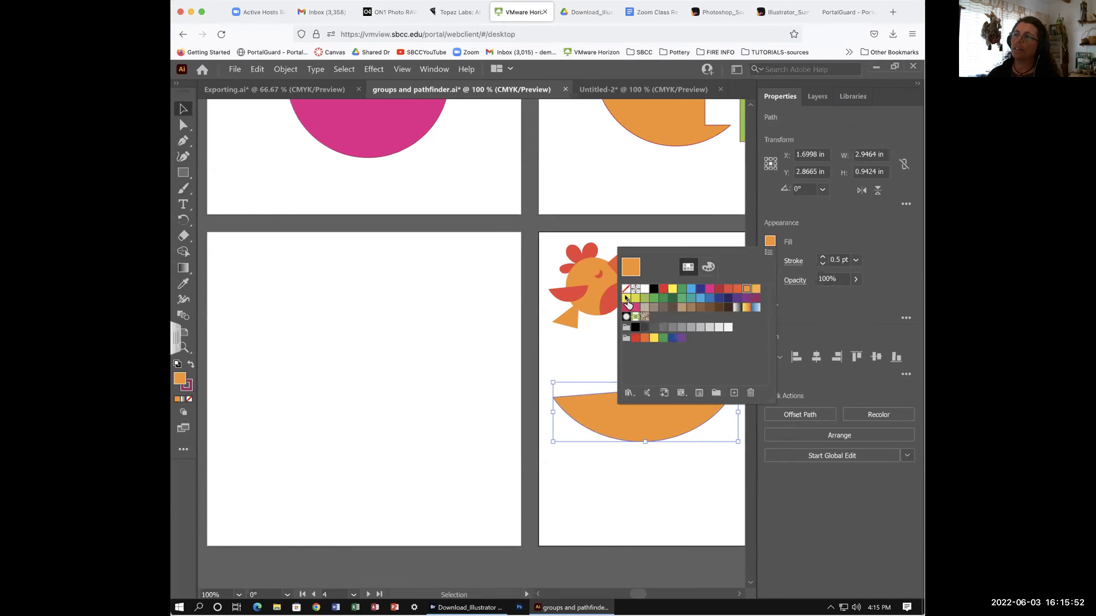
{"action": "left_click", "coordinate": [652, 299]}
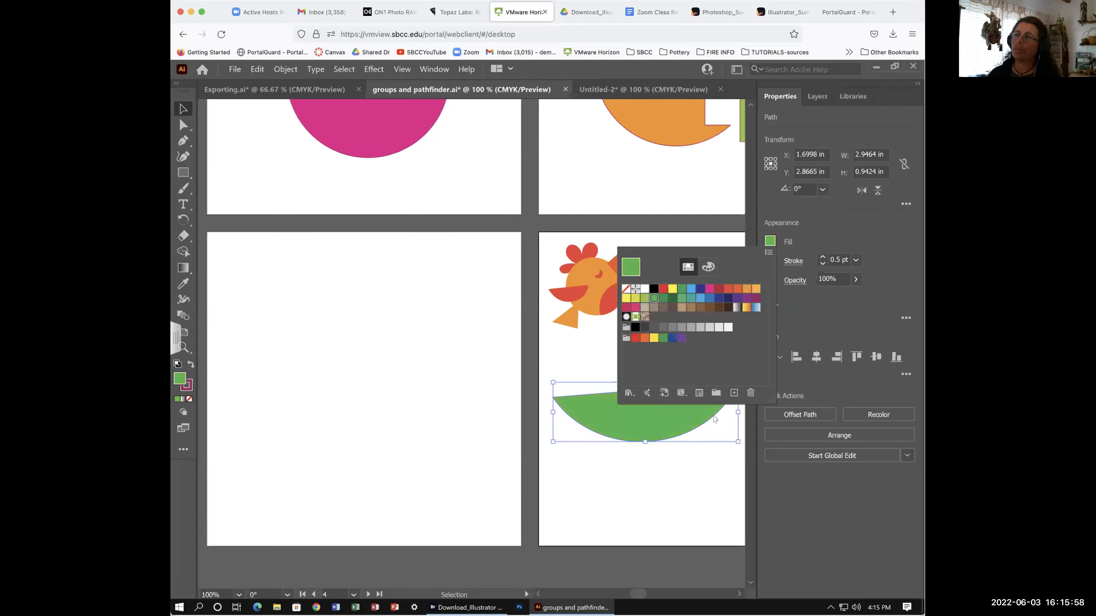
{"action": "left_click", "coordinate": [707, 463]}
{"action": "mouse_move", "coordinate": [678, 404]}
{"action": "left_mouse_down"}
{"action": "mouse_move", "coordinate": [643, 319]}
{"action": "mouse_move", "coordinate": [660, 387]}
{"action": "mouse_move", "coordinate": [676, 396]}
{"action": "left_mouse_up"}
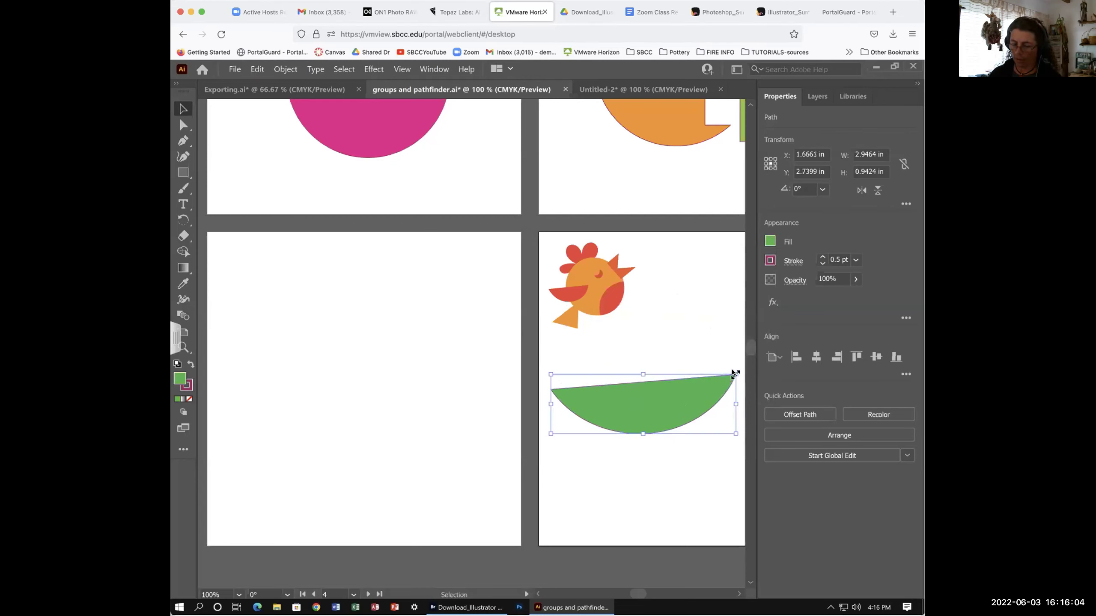
{"action": "left_click_drag", "start_coordinate": [699, 322], "coordinate": [609, 323]}
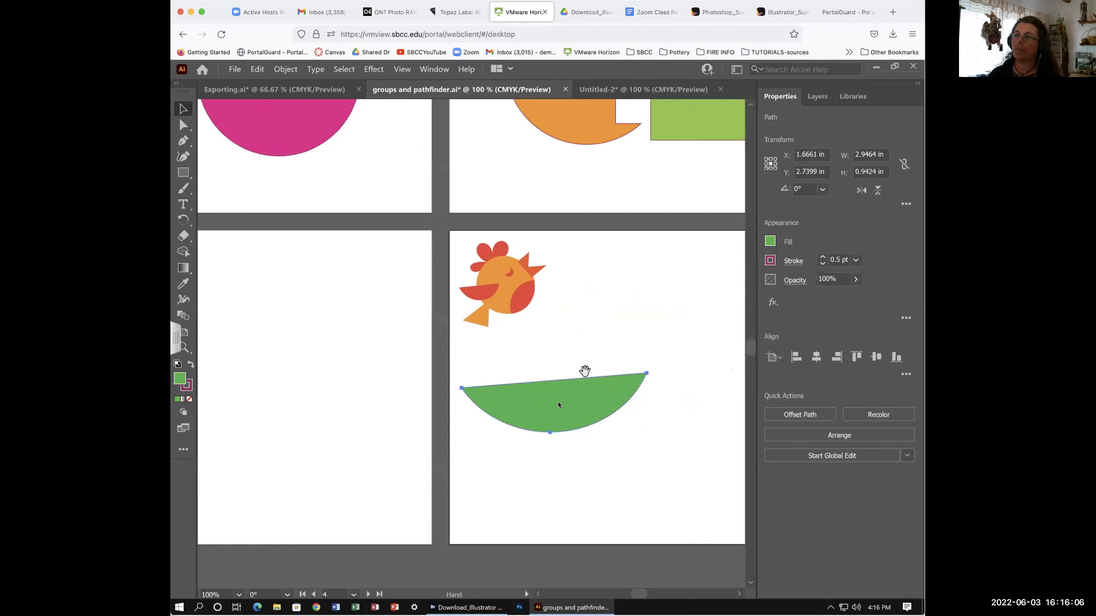
{"action": "left_click_drag", "start_coordinate": [562, 406], "coordinate": [614, 396]}
Draw two overlapping green circles on the empty third artboard, about 2.09 in and 1.99 in across, the smaller one offset up and left
{"action": "left_click_drag", "start_coordinate": [546, 345], "coordinate": [644, 345]}
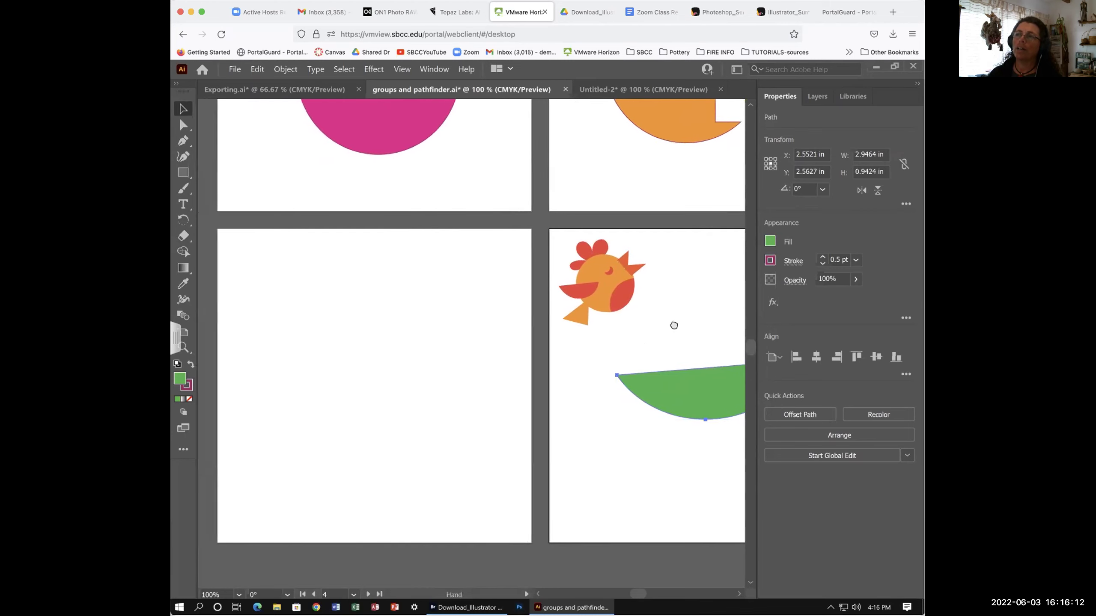
{"action": "scroll", "coordinate": [672, 325], "scroll_direction": "left", "scroll_amount": 2}
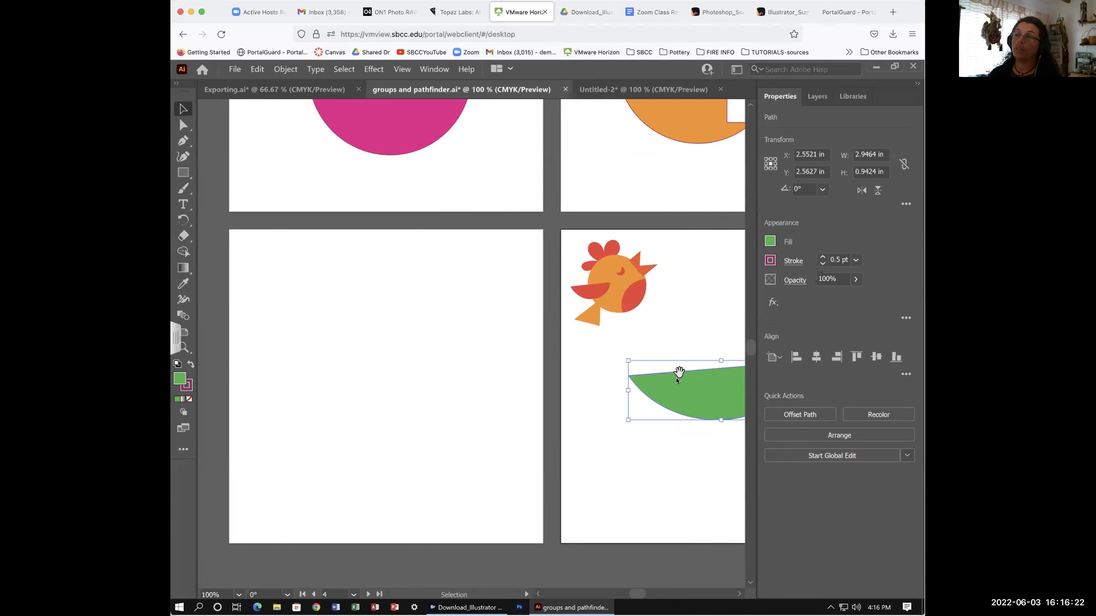
{"action": "left_click_drag", "start_coordinate": [677, 380], "coordinate": [648, 384]}
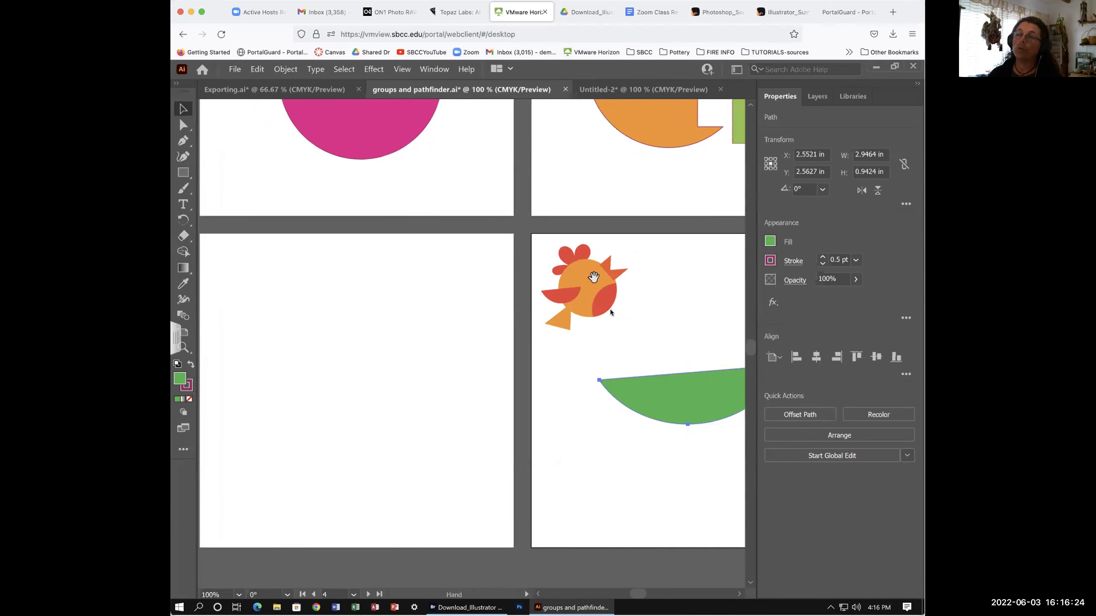
{"action": "left_click_drag", "start_coordinate": [611, 313], "coordinate": [630, 311]}
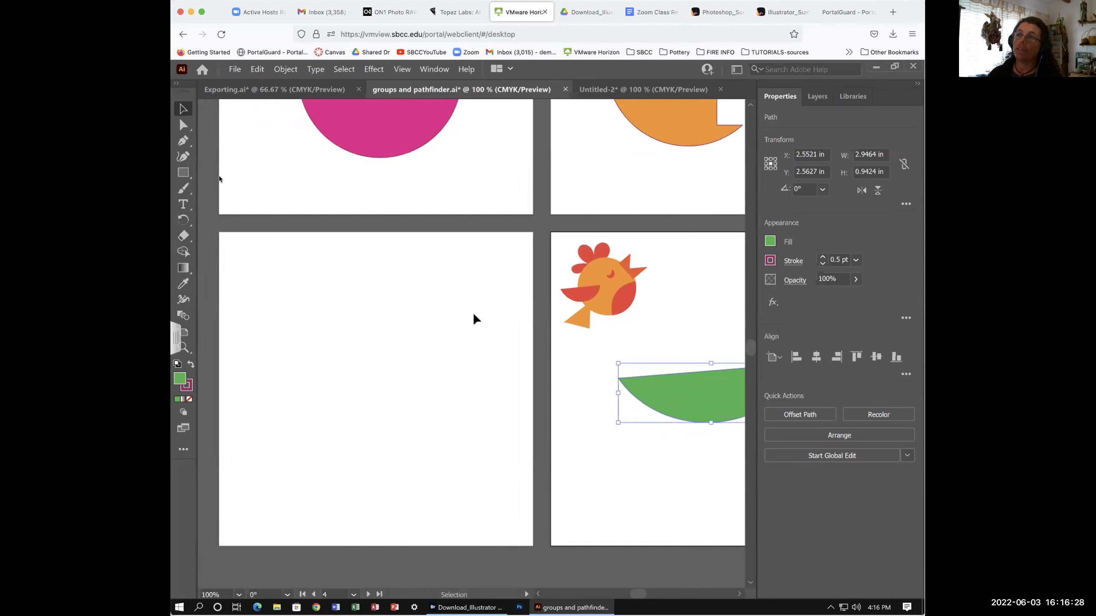
{"action": "left_click_drag", "start_coordinate": [184, 171], "coordinate": [224, 186]}
{"action": "mouse_move", "coordinate": [333, 350]}
{"action": "left_mouse_down"}
{"action": "mouse_move", "coordinate": [472, 456]}
{"action": "mouse_move", "coordinate": [464, 480]}
{"action": "left_mouse_up"}
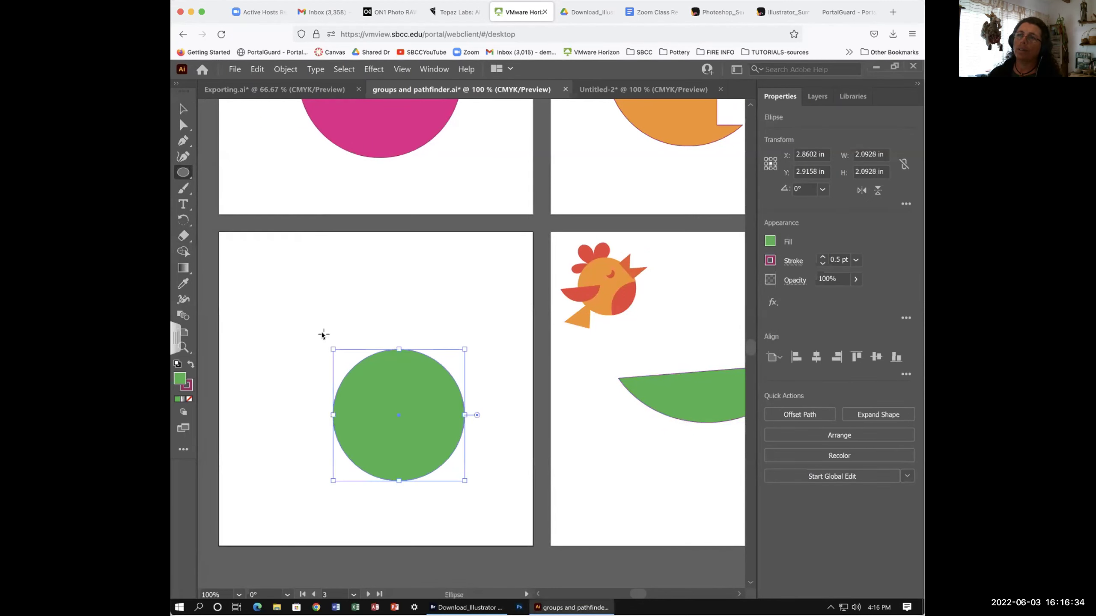
{"action": "left_click_drag", "start_coordinate": [320, 329], "coordinate": [446, 454]}
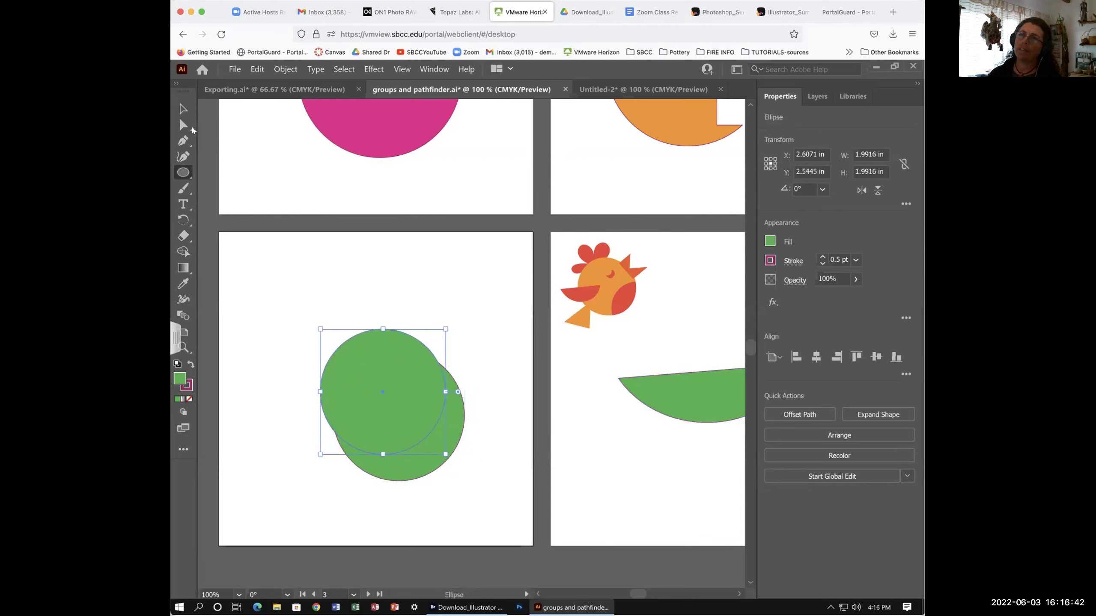
Select both green circles and remove the upper-left one with its overlap using Shape Builder, leaving a crescent
{"action": "left_click", "coordinate": [182, 109]}
{"action": "left_click_drag", "start_coordinate": [427, 393], "coordinate": [405, 406]}
{"action": "left_click", "coordinate": [182, 251]}
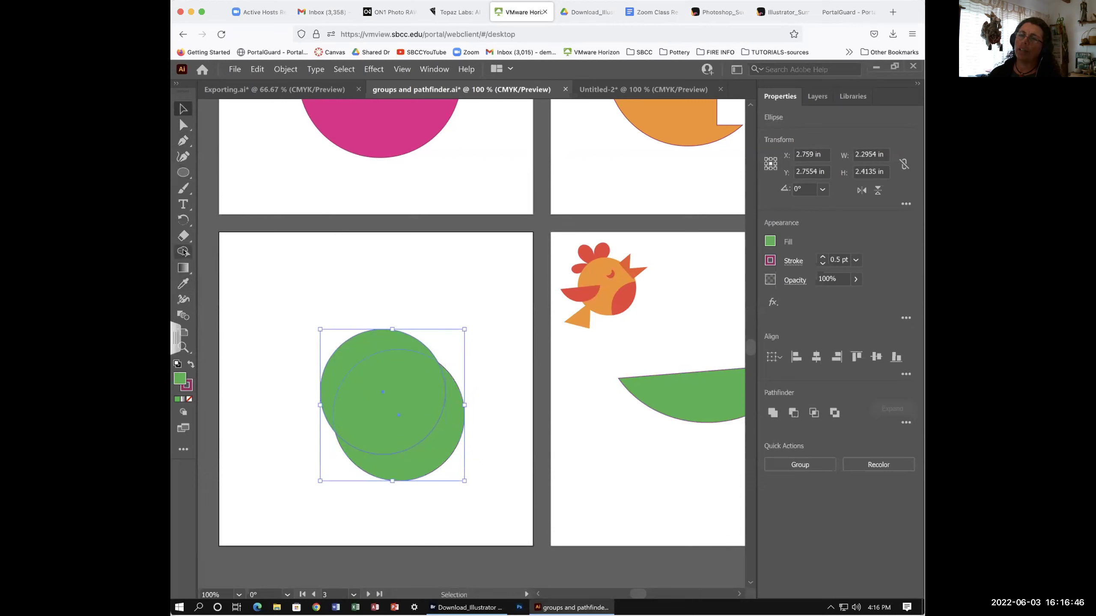
{"action": "mouse_move", "coordinate": [341, 354]}
{"action": "left_mouse_down"}
{"action": "mouse_move", "coordinate": [391, 407]}
{"action": "mouse_move", "coordinate": [408, 406]}
{"action": "left_mouse_up"}
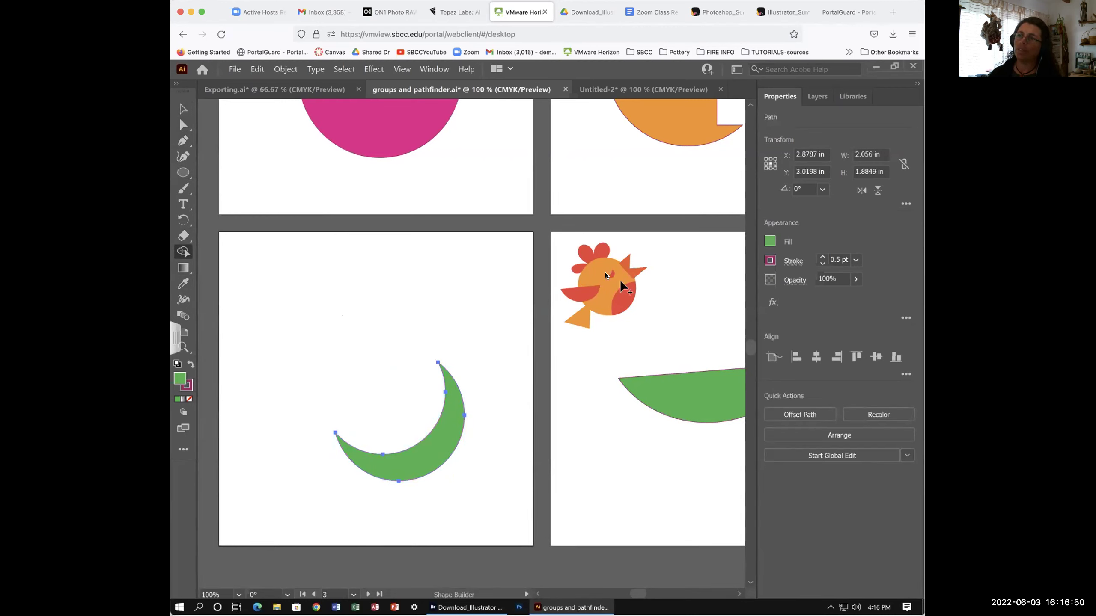
Scale the green crescent to about 1.2 × 1.1 in, move it beside the crested bird on the fourth artboard and rotate it about 15°
{"action": "left_click", "coordinate": [183, 109]}
{"action": "left_click", "coordinate": [405, 425]}
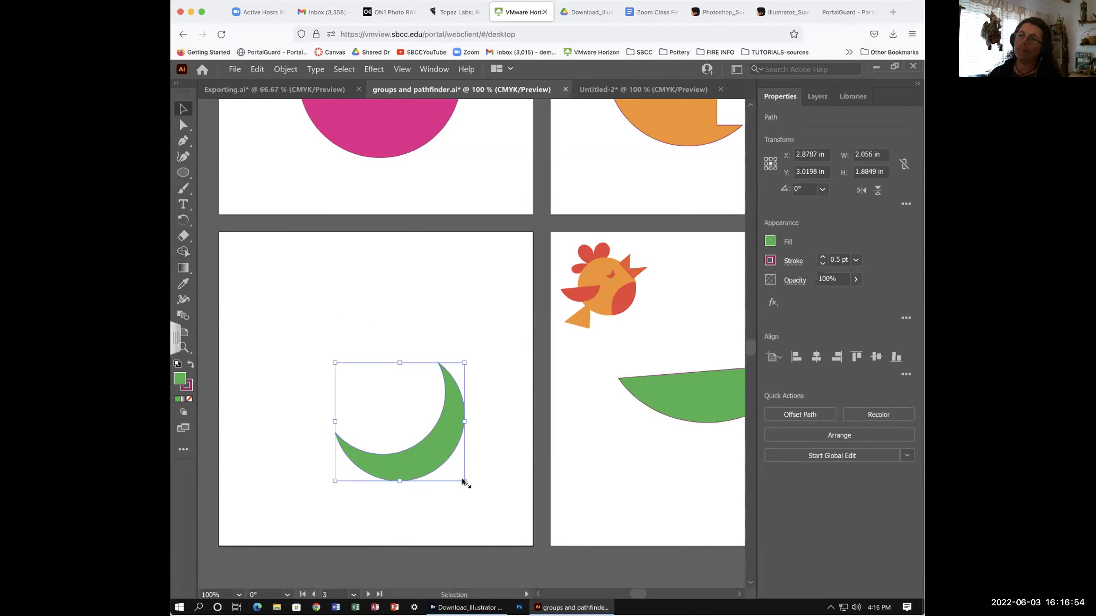
{"action": "left_click_drag", "start_coordinate": [464, 481], "coordinate": [704, 332]}
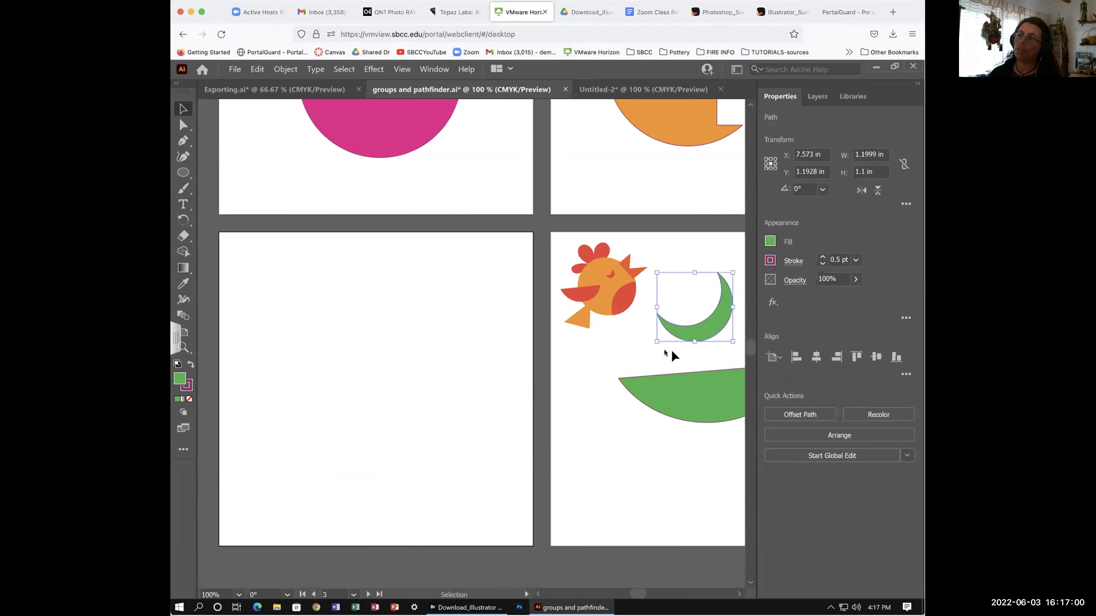
{"action": "left_click_drag", "start_coordinate": [655, 351], "coordinate": [664, 354]}
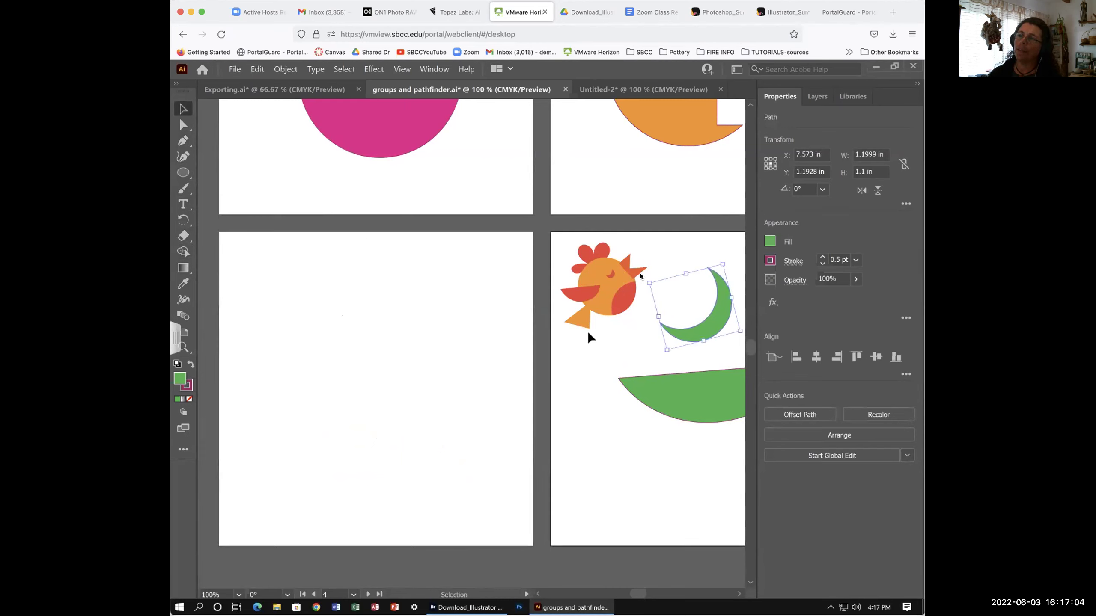
{"action": "left_click", "coordinate": [347, 312]}
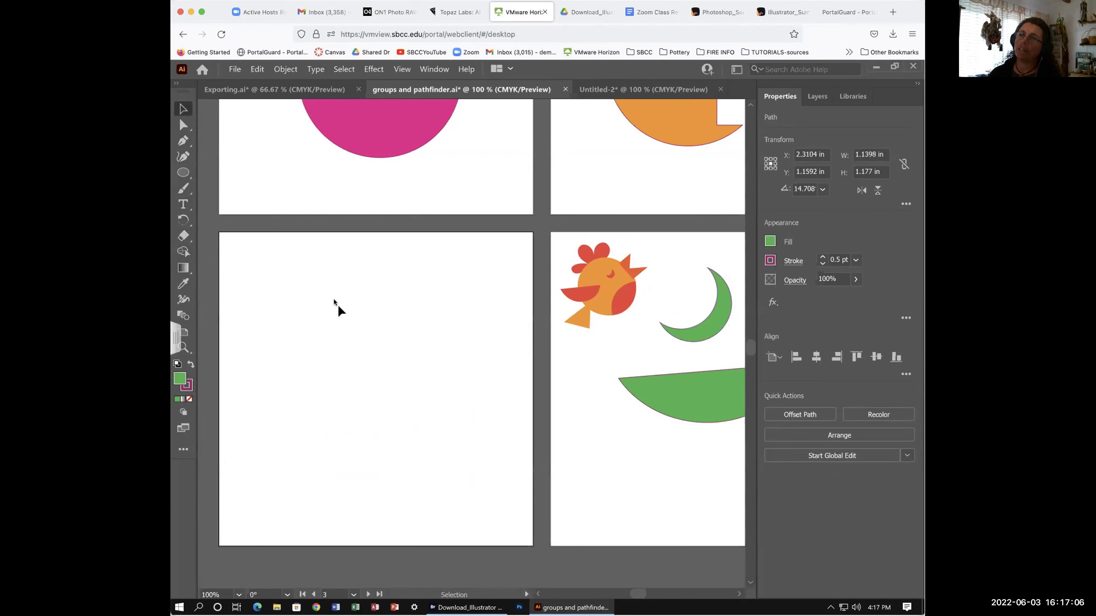
Draw two overlapping green circles about 2.02 in across on the empty third artboard, the second offset down and to the right
{"action": "key", "text": "l"}
{"action": "mouse_move", "coordinate": [262, 337]}
{"action": "left_mouse_down"}
{"action": "mouse_move", "coordinate": [388, 440]}
{"action": "mouse_move", "coordinate": [328, 410]}
{"action": "left_mouse_up"}
{"action": "left_click", "coordinate": [328, 408], "text": "ctrl"}
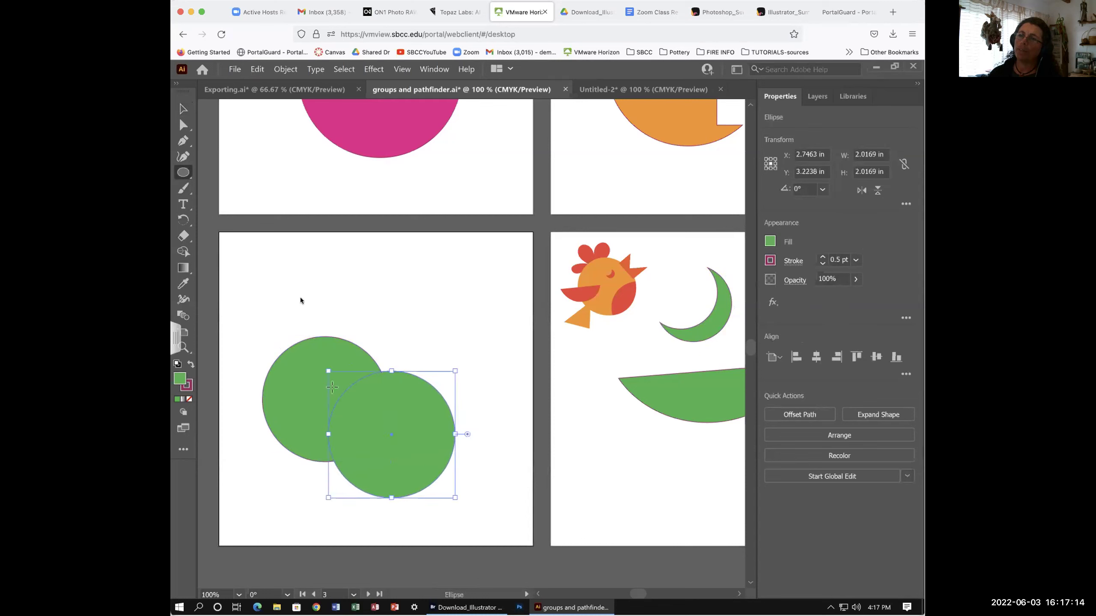
Select both green circles and remove their two outer parts with Shape Builder, leaving a leaf shape
{"action": "left_click", "coordinate": [182, 108]}
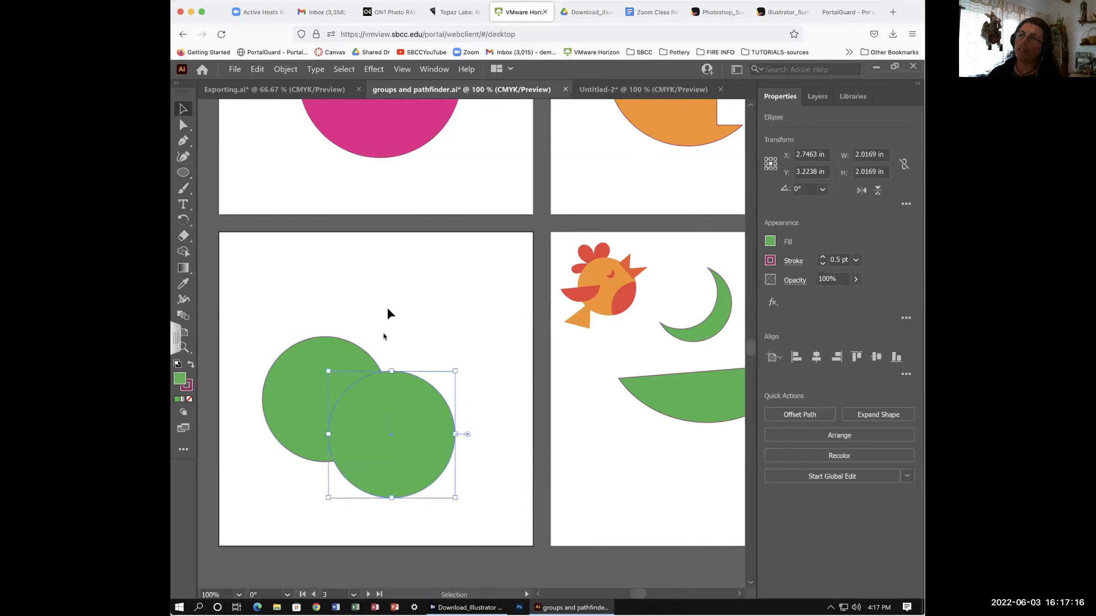
{"action": "left_click", "coordinate": [378, 420], "text": "shift"}
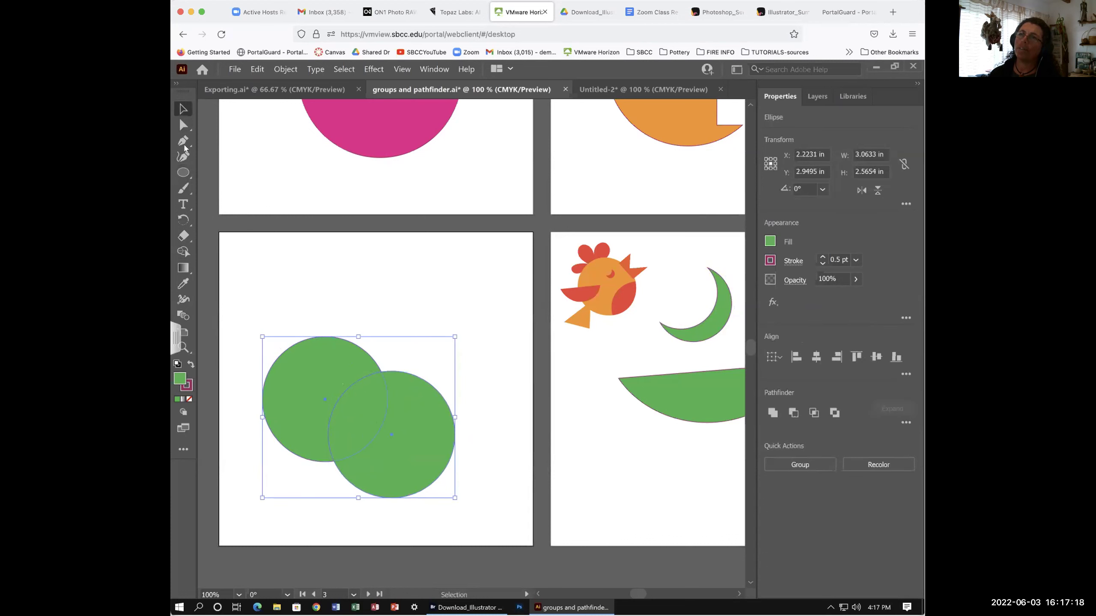
{"action": "left_click", "coordinate": [185, 253]}
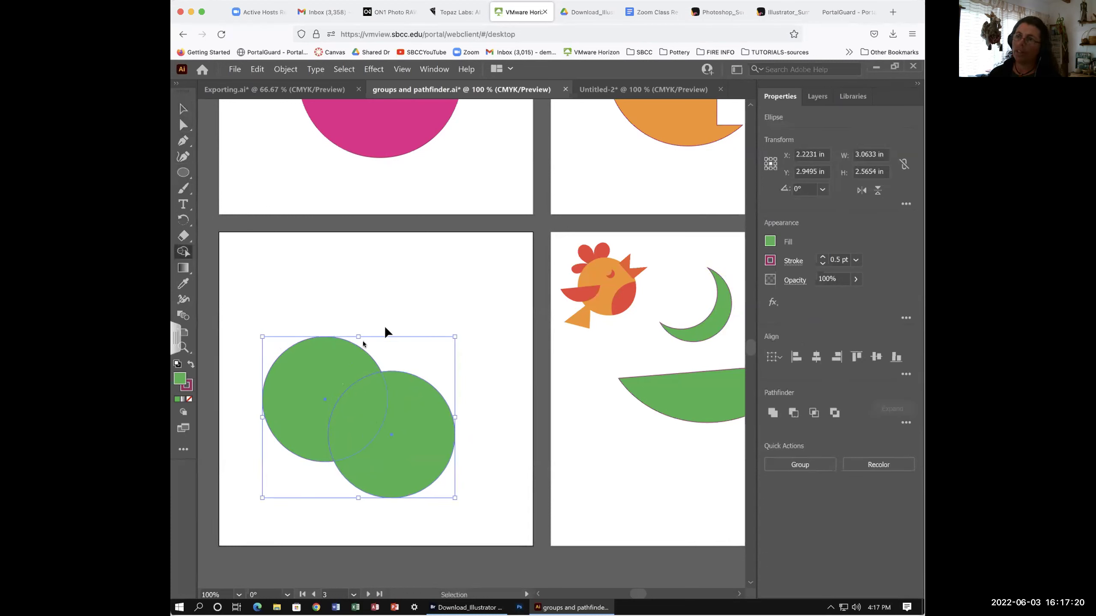
{"action": "left_click", "coordinate": [298, 380], "text": "alt"}
{"action": "left_click", "coordinate": [436, 434], "text": "alt"}
{"action": "left_click", "coordinate": [183, 108]}
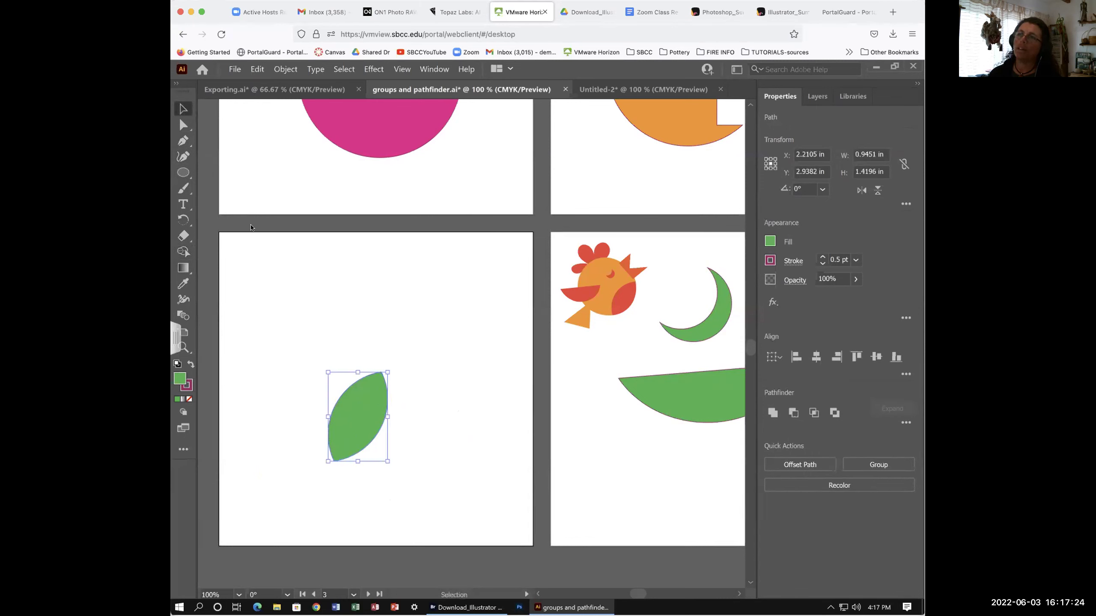
Move the leaf shape to the fourth artboard at its original size, placing it below the green wing segment
{"action": "left_click_drag", "start_coordinate": [362, 406], "coordinate": [621, 364]}
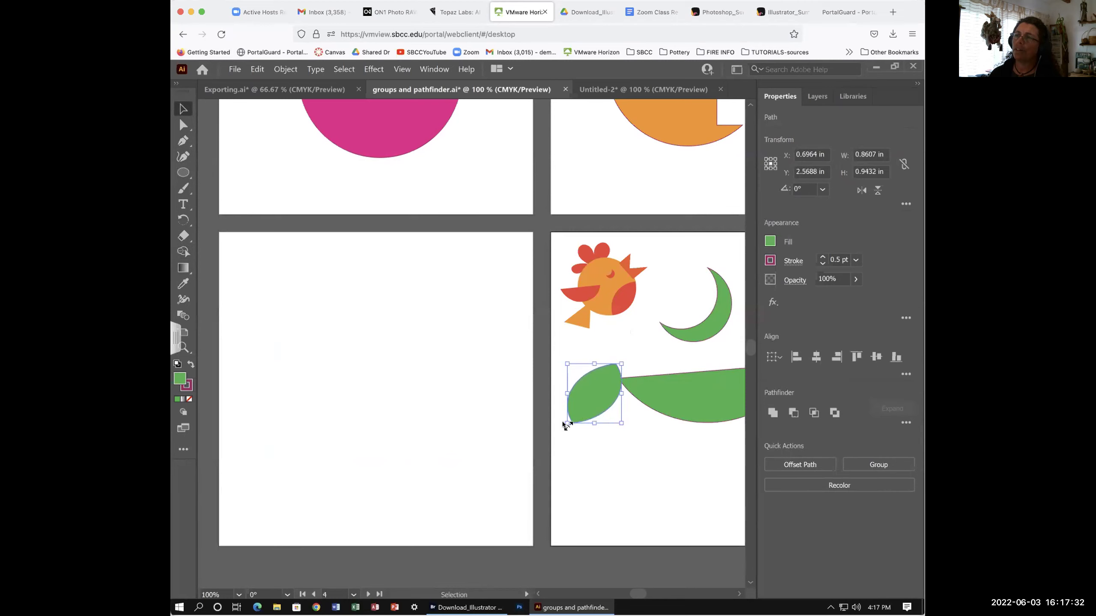
{"action": "key", "text": "ctrl+z"}
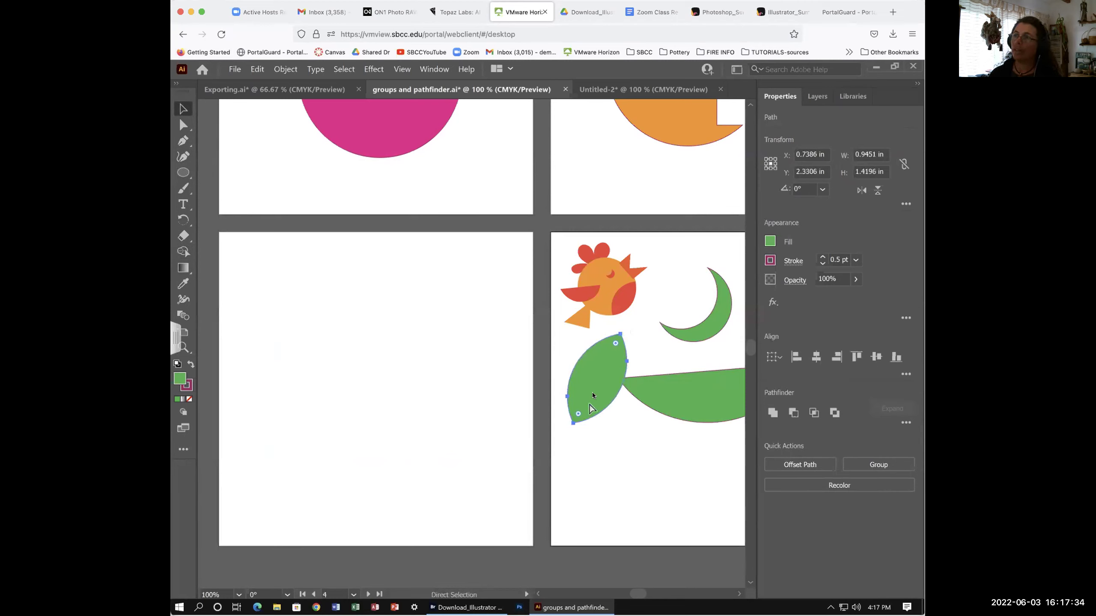
{"action": "left_click_drag", "start_coordinate": [626, 378], "coordinate": [633, 379]}
{"action": "left_click", "coordinate": [626, 411]}
{"action": "left_click", "coordinate": [600, 378]}
{"action": "key", "text": "ctrl+z"}
{"action": "left_click_drag", "start_coordinate": [599, 374], "coordinate": [662, 466]}
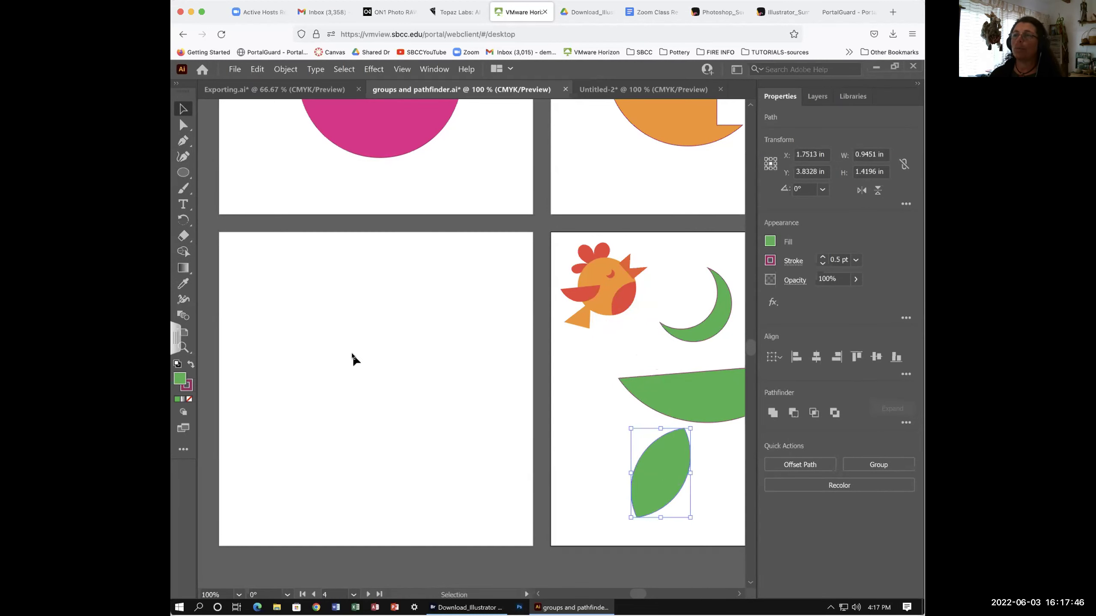
{"action": "left_click", "coordinate": [395, 363]}
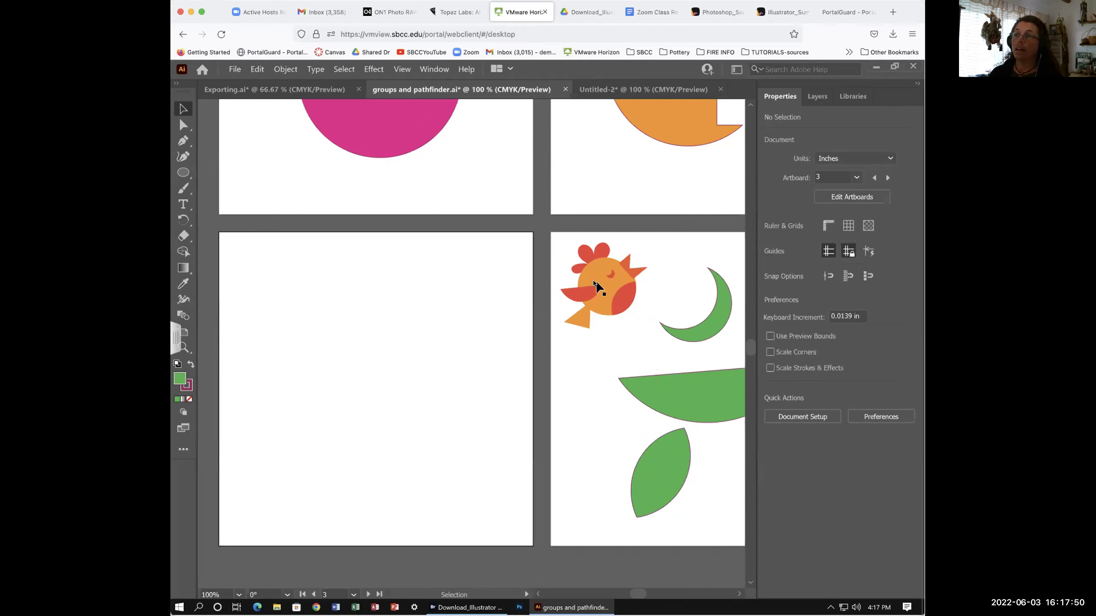
{"action": "key", "text": "s"}
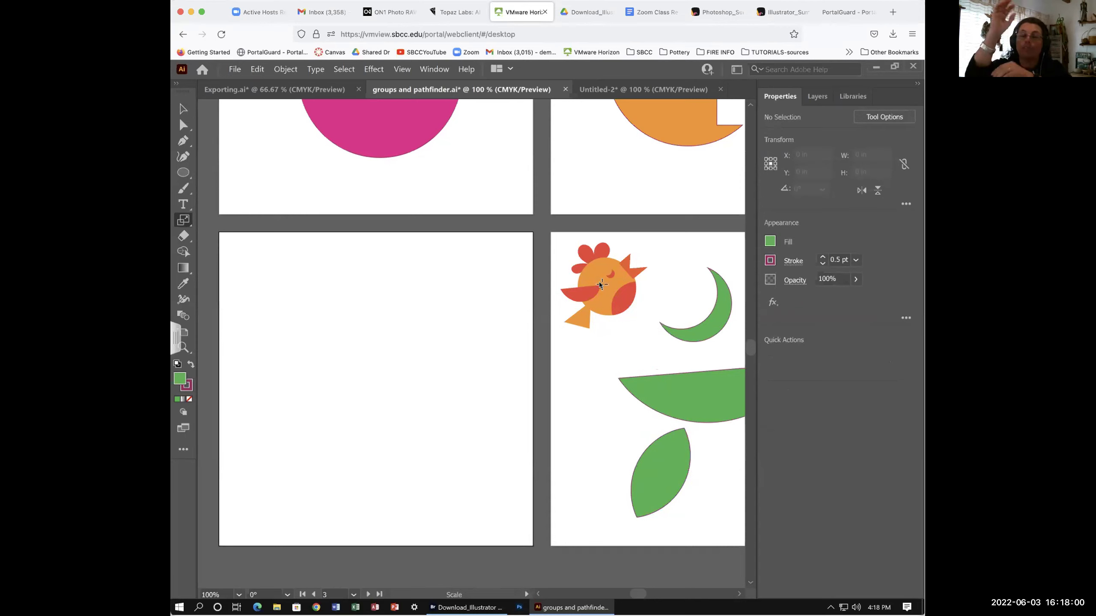
{"action": "scroll", "coordinate": [599, 282], "scroll_direction": "left", "scroll_amount": 3}
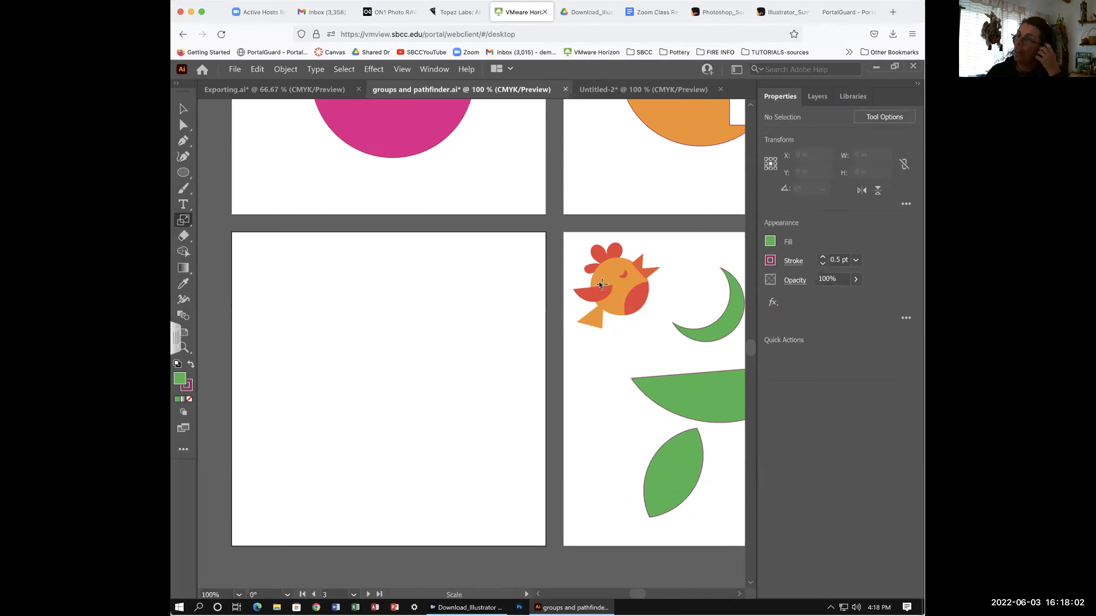
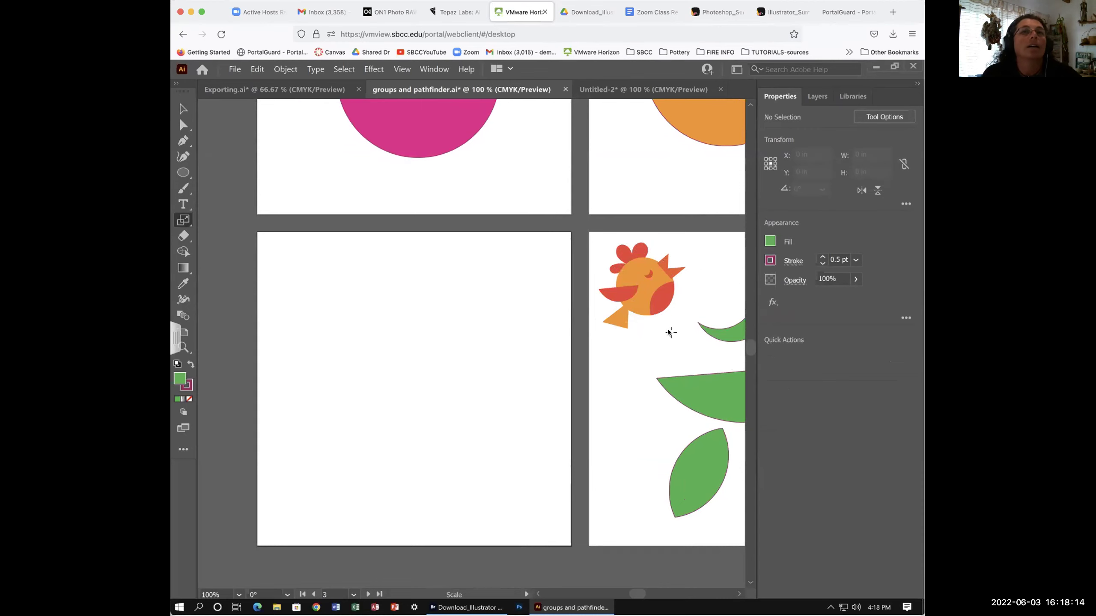
{"action": "scroll", "coordinate": [665, 326], "scroll_direction": "left", "scroll_amount": 2}
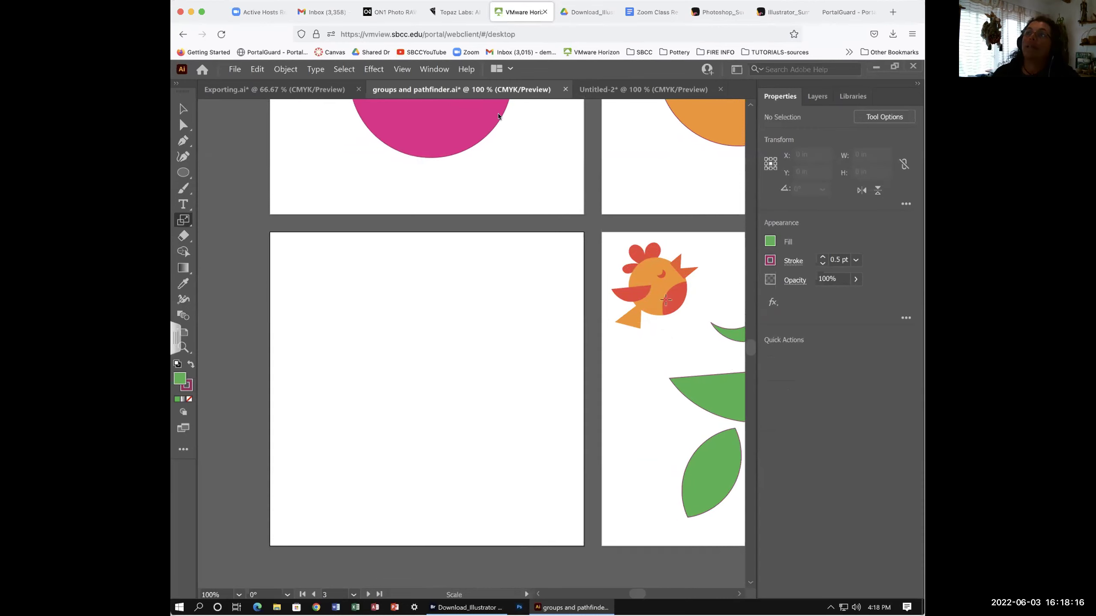
Switch to the Exporting.ai illustration, deselect the large red bird and examine the shapes that make up the birds and leaves
{"action": "left_click", "coordinate": [308, 90]}
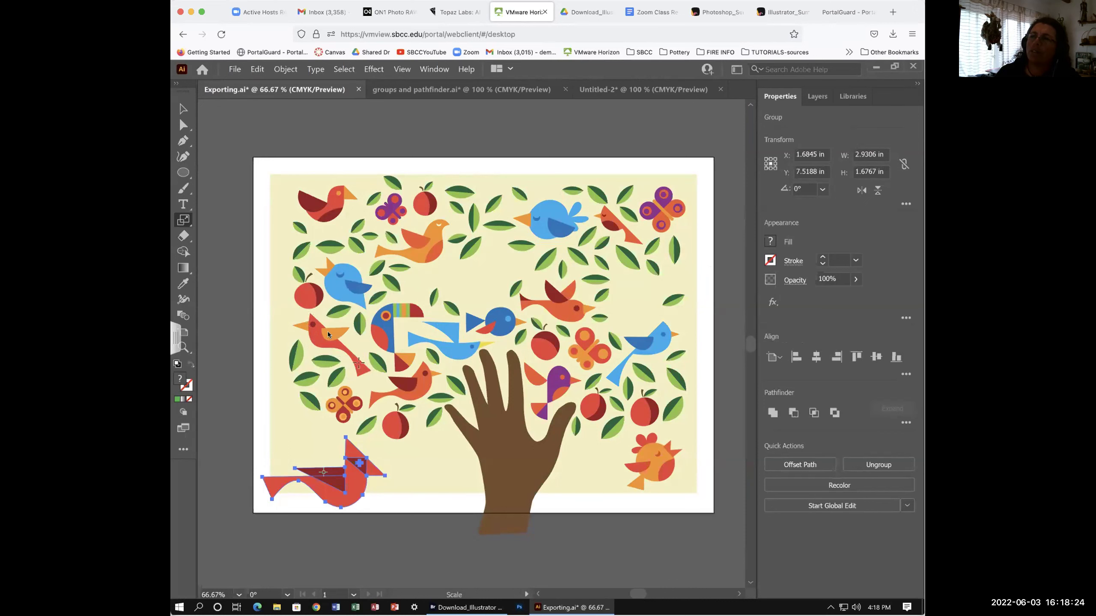
{"action": "scroll", "coordinate": [431, 407], "scroll_direction": "right", "scroll_amount": 2}
{"action": "scroll", "coordinate": [430, 407], "scroll_direction": "down", "scroll_amount": 1}
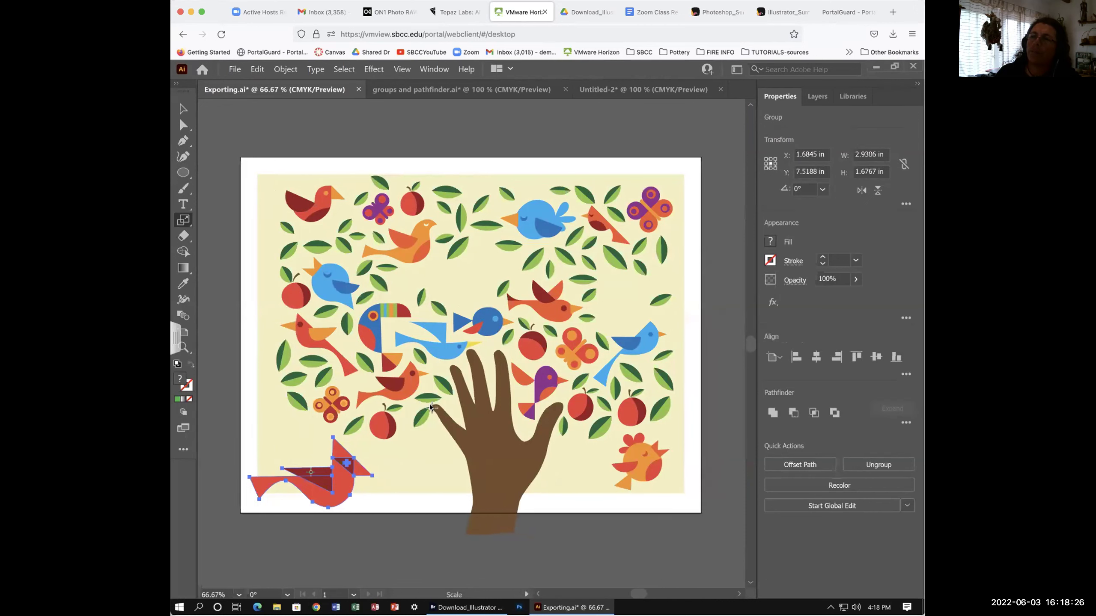
{"action": "left_click", "coordinate": [179, 106]}
{"action": "left_click", "coordinate": [345, 123]}
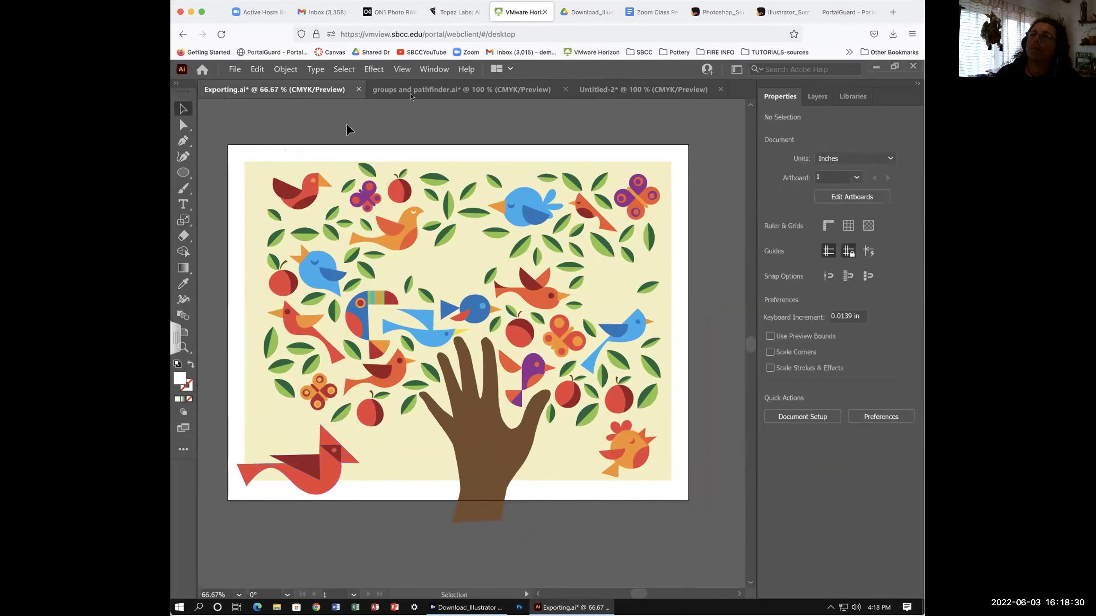
Return to the groups and pathfinder document and move the green crescent farther to the right on the fourth artboard
{"action": "left_click", "coordinate": [490, 89]}
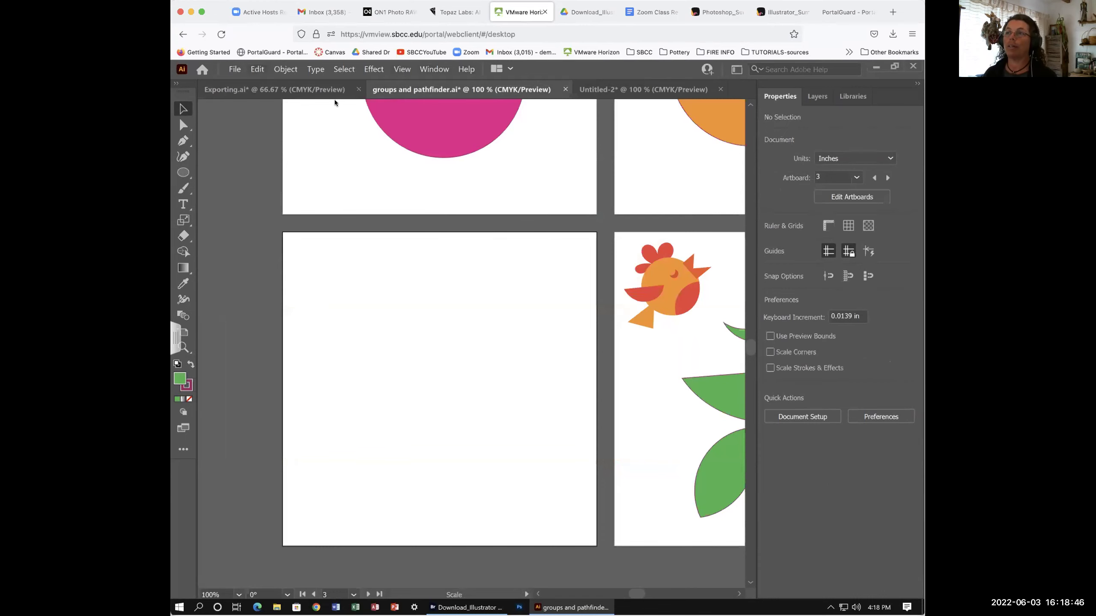
{"action": "left_click_drag", "start_coordinate": [580, 281], "coordinate": [343, 272]}
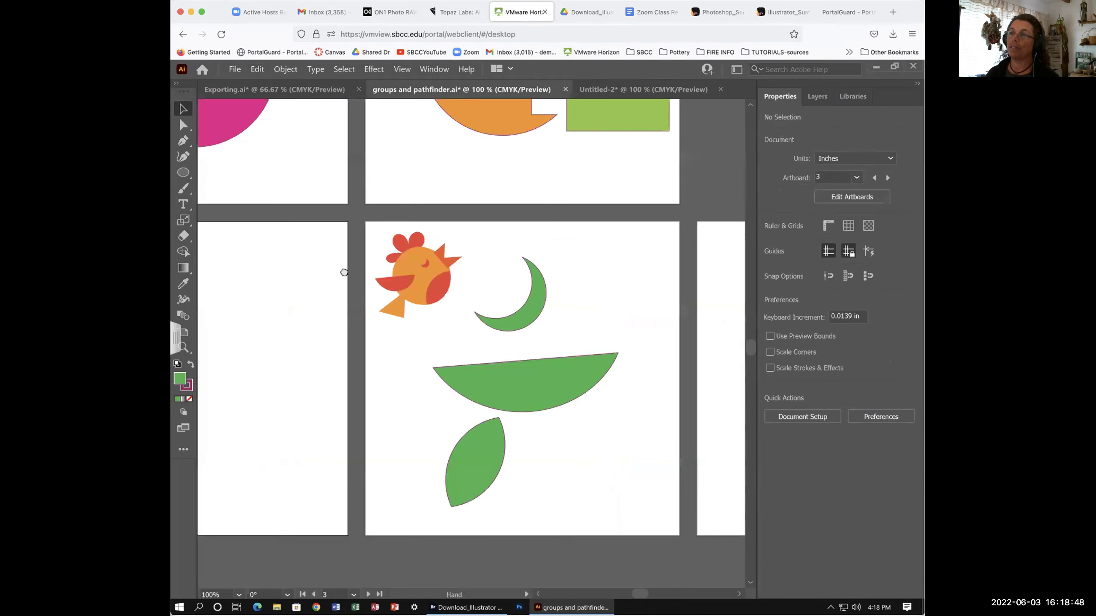
{"action": "left_click_drag", "start_coordinate": [532, 310], "coordinate": [578, 308]}
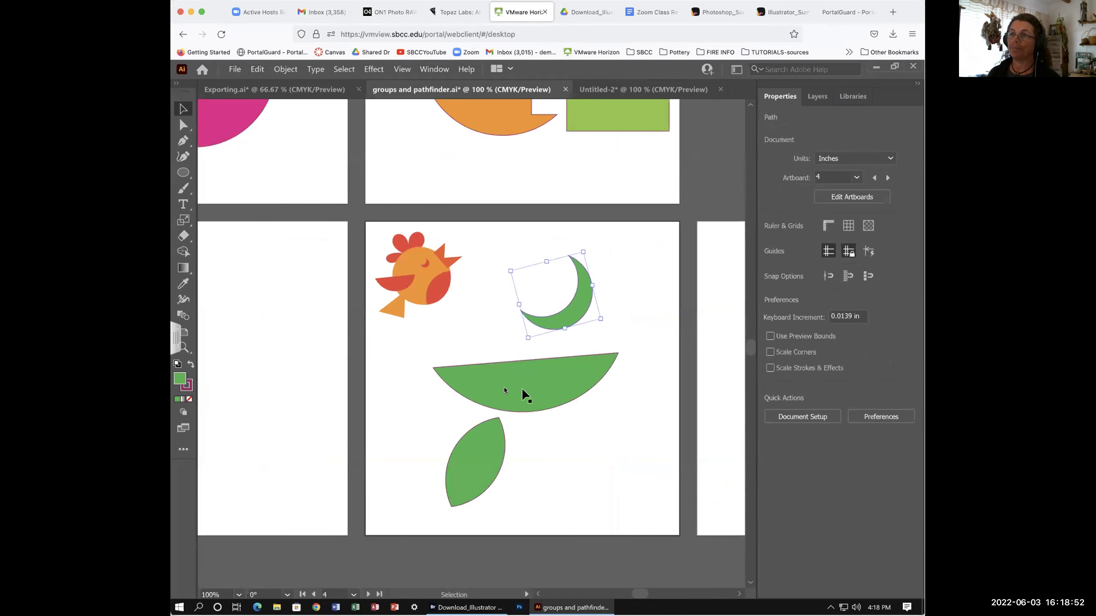
Rearrange the fourth artboard by moving the wing segment down and left and placing the leaf to its right, without an extra leaf copy
{"action": "mouse_move", "coordinate": [493, 389]}
{"action": "left_mouse_down"}
{"action": "mouse_move", "coordinate": [420, 398]}
{"action": "mouse_move", "coordinate": [493, 395]}
{"action": "left_mouse_up"}
{"action": "left_click_drag", "start_coordinate": [488, 443], "coordinate": [595, 386], "text": "alt"}
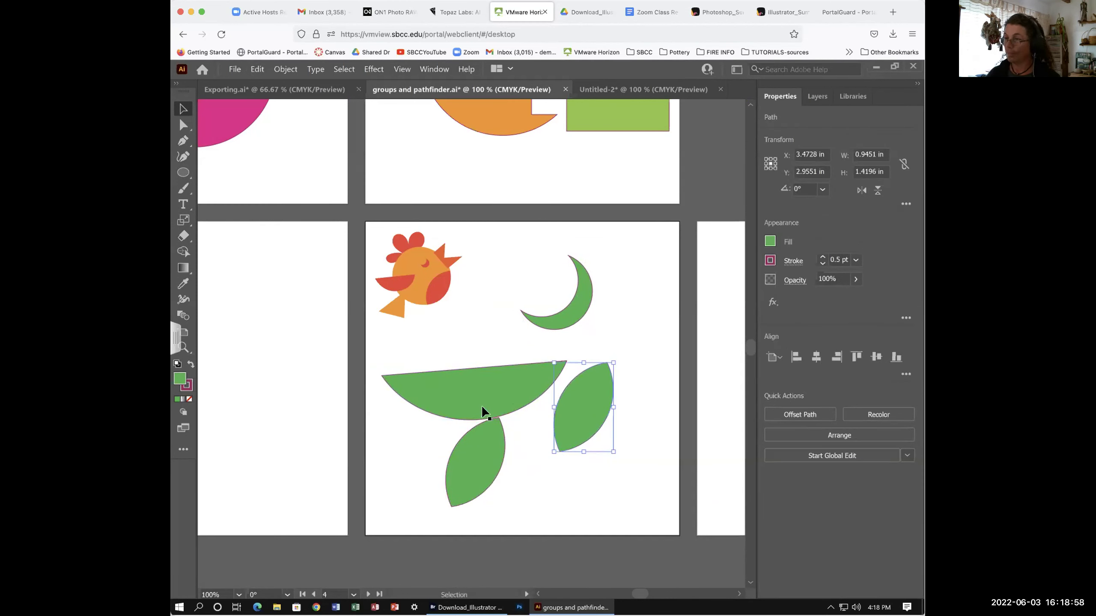
{"action": "key", "text": "Delete"}
{"action": "left_click_drag", "start_coordinate": [479, 456], "coordinate": [617, 391]}
{"action": "left_click_drag", "start_coordinate": [487, 416], "coordinate": [479, 460]}
{"action": "key", "text": "space"}
{"action": "left_click_drag", "start_coordinate": [421, 369], "coordinate": [533, 362]}
{"action": "left_click", "coordinate": [183, 175]}
{"action": "left_click", "coordinate": [770, 242]}
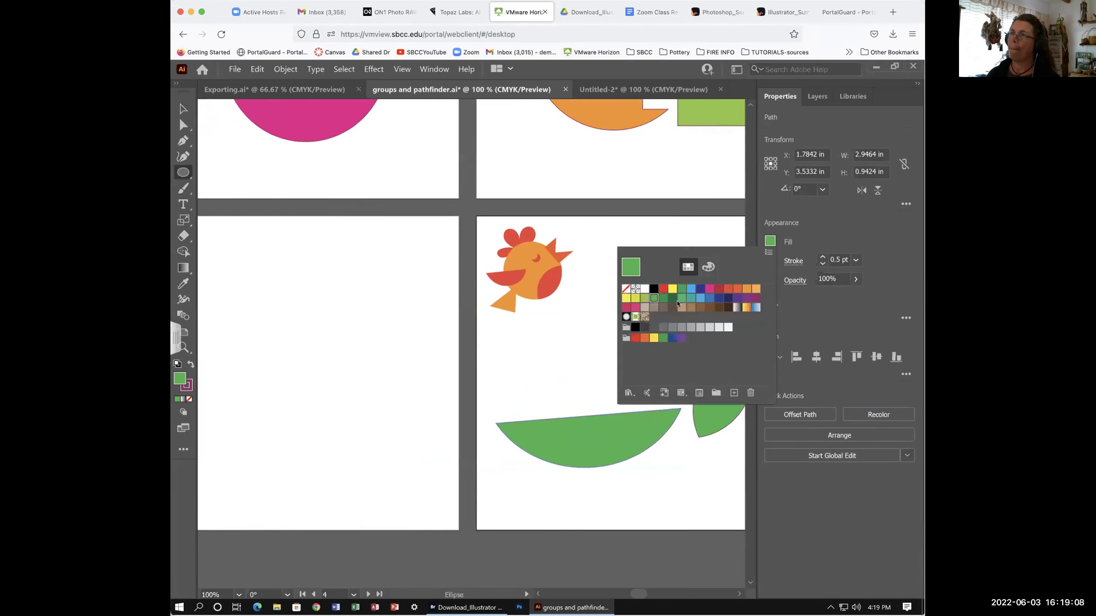
{"action": "left_click", "coordinate": [645, 298]}
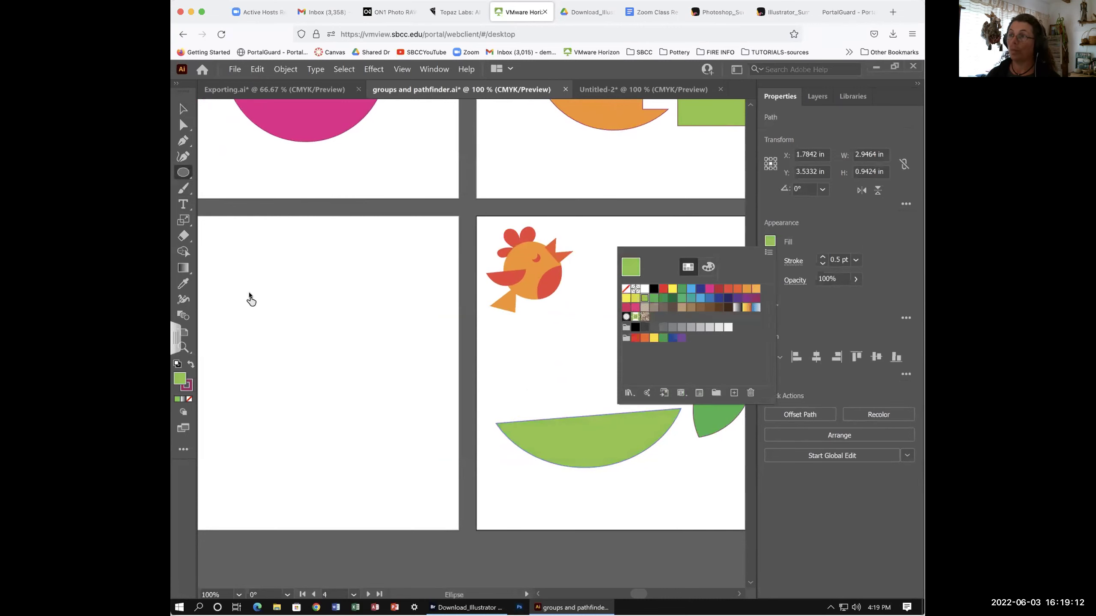
{"action": "key", "text": "z"}
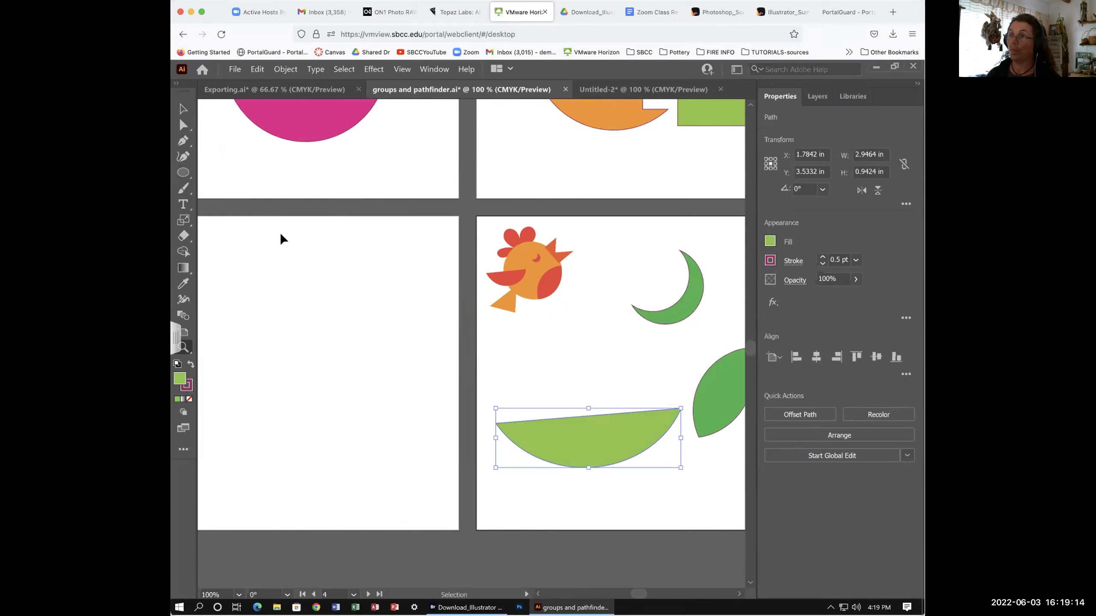
{"action": "key", "text": "ctrl+z"}
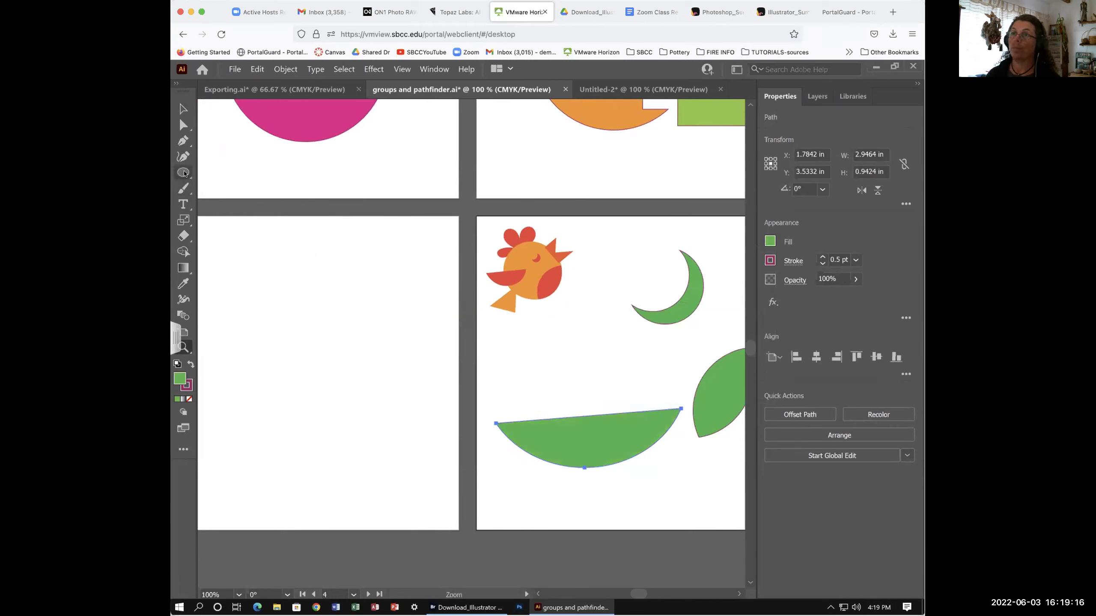
Deselect the wing segment and draw a green ellipse about 2.72 in wide and 3.16 in tall on the third artboard
{"action": "left_click", "coordinate": [183, 109]}
{"action": "left_click", "coordinate": [230, 238]}
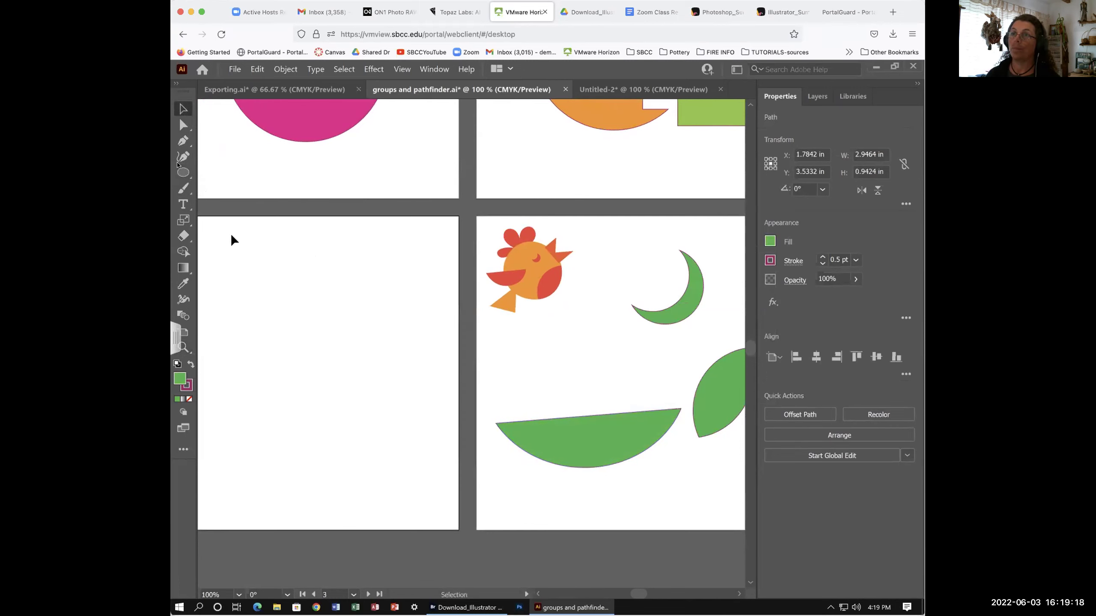
{"action": "key", "text": "l"}
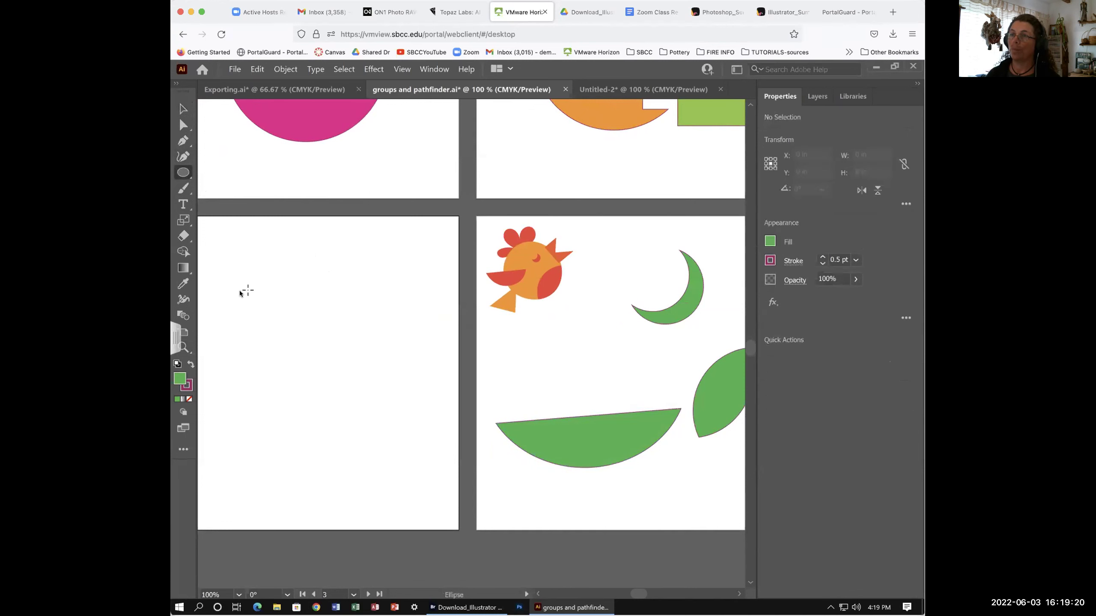
{"action": "mouse_move", "coordinate": [236, 298]}
{"action": "left_mouse_down"}
{"action": "mouse_move", "coordinate": [384, 470]}
{"action": "mouse_move", "coordinate": [411, 460]}
{"action": "mouse_move", "coordinate": [424, 478]}
{"action": "mouse_move", "coordinate": [406, 497]}
{"action": "left_mouse_up"}
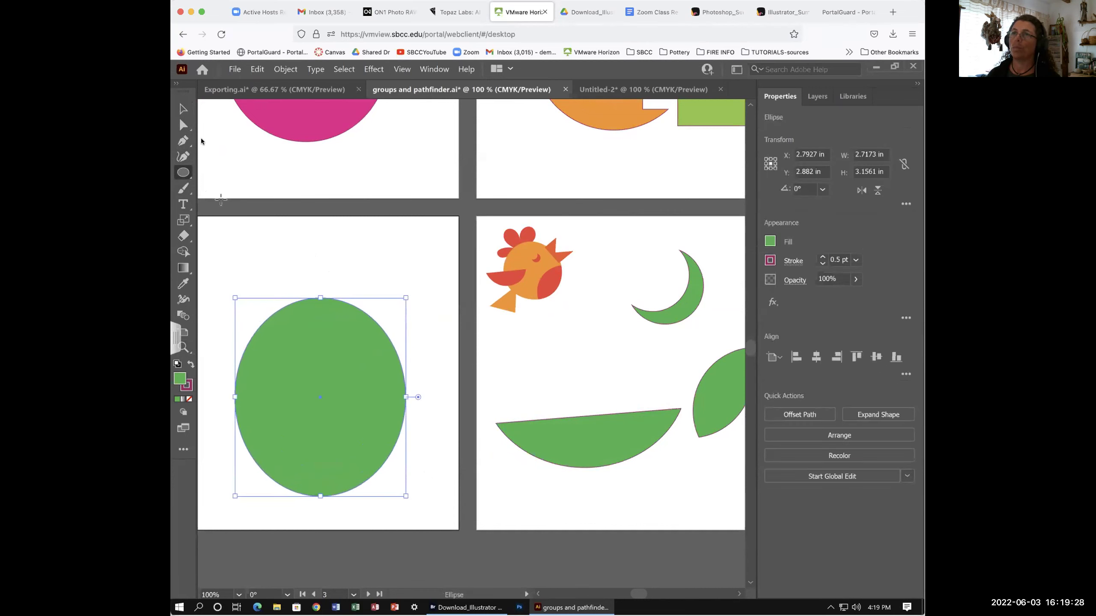
Flatten the green ellipse slightly, rotate it about 16° and move it up and to the right on the third artboard
{"action": "left_click", "coordinate": [182, 110]}
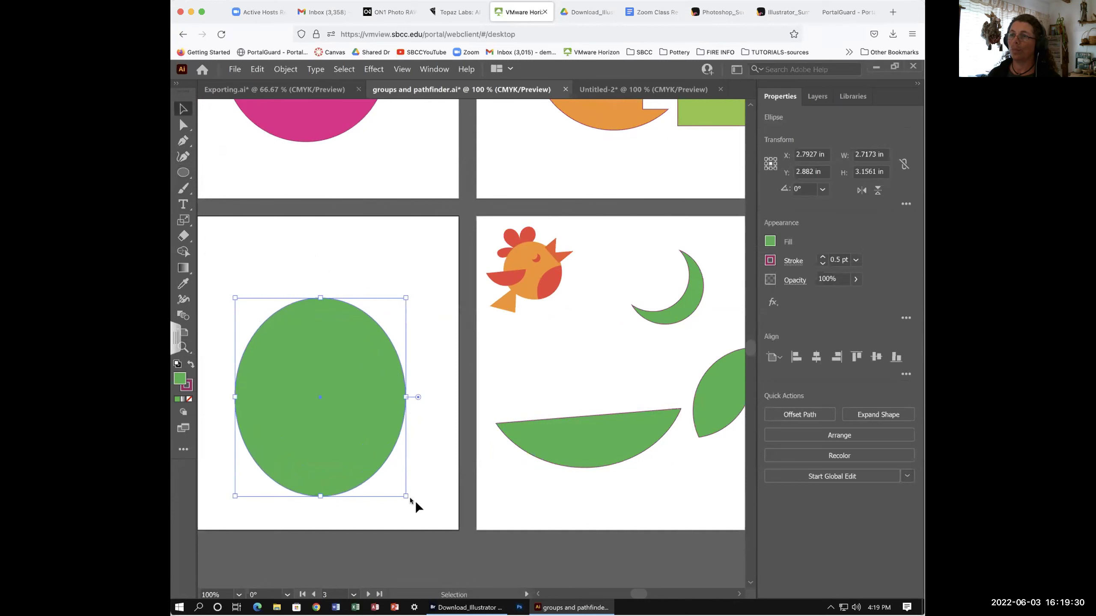
{"action": "left_click_drag", "start_coordinate": [413, 500], "coordinate": [437, 472]}
{"action": "left_click_drag", "start_coordinate": [347, 494], "coordinate": [341, 480]}
{"action": "left_click_drag", "start_coordinate": [344, 413], "coordinate": [380, 382]}
Fill the tilted ellipse on the third artboard with light yellow-green
{"action": "left_click", "coordinate": [768, 242]}
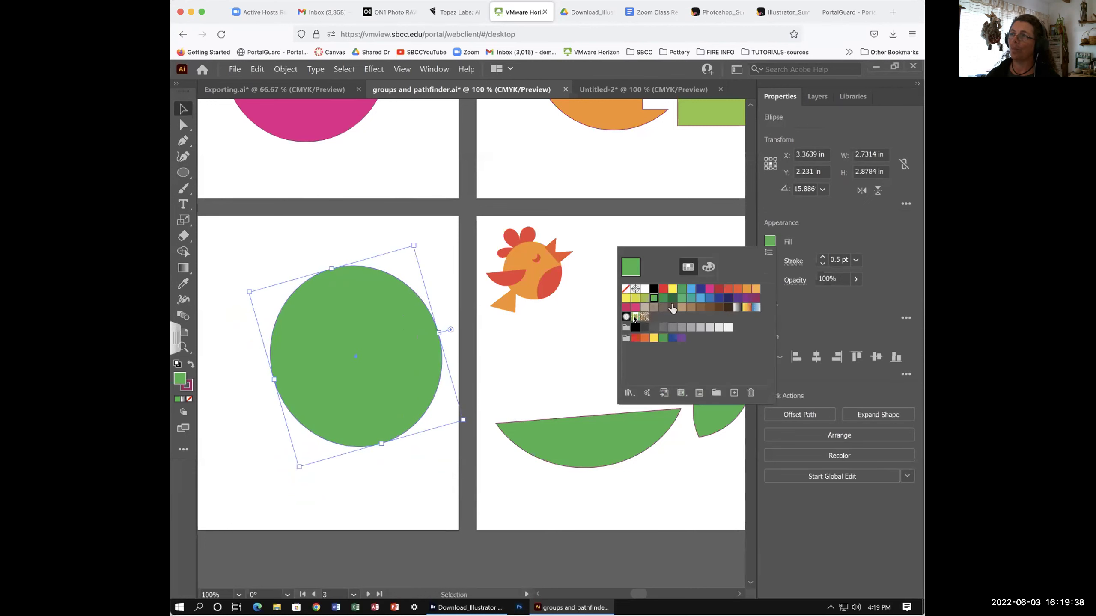
{"action": "left_click", "coordinate": [645, 298]}
{"action": "left_click", "coordinate": [359, 296]}
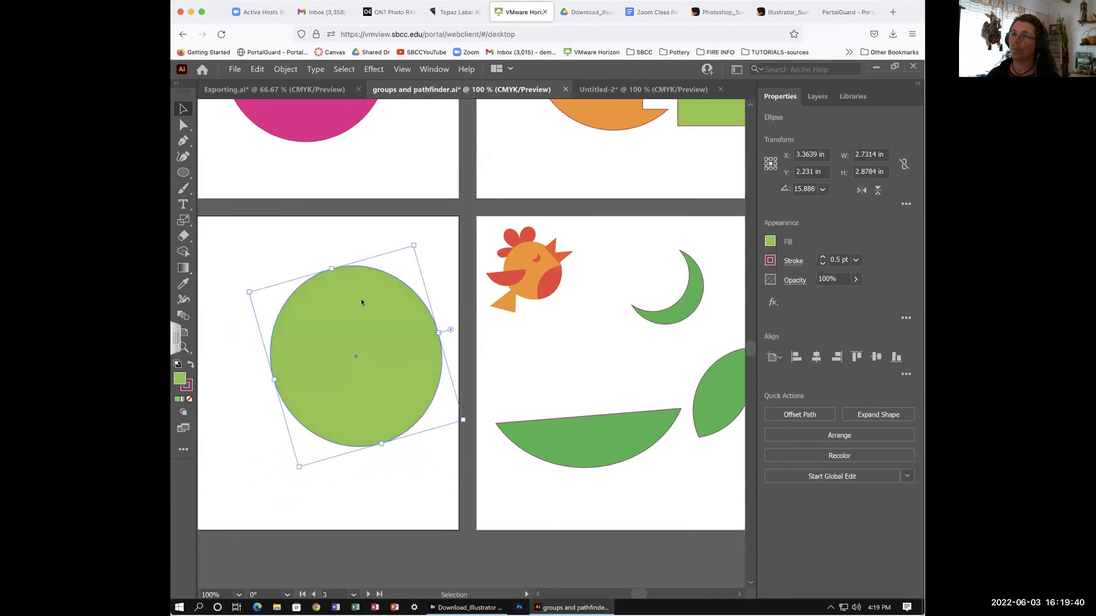
Place the wing segment over the ellipse on the third artboard and restack the ellipse directly beneath the wing in the layer order
{"action": "left_click_drag", "start_coordinate": [621, 439], "coordinate": [322, 373]}
{"action": "left_click", "coordinate": [817, 97]}
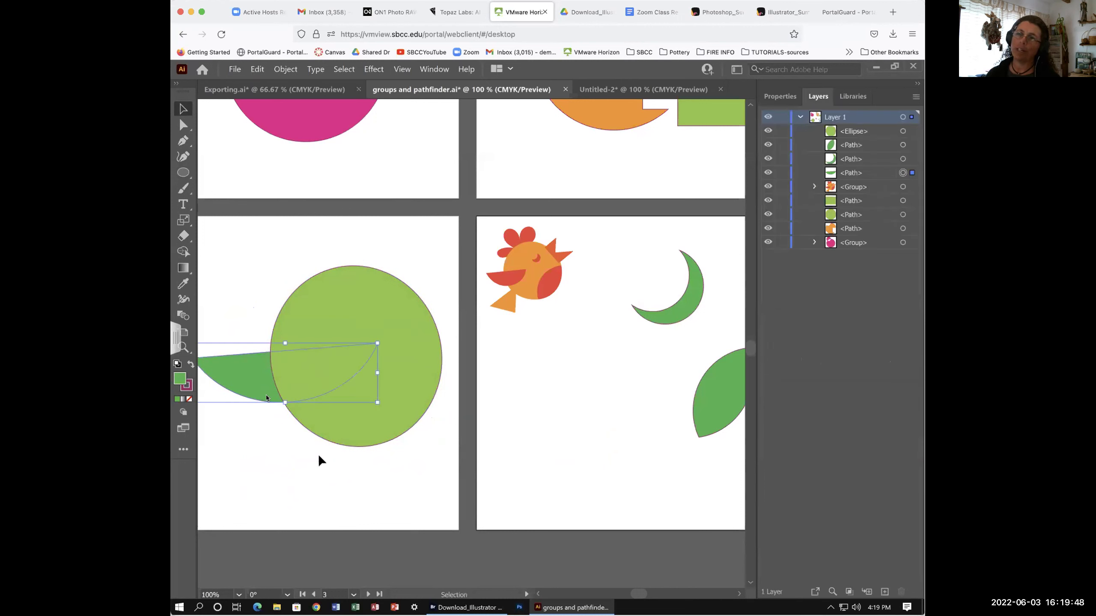
{"action": "left_click_drag", "start_coordinate": [255, 379], "coordinate": [268, 361]}
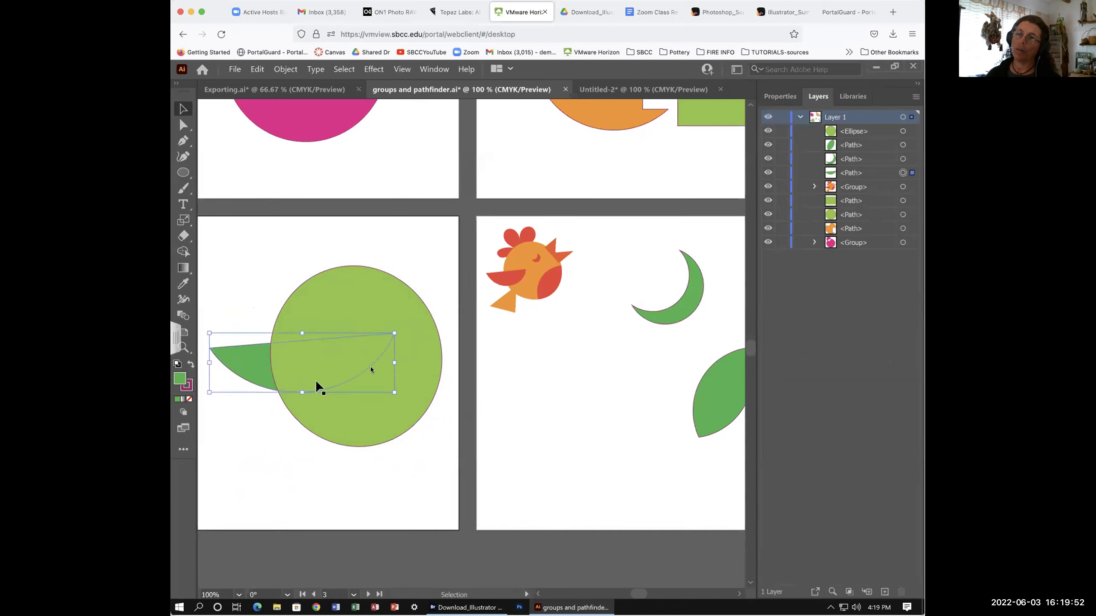
{"action": "left_click", "coordinate": [851, 131]}
{"action": "left_click_drag", "start_coordinate": [853, 132], "coordinate": [852, 181]}
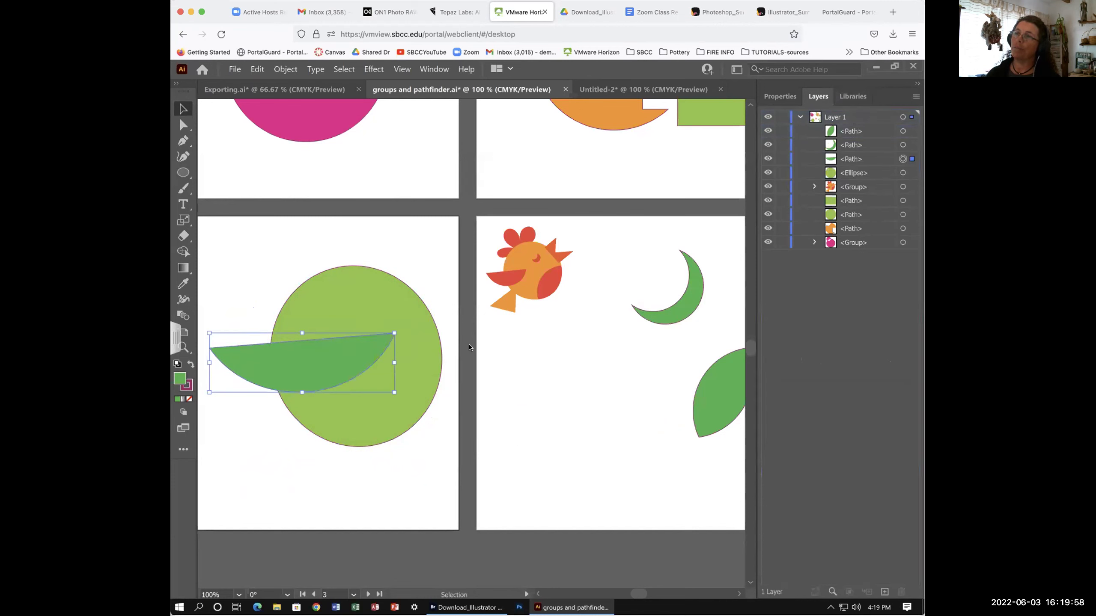
{"action": "left_click", "coordinate": [389, 475]}
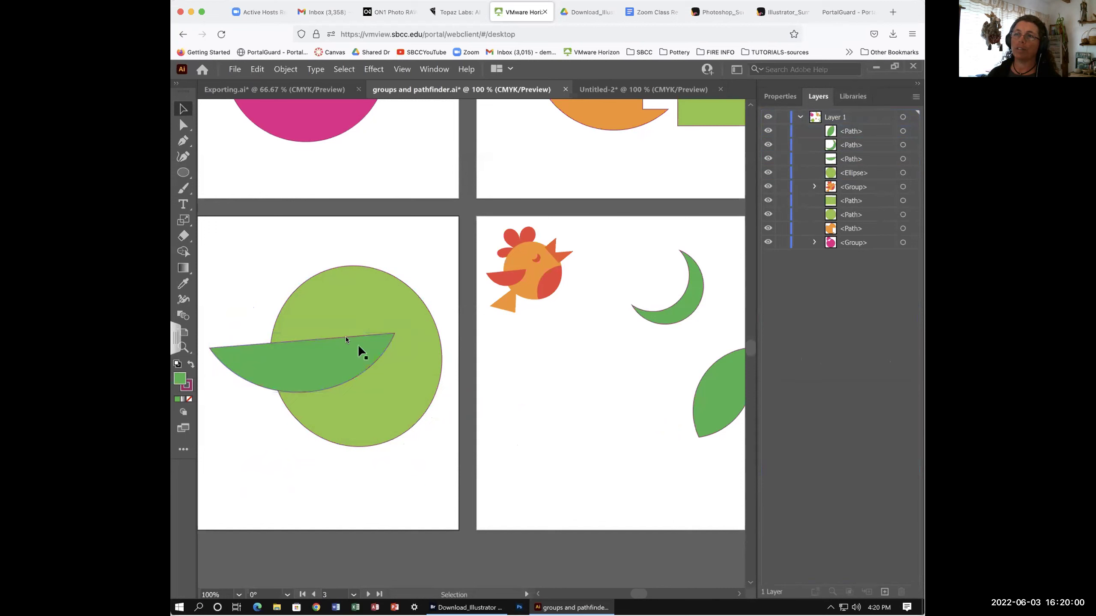
Shift the wing down and to the left so more of it extends beyond the body ellipse
{"action": "left_click_drag", "start_coordinate": [332, 445], "coordinate": [366, 454]}
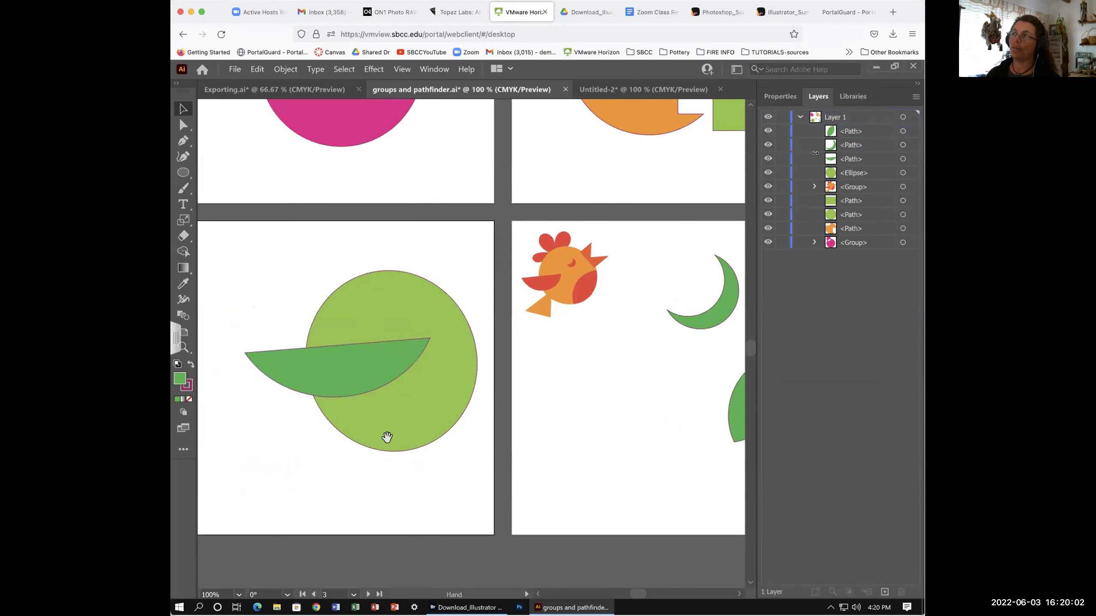
{"action": "left_click_drag", "start_coordinate": [380, 360], "coordinate": [349, 373]}
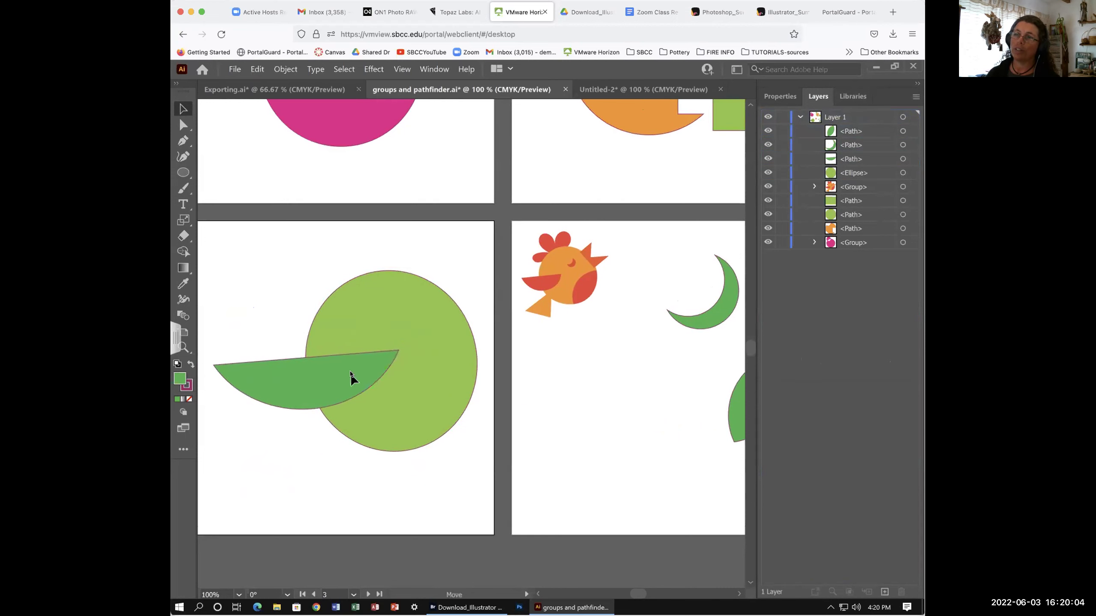
{"action": "left_click", "coordinate": [431, 454]}
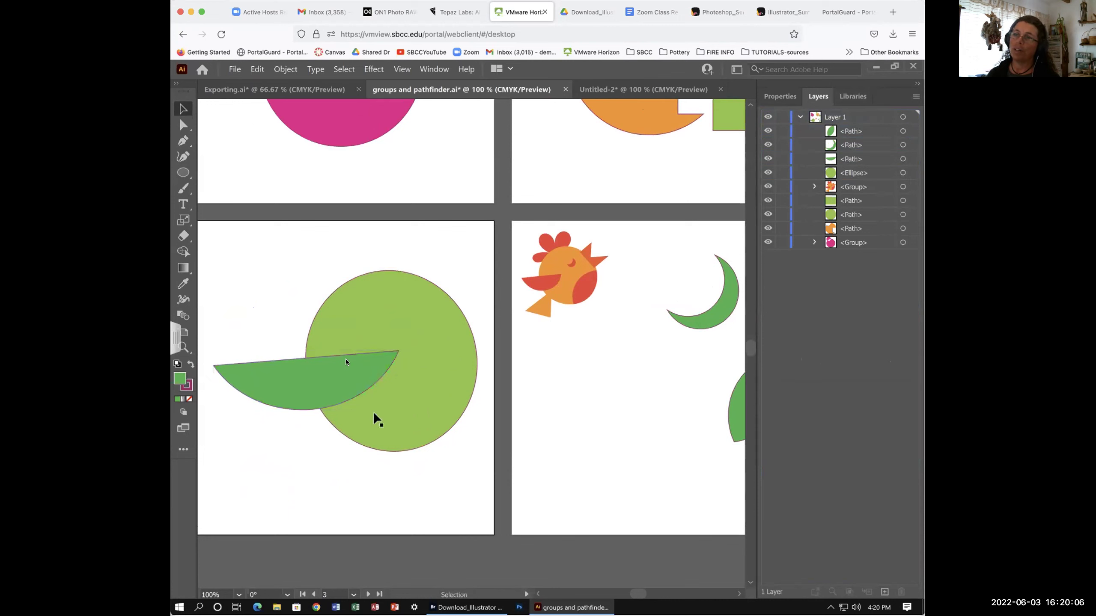
Remove the stroke from the wing, the body ellipse, the crescent and the leaf
{"action": "left_click_drag", "start_coordinate": [284, 307], "coordinate": [448, 463]}
{"action": "left_click", "coordinate": [784, 99]}
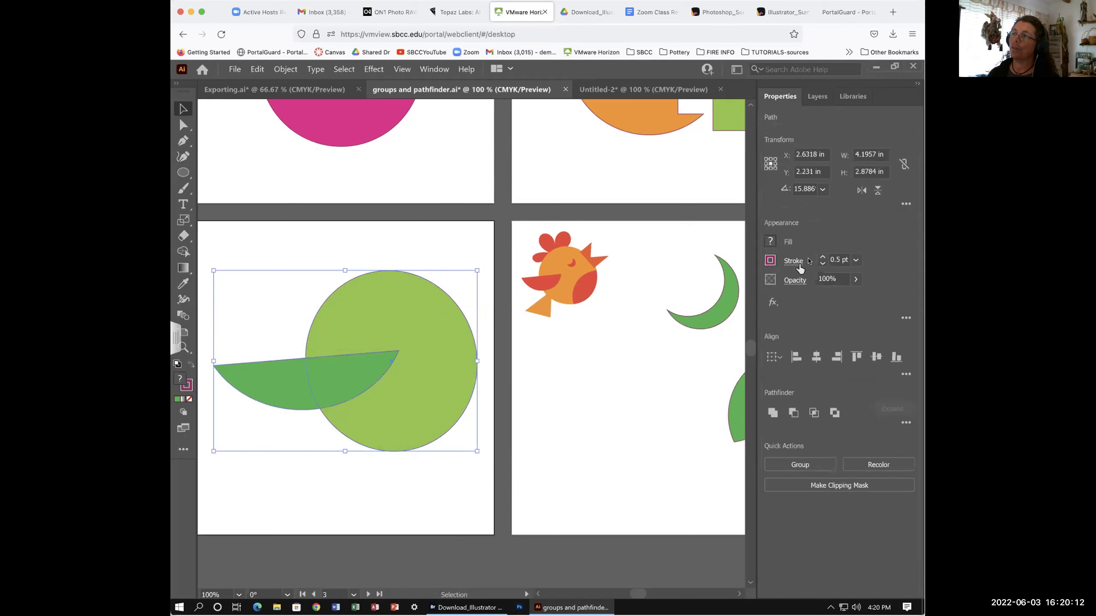
{"action": "left_click", "coordinate": [769, 261]}
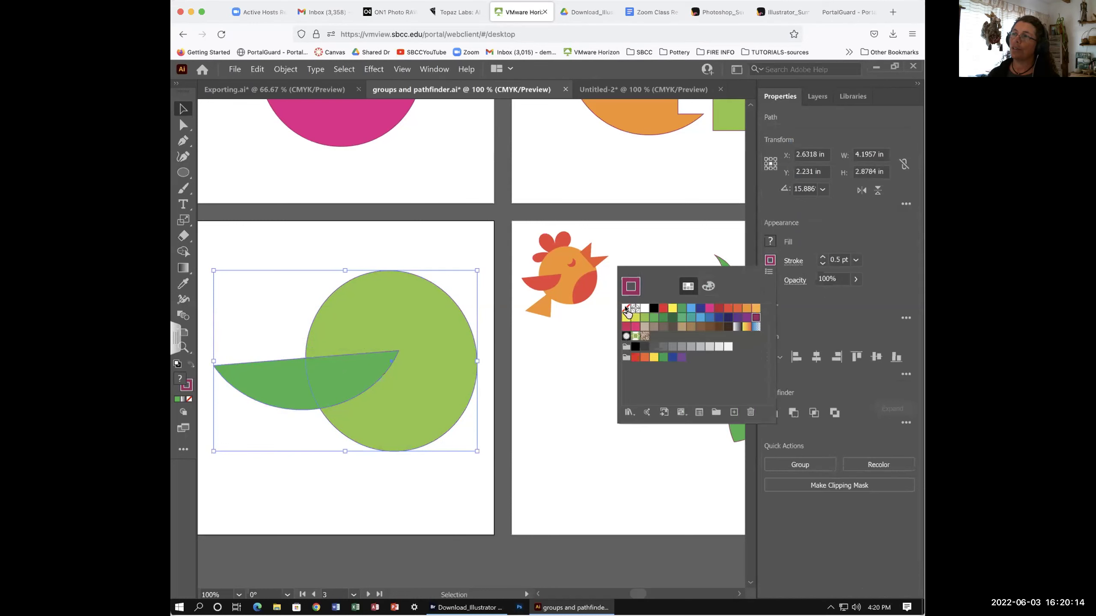
{"action": "left_click", "coordinate": [626, 308]}
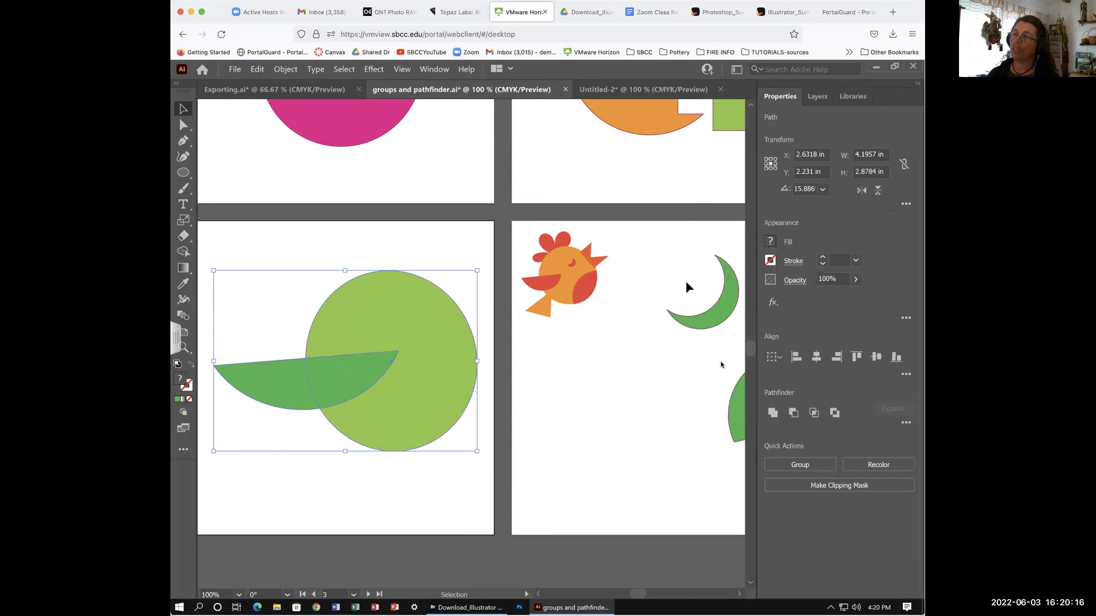
{"action": "left_click", "coordinate": [741, 420]}
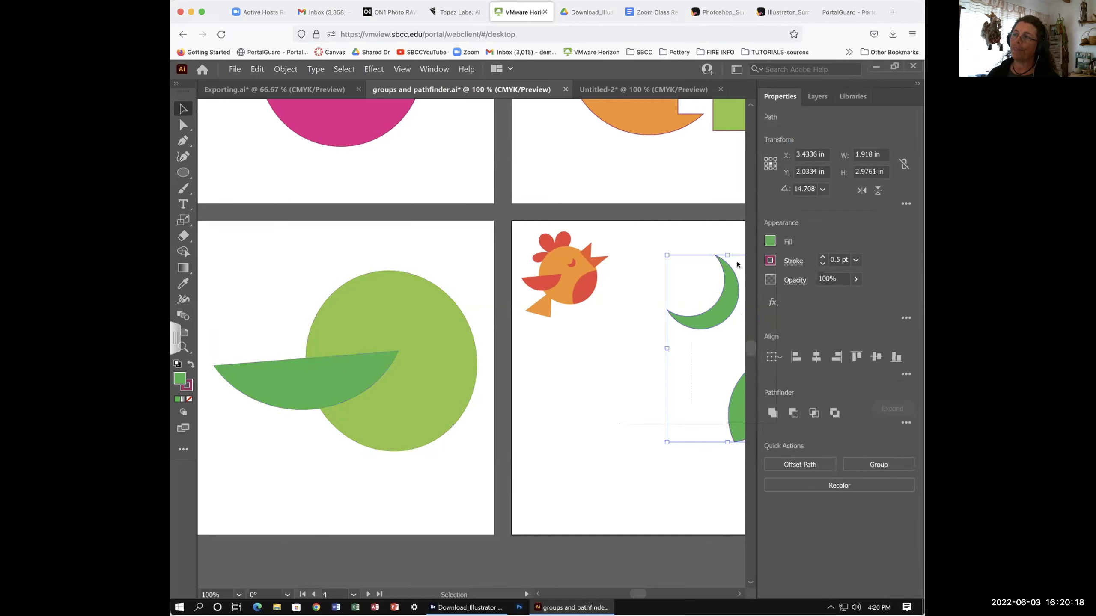
{"action": "left_click", "coordinate": [769, 261]}
{"action": "left_click", "coordinate": [631, 289]}
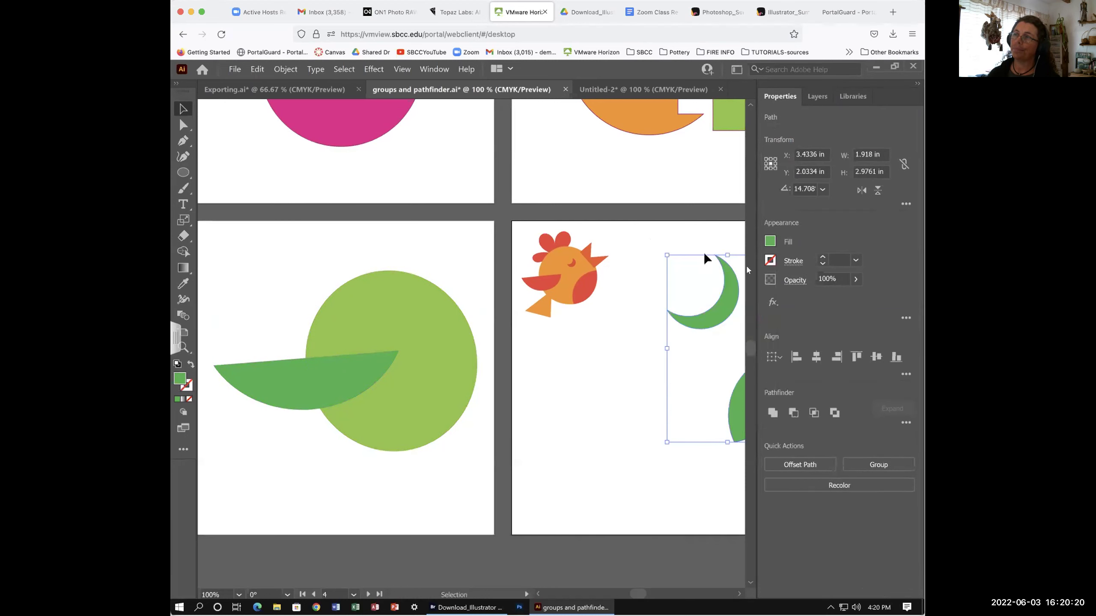
Nudge the wing further left and place the crescent on the upper right part of the body
{"action": "left_click", "coordinate": [326, 381]}
{"action": "left_click_drag", "start_coordinate": [345, 378], "coordinate": [329, 381]}
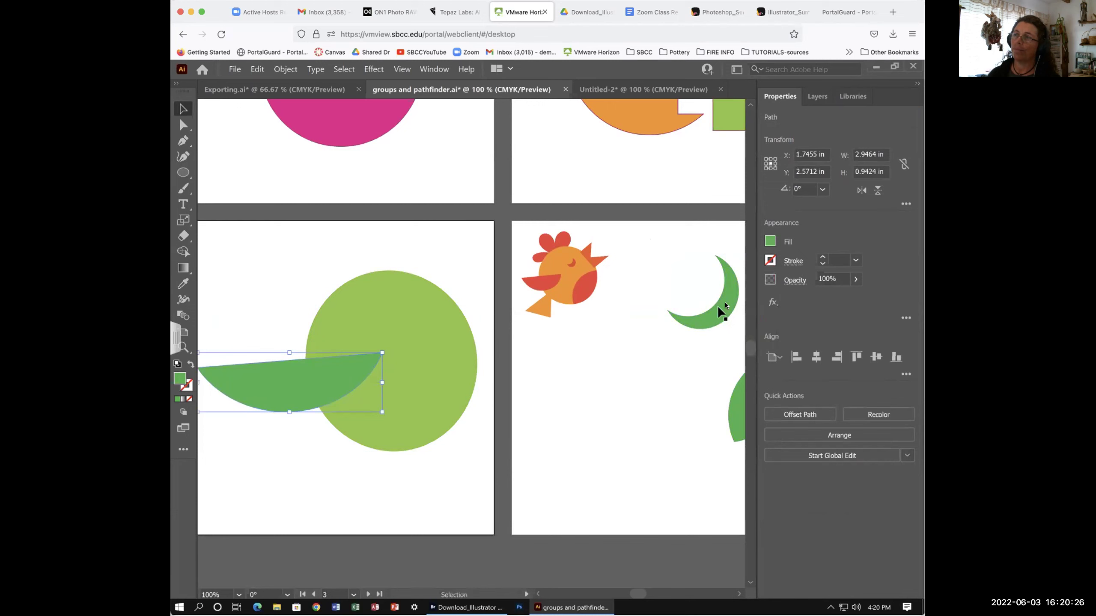
{"action": "left_click_drag", "start_coordinate": [719, 308], "coordinate": [426, 334]}
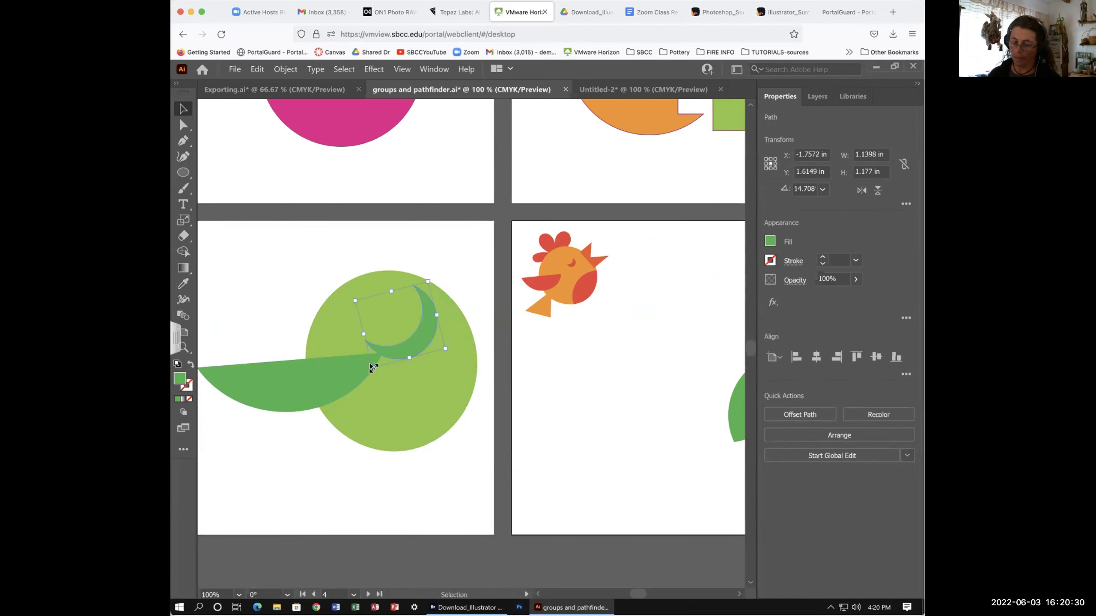
{"action": "left_click_drag", "start_coordinate": [373, 367], "coordinate": [415, 309]}
{"action": "key", "text": "ctrl+z"}
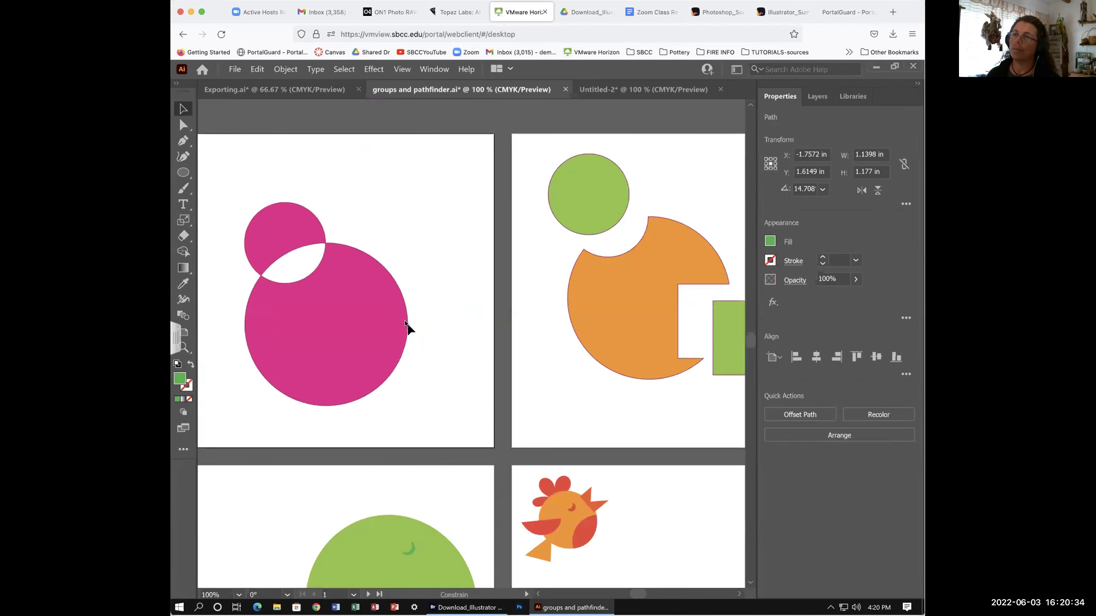
{"action": "key", "text": "ctrl+shift+z"}
{"action": "scroll", "coordinate": [481, 414], "scroll_direction": "down", "scroll_amount": 1}
{"action": "scroll", "coordinate": [480, 407], "scroll_direction": "down", "scroll_amount": 1}
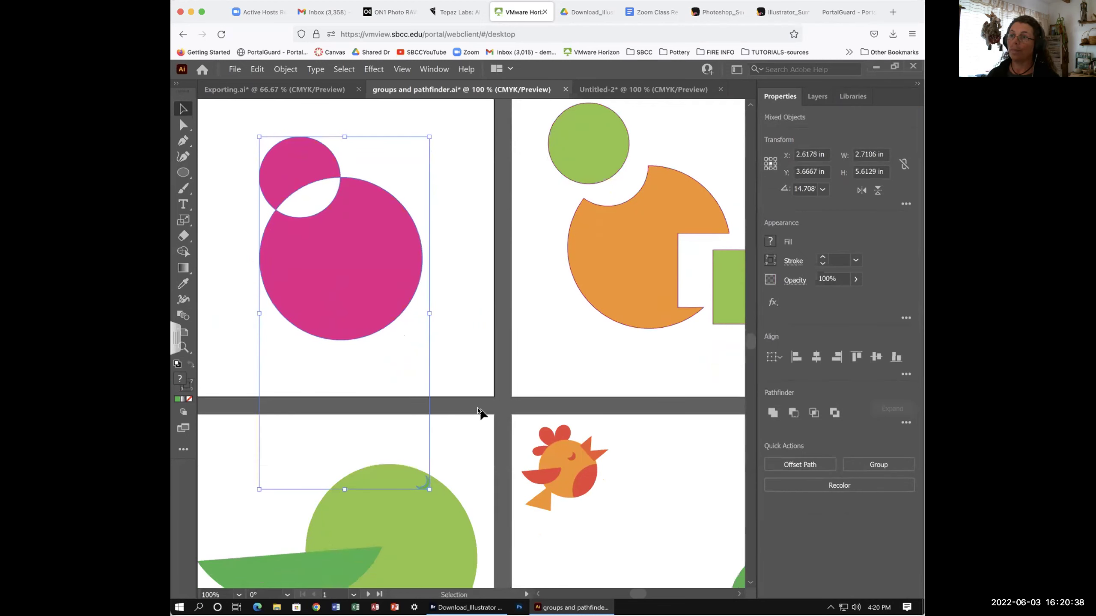
{"action": "scroll", "coordinate": [458, 418], "scroll_direction": "down", "scroll_amount": 1}
{"action": "key", "text": "ctrl+z"}
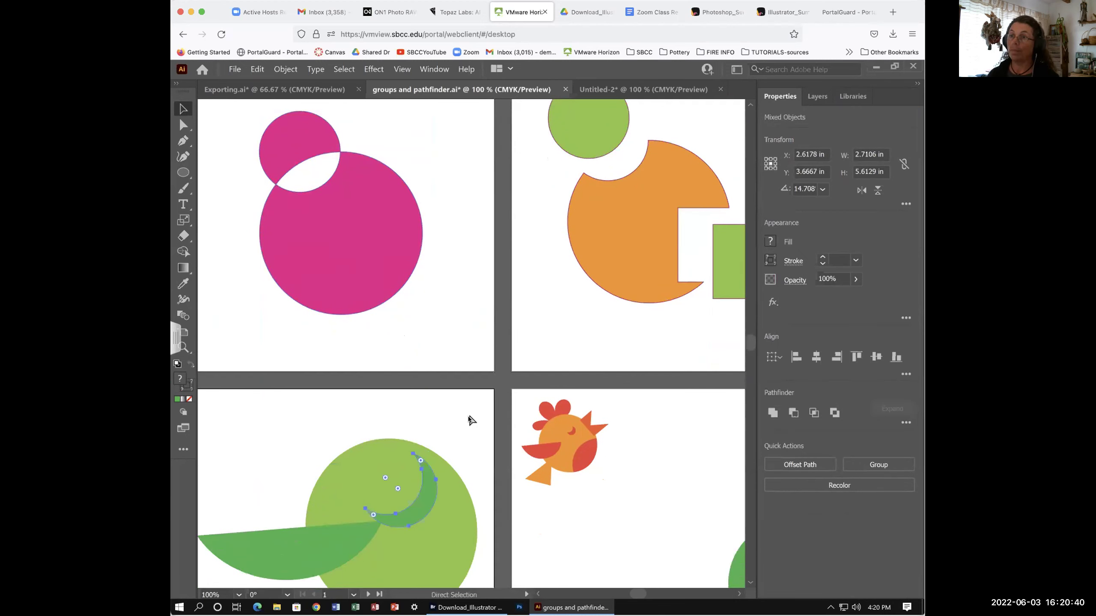
{"action": "scroll", "coordinate": [467, 421], "scroll_direction": "down", "scroll_amount": 2}
{"action": "scroll", "coordinate": [470, 427], "scroll_direction": "down", "scroll_amount": 3}
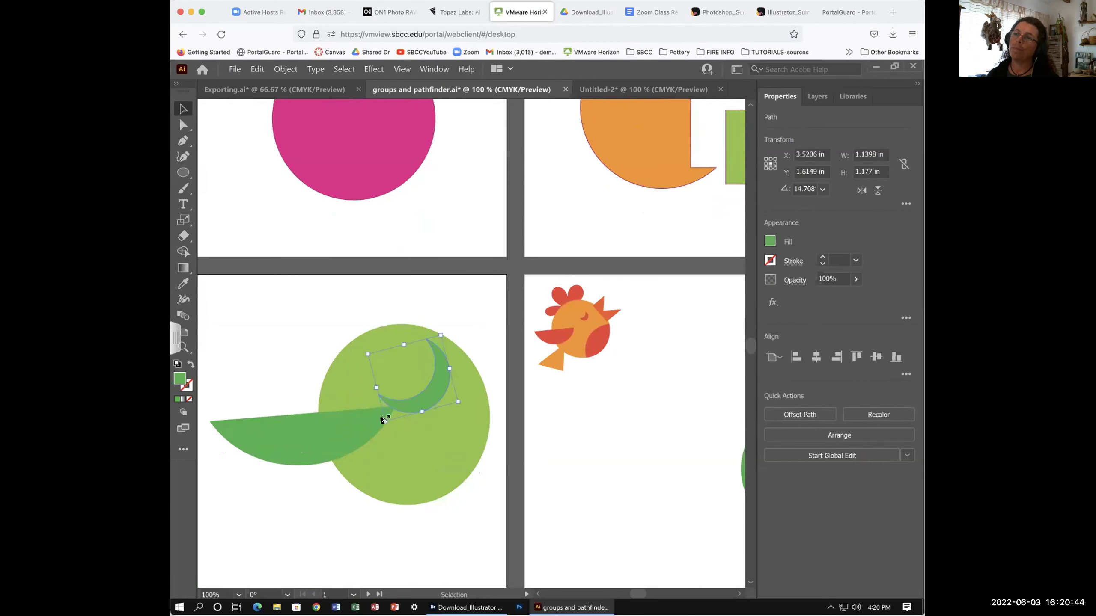
Shrink the crescent into a small closed eye and place the leaf on the lower right part of the body
{"action": "left_click_drag", "start_coordinate": [386, 421], "coordinate": [433, 382]}
{"action": "scroll", "coordinate": [509, 431], "scroll_direction": "down", "scroll_amount": 2}
{"action": "scroll", "coordinate": [509, 432], "scroll_direction": "right", "scroll_amount": 2}
{"action": "left_click_drag", "start_coordinate": [714, 429], "coordinate": [402, 431]}
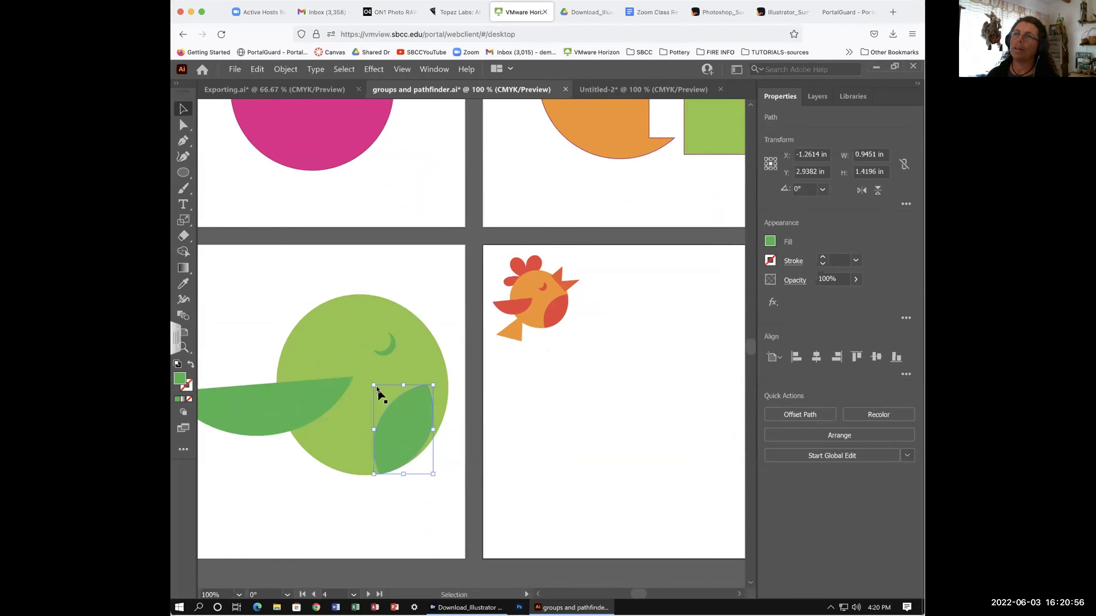
Reshape the leaf by moving its upper and lower tips onto the body's outline and its inner side anchor outward
{"action": "scroll", "coordinate": [208, 142], "scroll_direction": "left", "scroll_amount": 1}
{"action": "left_click", "coordinate": [181, 125]}
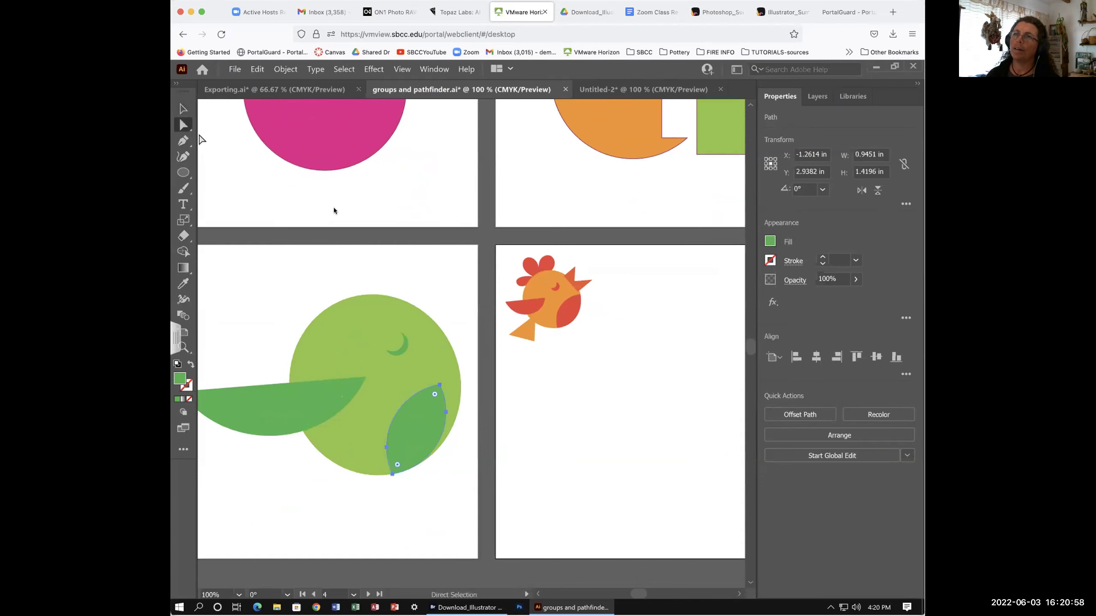
{"action": "left_click", "coordinate": [438, 385]}
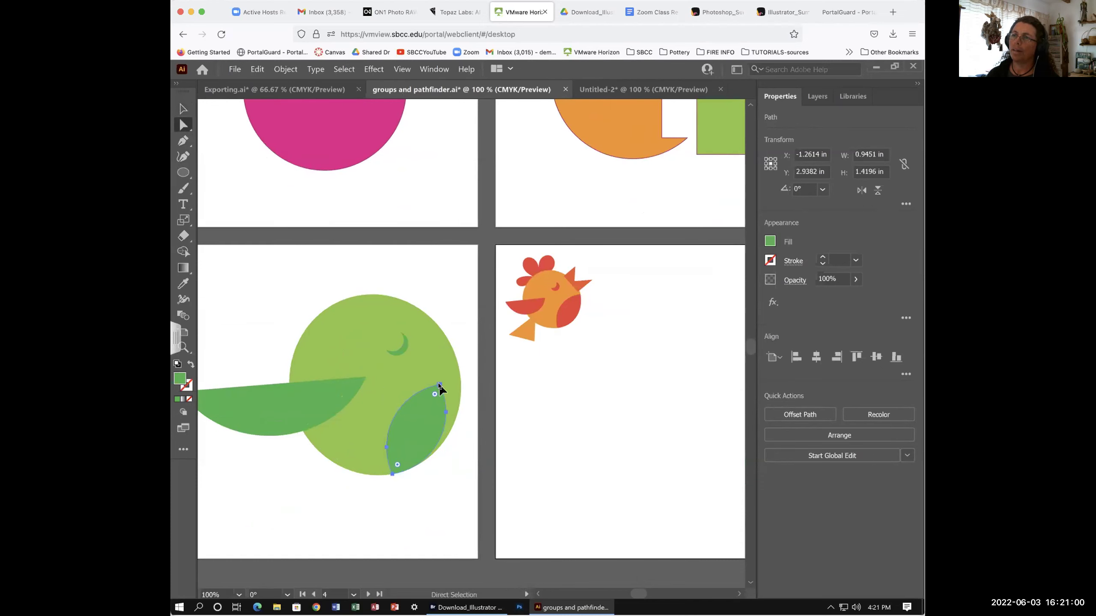
{"action": "scroll", "coordinate": [440, 387], "scroll_direction": "down", "scroll_amount": 1}
{"action": "left_click_drag", "start_coordinate": [439, 387], "coordinate": [460, 381]}
{"action": "left_click", "coordinate": [413, 456]}
{"action": "left_click", "coordinate": [412, 459]}
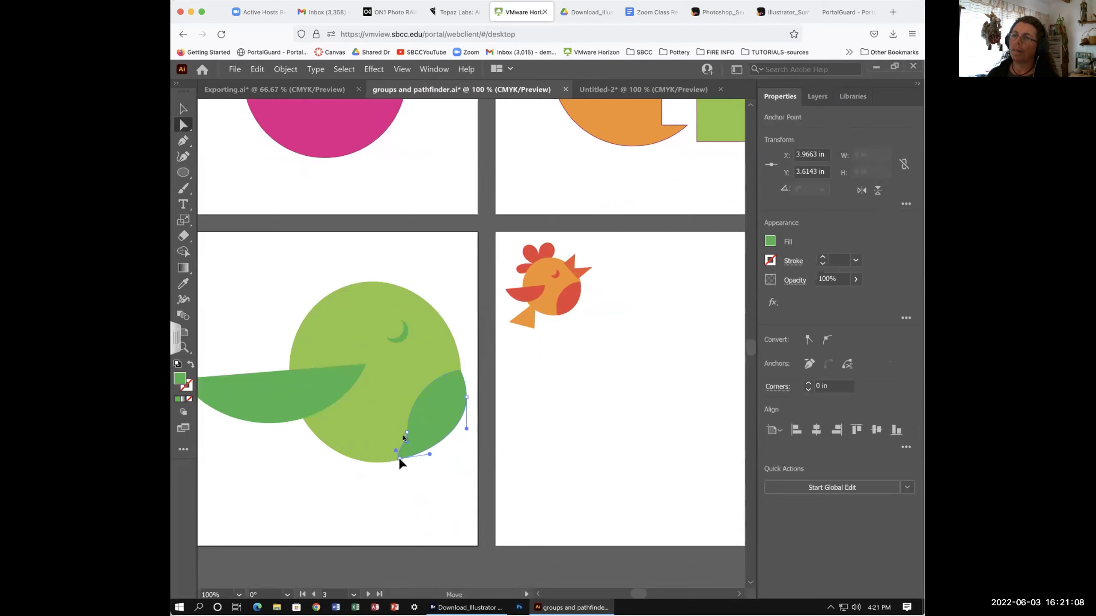
{"action": "mouse_move", "coordinate": [405, 431]}
{"action": "left_mouse_down"}
{"action": "mouse_move", "coordinate": [391, 412]}
{"action": "mouse_move", "coordinate": [397, 428]}
{"action": "left_mouse_up"}
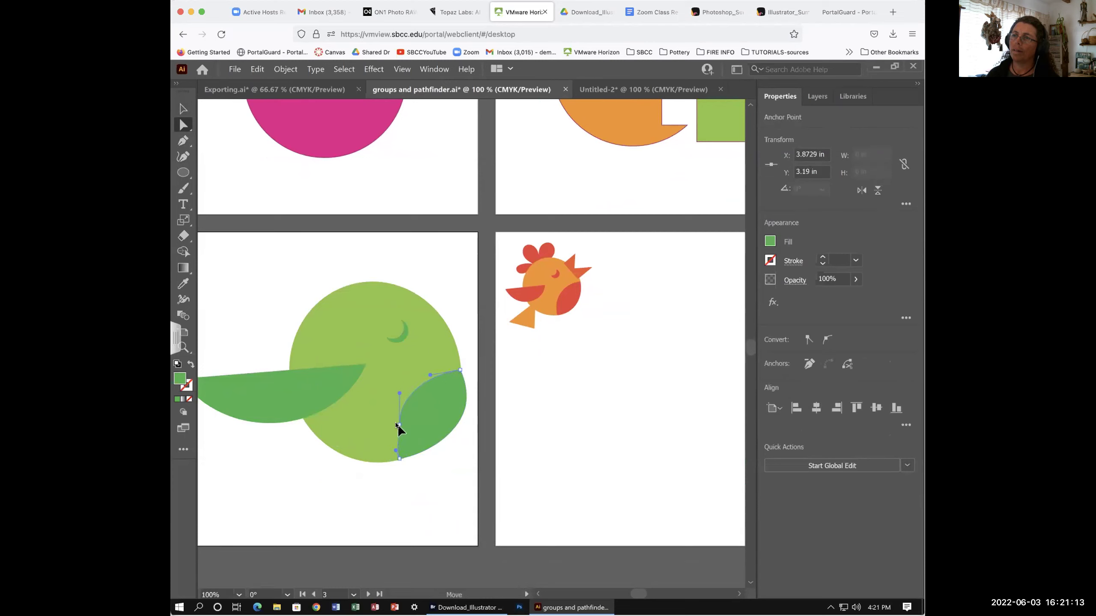
Delete the leaf's inner side anchor point and extend the lower tip's handle to round the inner edge
{"action": "left_click", "coordinate": [182, 147]}
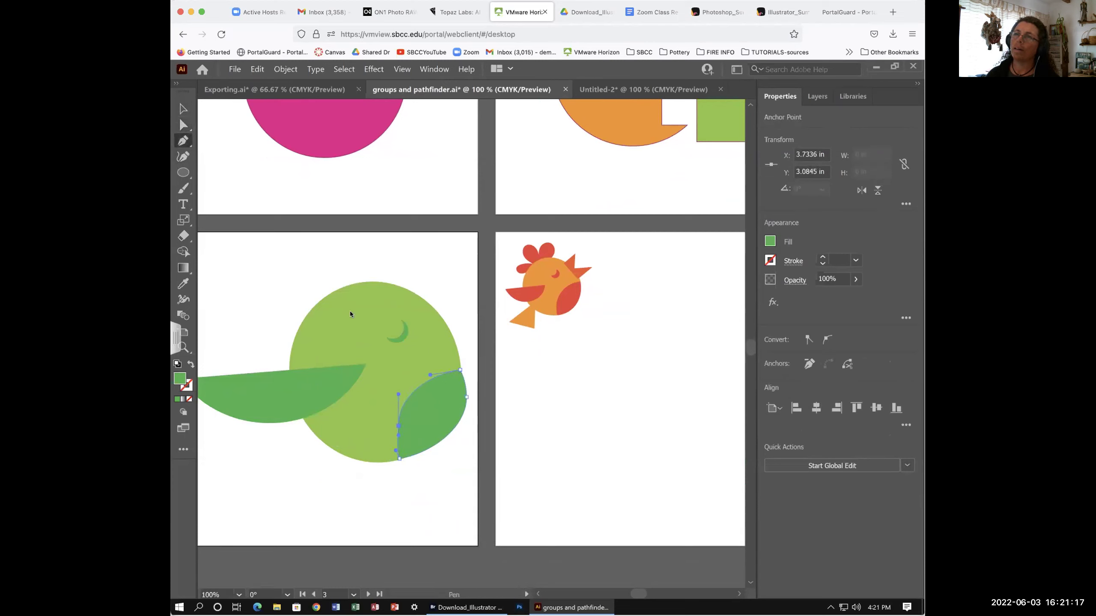
{"action": "left_click", "coordinate": [398, 427]}
{"action": "left_click", "coordinate": [183, 125]}
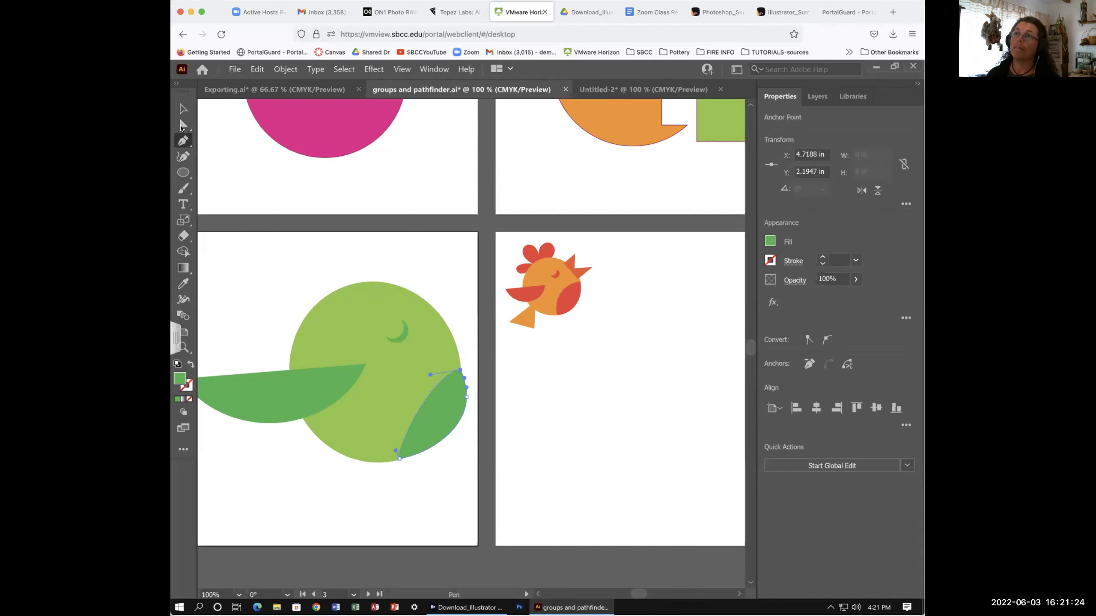
{"action": "left_click_drag", "start_coordinate": [394, 448], "coordinate": [378, 405]}
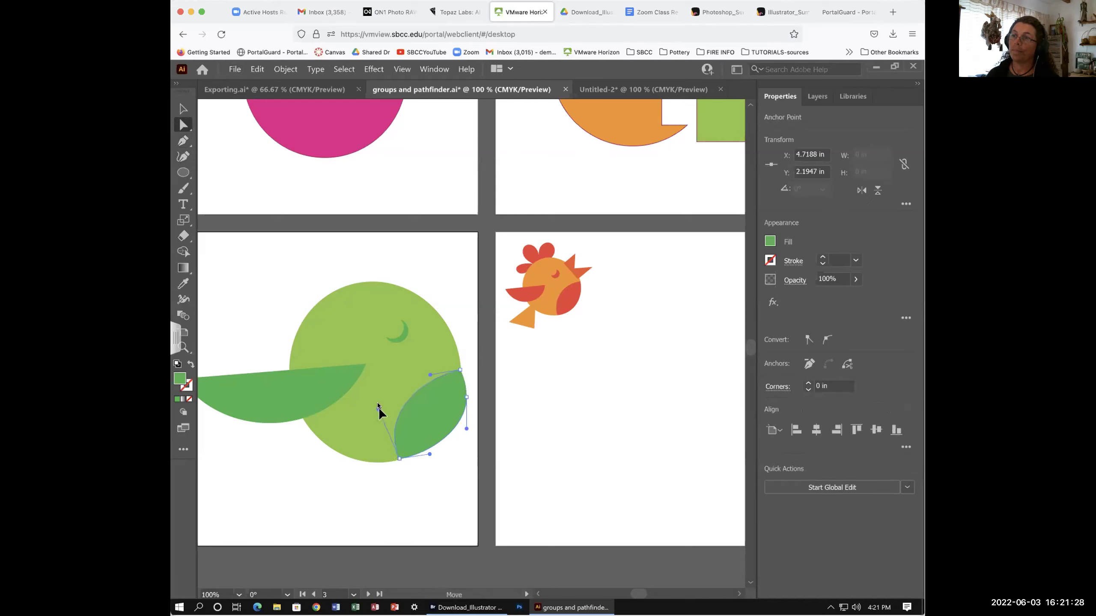
Delete the leaf's outer side anchor and adjust the upper tip's handles so the outer edge follows the body and the inner edge curves more
{"action": "left_click", "coordinate": [466, 397]}
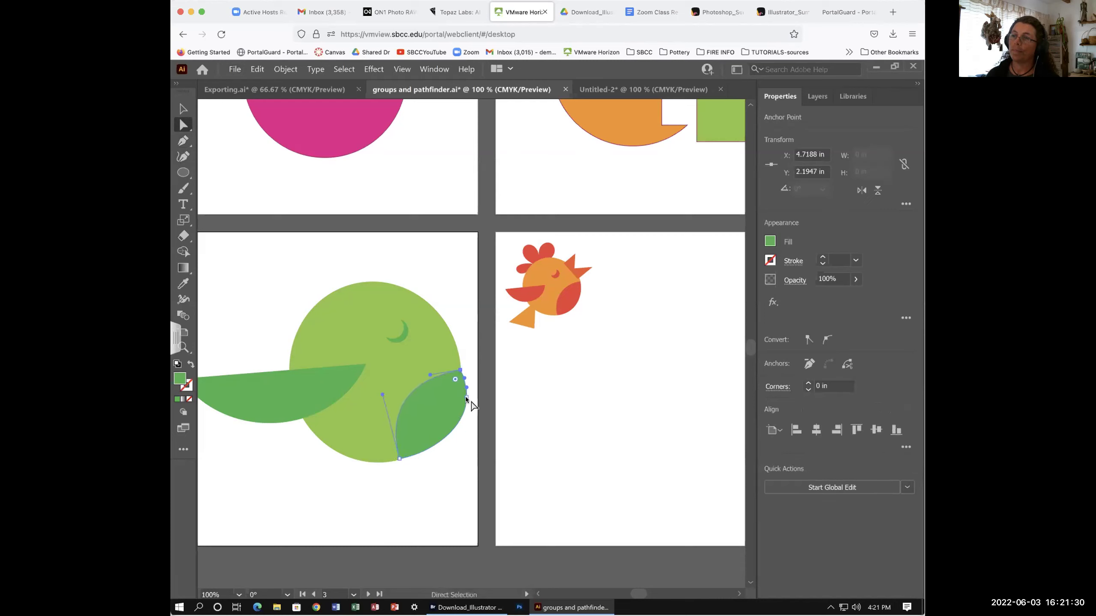
{"action": "key", "text": "p"}
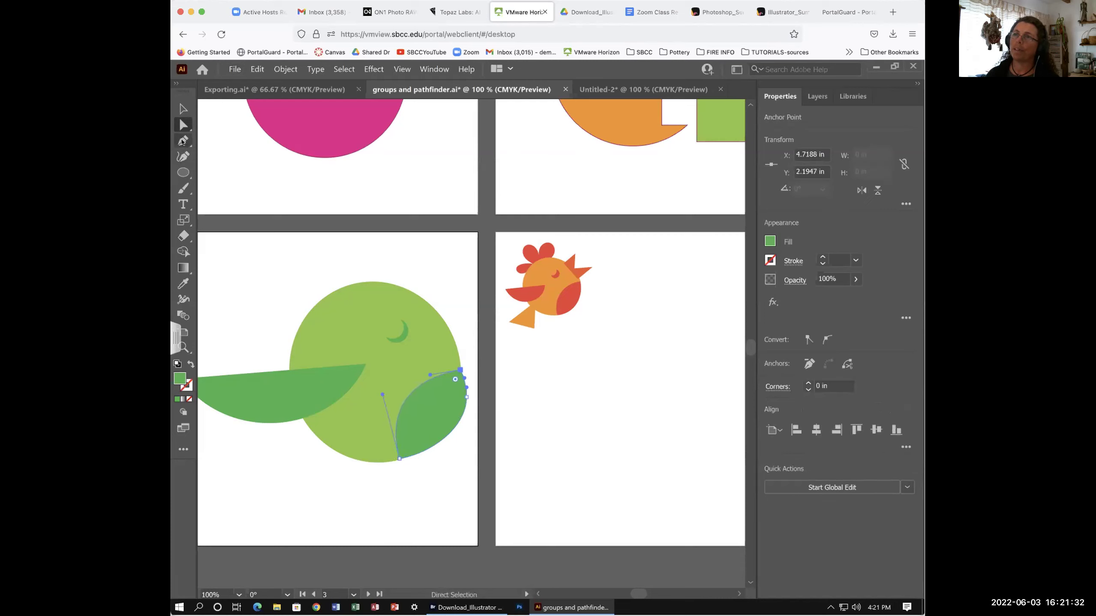
{"action": "left_click", "coordinate": [466, 397]}
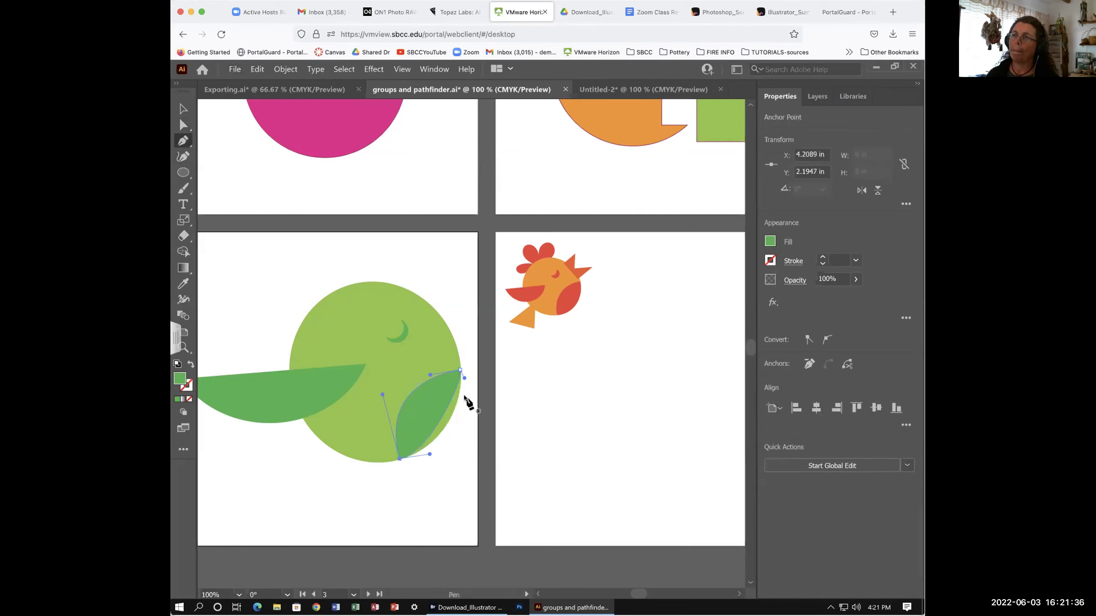
{"action": "left_click", "coordinate": [182, 126]}
{"action": "left_click_drag", "start_coordinate": [462, 379], "coordinate": [464, 417]}
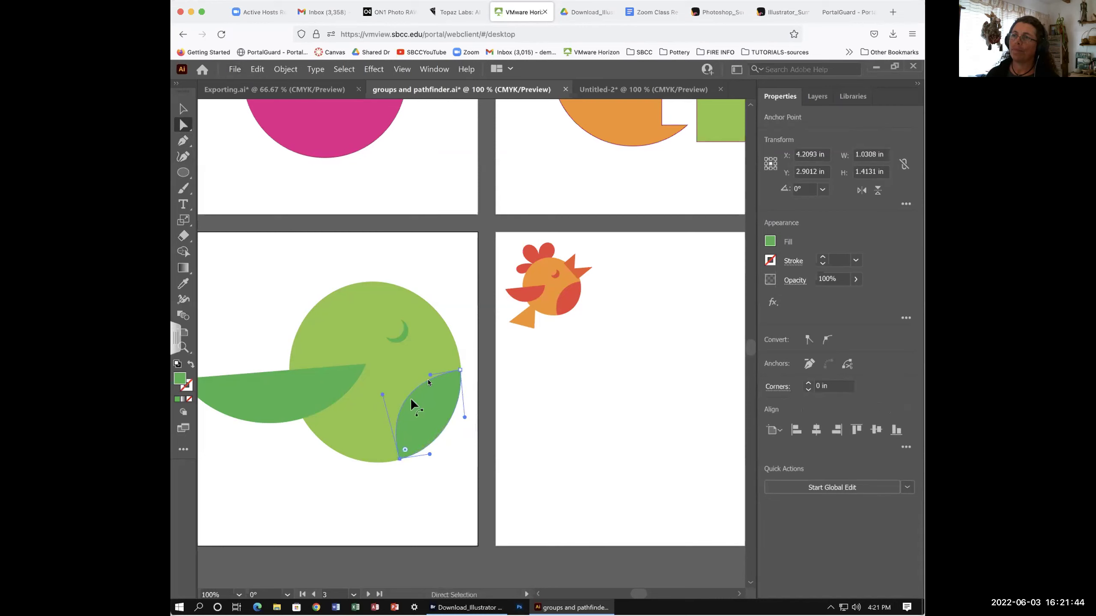
{"action": "left_click_drag", "start_coordinate": [430, 375], "coordinate": [407, 371]}
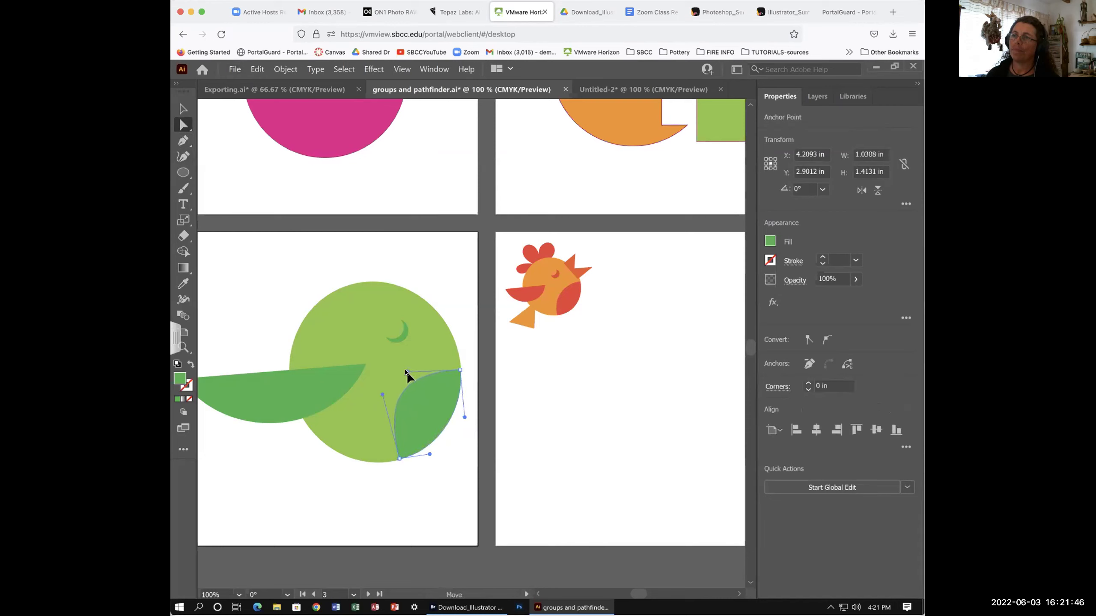
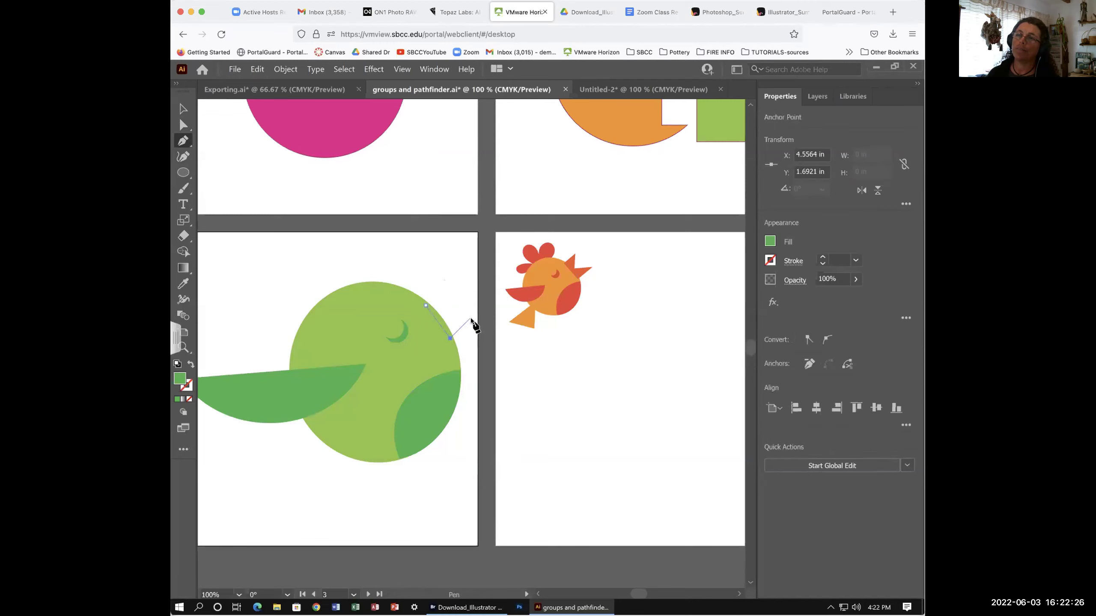
Complete an open, two-pointed beak with the Pen tool on the body's upper right edge and deselect it
{"action": "left_click", "coordinate": [473, 320]}
{"action": "left_click_drag", "start_coordinate": [442, 318], "coordinate": [445, 295]}
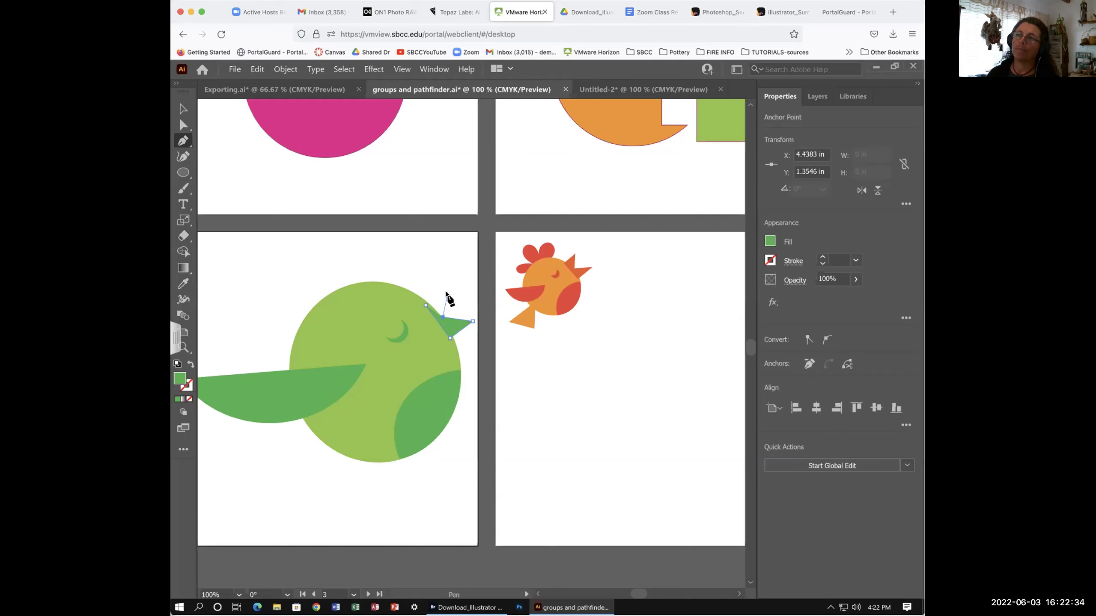
{"action": "left_click", "coordinate": [447, 295]}
{"action": "left_click", "coordinate": [427, 307]}
{"action": "left_click", "coordinate": [183, 109]}
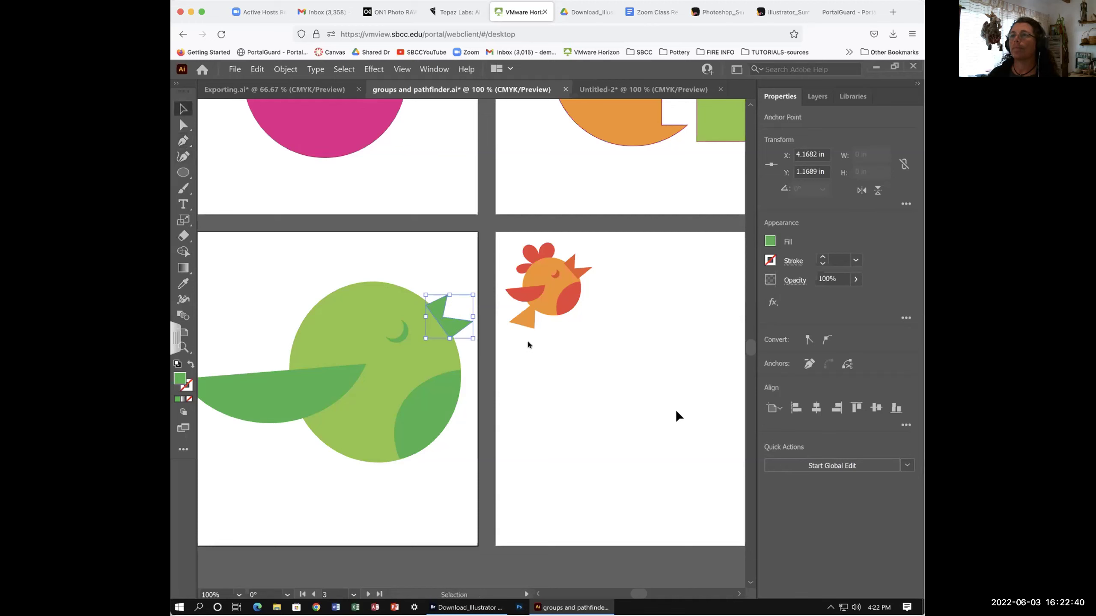
{"action": "left_click", "coordinate": [587, 384]}
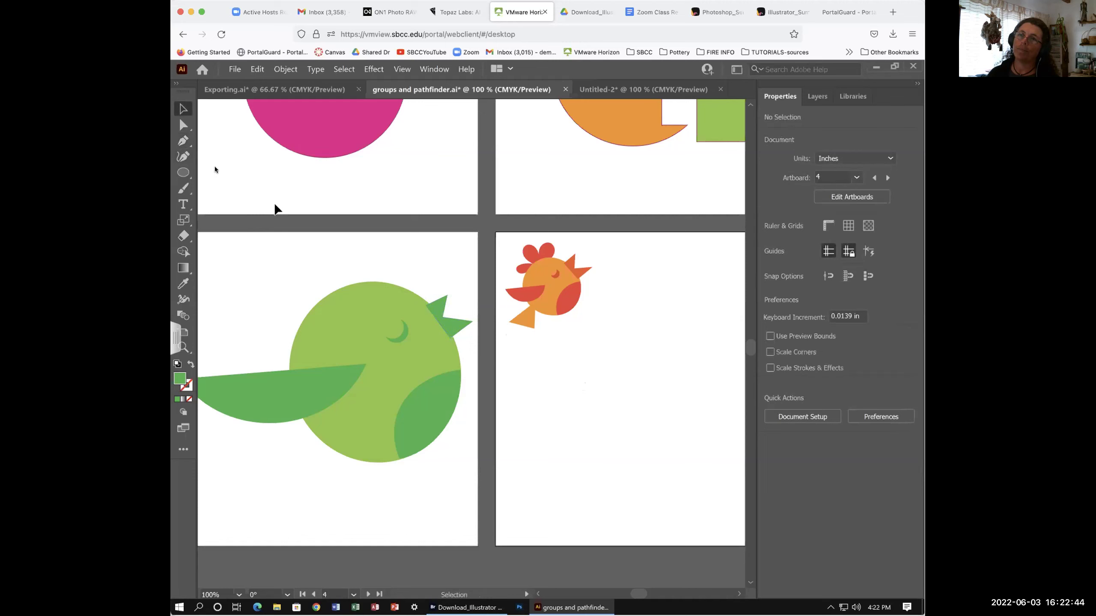
Draw a light green triangular tail with the Pen tool at the body's lower left edge and nudge it slightly down-left
{"action": "left_click", "coordinate": [183, 141]}
{"action": "left_click", "coordinate": [771, 242]}
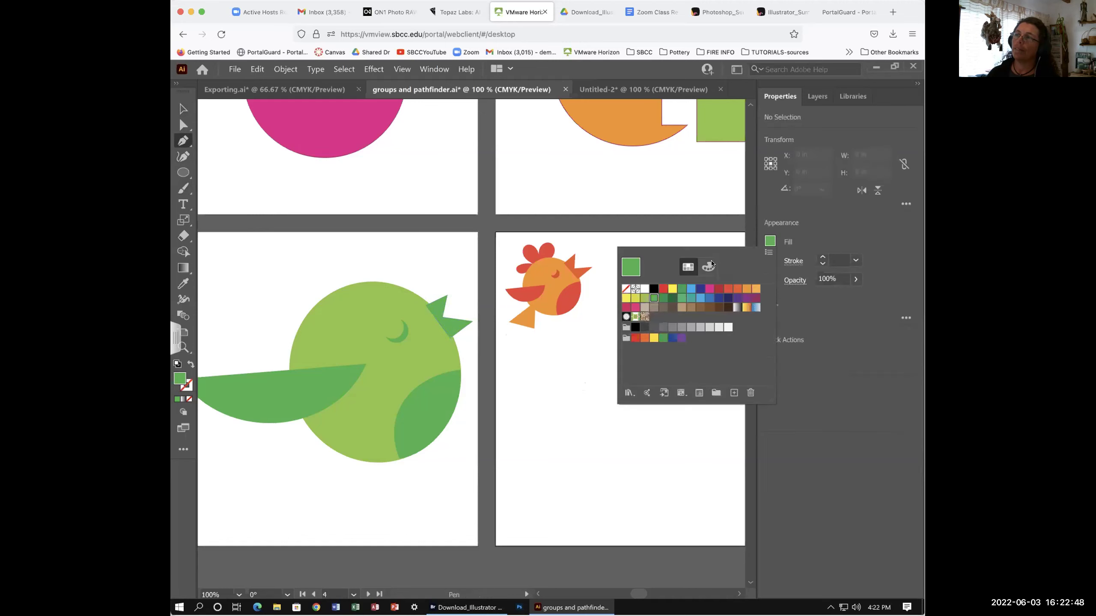
{"action": "left_click", "coordinate": [644, 298]}
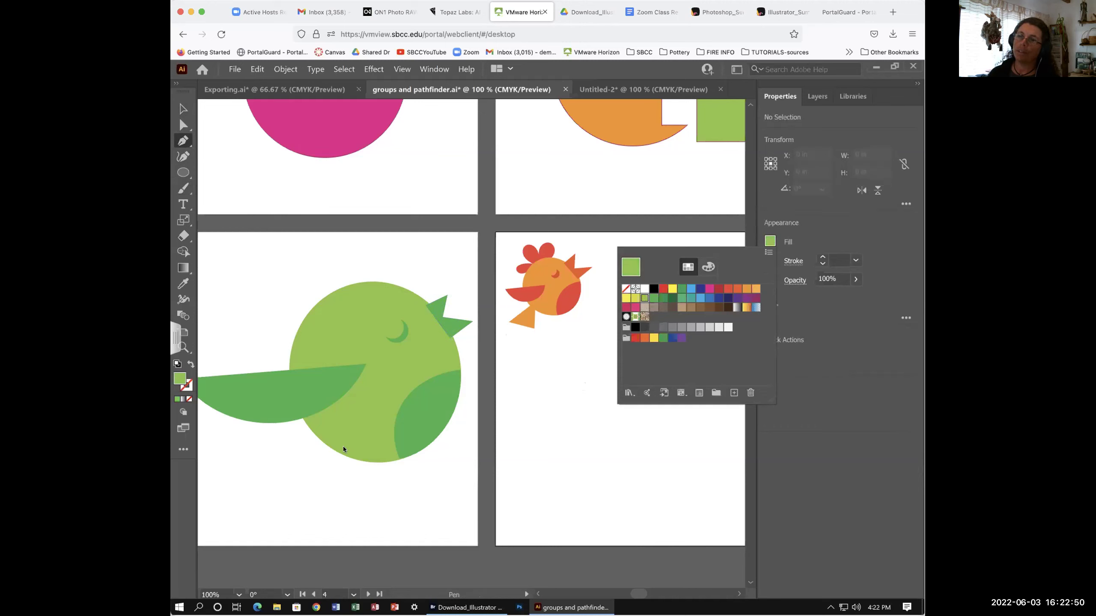
{"action": "left_click", "coordinate": [318, 449]}
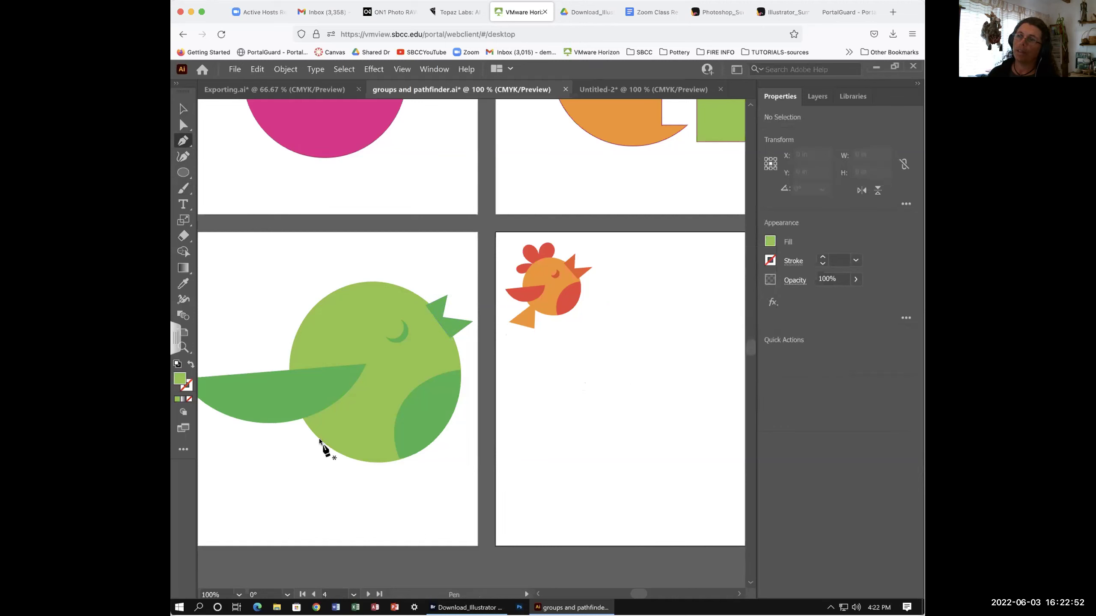
{"action": "left_click", "coordinate": [321, 441]}
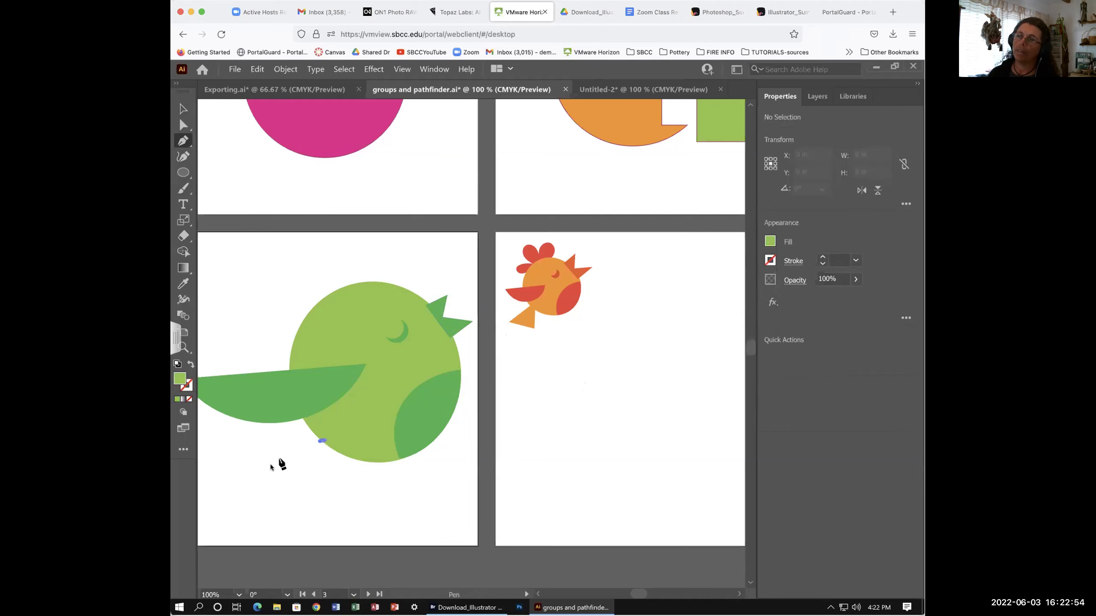
{"action": "left_click", "coordinate": [271, 473]}
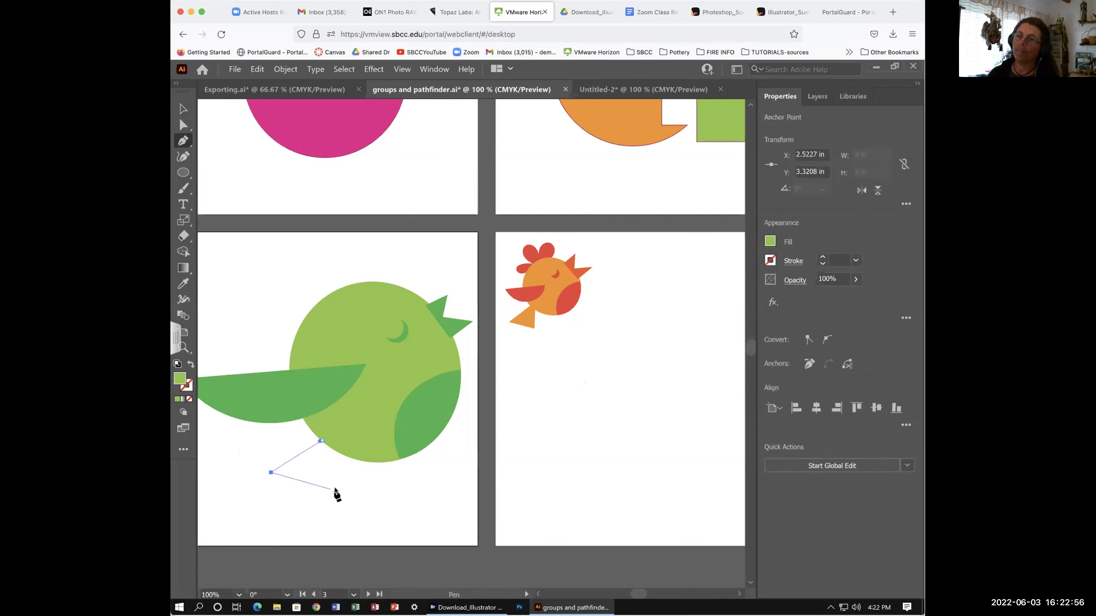
{"action": "left_click", "coordinate": [333, 491]}
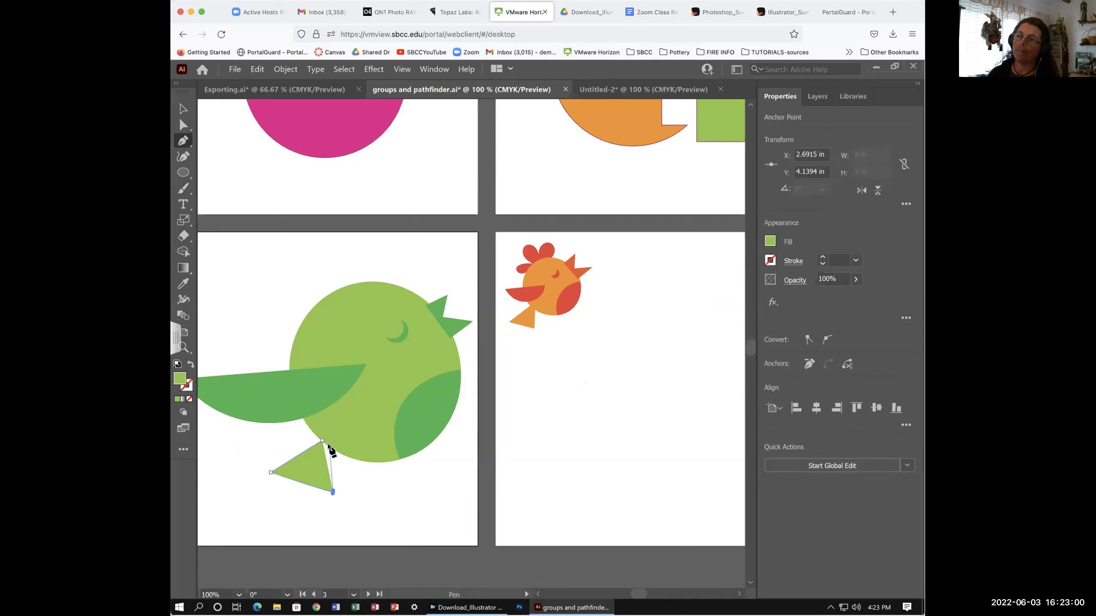
{"action": "left_click", "coordinate": [322, 441]}
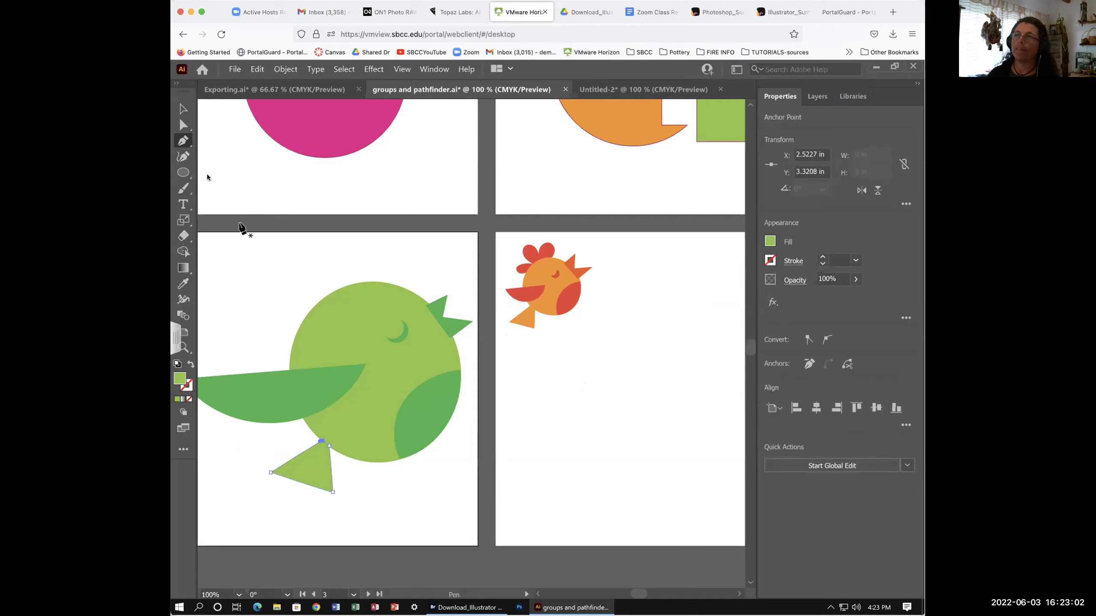
{"action": "left_click", "coordinate": [182, 110]}
{"action": "left_click", "coordinate": [421, 497]}
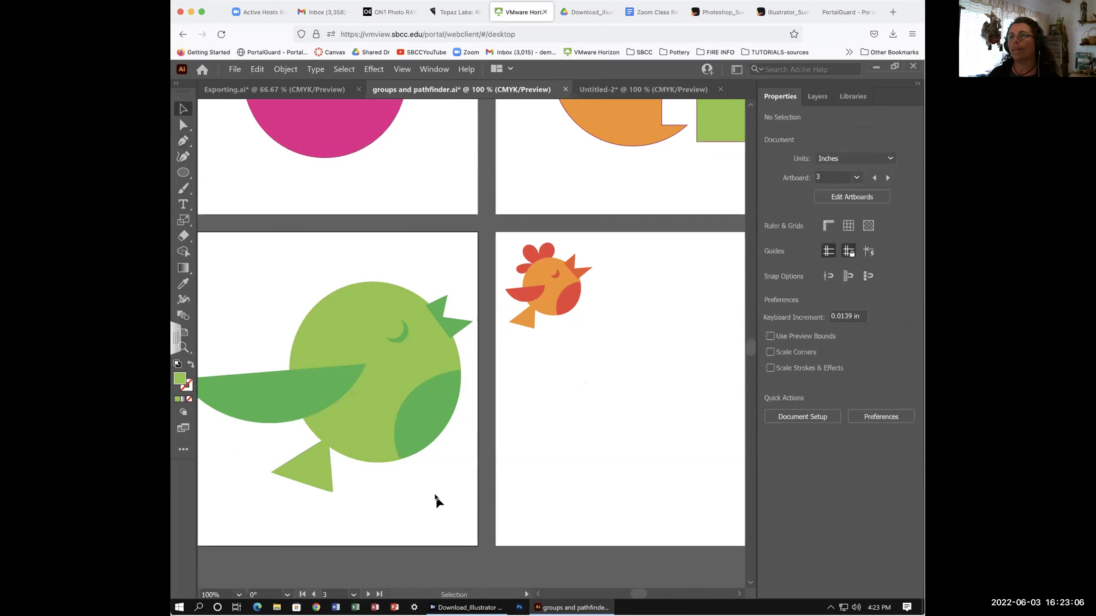
{"action": "left_click_drag", "start_coordinate": [313, 471], "coordinate": [311, 473]}
Scale the wing down to about 2.49 in wide by 0.80 in tall and shift it slightly outward from the body
{"action": "left_click", "coordinate": [257, 414]}
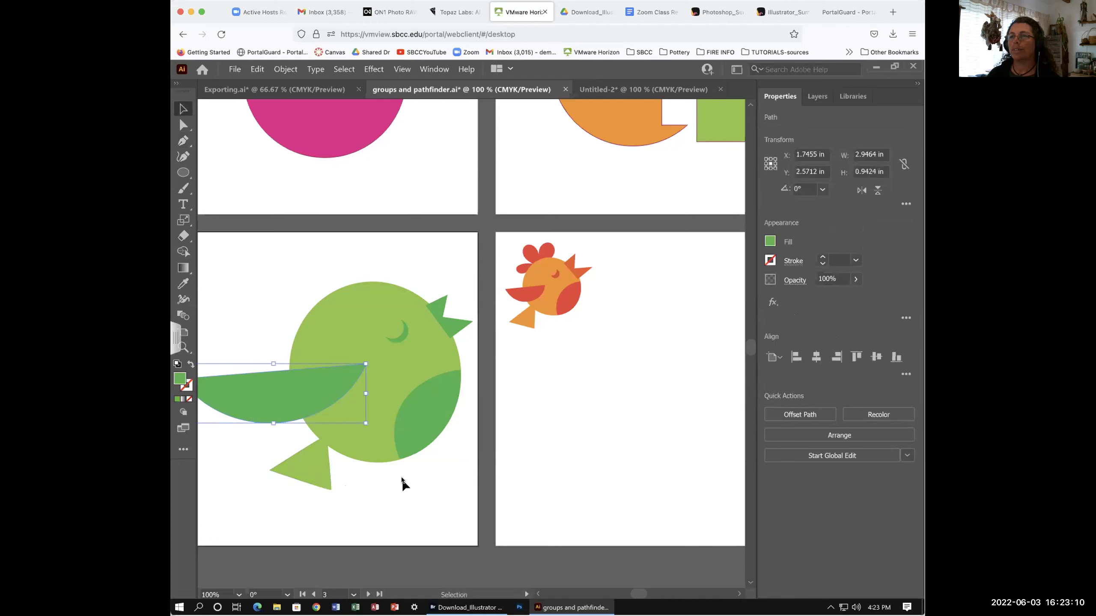
{"action": "scroll", "coordinate": [396, 482], "scroll_direction": "up", "scroll_amount": 1}
{"action": "scroll", "coordinate": [396, 482], "scroll_direction": "left", "scroll_amount": 1}
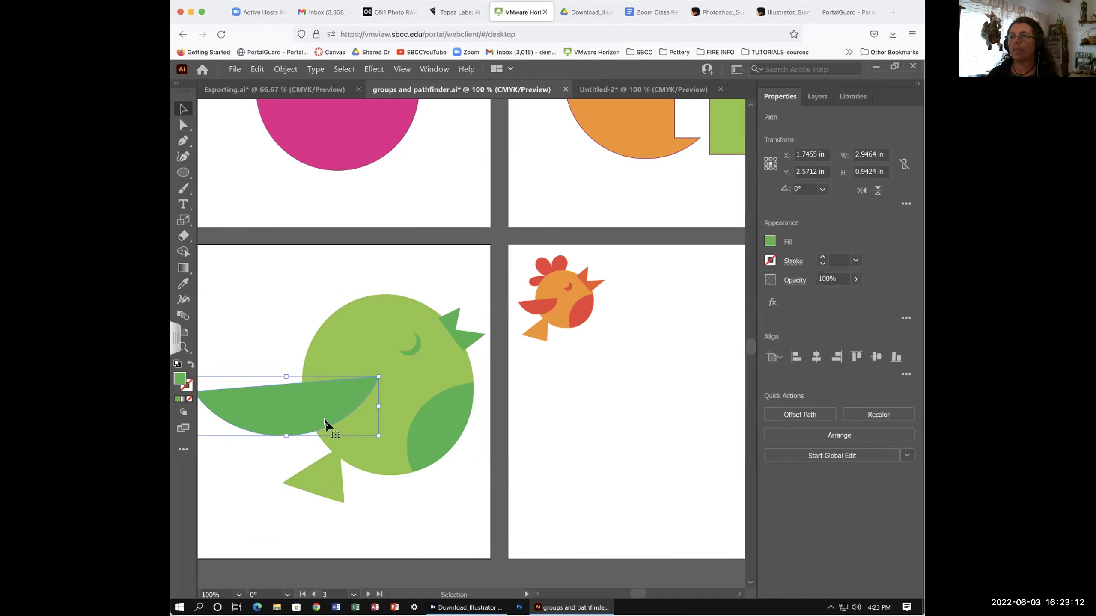
{"action": "scroll", "coordinate": [319, 418], "scroll_direction": "left", "scroll_amount": 2}
{"action": "scroll", "coordinate": [325, 422], "scroll_direction": "right", "scroll_amount": 1}
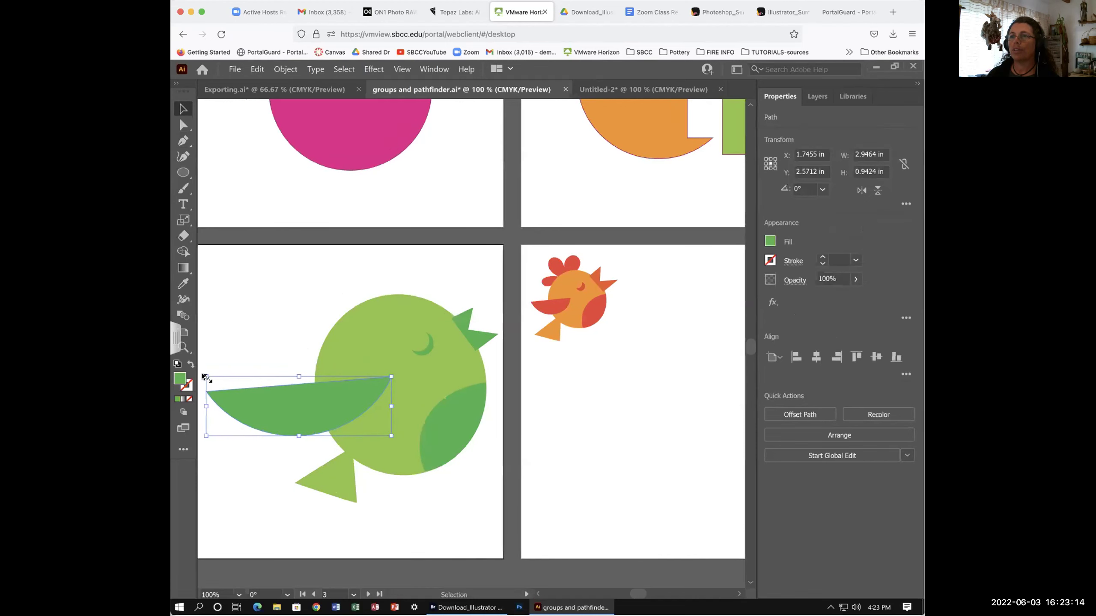
{"action": "left_click_drag", "start_coordinate": [206, 377], "coordinate": [235, 386]}
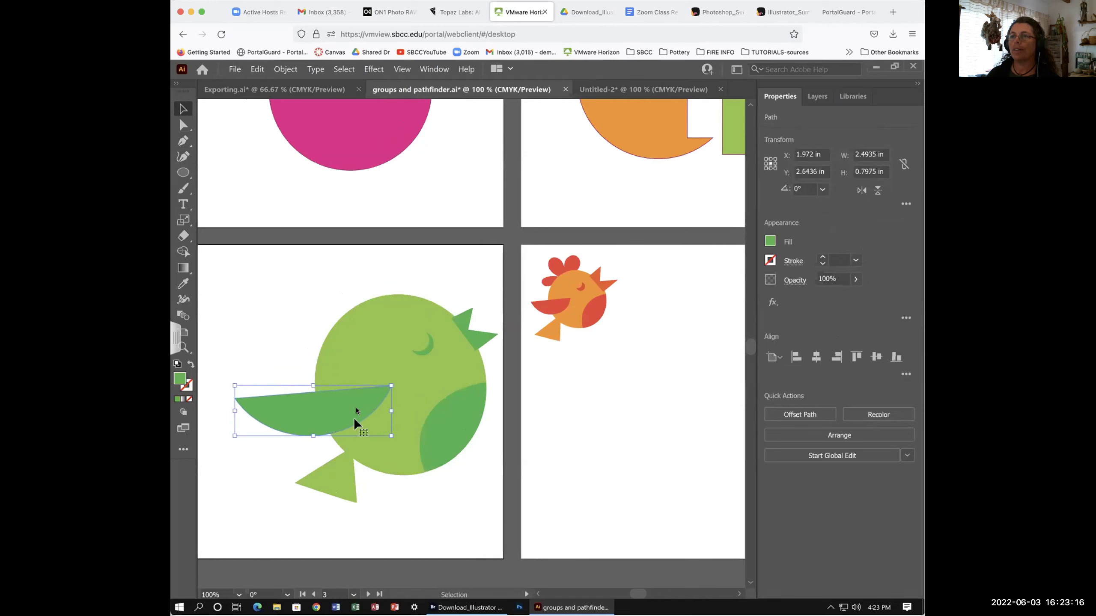
{"action": "mouse_move", "coordinate": [364, 408]}
{"action": "left_mouse_down"}
{"action": "mouse_move", "coordinate": [346, 408]}
{"action": "mouse_move", "coordinate": [347, 418]}
{"action": "left_mouse_up"}
Enlarge the tail to about 1.23 in wide by 1.02 in tall and reposition it against the body
{"action": "left_click", "coordinate": [335, 474]}
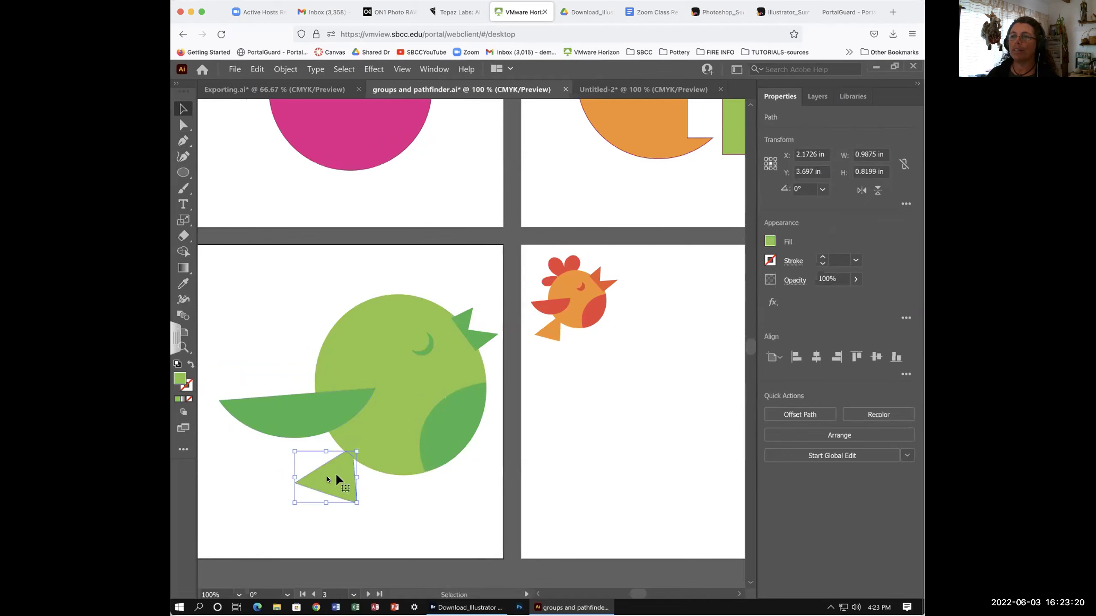
{"action": "left_click_drag", "start_coordinate": [293, 450], "coordinate": [281, 418]}
{"action": "left_click_drag", "start_coordinate": [337, 469], "coordinate": [333, 474]}
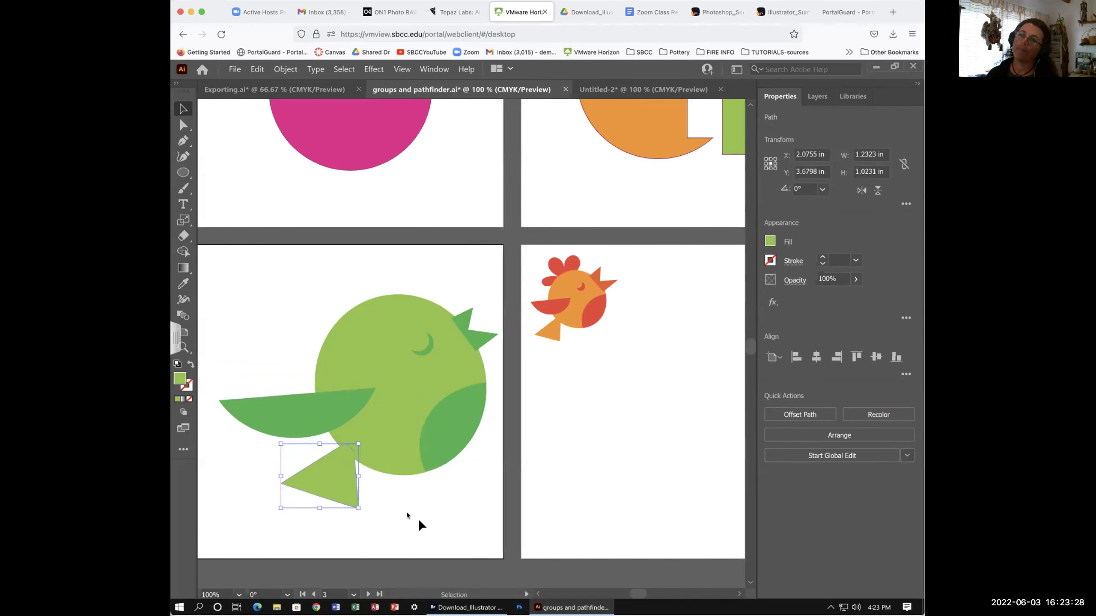
Move the tail's lower right anchor point slightly up and inward, deselect it, and save the document
{"action": "scroll", "coordinate": [344, 479], "scroll_direction": "up", "scroll_amount": 1}
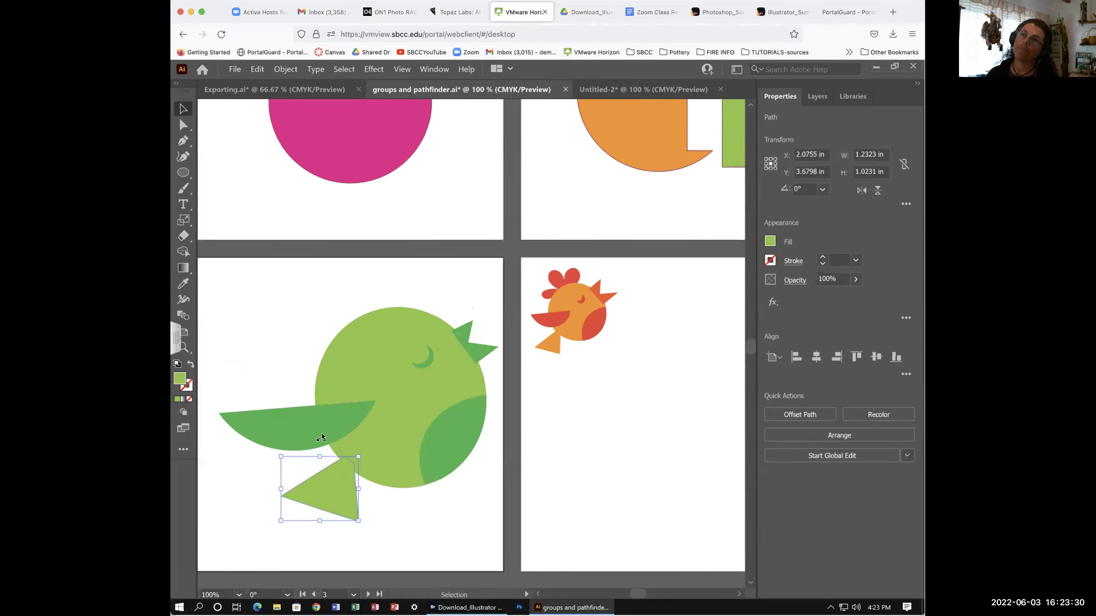
{"action": "left_click", "coordinate": [183, 125]}
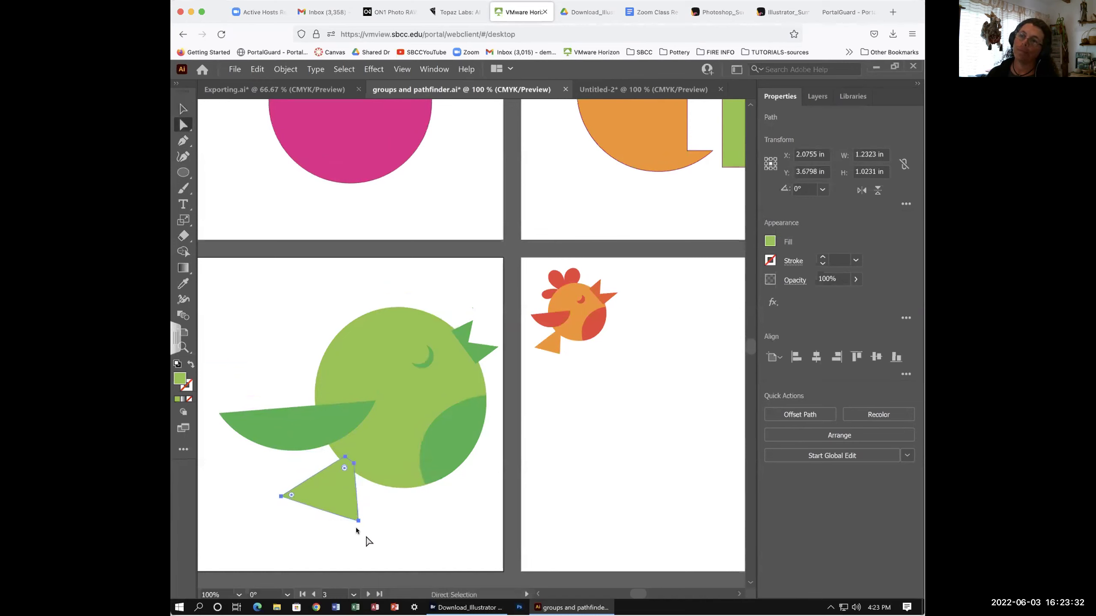
{"action": "left_click_drag", "start_coordinate": [356, 520], "coordinate": [353, 515]}
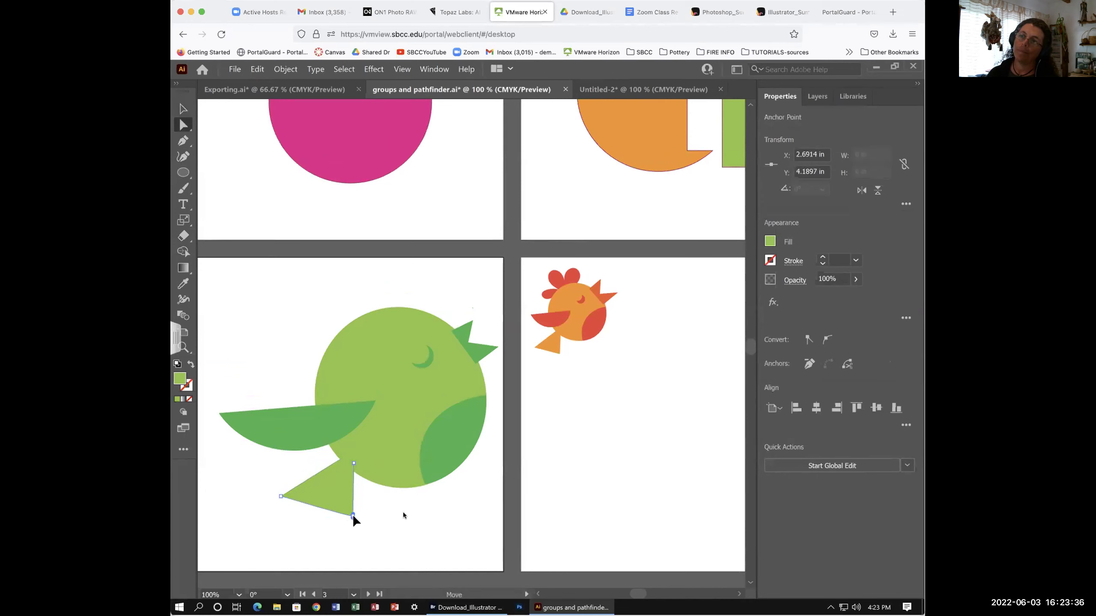
{"action": "left_click", "coordinate": [440, 524]}
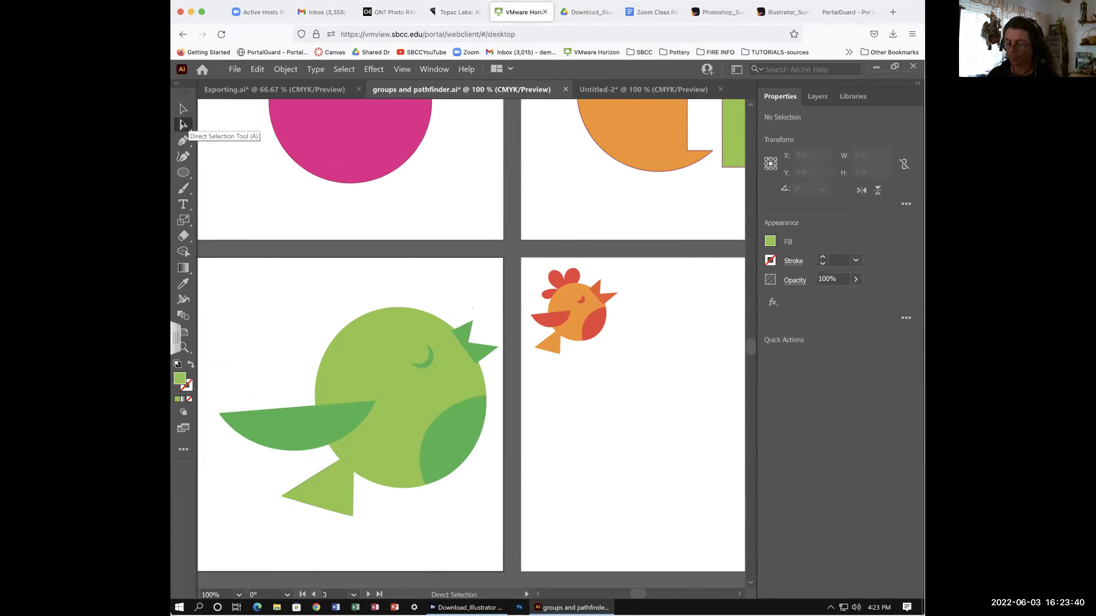
{"action": "key", "text": "ctrl+s"}
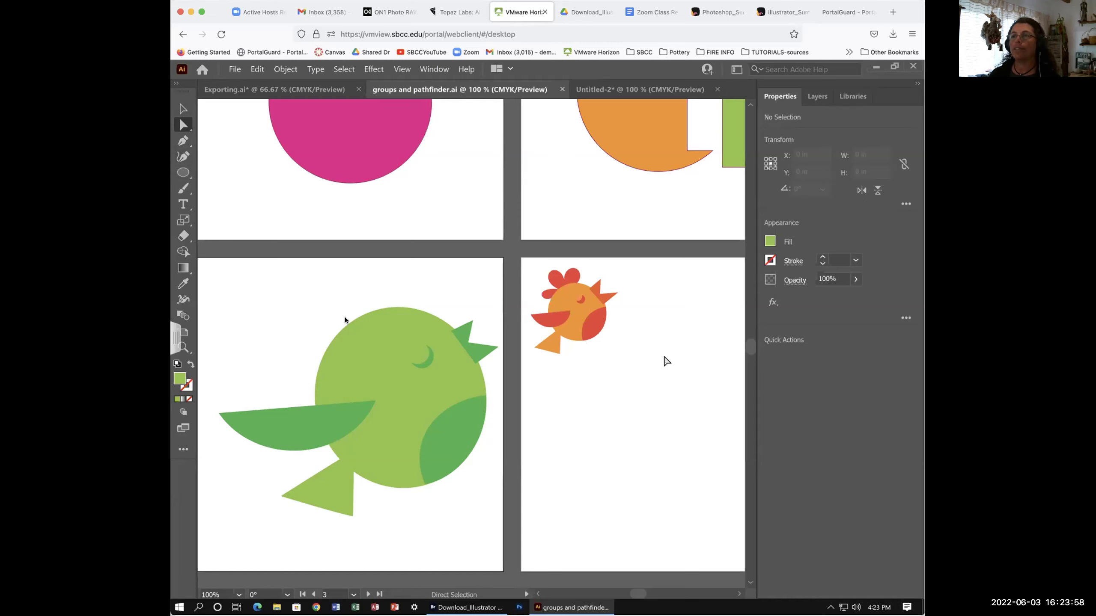
Choose the Curvature tool and set it to no fill with a 3 pt stroke
{"action": "left_click", "coordinate": [183, 156]}
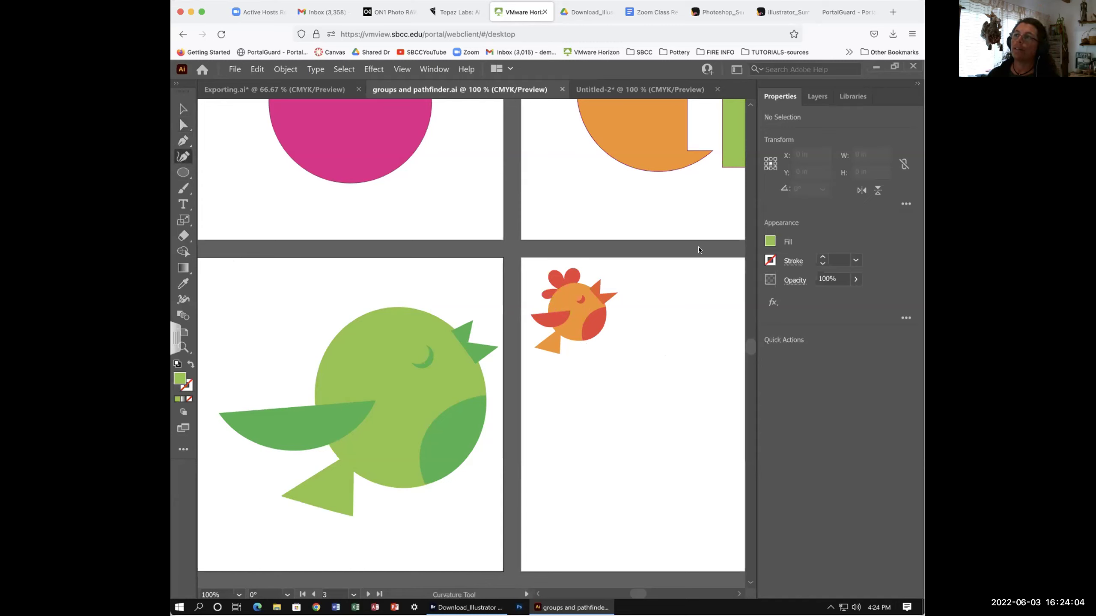
{"action": "left_click", "coordinate": [769, 241]}
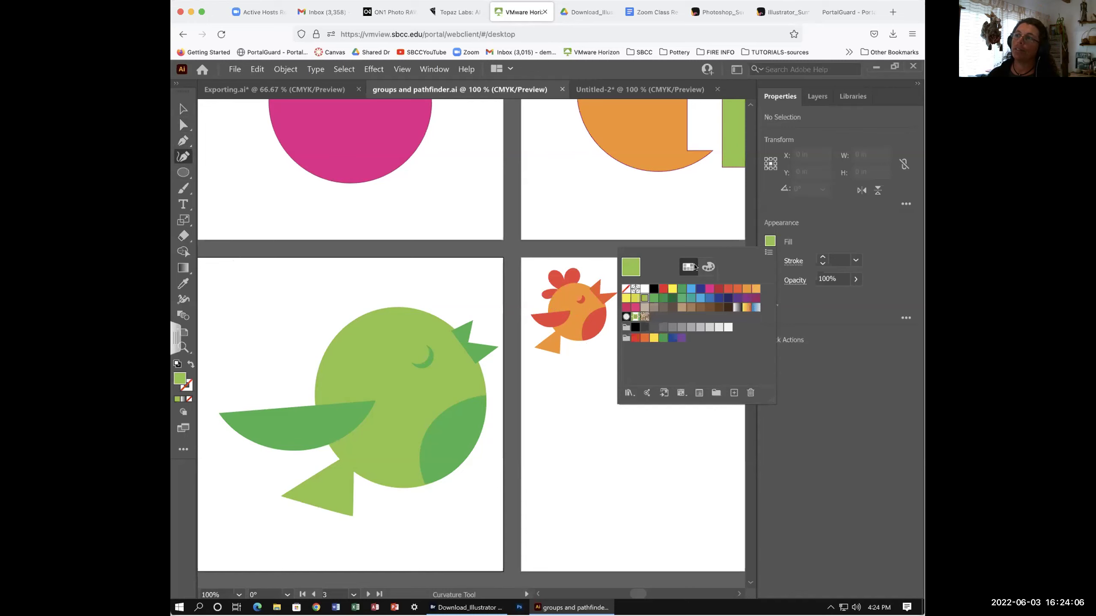
{"action": "left_click", "coordinate": [626, 289]}
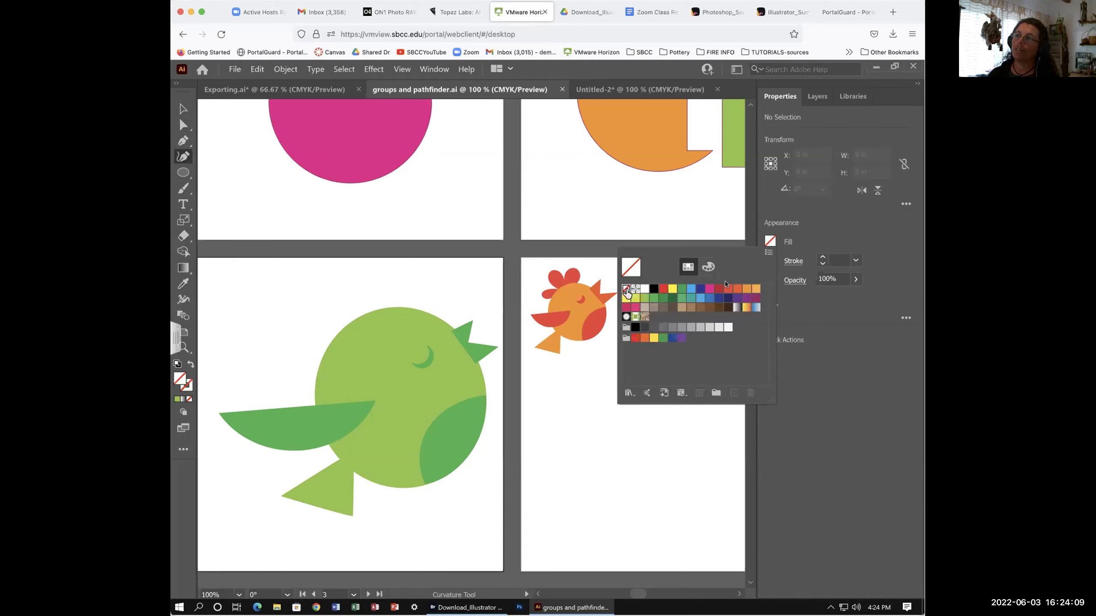
{"action": "left_click", "coordinate": [821, 256]}
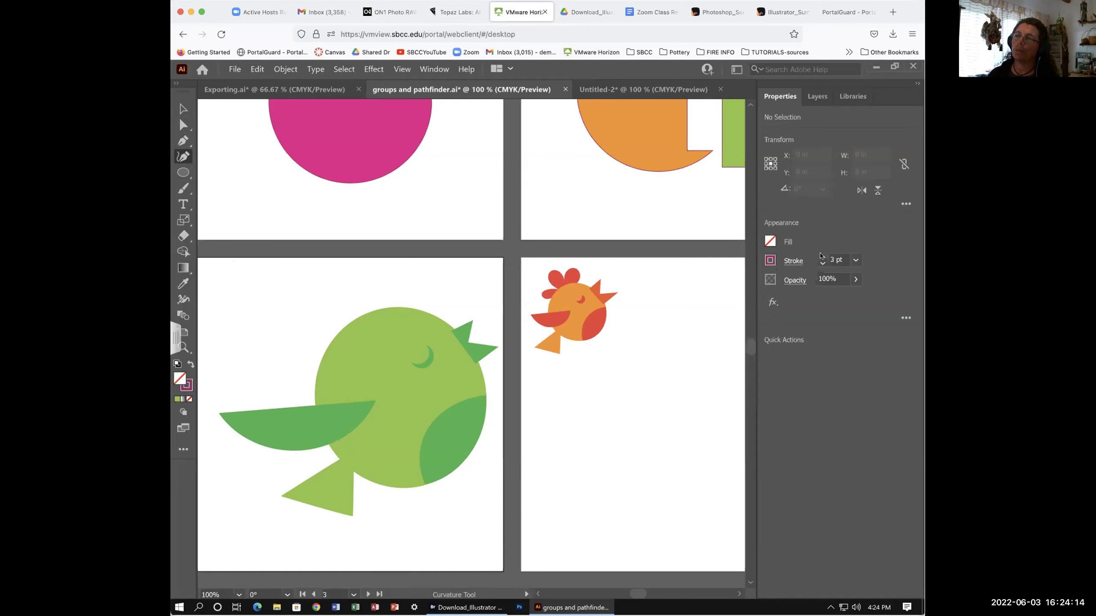
{"action": "left_click", "coordinate": [375, 313]}
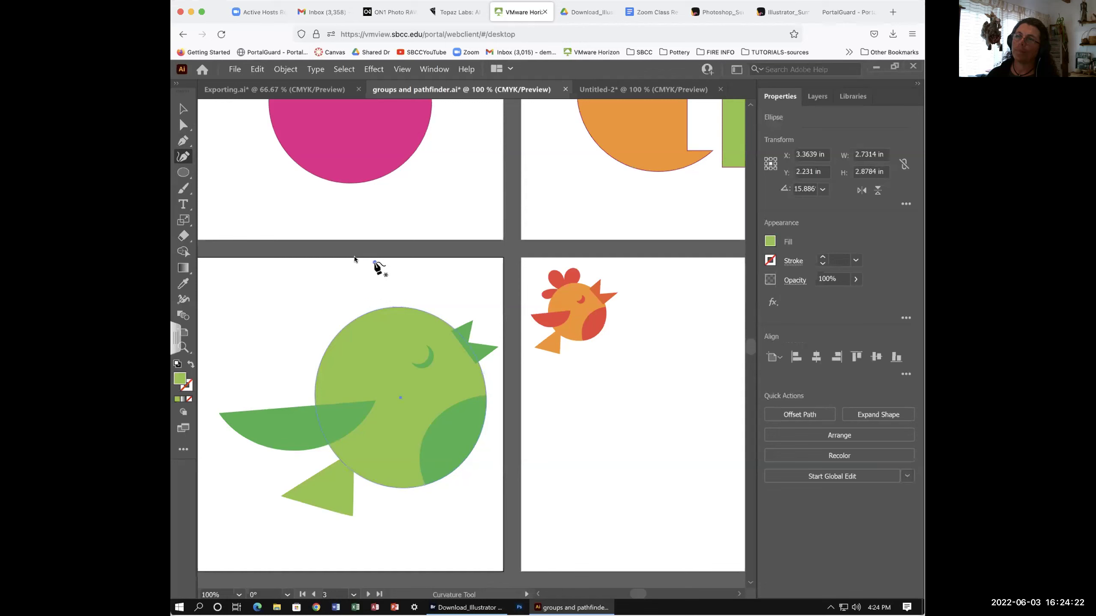
Draw a closed, rounded crest about 0.99 in wide by 1.13 in tall on top of the head with the Curvature tool
{"action": "left_click", "coordinate": [375, 262]}
{"action": "left_click", "coordinate": [326, 283]}
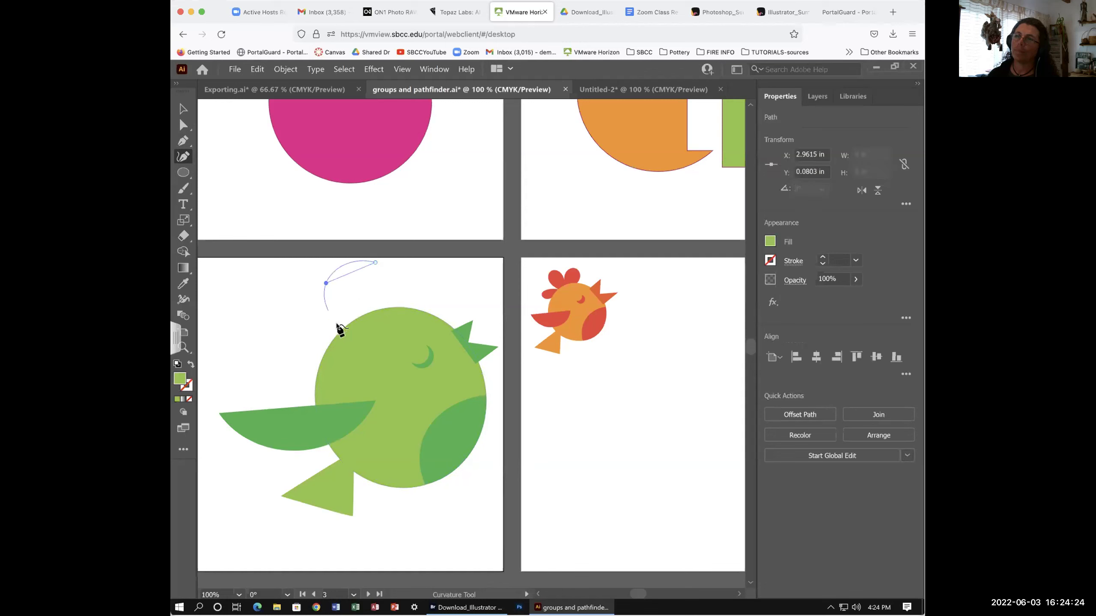
{"action": "left_click", "coordinate": [371, 330]}
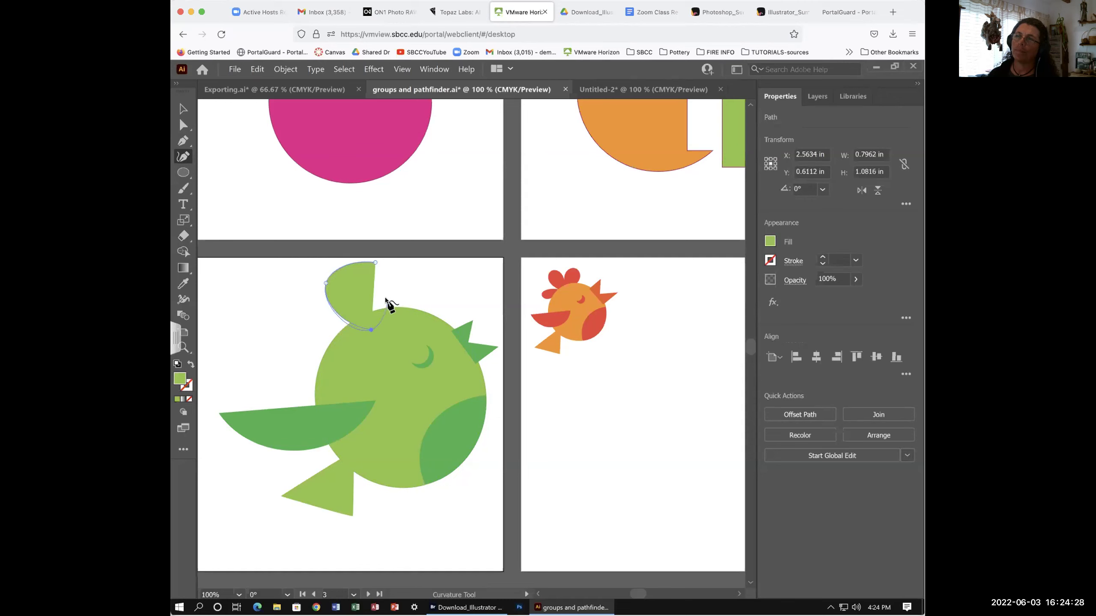
{"action": "left_click", "coordinate": [375, 261]}
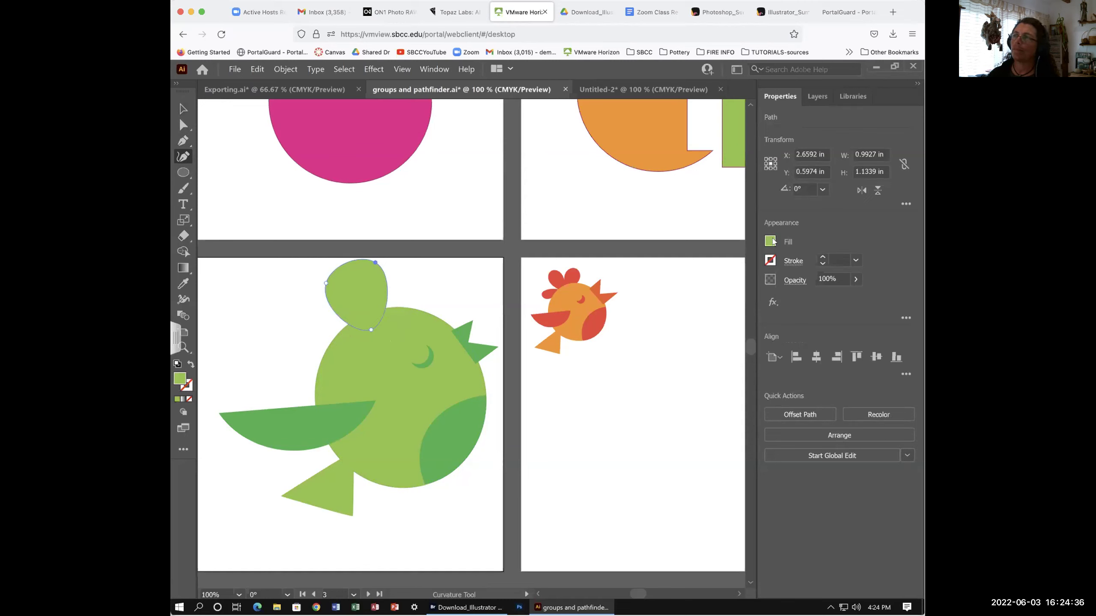
Fill the crest with the wing's darker green and show the list of objects in Layer 1
{"action": "left_click", "coordinate": [770, 242]}
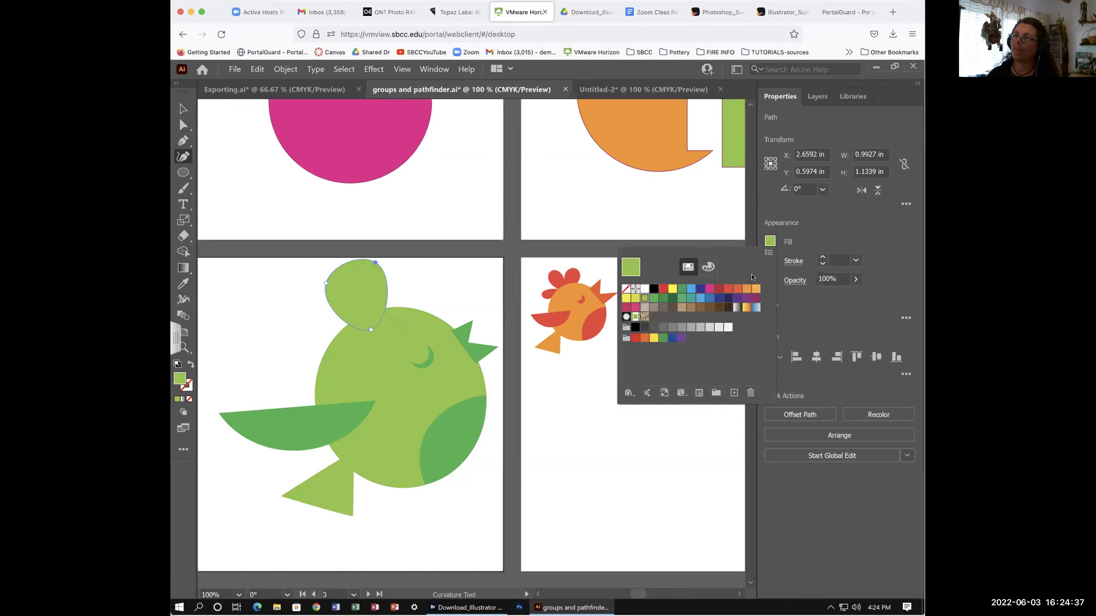
{"action": "left_click", "coordinate": [653, 298]}
{"action": "key", "text": "Escape"}
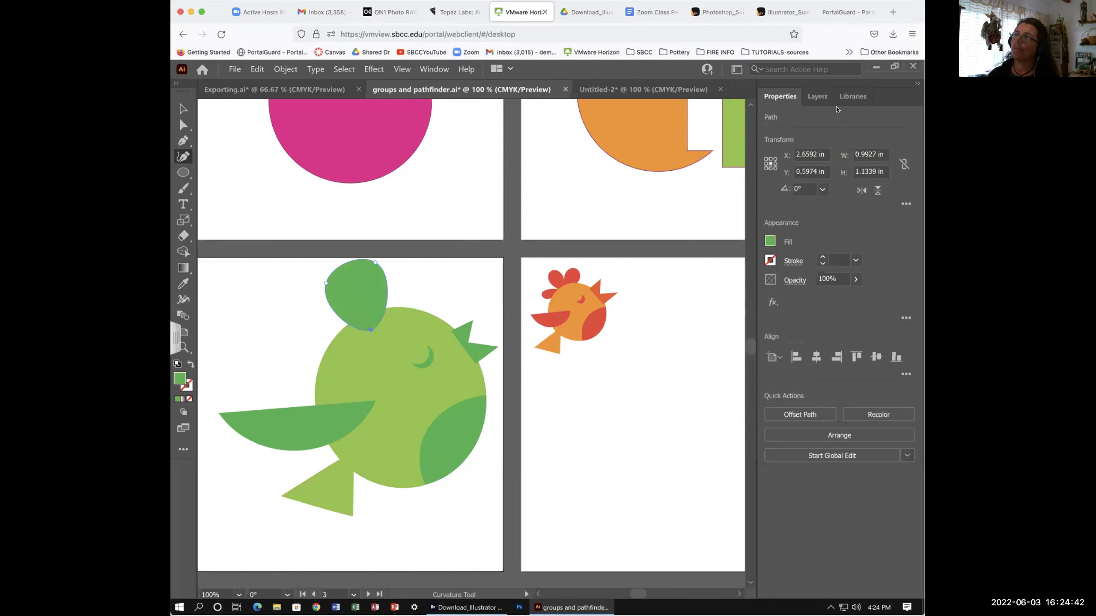
{"action": "left_click", "coordinate": [818, 96]}
{"action": "left_click_drag", "start_coordinate": [846, 131], "coordinate": [849, 227]}
{"action": "key", "text": "z"}
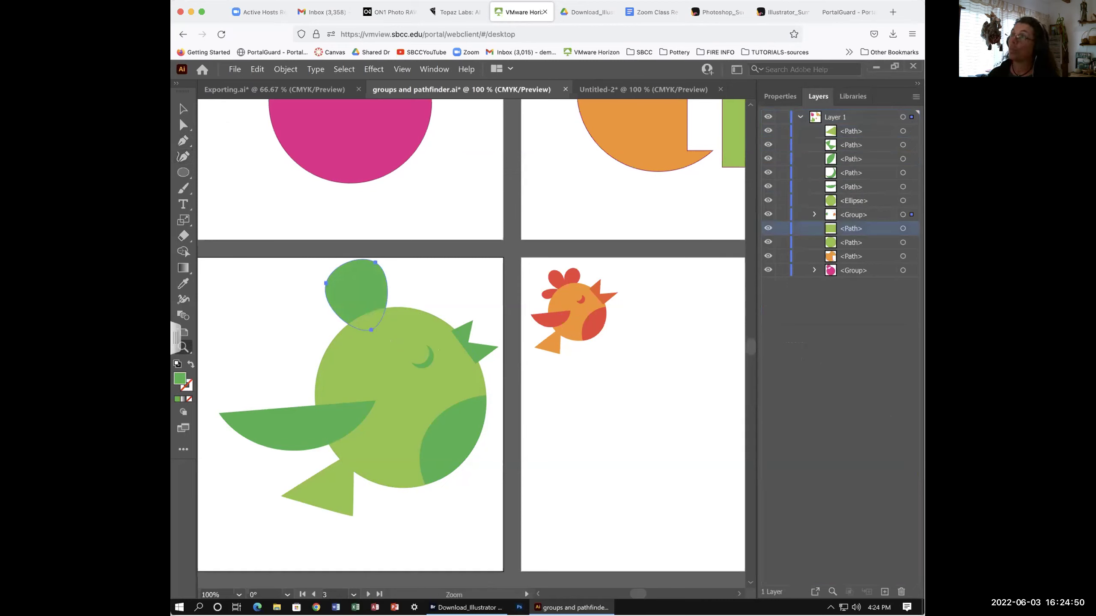
{"action": "key", "text": "ctrl+z"}
{"action": "double_click", "coordinate": [851, 130]}
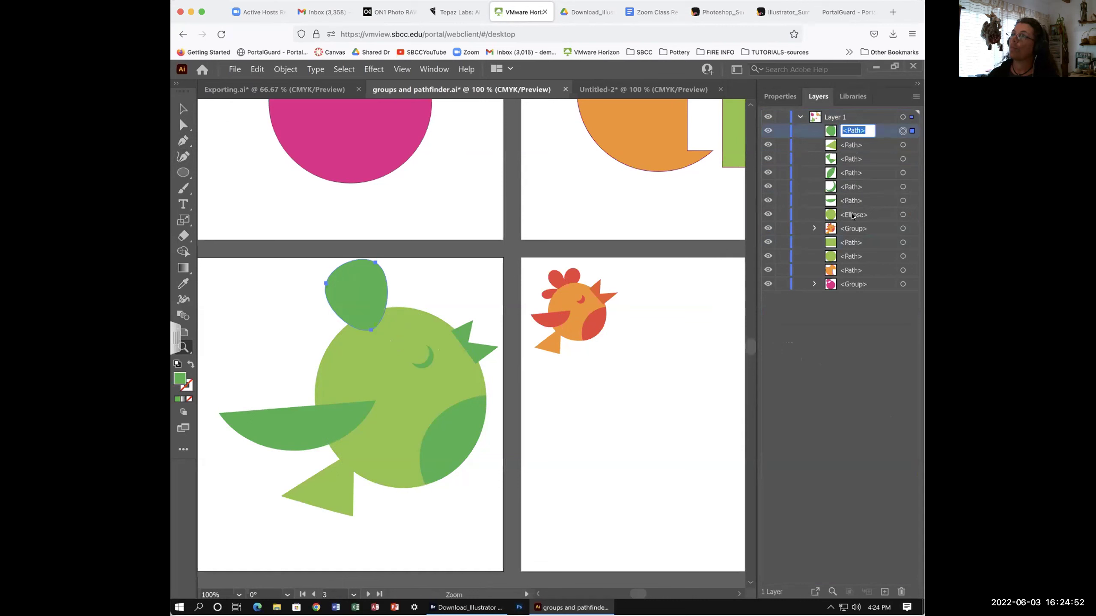
{"action": "key", "text": "Escape"}
Move the crest path directly below the body ellipse in the stacking order and deselect it
{"action": "left_click_drag", "start_coordinate": [870, 131], "coordinate": [872, 218]}
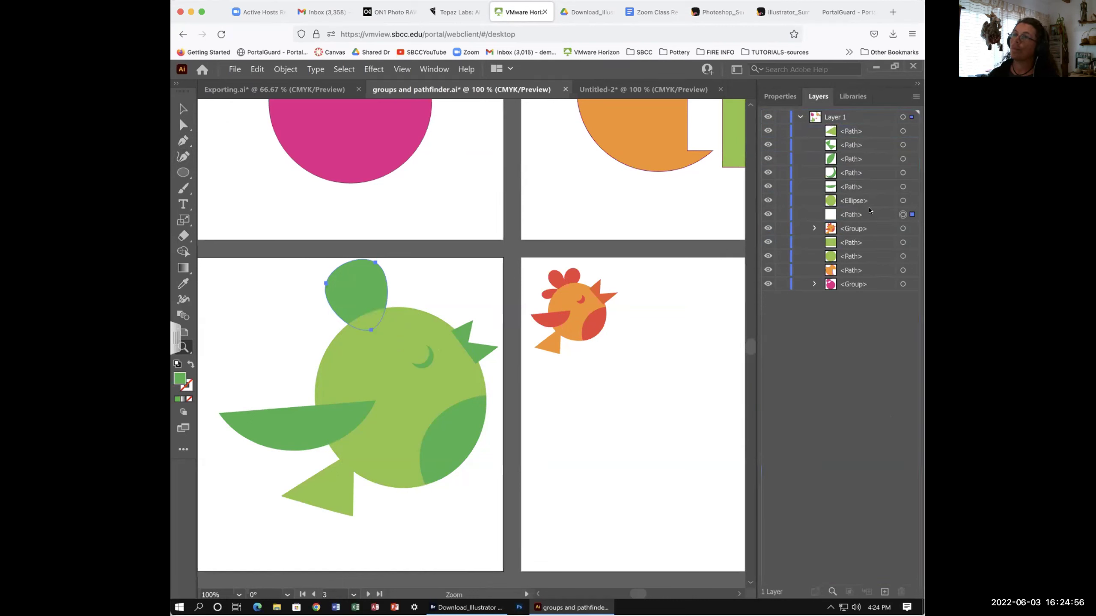
{"action": "left_click", "coordinate": [183, 108]}
{"action": "left_click", "coordinate": [413, 288]}
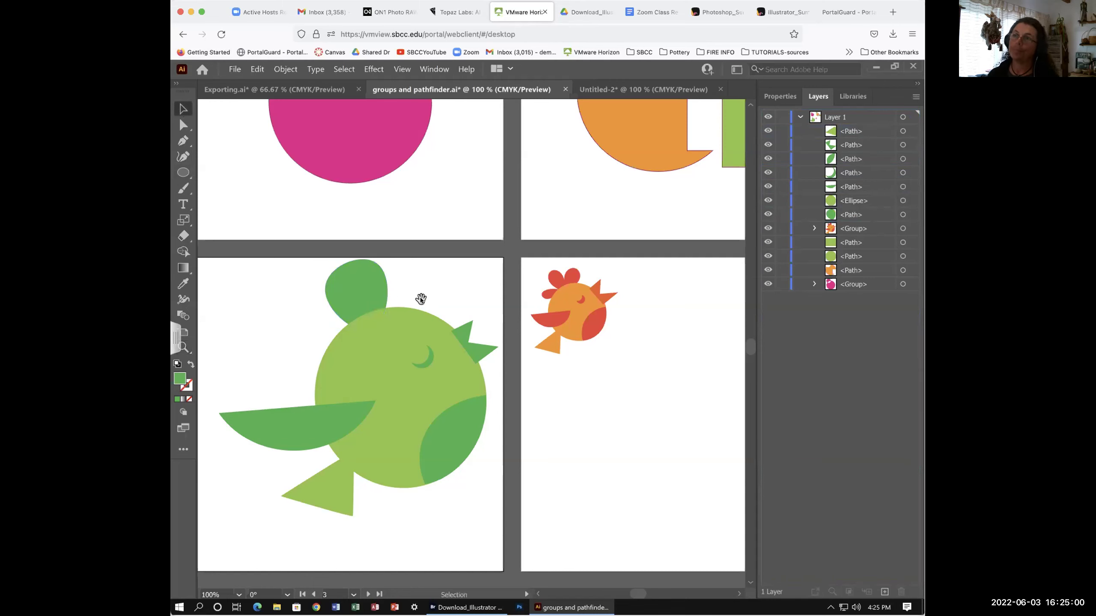
Select all parts of the green bird and move them together lower and slightly left on their artboard
{"action": "left_click_drag", "start_coordinate": [426, 320], "coordinate": [432, 288]}
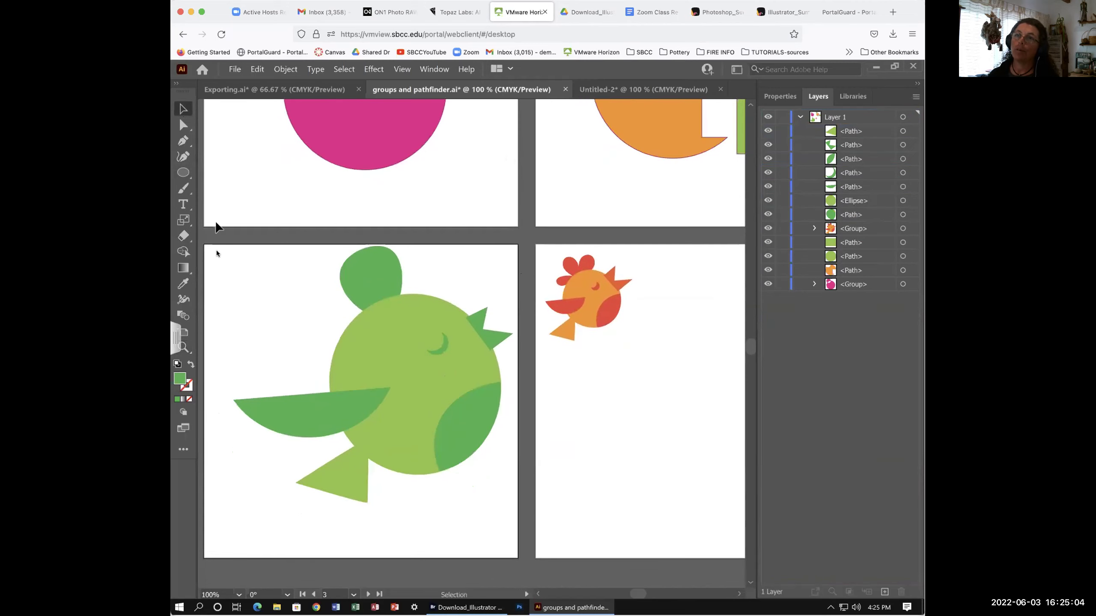
{"action": "left_click_drag", "start_coordinate": [212, 244], "coordinate": [519, 509]}
{"action": "left_click_drag", "start_coordinate": [399, 347], "coordinate": [394, 372]}
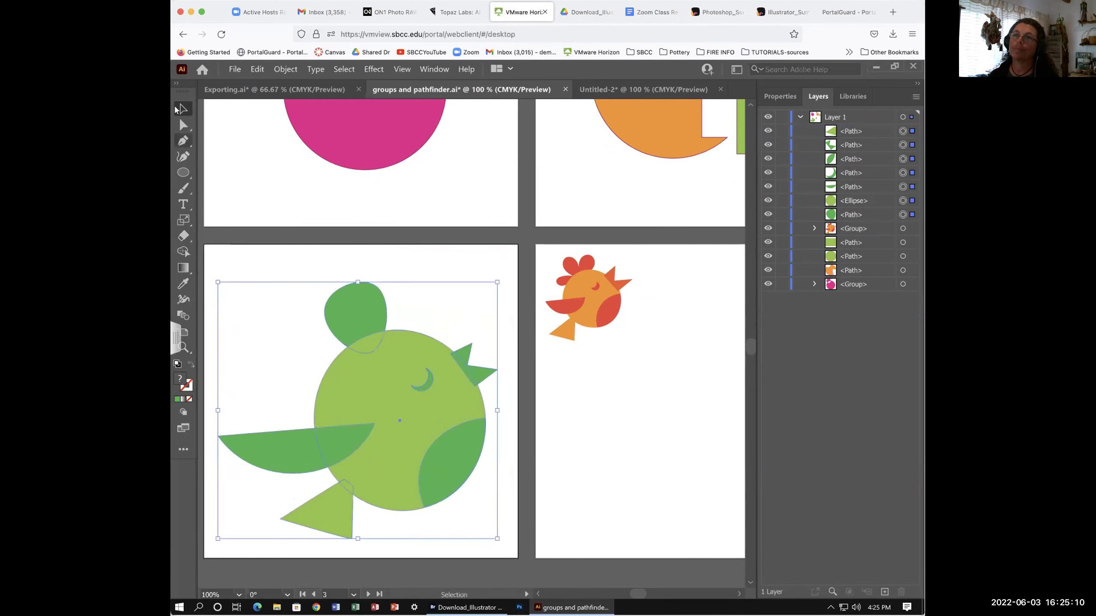
Deselect the bird and reshape the crest's upper-left curve by adjusting its anchor points with the Direct Selection tool
{"action": "left_click", "coordinate": [235, 228]}
{"action": "key", "text": "shift+grave"}
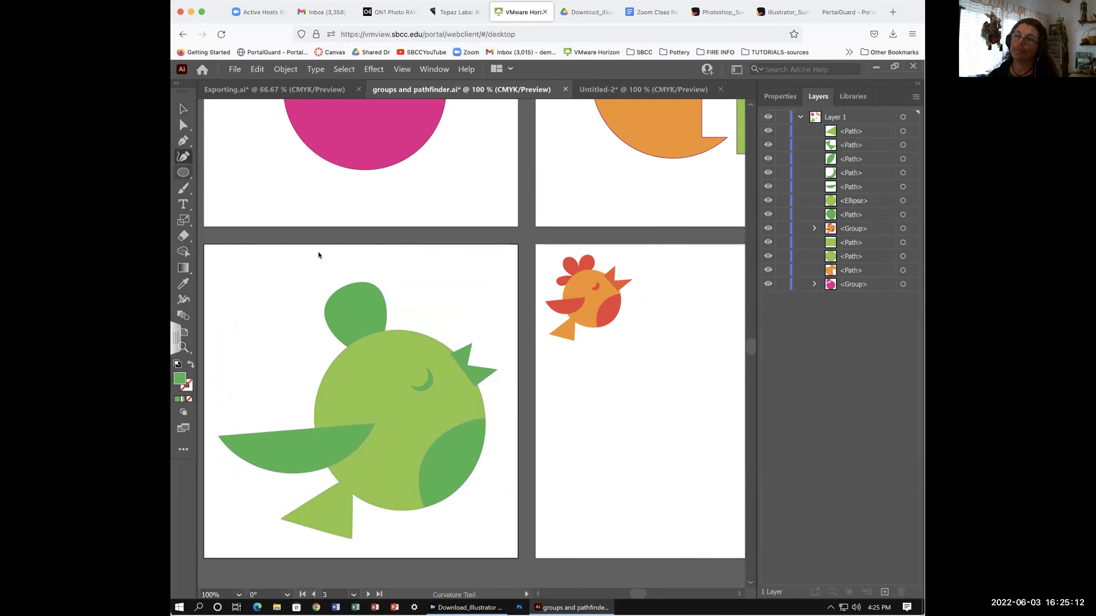
{"action": "left_click", "coordinate": [182, 125]}
{"action": "left_click", "coordinate": [355, 303]}
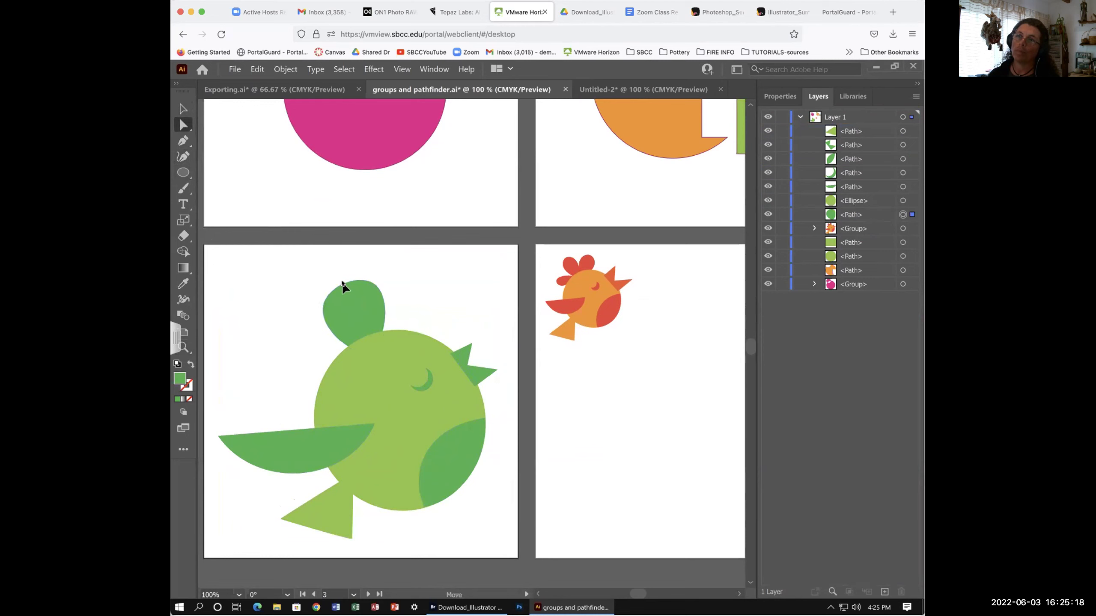
{"action": "left_click", "coordinate": [326, 306]}
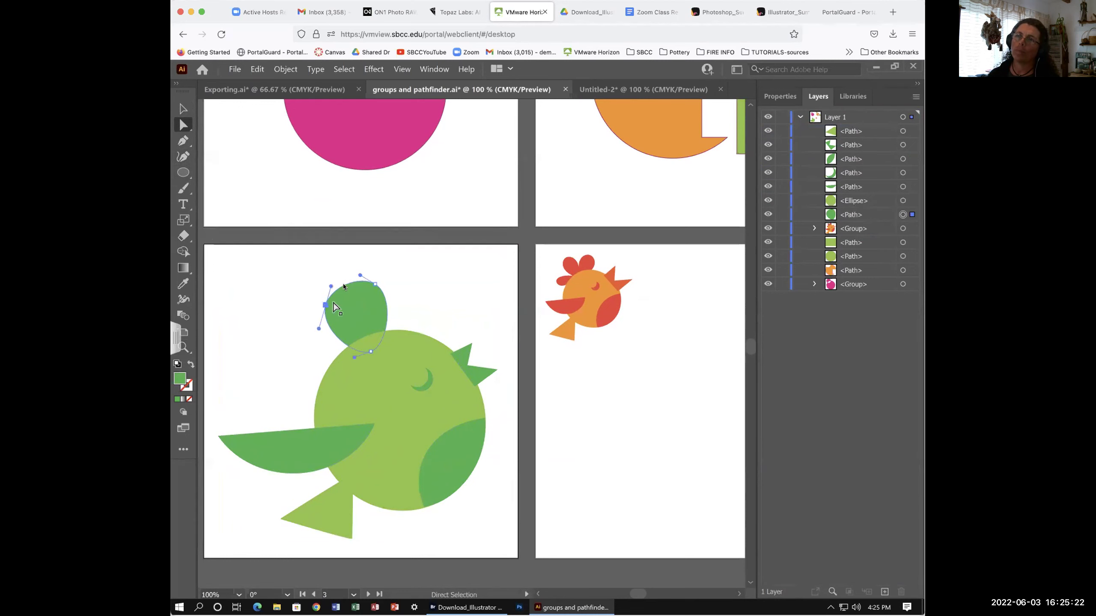
{"action": "left_click_drag", "start_coordinate": [343, 284], "coordinate": [337, 280]}
Move the crest lobe toward the back of the head and rotate it slightly counterclockwise
{"action": "left_click", "coordinate": [182, 109]}
{"action": "left_click_drag", "start_coordinate": [353, 298], "coordinate": [341, 304]}
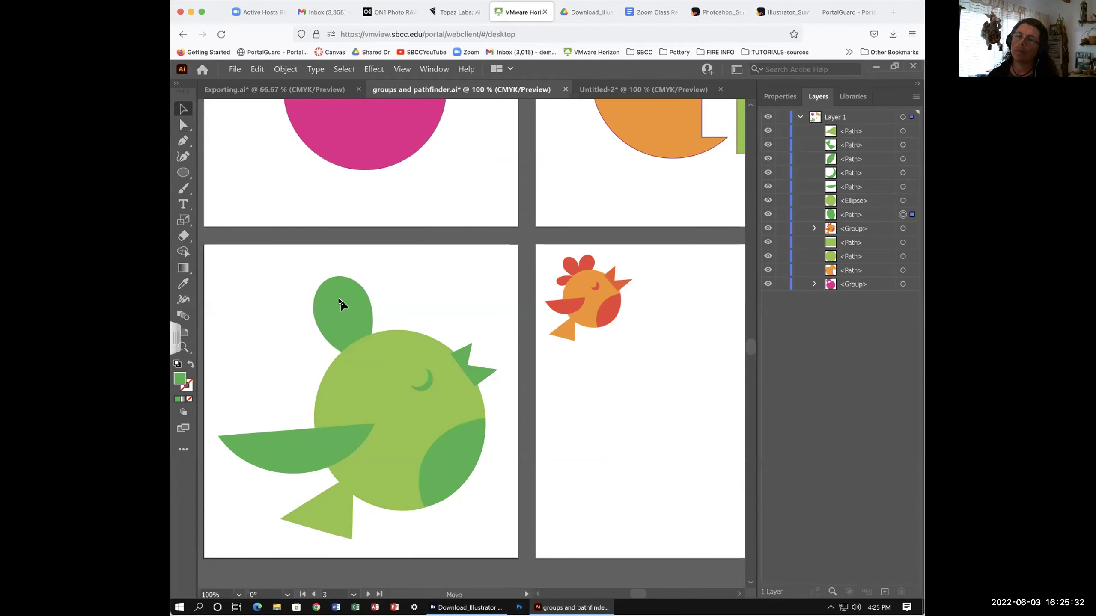
{"action": "left_click_drag", "start_coordinate": [377, 271], "coordinate": [370, 269]}
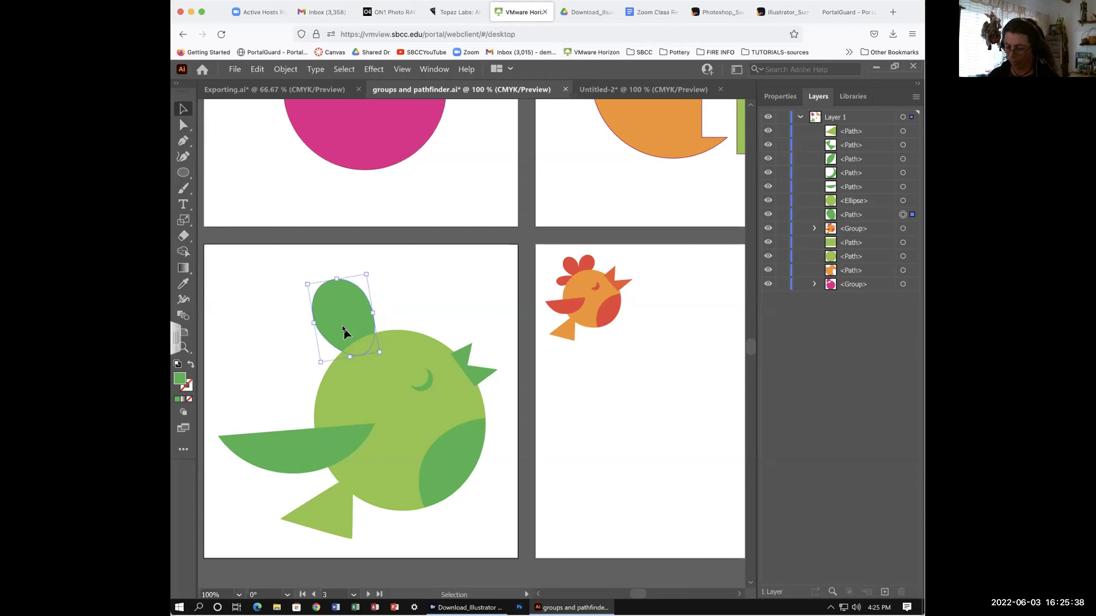
{"action": "mouse_move", "coordinate": [342, 327]}
{"action": "left_mouse_down"}
{"action": "mouse_move", "coordinate": [380, 316]}
{"action": "mouse_move", "coordinate": [334, 326]}
{"action": "left_mouse_up"}
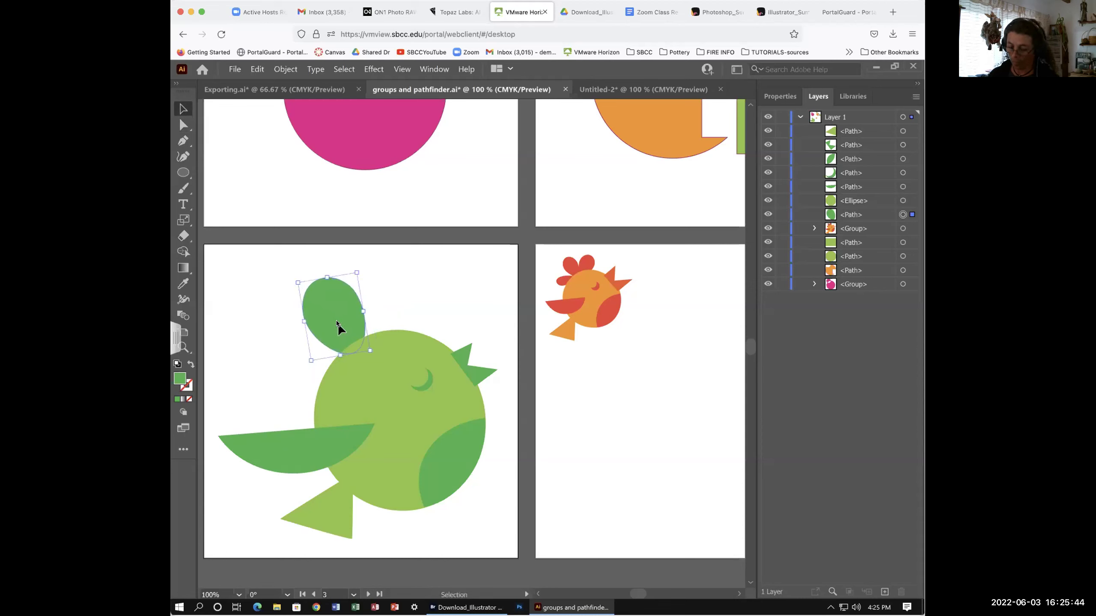
Duplicate the crest lobe to the right of the first one, then rotate and resize the copy on top of the head
{"action": "left_click_drag", "start_coordinate": [337, 328], "coordinate": [390, 318]}
{"action": "left_click_drag", "start_coordinate": [413, 263], "coordinate": [426, 326]}
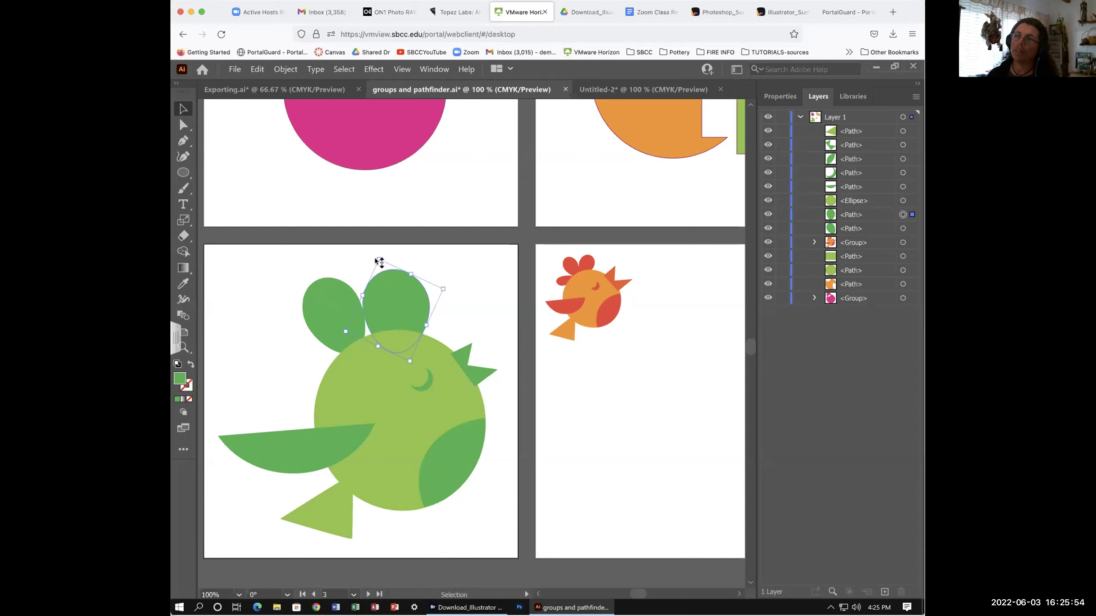
{"action": "left_click_drag", "start_coordinate": [378, 267], "coordinate": [361, 298]}
{"action": "left_click_drag", "start_coordinate": [446, 292], "coordinate": [453, 333]}
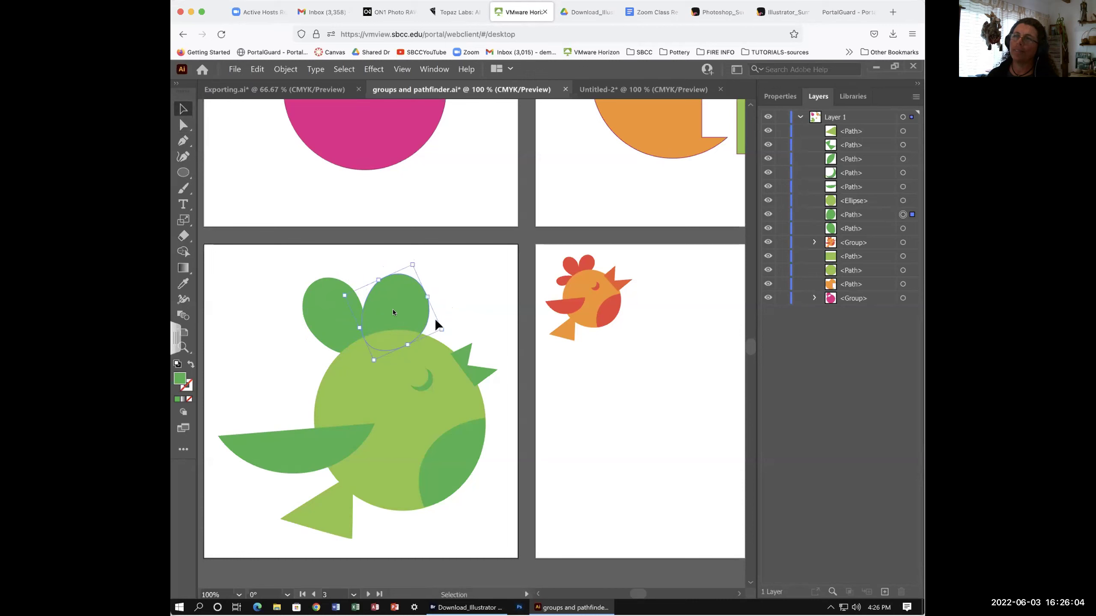
{"action": "left_click_drag", "start_coordinate": [392, 312], "coordinate": [394, 311]}
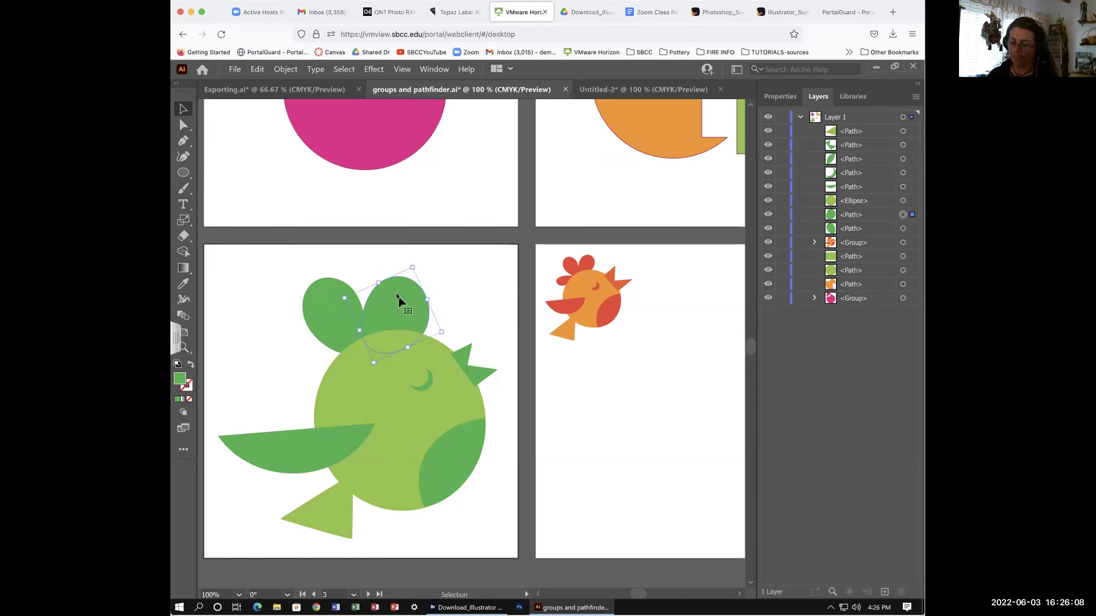
Duplicate the rear crest lobe below it as a flatter, sideways third lobe behind the head and reshape its lower edge
{"action": "left_click", "coordinate": [326, 305]}
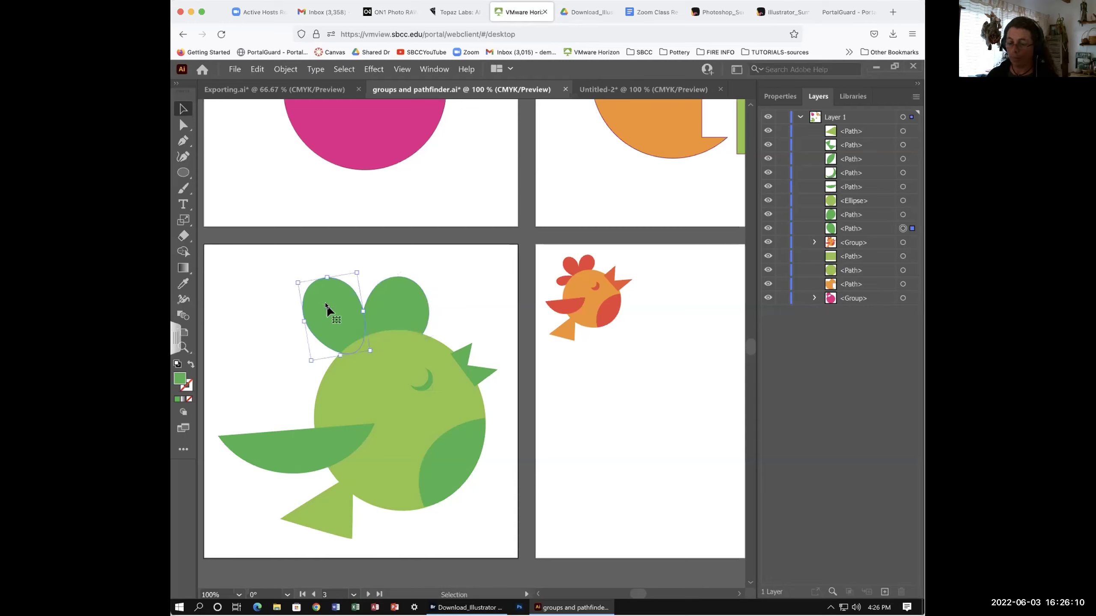
{"action": "left_click_drag", "start_coordinate": [326, 308], "coordinate": [317, 367], "text": "alt"}
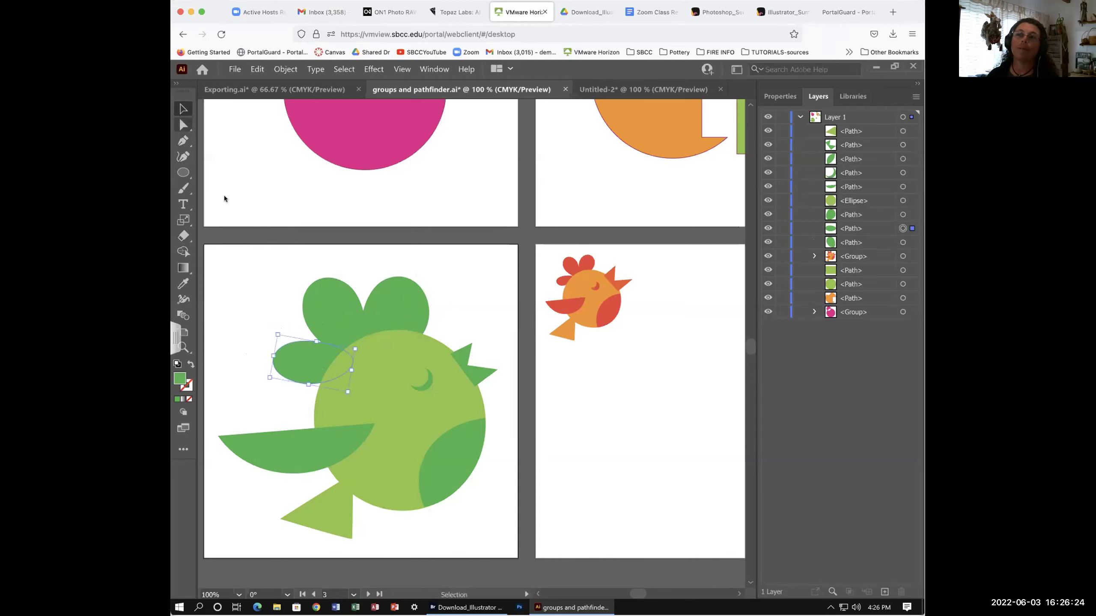
{"action": "left_click", "coordinate": [183, 125]}
{"action": "left_click", "coordinate": [300, 382]}
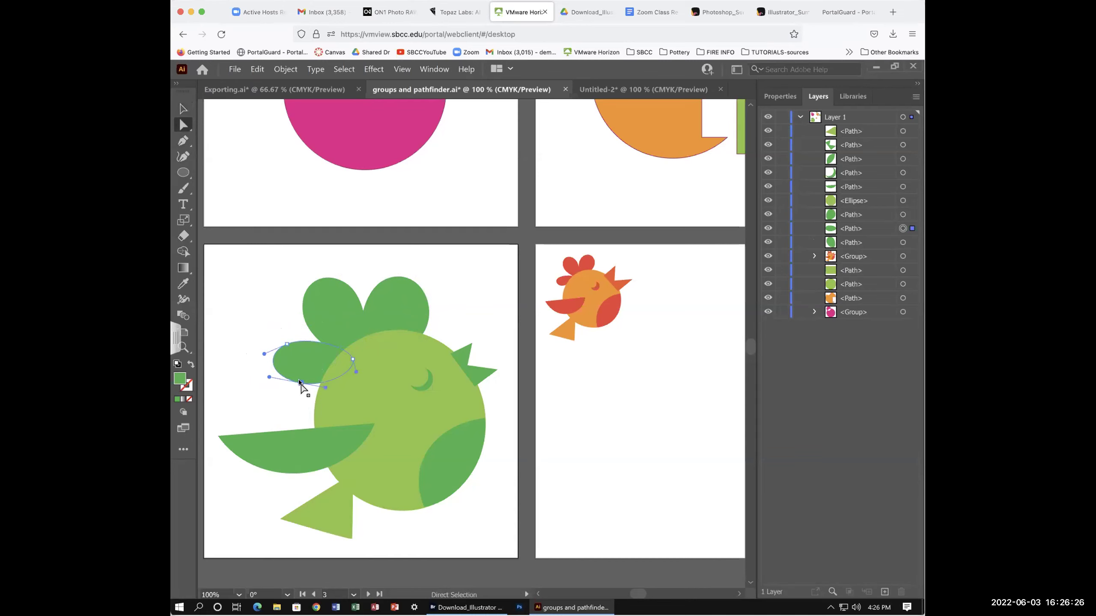
{"action": "left_click_drag", "start_coordinate": [300, 382], "coordinate": [268, 388]}
{"action": "key", "text": "v"}
{"action": "left_click_drag", "start_coordinate": [304, 365], "coordinate": [306, 365]}
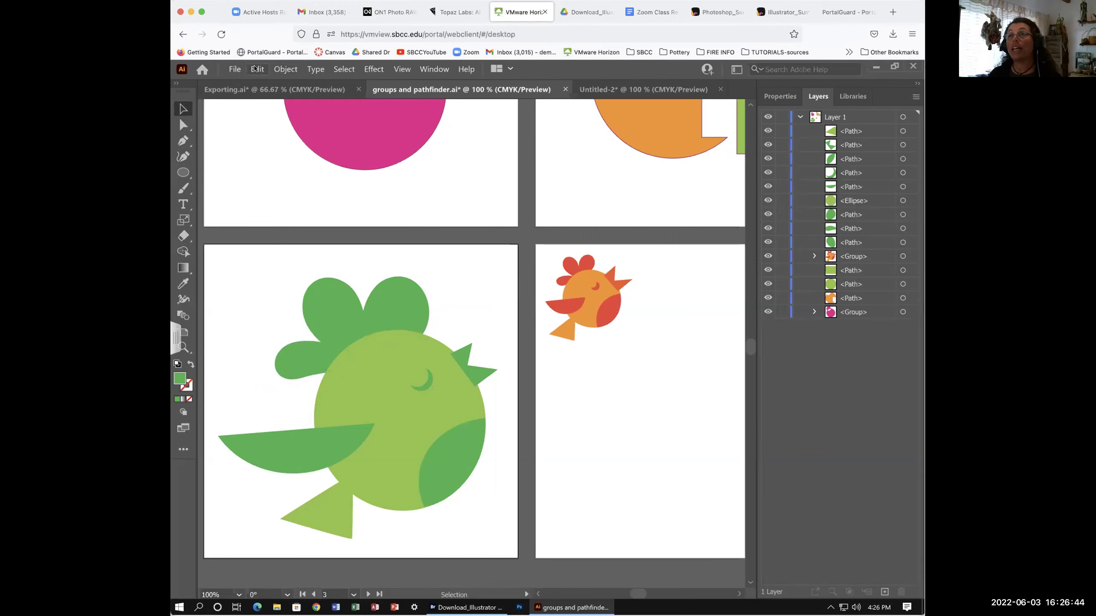
Save the document with the three-lobed crest
{"action": "left_click", "coordinate": [255, 68]}
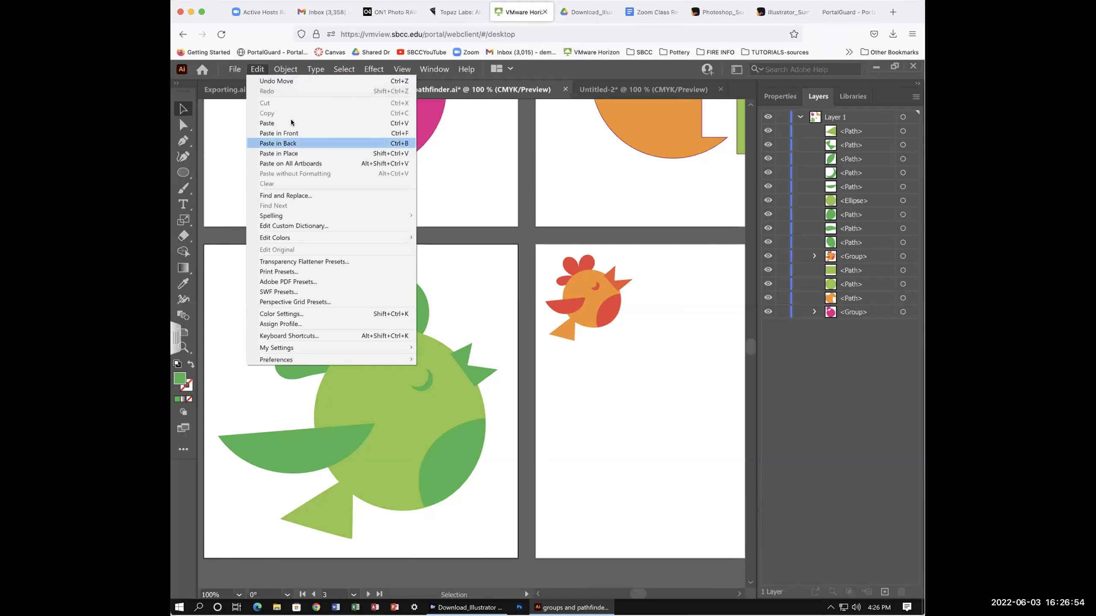
{"action": "left_click", "coordinate": [218, 123]}
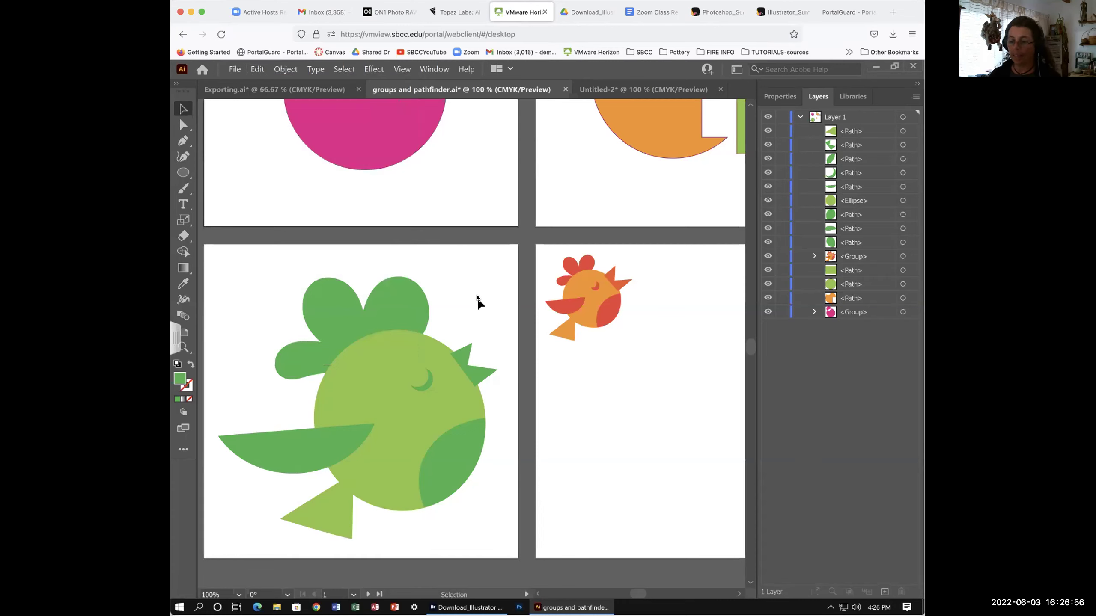
{"action": "key", "text": "ctrl"}
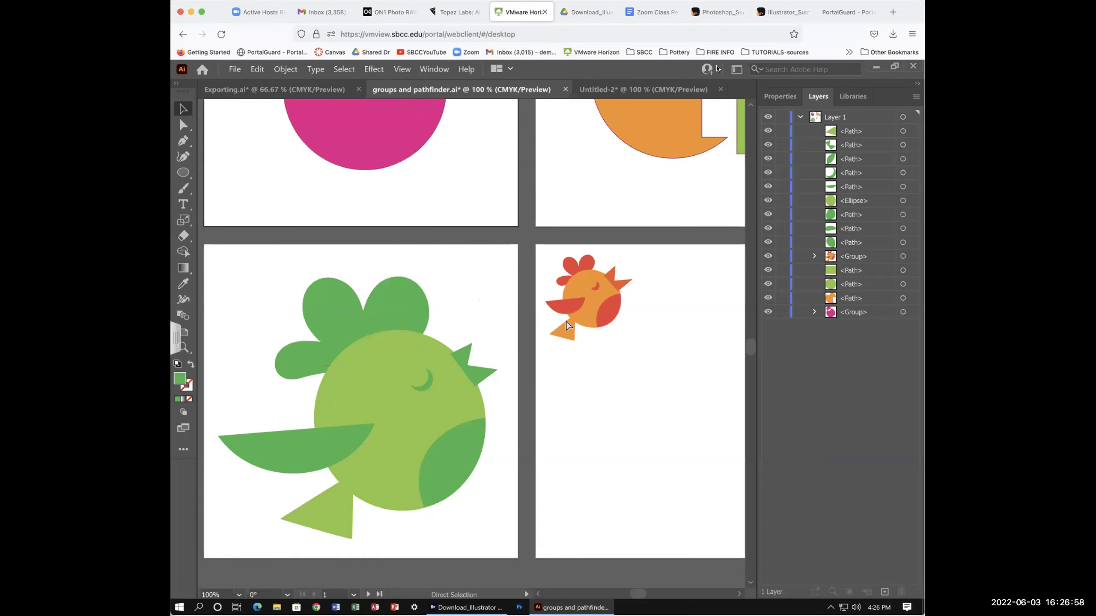
{"action": "key", "text": "ctrl+s"}
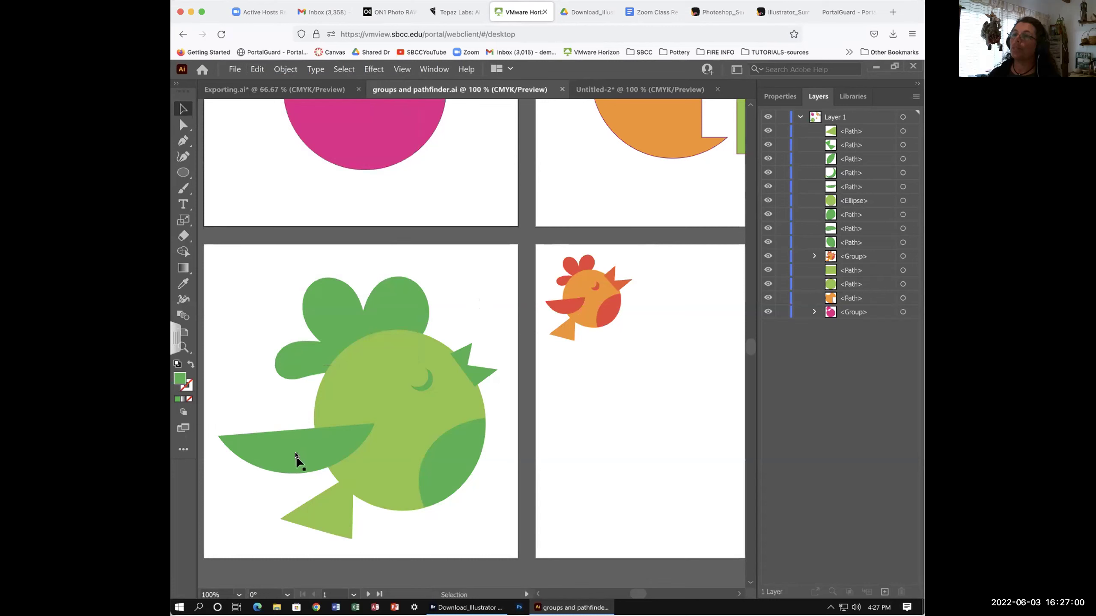
Move the green bird's wing slightly up and left, save the document and deselect everything
{"action": "left_click_drag", "start_coordinate": [298, 455], "coordinate": [293, 452]}
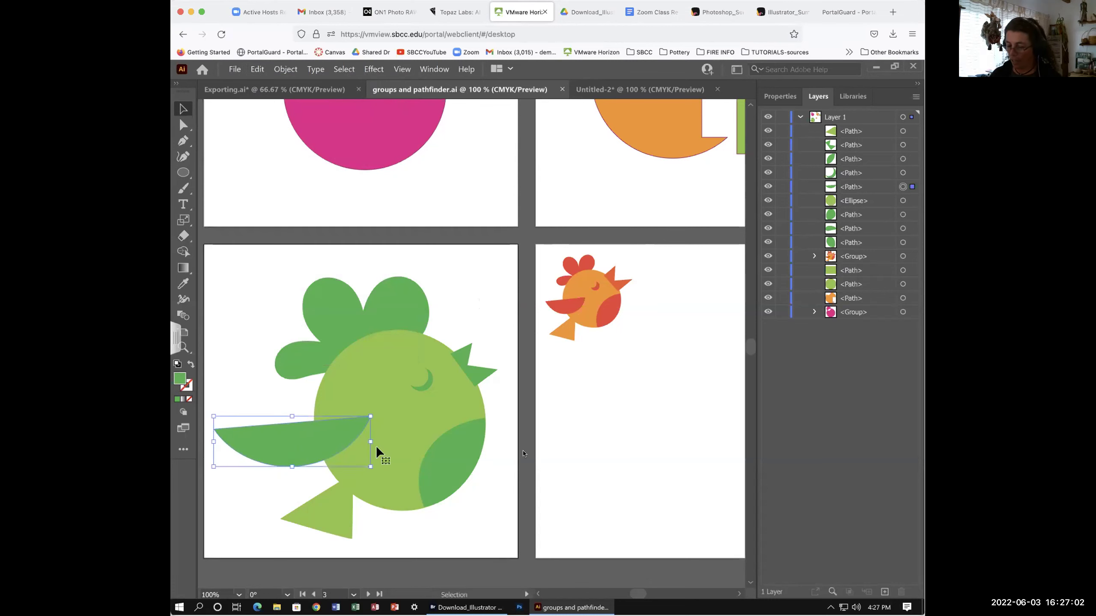
{"action": "key", "text": "ctrl+s"}
{"action": "key", "text": "ctrl+shift+a"}
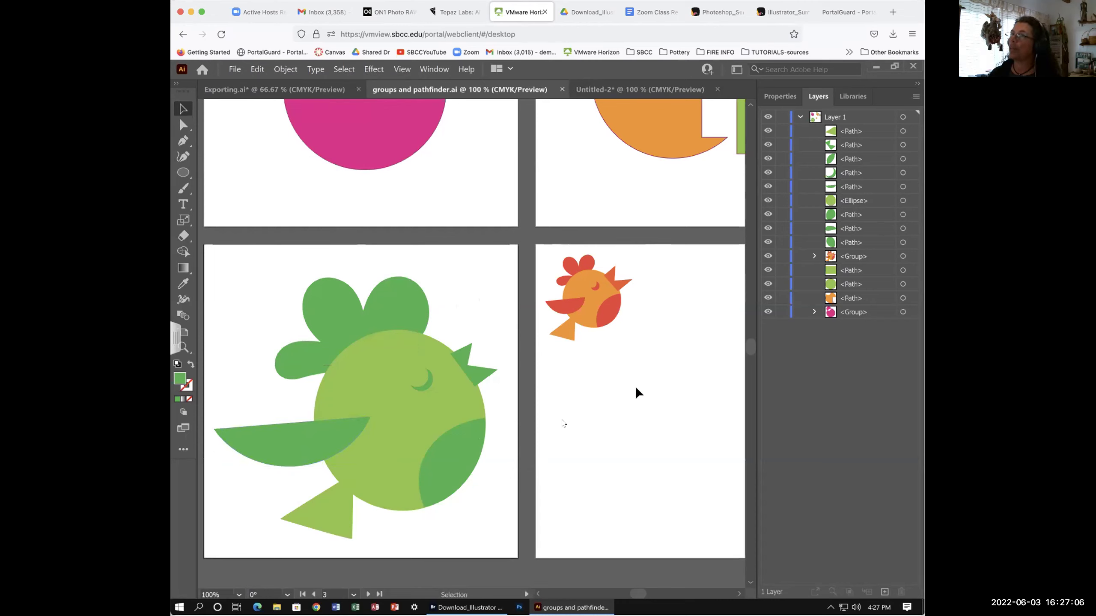
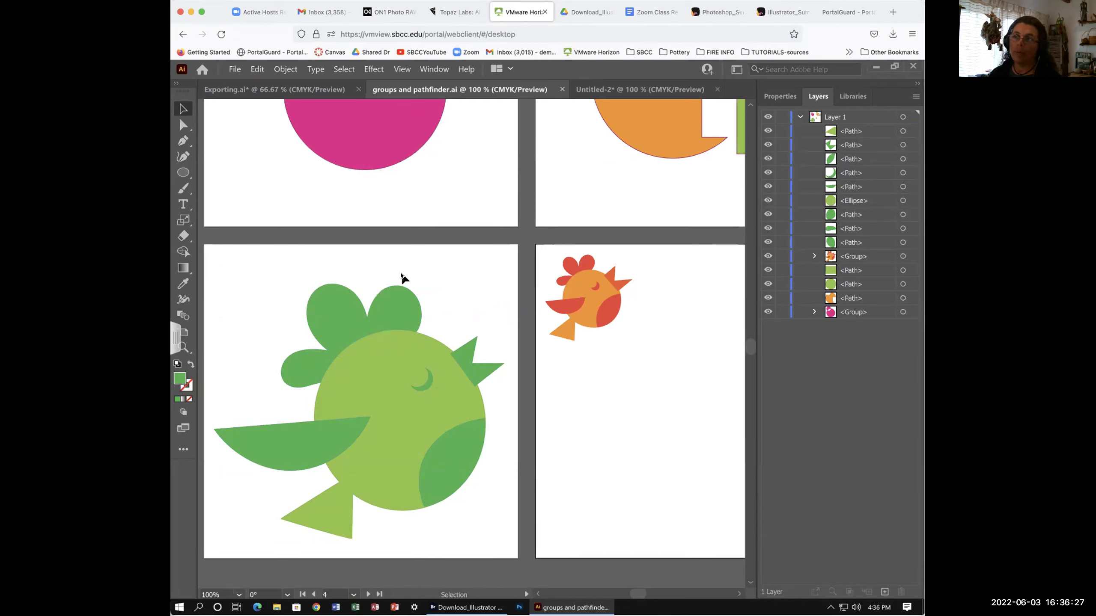
Group the green bird's body, beak and crest lobes, and add the tail path to that group
{"action": "left_click_drag", "start_coordinate": [269, 288], "coordinate": [504, 367]}
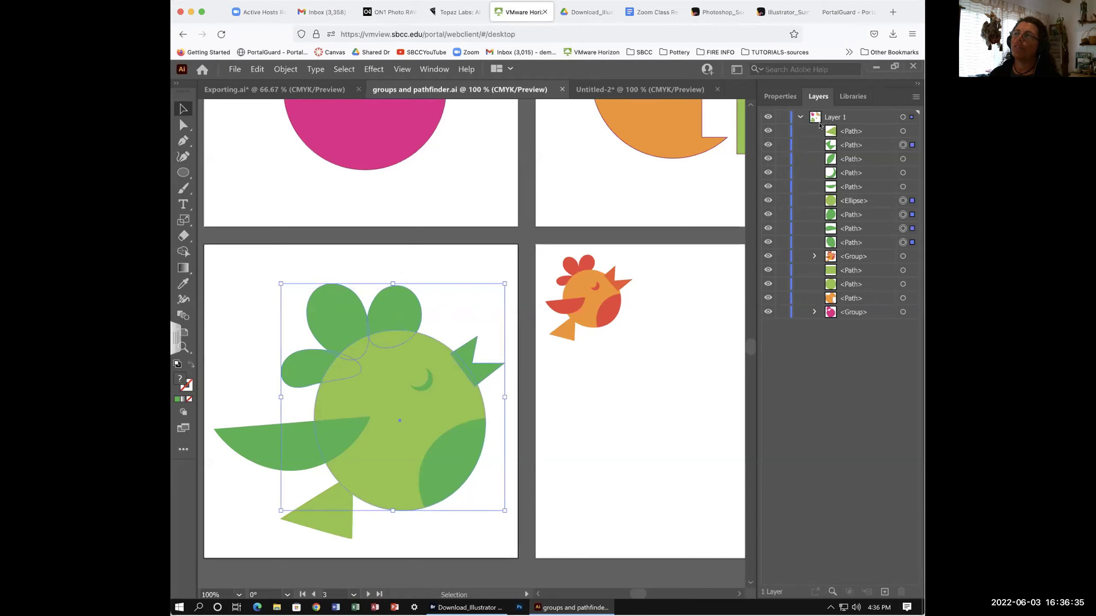
{"action": "left_click", "coordinate": [285, 70]}
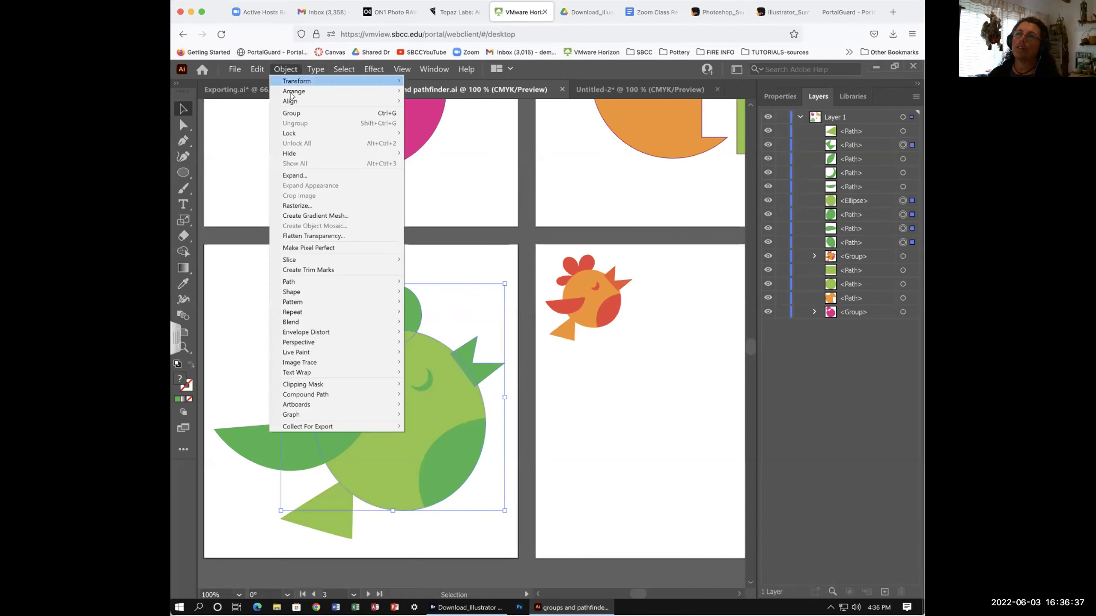
{"action": "left_click", "coordinate": [303, 114]}
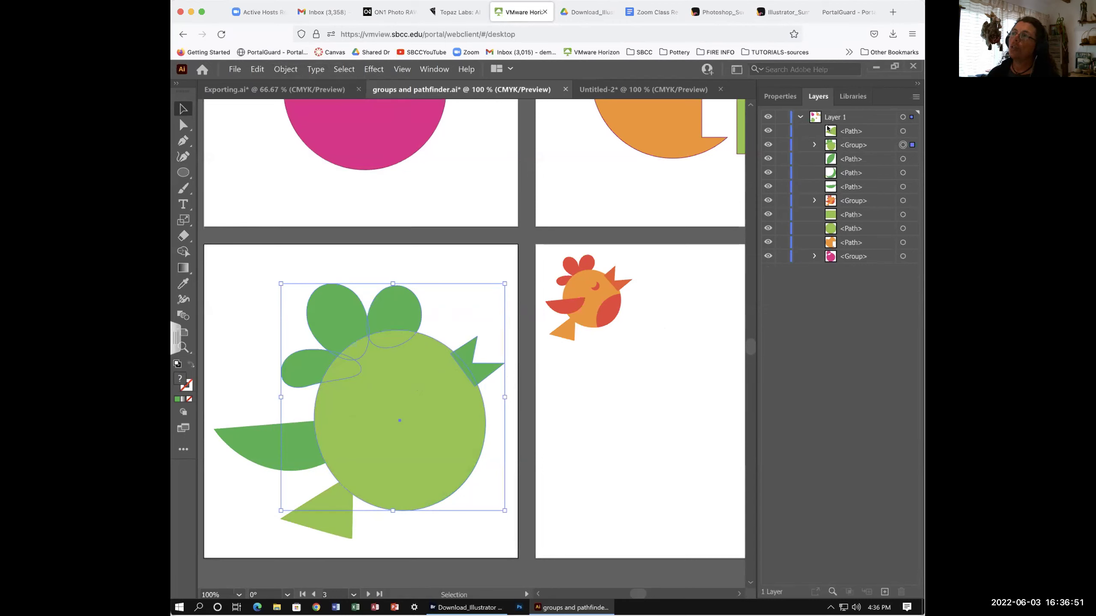
{"action": "left_click", "coordinate": [852, 145]}
{"action": "key", "text": "ctrl+g"}
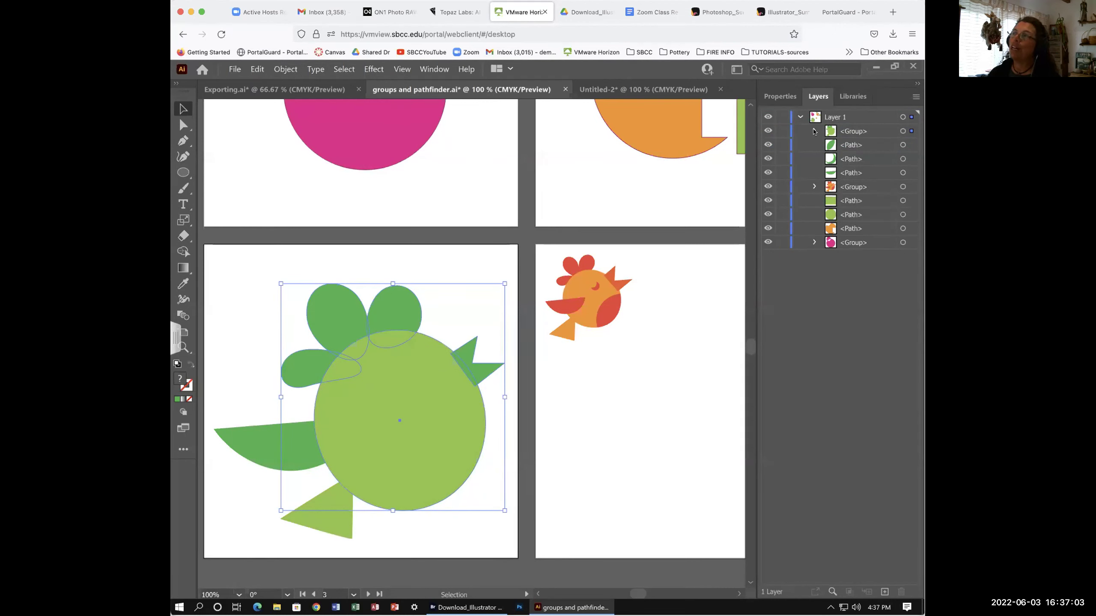
Put the tail below the body ellipse in the group, and bring the belly patch, eye and wing into it above the ellipse
{"action": "left_click", "coordinate": [814, 131]}
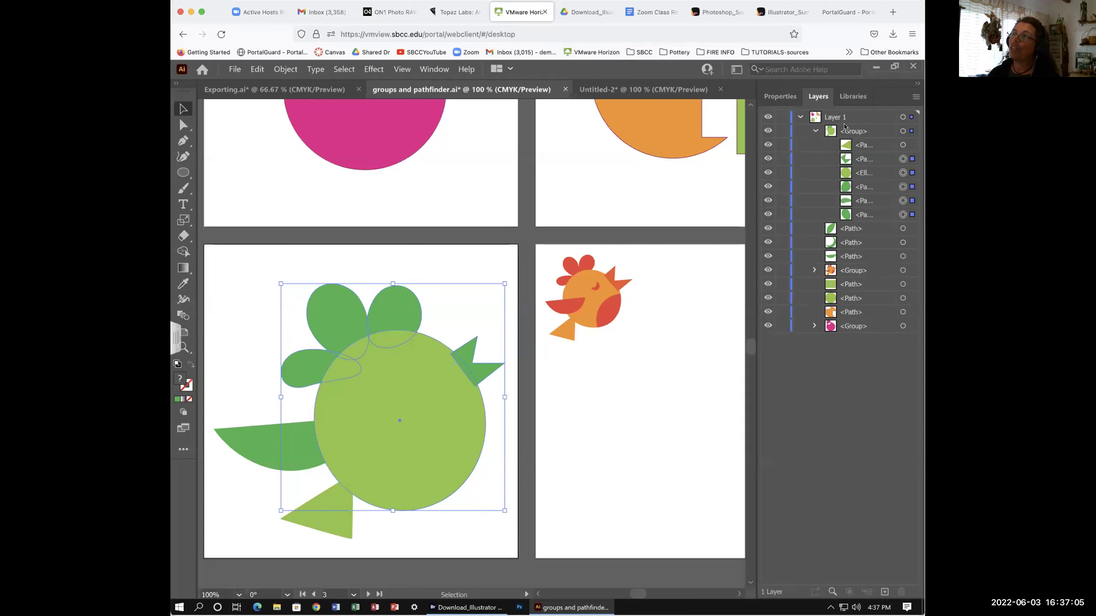
{"action": "left_click_drag", "start_coordinate": [861, 144], "coordinate": [860, 180]}
{"action": "mouse_move", "coordinate": [852, 228]}
{"action": "left_mouse_down"}
{"action": "mouse_move", "coordinate": [852, 146]}
{"action": "mouse_move", "coordinate": [857, 156]}
{"action": "left_mouse_up"}
{"action": "left_click_drag", "start_coordinate": [852, 244], "coordinate": [862, 165]}
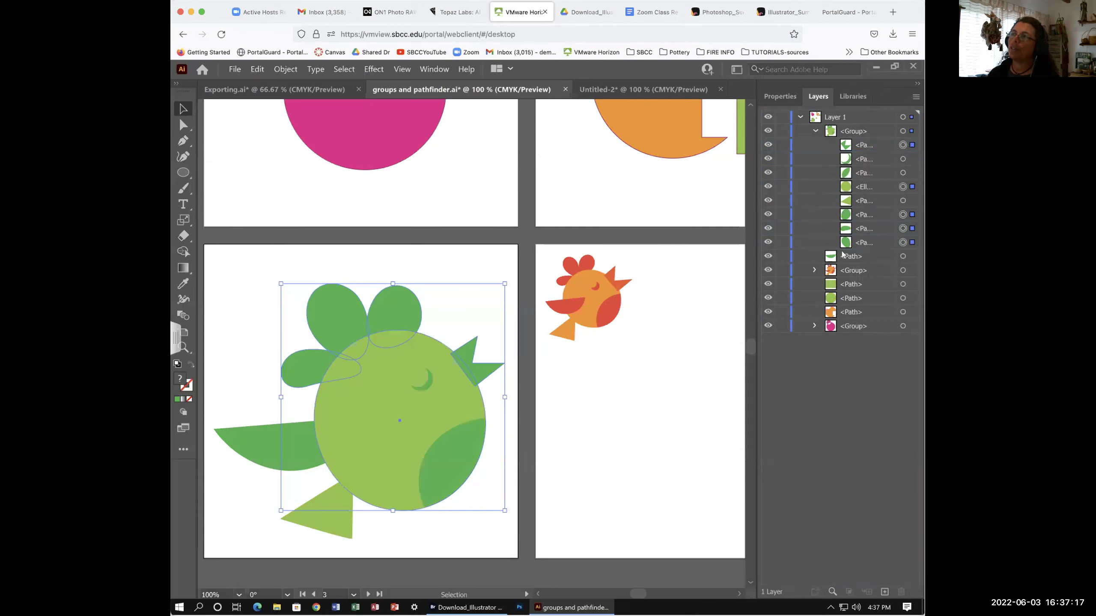
{"action": "left_click_drag", "start_coordinate": [851, 256], "coordinate": [852, 142]}
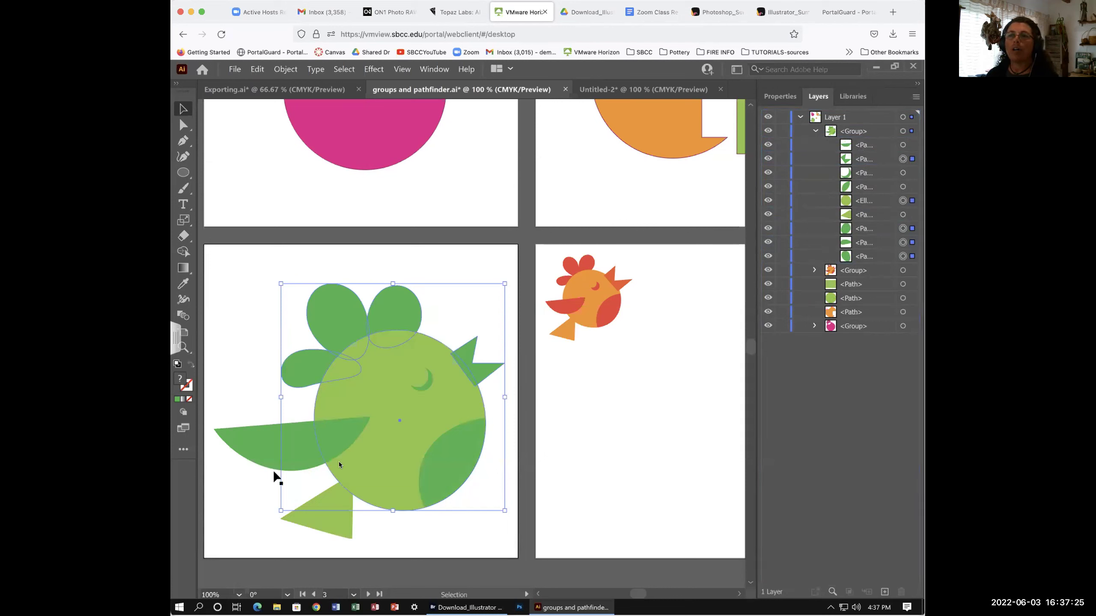
Collapse the green bird's group and move the whole bird slightly up and left on its artboard
{"action": "left_click", "coordinate": [492, 530]}
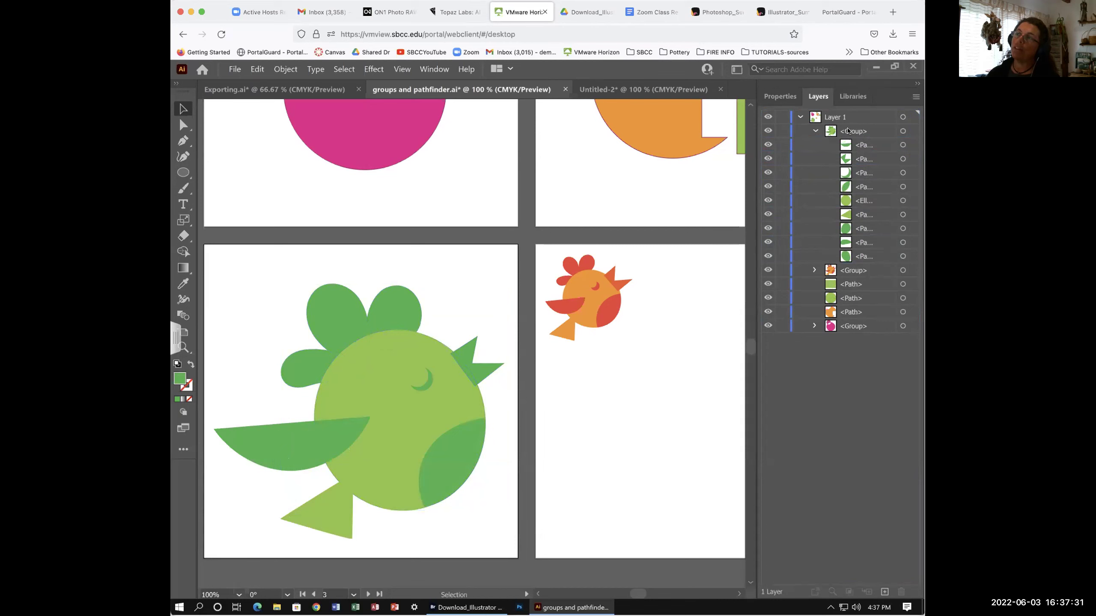
{"action": "left_click", "coordinate": [815, 131]}
{"action": "left_click_drag", "start_coordinate": [461, 449], "coordinate": [400, 414]}
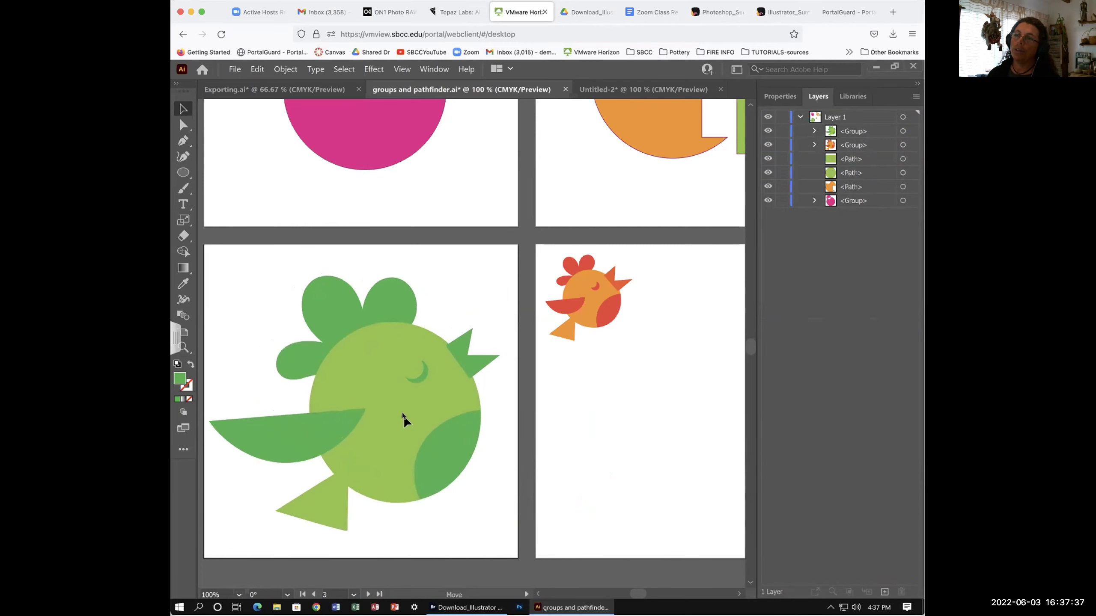
Rename the green bird's group with its maker's first name plus Bird, and the orange bird's group as Original Bird
{"action": "double_click", "coordinate": [855, 131]}
{"action": "type", "text": "Diana's Bird"}
{"action": "key", "text": "Return"}
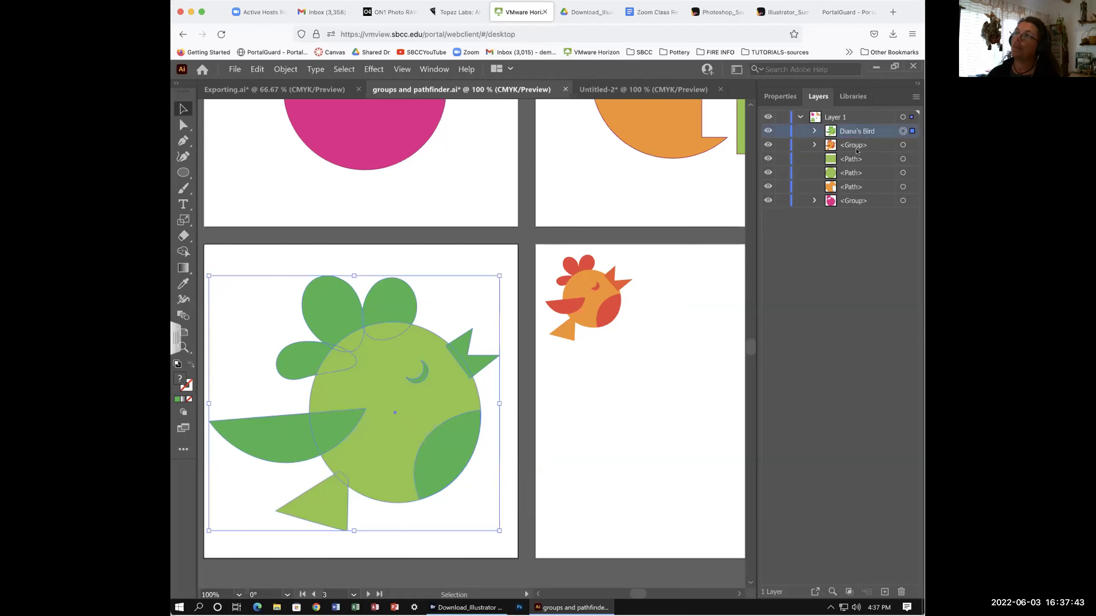
{"action": "double_click", "coordinate": [856, 148]}
{"action": "type", "text": "O"}
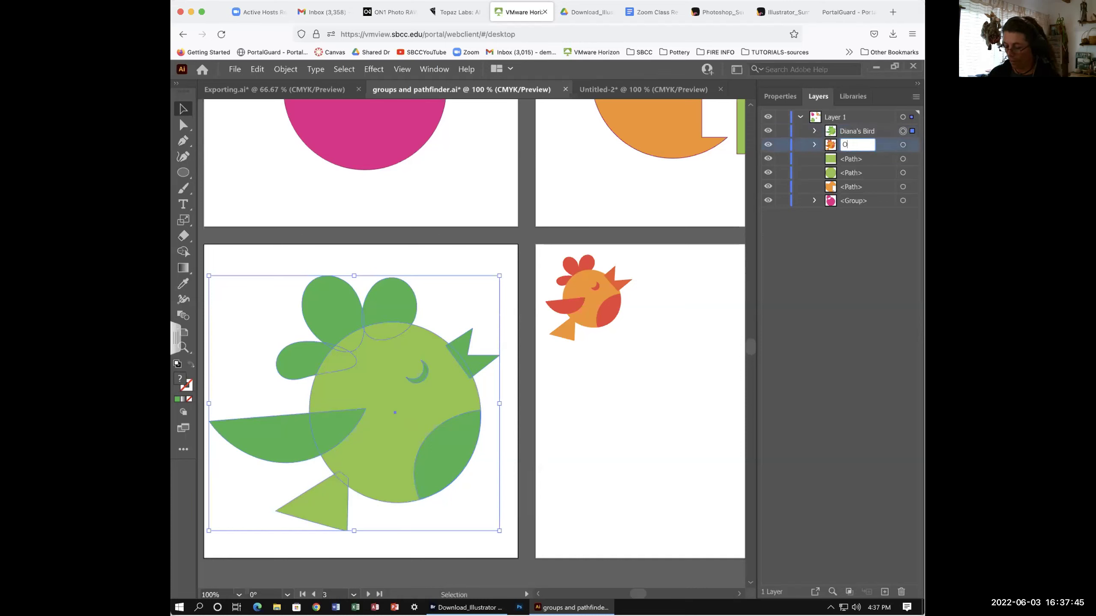
{"action": "type", "text": "riginal Bird"}
{"action": "key", "text": "Return"}
Examine the objects inside the Original Bird group and its nested body group, then collapse them
{"action": "left_click", "coordinate": [814, 145]}
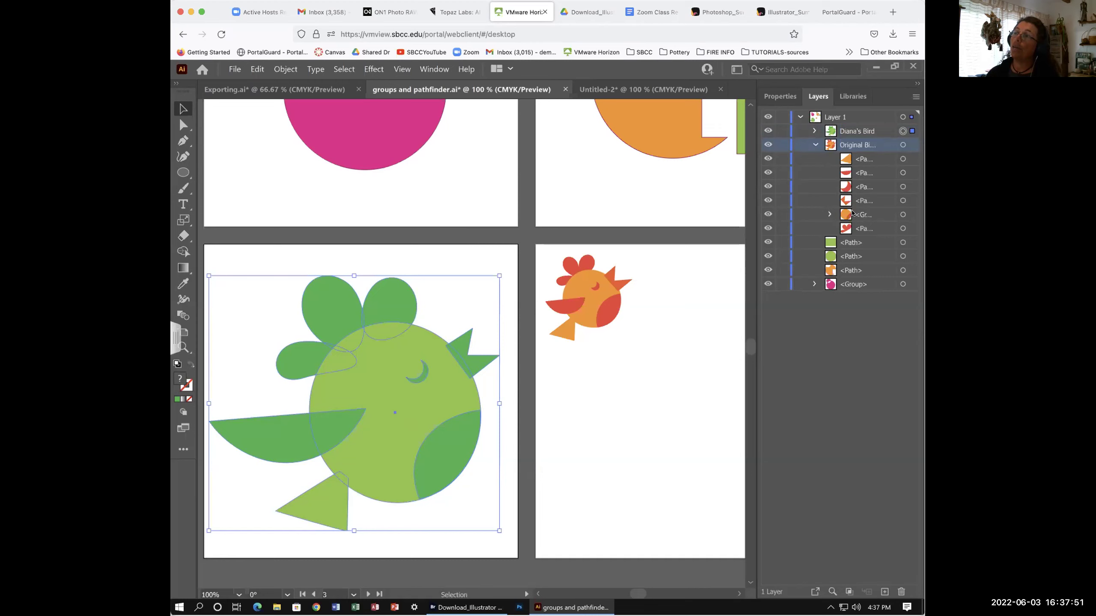
{"action": "left_click", "coordinate": [829, 215]}
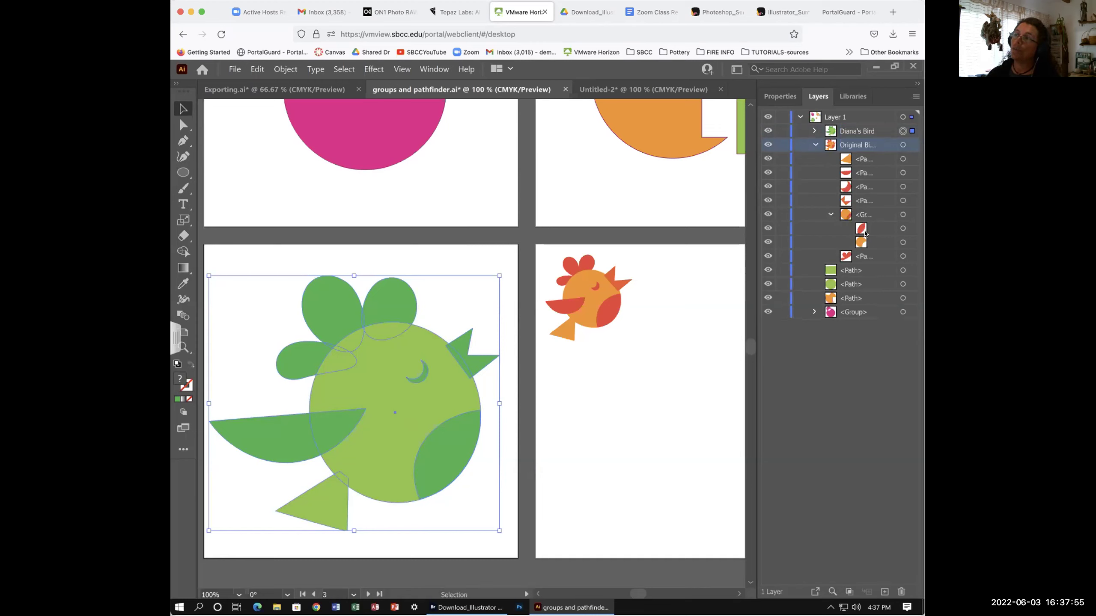
{"action": "left_click", "coordinate": [829, 214]}
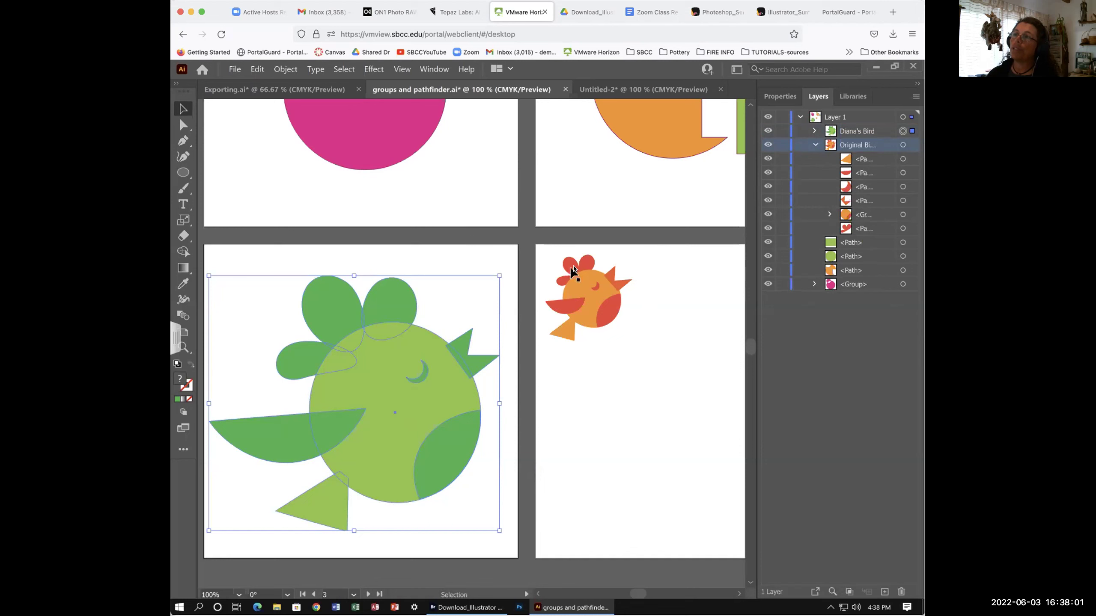
{"action": "left_click", "coordinate": [682, 396]}
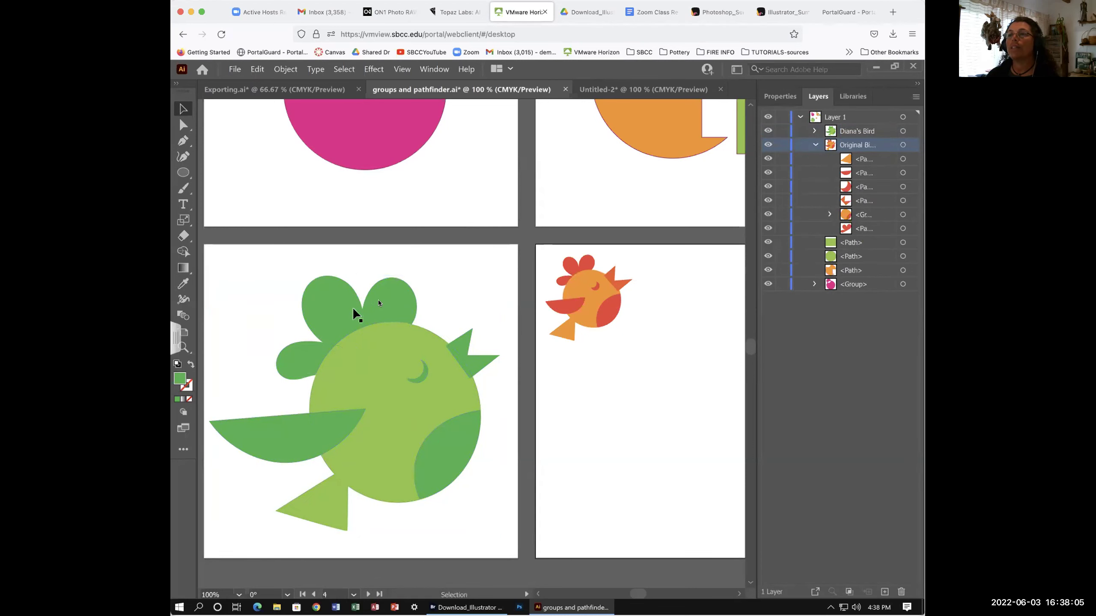
{"action": "left_click", "coordinate": [814, 144]}
Expand the green bird's group and select its three crest lobe paths
{"action": "left_click", "coordinate": [814, 131]}
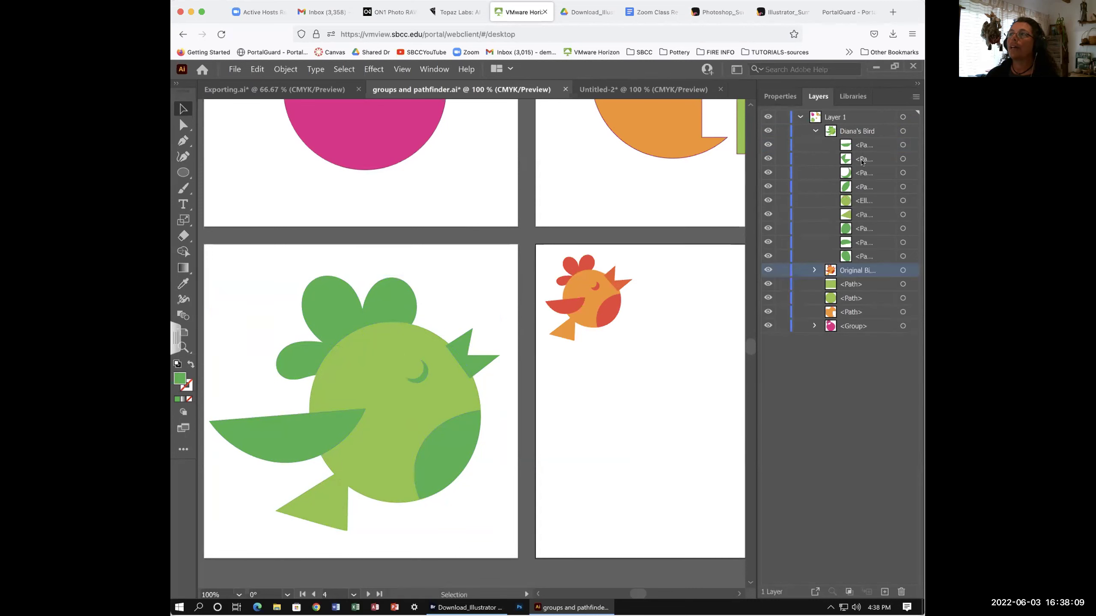
{"action": "left_click", "coordinate": [848, 227]}
{"action": "left_click", "coordinate": [865, 242], "text": "shift"}
{"action": "left_click", "coordinate": [865, 257], "text": "shift"}
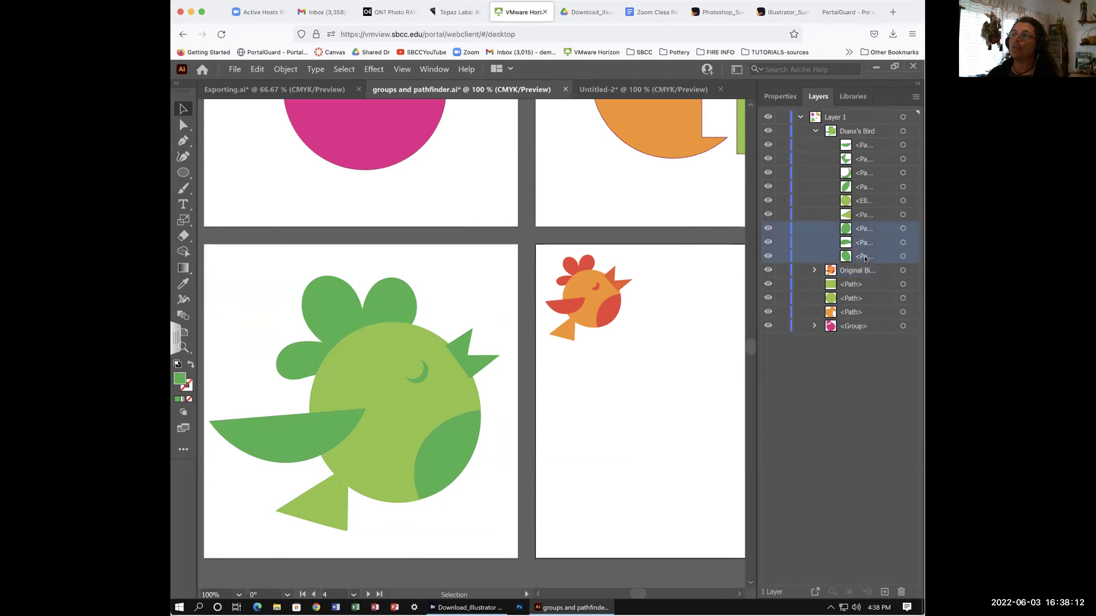
{"action": "left_click", "coordinate": [902, 228]}
{"action": "left_click", "coordinate": [902, 242], "text": "shift"}
{"action": "left_click", "coordinate": [902, 256], "text": "shift"}
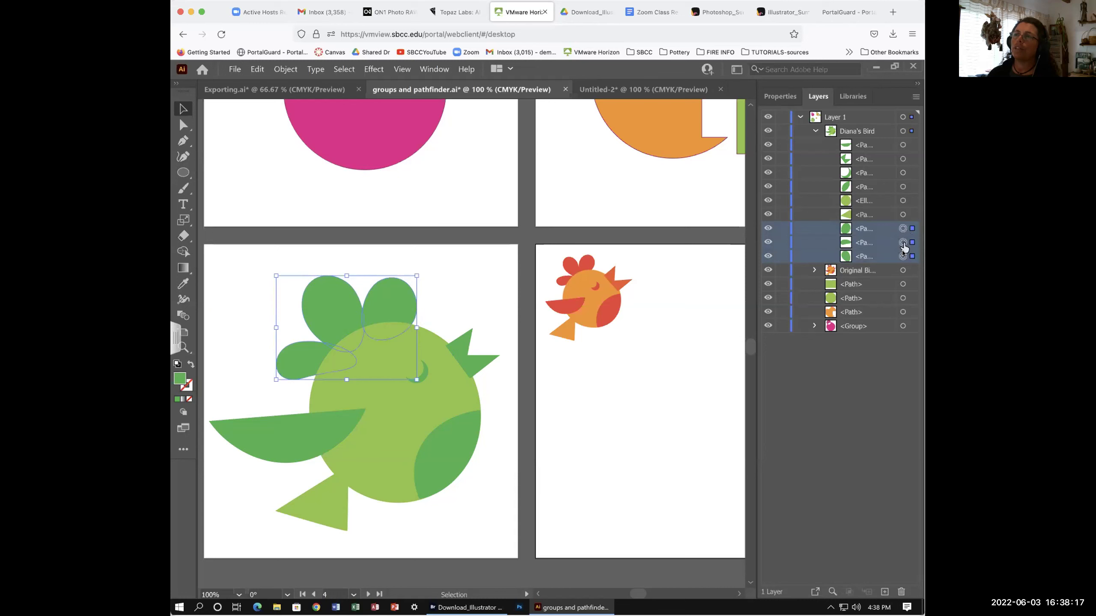
Group the three selected crest shapes on the green bird's head and deselect them
{"action": "left_click", "coordinate": [285, 69]}
{"action": "left_click", "coordinate": [293, 119]}
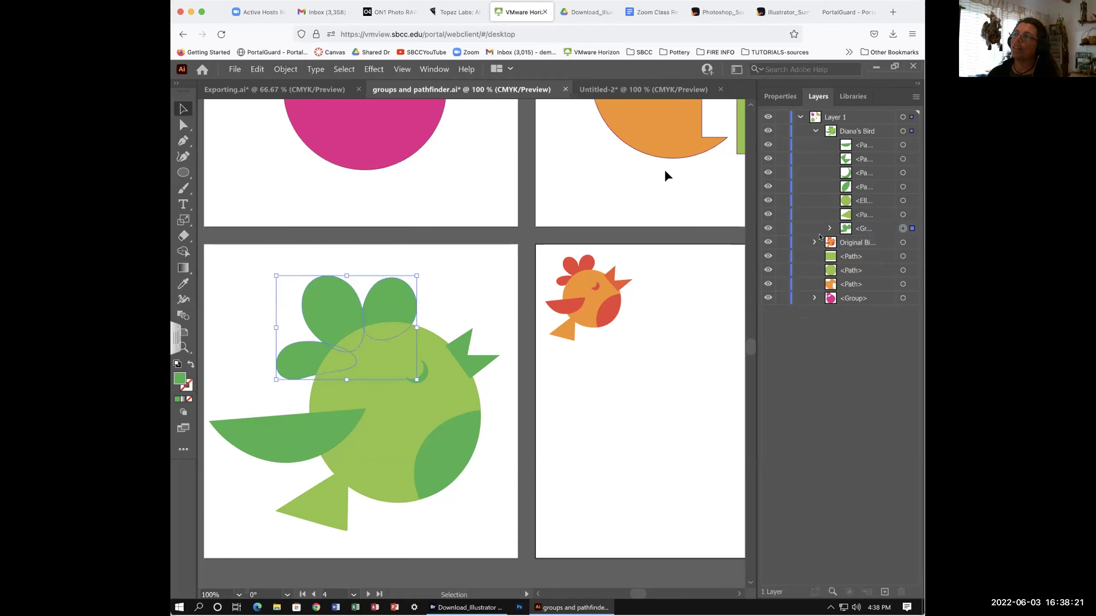
{"action": "left_click", "coordinate": [462, 293]}
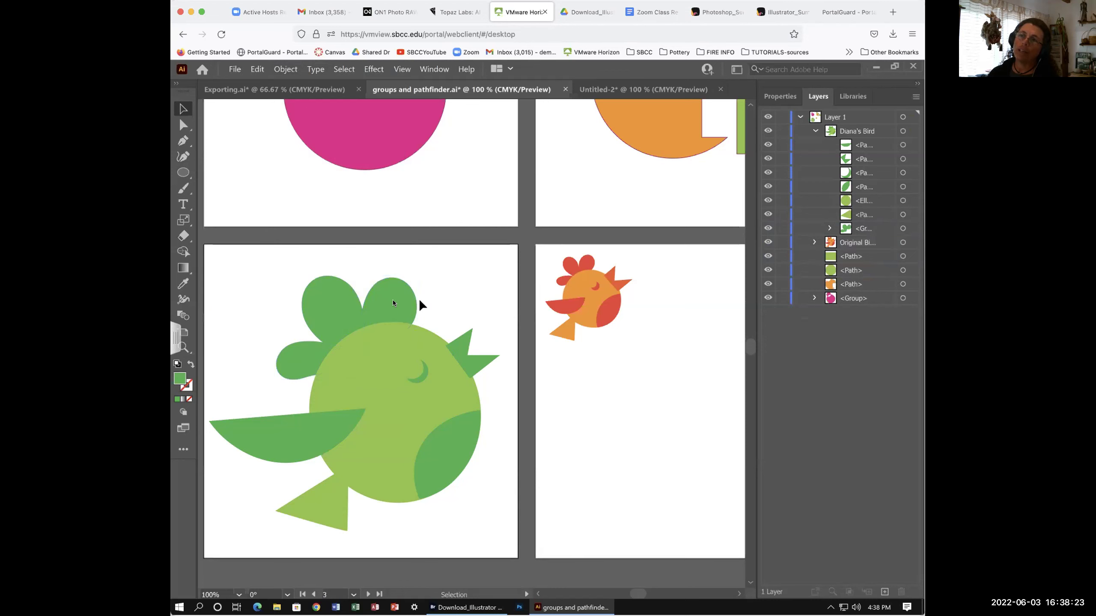
Isolate the green bird's group, nudge its crest slightly to the left, and exit isolation mode
{"action": "left_click", "coordinate": [380, 312]}
{"action": "double_click", "coordinate": [379, 312]}
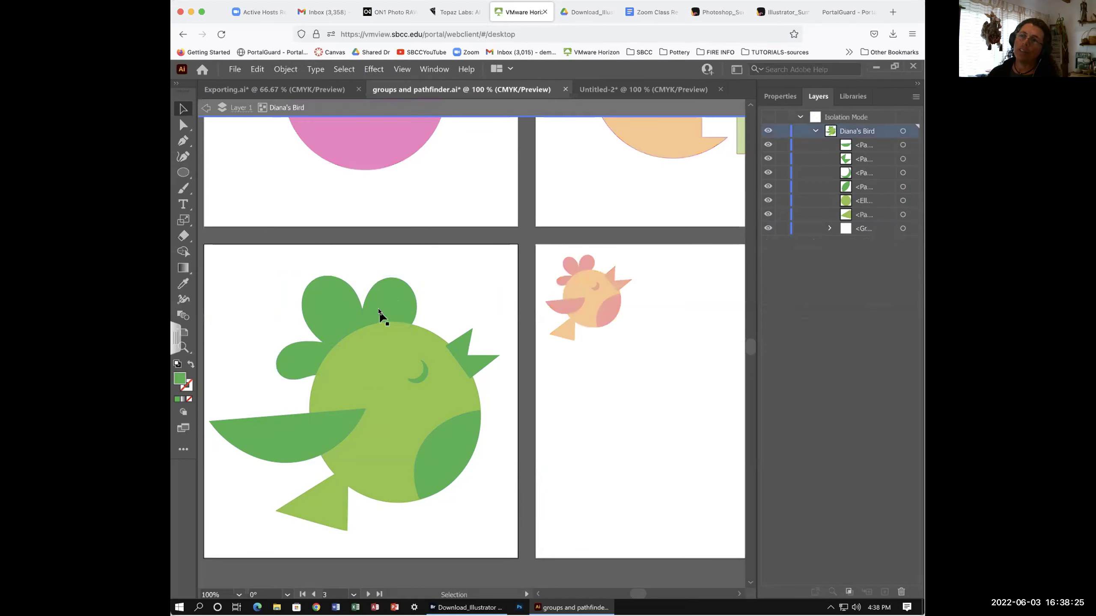
{"action": "mouse_move", "coordinate": [378, 310]}
{"action": "left_mouse_down"}
{"action": "mouse_move", "coordinate": [356, 319]}
{"action": "mouse_move", "coordinate": [408, 320]}
{"action": "mouse_move", "coordinate": [368, 312]}
{"action": "mouse_move", "coordinate": [380, 309]}
{"action": "left_mouse_up"}
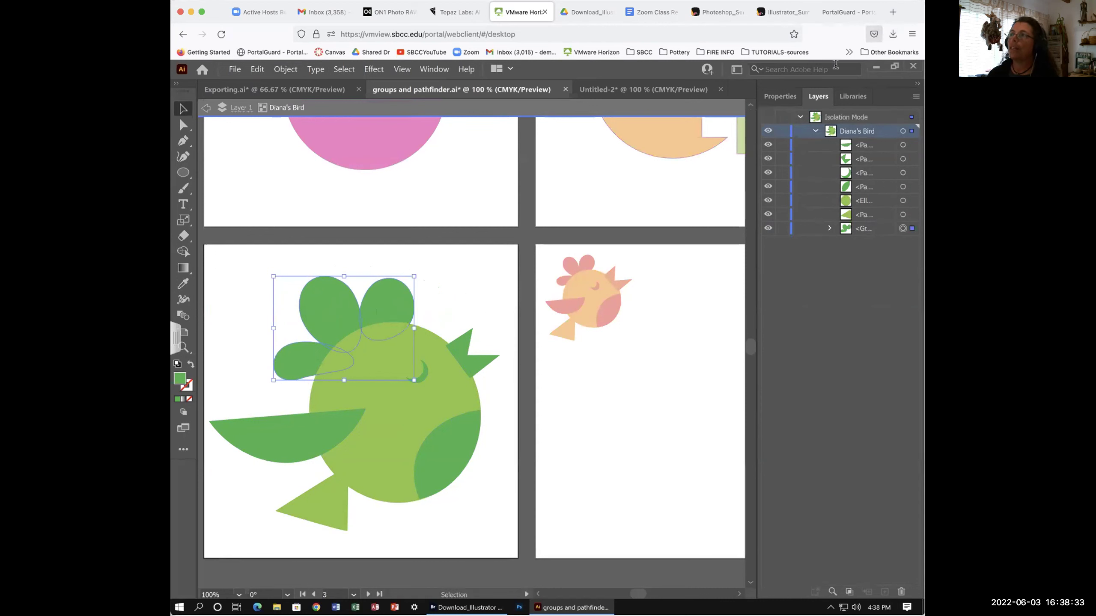
{"action": "left_click", "coordinate": [812, 117]}
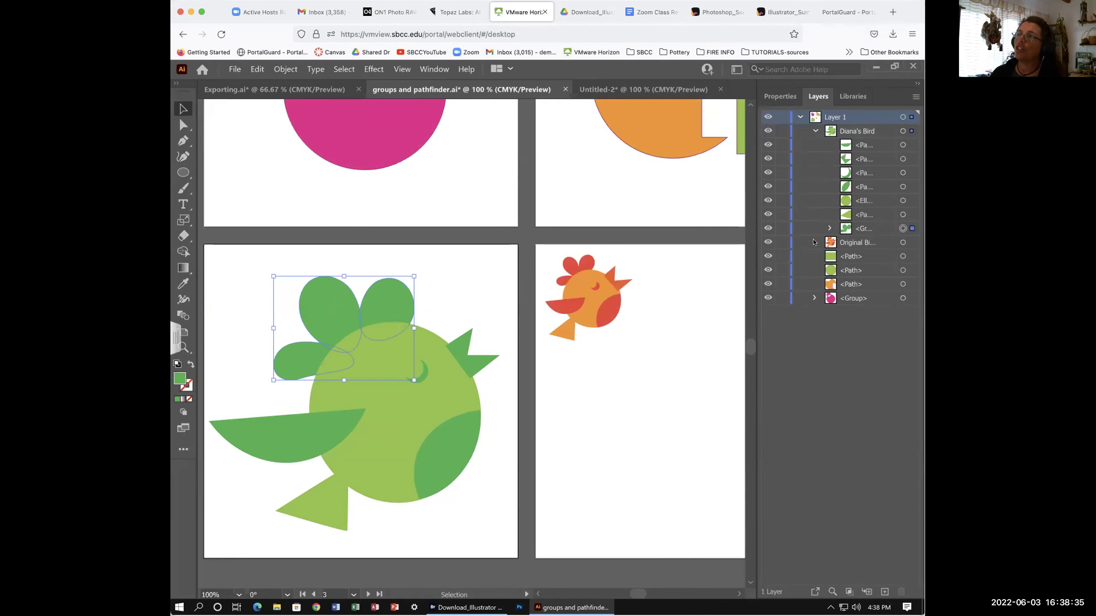
{"action": "left_click", "coordinate": [609, 415]}
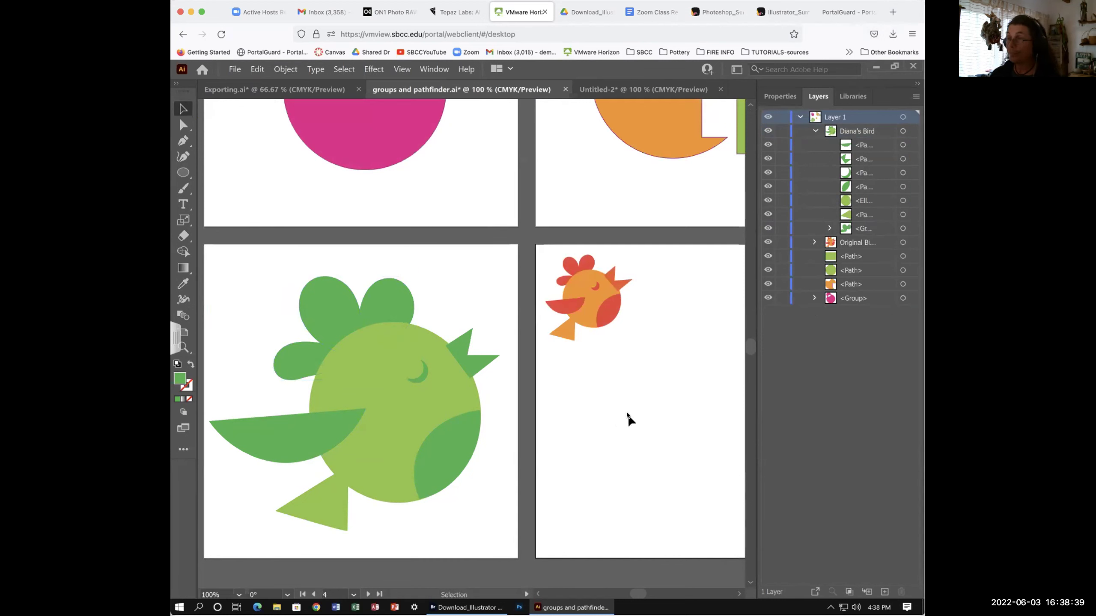
{"action": "key", "text": "ctrl+minus"}
{"action": "left_click_drag", "start_coordinate": [614, 403], "coordinate": [614, 445]}
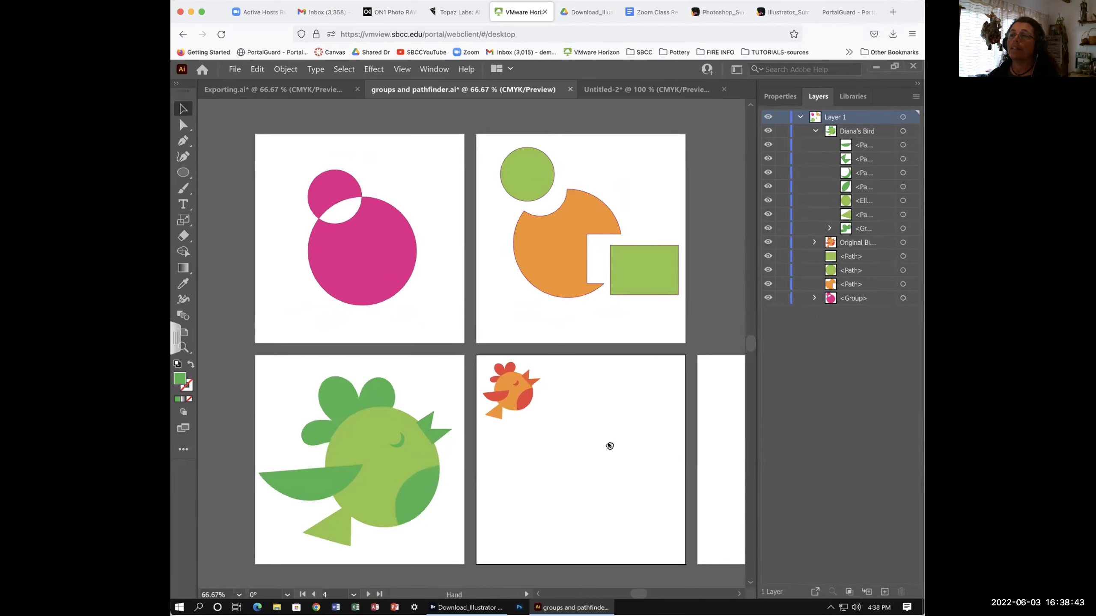
Switch to the Illustrator_Summer 1_2022 Padlet board, look over the students' posts, and return to the Illustrator document
{"action": "left_click", "coordinate": [780, 13]}
{"action": "left_click", "coordinate": [187, 77]}
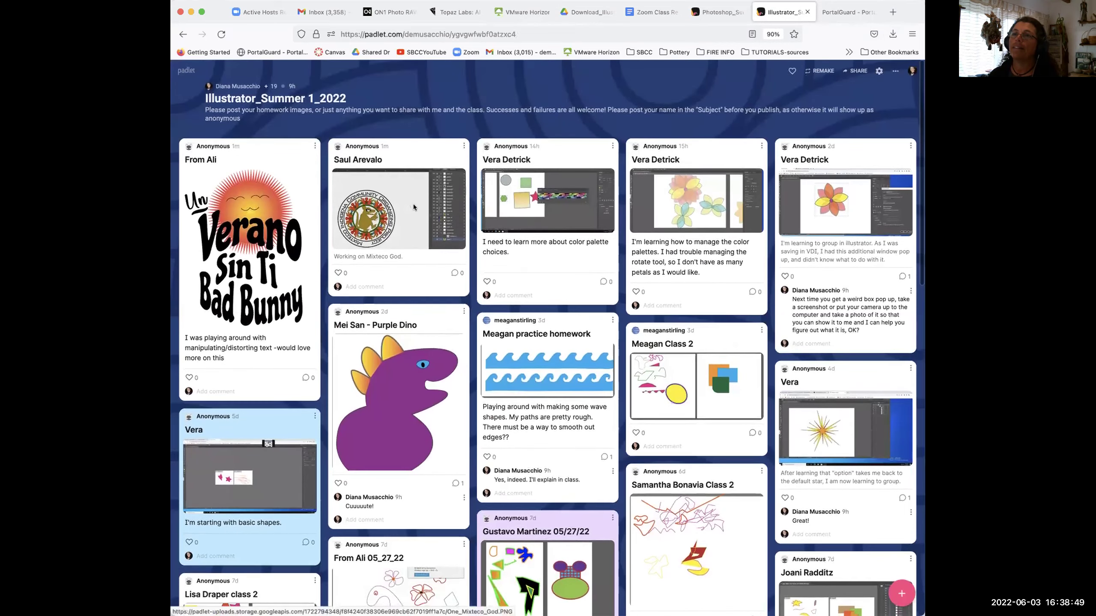
{"action": "scroll", "coordinate": [413, 204], "scroll_direction": "down", "scroll_amount": 2}
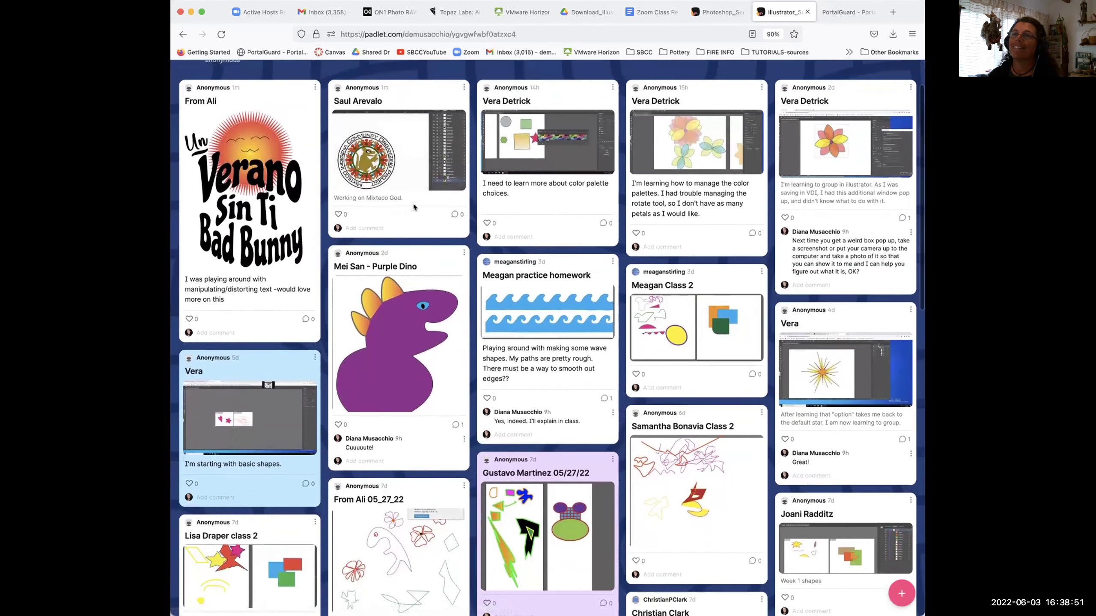
{"action": "scroll", "coordinate": [413, 204], "scroll_direction": "up", "scroll_amount": 1}
{"action": "scroll", "coordinate": [413, 206], "scroll_direction": "down", "scroll_amount": 1}
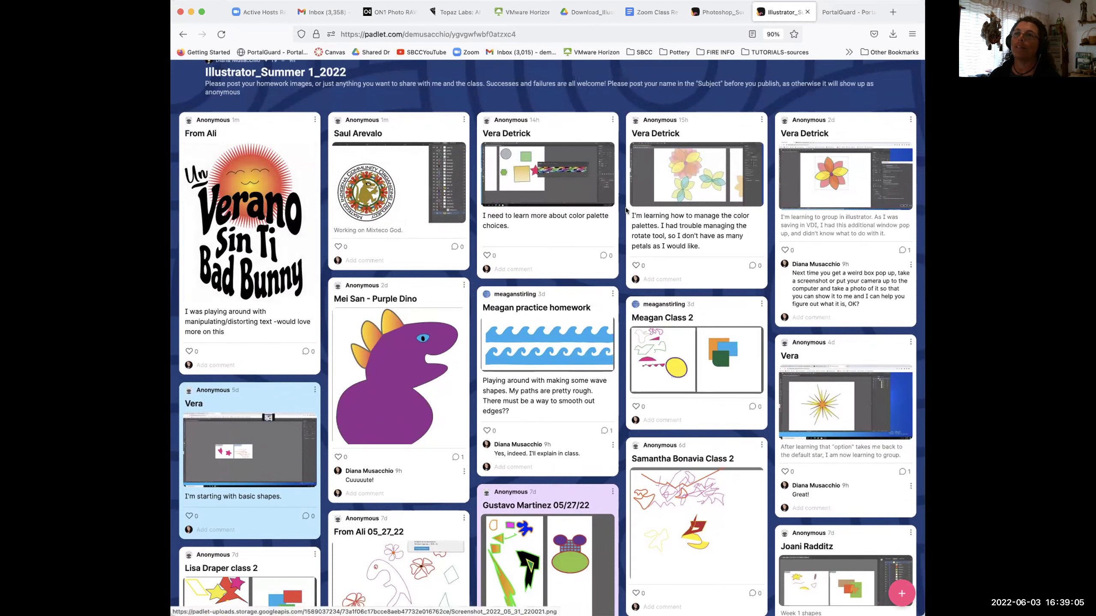
{"action": "left_click", "coordinate": [521, 13]}
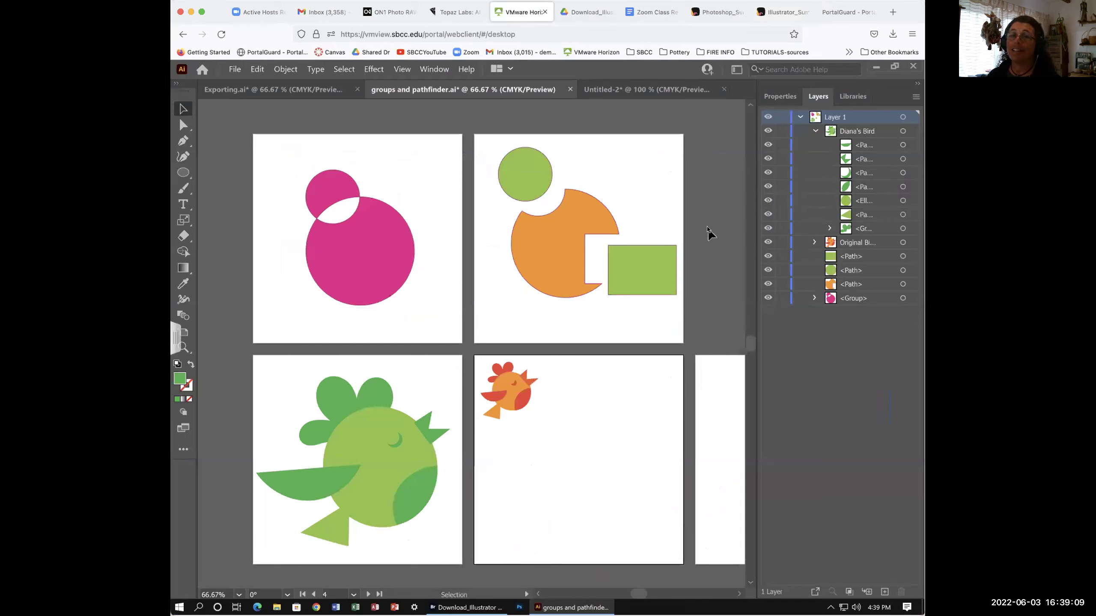
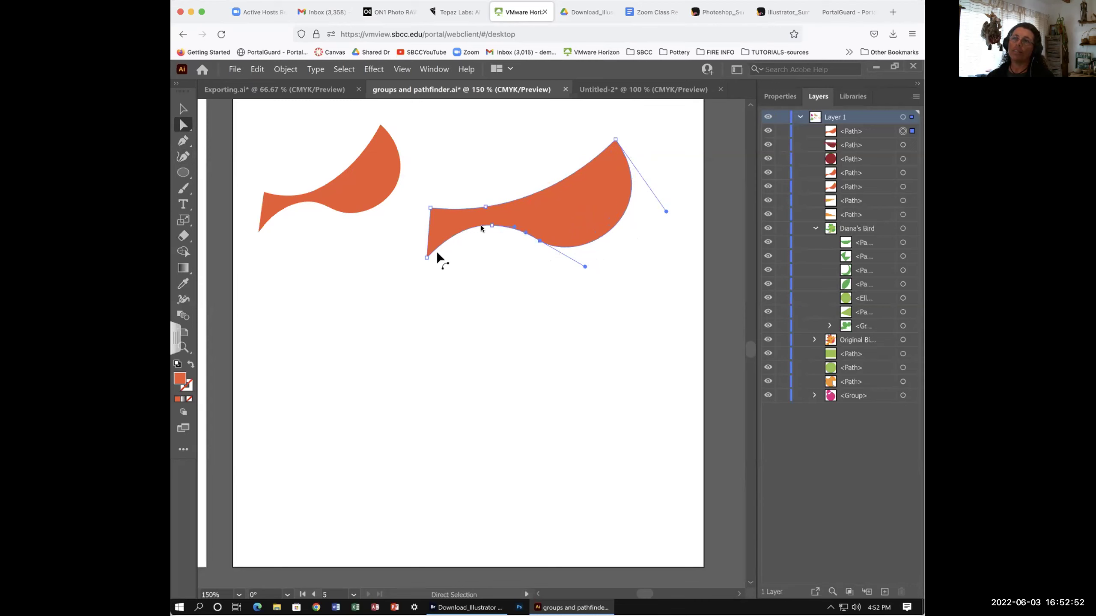
Move individual anchor points on the larger orange-red shape to flare its tail end and narrow the neck
{"action": "left_click_drag", "start_coordinate": [429, 208], "coordinate": [487, 214]}
{"action": "left_click", "coordinate": [426, 256]}
{"action": "left_click_drag", "start_coordinate": [427, 257], "coordinate": [417, 256]}
{"action": "left_click", "coordinate": [492, 225]}
{"action": "left_click_drag", "start_coordinate": [496, 225], "coordinate": [507, 227]}
{"action": "left_click", "coordinate": [485, 218]}
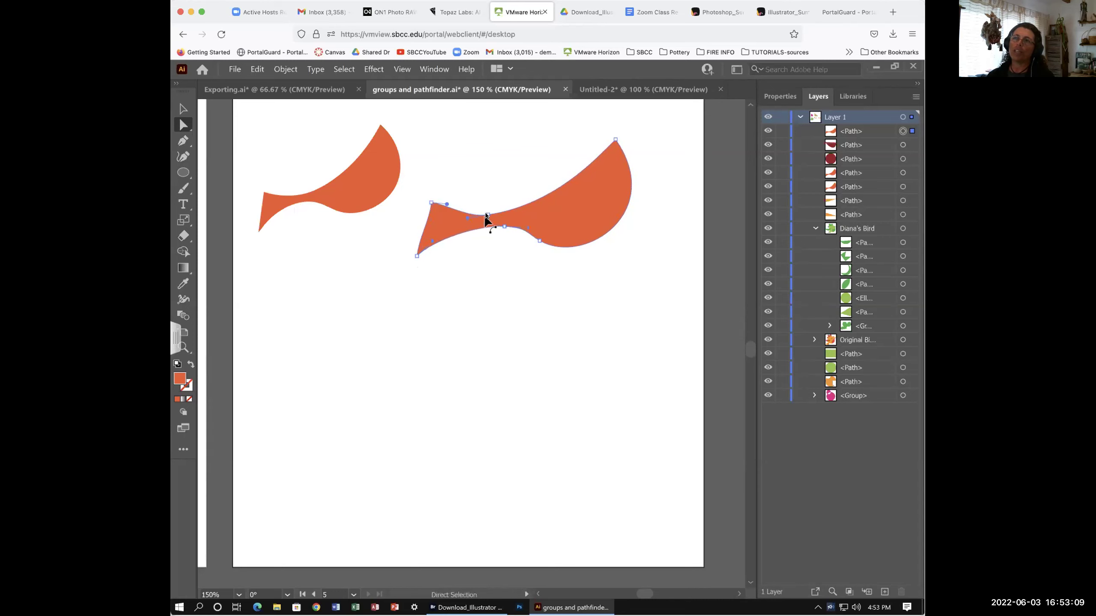
{"action": "left_click", "coordinate": [431, 201]}
Extend the larger shape's pointed tip slightly upward and smooth the curve along the tail's upper edge
{"action": "left_click", "coordinate": [616, 139]}
{"action": "left_click_drag", "start_coordinate": [616, 140], "coordinate": [621, 132]}
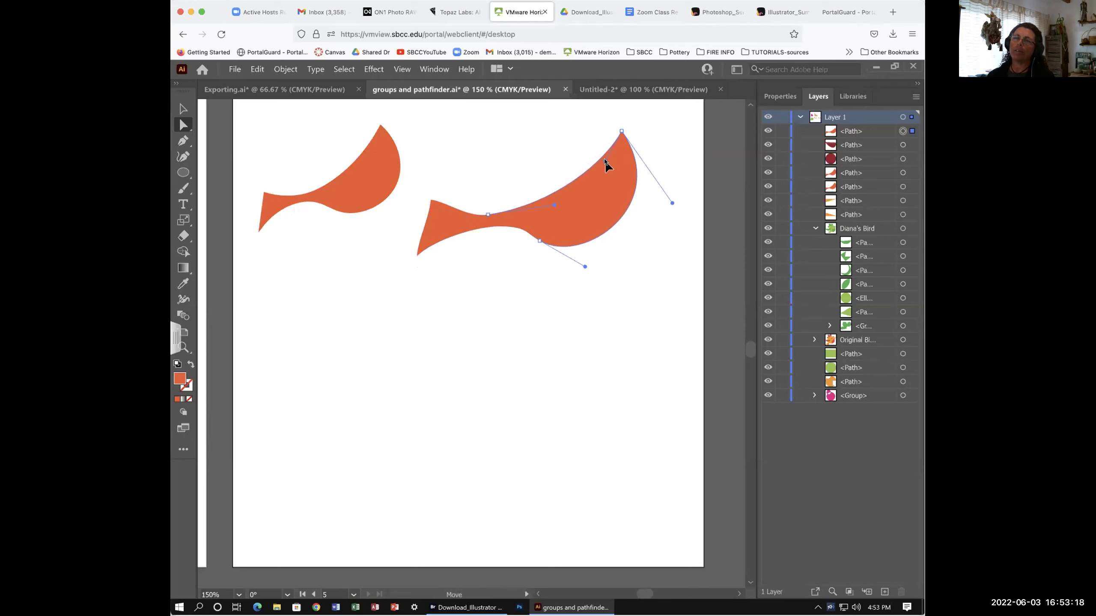
{"action": "left_click", "coordinate": [440, 207]}
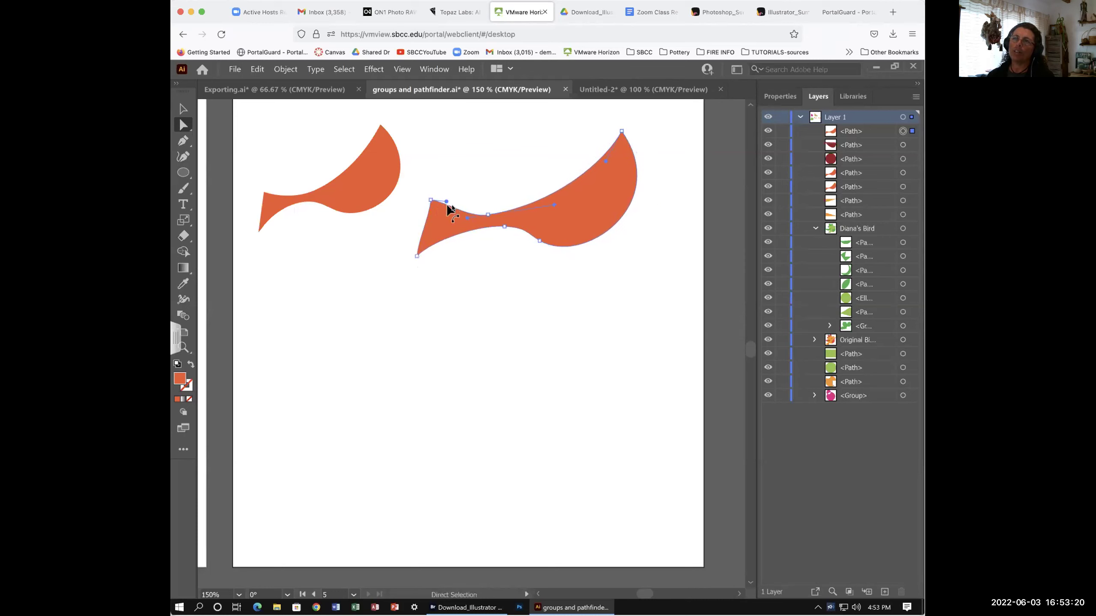
{"action": "left_click", "coordinate": [447, 212]}
{"action": "left_click", "coordinate": [672, 274]}
{"action": "left_click", "coordinate": [417, 256]}
{"action": "left_click", "coordinate": [421, 242]}
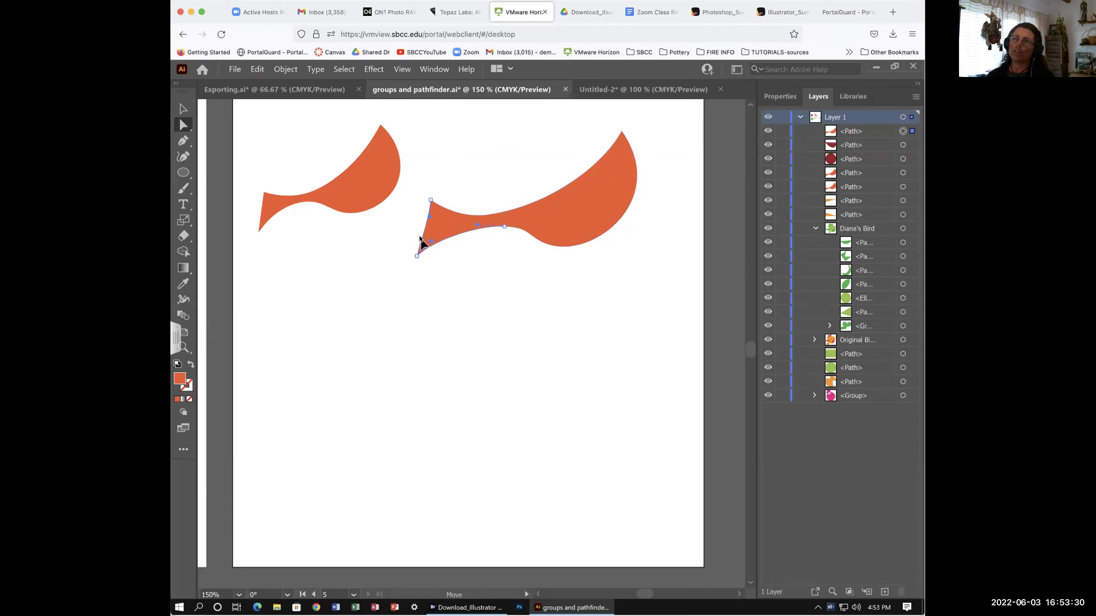
{"action": "left_click", "coordinate": [429, 220]}
{"action": "left_click", "coordinate": [500, 240]}
Move the whole larger orange-red shape up and to the right, away from the smaller one
{"action": "left_click_drag", "start_coordinate": [607, 203], "coordinate": [640, 185]}
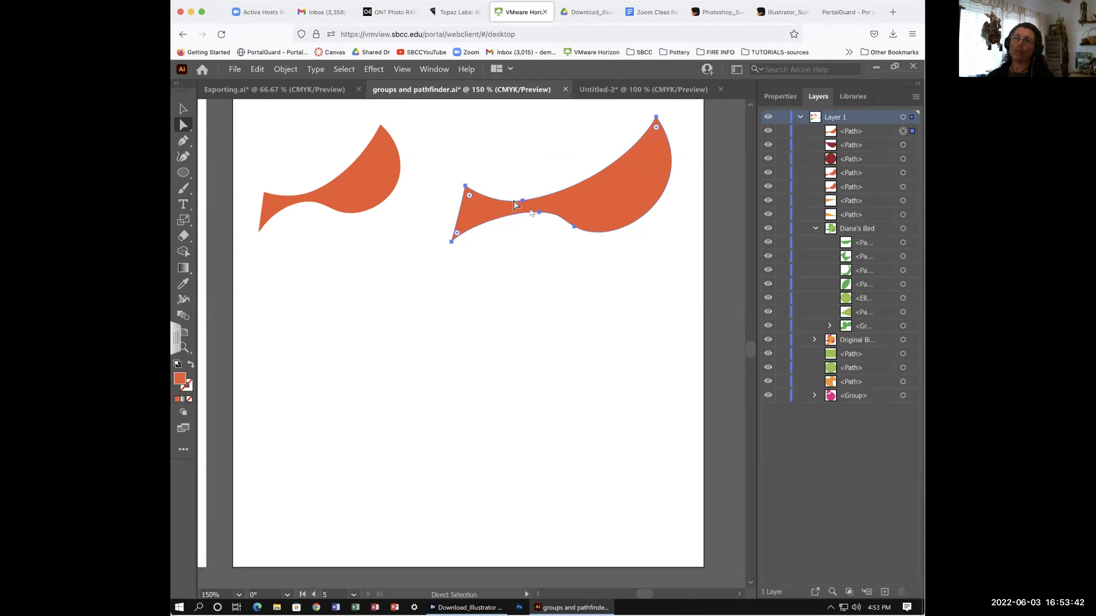
{"action": "left_click", "coordinate": [538, 212]}
{"action": "left_click_drag", "start_coordinate": [559, 211], "coordinate": [549, 211]}
{"action": "left_click", "coordinate": [628, 306]}
{"action": "left_click_drag", "start_coordinate": [616, 201], "coordinate": [621, 197]}
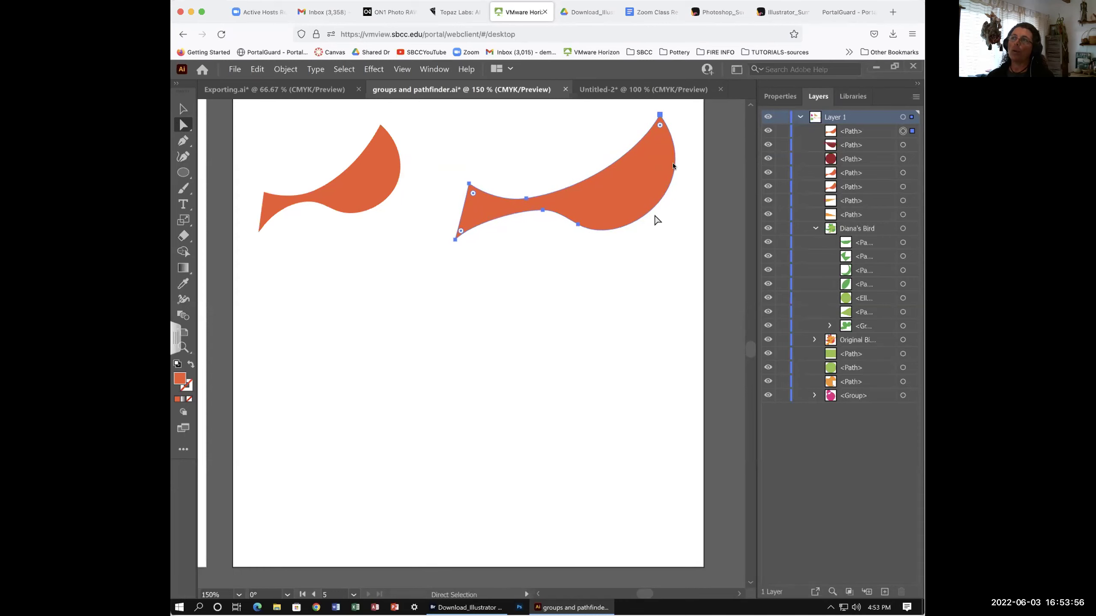
Adjust the direction handles at the bulb's lower anchor and pointed tip to make the bulb fuller
{"action": "left_click_drag", "start_coordinate": [577, 223], "coordinate": [636, 255]}
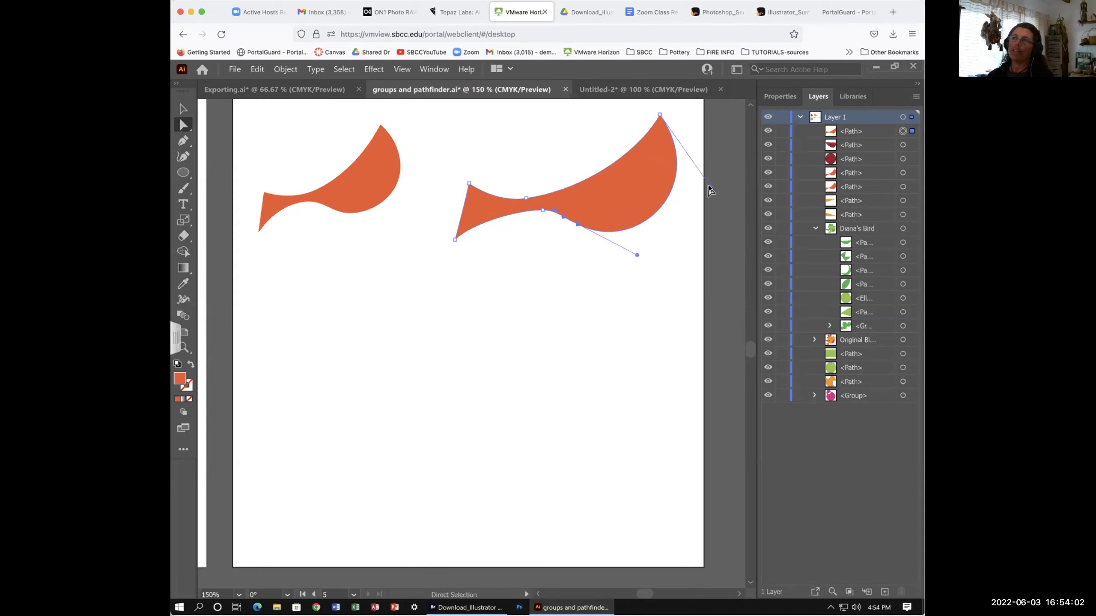
{"action": "mouse_move", "coordinate": [710, 187]}
{"action": "left_mouse_down"}
{"action": "mouse_move", "coordinate": [697, 186]}
{"action": "mouse_move", "coordinate": [713, 185]}
{"action": "left_mouse_up"}
{"action": "left_click", "coordinate": [546, 209]}
{"action": "left_click", "coordinate": [574, 220]}
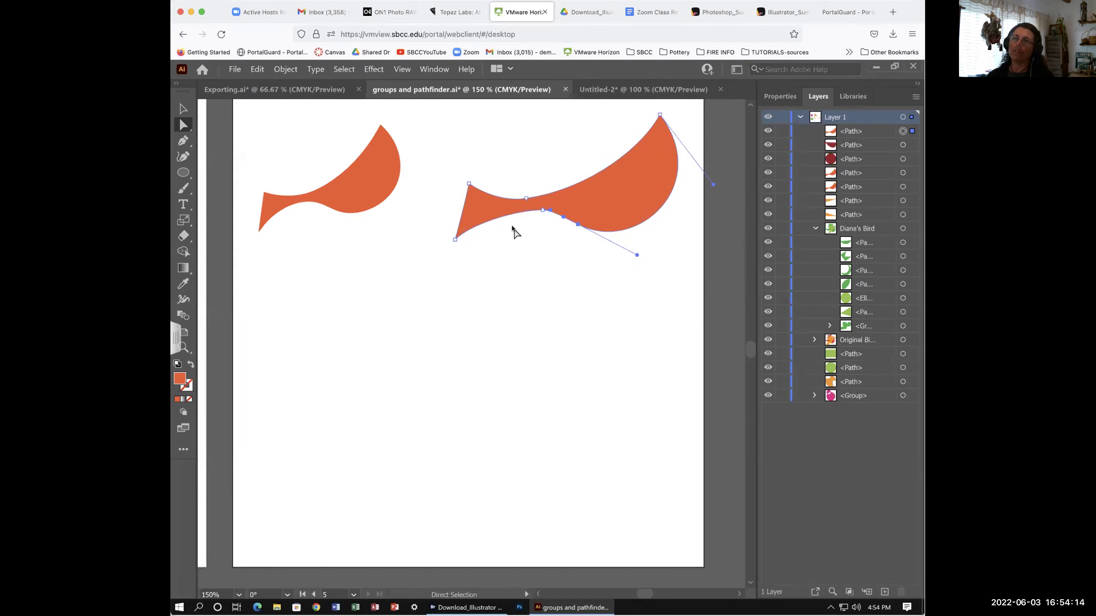
Shift the larger shape slightly upward and reposition the anchors along the neck's underside to refine its transition into the bulb
{"action": "left_click", "coordinate": [483, 244]}
{"action": "left_click", "coordinate": [587, 206]}
{"action": "left_click_drag", "start_coordinate": [543, 210], "coordinate": [546, 209]}
{"action": "left_click", "coordinate": [540, 207]}
{"action": "left_click", "coordinate": [535, 206]}
{"action": "left_click", "coordinate": [566, 214]}
{"action": "left_click_drag", "start_coordinate": [563, 210], "coordinate": [581, 225]}
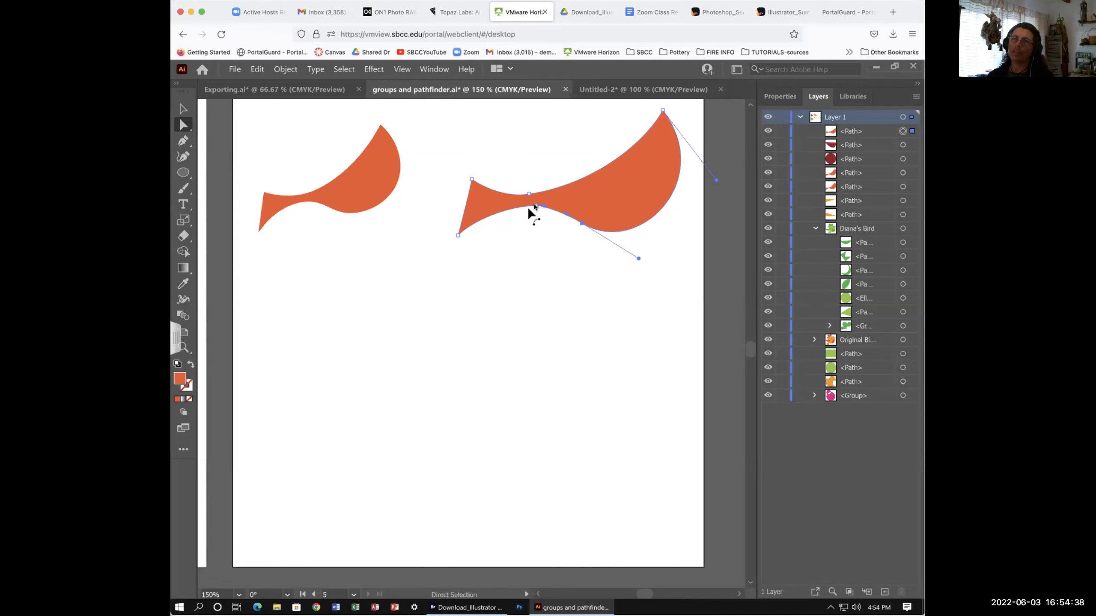
Smooth the underside of the tail and neck into a rounder arch and deselect the larger shape
{"action": "left_click", "coordinate": [529, 194]}
{"action": "left_click_drag", "start_coordinate": [536, 204], "coordinate": [547, 206]}
{"action": "left_click_drag", "start_coordinate": [469, 220], "coordinate": [476, 210]}
{"action": "left_click_drag", "start_coordinate": [551, 206], "coordinate": [556, 209]}
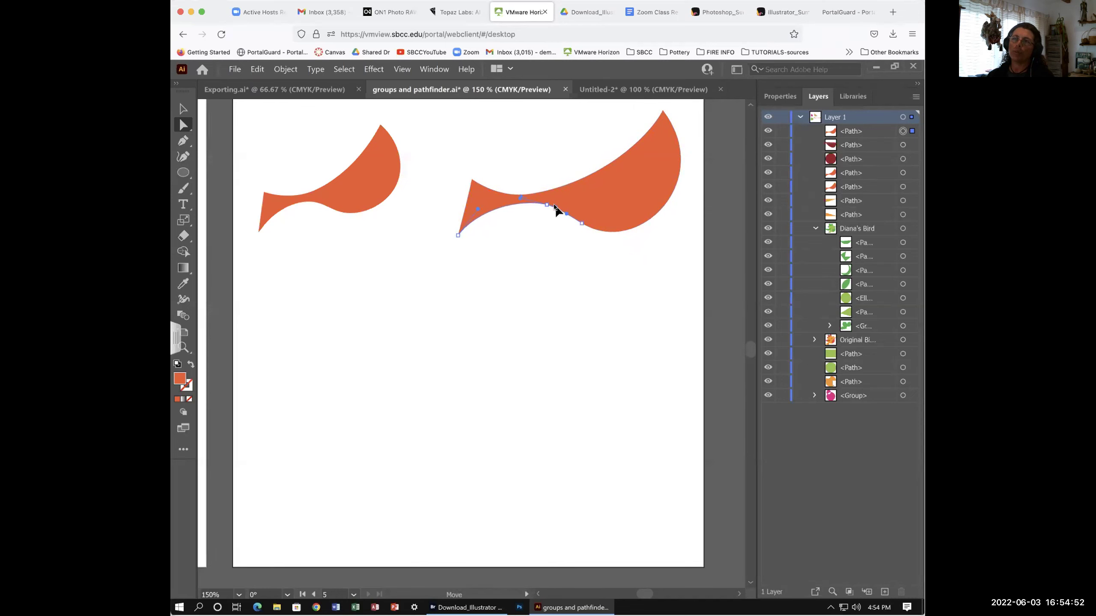
{"action": "left_click", "coordinate": [557, 253]}
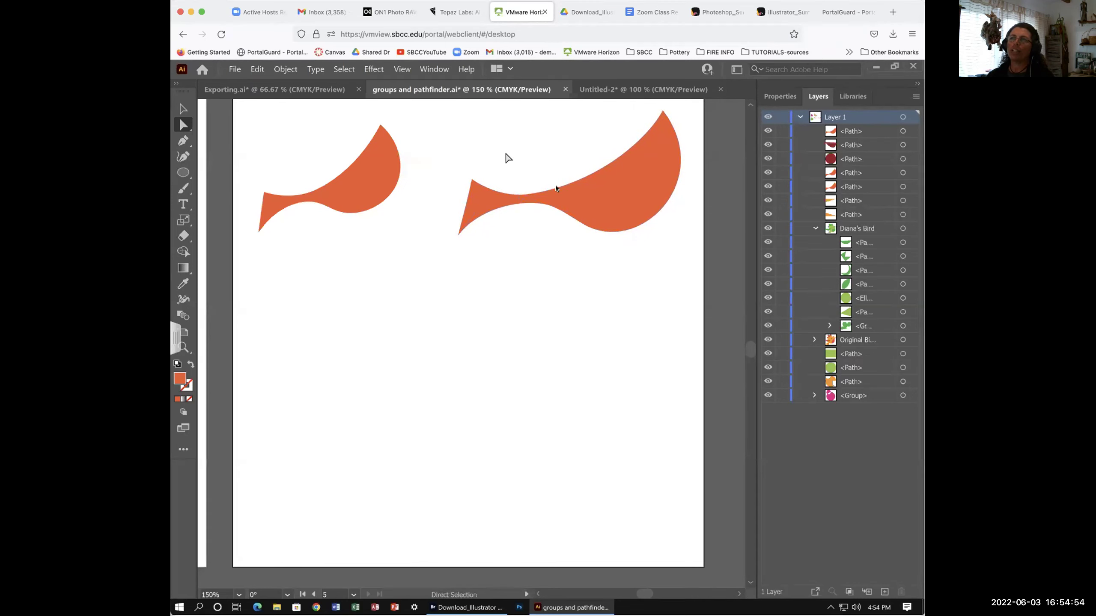
{"action": "key", "text": "v"}
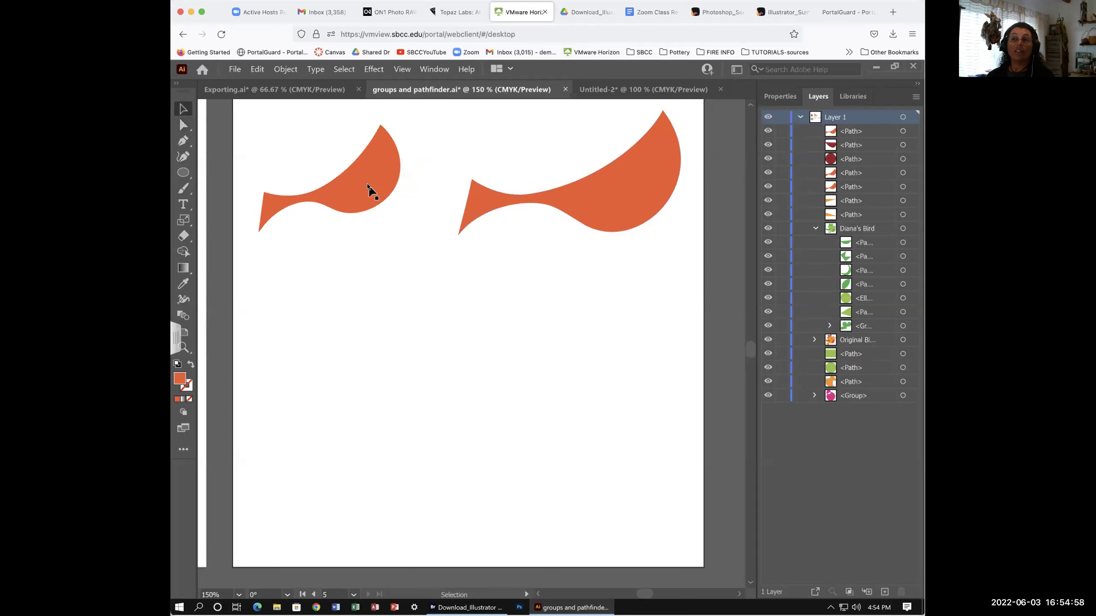
Draw an orange-red ellipse about 1.60 in wide and 1.45 in high in the artboard's lower half
{"action": "left_click", "coordinate": [183, 172]}
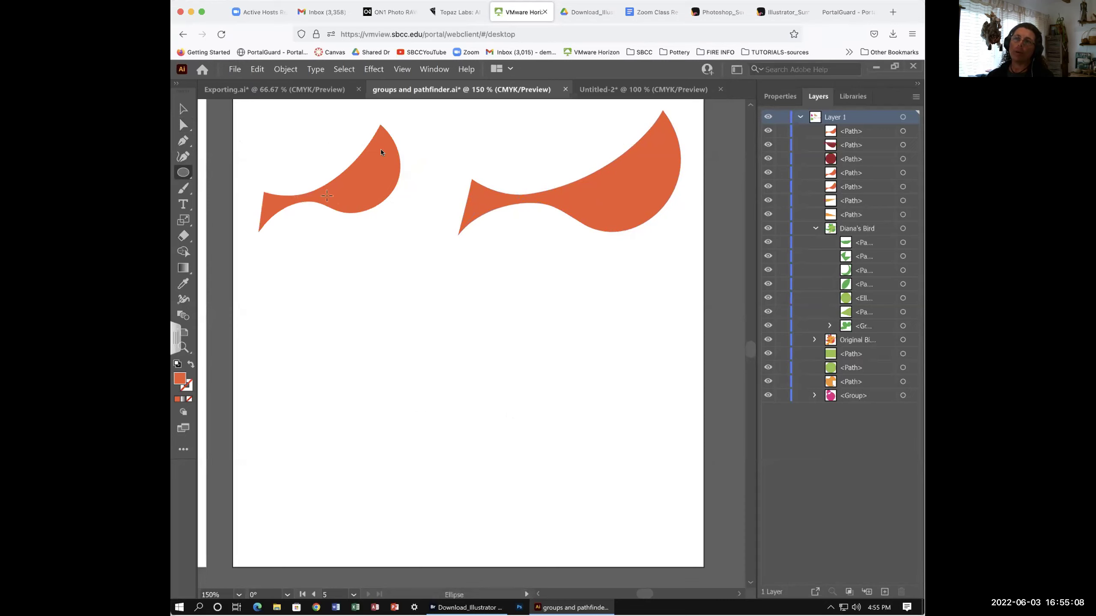
{"action": "left_click_drag", "start_coordinate": [476, 358], "coordinate": [627, 495]}
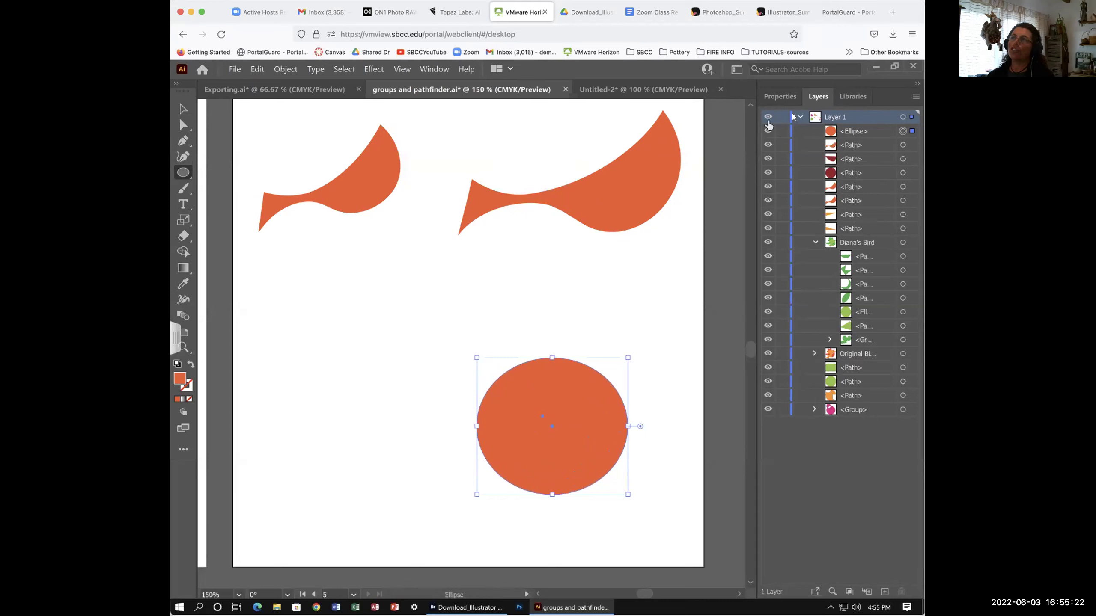
{"action": "left_click", "coordinate": [780, 96]}
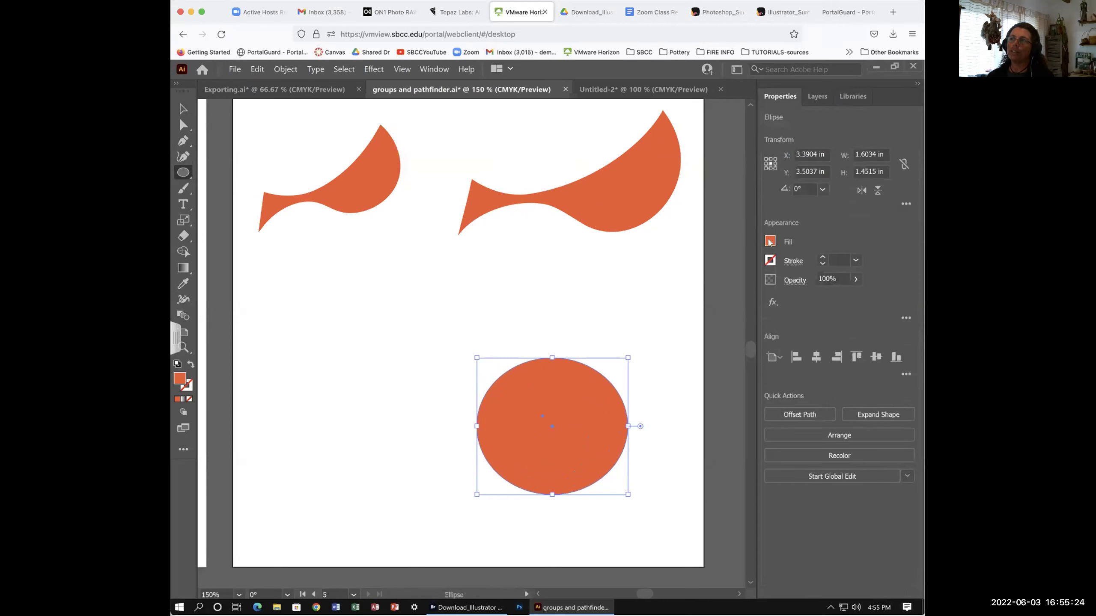
{"action": "left_click", "coordinate": [769, 242]}
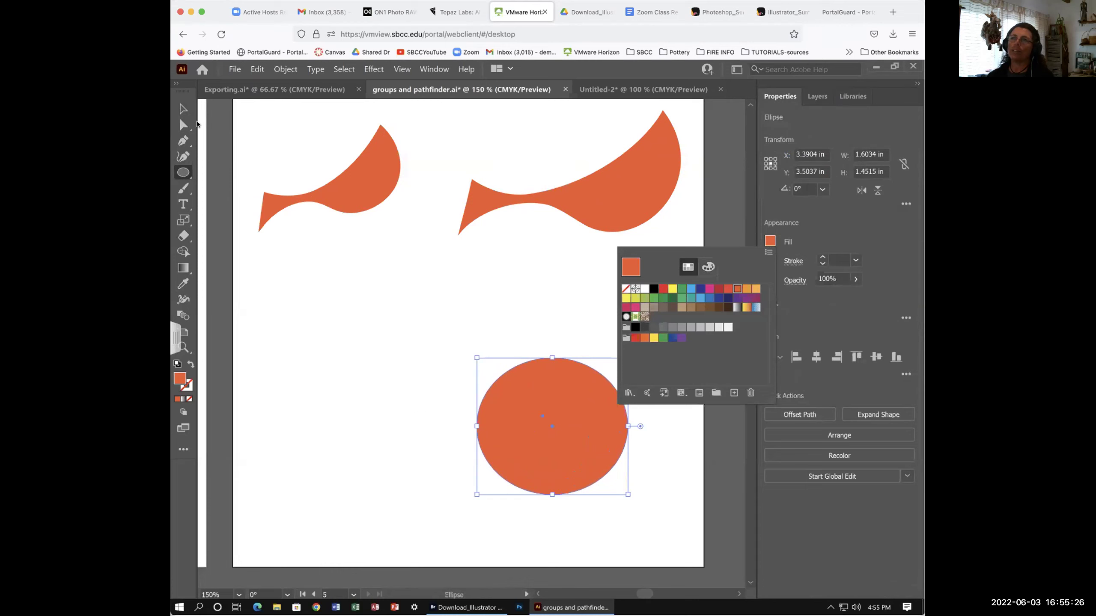
Draw a second ellipse about 3.12 by 1.58 in overlapping the first and fill it with light orange
{"action": "left_click", "coordinate": [180, 176]}
{"action": "mouse_move", "coordinate": [326, 308]}
{"action": "left_mouse_down"}
{"action": "mouse_move", "coordinate": [464, 382]}
{"action": "mouse_move", "coordinate": [596, 410]}
{"action": "mouse_move", "coordinate": [591, 447]}
{"action": "mouse_move", "coordinate": [621, 457]}
{"action": "left_mouse_up"}
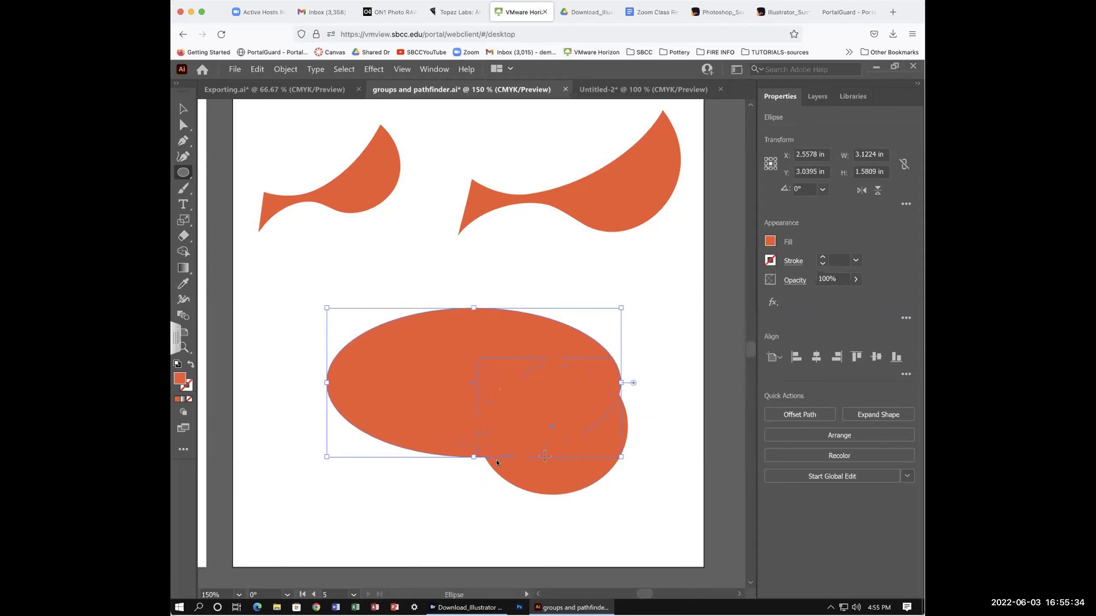
{"action": "left_click", "coordinate": [770, 241]}
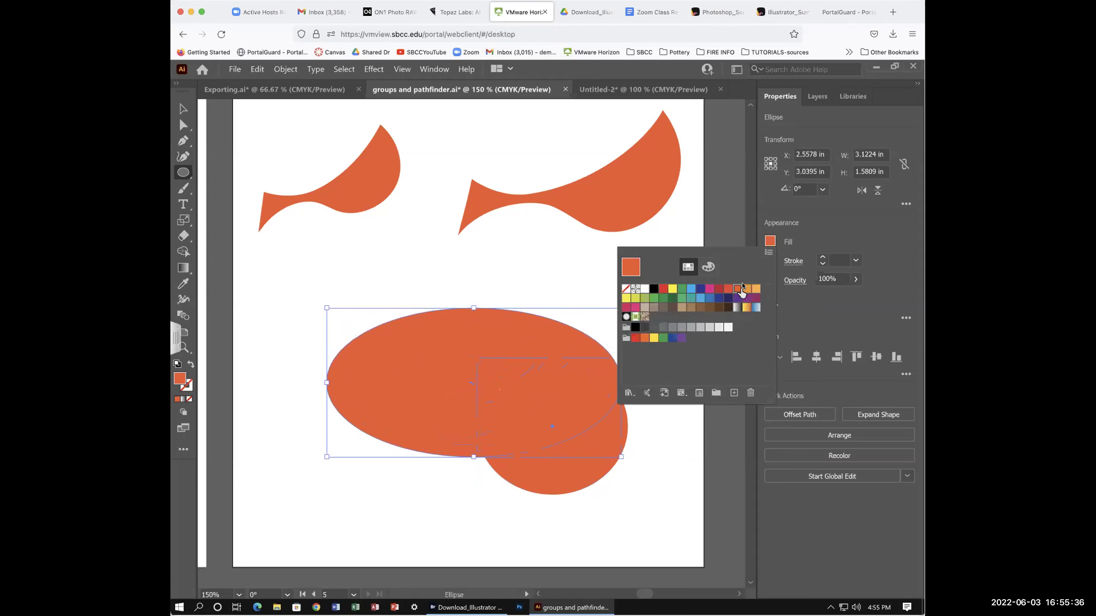
{"action": "left_click", "coordinate": [746, 289]}
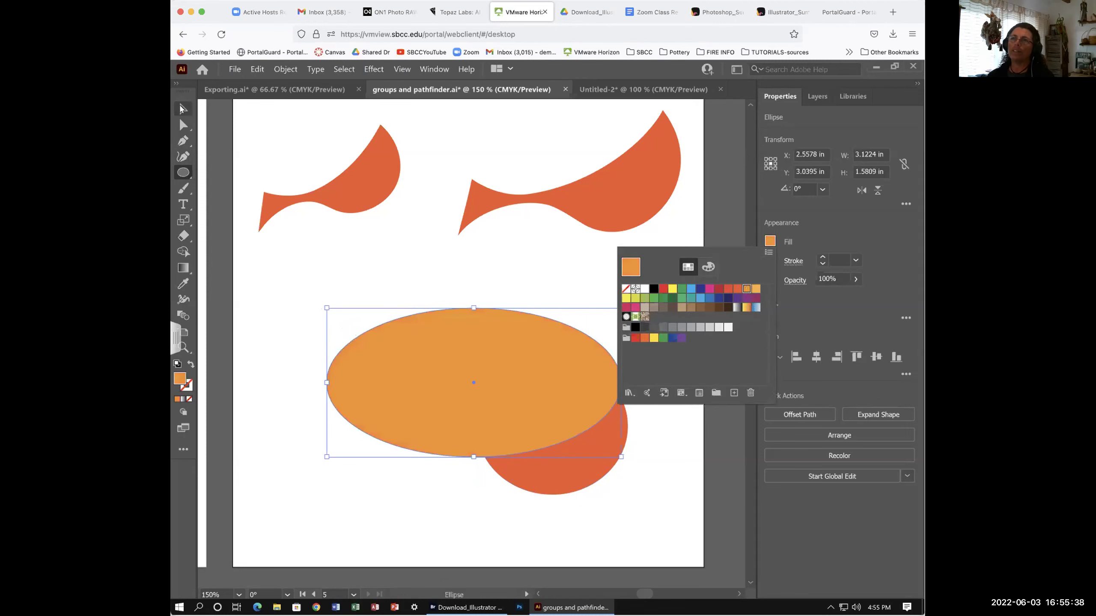
{"action": "left_click", "coordinate": [641, 417]}
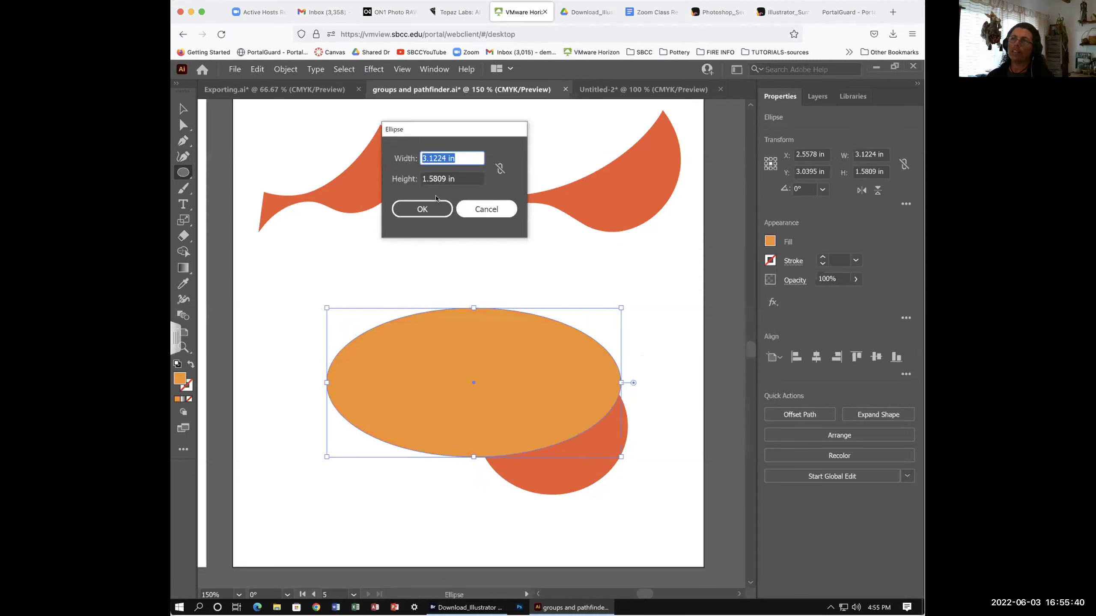
{"action": "left_click", "coordinate": [421, 211]}
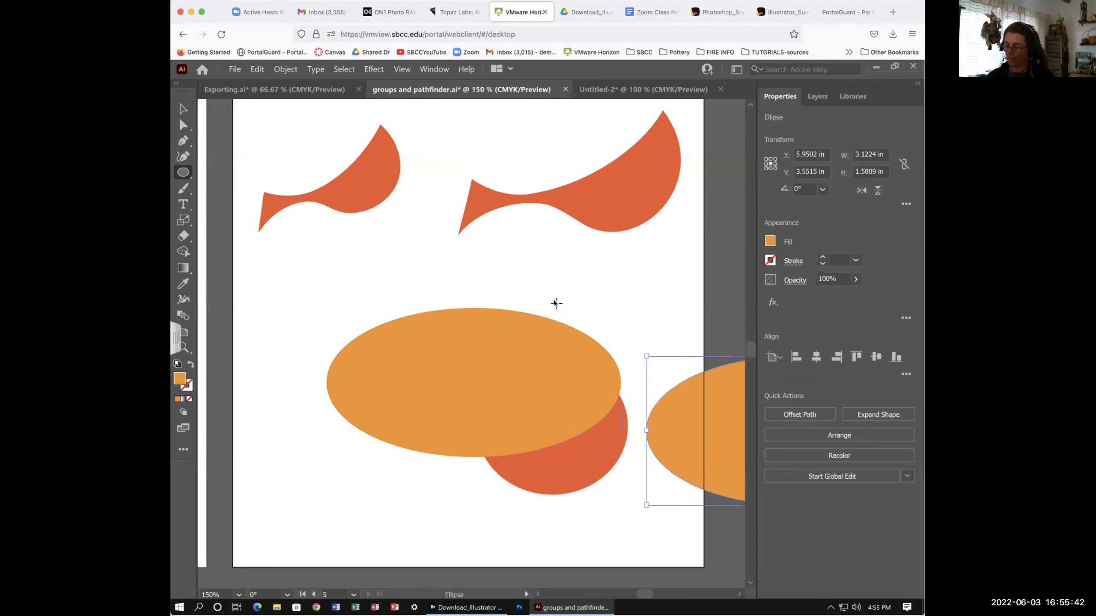
{"action": "key", "text": "Delete"}
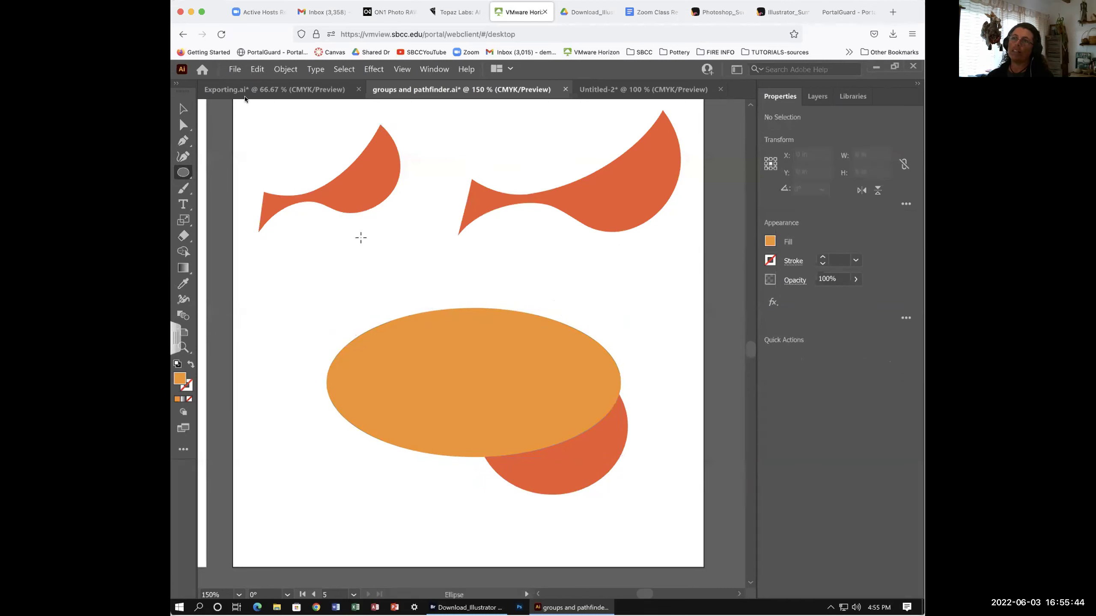
{"action": "key", "text": "v"}
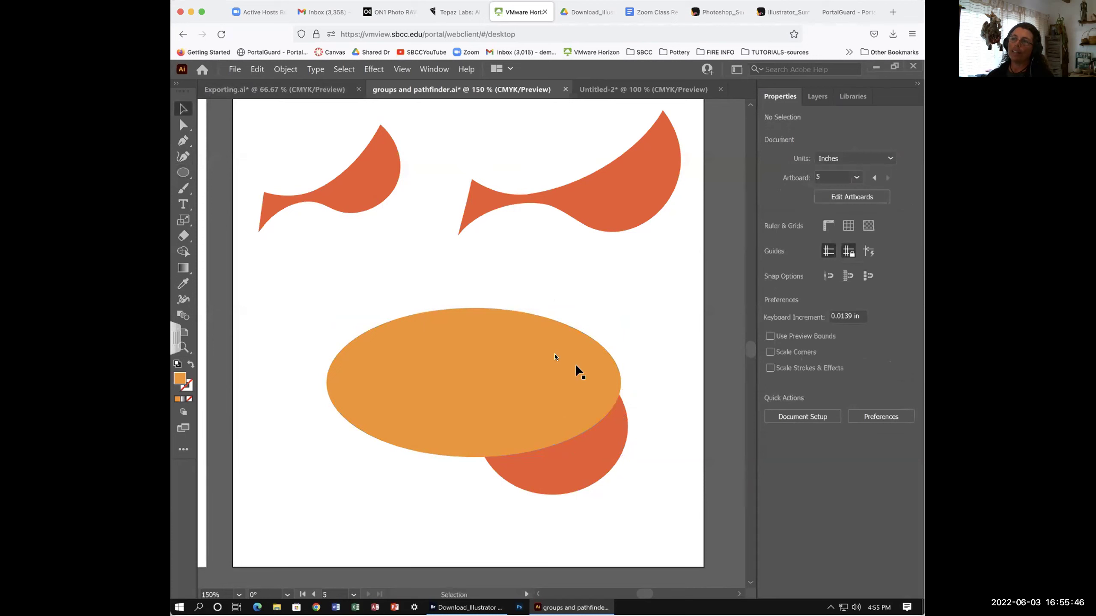
Reposition the light orange ellipse over the orange-red one and increase its height to about 1.76 in
{"action": "left_click_drag", "start_coordinate": [577, 367], "coordinate": [558, 359]}
{"action": "left_click_drag", "start_coordinate": [621, 397], "coordinate": [578, 366]}
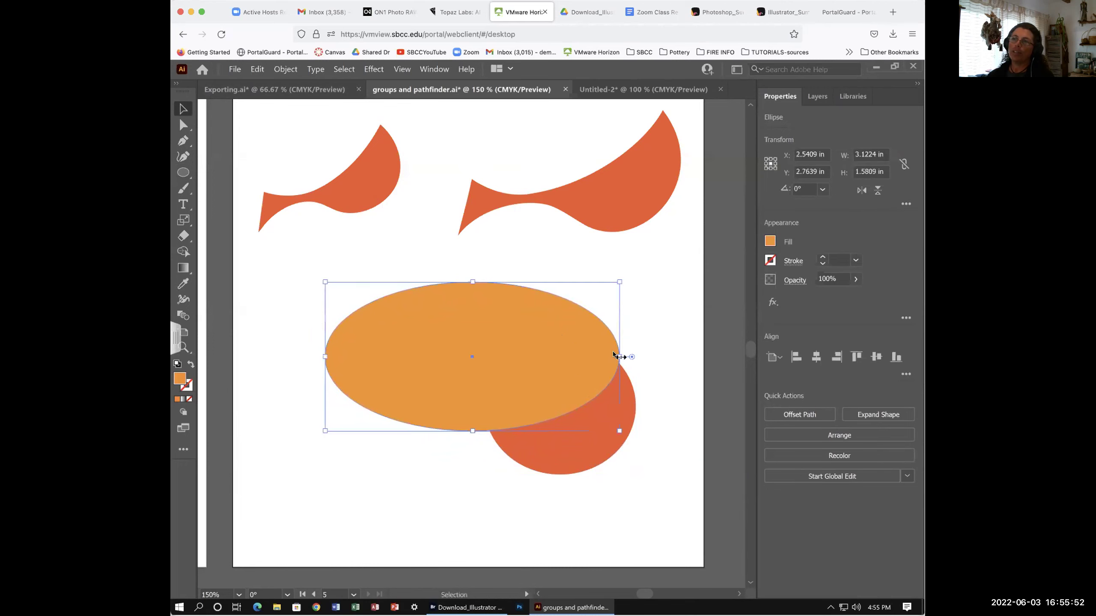
{"action": "mouse_move", "coordinate": [473, 431]}
{"action": "left_mouse_down"}
{"action": "mouse_move", "coordinate": [480, 448]}
{"action": "mouse_move", "coordinate": [470, 449]}
{"action": "left_mouse_up"}
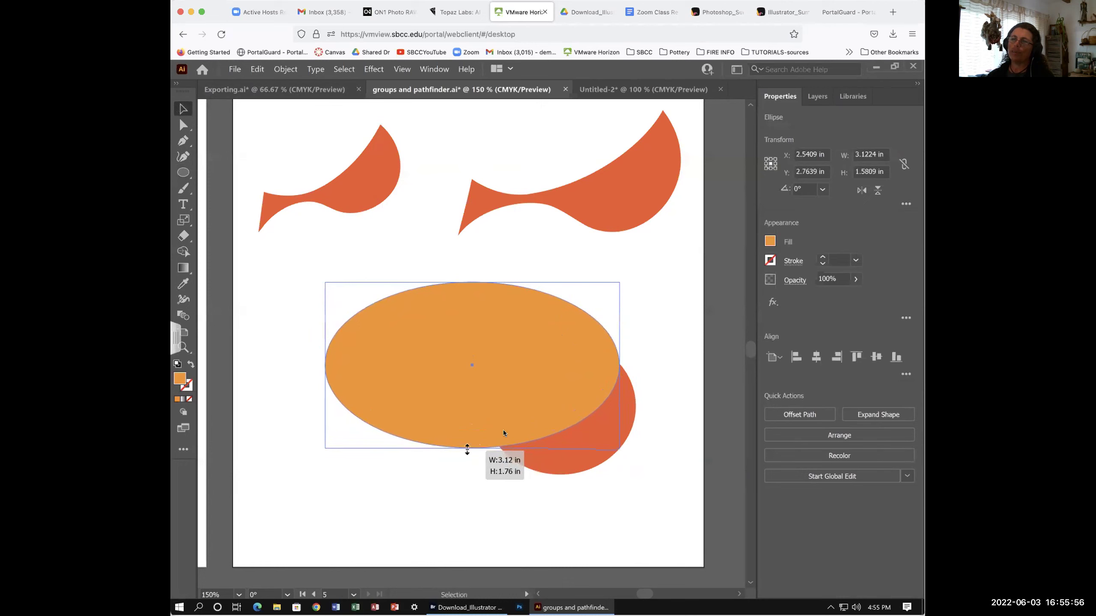
{"action": "left_click_drag", "start_coordinate": [558, 392], "coordinate": [544, 387]}
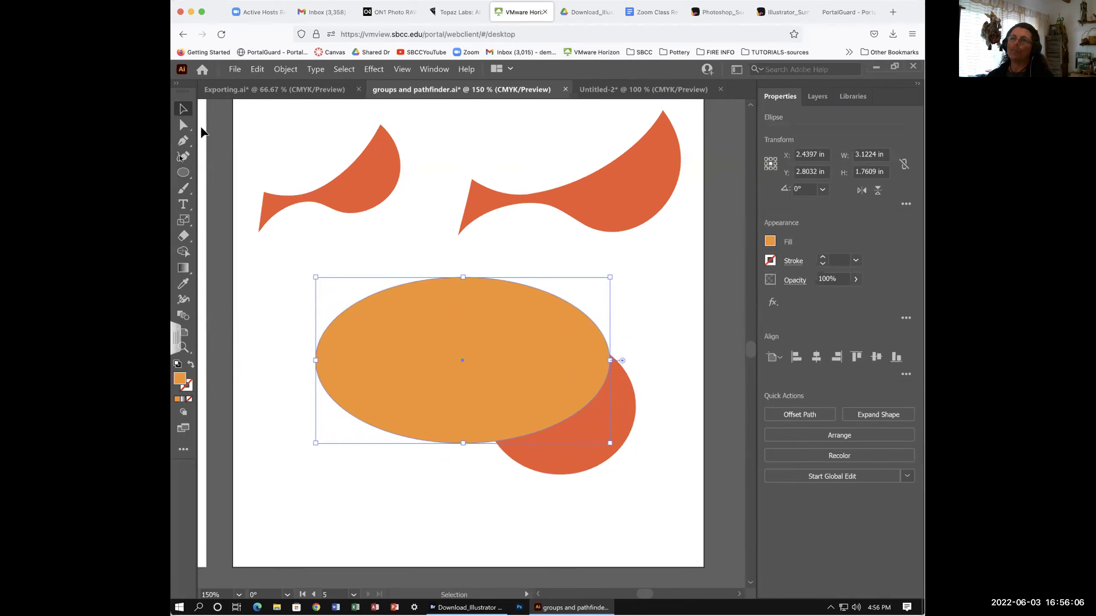
{"action": "left_click", "coordinate": [183, 172]}
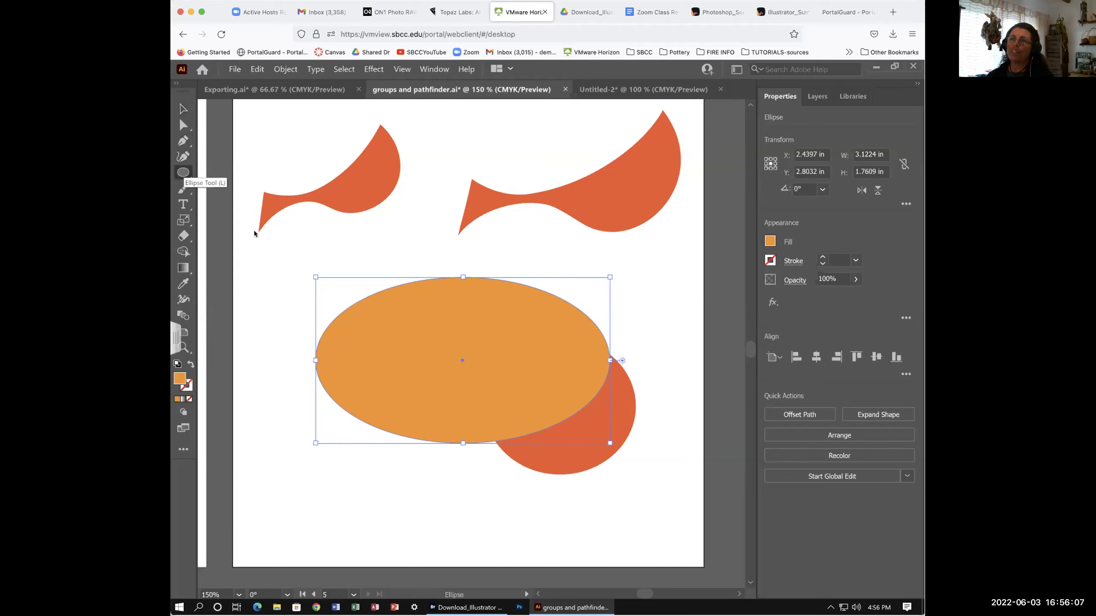
{"action": "left_click", "coordinate": [180, 108]}
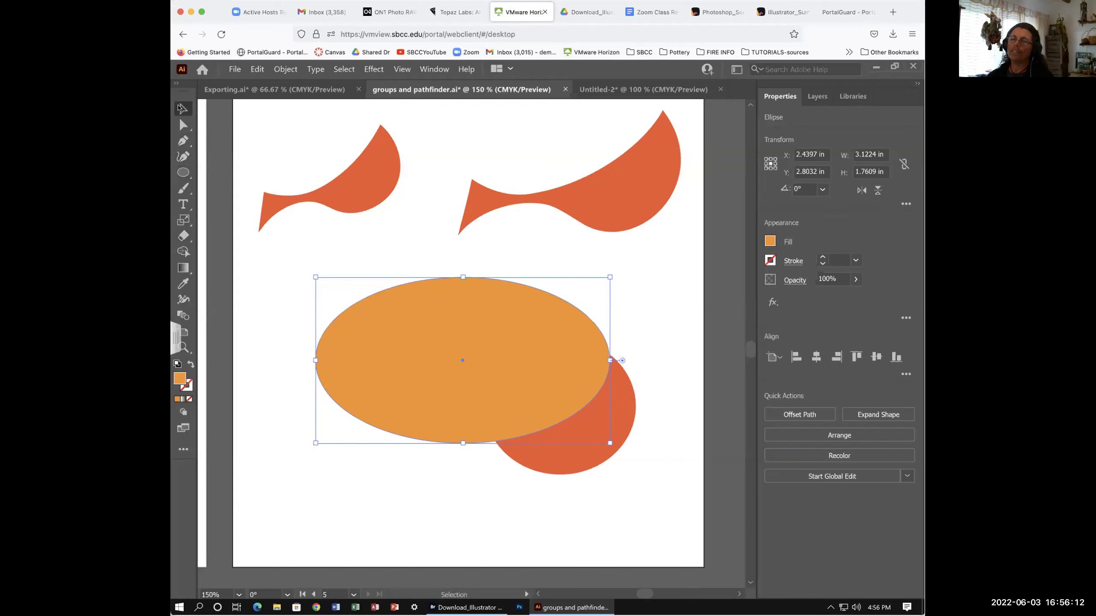
Select both ellipses and use Shape Builder to remove the light orange ellipse and the overlap, leaving an orange-red crescent, and deselect it
{"action": "scroll", "coordinate": [548, 459], "scroll_direction": "up", "scroll_amount": 1}
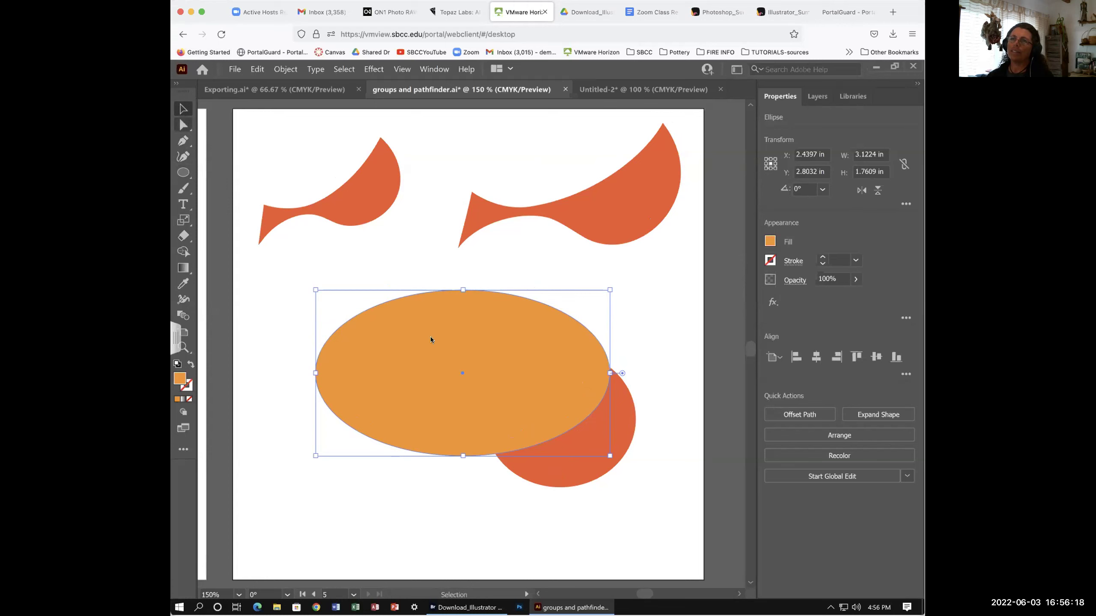
{"action": "left_click_drag", "start_coordinate": [644, 351], "coordinate": [578, 383]}
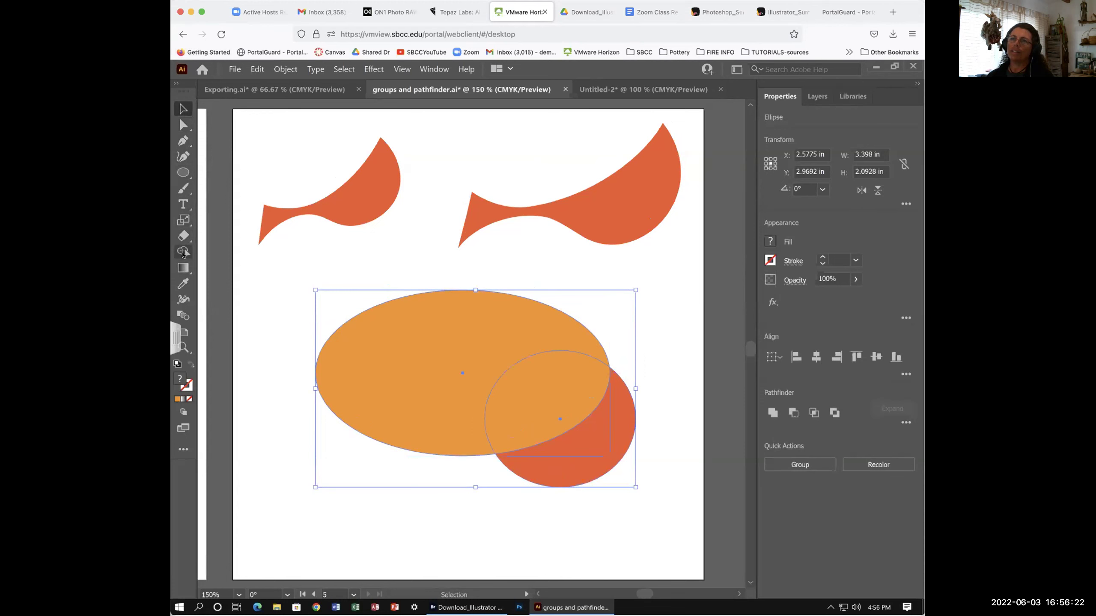
{"action": "left_click", "coordinate": [182, 253]}
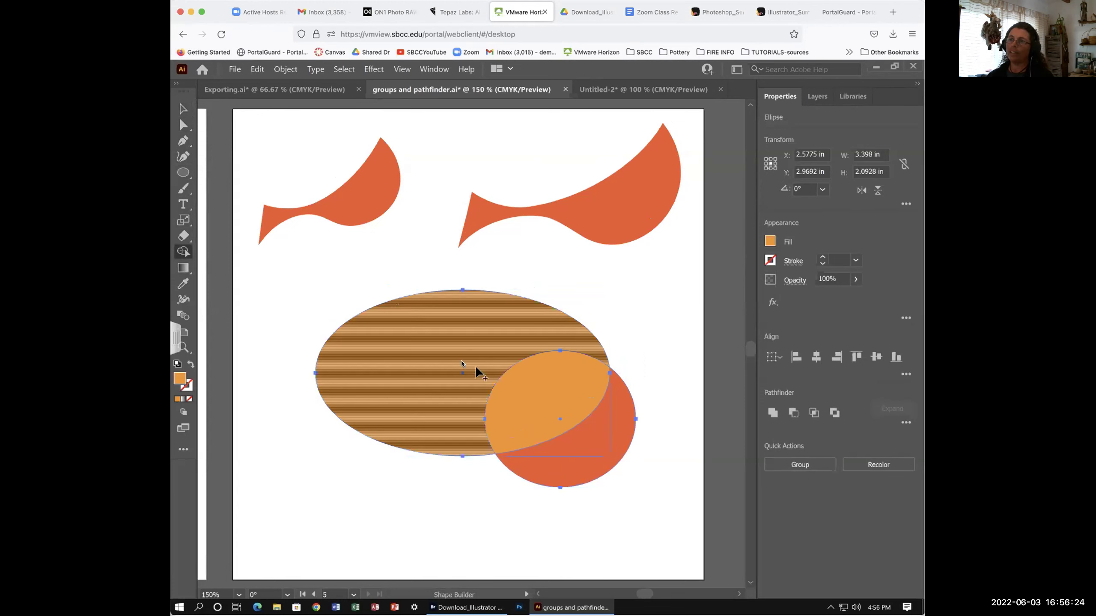
{"action": "mouse_move", "coordinate": [451, 358]}
{"action": "left_mouse_down"}
{"action": "mouse_move", "coordinate": [545, 395]}
{"action": "mouse_move", "coordinate": [600, 398]}
{"action": "left_mouse_up"}
{"action": "key", "text": "v"}
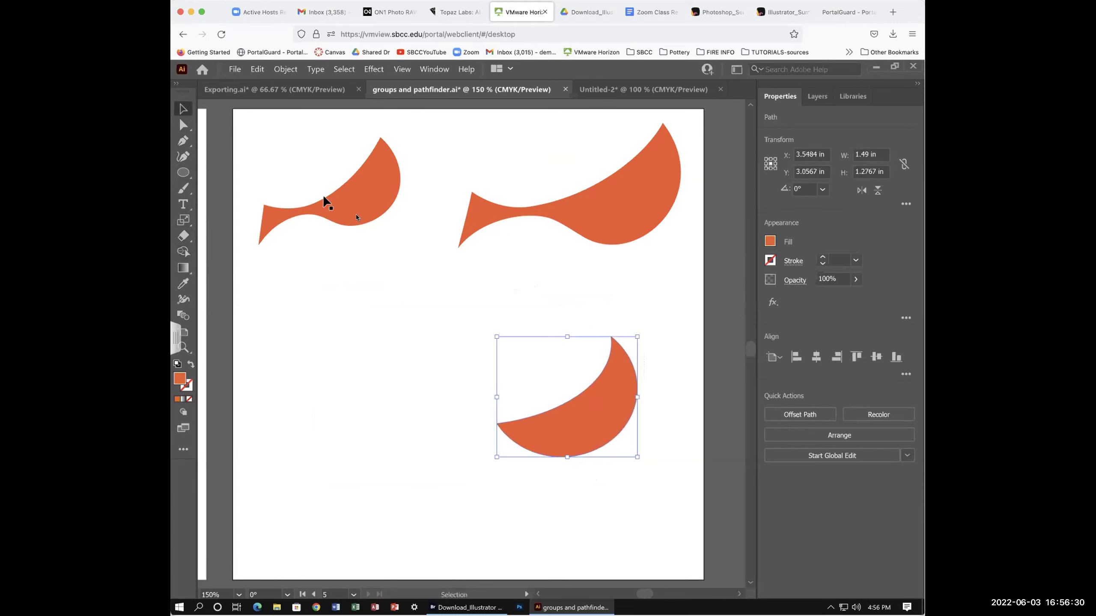
{"action": "left_click", "coordinate": [634, 487]}
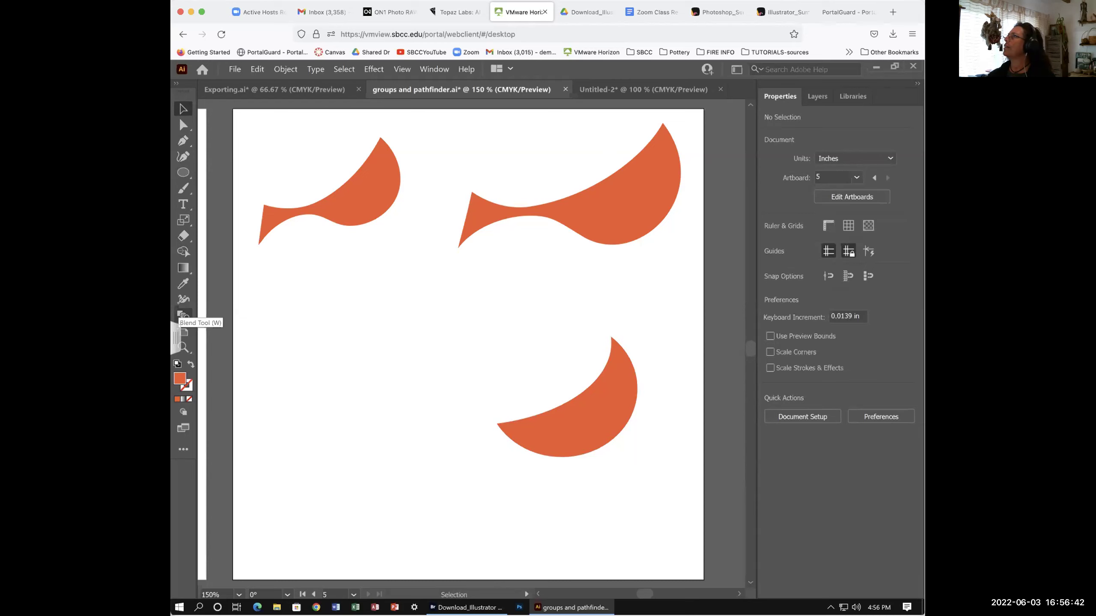
{"action": "left_click", "coordinate": [183, 315]}
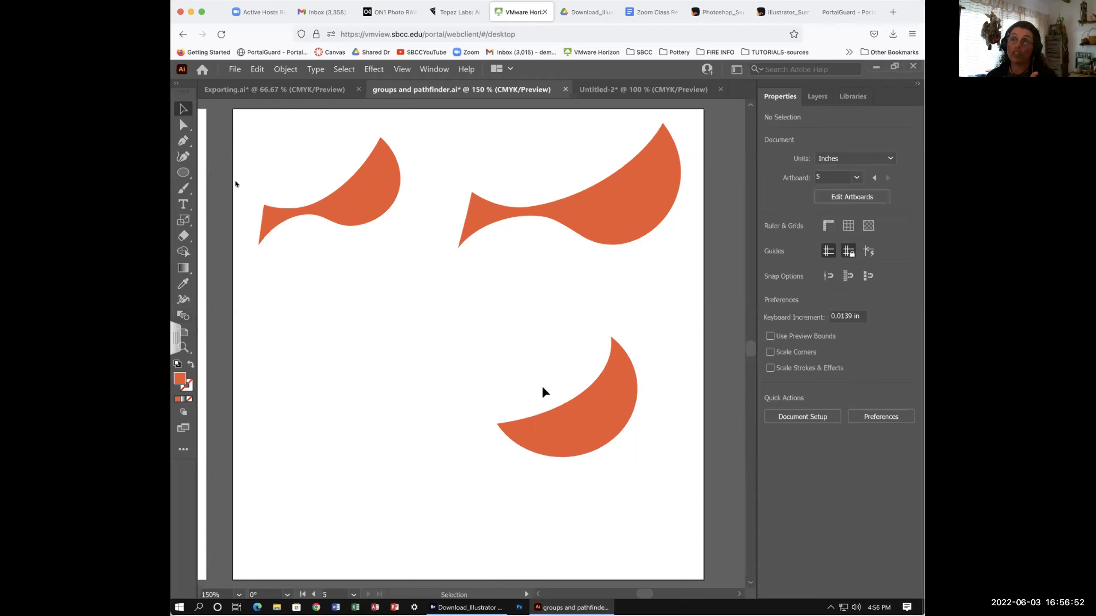
{"action": "left_click", "coordinate": [184, 173]}
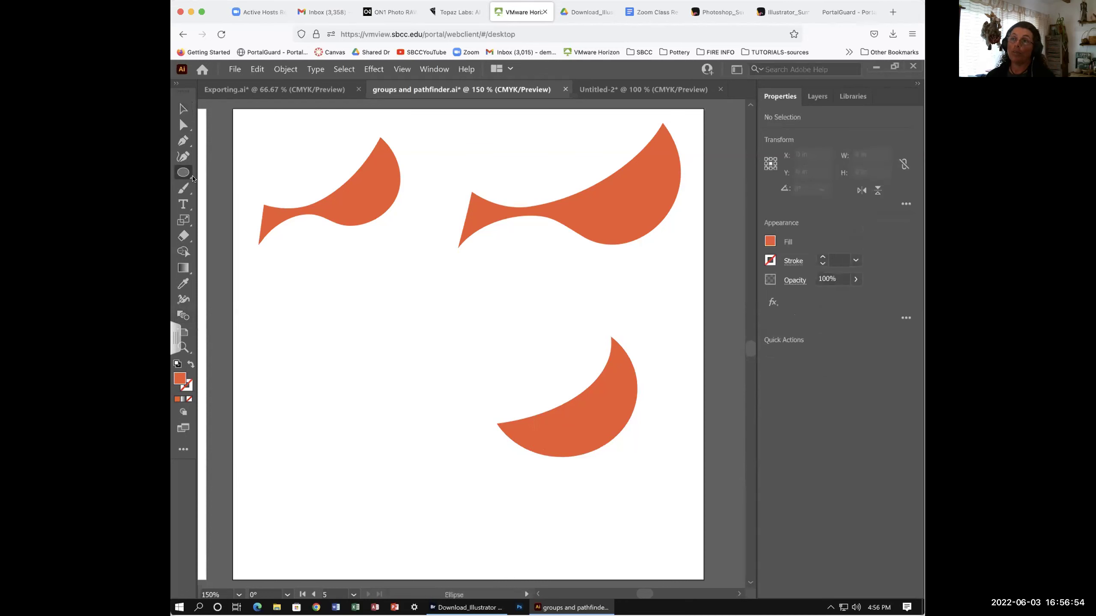
{"action": "left_click", "coordinate": [183, 111]}
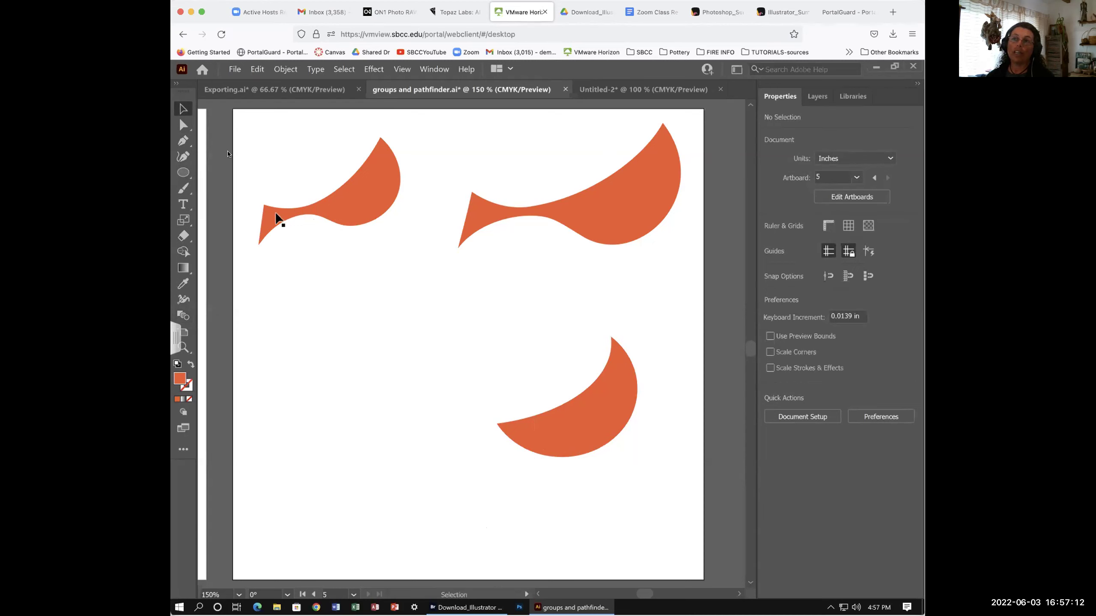
{"action": "left_click", "coordinate": [183, 172]}
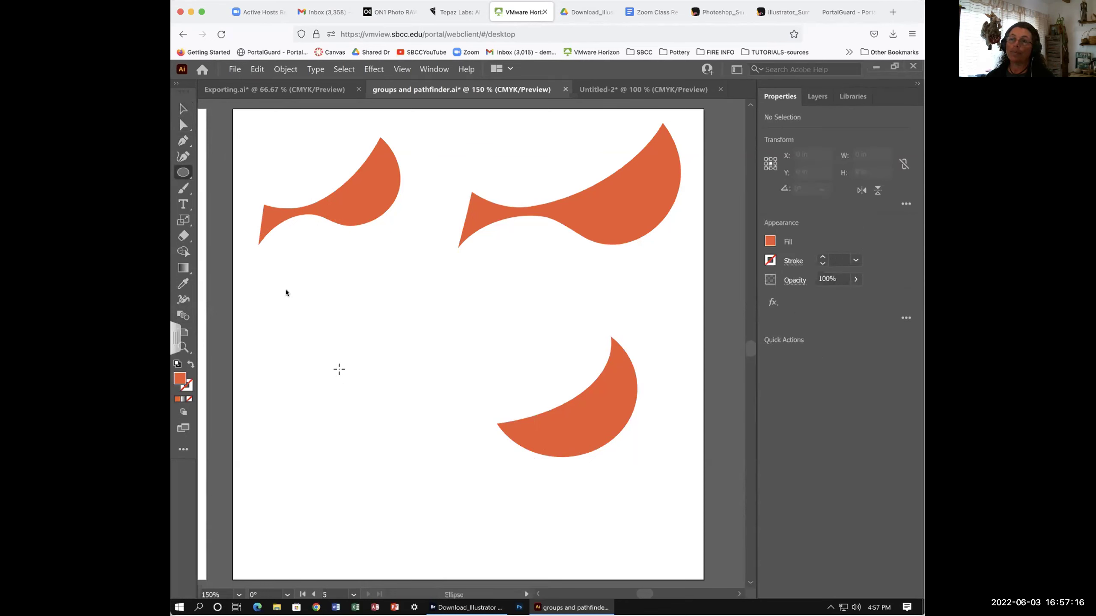
{"action": "left_click", "coordinate": [183, 172]}
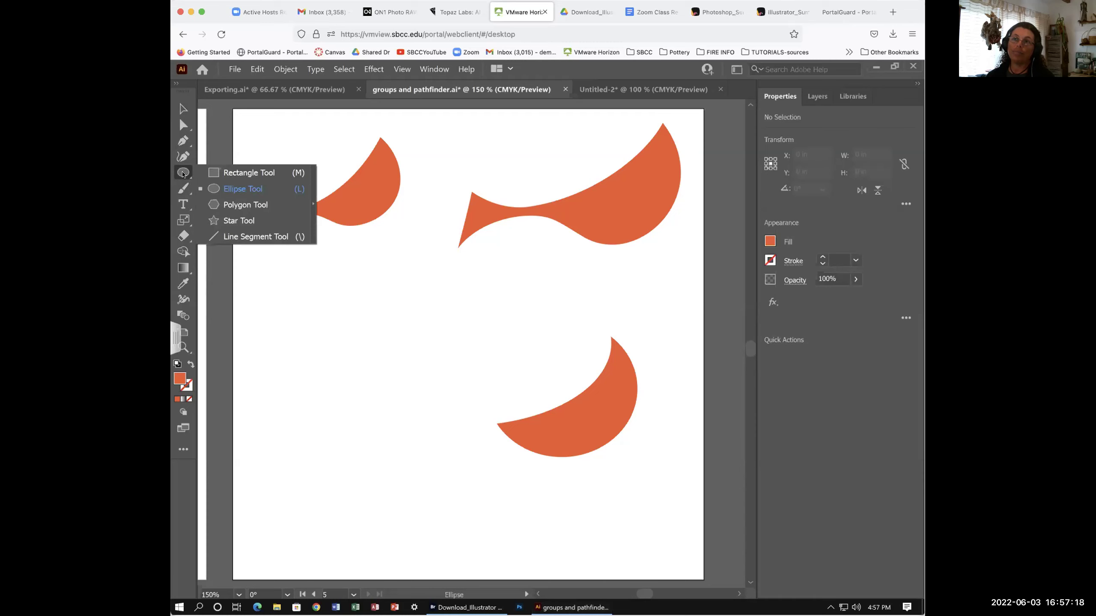
Draw a closed four-sided orange-red shape with the Pen tool, overlapping the crescent's pointed lower end
{"action": "left_click", "coordinate": [183, 140]}
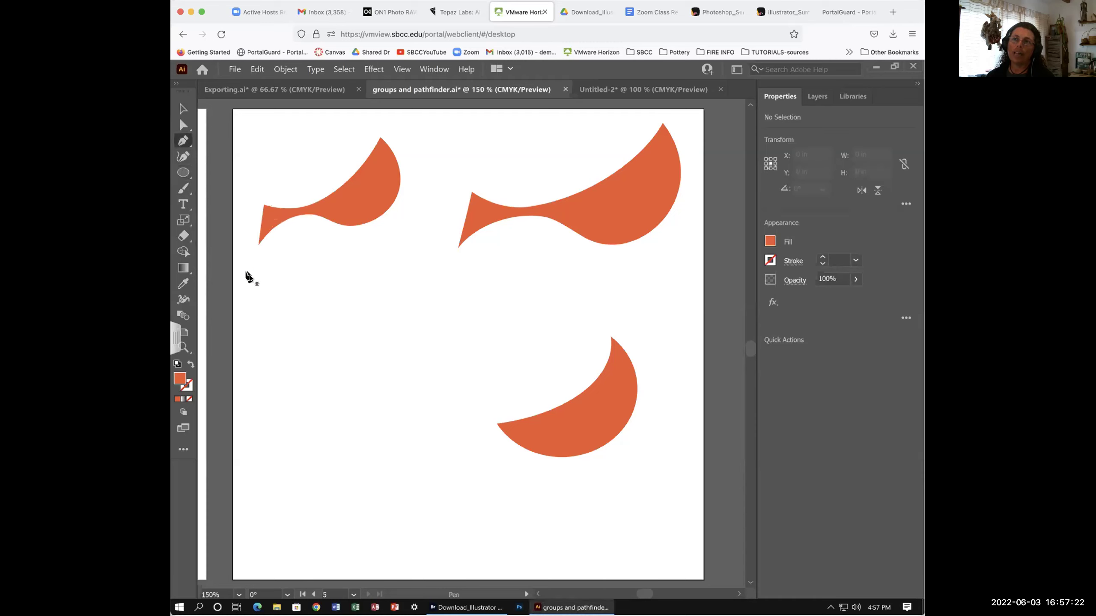
{"action": "left_click", "coordinate": [413, 408]}
{"action": "left_click", "coordinate": [407, 514]}
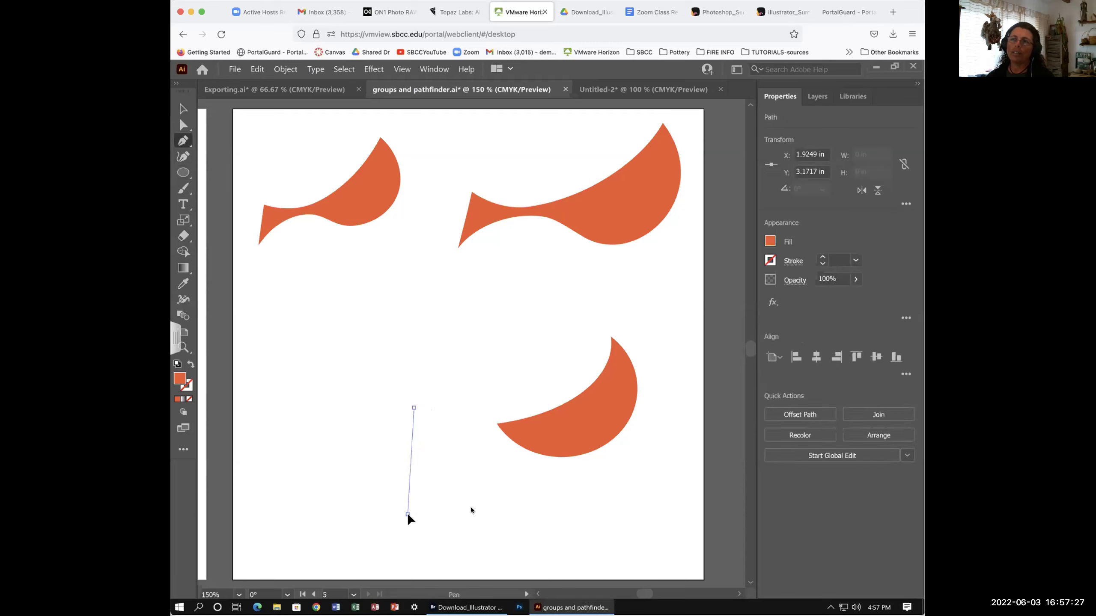
{"action": "left_click", "coordinate": [548, 471]}
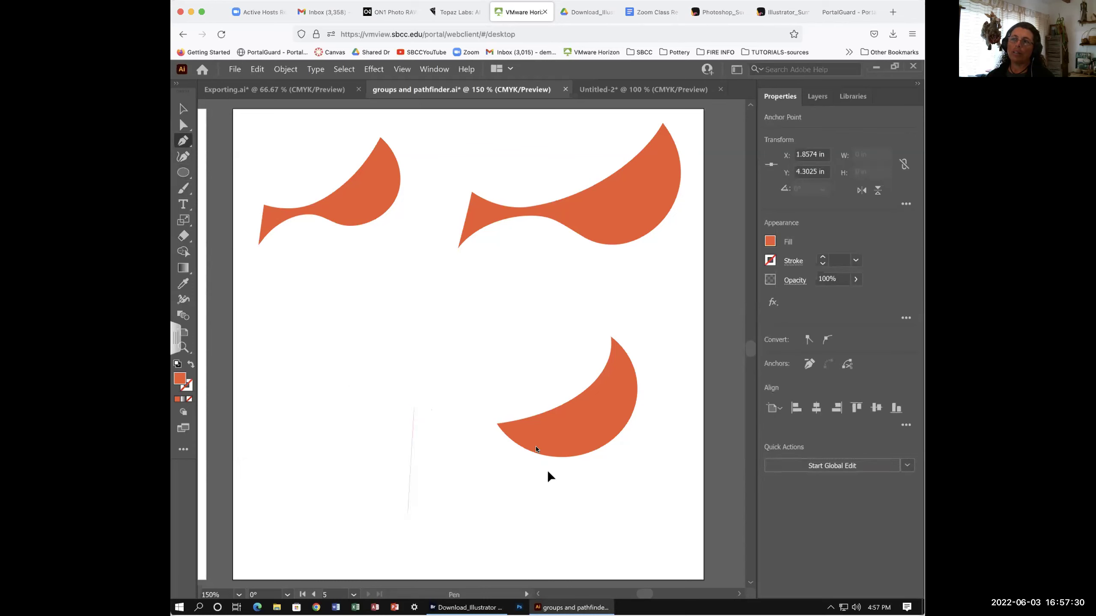
{"action": "left_click", "coordinate": [511, 374]}
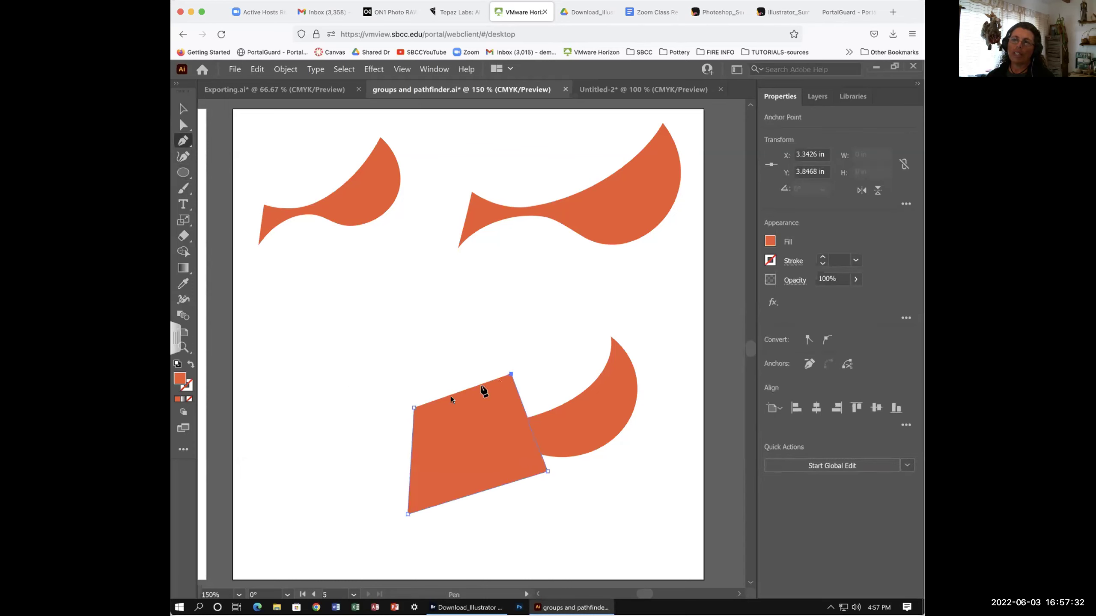
{"action": "left_click", "coordinate": [414, 407]}
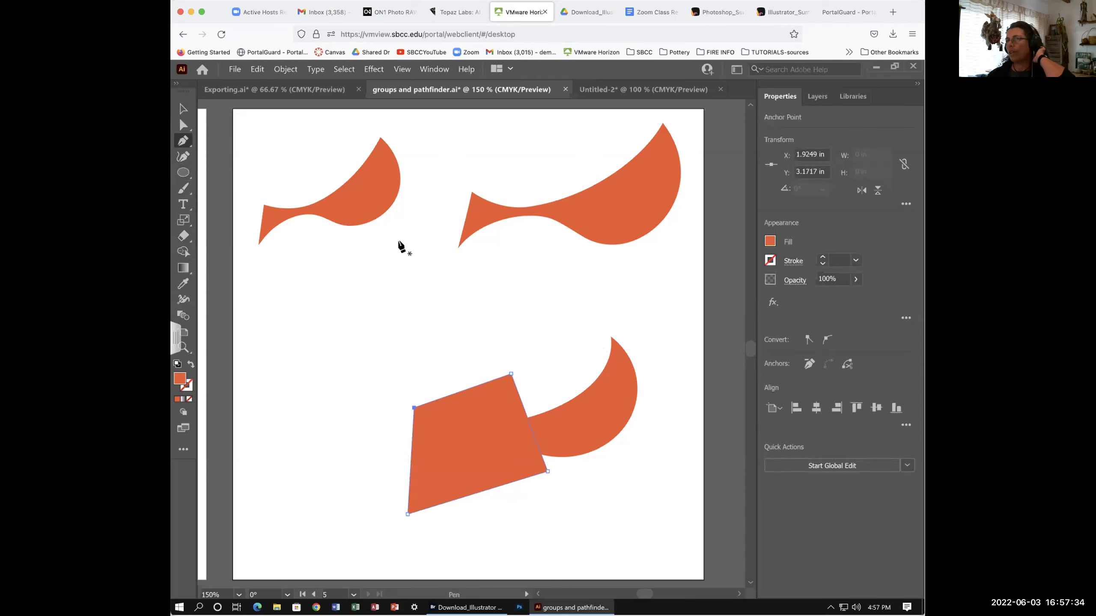
Draw an ellipse over the lower part of the four-sided shape and enlarge it to about 1.43 by 1.34 in
{"action": "left_click", "coordinate": [183, 125]}
{"action": "left_click", "coordinate": [183, 172]}
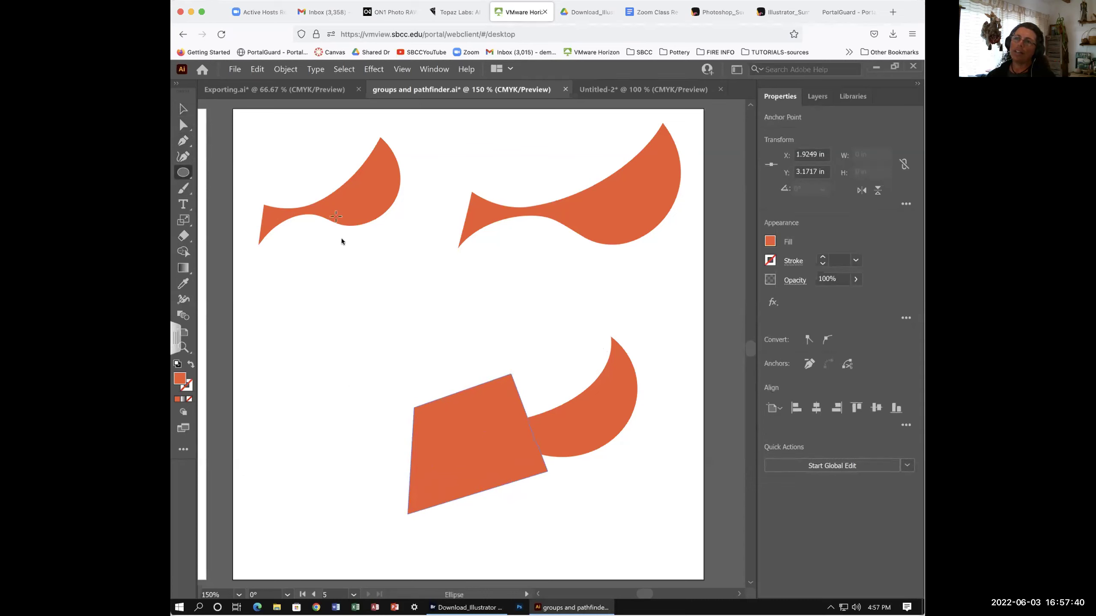
{"action": "left_click_drag", "start_coordinate": [444, 529], "coordinate": [549, 429]}
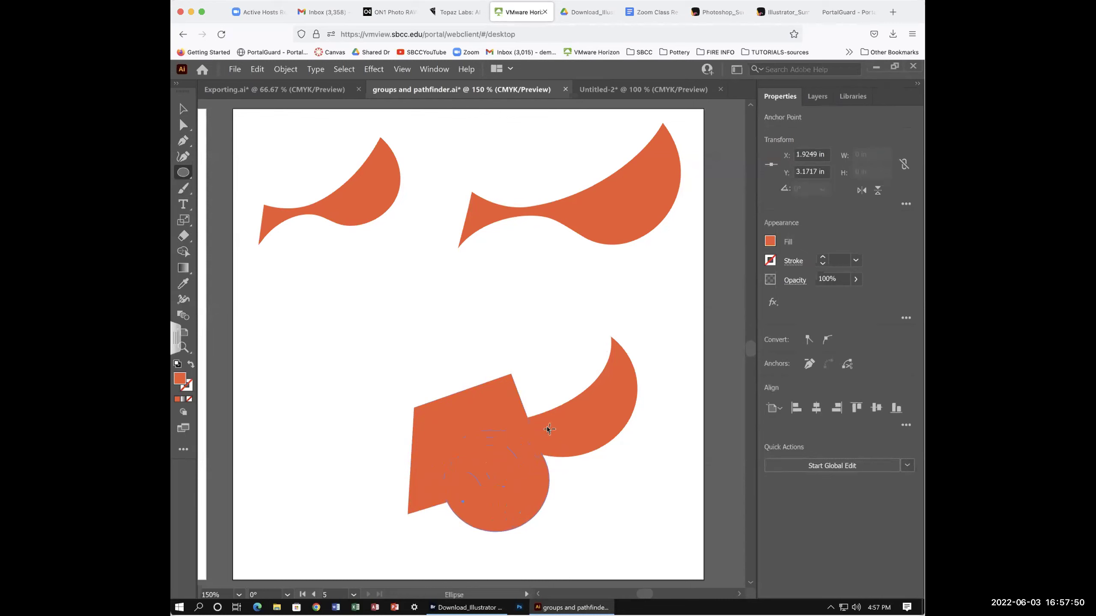
{"action": "left_click_drag", "start_coordinate": [549, 429], "coordinate": [549, 429]}
{"action": "left_click", "coordinate": [183, 109]}
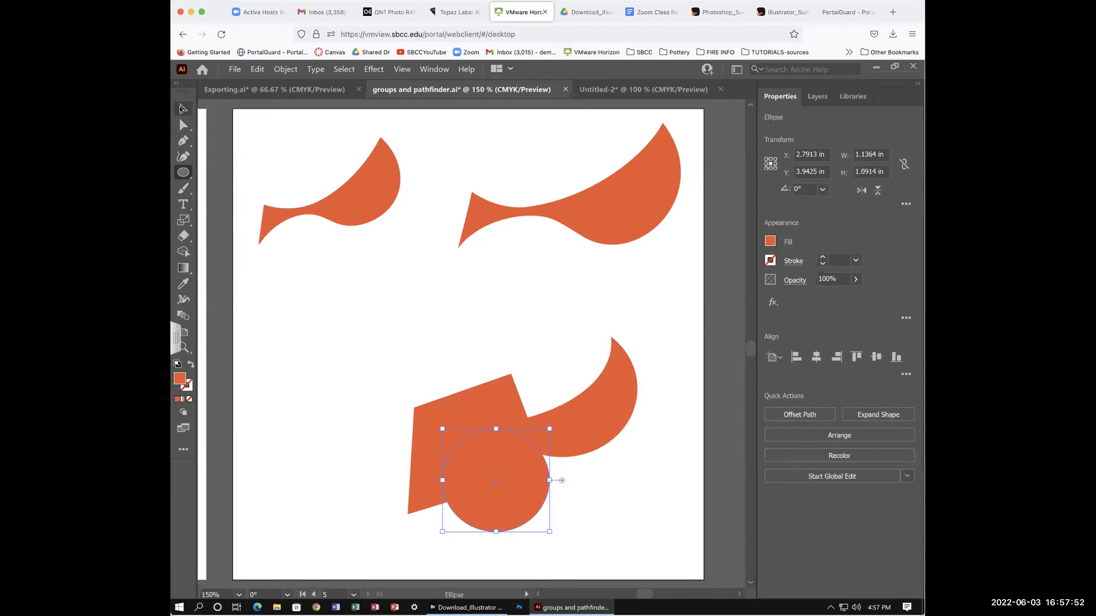
{"action": "left_click_drag", "start_coordinate": [442, 532], "coordinate": [416, 519]}
{"action": "left_click_drag", "start_coordinate": [473, 423], "coordinate": [465, 442]}
Fill the ellipse with light orange, shift it slightly down, and stretch it to about 1.90 by 1.43 in
{"action": "left_click", "coordinate": [769, 241]}
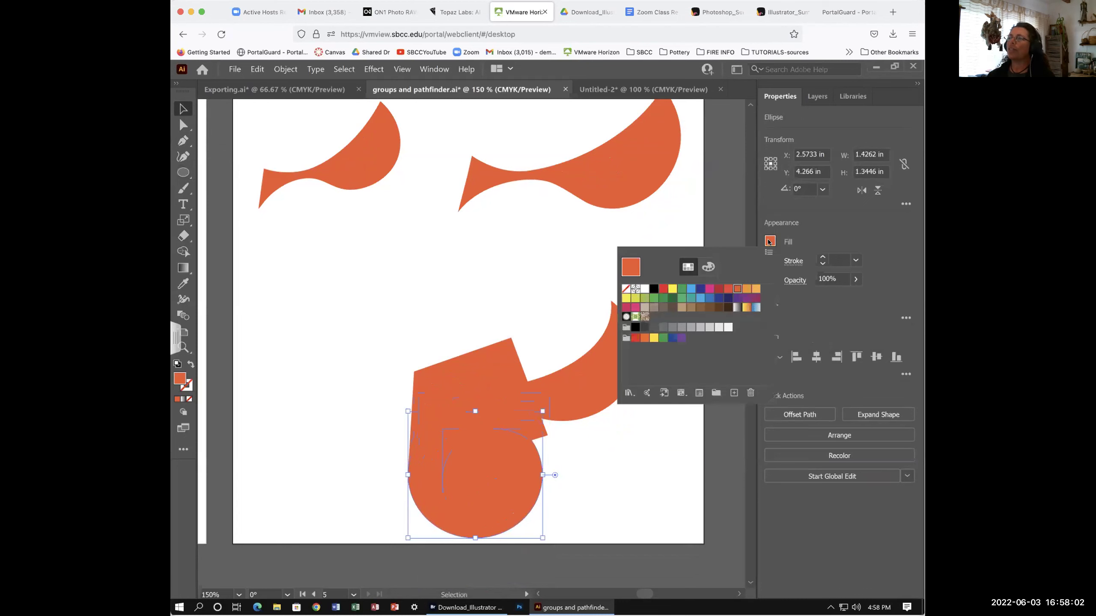
{"action": "left_click", "coordinate": [746, 289]}
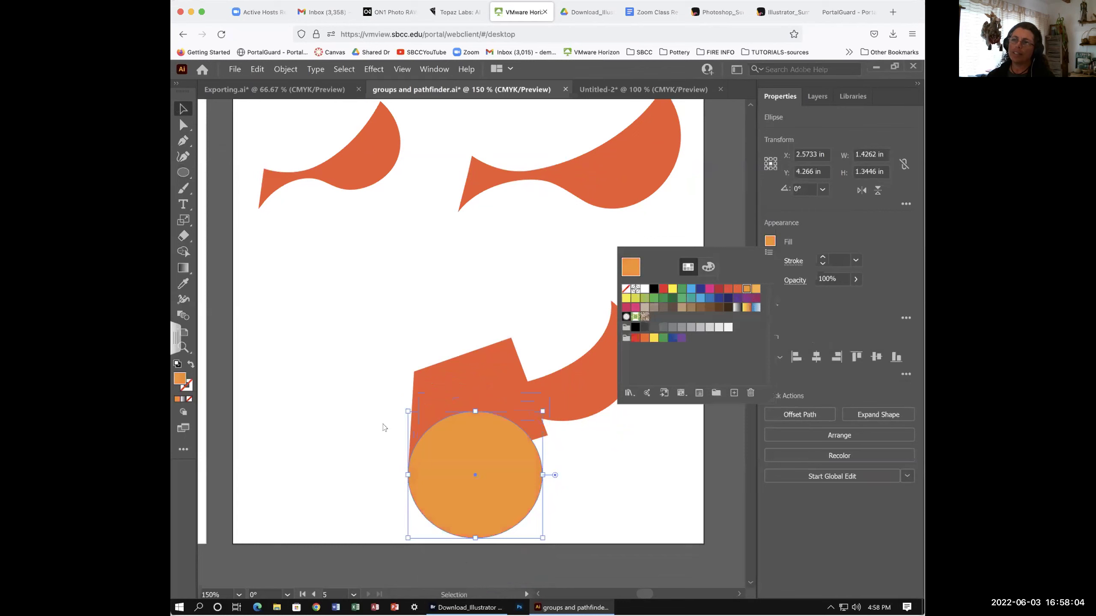
{"action": "left_click_drag", "start_coordinate": [438, 445], "coordinate": [441, 452]}
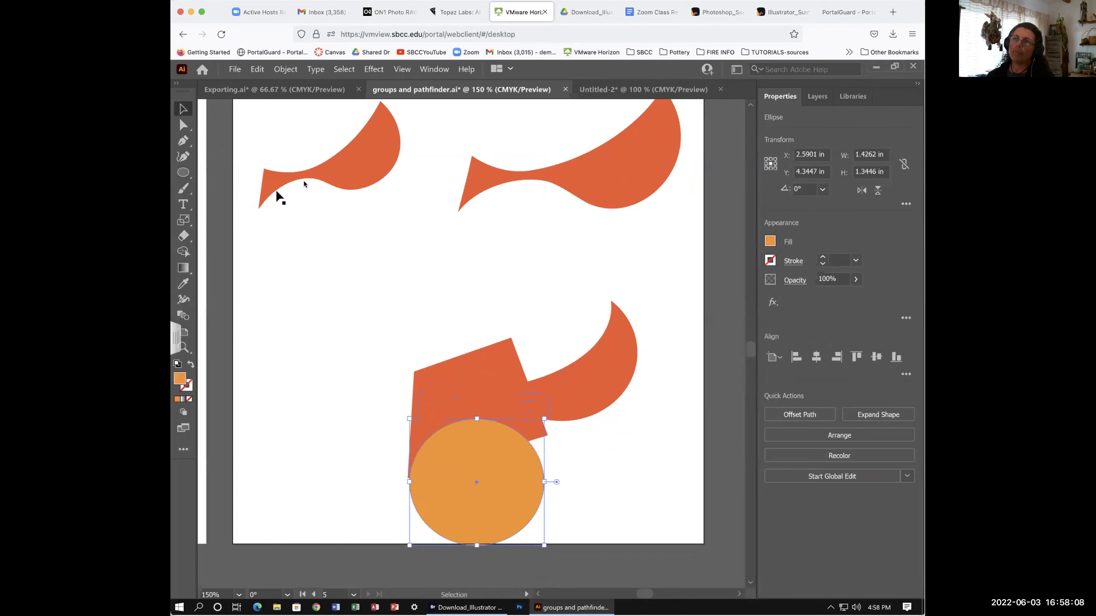
{"action": "left_click_drag", "start_coordinate": [444, 477], "coordinate": [434, 472]}
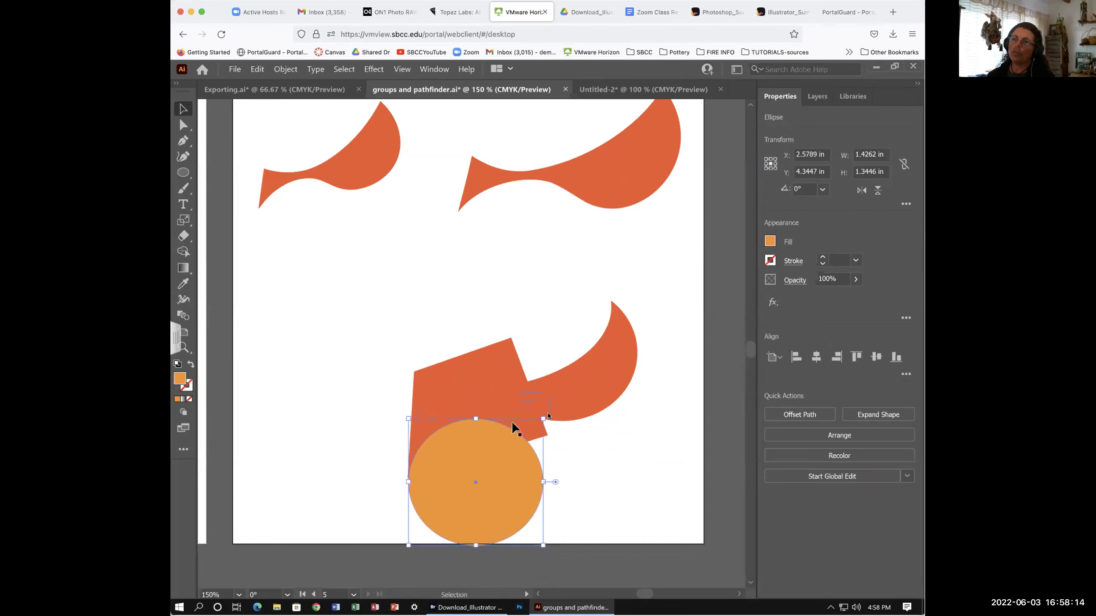
{"action": "left_click_drag", "start_coordinate": [541, 418], "coordinate": [587, 410]}
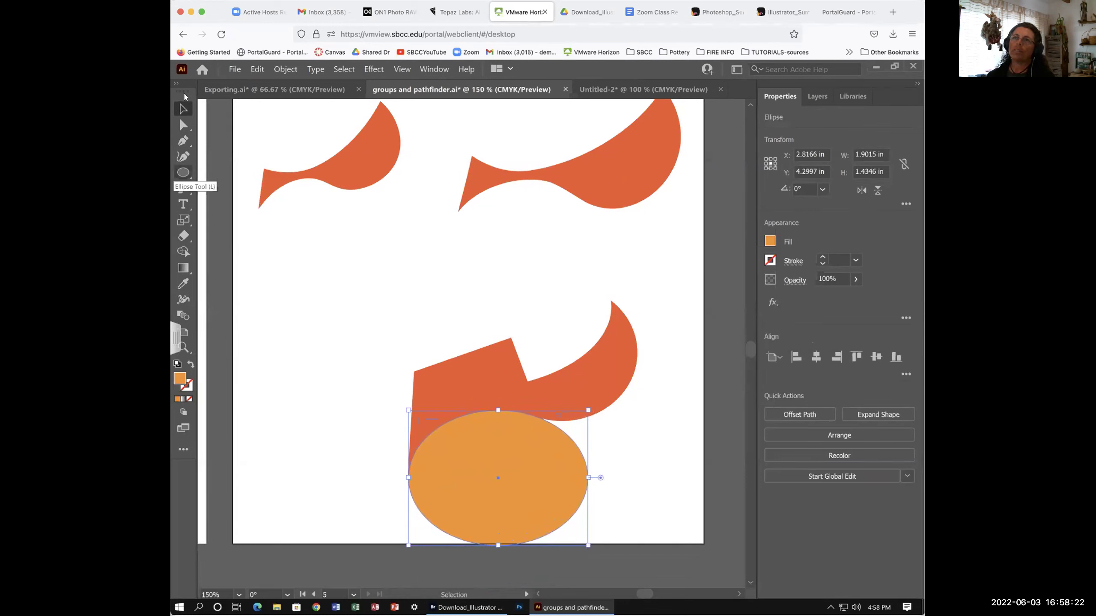
Subtract the light orange ellipse from the four-sided shape with Shape Builder to carve a curved underside, and deselect the result
{"action": "left_click", "coordinate": [410, 451], "text": "shift"}
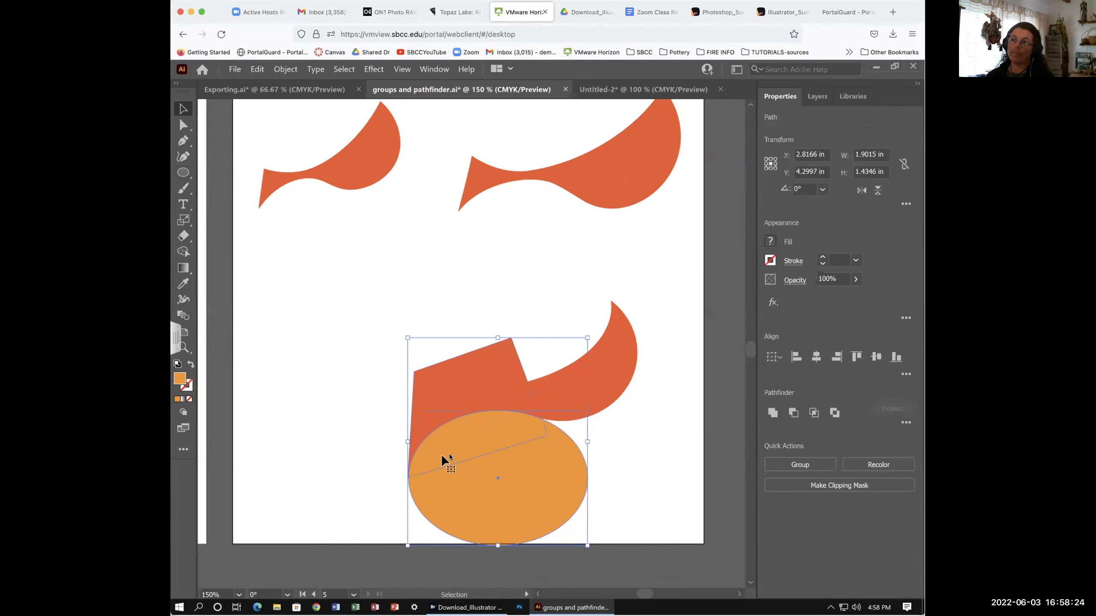
{"action": "left_click", "coordinate": [182, 251]}
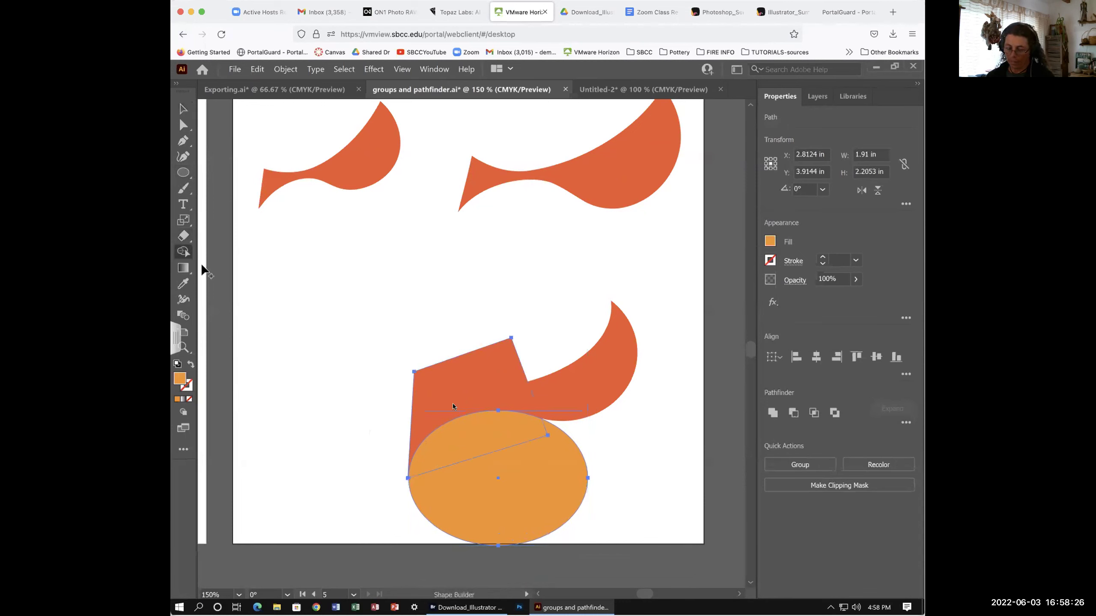
{"action": "left_click_drag", "start_coordinate": [531, 481], "coordinate": [479, 430]}
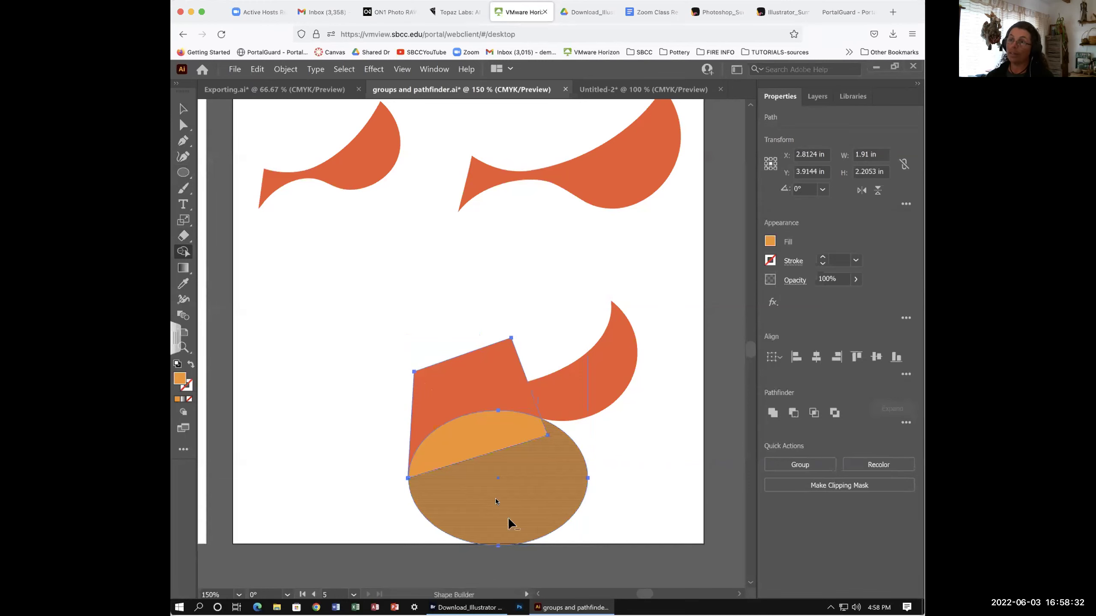
{"action": "left_click_drag", "start_coordinate": [497, 484], "coordinate": [481, 438]}
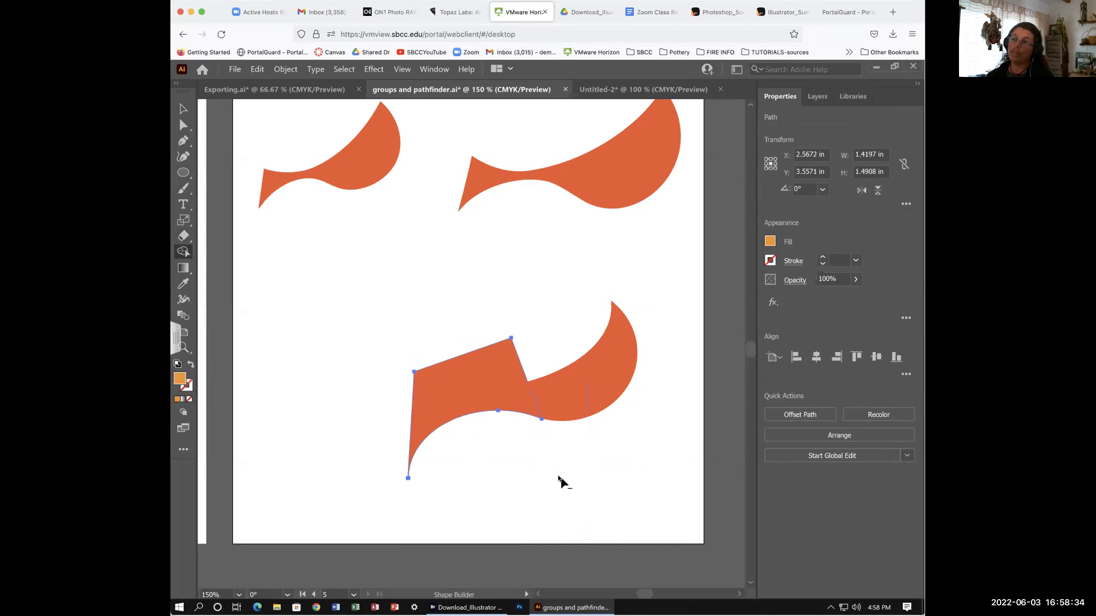
{"action": "left_click", "coordinate": [183, 109]}
{"action": "left_click", "coordinate": [660, 431]}
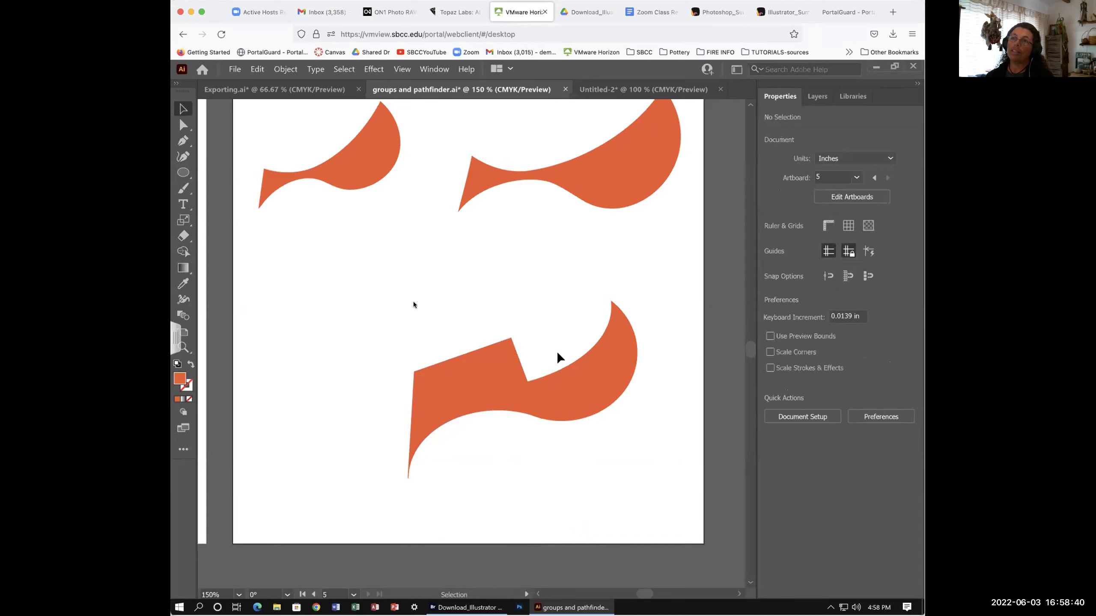
Draw a light orange ellipse about 2.15 by 0.98 in over the upper edge of the orange-red shape
{"action": "left_click", "coordinate": [183, 188]}
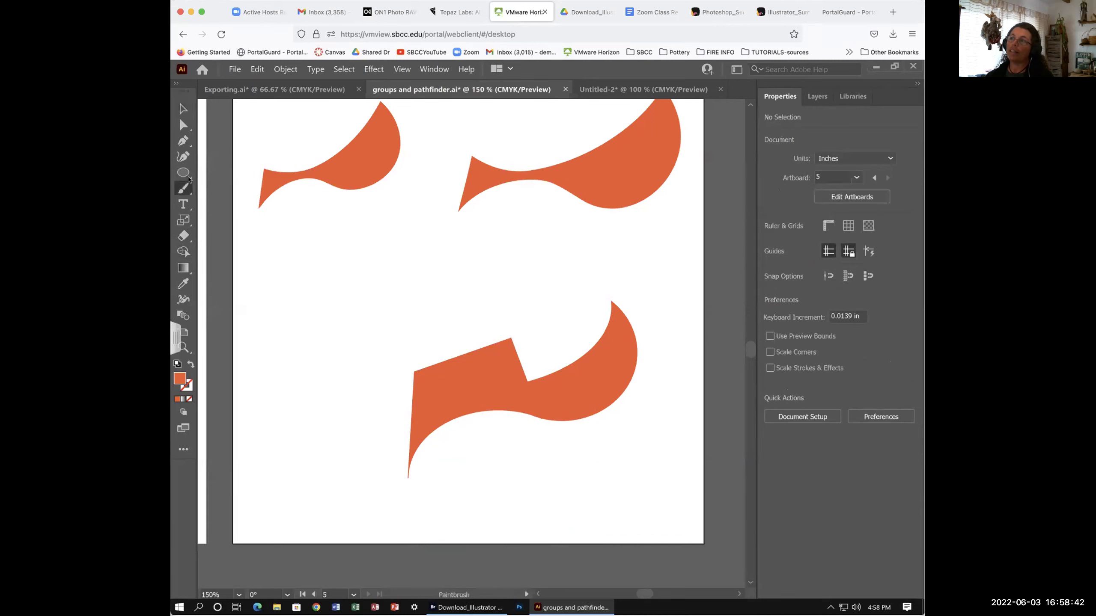
{"action": "left_click", "coordinate": [770, 242]}
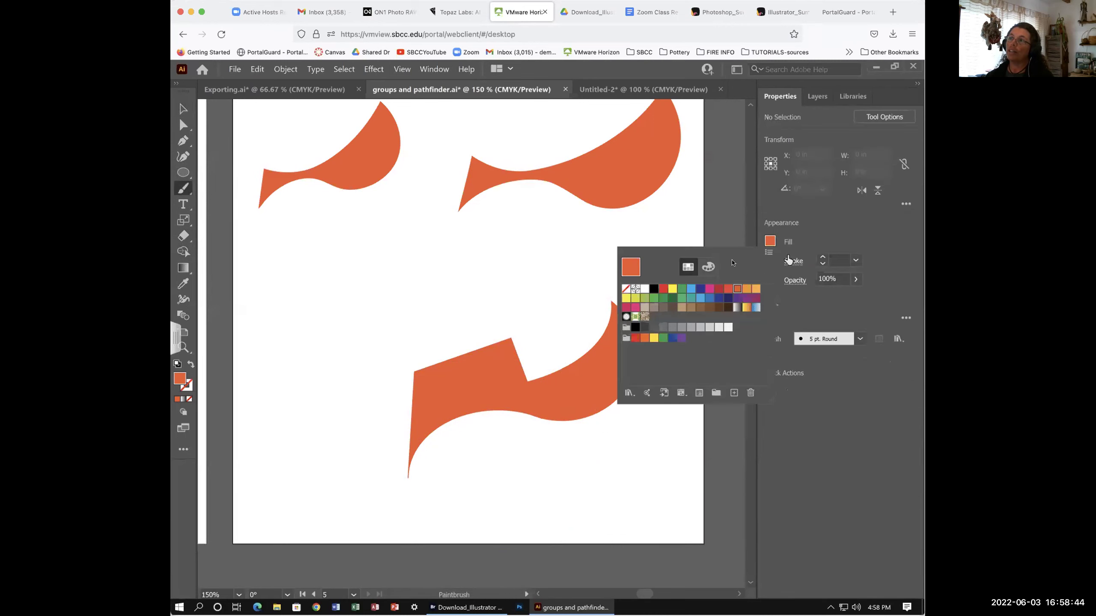
{"action": "left_click", "coordinate": [747, 289]}
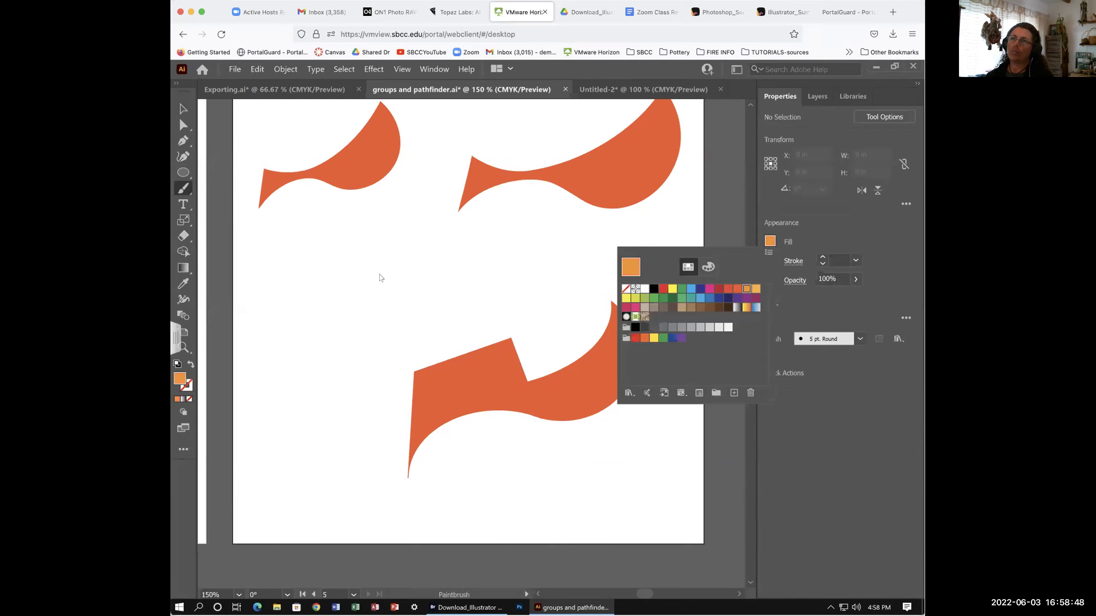
{"action": "left_click", "coordinate": [184, 174]}
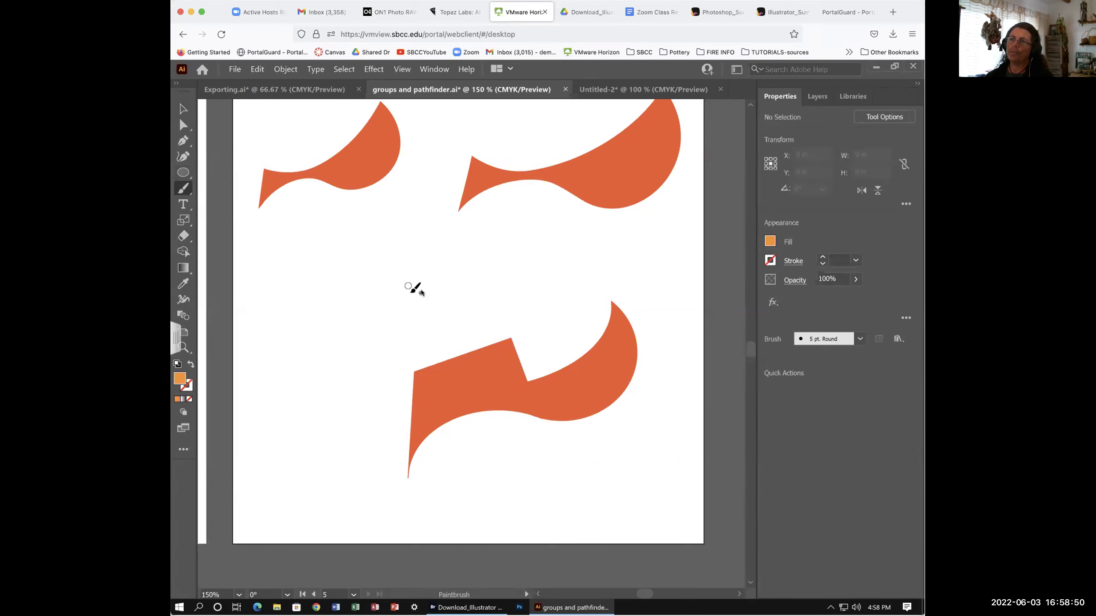
{"action": "left_click", "coordinate": [183, 172]}
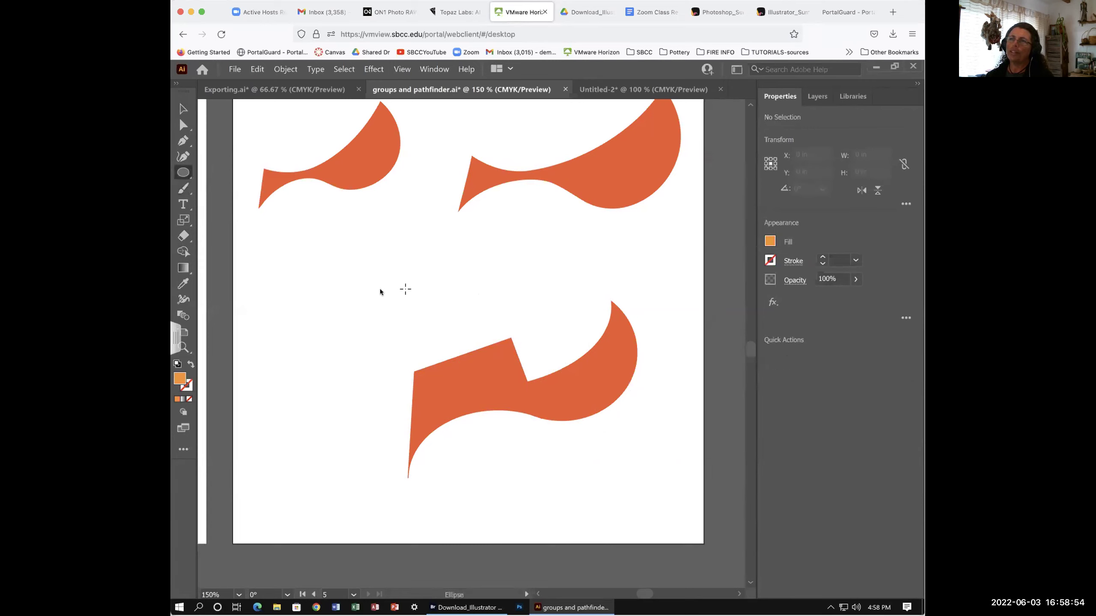
{"action": "left_click_drag", "start_coordinate": [385, 294], "coordinate": [588, 384]}
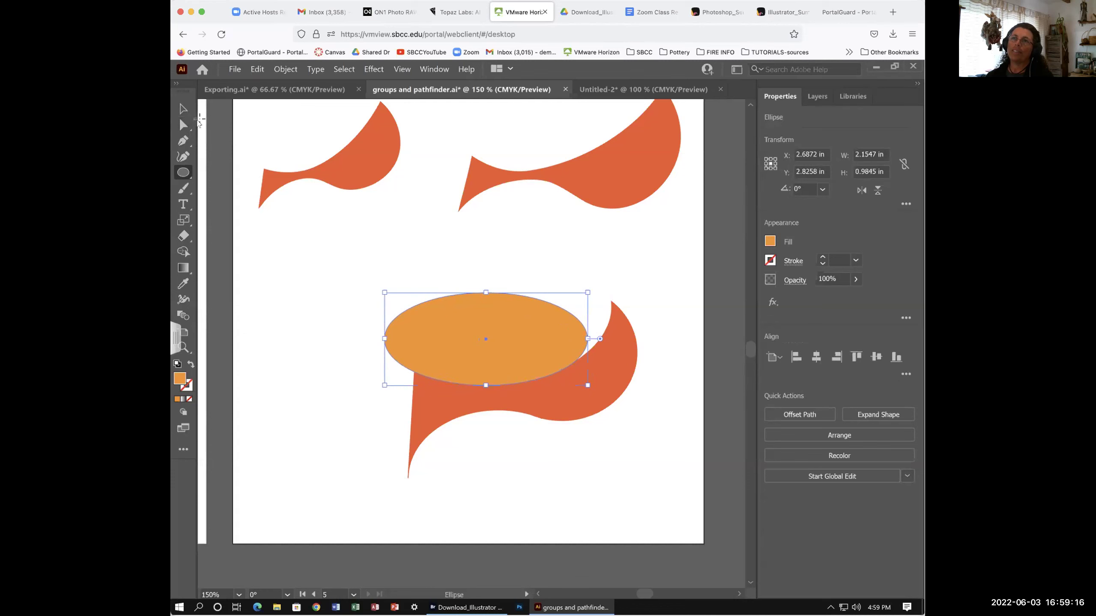
Subtract the light orange ellipse from the orange-red shape with Shape Builder and merge the remaining regions into one shape
{"action": "key", "text": "v"}
{"action": "left_click_drag", "start_coordinate": [318, 322], "coordinate": [648, 491]}
{"action": "key", "text": "shift+m"}
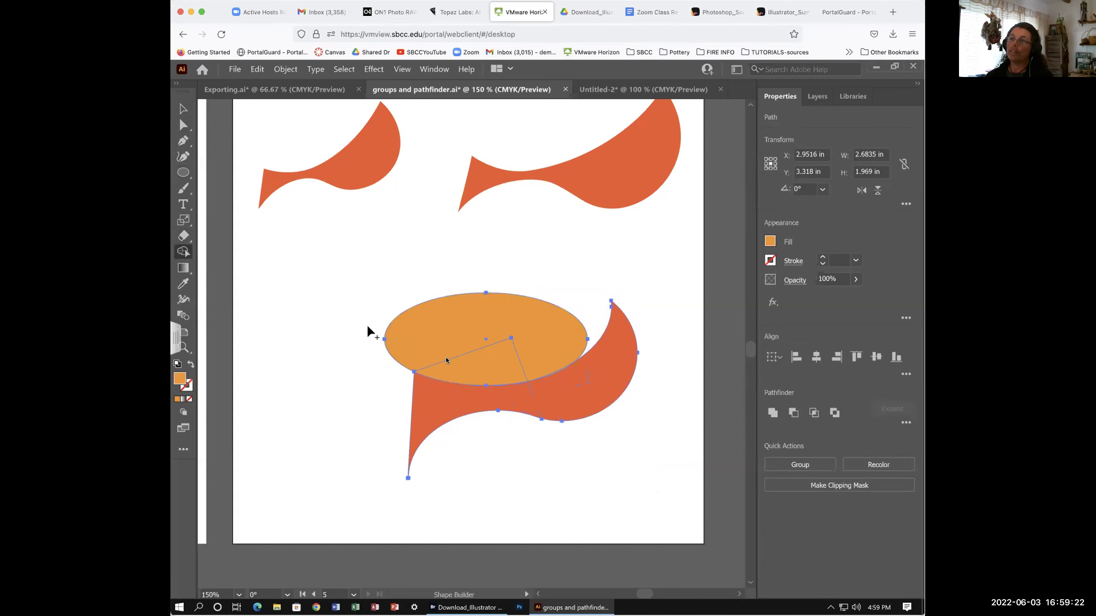
{"action": "left_click", "coordinate": [538, 363]}
{"action": "left_click", "coordinate": [532, 357], "text": "alt"}
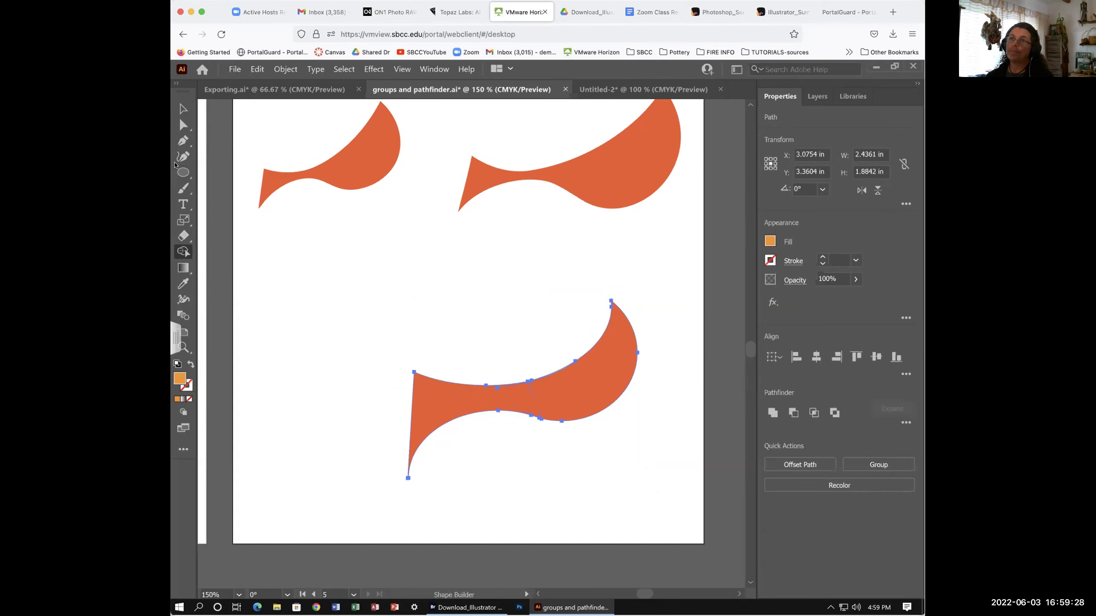
{"action": "left_click_drag", "start_coordinate": [458, 399], "coordinate": [554, 397]}
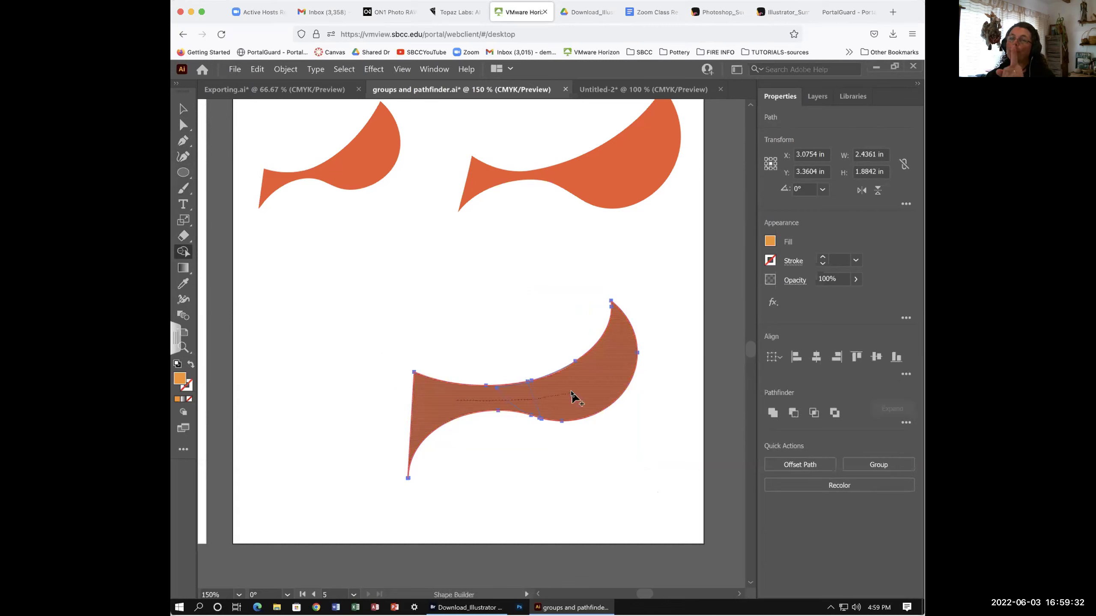
{"action": "left_click_drag", "start_coordinate": [569, 392], "coordinate": [570, 396]}
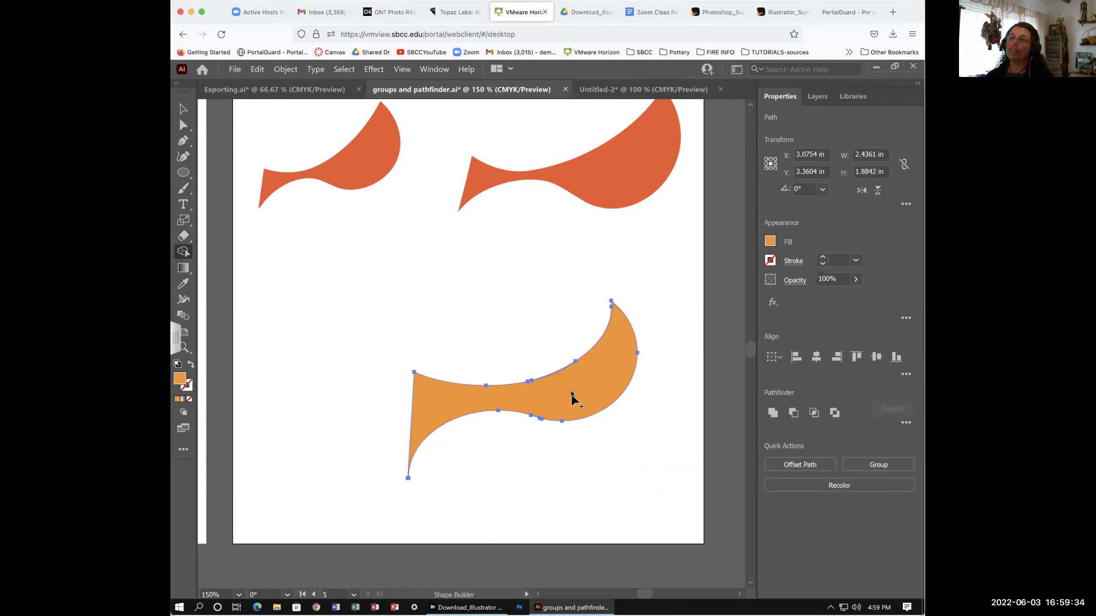
Move the merged orange shape off the leftover slivers, delete the slivers, and reposition the shape below the two orange-red ones
{"action": "left_click", "coordinate": [179, 109]}
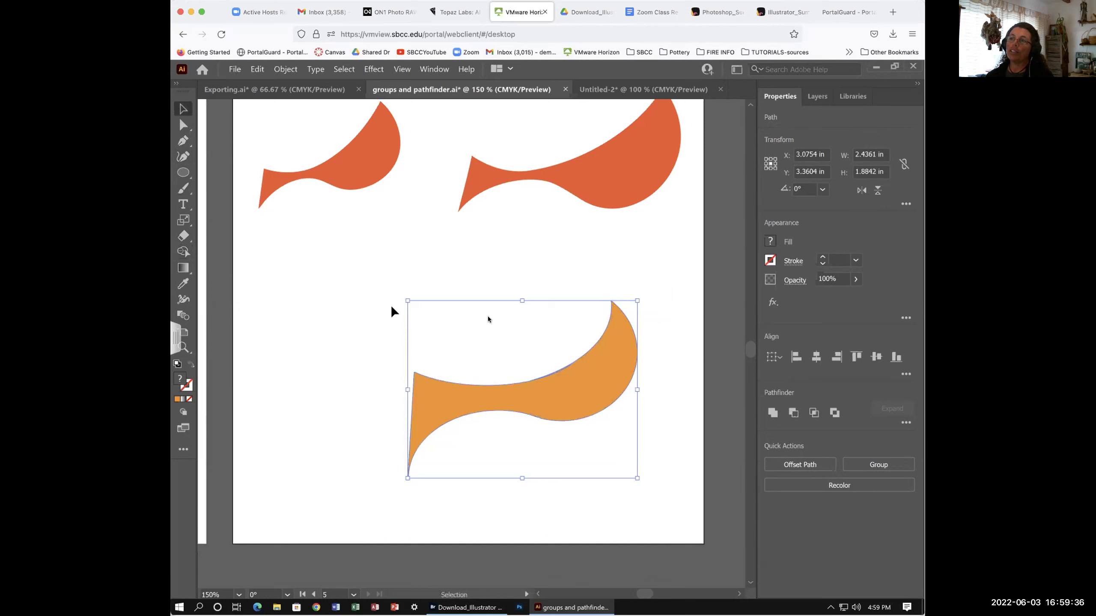
{"action": "left_click_drag", "start_coordinate": [581, 393], "coordinate": [460, 396]}
{"action": "left_click", "coordinate": [506, 398]}
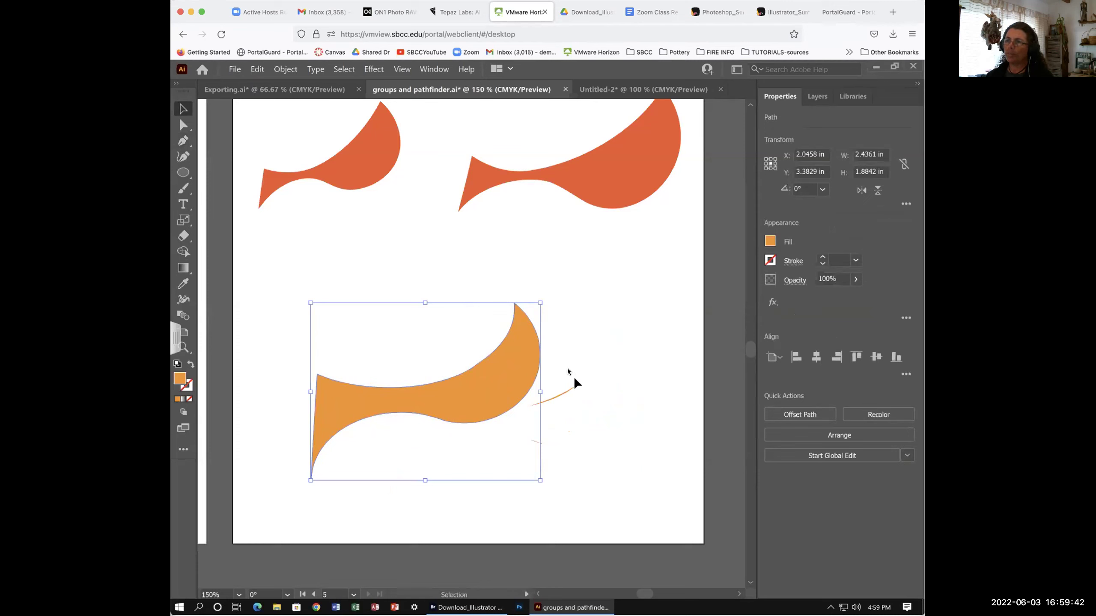
{"action": "left_click_drag", "start_coordinate": [541, 457], "coordinate": [544, 457]}
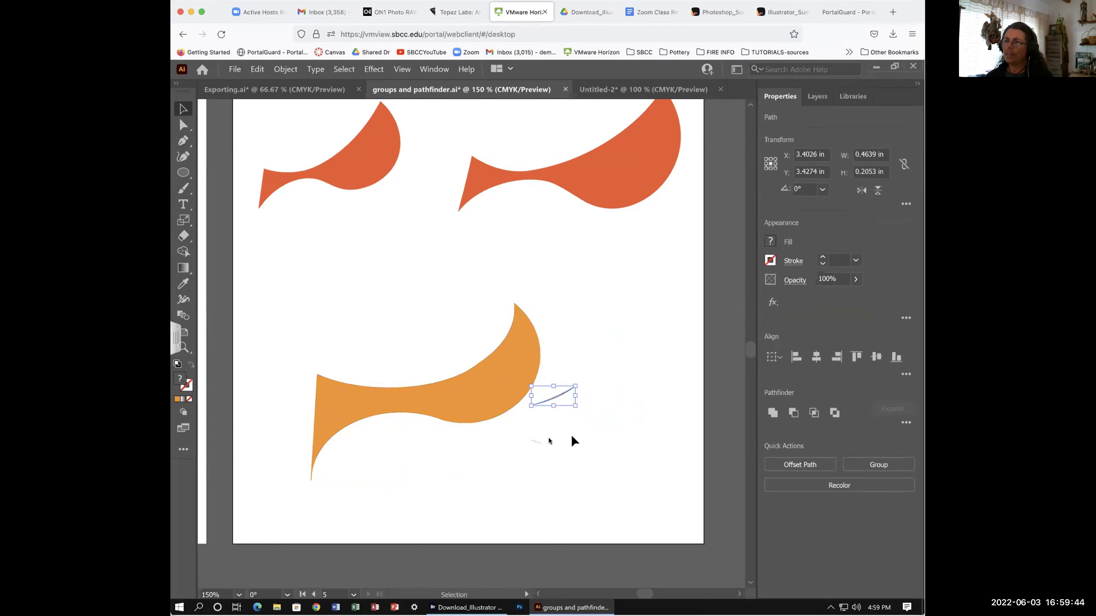
{"action": "left_click", "coordinate": [553, 439]}
{"action": "left_click_drag", "start_coordinate": [482, 394], "coordinate": [532, 357]}
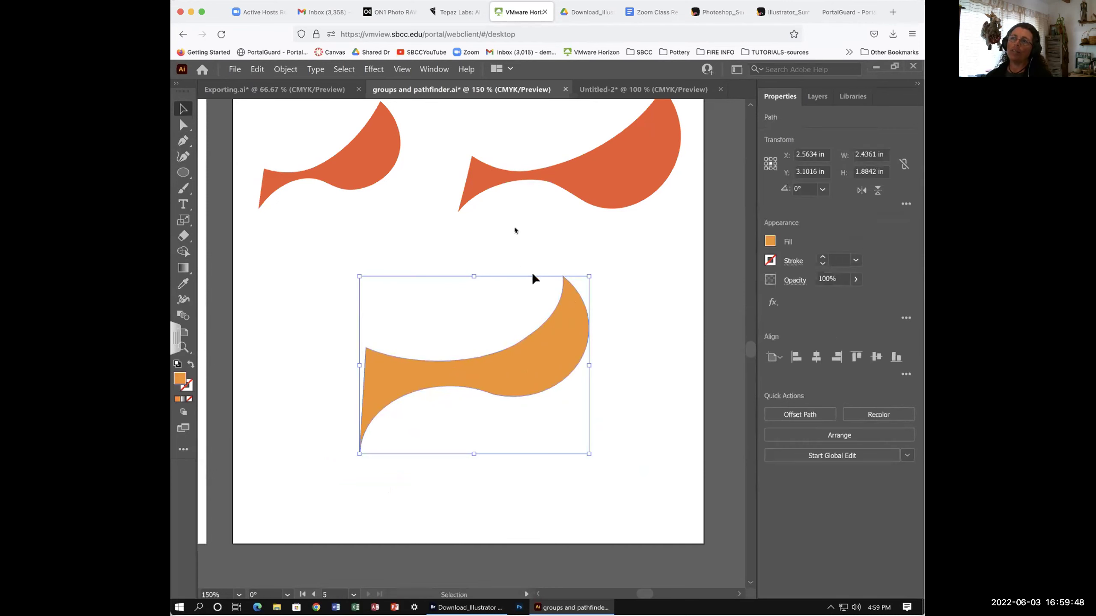
Try pulling the orange shape's upper tip anchor outward with Direct Selection, and undo the move
{"action": "scroll", "coordinate": [541, 360], "scroll_direction": "up", "scroll_amount": 2}
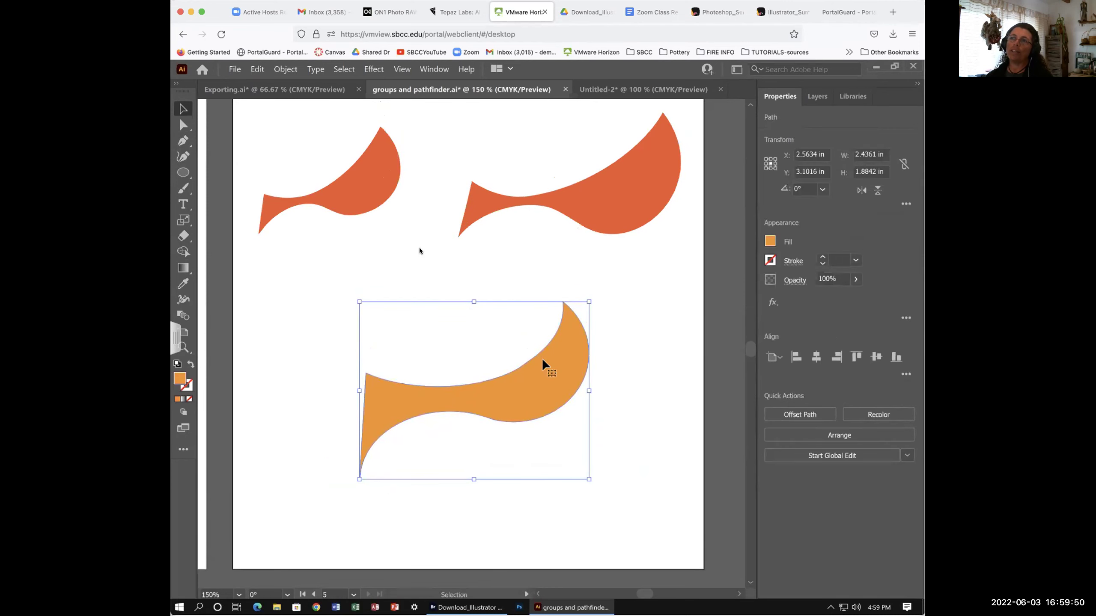
{"action": "left_click", "coordinate": [183, 124]}
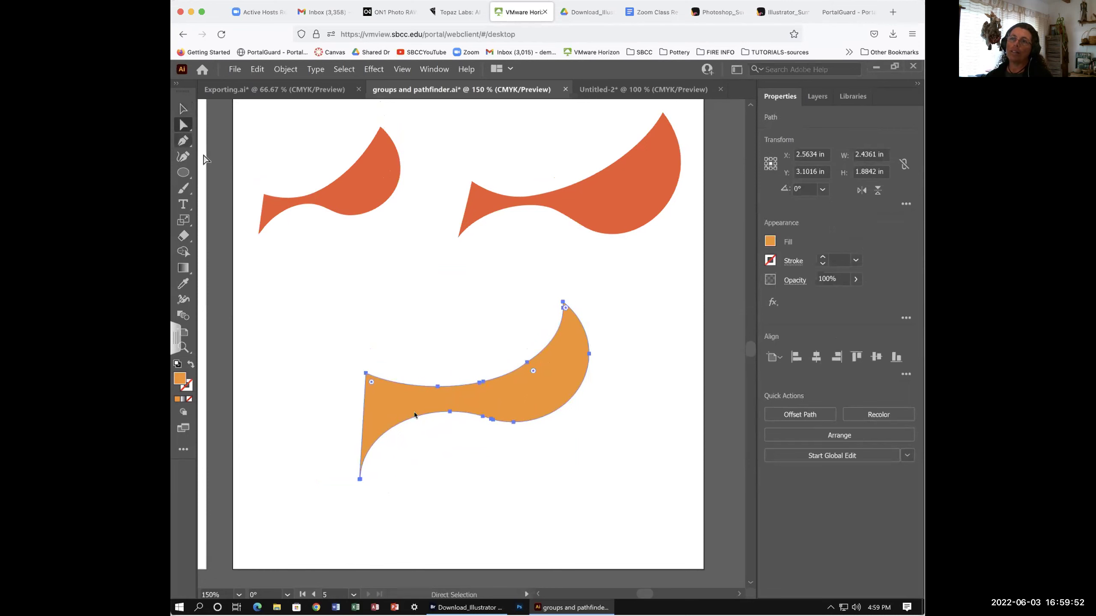
{"action": "left_click", "coordinate": [366, 373]}
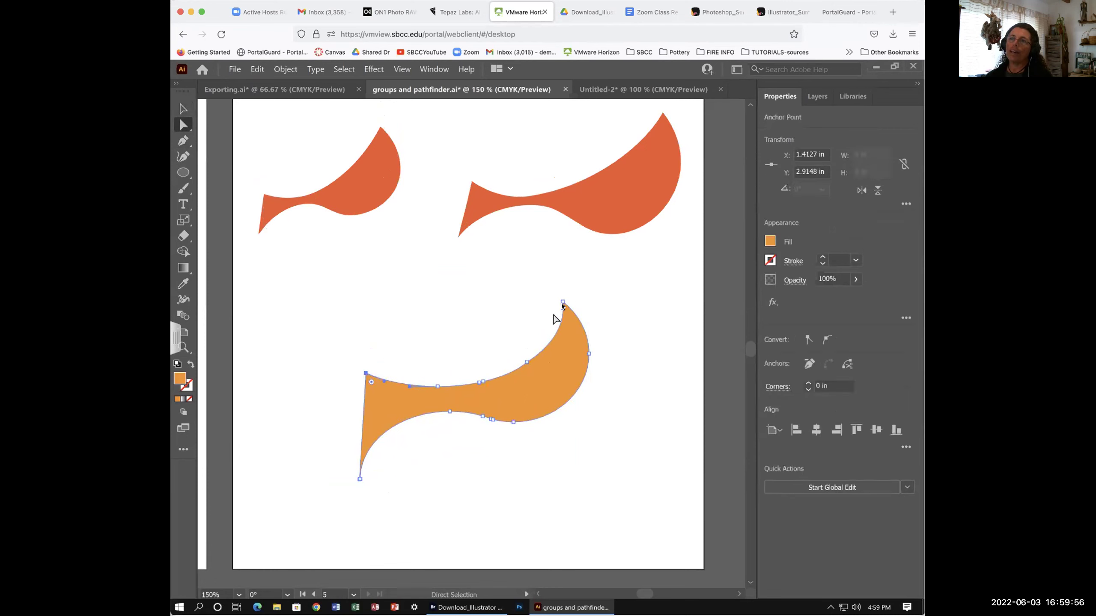
{"action": "left_click_drag", "start_coordinate": [563, 302], "coordinate": [594, 294]}
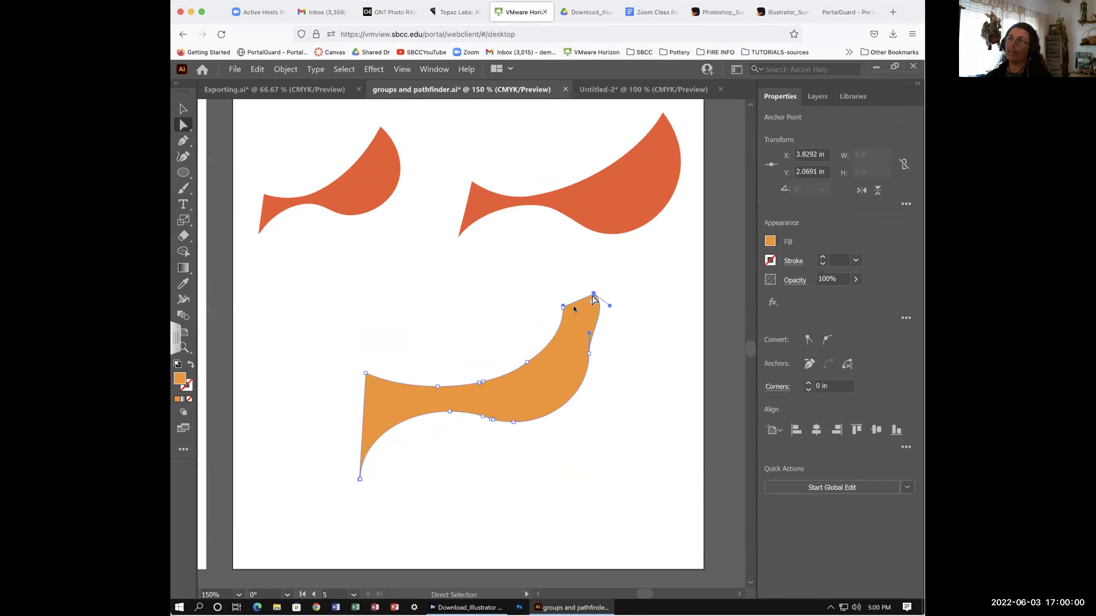
{"action": "key", "text": "z"}
{"action": "key", "text": "ctrl+z"}
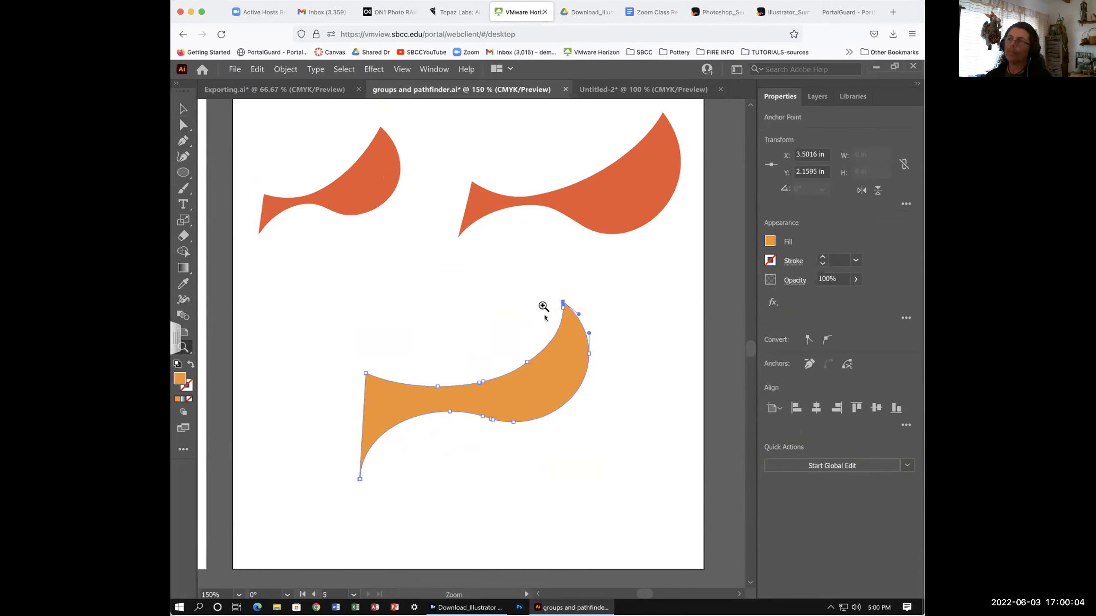
Try moving and deleting the extra anchor just below the orange shape's upper tip, and undo the deletion
{"action": "key", "text": "p"}
{"action": "left_click", "coordinate": [183, 125]}
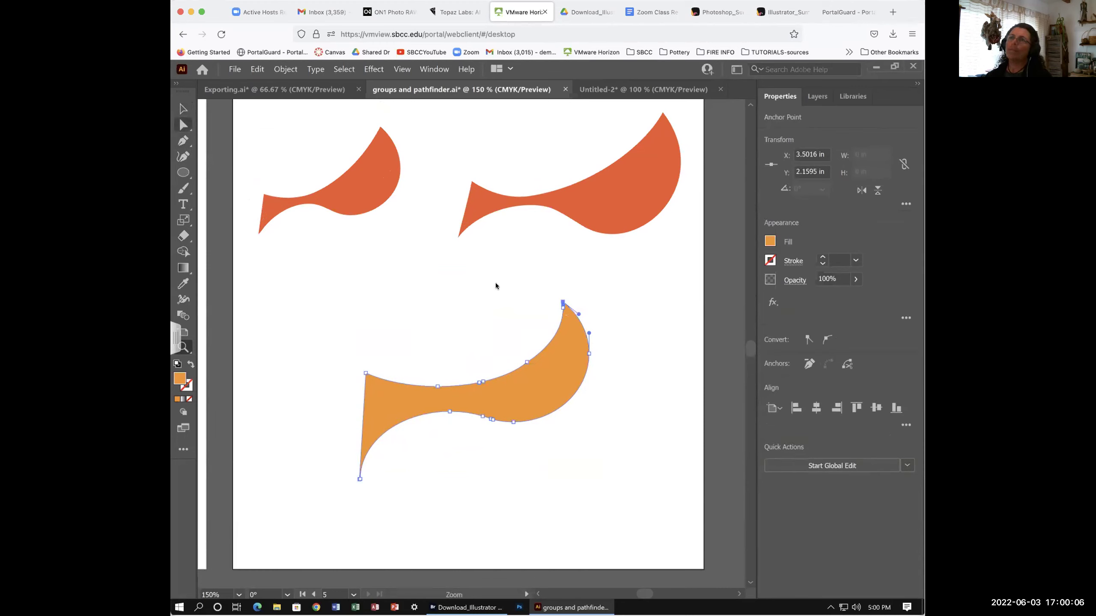
{"action": "left_click", "coordinate": [559, 306]}
{"action": "left_click_drag", "start_coordinate": [560, 307], "coordinate": [558, 313]}
{"action": "left_click", "coordinate": [560, 326]}
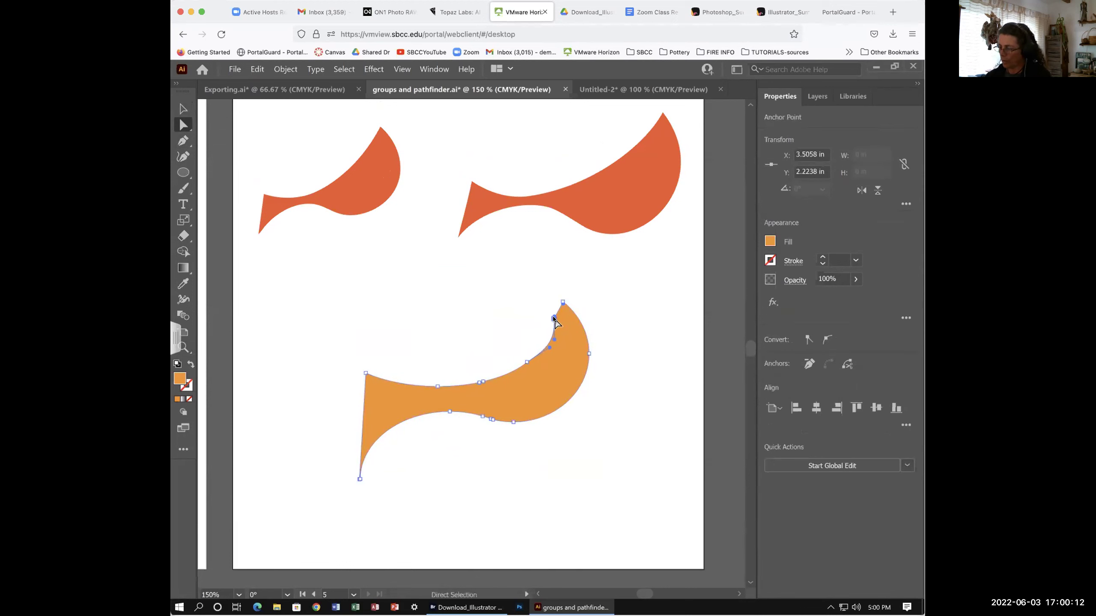
{"action": "left_click", "coordinate": [526, 362]}
{"action": "left_click_drag", "start_coordinate": [549, 348], "coordinate": [527, 327]}
{"action": "key", "text": "z"}
{"action": "scroll", "coordinate": [556, 323], "scroll_direction": "left", "scroll_amount": 1}
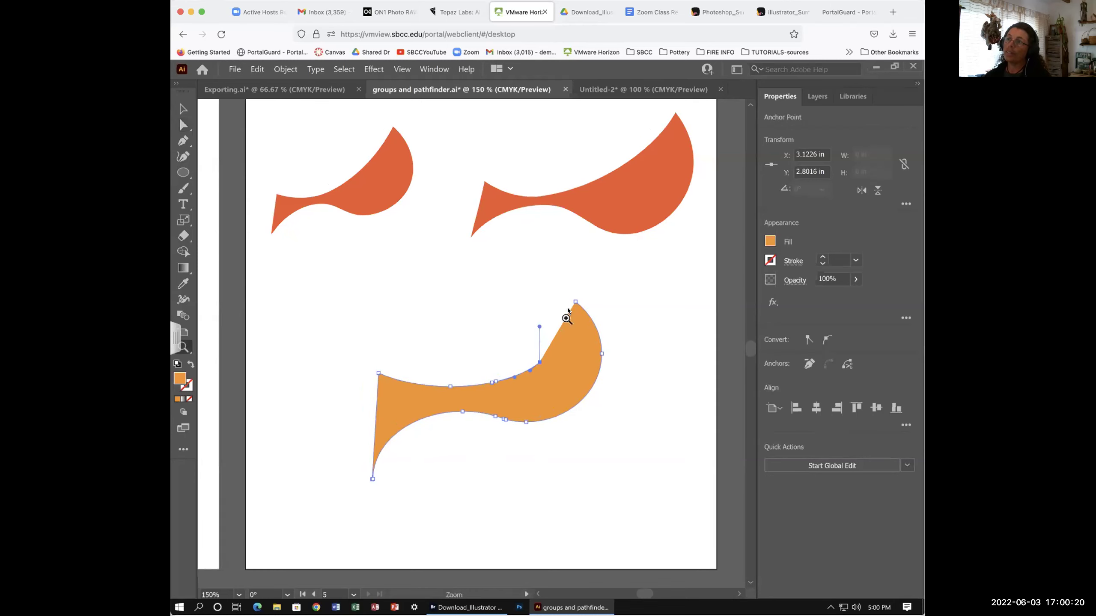
{"action": "scroll", "coordinate": [576, 304], "scroll_direction": "up", "scroll_amount": 1}
{"action": "key", "text": "a"}
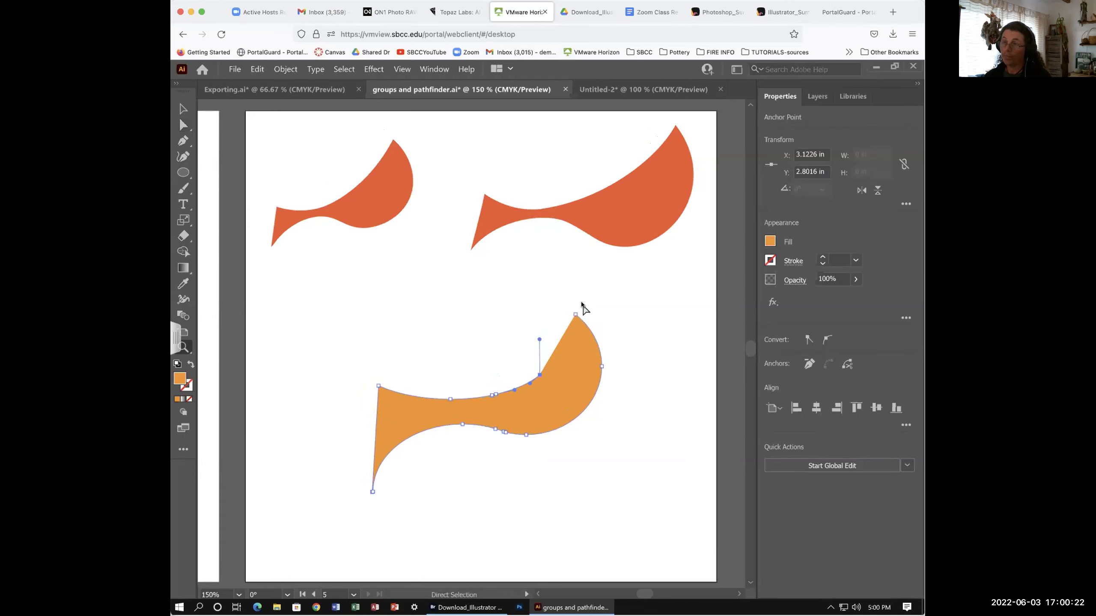
{"action": "left_click", "coordinate": [576, 315]}
{"action": "key", "text": "z"}
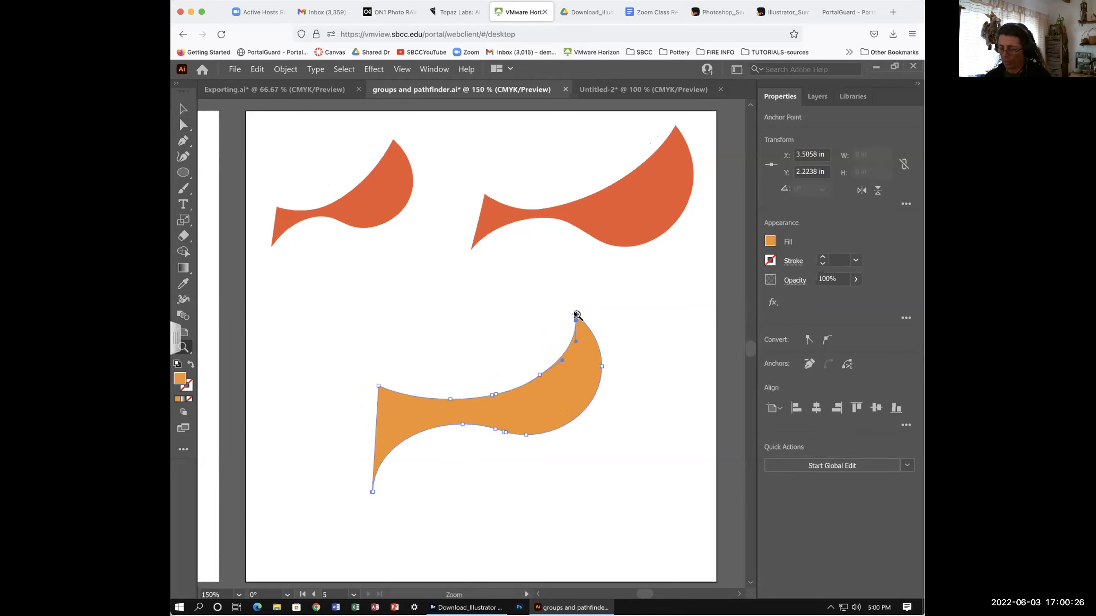
Try deleting the anchor at the orange shape's upper tip, and undo the deletion
{"action": "key", "text": "a"}
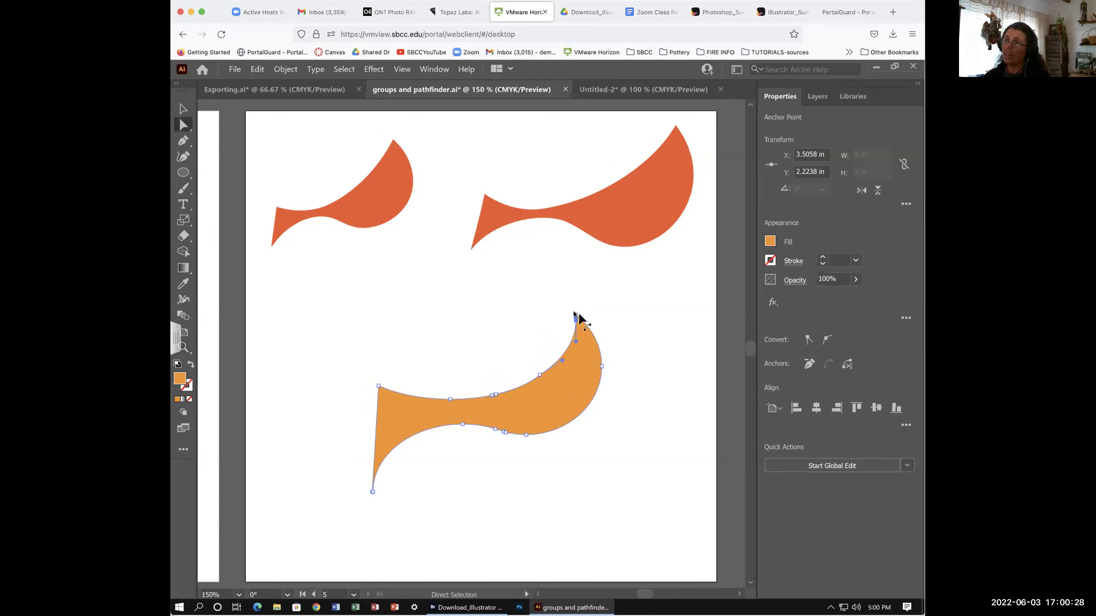
{"action": "key", "text": "ctrl+z"}
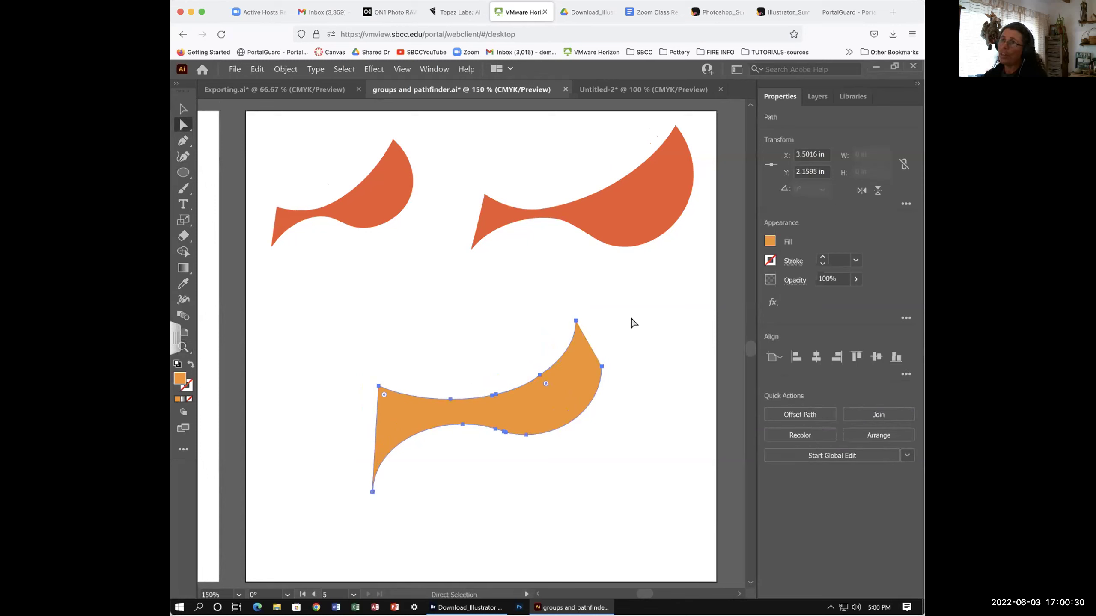
{"action": "key", "text": "ctrl+shift+z"}
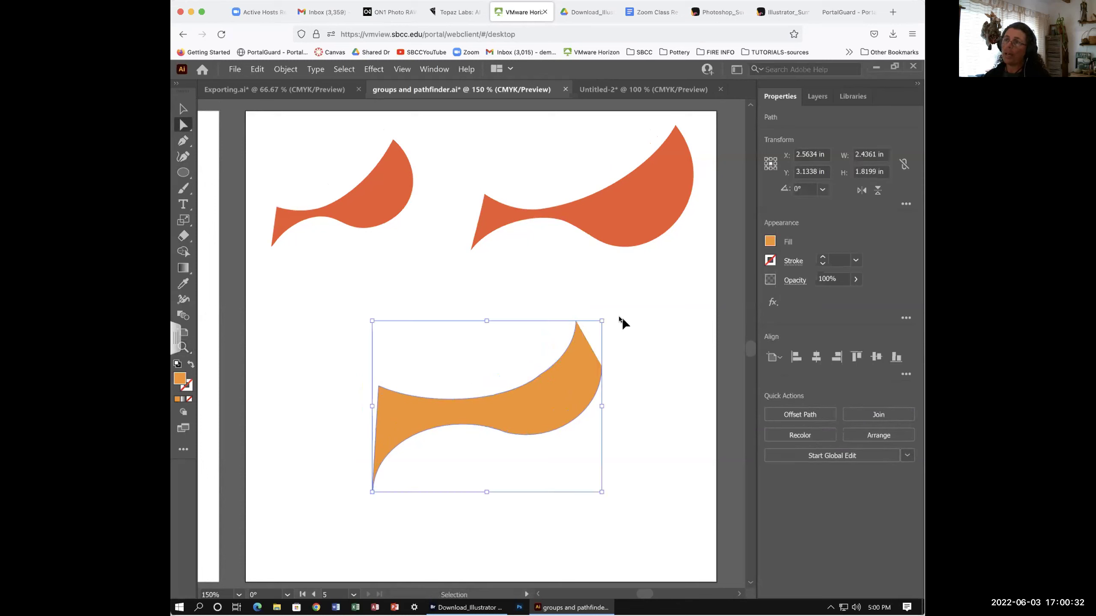
Try adjusting the upper tip's curve handle and deleting the anchor on the bulge's outer edge, and undo both changes
{"action": "left_click", "coordinate": [577, 315]}
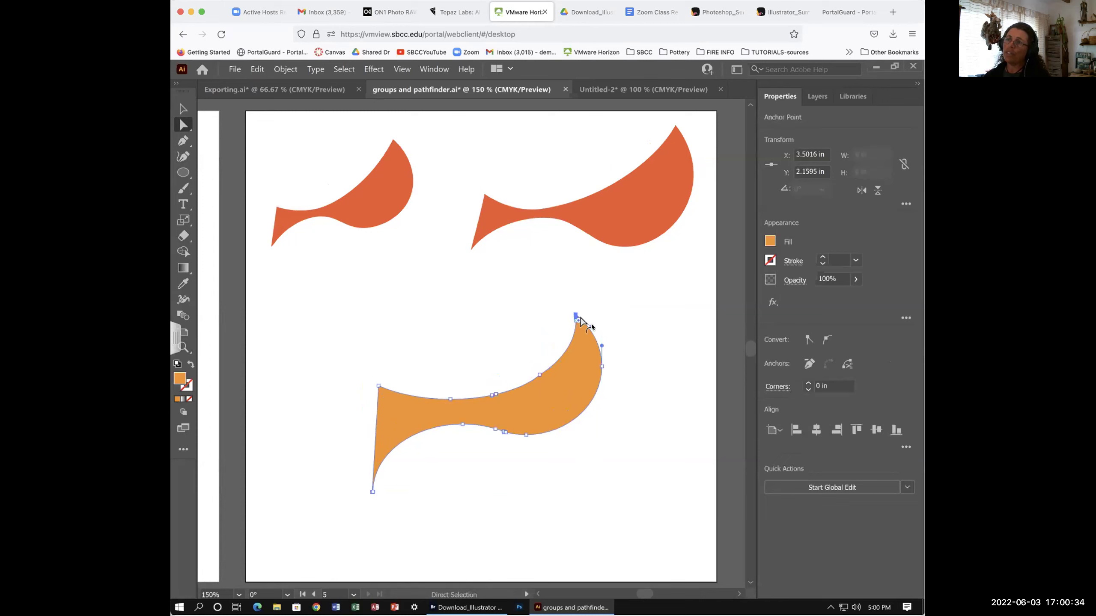
{"action": "left_click_drag", "start_coordinate": [591, 326], "coordinate": [611, 330]}
{"action": "left_click", "coordinate": [602, 366]}
{"action": "key", "text": "Delete"}
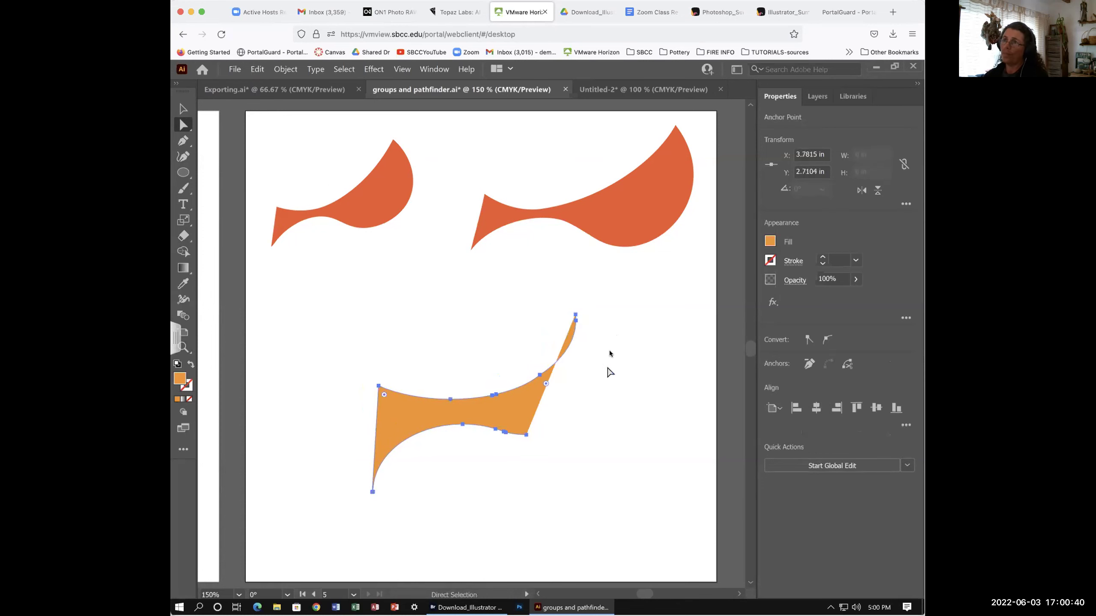
{"action": "left_click_drag", "start_coordinate": [544, 380], "coordinate": [605, 394]}
{"action": "key", "text": "v"}
{"action": "key", "text": "ctrl+z"}
{"action": "key", "text": "ctrl+z"}
Pull the anchor on the bulge's outer edge outward and down to about X 3.99 in, Y 2.95 in
{"action": "key", "text": "a"}
{"action": "left_click", "coordinate": [601, 365]}
{"action": "left_click_drag", "start_coordinate": [601, 365], "coordinate": [621, 389]}
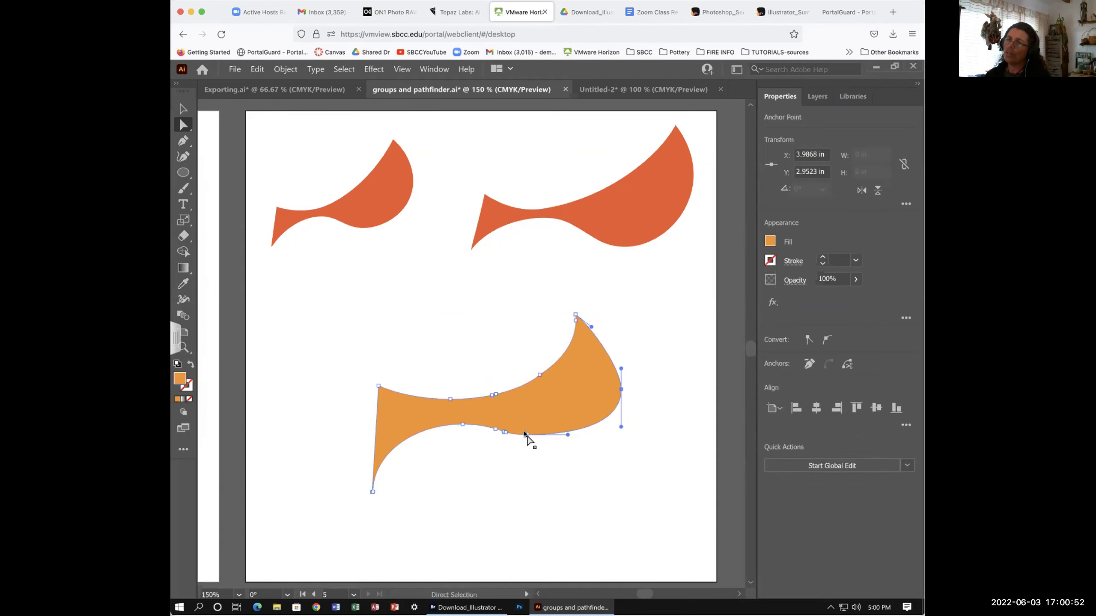
Lower the bulge's bottom anchor to about Y 3.63 in, extend its curve handle, and shift the outer-edge anchor to about X 3.91, Y 2.85 in
{"action": "left_click_drag", "start_coordinate": [529, 435], "coordinate": [530, 448]}
{"action": "key", "text": "ctrl+z"}
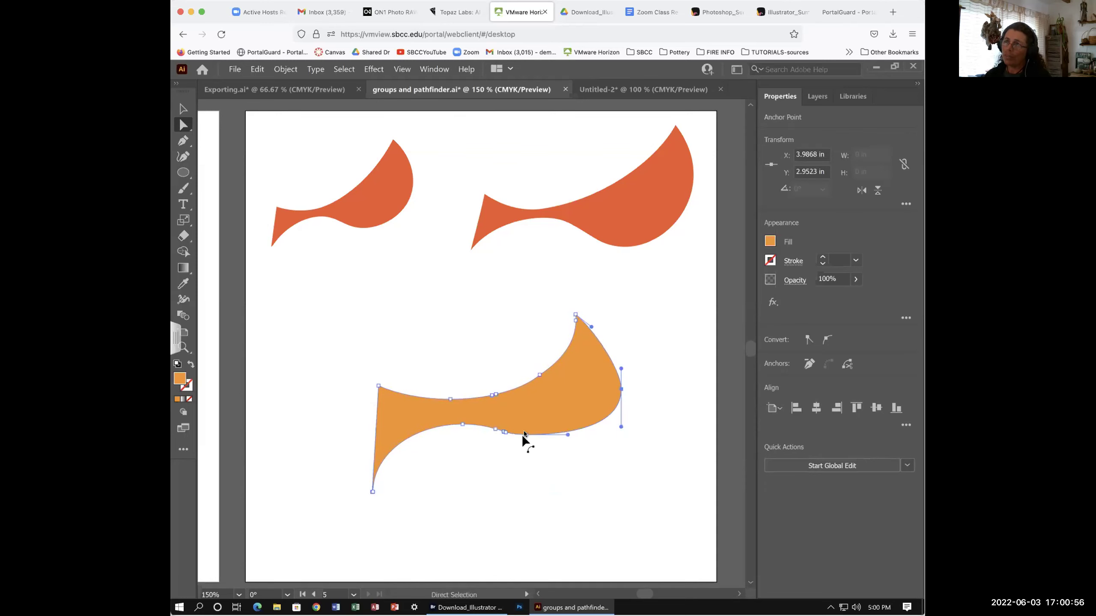
{"action": "left_click", "coordinate": [525, 432]}
{"action": "left_click_drag", "start_coordinate": [526, 437], "coordinate": [590, 463]}
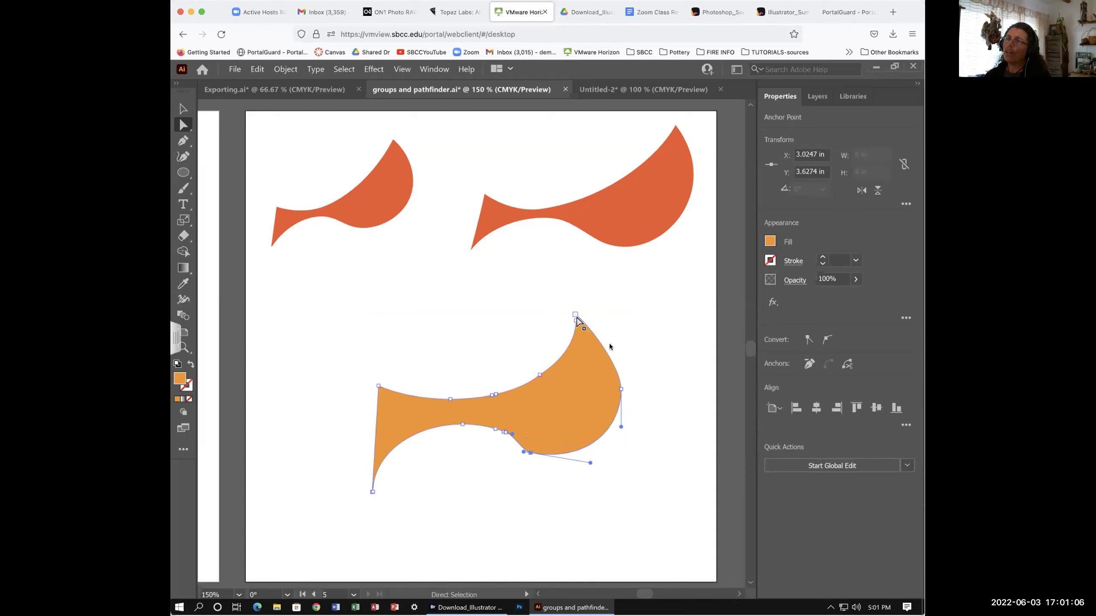
{"action": "left_click_drag", "start_coordinate": [622, 391], "coordinate": [613, 378]}
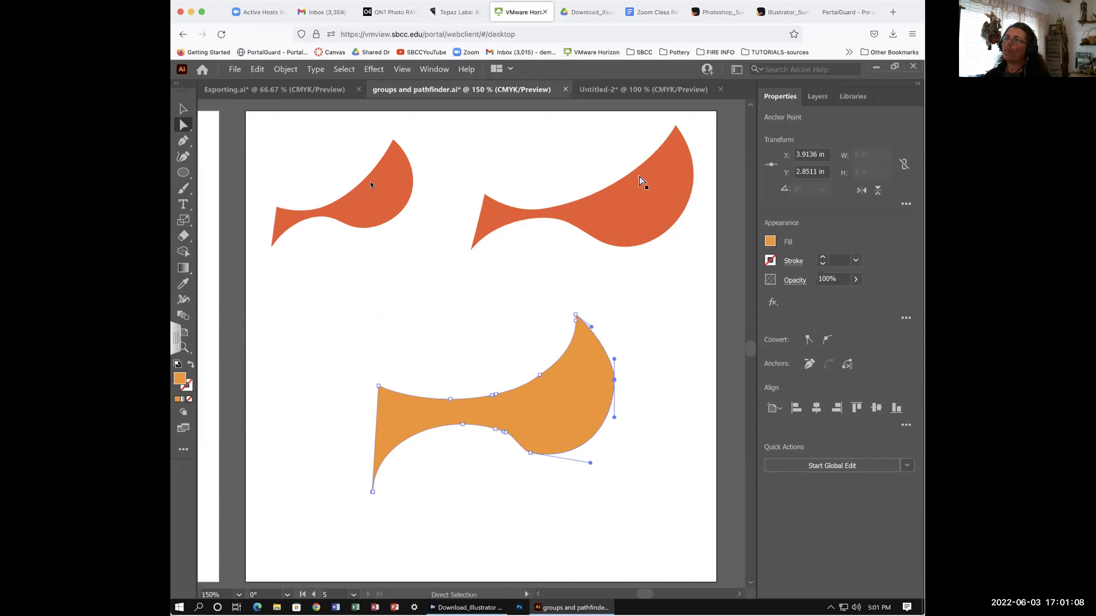
Move the small orange-red shape between the other two, to about X 2.33 in, Y 1.88 in
{"action": "left_click_drag", "start_coordinate": [377, 200], "coordinate": [501, 298]}
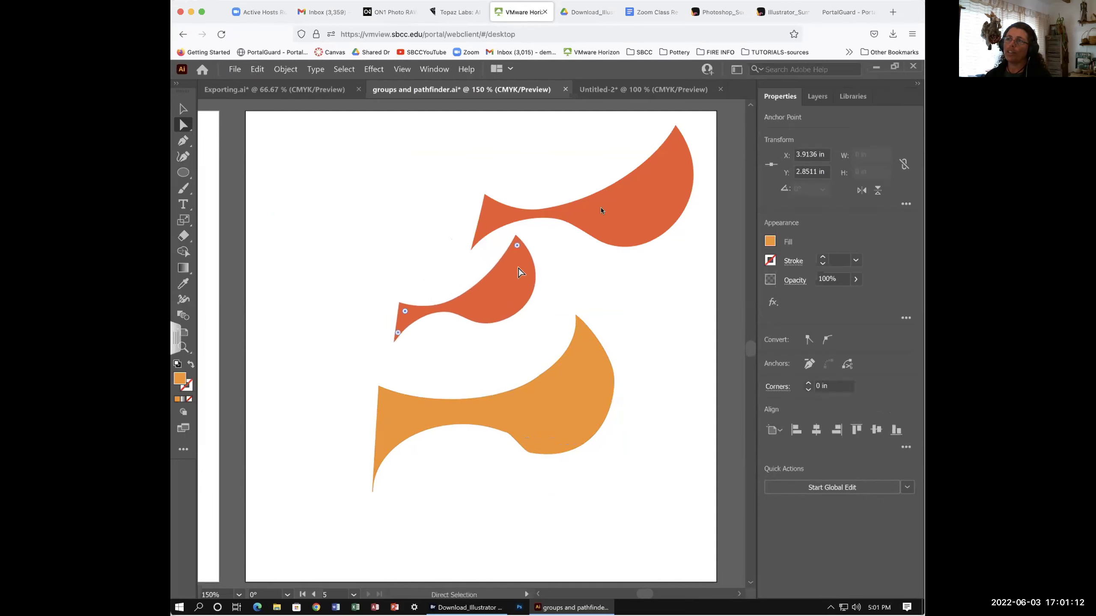
{"action": "left_click_drag", "start_coordinate": [623, 326], "coordinate": [641, 325]}
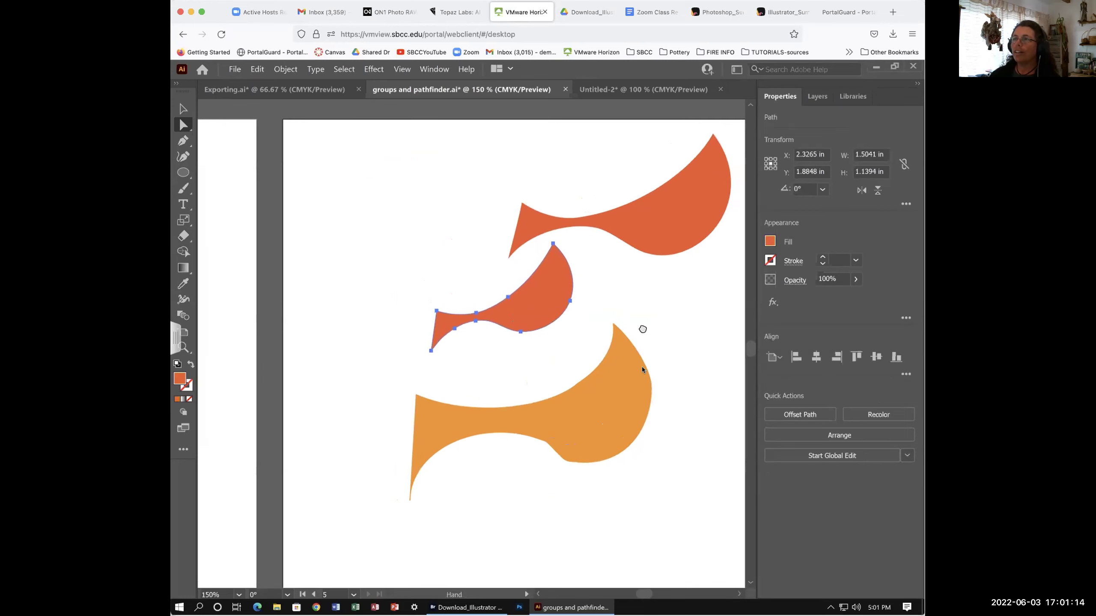
Pull the orange shape's upper tip to the right and its outer-edge anchor outward, making the shape about 2.72 in wide and 1.92 in high
{"action": "left_click", "coordinate": [617, 380]}
{"action": "left_click", "coordinate": [613, 322]}
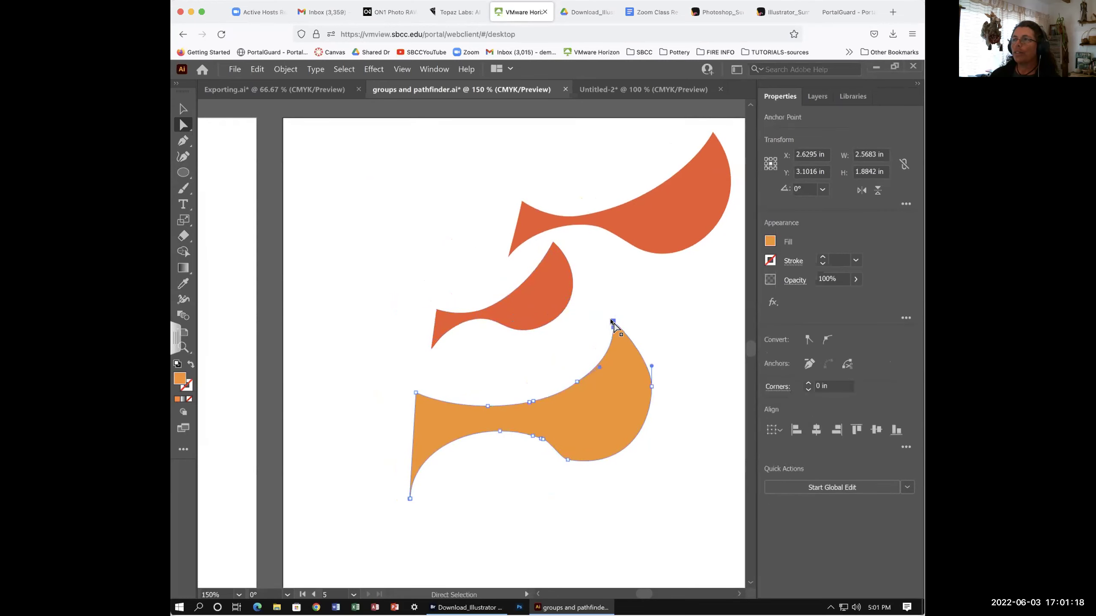
{"action": "left_click_drag", "start_coordinate": [613, 321], "coordinate": [633, 317]}
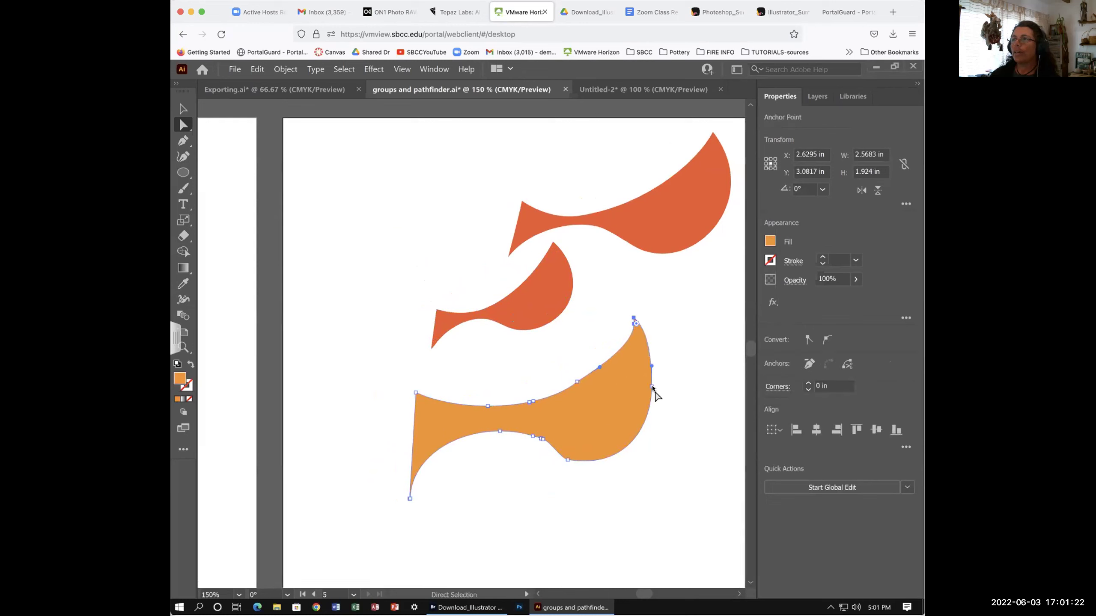
{"action": "left_click_drag", "start_coordinate": [650, 385], "coordinate": [666, 389]}
{"action": "left_click", "coordinate": [541, 439]}
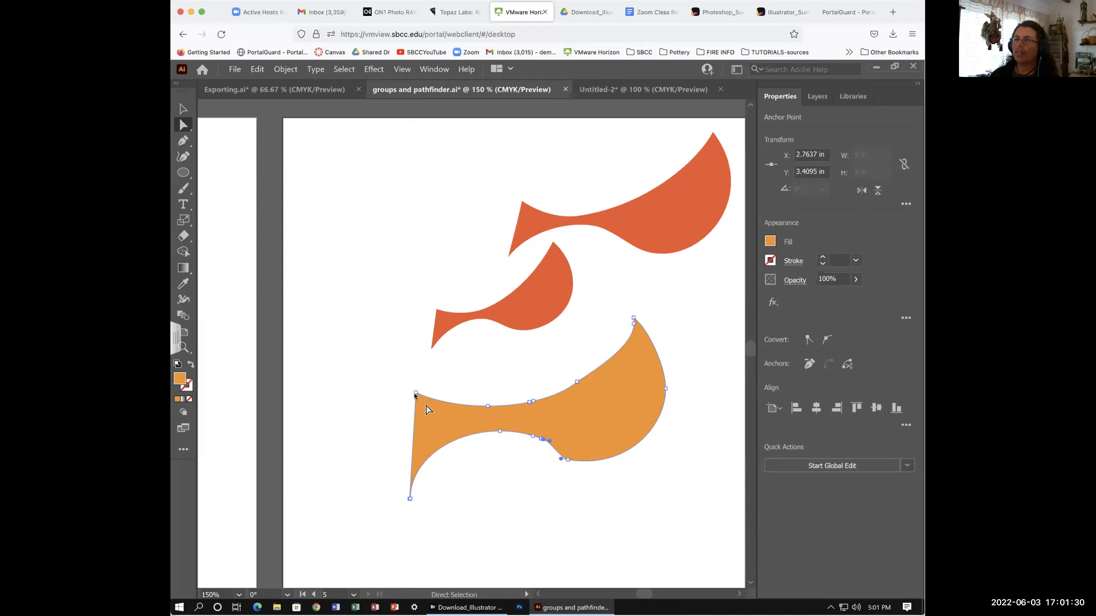
Try moving and deleting the anchors at the orange shape's lower-left tip, and undo the changes
{"action": "left_click", "coordinate": [410, 499]}
{"action": "left_click_drag", "start_coordinate": [410, 495], "coordinate": [413, 478]}
{"action": "left_click", "coordinate": [411, 499]}
{"action": "mouse_move", "coordinate": [410, 498]}
{"action": "left_mouse_down"}
{"action": "mouse_move", "coordinate": [411, 485]}
{"action": "mouse_move", "coordinate": [426, 486]}
{"action": "left_mouse_up"}
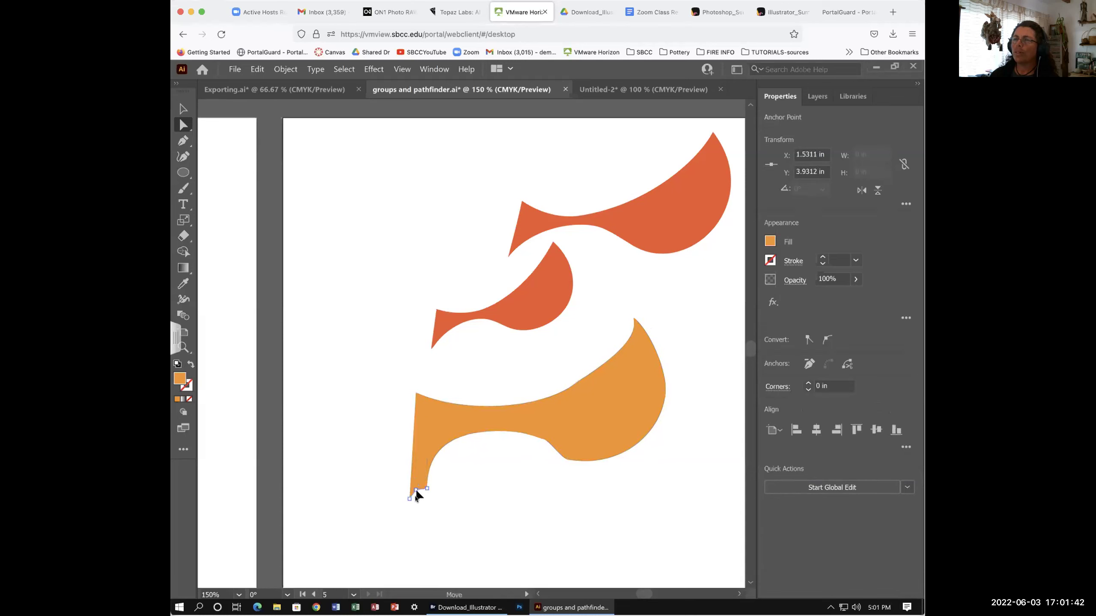
{"action": "left_click", "coordinate": [417, 488]}
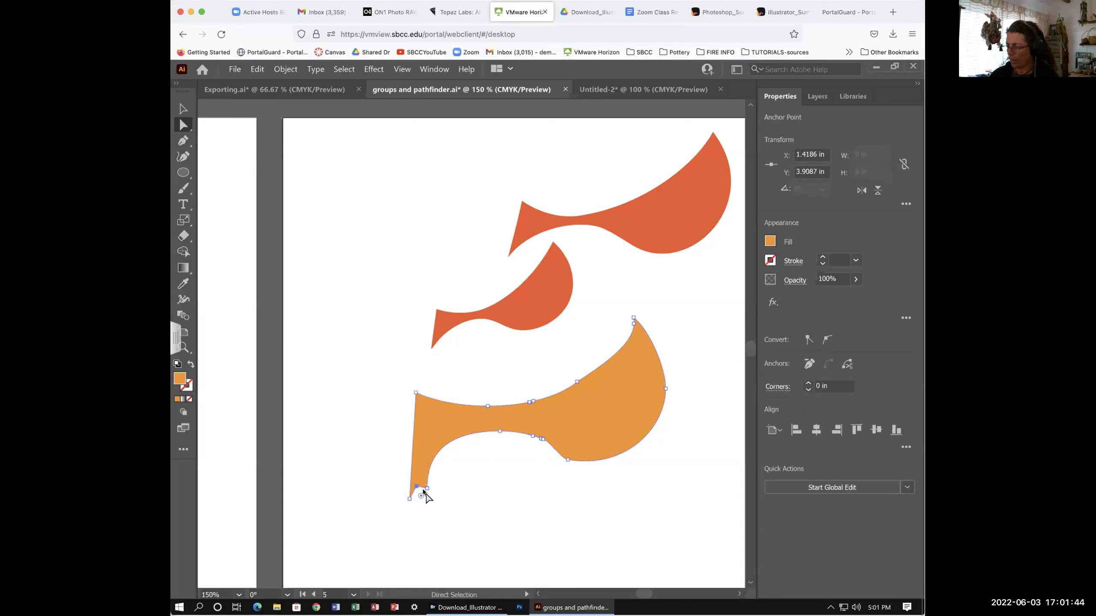
{"action": "left_click", "coordinate": [425, 494]}
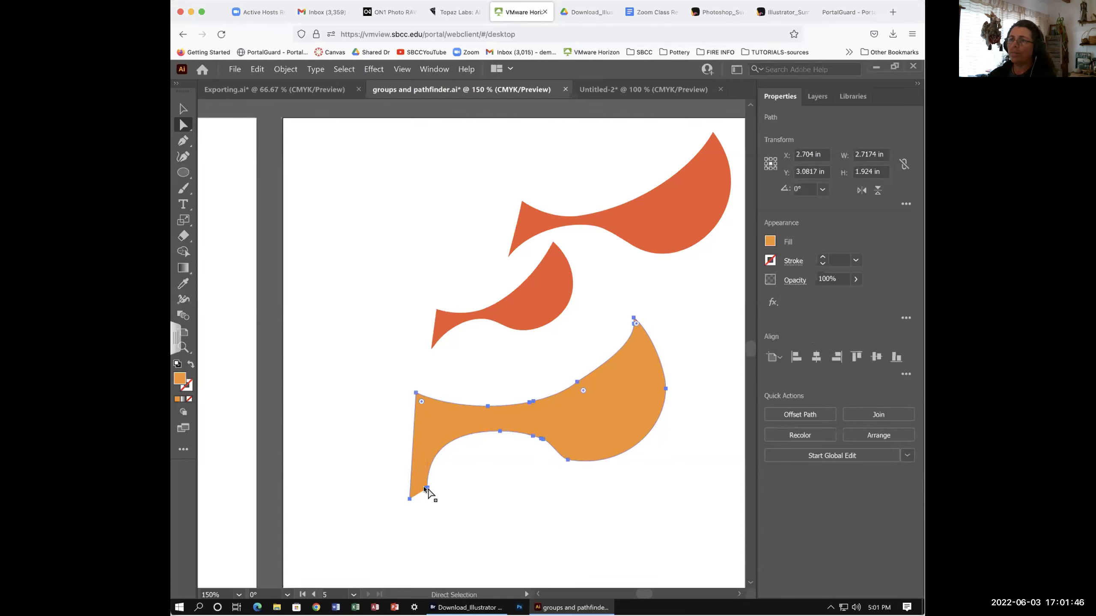
{"action": "left_click", "coordinate": [427, 488]}
{"action": "key", "text": "Delete"}
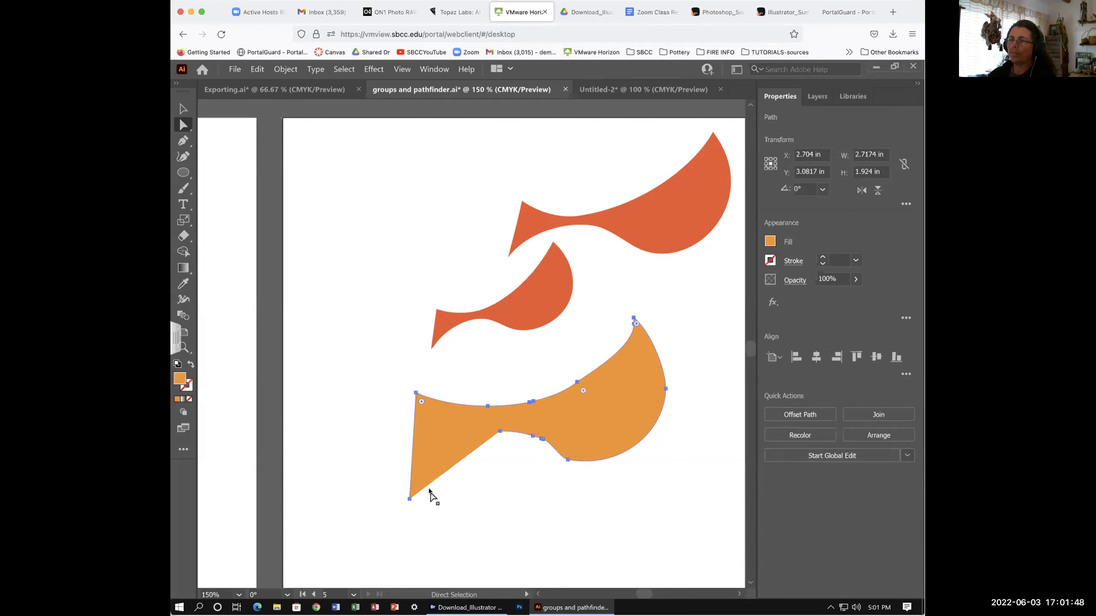
{"action": "key", "text": "ctrl+z"}
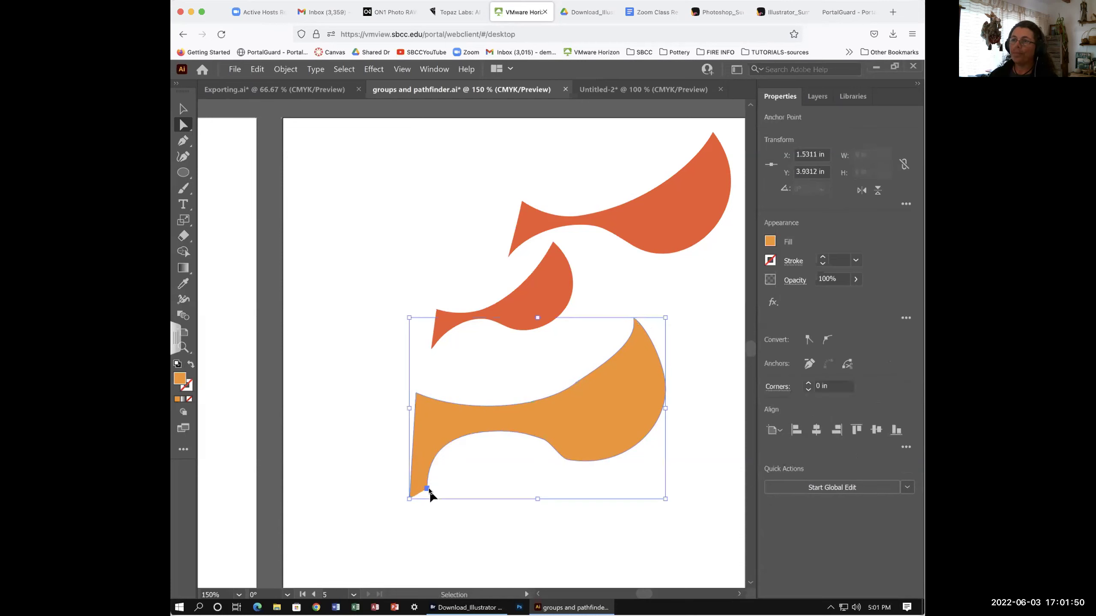
{"action": "left_click_drag", "start_coordinate": [427, 495], "coordinate": [424, 489]}
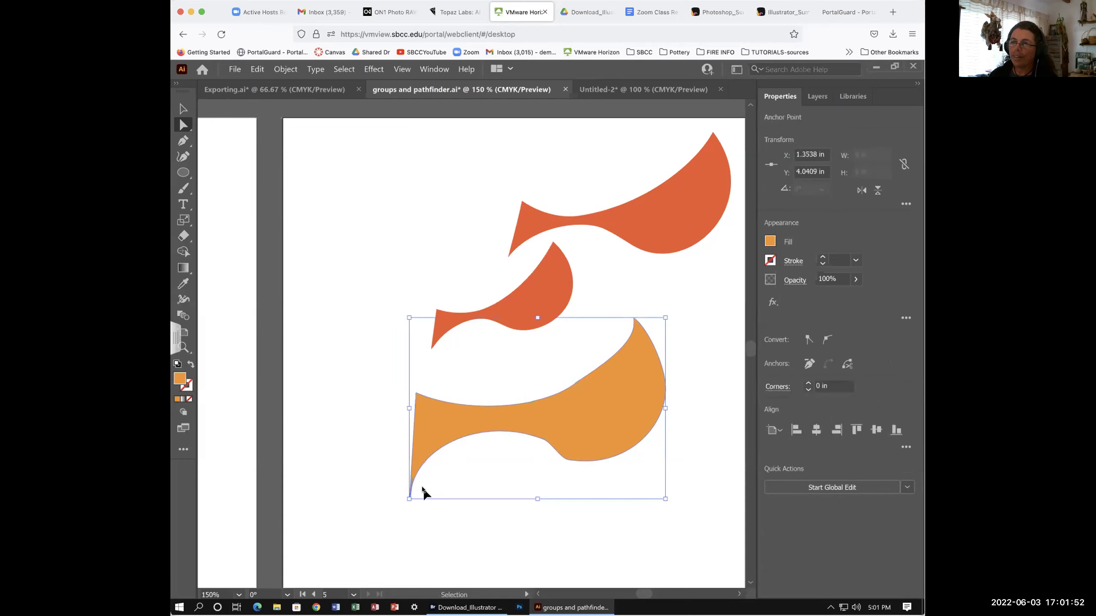
{"action": "left_click", "coordinate": [416, 504]}
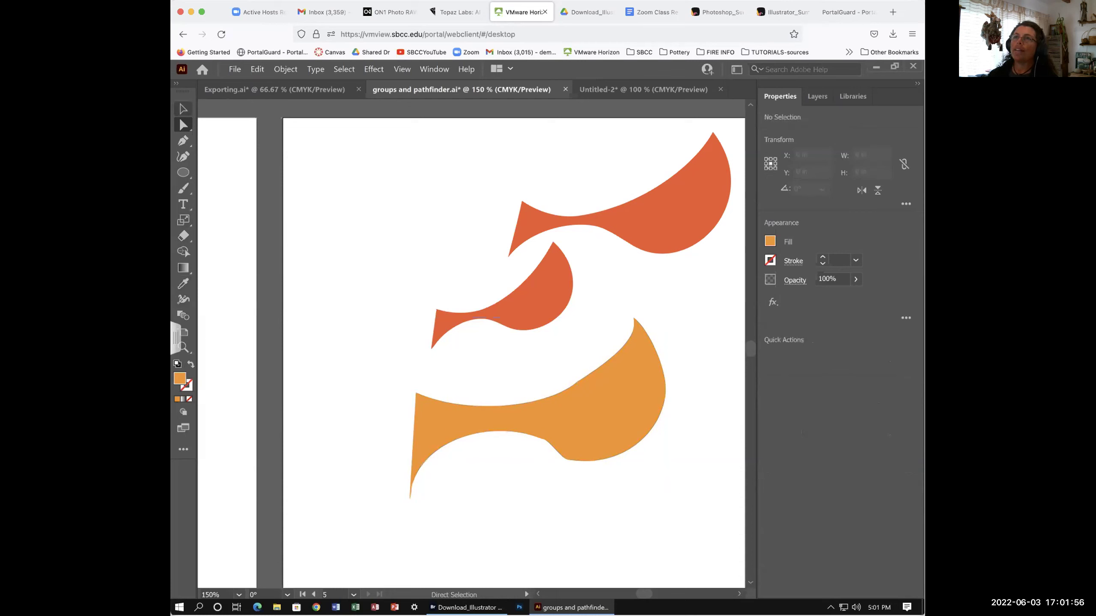
Move the whole orange shape to the right, to about X 3.06 in, Y 3.04 in
{"action": "left_click", "coordinate": [183, 108]}
{"action": "left_click_drag", "start_coordinate": [451, 424], "coordinate": [485, 420]}
Pull the stray inner anchor at the orange shape's lower-left tip down past the tip, then try deleting the tip's left anchor and undo the deletion
{"action": "left_click", "coordinate": [183, 346]}
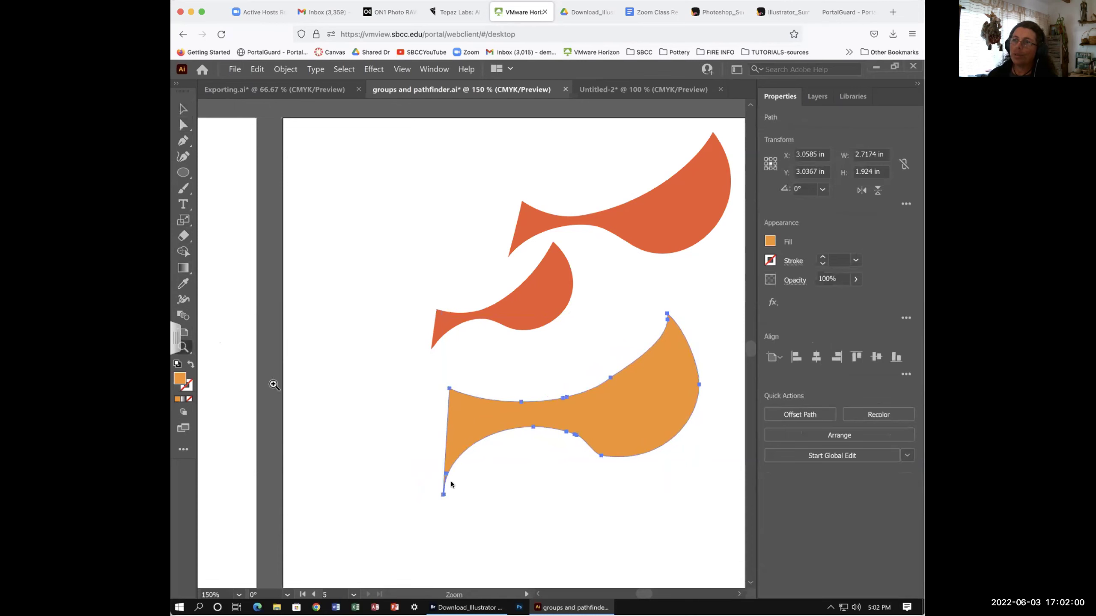
{"action": "left_click_drag", "start_coordinate": [430, 480], "coordinate": [611, 568]}
{"action": "key", "text": "space"}
{"action": "left_click_drag", "start_coordinate": [543, 518], "coordinate": [468, 462]}
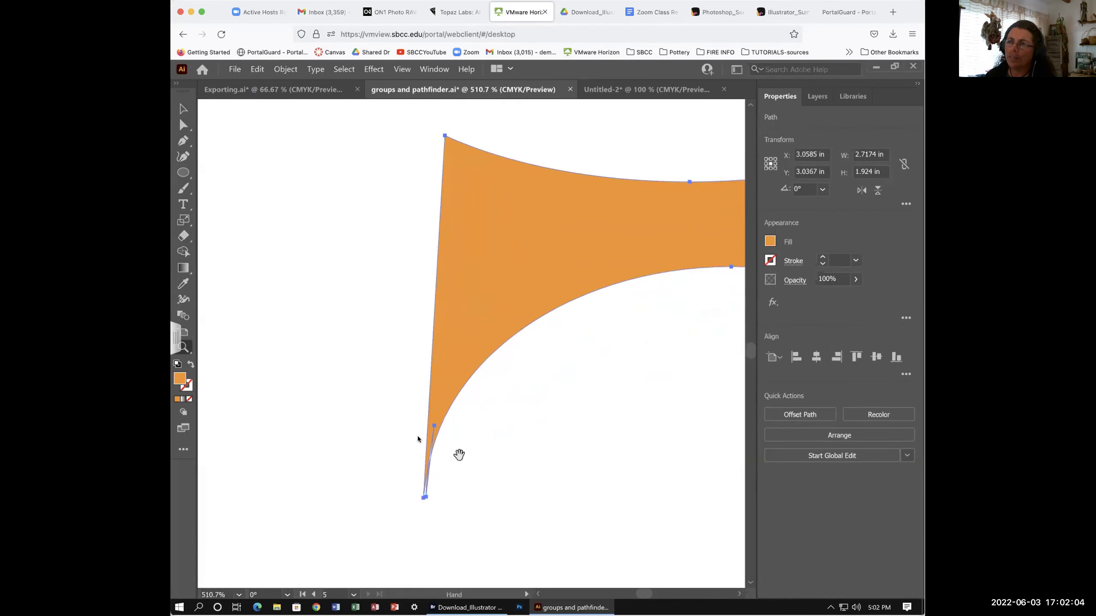
{"action": "left_click_drag", "start_coordinate": [382, 423], "coordinate": [489, 419]}
{"action": "key", "text": "space"}
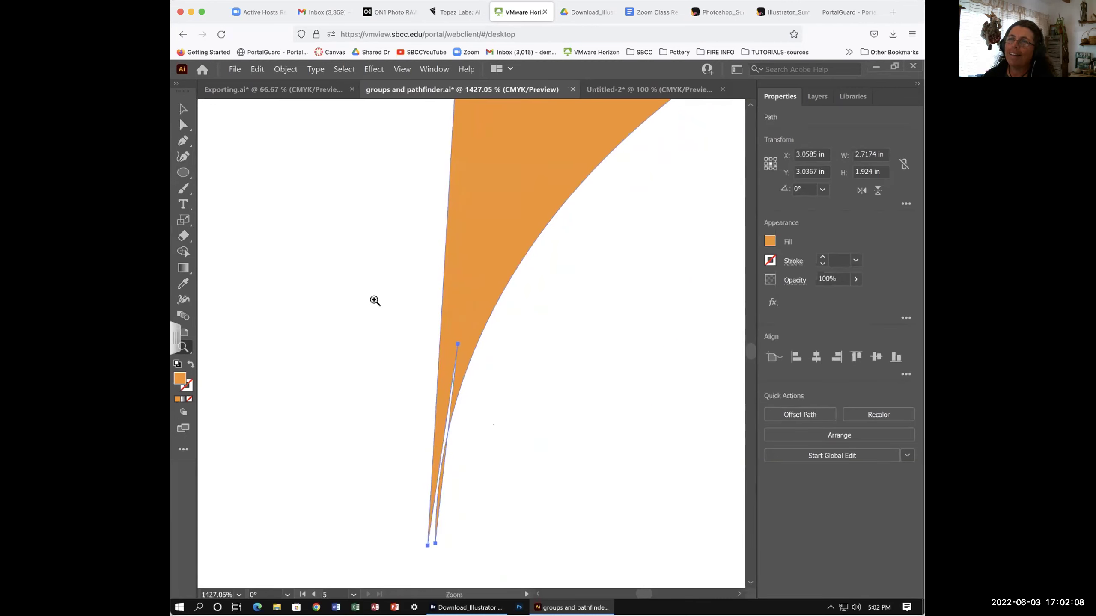
{"action": "left_click", "coordinate": [184, 125]}
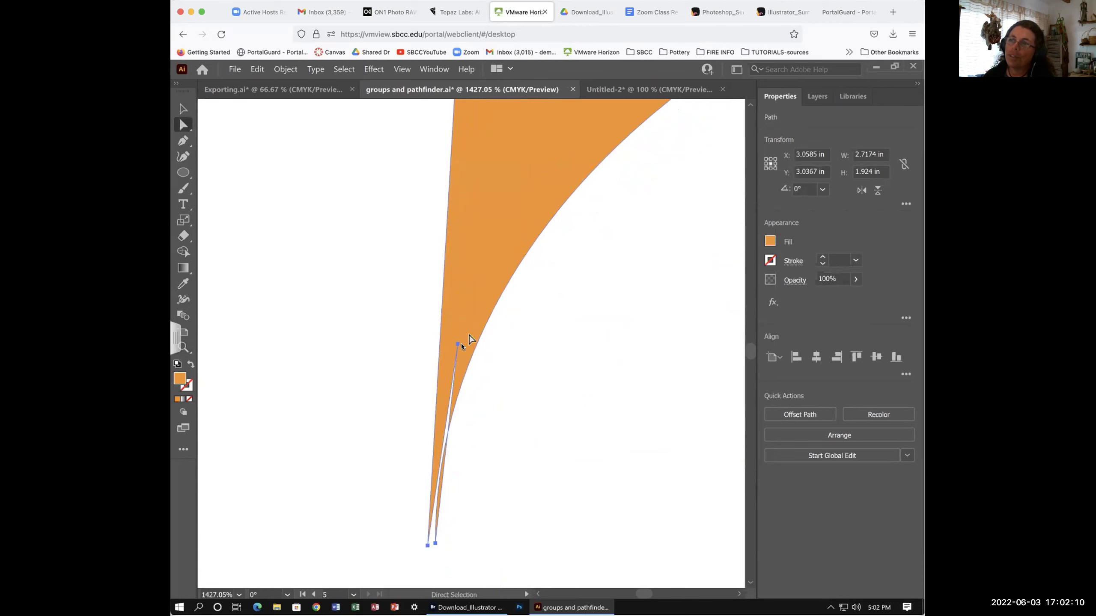
{"action": "left_click_drag", "start_coordinate": [457, 345], "coordinate": [440, 473]}
{"action": "left_click_drag", "start_coordinate": [428, 562], "coordinate": [430, 571]}
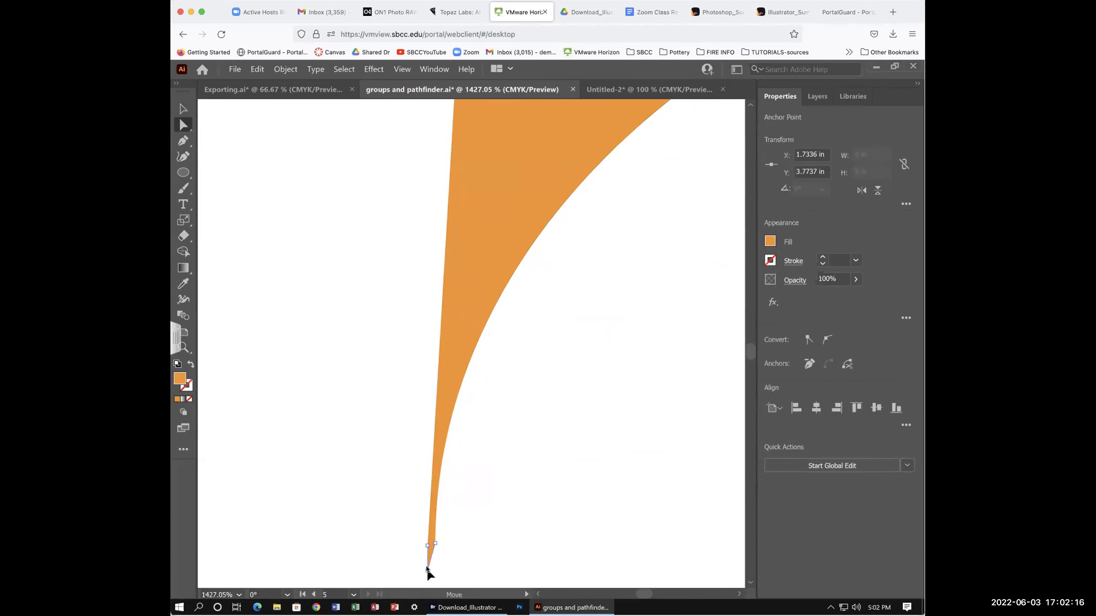
{"action": "left_click", "coordinate": [430, 552]}
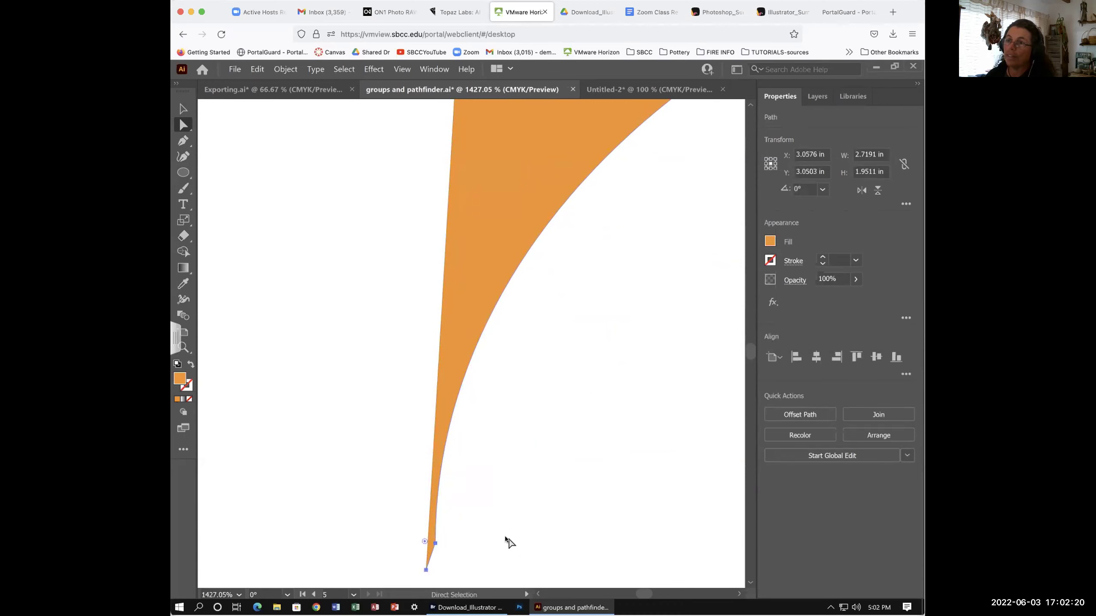
{"action": "key", "text": "ctrl"}
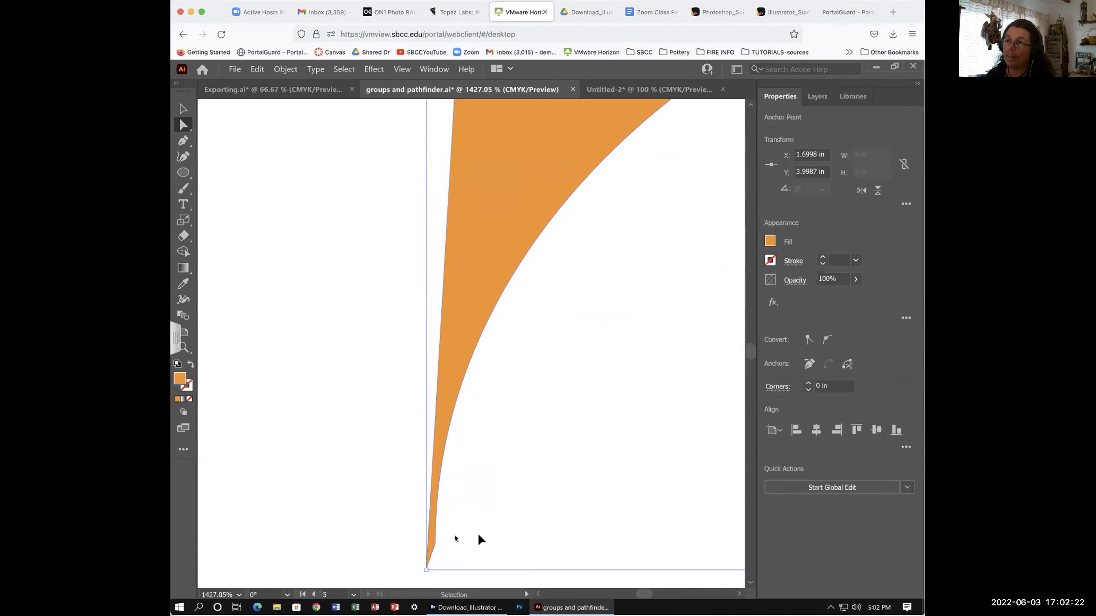
Swing the curve handle beside the lower-left tip to the right and raise the tip, making the shape about 2.70 in wide and 1.77 in high
{"action": "left_click", "coordinate": [435, 541]}
{"action": "left_click", "coordinate": [435, 540]}
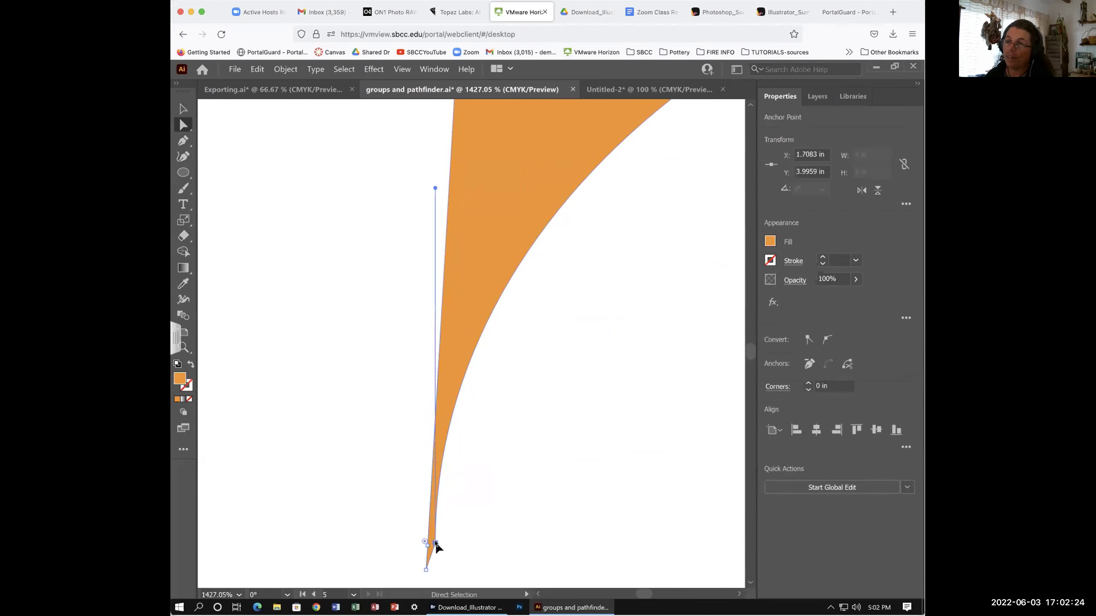
{"action": "left_click_drag", "start_coordinate": [435, 189], "coordinate": [546, 195]}
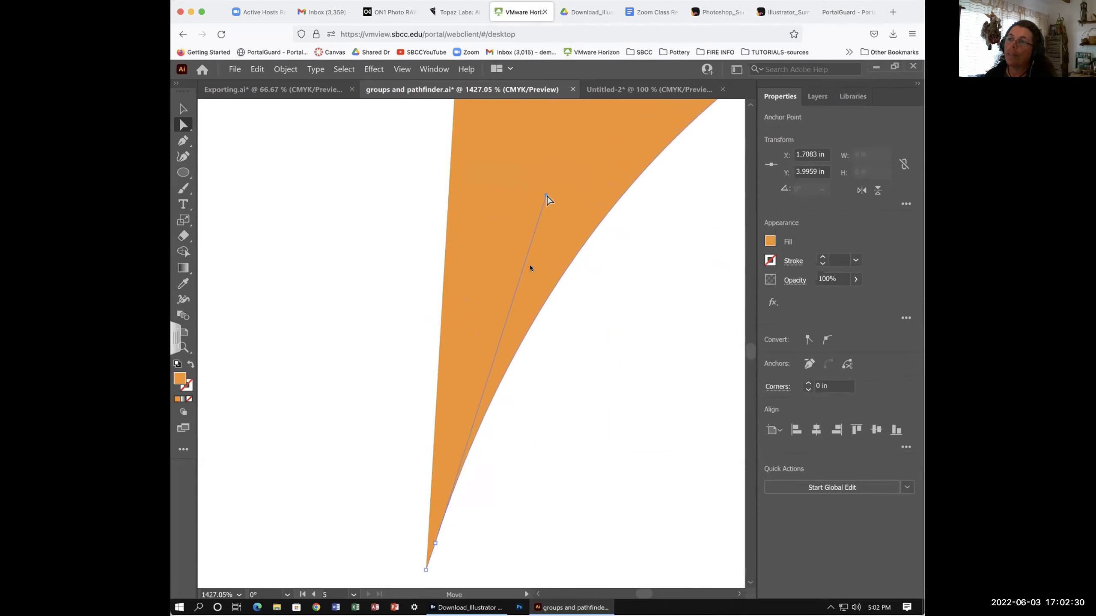
{"action": "left_click", "coordinate": [427, 570]}
{"action": "left_click_drag", "start_coordinate": [428, 572], "coordinate": [443, 404]}
Try reshaping the upper edge of the orange shape's neck by moving its anchors and deleting the one nearest the bulge, and undo the changes
{"action": "key", "text": "ctrl+minus"}
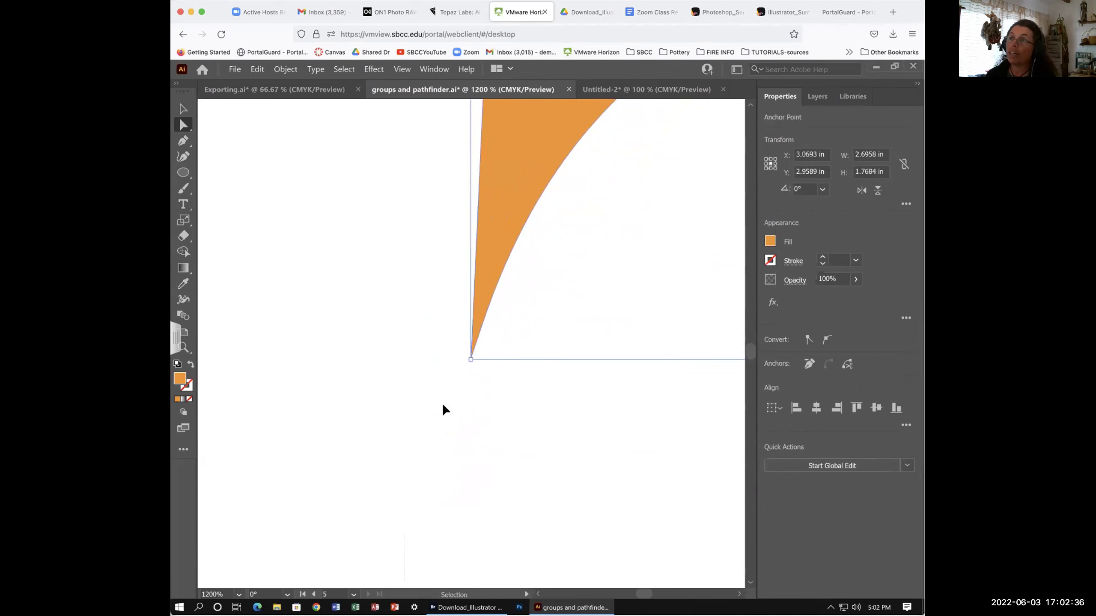
{"action": "key", "text": "ctrl+minus"}
{"action": "key", "text": "ctrl+minus"}
{"action": "key", "text": "ctrl+minus"}
{"action": "key", "text": "ctrl+minus"}
{"action": "key", "text": "ctrl+minus"}
{"action": "key", "text": "ctrl+minus"}
{"action": "key", "text": "space"}
{"action": "left_click_drag", "start_coordinate": [467, 285], "coordinate": [331, 352]}
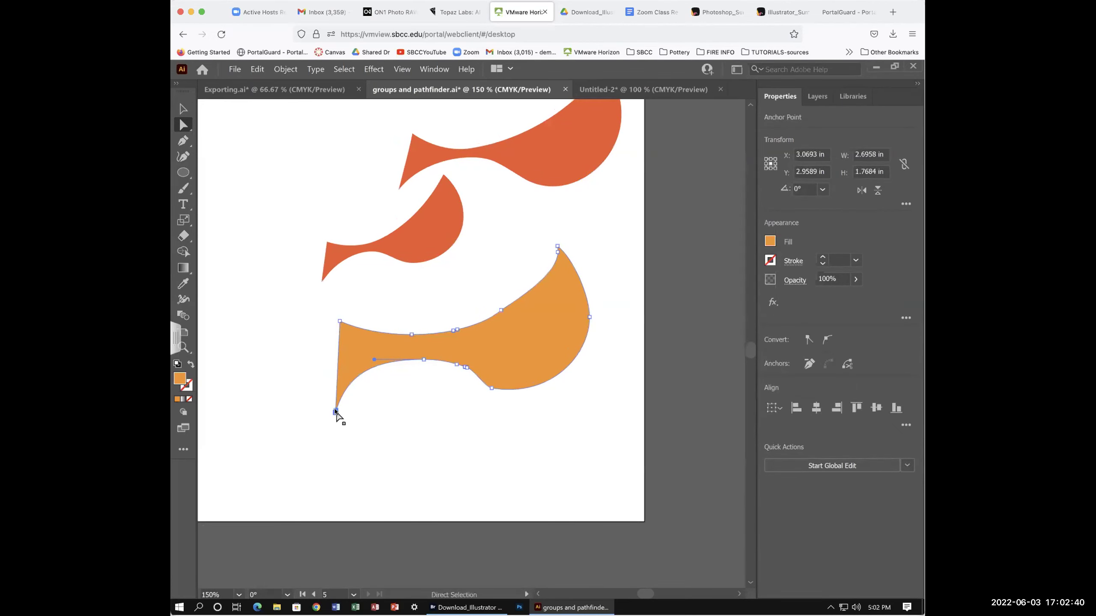
{"action": "left_click", "coordinate": [410, 335]}
{"action": "left_click_drag", "start_coordinate": [410, 334], "coordinate": [453, 336]}
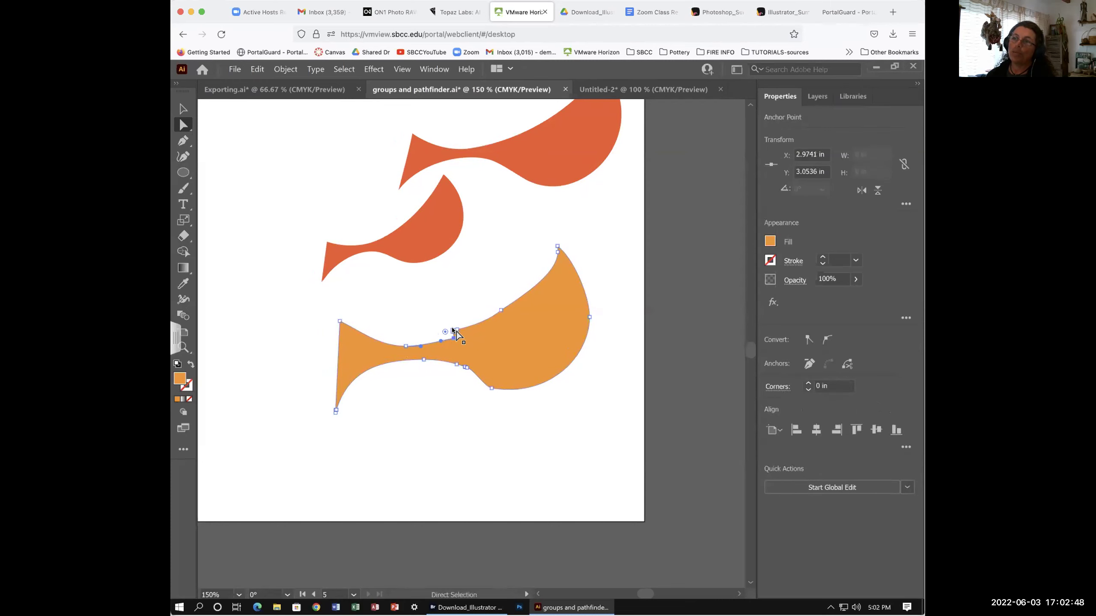
{"action": "left_click", "coordinate": [421, 383]}
{"action": "left_click", "coordinate": [456, 332]}
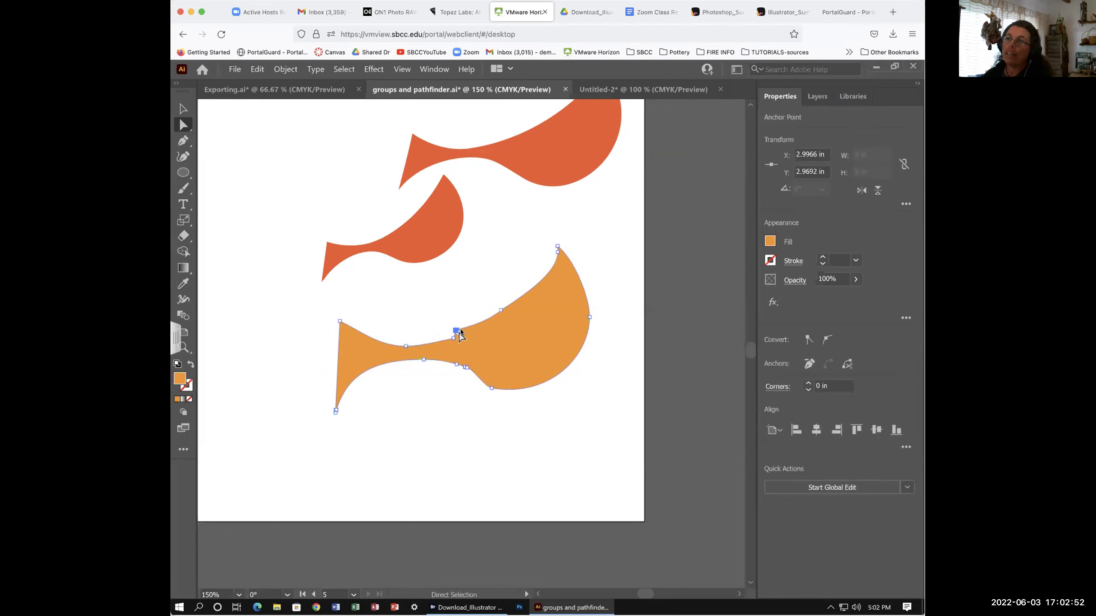
{"action": "left_click", "coordinate": [499, 348]}
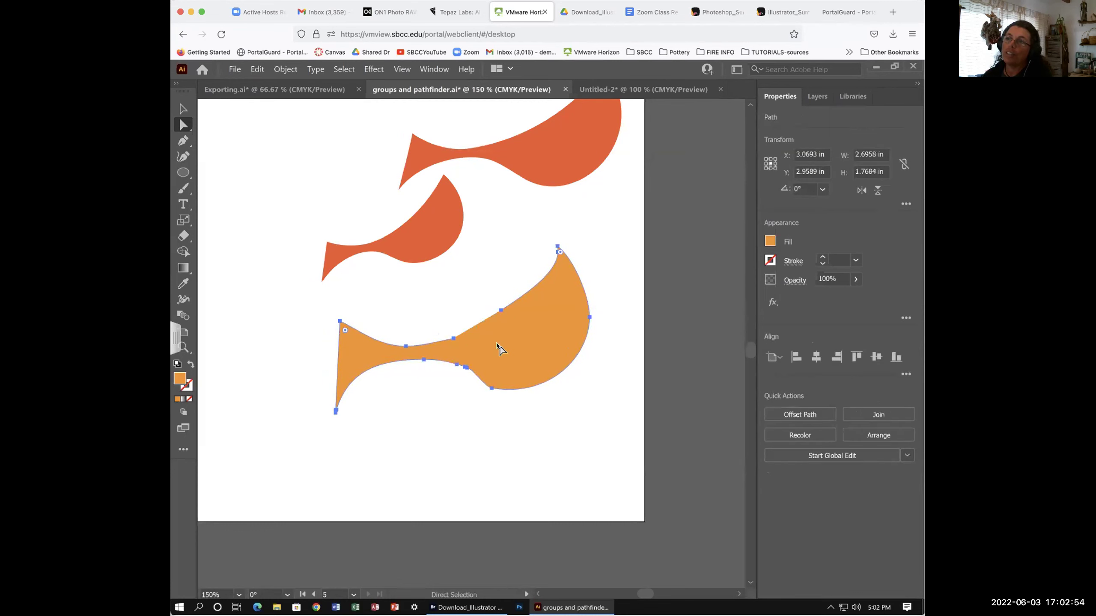
{"action": "left_click", "coordinate": [501, 310]}
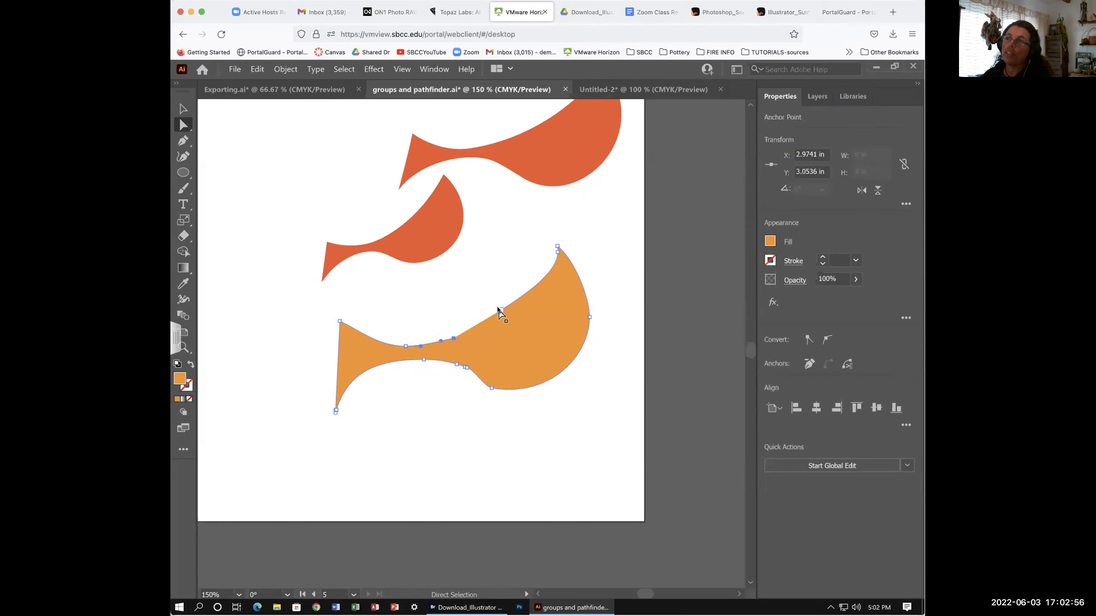
{"action": "left_click_drag", "start_coordinate": [488, 318], "coordinate": [487, 335]}
{"action": "key", "text": "ctrl"}
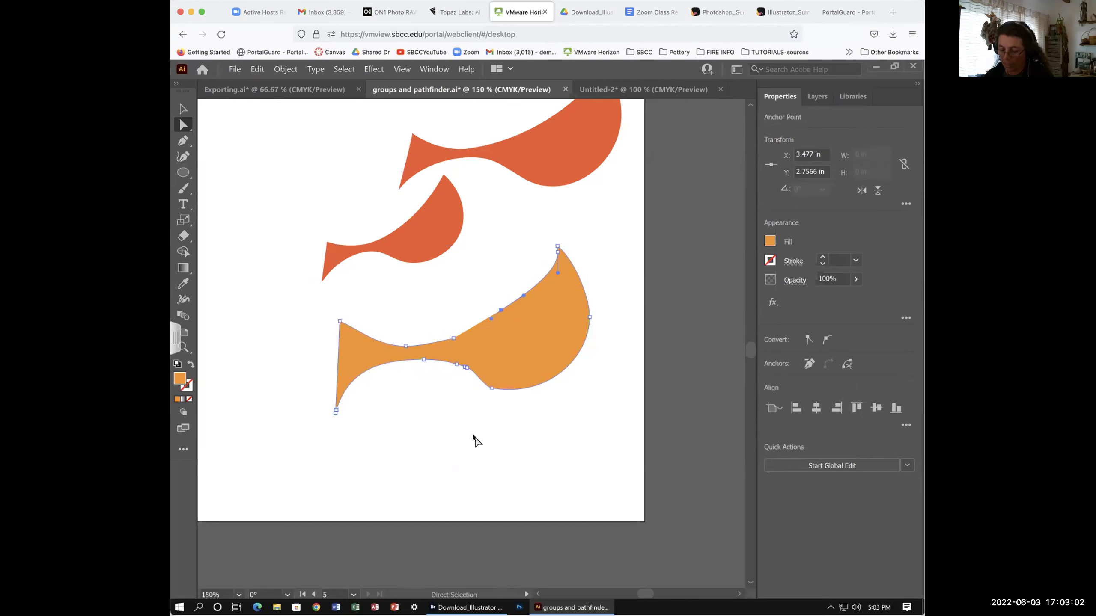
{"action": "key", "text": "ctrl"}
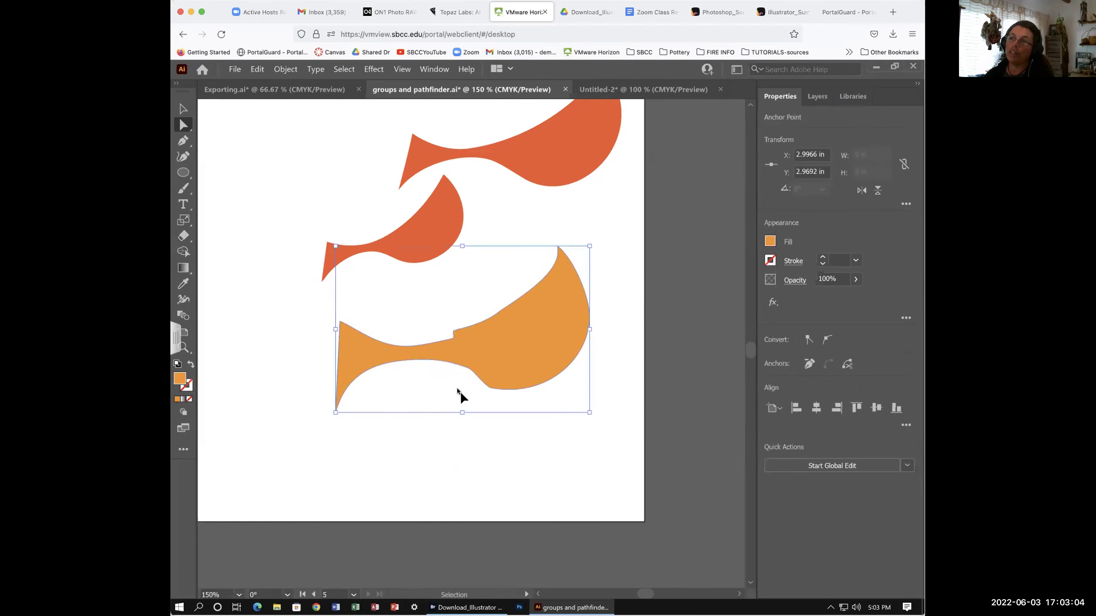
{"action": "key", "text": "ctrl+z"}
{"action": "key", "text": "ctrl+z"}
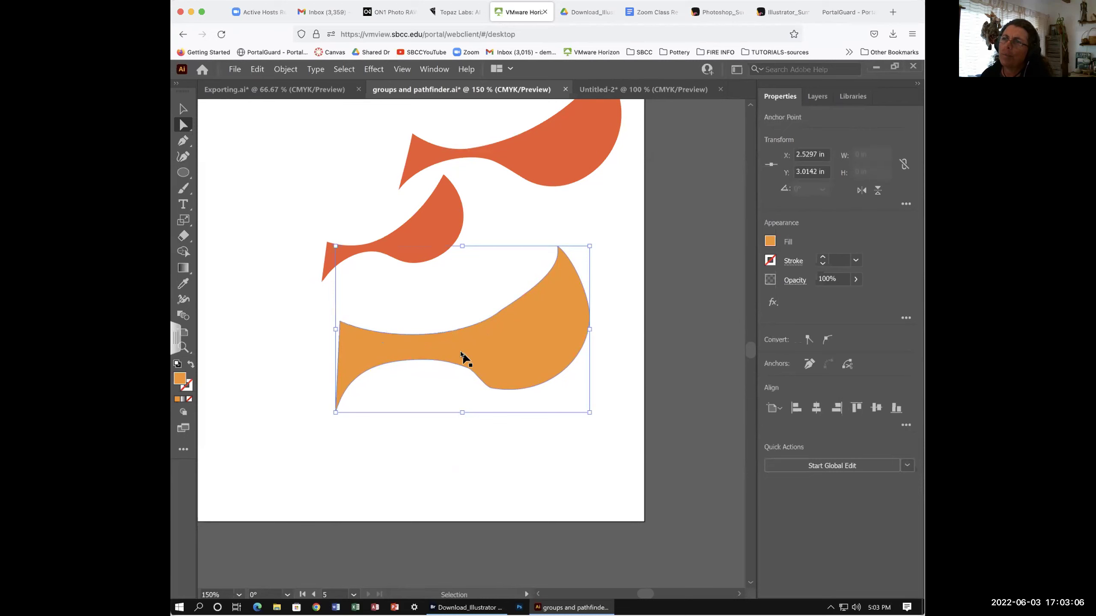
{"action": "key", "text": "ctrl+z"}
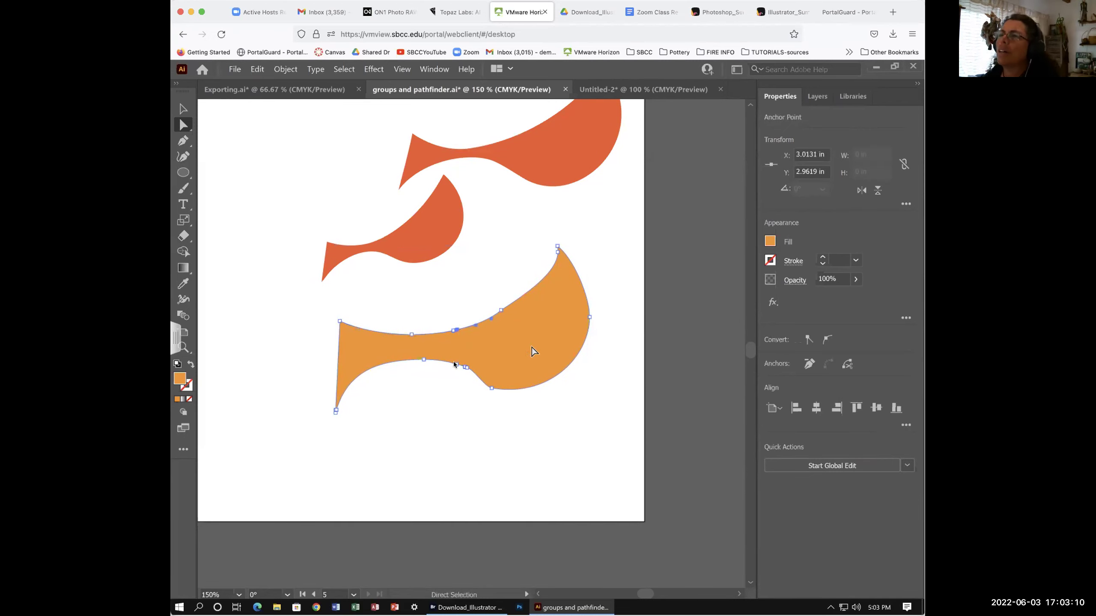
Shift the lower-edge anchor where the neck meets the bulge to about X 3.17 in, Y 3.40 in, and delete it
{"action": "left_click", "coordinate": [435, 421]}
{"action": "left_click", "coordinate": [457, 364]}
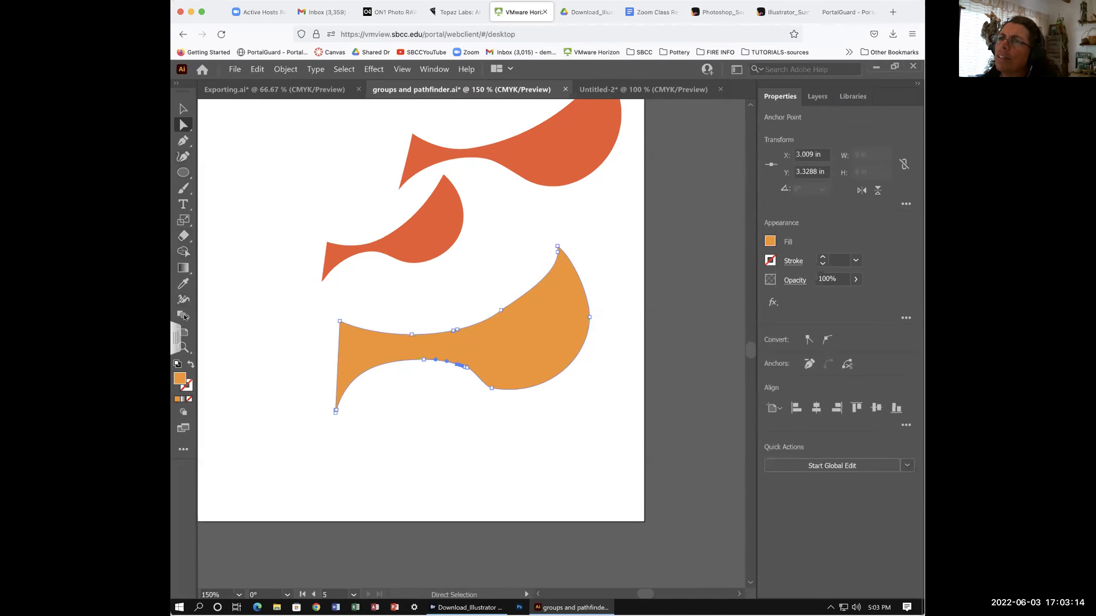
{"action": "left_click", "coordinate": [183, 348]}
{"action": "left_click_drag", "start_coordinate": [401, 350], "coordinate": [534, 432]}
{"action": "scroll", "coordinate": [534, 433], "scroll_direction": "right", "scroll_amount": 5}
{"action": "scroll", "coordinate": [535, 432], "scroll_direction": "down", "scroll_amount": 3}
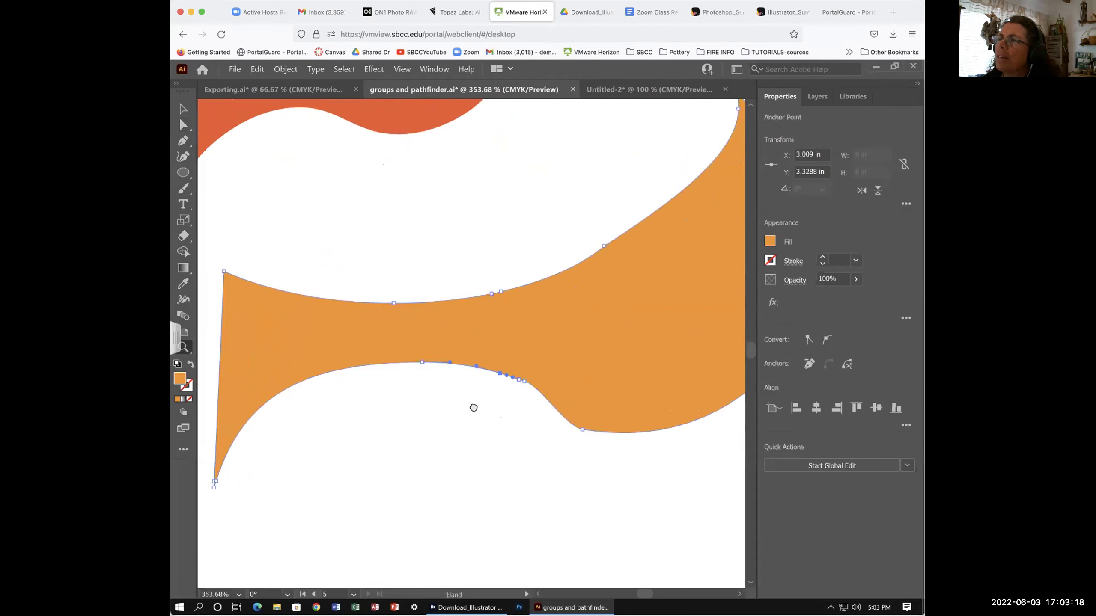
{"action": "left_click", "coordinate": [182, 125]}
{"action": "left_click", "coordinate": [458, 344]}
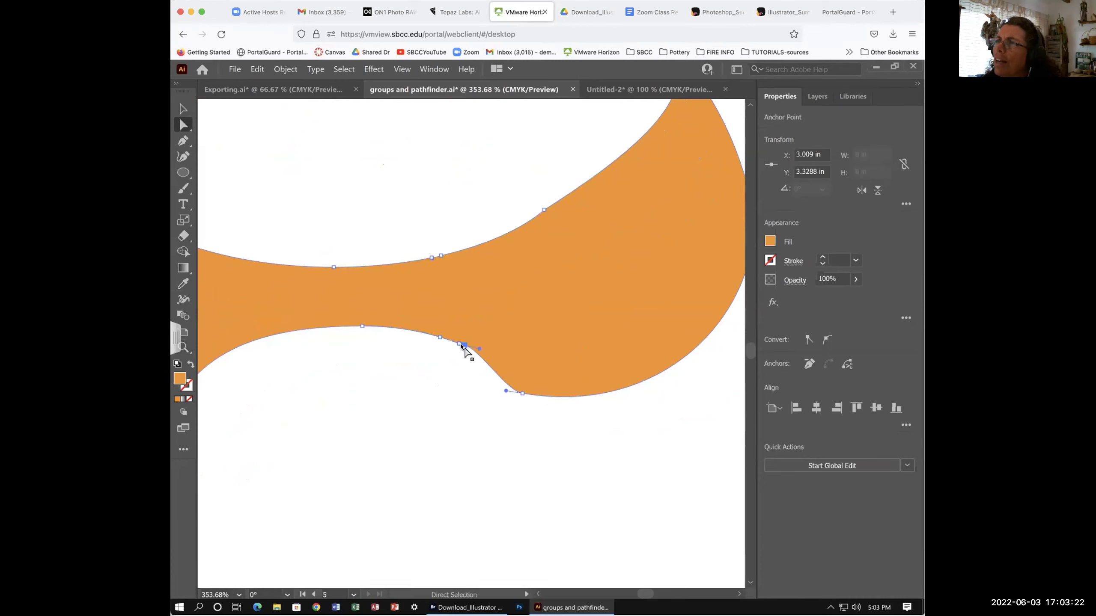
{"action": "left_click_drag", "start_coordinate": [466, 348], "coordinate": [475, 353]}
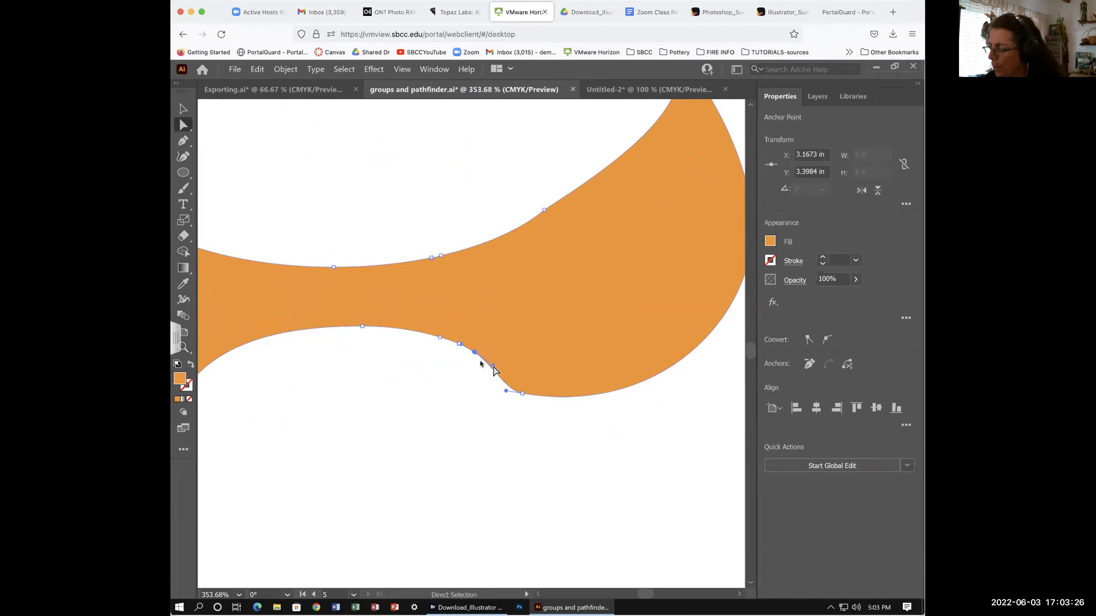
{"action": "left_click", "coordinate": [482, 368]}
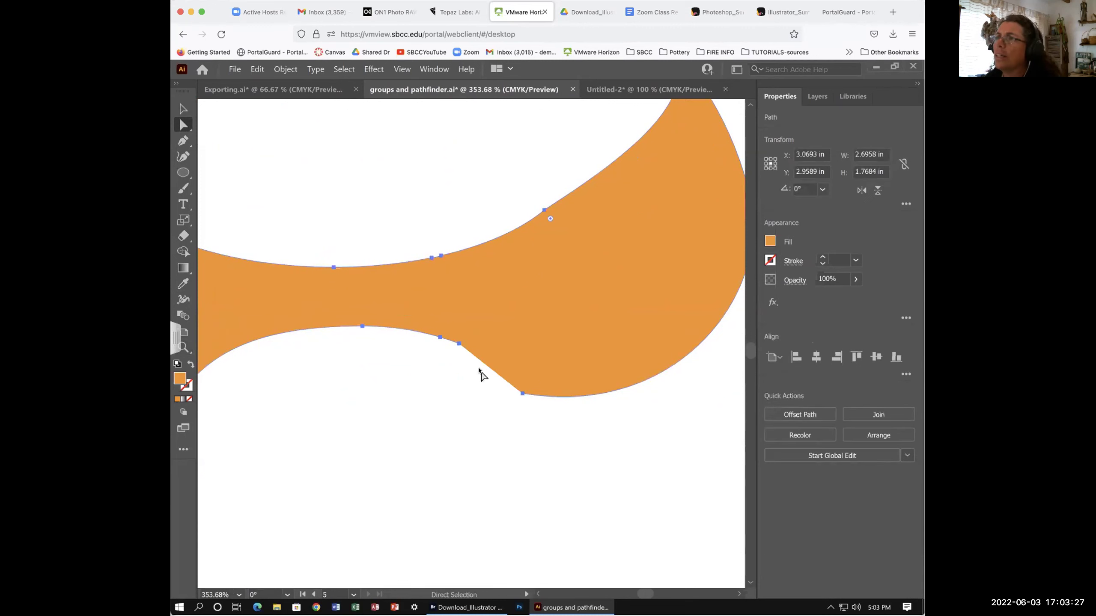
Try setting the orange shape's fill to none, and undo it together with the last anchor deletion on the neck's lower edge
{"action": "left_click", "coordinate": [770, 241]}
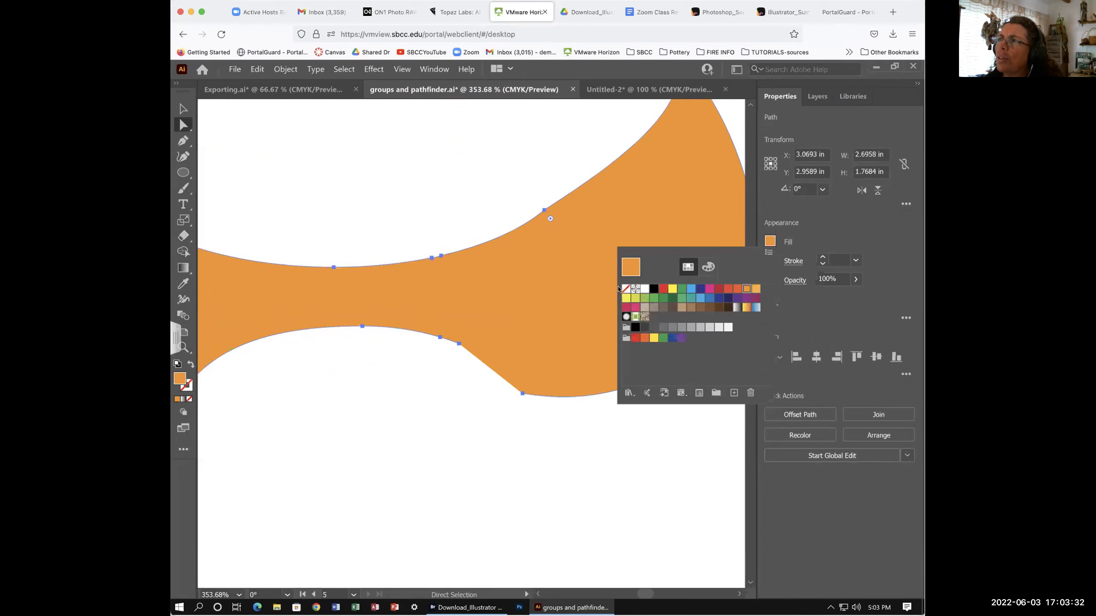
{"action": "left_click", "coordinate": [625, 289]}
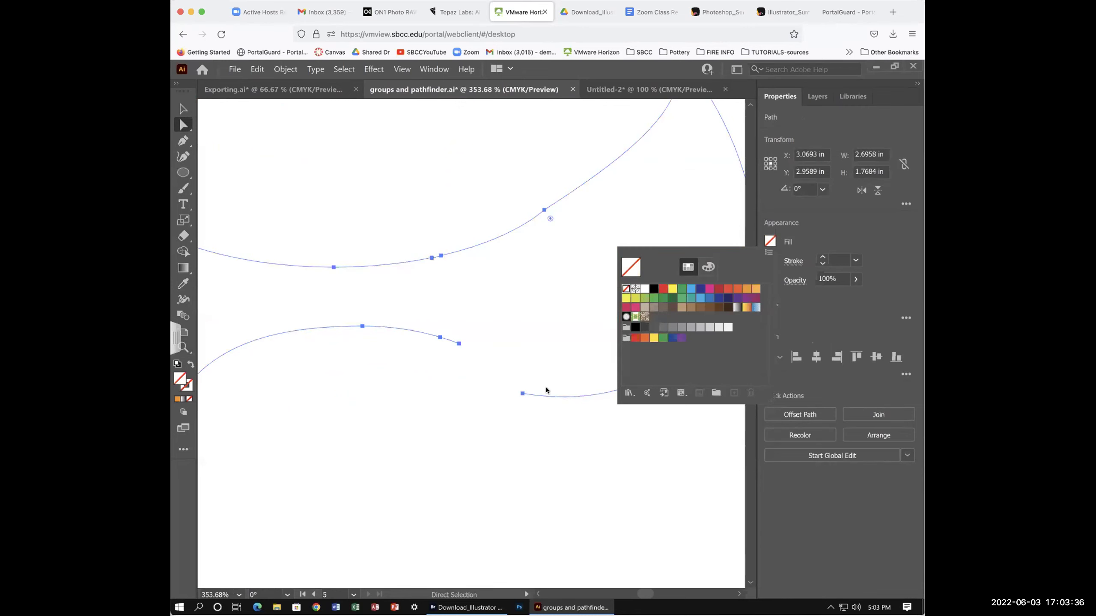
{"action": "key", "text": "Escape"}
{"action": "key", "text": "ctrl+z"}
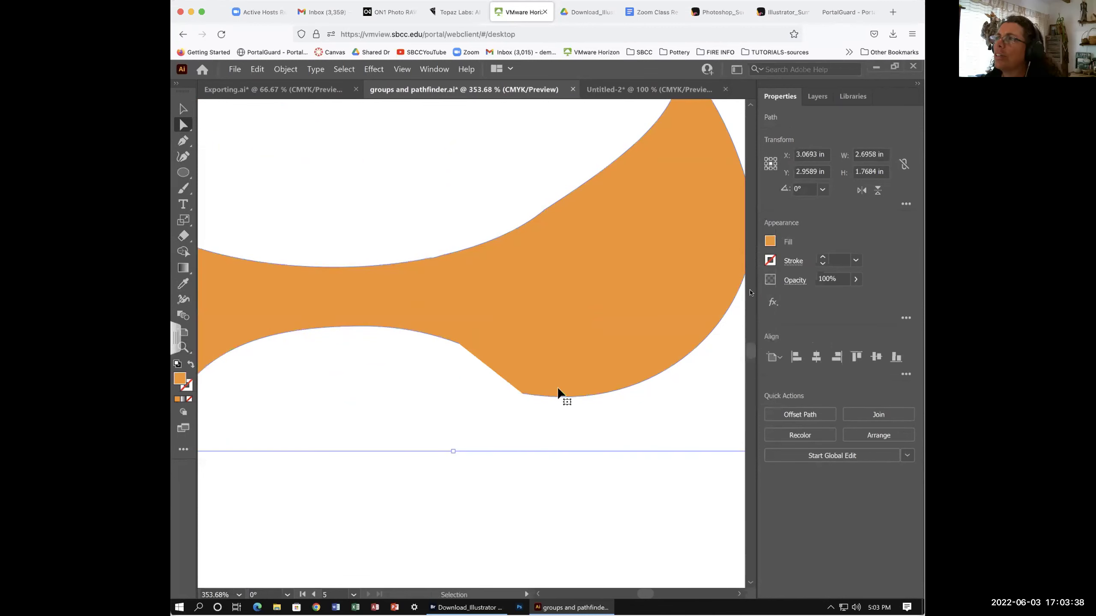
{"action": "left_click", "coordinate": [769, 242]}
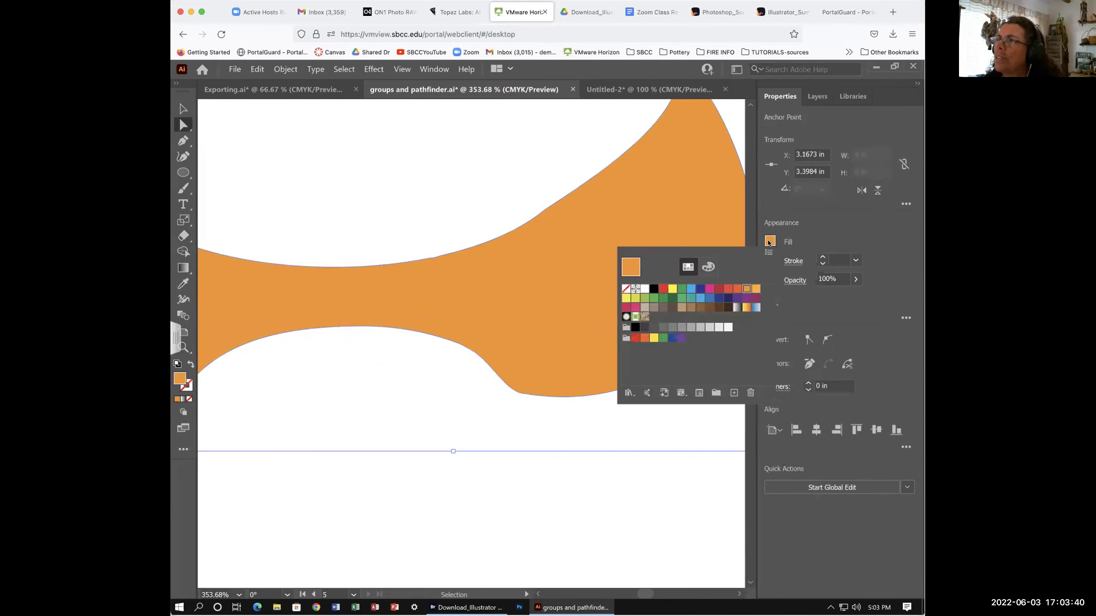
{"action": "left_click", "coordinate": [493, 380]}
Shift the lower-edge anchor entering the bulge to about X 3.19 in, Y 3.48 in, and the neck anchor beside it to about X 2.96 in, Y 3.31 in
{"action": "left_click", "coordinate": [457, 345]}
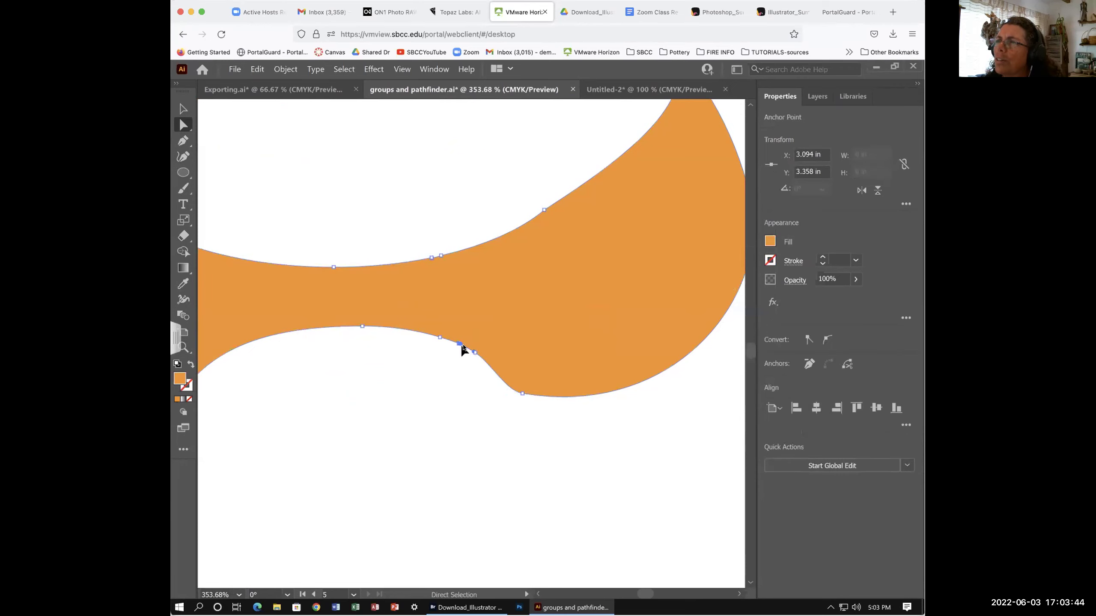
{"action": "left_click_drag", "start_coordinate": [465, 350], "coordinate": [484, 372]}
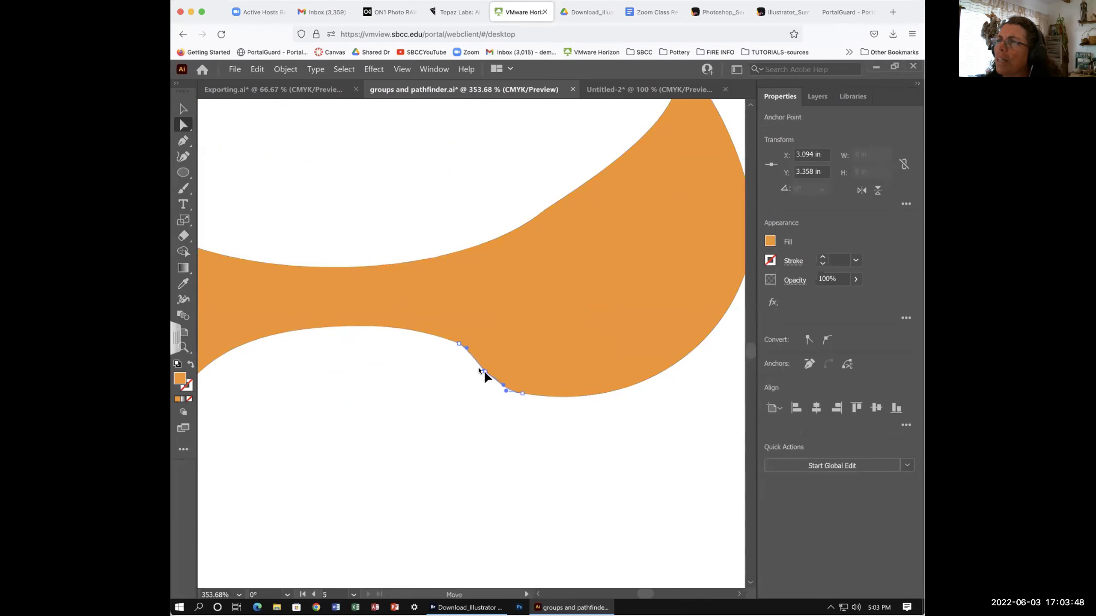
{"action": "left_click", "coordinate": [452, 340]}
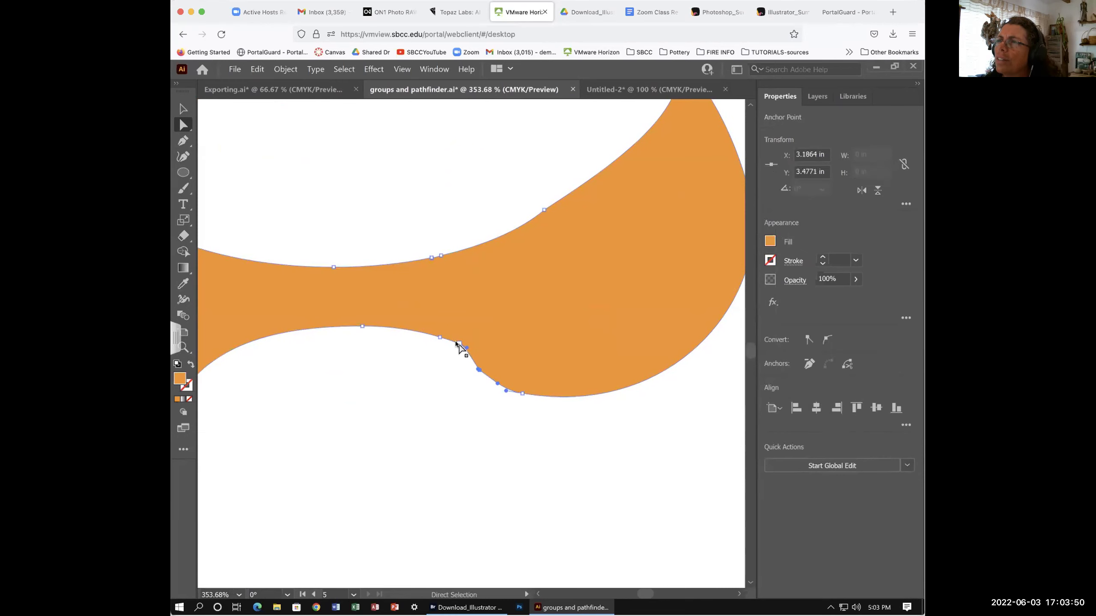
{"action": "left_click", "coordinate": [478, 369]}
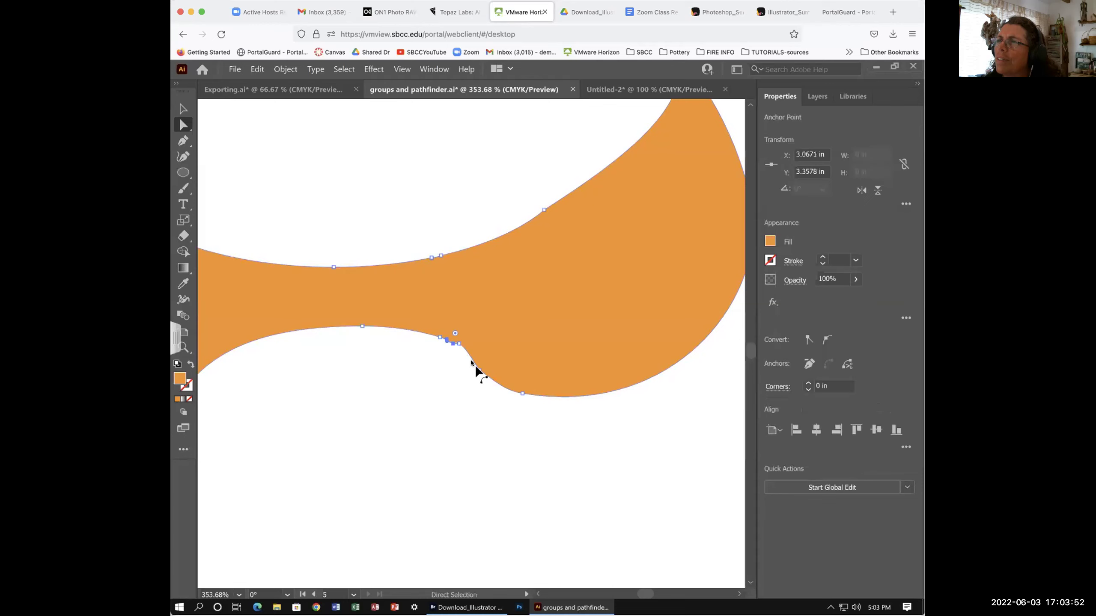
{"action": "mouse_move", "coordinate": [480, 369]}
{"action": "left_mouse_down"}
{"action": "mouse_move", "coordinate": [491, 382]}
{"action": "mouse_move", "coordinate": [480, 368]}
{"action": "left_mouse_up"}
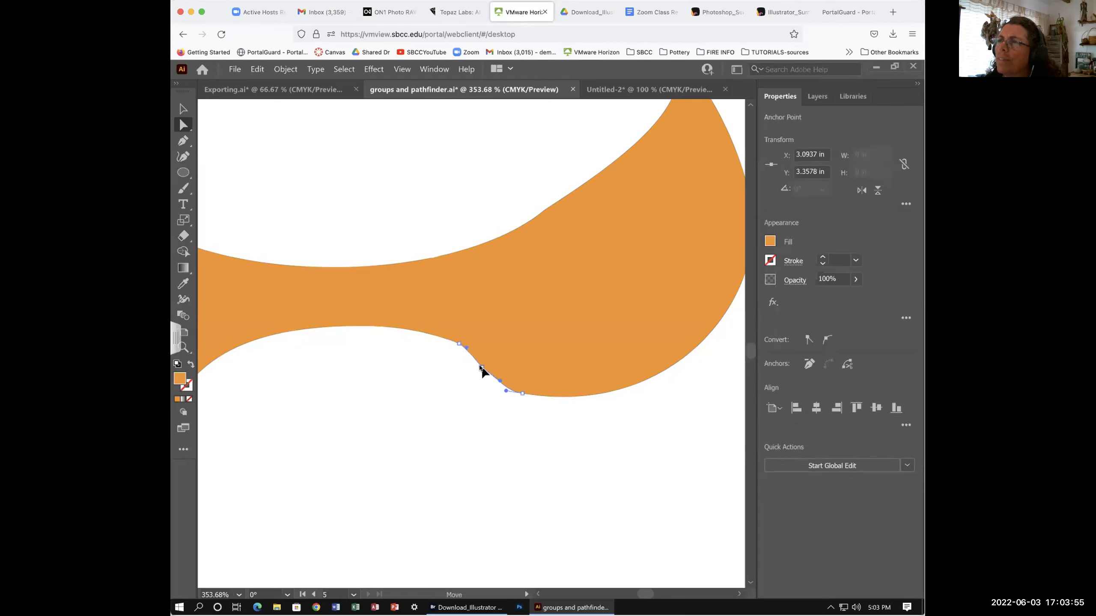
{"action": "left_click", "coordinate": [441, 359]}
{"action": "left_click", "coordinate": [438, 337]}
{"action": "left_click_drag", "start_coordinate": [440, 338], "coordinate": [429, 334]}
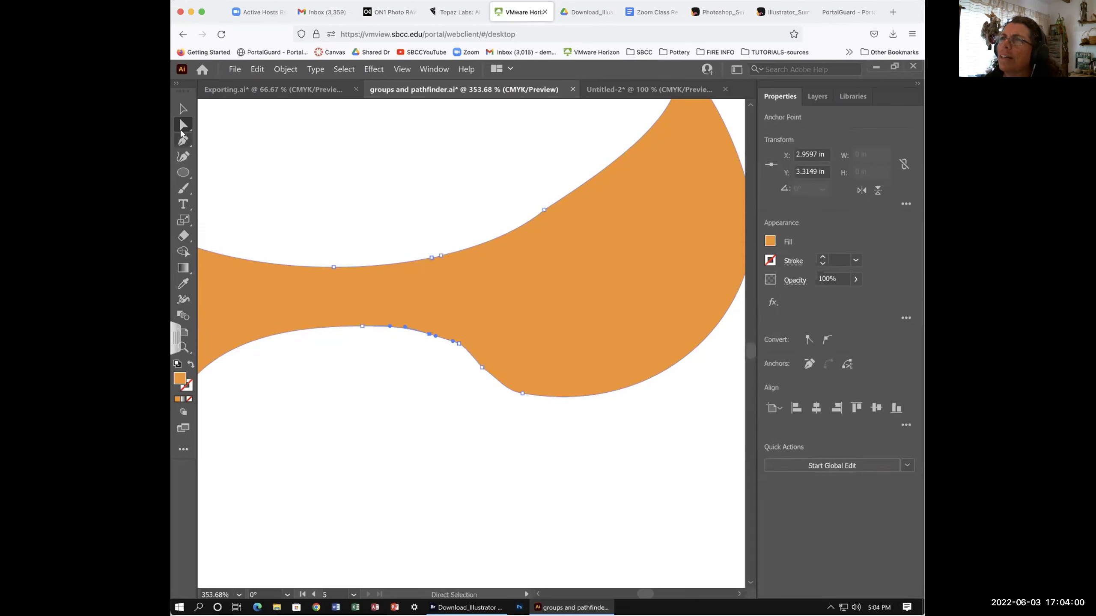
With the Curvature tool, delete two anchors on the neck's lower edge before the bulge and the one on the slope into the bulge
{"action": "left_click", "coordinate": [183, 156]}
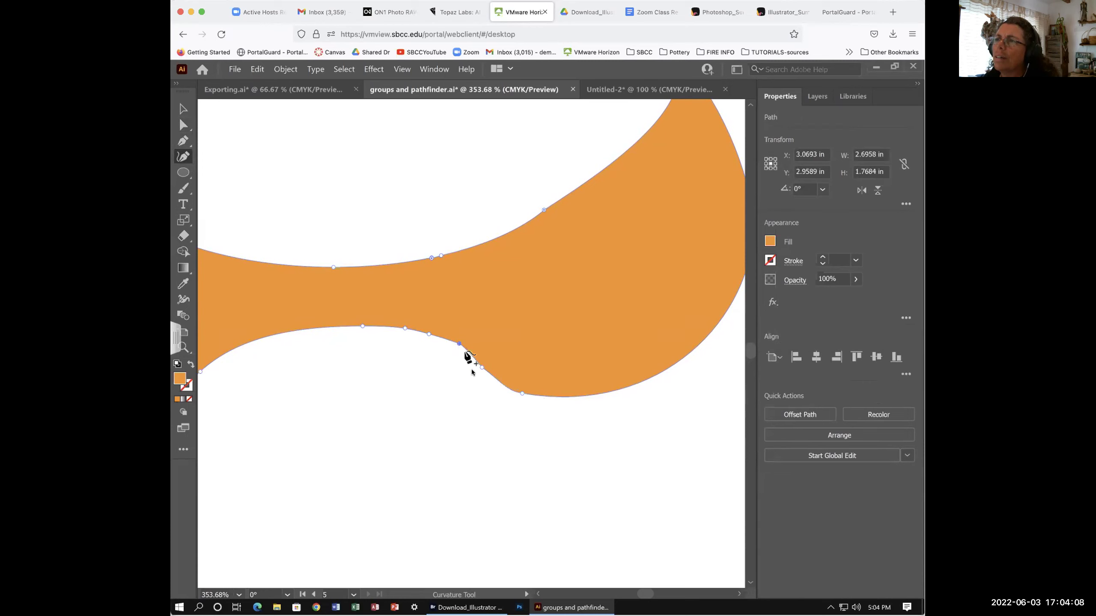
{"action": "key", "text": "Delete"}
{"action": "left_click", "coordinate": [405, 329]}
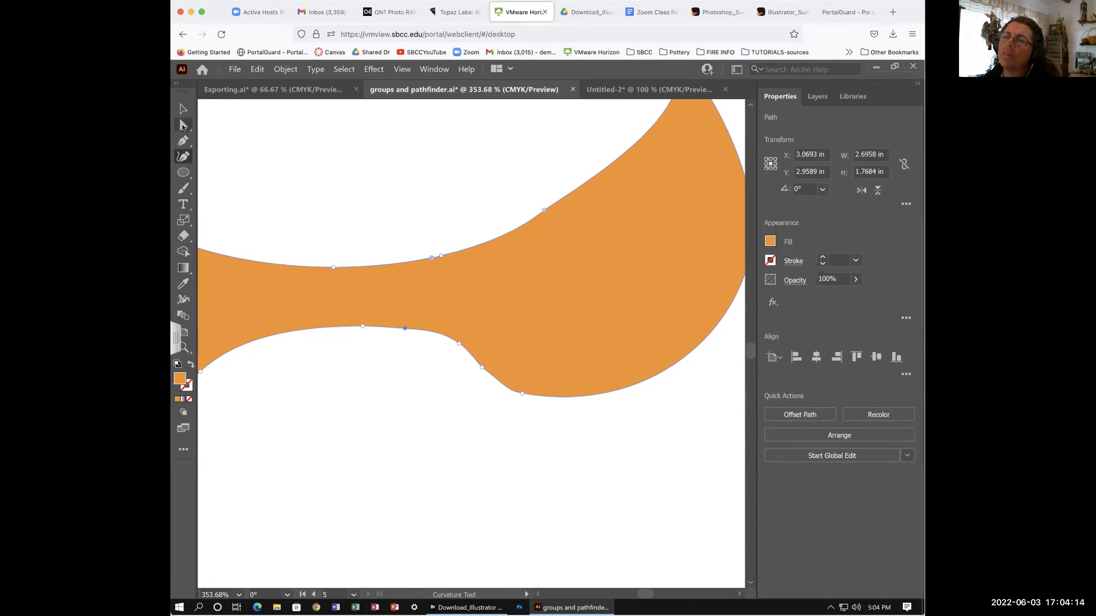
{"action": "key", "text": "Delete"}
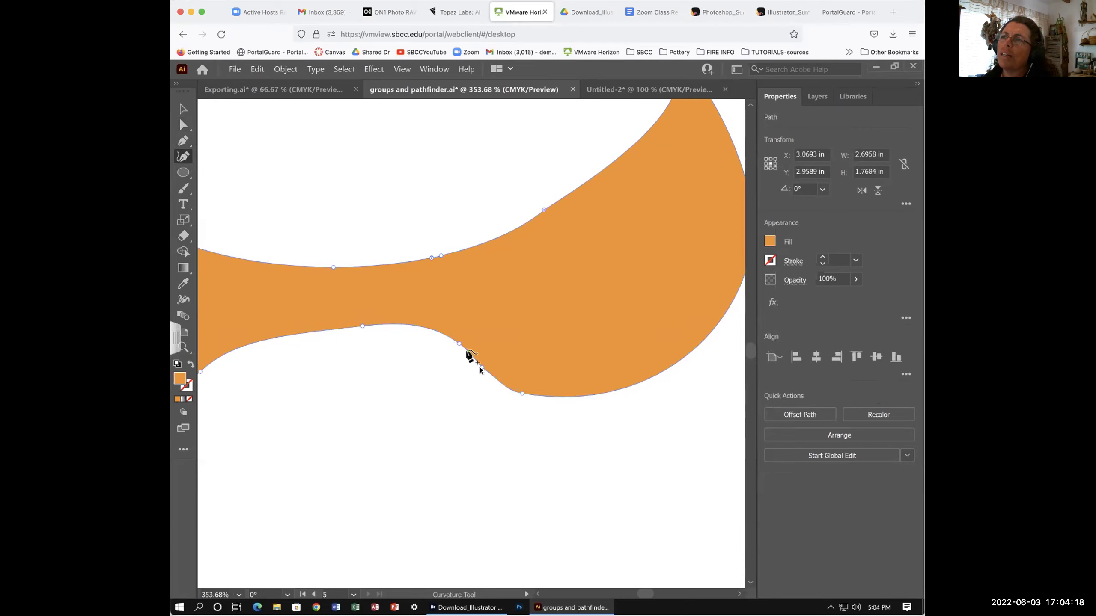
{"action": "left_click", "coordinate": [481, 369]}
{"action": "key", "text": "Delete"}
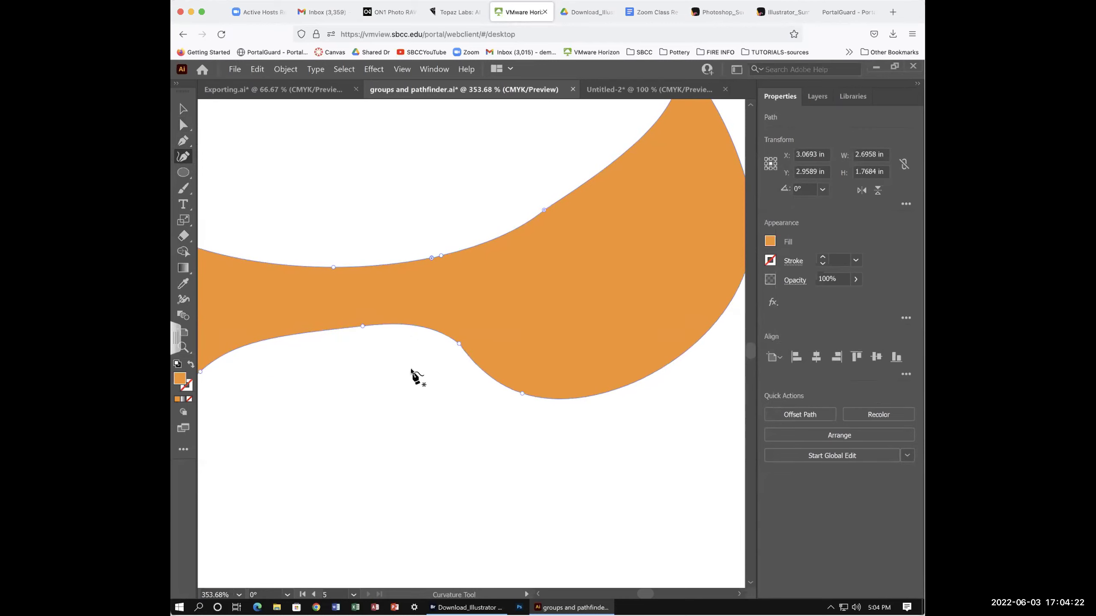
Delete the anchor on the orange shape's upper edge where the neck widens into the bulge
{"action": "key", "text": "ctrl+minus"}
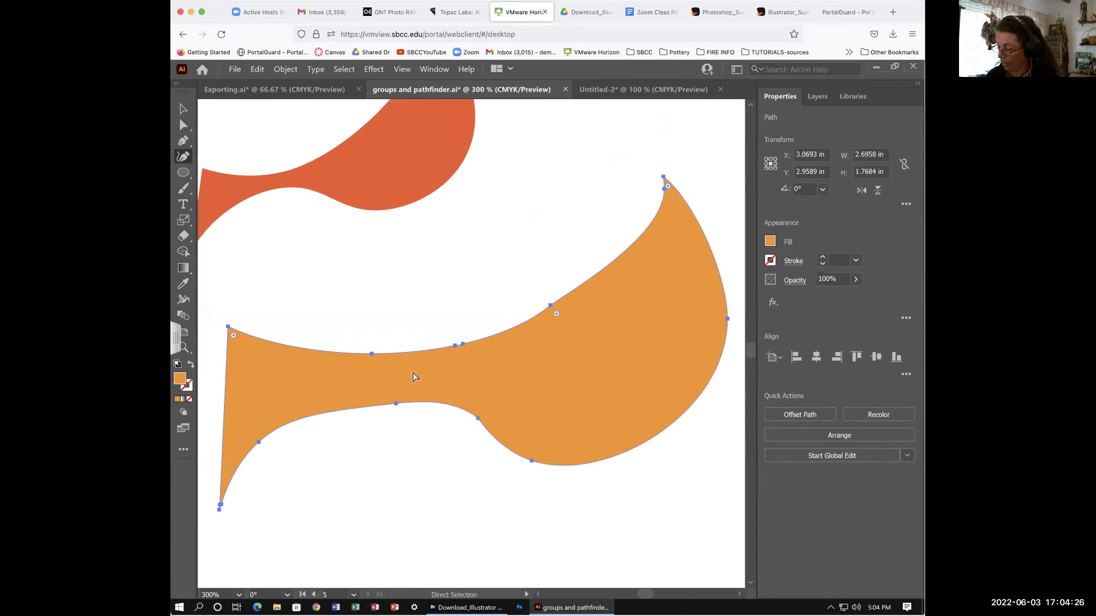
{"action": "key", "text": "ctrl+minus"}
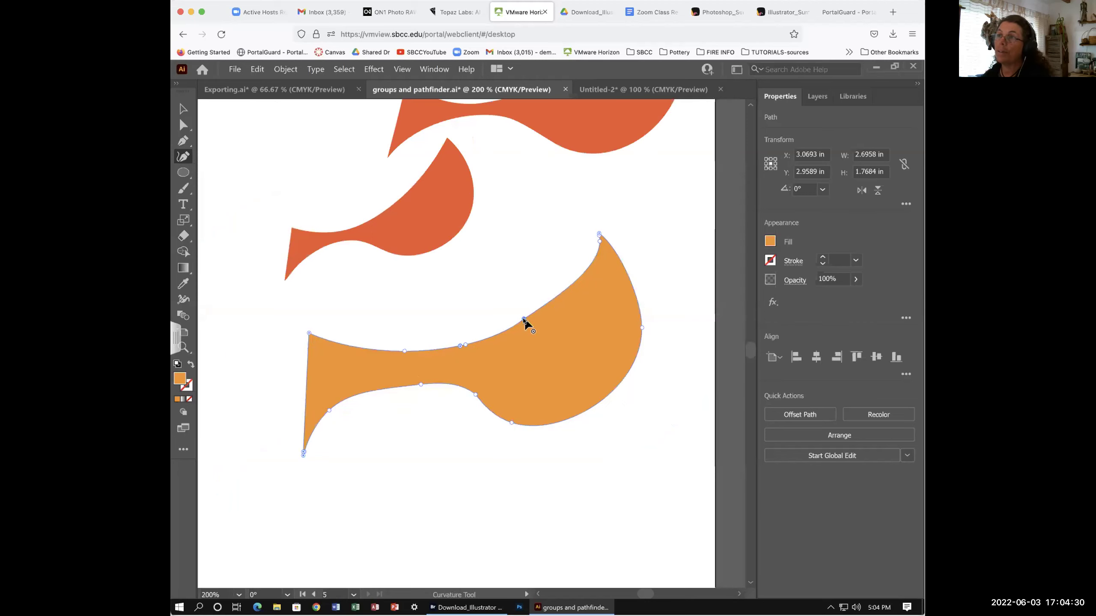
{"action": "left_click", "coordinate": [459, 346]}
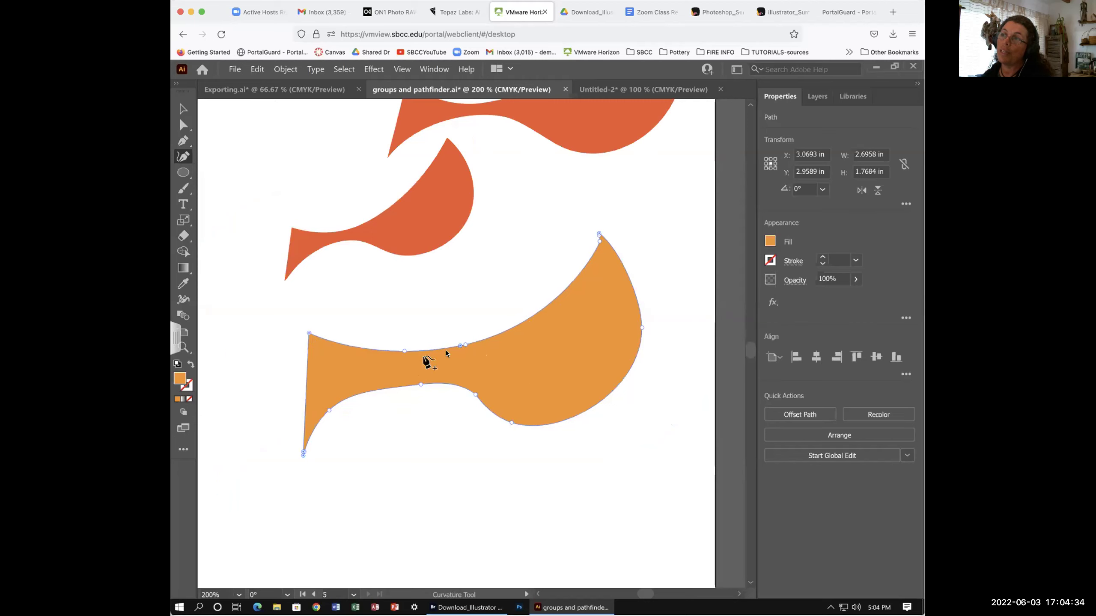
Lower the orange shape's upper-right tip slightly, making it about 1.75 in high, and try deleting the tip's anchors, undoing each deletion
{"action": "left_click_drag", "start_coordinate": [600, 237], "coordinate": [600, 240]}
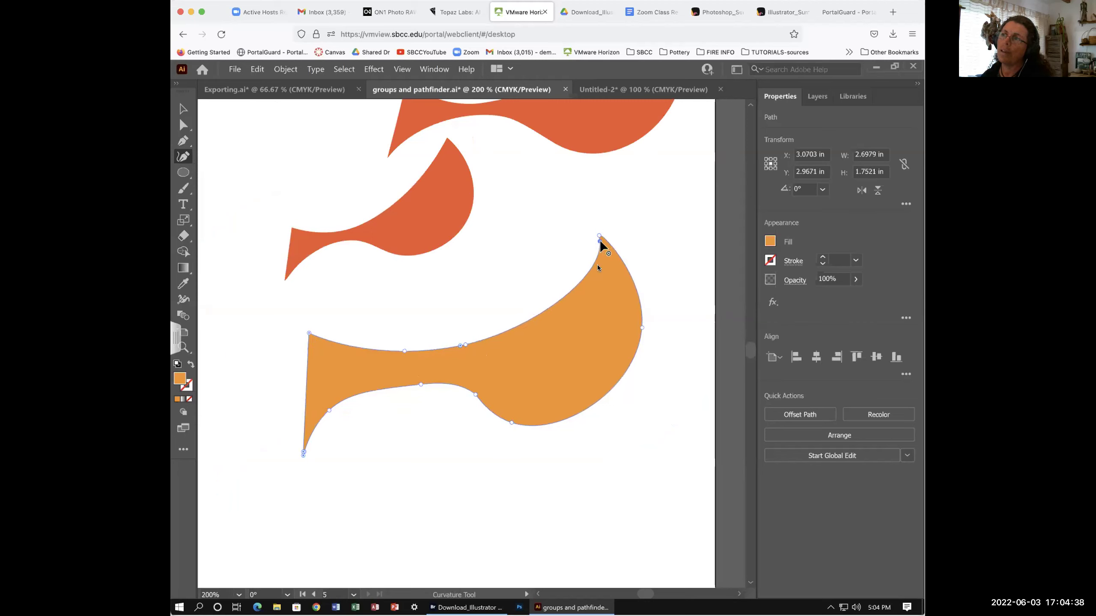
{"action": "key", "text": "Delete"}
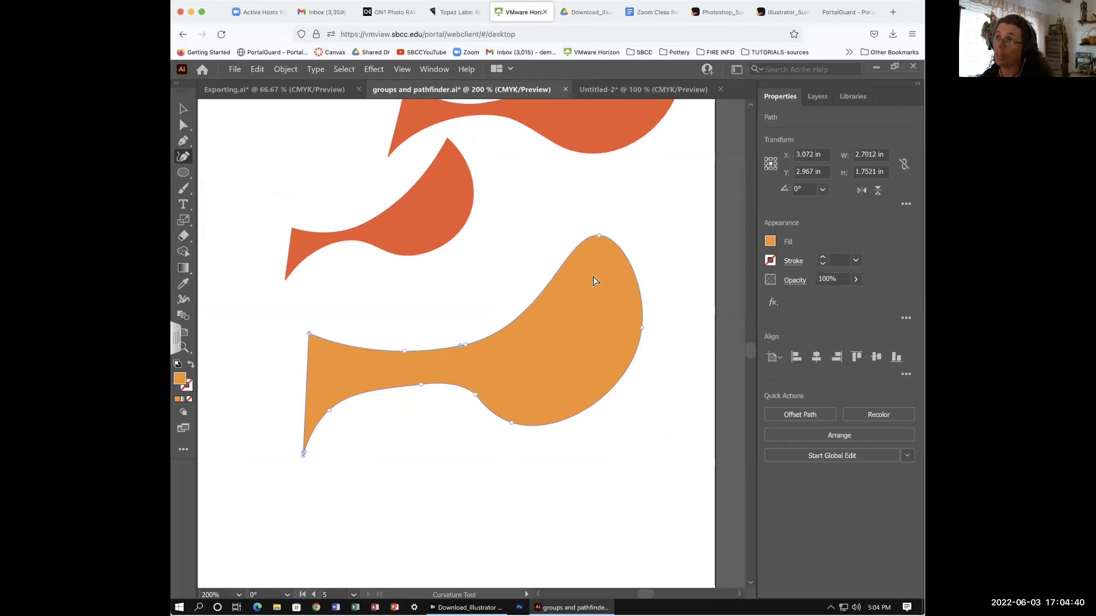
{"action": "key", "text": "ctrl+z"}
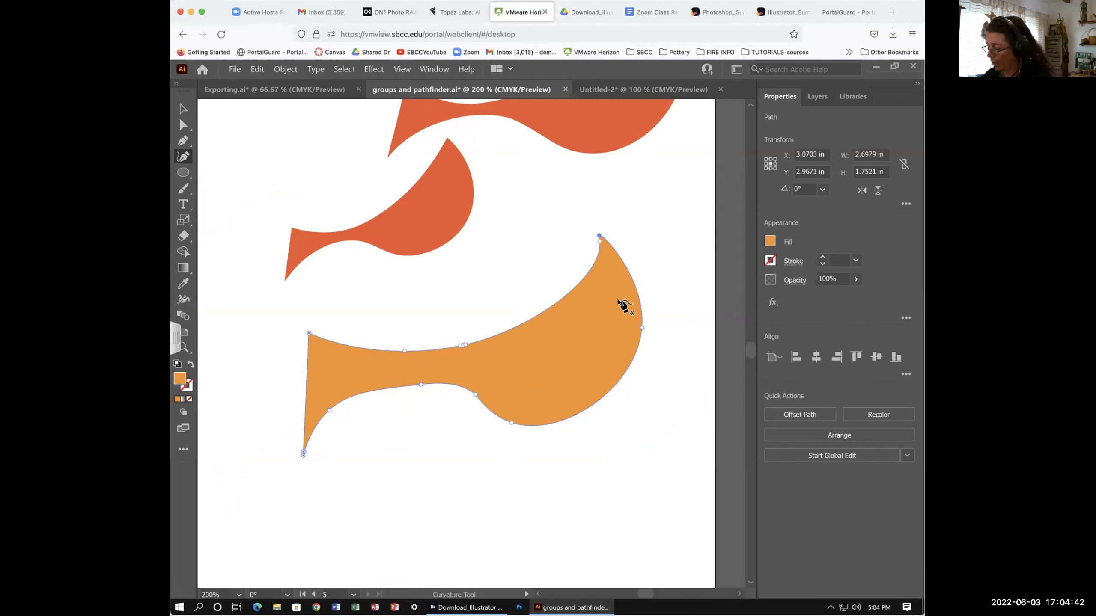
{"action": "key", "text": "Delete"}
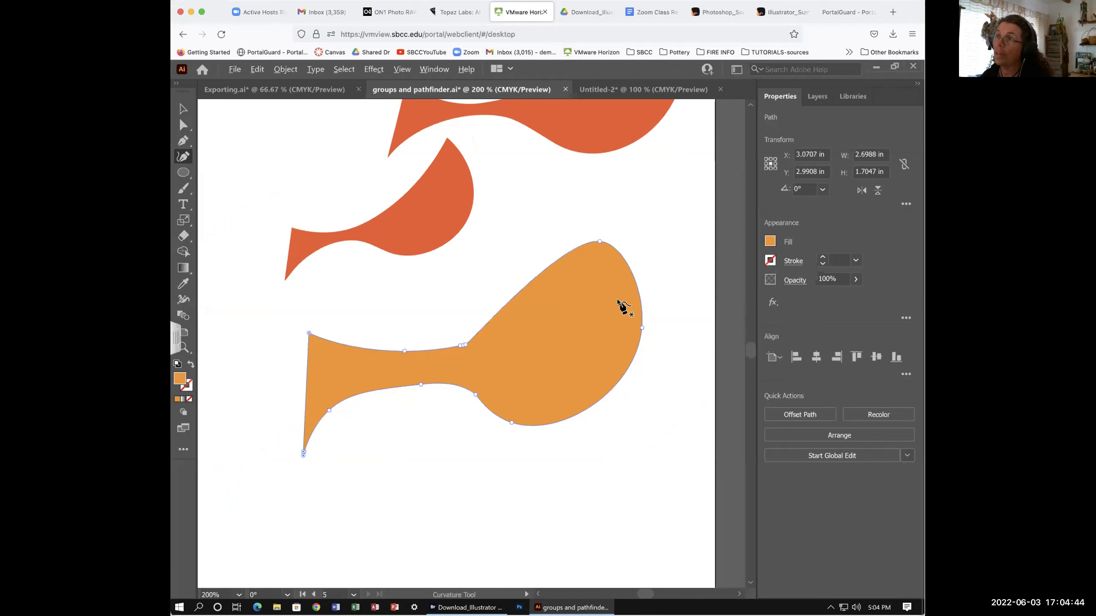
{"action": "key", "text": "ctrl+z"}
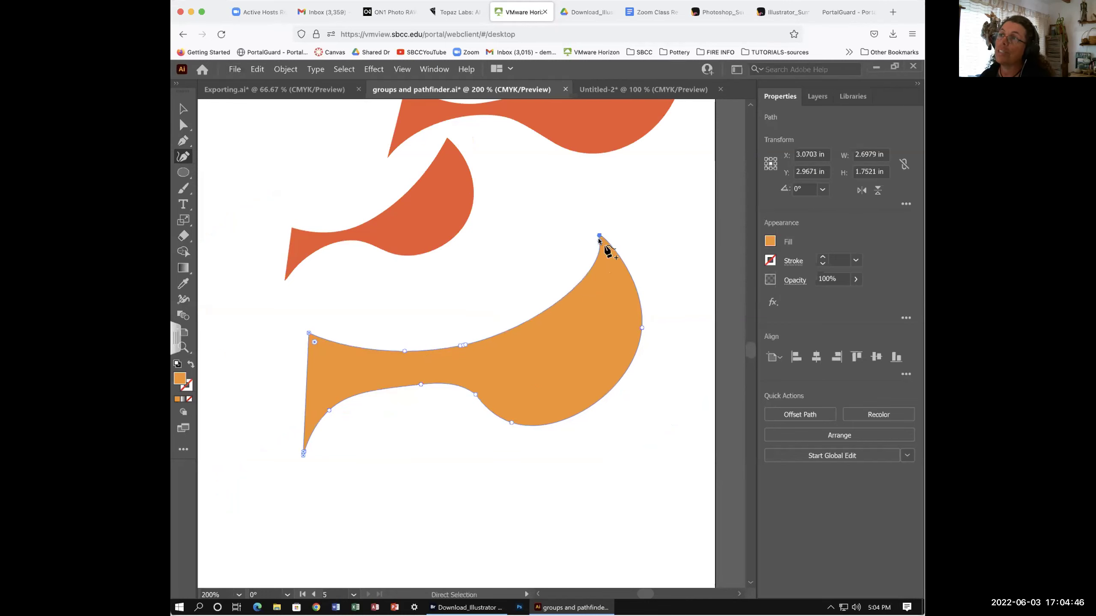
Slide the anchor beneath the upper-right tip down the inner edge, and shift the neck's lower-edge anchor toward the narrow left end
{"action": "left_click_drag", "start_coordinate": [598, 254], "coordinate": [595, 259]}
{"action": "left_click", "coordinate": [598, 235]}
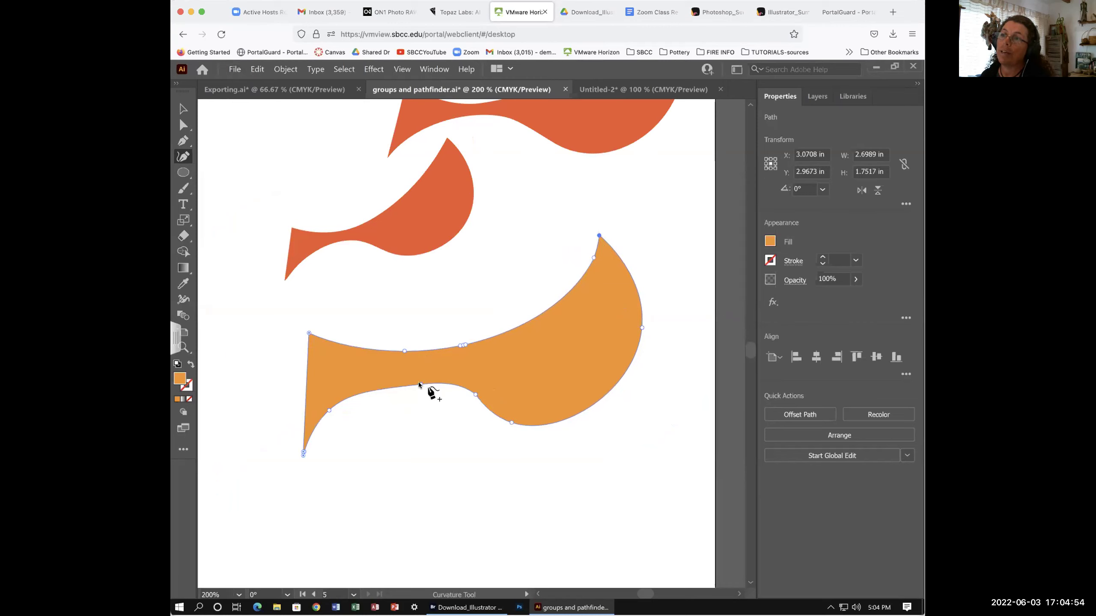
{"action": "left_click_drag", "start_coordinate": [394, 384], "coordinate": [366, 385]}
{"action": "left_click_drag", "start_coordinate": [473, 393], "coordinate": [475, 396]}
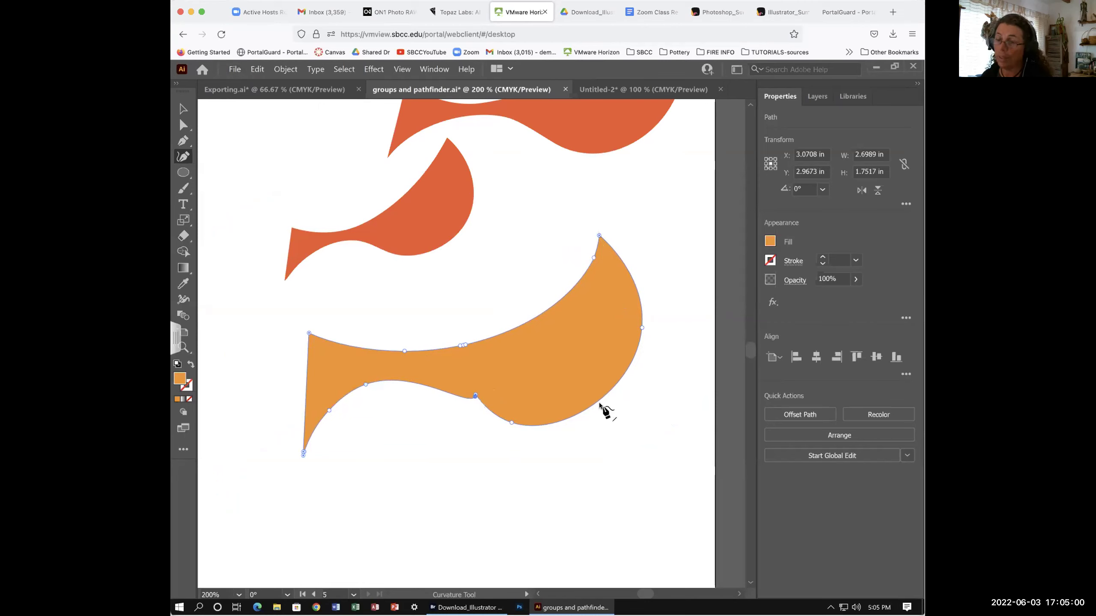
Try converting the paired anchors on the neck's upper edge to corners, undo it, and delete the left anchor of the pair
{"action": "left_click", "coordinate": [465, 344]}
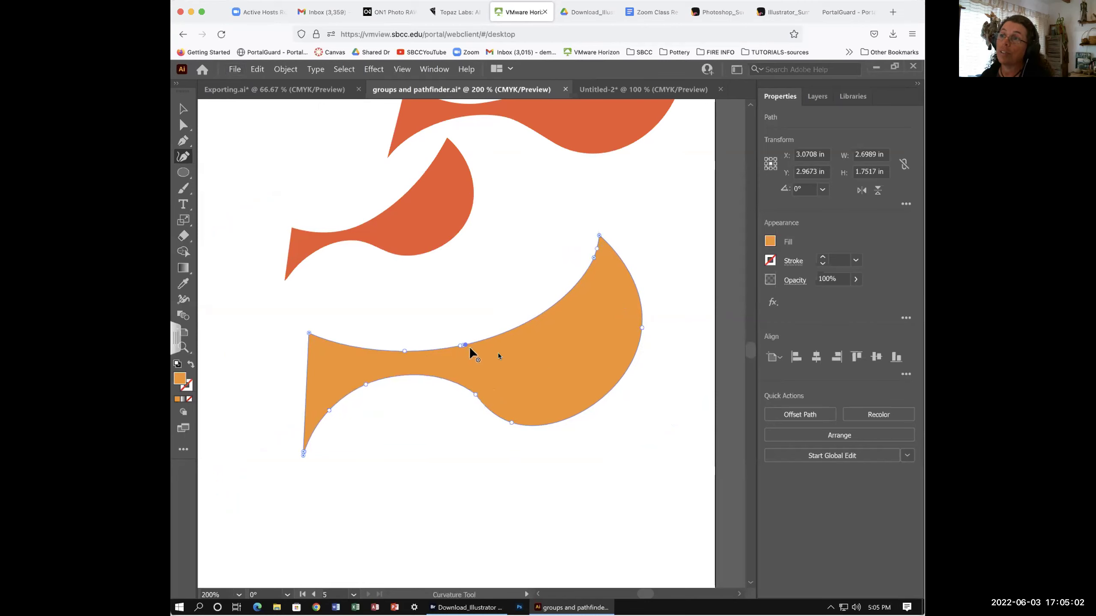
{"action": "double_click", "coordinate": [462, 345]}
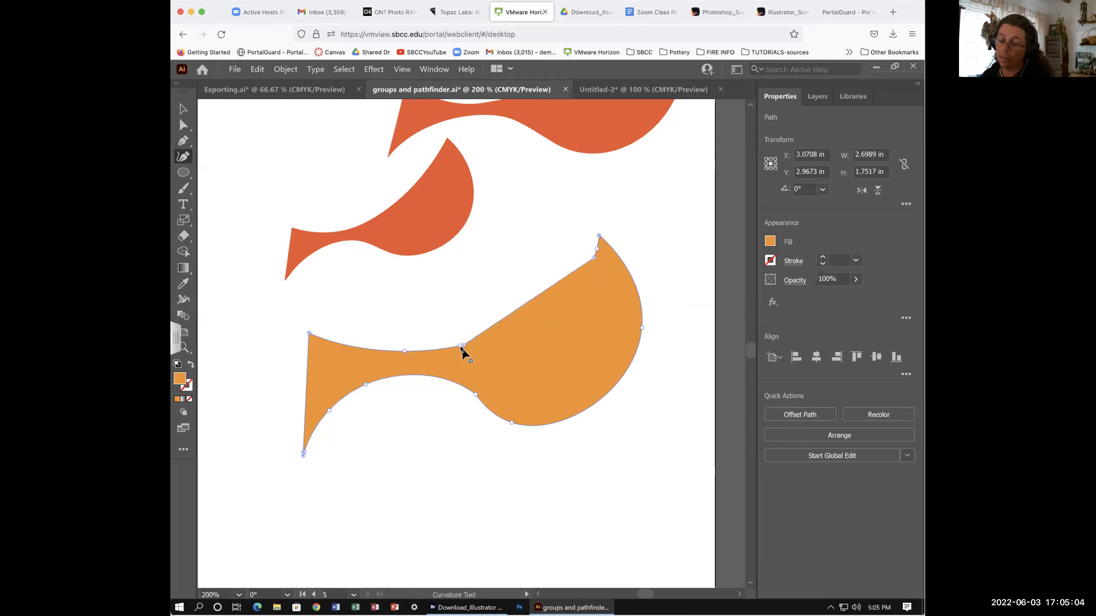
{"action": "key", "text": "ctrl+z"}
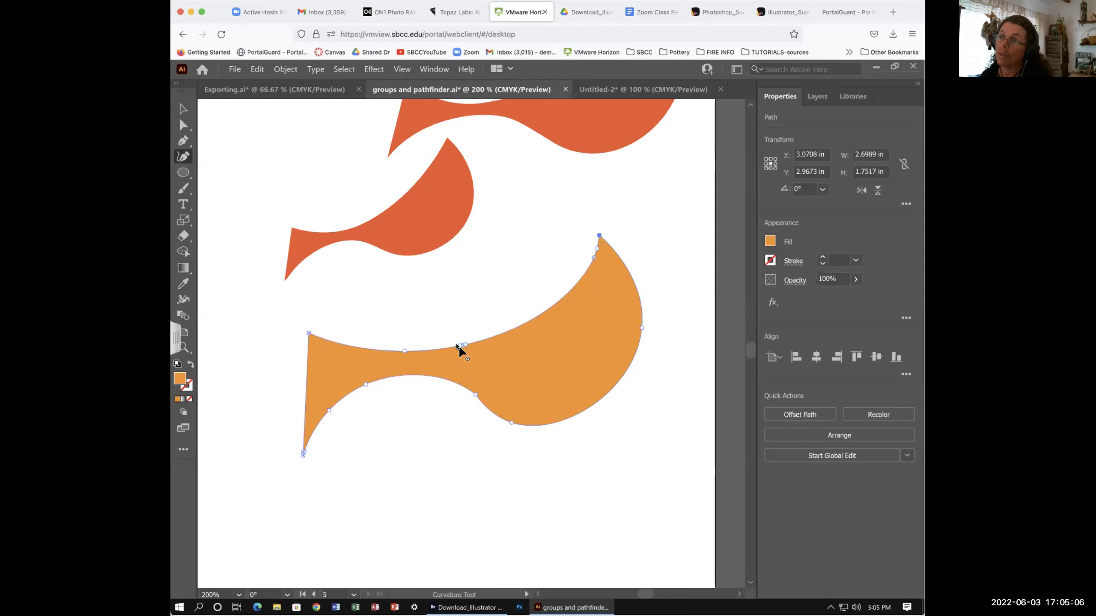
{"action": "double_click", "coordinate": [457, 346]}
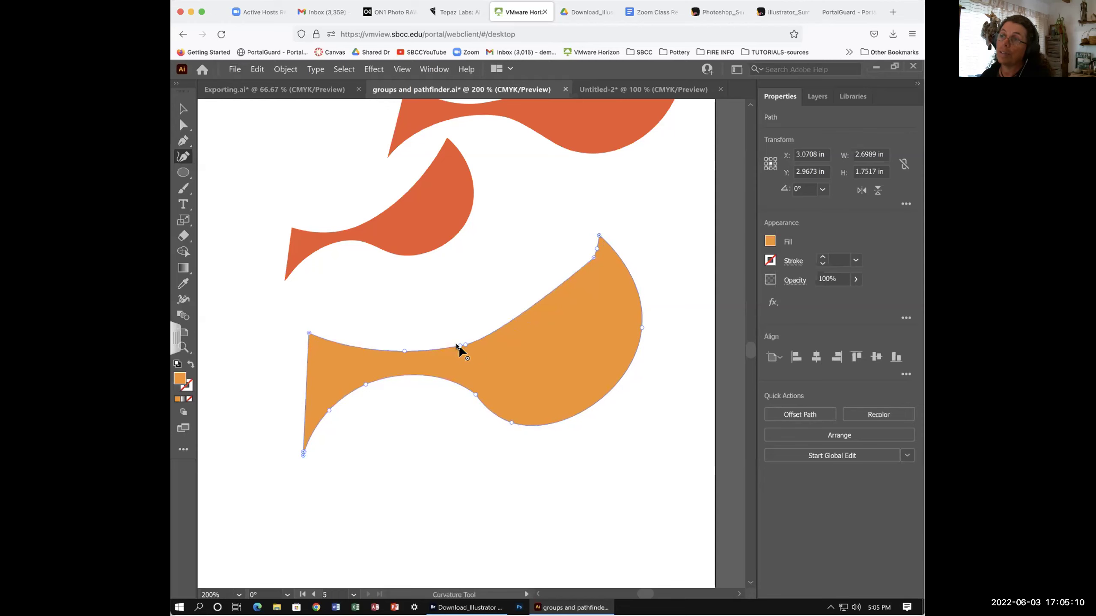
{"action": "key", "text": "Delete"}
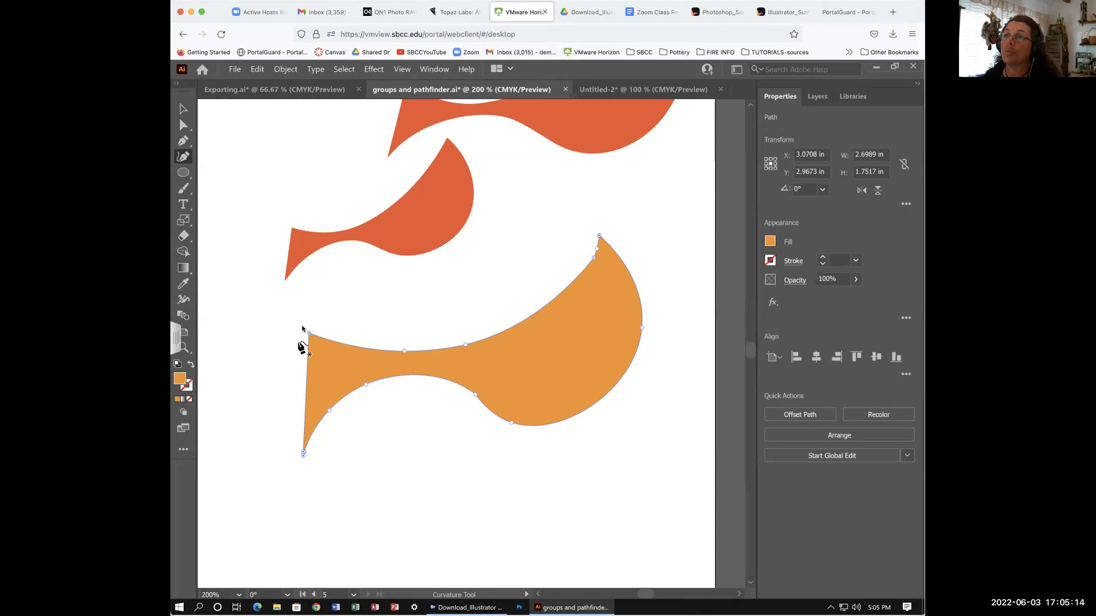
Move the upper-left corner slightly up and inward, and refine the neck's lower edge with an added anchor and the bulge anchor shifted left
{"action": "left_click_drag", "start_coordinate": [310, 333], "coordinate": [315, 329]}
{"action": "left_click", "coordinate": [466, 392]}
{"action": "mouse_move", "coordinate": [461, 390]}
{"action": "left_mouse_down"}
{"action": "mouse_move", "coordinate": [443, 376]}
{"action": "mouse_move", "coordinate": [468, 396]}
{"action": "left_mouse_up"}
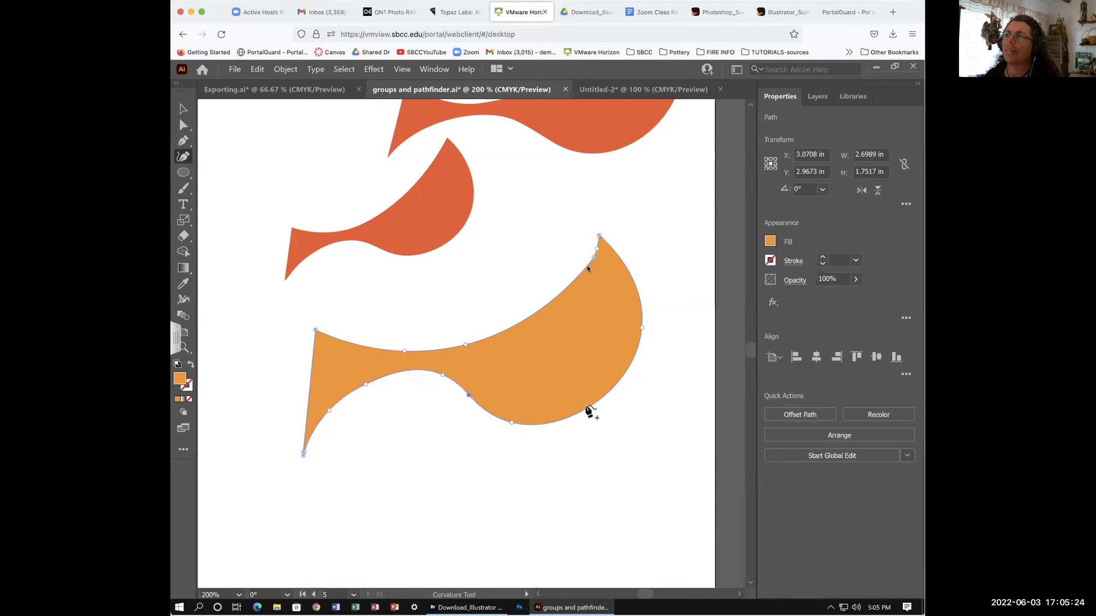
Delete the lower of the two anchors beneath the orange shape's upper-right tip, and return to the Selection tool
{"action": "left_click", "coordinate": [183, 109]}
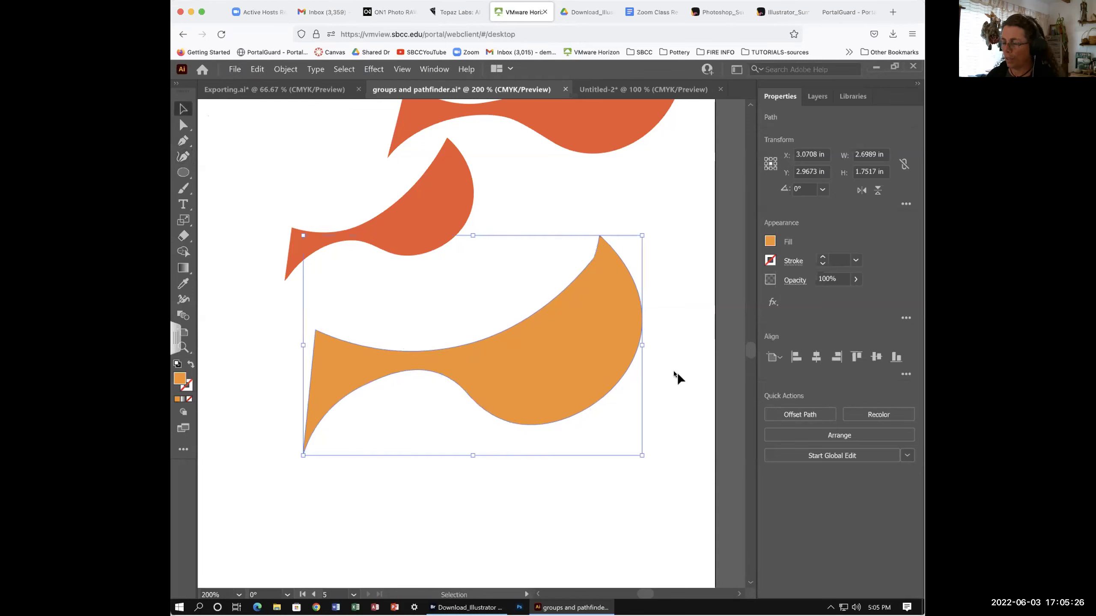
{"action": "left_click", "coordinate": [183, 156]}
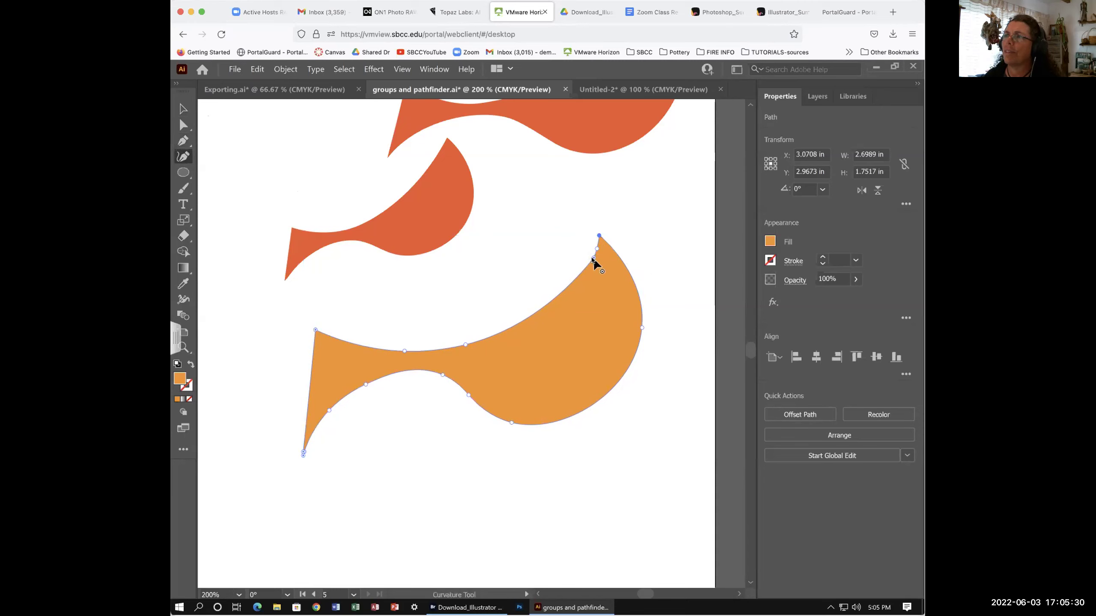
{"action": "key", "text": "Delete"}
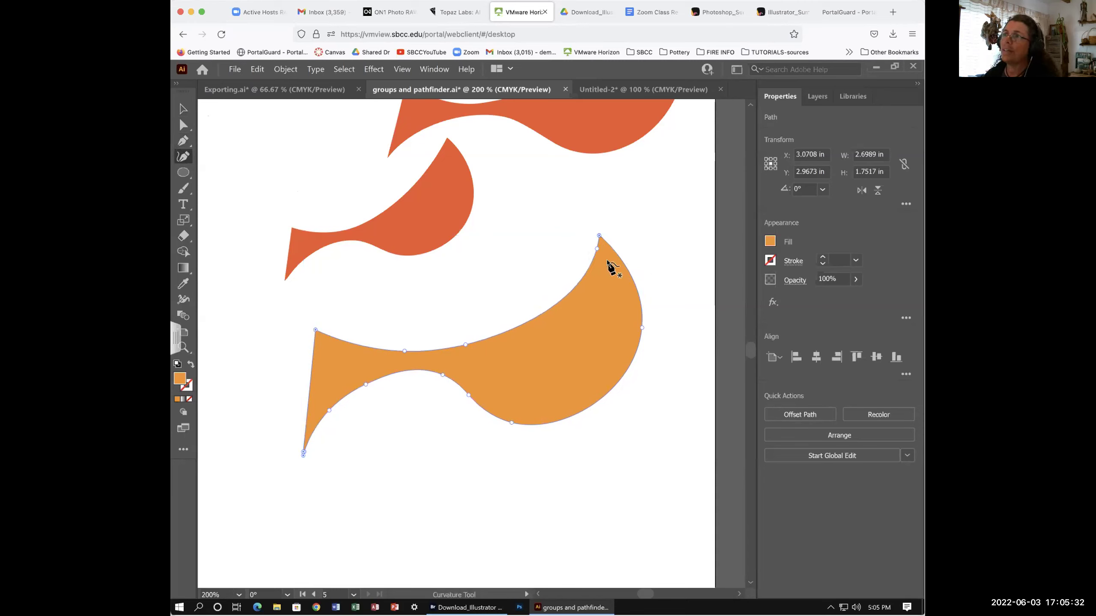
{"action": "left_click", "coordinate": [183, 109]}
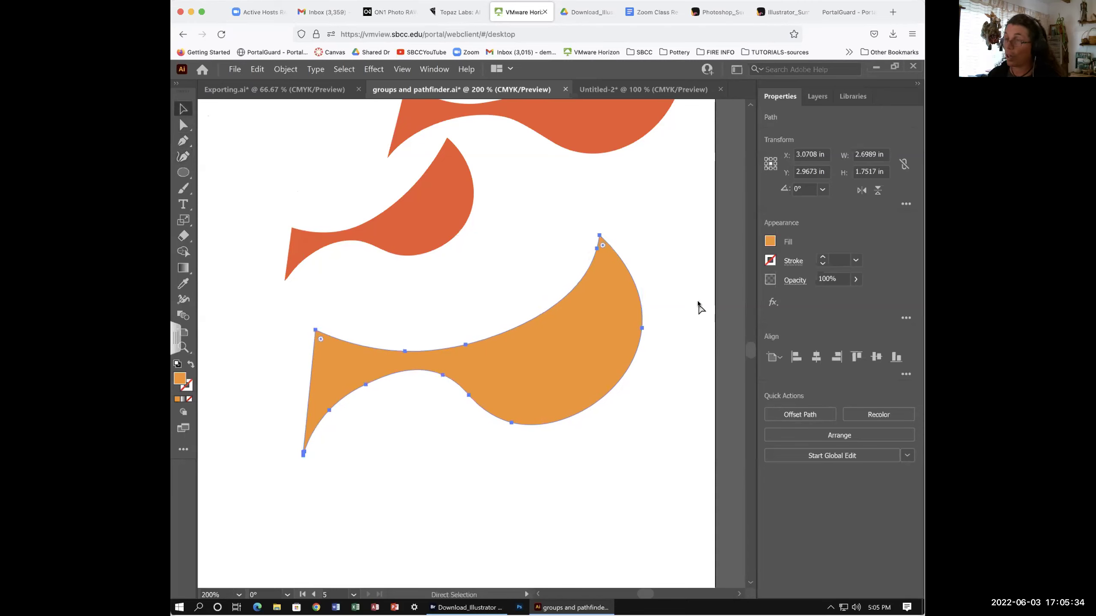
{"action": "key", "text": "ctrl+minus"}
{"action": "key", "text": "ctrl+minus"}
{"action": "key", "text": "v"}
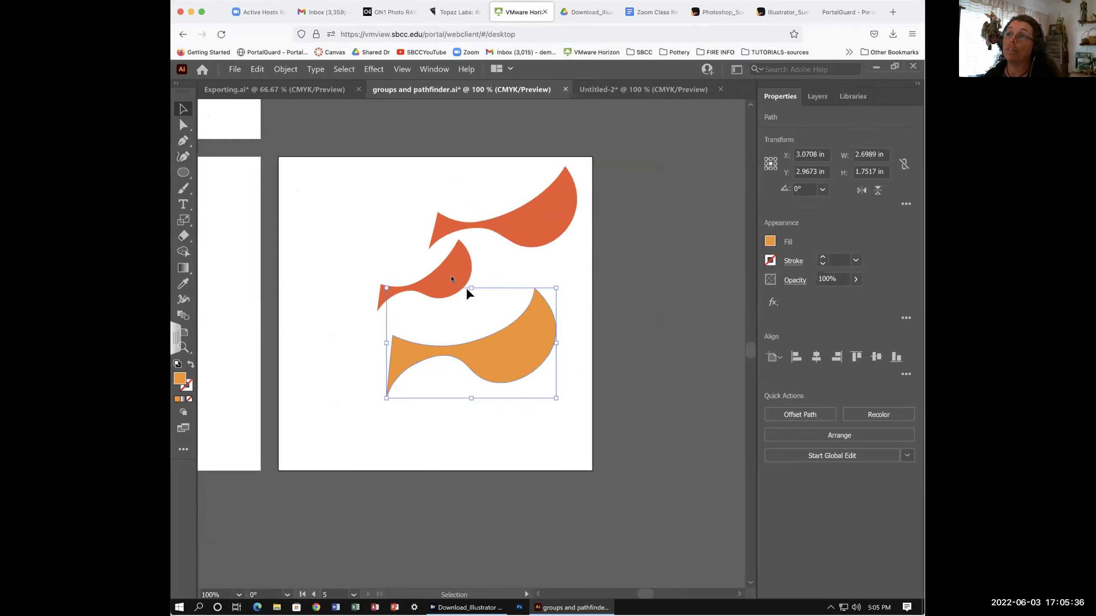
Move the small red shape to the artboard's upper-left area and place the orange shape up and left, beneath both red ones
{"action": "left_click_drag", "start_coordinate": [452, 267], "coordinate": [383, 211]}
{"action": "left_click_drag", "start_coordinate": [509, 348], "coordinate": [470, 325]}
{"action": "left_click", "coordinate": [460, 362]}
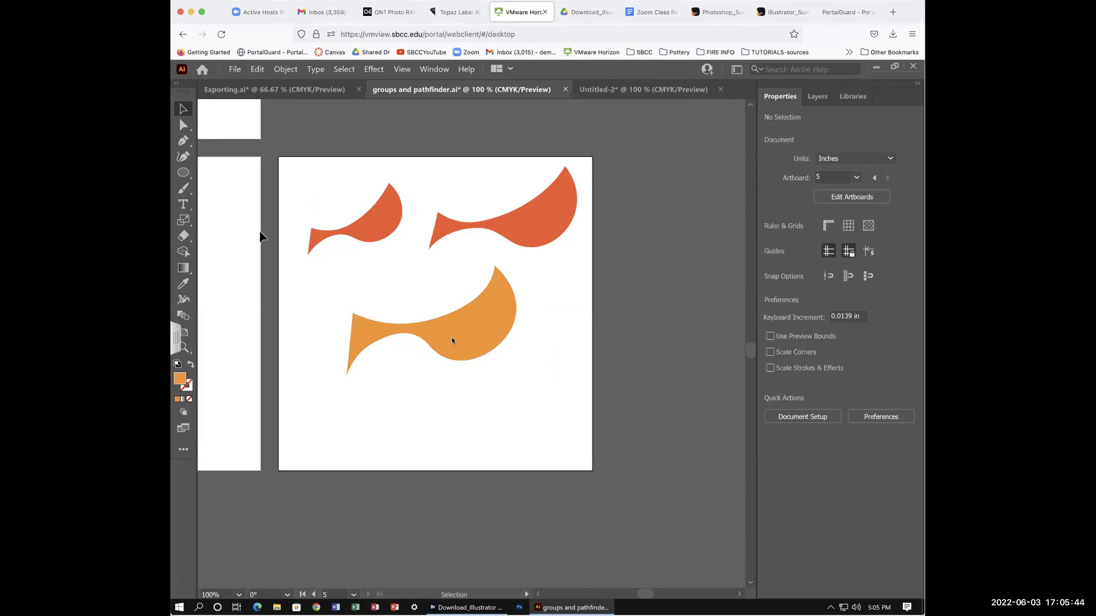
{"action": "left_click_drag", "start_coordinate": [452, 312], "coordinate": [550, 371]}
{"action": "scroll", "coordinate": [550, 371], "scroll_direction": "left", "scroll_amount": 3}
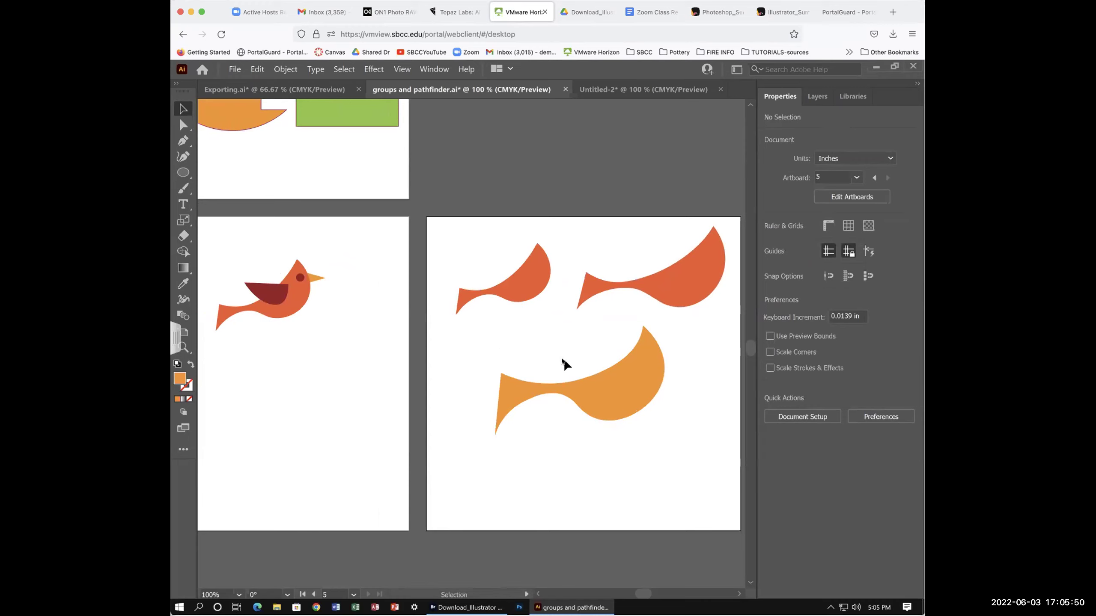
Draw a small orange triangular beak below the red bird's beak with the Pen tool, closing the three-point path
{"action": "key", "text": "a"}
{"action": "key", "text": "v"}
{"action": "left_click", "coordinate": [183, 141]}
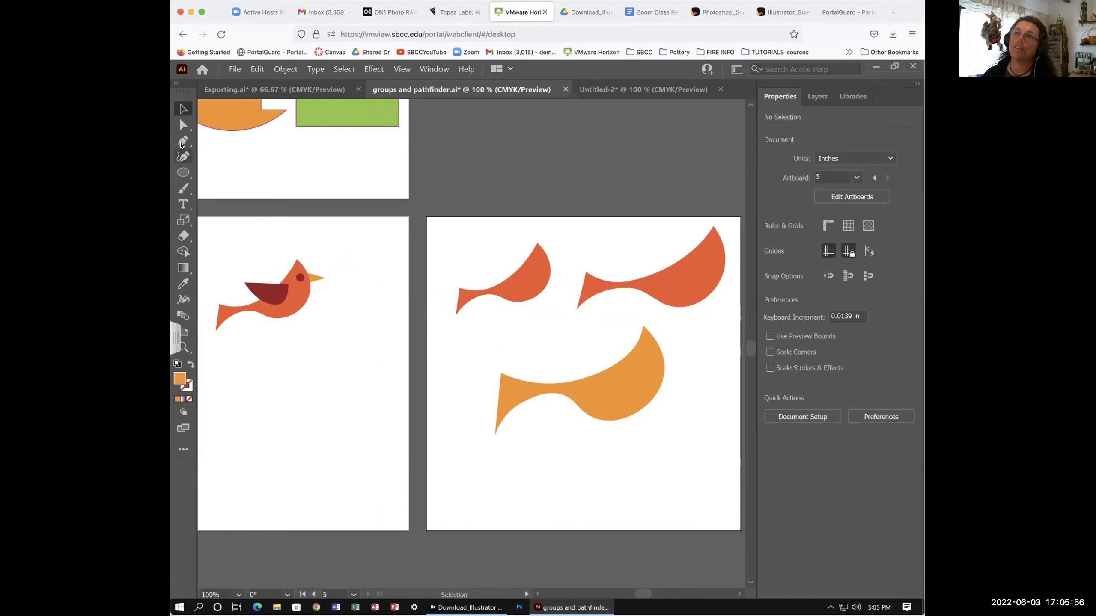
{"action": "left_click", "coordinate": [322, 327]}
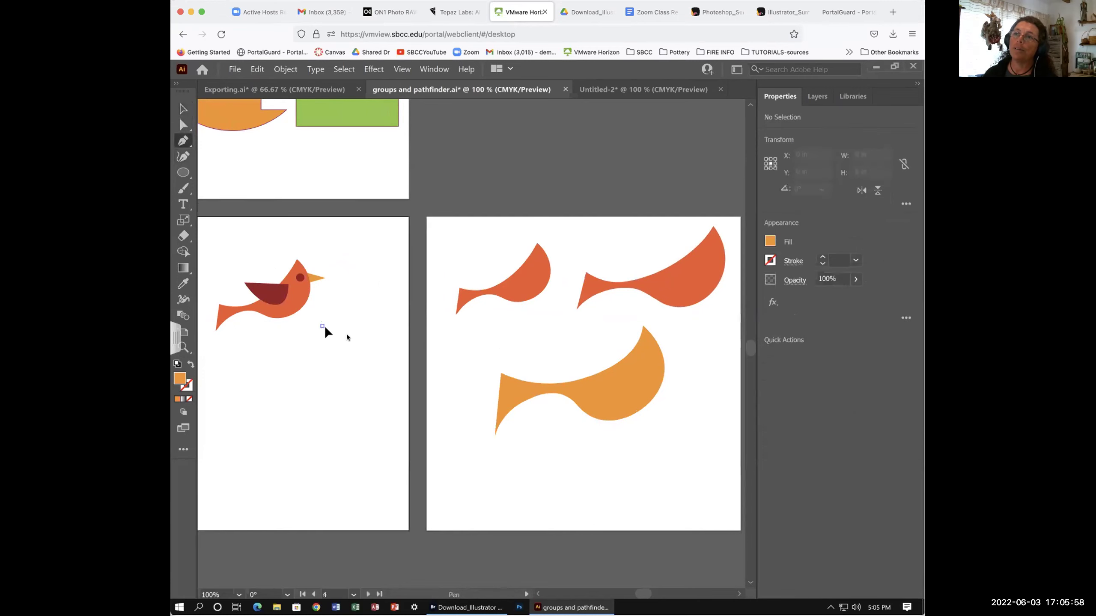
{"action": "left_click", "coordinate": [321, 340]}
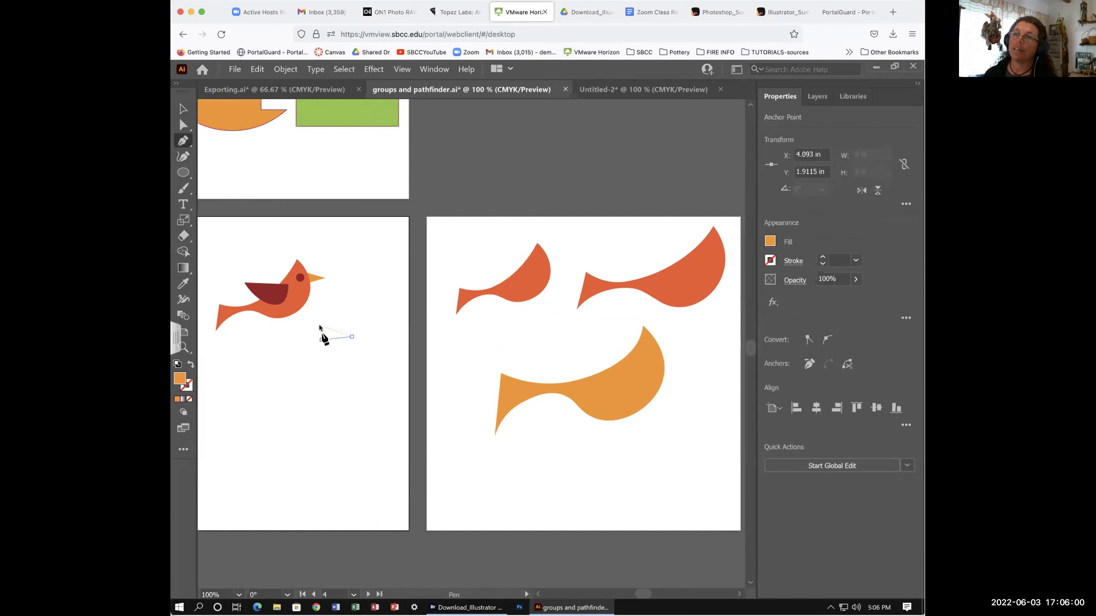
{"action": "left_click", "coordinate": [323, 326]}
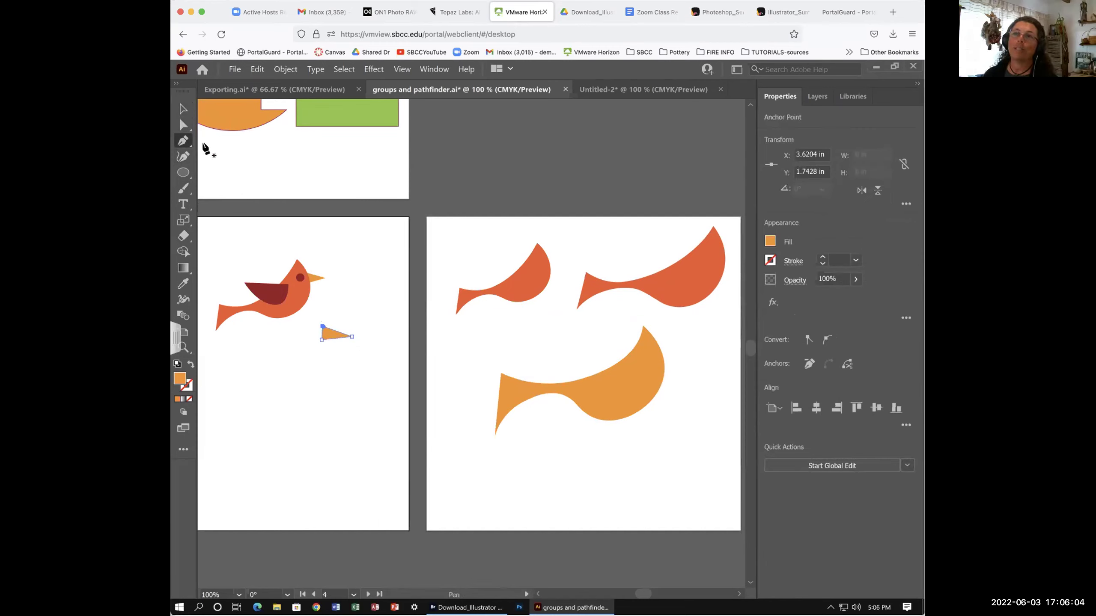
Undo all points of the orange triangle drawn with the Pen tool
{"action": "key", "text": "ctrl"}
{"action": "key", "text": "ctrl+z"}
{"action": "key", "text": "ctrl+z"}
{"action": "key", "text": "ctrl+z"}
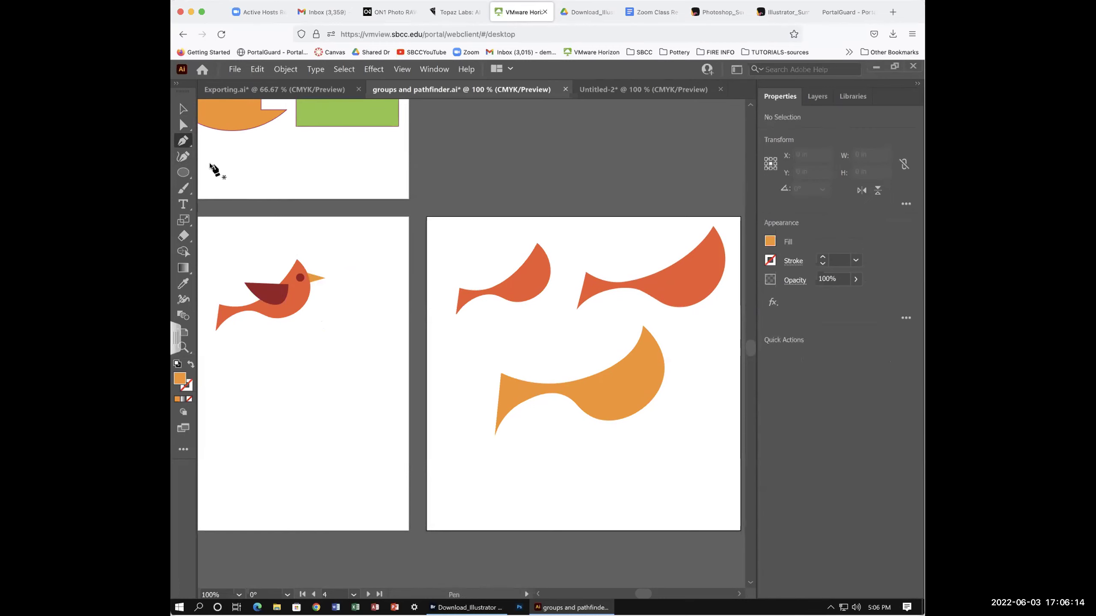
With the Star tool, draw a three-pointed triangle about 1.06 in wide and 0.94 in high below the red bird, and undo it
{"action": "left_click", "coordinate": [183, 172]}
{"action": "left_click", "coordinate": [236, 221]}
{"action": "left_click_drag", "start_coordinate": [304, 375], "coordinate": [337, 396]}
{"action": "key", "text": "Down"}
{"action": "key", "text": "Down"}
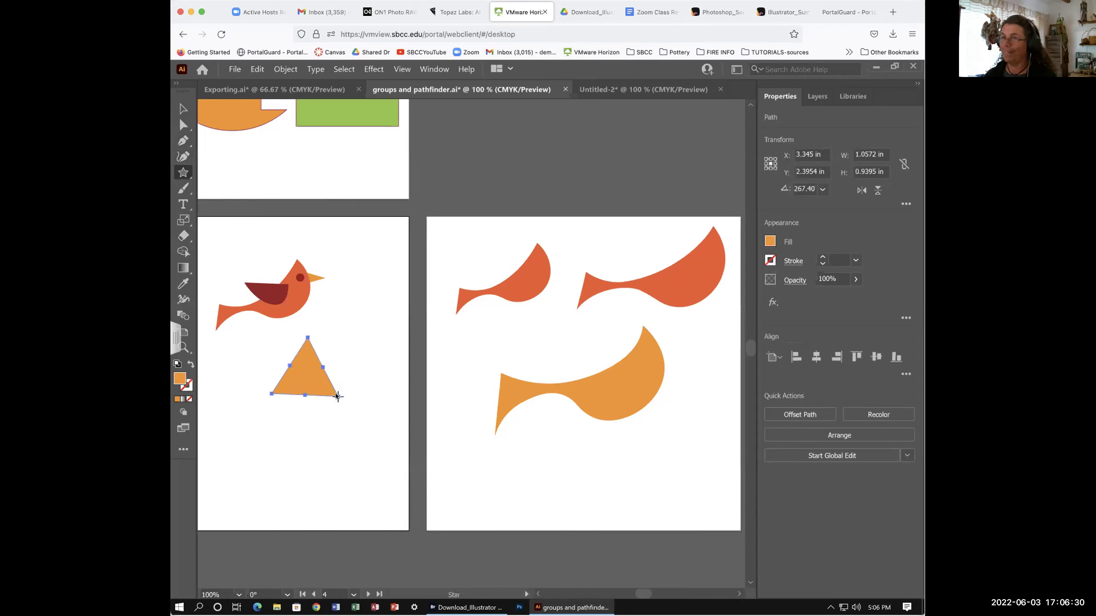
{"action": "key", "text": "ctrl+z"}
Draw an orange six-pointed star about 1.21 in wide and 1.14 in high below the red bird, and delete it
{"action": "left_click_drag", "start_coordinate": [308, 372], "coordinate": [333, 402]}
{"action": "key", "text": "Up"}
{"action": "key", "text": "Up"}
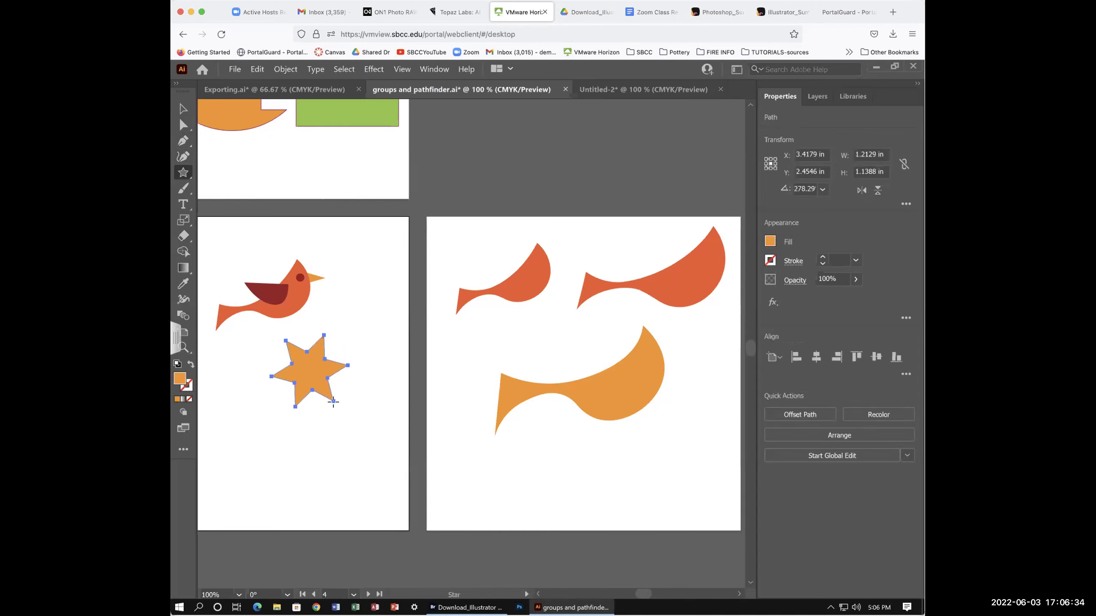
{"action": "left_click", "coordinate": [183, 109]}
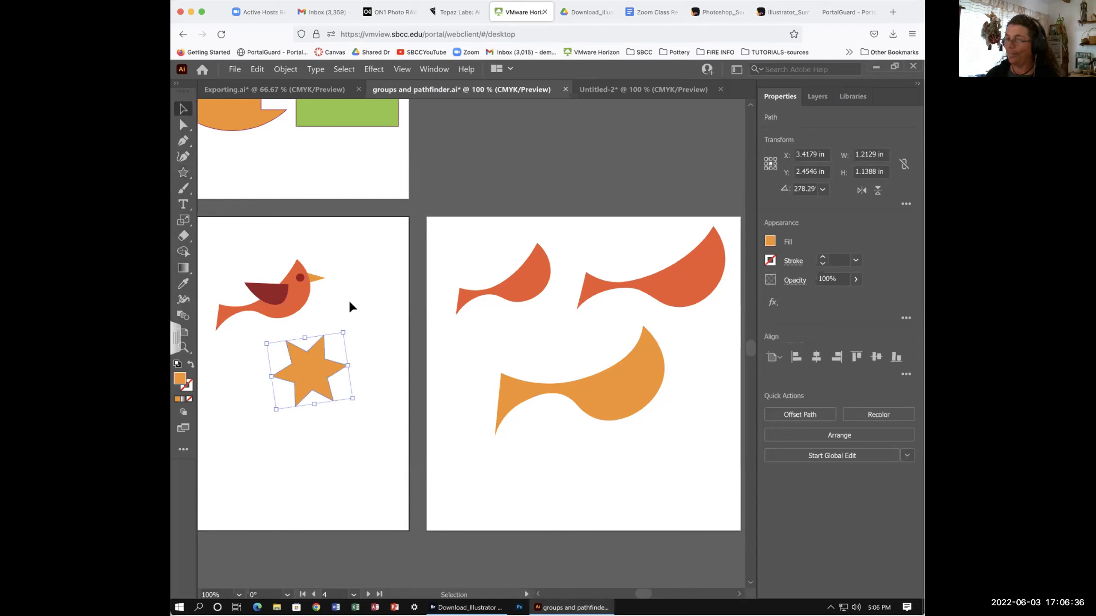
{"action": "key", "text": "Delete"}
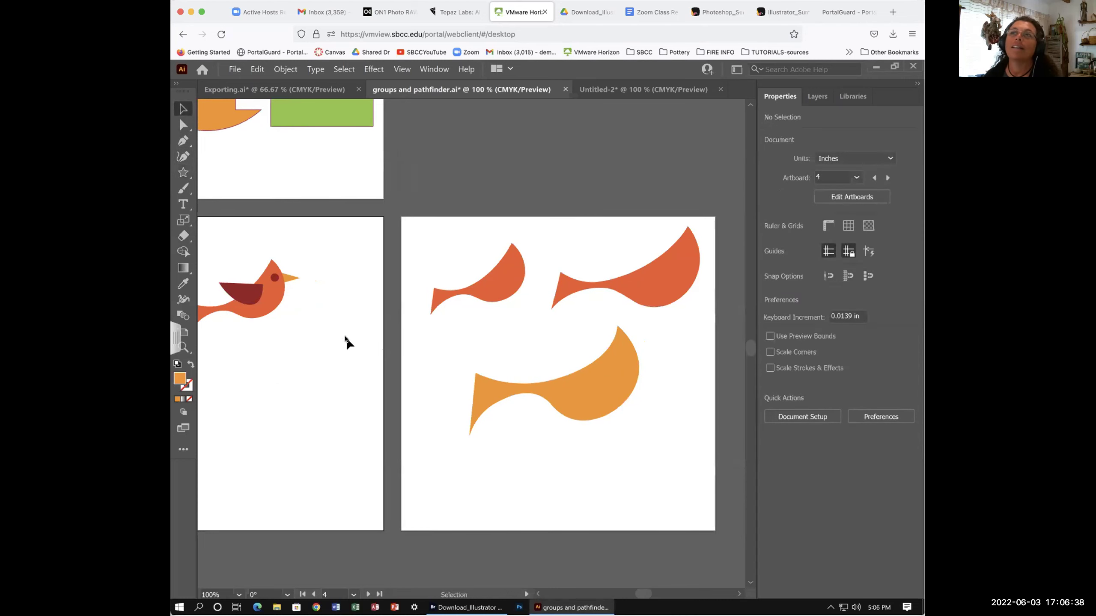
Switch to the class's Illustrator_Summer 1_2022 Padlet board and download the Birdie2 file from the brown bird post
{"action": "scroll", "coordinate": [346, 337], "scroll_direction": "right", "scroll_amount": 1}
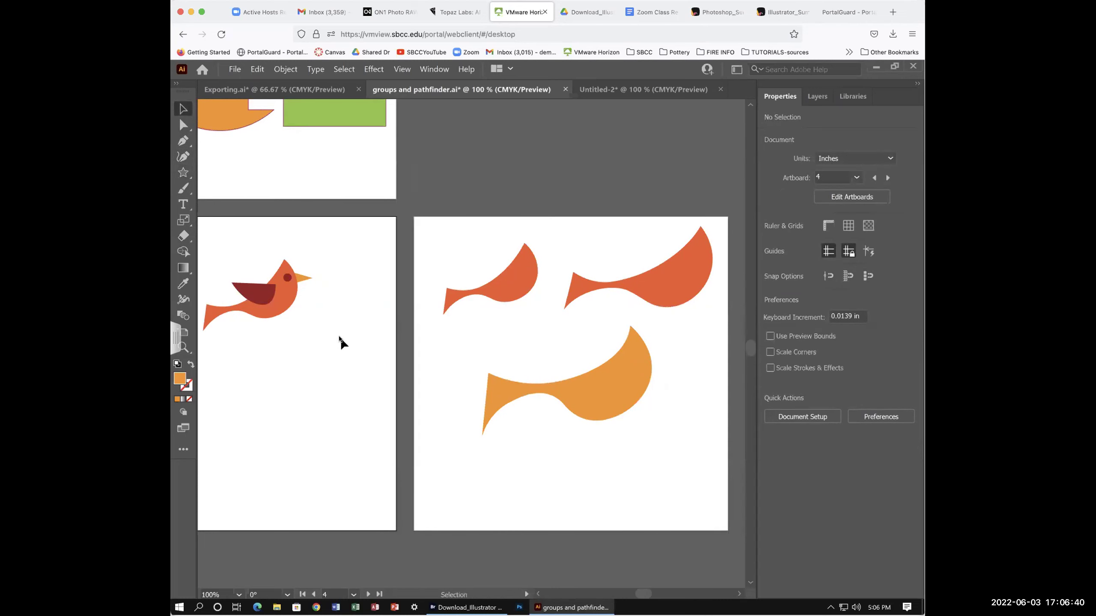
{"action": "scroll", "coordinate": [348, 275], "scroll_direction": "left", "scroll_amount": 3}
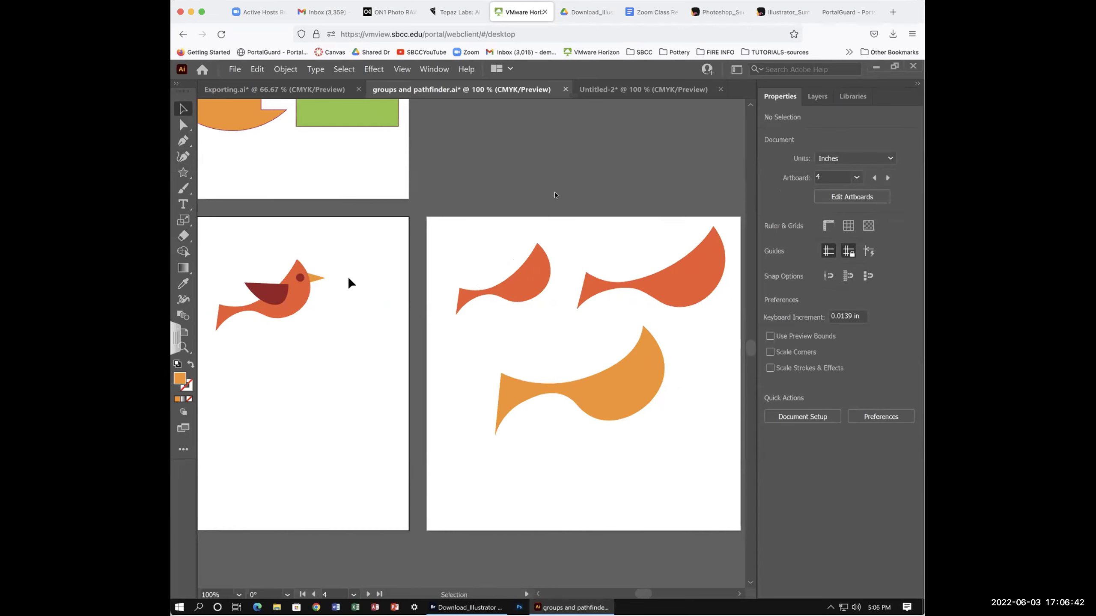
{"action": "left_click", "coordinate": [783, 12]}
{"action": "scroll", "coordinate": [276, 228], "scroll_direction": "up", "scroll_amount": 1}
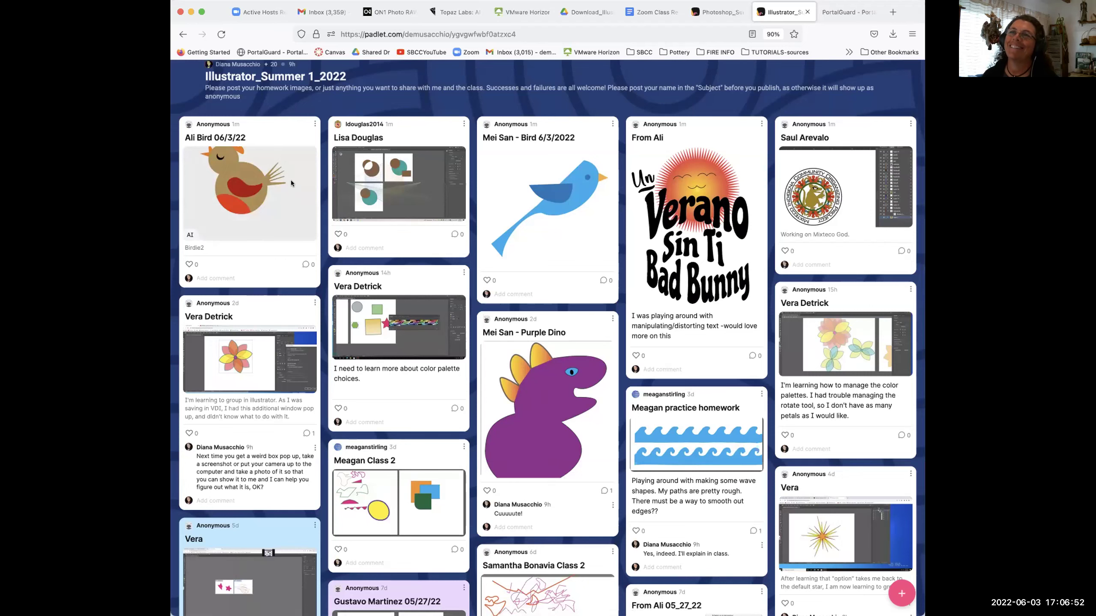
{"action": "left_click", "coordinate": [274, 203]}
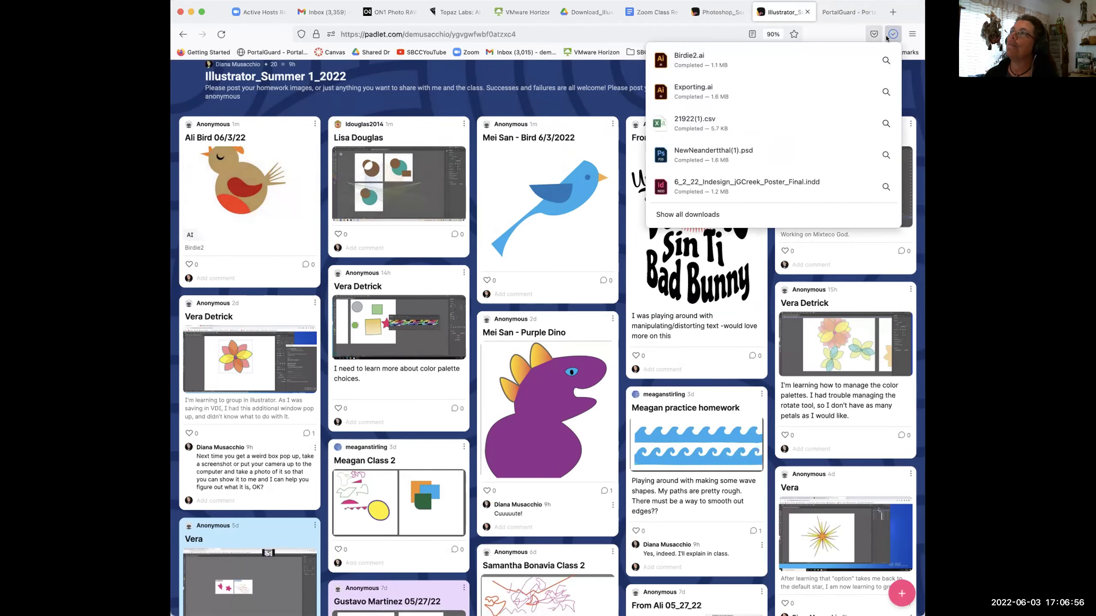
{"action": "key", "text": "Escape"}
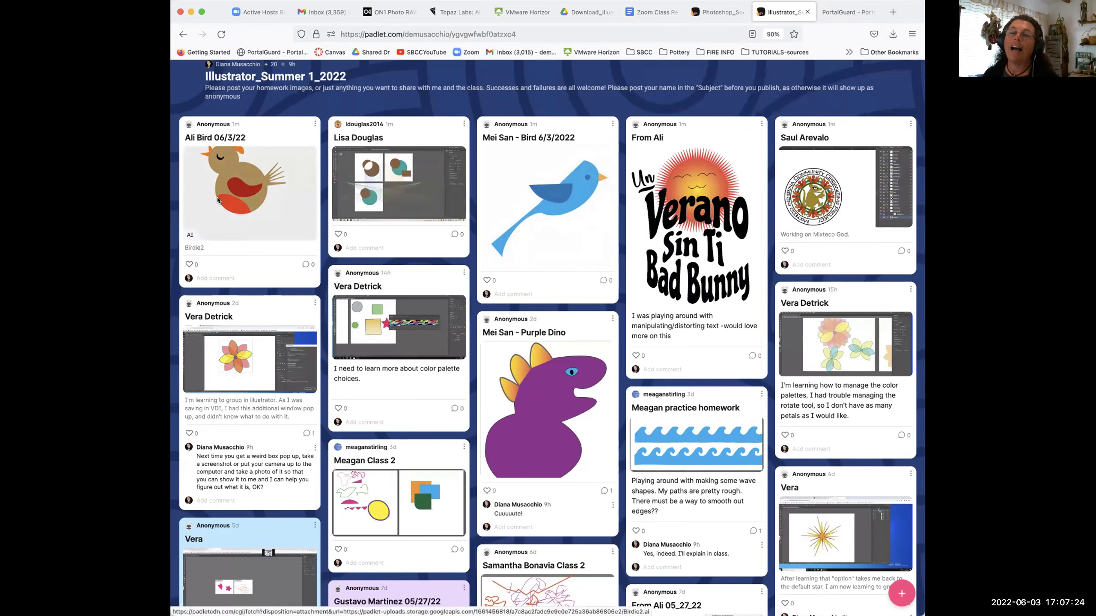
{"action": "left_click", "coordinate": [232, 196]}
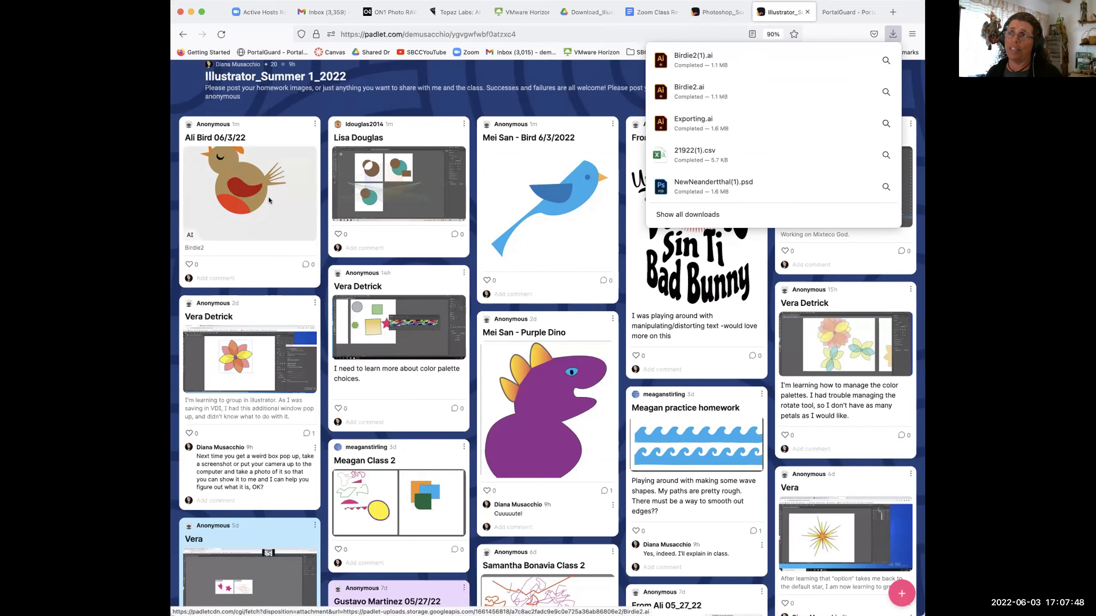
View the blue bird post enlarged, and open the post showing brown and teal circles with a perspective grid
{"action": "left_click", "coordinate": [554, 203]}
{"action": "left_click", "coordinate": [535, 242]}
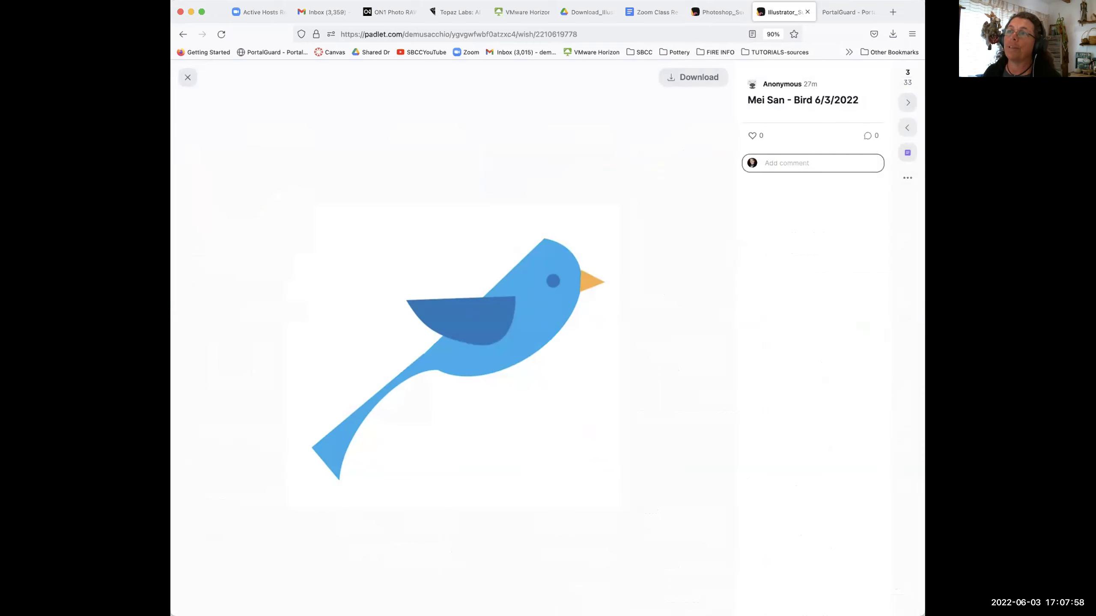
{"action": "left_click", "coordinate": [188, 77]}
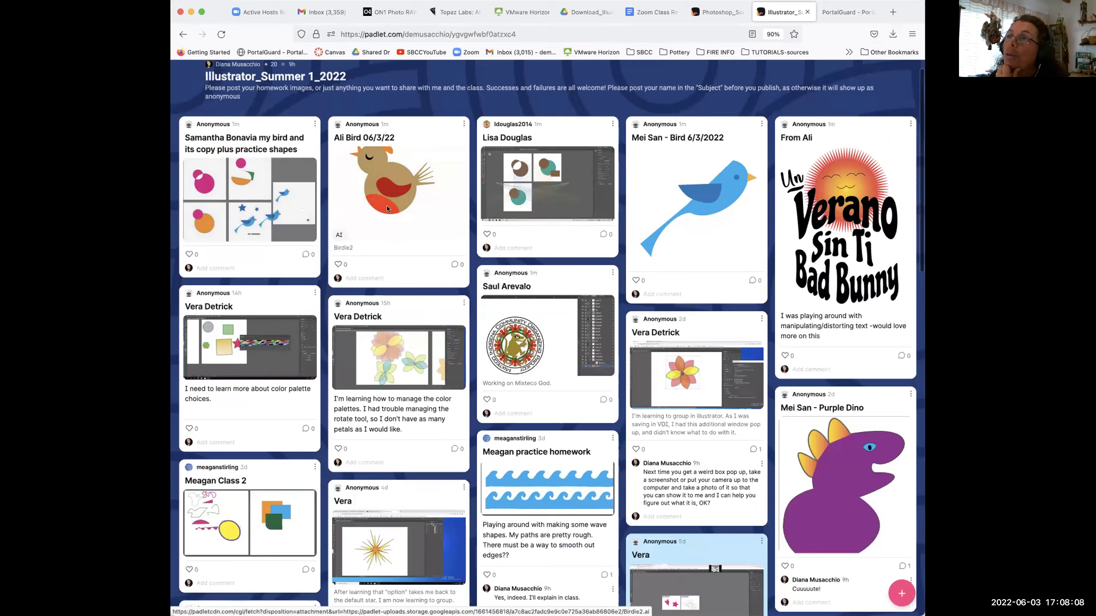
{"action": "left_click", "coordinate": [701, 185]}
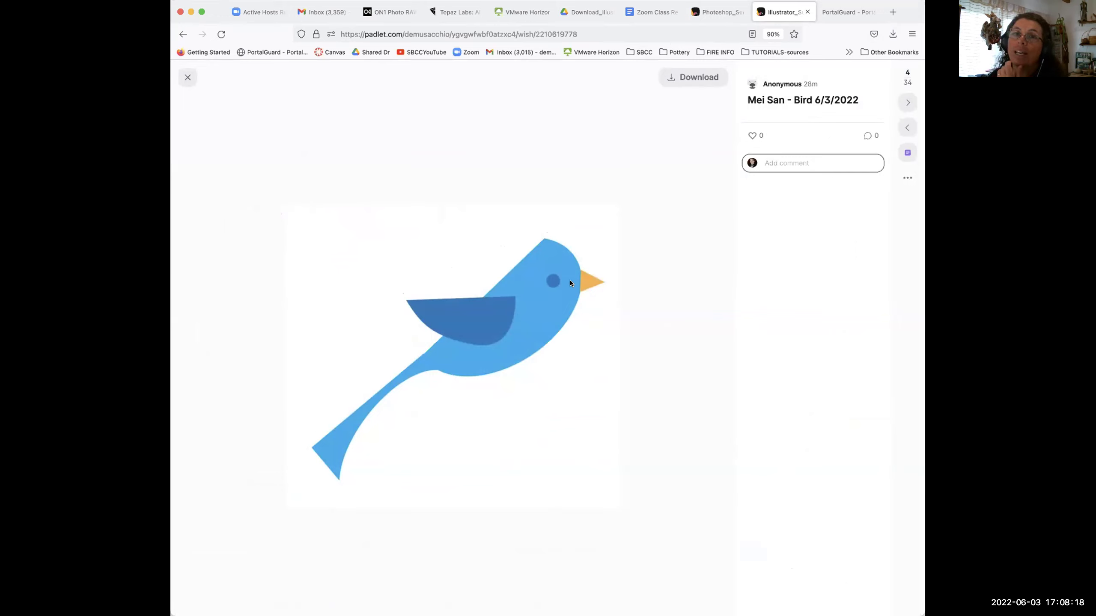
{"action": "left_click", "coordinate": [188, 78]}
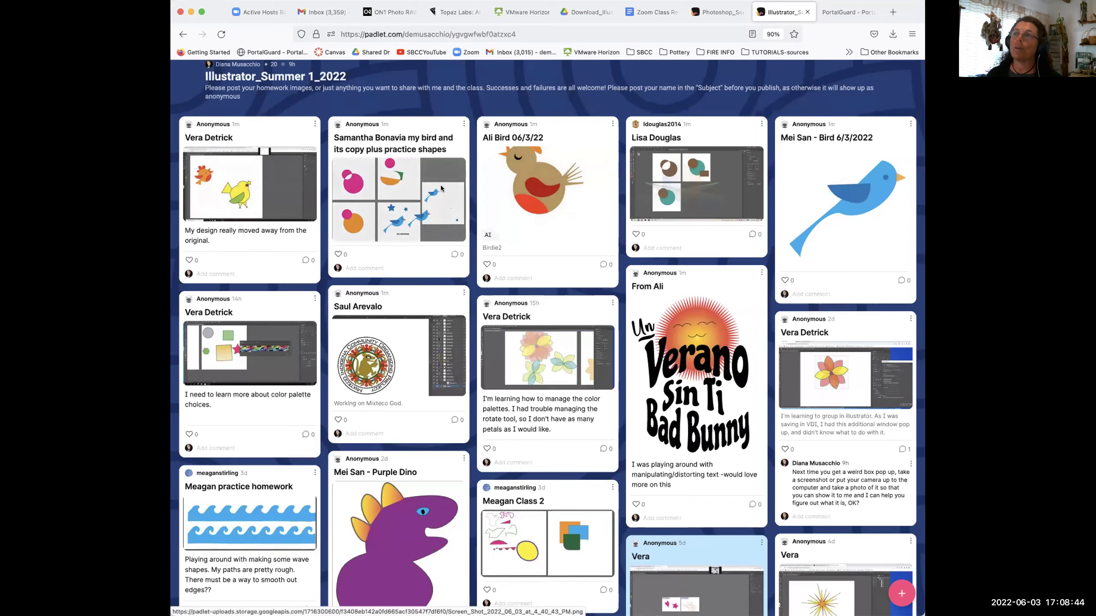
{"action": "left_click", "coordinate": [682, 191]}
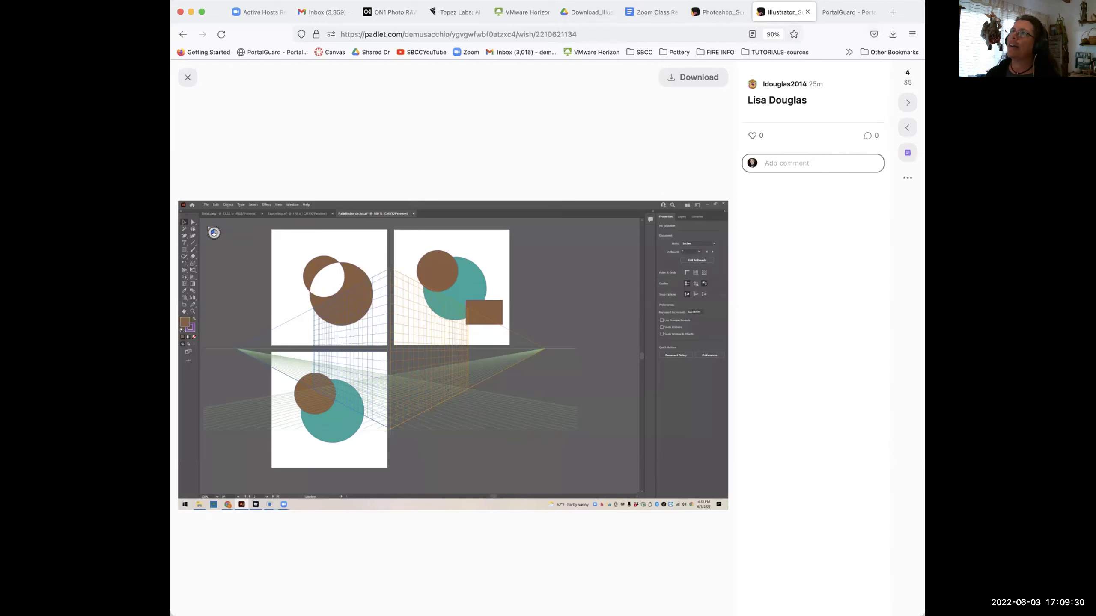
Switch back to Illustrator, bring up the Untitled-2 document, and change to the workspace with the control bar and two-column toolbar
{"action": "left_click", "coordinate": [520, 13]}
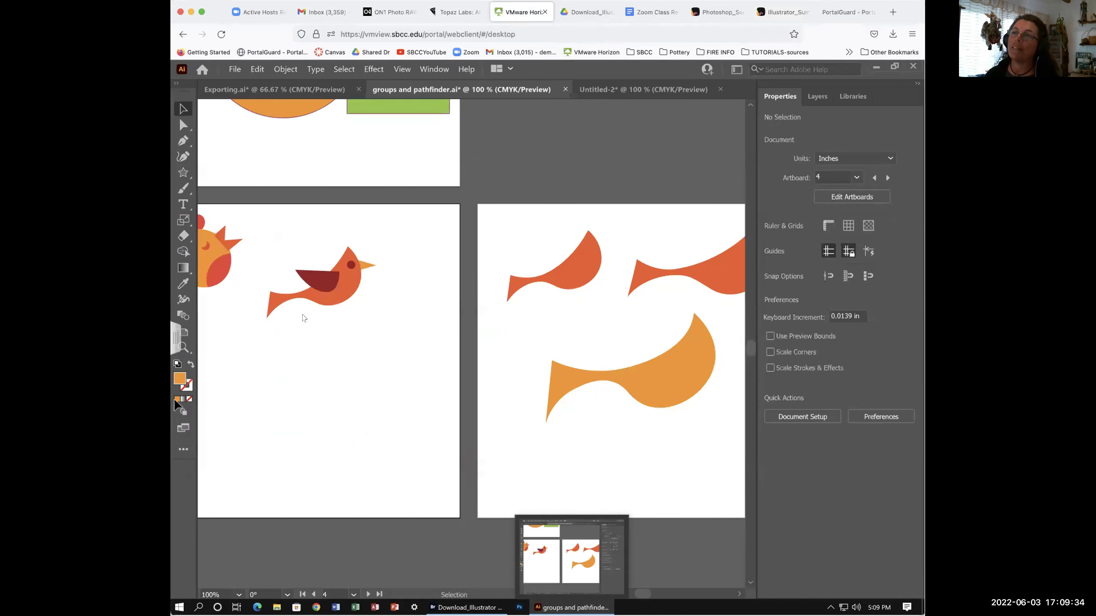
{"action": "left_click", "coordinate": [642, 90]}
{"action": "left_click_drag", "start_coordinate": [390, 430], "coordinate": [509, 293]}
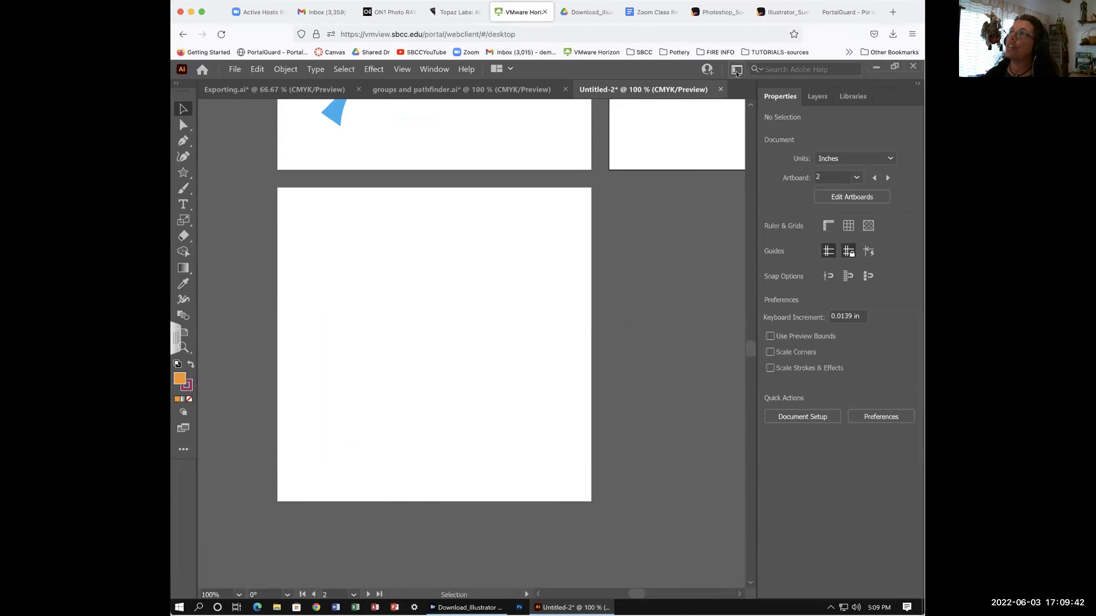
{"action": "left_click", "coordinate": [737, 70]}
{"action": "left_click", "coordinate": [751, 105]}
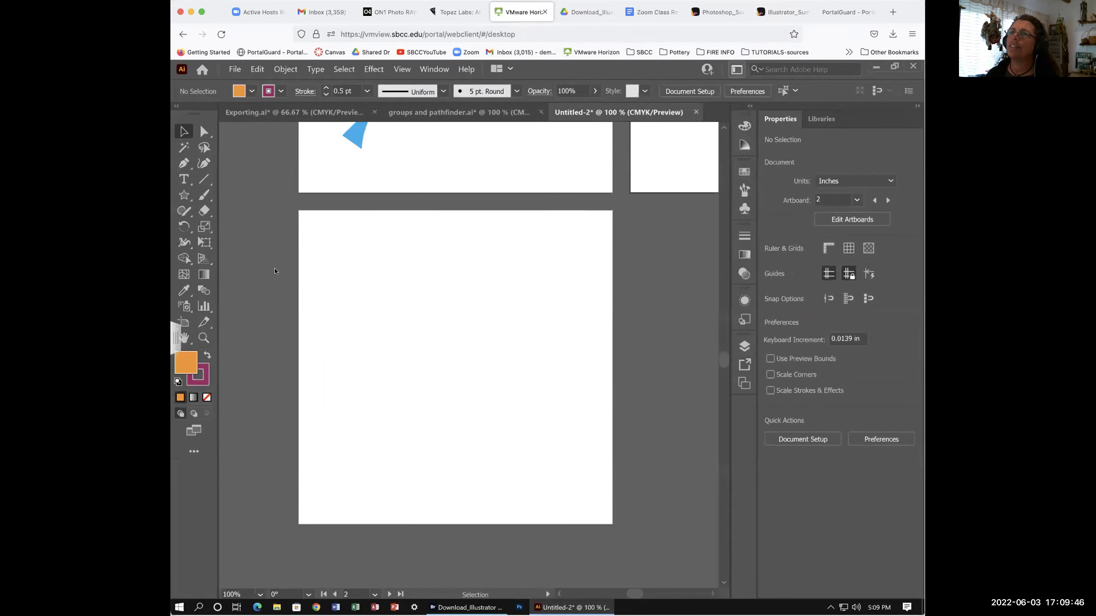
Try placing a flare on the empty artboard with the Flare tool, and cancel its options
{"action": "left_click", "coordinate": [183, 196]}
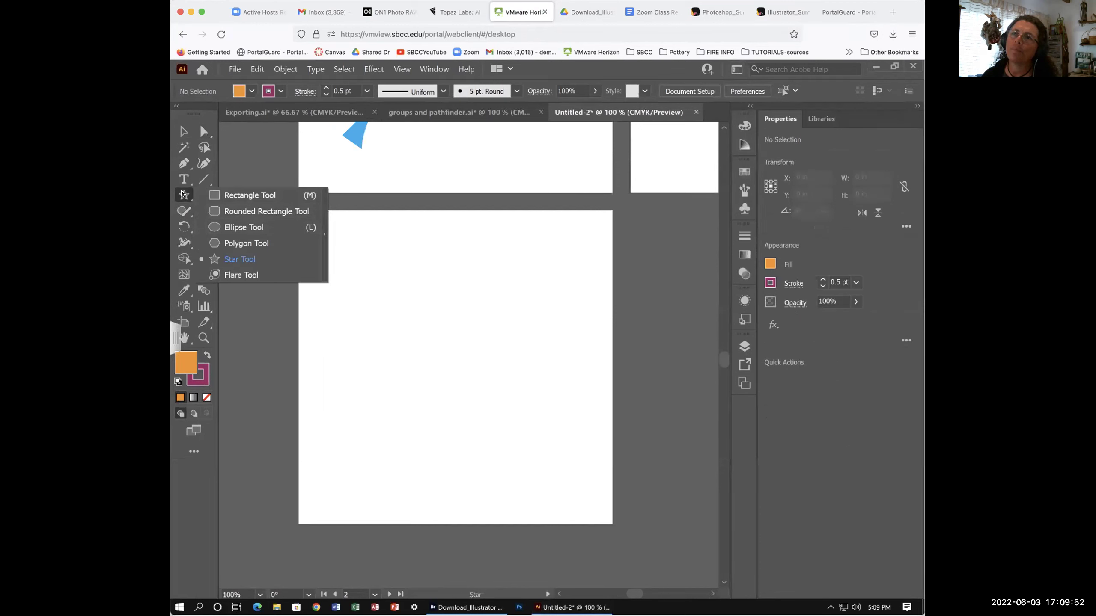
{"action": "left_click", "coordinate": [236, 275]}
{"action": "left_click", "coordinate": [348, 291]}
{"action": "left_click", "coordinate": [344, 291]}
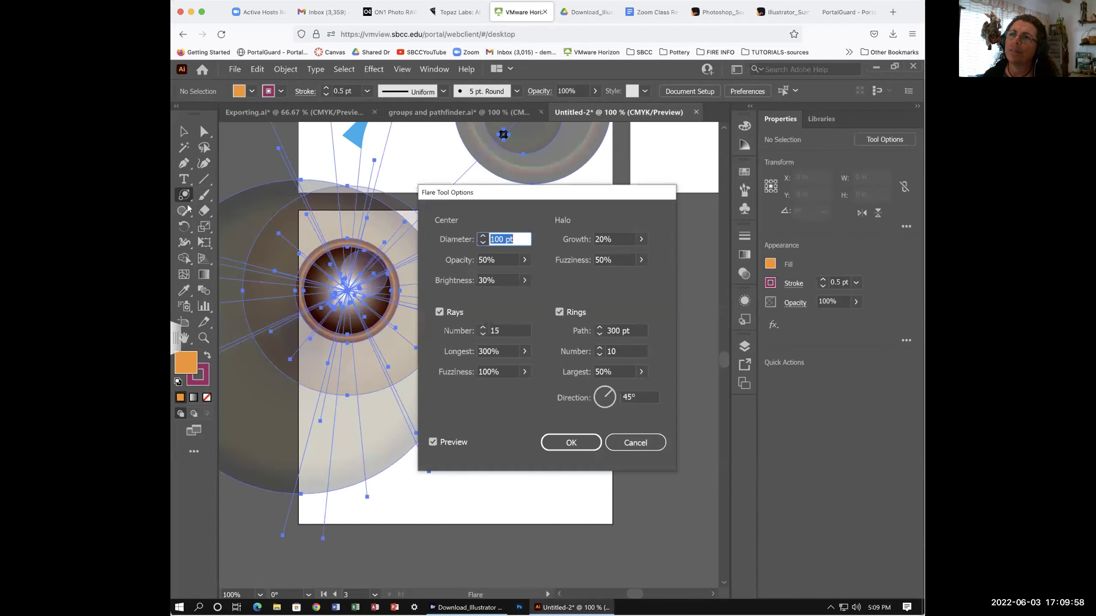
{"action": "left_click", "coordinate": [634, 442]}
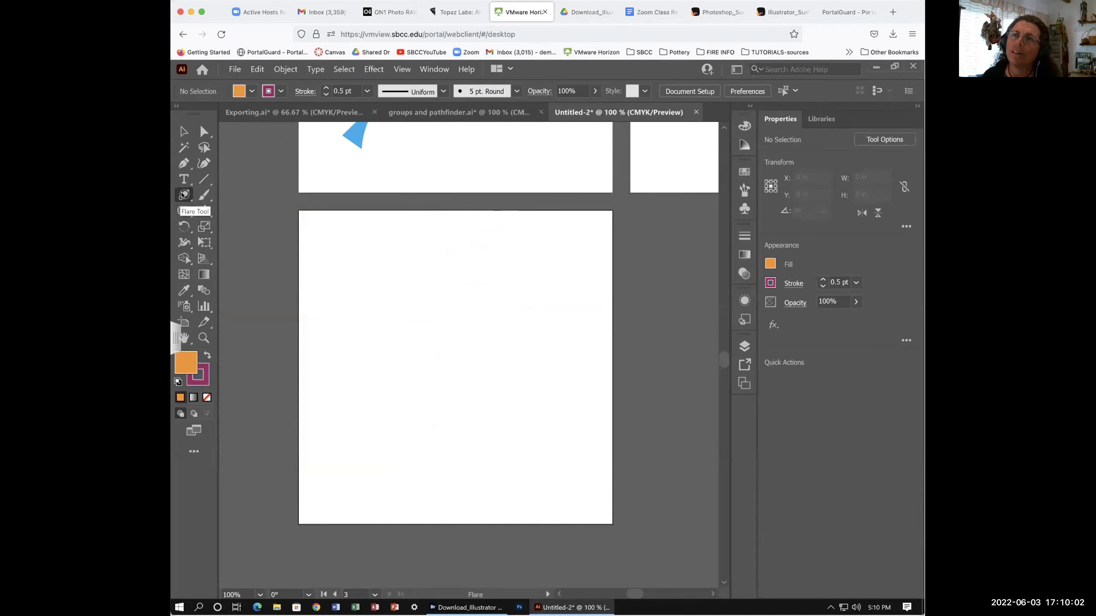
Reset the shape tool to Rectangle, check the Shape Builder tool group, and activate the Perspective Grid tool to show its grid
{"action": "left_click_drag", "start_coordinate": [182, 196], "coordinate": [225, 193]}
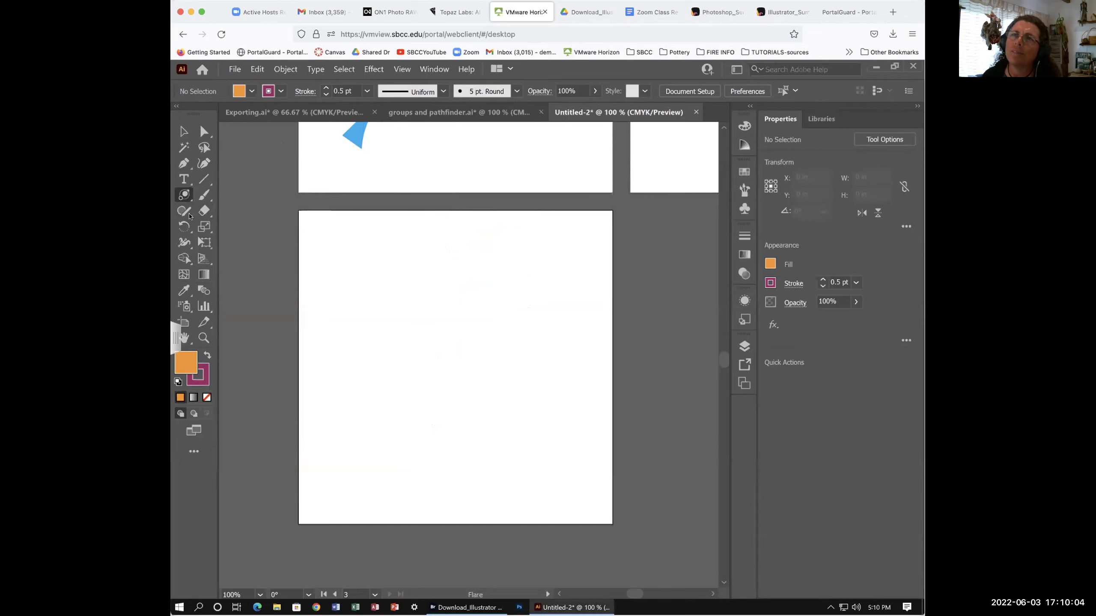
{"action": "left_click", "coordinate": [183, 258]}
{"action": "left_click_drag", "start_coordinate": [182, 258], "coordinate": [182, 258]}
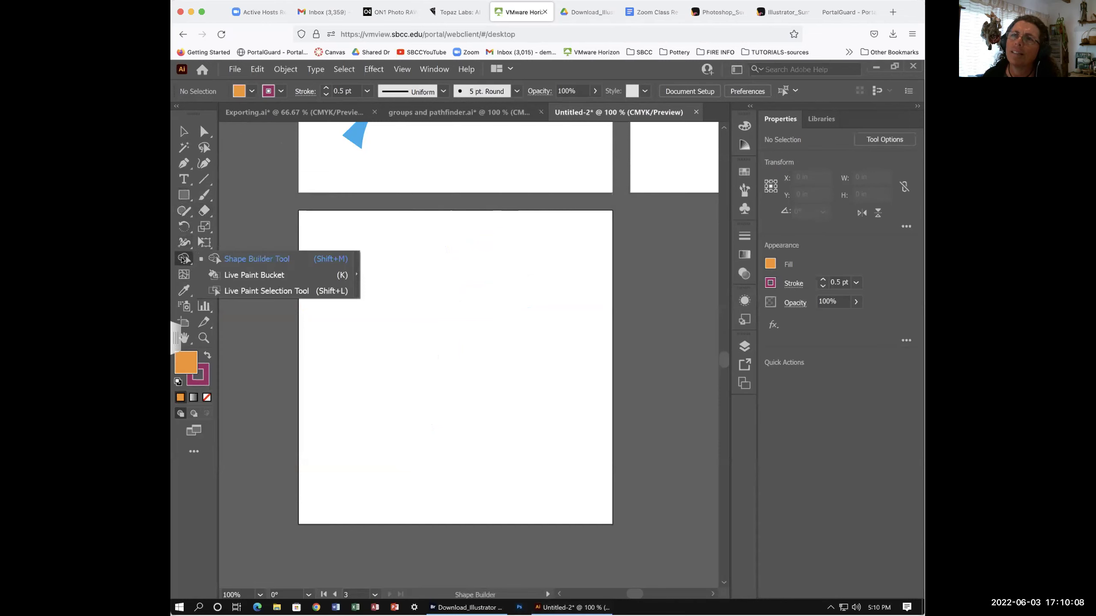
{"action": "left_click", "coordinate": [183, 258]}
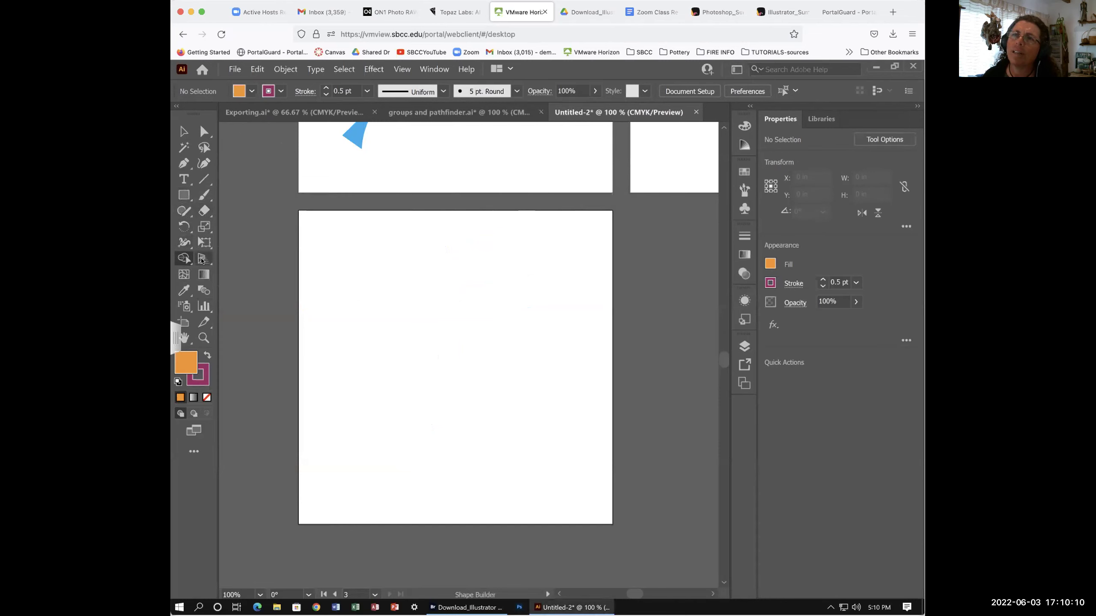
{"action": "left_click", "coordinate": [202, 259]}
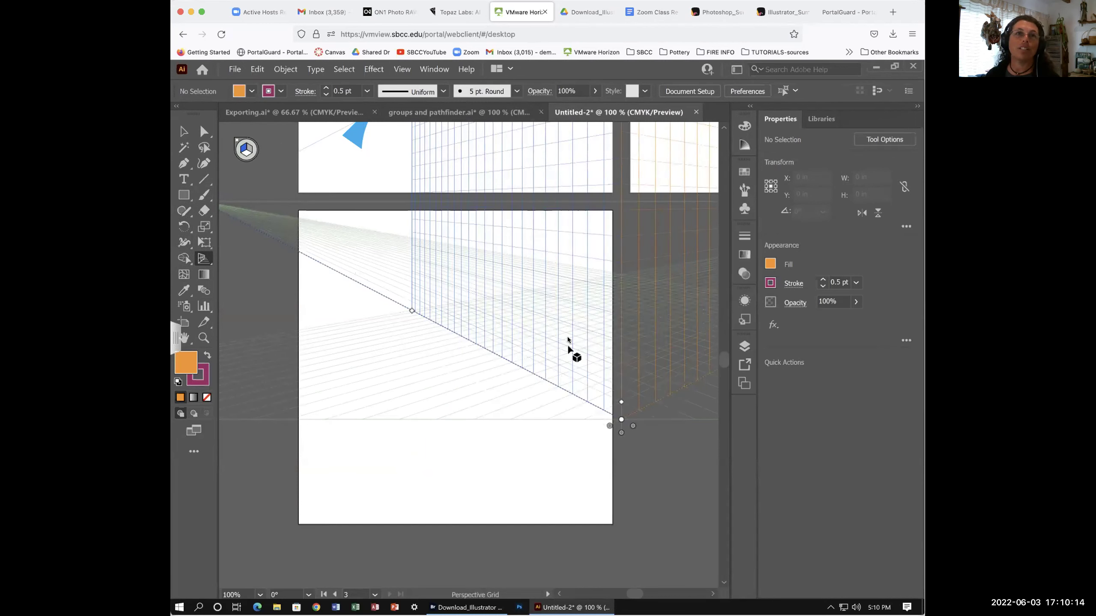
Hide the perspective grid using the plane-switching widget
{"action": "left_click_drag", "start_coordinate": [516, 304], "coordinate": [481, 389]}
{"action": "scroll", "coordinate": [521, 420], "scroll_direction": "up", "scroll_amount": 4}
{"action": "scroll", "coordinate": [521, 420], "scroll_direction": "left", "scroll_amount": 2}
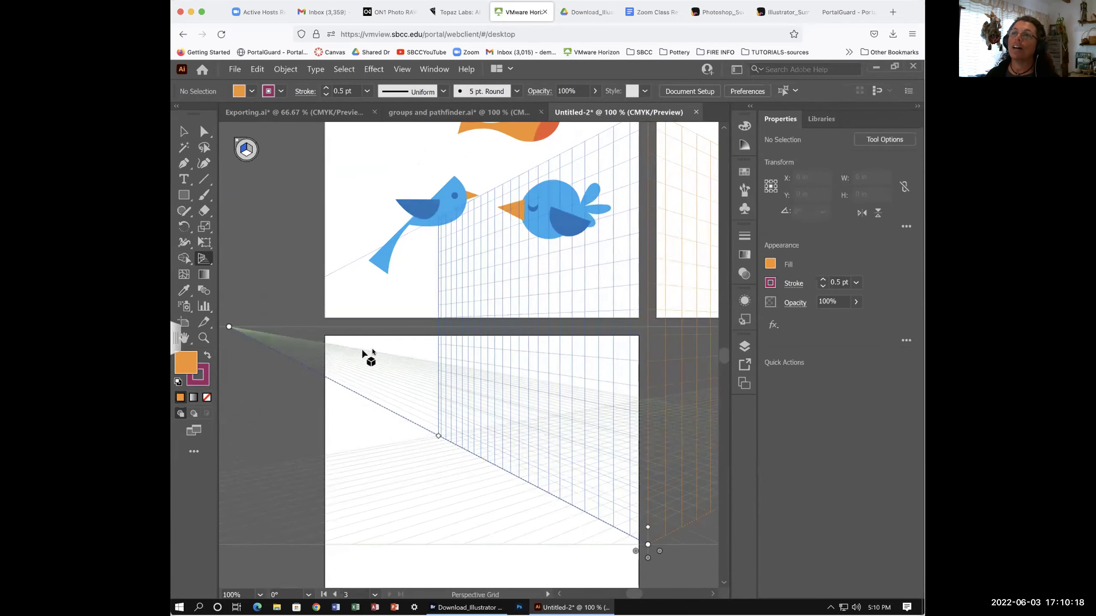
{"action": "left_click_drag", "start_coordinate": [355, 340], "coordinate": [401, 352]}
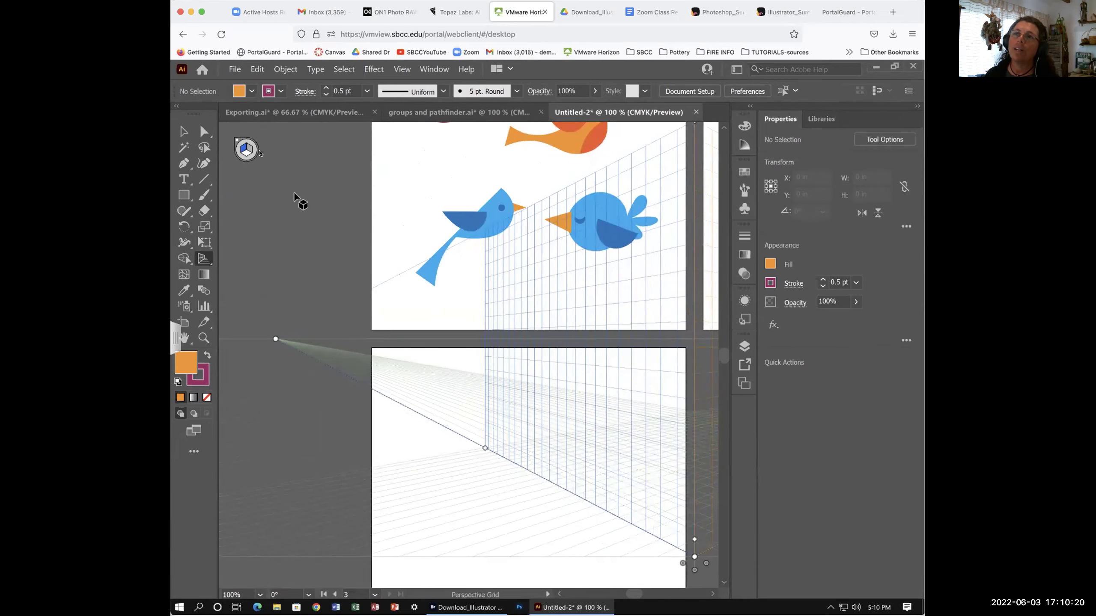
{"action": "key", "text": "shift+v"}
{"action": "left_click", "coordinate": [236, 141]}
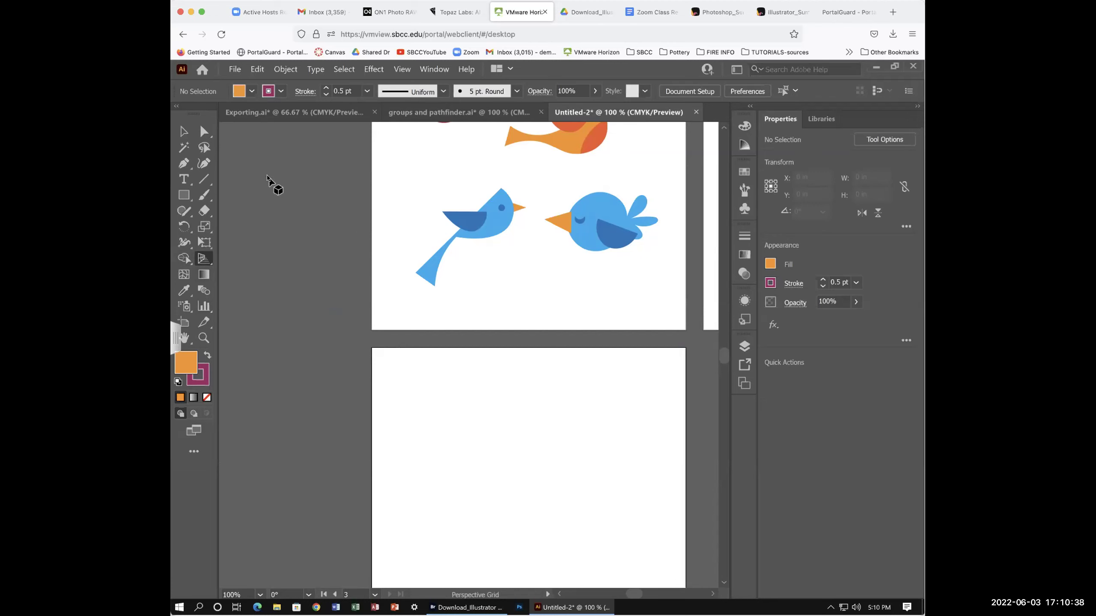
Pick the Perspective Grid tool from its tool group and undo the last two changes
{"action": "left_click", "coordinate": [210, 265]}
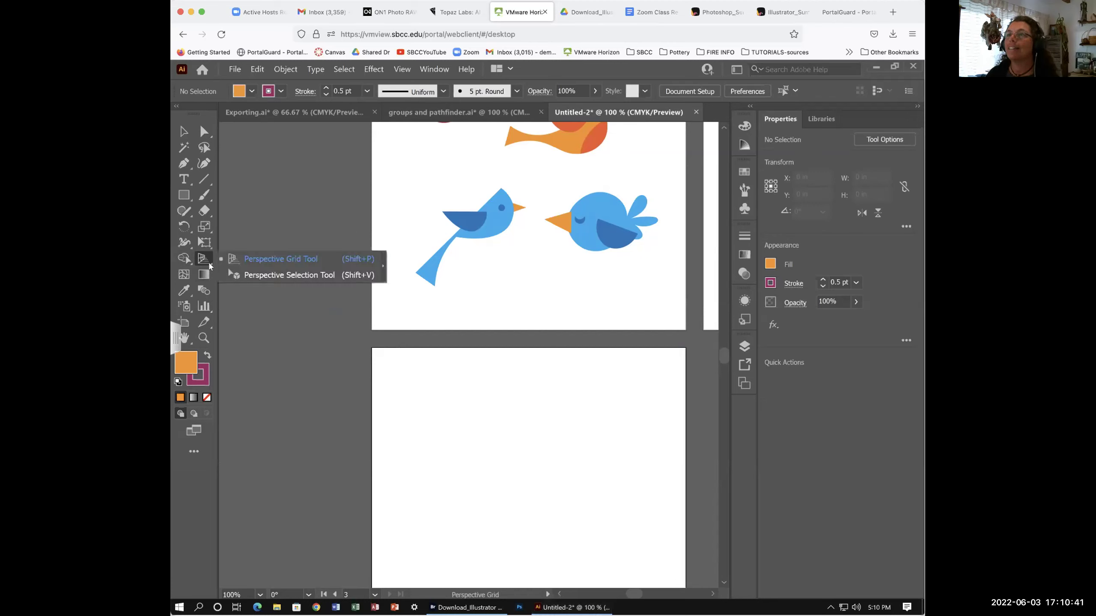
{"action": "left_click", "coordinate": [256, 260]}
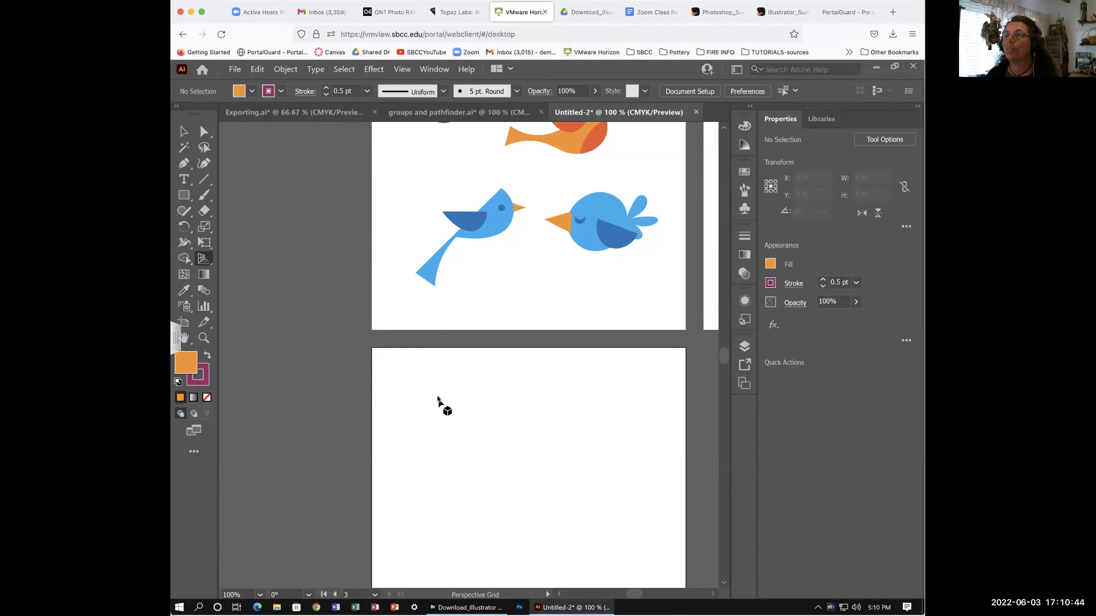
{"action": "key", "text": "ctrl+z"}
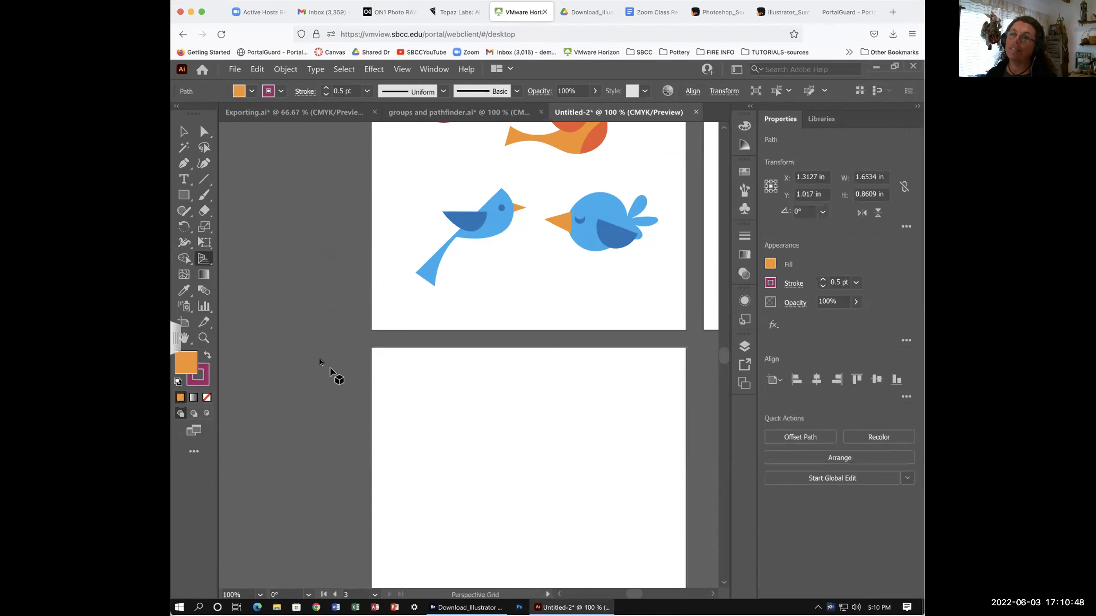
{"action": "key", "text": "ctrl+z"}
Show the perspective grid again with the Perspective Grid tool and dismiss it using the close control of its plane-switching widget
{"action": "left_click", "coordinate": [183, 258]}
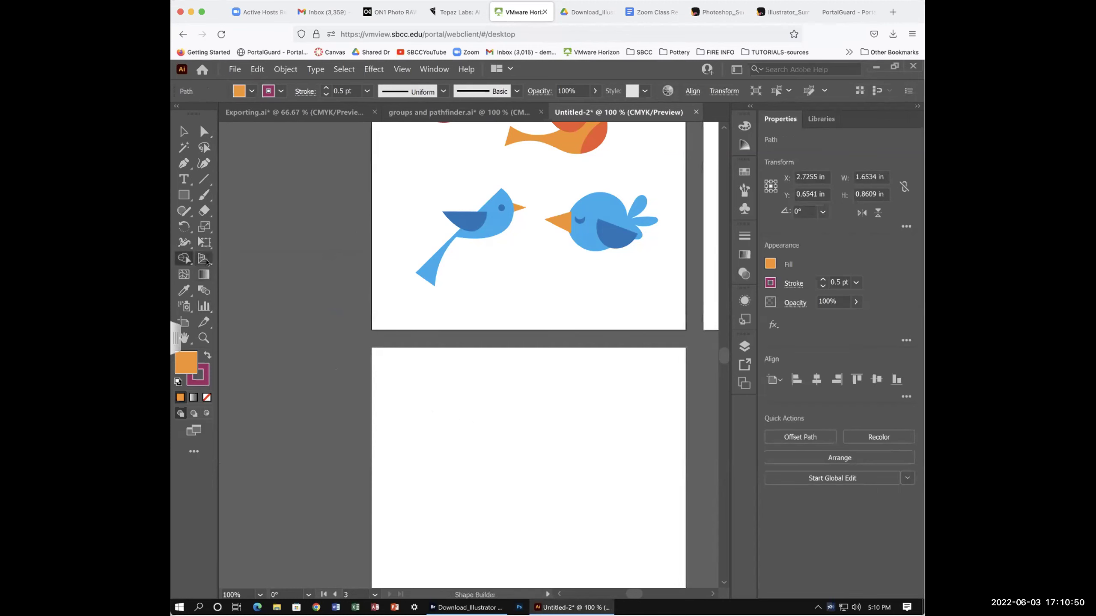
{"action": "left_click", "coordinate": [201, 259]}
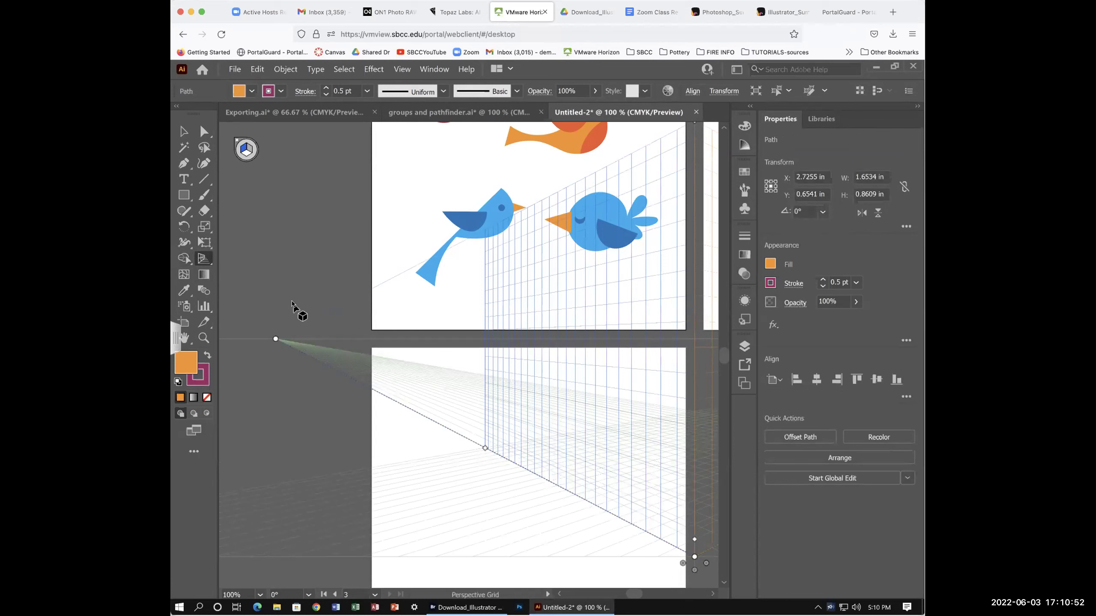
{"action": "left_click", "coordinate": [236, 141]}
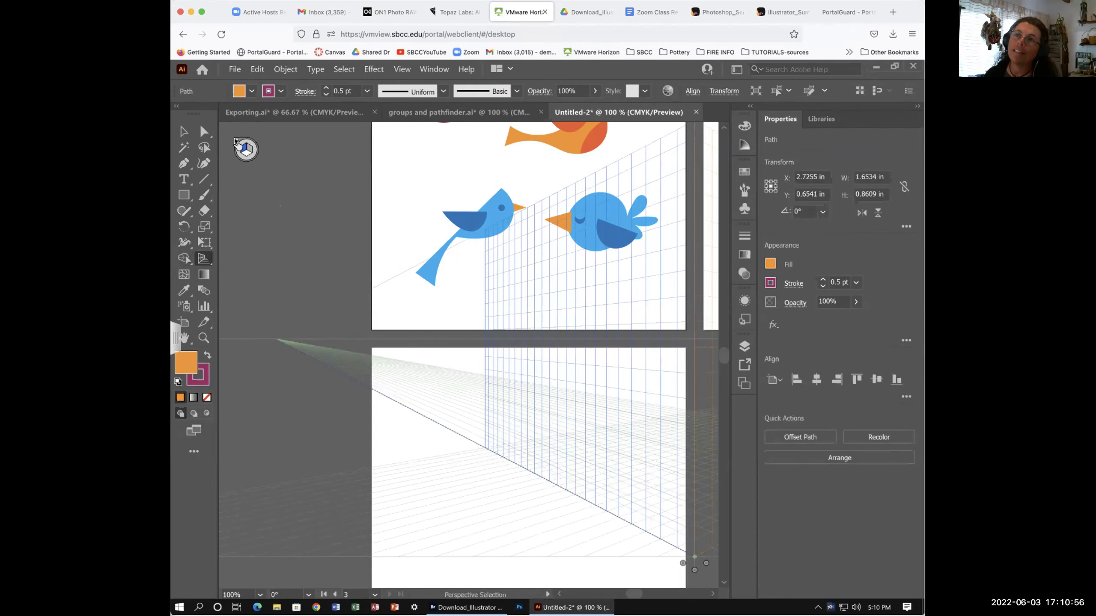
{"action": "key", "text": "shift+p"}
{"action": "left_click", "coordinate": [241, 148]}
{"action": "left_click", "coordinate": [241, 151]}
{"action": "key", "text": "shift+p"}
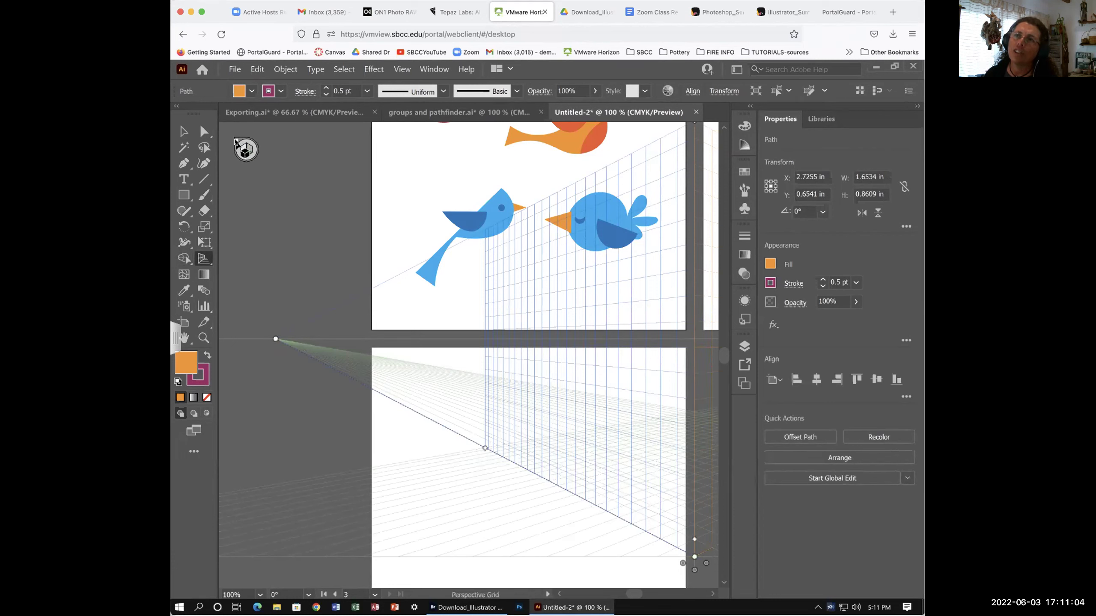
{"action": "key", "text": "shift+v"}
{"action": "key", "text": "shift+p"}
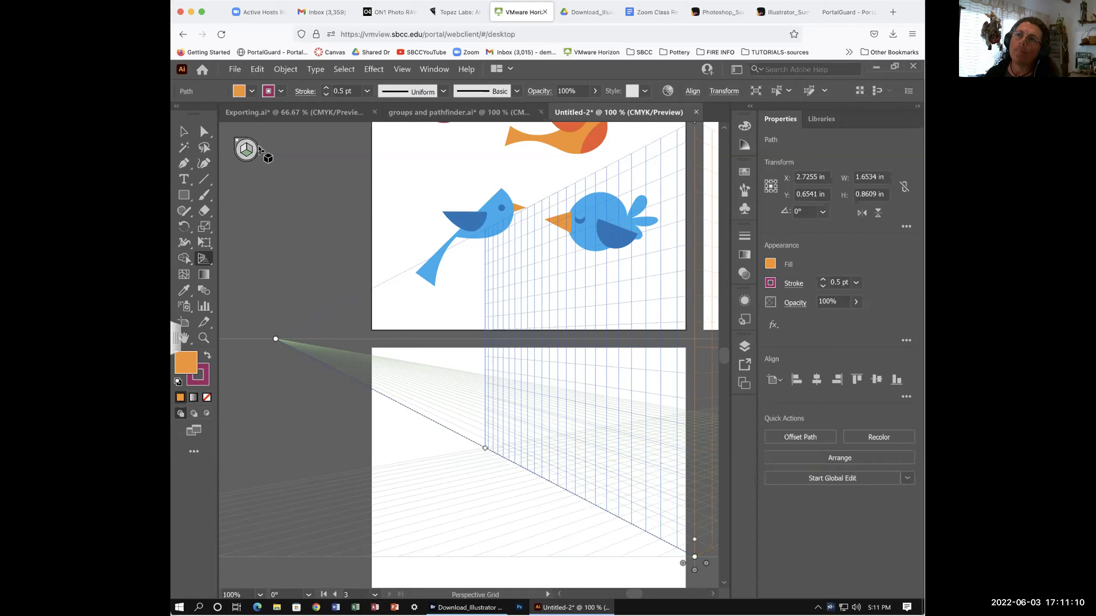
{"action": "key", "text": "shift+v"}
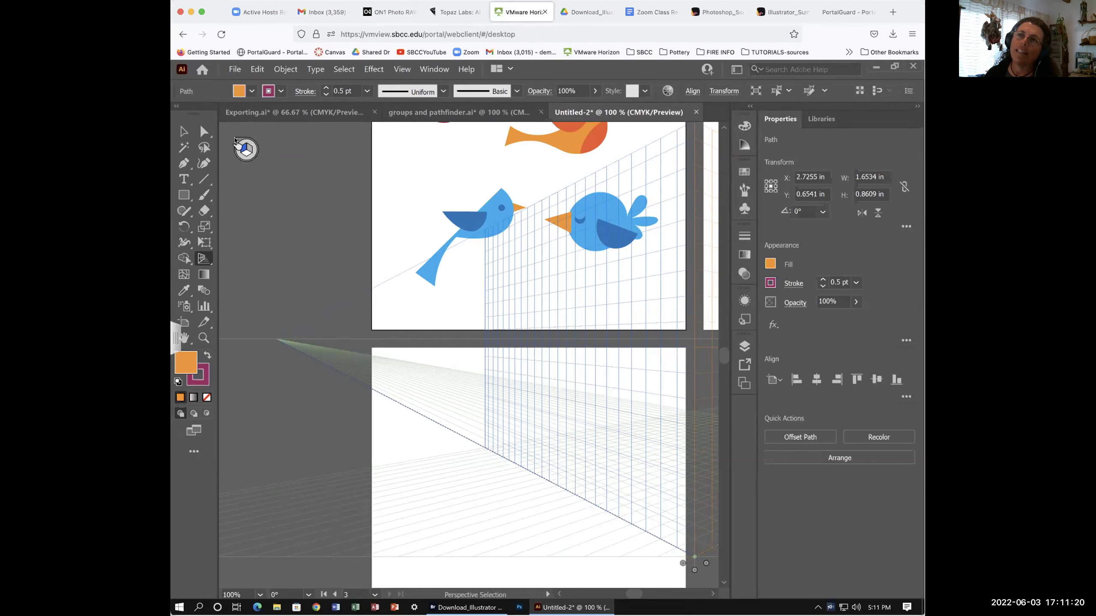
{"action": "left_click", "coordinate": [234, 141]}
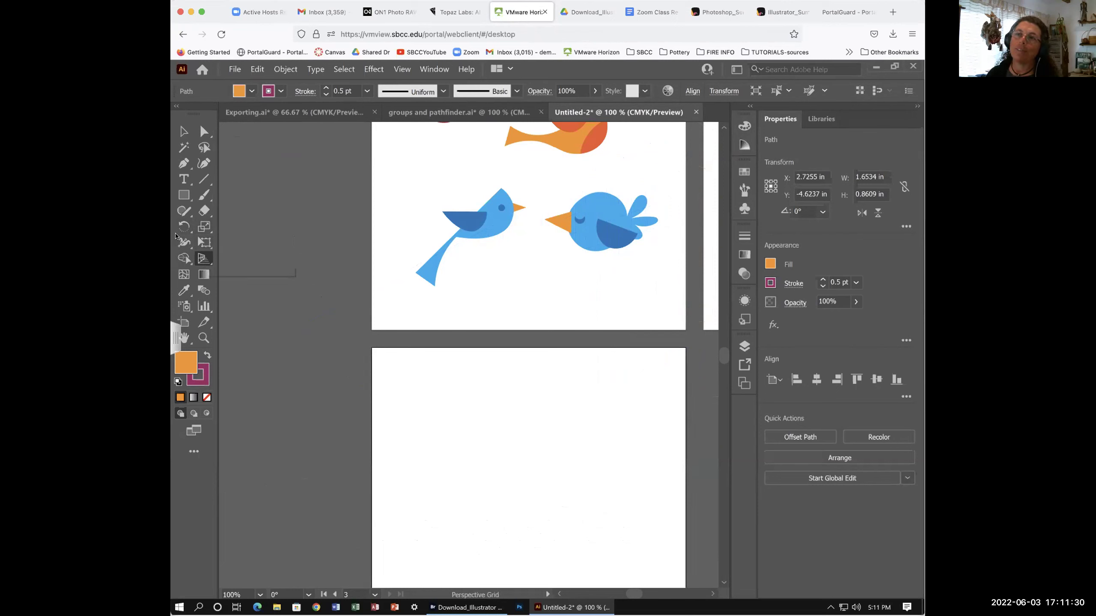
Switch to Shape Builder, reactivate the Perspective Grid tool to bring the grid back, and close the grid from its widget
{"action": "left_click", "coordinate": [183, 258]}
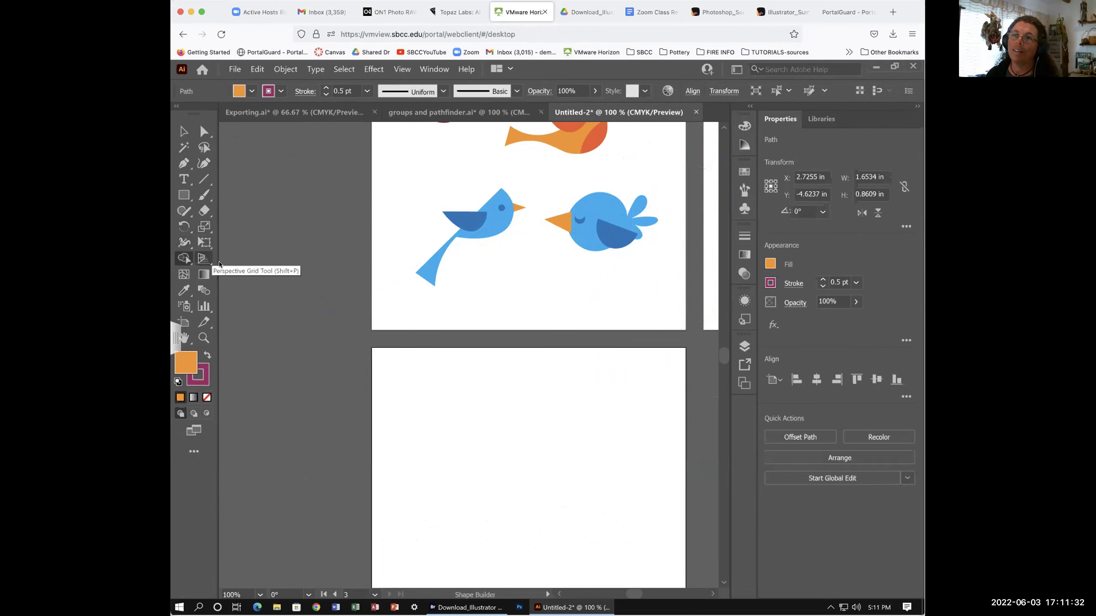
{"action": "left_click", "coordinate": [215, 262]}
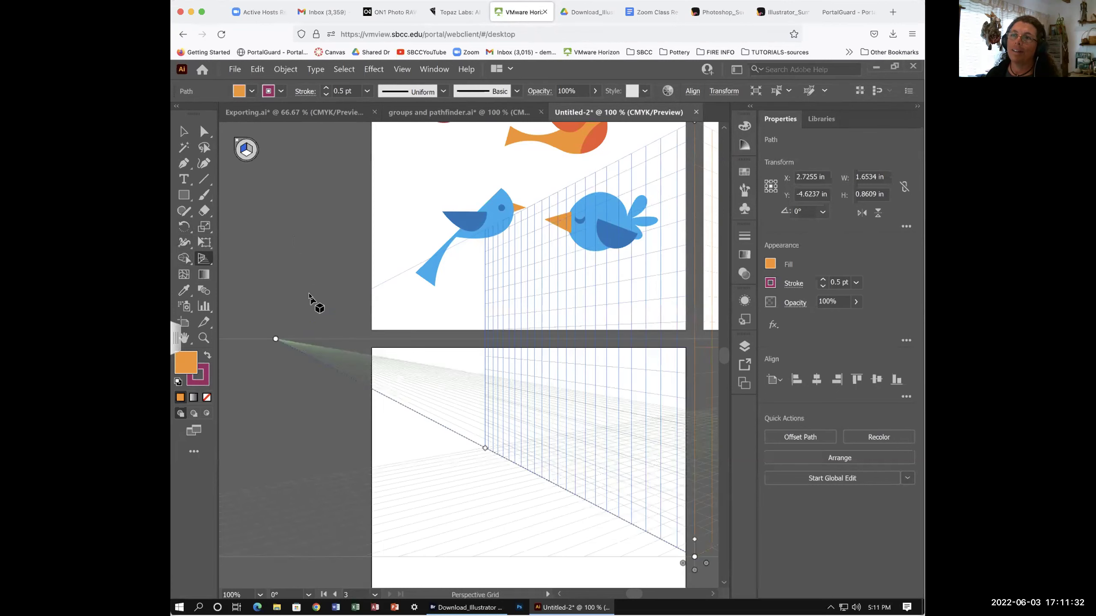
{"action": "left_click", "coordinate": [236, 141]}
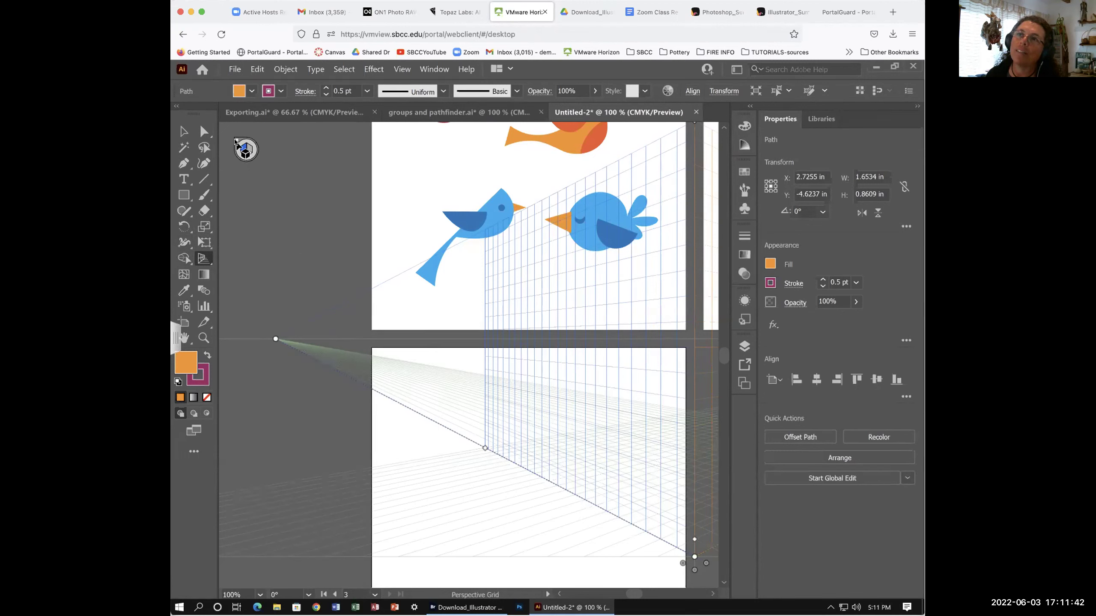
{"action": "key", "text": "shift+v"}
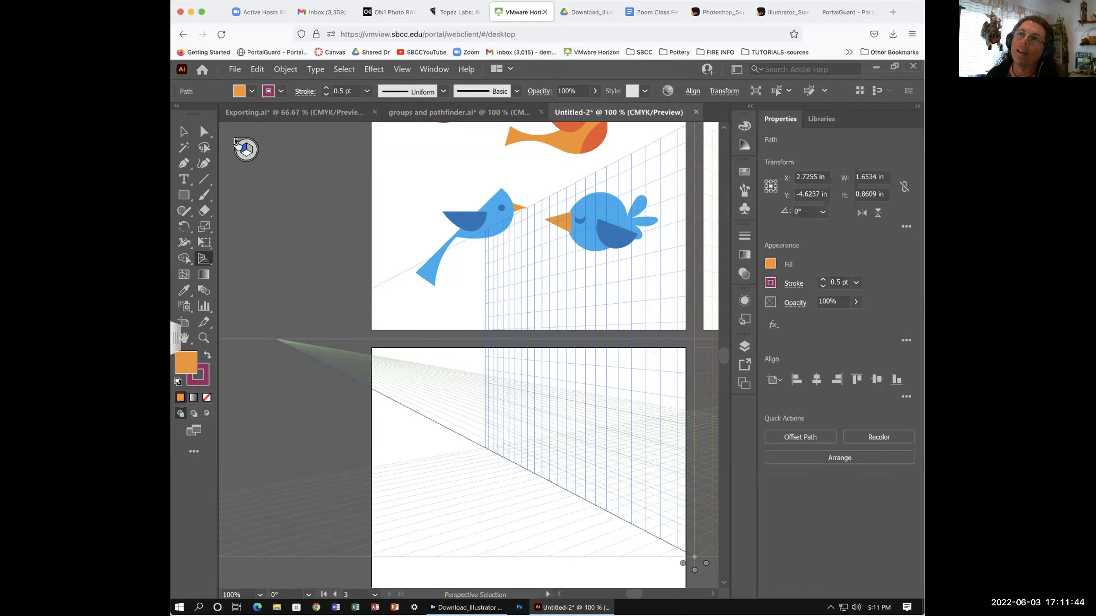
{"action": "left_click", "coordinate": [235, 142]}
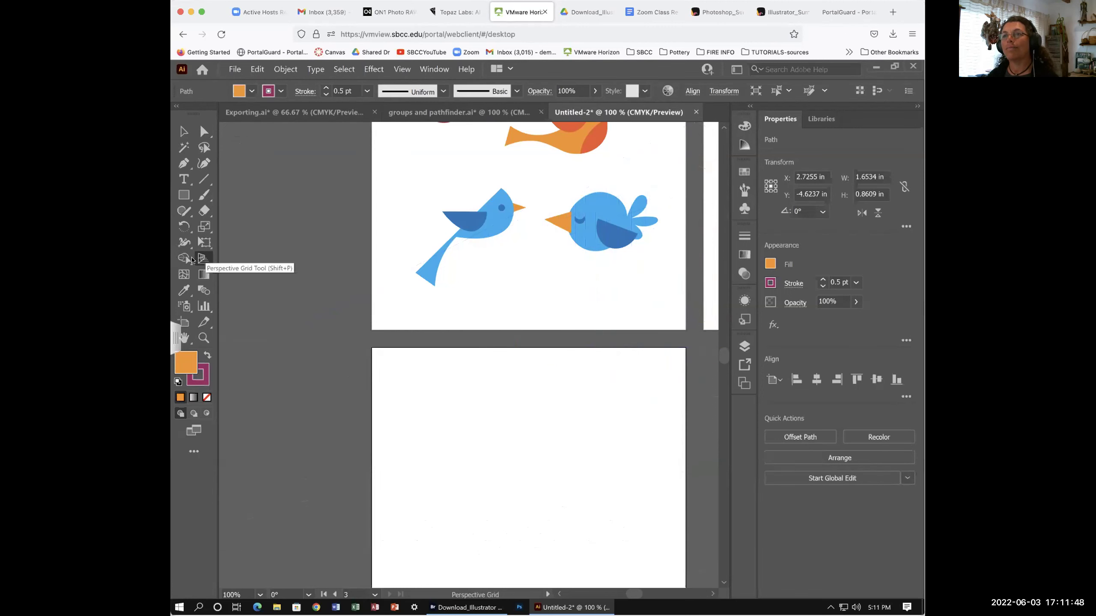
Redisplay the perspective grid and examine its plane-switching widget, including the plane faces and the close control
{"action": "key", "text": "shift+m"}
{"action": "left_click", "coordinate": [208, 260]}
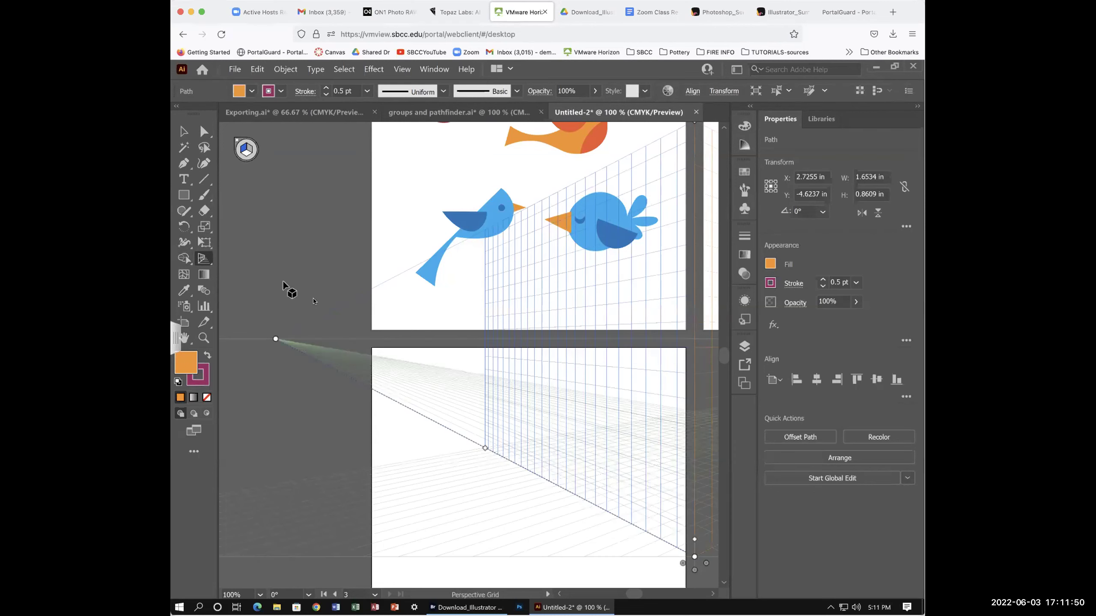
{"action": "left_click", "coordinate": [244, 150]}
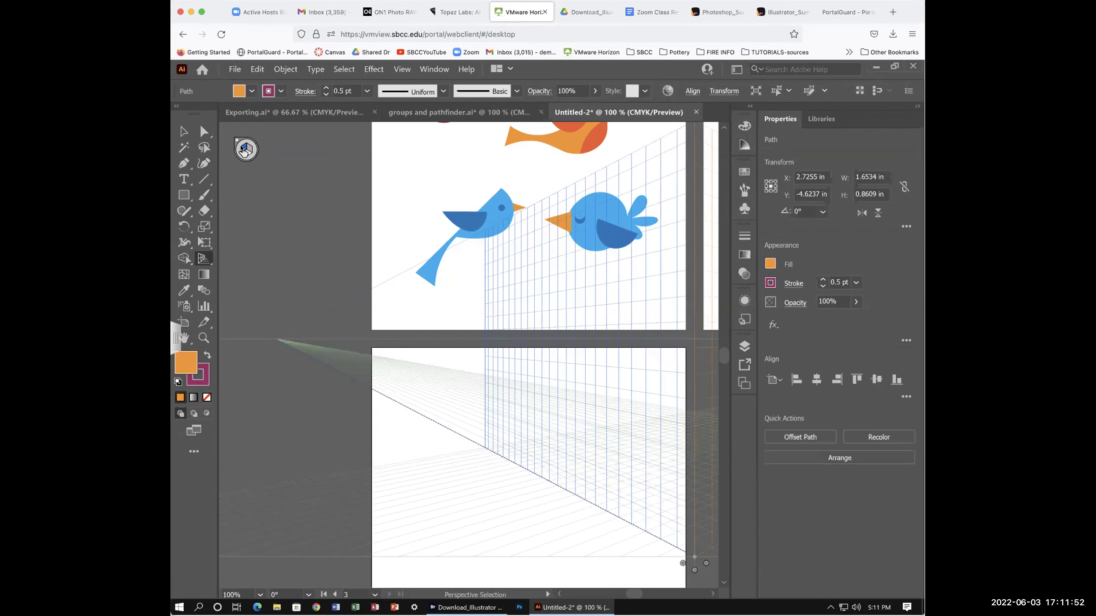
{"action": "left_click", "coordinate": [237, 144]}
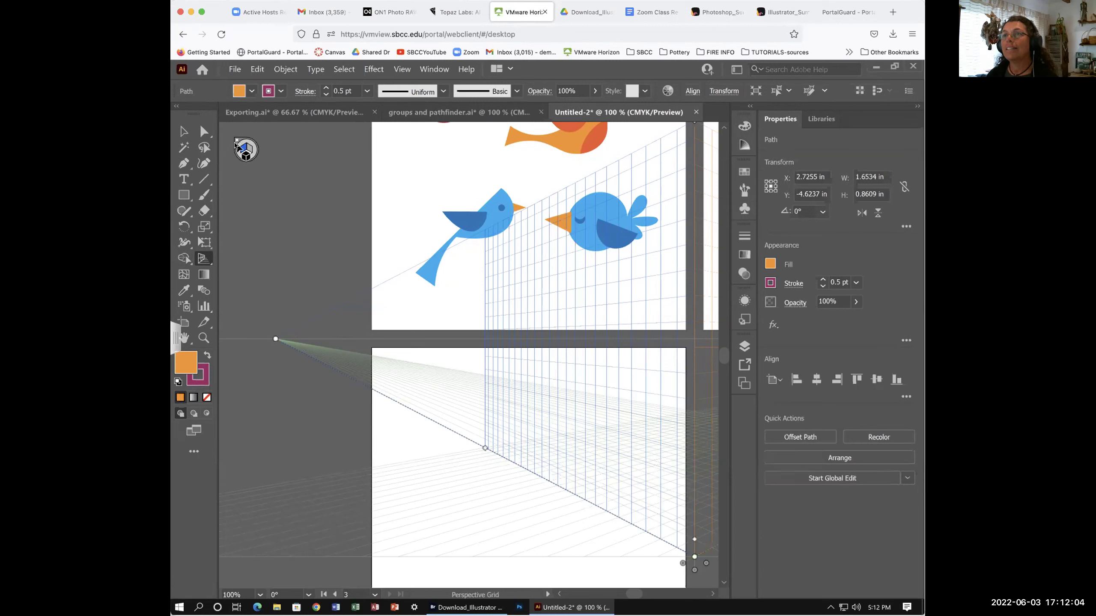
{"action": "key", "text": "shift+v"}
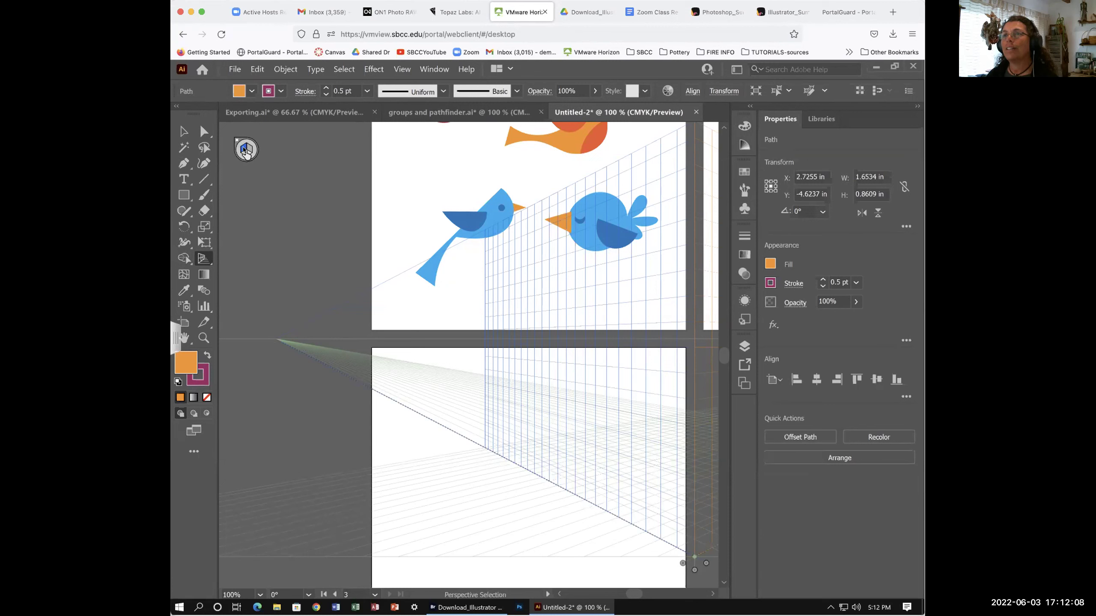
{"action": "key", "text": "shift+p"}
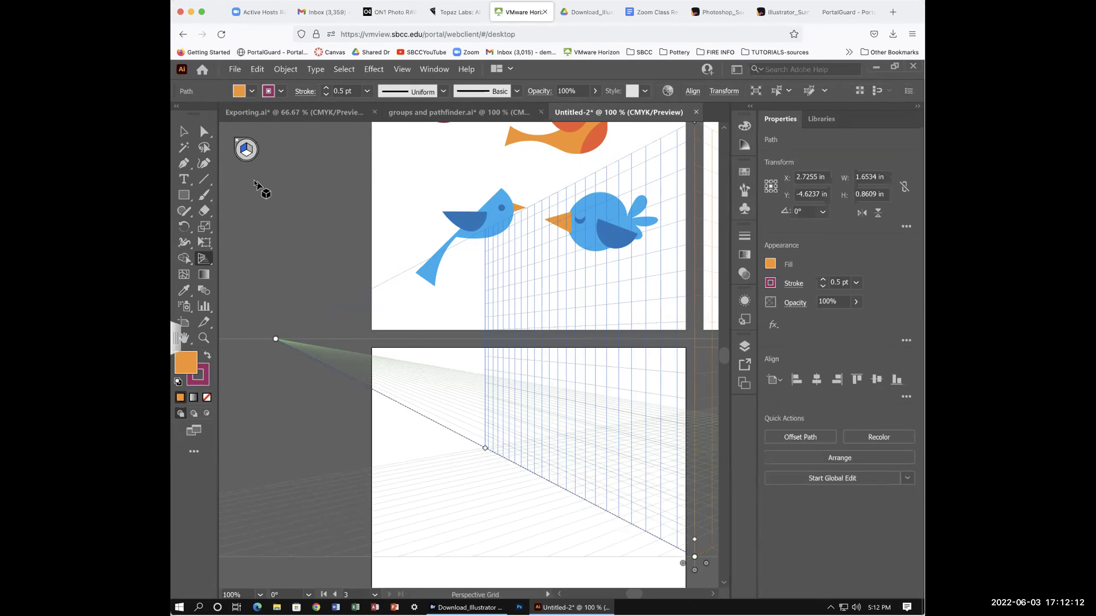
{"action": "left_click", "coordinate": [246, 150]}
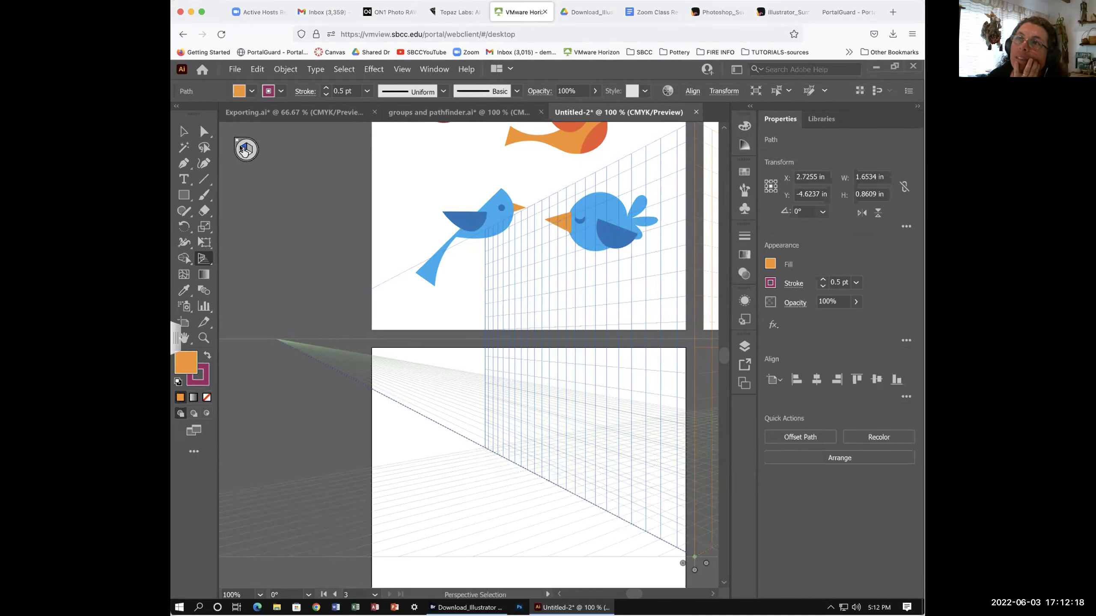
{"action": "key", "text": "shift+p"}
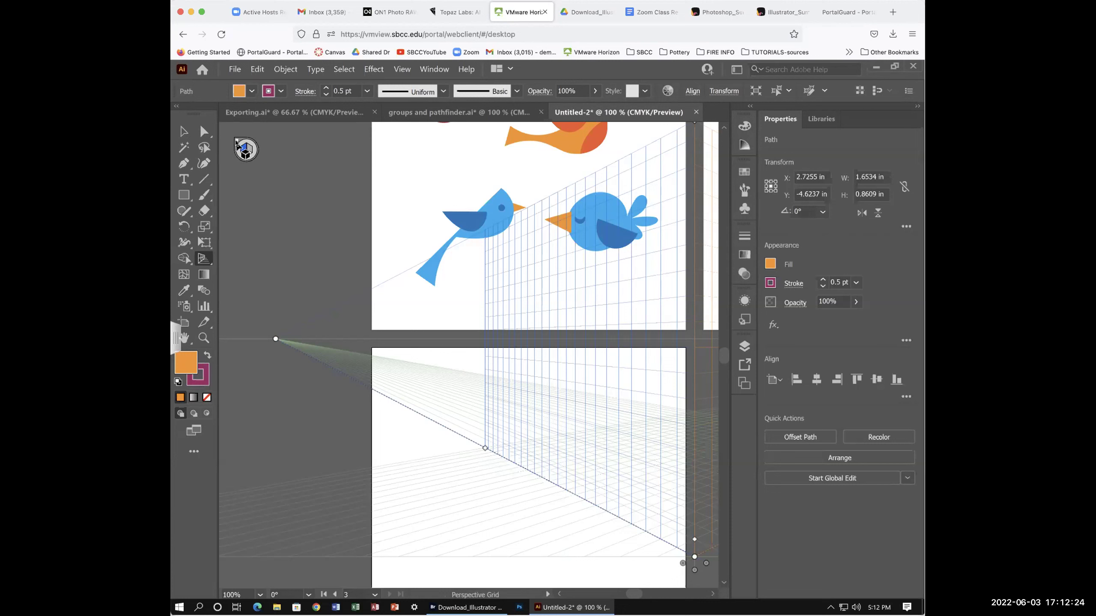
{"action": "key", "text": "shift+v"}
{"action": "key", "text": "shift+p"}
{"action": "key", "text": "shift+v"}
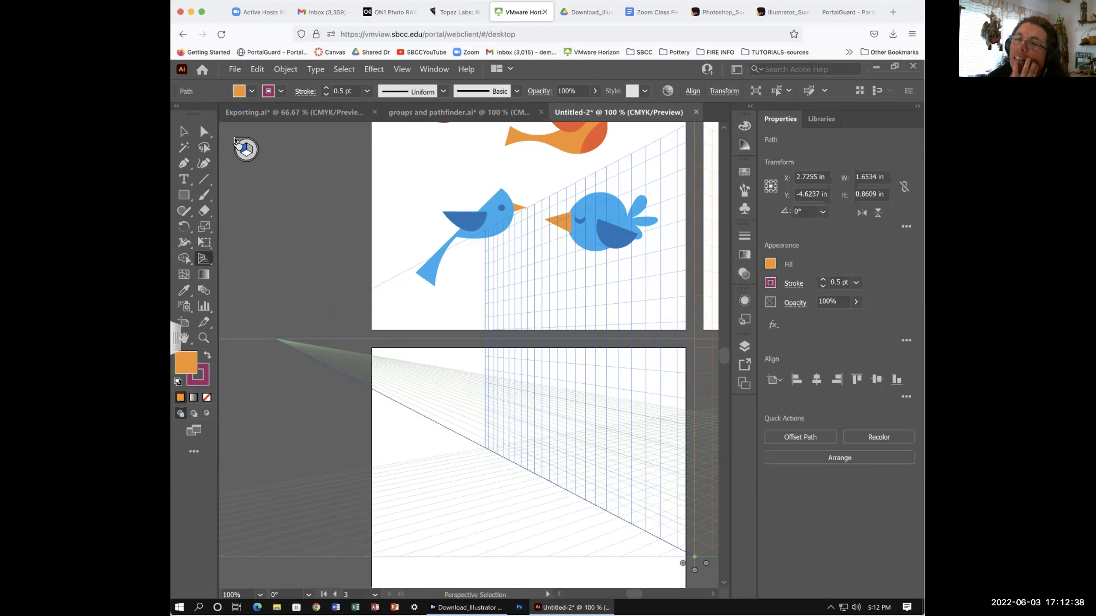
{"action": "key", "text": "shift+p"}
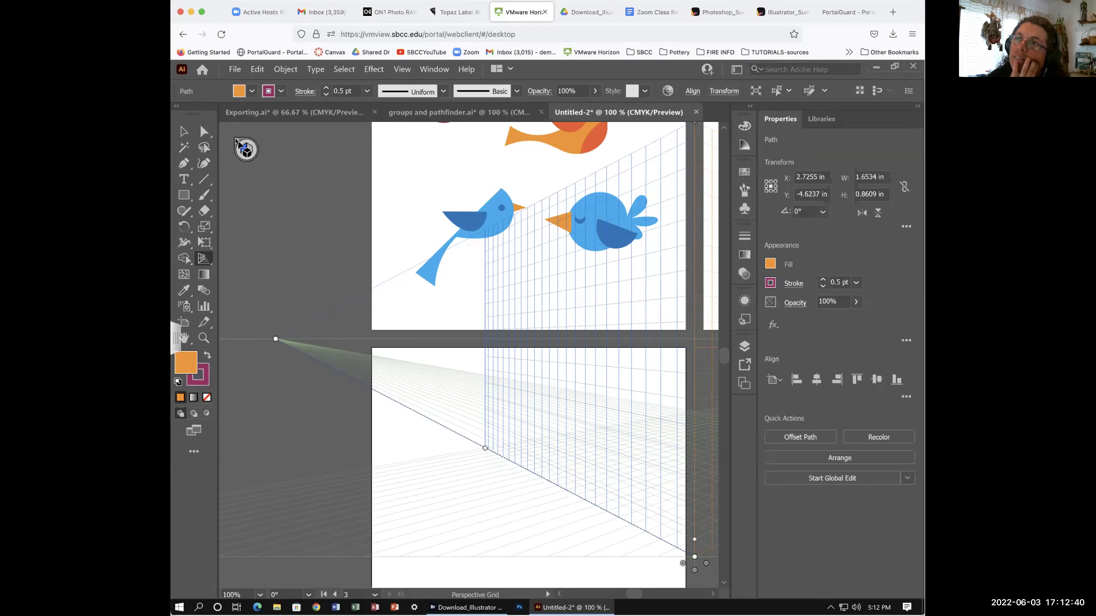
{"action": "key", "text": "shift+v"}
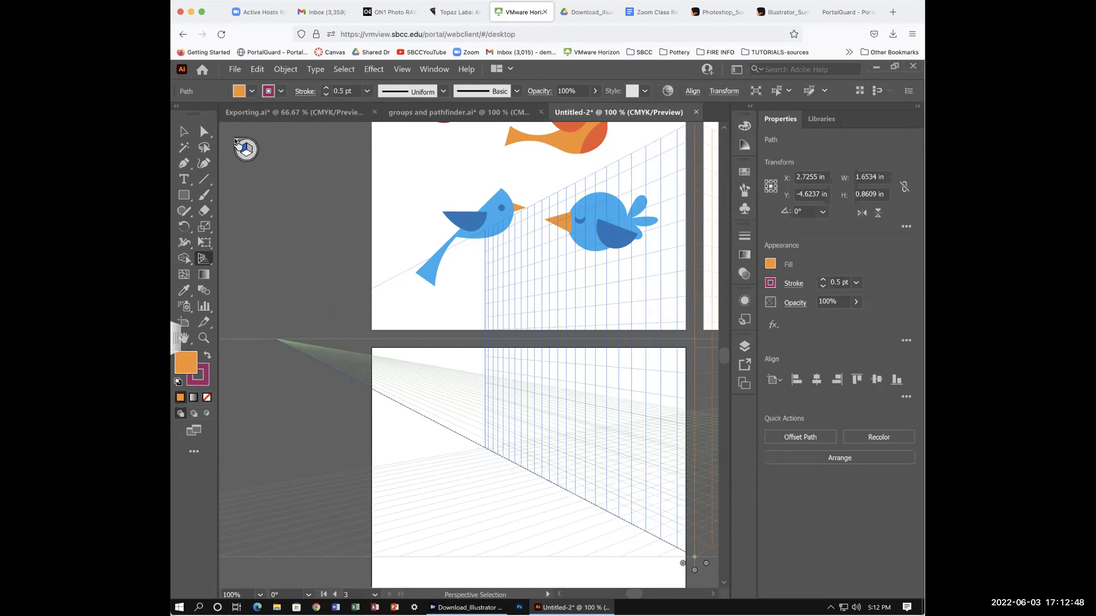
Try closing the perspective grid with the Selection tool active, and hide it with the Perspective Grid tool instead
{"action": "left_click", "coordinate": [203, 259]}
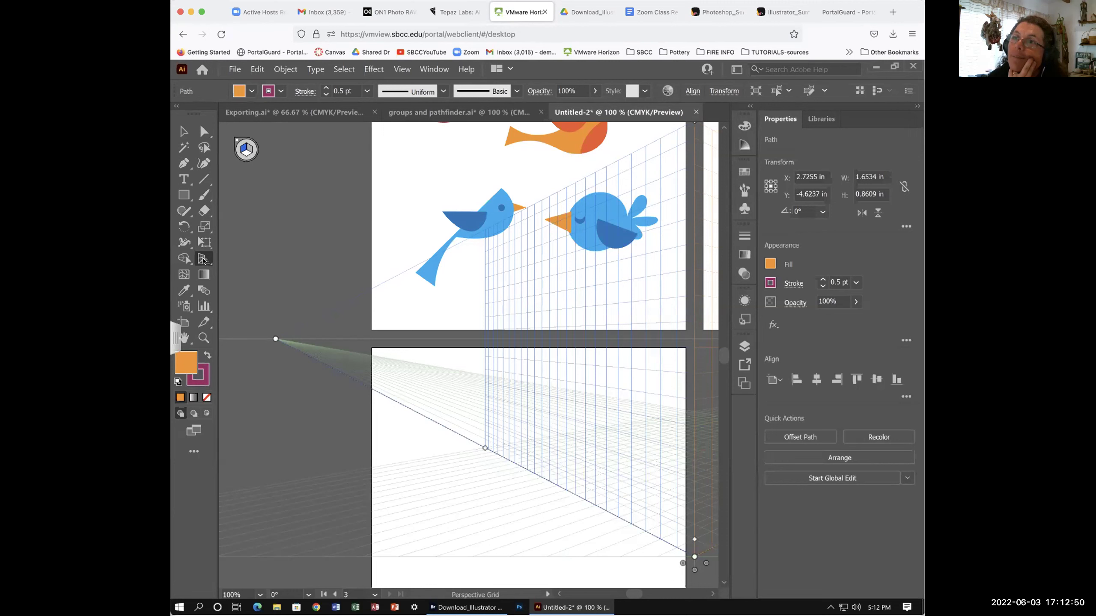
{"action": "left_click", "coordinate": [180, 127]}
{"action": "left_click", "coordinate": [235, 139]}
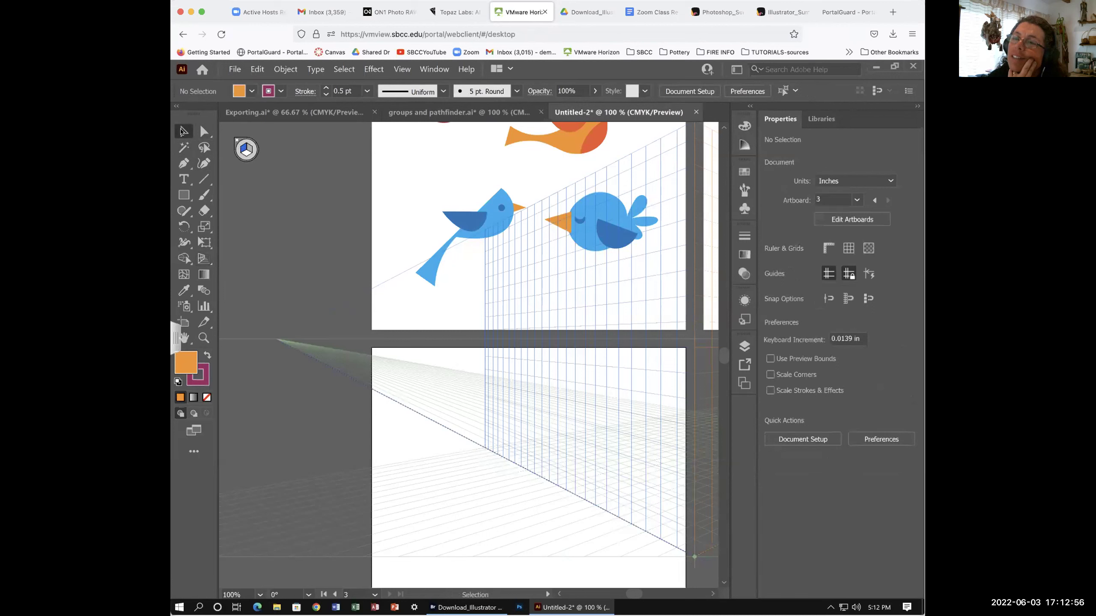
{"action": "left_click", "coordinate": [202, 261]}
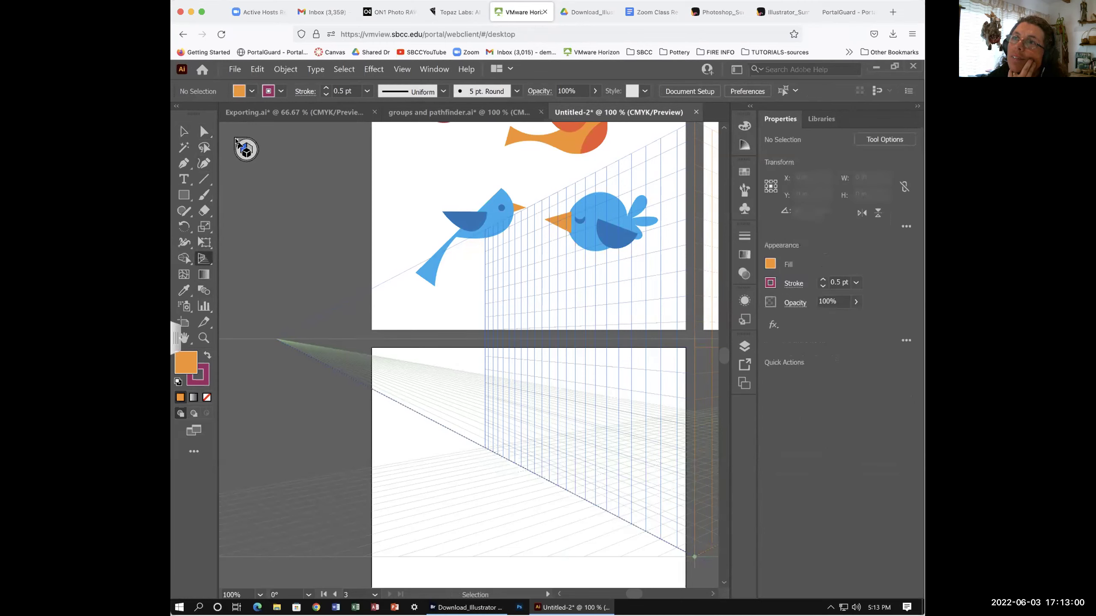
{"action": "left_click", "coordinate": [236, 142]}
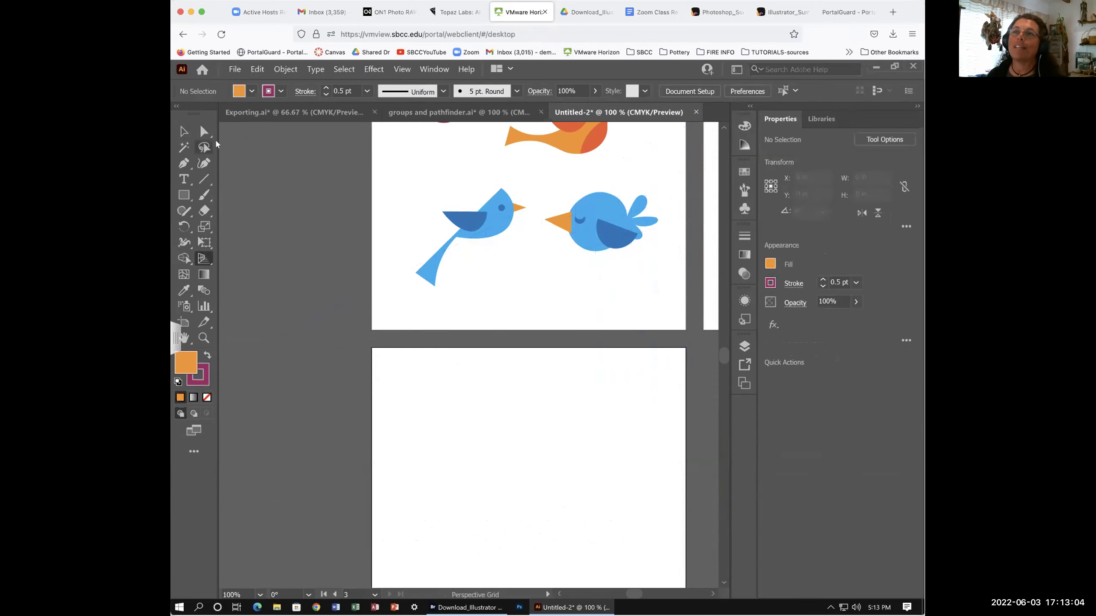
Return to the Selection tool and change the workspace from Essentials Classic to Essentials
{"action": "key", "text": "v"}
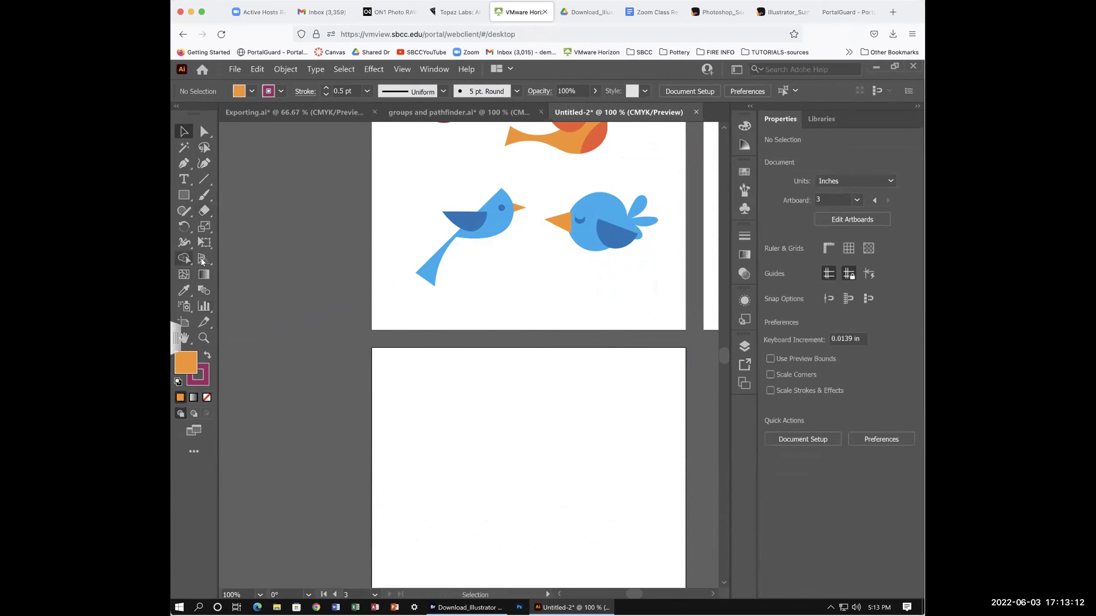
{"action": "left_click", "coordinate": [736, 69]}
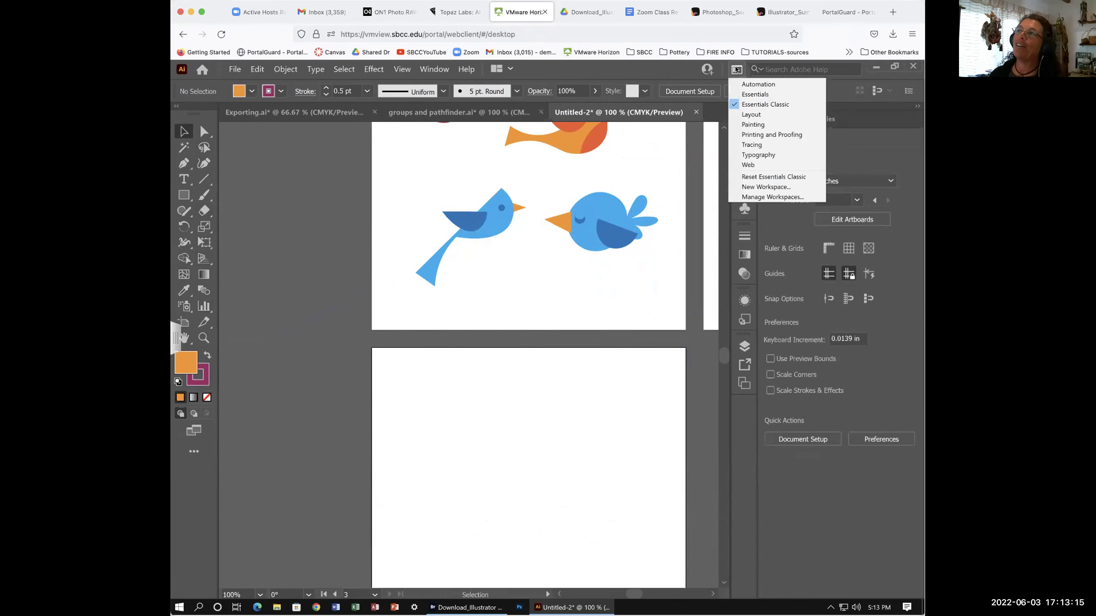
{"action": "left_click", "coordinate": [754, 94]}
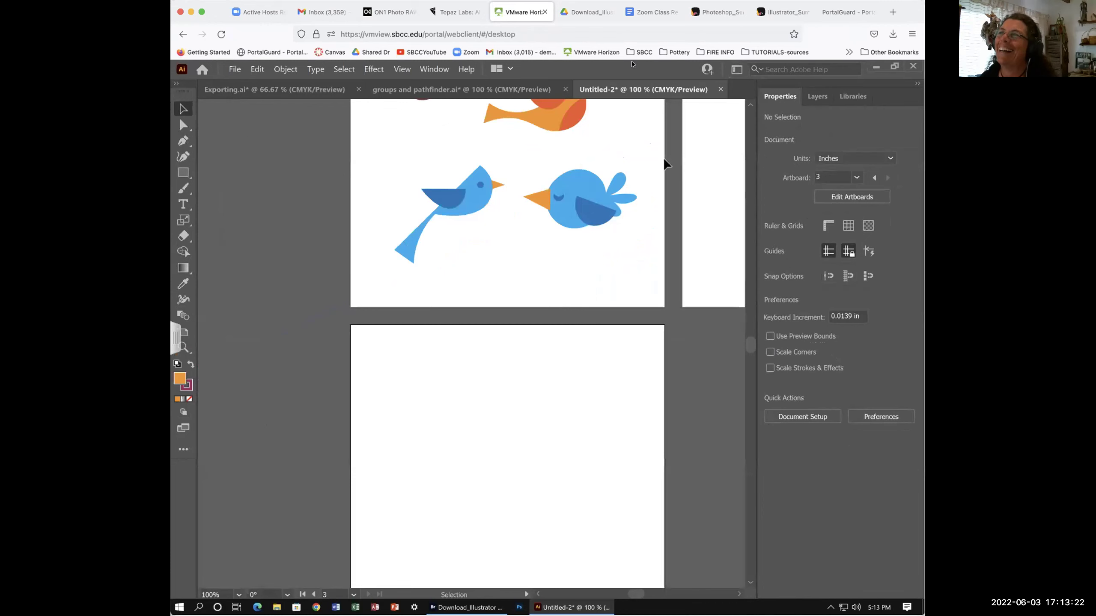
{"action": "scroll", "coordinate": [626, 269], "scroll_direction": "right", "scroll_amount": 2}
{"action": "scroll", "coordinate": [626, 269], "scroll_direction": "up", "scroll_amount": 1}
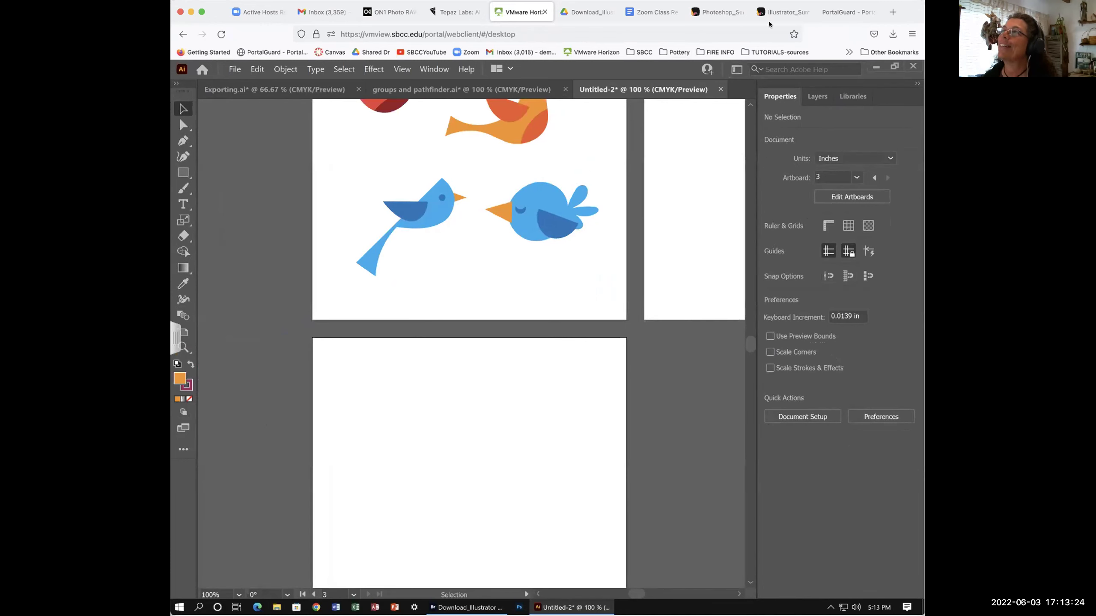
Switch to the Illustrator class Padlet in the browser and close the enlarged student post to return to the board
{"action": "left_click", "coordinate": [784, 12]}
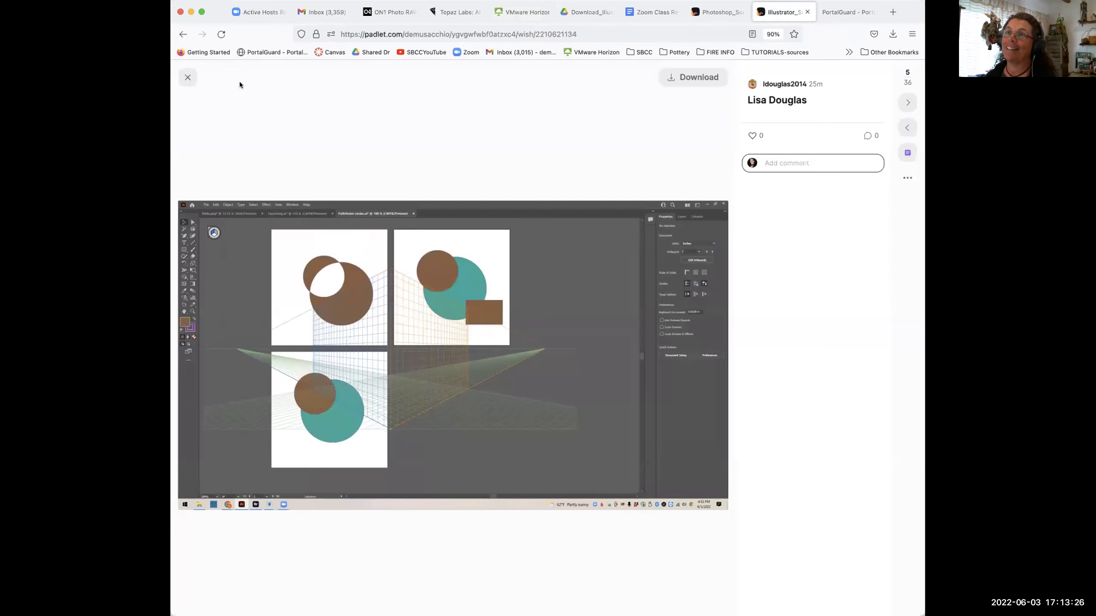
{"action": "left_click", "coordinate": [187, 78]}
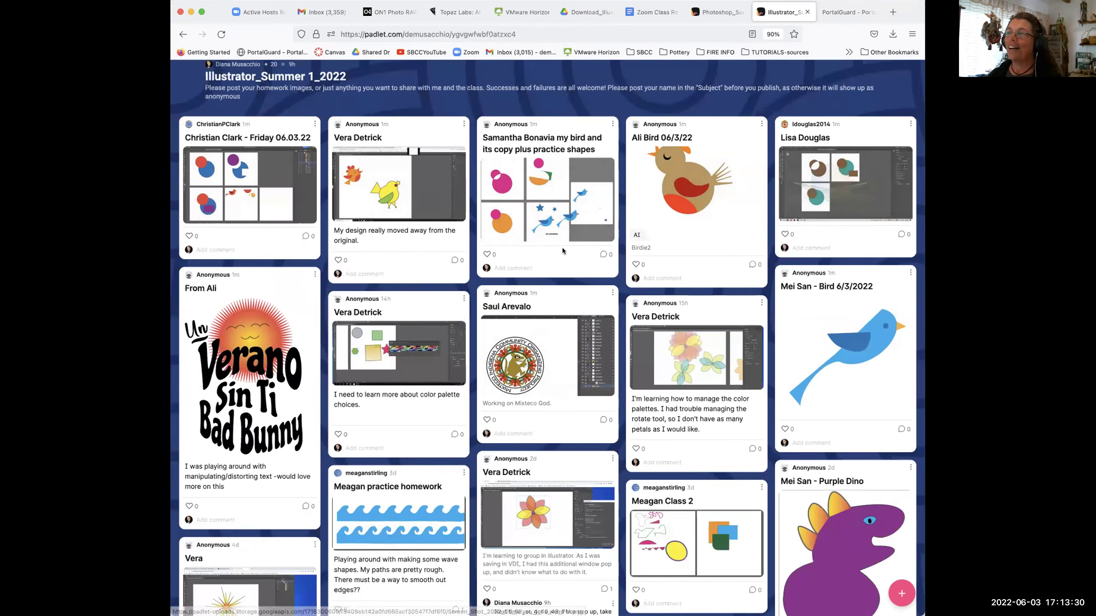
Open the student post with the blue birds and practice shapes, and examine its image enlarged
{"action": "scroll", "coordinate": [676, 241], "scroll_direction": "down", "scroll_amount": 1}
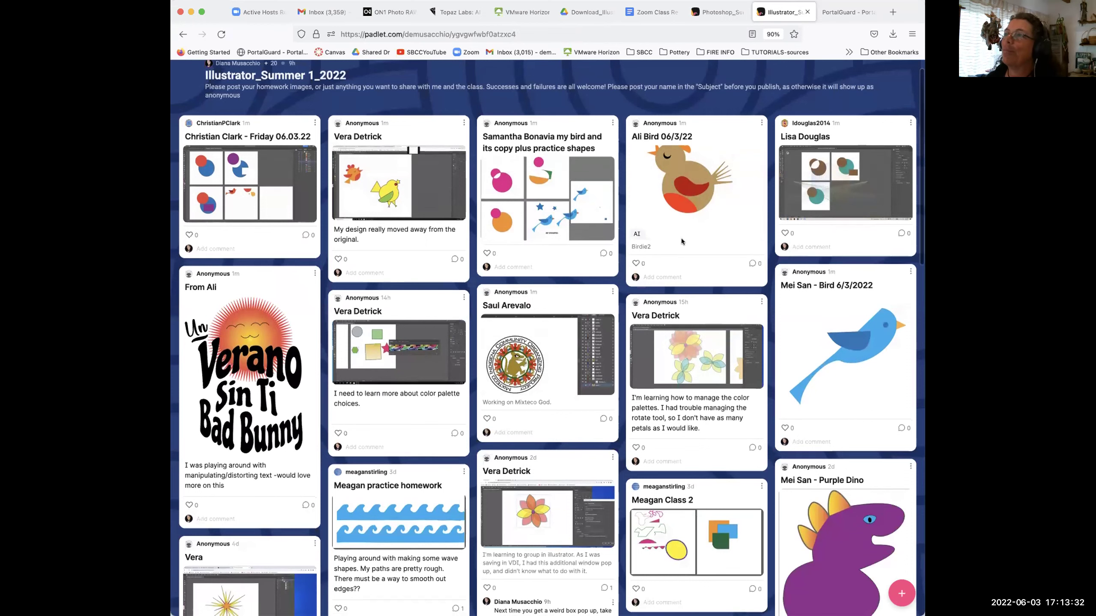
{"action": "left_click", "coordinate": [540, 212]}
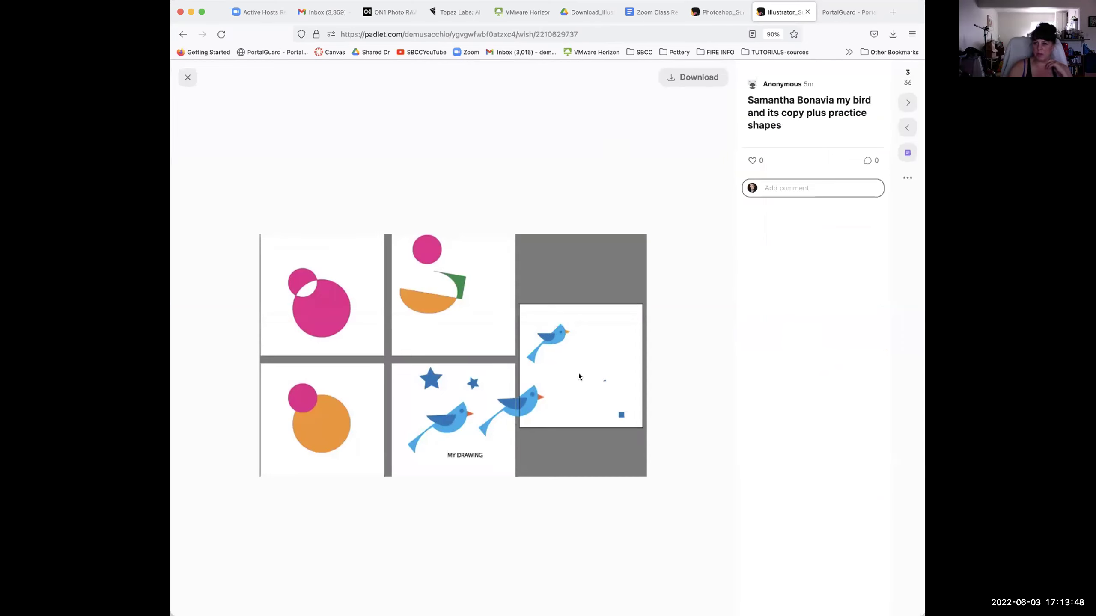
{"action": "left_click", "coordinate": [516, 398]}
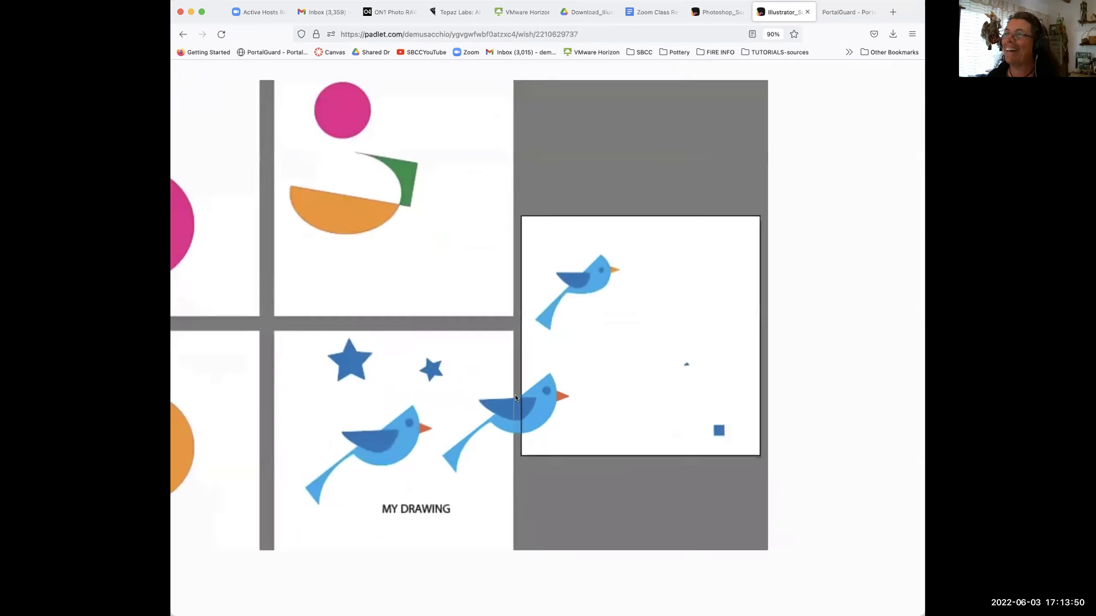
{"action": "scroll", "coordinate": [516, 399], "scroll_direction": "up", "scroll_amount": 2}
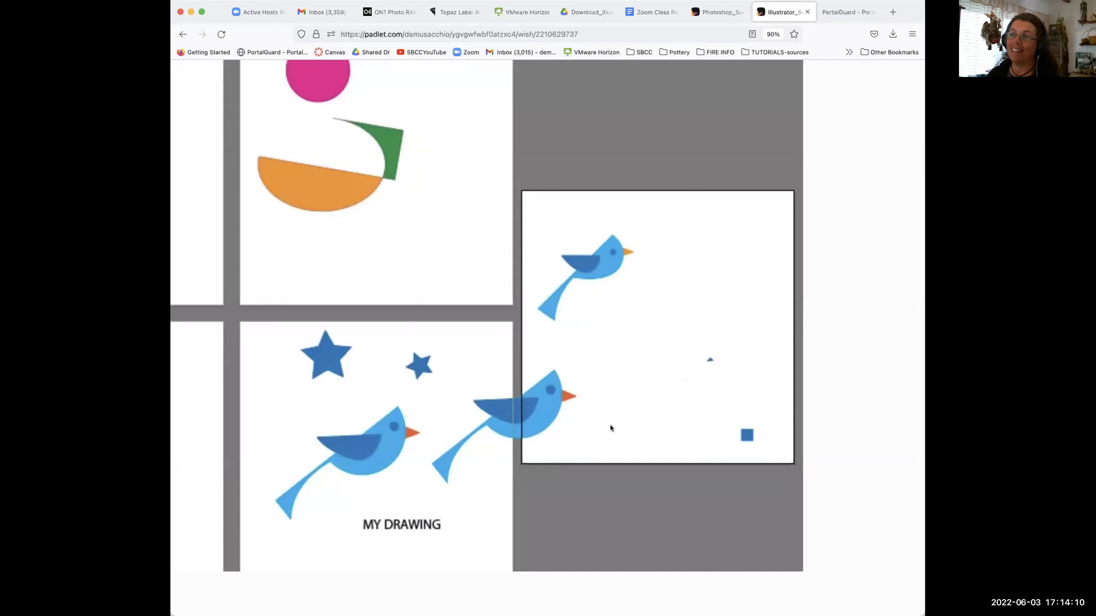
{"action": "left_click", "coordinate": [626, 413]}
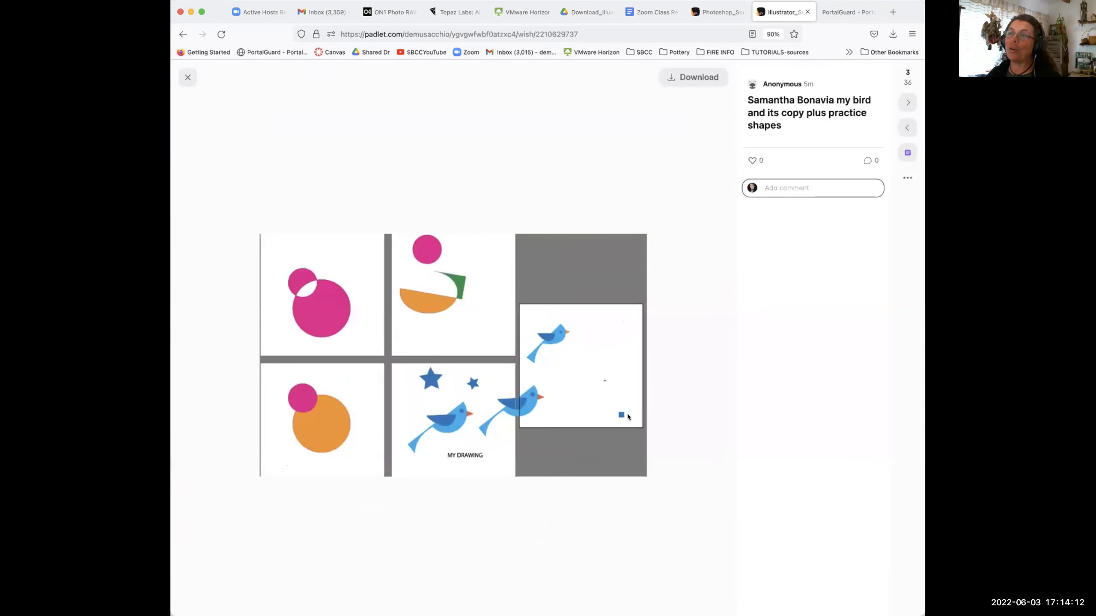
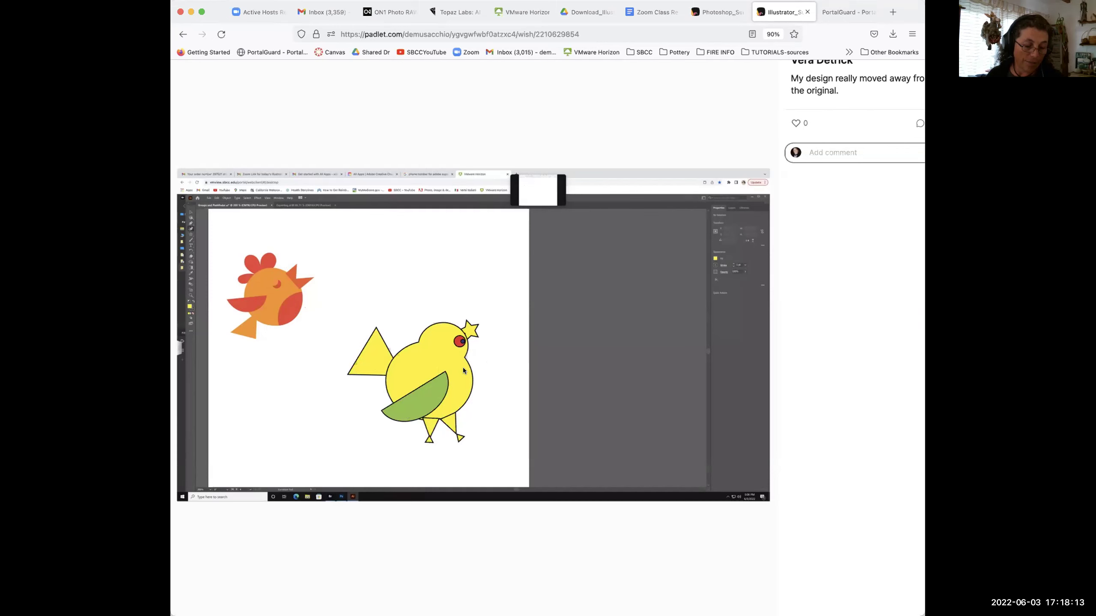
Switch to the VMware Horizon session with Illustrator and give the selected orange shape a black stroke
{"action": "left_click", "coordinate": [525, 12]}
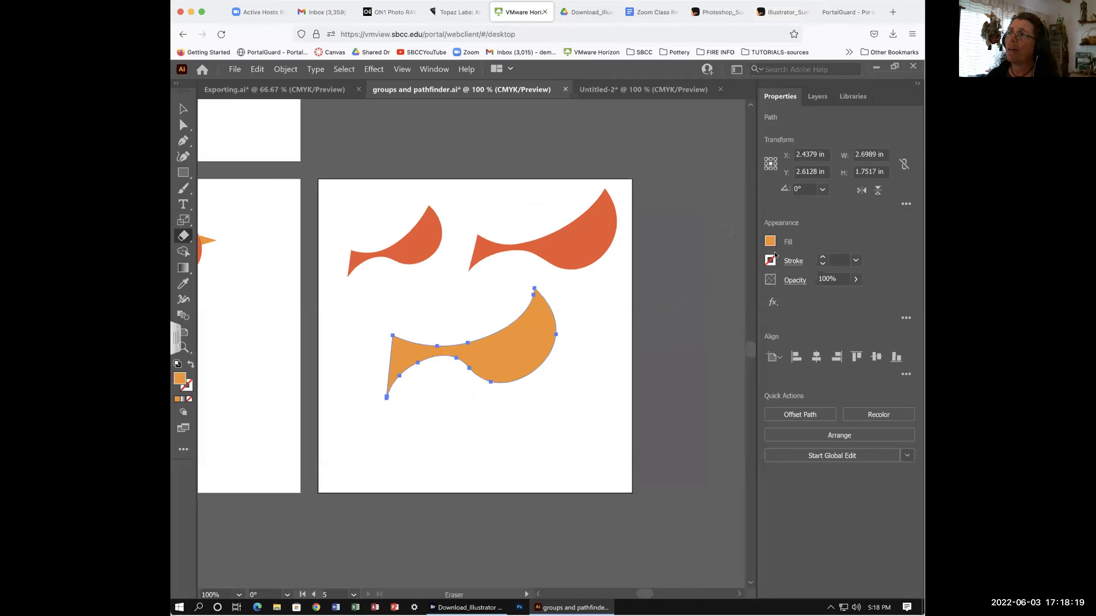
{"action": "left_click", "coordinate": [770, 260]}
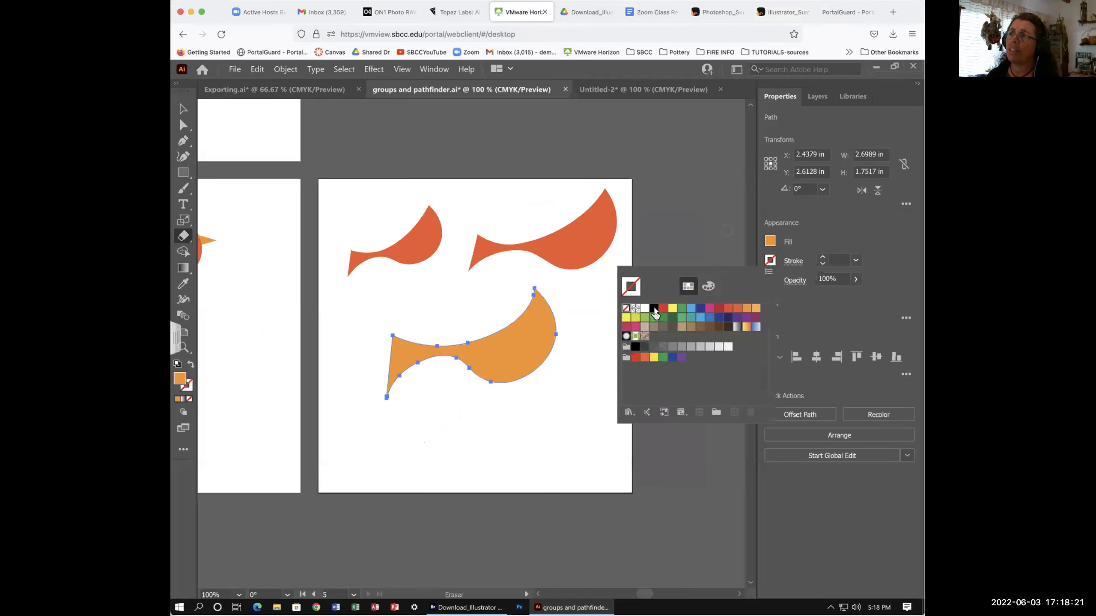
{"action": "left_click", "coordinate": [654, 309]}
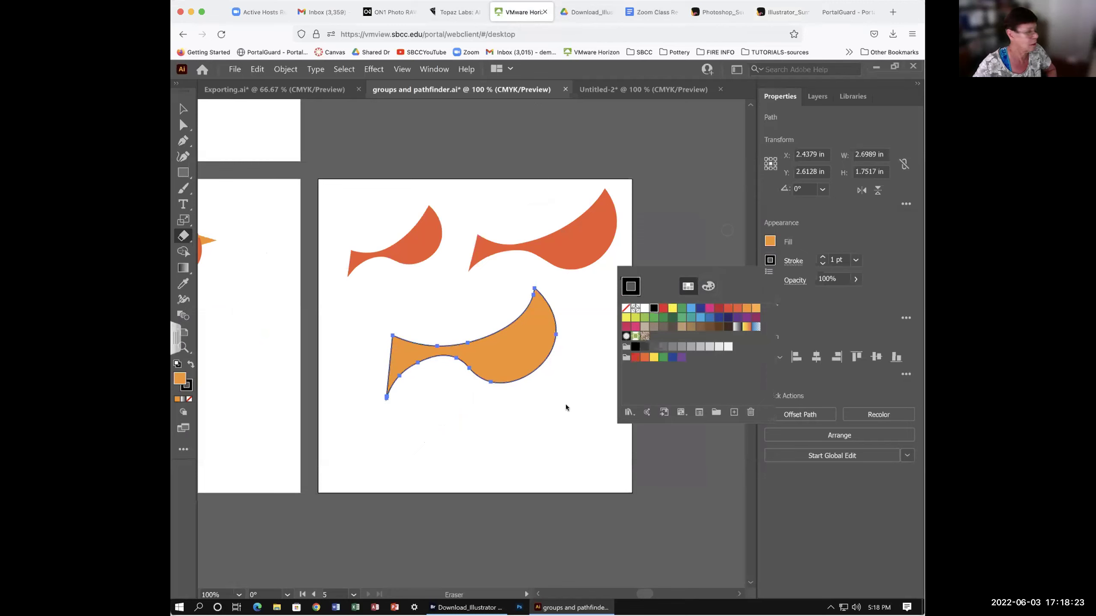
{"action": "left_click", "coordinate": [563, 472]}
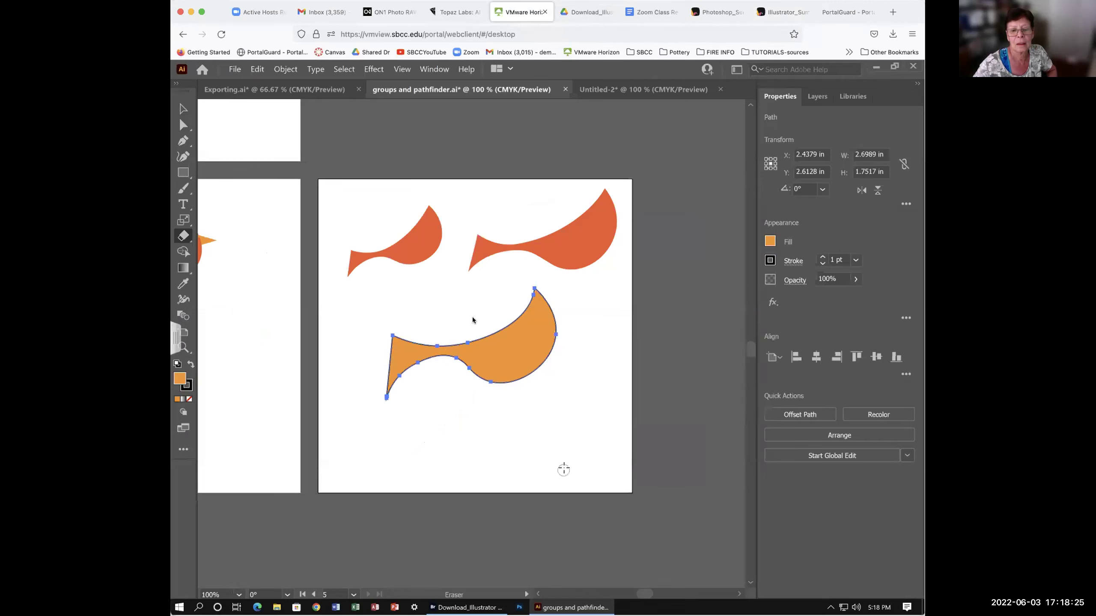
Undo the stray eraser cut in the orange shape, switch to the Selection tool and deselect the shape
{"action": "left_click", "coordinate": [521, 372]}
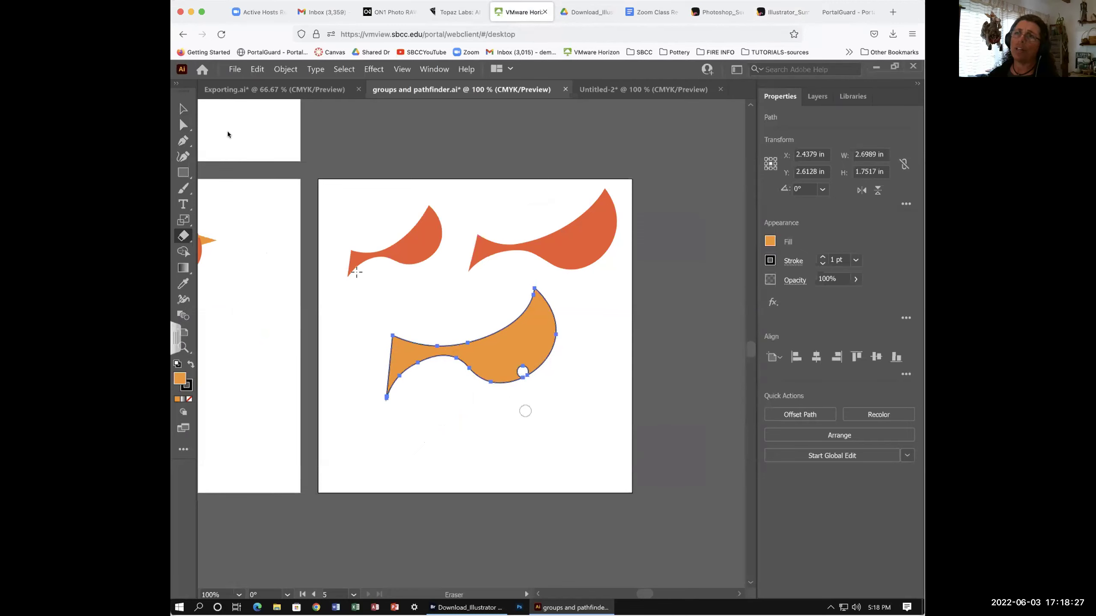
{"action": "key", "text": "ctrl+z"}
{"action": "key", "text": "v"}
{"action": "left_click", "coordinate": [573, 416]}
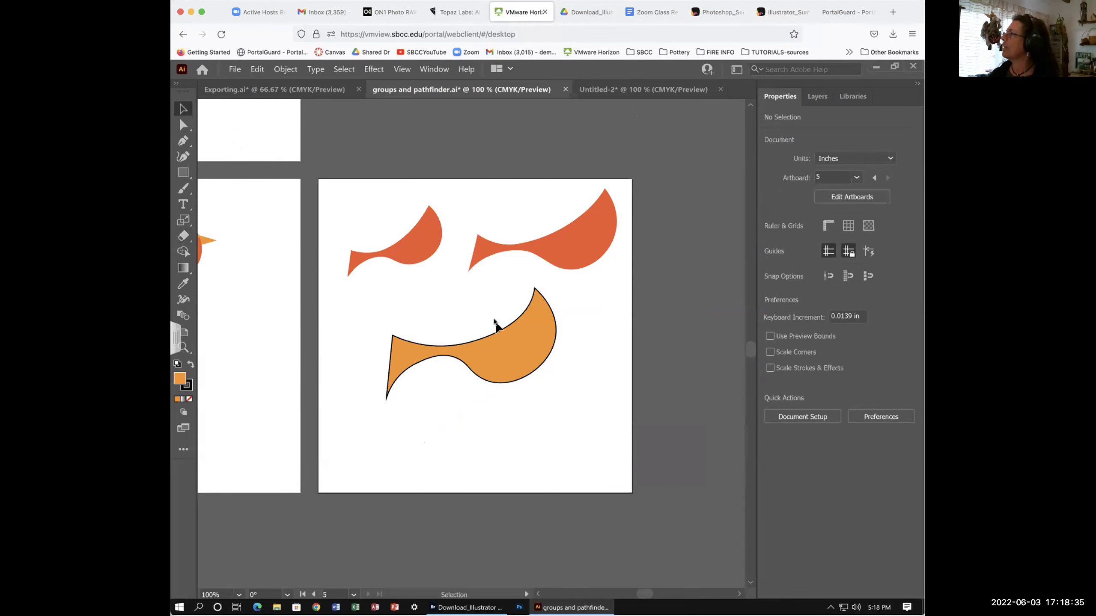
Move the orange shape slightly down and to the left on the artboard, and set its stroke to None
{"action": "left_click", "coordinate": [521, 345]}
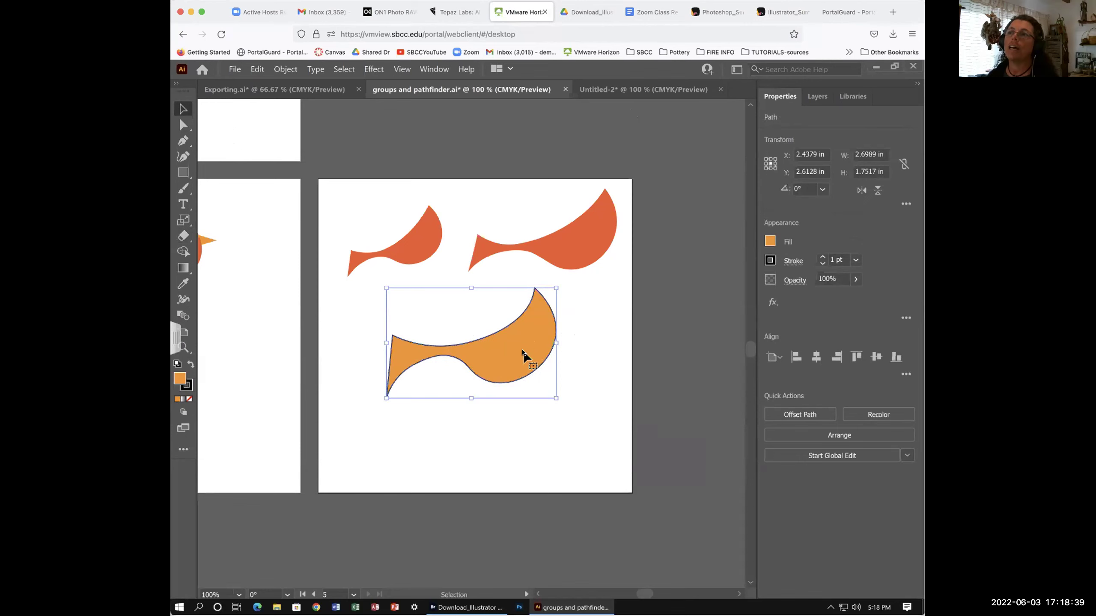
{"action": "left_click_drag", "start_coordinate": [501, 360], "coordinate": [499, 367]}
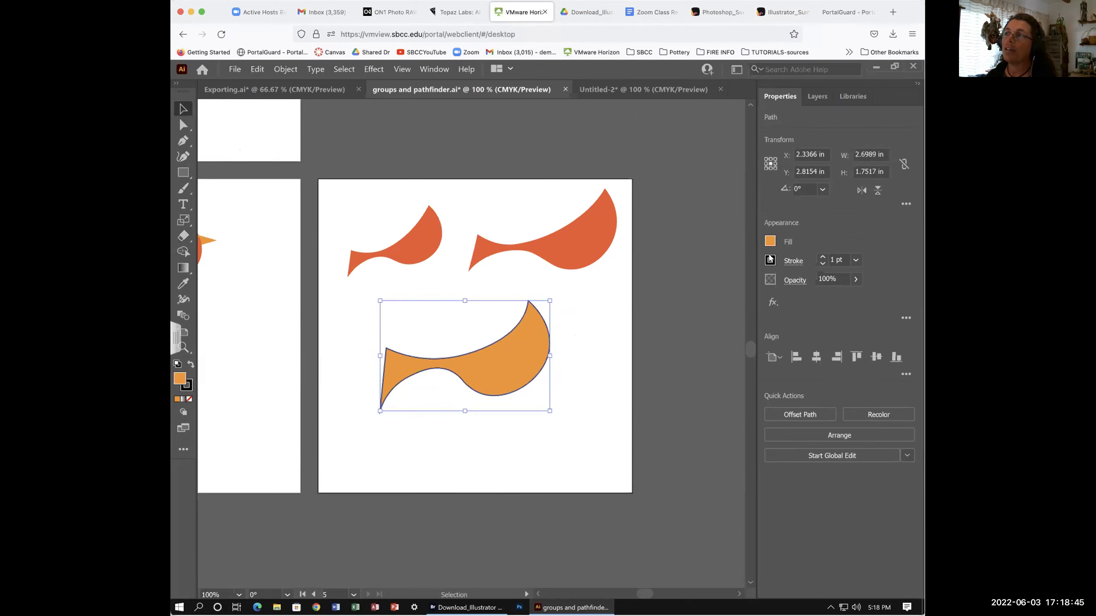
{"action": "left_click", "coordinate": [771, 259]}
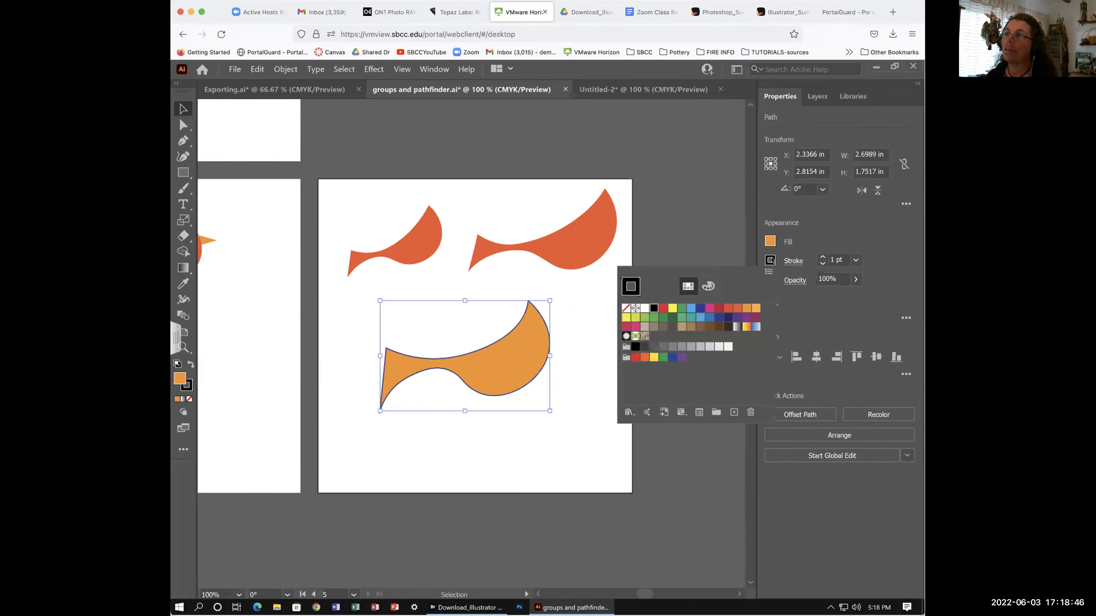
{"action": "left_click", "coordinate": [626, 308]}
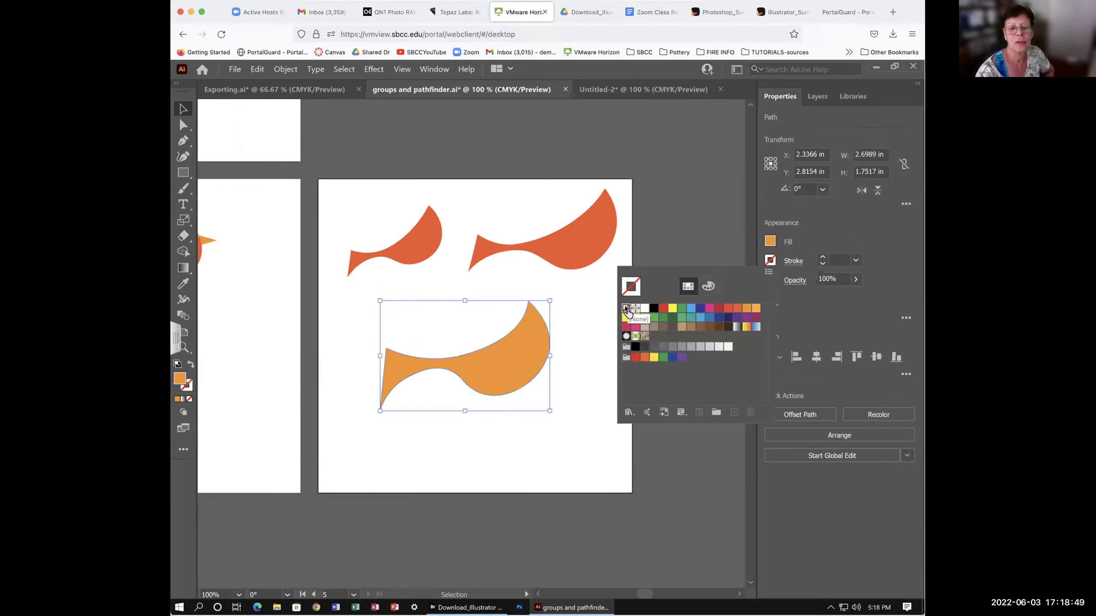
{"action": "left_click", "coordinate": [585, 330]}
{"action": "left_click", "coordinate": [586, 330]}
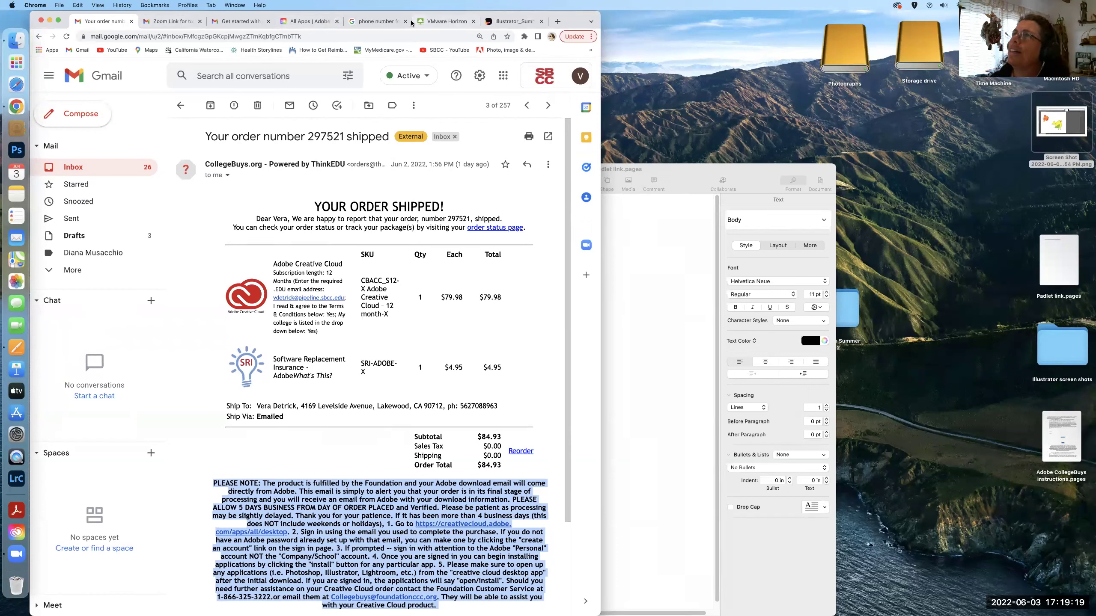
Switch to the VMware Horizon session in Chrome, and widen the browser and Illustrator windows enough to show the whole yellow bird
{"action": "left_click", "coordinate": [445, 21]}
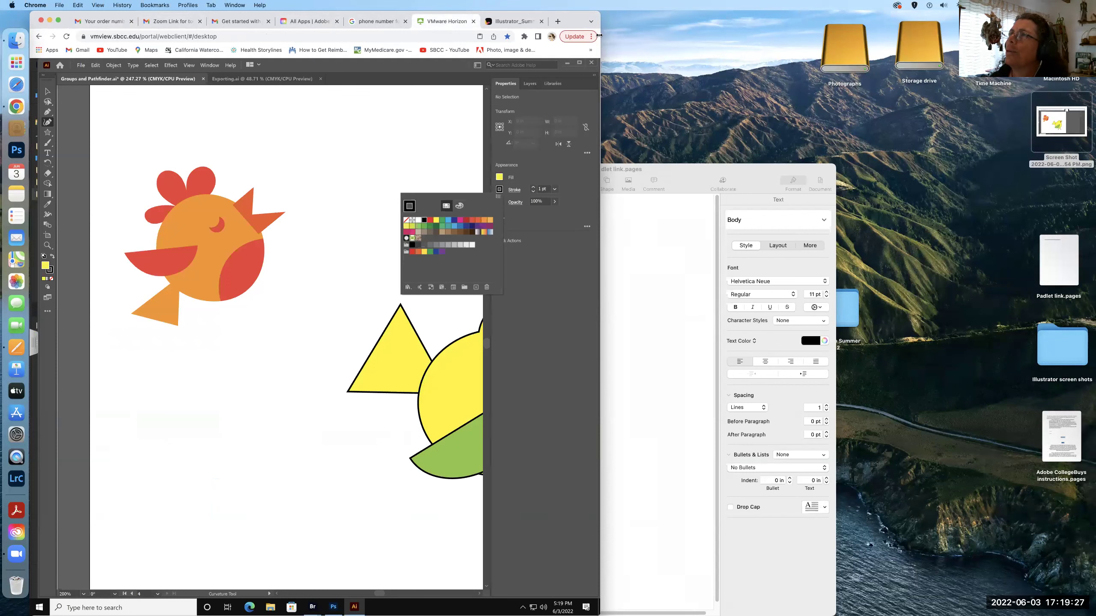
{"action": "left_click_drag", "start_coordinate": [601, 21], "coordinate": [1083, 183]}
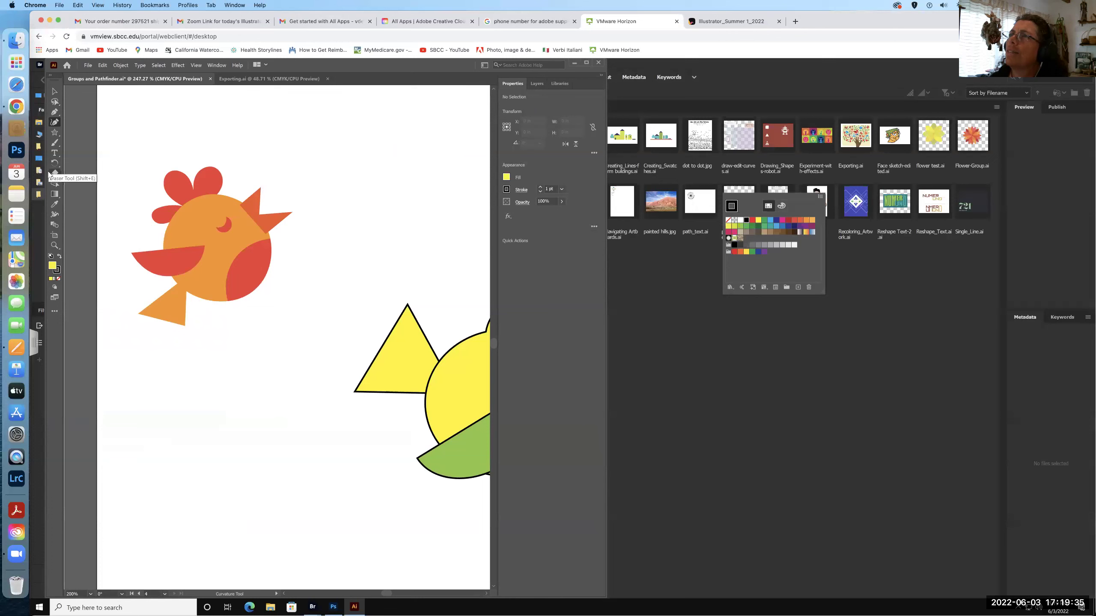
{"action": "key", "text": "v"}
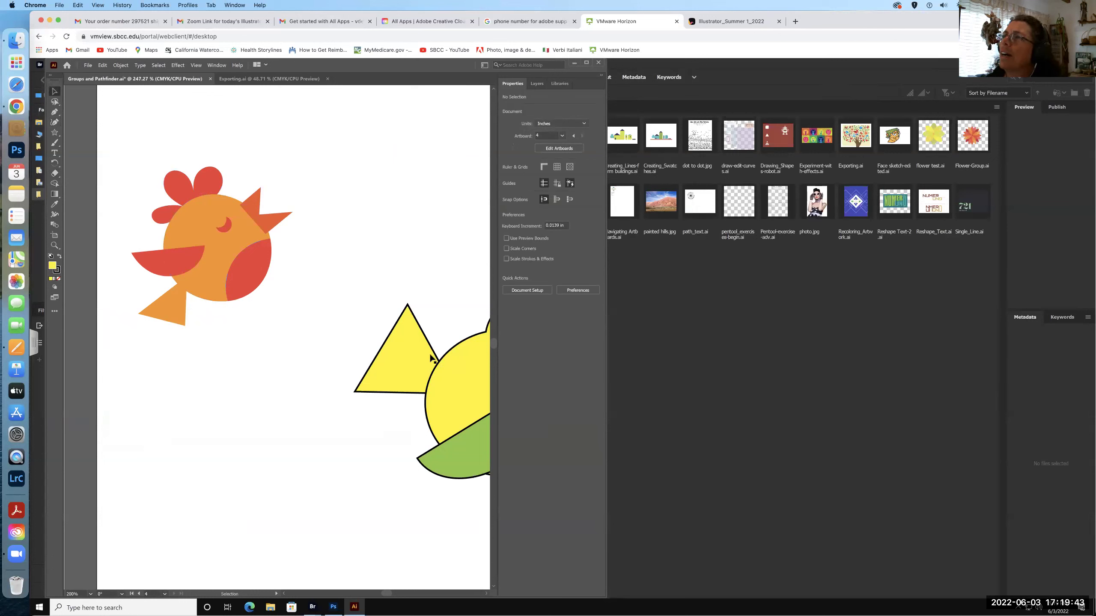
{"action": "left_click", "coordinate": [433, 376]}
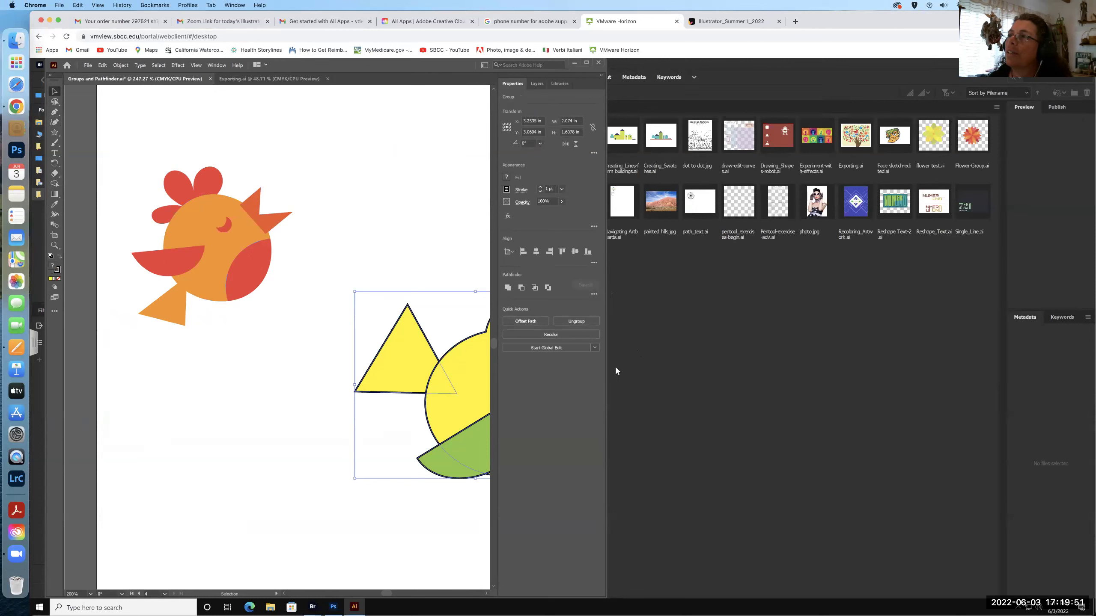
{"action": "key", "text": "ctrl+shift+b"}
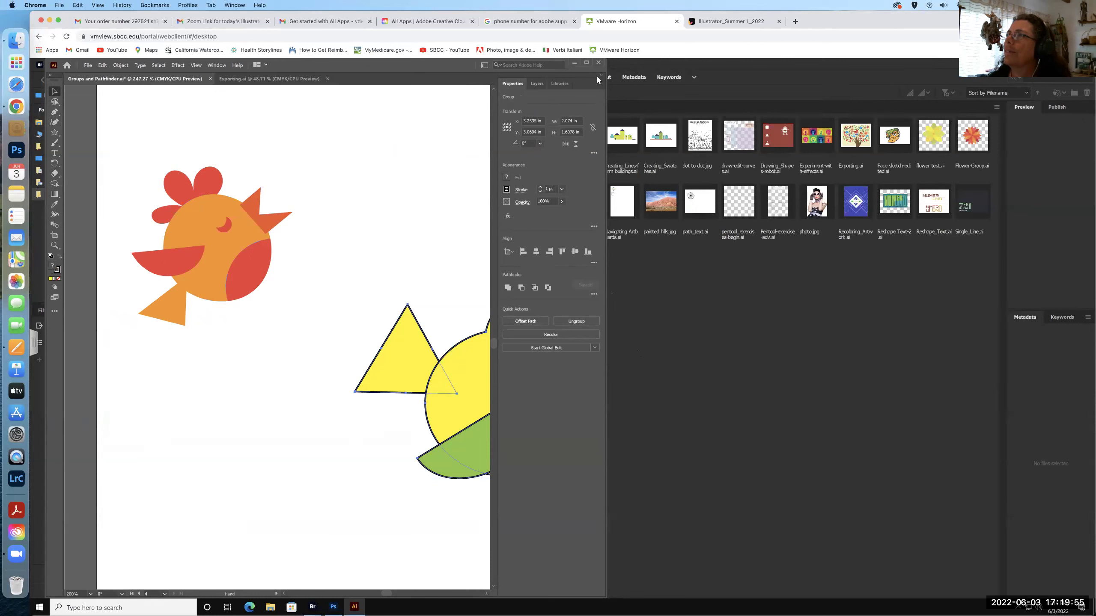
{"action": "left_click_drag", "start_coordinate": [605, 68], "coordinate": [1066, 170]}
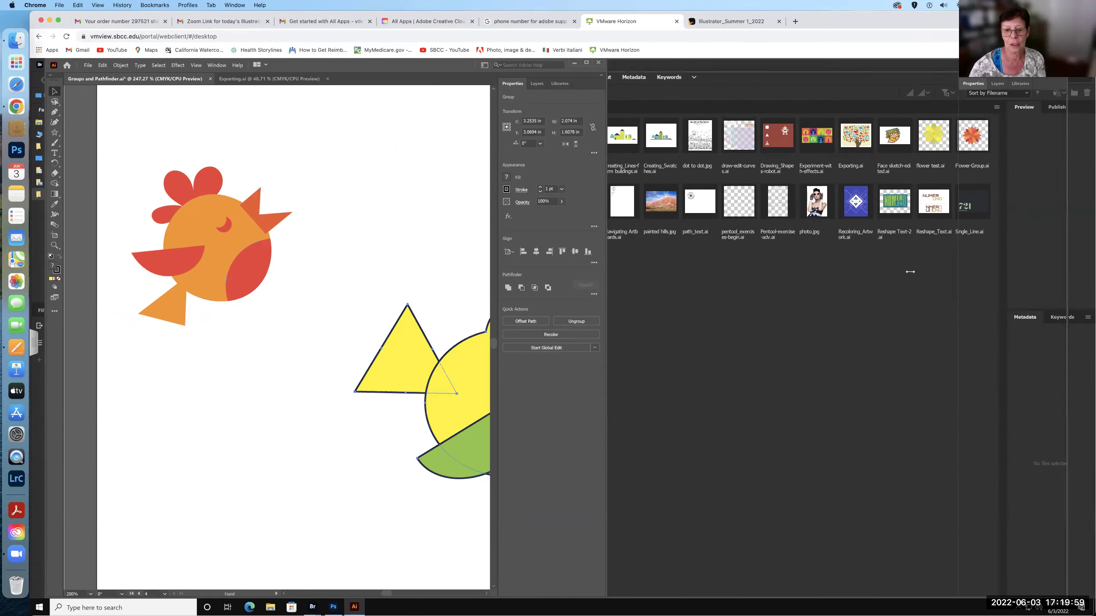
{"action": "key", "text": "ctrl+shift+b"}
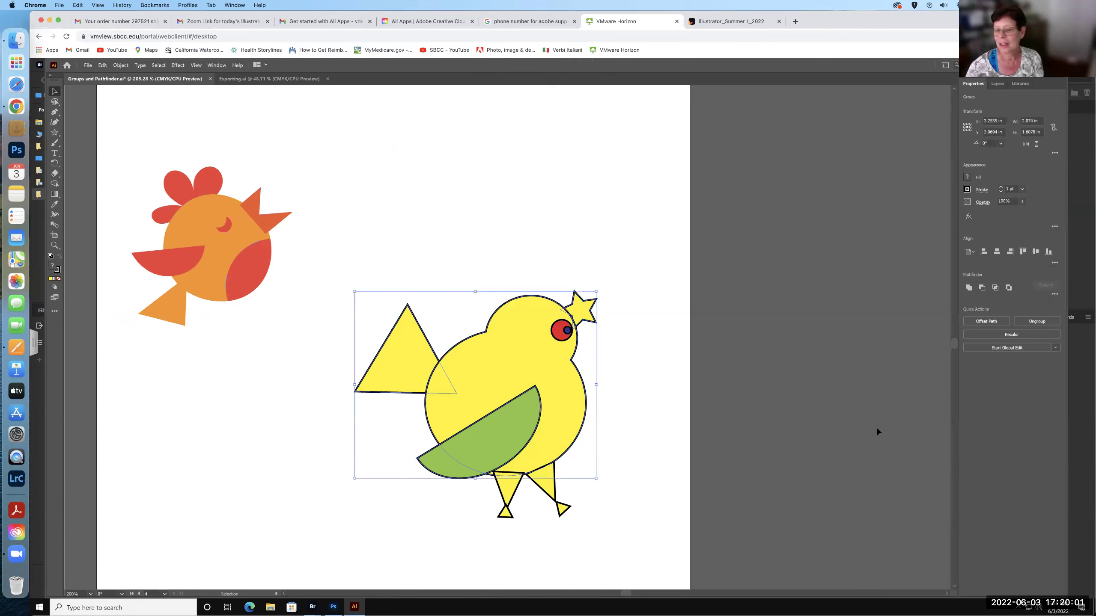
Duplicate the complete yellow bird above the original and scale the copy down to about 1.39 by 1.25 in
{"action": "left_click", "coordinate": [631, 356]}
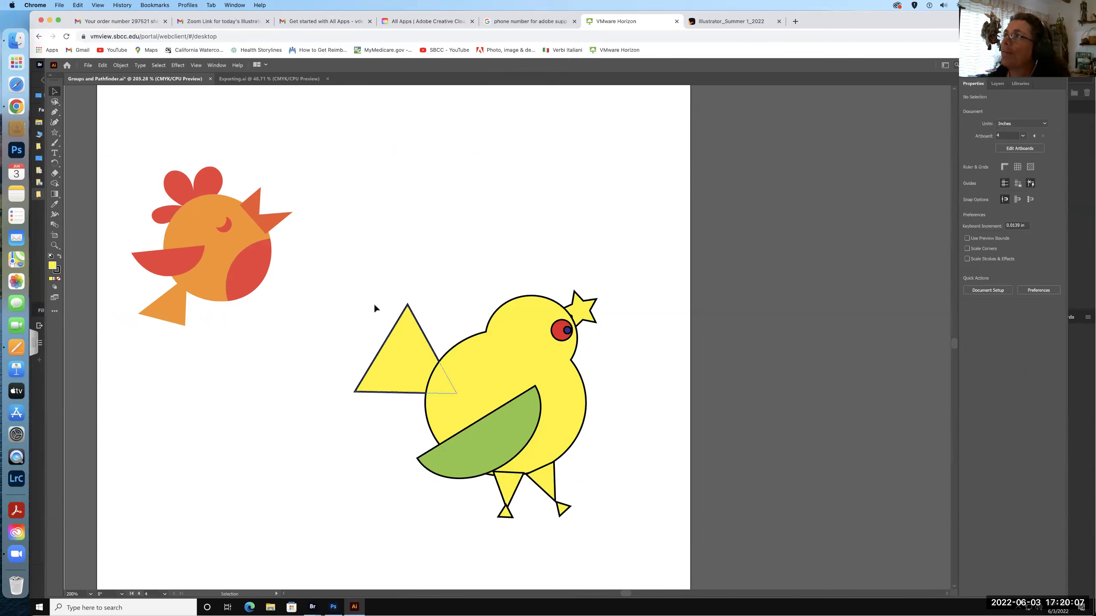
{"action": "left_click_drag", "start_coordinate": [353, 288], "coordinate": [649, 526]}
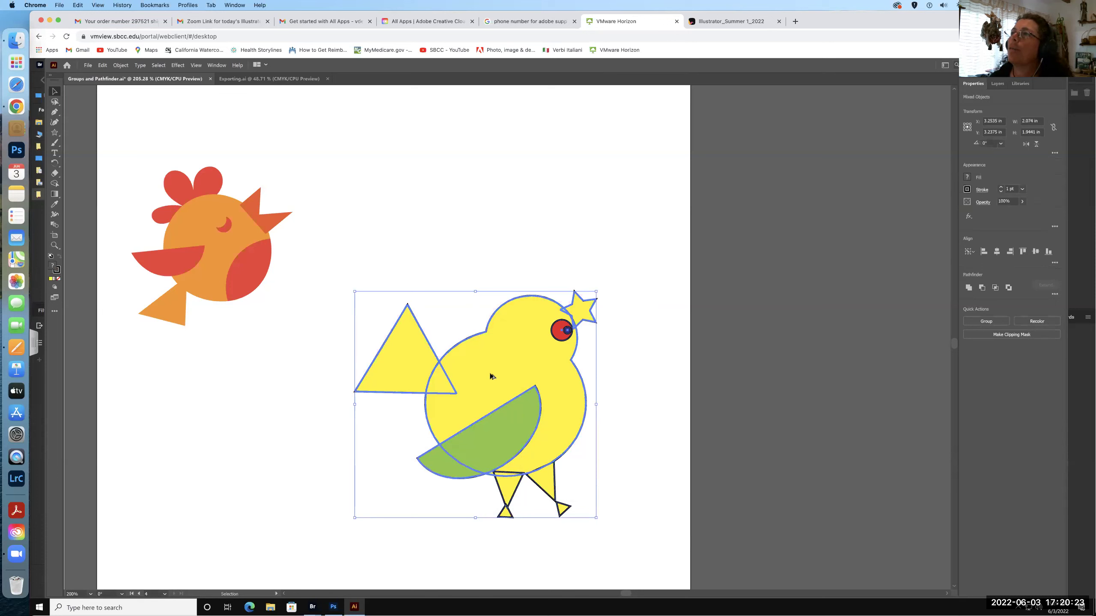
{"action": "left_click_drag", "start_coordinate": [494, 361], "coordinate": [537, 167]}
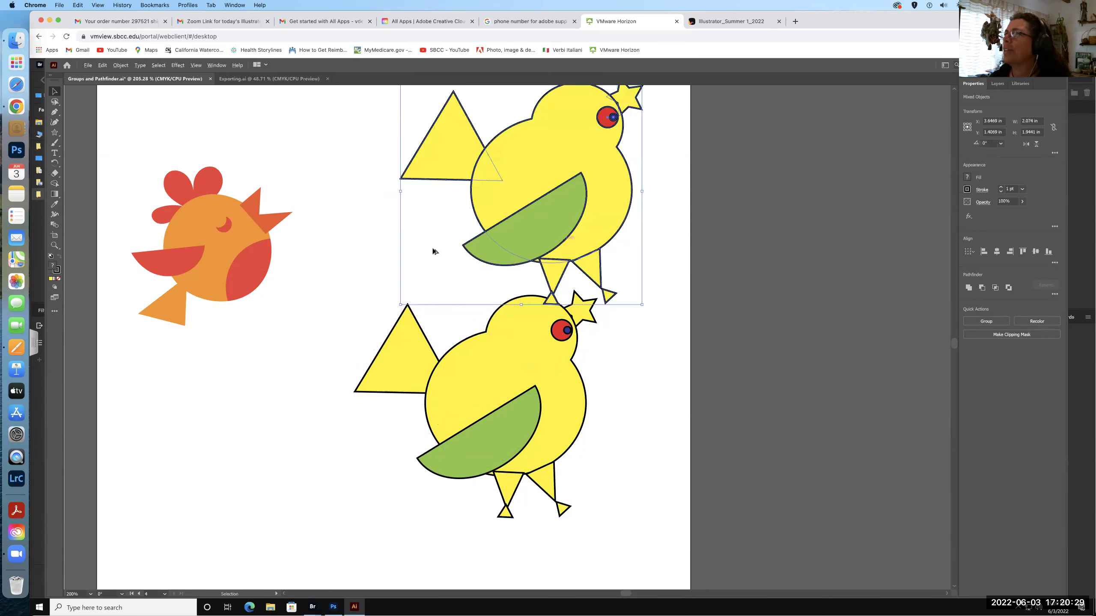
{"action": "left_click_drag", "start_coordinate": [416, 292], "coordinate": [441, 276]}
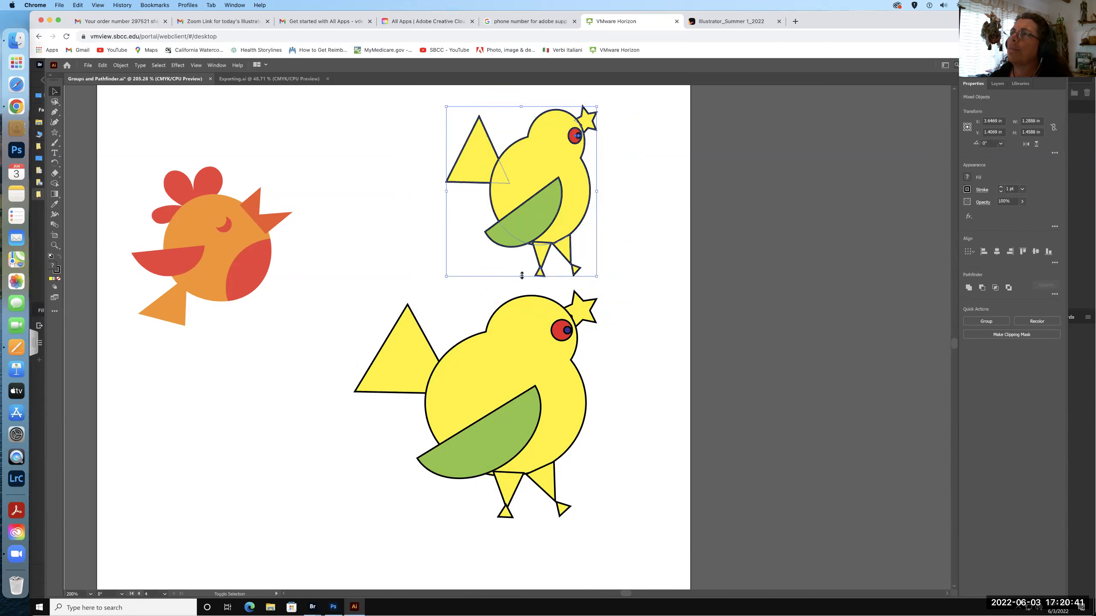
{"action": "left_click_drag", "start_coordinate": [523, 265], "coordinate": [535, 263]}
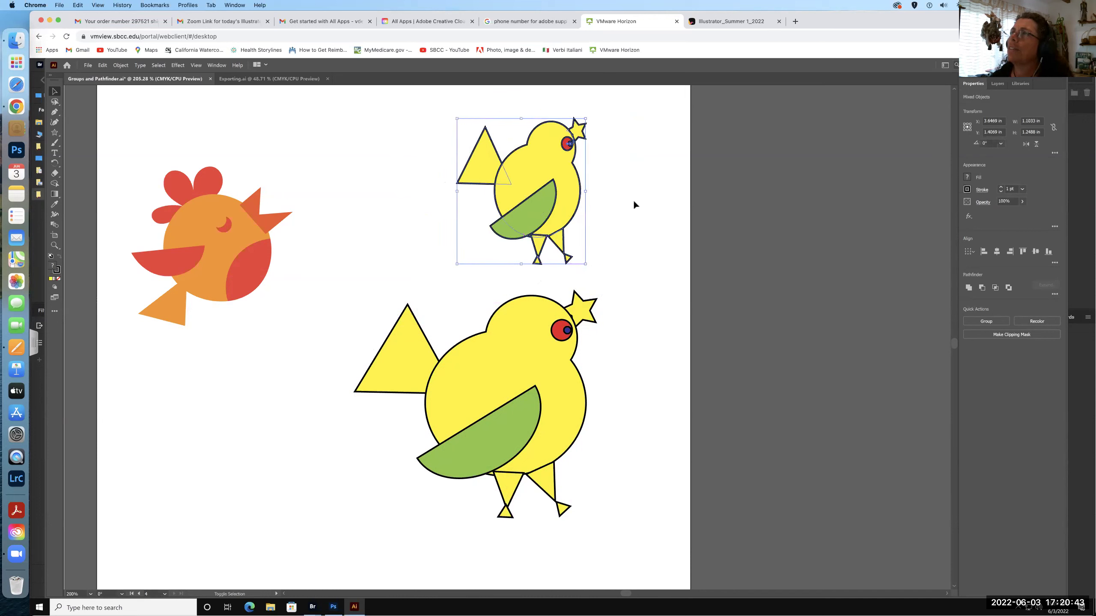
{"action": "left_click_drag", "start_coordinate": [585, 191], "coordinate": [601, 191]}
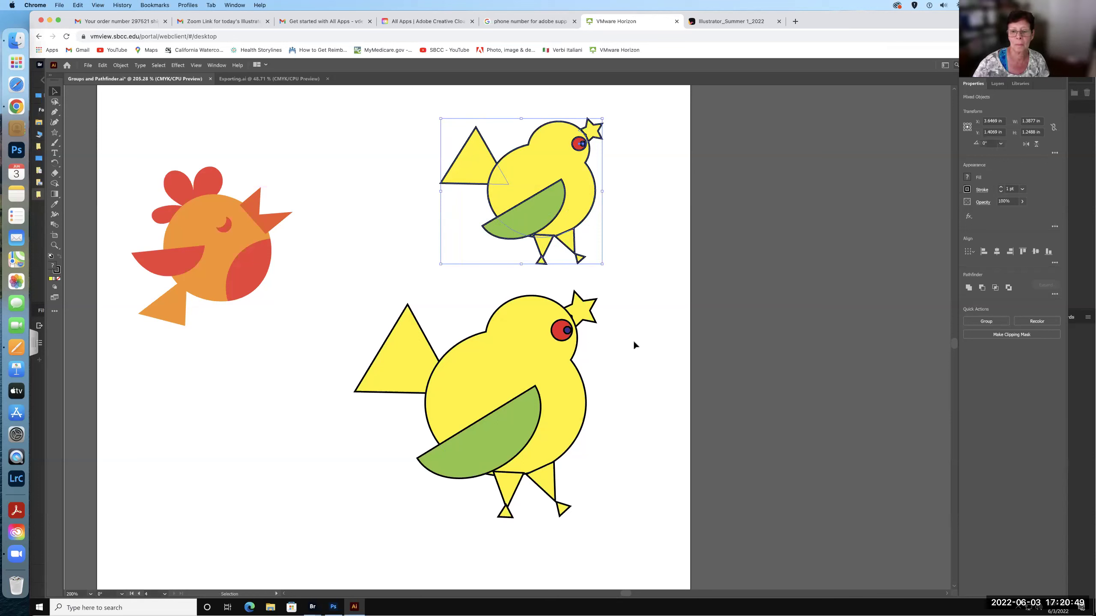
Select all parts of the larger yellow bird, set their stroke to None, and deselect them
{"action": "left_click", "coordinate": [448, 308]}
{"action": "left_click_drag", "start_coordinate": [370, 281], "coordinate": [626, 512]}
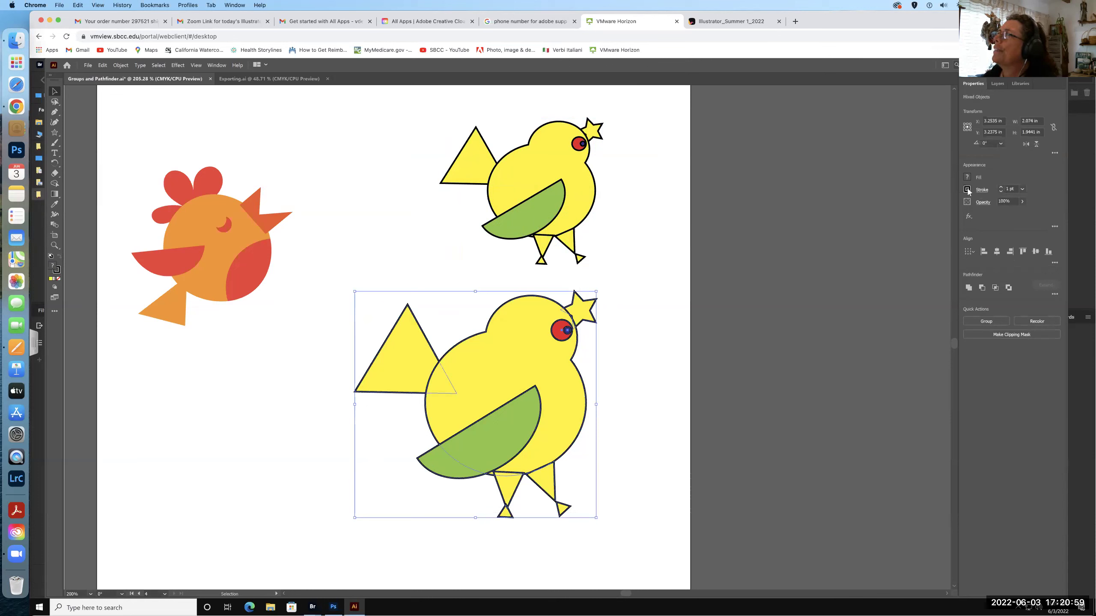
{"action": "left_click", "coordinate": [967, 190]}
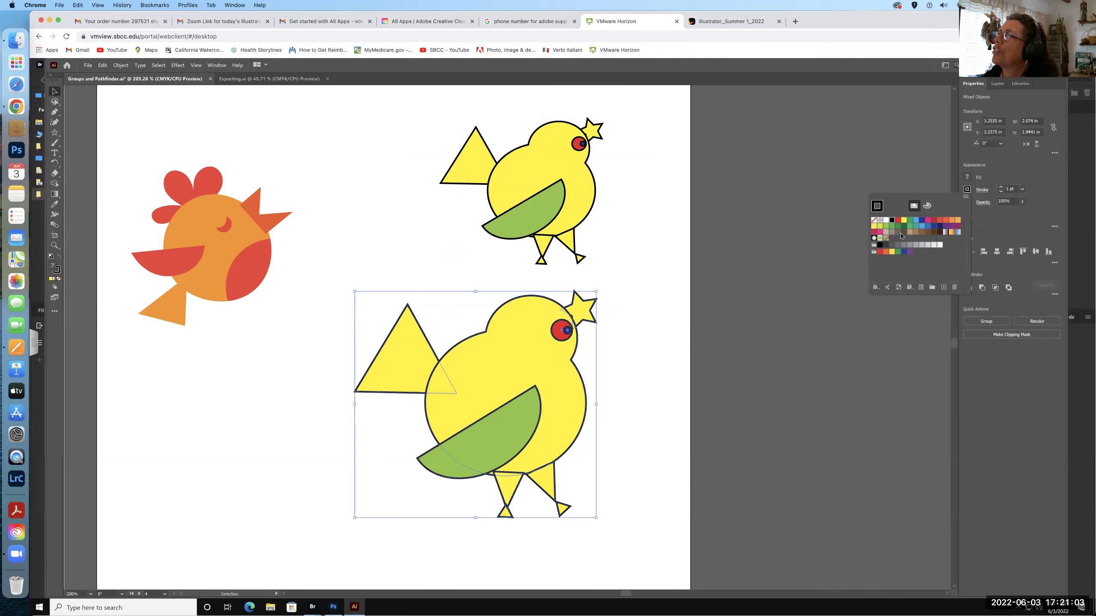
{"action": "left_click", "coordinate": [874, 220]}
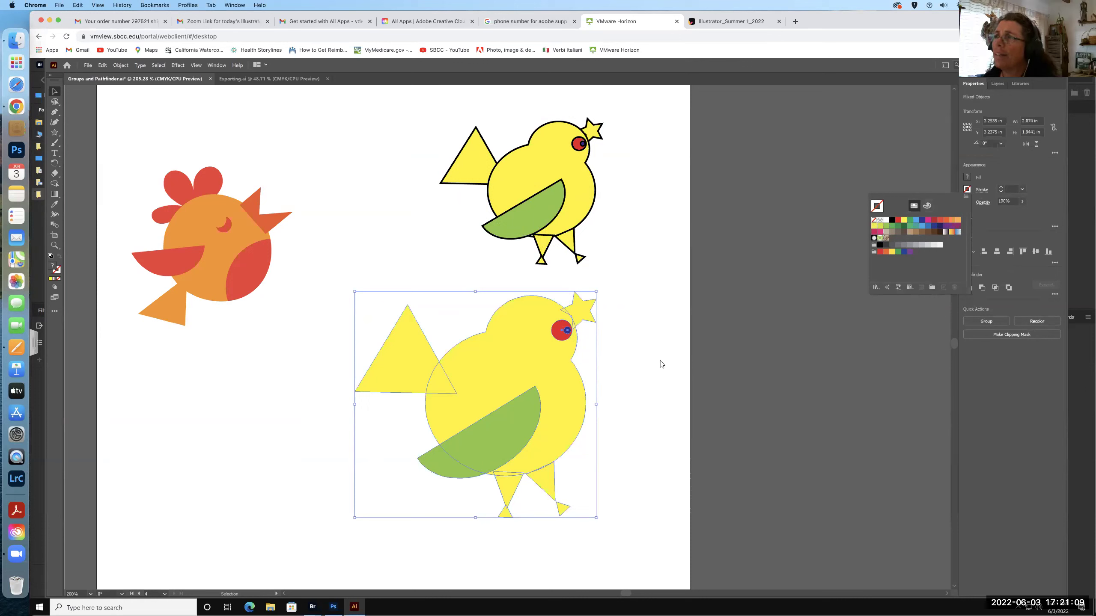
{"action": "key", "text": "Escape"}
{"action": "left_click", "coordinate": [636, 363]}
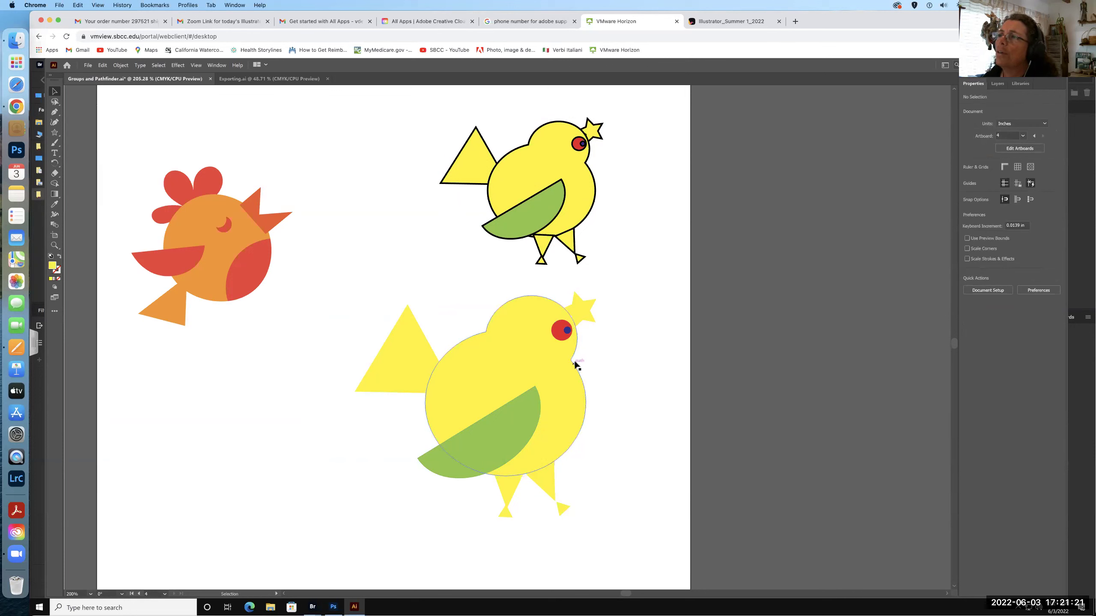
Examine which parts belong to the larger yellow bird's group, on the artboard and in the layer list
{"action": "left_click", "coordinate": [583, 311]}
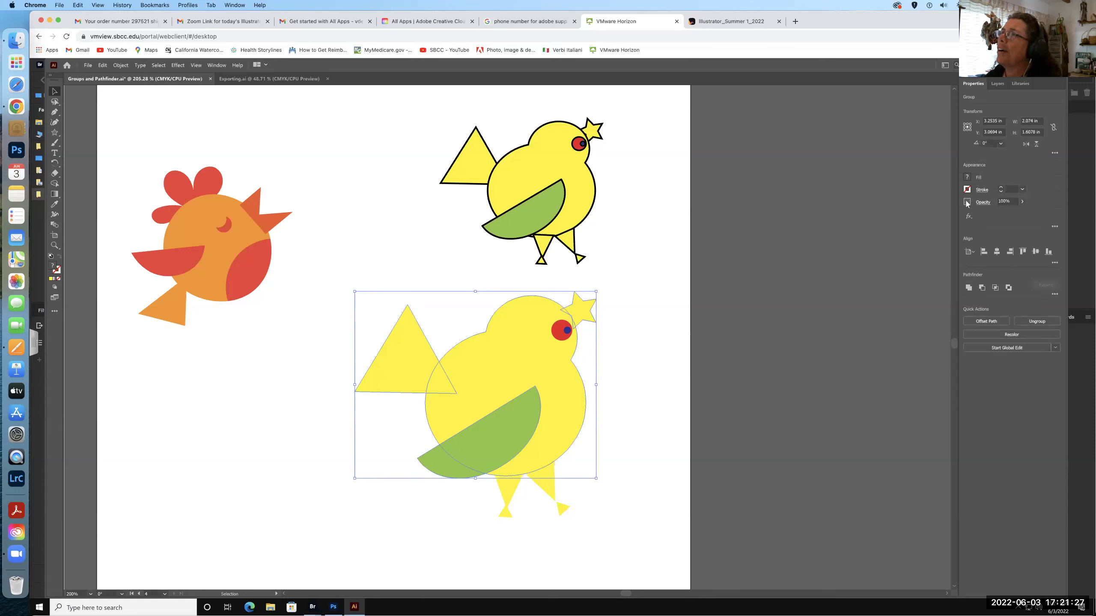
{"action": "left_click", "coordinate": [634, 432]}
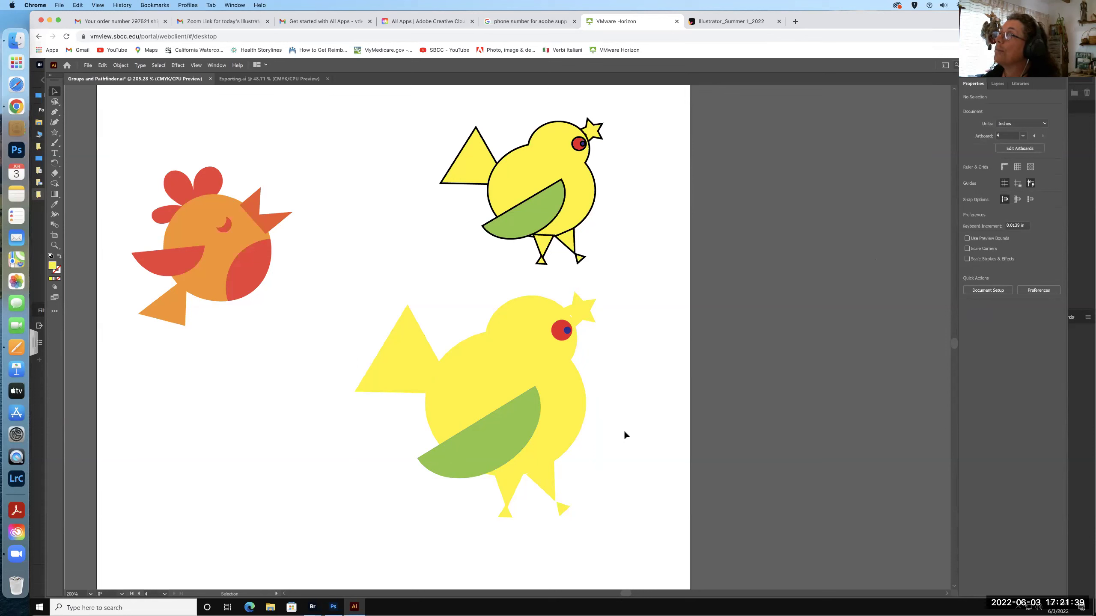
{"action": "left_click", "coordinate": [997, 83]}
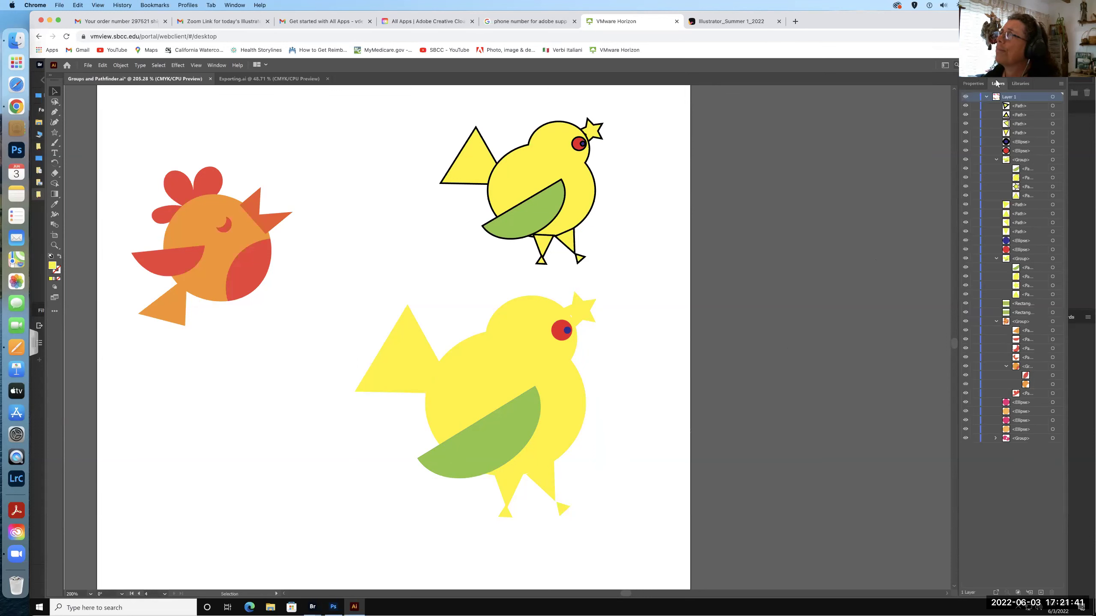
{"action": "left_click", "coordinate": [1032, 185]}
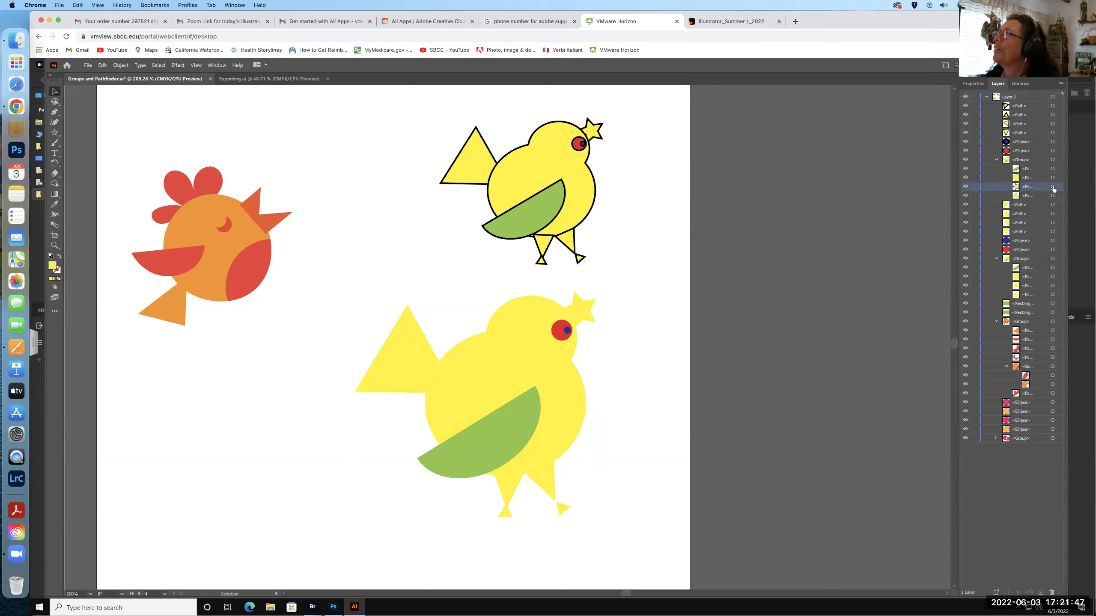
{"action": "left_click", "coordinate": [1053, 188]}
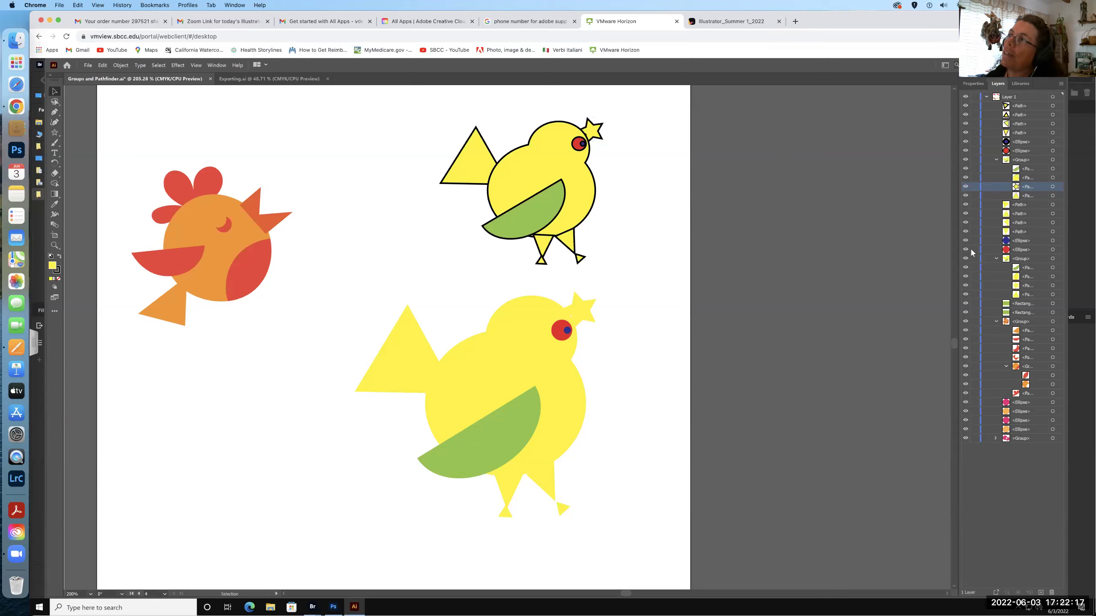
Isolate the star within the larger yellow bird's group, fill it with orange, and exit isolation mode
{"action": "double_click", "coordinate": [584, 315]}
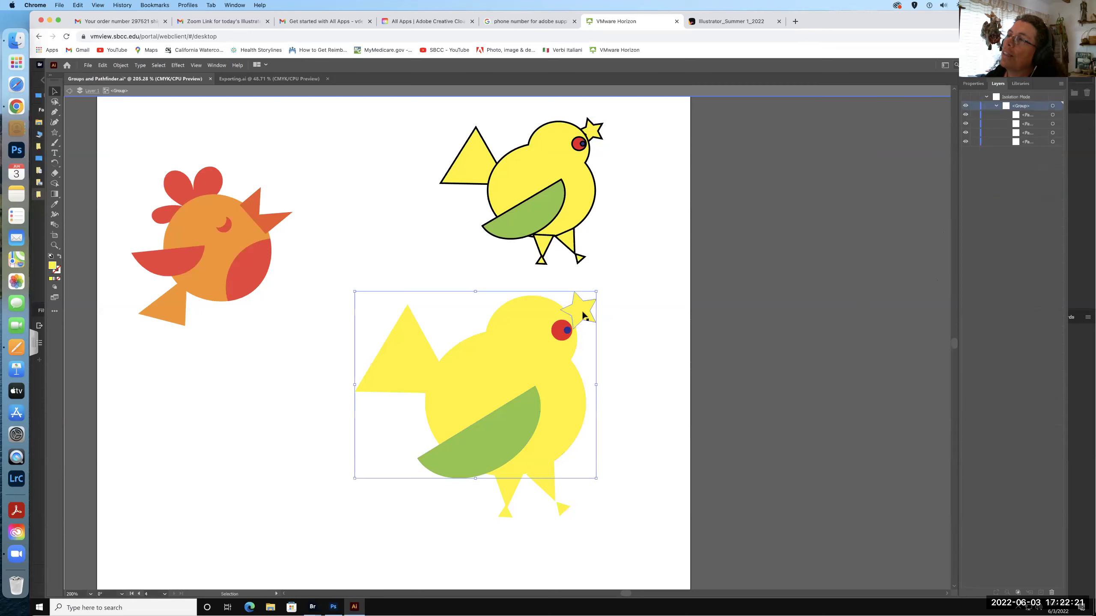
{"action": "double_click", "coordinate": [583, 316]}
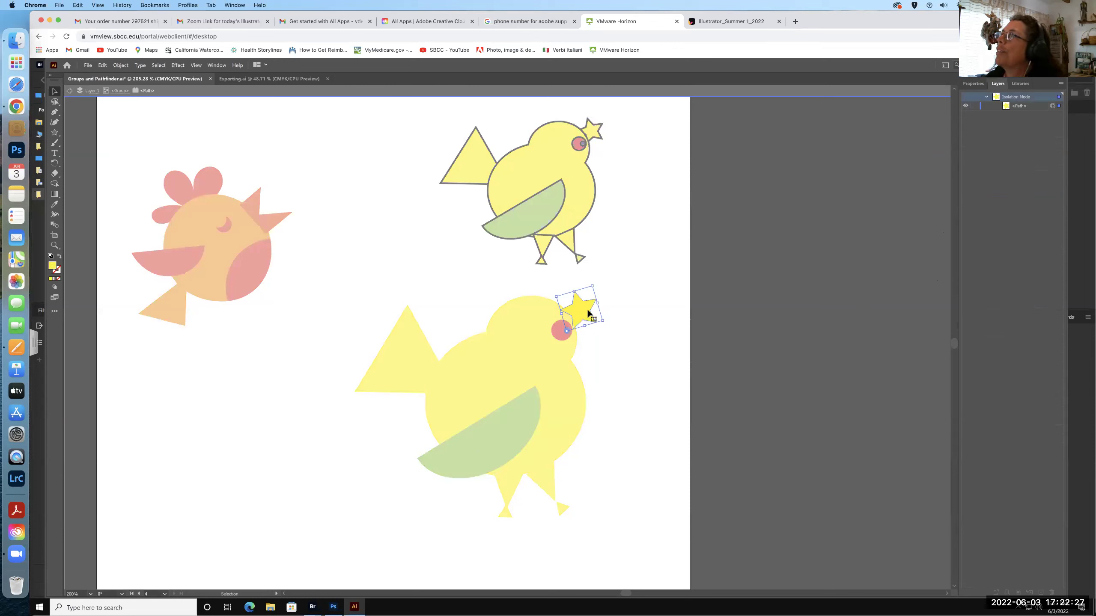
{"action": "left_click", "coordinate": [973, 84]}
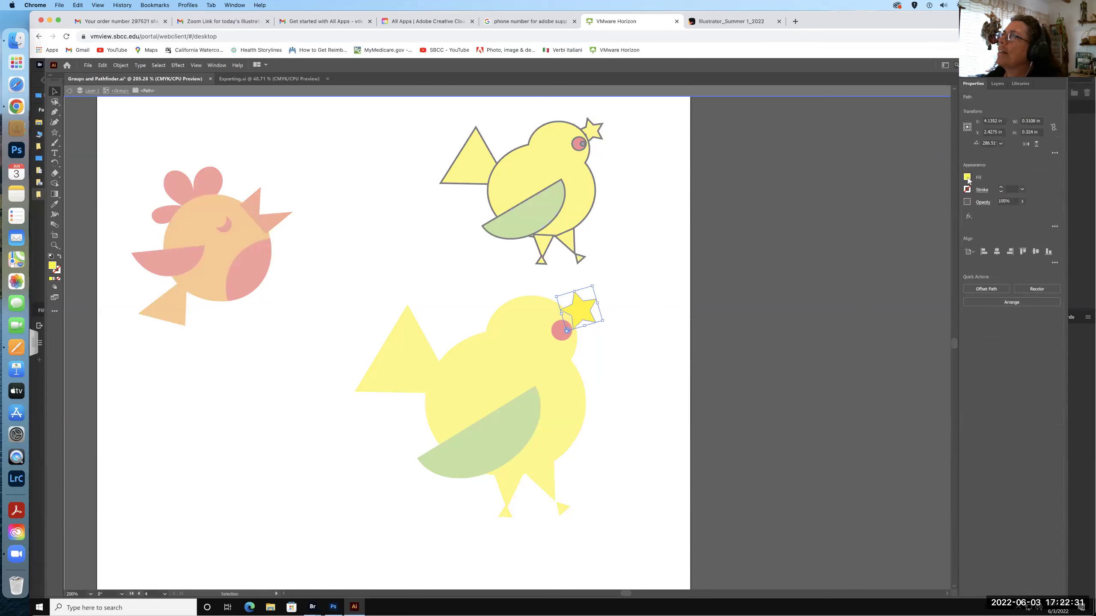
{"action": "left_click", "coordinate": [967, 176]}
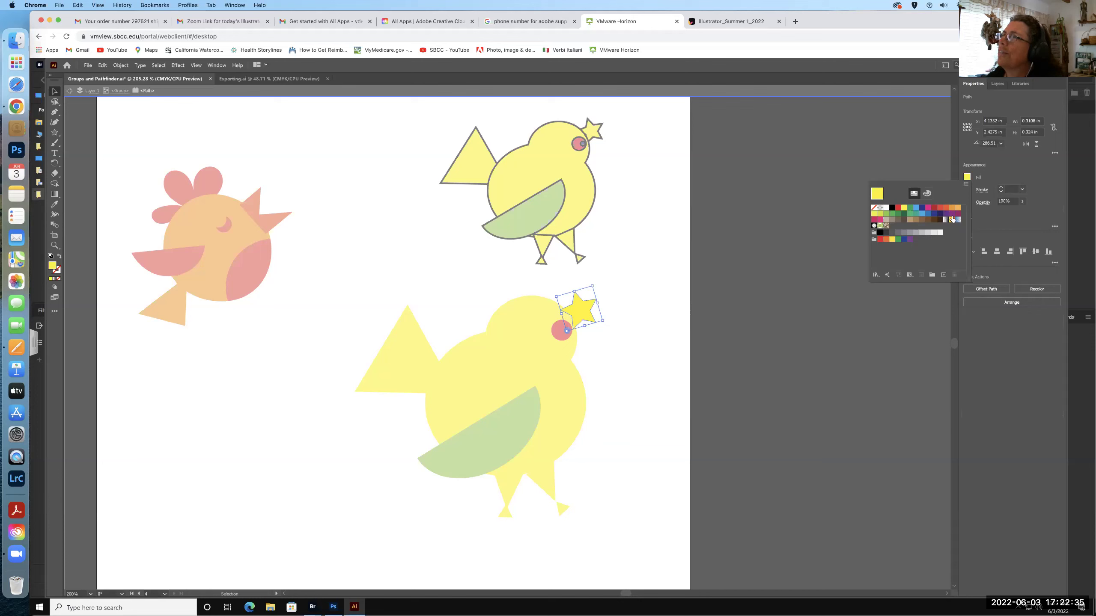
{"action": "left_click", "coordinate": [951, 209]}
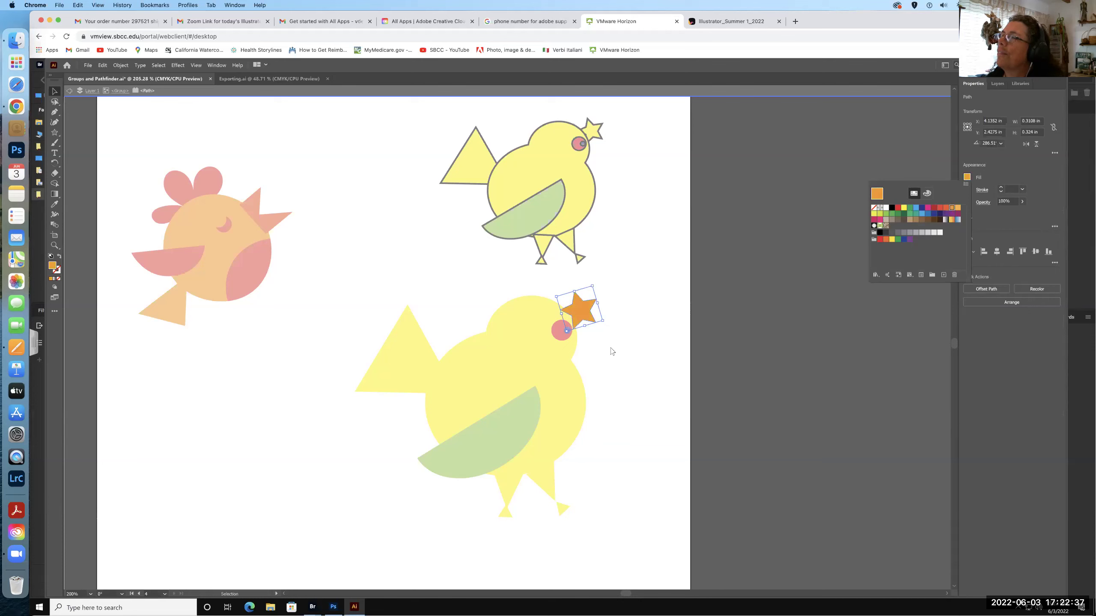
{"action": "left_click", "coordinate": [625, 297]}
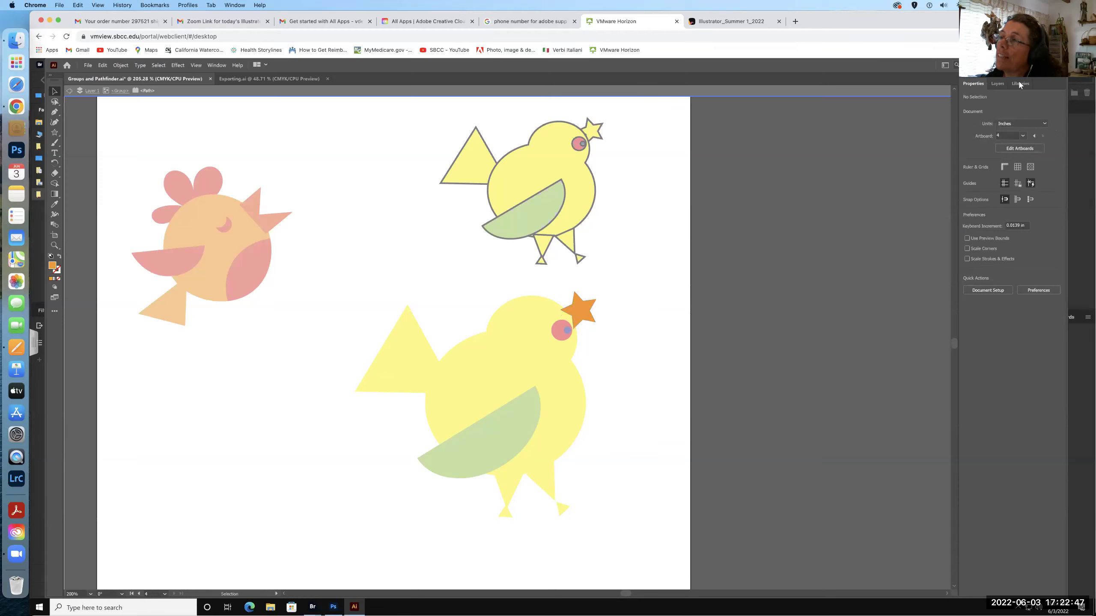
{"action": "left_click", "coordinate": [997, 83]}
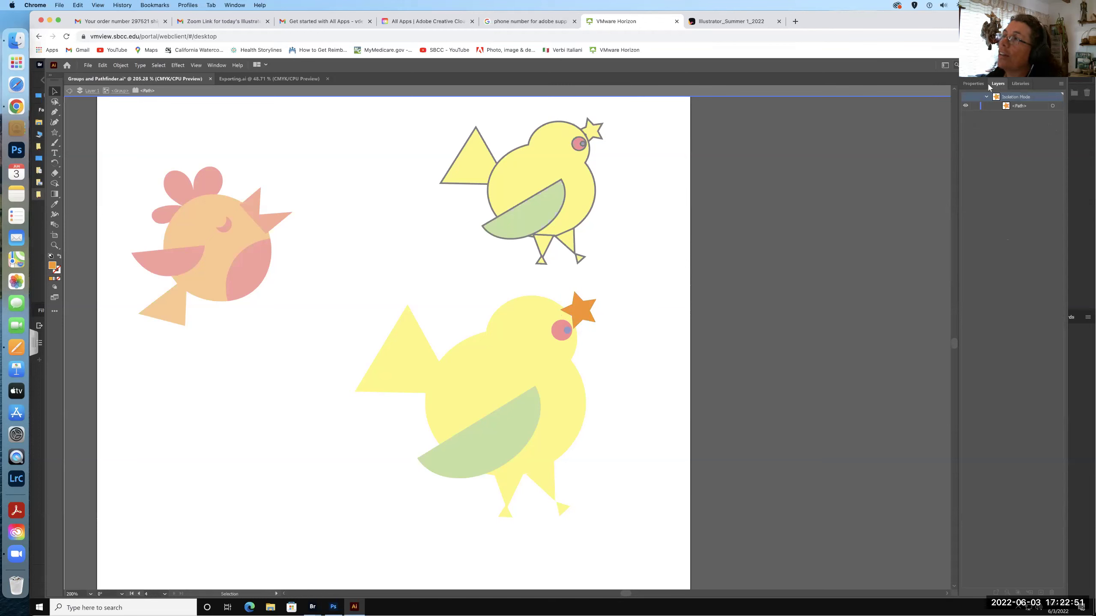
{"action": "left_click", "coordinate": [974, 84]}
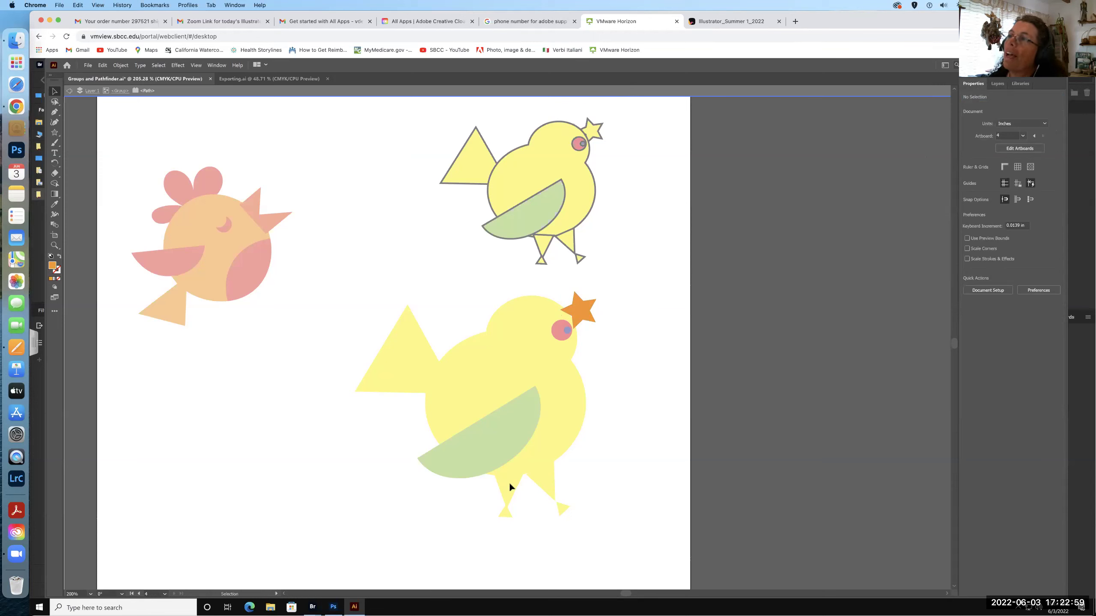
{"action": "key", "text": "Escape"}
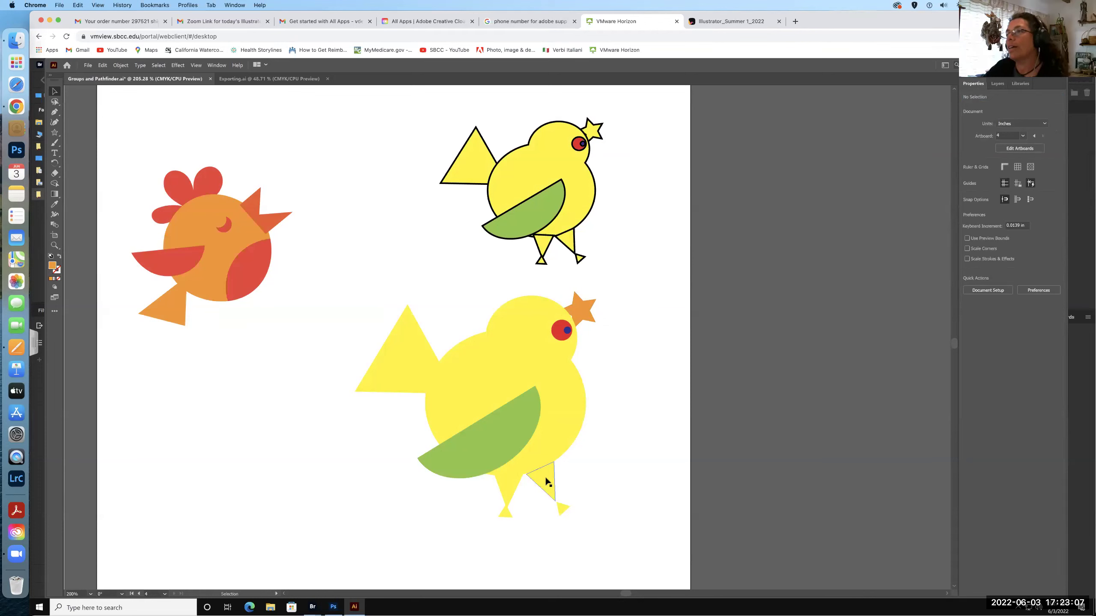
Fill the larger yellow bird's right-hand leg triangle with the light orange C=0 M=35 Y=85 K=0 swatch and deselect it
{"action": "double_click", "coordinate": [545, 476]}
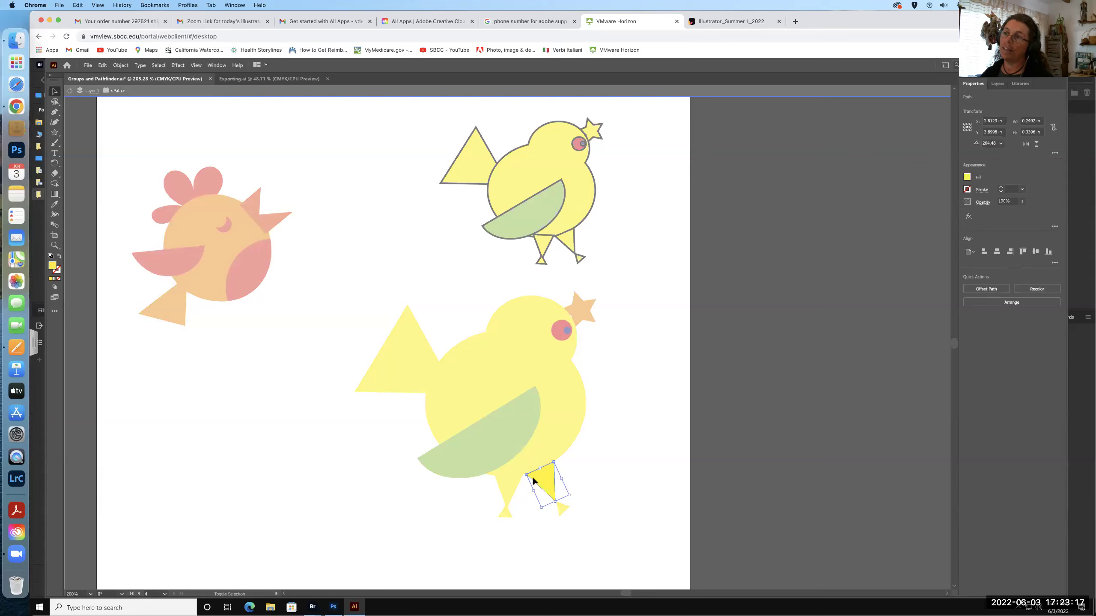
{"action": "key", "text": "Escape"}
{"action": "left_click", "coordinate": [509, 483], "text": "shift"}
{"action": "left_click", "coordinate": [510, 486], "text": "shift"}
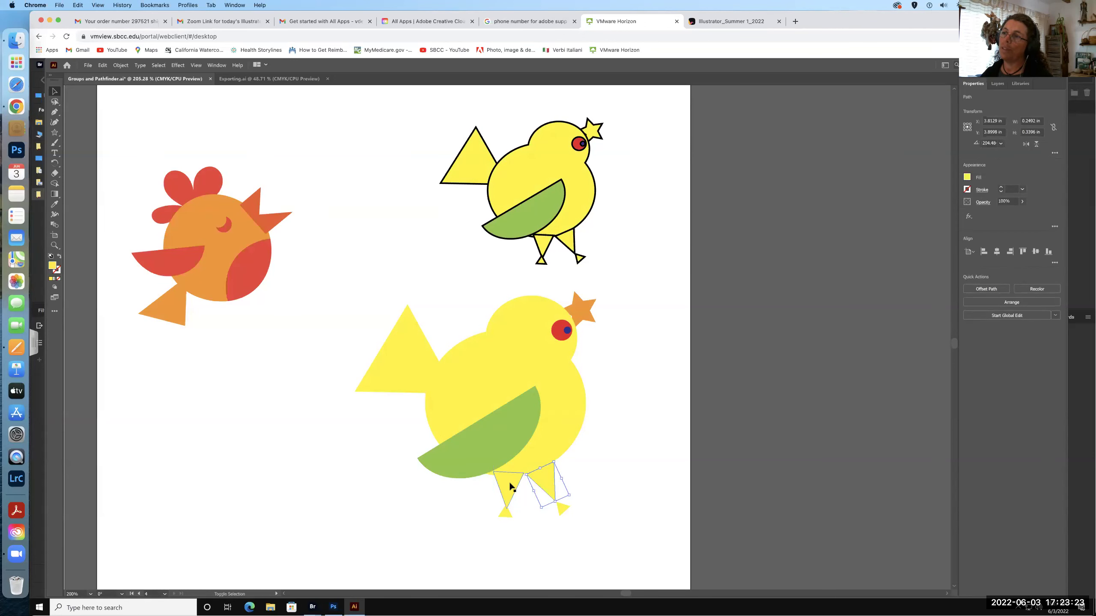
{"action": "left_click", "coordinate": [967, 177]}
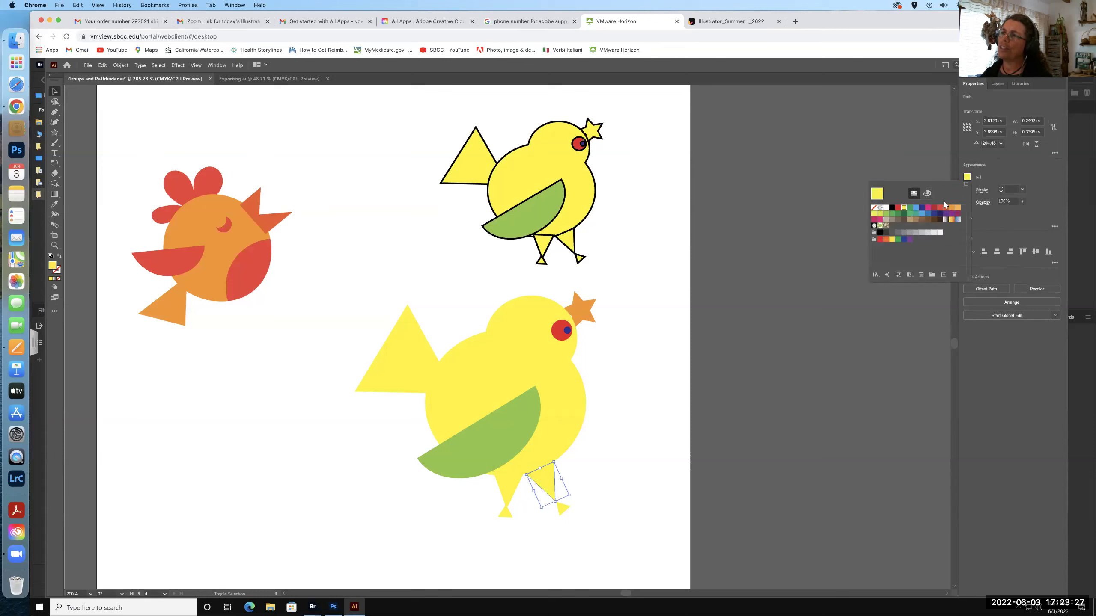
{"action": "left_click", "coordinate": [1021, 214]}
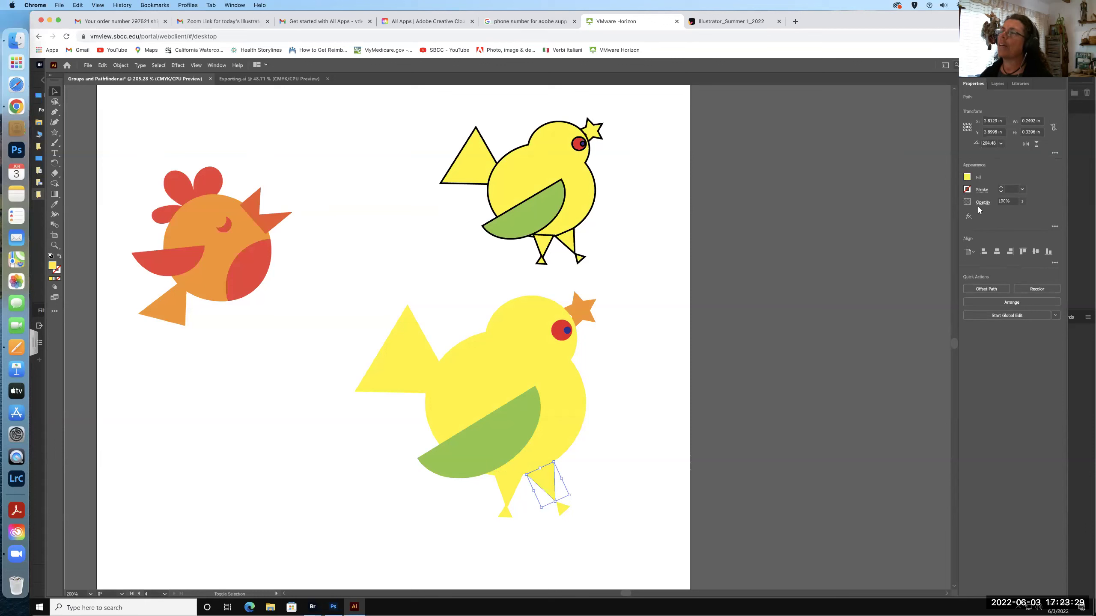
{"action": "left_click", "coordinate": [966, 178]}
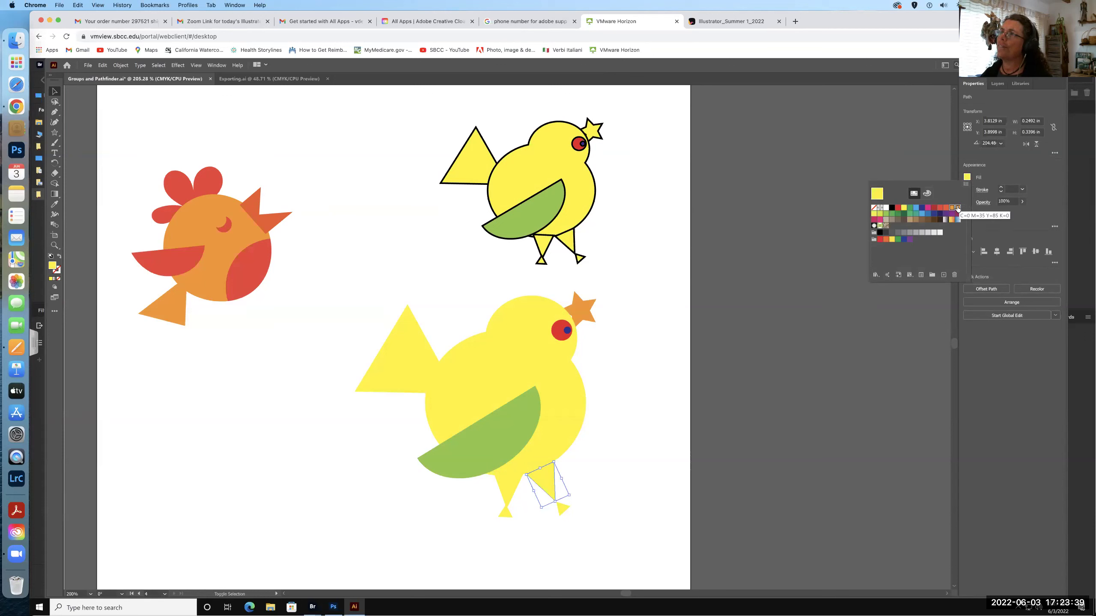
{"action": "left_click", "coordinate": [957, 208]}
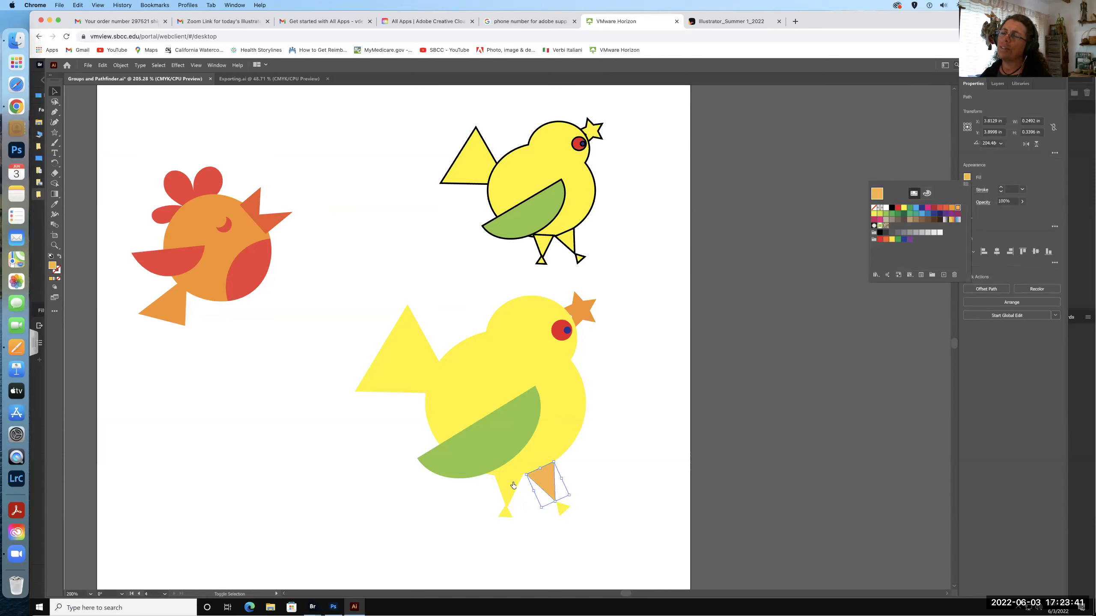
{"action": "key", "text": "Escape"}
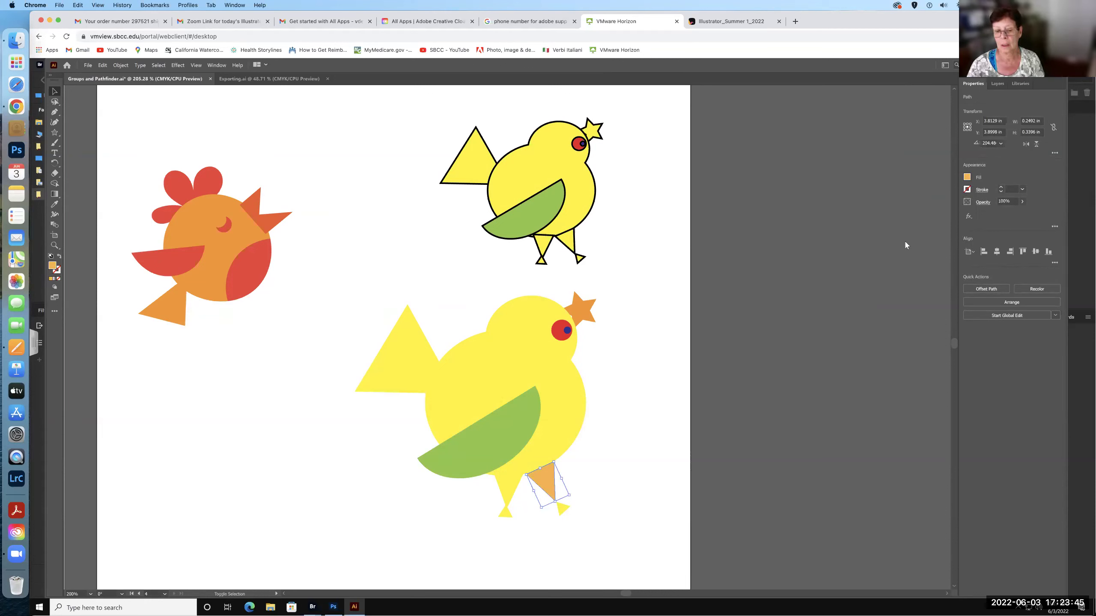
{"action": "left_click", "coordinate": [582, 494]}
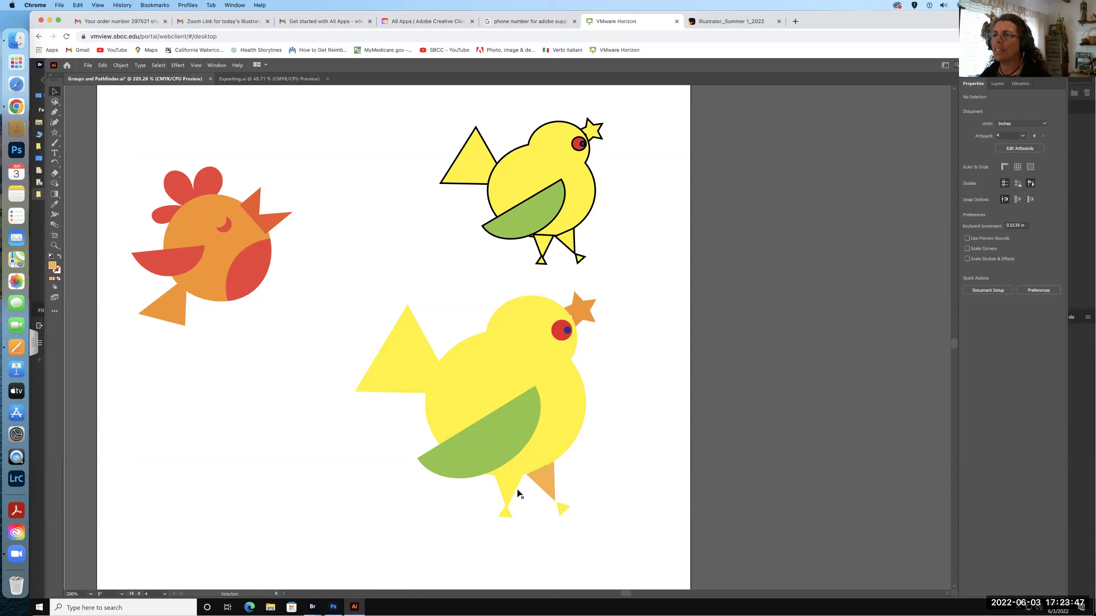
Fill the larger yellow bird's left-hand leg triangle with the same light orange swatch and deselect it
{"action": "left_click", "coordinate": [507, 482]}
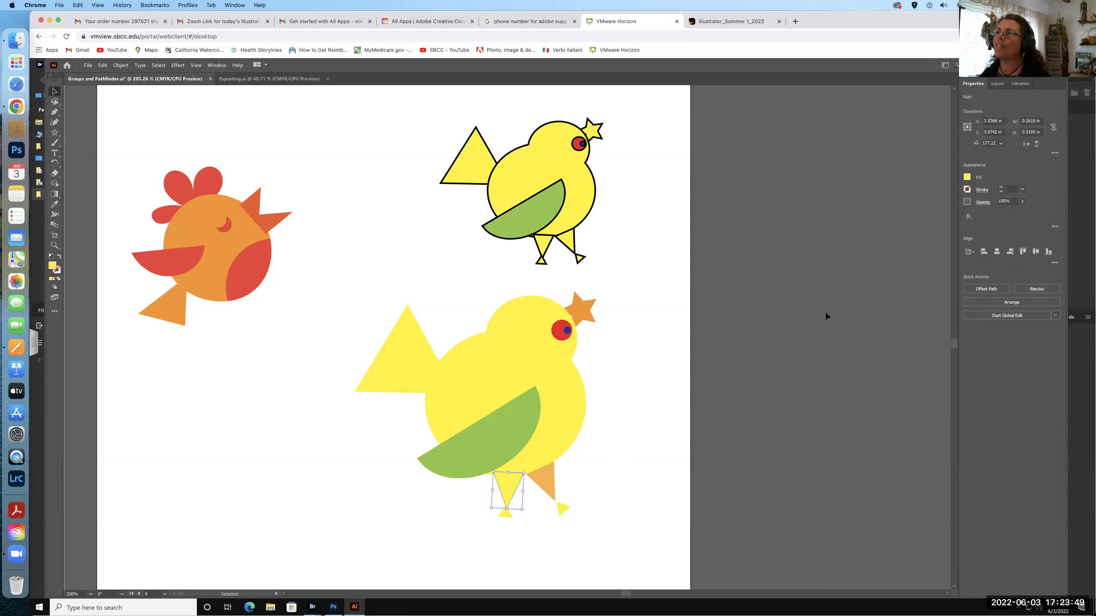
{"action": "left_click", "coordinate": [967, 177]}
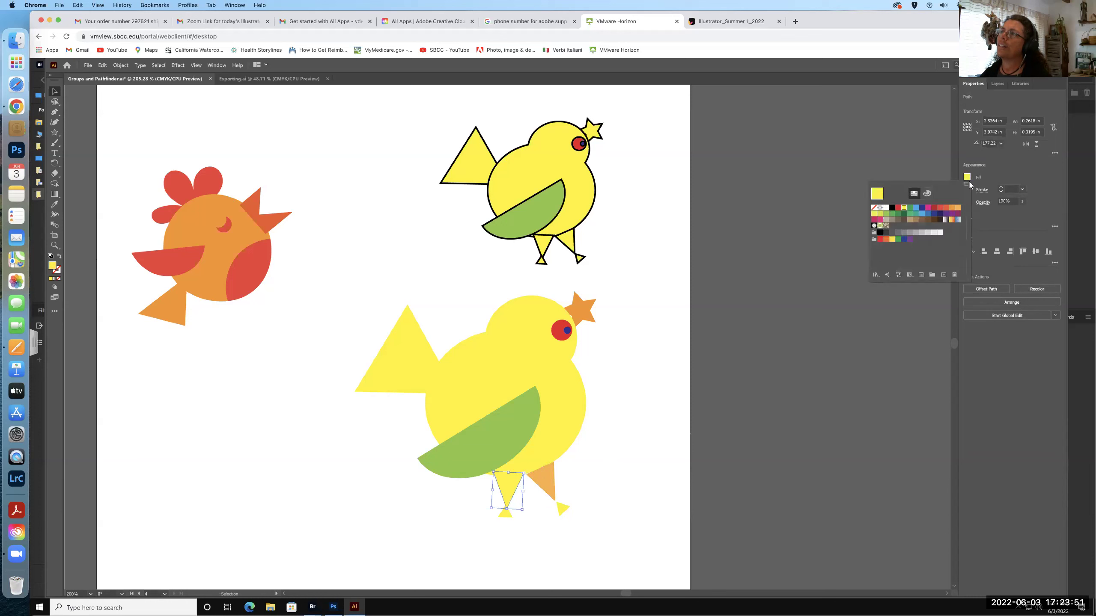
{"action": "left_click", "coordinate": [958, 208]}
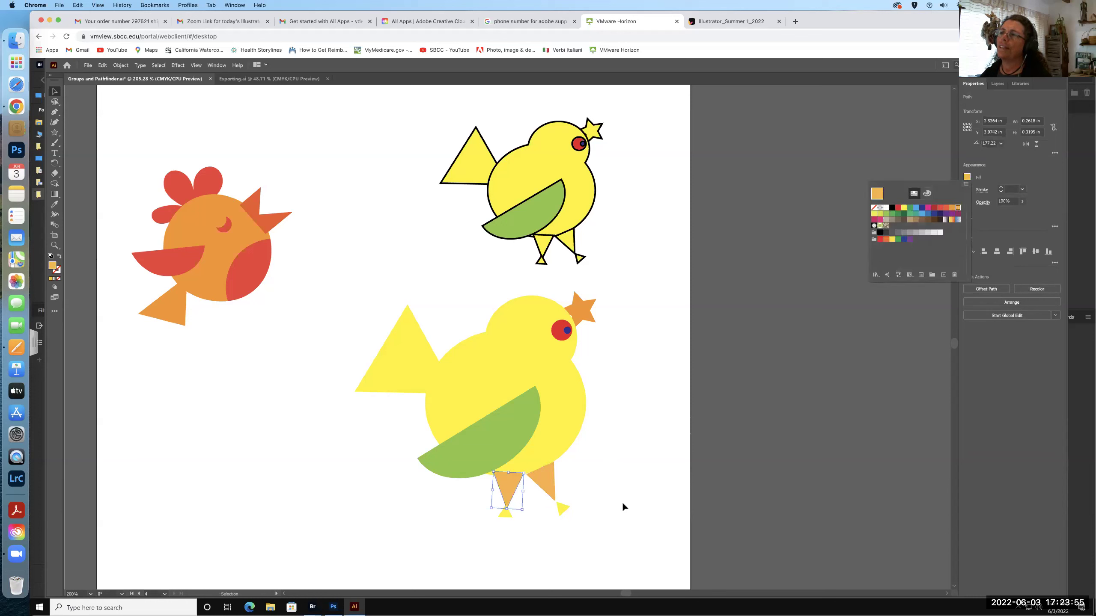
{"action": "key", "text": "Escape"}
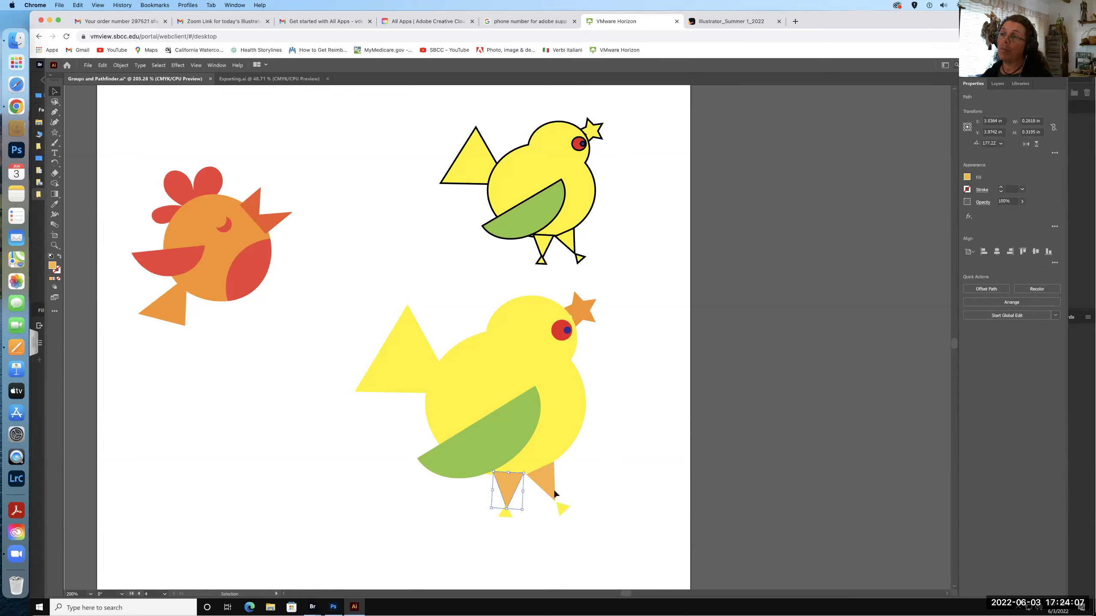
{"action": "left_click", "coordinate": [539, 525]}
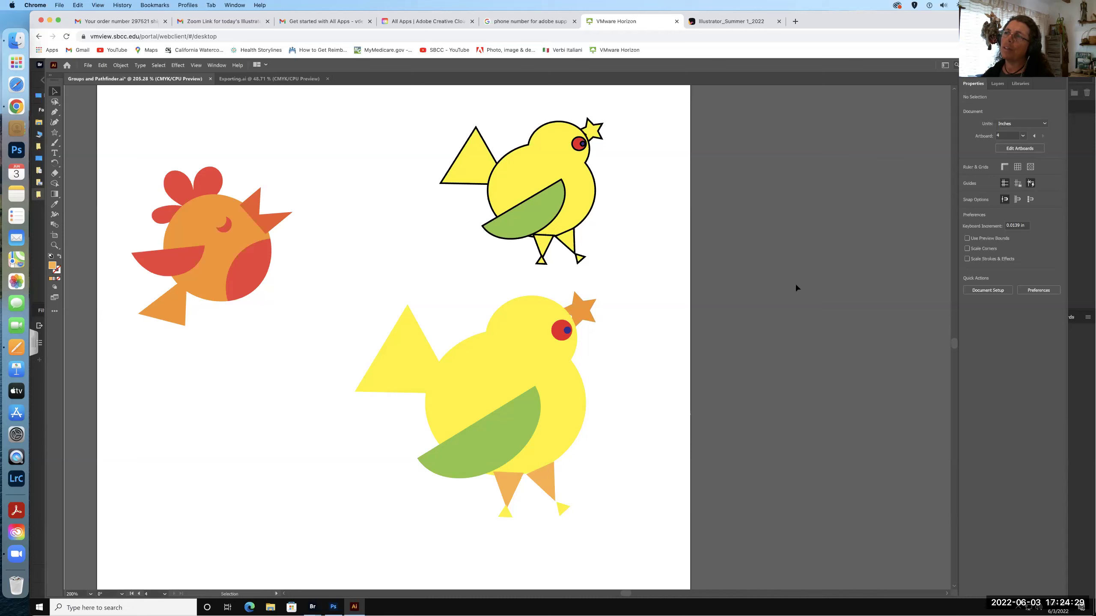
Try to move the orange star closer to the larger bird's head, both directly and inside the isolated group
{"action": "left_click", "coordinate": [997, 84]}
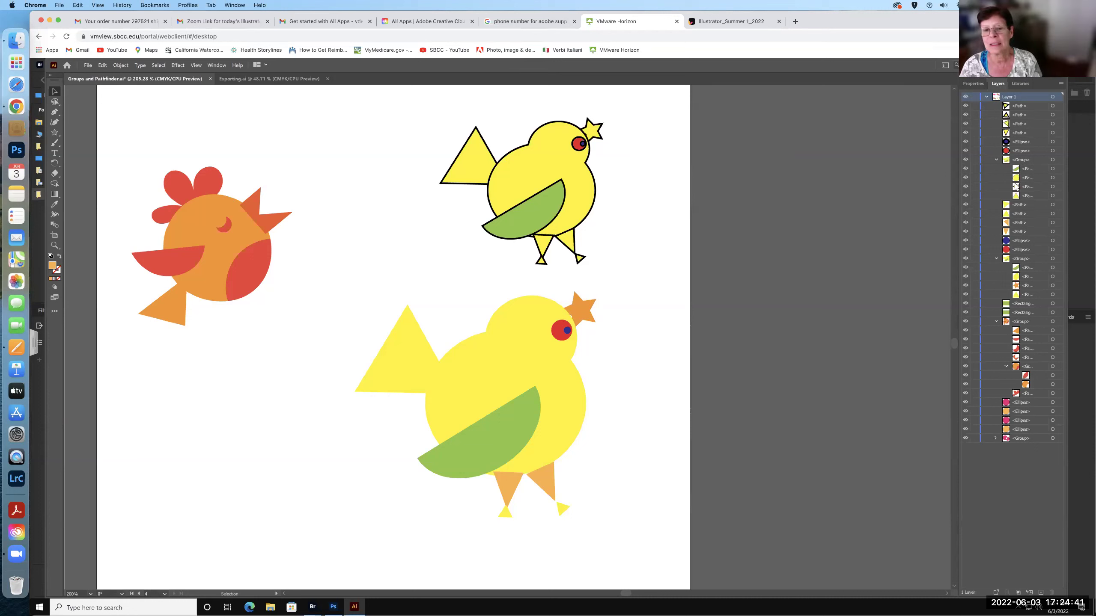
{"action": "left_click_drag", "start_coordinate": [577, 312], "coordinate": [569, 316]}
{"action": "double_click", "coordinate": [576, 312]}
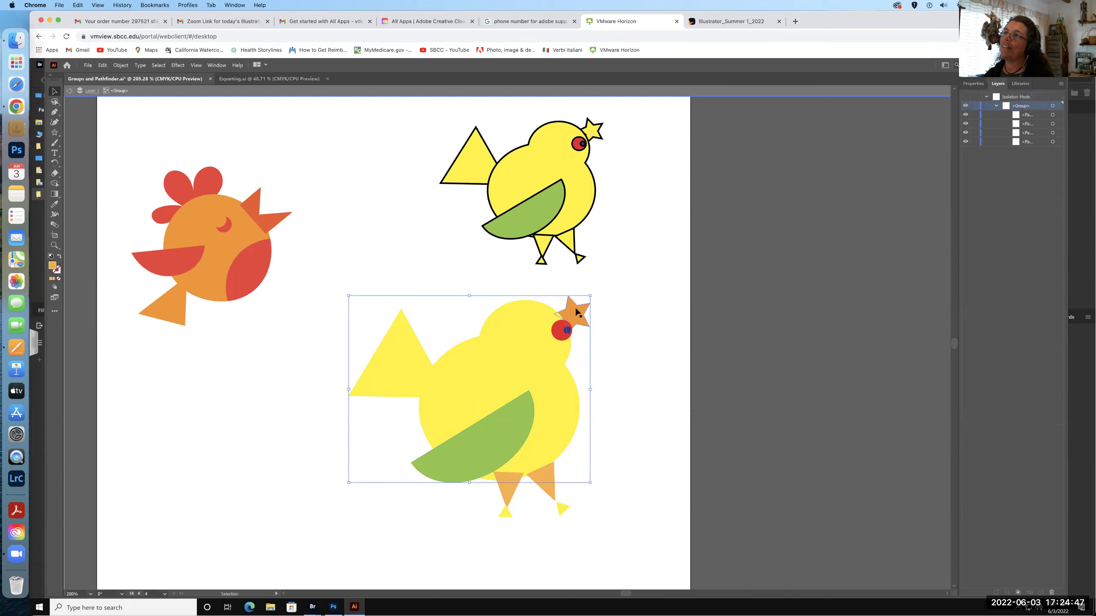
{"action": "left_click", "coordinate": [574, 314]}
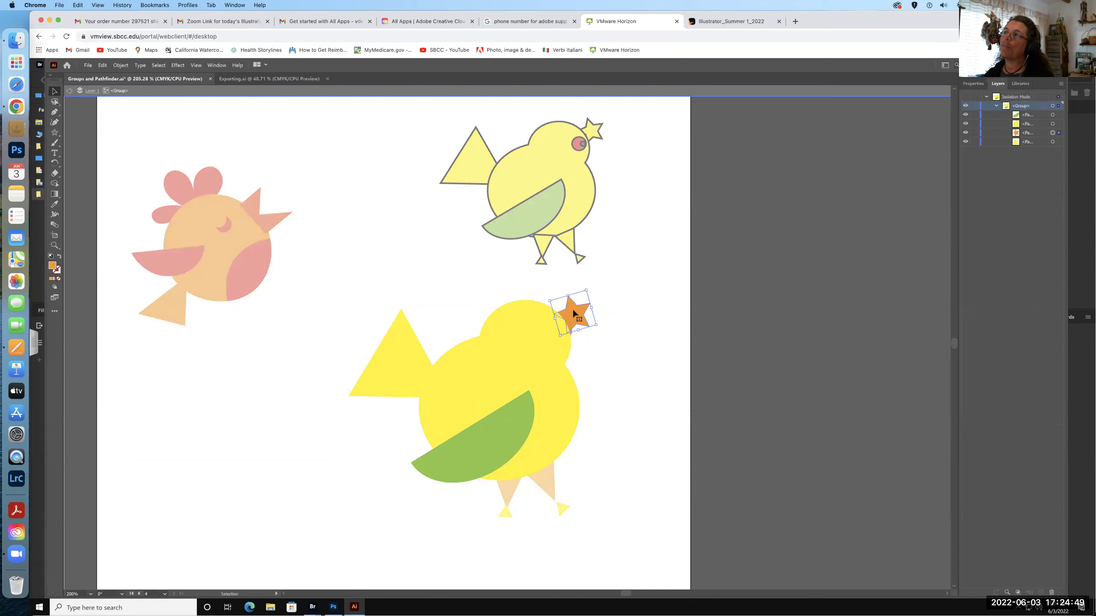
{"action": "left_click_drag", "start_coordinate": [574, 312], "coordinate": [568, 315]}
{"action": "left_click", "coordinate": [599, 308]}
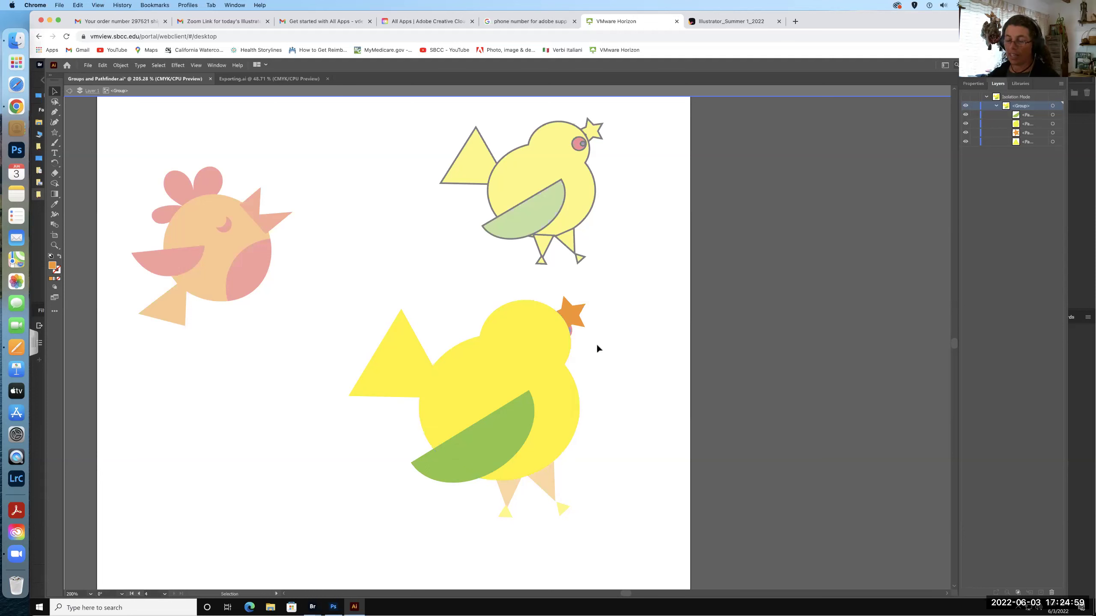
{"action": "double_click", "coordinate": [585, 344]}
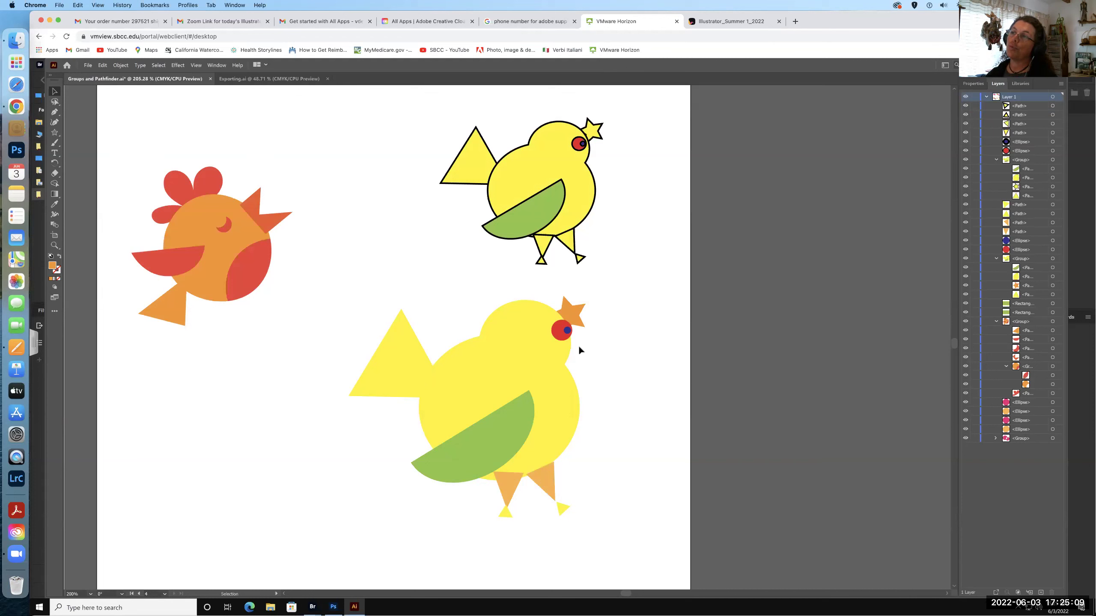
Undo the moves of the orange star and the larger yellow bird's group
{"action": "double_click", "coordinate": [540, 346]}
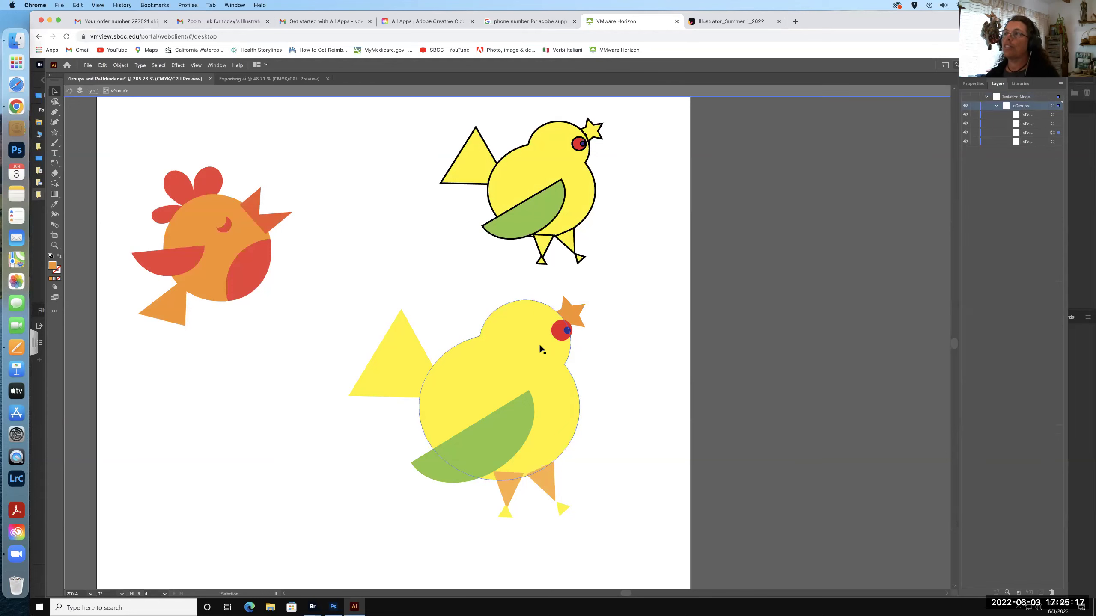
{"action": "key", "text": "v"}
{"action": "key", "text": "Escape"}
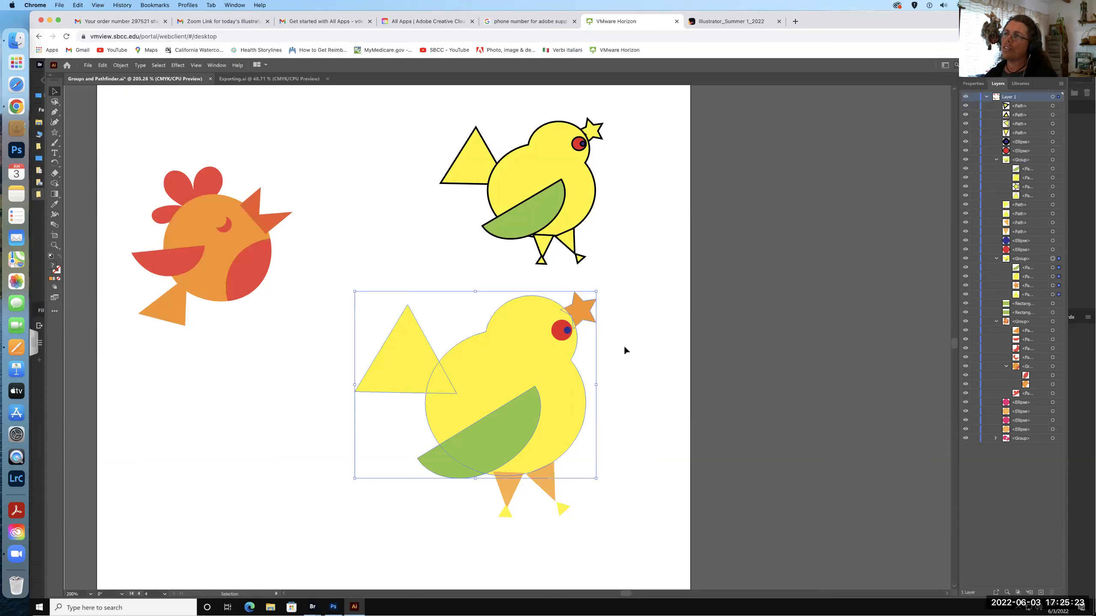
Isolate the larger bird's group, nudge the orange star down and left, rotate it slightly counterclockwise, and exit isolation
{"action": "double_click", "coordinate": [581, 317]}
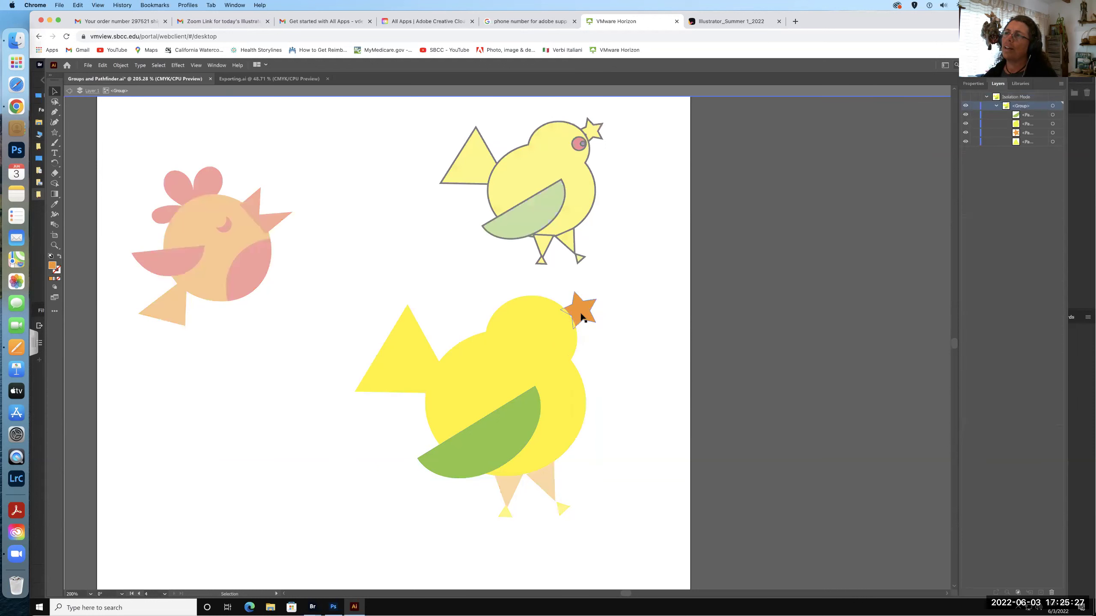
{"action": "left_click_drag", "start_coordinate": [581, 312], "coordinate": [579, 316]}
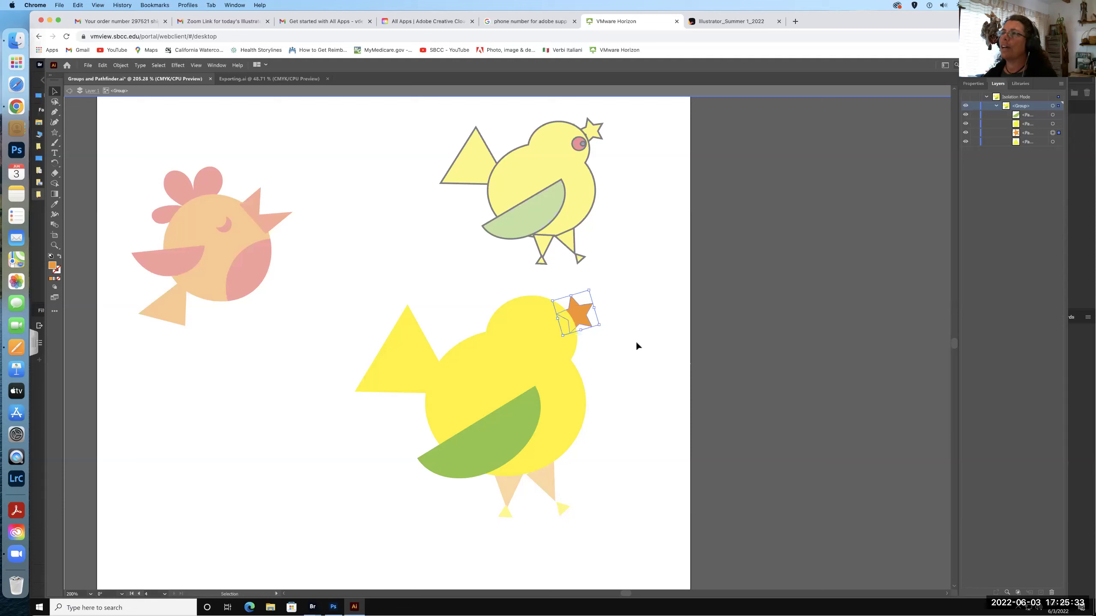
{"action": "left_click_drag", "start_coordinate": [550, 299], "coordinate": [549, 306]}
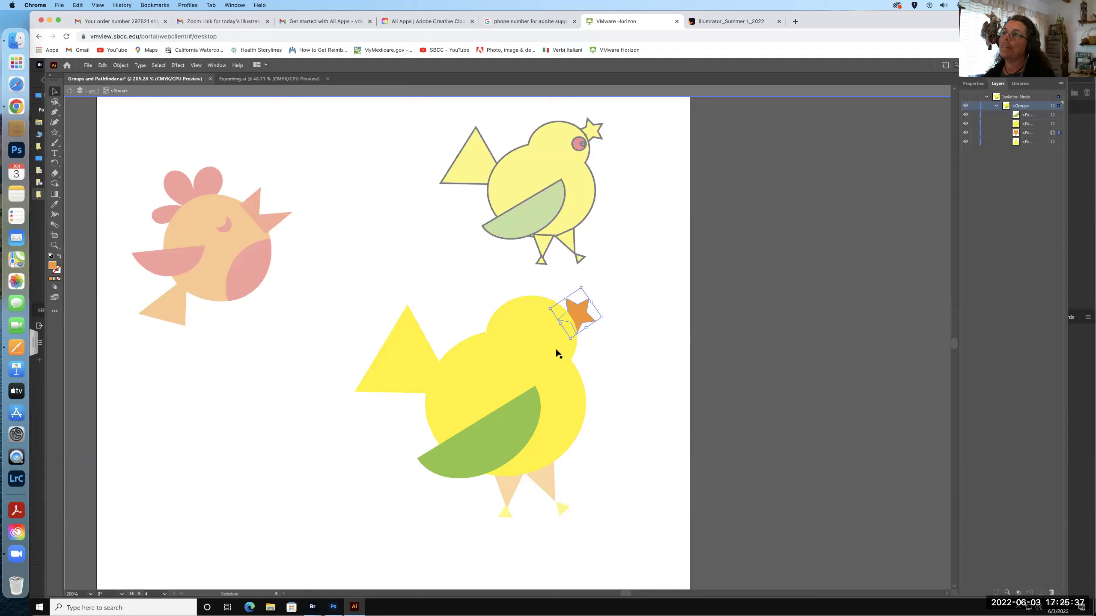
{"action": "key", "text": "Escape"}
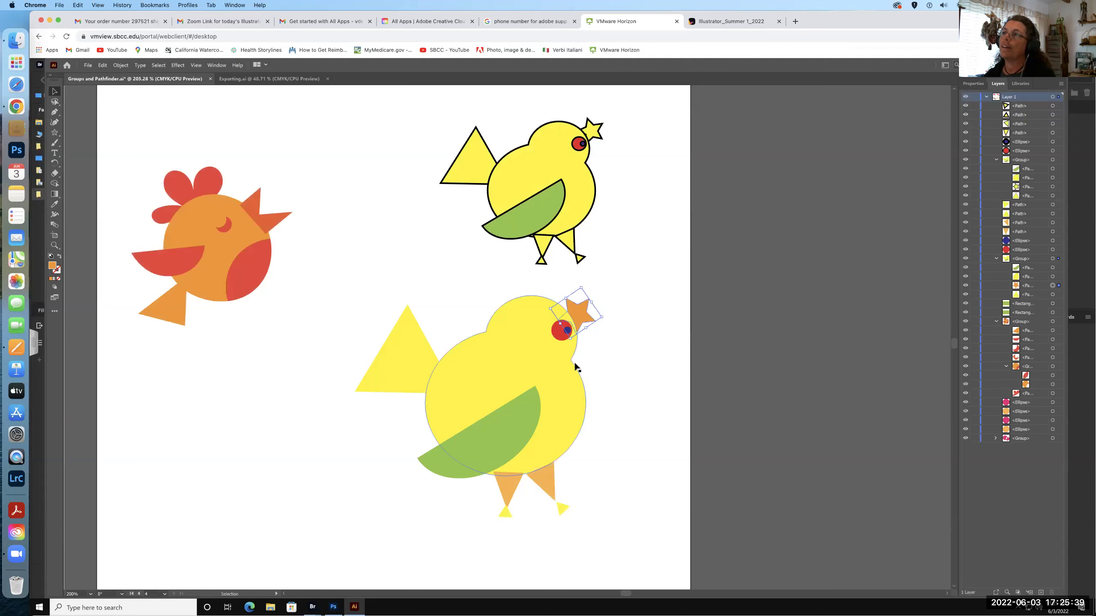
{"action": "left_click", "coordinate": [608, 338]}
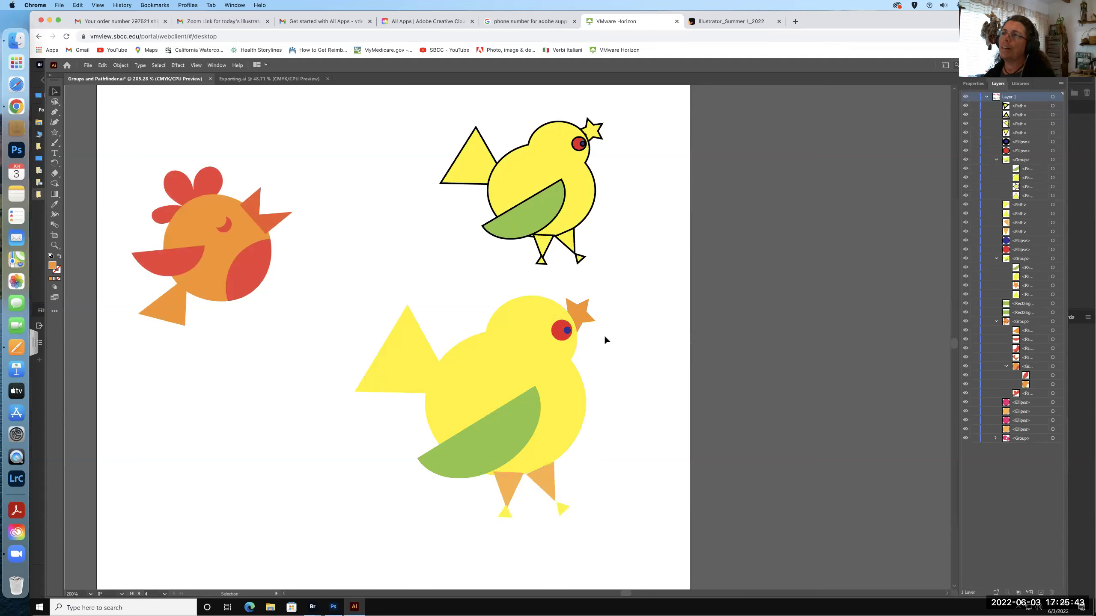